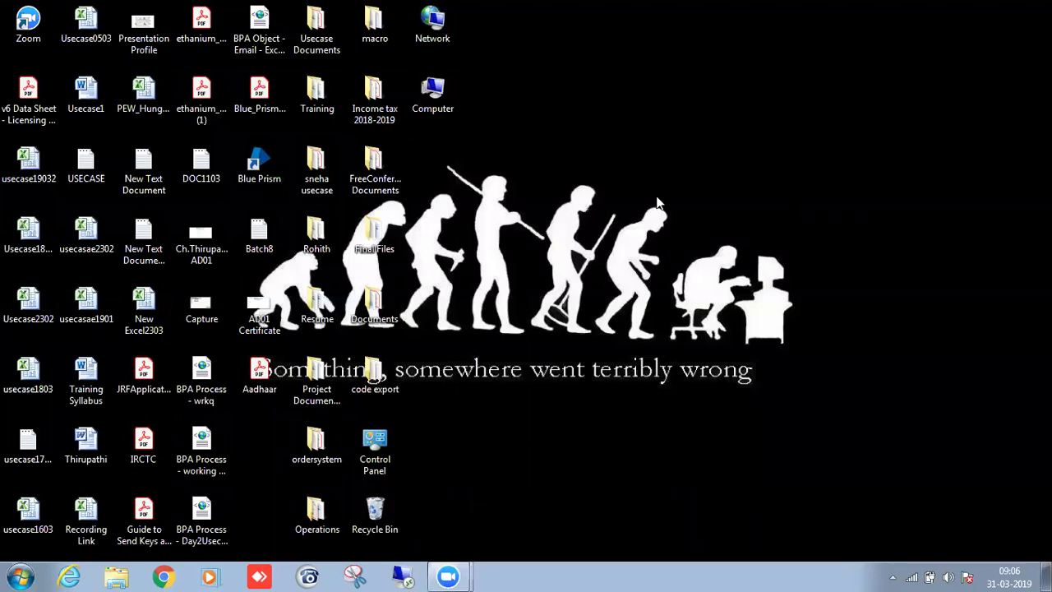
Refresh the desktop from its shortcut menu.
right_click(519, 146)
right_click(555, 175)
left_click(577, 218)
right_click(740, 293)
left_click(775, 342)
right_click(600, 275)
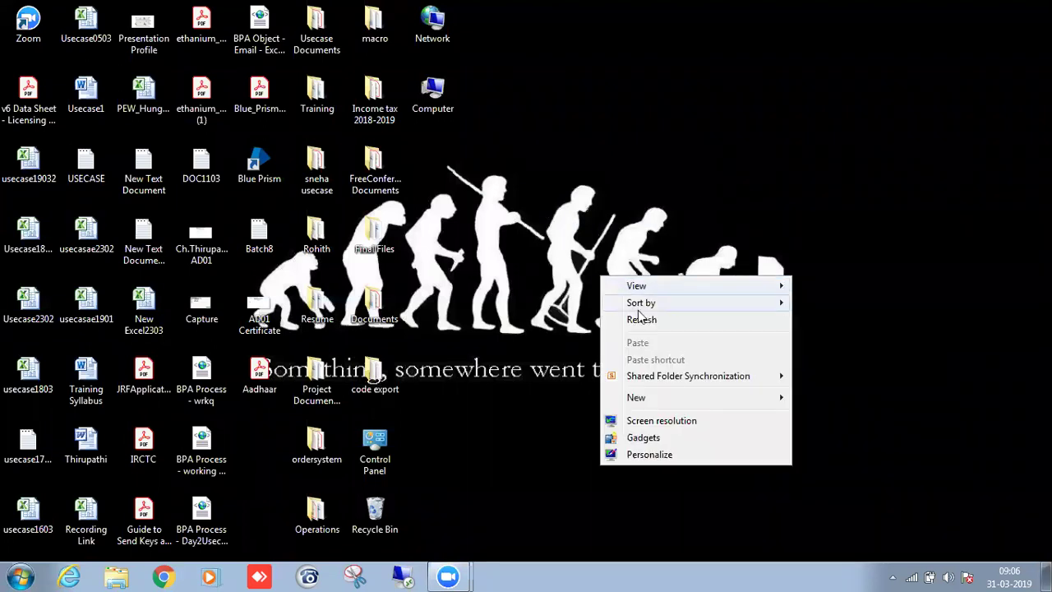
right_click(627, 292)
right_click(607, 262)
left_click(637, 304)
right_click(603, 240)
left_click(622, 285)
Launch Blue Prism and sign in with the user name and password.
double_click(278, 173)
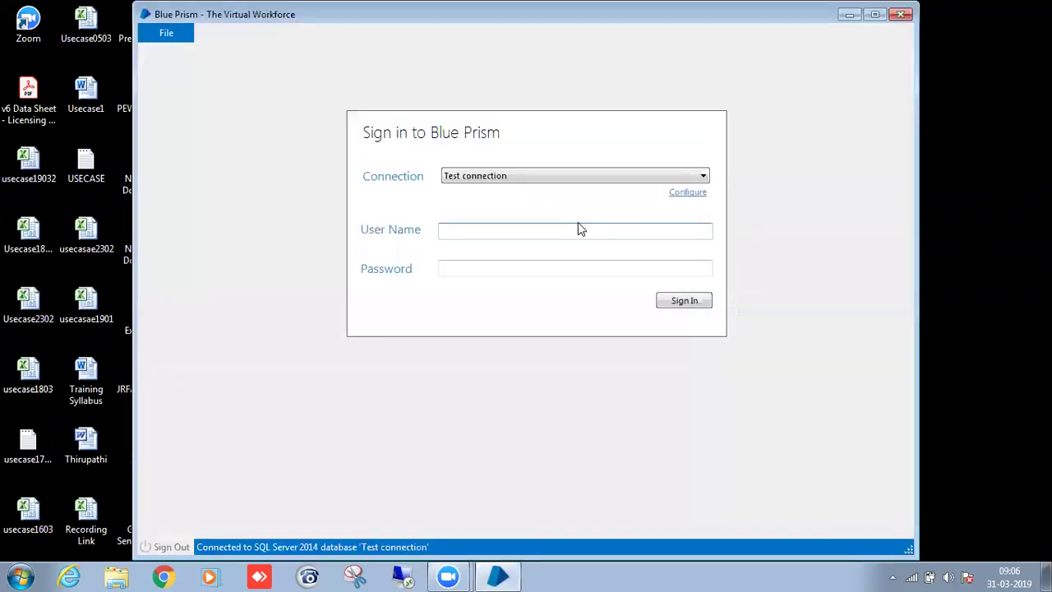
type("admin")
key("Tab")
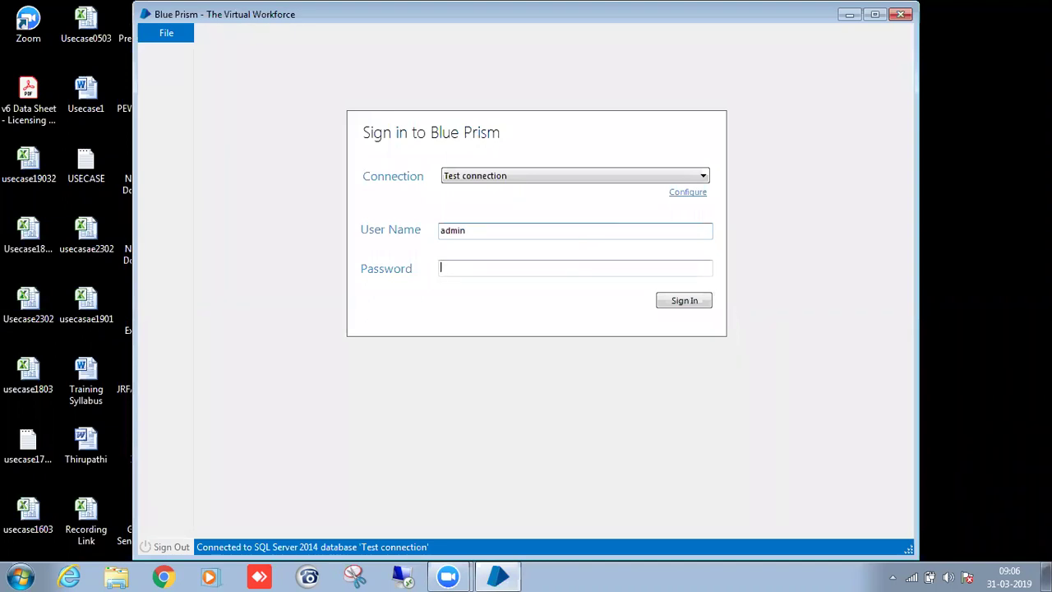
type("admin")
key("Return")
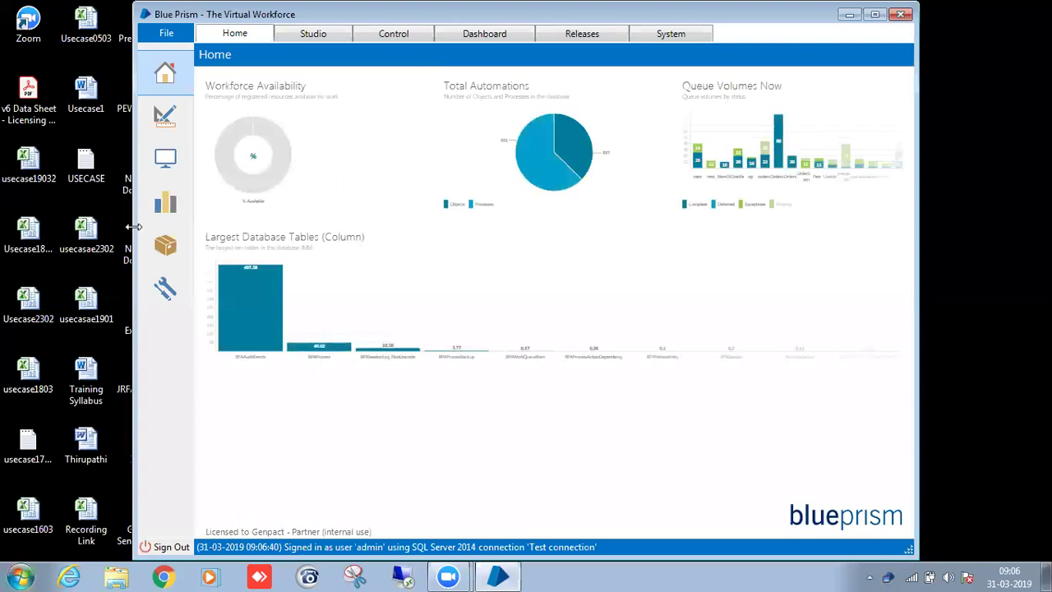
In Studio, expand the Batch10 objects folder and open gmaillogin for editing.
left_click(311, 33)
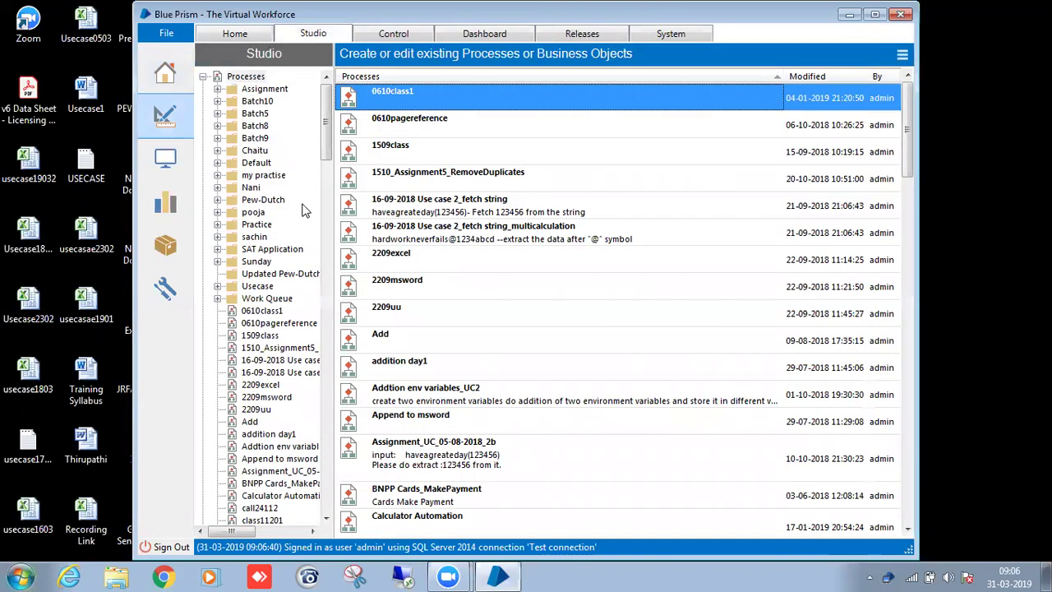
left_click_drag(322, 151, 325, 340)
left_click(217, 151)
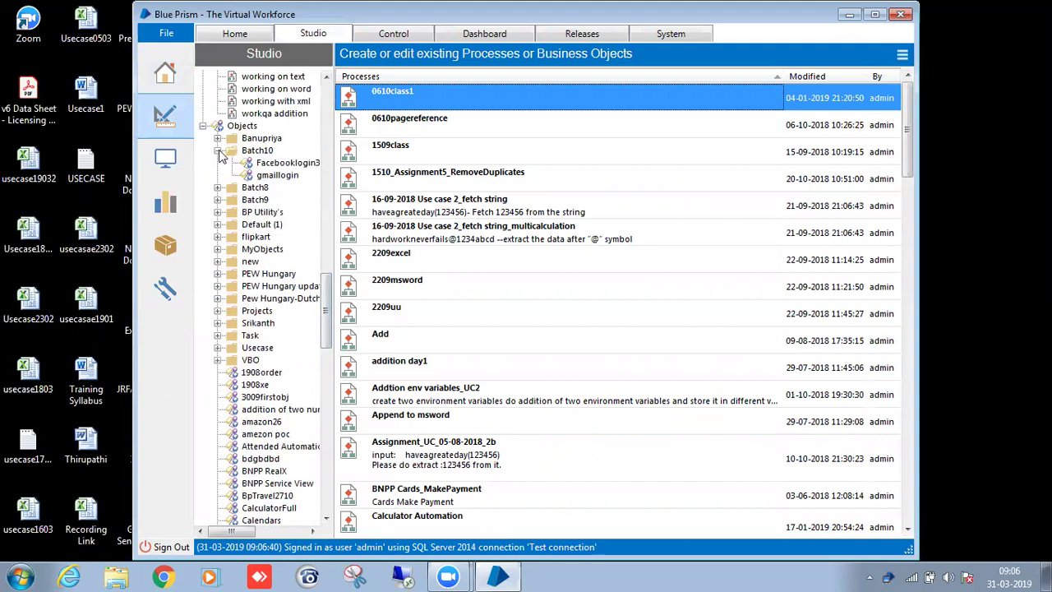
left_click(278, 176)
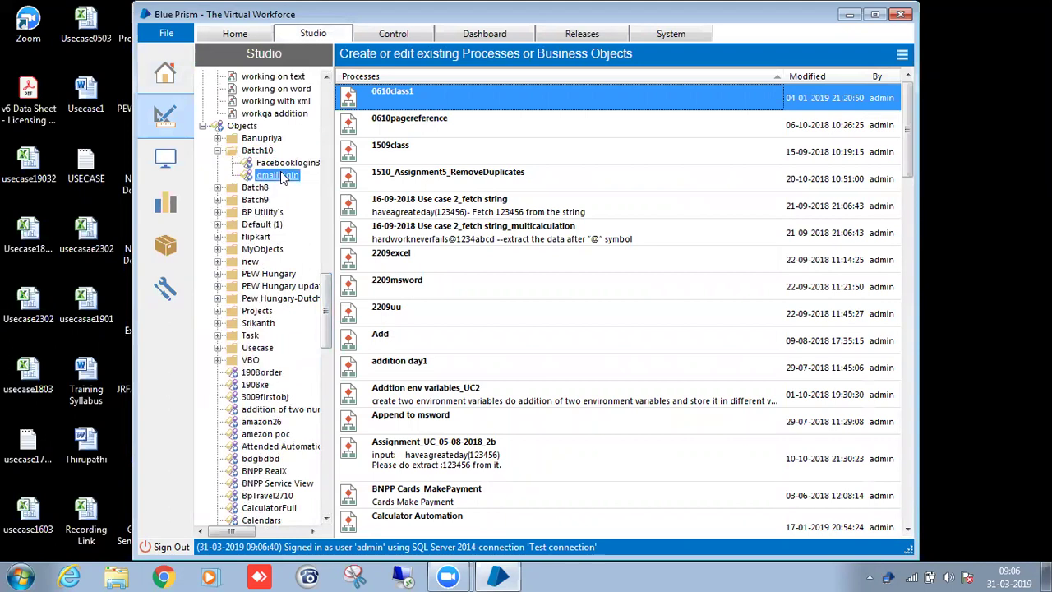
double_click(280, 176)
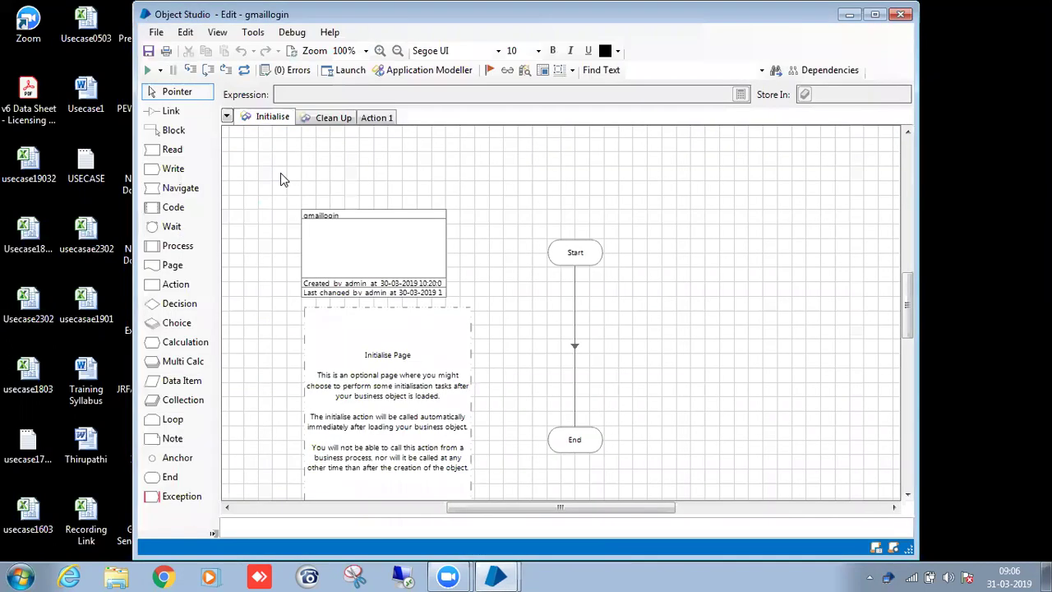
Review gmaillogin's Action 1 page, then move the editor aside to reach the main window.
scroll(429, 179, "down", 1)
left_click(377, 118)
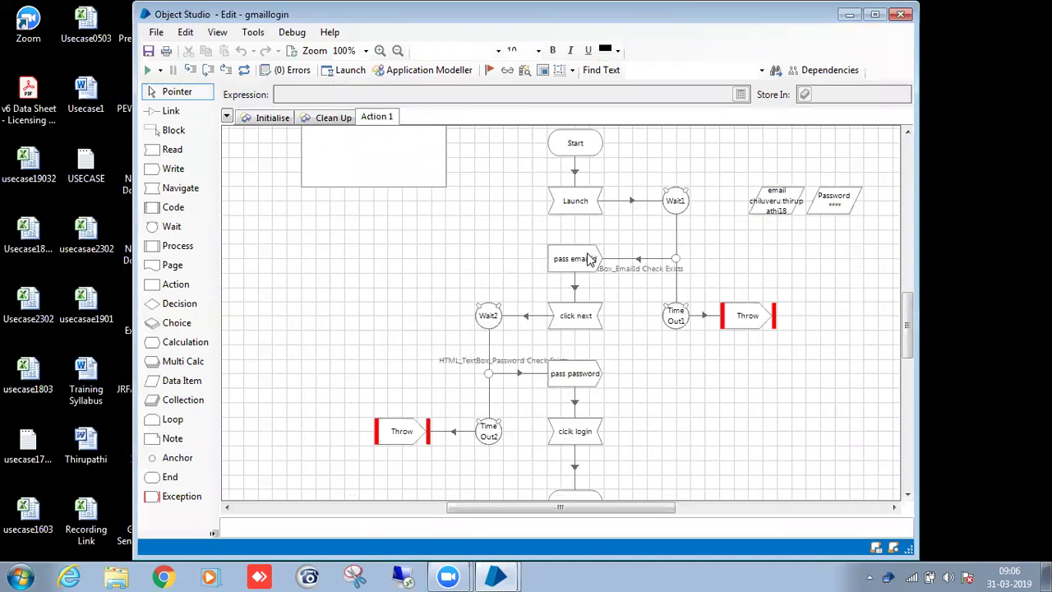
scroll(587, 258, "up", 2)
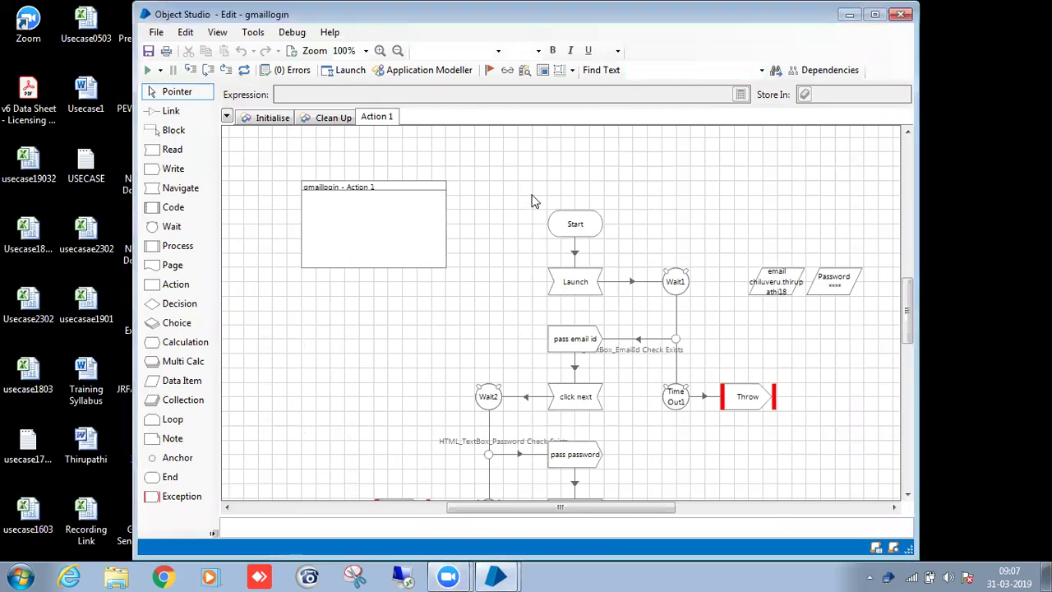
scroll(535, 202, "down", 3)
scroll(498, 199, "up", 2)
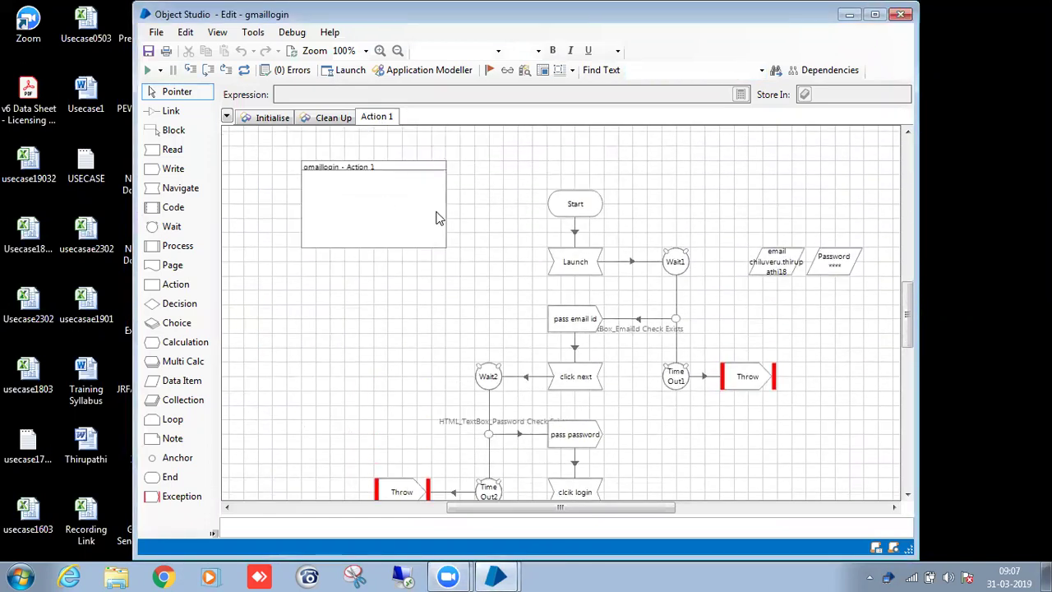
left_click_drag(354, 20, 582, 119)
left_click(396, 24)
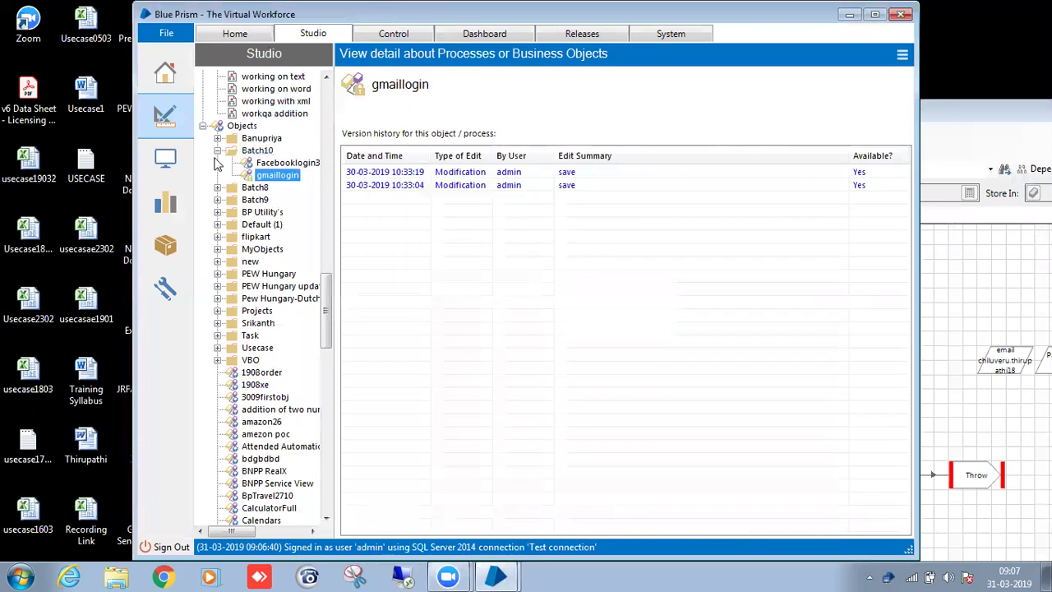
Open Facebooklogin3003 for editing, minimize the gmaillogin editor and view its Launch page.
double_click(283, 163)
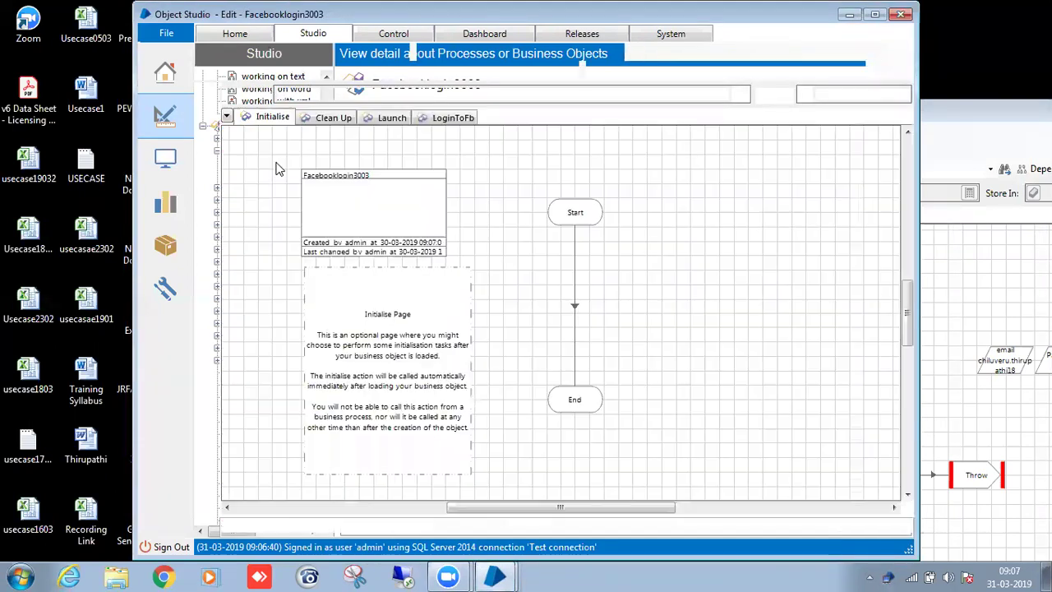
left_click(942, 113)
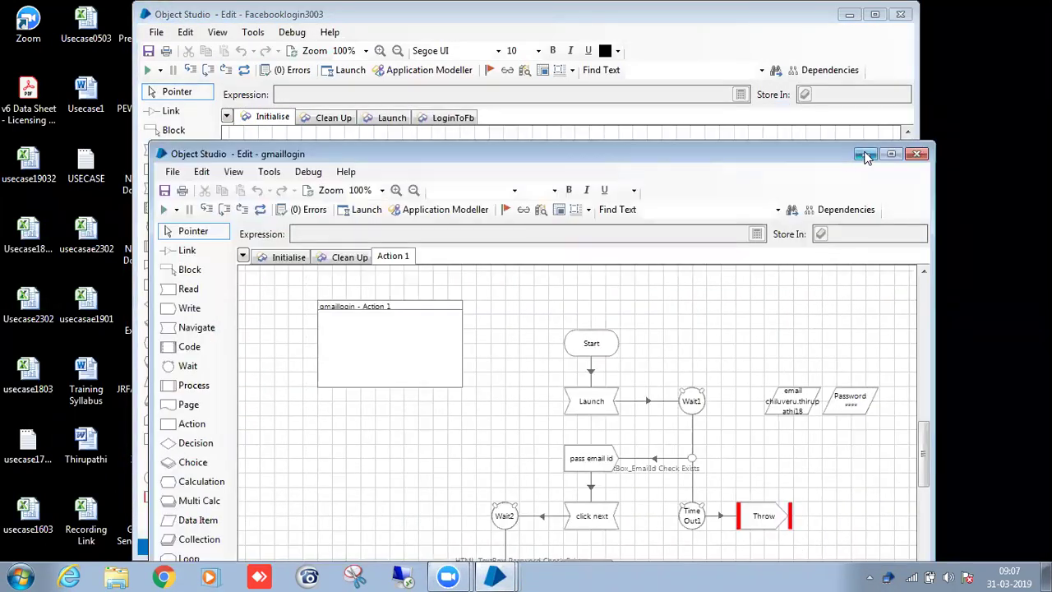
left_click(866, 158)
left_click(397, 124)
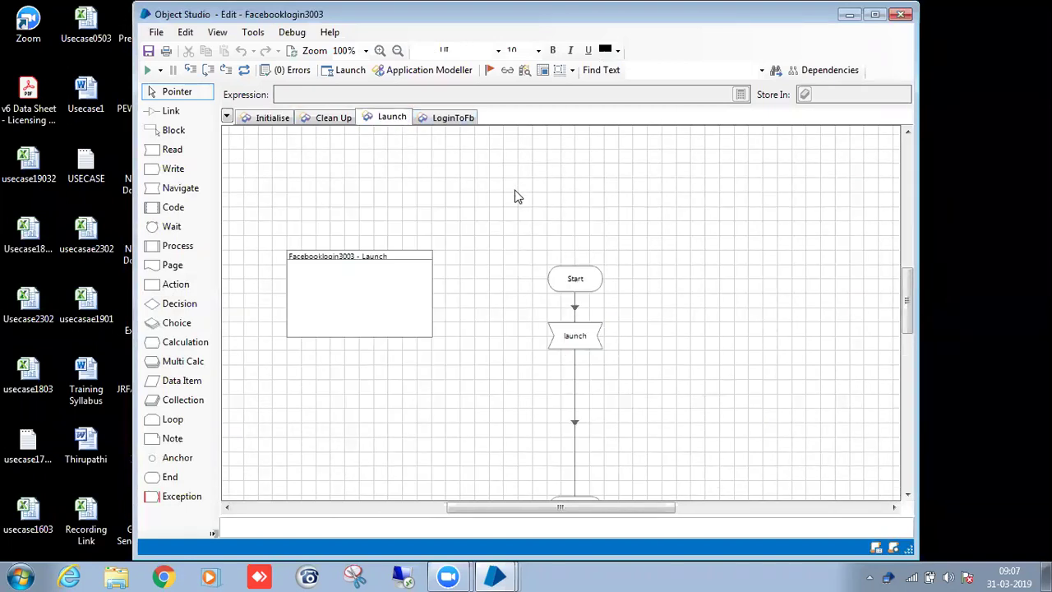
scroll(527, 263, "down", 1)
scroll(496, 278, "up", 1)
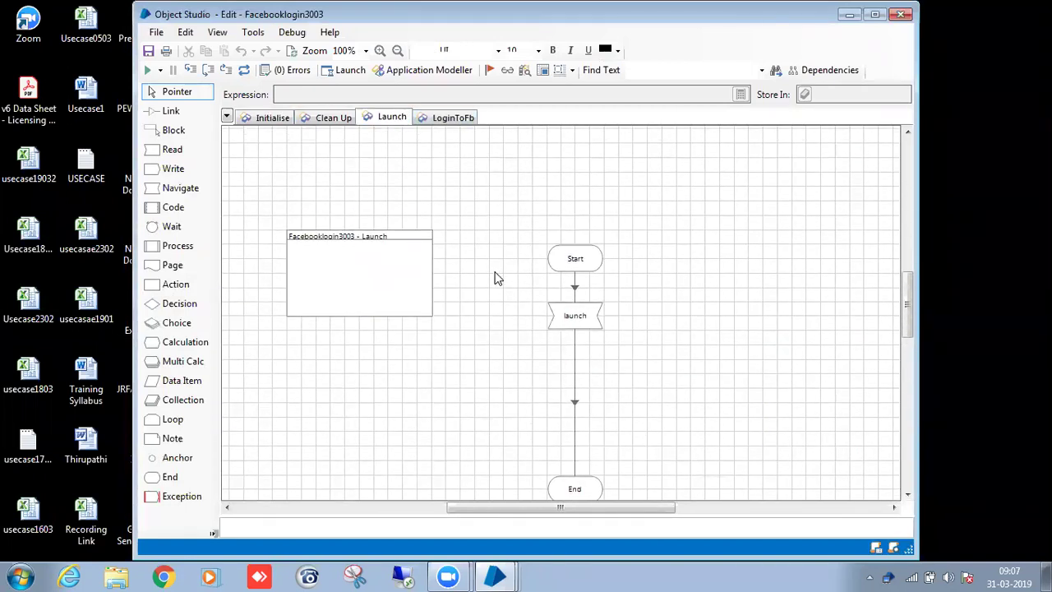
Nudge the launch stage lower and debug-run the Launch page to its Start stage.
left_click_drag(575, 316, 576, 330)
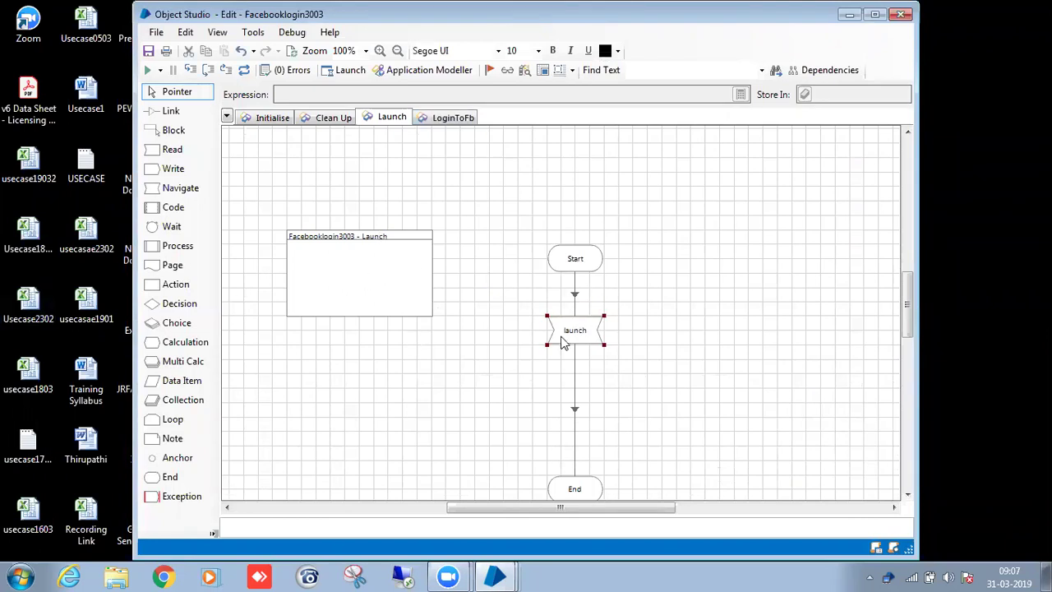
scroll(566, 341, "down", 1)
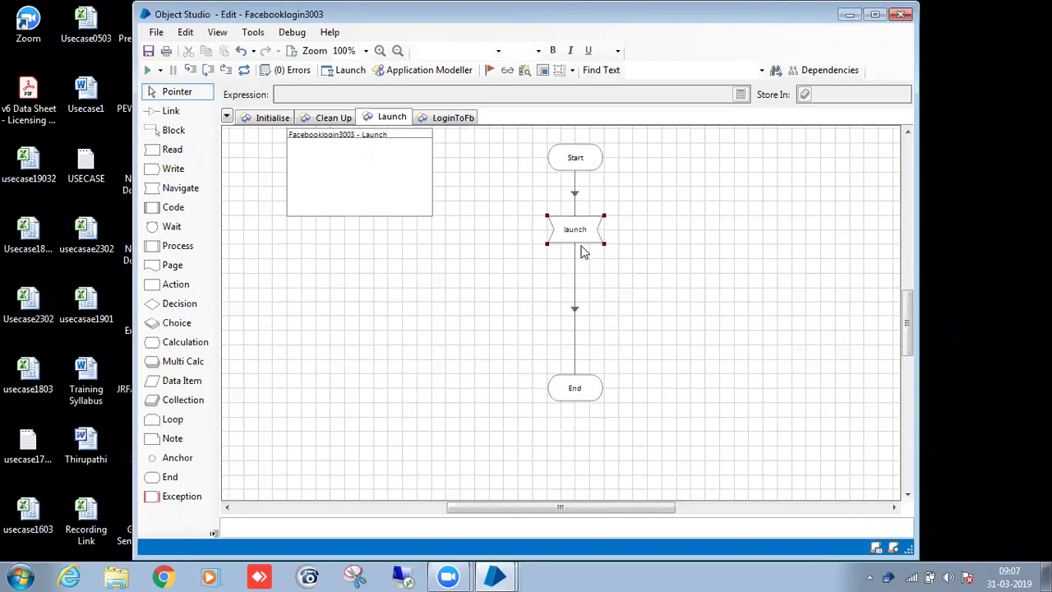
scroll(579, 257, "up", 1)
right_click(590, 233)
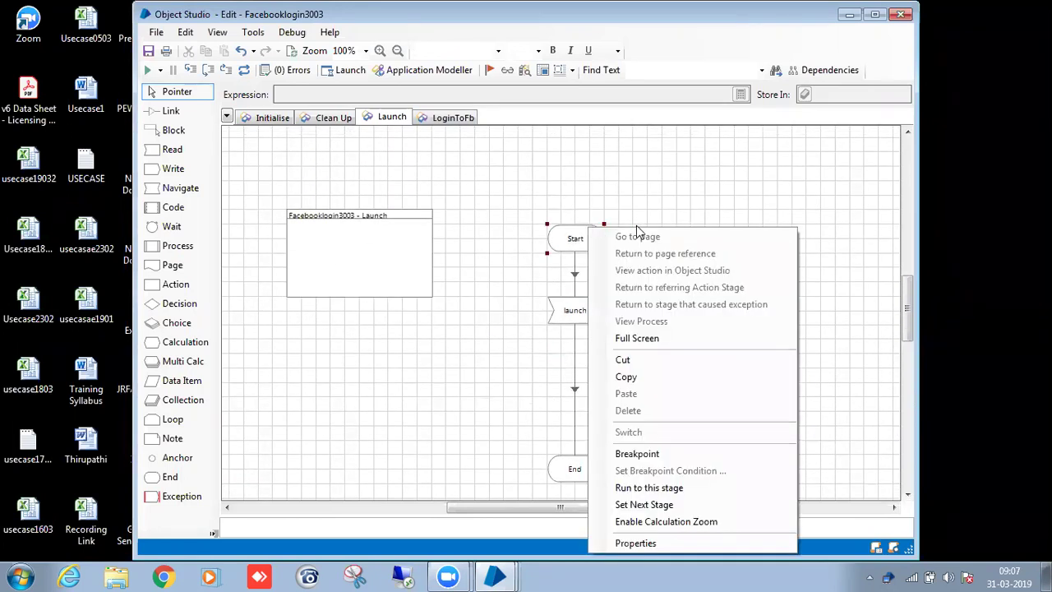
left_click(643, 504)
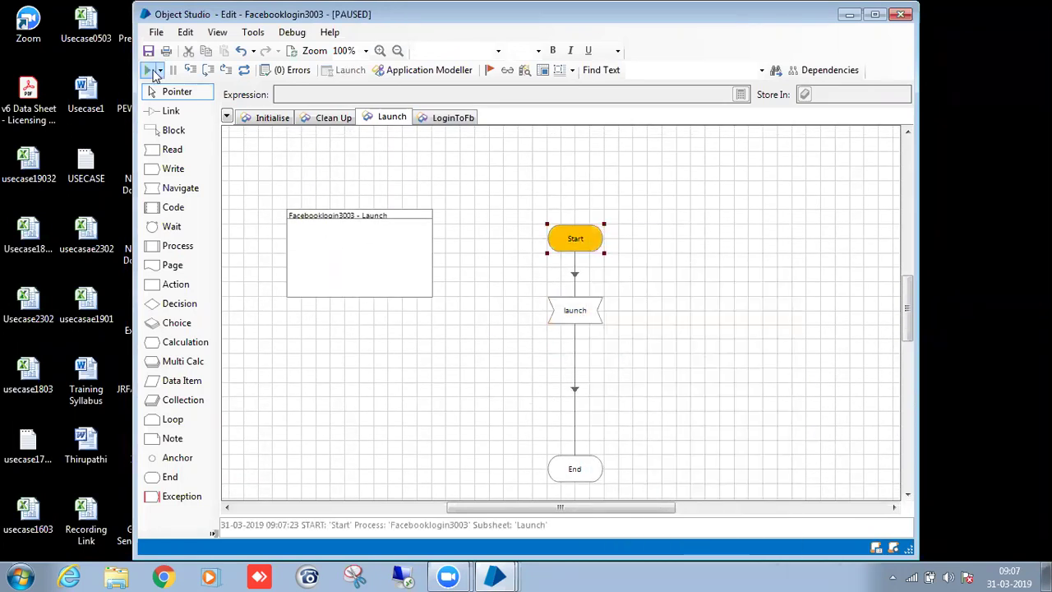
Run the Launch page so the Facebook login page opens, then return to the editor.
left_click(190, 70)
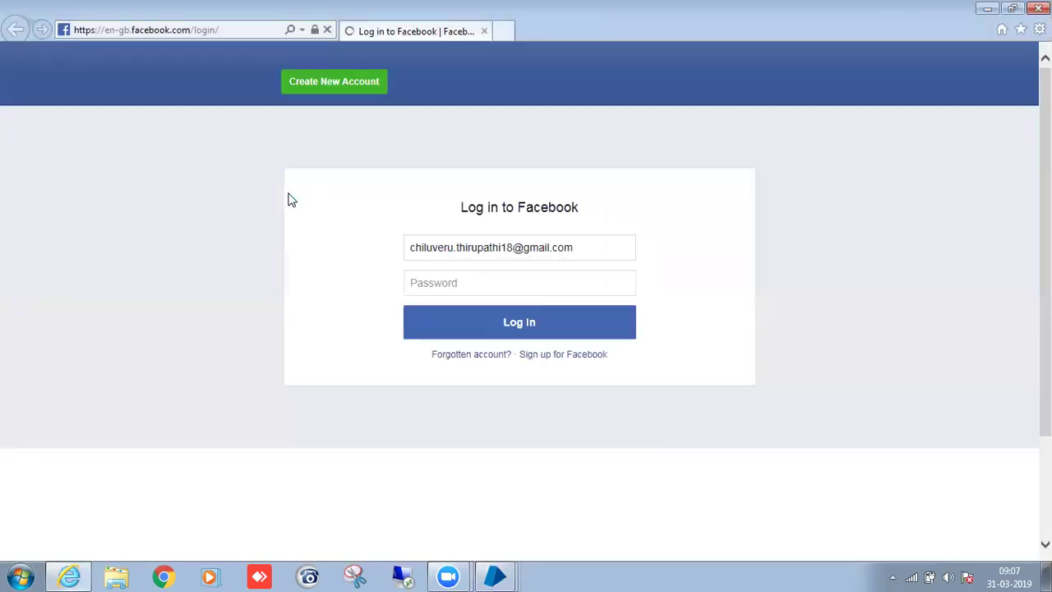
mouse_move(495, 575)
left_click(530, 536)
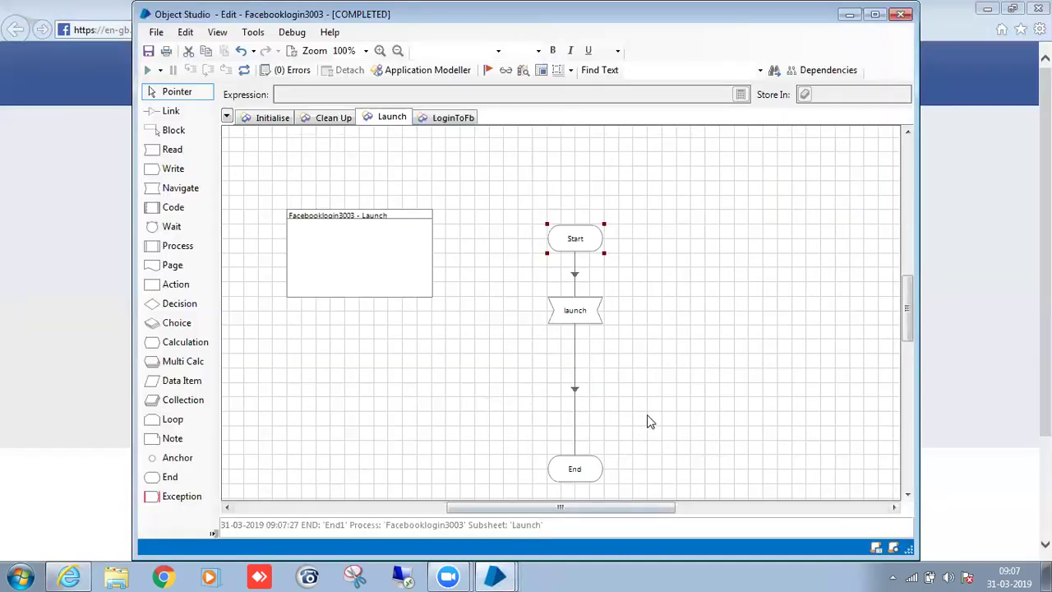
scroll(646, 419, "up", 1)
Set Start as the next stage, rerun, and dismiss the 'Application already launched' error.
right_click(580, 298)
left_click(640, 513)
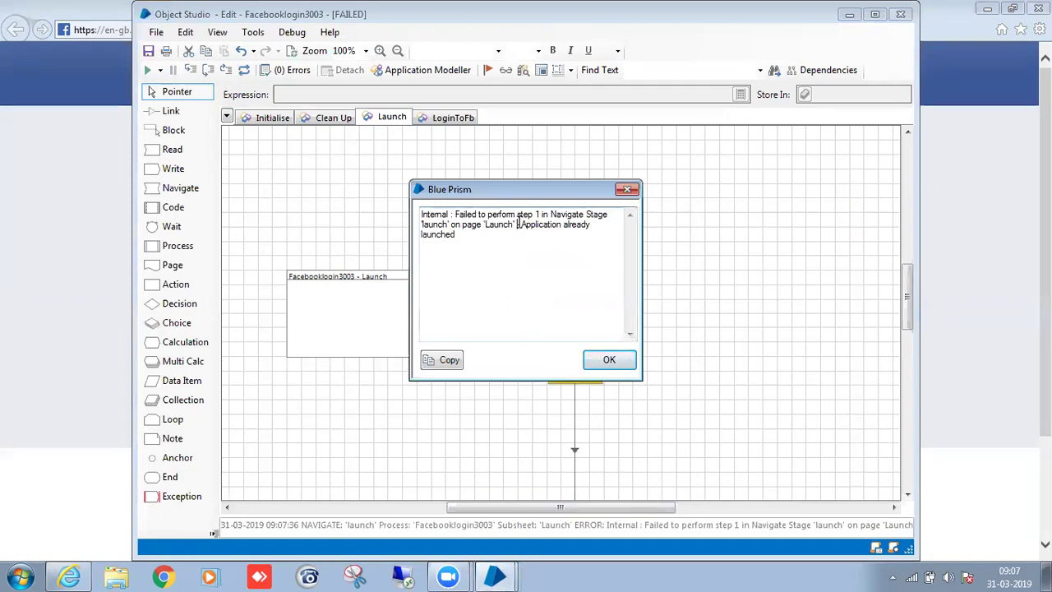
left_click_drag(517, 224, 591, 225)
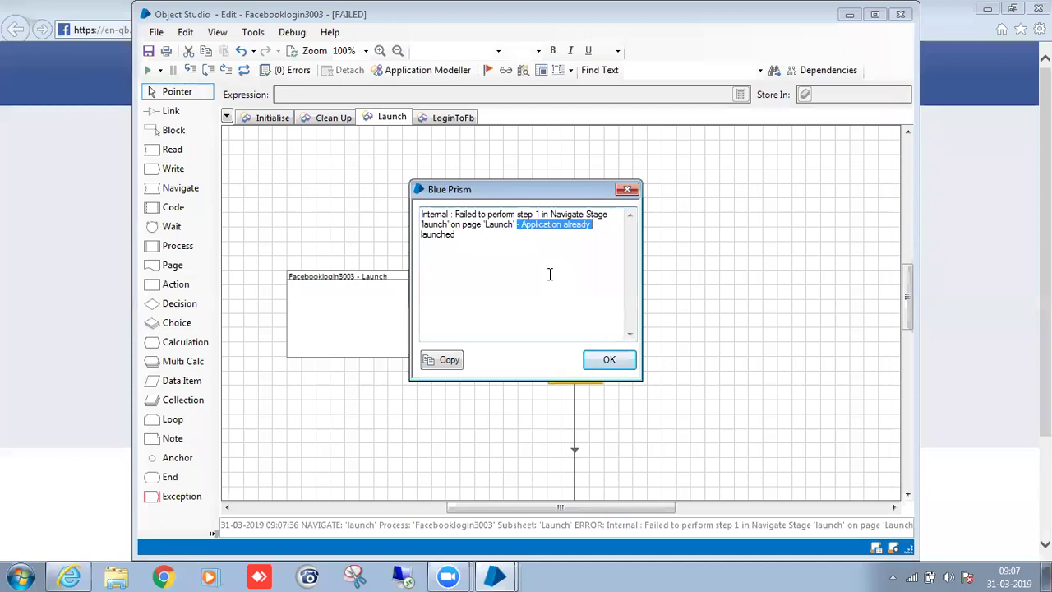
left_click(609, 362)
scroll(633, 337, "down", 2)
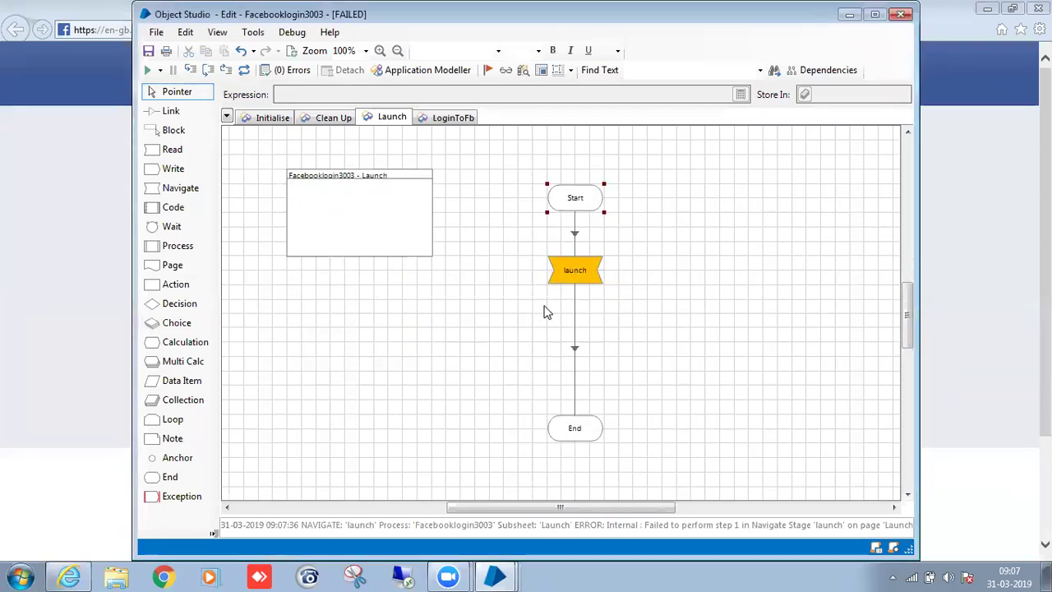
left_click_drag(514, 243, 688, 326)
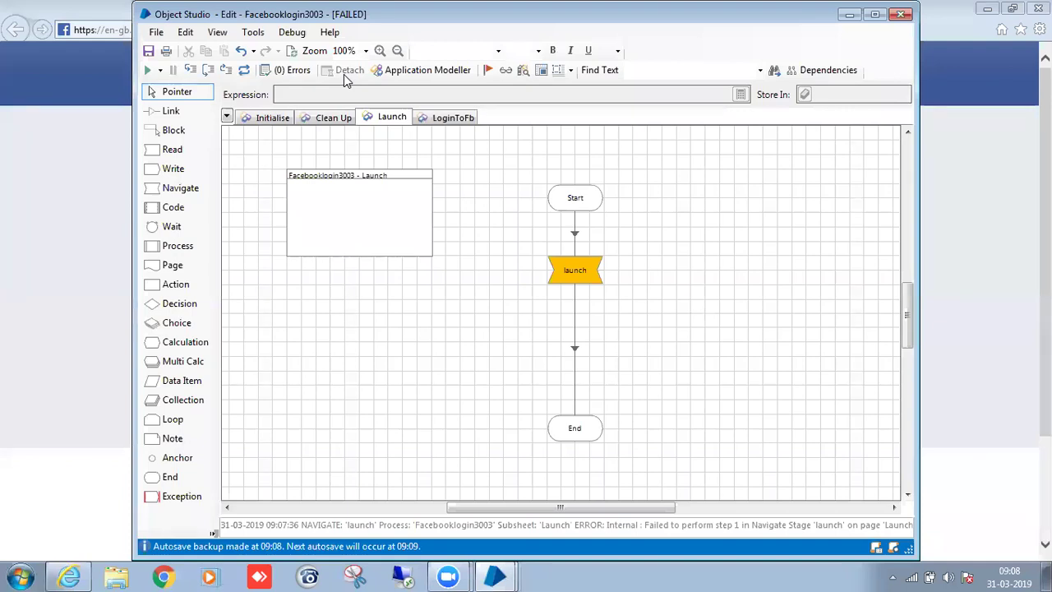
Delete both links of the launch stage and move it off to the right.
left_click_drag(510, 251, 650, 312)
left_click(576, 234)
key("Delete")
left_click(577, 344)
key("Delete")
left_click_drag(584, 277, 814, 278)
Add a Read stage, Reader1, below Start and link Start to it.
left_click_drag(161, 171, 633, 256)
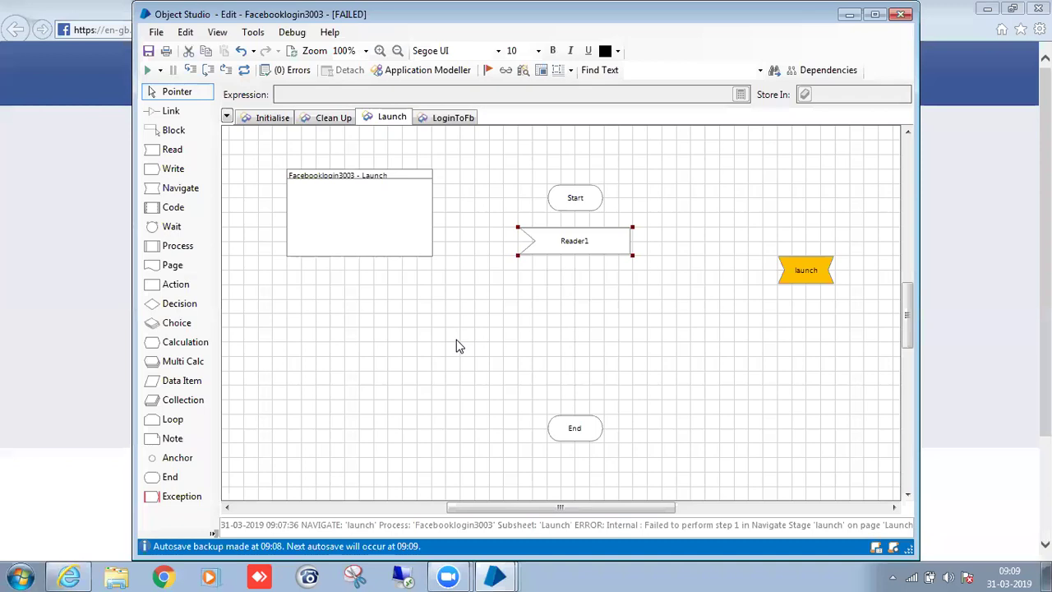
left_click(643, 390)
key("l")
left_click_drag(582, 200, 582, 235)
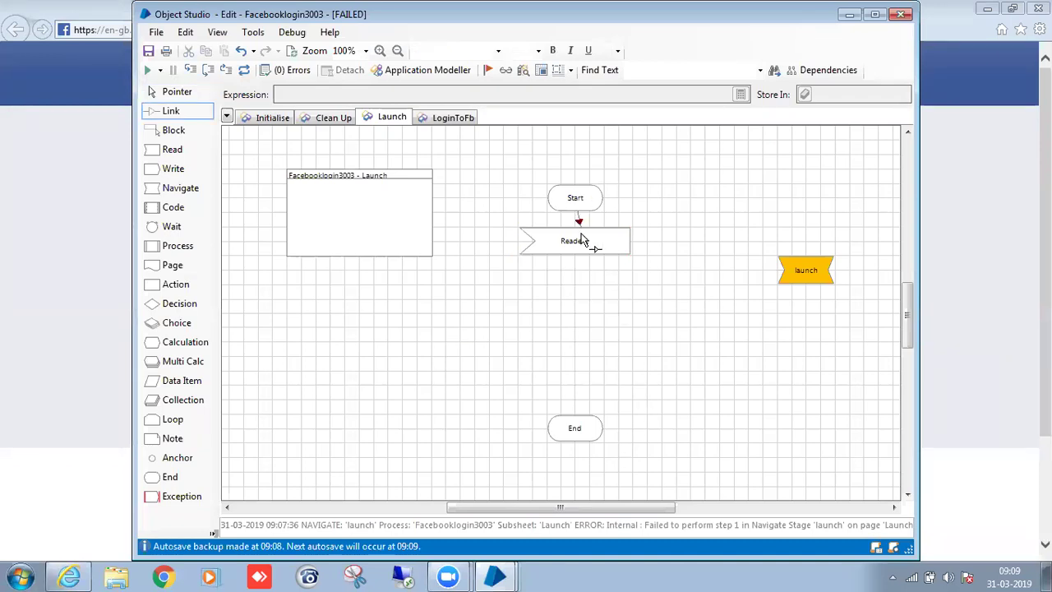
Make Reader1 read Facebooklogin3003's Is Connected state into an Is Connected data item.
double_click(576, 241)
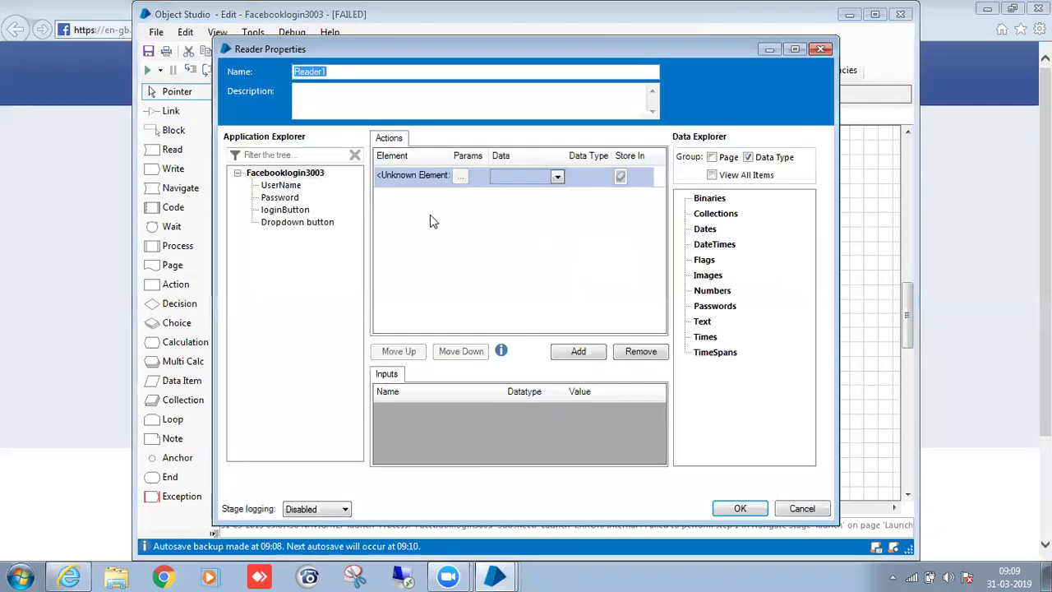
left_click_drag(309, 174, 451, 180)
left_click(557, 177)
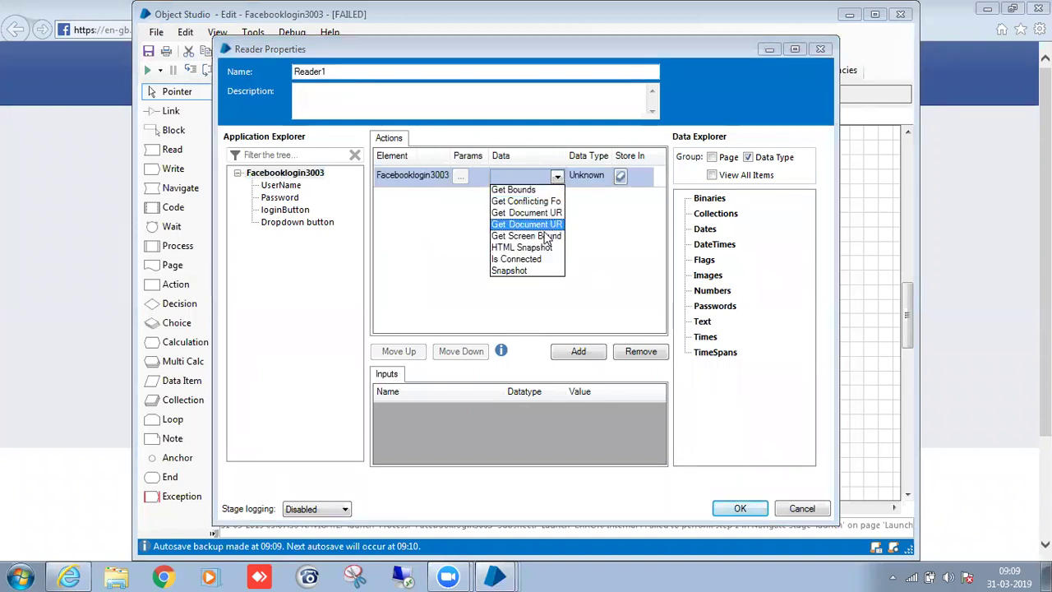
left_click(538, 261)
left_click(638, 181)
type("Is C")
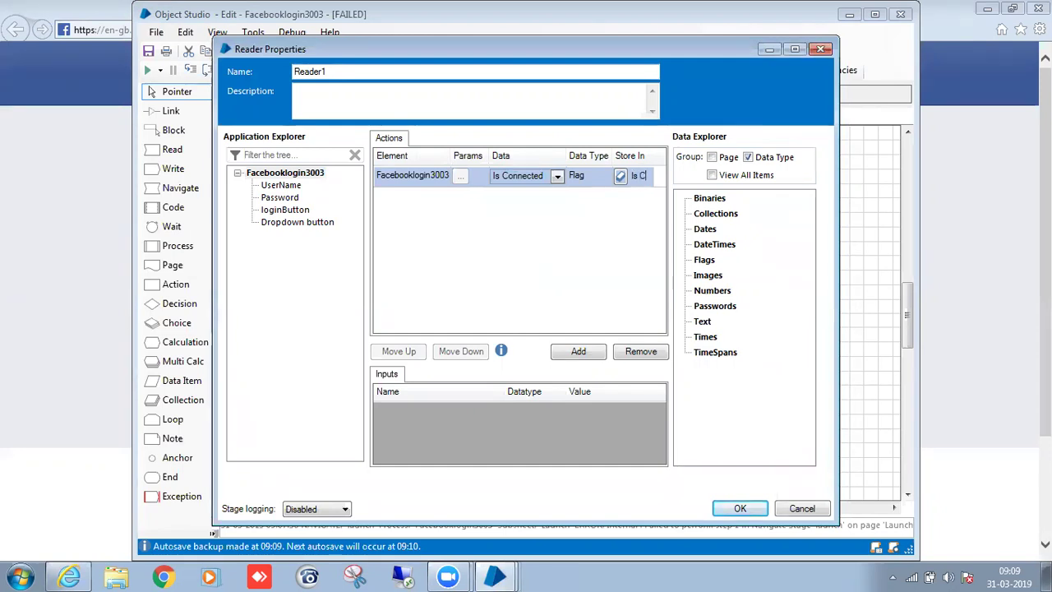
type("onnec")
Rename the stage 'Read Application connectivity status', confirm, and move the Is Connected item aside.
left_click(621, 175)
left_click_drag(364, 75, 255, 73)
key("BackSpace")
type("red")
key("BackSpace")
key("BackSpace")
key("BackSpace")
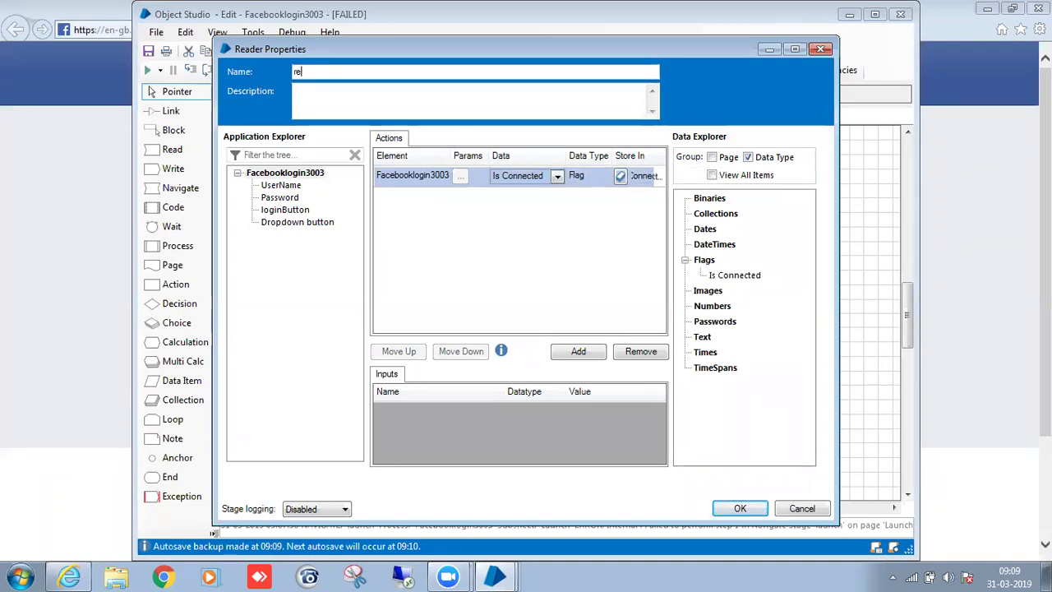
type("Read Applicat")
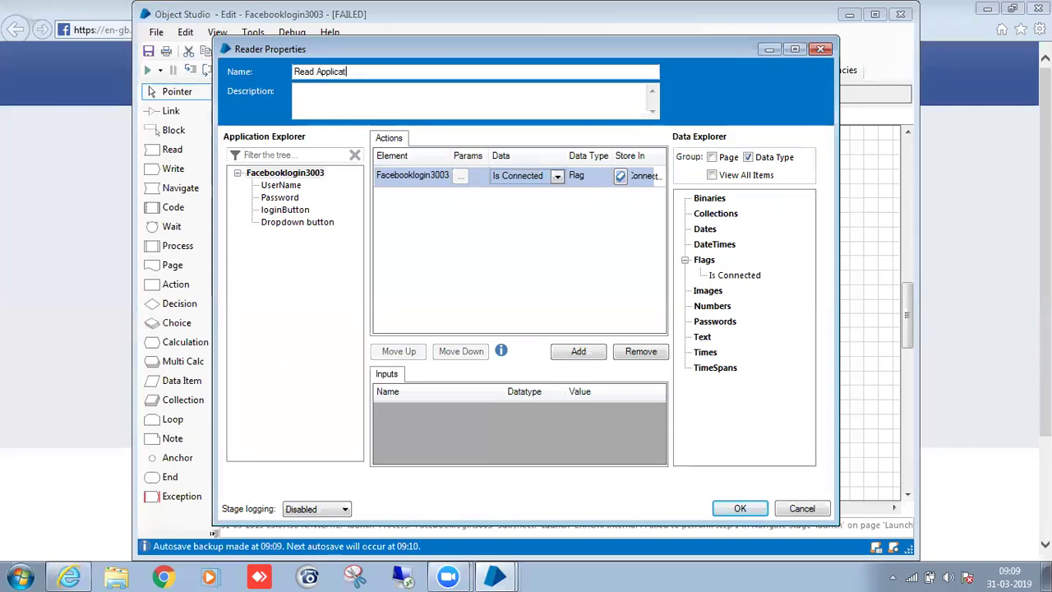
type("ion conn")
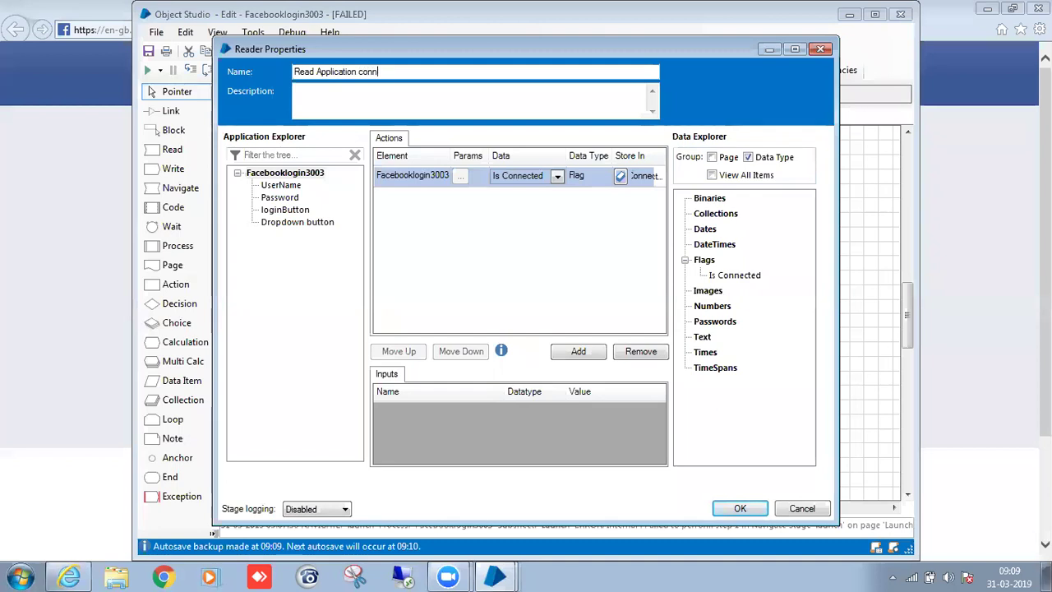
type("ectivity ")
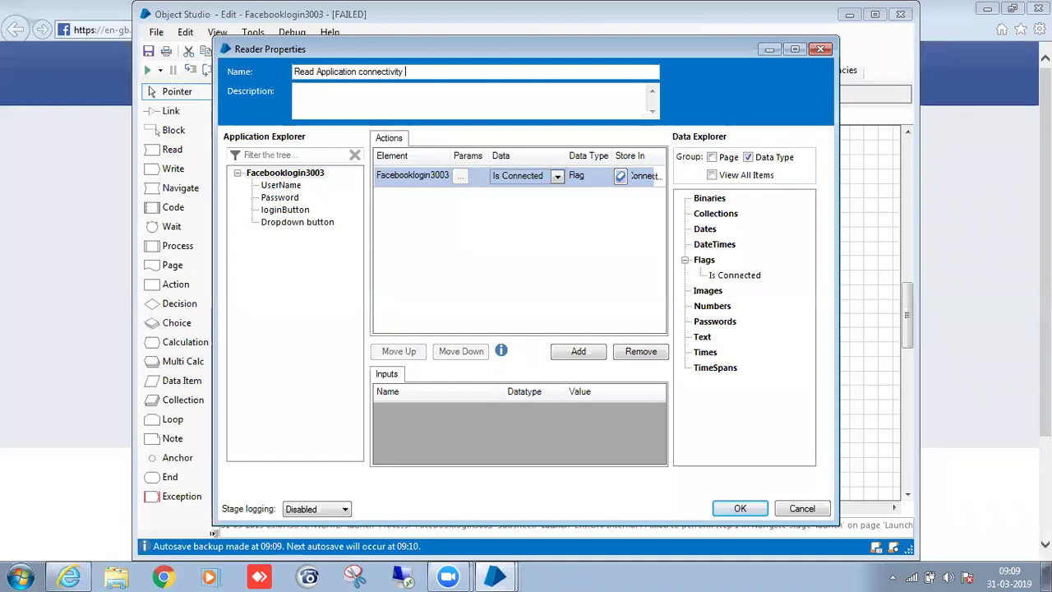
type("status")
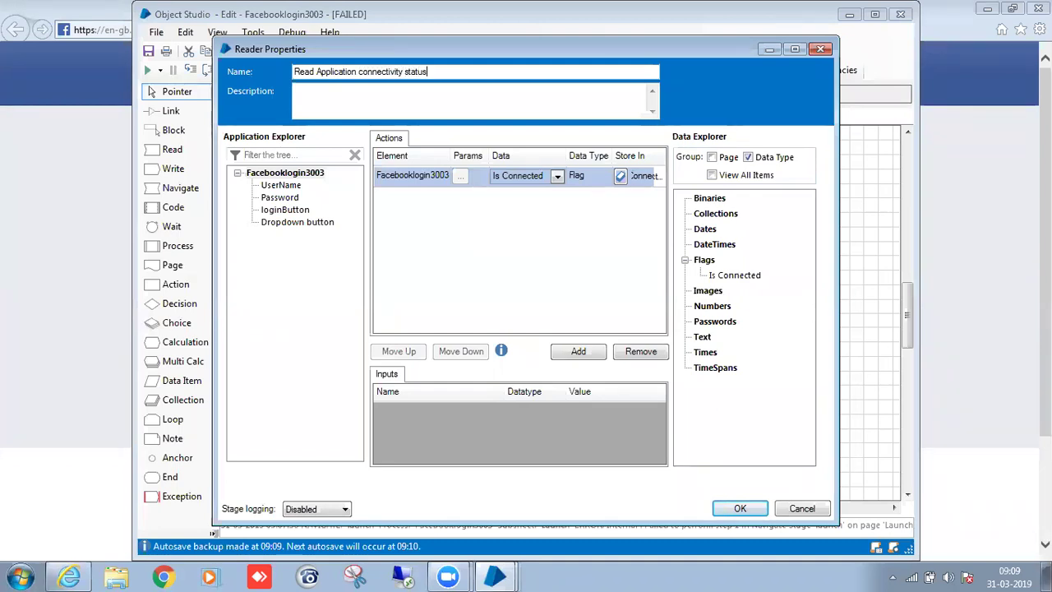
left_click(740, 508)
left_click_drag(686, 257, 442, 343)
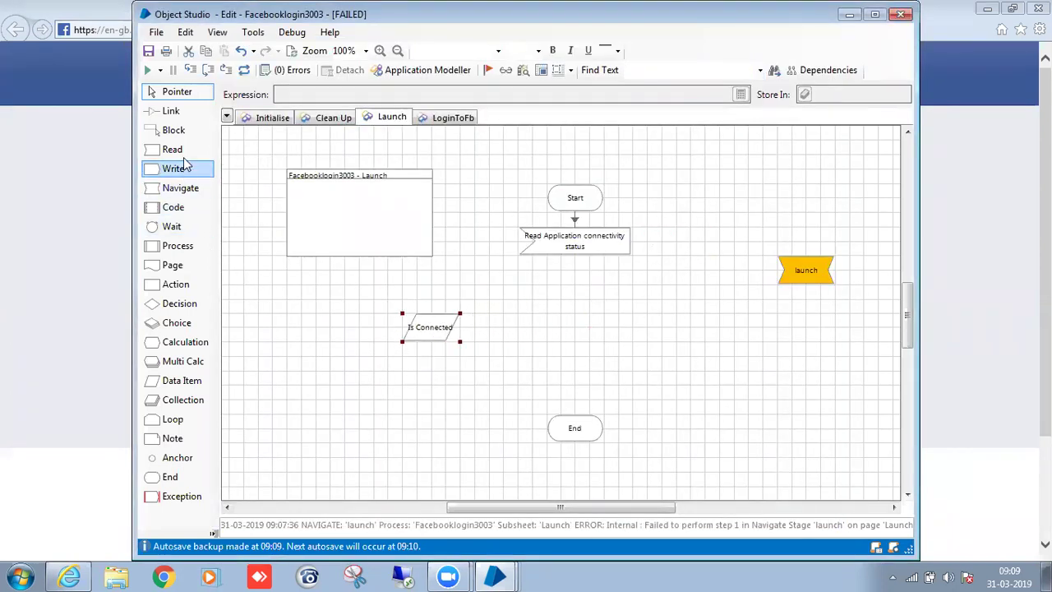
Add a Decision stage below the Read stage and link the Read stage to it.
left_click_drag(179, 303, 578, 291)
left_click(619, 316)
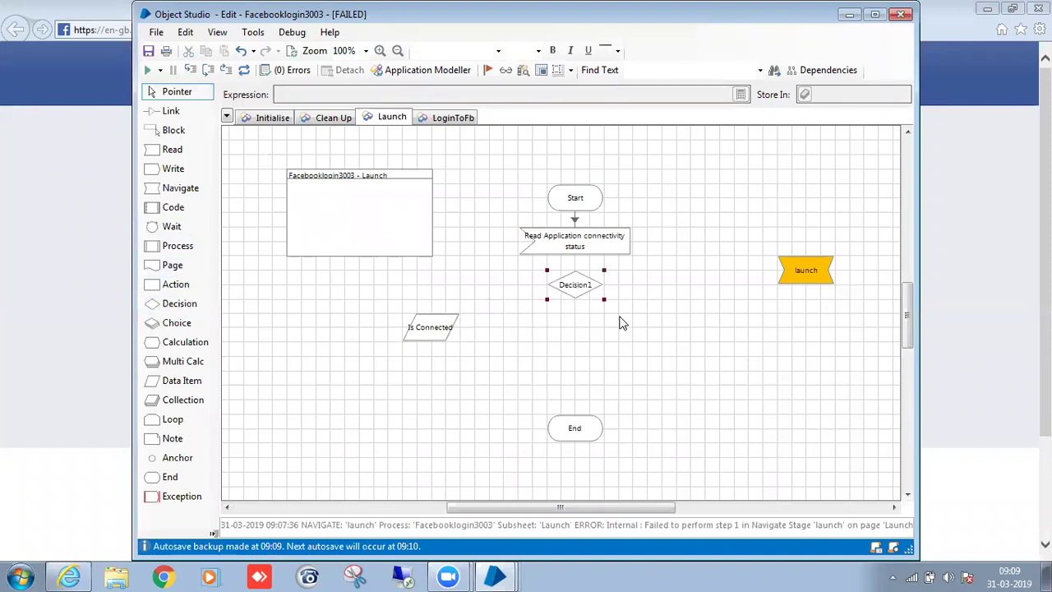
key("l")
left_click_drag(585, 245, 576, 296)
left_click(573, 296)
Set the decision's expression to [Is Connected] and name it 'Is Connected?'.
double_click(574, 294)
double_click(671, 248)
left_click_drag(682, 263, 498, 199)
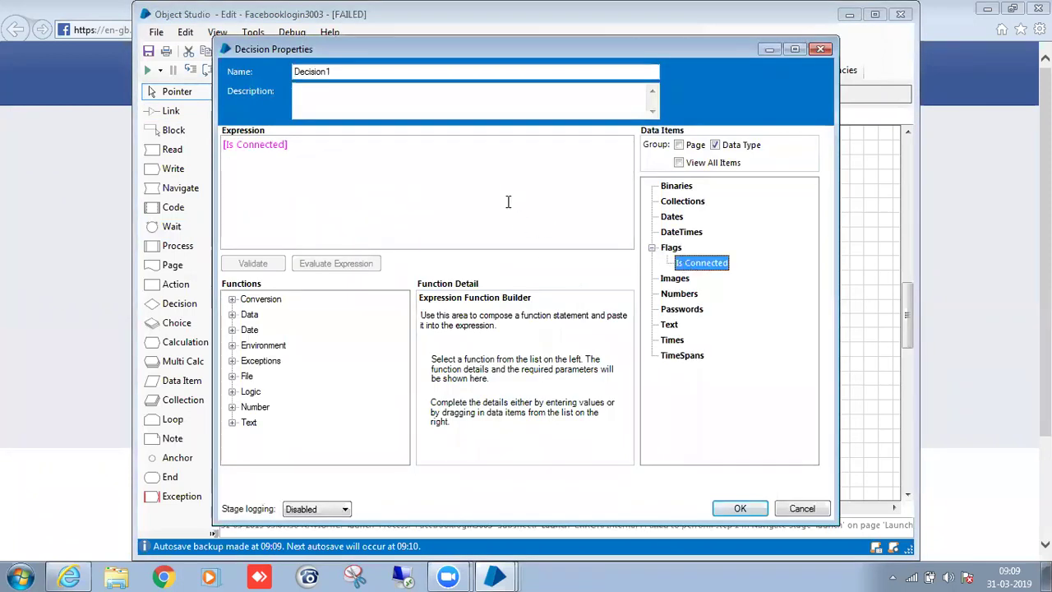
left_click_drag(376, 71, 222, 74)
key("BackSpace")
type("IS")
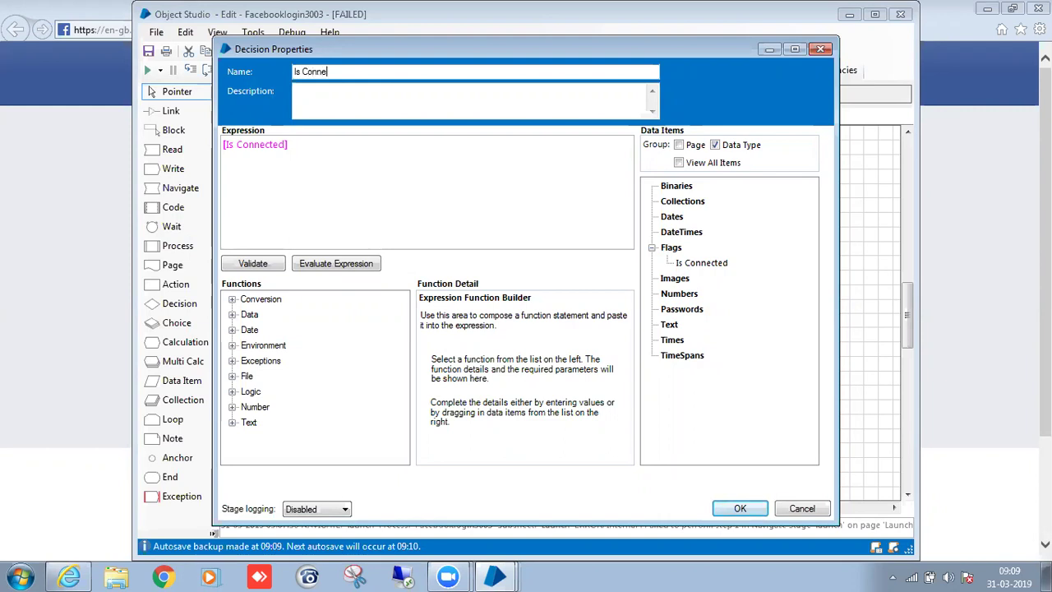
type("Connected?")
left_click(727, 511)
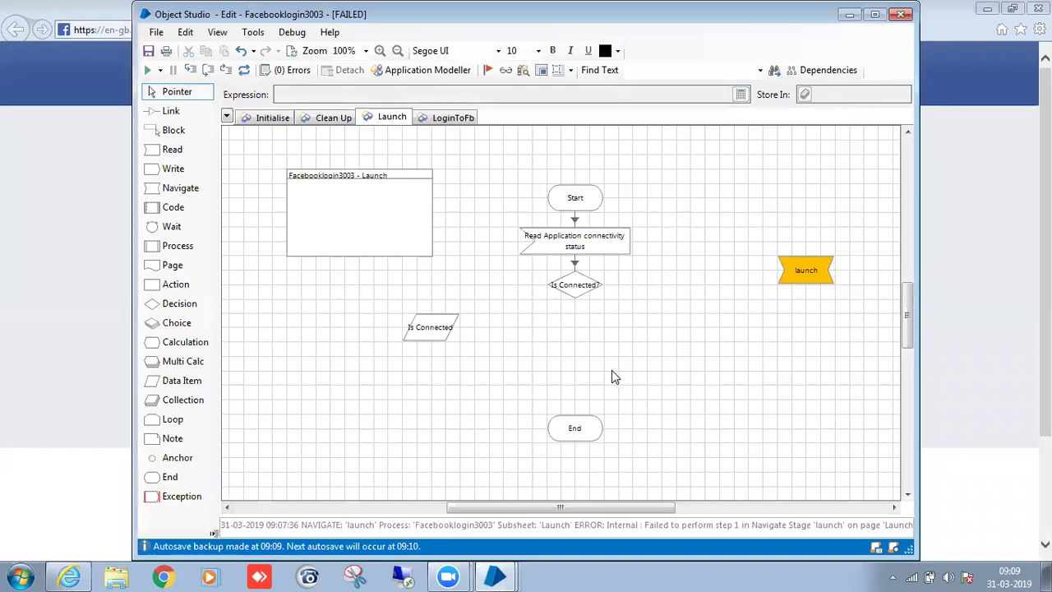
Link the decision's Yes branch to End, move the Is Connected item aside, and add a Navigate stage.
left_click_drag(587, 296, 580, 423)
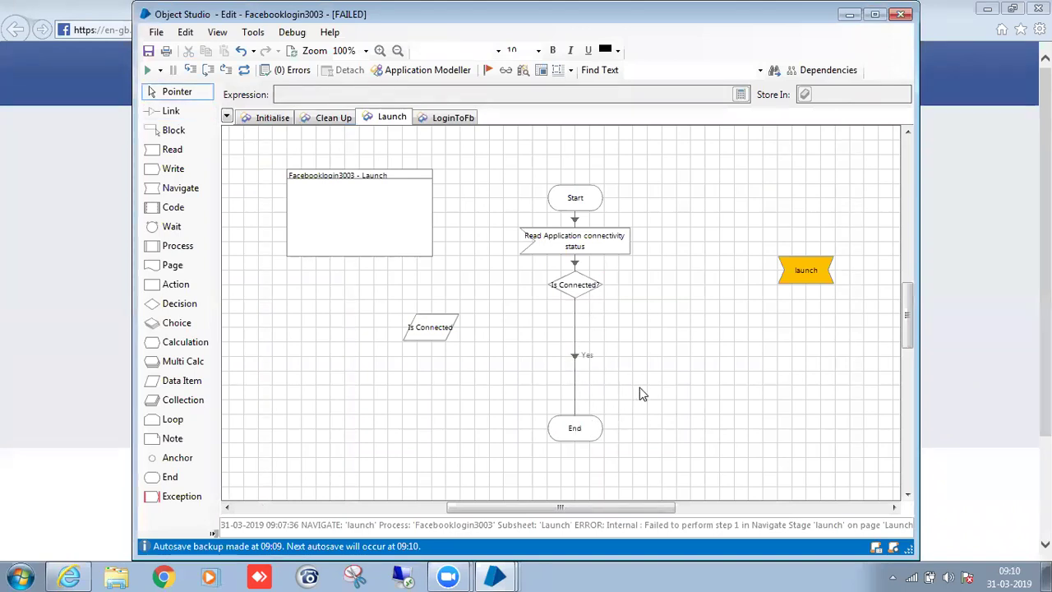
scroll(675, 416, "up", 1)
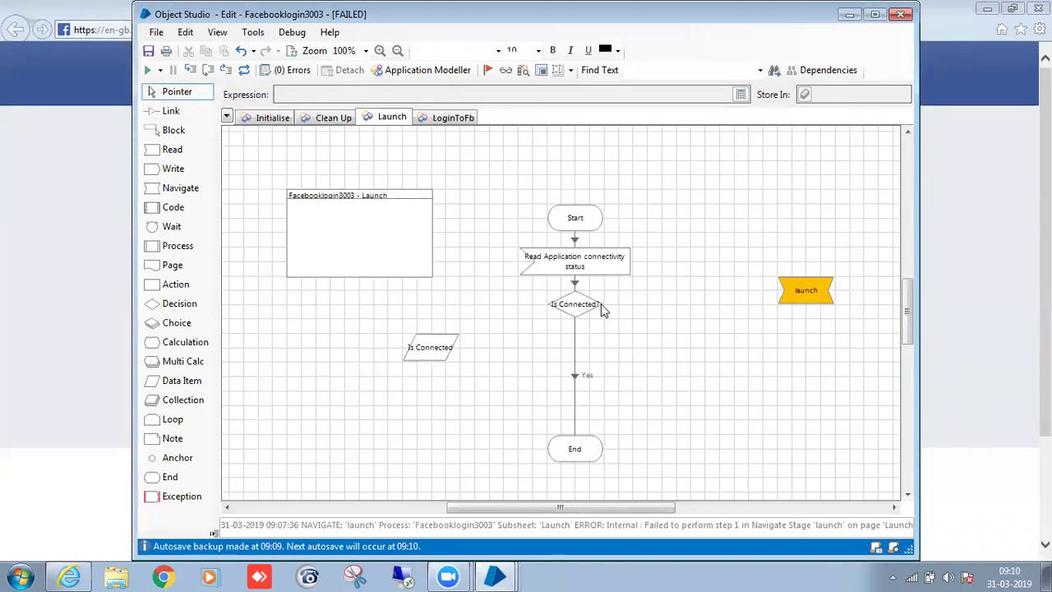
left_click_drag(596, 306, 590, 332)
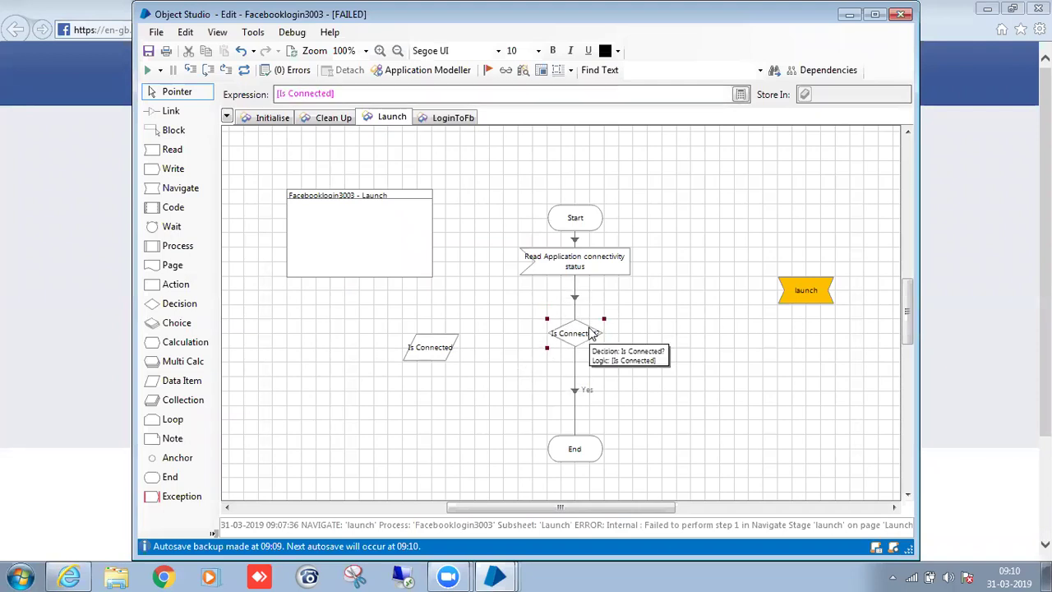
left_click_drag(418, 354, 777, 426)
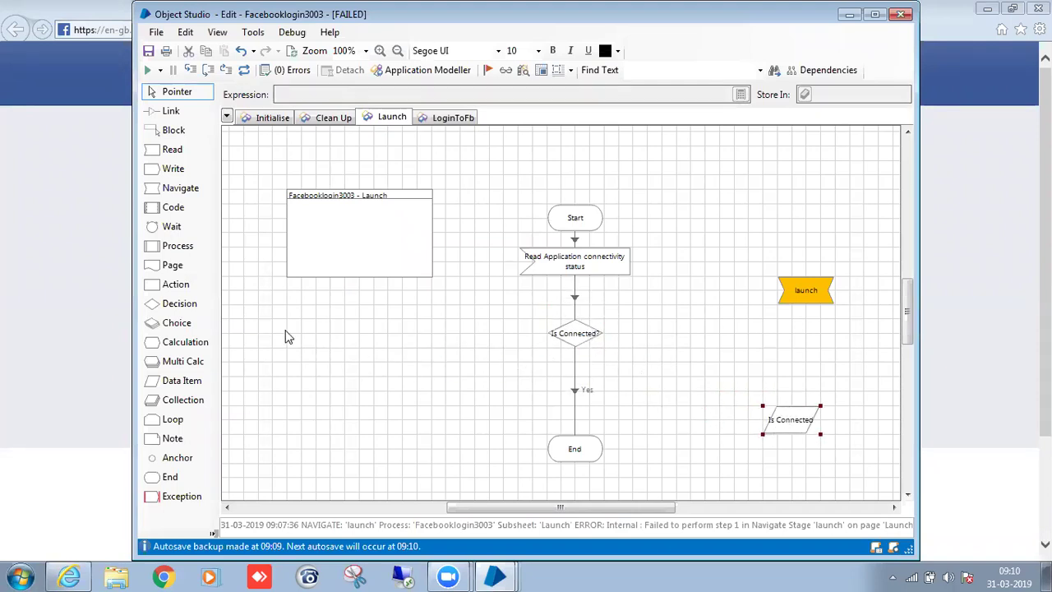
left_click_drag(183, 189, 687, 341)
Link the decision's No branch to Navigate1 and name that stage Attach.
key("l")
left_click_drag(566, 333, 681, 341)
double_click(681, 341)
type("Al")
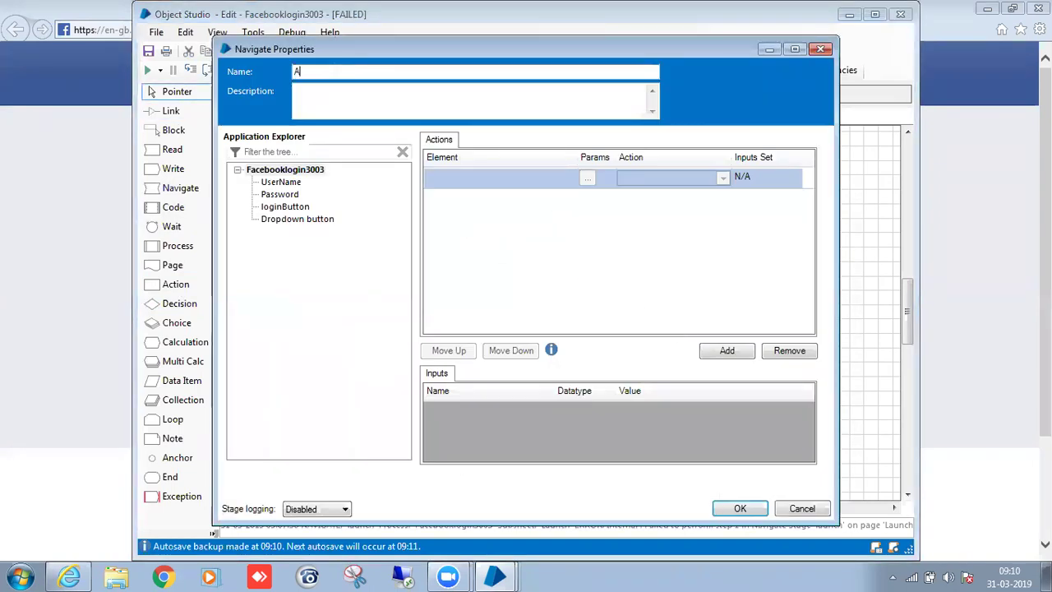
type("tach")
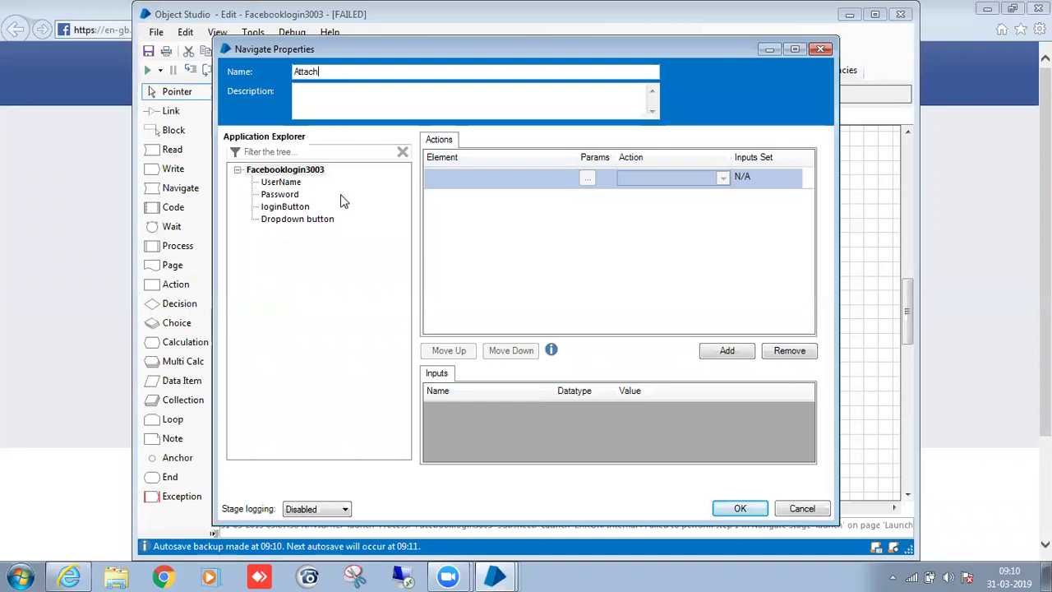
Make the Attach stage use the Attach action on Facebooklogin3003 and confirm.
left_click_drag(285, 170, 444, 177)
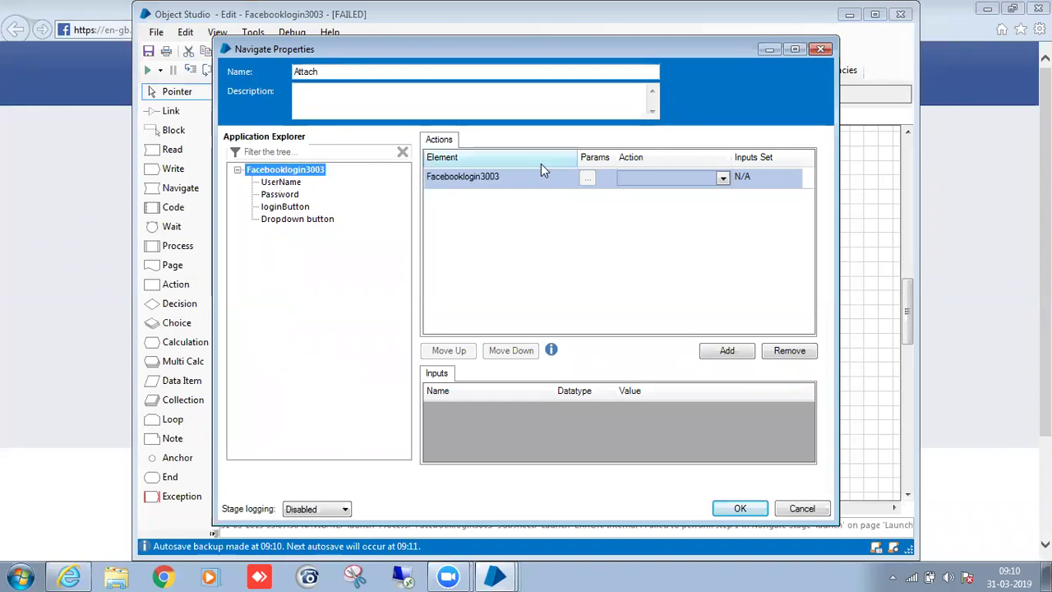
left_click(643, 188)
left_click(646, 191)
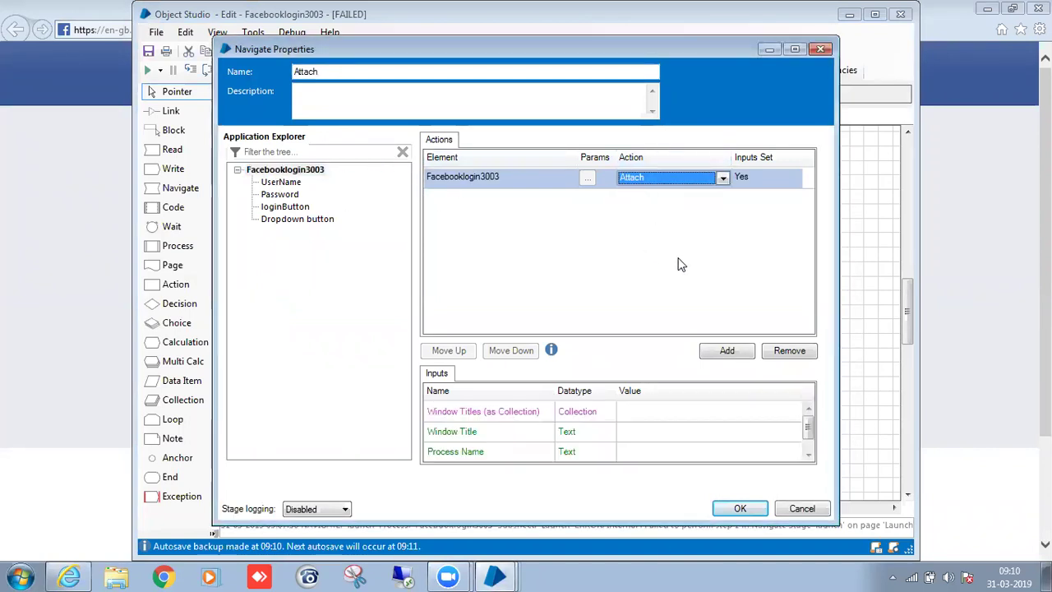
left_click_drag(811, 437, 812, 445)
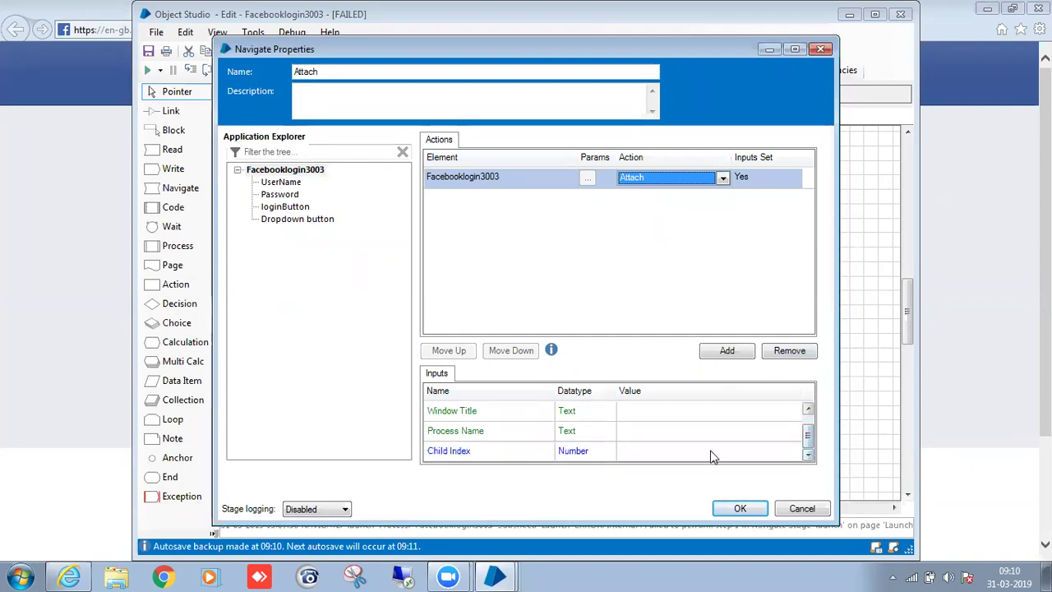
left_click(536, 432)
left_click(527, 408)
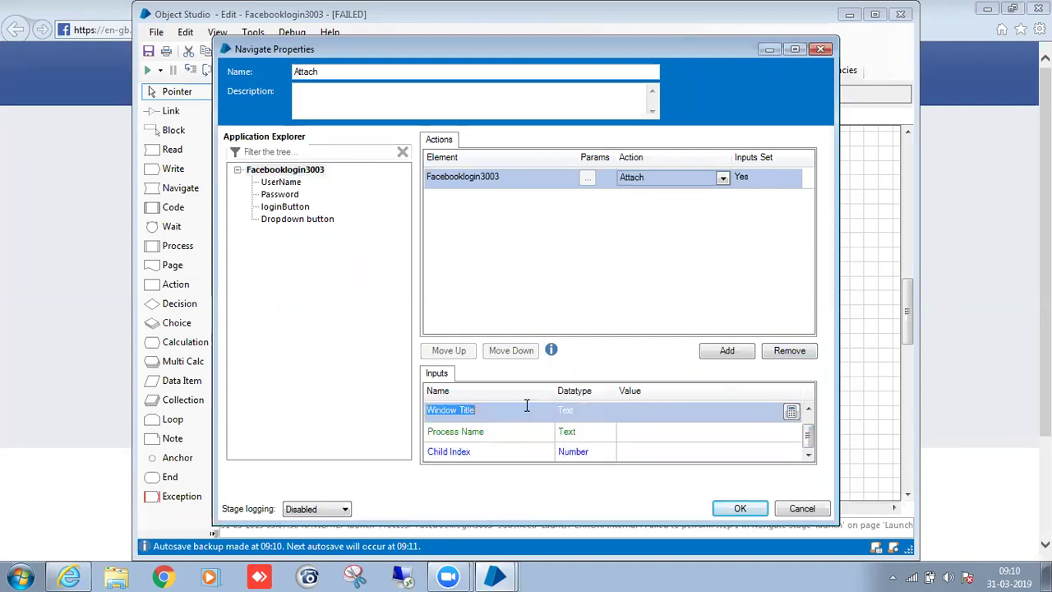
left_click(529, 452)
left_click(621, 448)
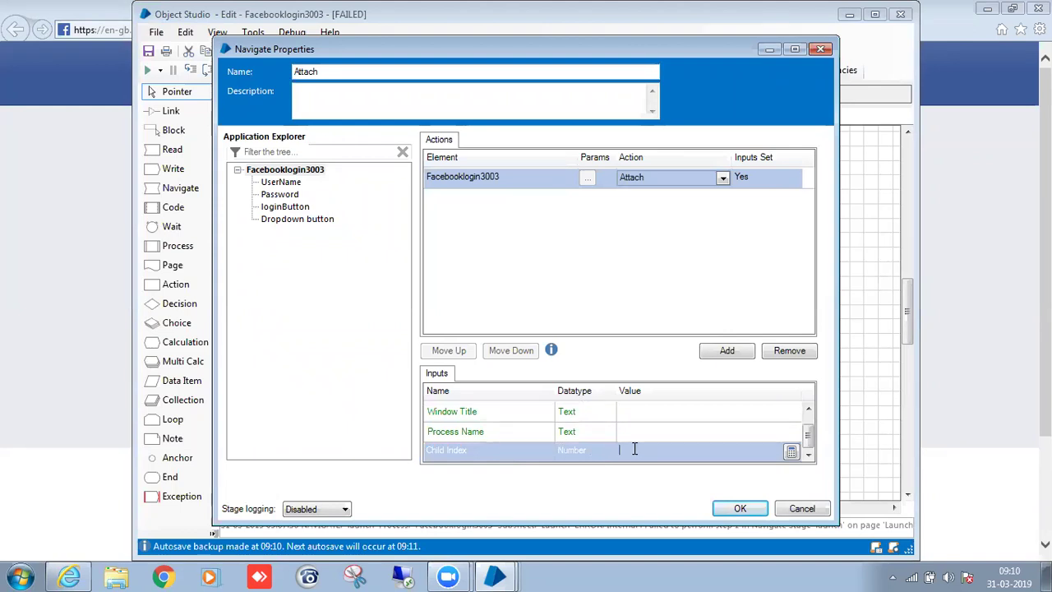
left_click(531, 431)
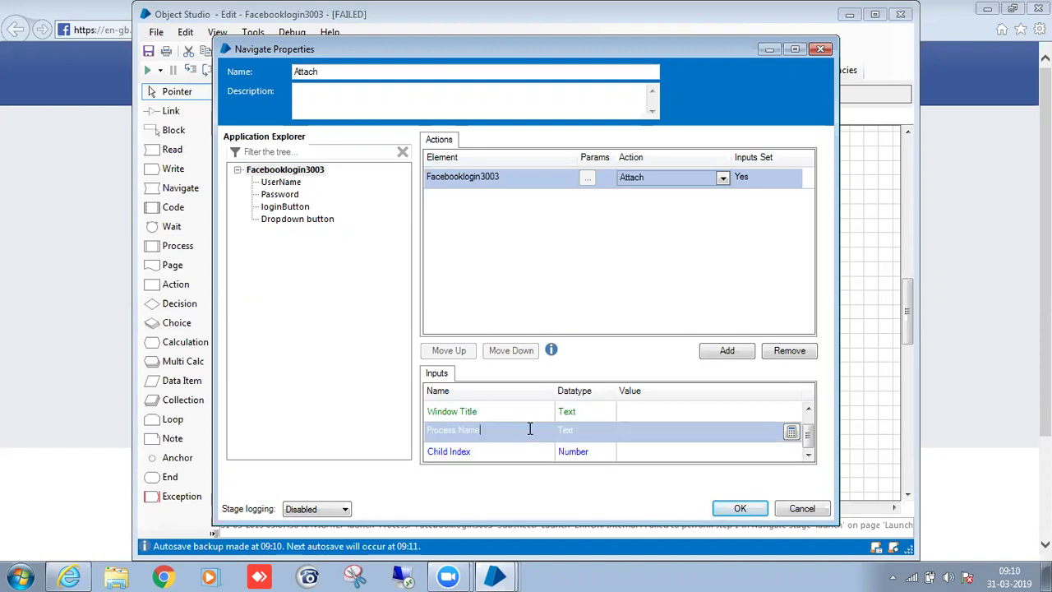
left_click(517, 408)
left_click(740, 508)
Check the Facebook login page, then return to the Facebooklogin3003 editor.
left_click(114, 207)
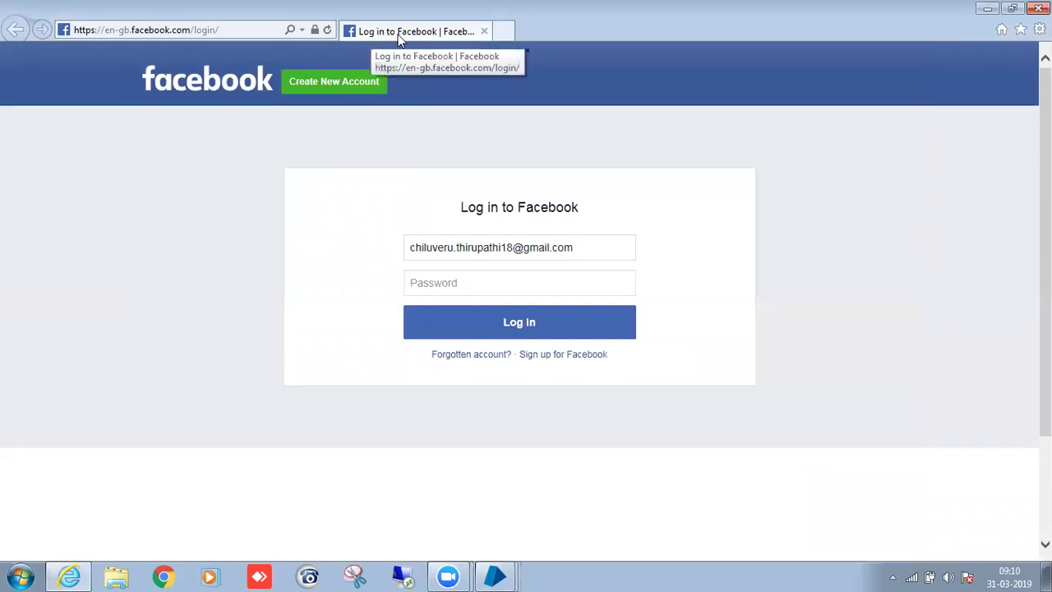
mouse_move(498, 576)
left_click(535, 541)
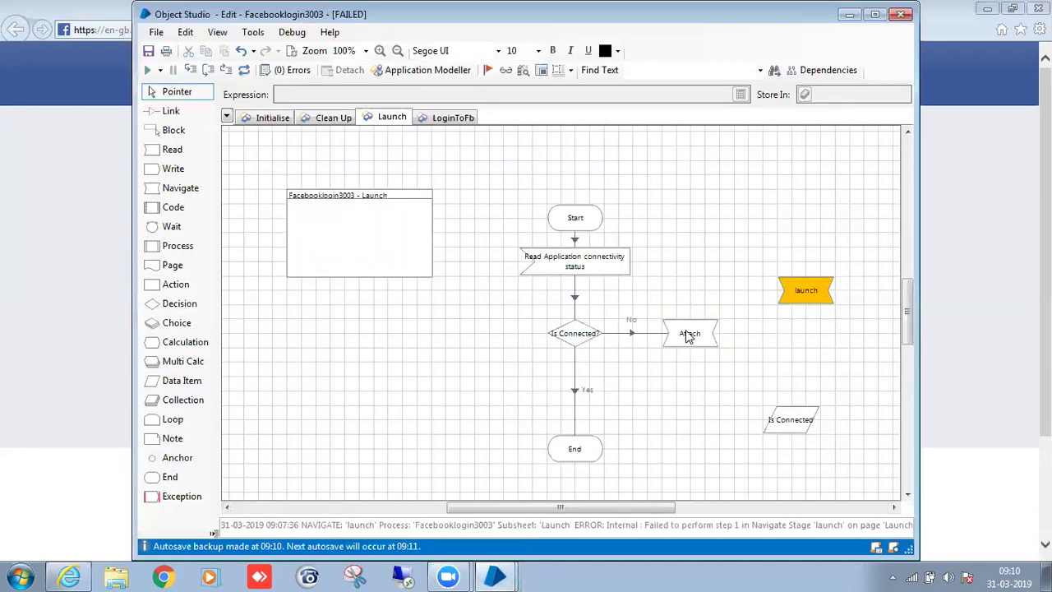
Set the Attach stage's Window Title input to "*Log in*" and bring the Facebook login page forward.
double_click(689, 337)
left_click(640, 426)
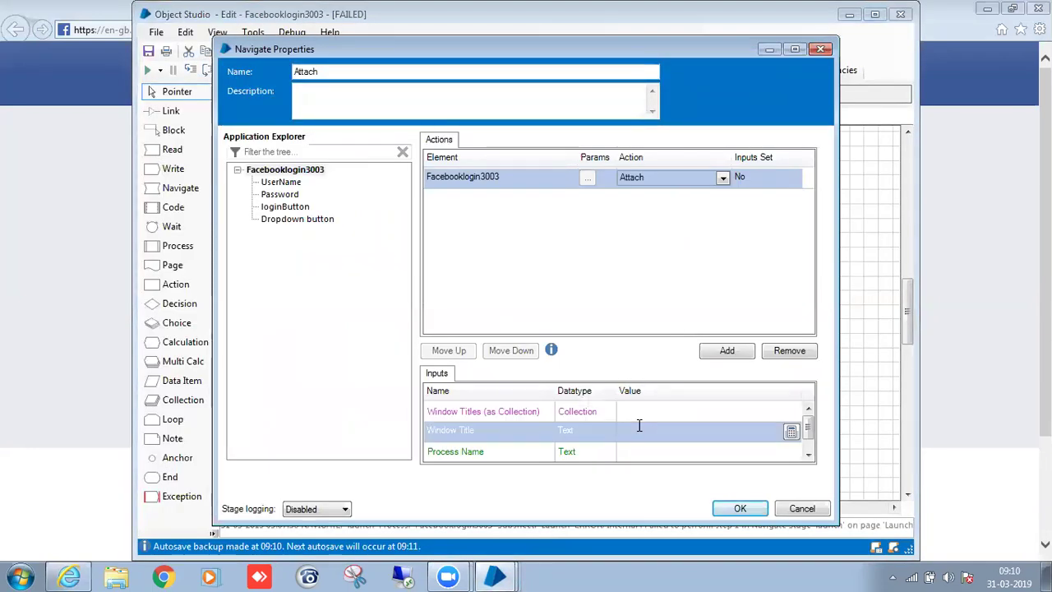
type("\"")
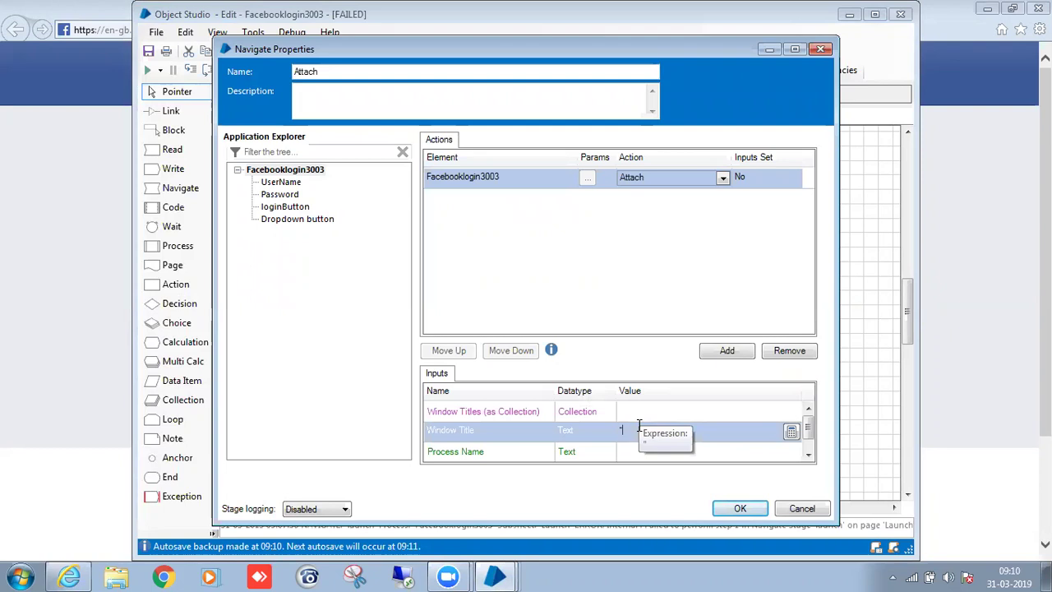
type("*Log")
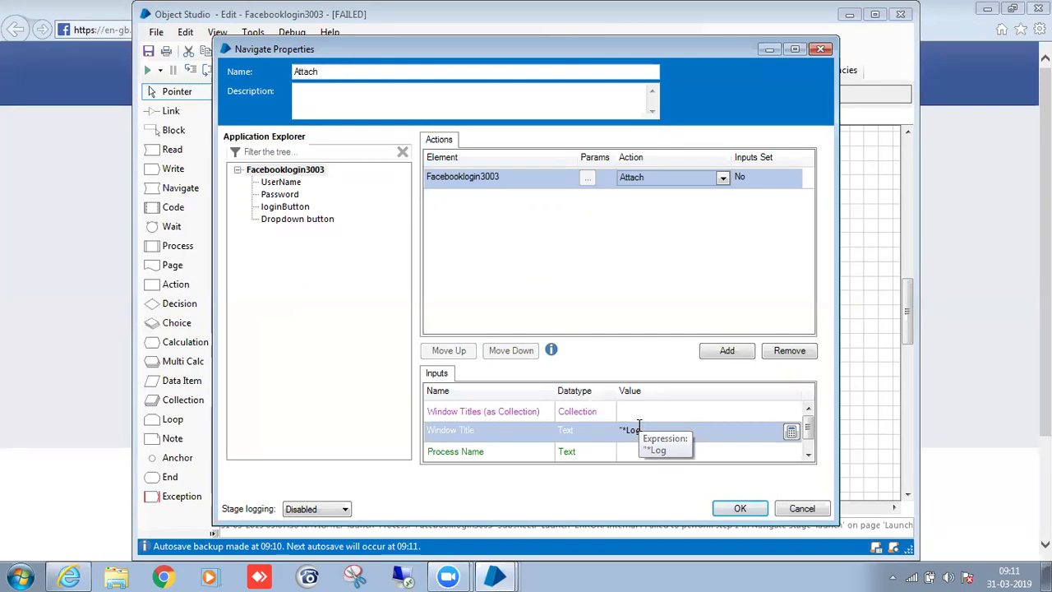
type(" in")
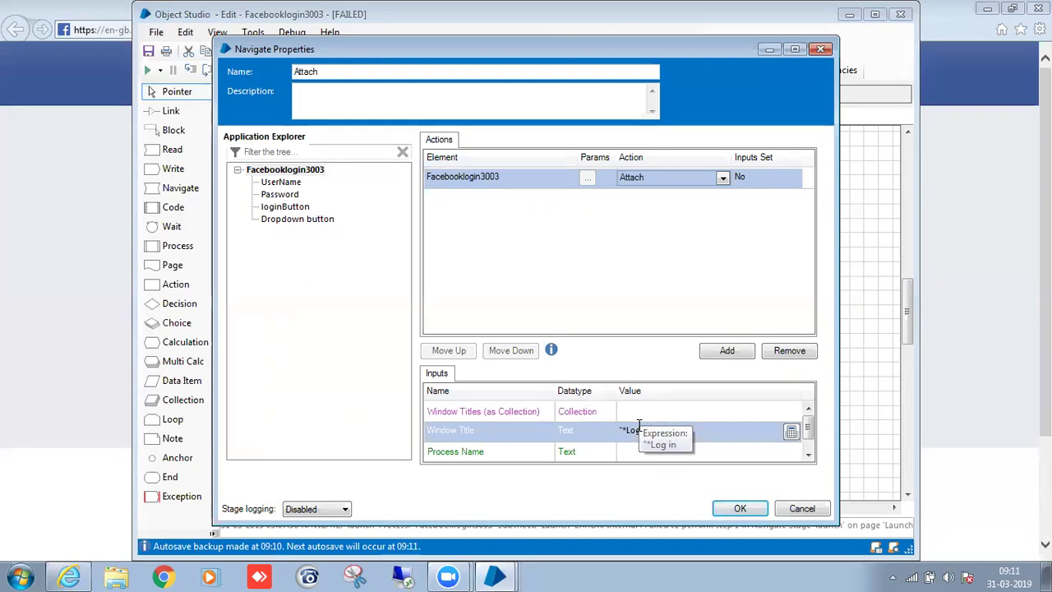
type("*\"")
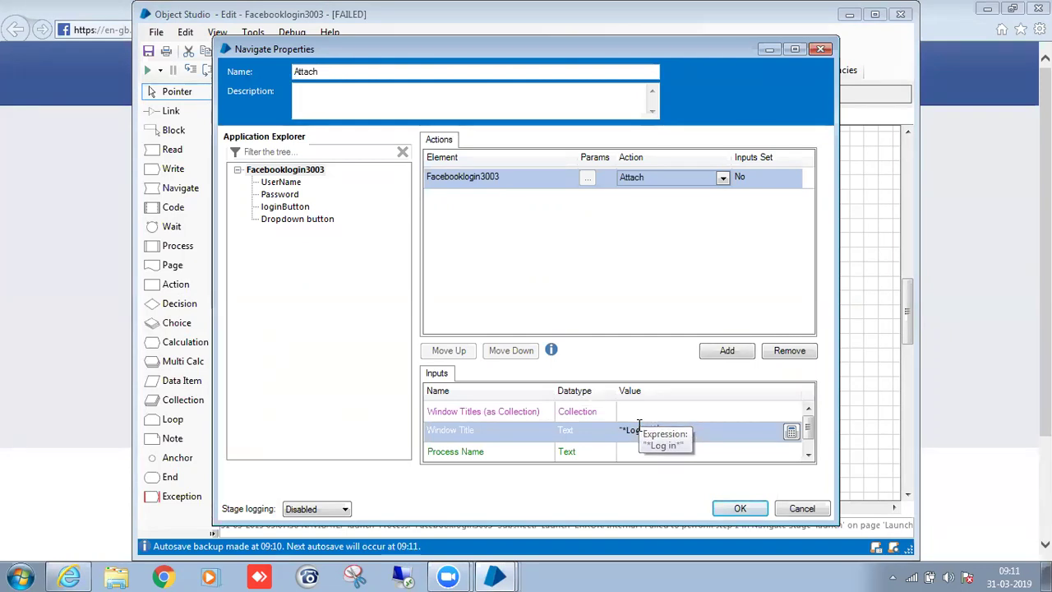
left_click(646, 444)
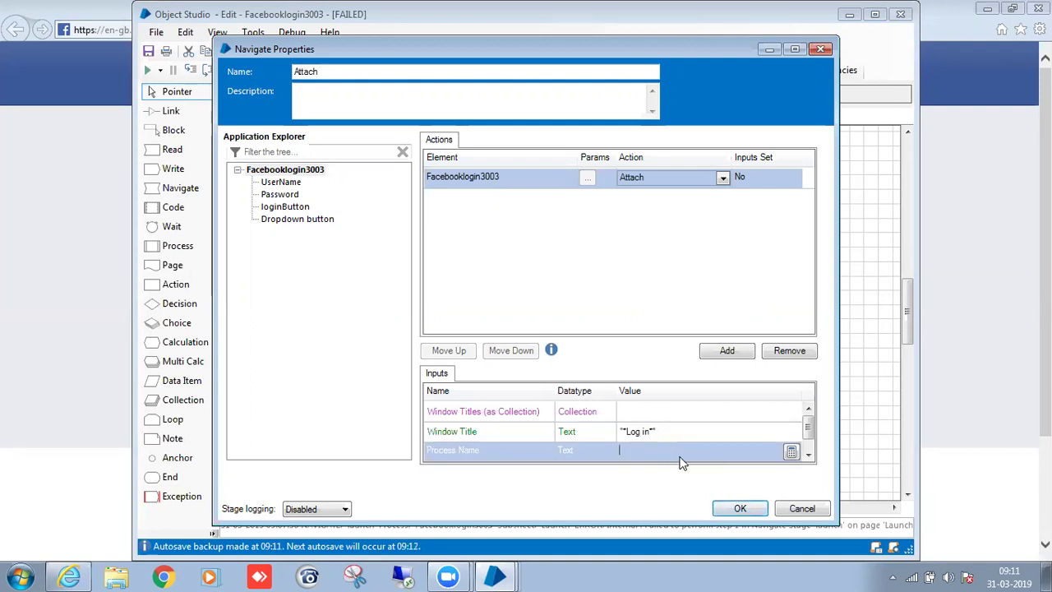
left_click(728, 508)
left_click(53, 245)
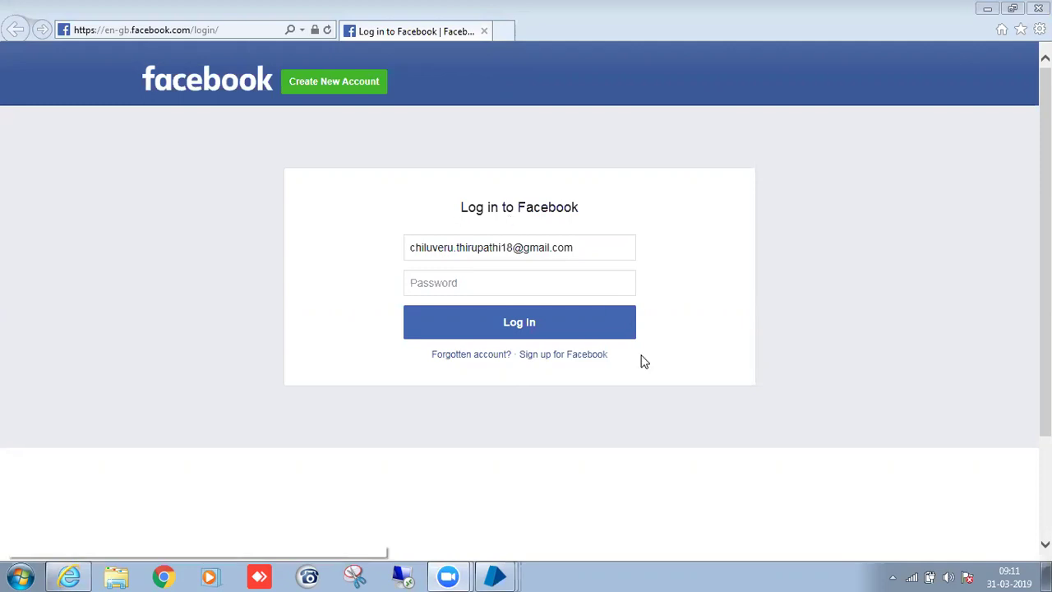
Trace the Facebook login IE task to its iexplore.exe process in Task Manager, then return to Facebooklogin3003.
right_click(670, 571)
left_click(705, 517)
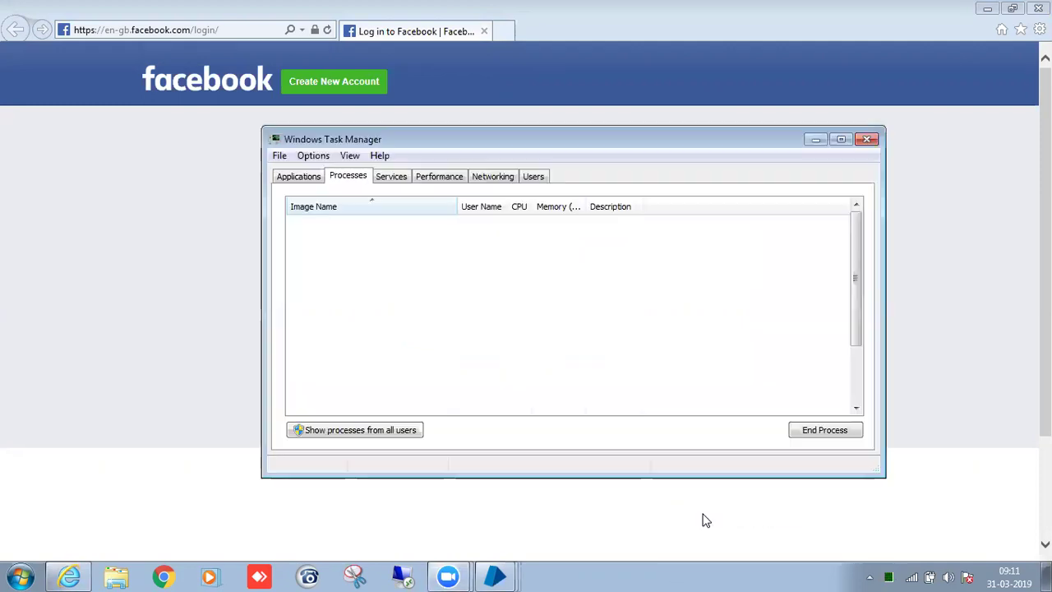
left_click(301, 176)
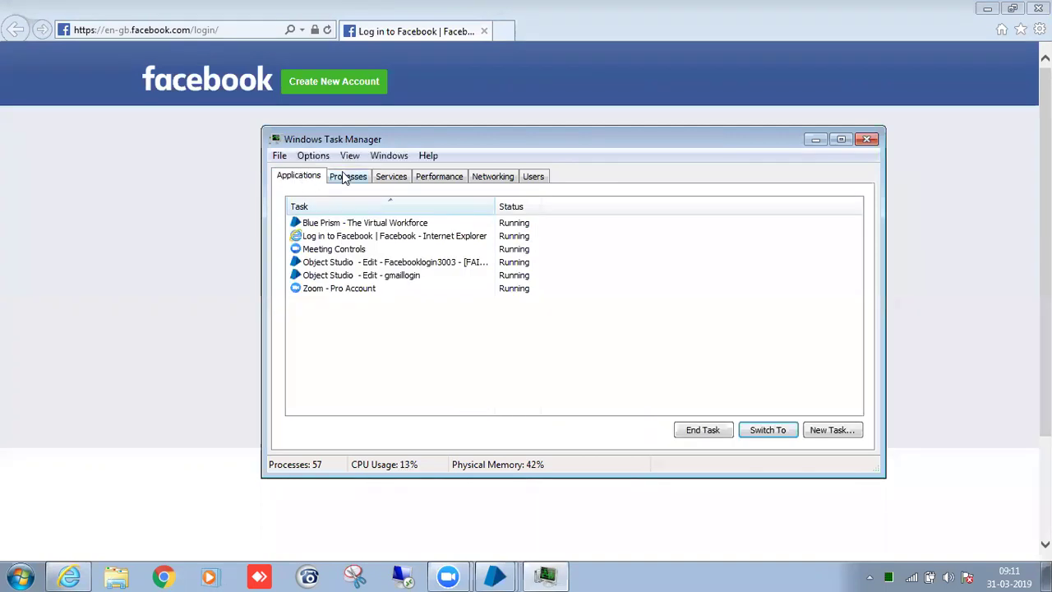
left_click(349, 237)
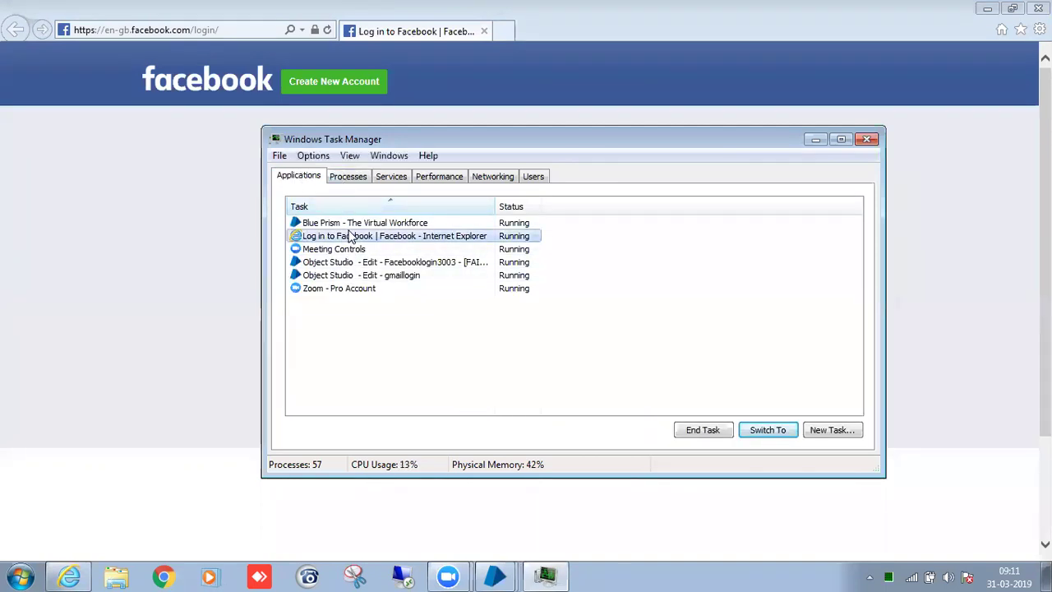
right_click(350, 238)
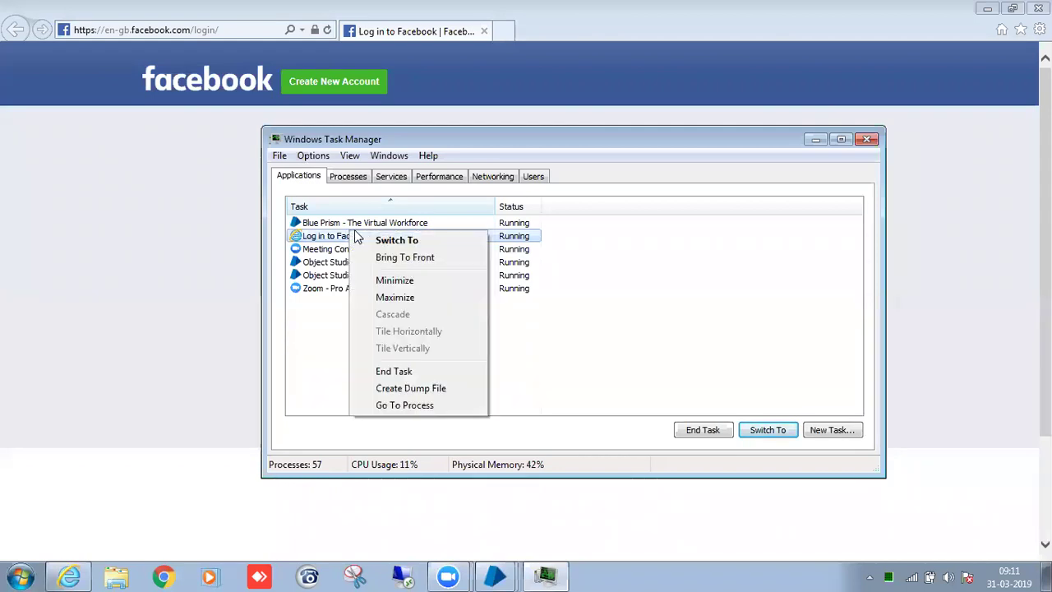
left_click(402, 405)
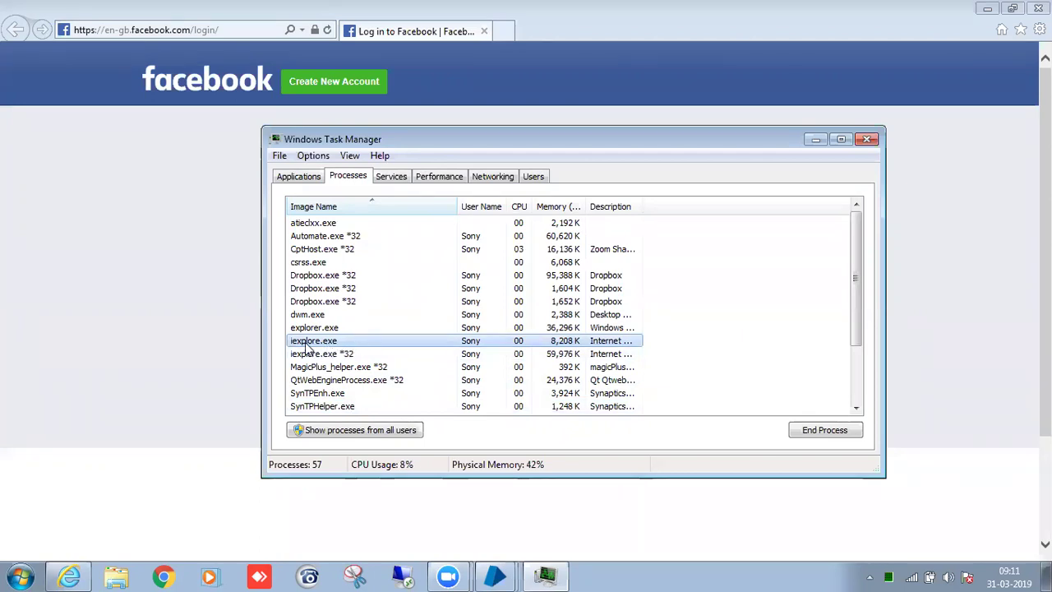
left_click(494, 576)
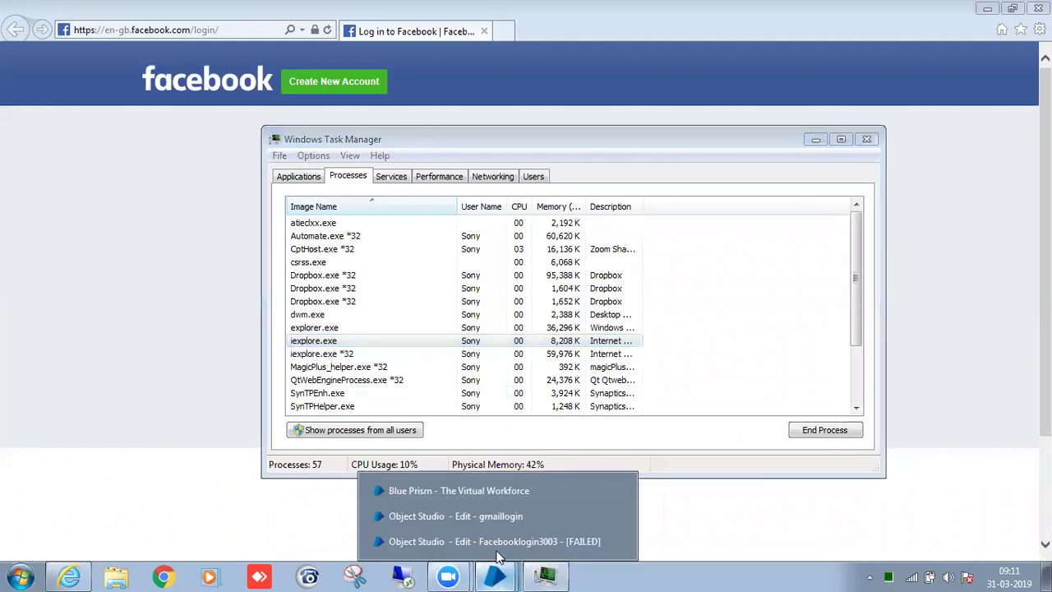
left_click(428, 540)
Set the Attach stage's Process Name to 'iexplore' and close Task Manager.
double_click(687, 337)
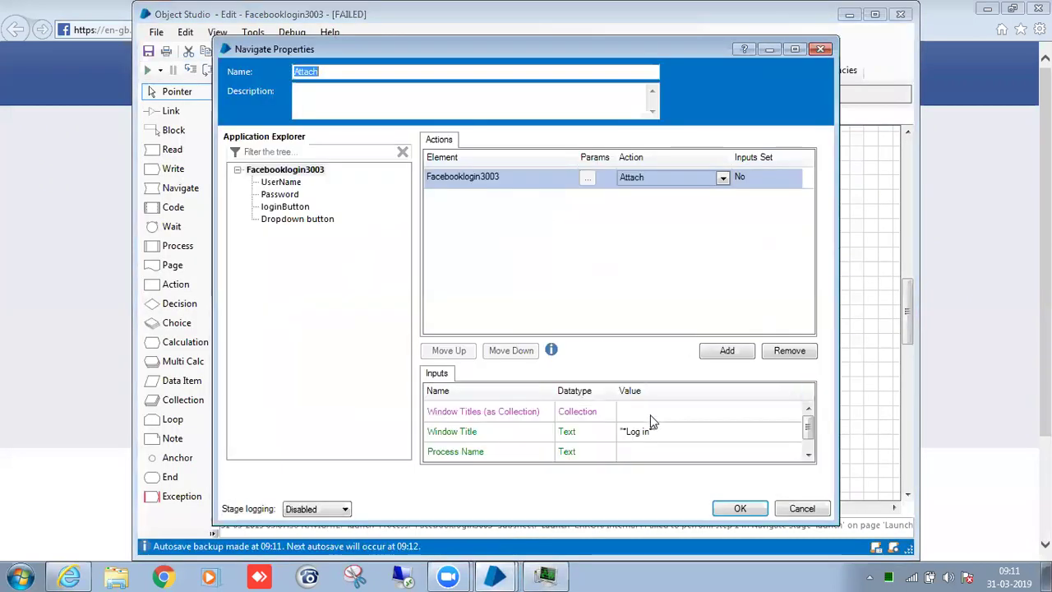
left_click(654, 448)
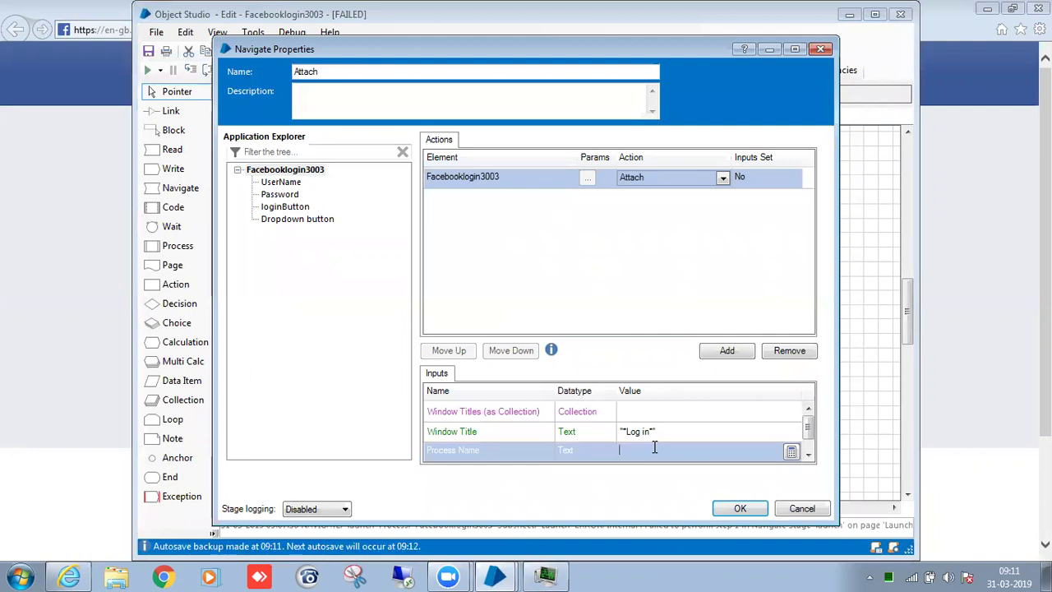
type("\"")
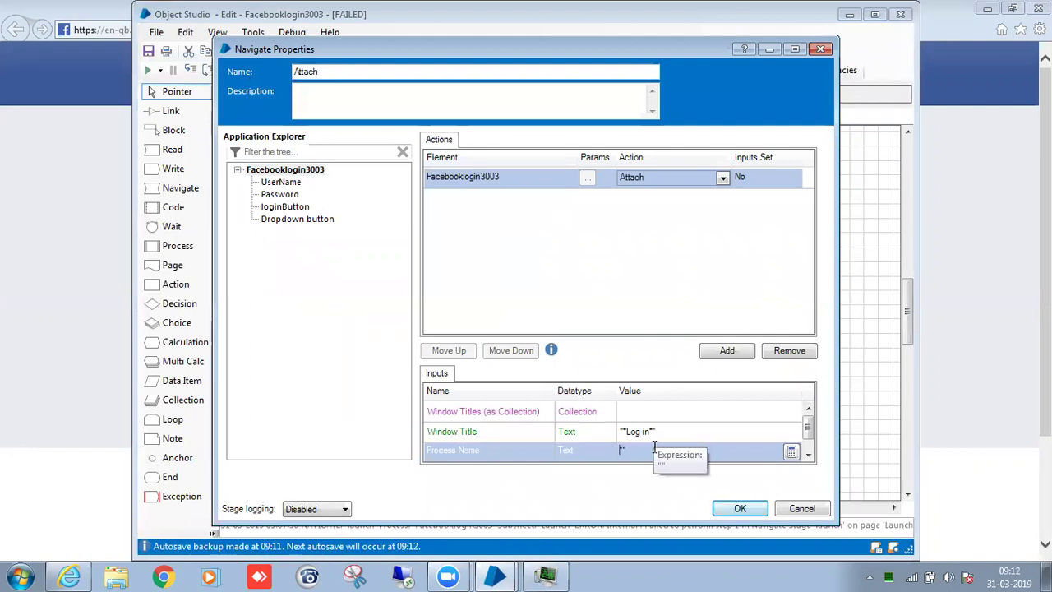
type("iexplore")
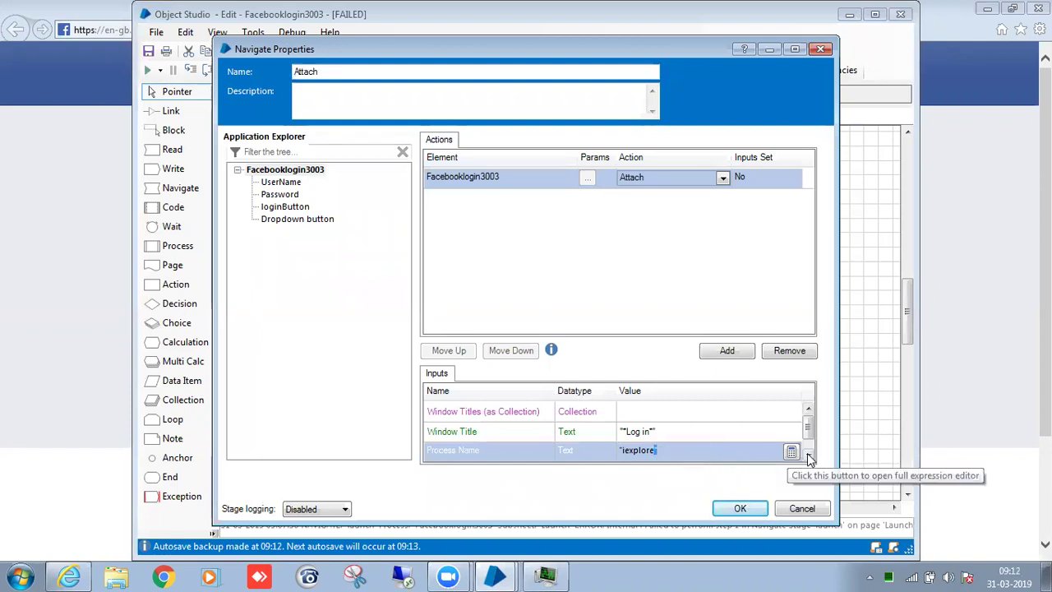
left_click_drag(811, 431, 816, 449)
left_click(655, 450)
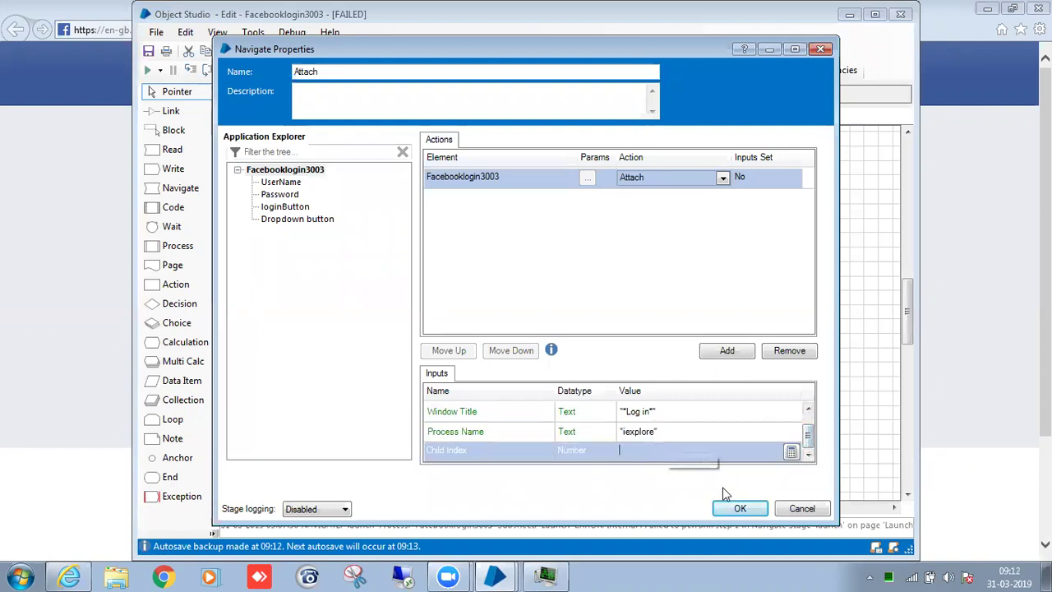
left_click(740, 508)
left_click(559, 575)
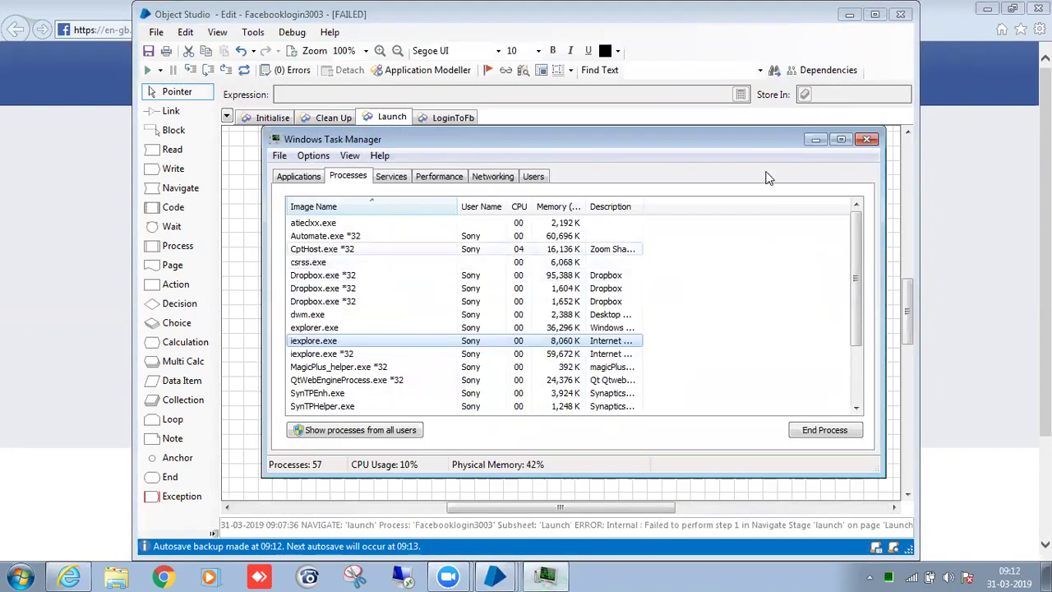
left_click(869, 139)
Set the Attach stage's Child Index to 0.
double_click(707, 329)
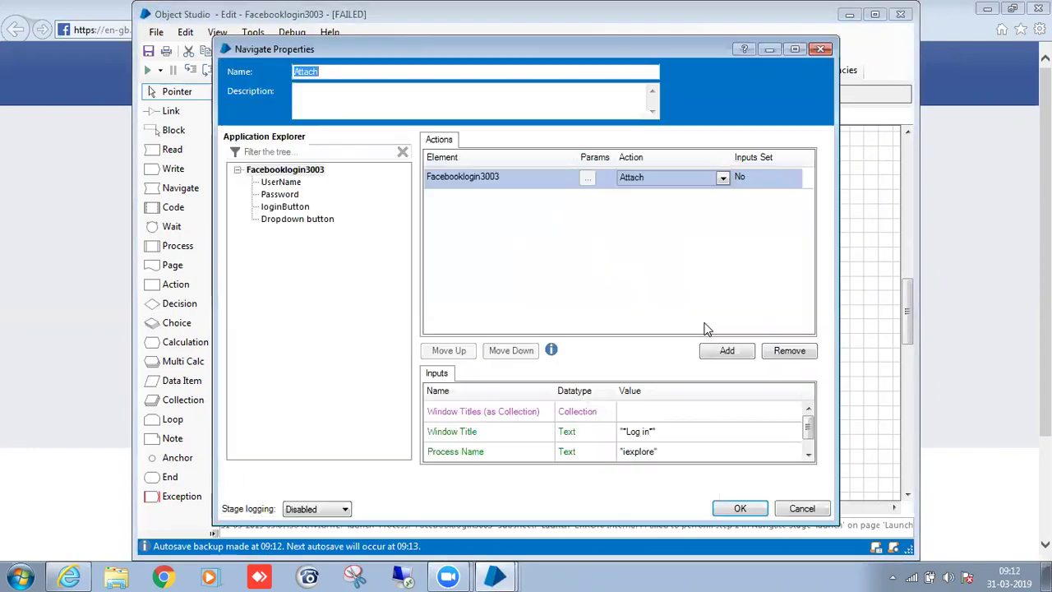
left_click(699, 450)
scroll(811, 434, "down", 1)
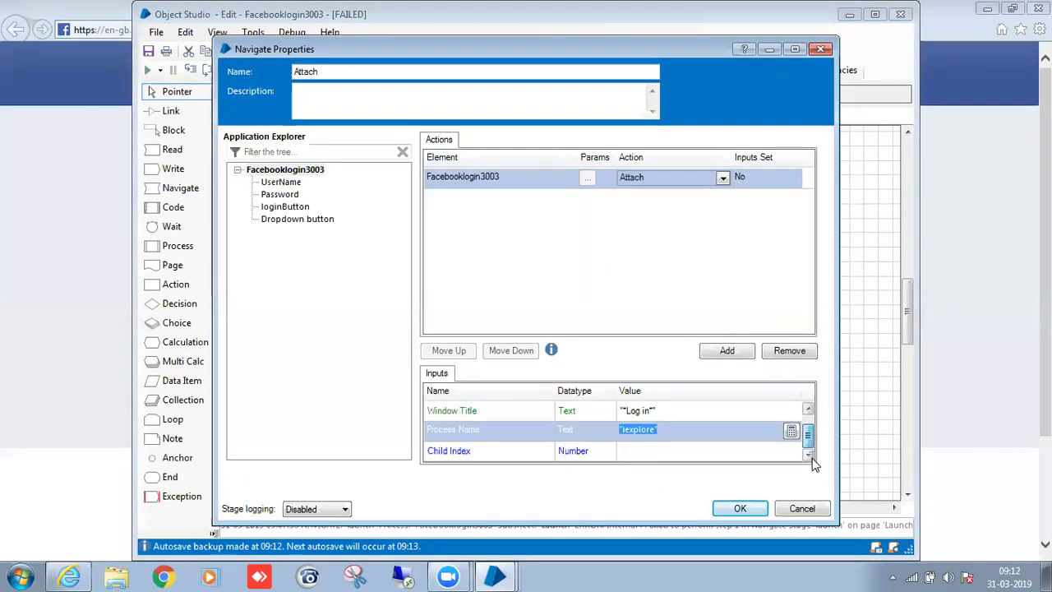
left_click(672, 455)
type("0")
left_click(740, 509)
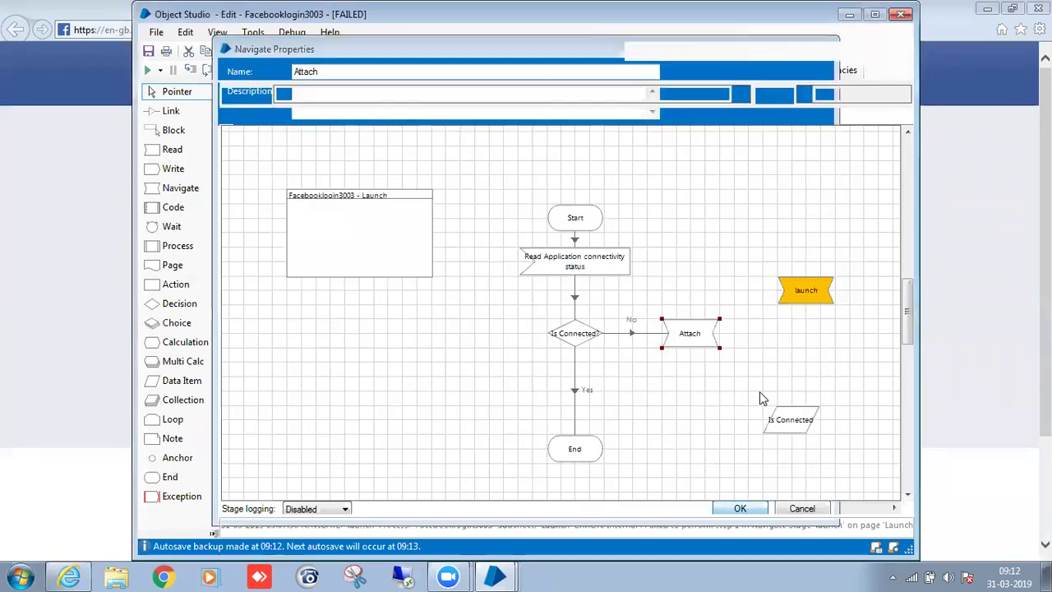
Move the launch and Is Connected stages to the left of the flow.
left_click_drag(746, 266, 751, 235)
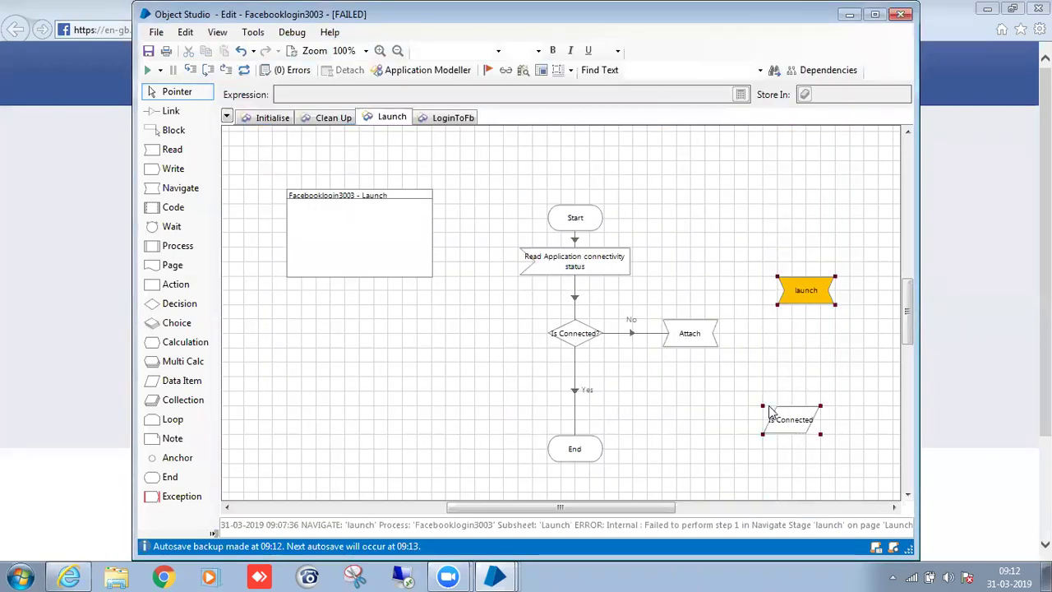
left_click_drag(800, 425, 378, 350)
left_click(780, 411)
left_click(743, 416)
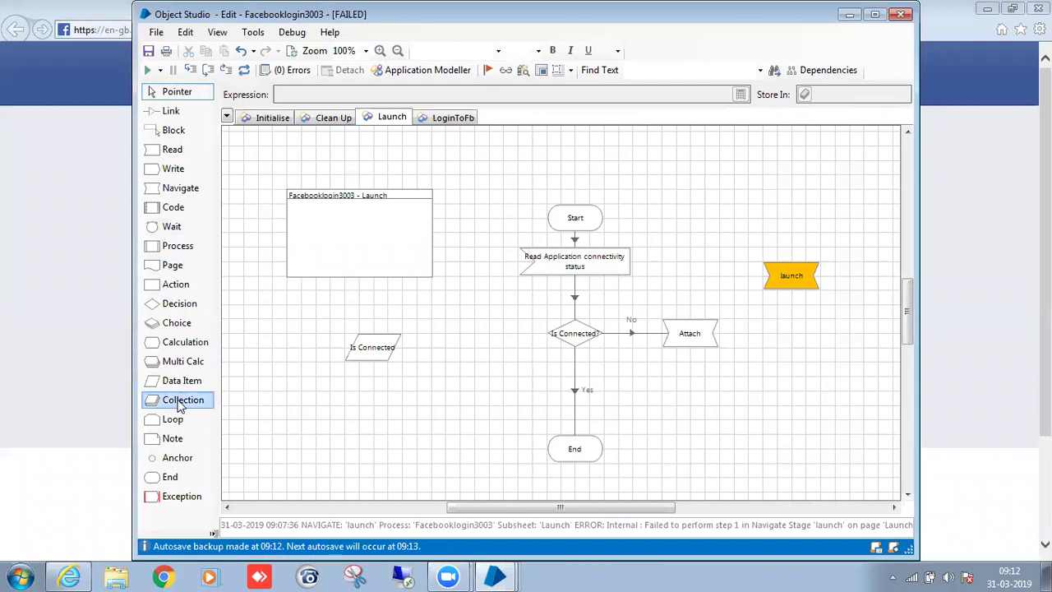
Add an anchor below Attach and link Attach through it to End.
left_click_drag(176, 458, 691, 449)
key("x")
left_click_drag(698, 344, 581, 450)
key("z")
Shift the launch stage right and add a Resume stage on the right of the page.
scroll(741, 434, "down", 1)
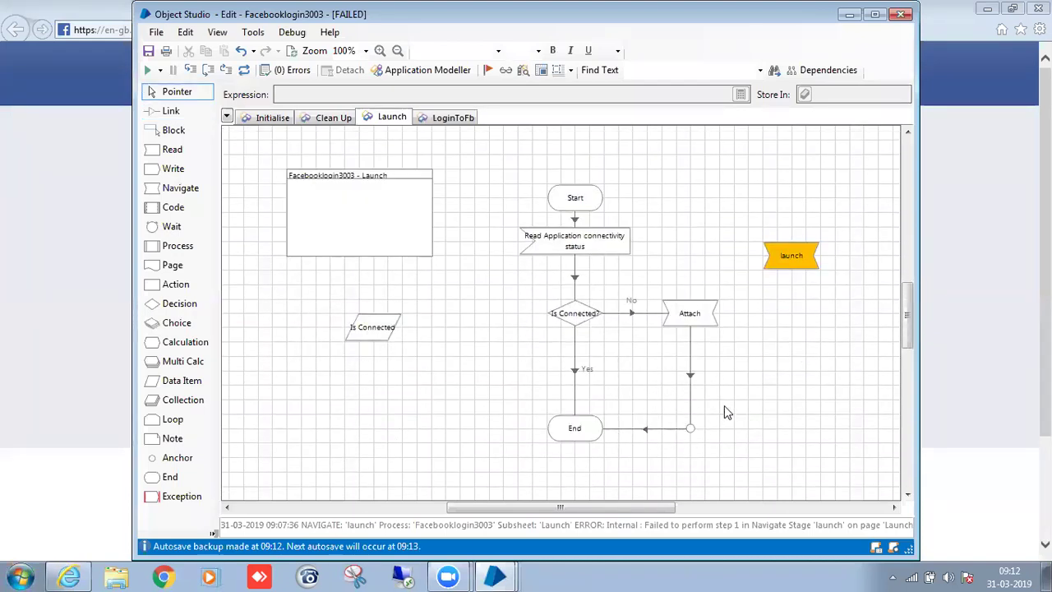
left_click_drag(791, 256, 820, 256)
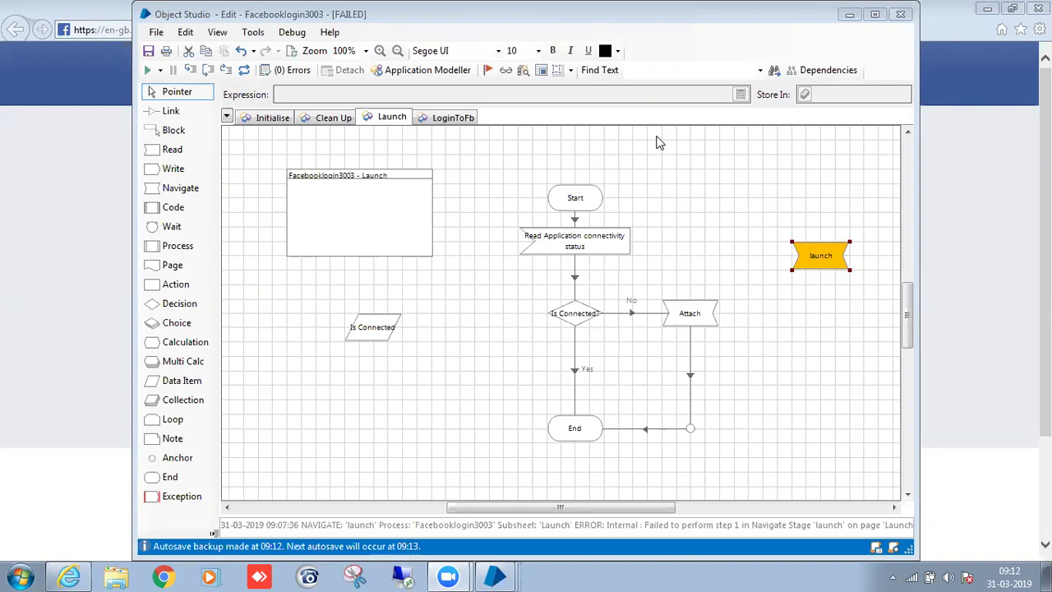
left_click(657, 143)
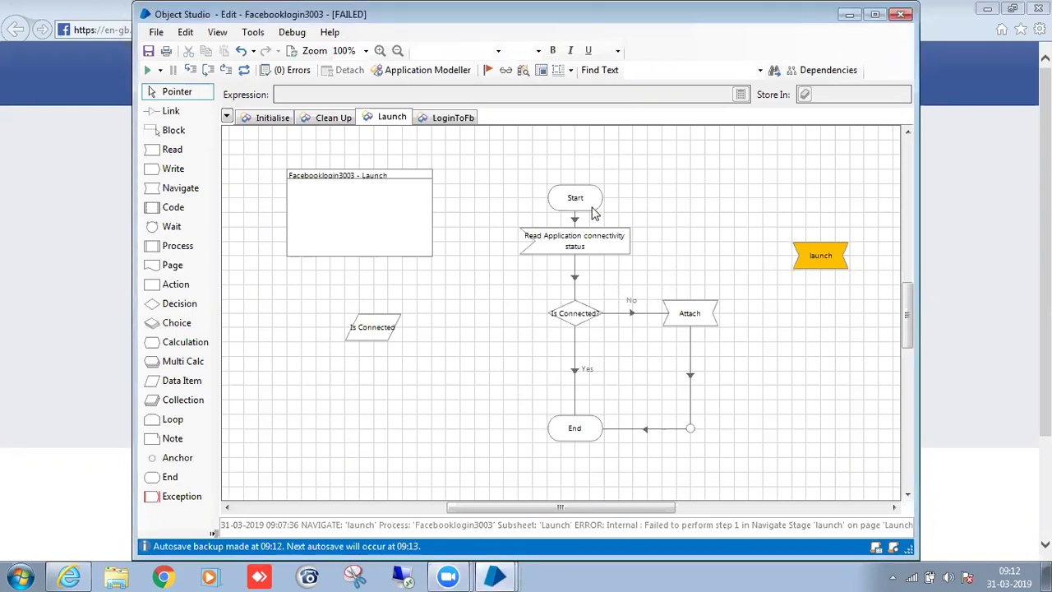
left_click(590, 312)
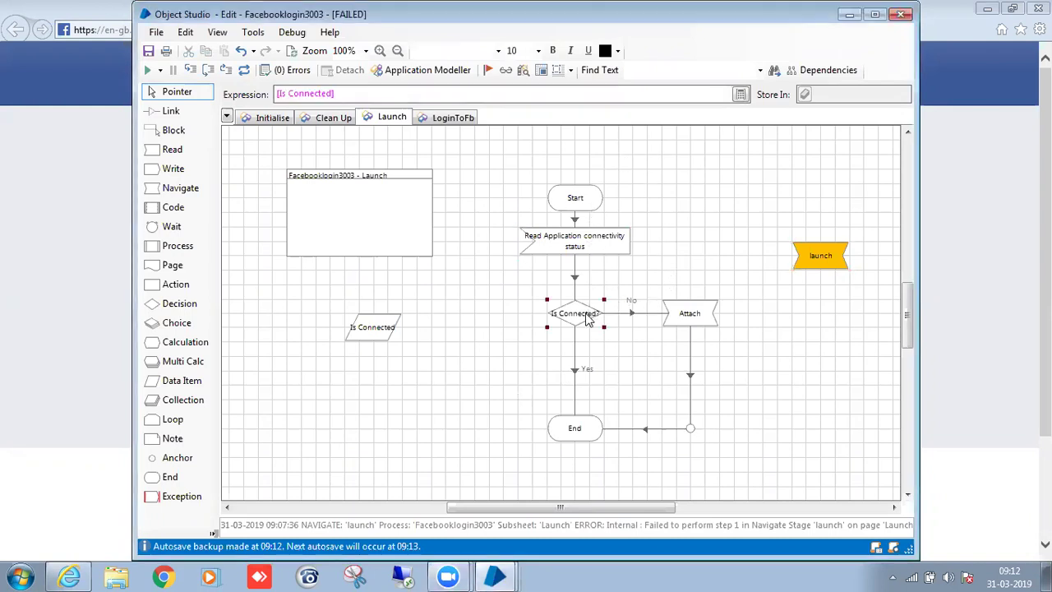
left_click(596, 251)
left_click(681, 322)
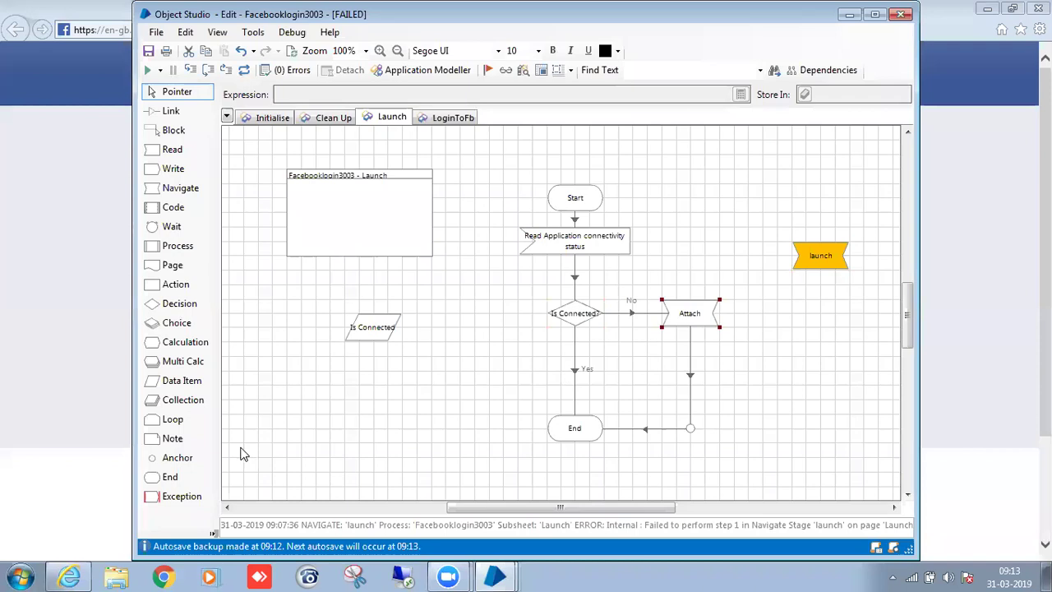
left_click(212, 534)
left_click_drag(115, 534, 820, 419)
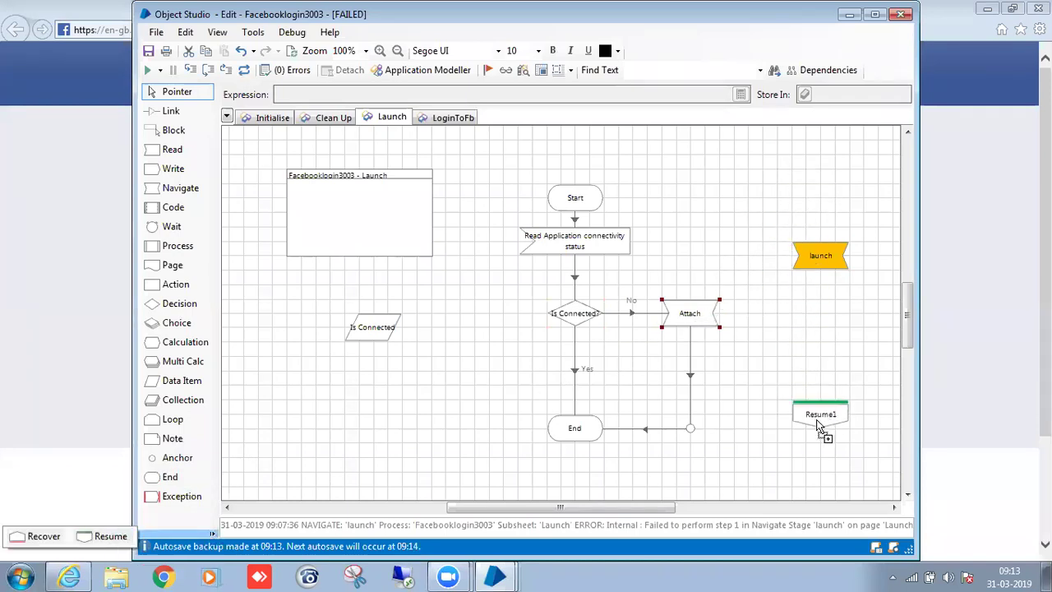
Add a Recover stage above launch and chain Recover1, launch and Resume1 into End.
left_click(210, 534)
left_click_drag(65, 533, 818, 191)
left_click_drag(817, 260, 829, 288)
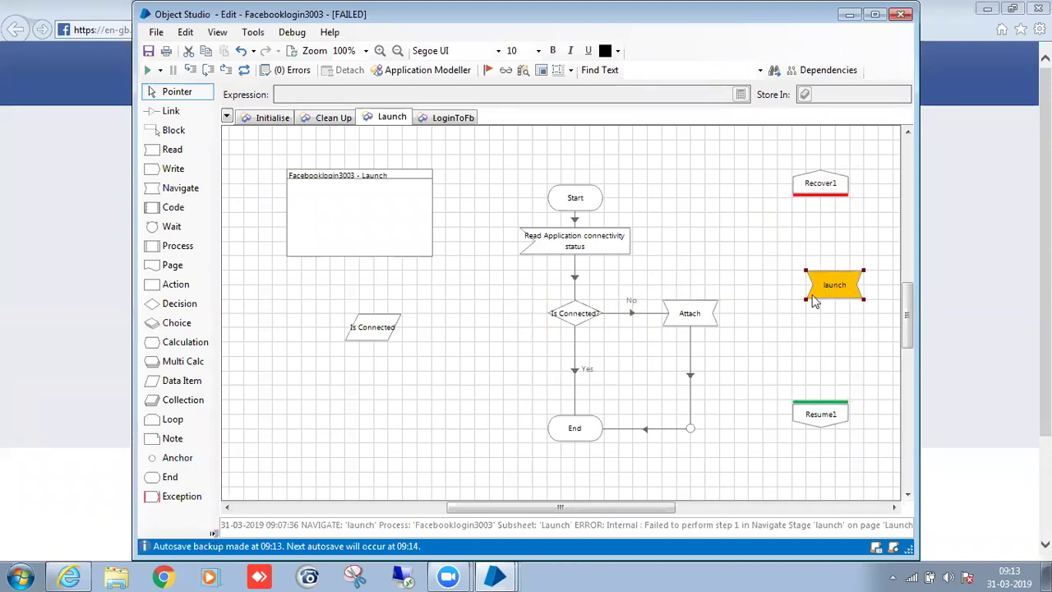
mouse_move(829, 195)
left_mouse_down()
mouse_move(822, 414)
mouse_move(693, 433)
left_mouse_up()
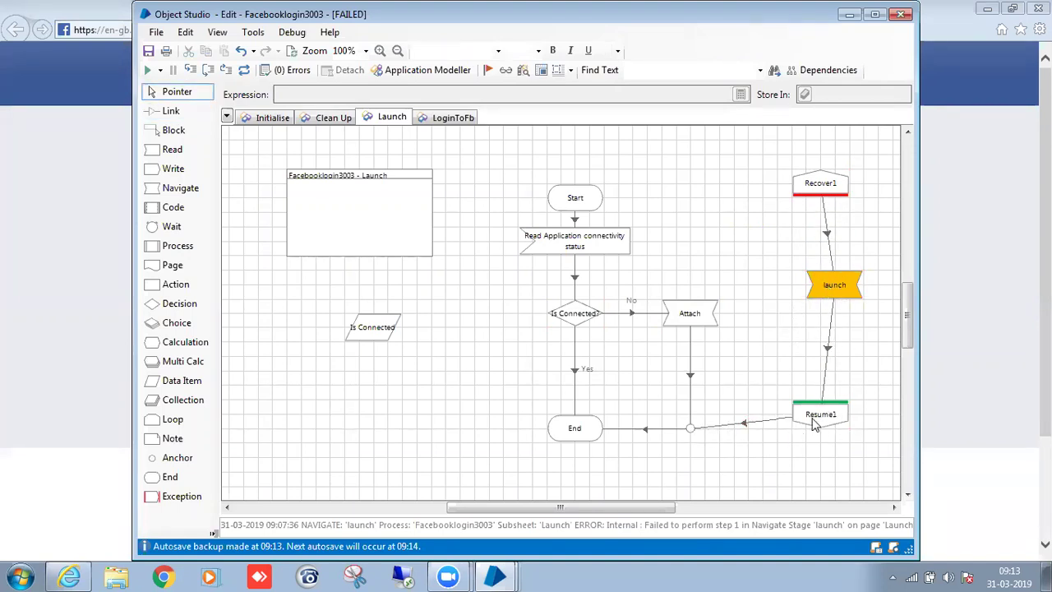
left_click_drag(817, 416, 818, 429)
Align launch under Recover1, reset the failed run, and reposition the Object Studio window.
left_click(832, 194)
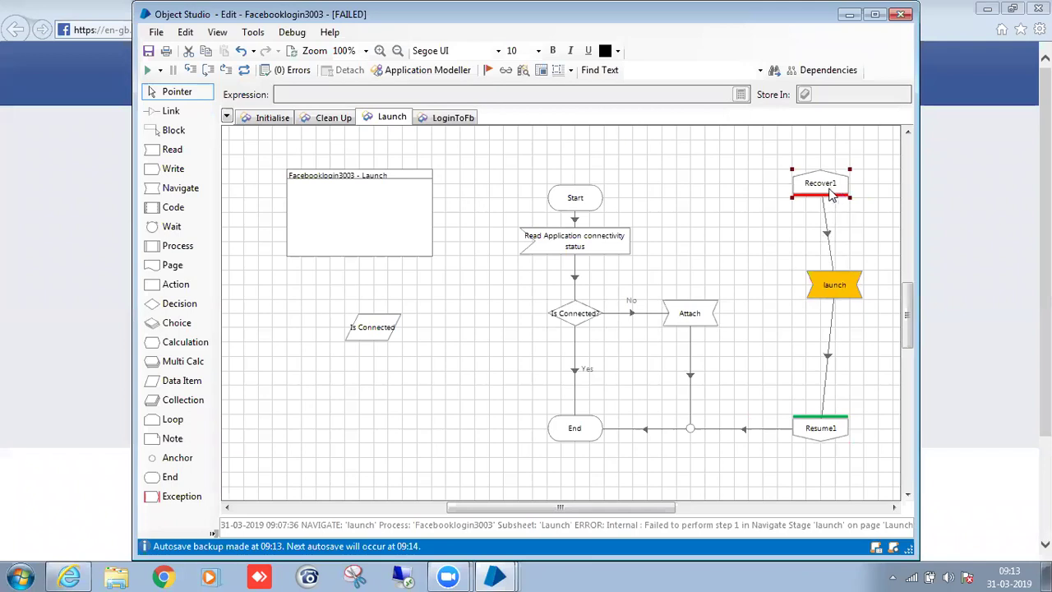
left_click_drag(826, 277, 813, 277)
left_click(872, 323)
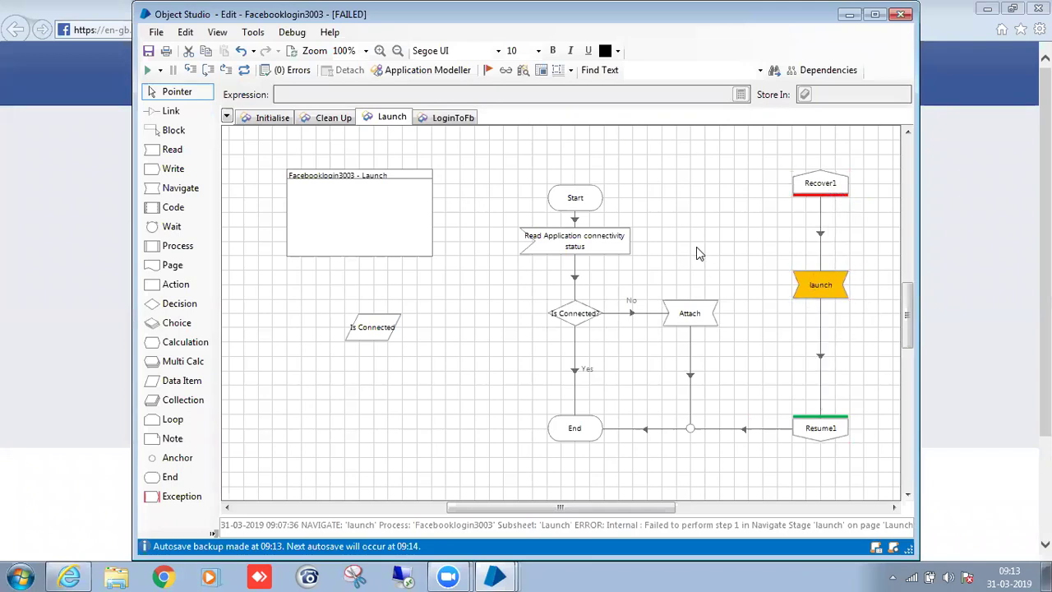
left_click(244, 70)
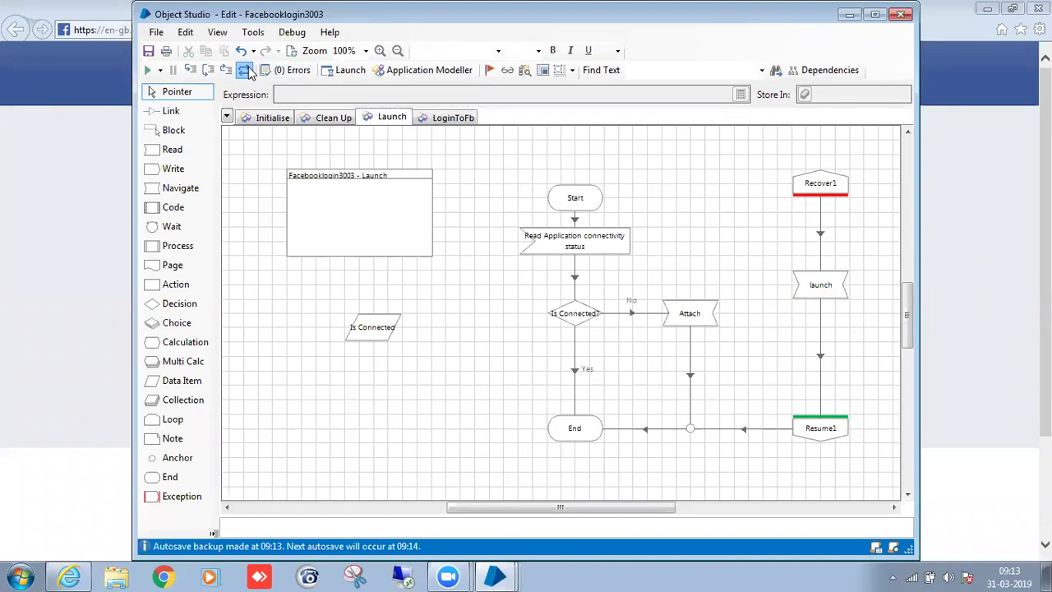
left_click_drag(381, 12, 590, 88)
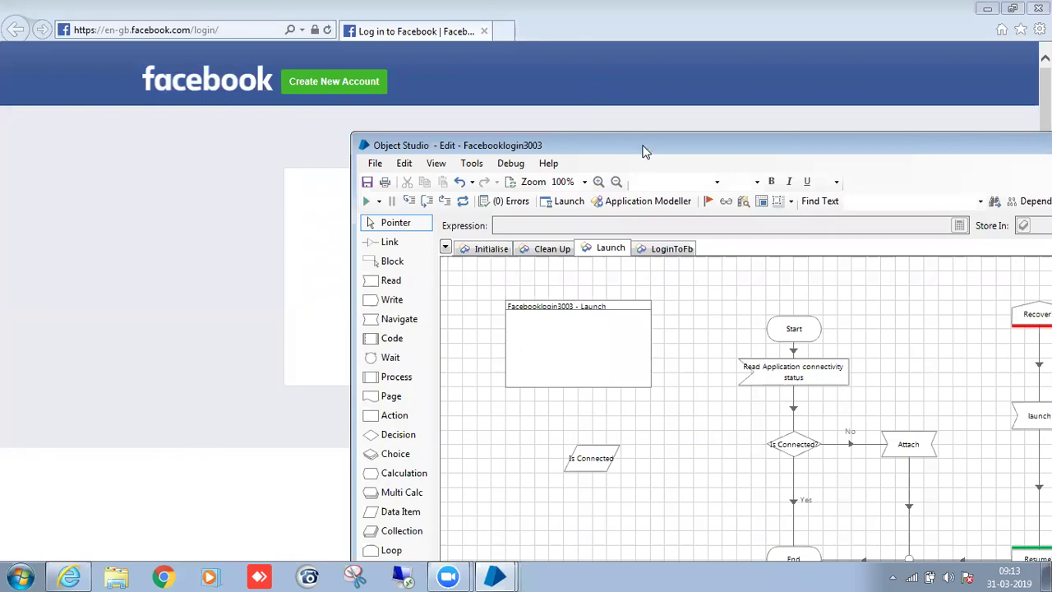
left_click_drag(658, 153, 520, 39)
Set Start as the next stage and run the Launch page through to End.
right_click(664, 218)
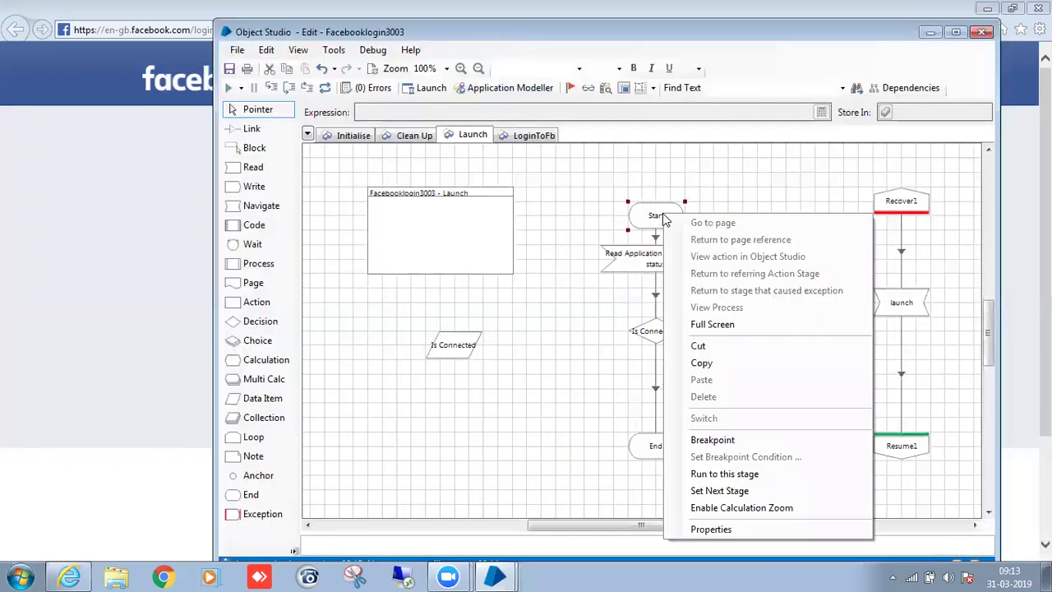
left_click(721, 491)
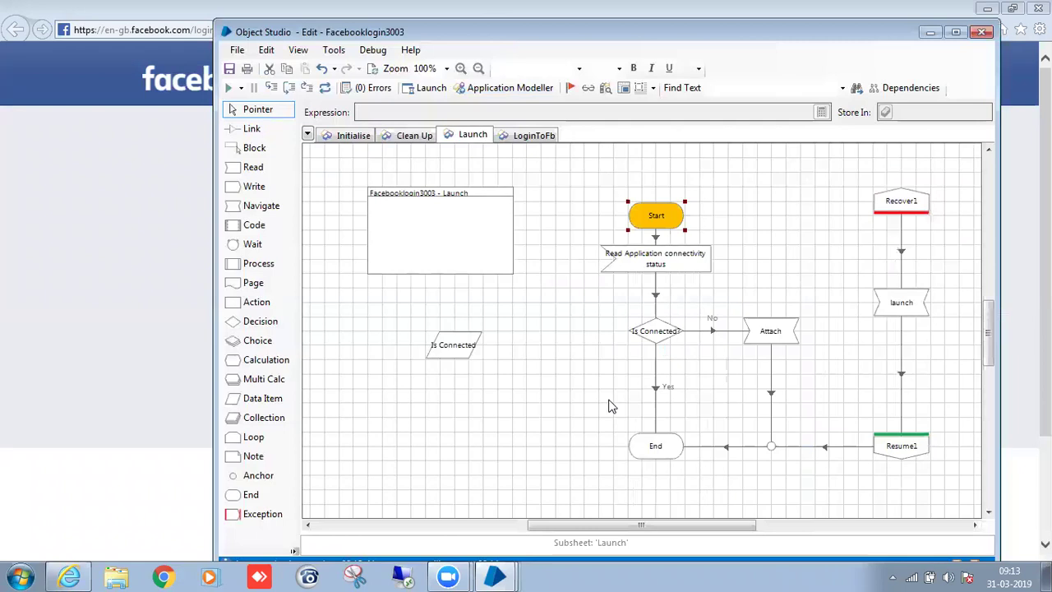
left_click(230, 88)
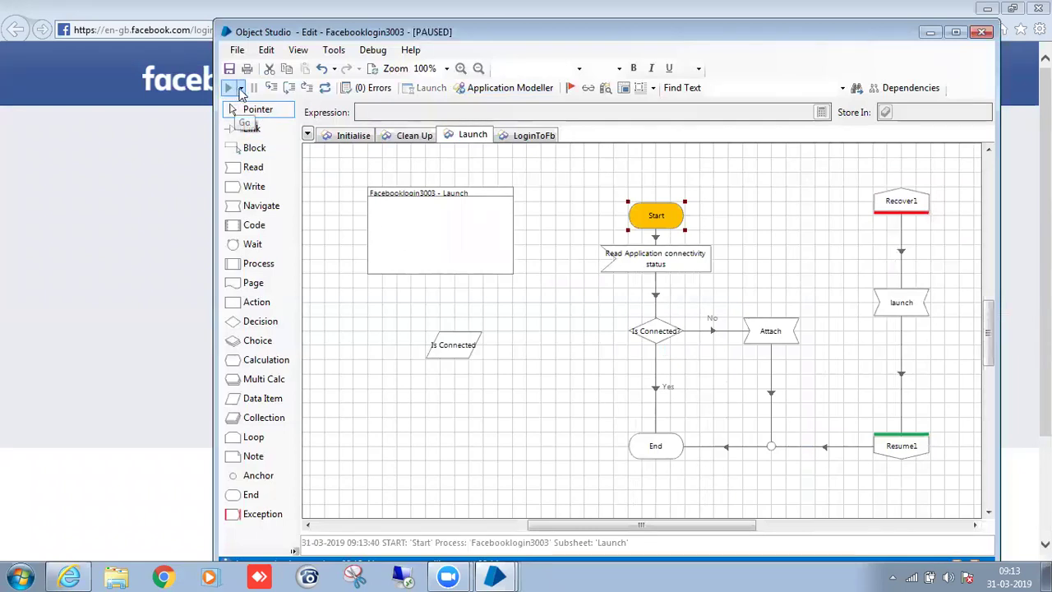
left_click(231, 91)
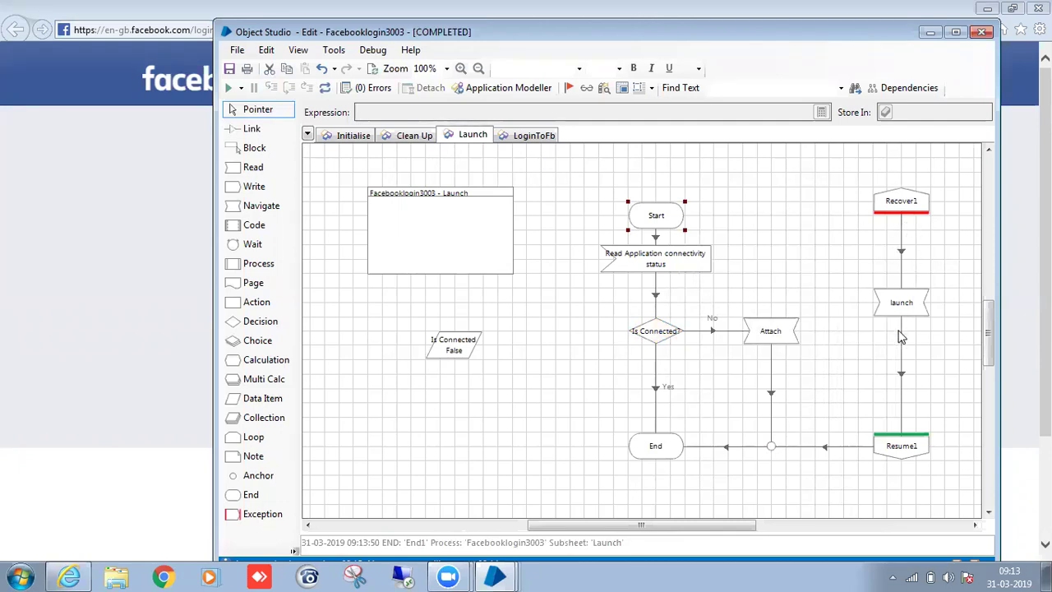
left_click(190, 218)
mouse_move(496, 576)
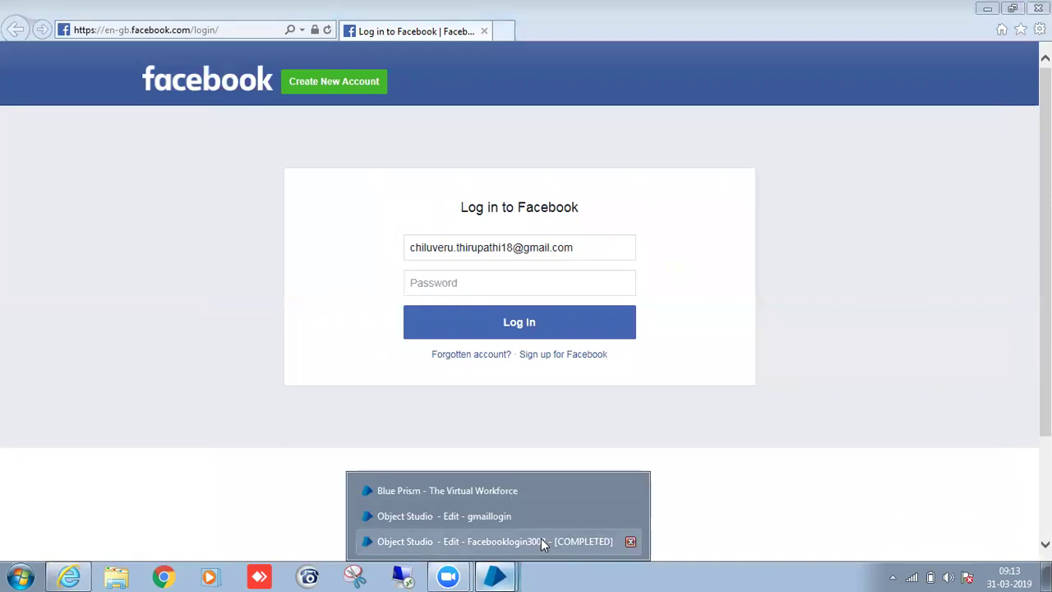
left_click(541, 538)
double_click(770, 331)
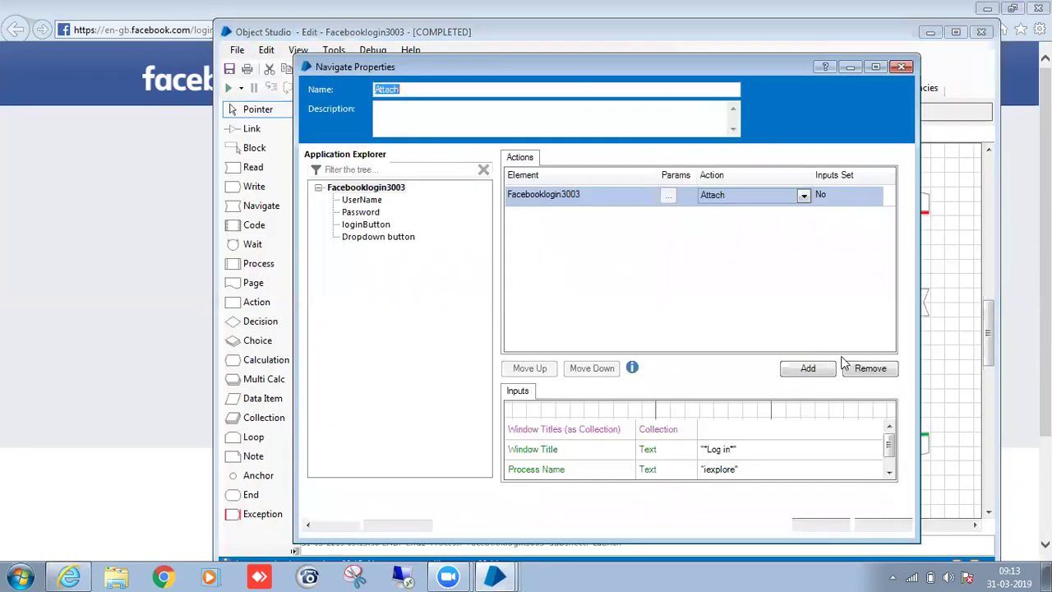
scroll(888, 446, "down", 1)
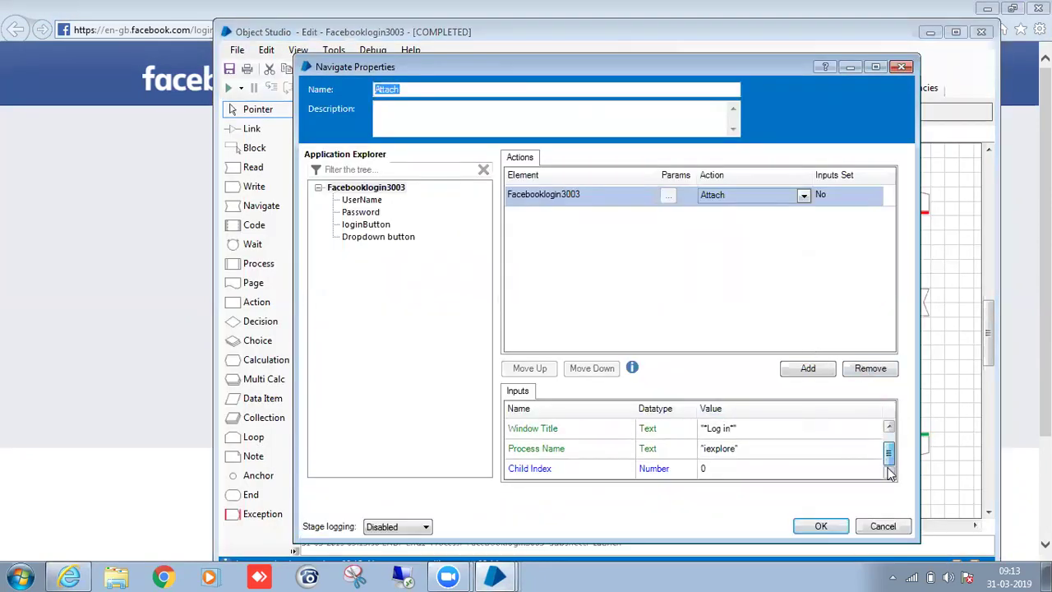
left_click(746, 430)
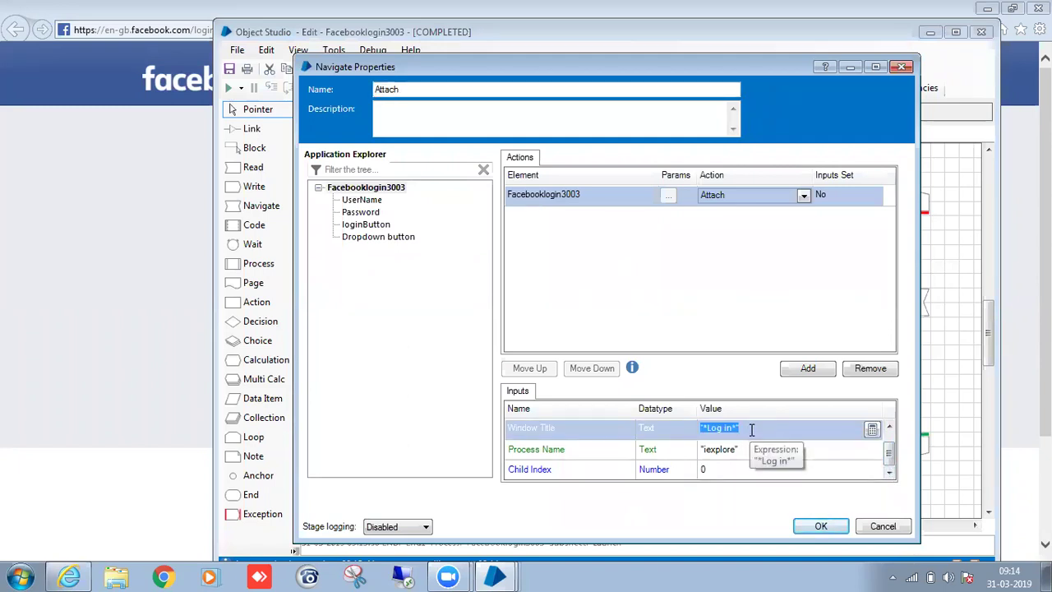
left_click(748, 448)
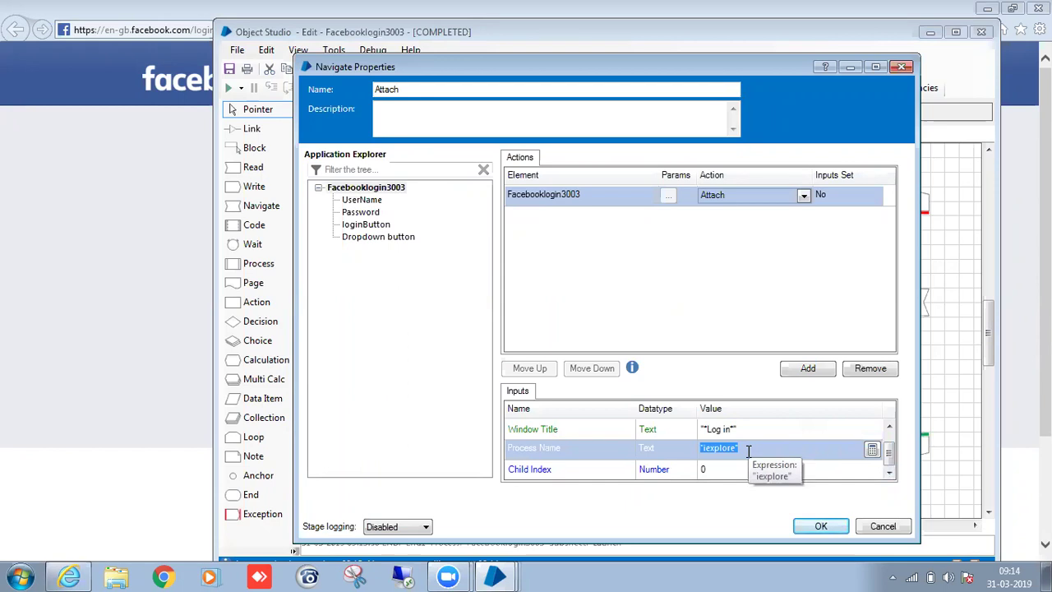
left_click(816, 527)
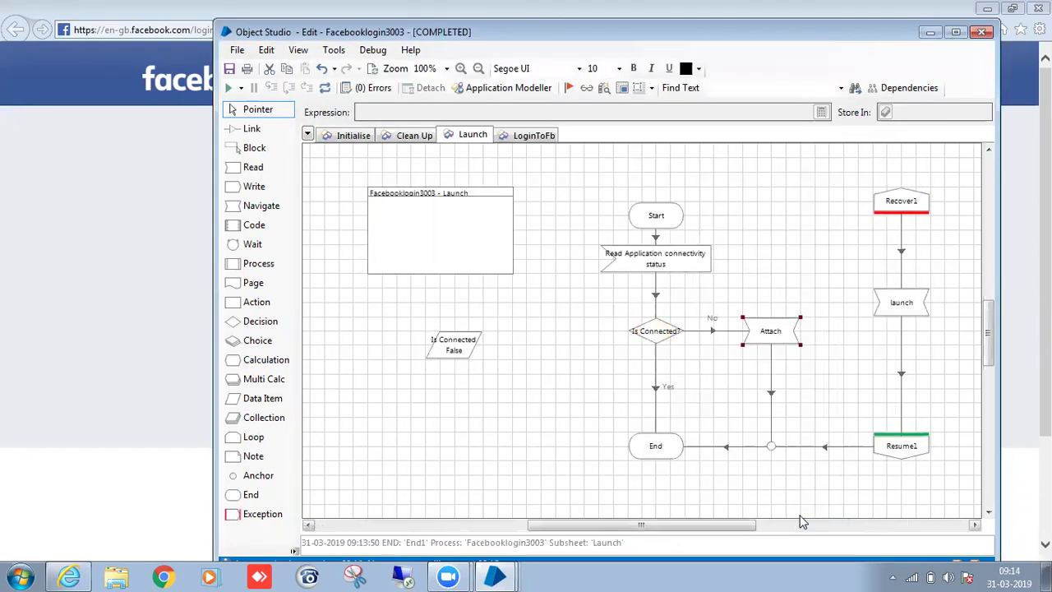
Reset the run, close the Facebook browser, and rerun the Launch page from Start.
left_click(325, 88)
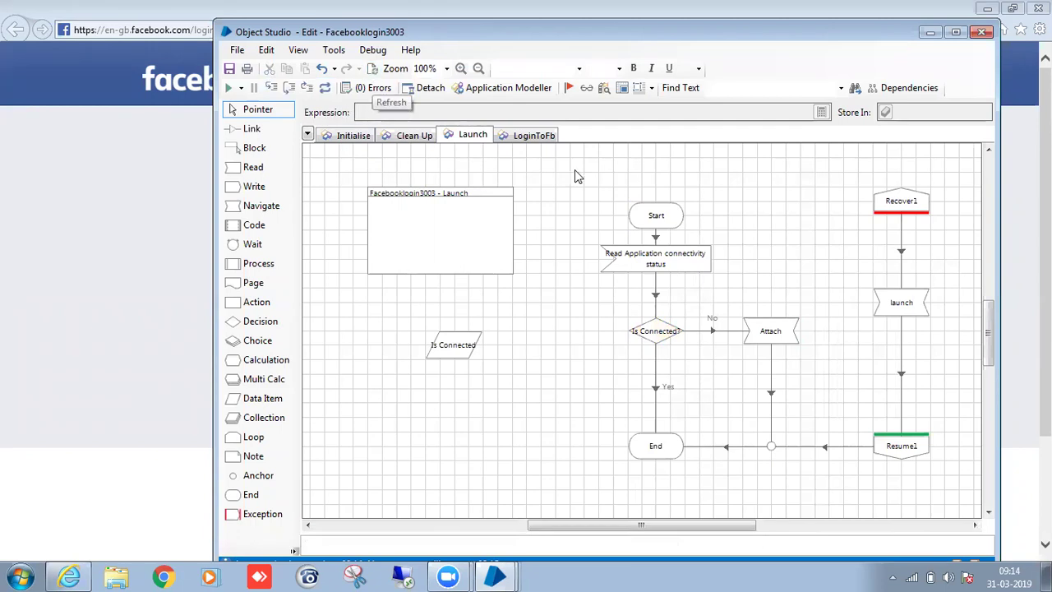
scroll(810, 368, "down", 1)
scroll(817, 371, "up", 1)
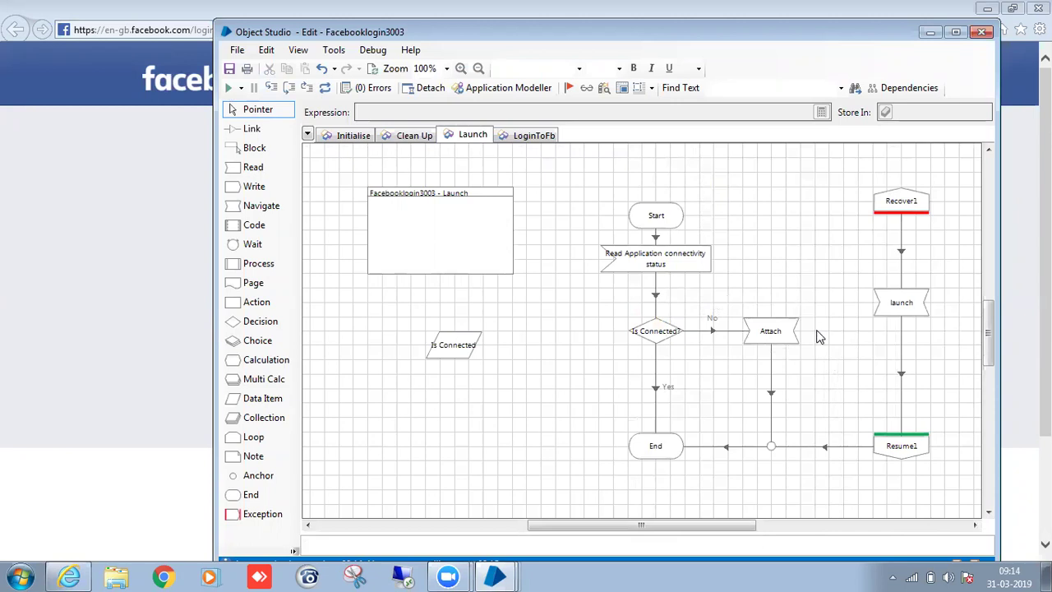
left_click(1037, 8)
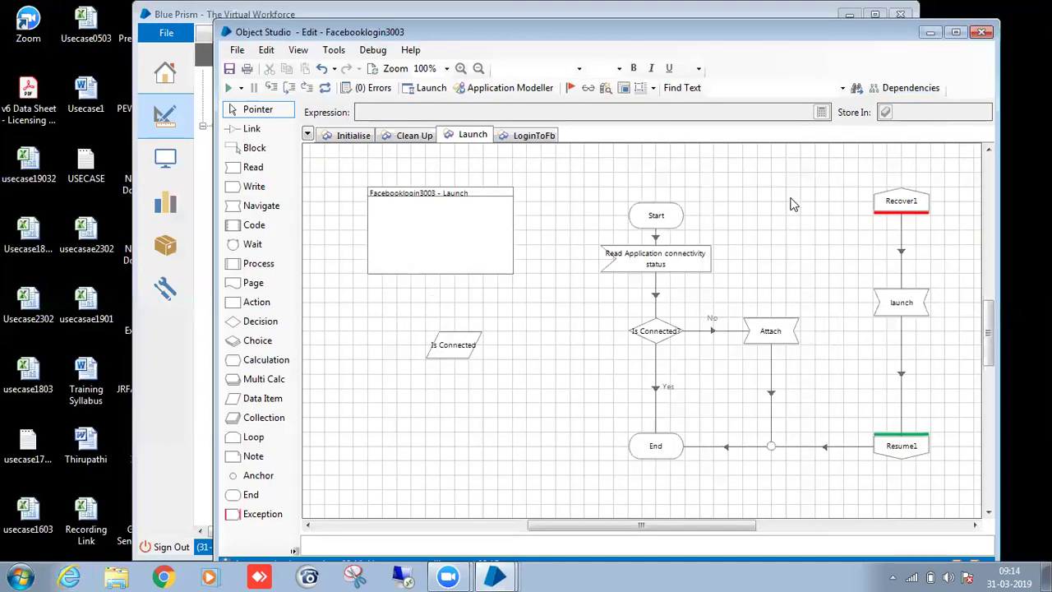
right_click(660, 218)
left_click(691, 475)
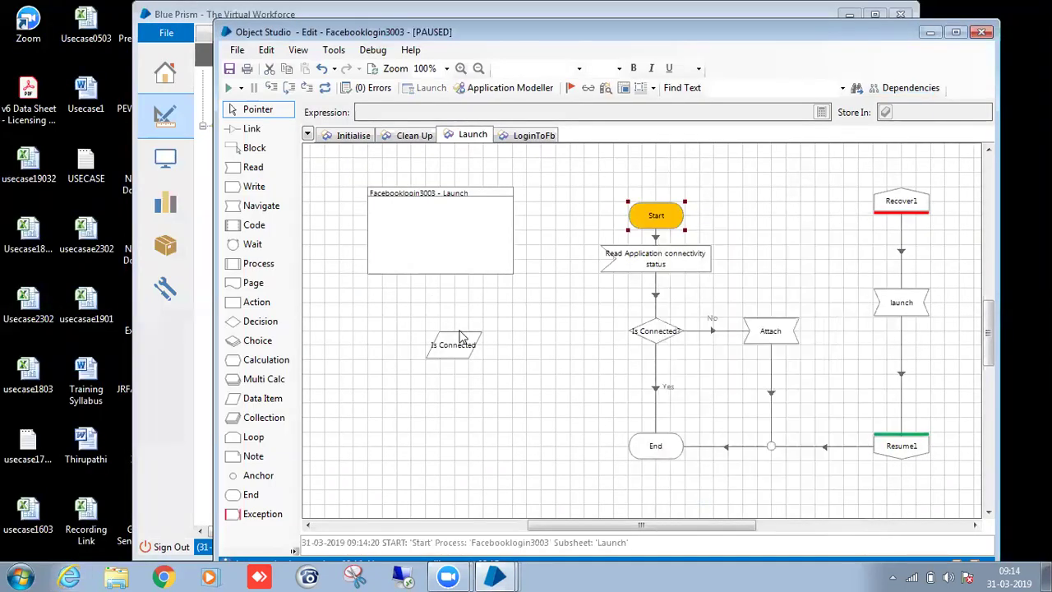
key("F5")
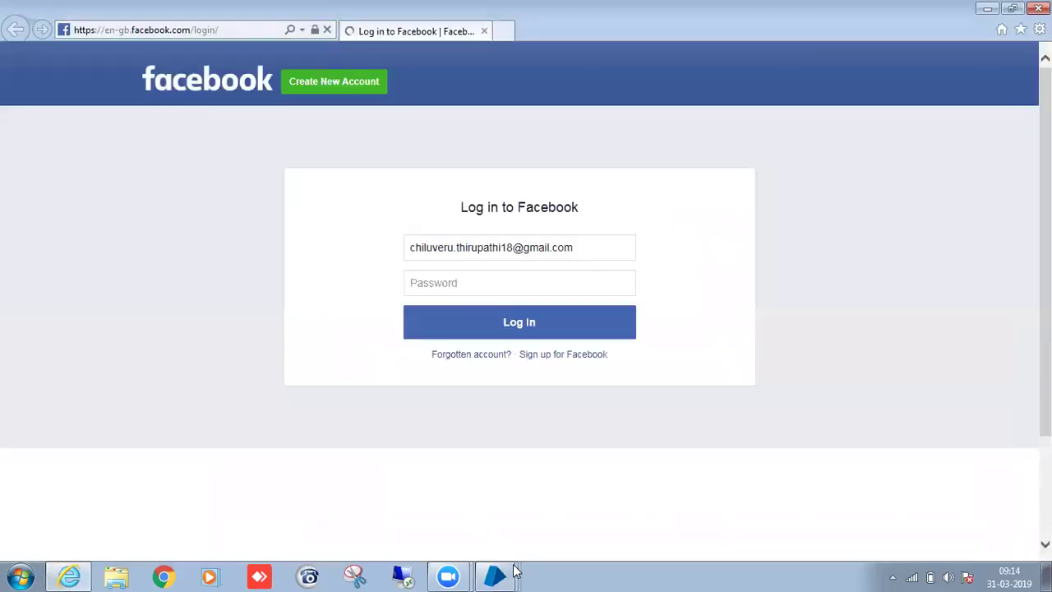
Move the Is Connected data item up and right, nearer the flow.
mouse_move(504, 569)
left_click(493, 541)
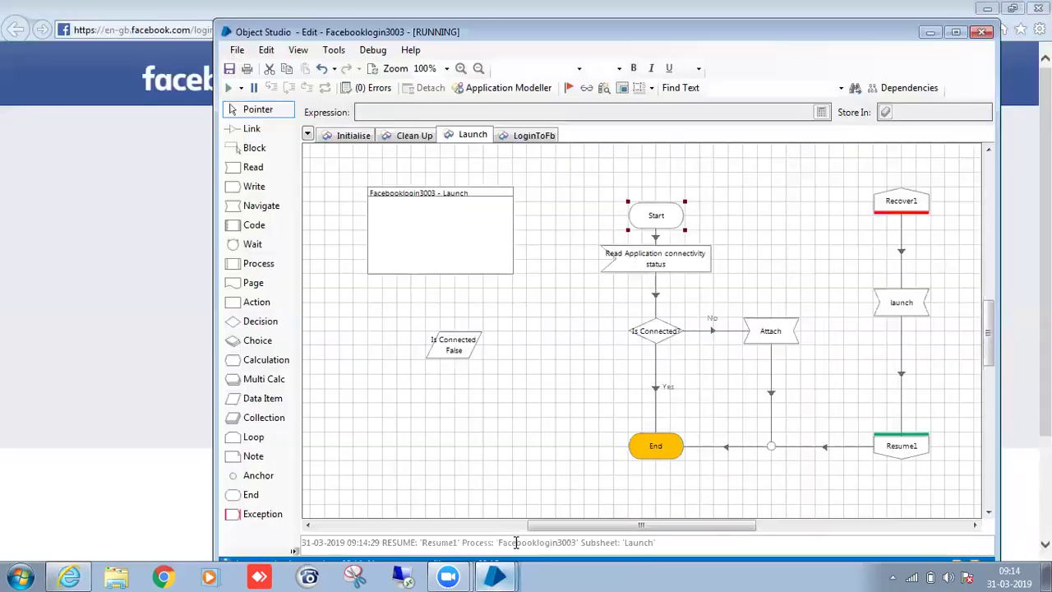
left_click(861, 345)
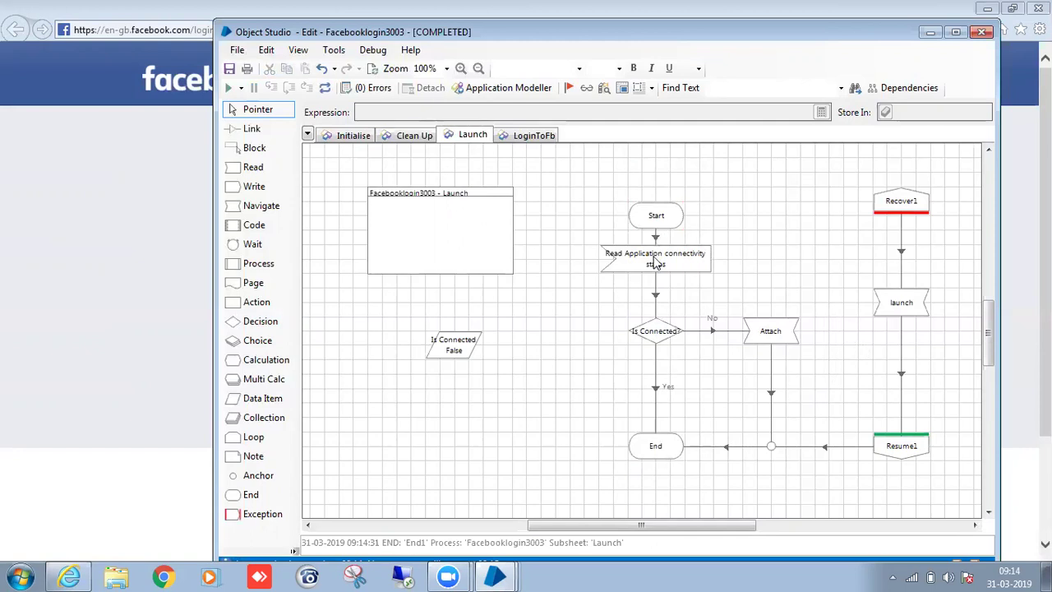
left_click_drag(457, 345, 487, 317)
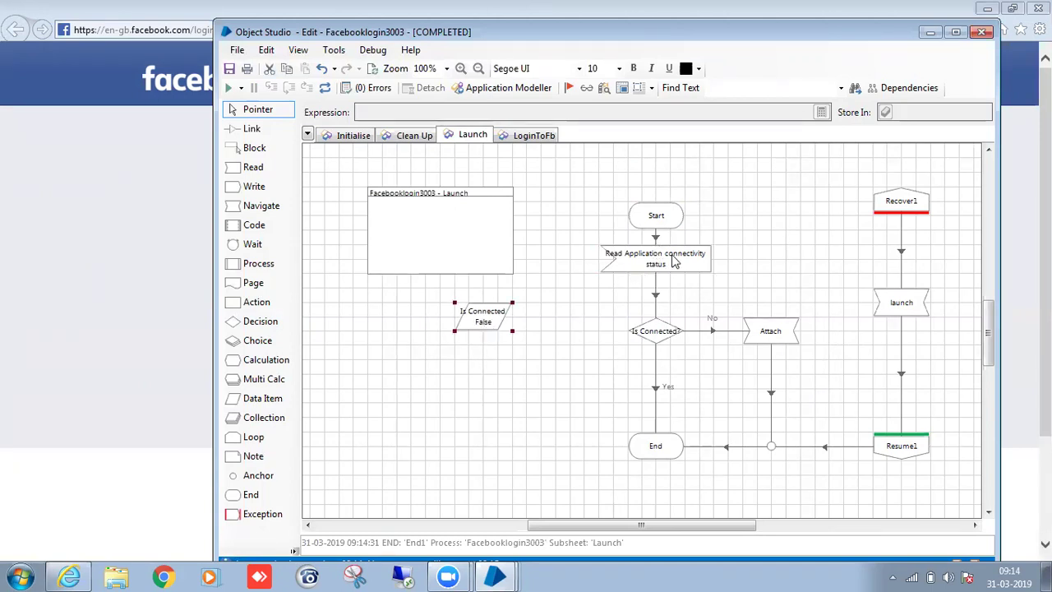
left_click(902, 310)
Set Start as the next stage and run the Launch page with the browser already open.
right_click(659, 217)
left_click(724, 491)
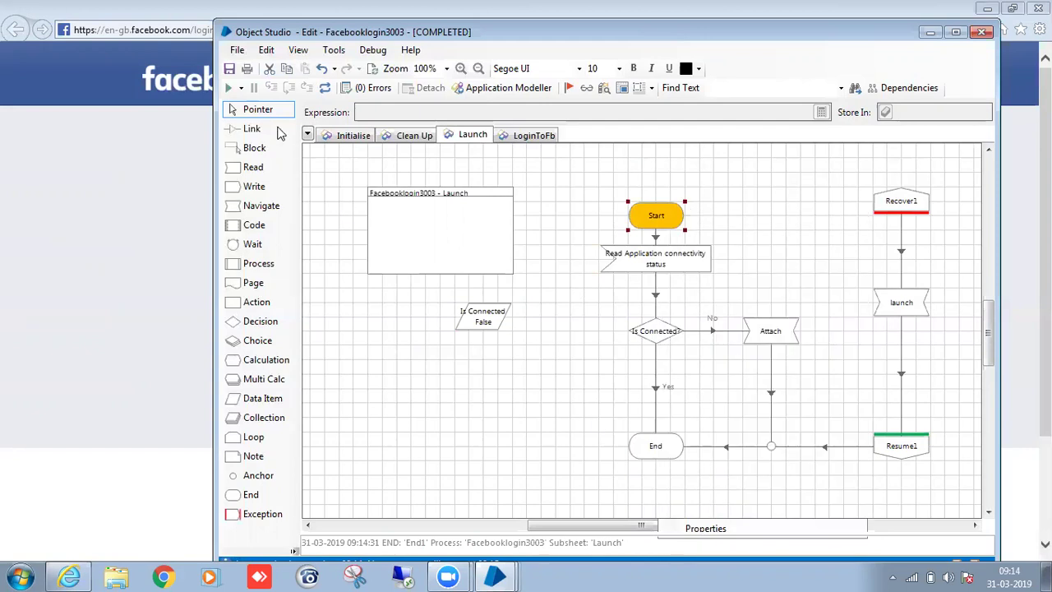
left_click(232, 89)
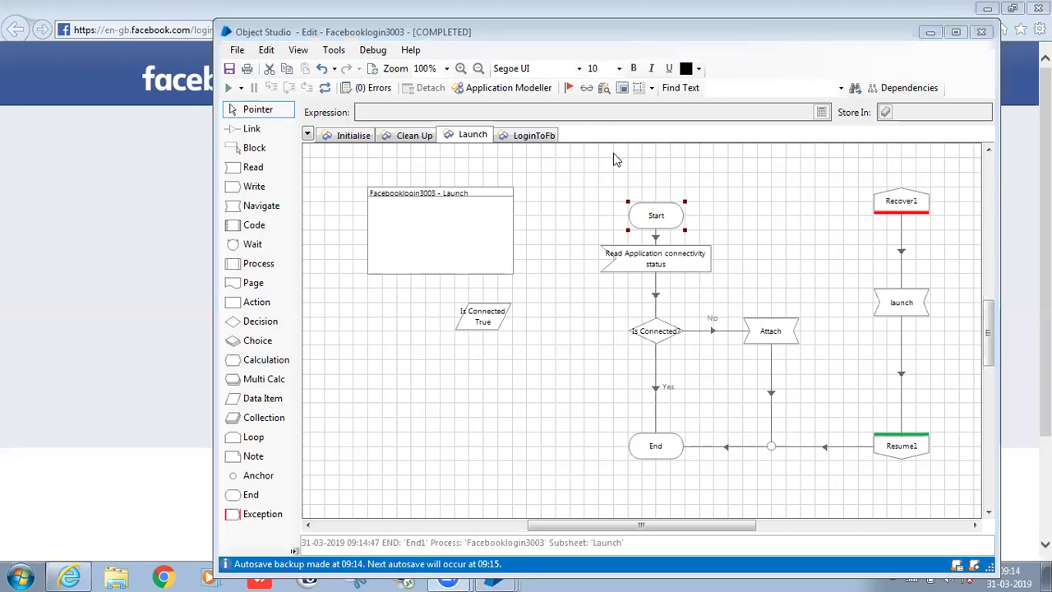
double_click(489, 317)
key("Escape")
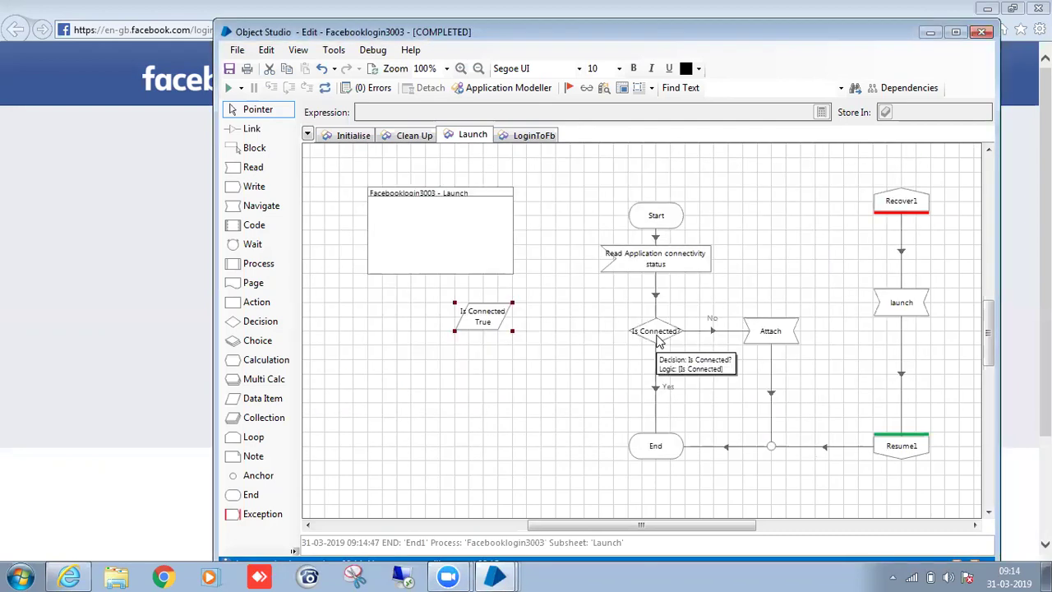
double_click(658, 333)
left_click_drag(510, 197, 279, 177)
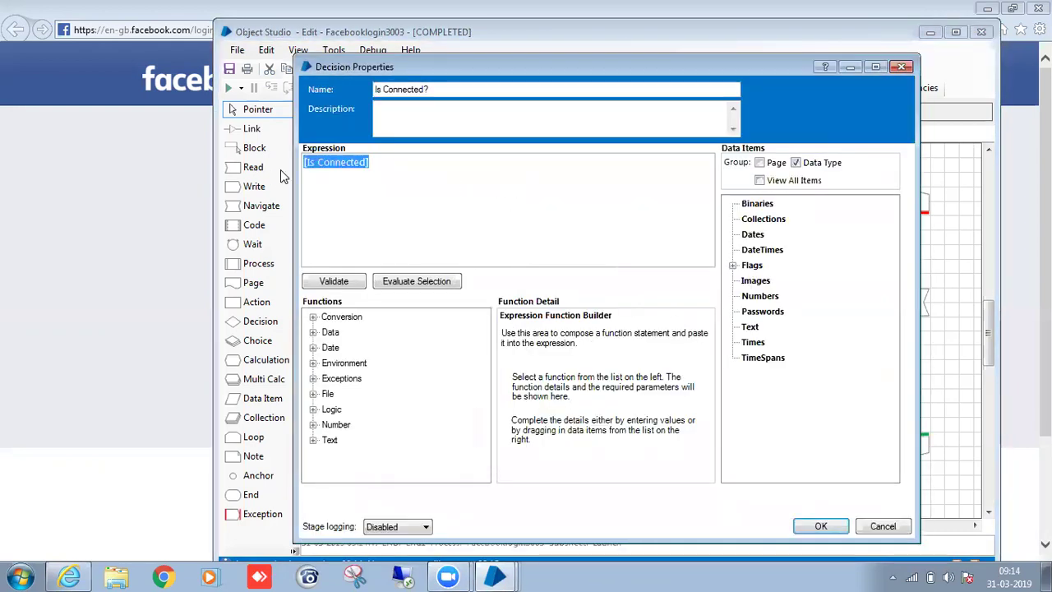
left_click(822, 526)
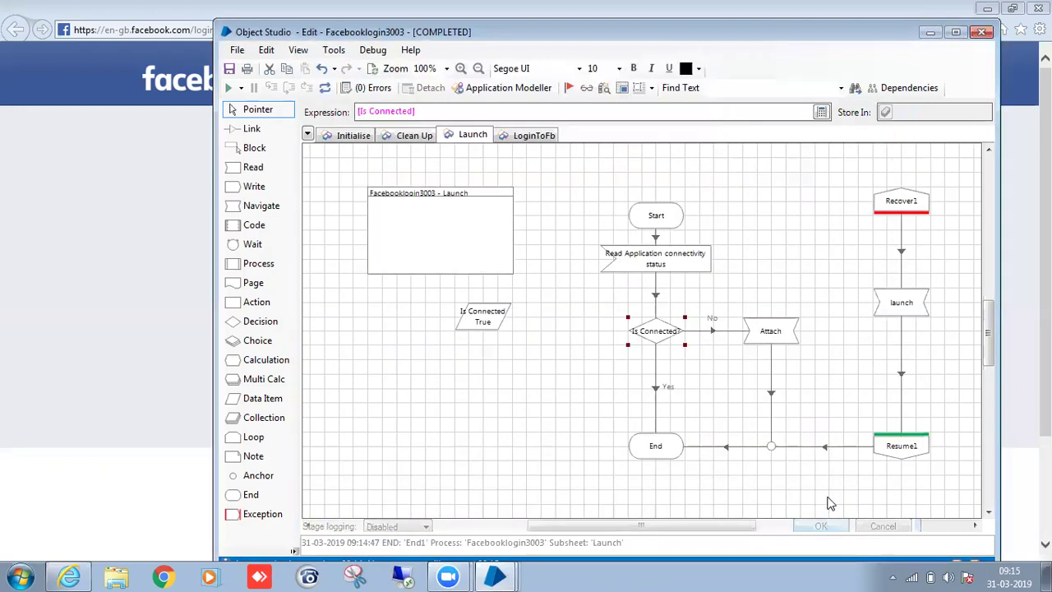
left_click(767, 340)
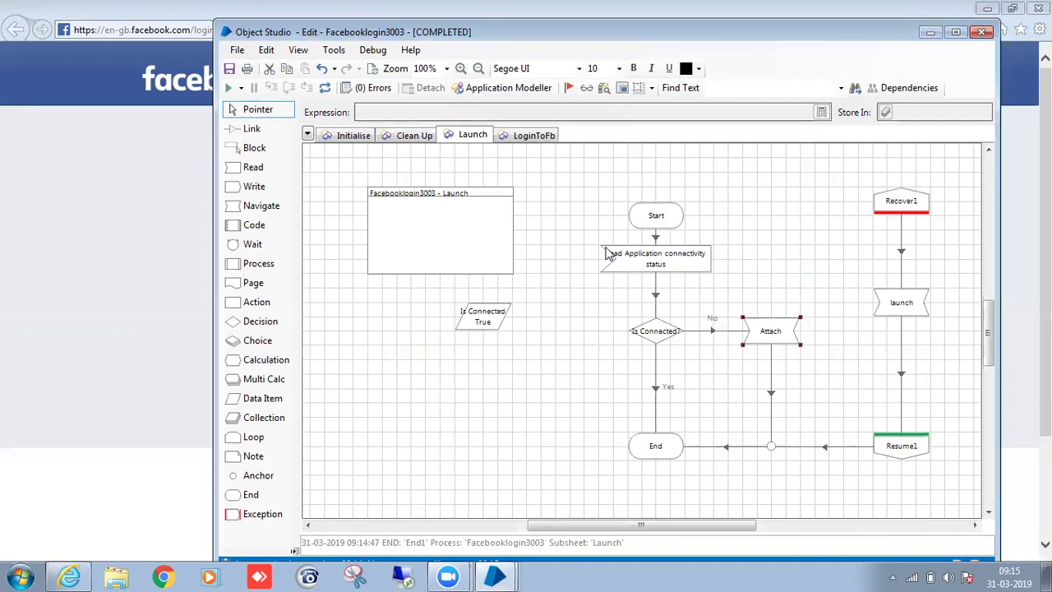
left_click_drag(565, 263, 751, 296)
double_click(691, 272)
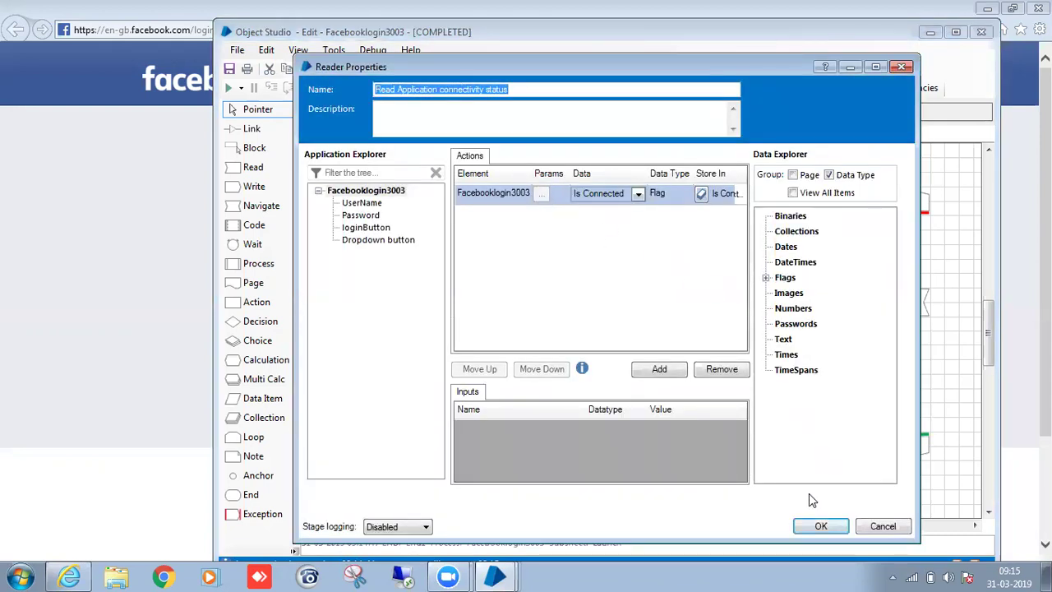
left_click(819, 526)
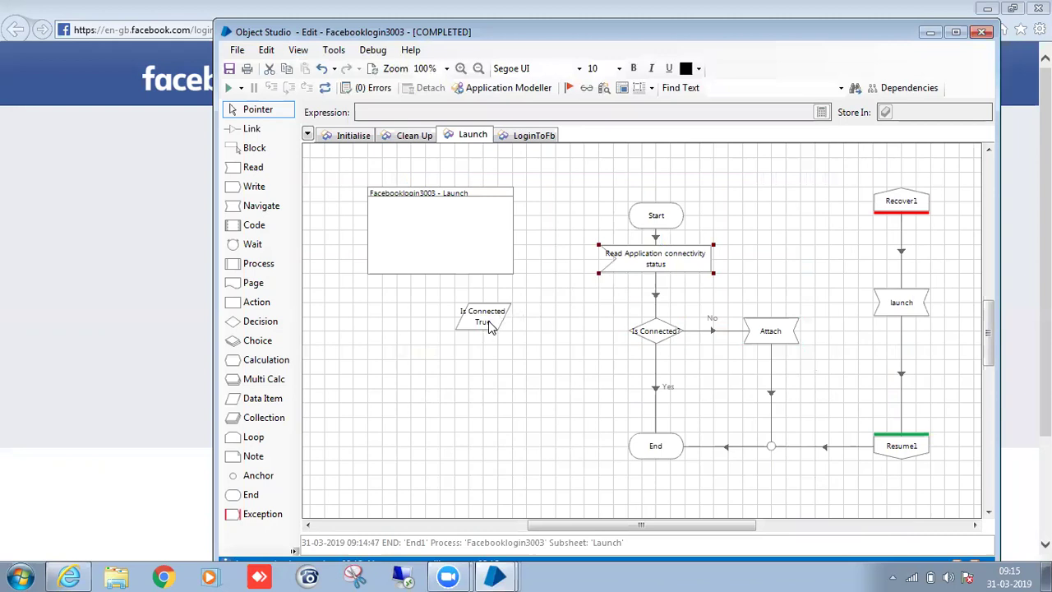
double_click(485, 319)
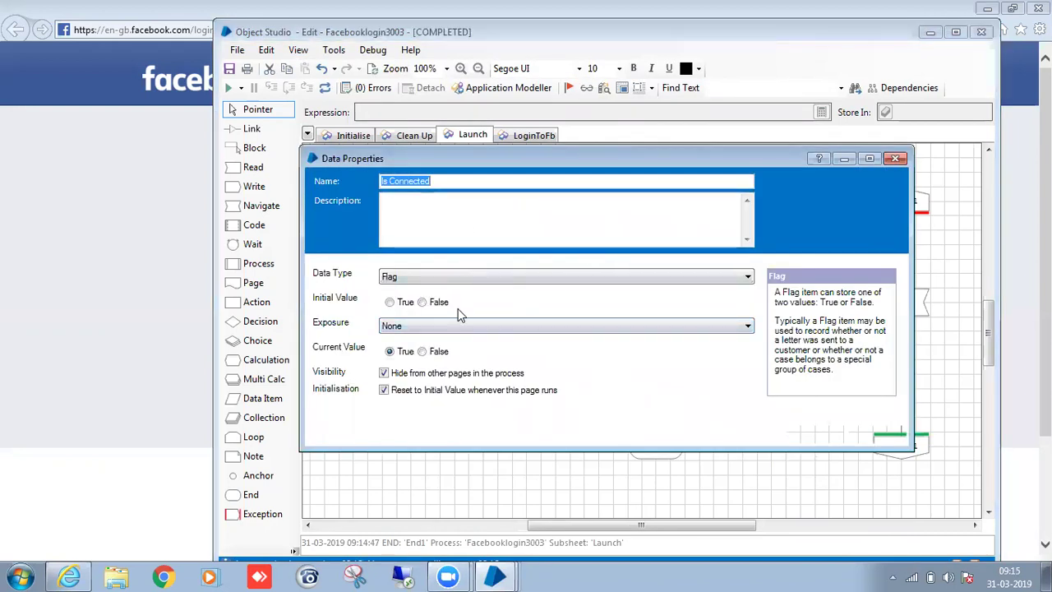
left_click(817, 435)
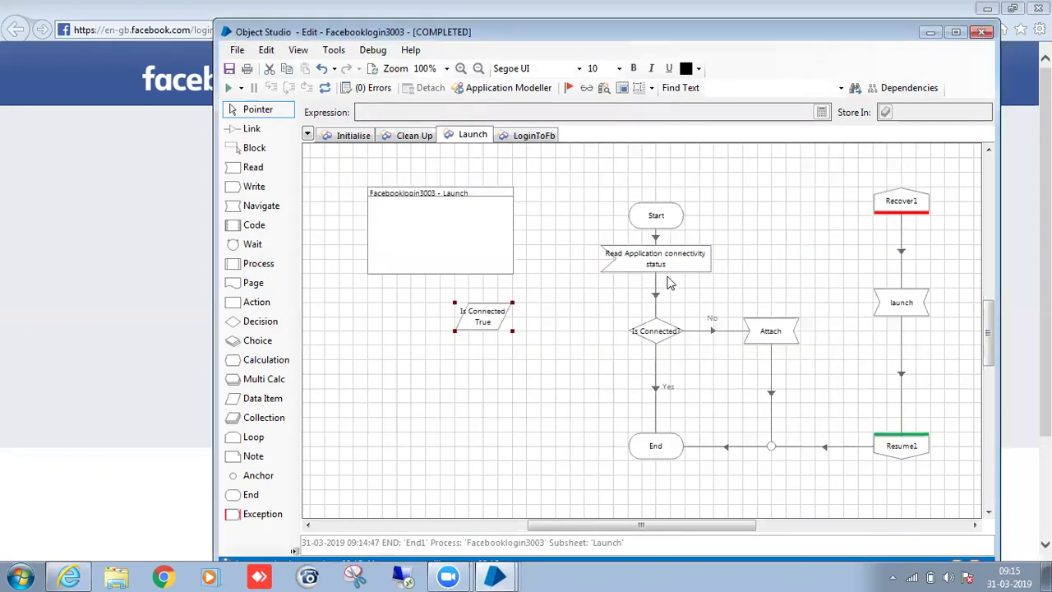
left_click(657, 332)
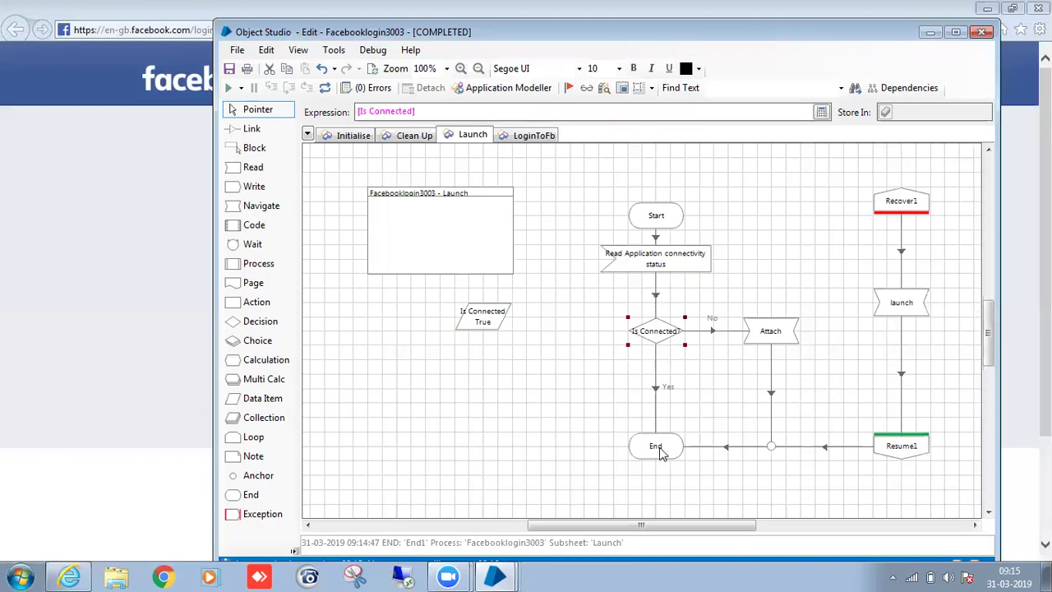
left_click(660, 454)
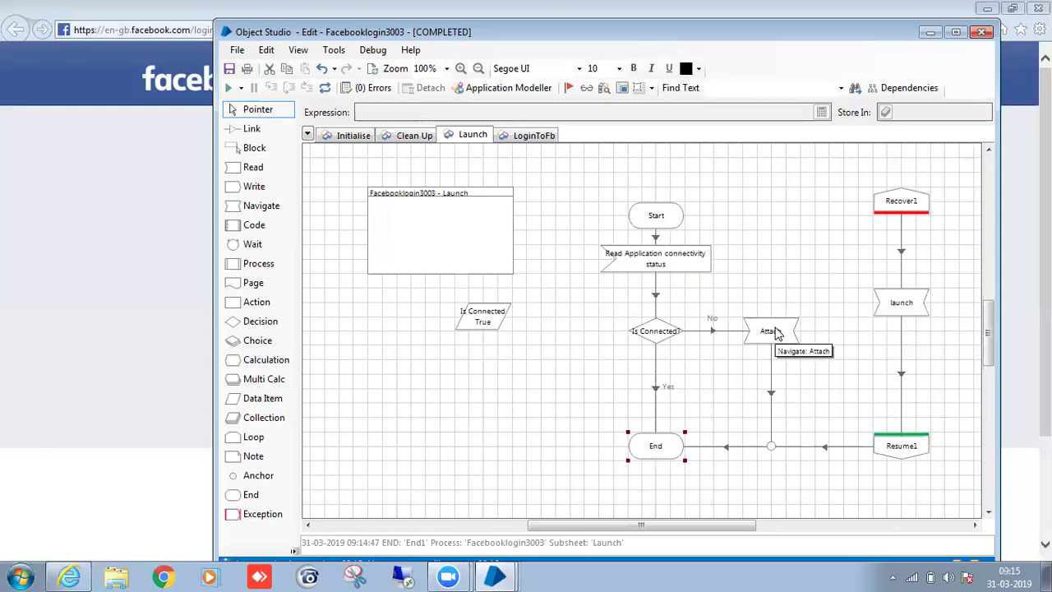
left_click_drag(839, 163, 960, 478)
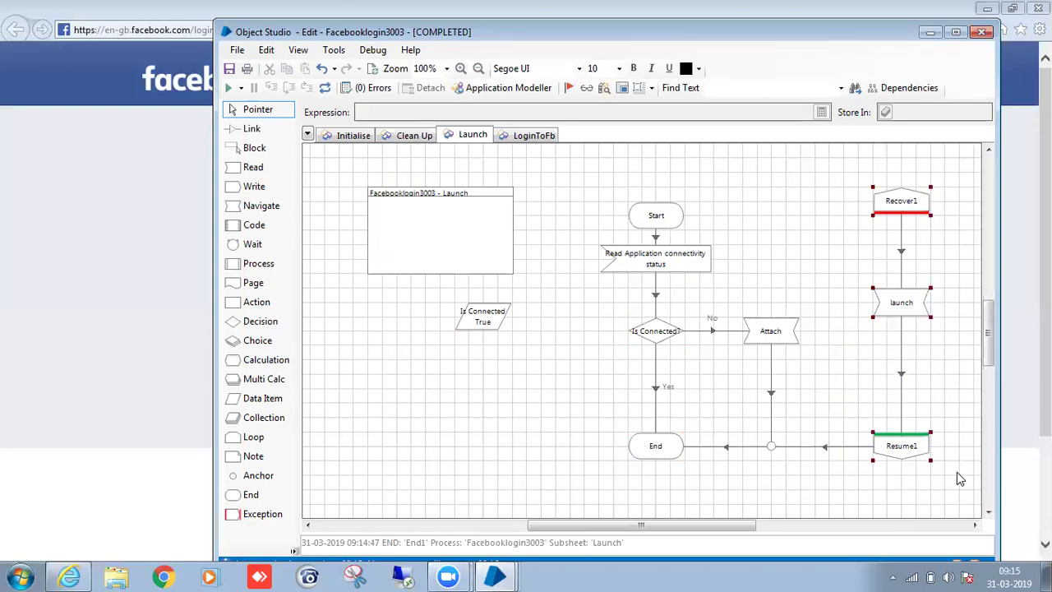
left_click(842, 404)
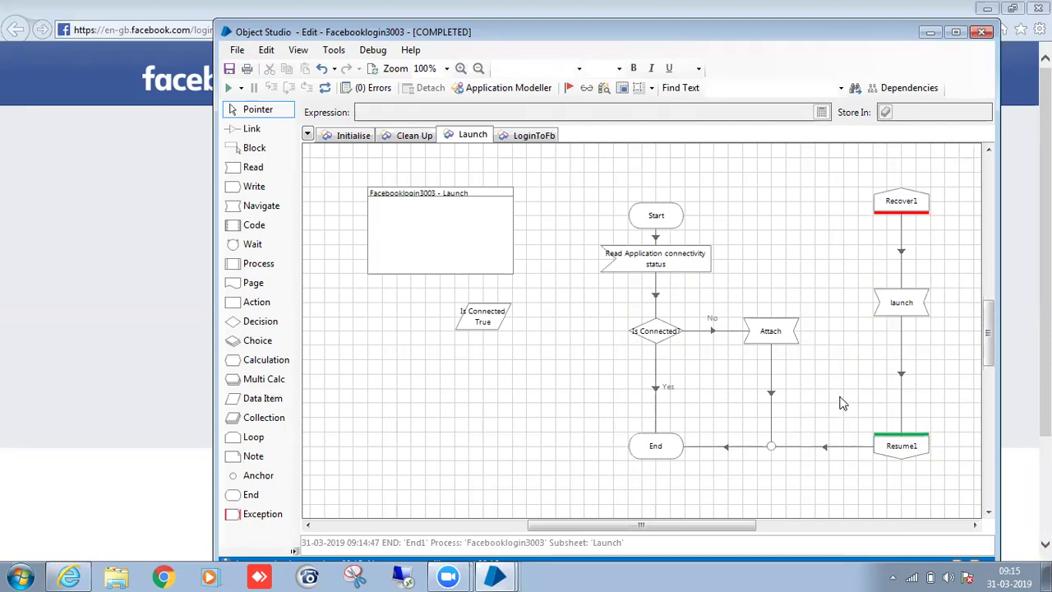
Check the Facebook browser, then inspect a captured login element in the gmaillogin application model.
left_click(174, 206)
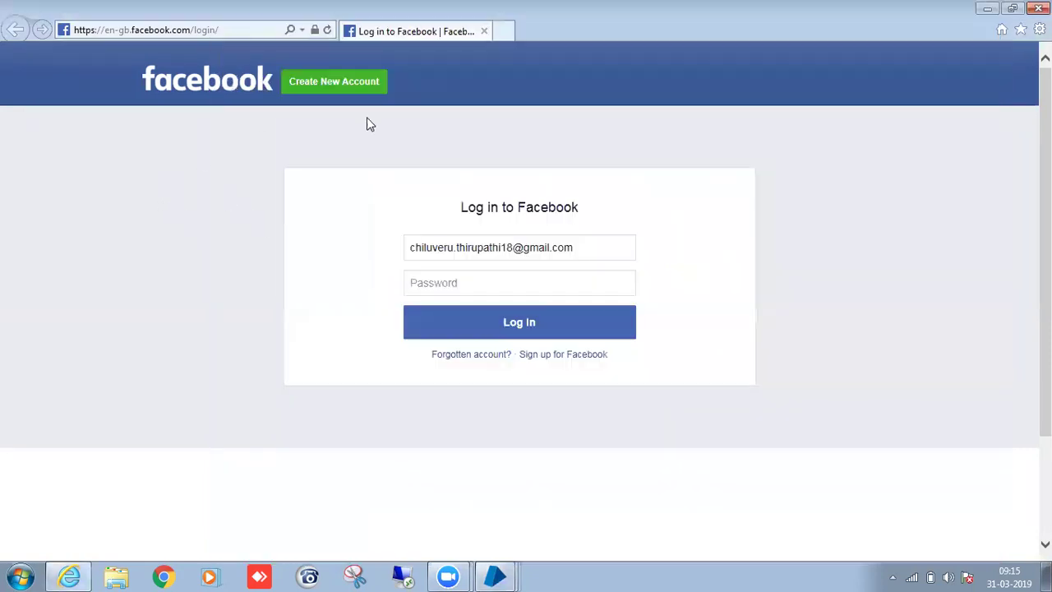
left_click(504, 31)
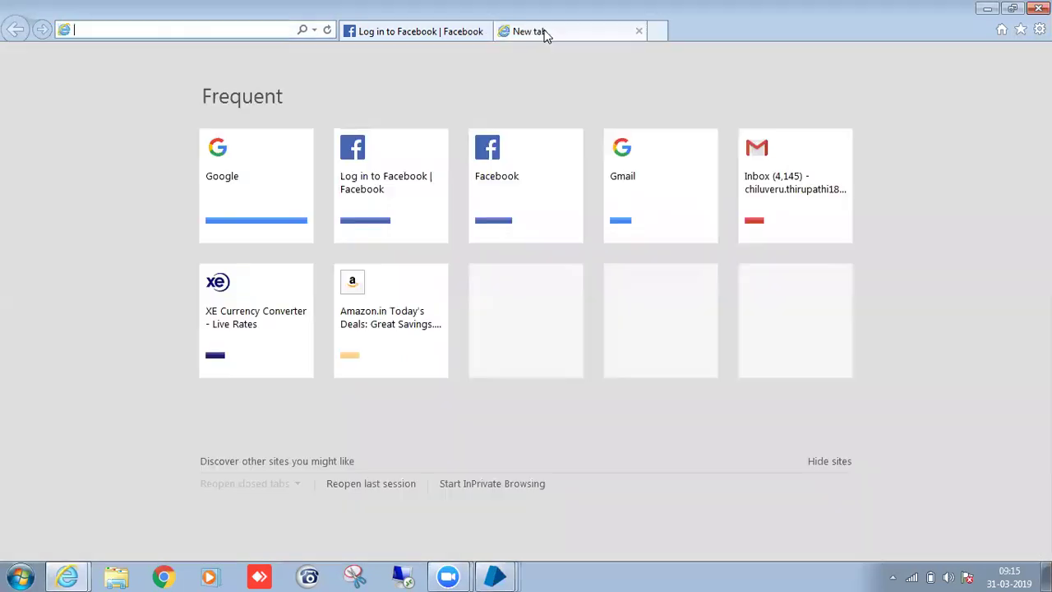
left_click(640, 31)
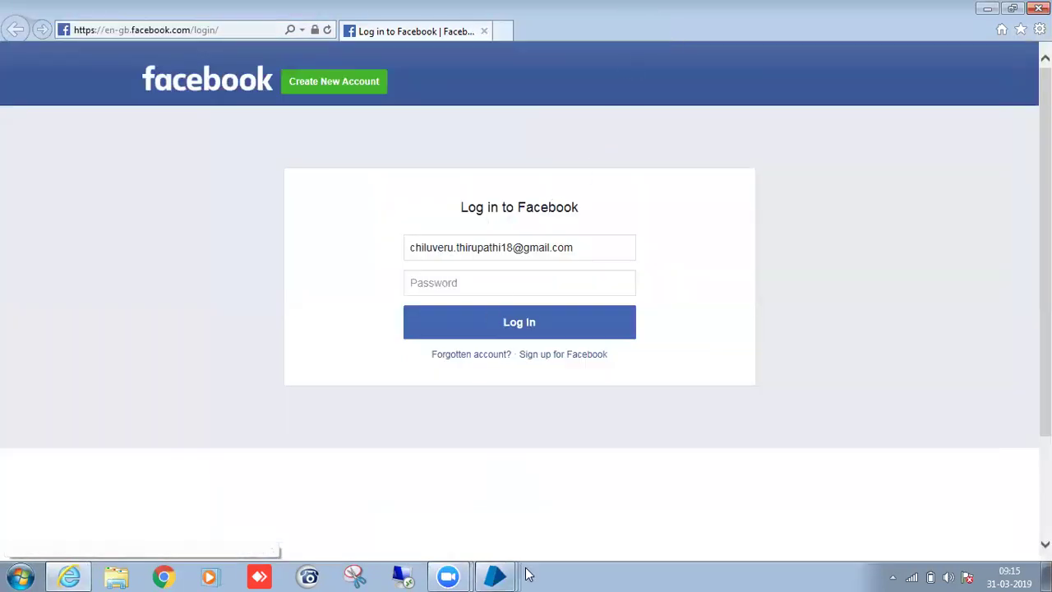
mouse_move(520, 575)
left_click(557, 524)
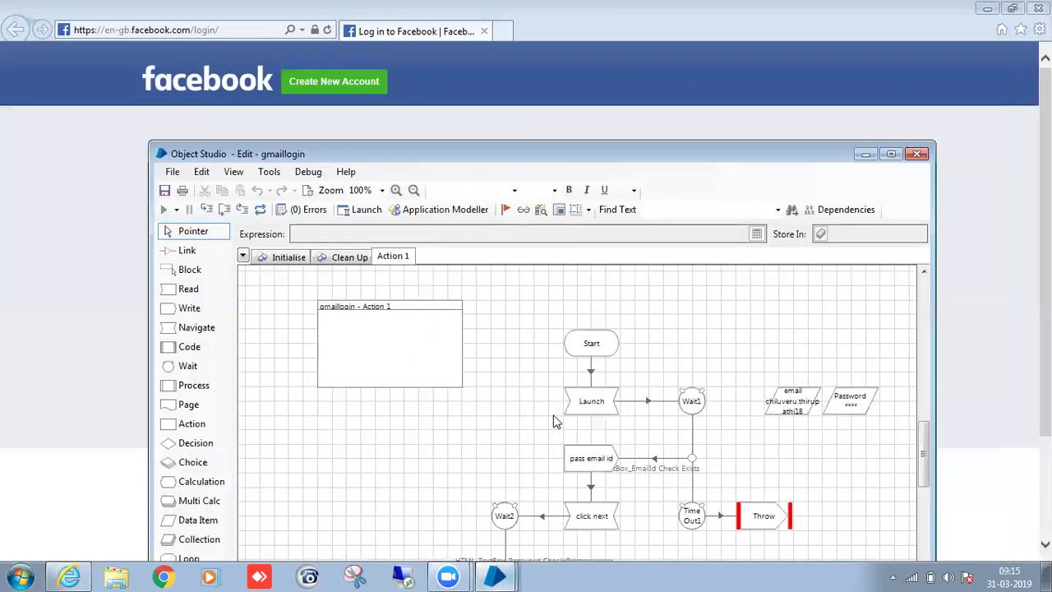
left_click(421, 205)
left_click(397, 161)
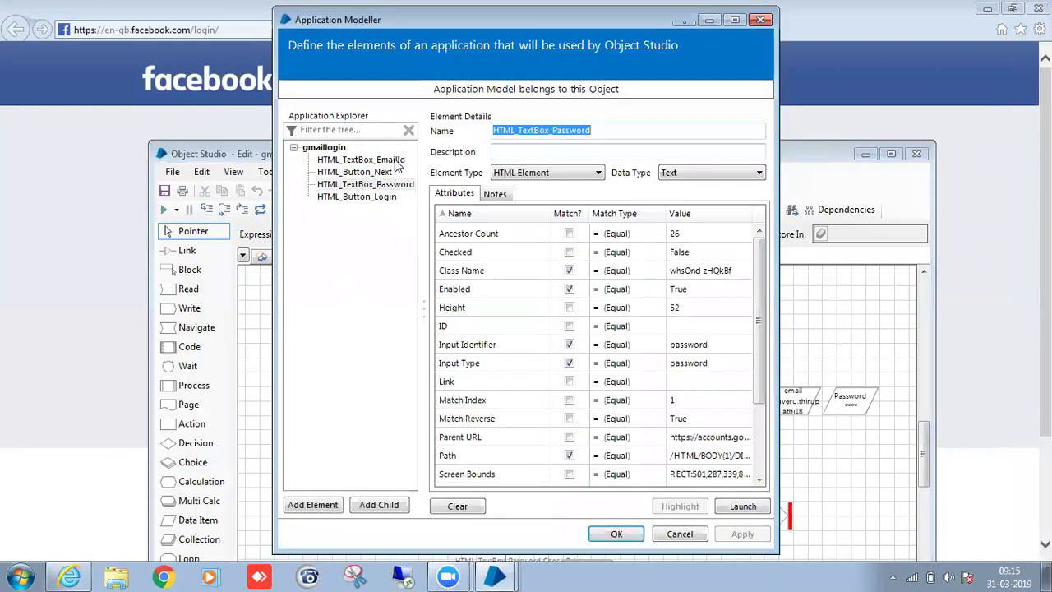
left_click(617, 533)
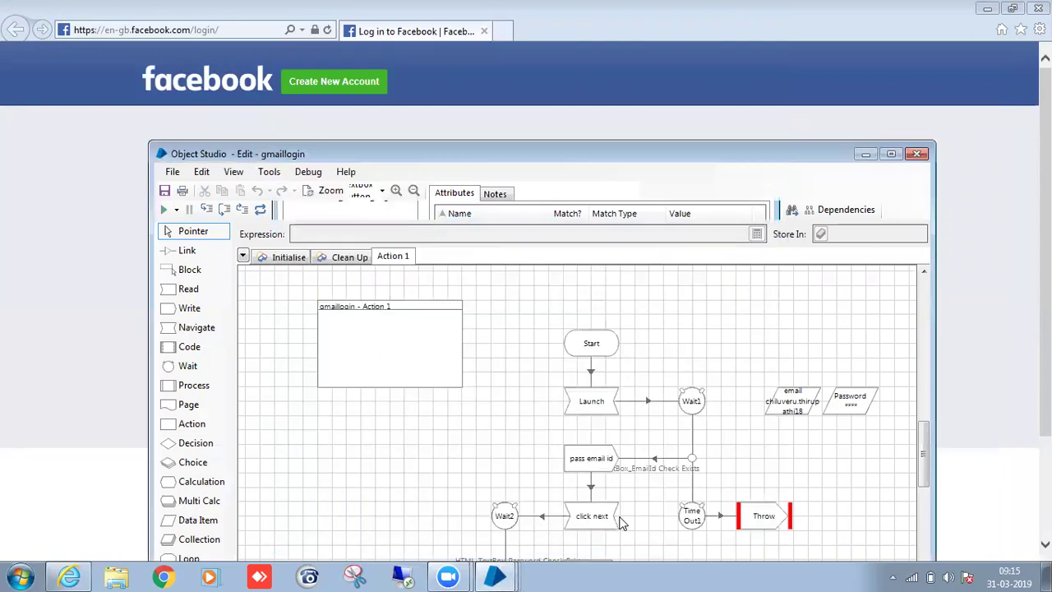
Move the gmaillogin editor aside and bring the Facebooklogin3003 object editor forward.
left_click_drag(691, 158, 742, 107)
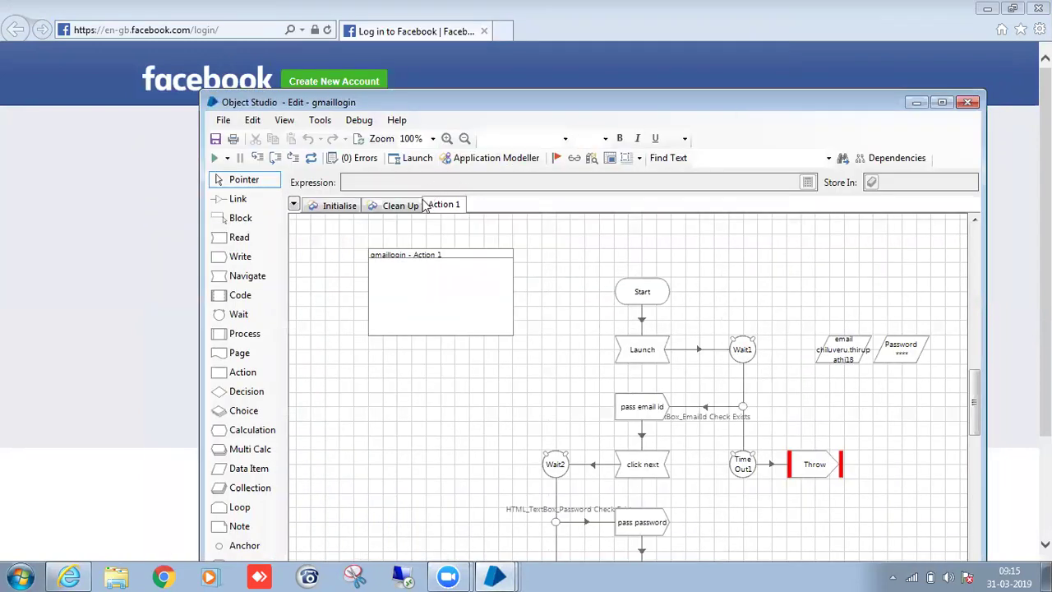
scroll(676, 312, "down", 1)
left_click(495, 576)
left_click(631, 540)
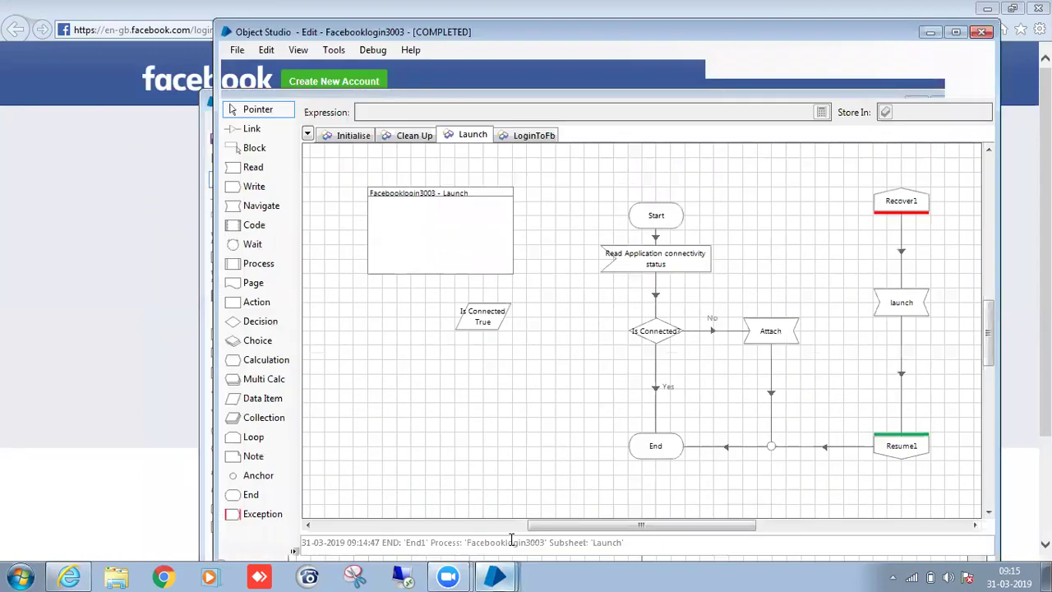
scroll(697, 425, "up", 1)
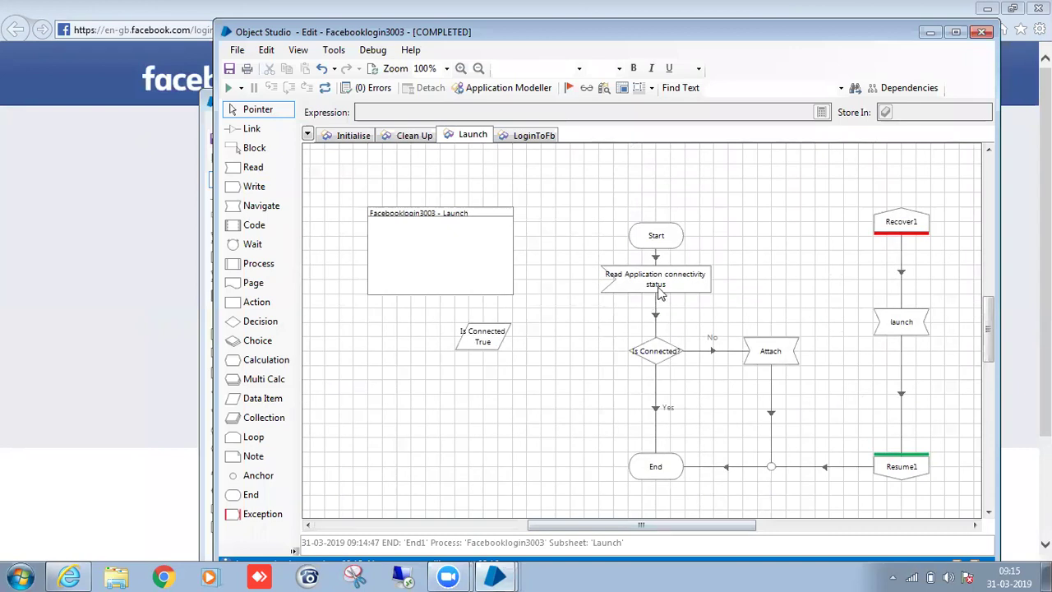
Review the Attach and Read Application connectivity status properties, then reset the previous run.
left_click(667, 287)
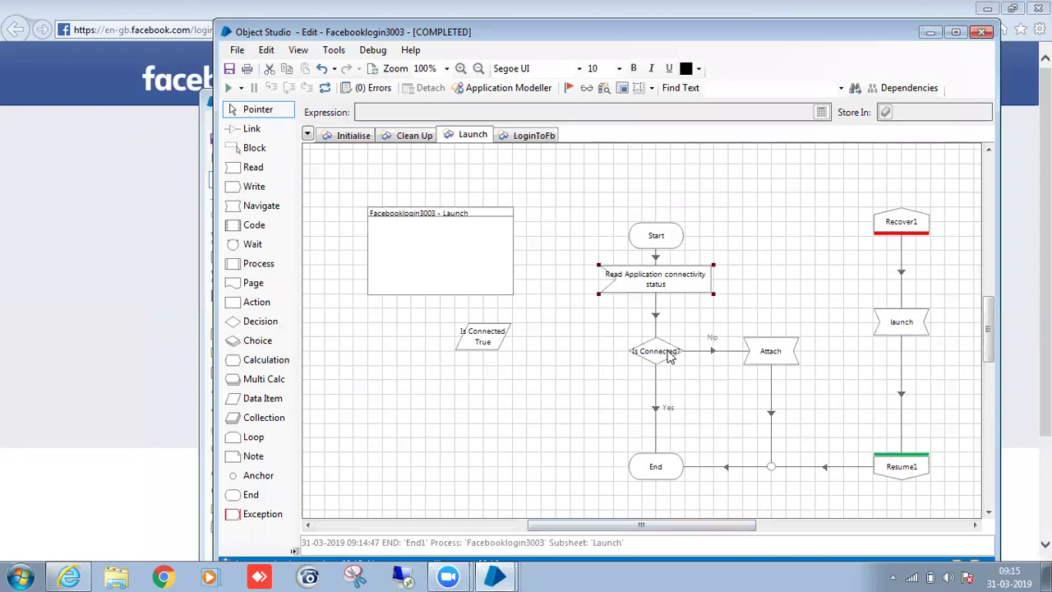
double_click(759, 360)
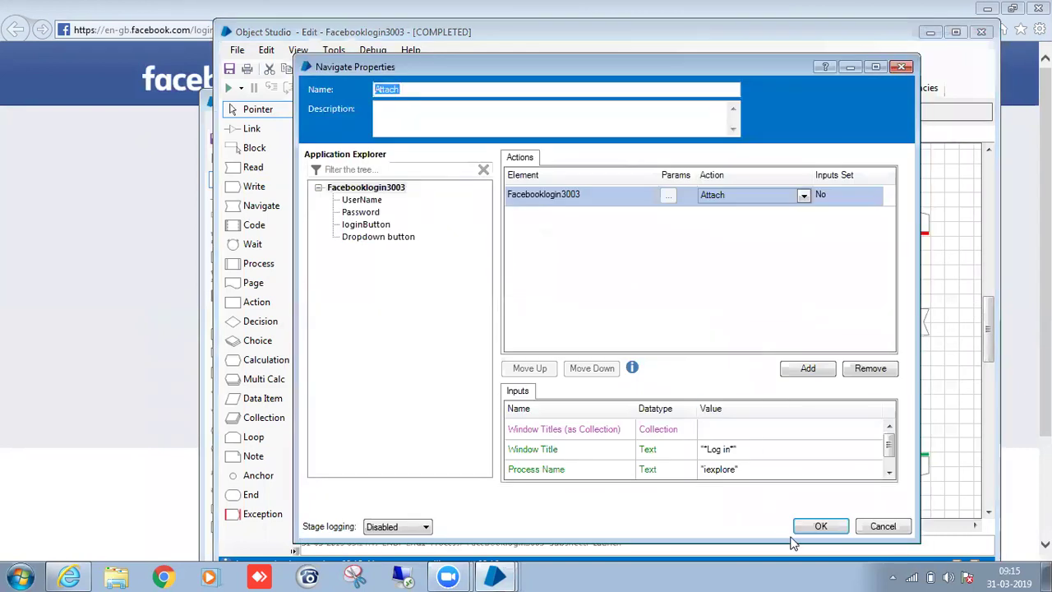
left_click(821, 526)
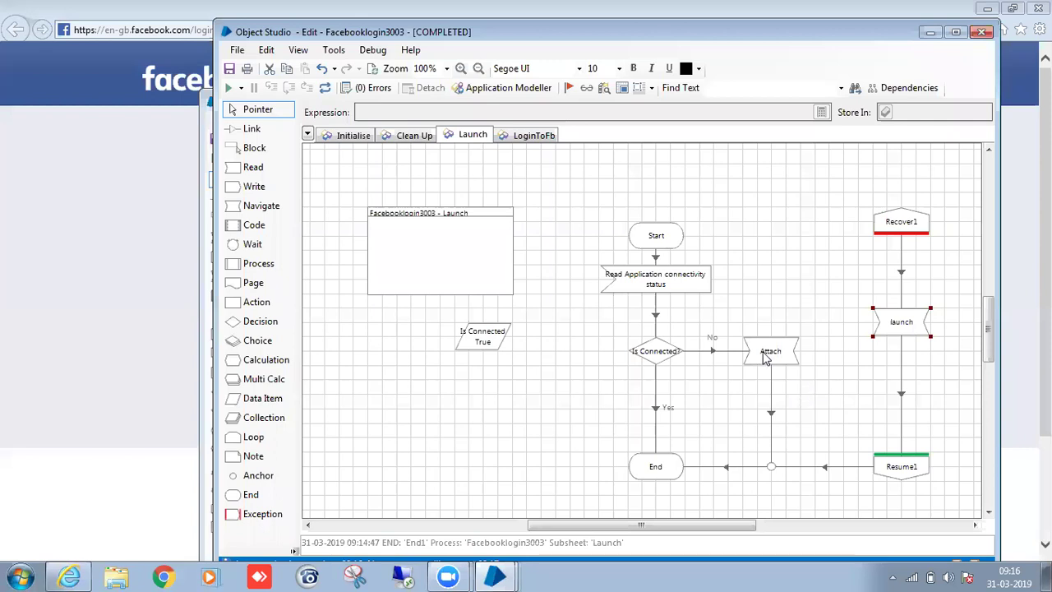
double_click(656, 280)
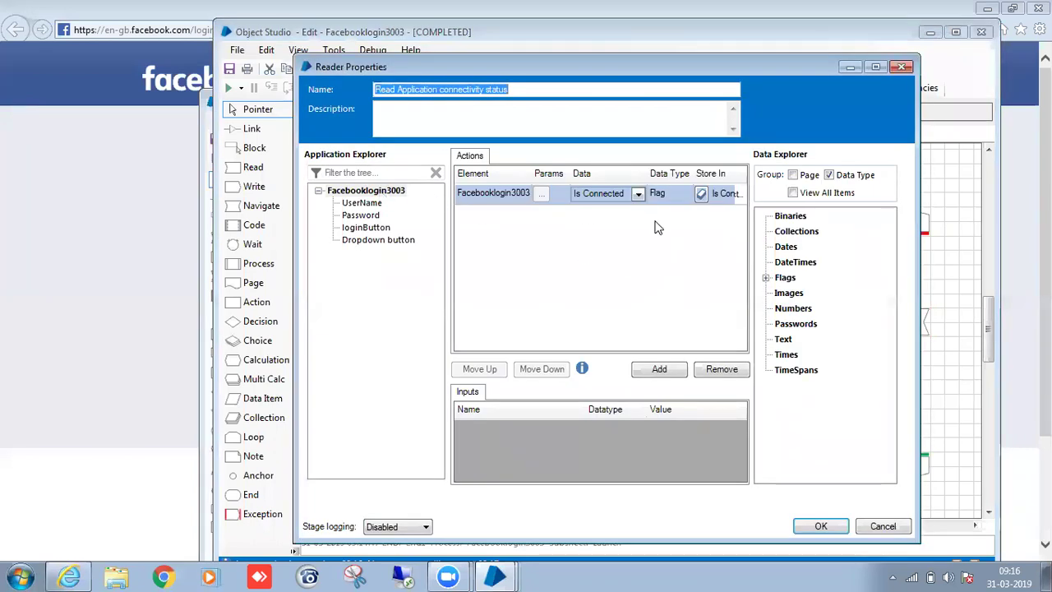
left_click(719, 196)
left_click(813, 527)
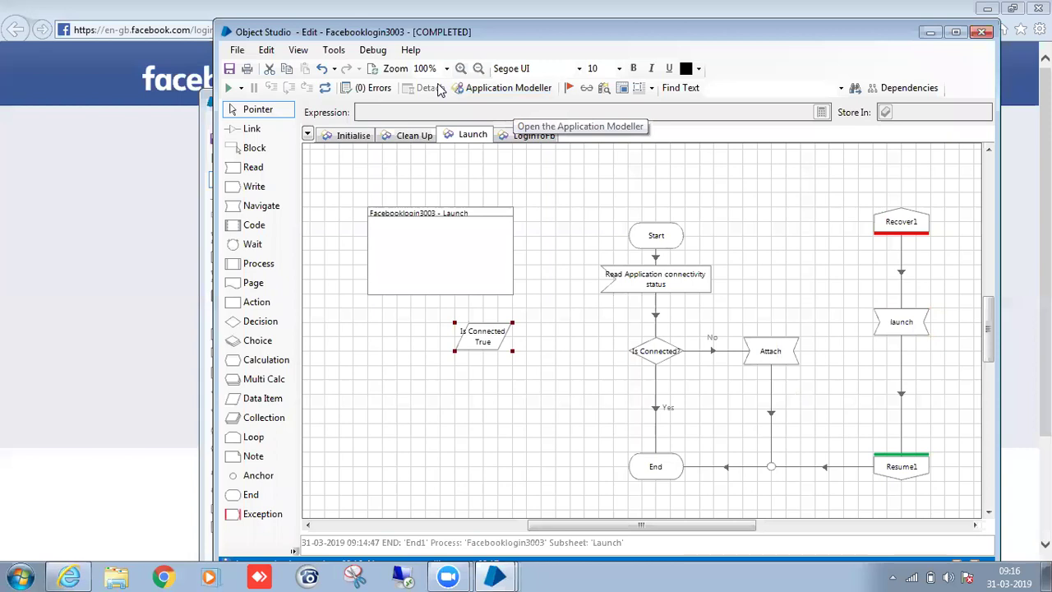
left_click(323, 89)
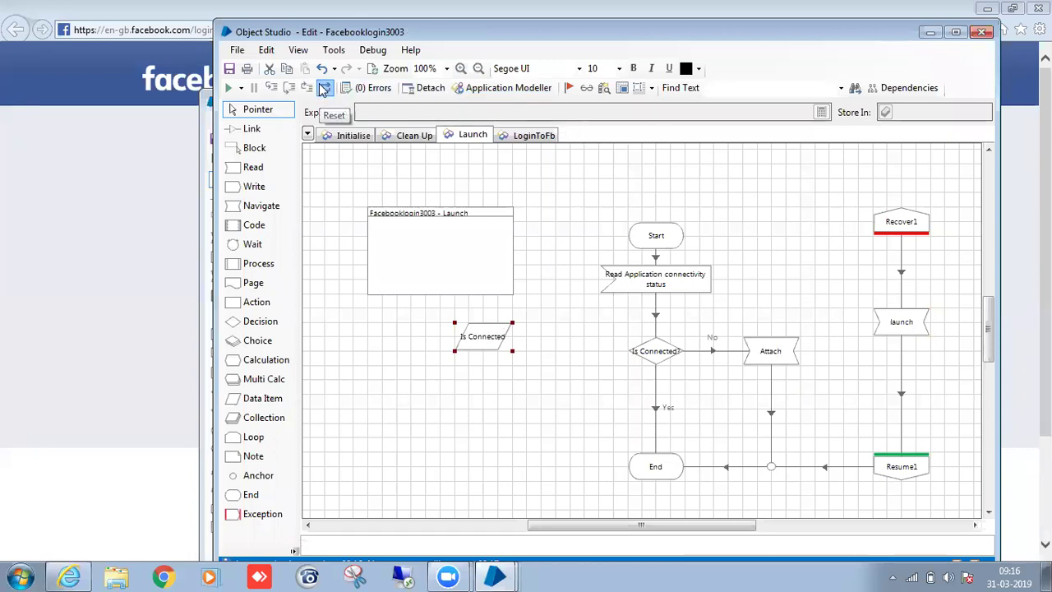
Detach, run to the Read stage, step past it to confirm Is Connected is False, then continue.
left_click(429, 90)
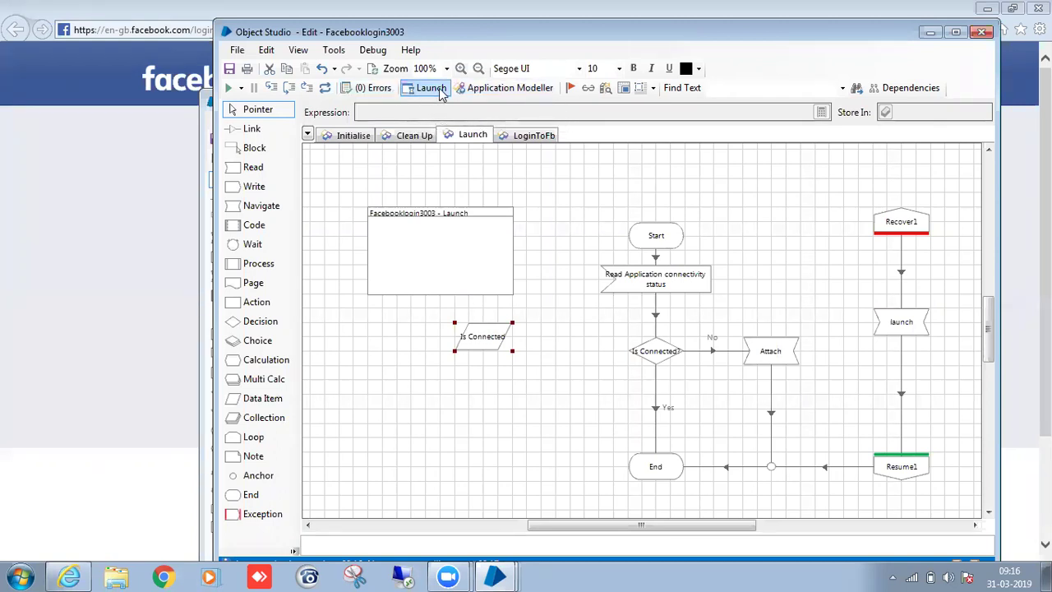
right_click(655, 280)
left_click(711, 496)
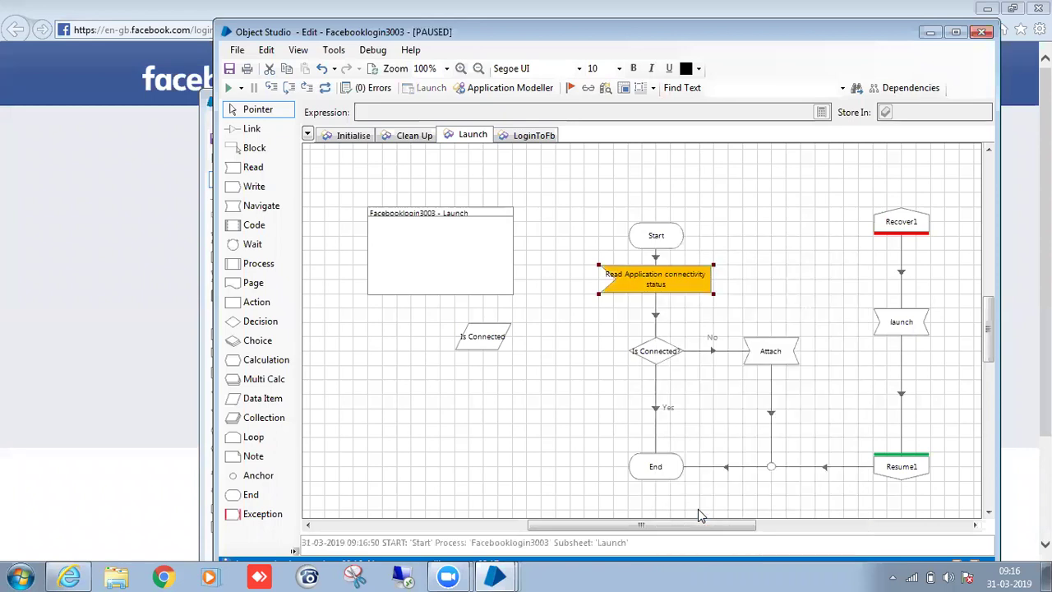
key("F11")
left_click(488, 349)
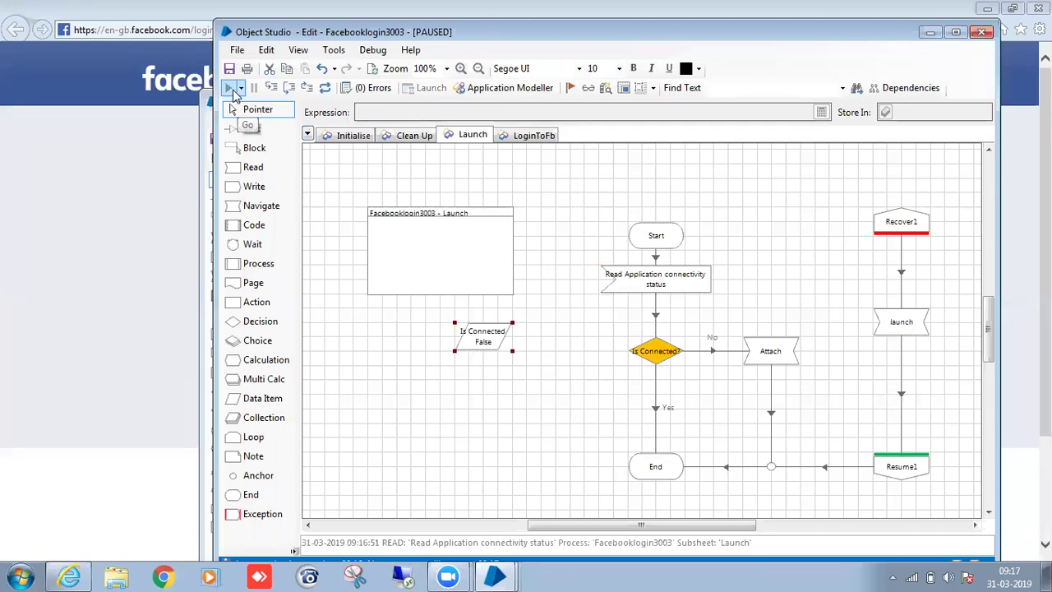
left_click(234, 92)
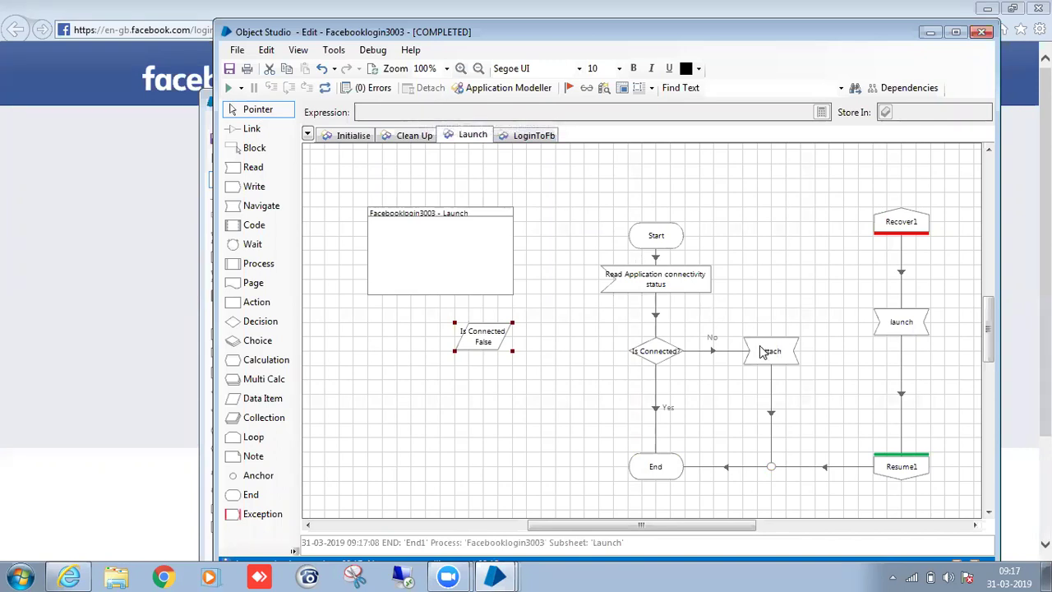
Select and then deselect the Attach stage on the Facebooklogin3003 canvas.
left_click_drag(718, 318, 825, 392)
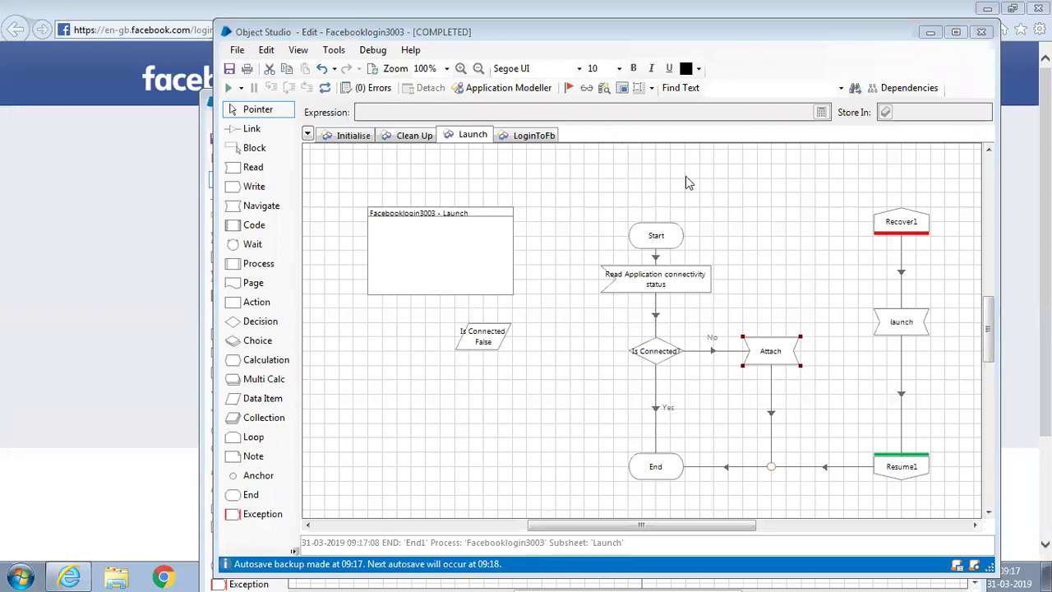
left_click(744, 291)
scroll(752, 329, "up", 3)
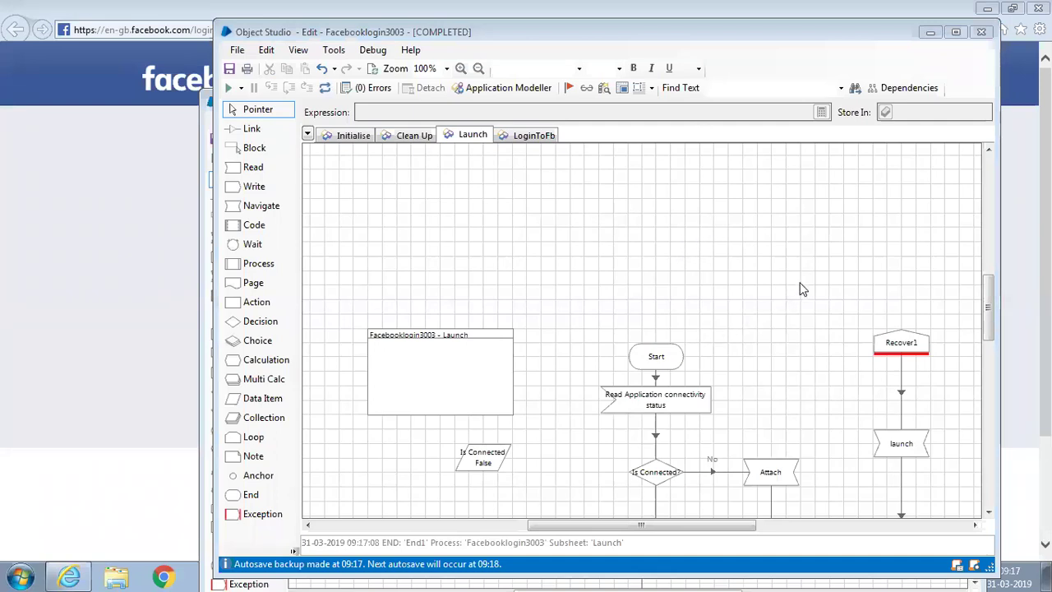
right_click(628, 209)
left_click(560, 270)
Save Facebooklogin3003 with the comment 'save', reset its run, and move the editor aside.
key("ctrl+s")
type("save")
left_click(613, 382)
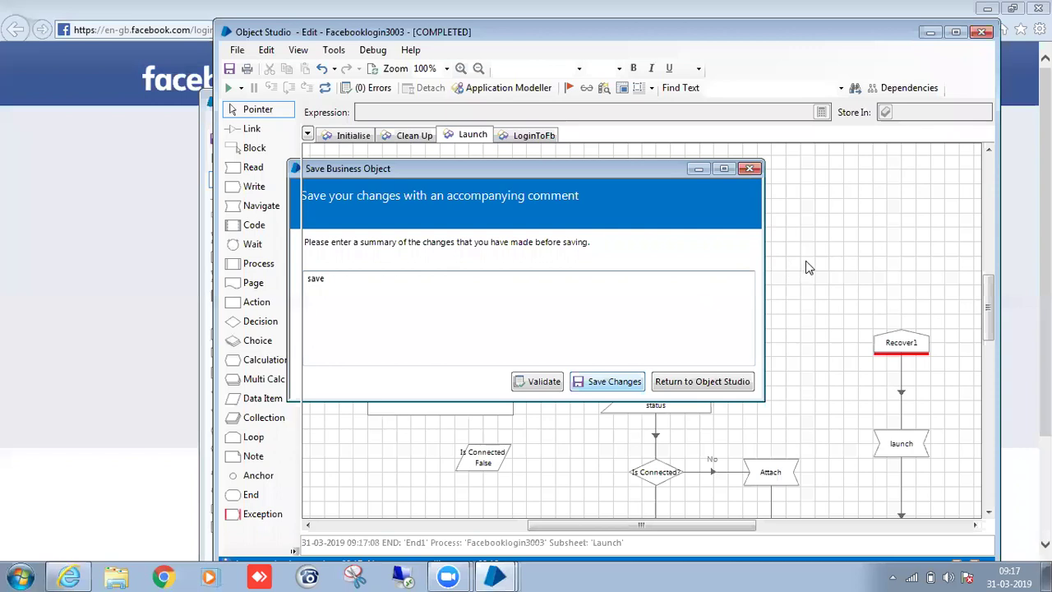
left_click(325, 87)
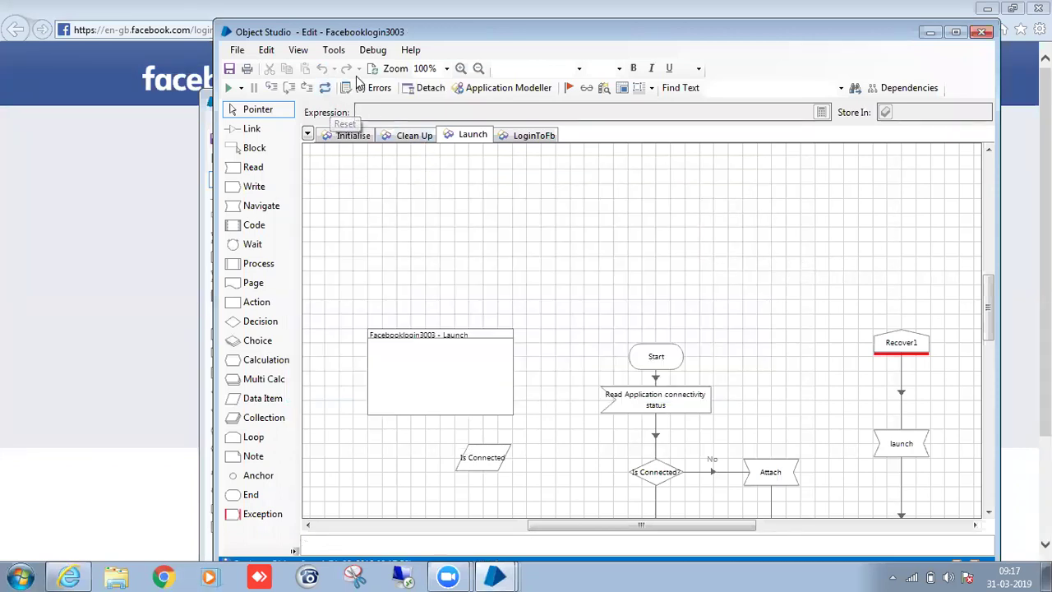
left_click_drag(514, 39, 516, 90)
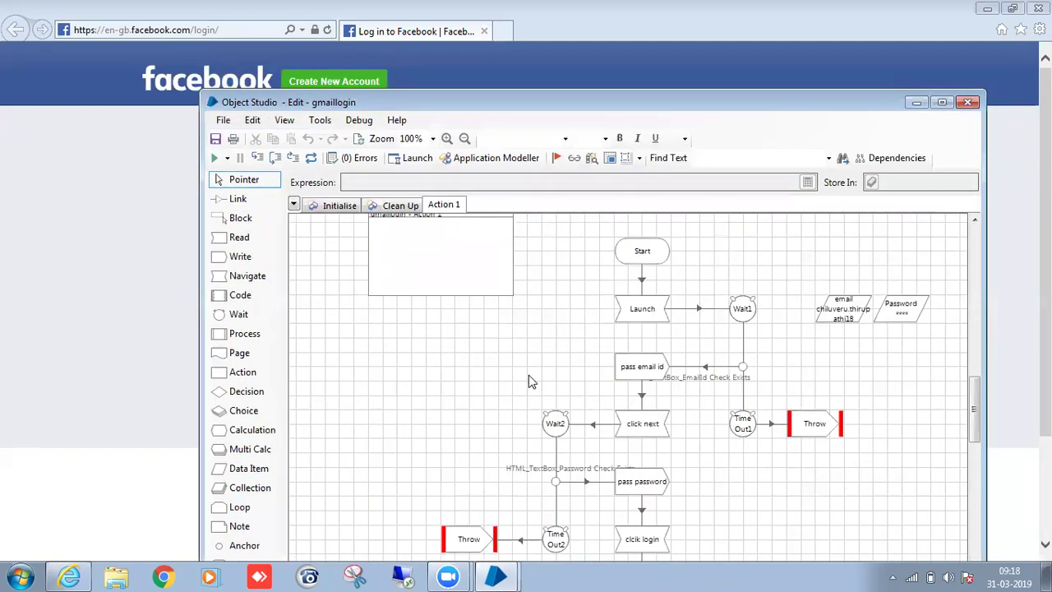
Maximize the gmaillogin editor and bring it back in front of the browser.
scroll(529, 381, "down", 3)
scroll(544, 330, "up", 3)
scroll(571, 301, "down", 1)
scroll(624, 396, "up", 2)
scroll(633, 436, "down", 3)
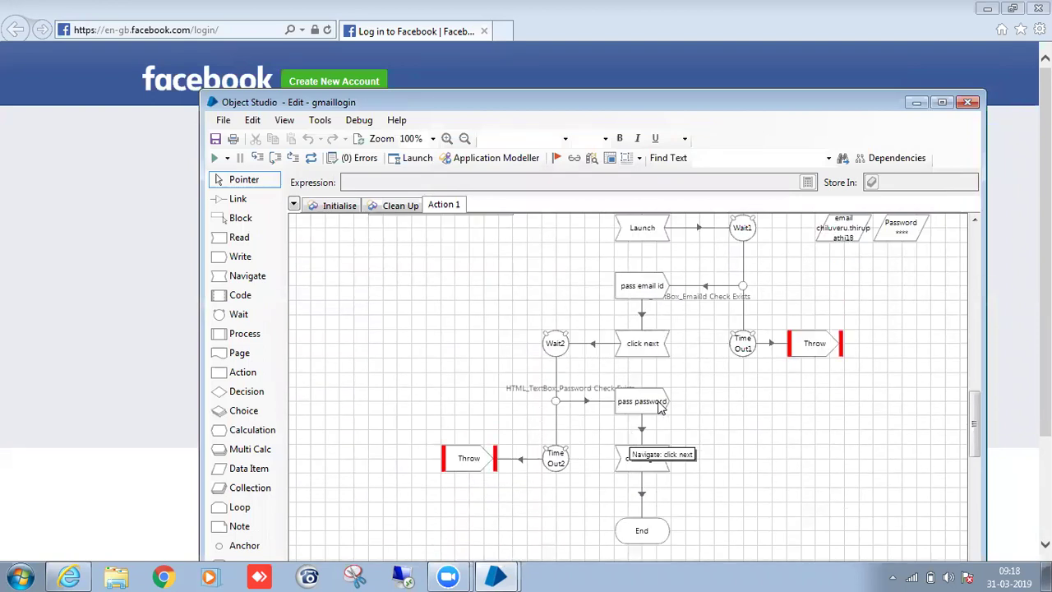
scroll(674, 460, "down", 2)
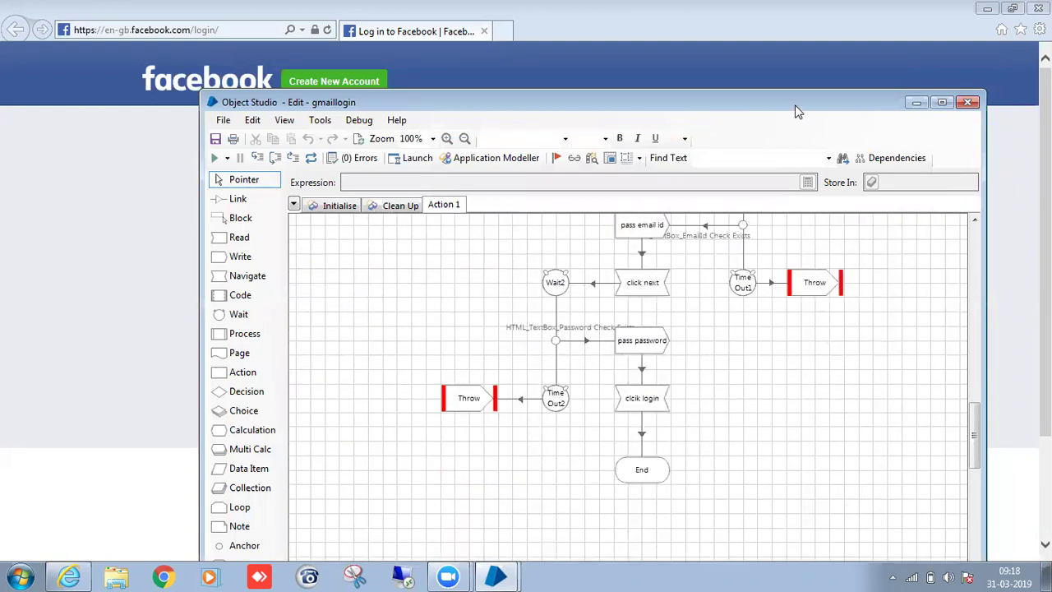
double_click(795, 104)
scroll(627, 409, "up", 2)
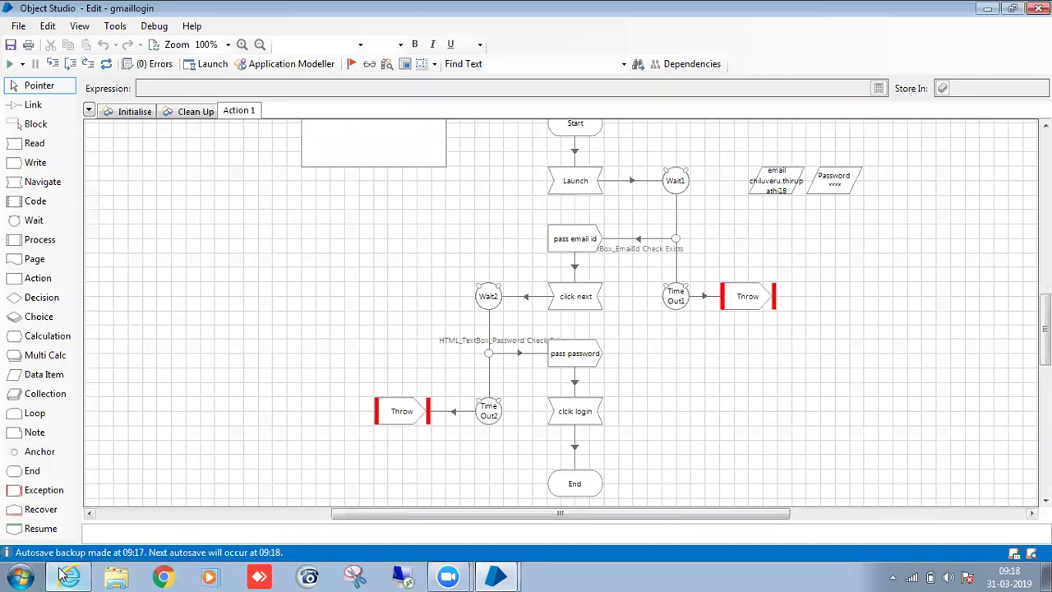
left_click(66, 575)
key("alt+Tab")
scroll(773, 376, "up", 3)
Move the email and Password data items lower, then run Action 1.
left_click_drag(785, 282, 785, 323)
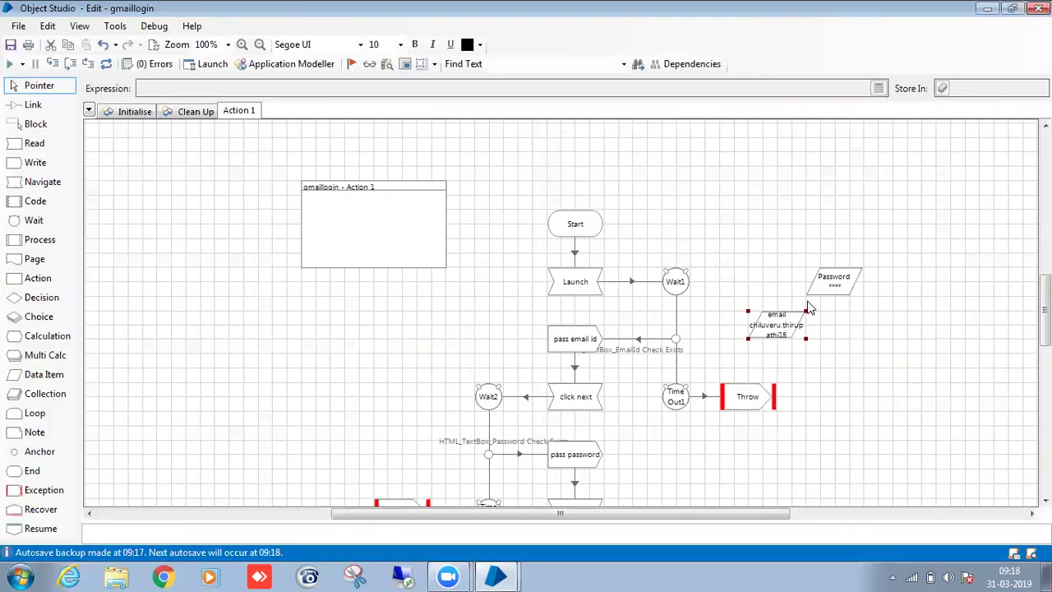
left_click_drag(839, 275, 860, 329)
left_click(789, 326)
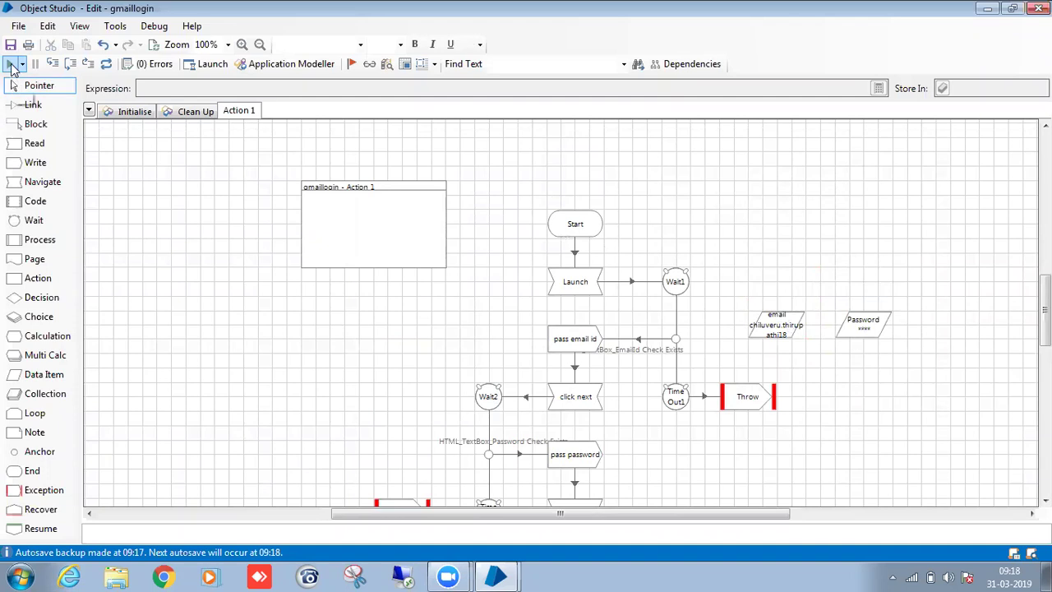
left_click(10, 64)
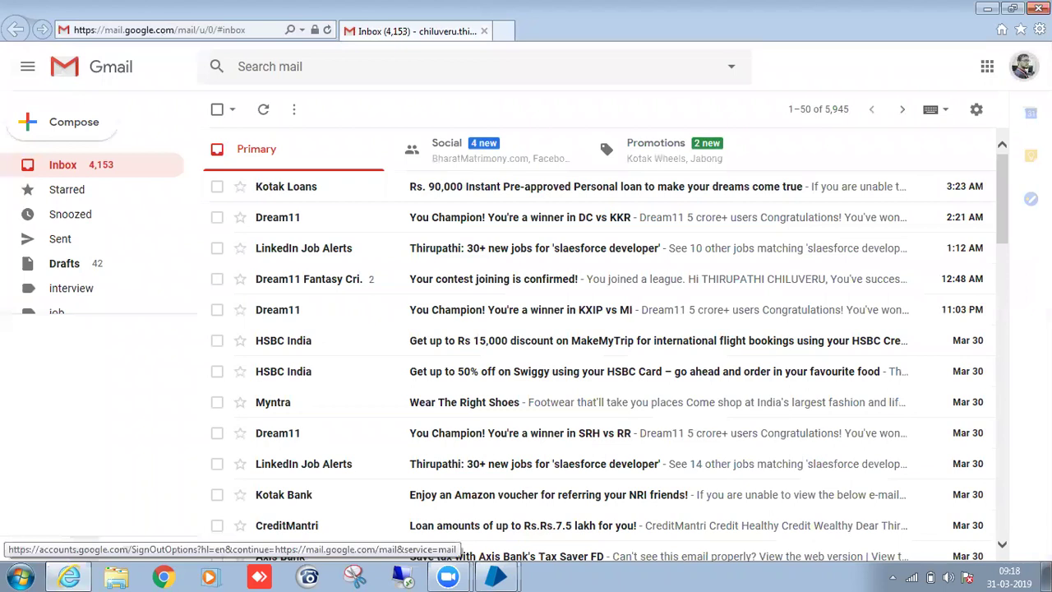
Sign out of Gmail and remove the saved Google account from the browser.
left_click(1024, 66)
left_click(998, 224)
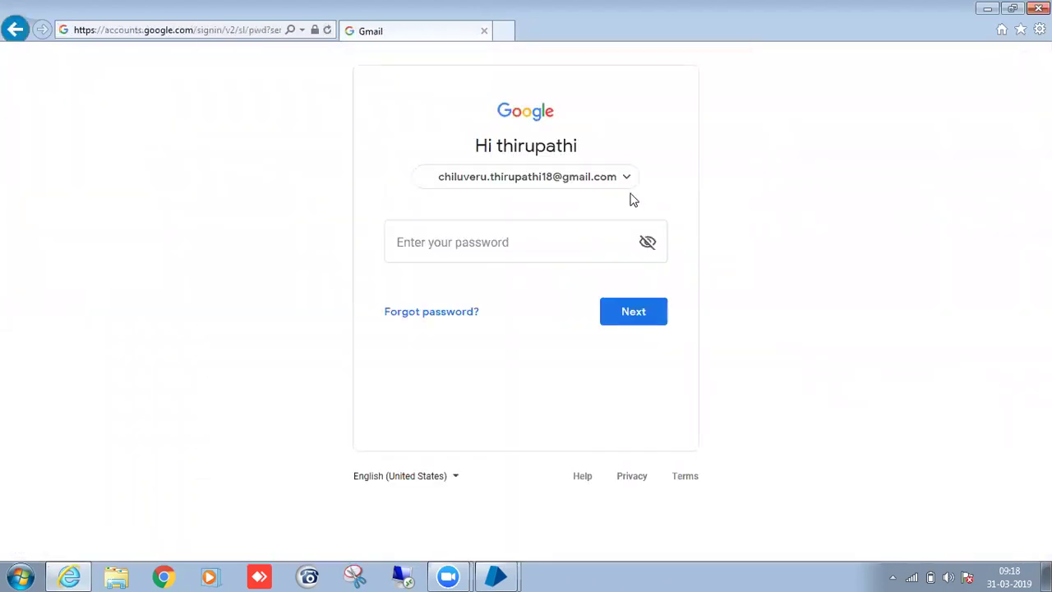
left_click(628, 178)
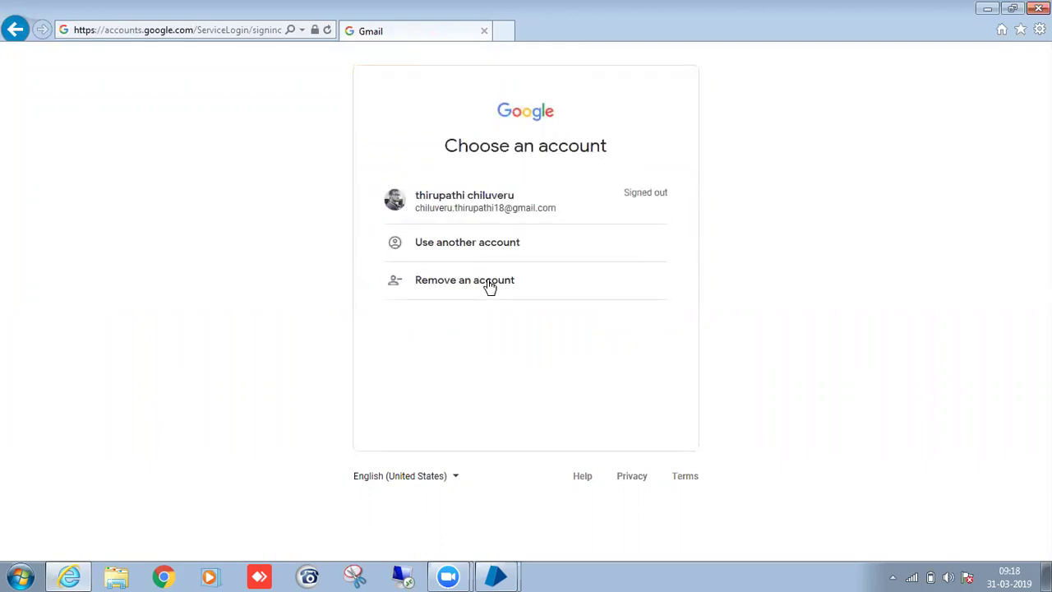
left_click(488, 280)
left_click(663, 225)
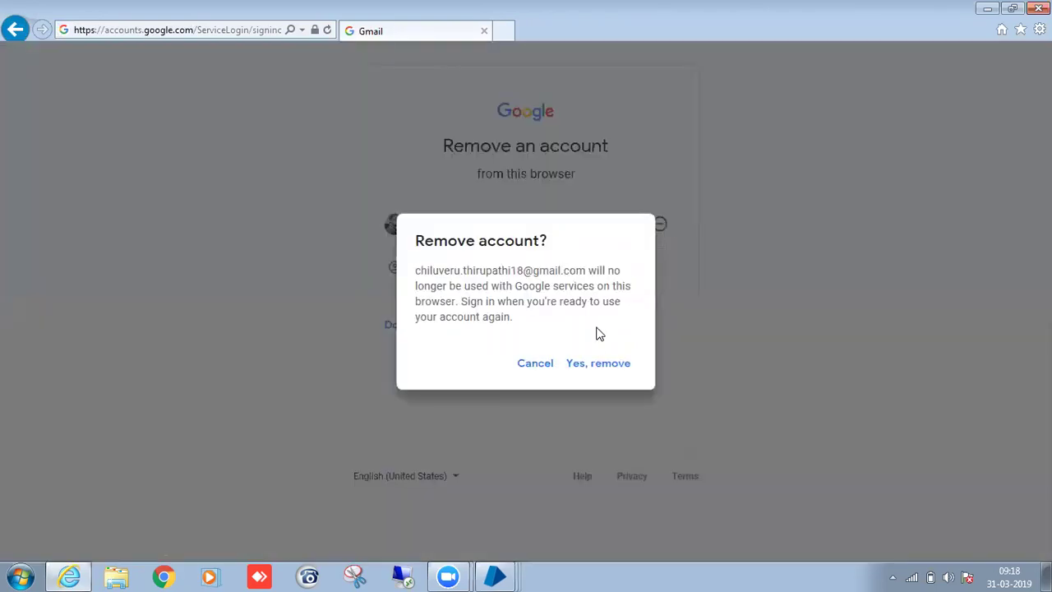
left_click(601, 362)
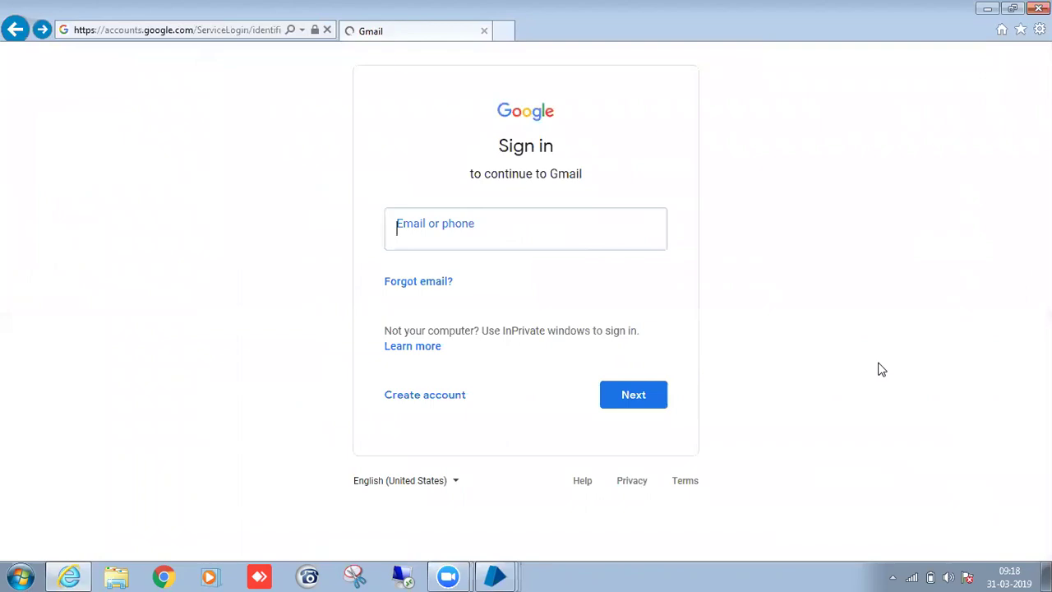
Reset and rerun the gmaillogin object, then restore the Gmail window to normal size.
left_click(618, 360)
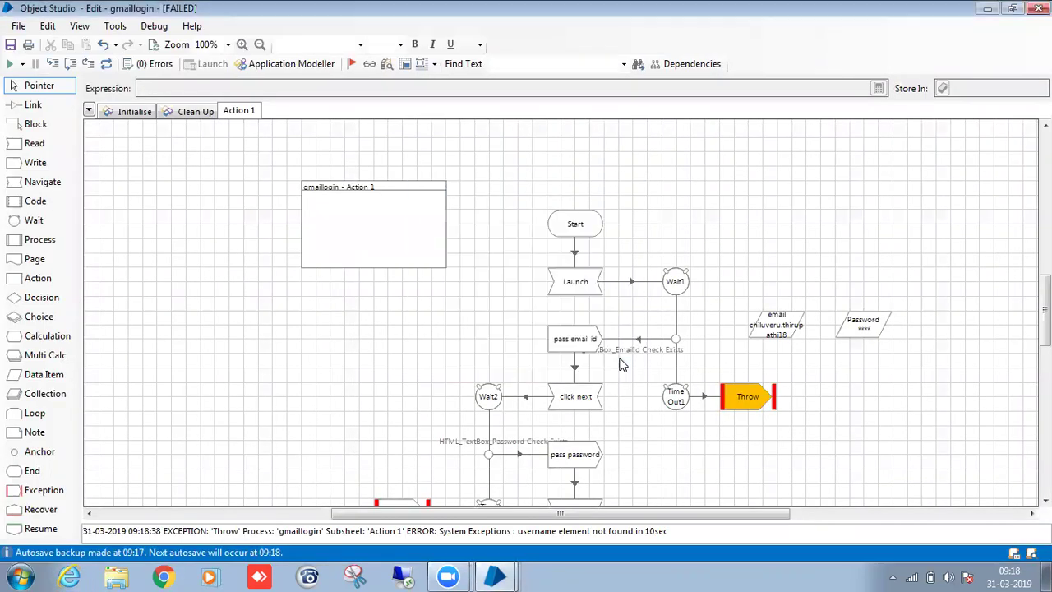
left_click(105, 64)
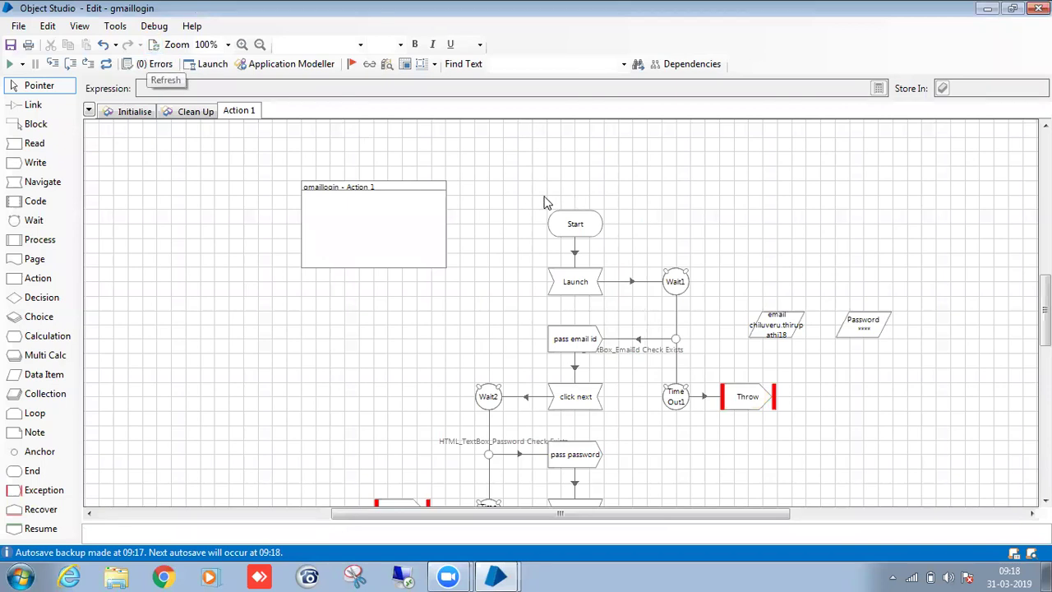
left_click(11, 69)
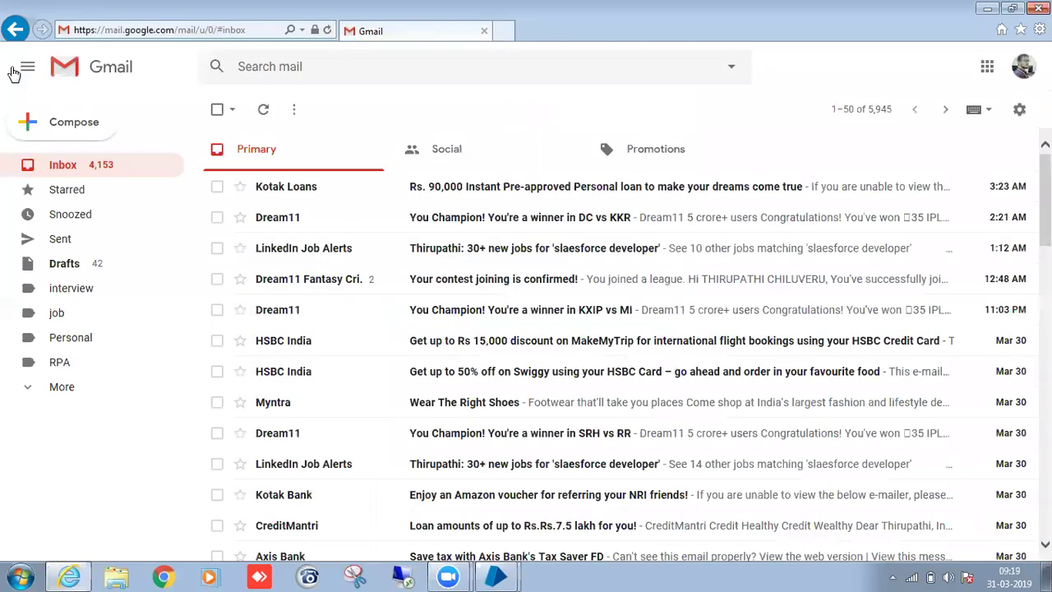
double_click(368, 7)
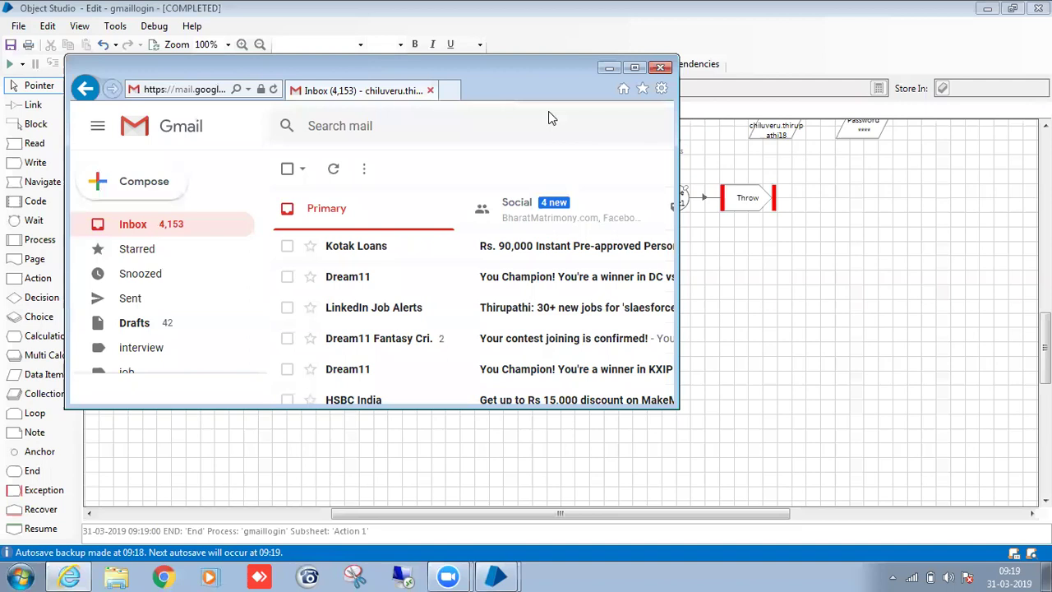
Close the Gmail browser and add a new Action 2 page to the object.
left_click(665, 69)
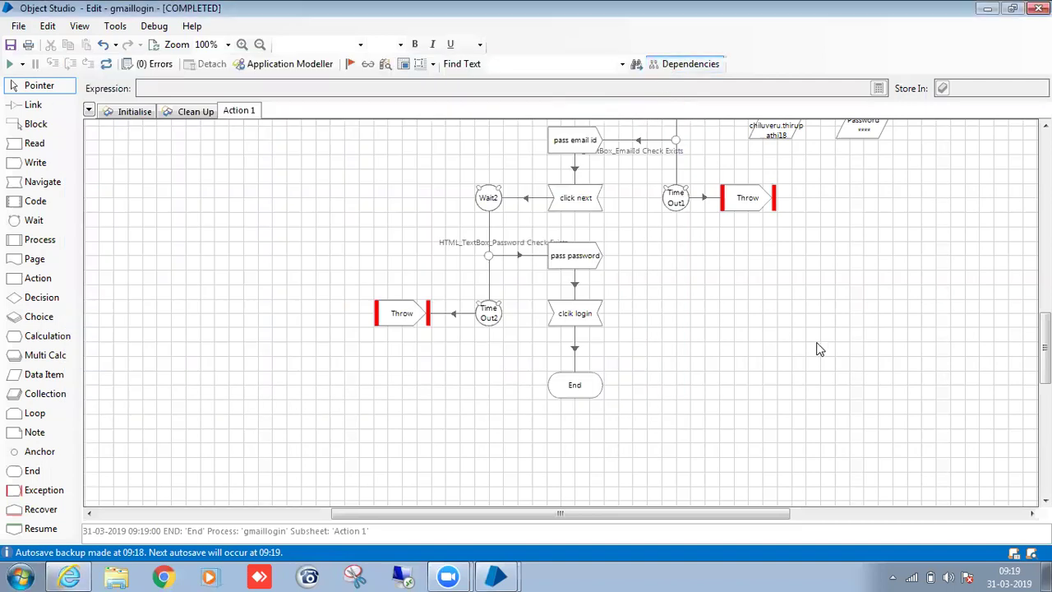
scroll(639, 266, "up", 5)
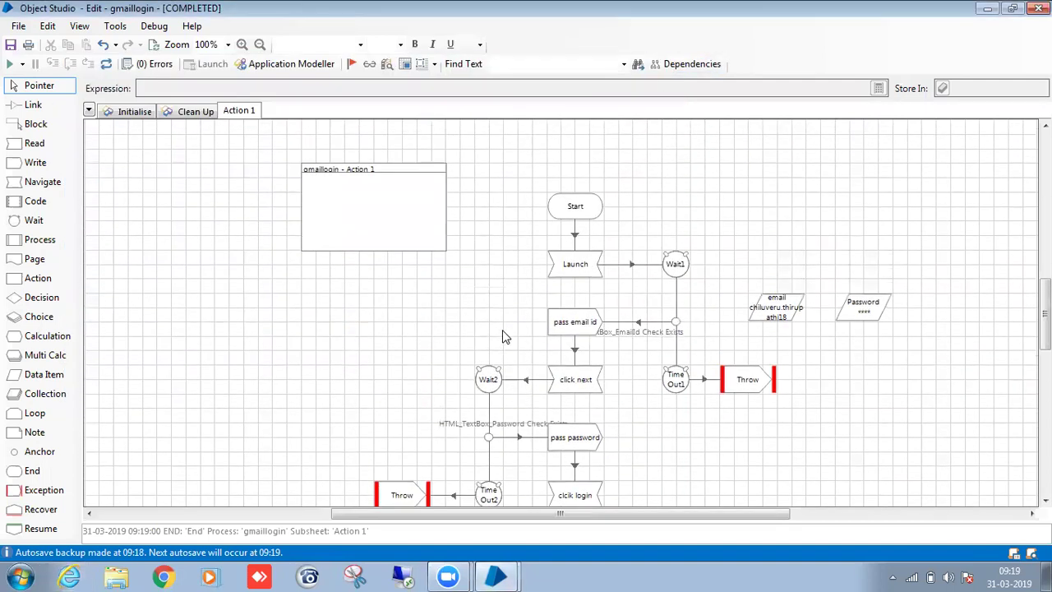
scroll(505, 337, "up", 1)
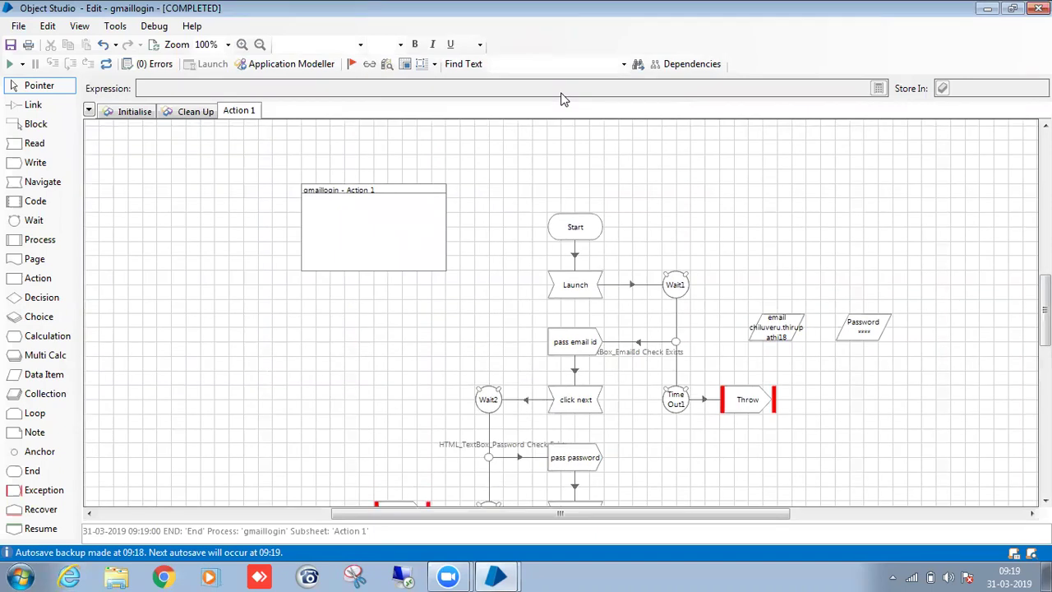
right_click(284, 112)
left_click(334, 117)
left_click(493, 313)
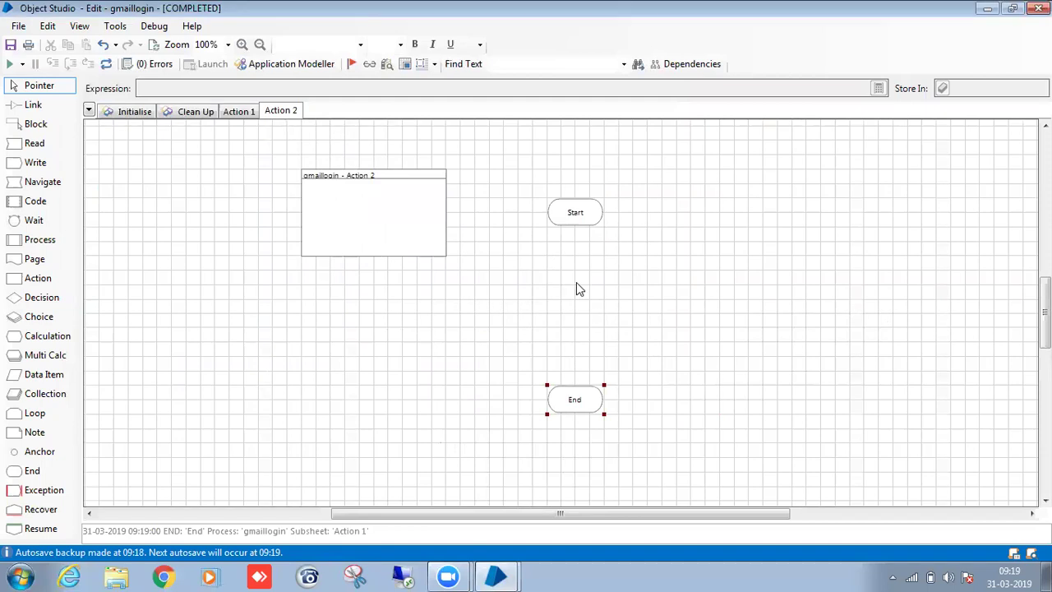
Rename the new page to Launch, move End down, and add a Read stage below Start.
right_click(279, 111)
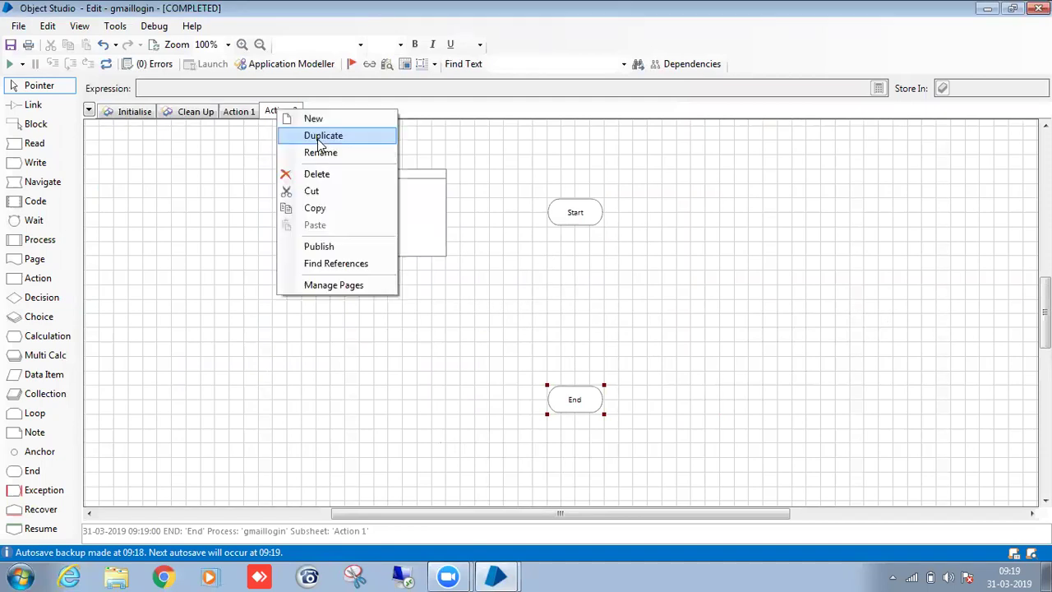
left_click(345, 156)
key("BackSpace")
type("Launch")
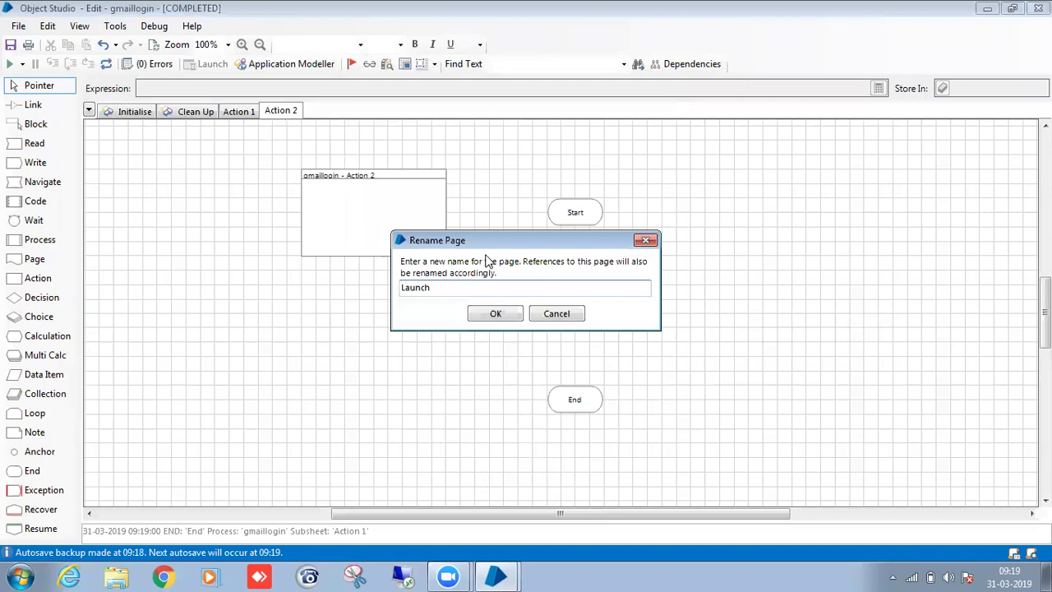
left_click(495, 313)
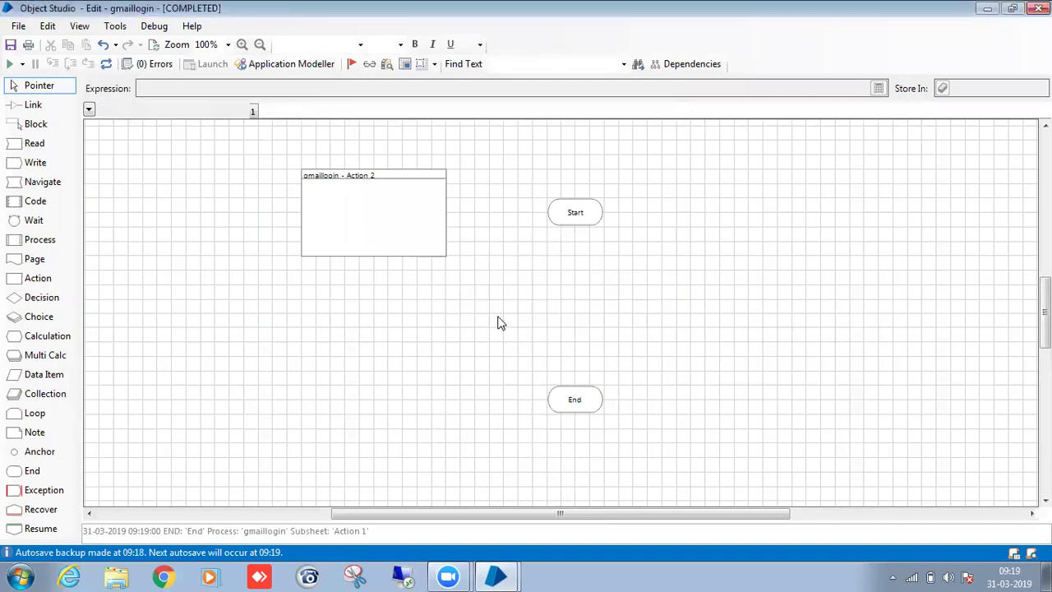
left_click_drag(595, 404, 595, 447)
left_click_drag(35, 143, 576, 257)
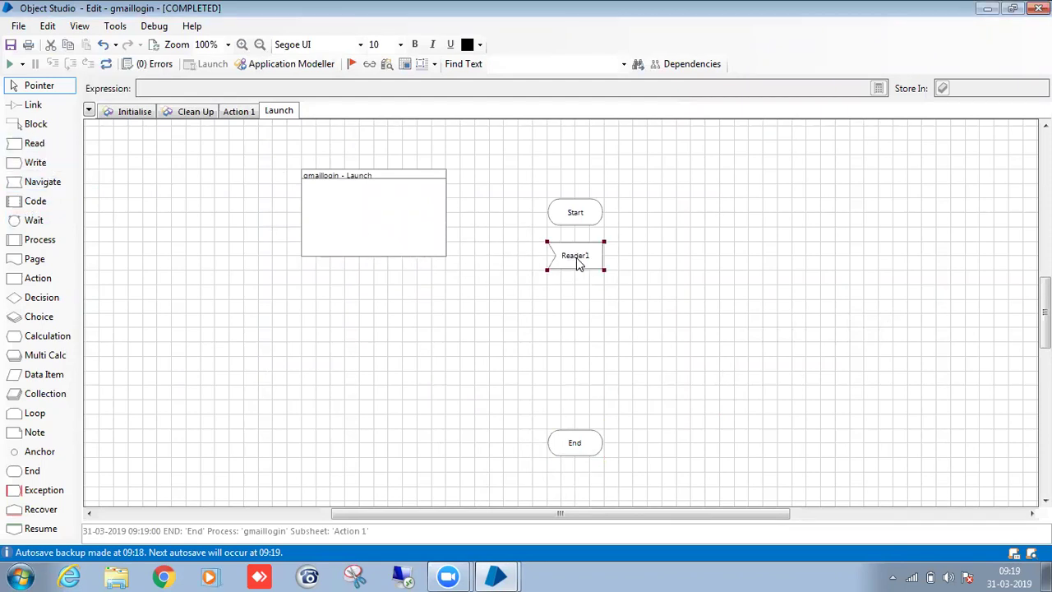
Set Reader1 to read gmaillogin's Is Connected into an Is Connected flag, named 'Read application connectivity'.
double_click(576, 257)
left_click_drag(268, 174, 404, 177)
left_click(558, 177)
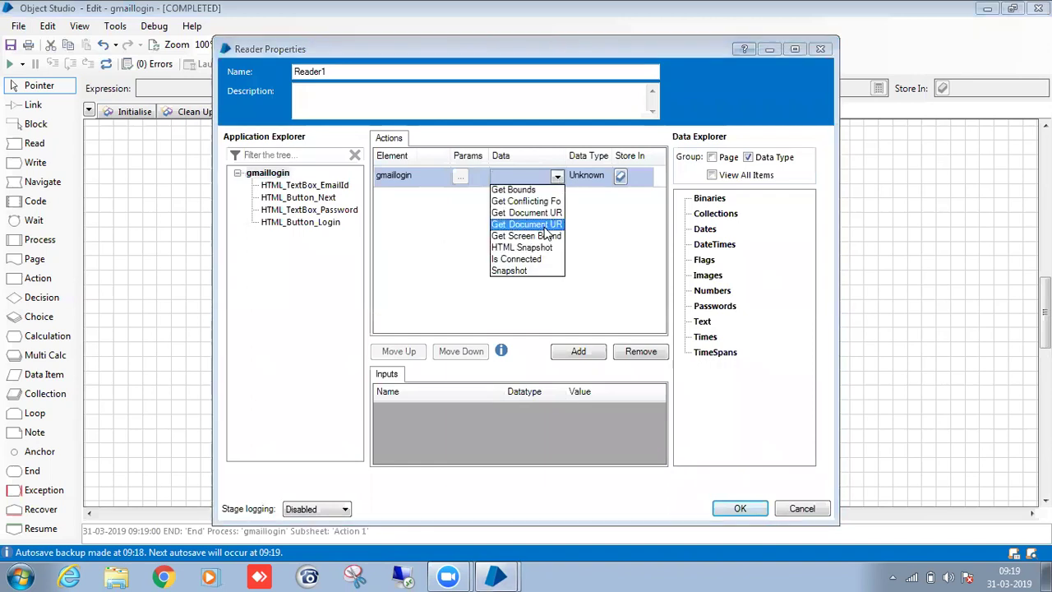
left_click(541, 260)
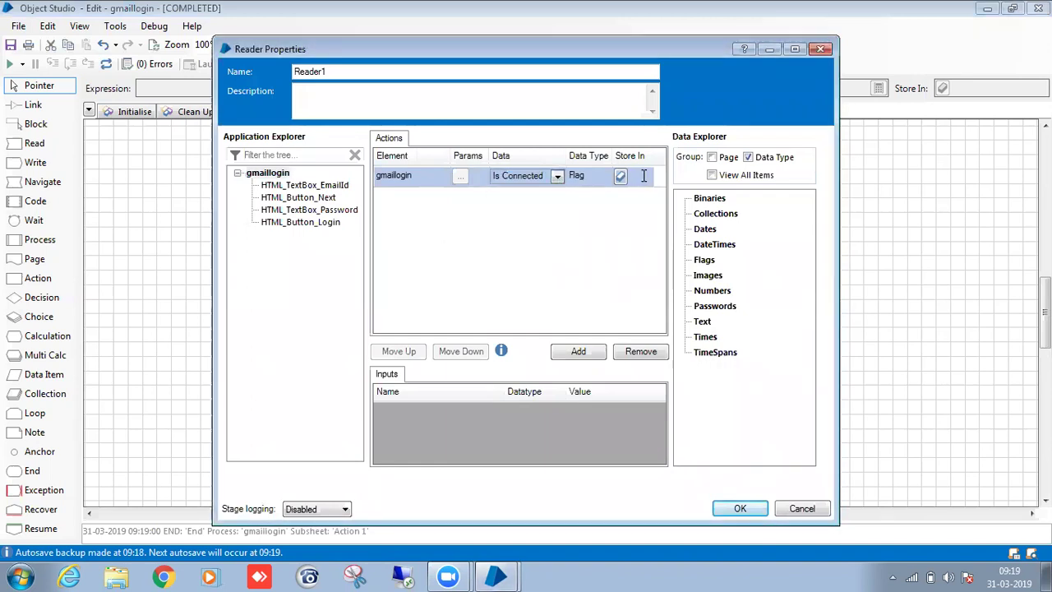
type("Is Con")
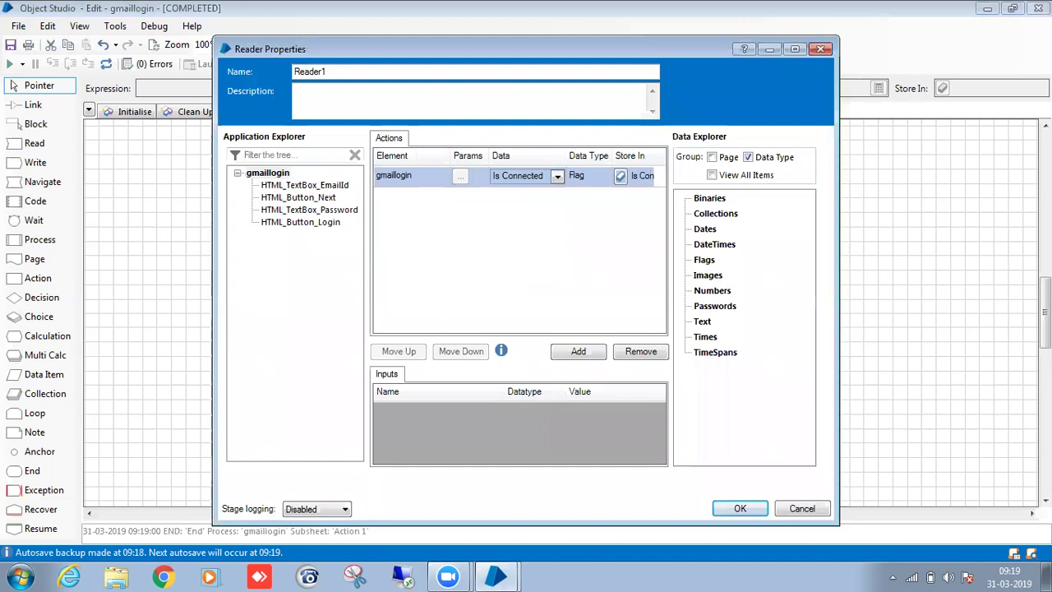
type("ected")
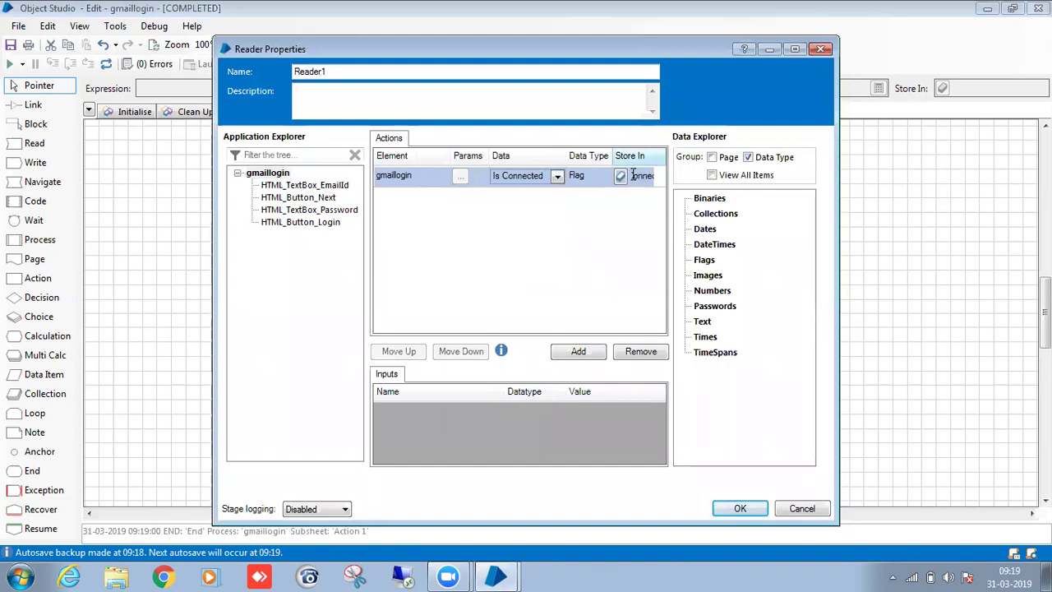
left_click(389, 71)
key("BackSpace")
key("BackSpace")
key("BackSpace")
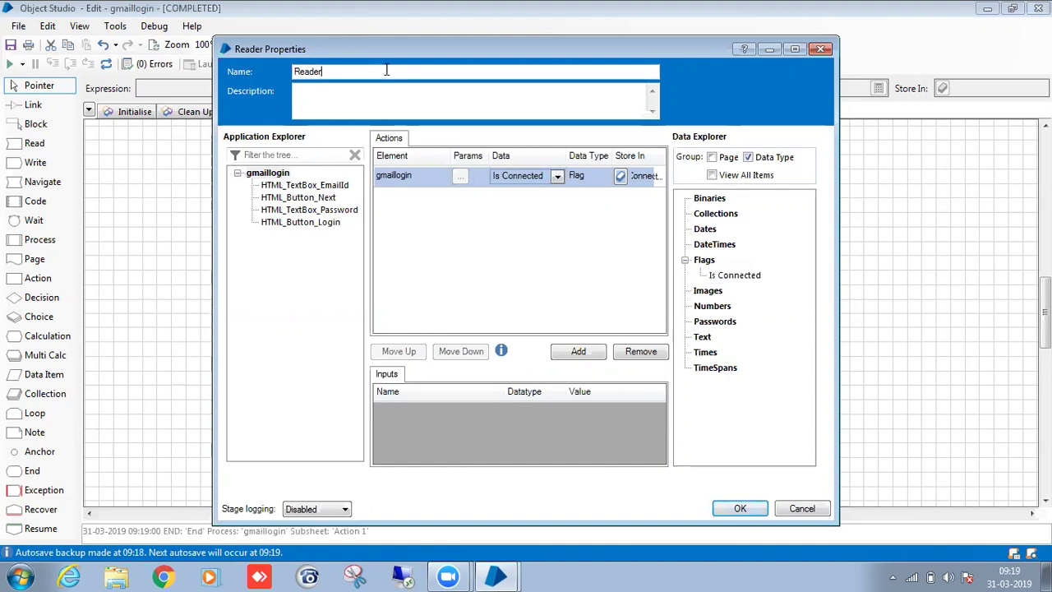
type("d application connectivity")
left_click(739, 508)
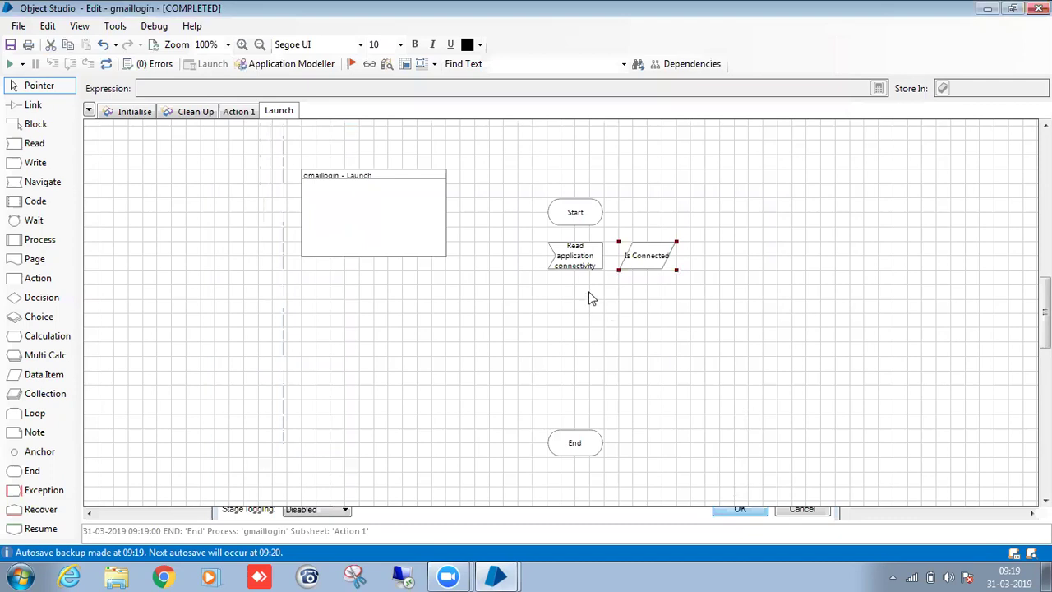
Link Start to the read stage, widen it, and move the Is Connected item aside.
left_click_drag(571, 222, 580, 256)
middle_click(623, 263)
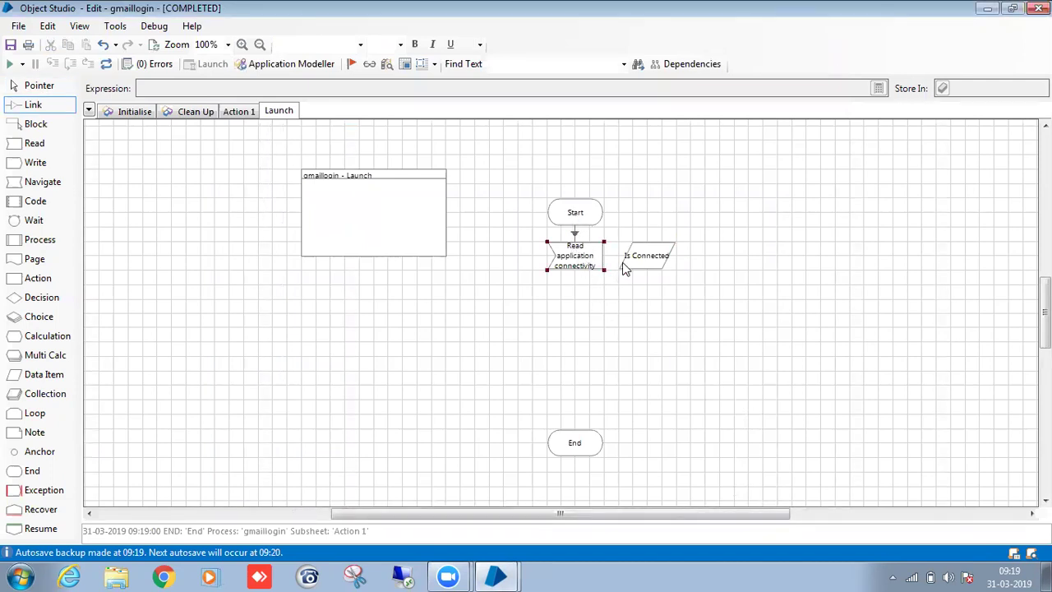
left_click_drag(657, 258, 484, 300)
left_click(599, 270)
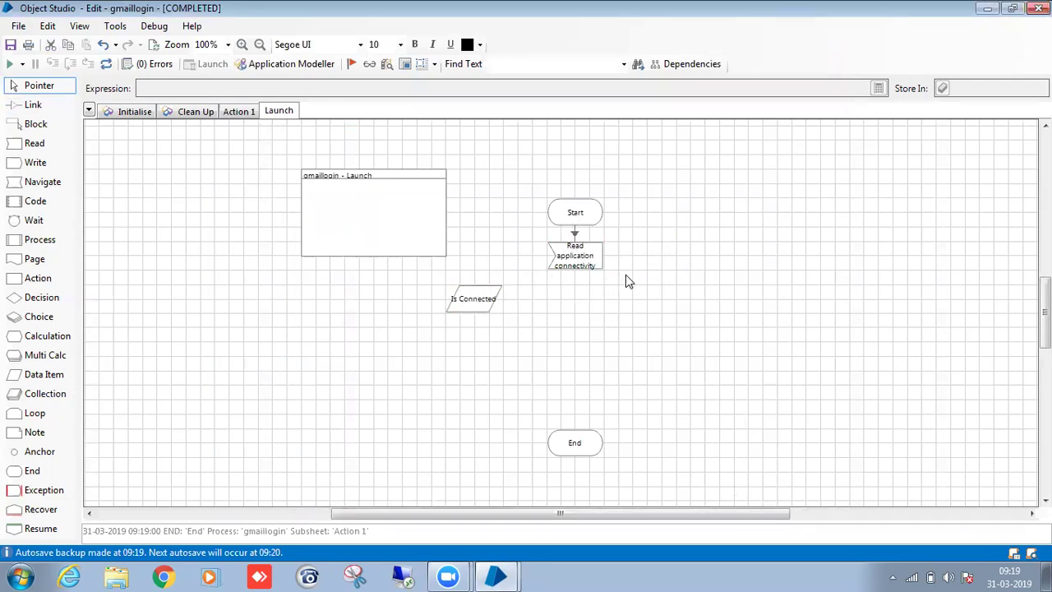
left_click_drag(606, 271, 633, 274)
left_click_drag(486, 301, 458, 315)
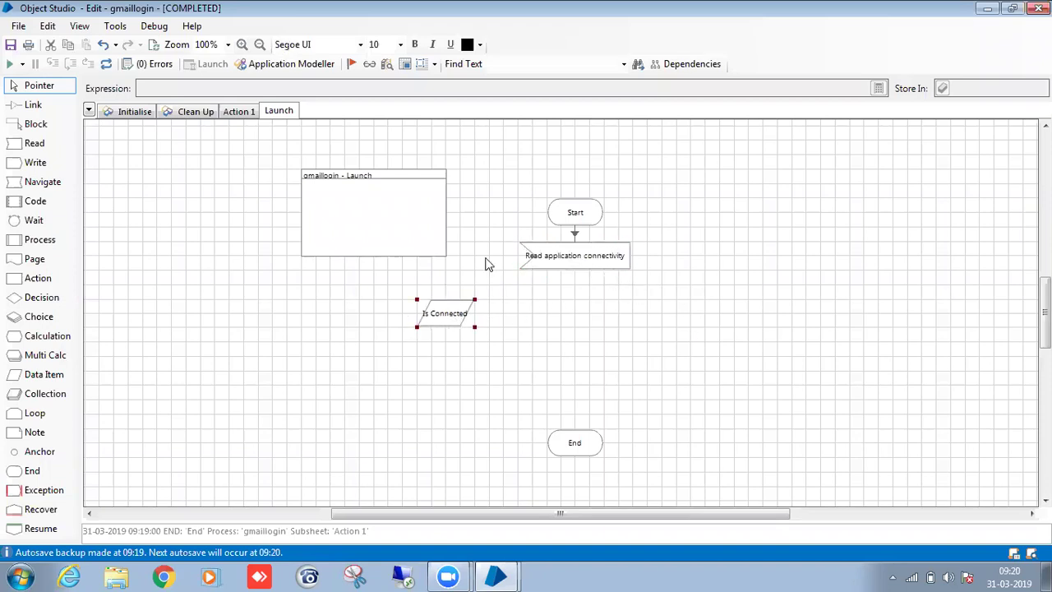
Add a decision named 'is connected?' with the expression [Is Connected].
left_click_drag(41, 297, 574, 301)
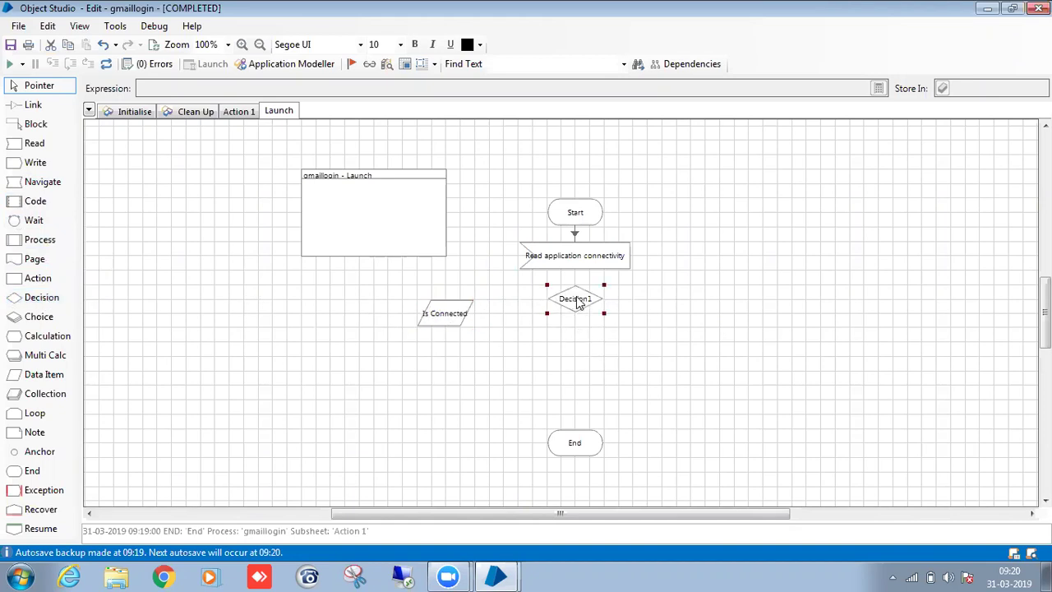
double_click(573, 301)
left_click(651, 247)
left_click_drag(701, 263, 465, 210)
left_click_drag(334, 72, 266, 65)
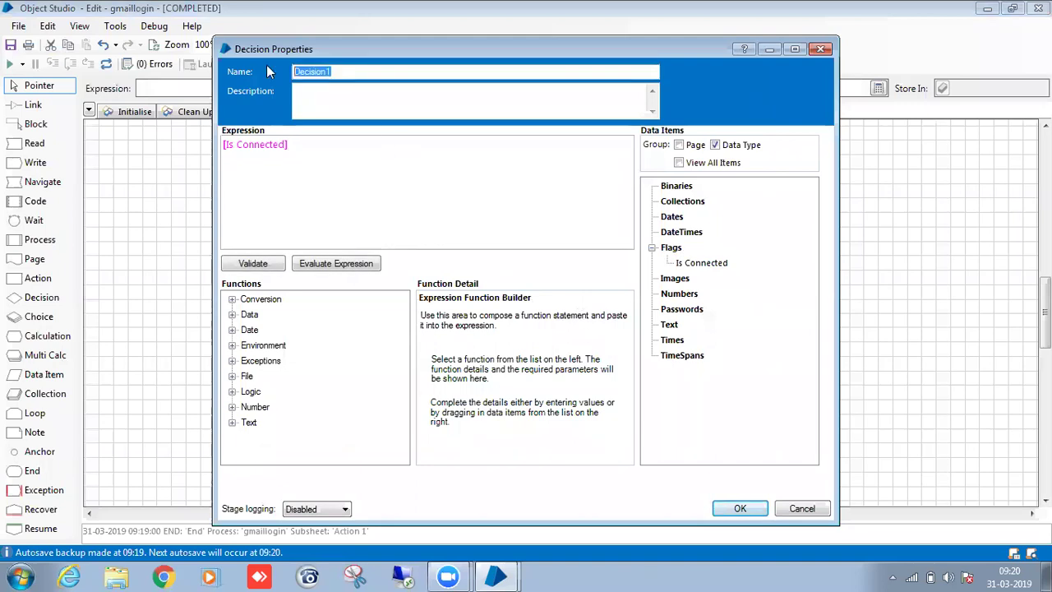
type("is connected?")
left_click(738, 508)
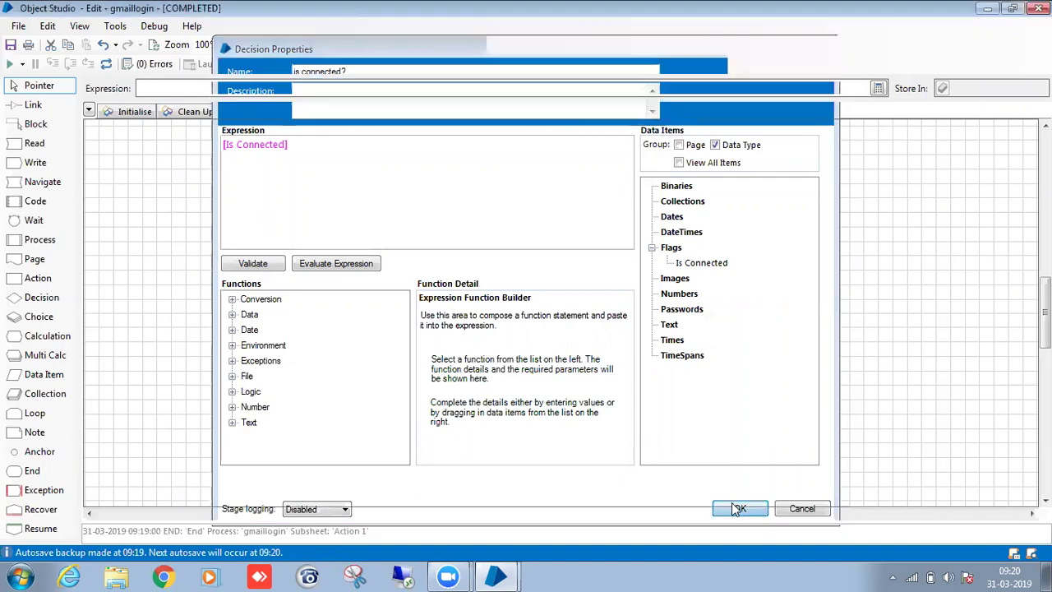
Link the read stage to the decision and Yes to End, then add a Navigate stage.
left_click(661, 376)
key("l")
left_click_drag(581, 259, 585, 444)
key("l")
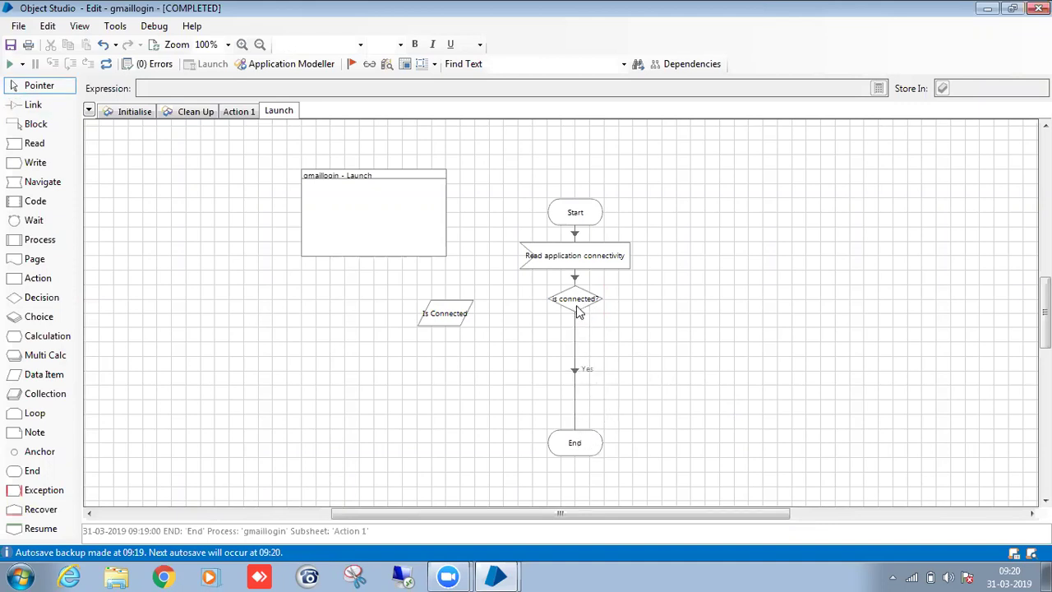
left_click_drag(580, 310, 580, 323)
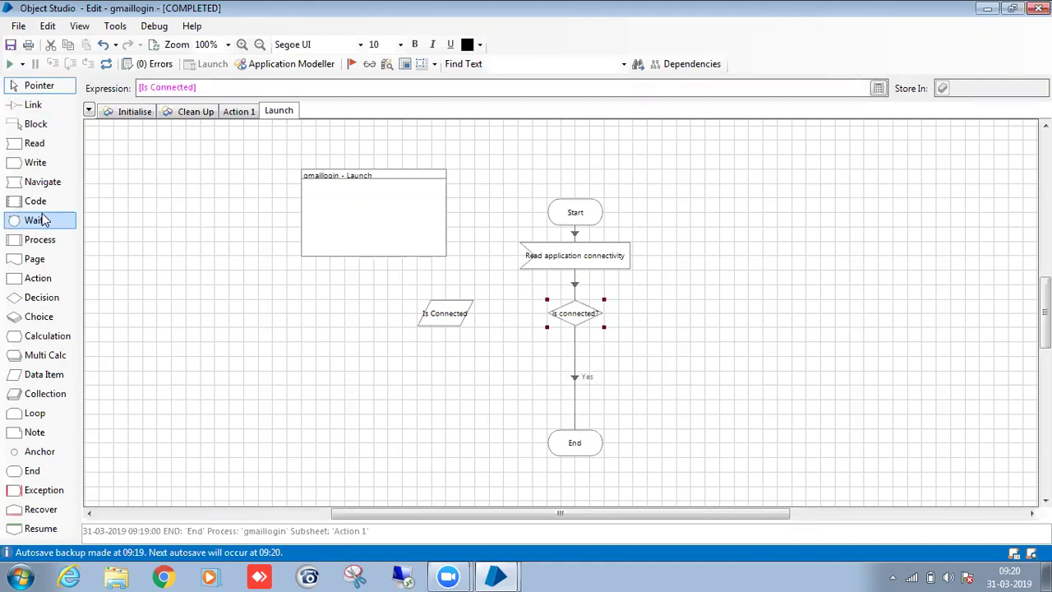
left_click_drag(41, 183, 694, 320)
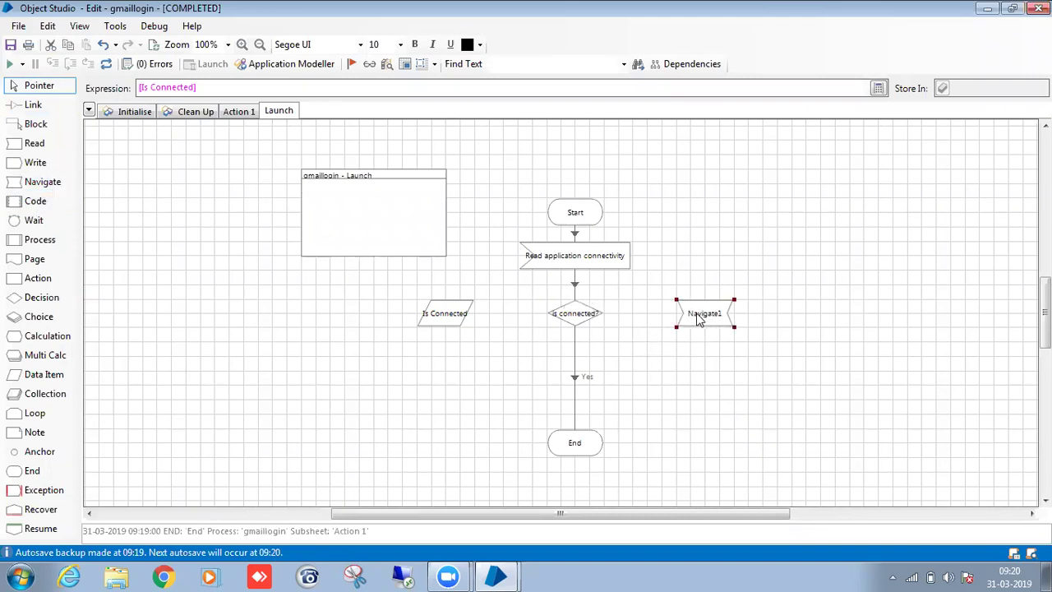
Look over the Action 1 page, then return to the Launch page.
left_click(252, 113)
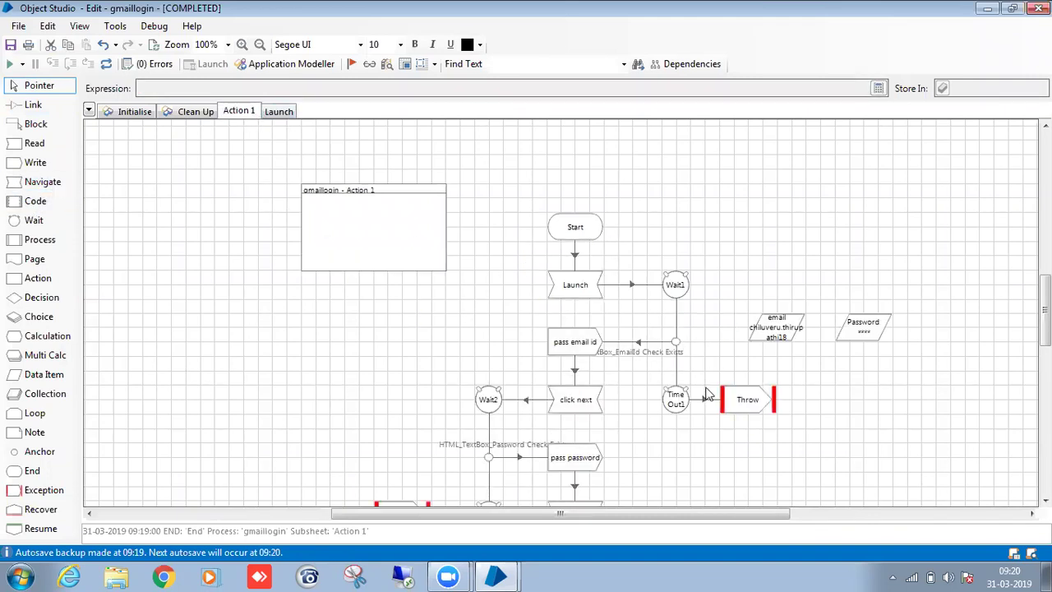
scroll(683, 362, "down", 3)
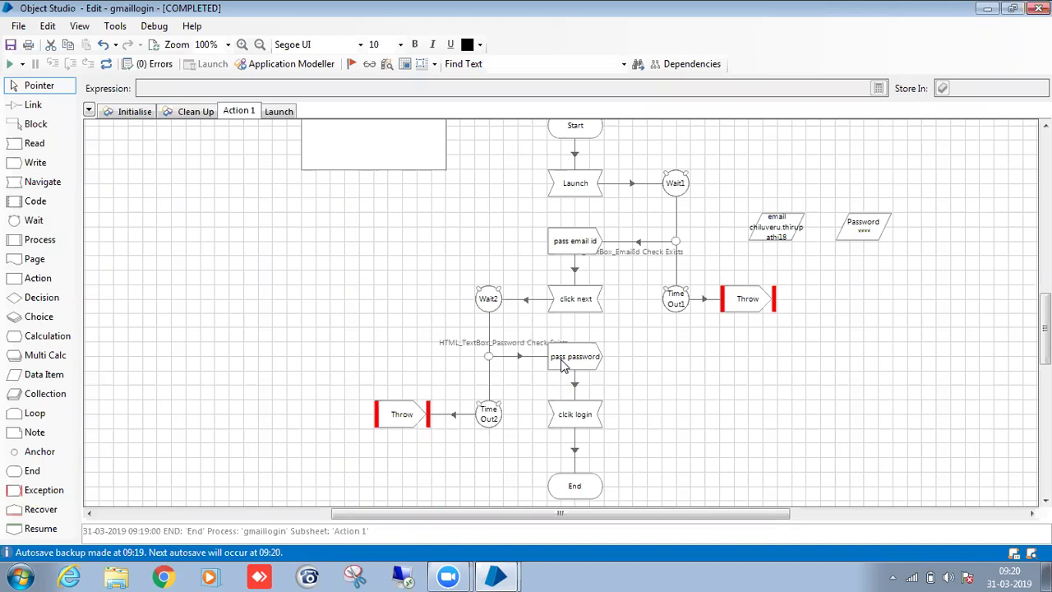
left_click(268, 111)
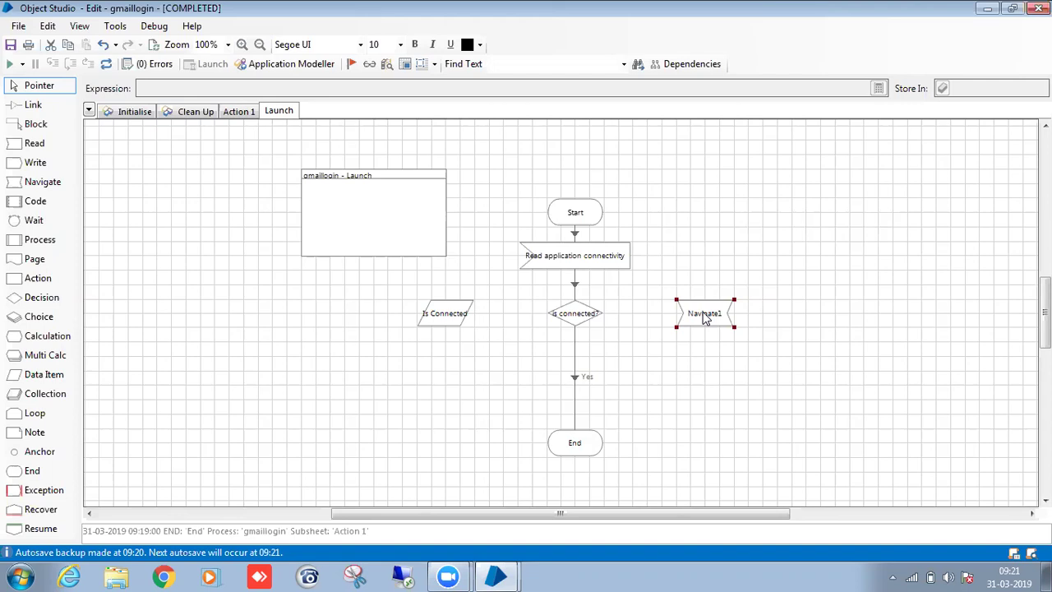
Set Navigate1 to Attach on the gmaillogin element, then reset the object.
double_click(704, 317)
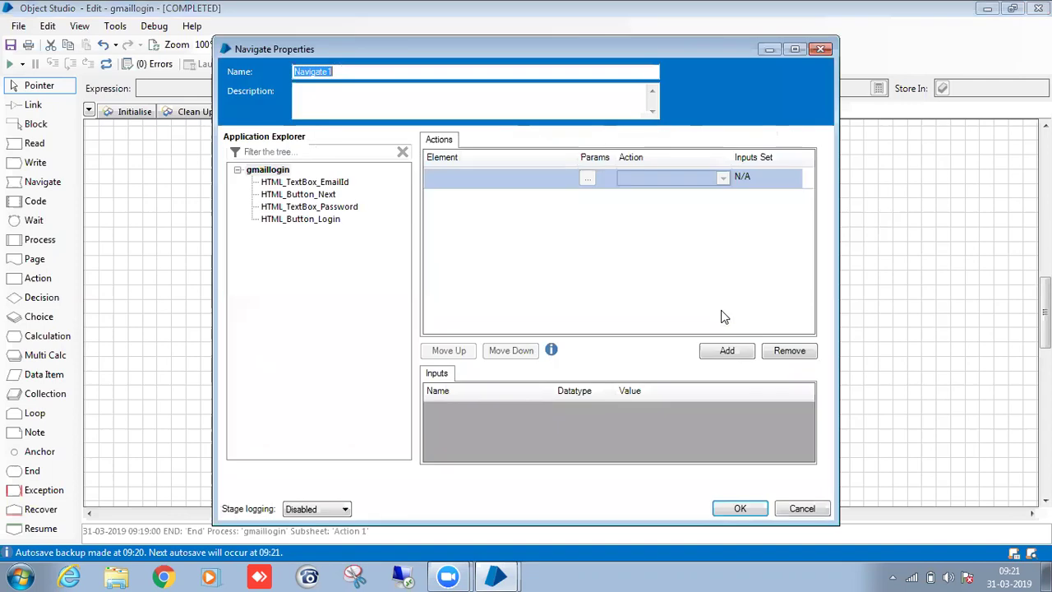
left_click(284, 171)
left_click_drag(286, 173, 485, 169)
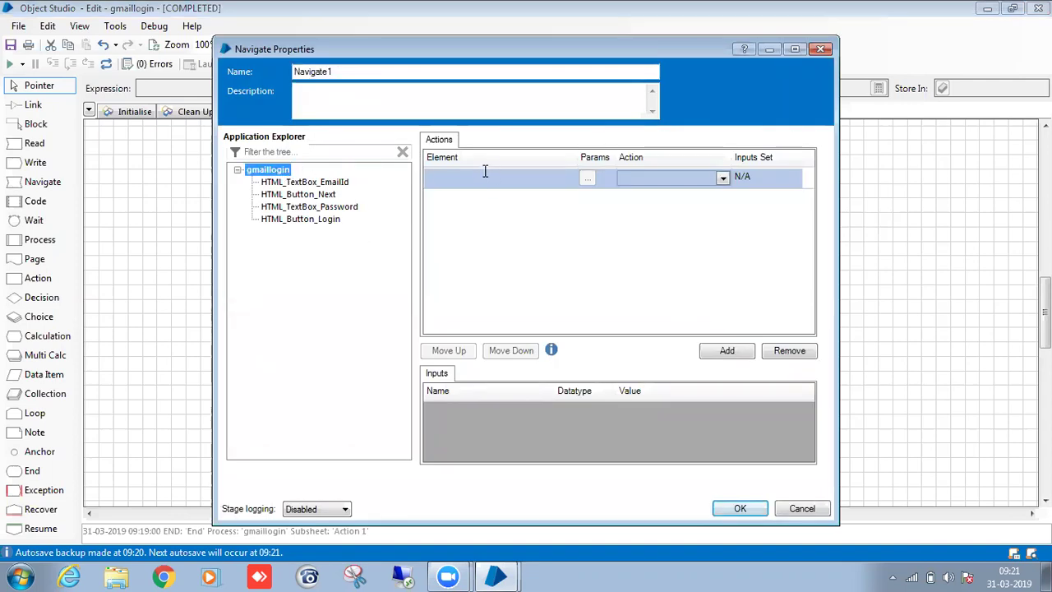
left_click(631, 179)
left_click(631, 192)
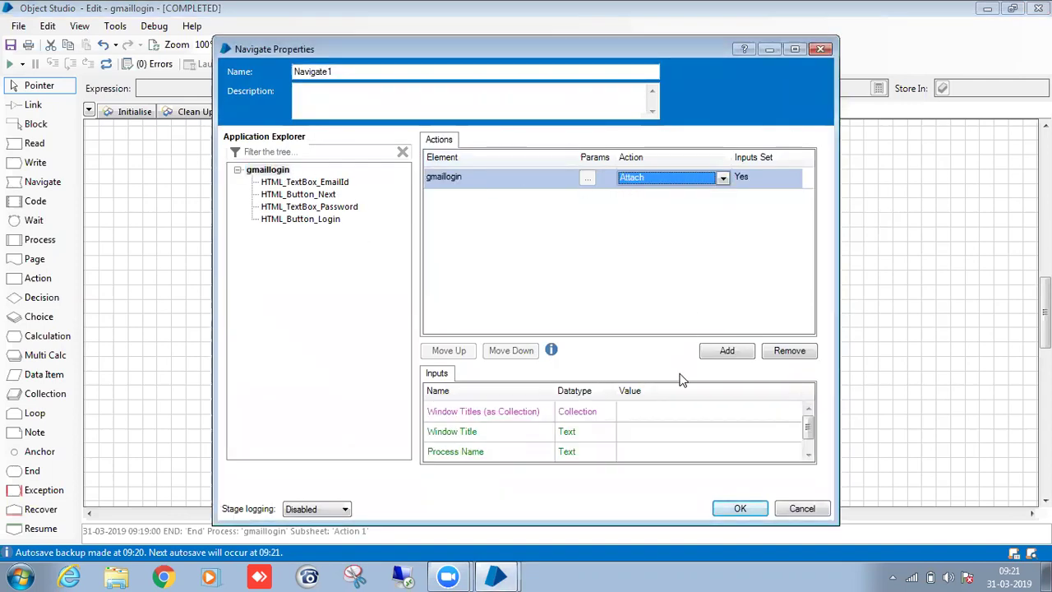
left_click(647, 413)
left_click(740, 508)
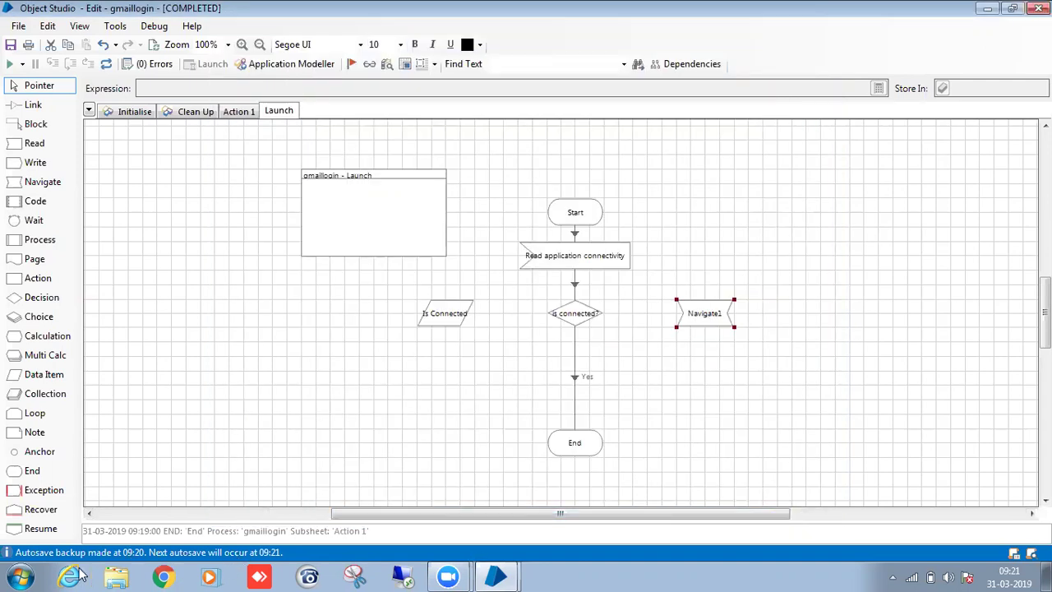
left_click(105, 66)
Launch Gmail from the object, maximize the browser, and sign out of the account.
left_click(206, 63)
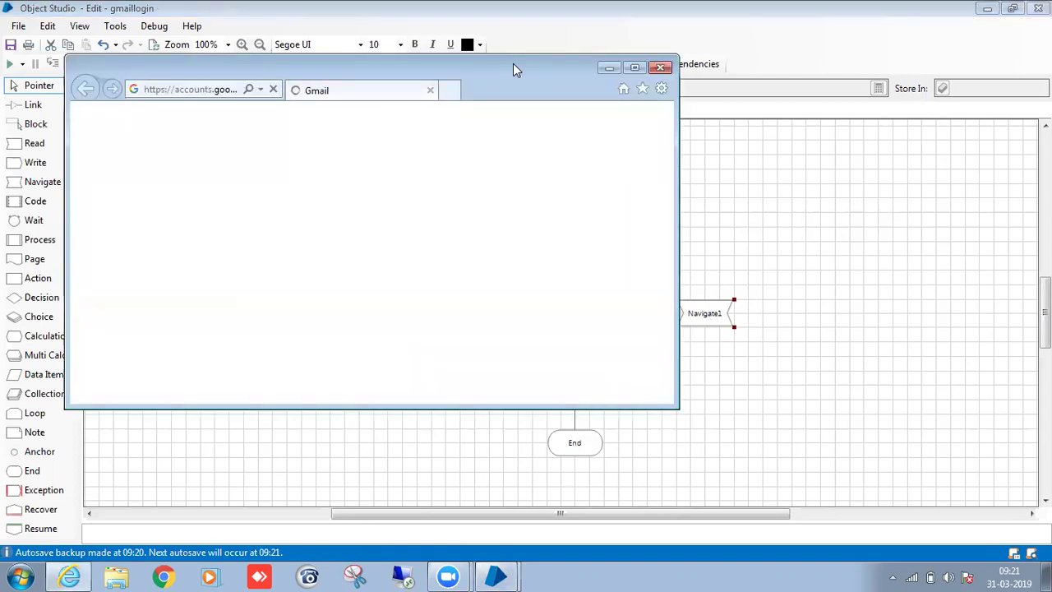
left_click(639, 66)
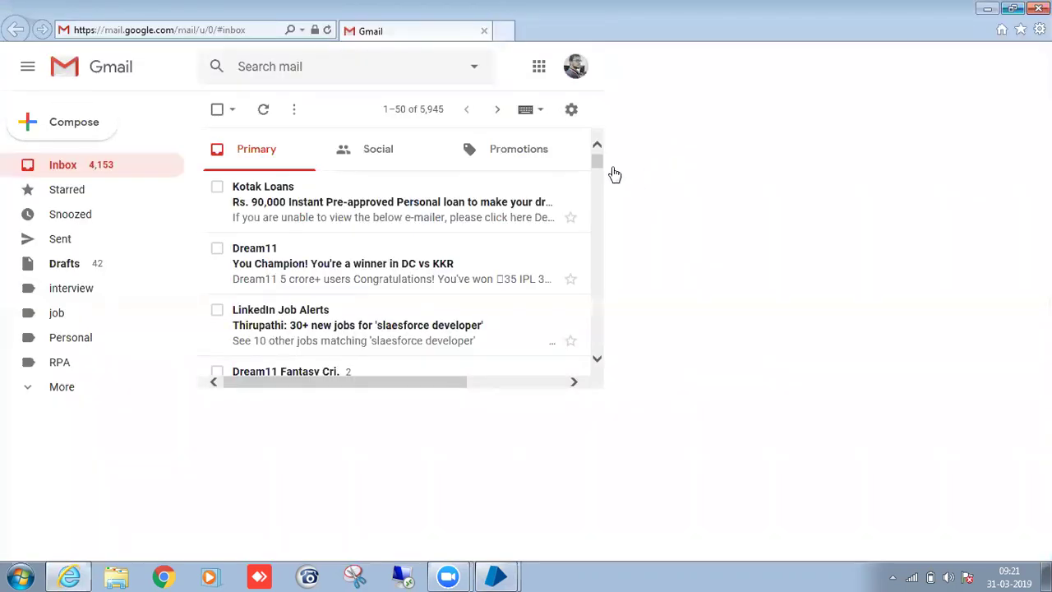
left_click(1024, 67)
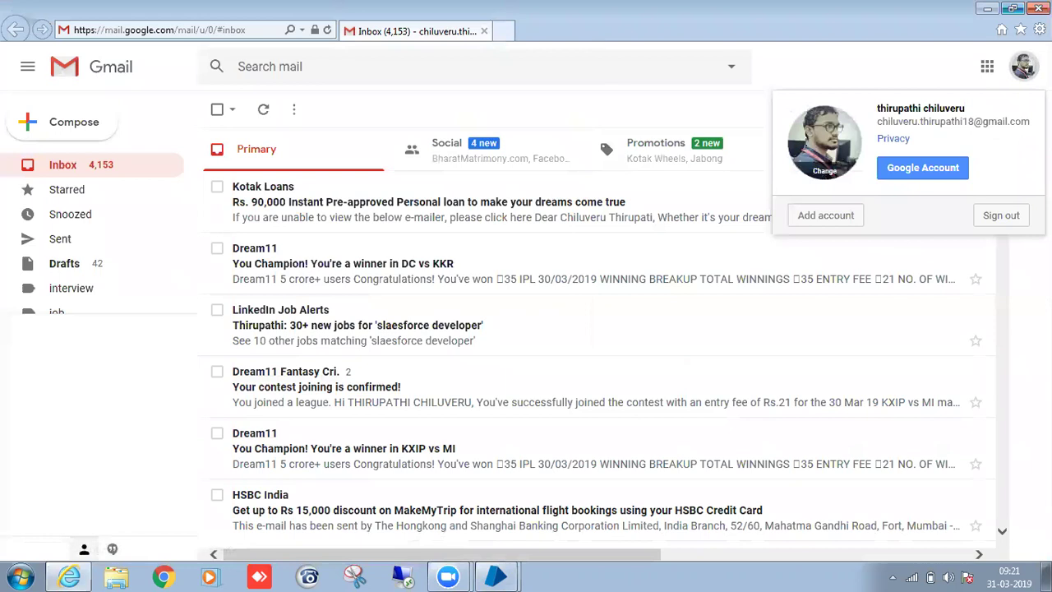
left_click(1000, 221)
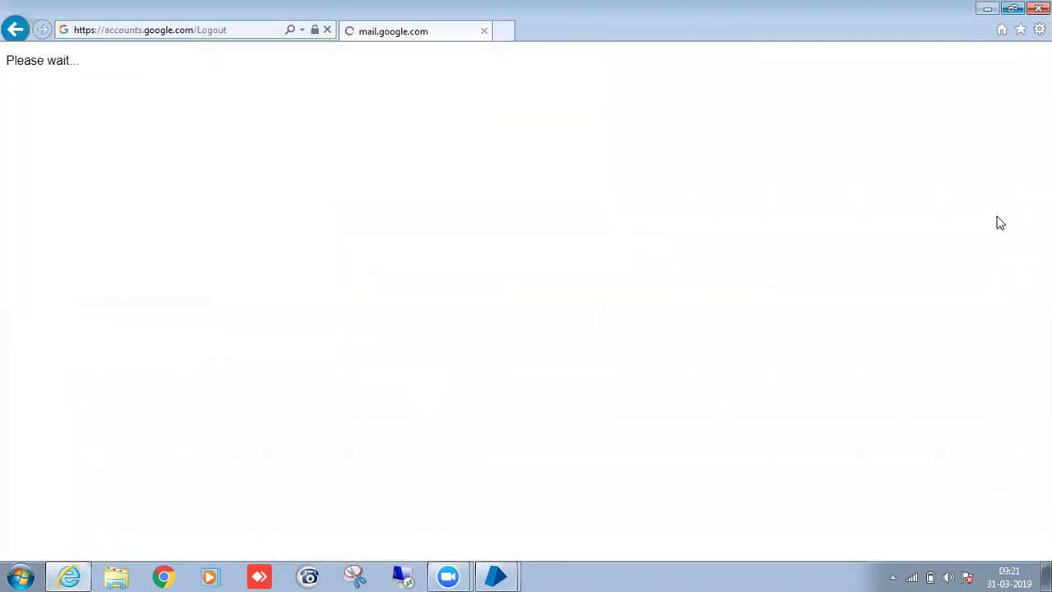
Remove the saved Google account from the browser and close Internet Explorer.
left_click(633, 177)
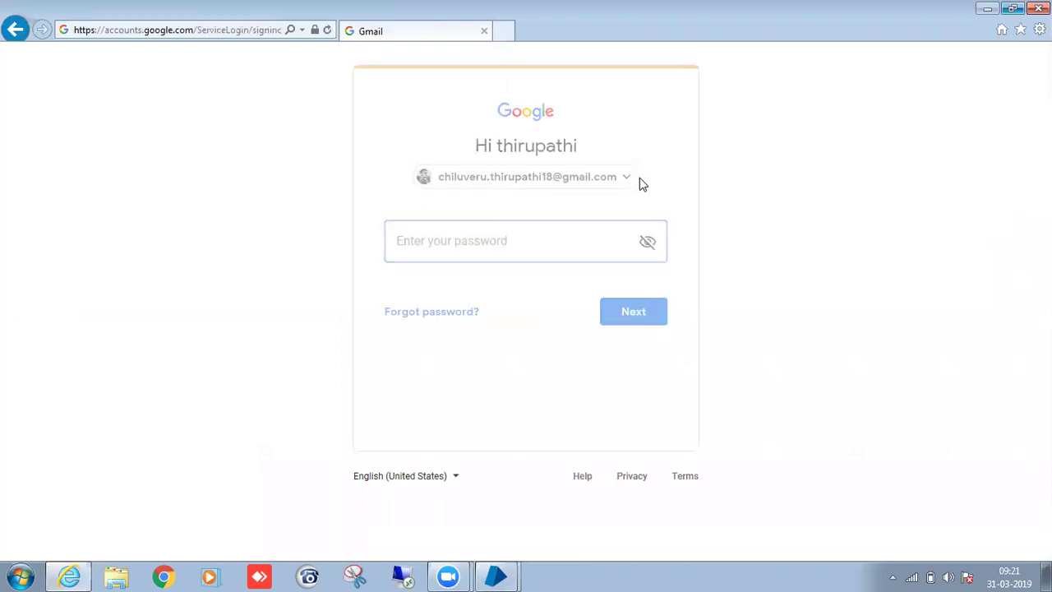
left_click(659, 192)
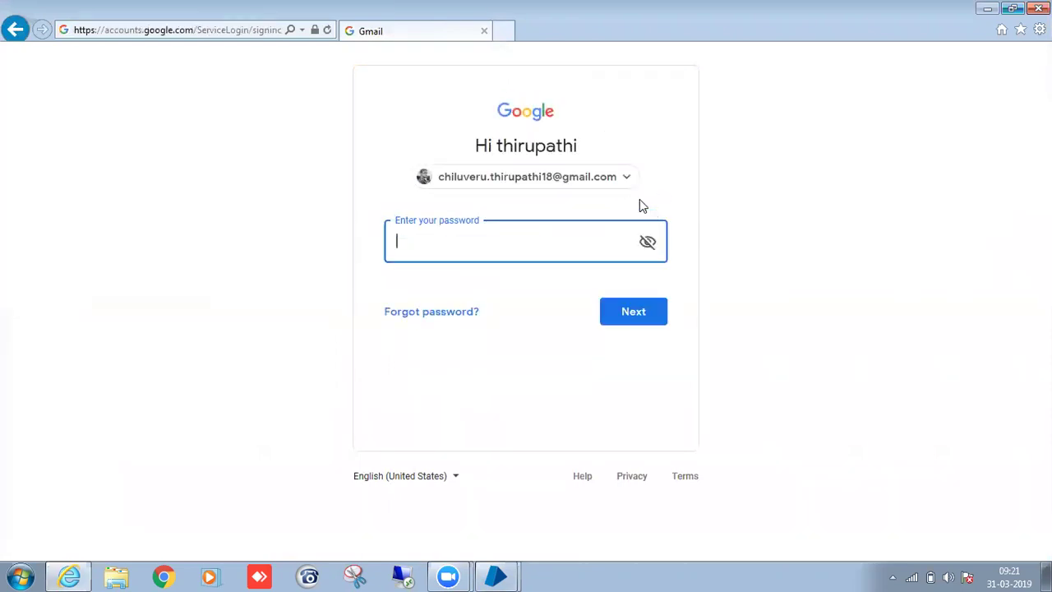
left_click(629, 179)
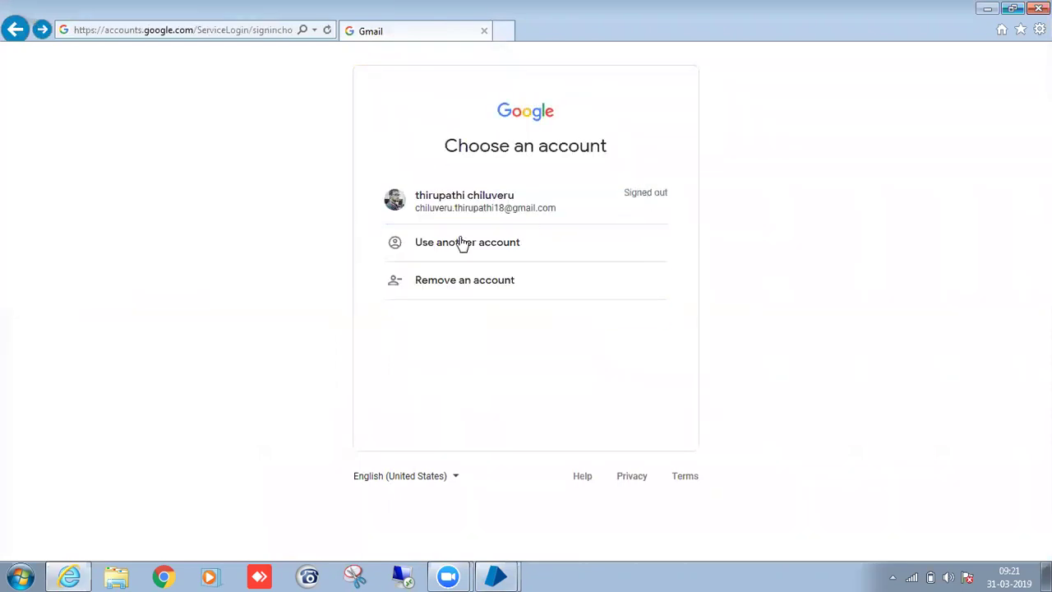
left_click(459, 291)
left_click(661, 227)
left_click(590, 356)
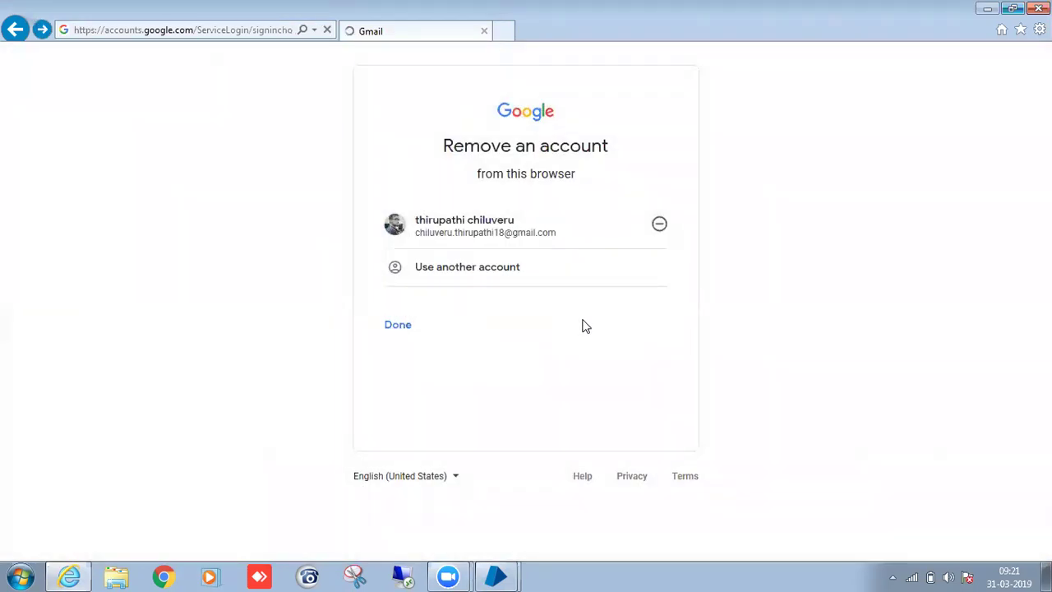
left_click(660, 227)
left_click(602, 365)
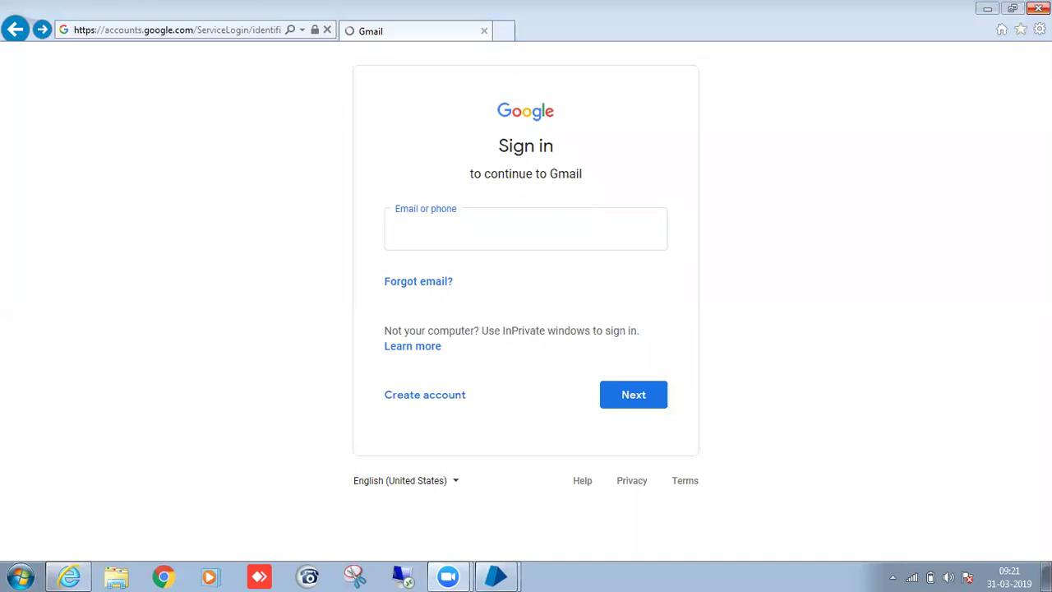
left_click(1039, 8)
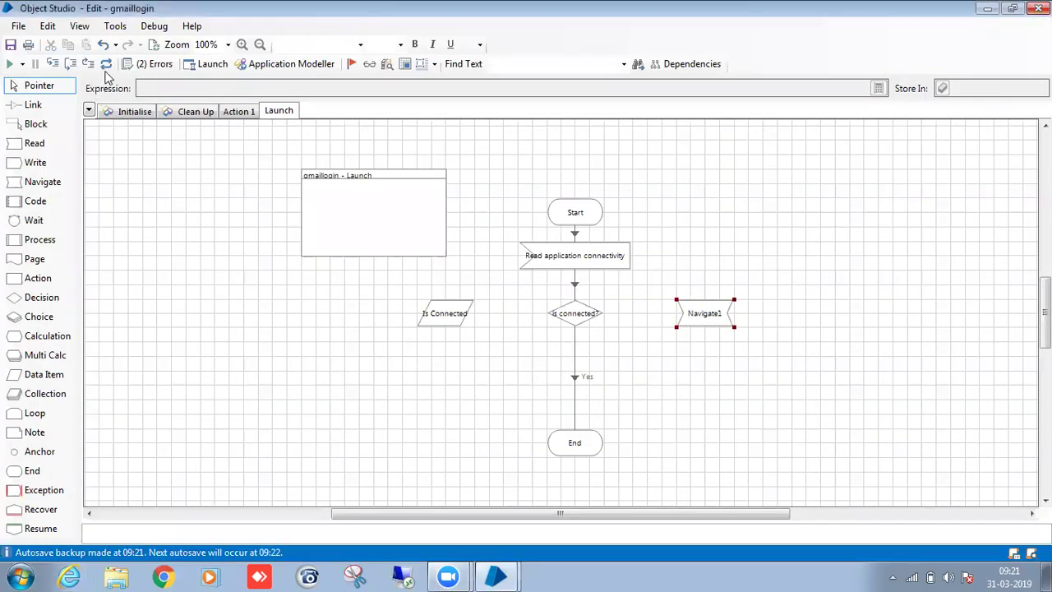
Relaunch the Gmail application and check the sign-in window before returning to Object Studio.
left_click(193, 65)
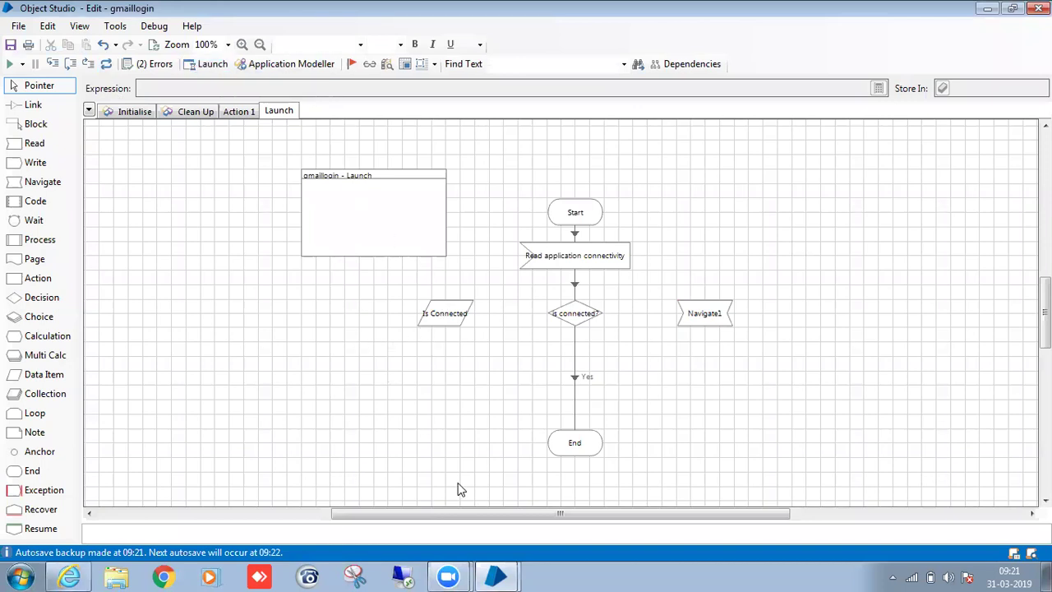
left_click(214, 67)
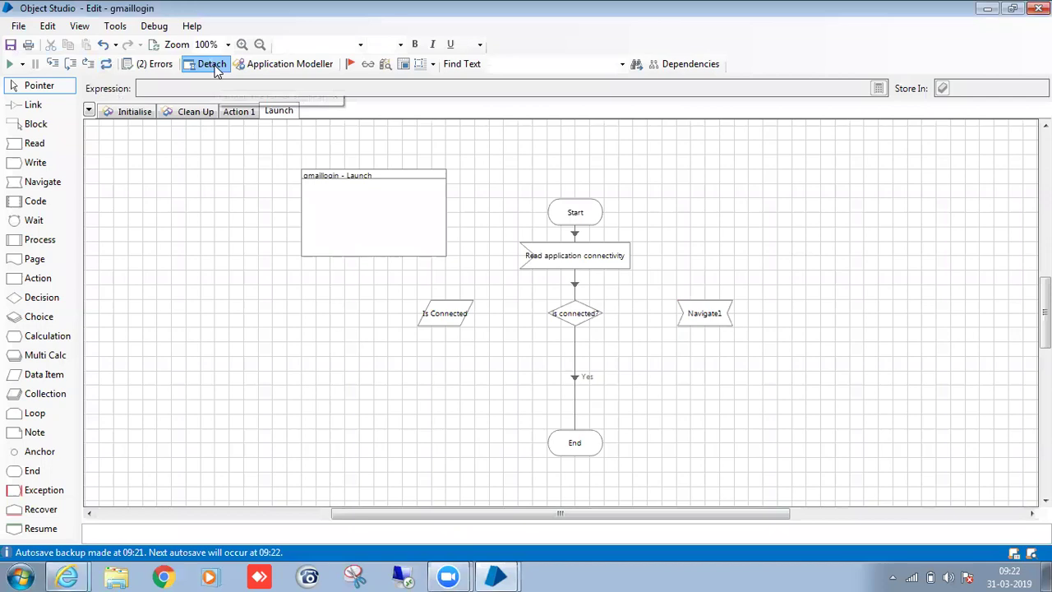
mouse_move(68, 576)
left_click(98, 540)
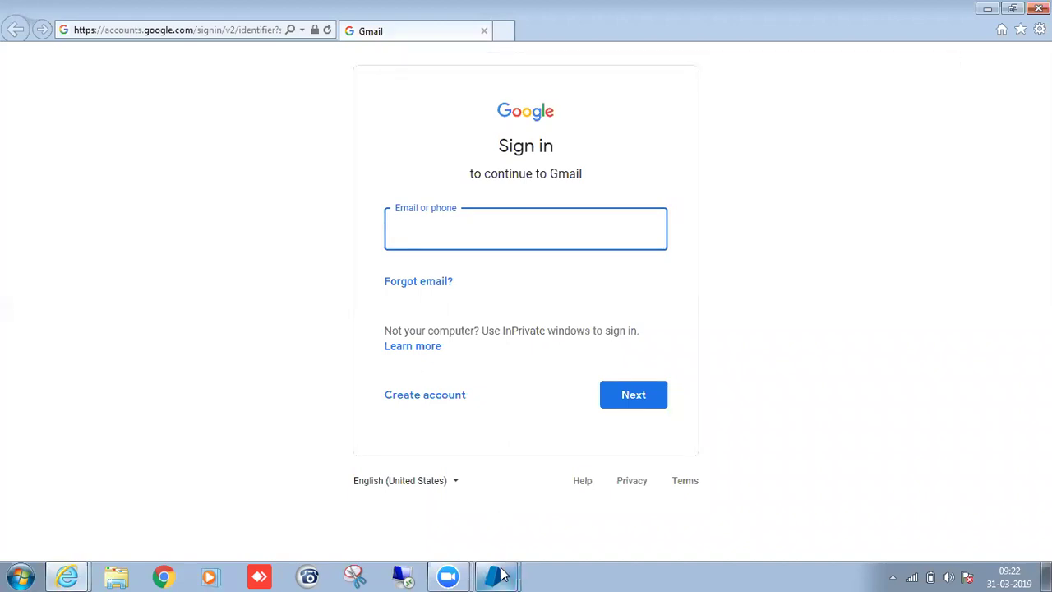
mouse_move(499, 576)
left_click(485, 547)
Set Navigate1's Window Title input to "*Gmail*".
double_click(698, 311)
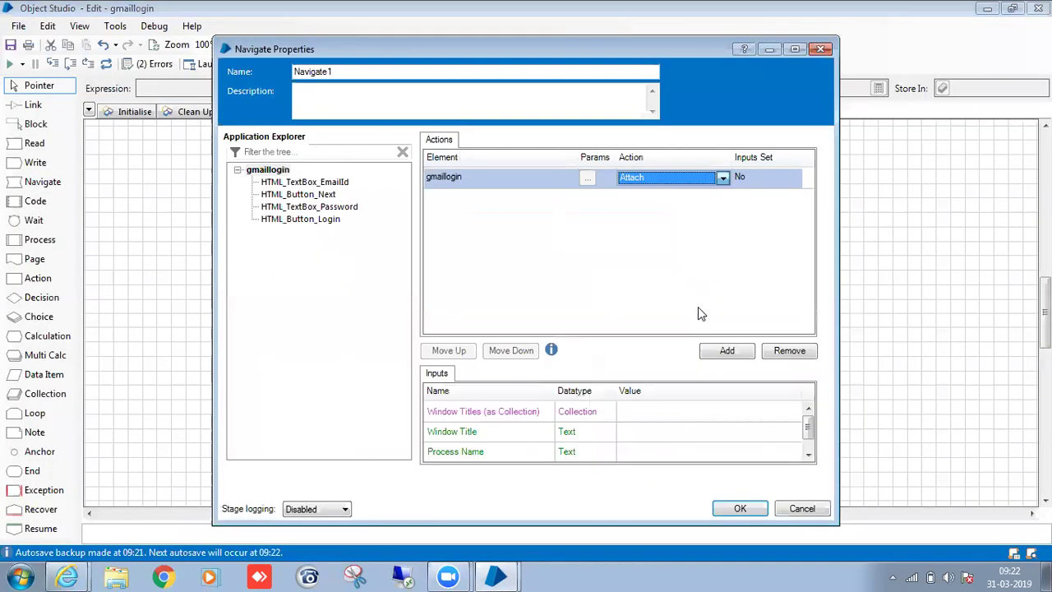
left_click(685, 432)
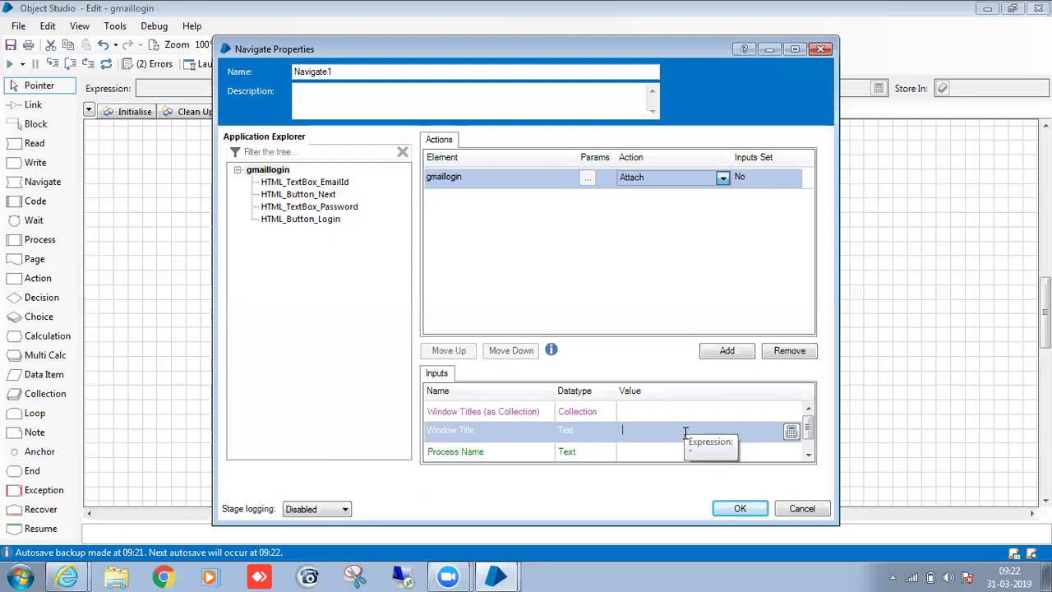
type("Gmail*")
mouse_move(67, 577)
left_click(88, 546)
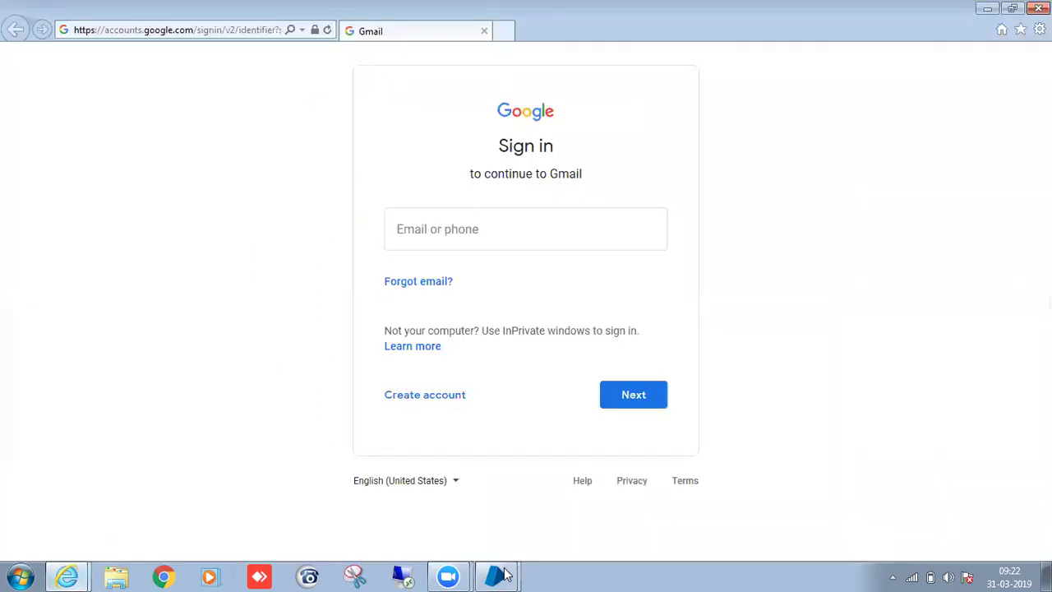
mouse_move(505, 576)
left_click(580, 543)
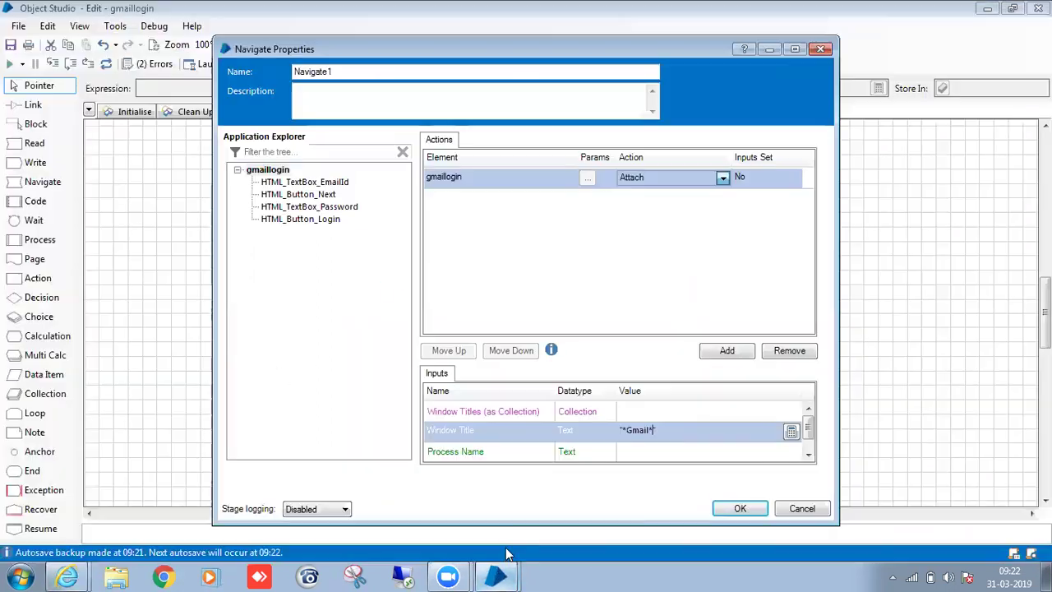
Set the Process Name input to "iexplore", confirming the process in Task Manager.
left_click(644, 453)
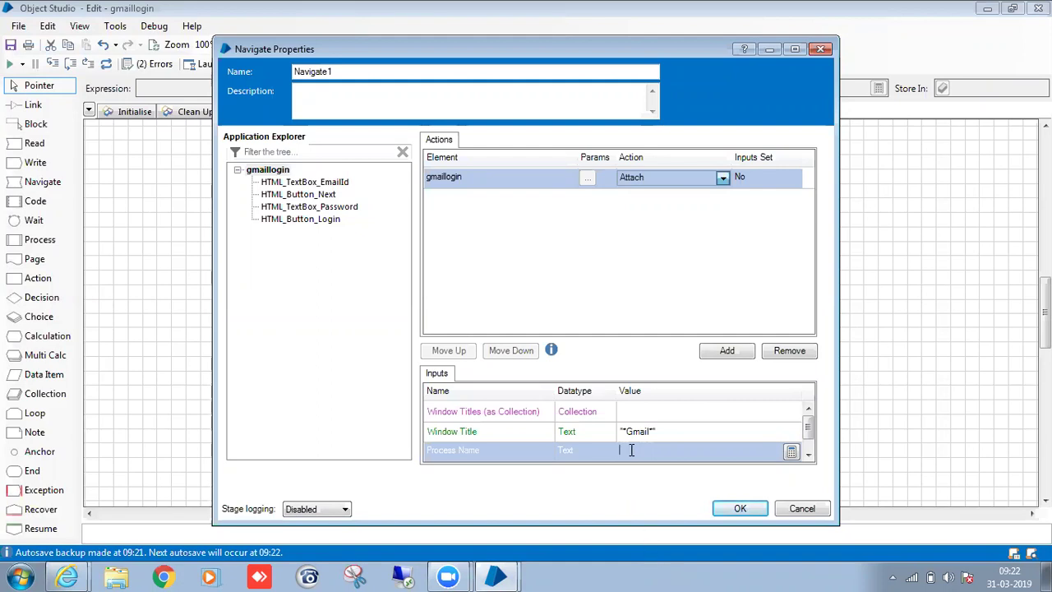
type("\"")
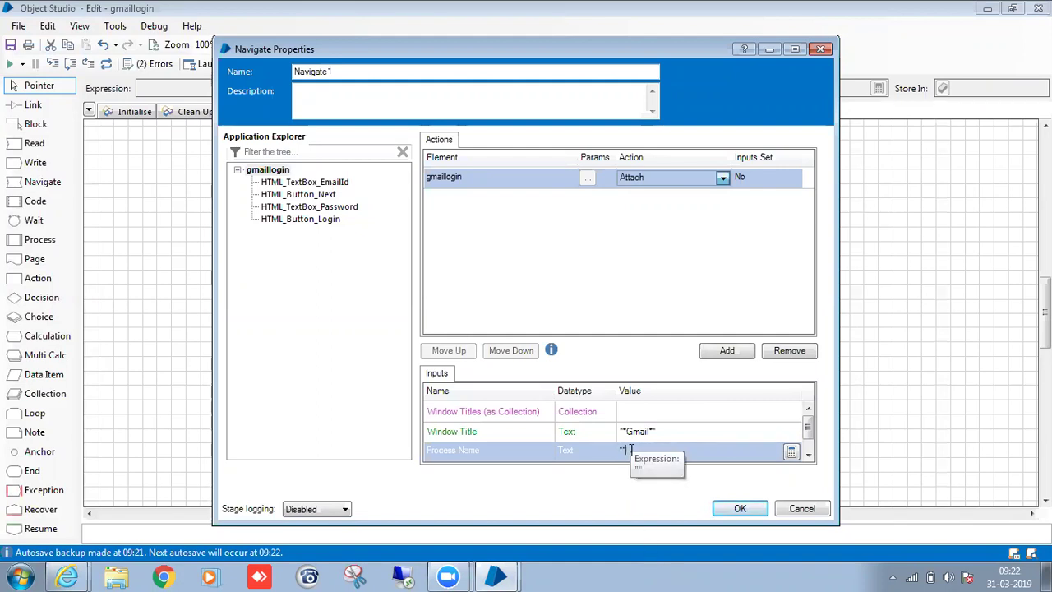
right_click(623, 576)
left_click(649, 537)
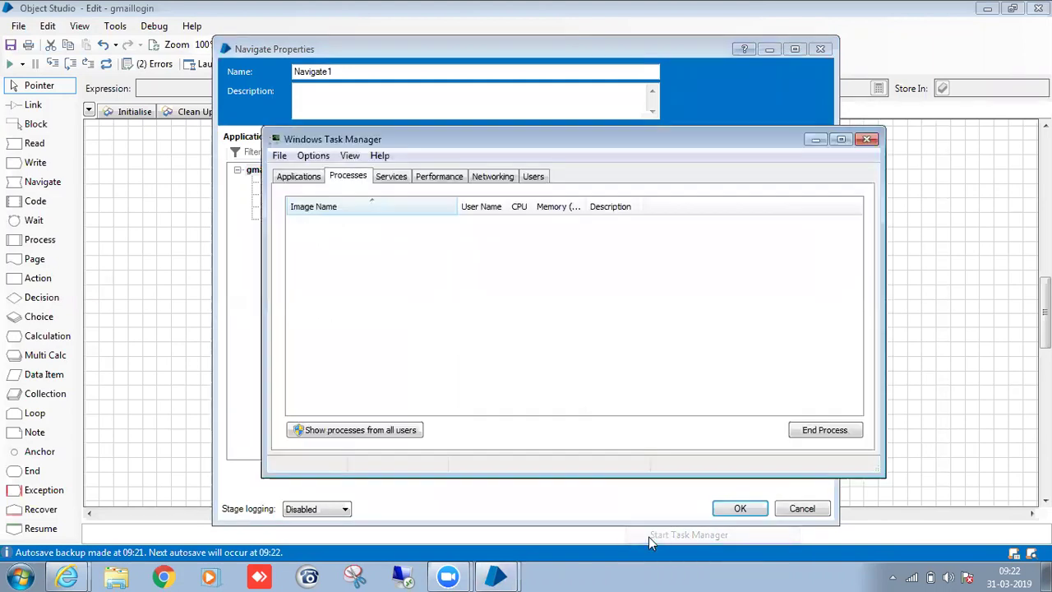
left_click(304, 177)
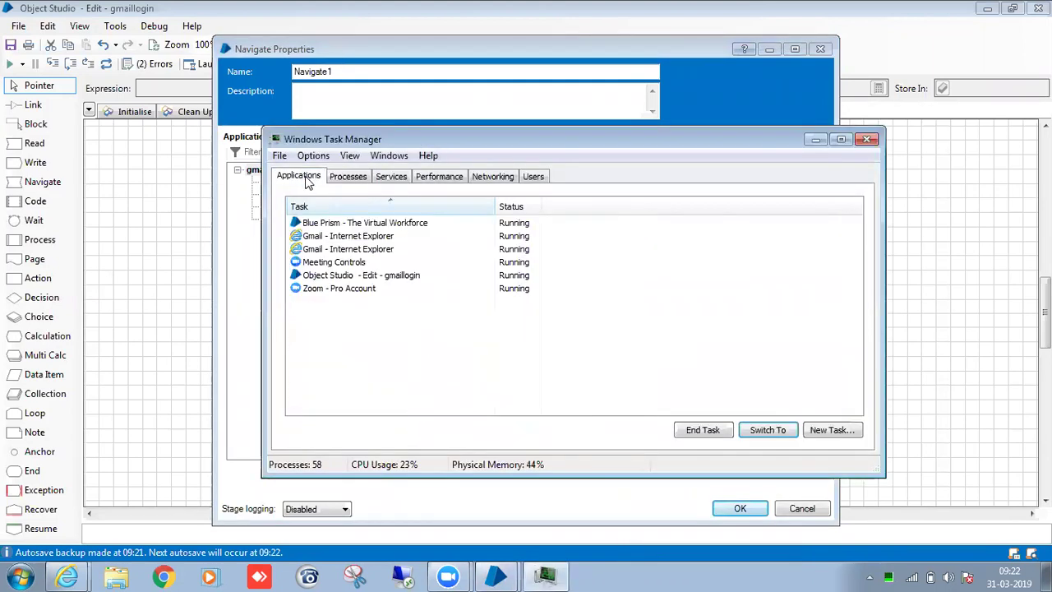
right_click(326, 249)
left_click(375, 425)
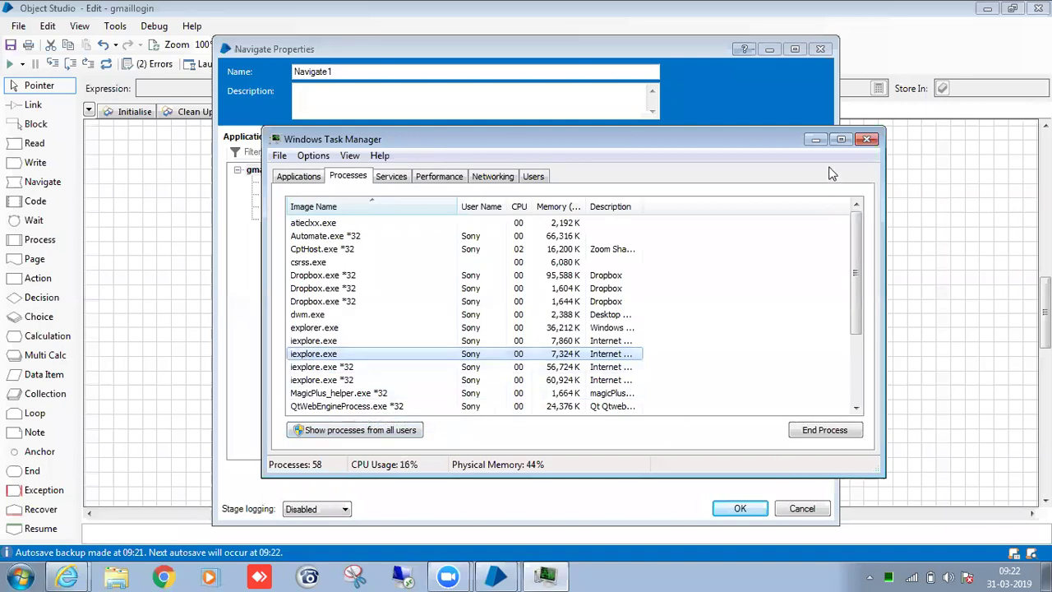
left_click(866, 139)
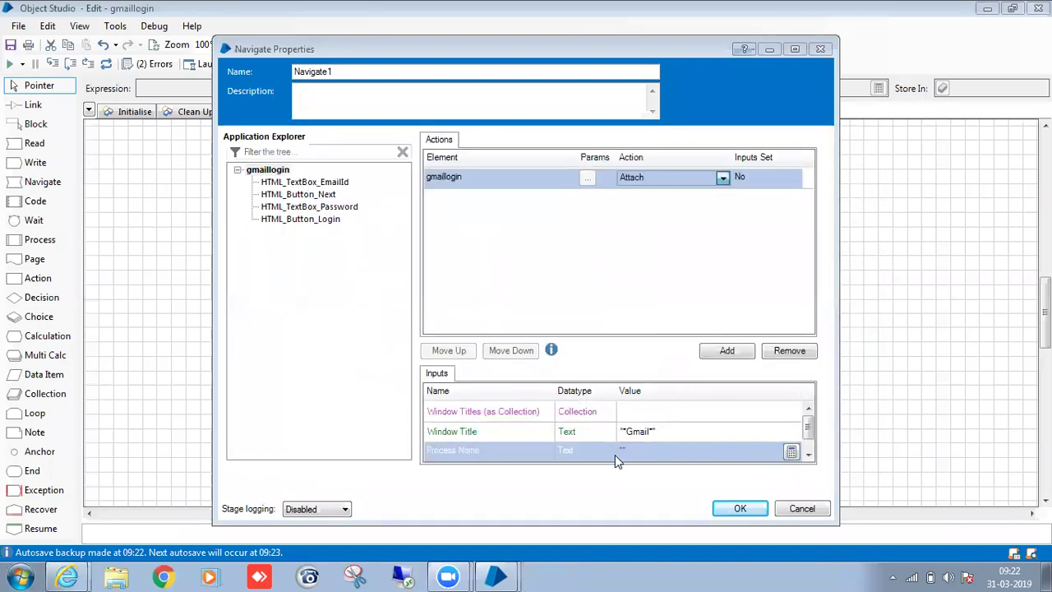
type("\"i")
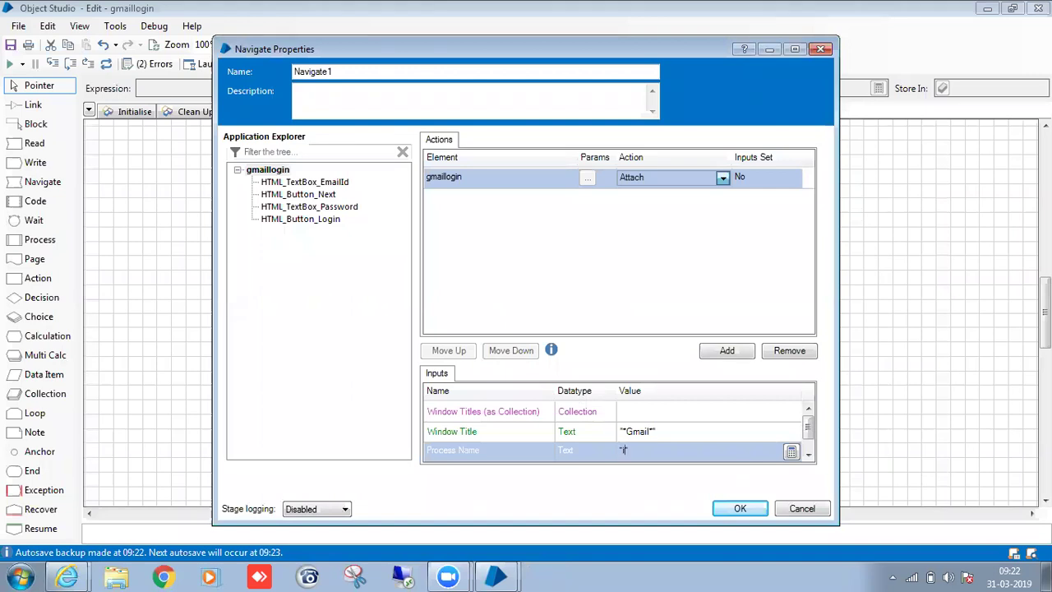
type("explore\"")
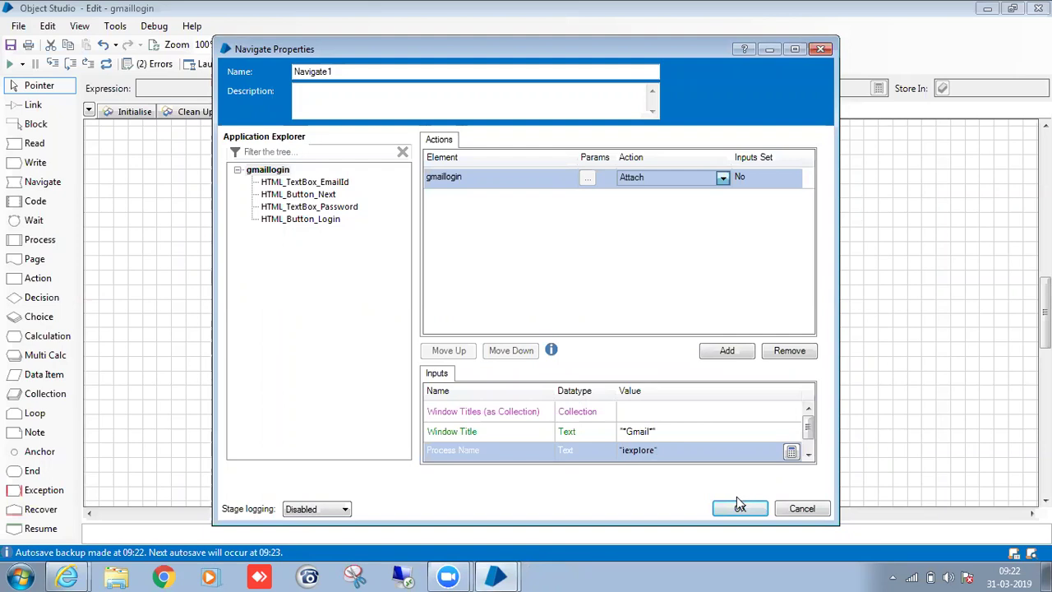
Rename the stage to Attach, choose the Attach action, and confirm.
left_click_drag(341, 70, 269, 62)
left_click(270, 61)
key("BackSpace")
key("BackSpace")
key("BackSpace")
key("BackSpace")
key("BackSpace")
key("BackSpace")
key("BackSpace")
key("BackSpace")
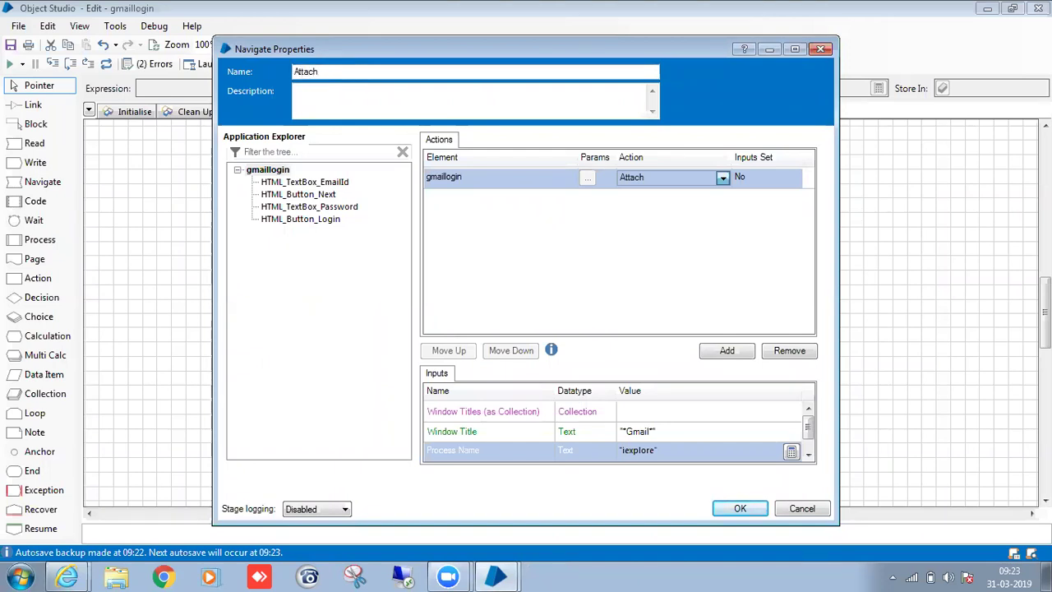
left_click(723, 178)
left_click(740, 508)
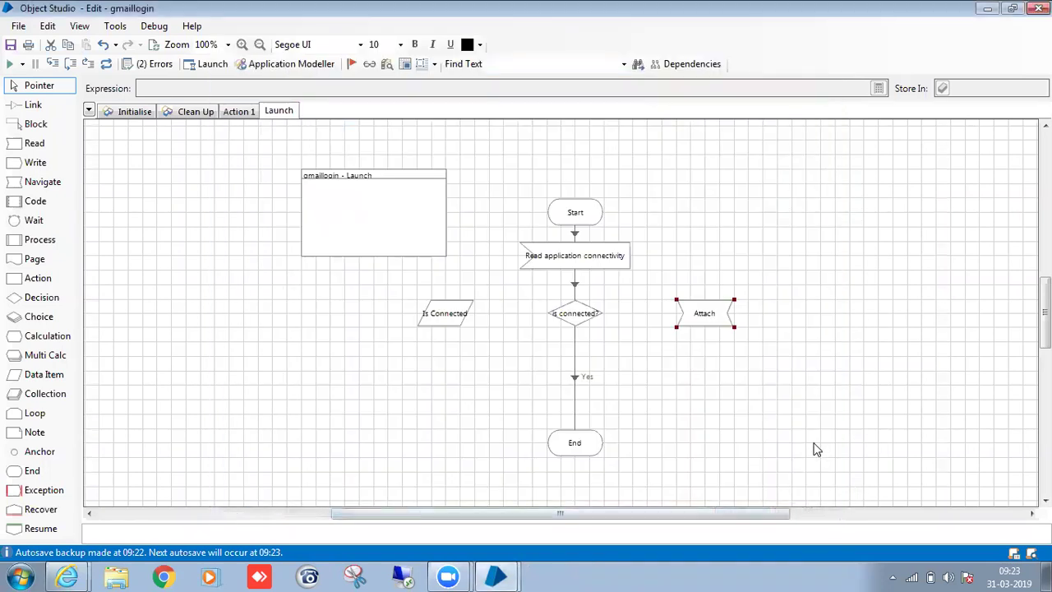
Link the Is connected? No branch to Attach, and route Attach through an anchor to End.
left_click(33, 104)
left_click_drag(601, 321, 714, 325)
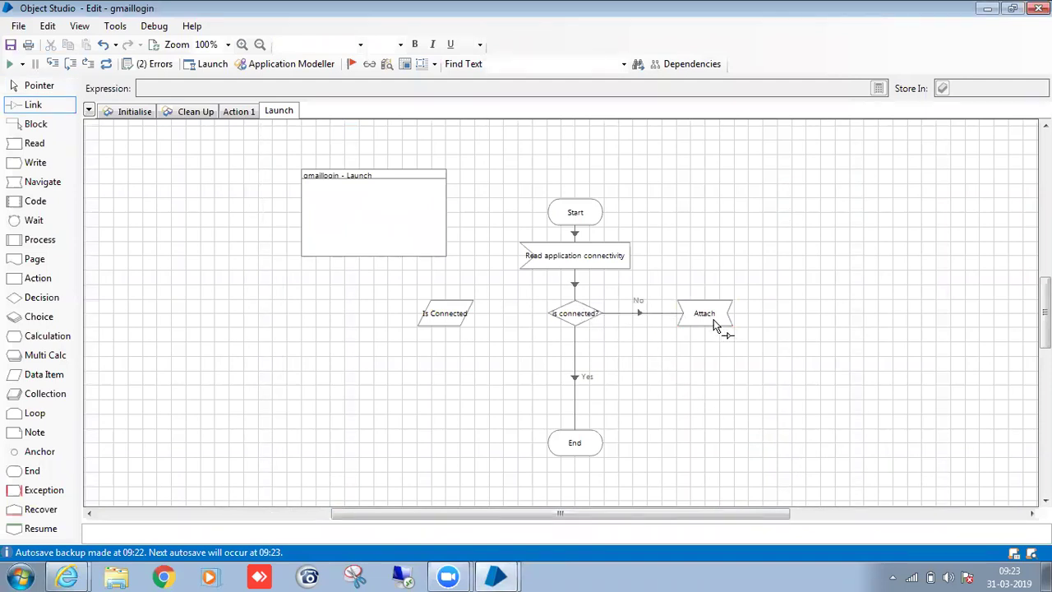
left_click_drag(74, 451, 592, 443)
left_click(593, 444)
left_click(720, 433)
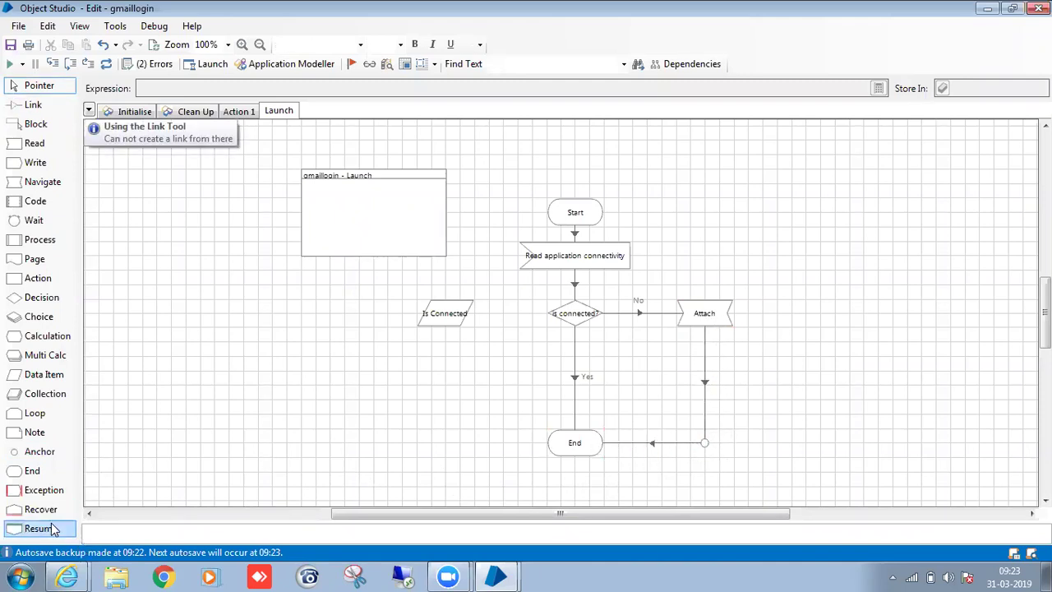
Add Recover1 and Resume1 stages, and move the Launch stage from Action 1 between them.
left_click_drag(45, 509, 840, 236)
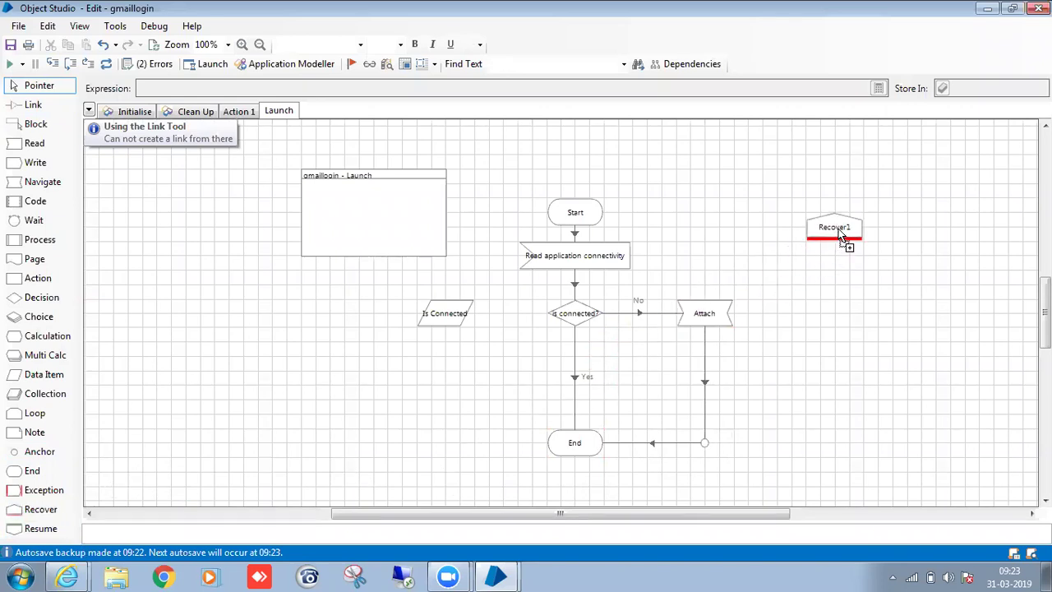
left_click_drag(32, 528, 832, 444)
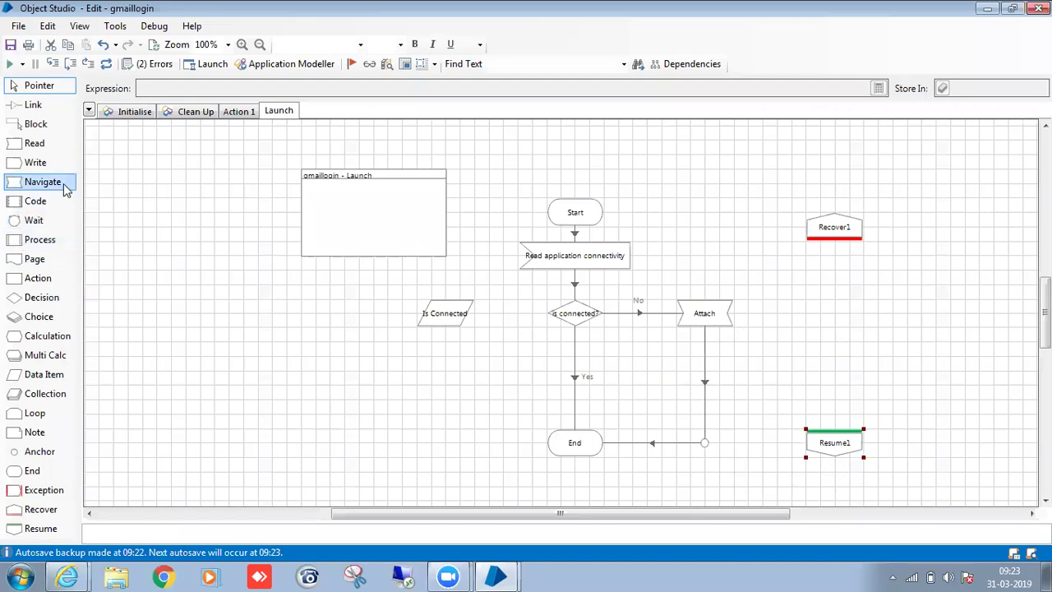
left_click(238, 115)
left_click(589, 184)
key("Delete")
left_click(290, 113)
left_click(824, 296)
key("ctrl+v")
left_click_drag(856, 315, 832, 445)
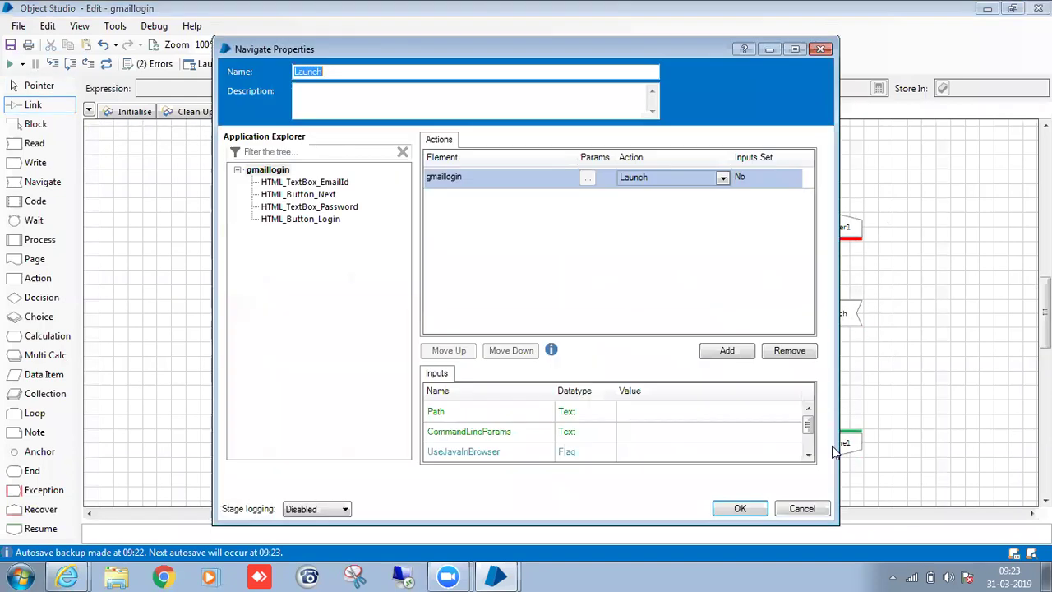
Link Launch to Resume1 and Resume1 to the anchor, then reposition the Is Connected item.
left_click(754, 505)
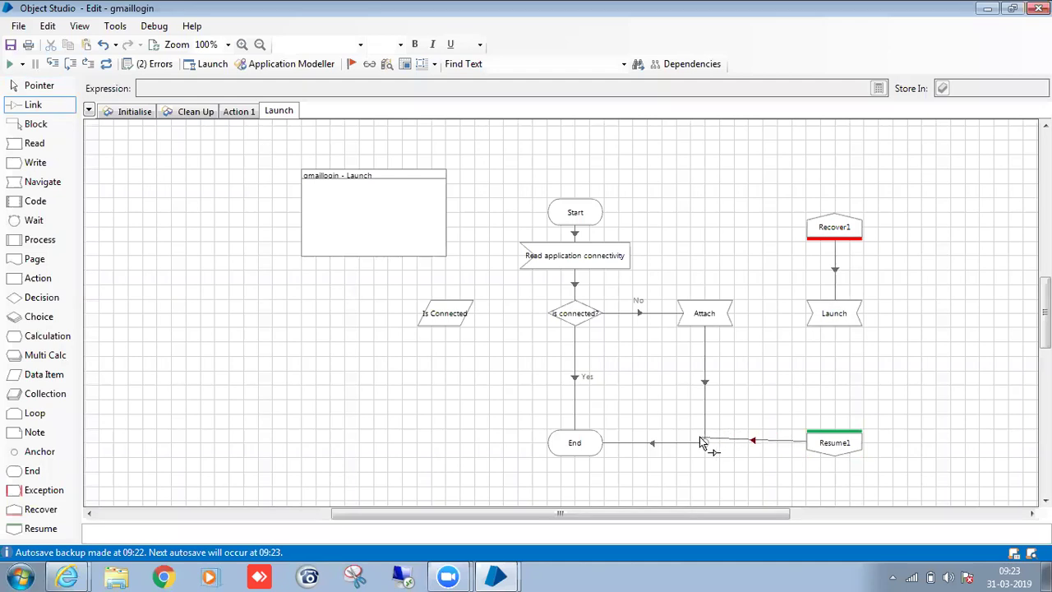
left_click_drag(834, 321, 845, 442)
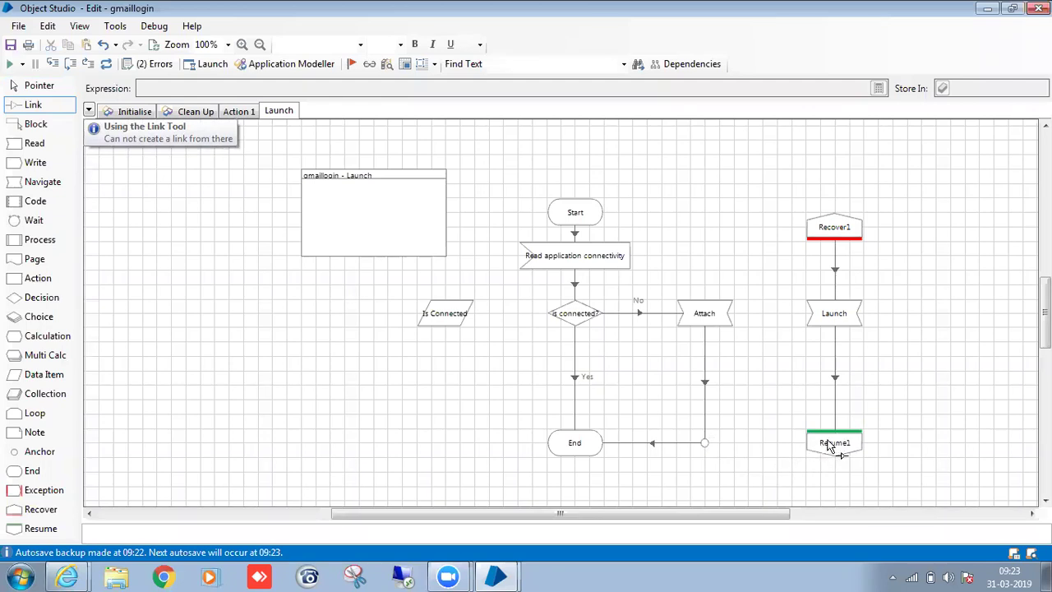
left_click_drag(830, 446, 706, 453)
key("Escape")
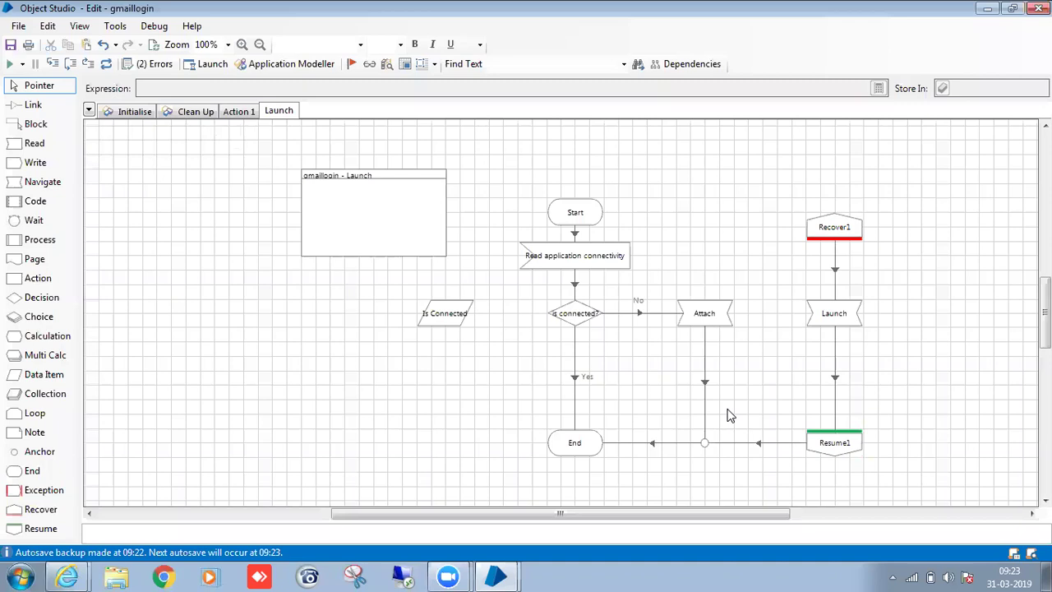
left_click_drag(463, 311, 376, 296)
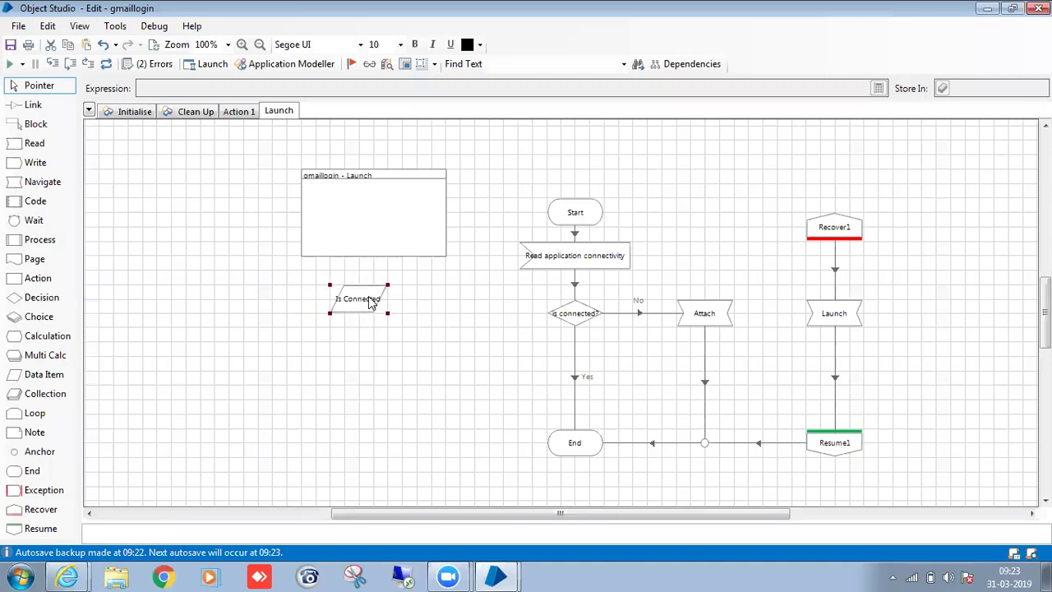
left_click(517, 371)
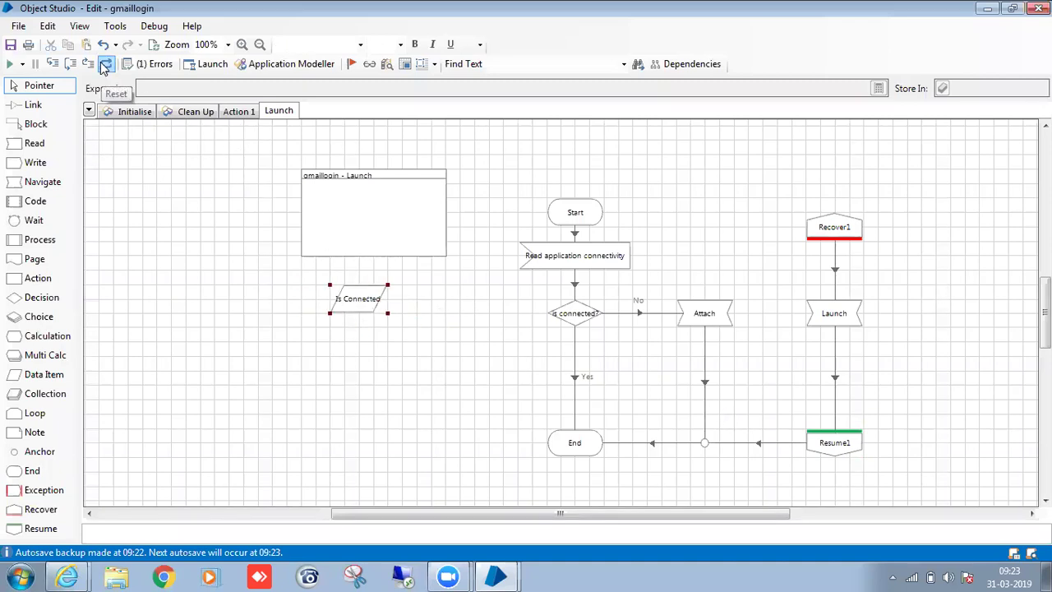
Start renaming the Action 1 page to 'LoginToGmail'.
left_click(239, 111)
right_click(241, 110)
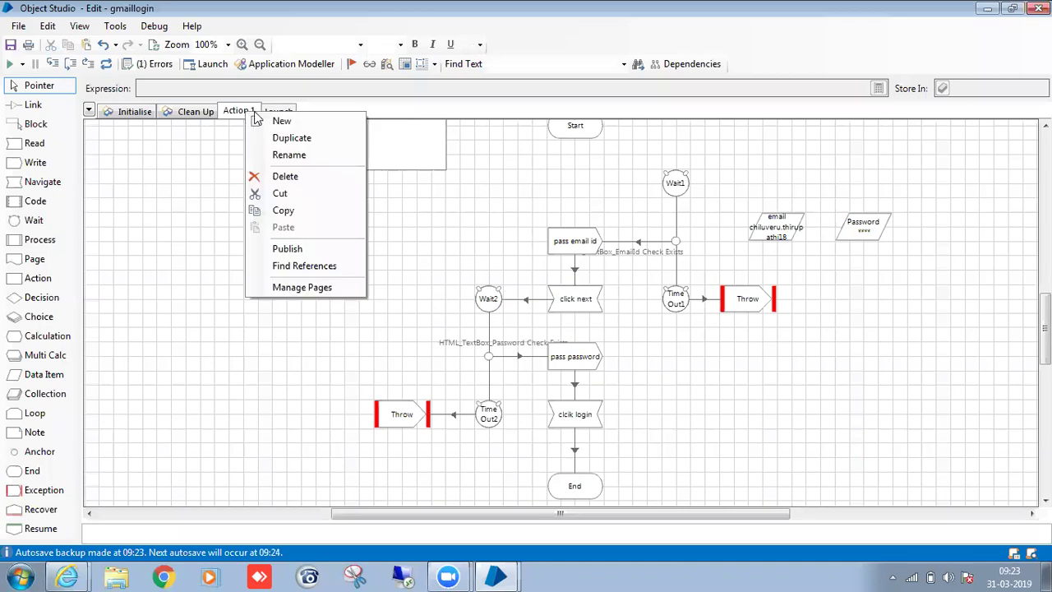
left_click(275, 153)
type("LoginToGmail")
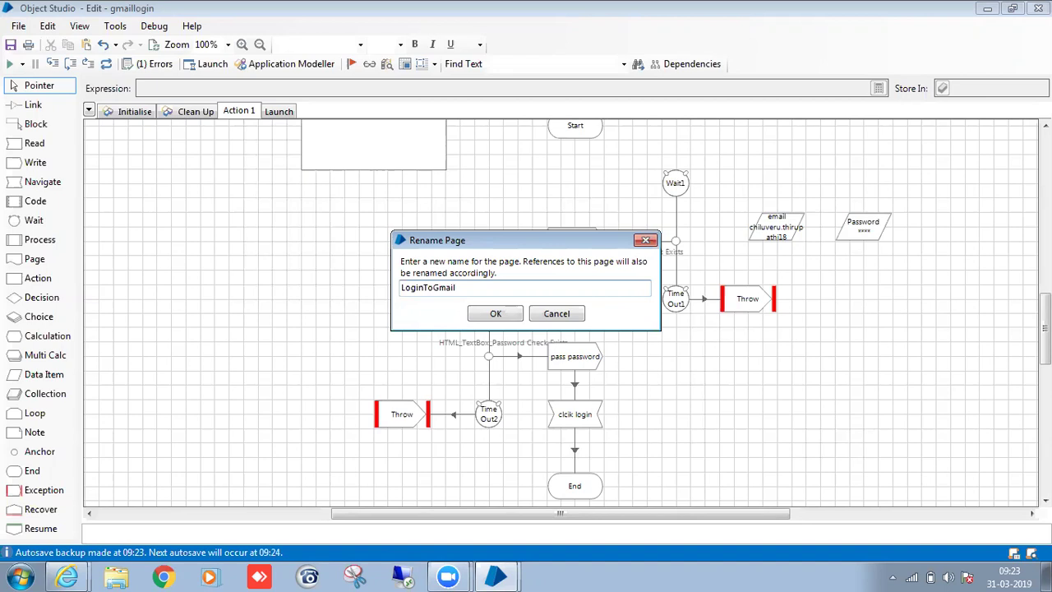
Confirm the LoginToGmail page name and align the Start stage level with Wait1.
left_click(497, 314)
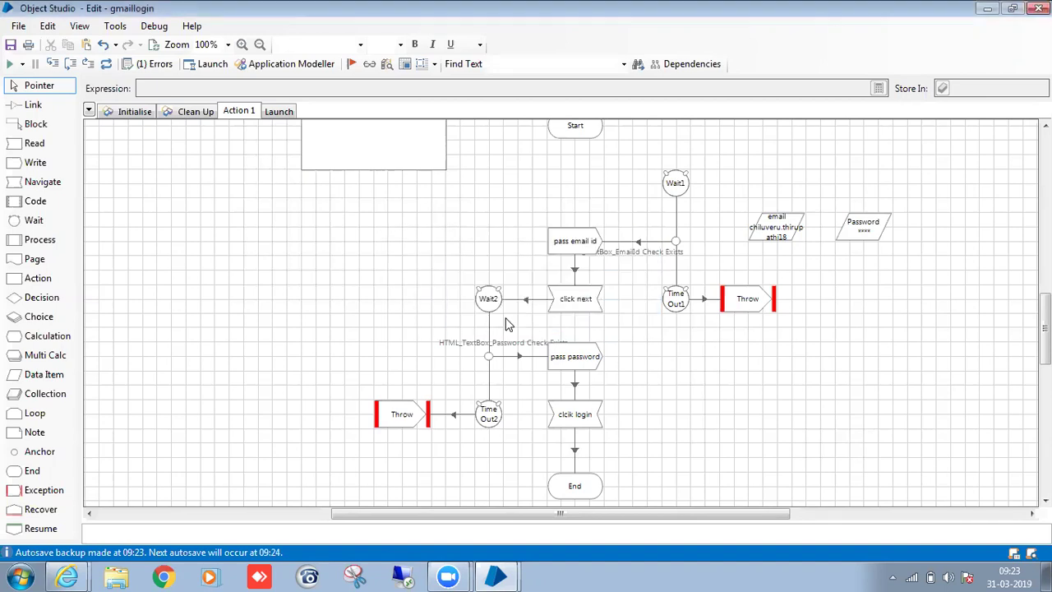
left_click_drag(578, 134, 577, 179)
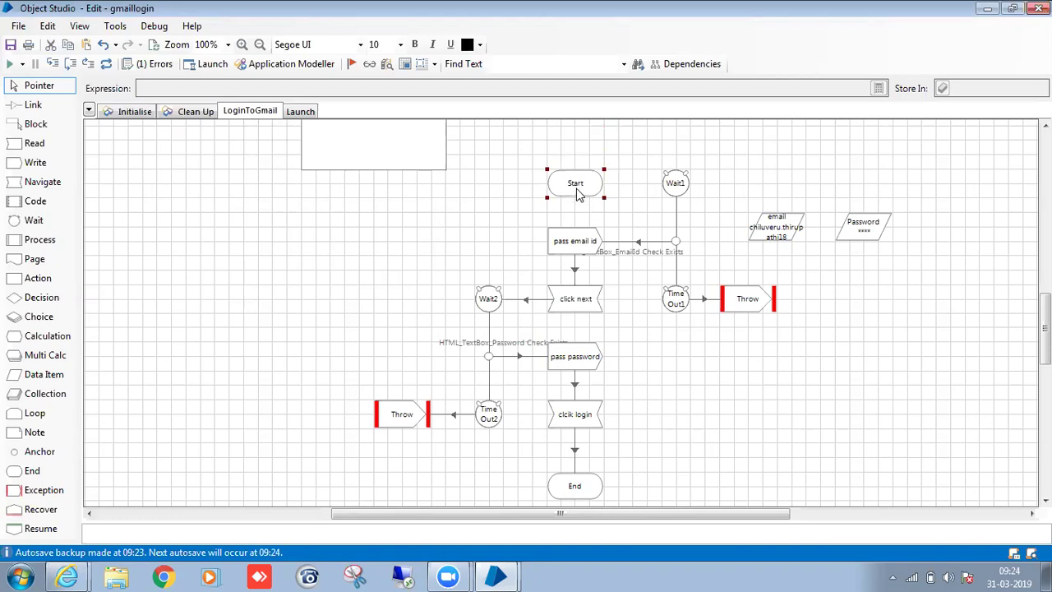
double_click(675, 183)
left_click(735, 510)
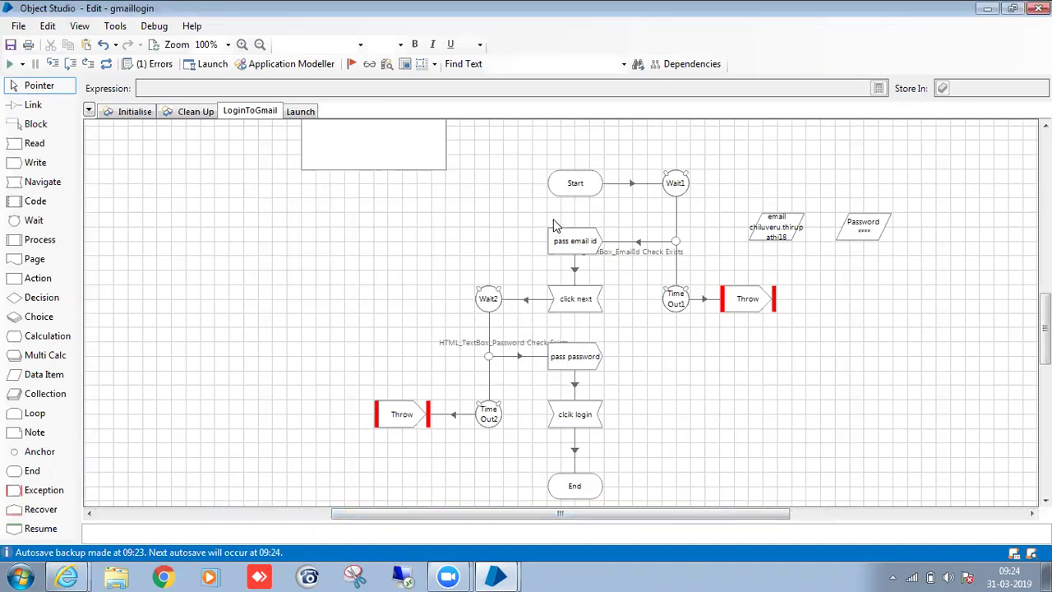
Review the Launch page, then select the pass email id and pass password stages on LoginToGmail.
left_click(298, 113)
left_click(257, 112)
left_click(574, 254)
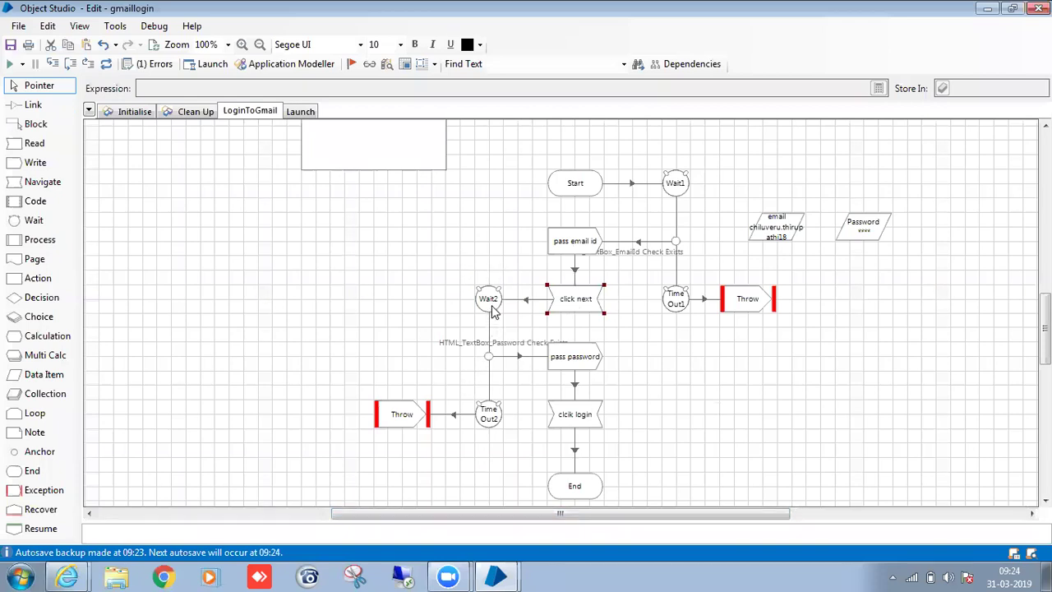
left_click(576, 366)
Clear the initial values of the email and Password data items.
double_click(770, 231)
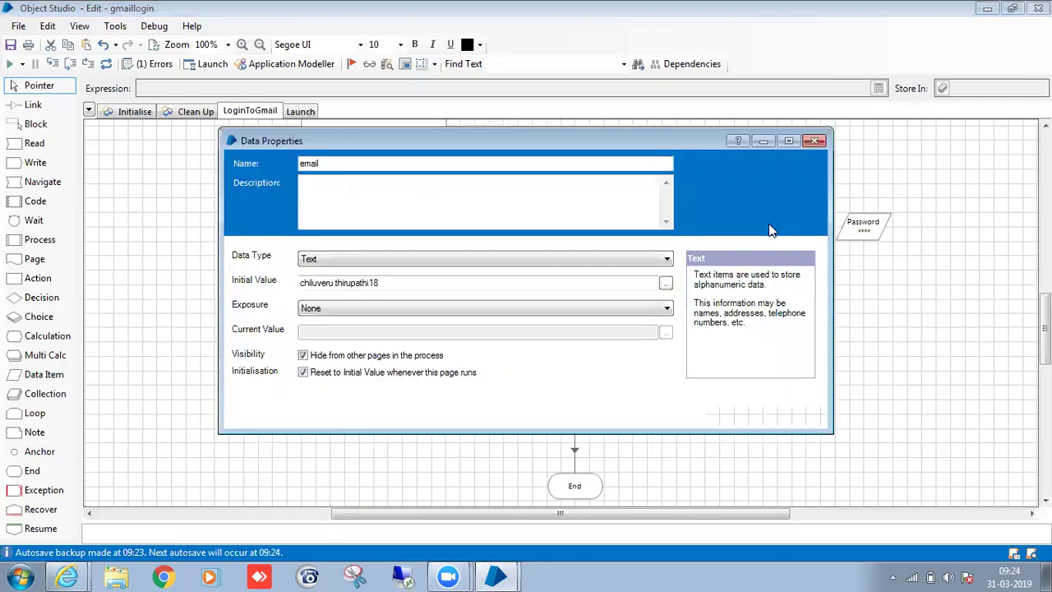
left_click_drag(446, 284, 228, 290)
key("BackSpace")
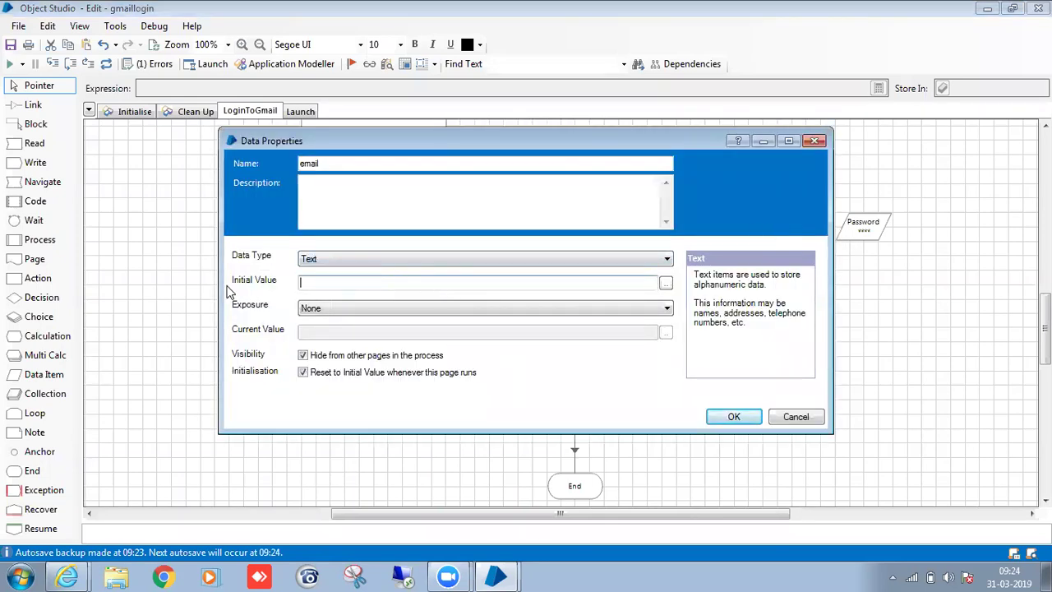
left_click(735, 417)
double_click(859, 234)
double_click(489, 285)
key("BackSpace")
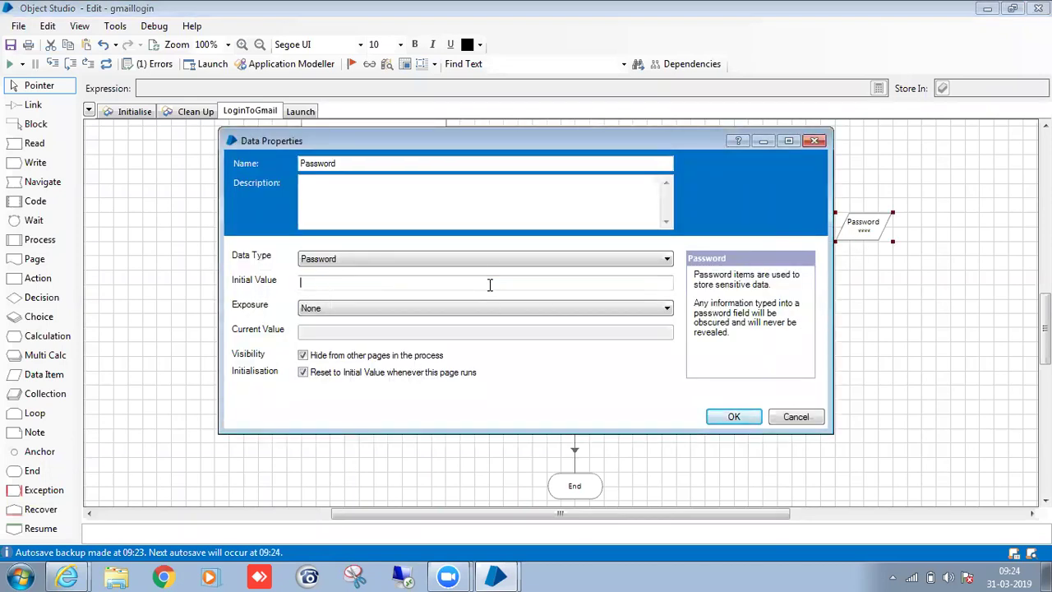
left_click(734, 417)
Add two Start stage inputs, typed Text and Password.
double_click(573, 186)
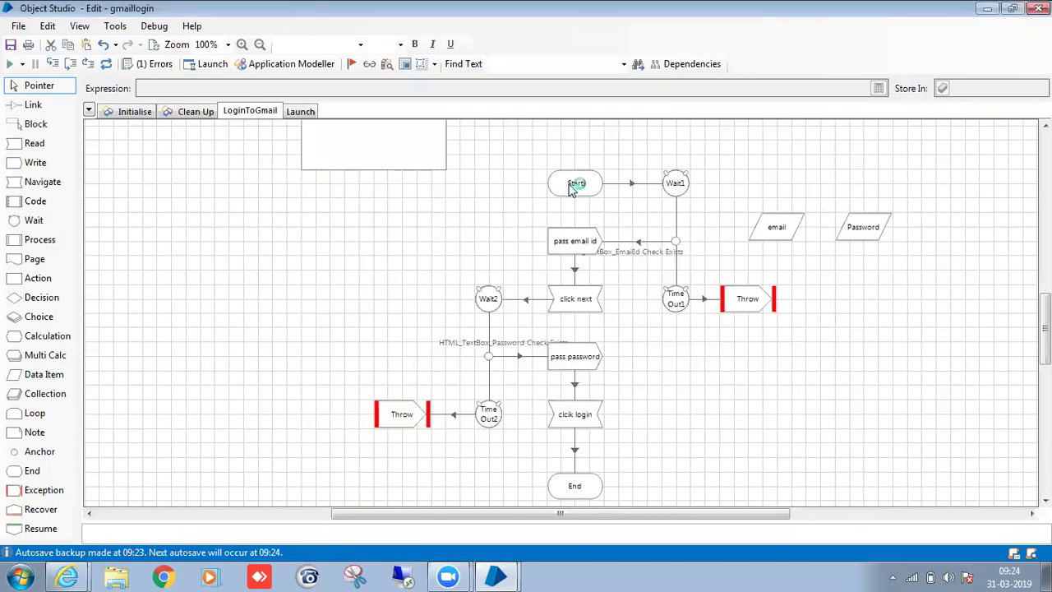
left_click(582, 480)
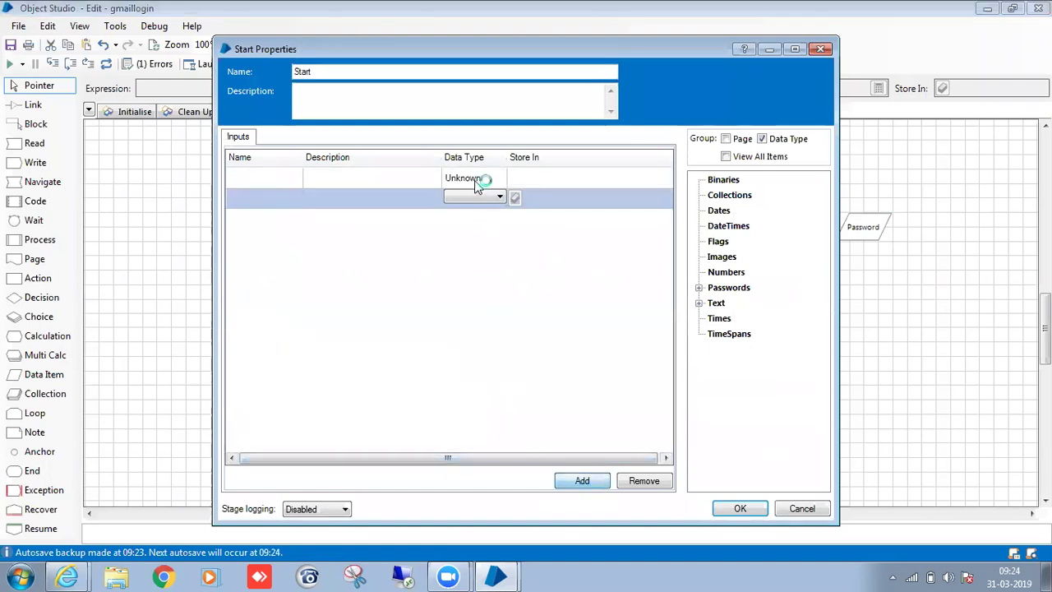
left_click(474, 177)
left_click(483, 260)
left_click(489, 199)
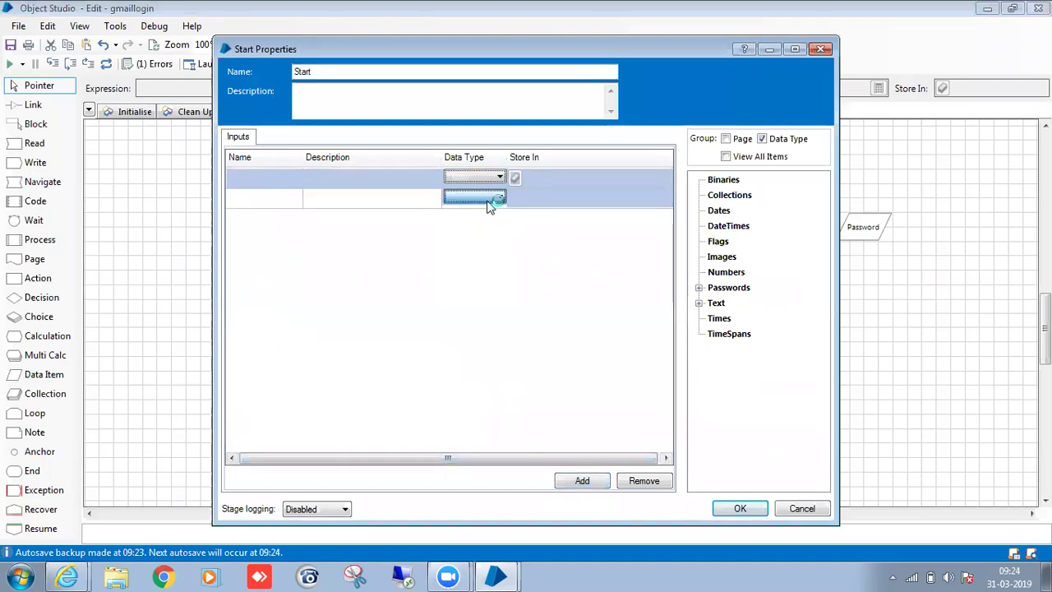
left_click(488, 199)
left_click(484, 269)
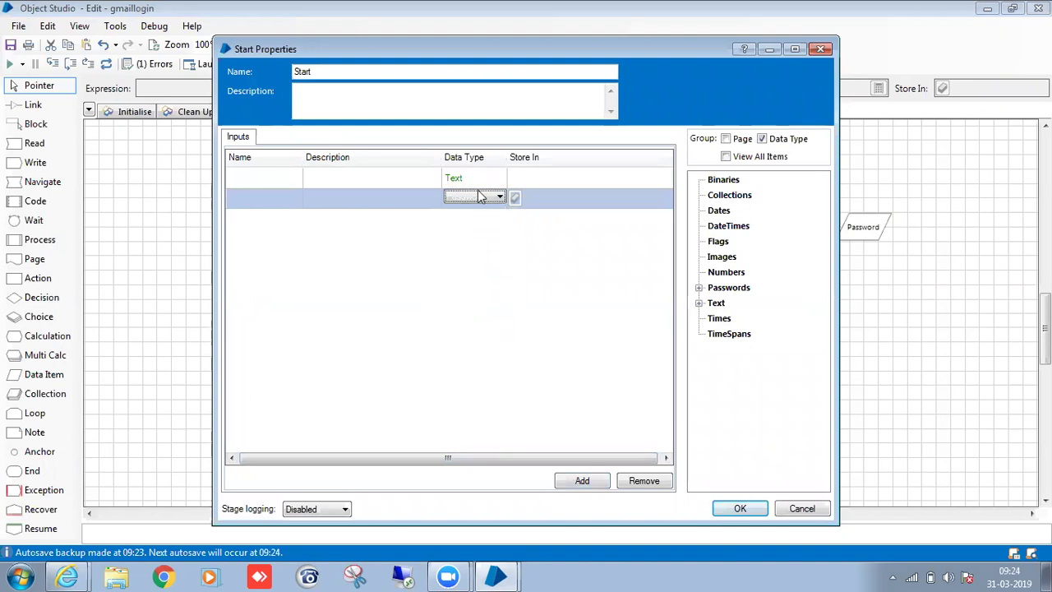
Store the inputs in email and Password, name the second input Password, and confirm.
left_click(698, 288)
left_click_drag(732, 303, 582, 209)
left_click(574, 179)
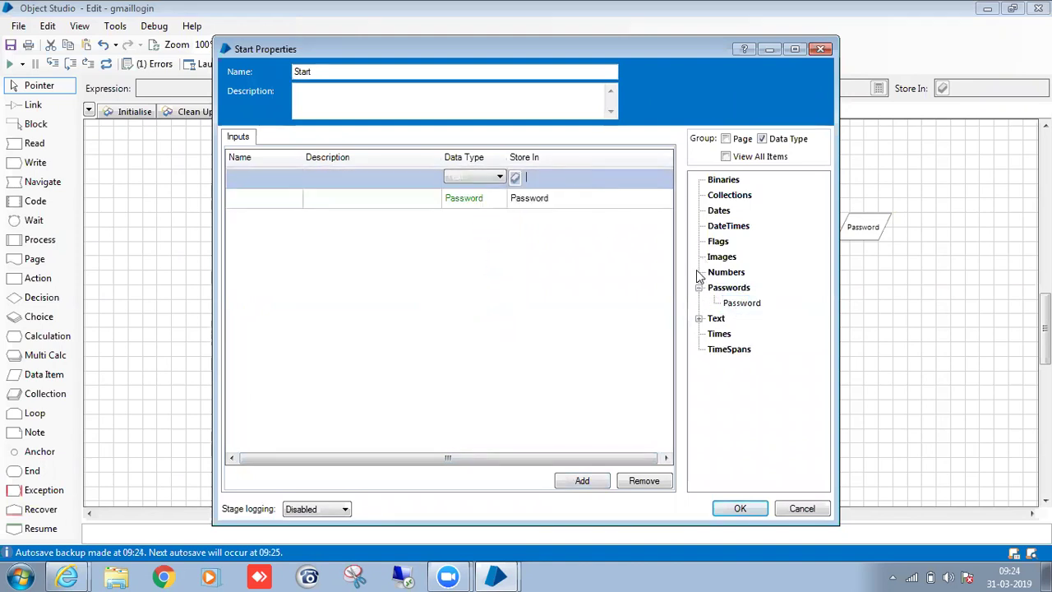
left_click(698, 318)
left_click_drag(735, 334, 581, 178)
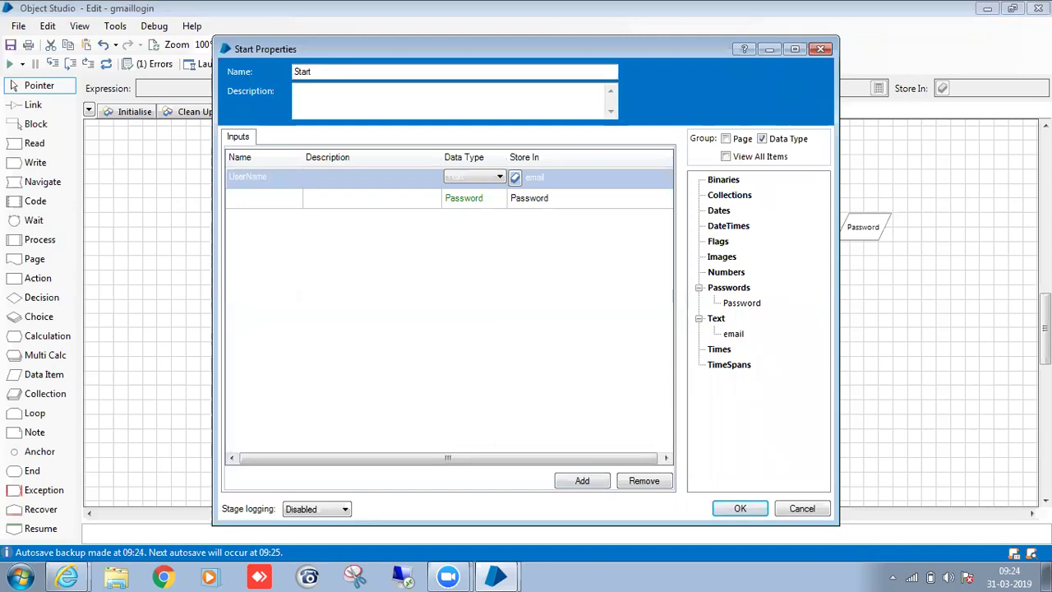
left_click(264, 205)
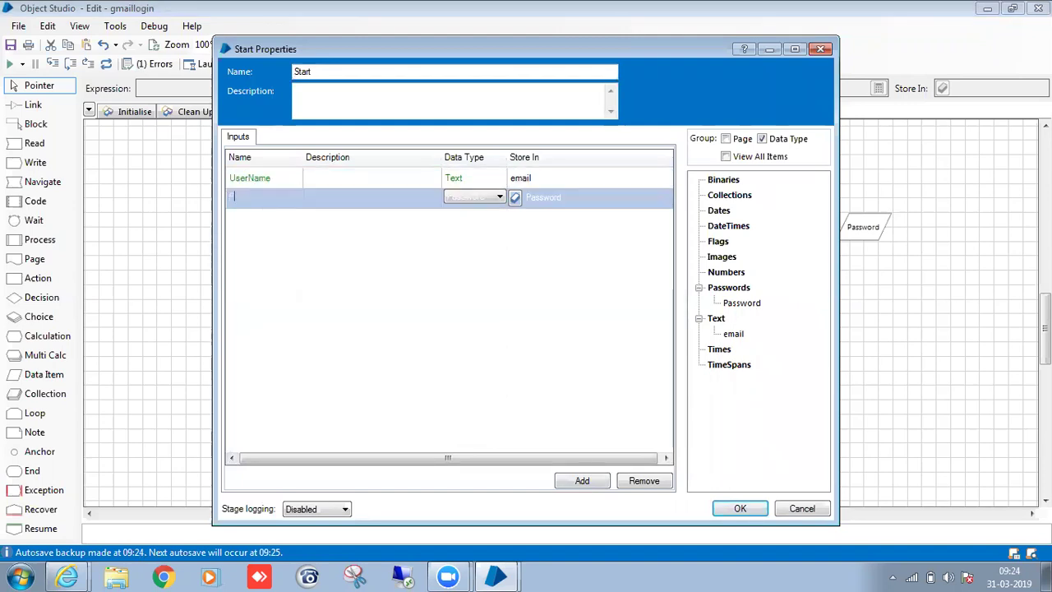
type("sword")
left_click(734, 515)
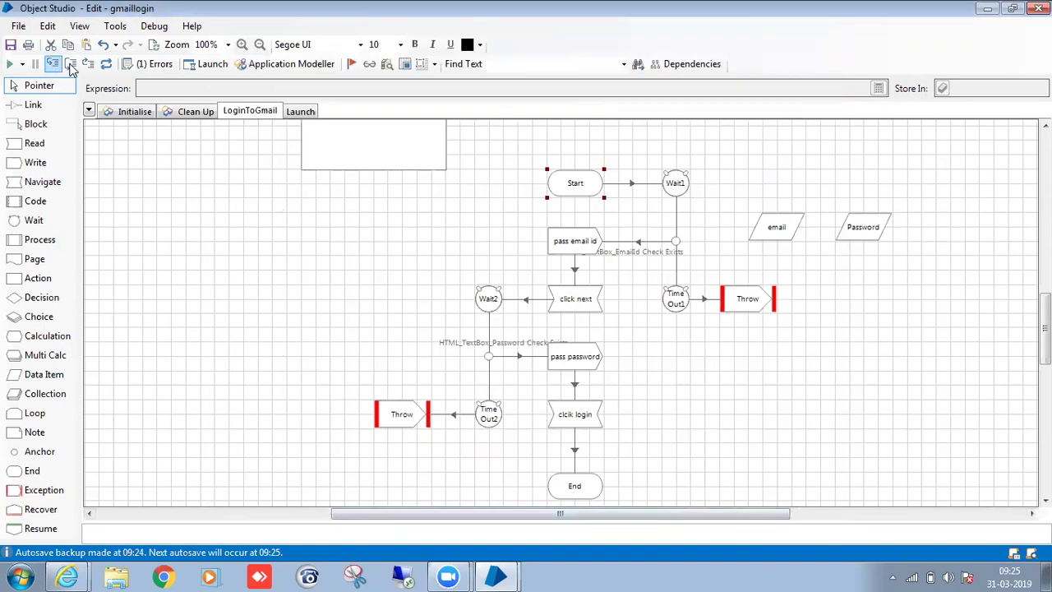
Review the Launch page and the LoginToGmail Start stage properties.
left_click(297, 111)
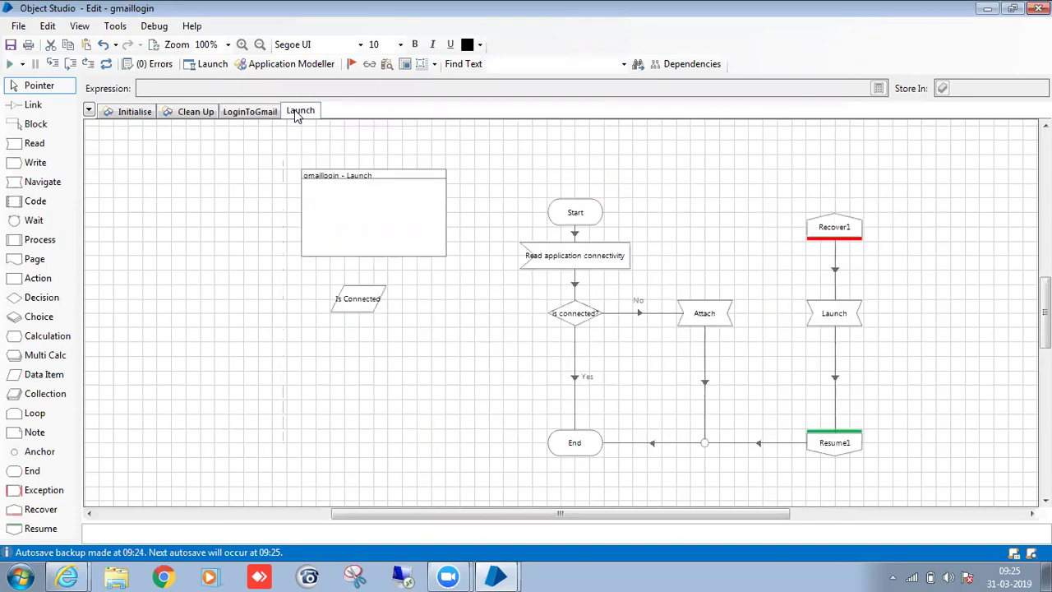
left_click(246, 112)
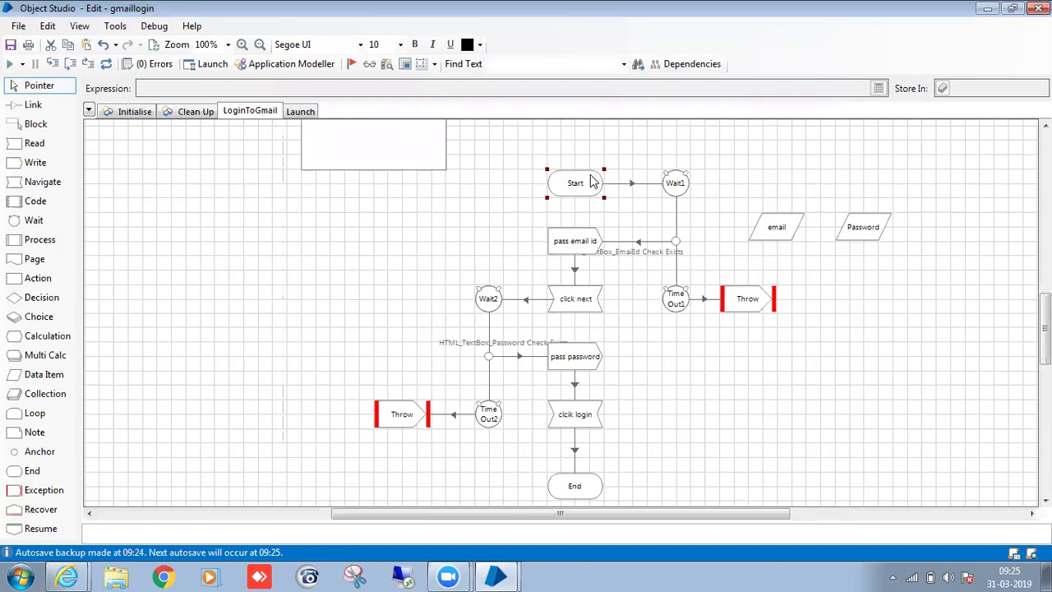
double_click(592, 181)
left_click(737, 506)
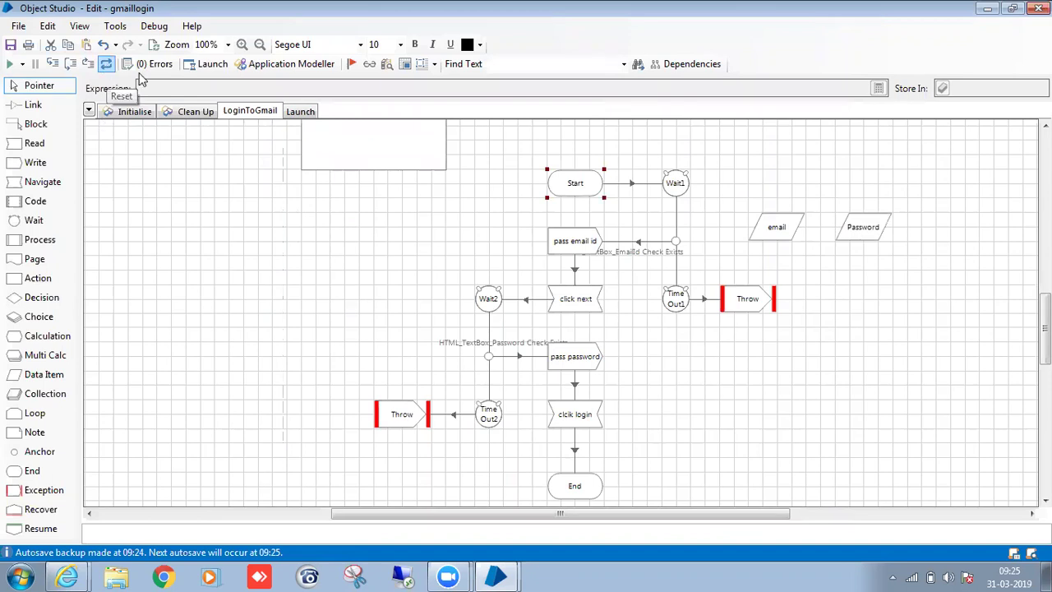
Publish the Launch and LoginToGmail pages, then start saving the object with Ctrl+S.
left_click(303, 114)
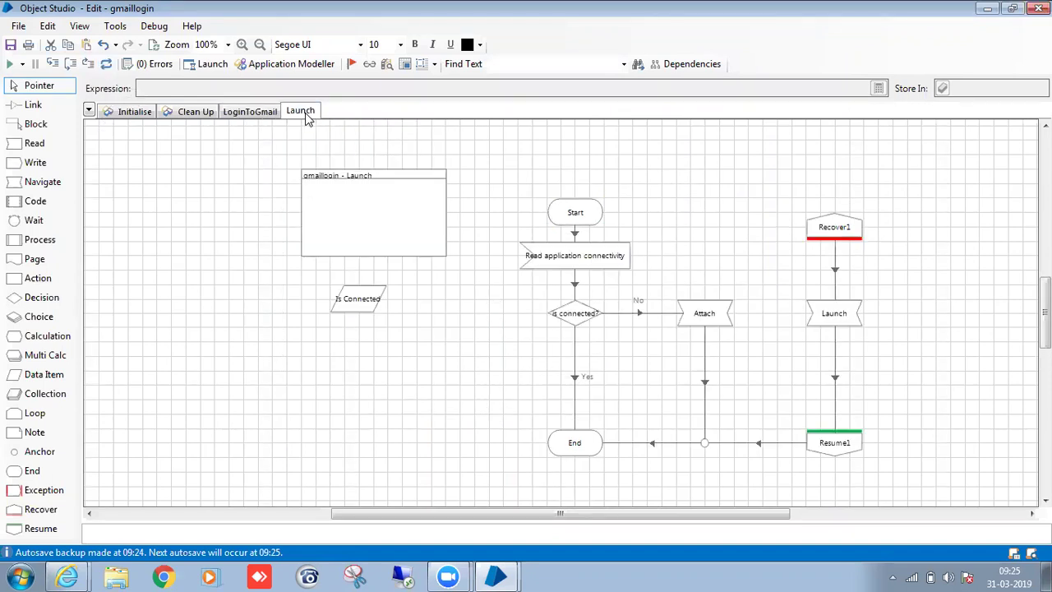
right_click(306, 115)
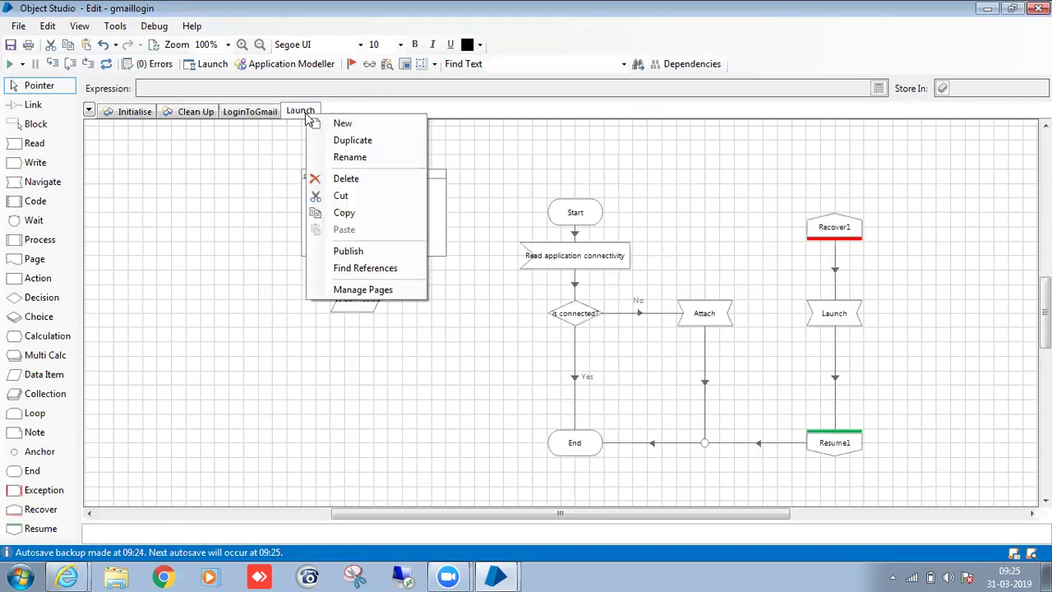
left_click(338, 252)
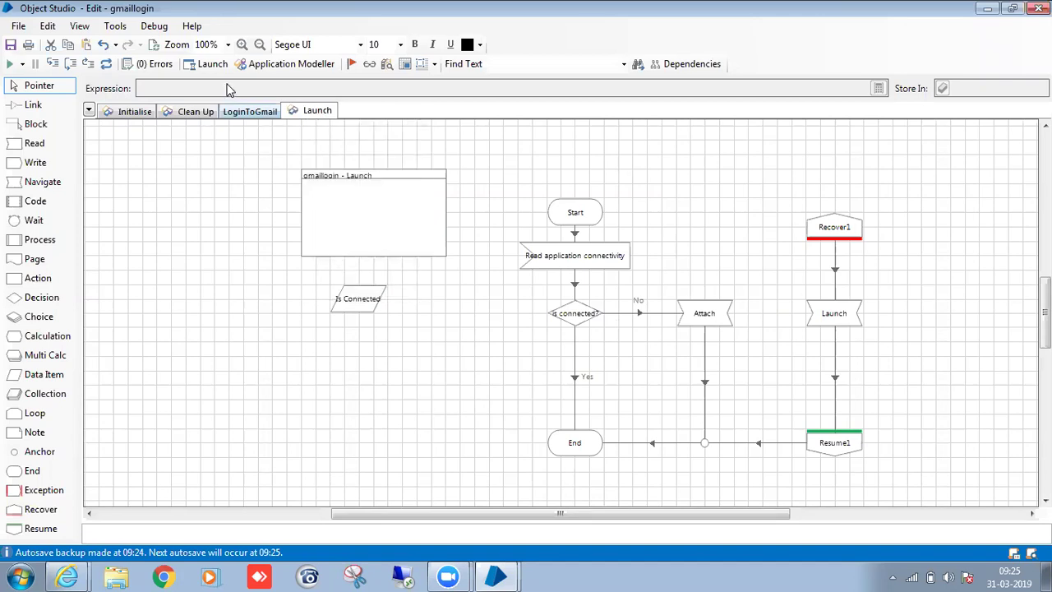
left_click(240, 112)
right_click(242, 114)
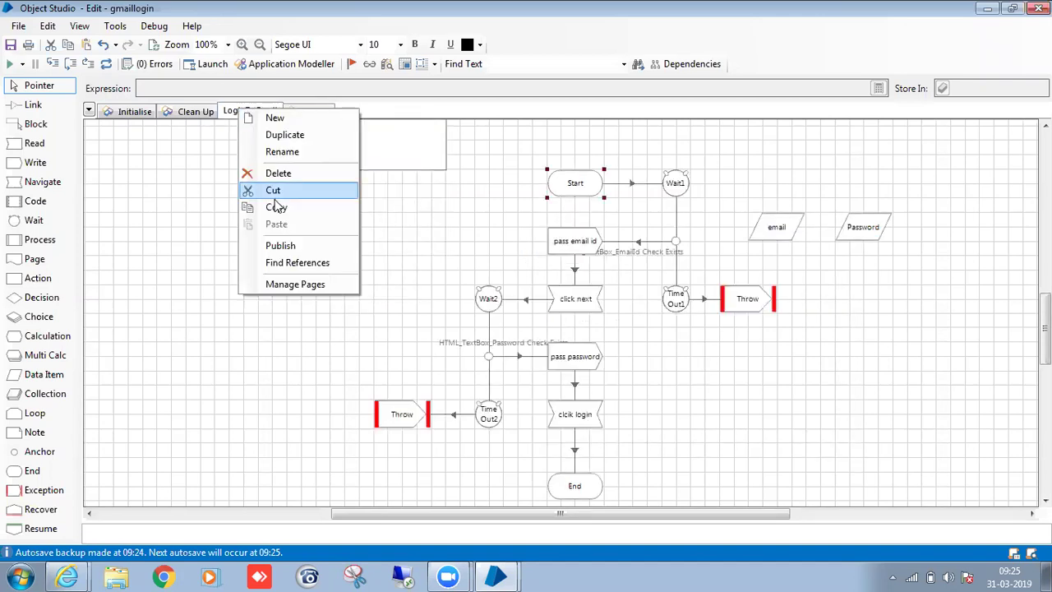
left_click(282, 245)
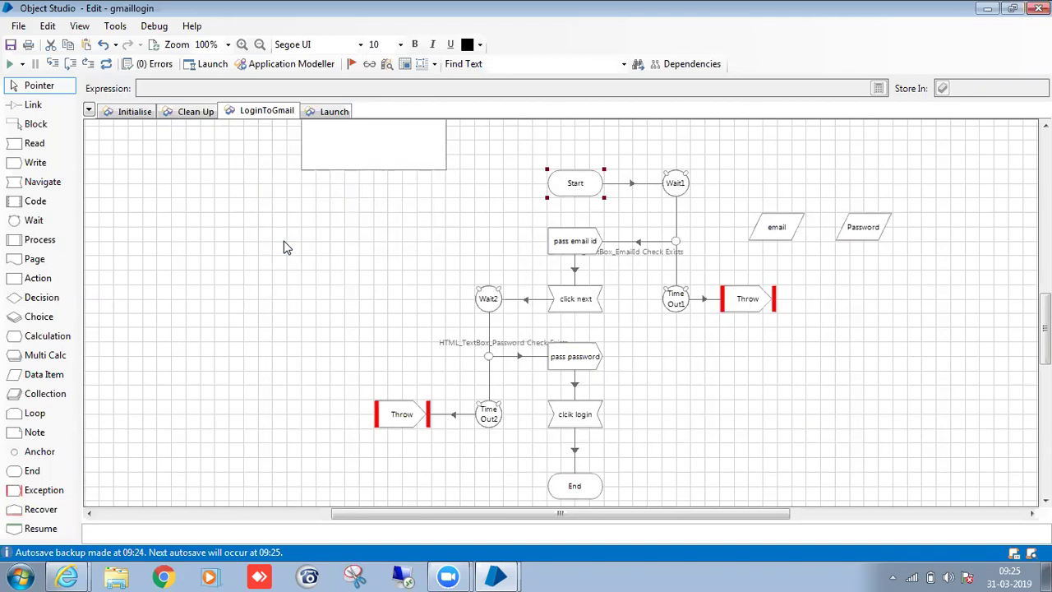
key("ctrl+s")
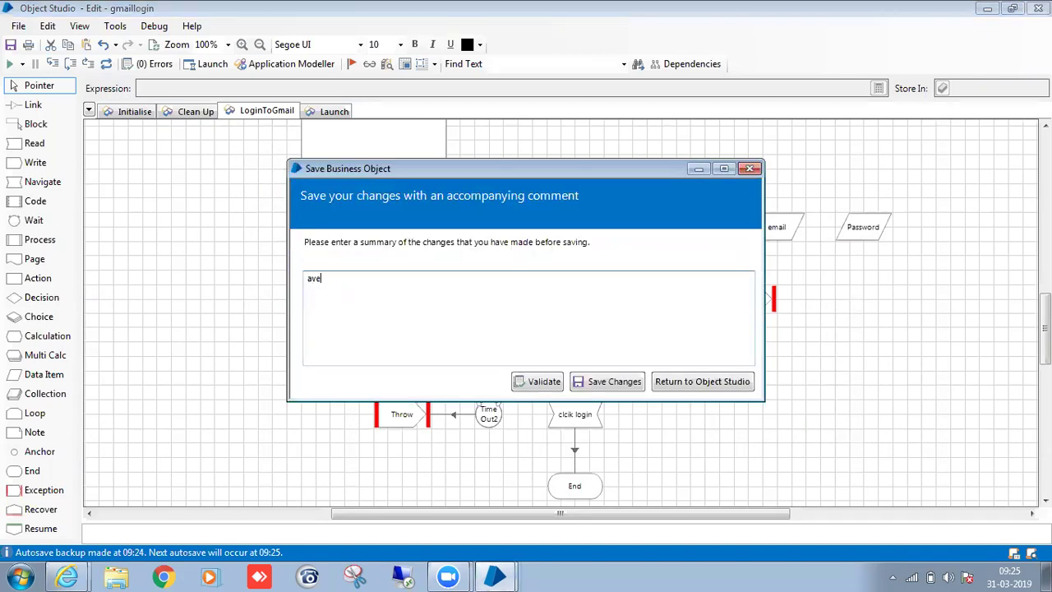
Save the gmaillogin object with the comment 'ave' and close Object Studio.
type("ave")
left_click(634, 383)
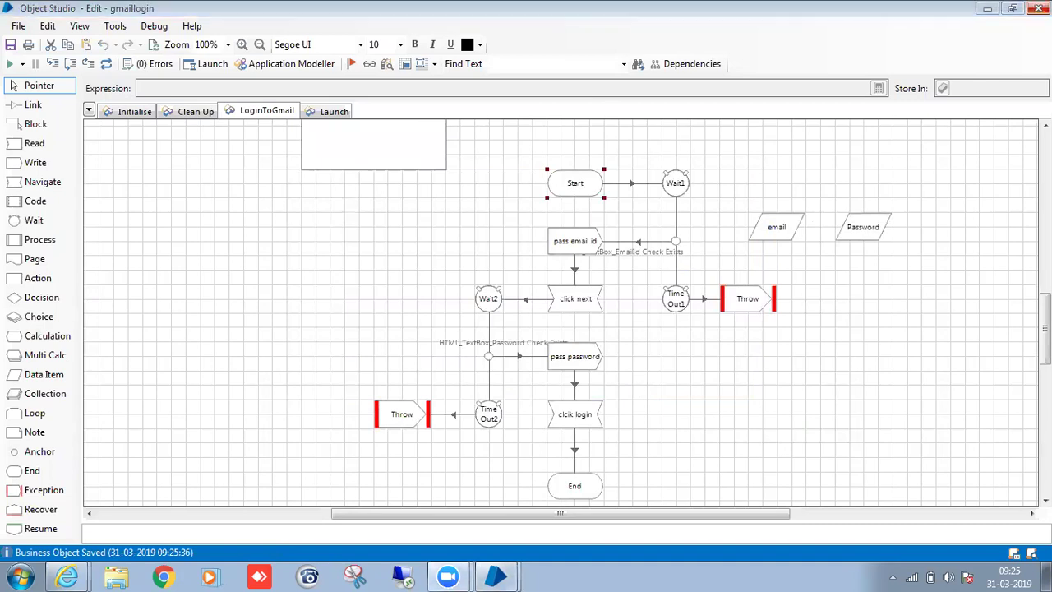
left_click(1040, 8)
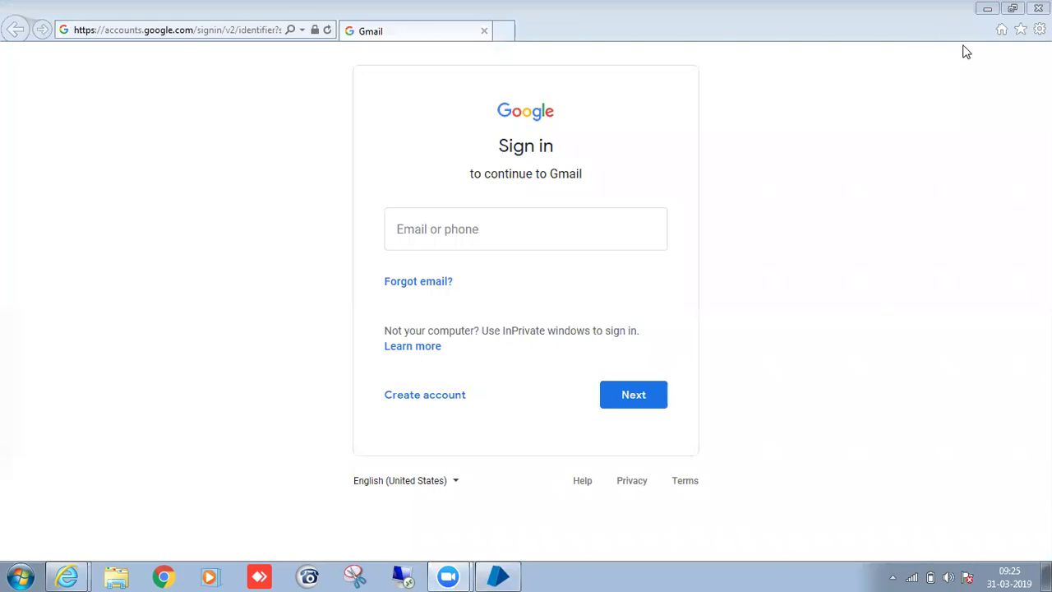
Open the Security Credentials list and inspect the Gmail credentials entry without changes.
left_click(497, 577)
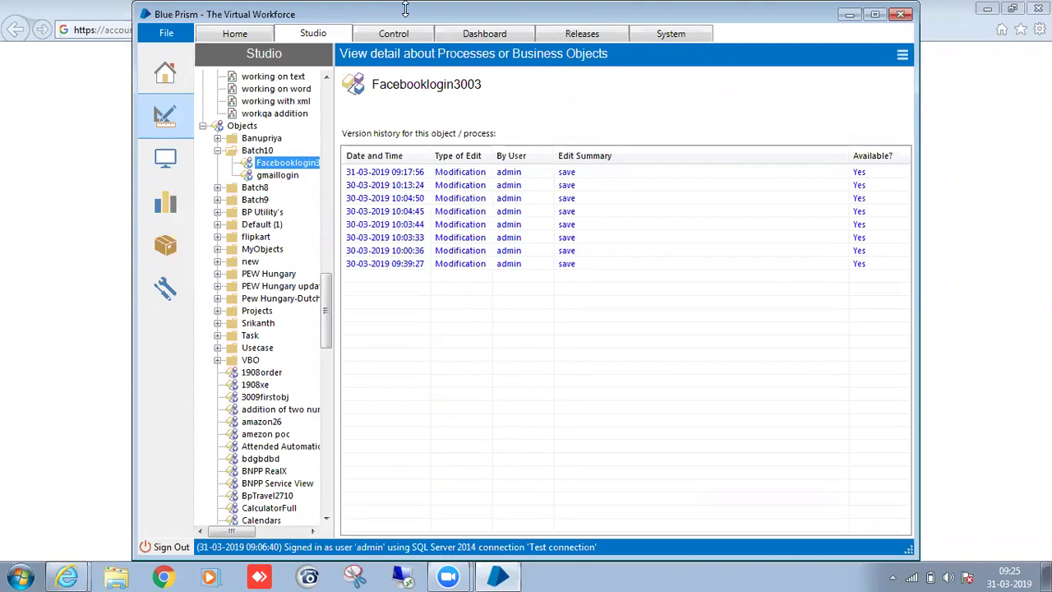
left_click(676, 34)
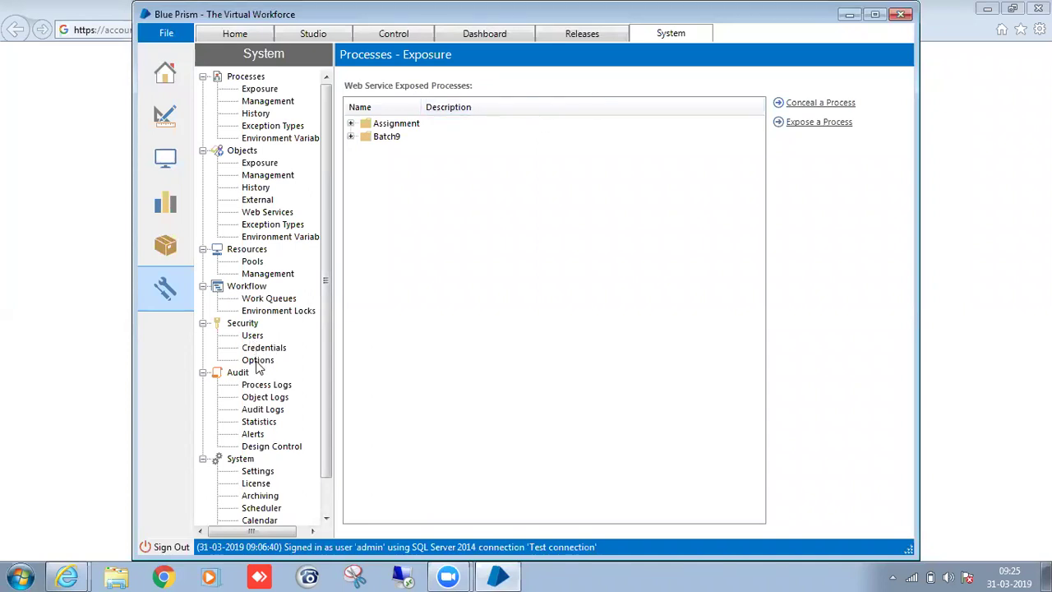
left_click(273, 349)
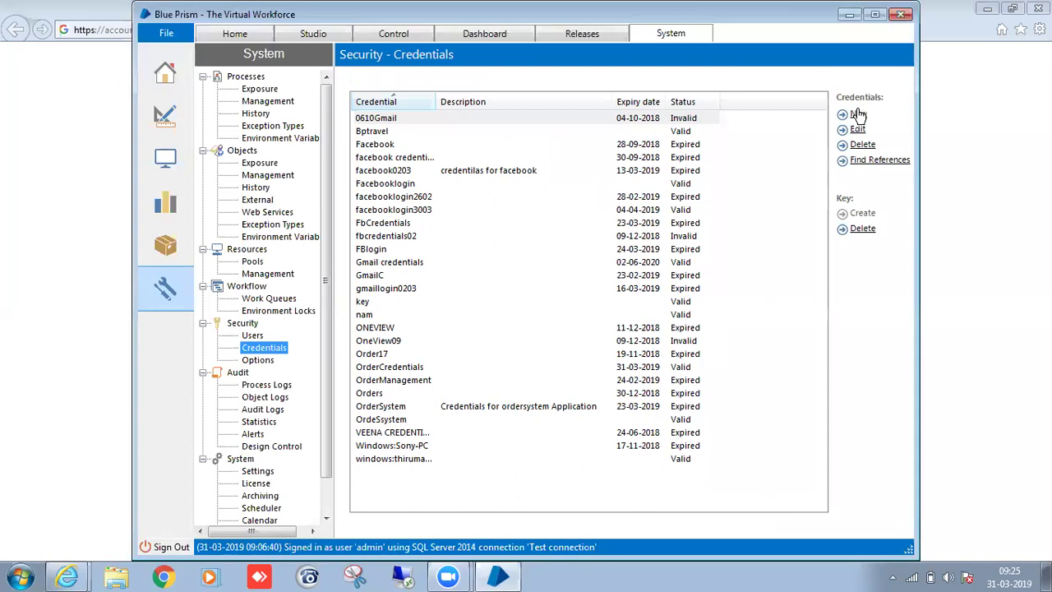
left_click(415, 275)
double_click(431, 260)
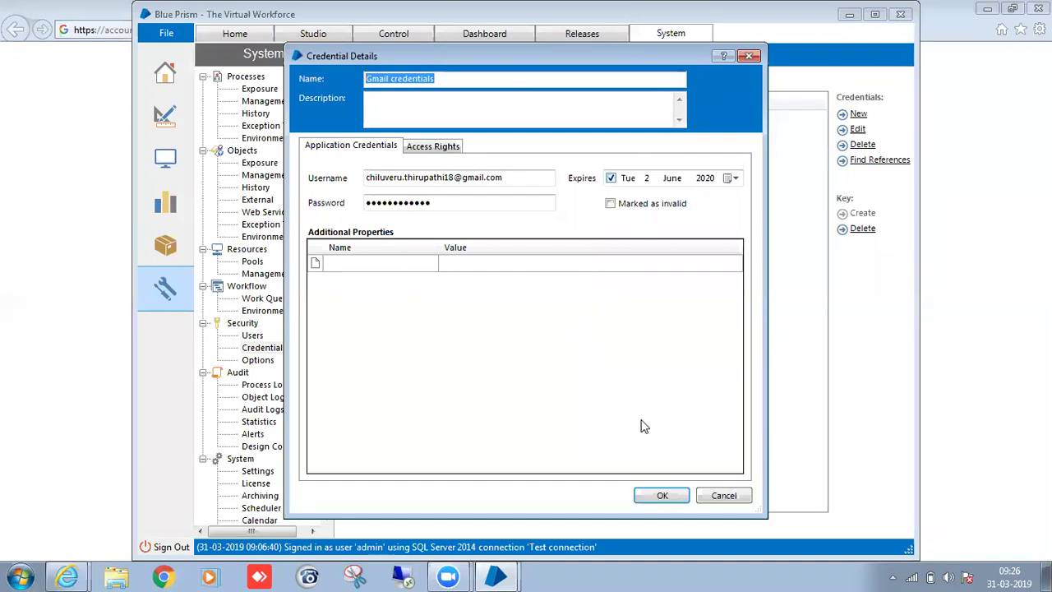
left_click(656, 498)
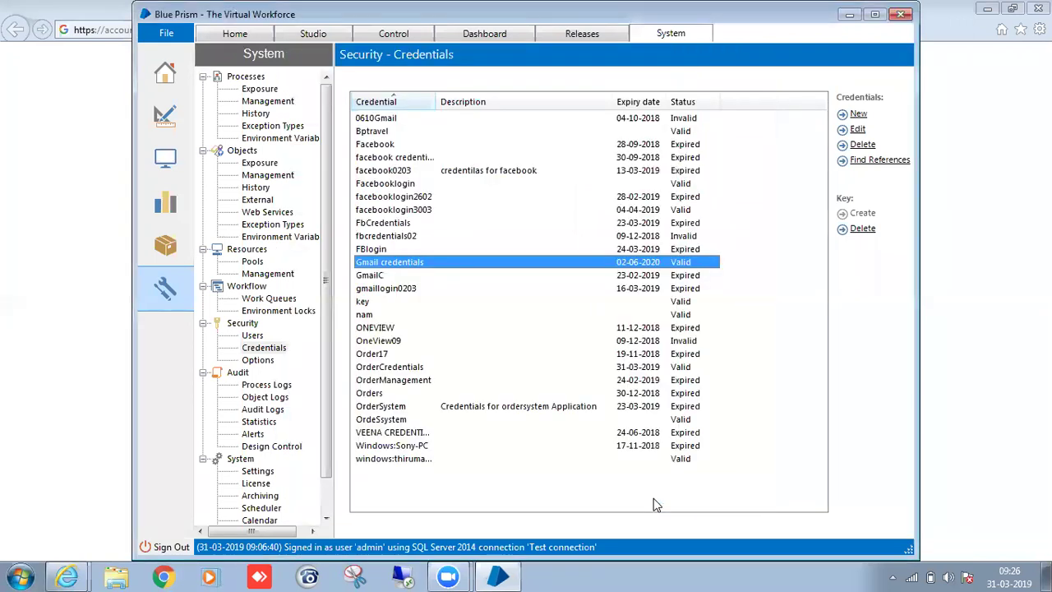
Review access rights on a new credential, discard it, and return to Studio.
left_click(859, 117)
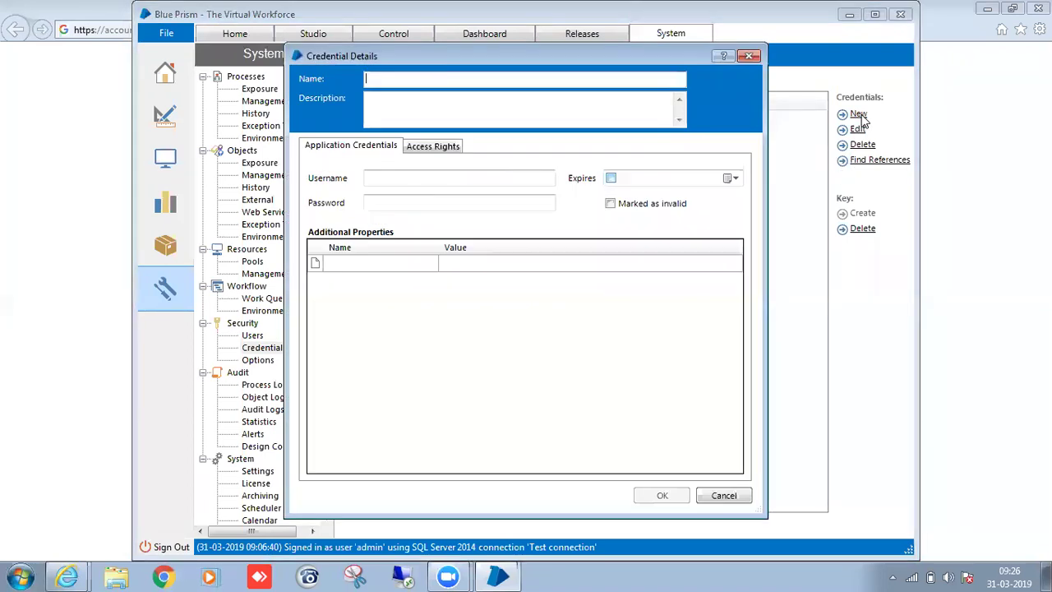
left_click(435, 148)
left_click(321, 233)
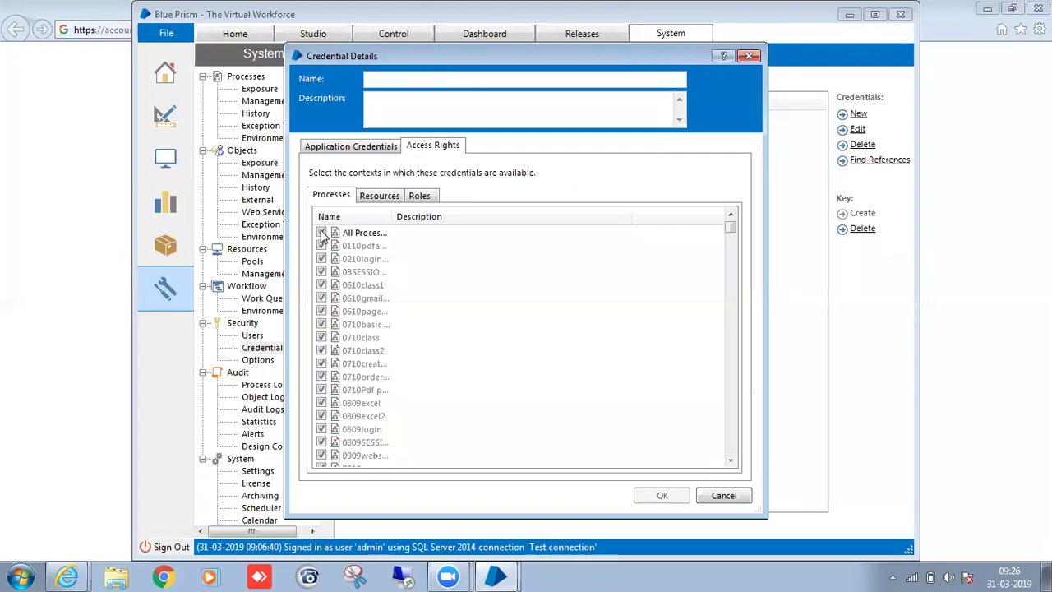
left_click(378, 195)
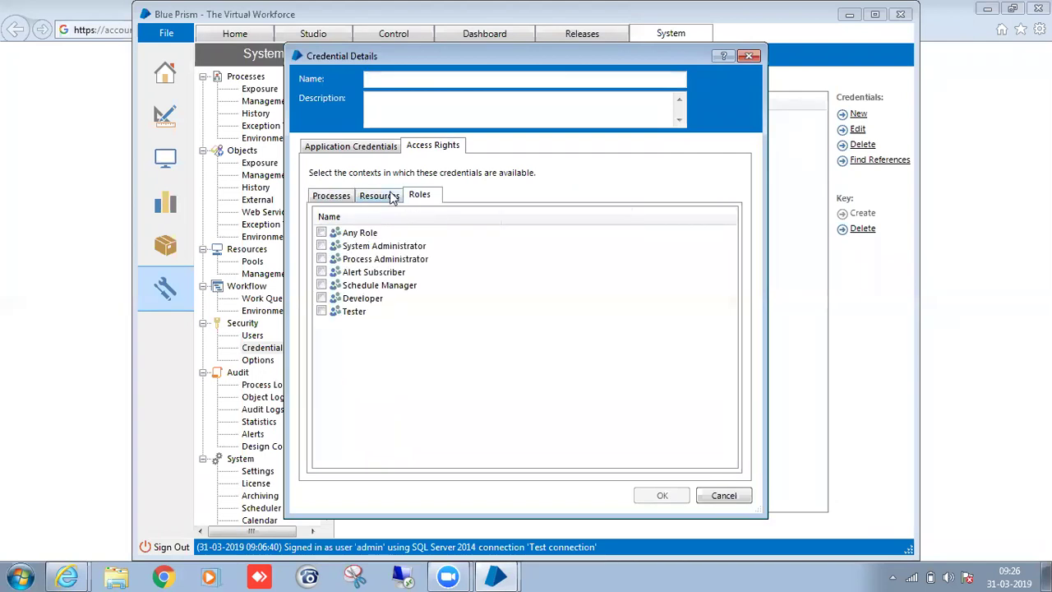
left_click(749, 55)
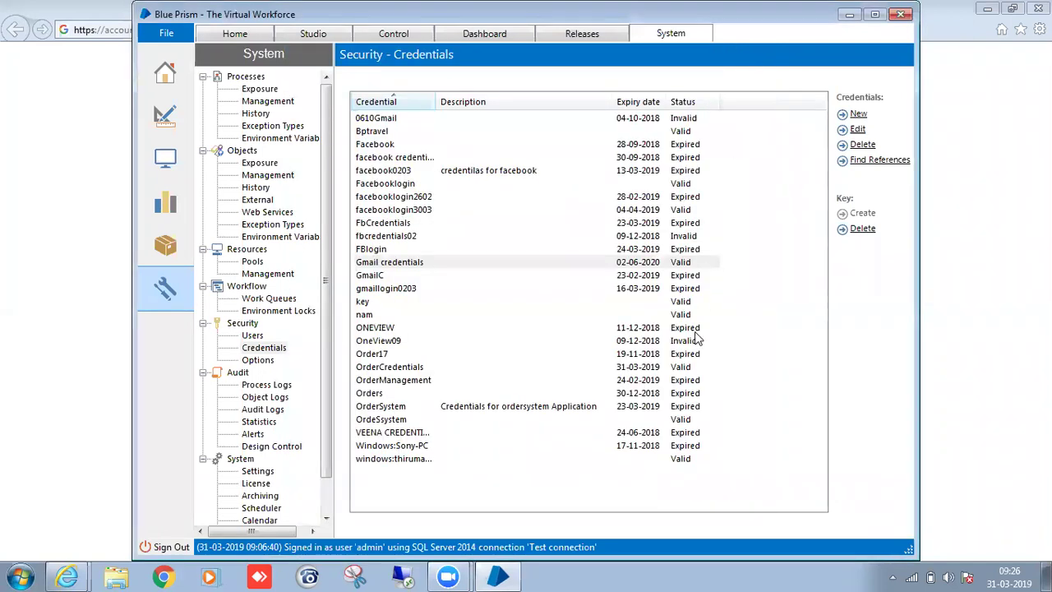
left_click(309, 34)
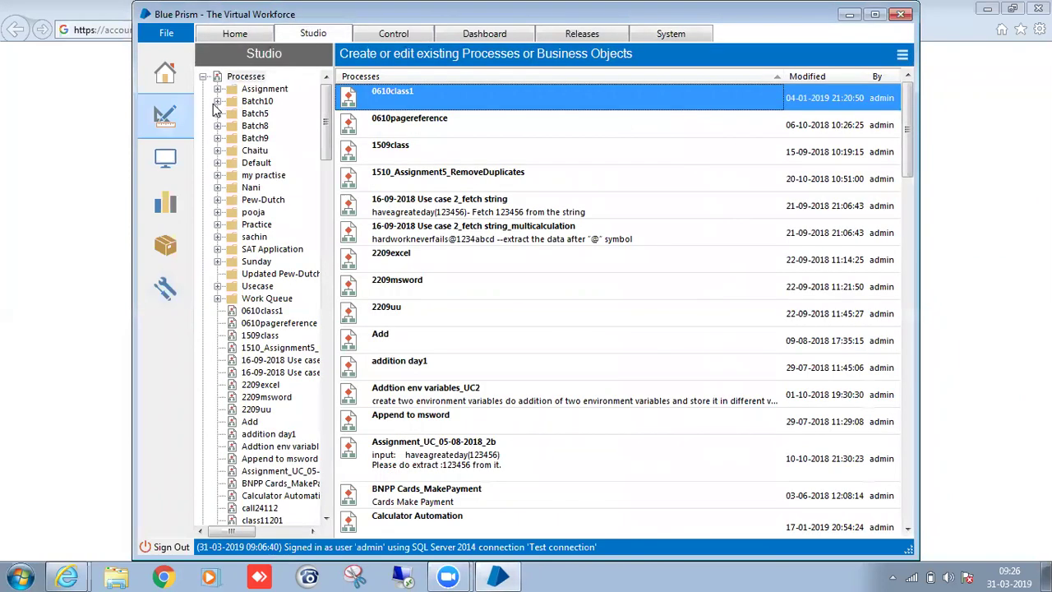
Create process 'Gmiallogin3103' in the Batch10 group and open it in Process Studio.
left_click(218, 102)
left_click(247, 101)
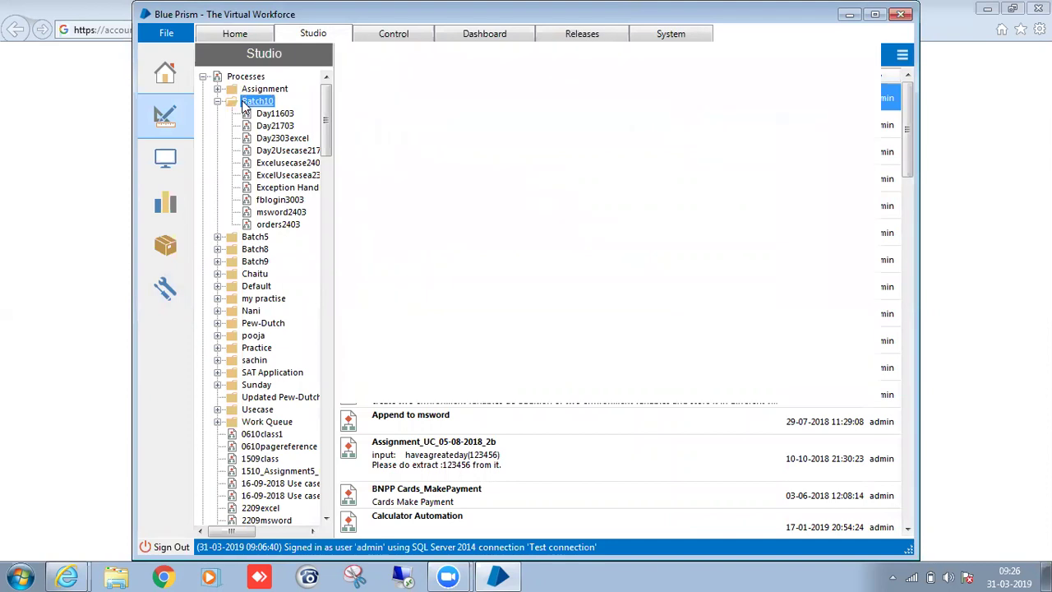
right_click(245, 104)
left_click(283, 115)
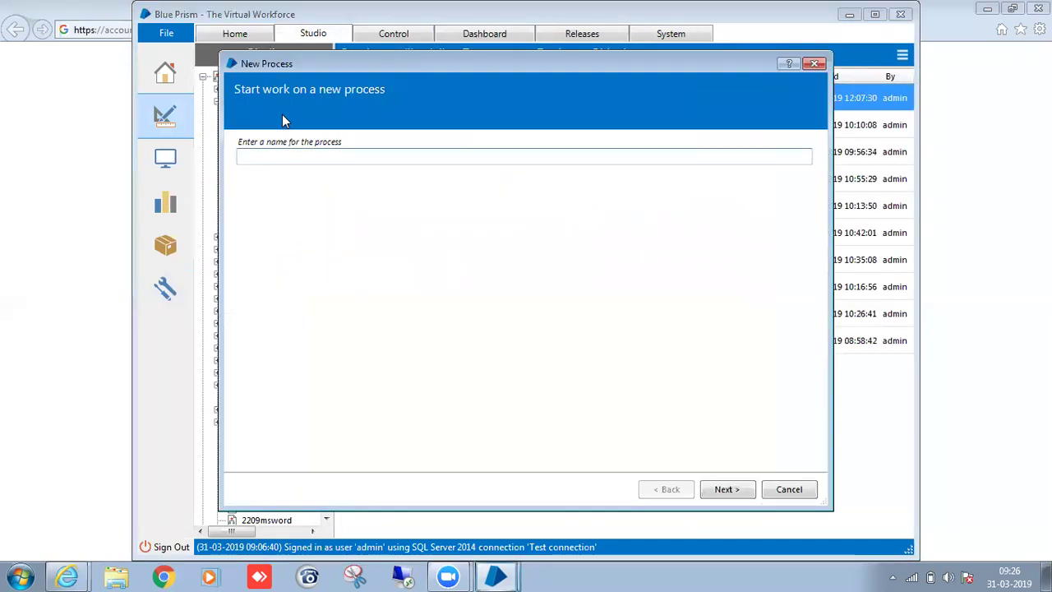
type("Gmiall")
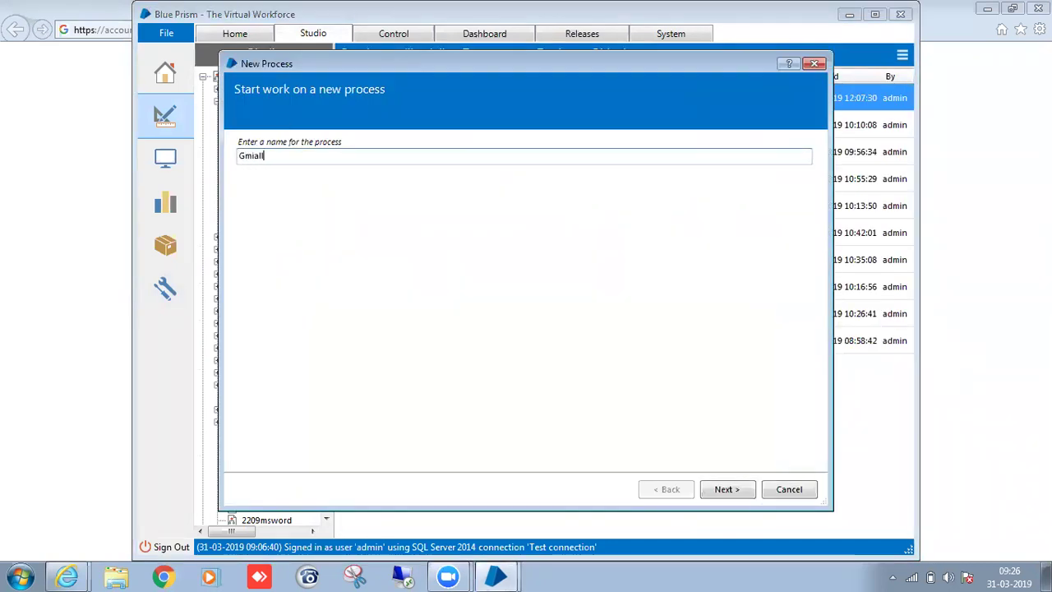
type("ogin3103")
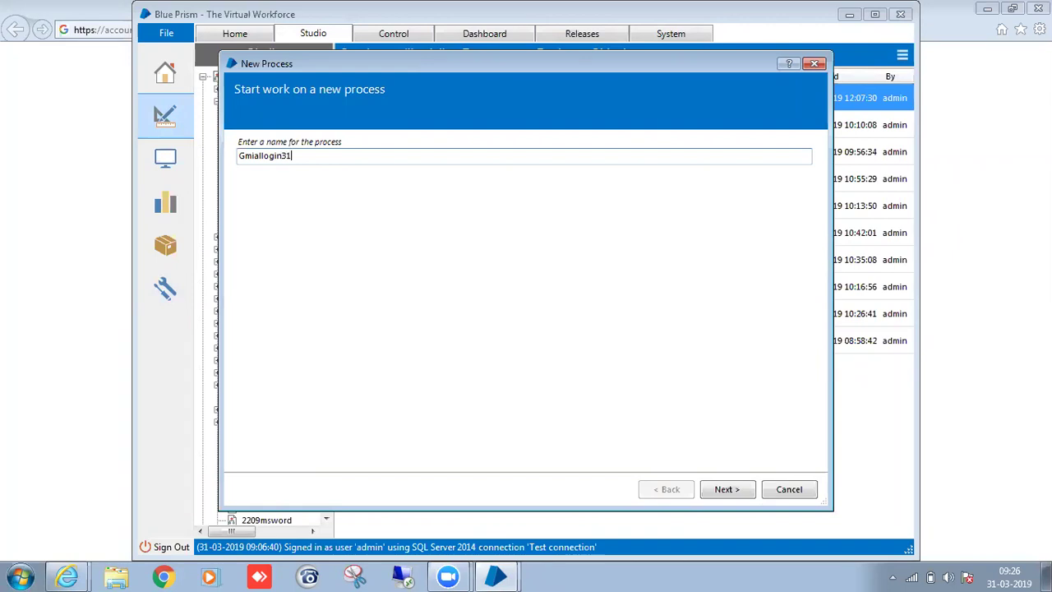
left_click(728, 490)
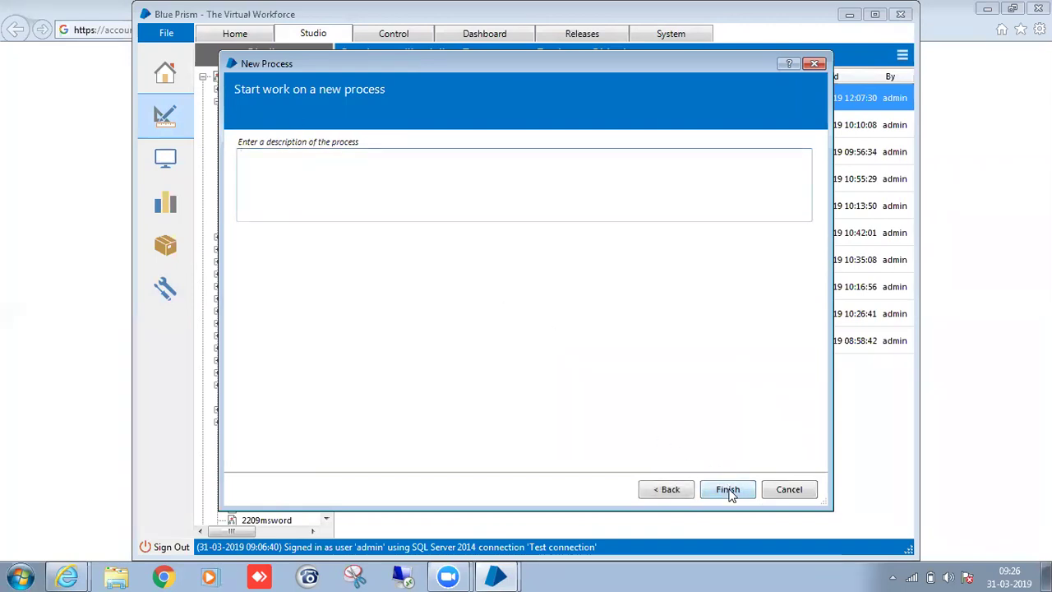
left_click(723, 489)
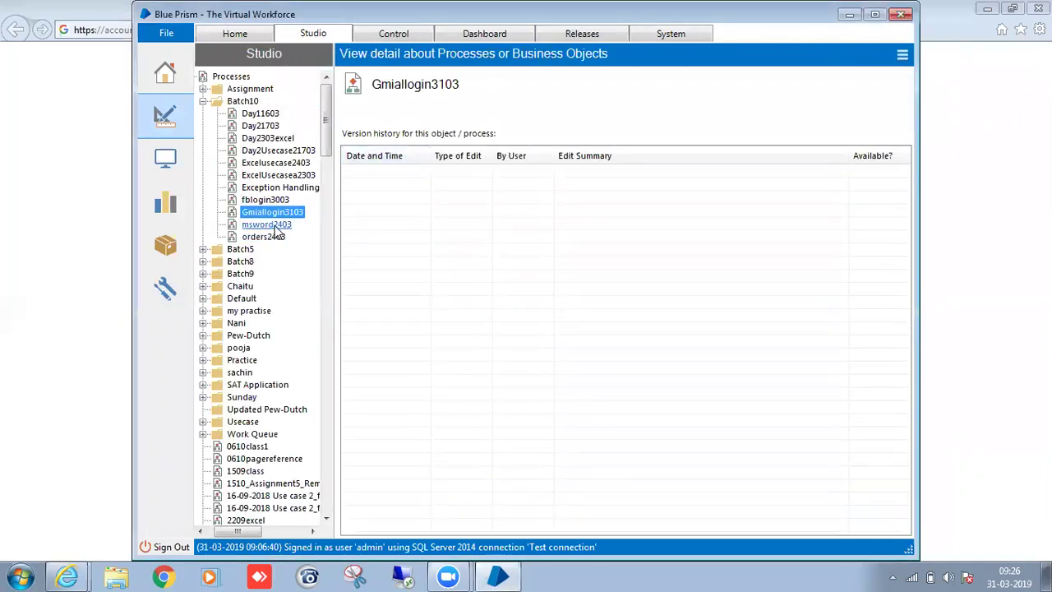
double_click(275, 214)
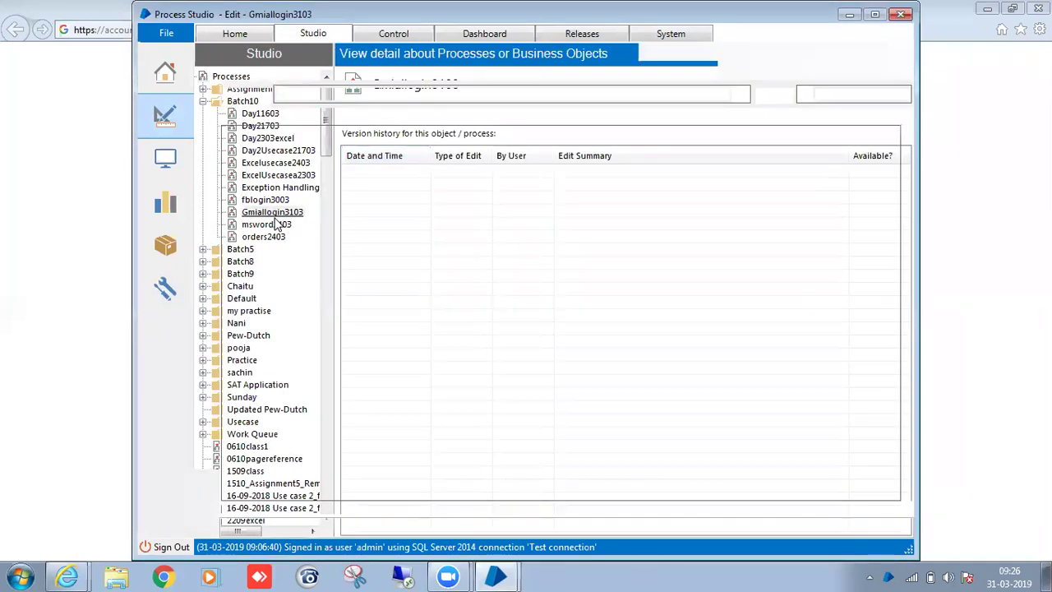
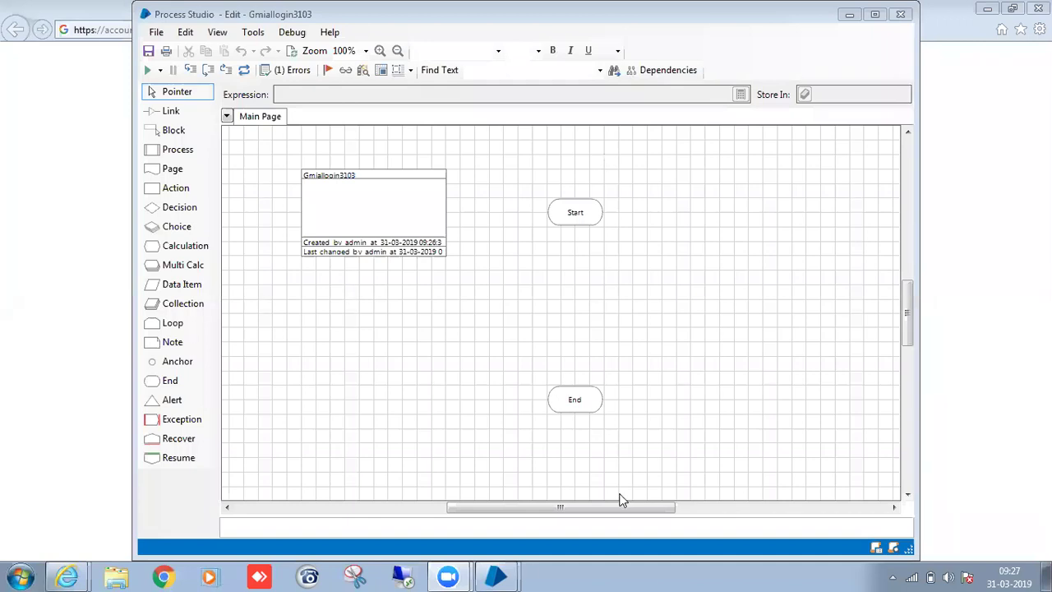
Return to the Blue Prism main window's Studio page, via Control, and expand the Batch10 folder.
mouse_move(498, 575)
left_click(485, 516)
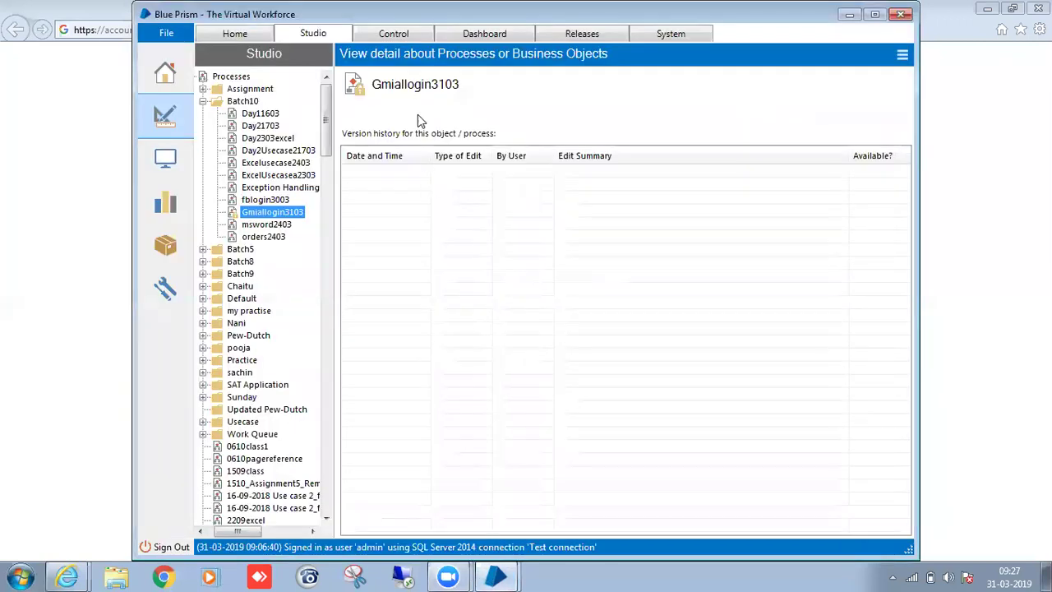
left_click(405, 32)
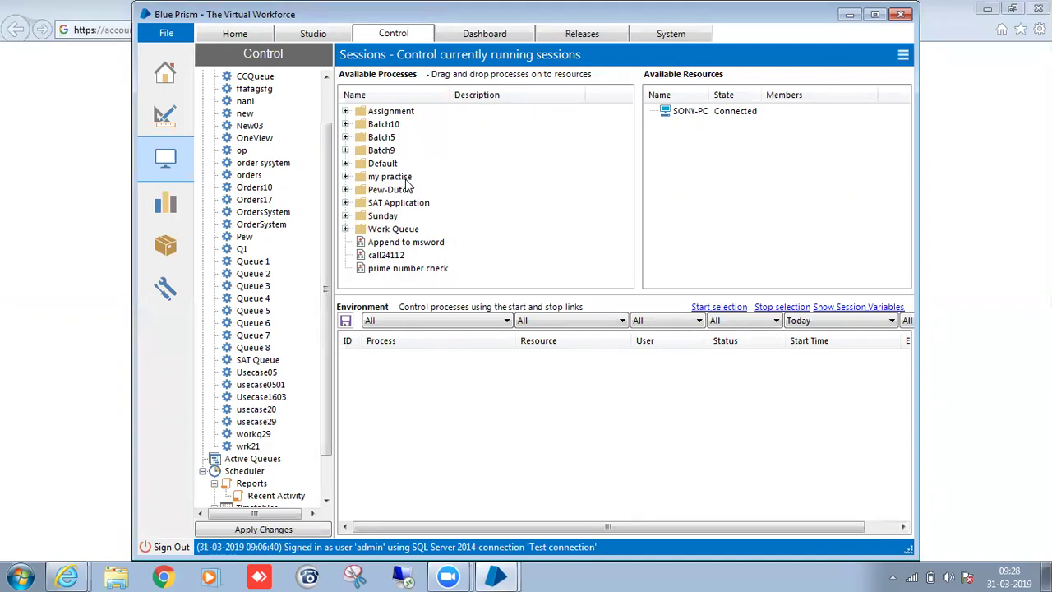
left_click(331, 34)
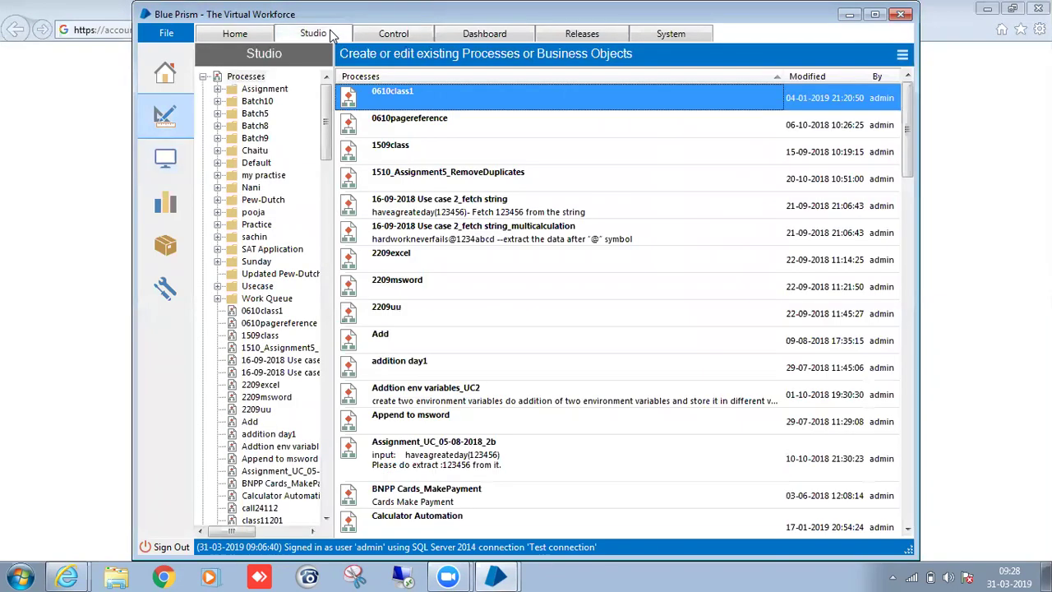
left_click(218, 100)
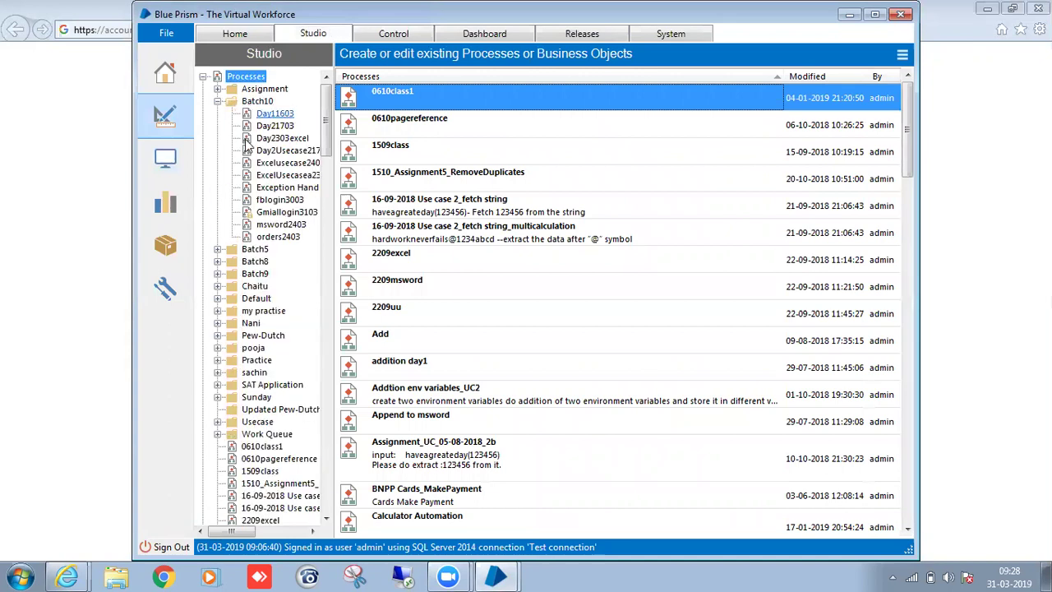
Open fblogin3003 in Process Studio and review its flowchart, including the logintofb stage.
double_click(288, 201)
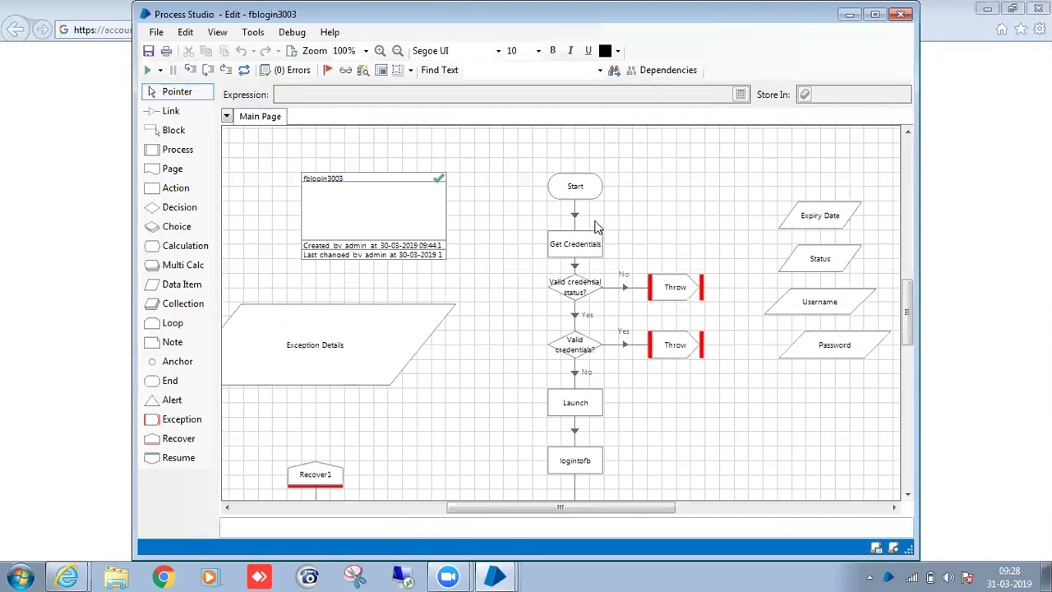
scroll(550, 181, "down", 2)
scroll(536, 223, "down", 2)
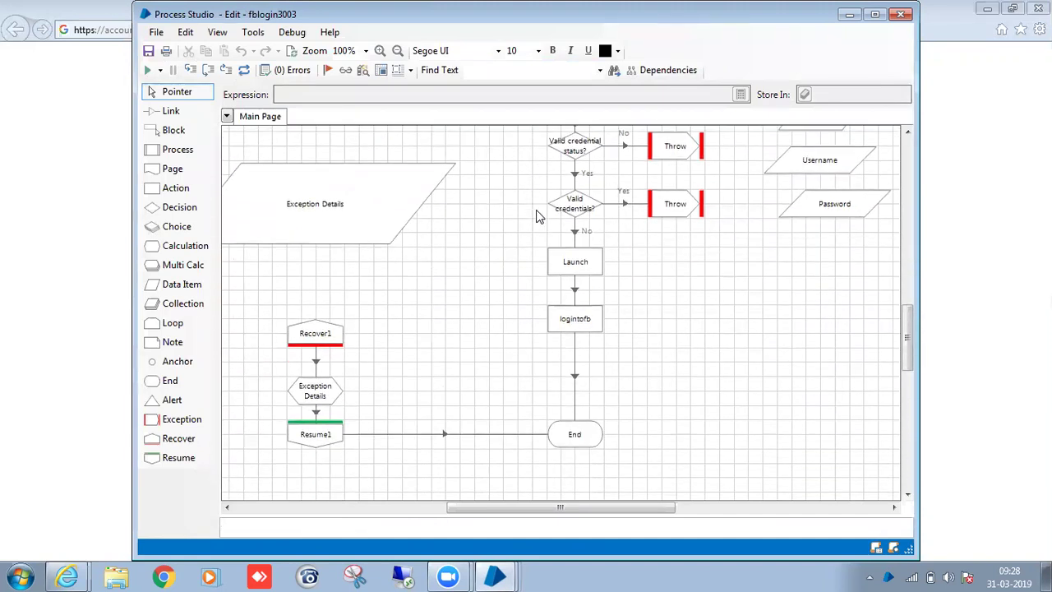
left_click(577, 317)
scroll(733, 308, "up", 4)
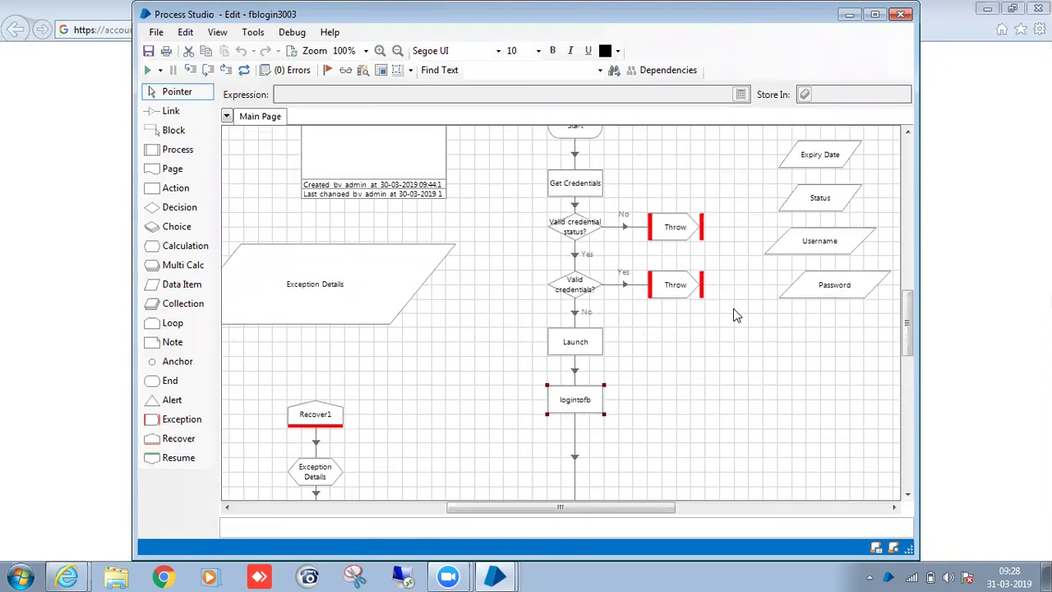
scroll(746, 294, "down", 1)
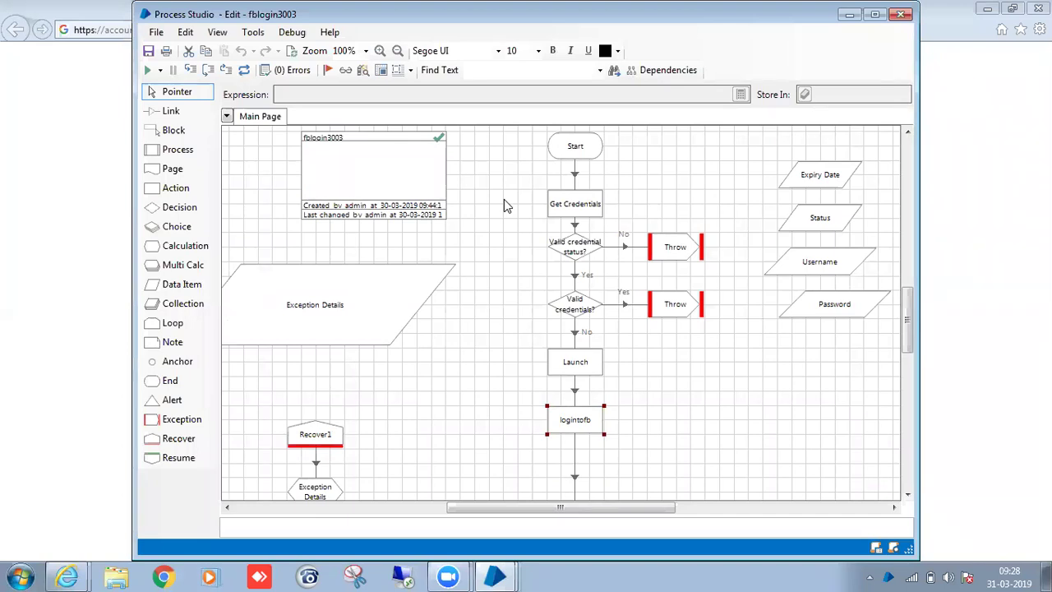
Go back to the main window's Studio page, via Control, and expand Batch10 again.
mouse_move(496, 575)
left_click(489, 491)
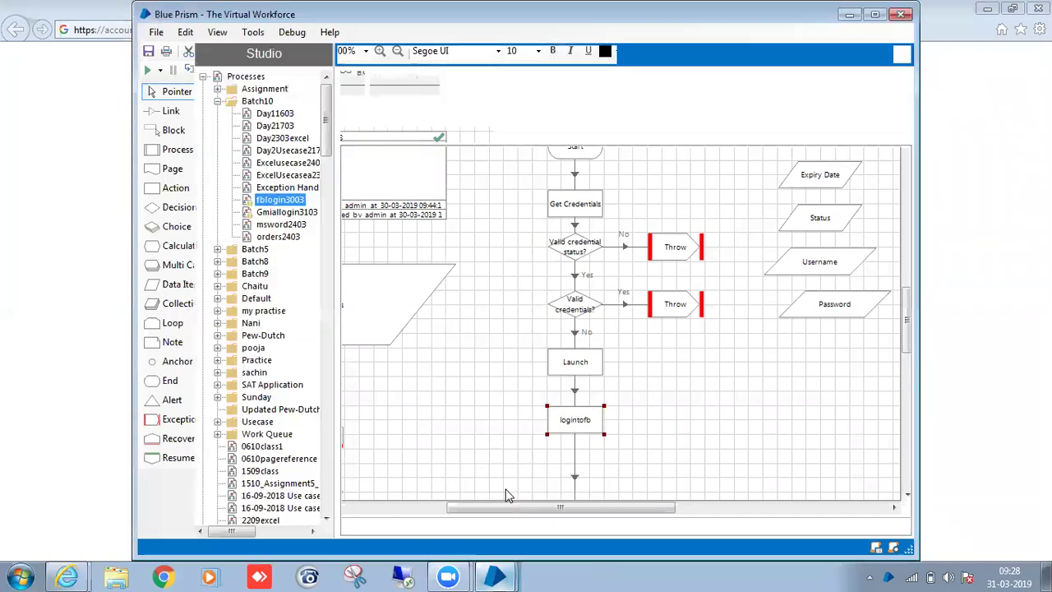
left_click(394, 34)
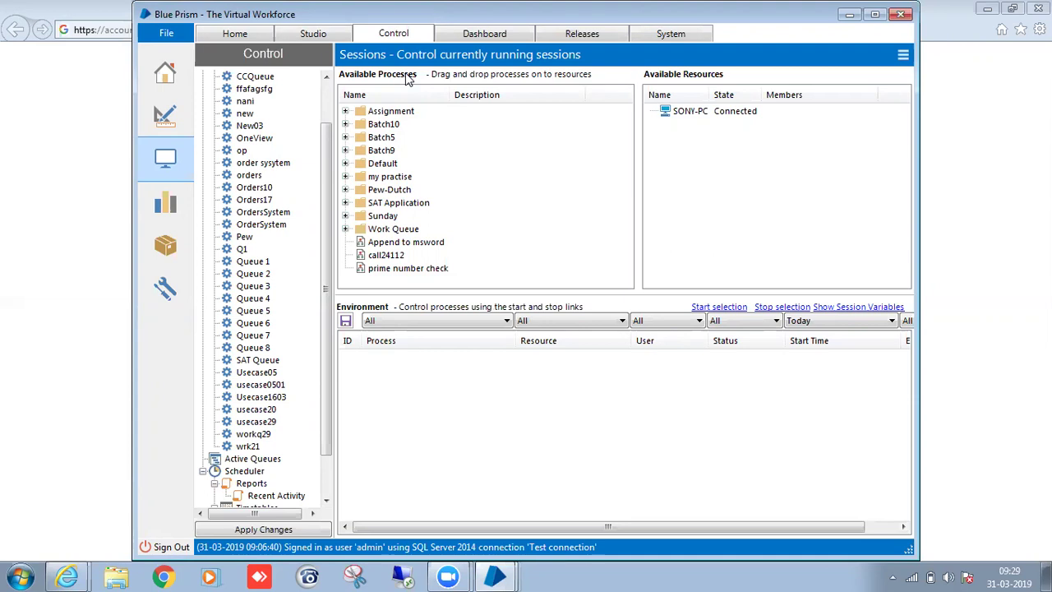
left_click(311, 33)
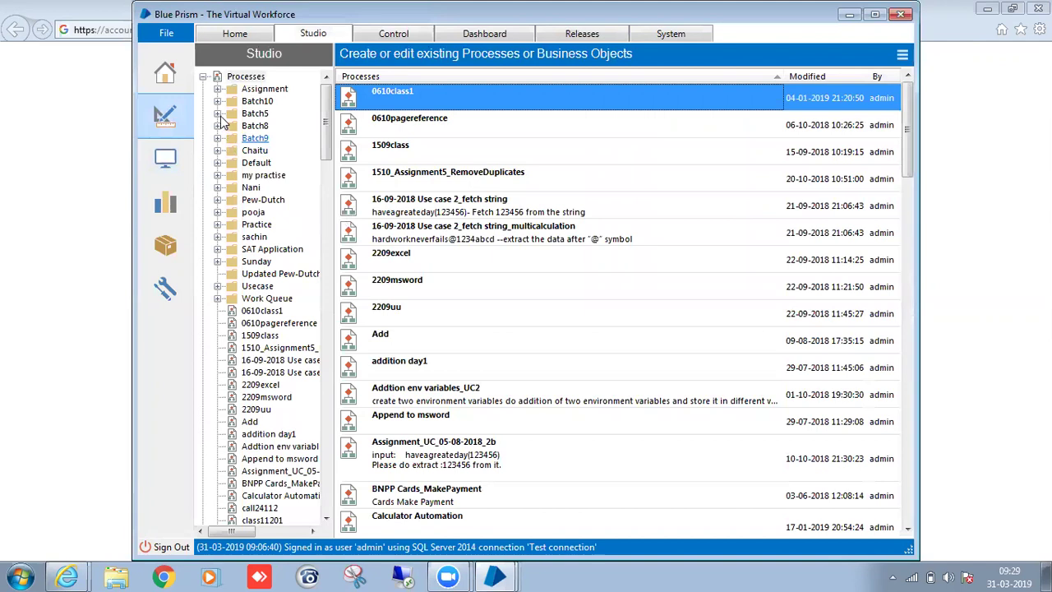
left_click(217, 100)
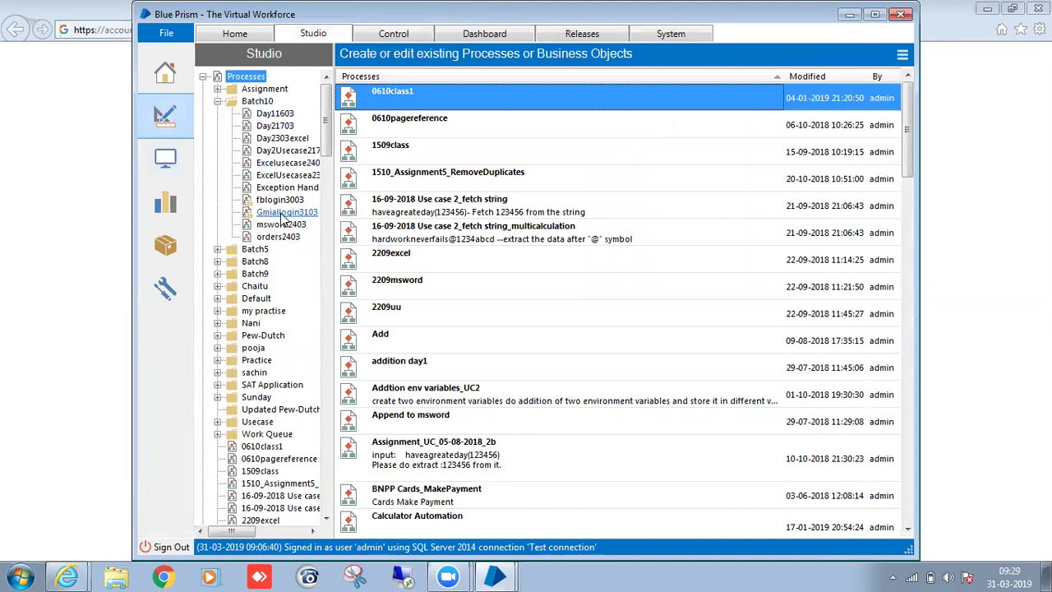
Open Gmiallogin3103 and add a new page named Page 1 beside Main Page.
double_click(282, 212)
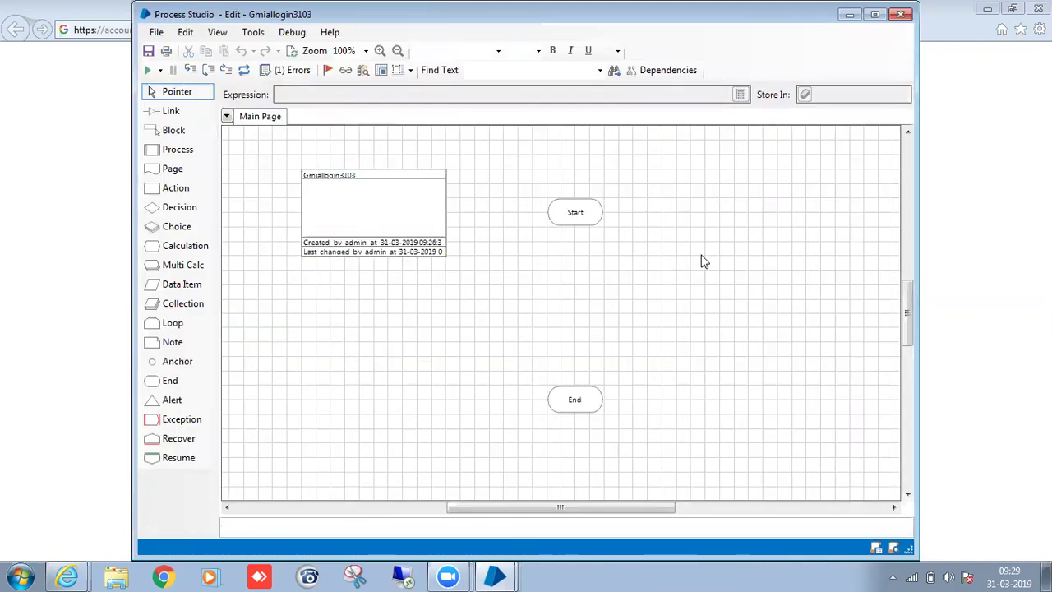
right_click(319, 120)
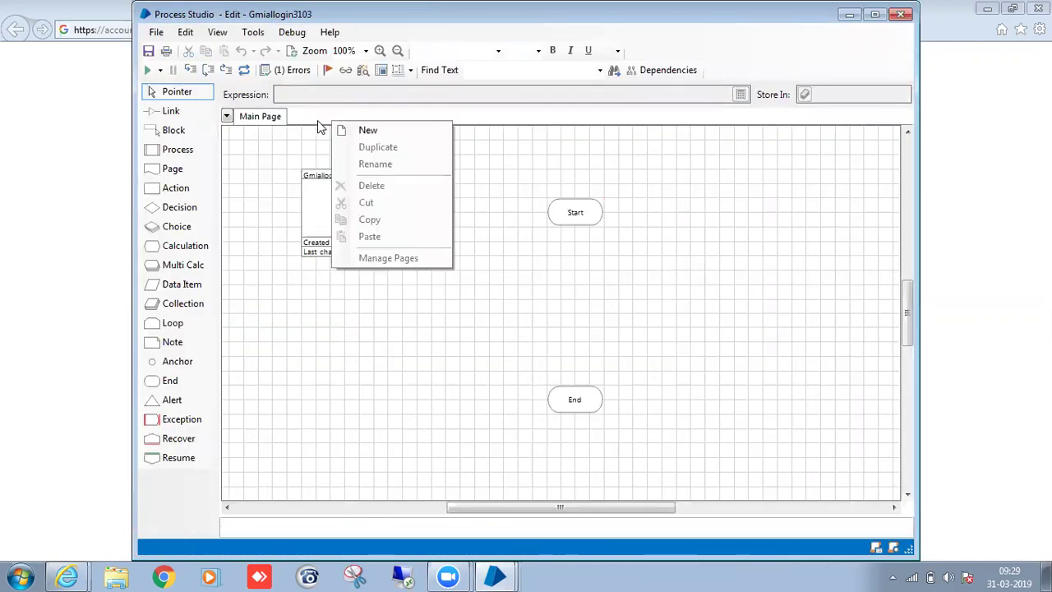
left_click(380, 130)
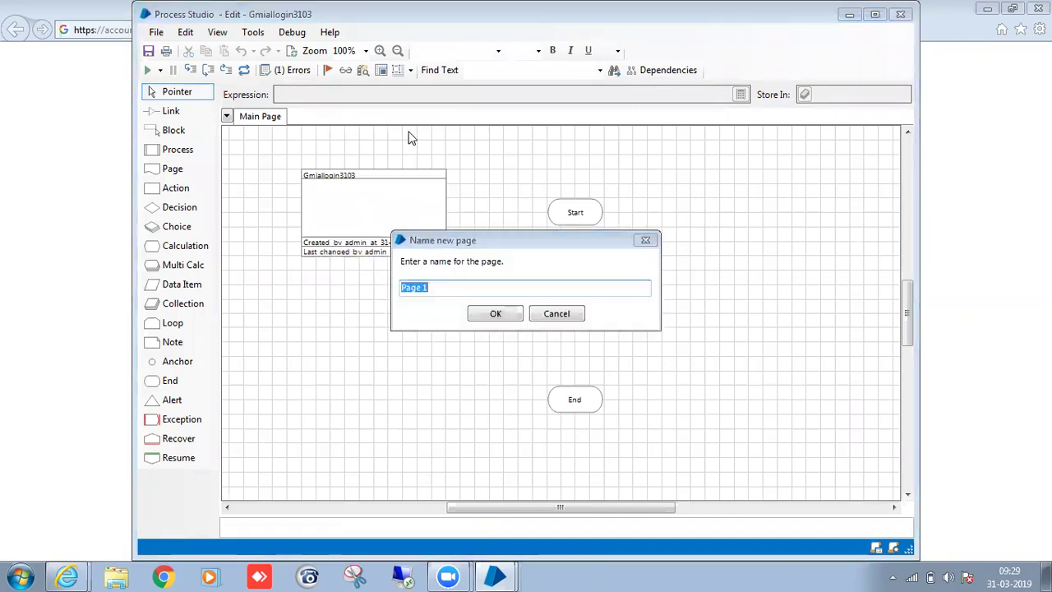
left_click(497, 315)
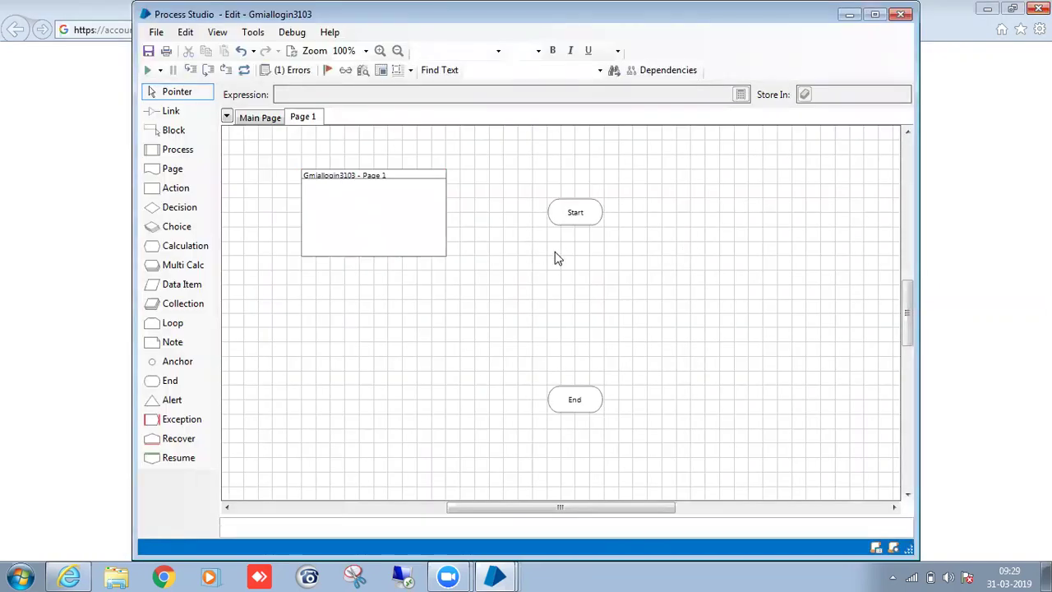
left_click(261, 116)
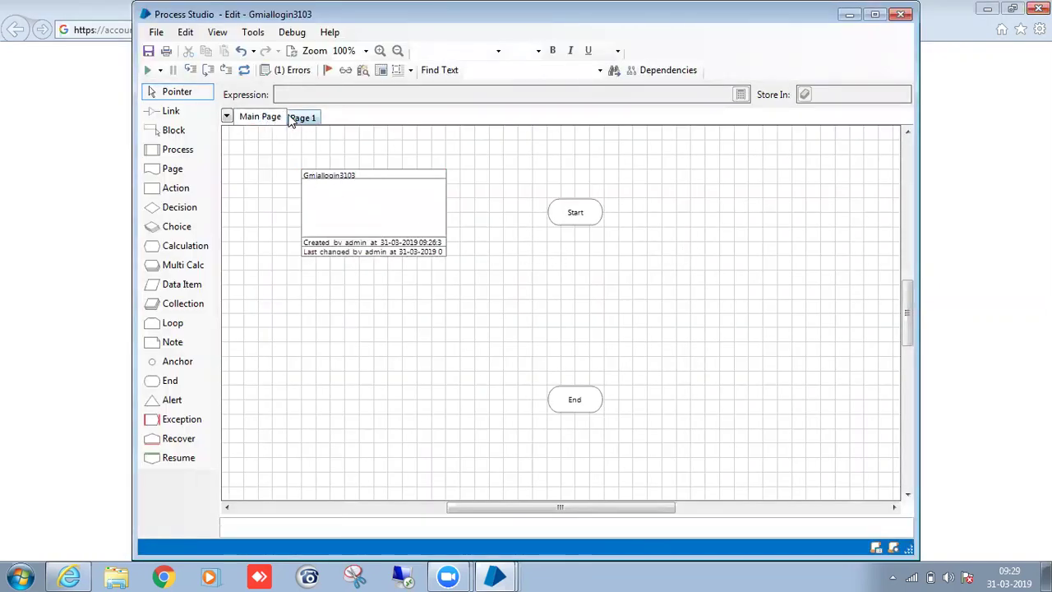
left_click(291, 120)
left_click(274, 125)
left_click(306, 120)
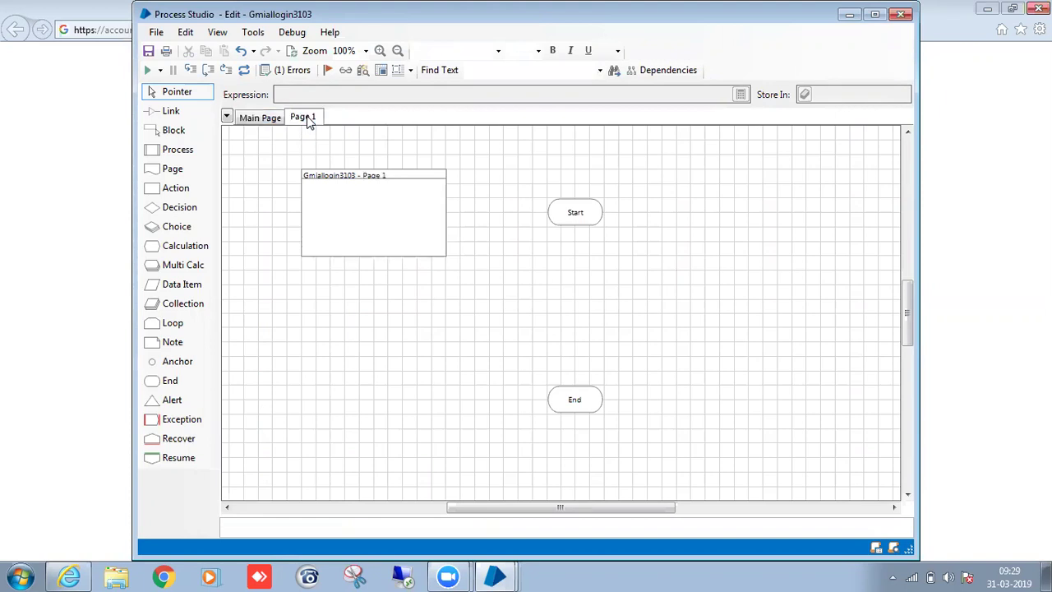
Bring the fblogin3003 Process Studio window forward and close it.
left_click(499, 575)
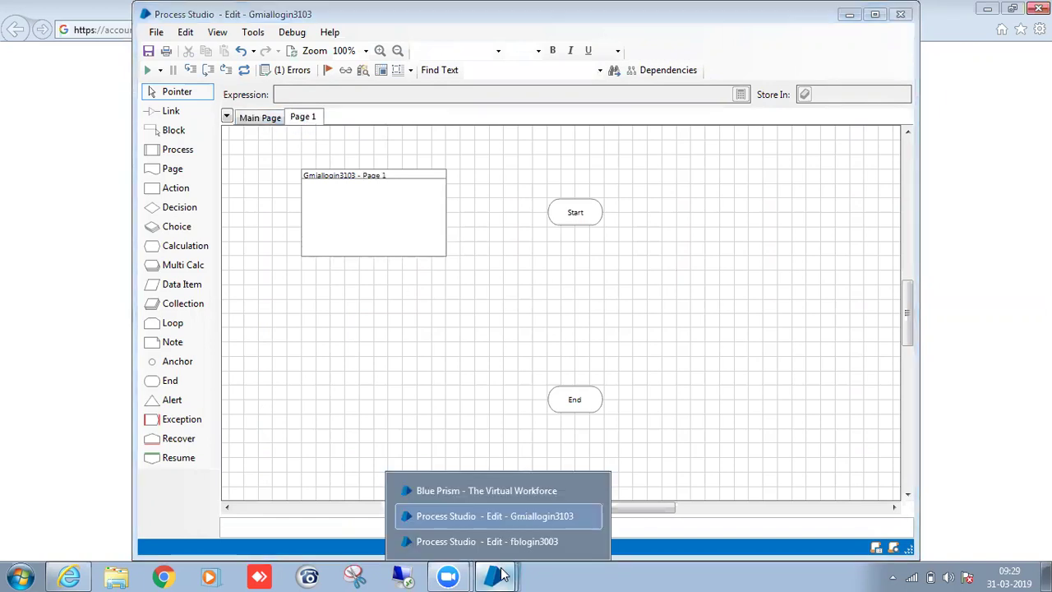
left_click(500, 545)
scroll(481, 296, "down", 2)
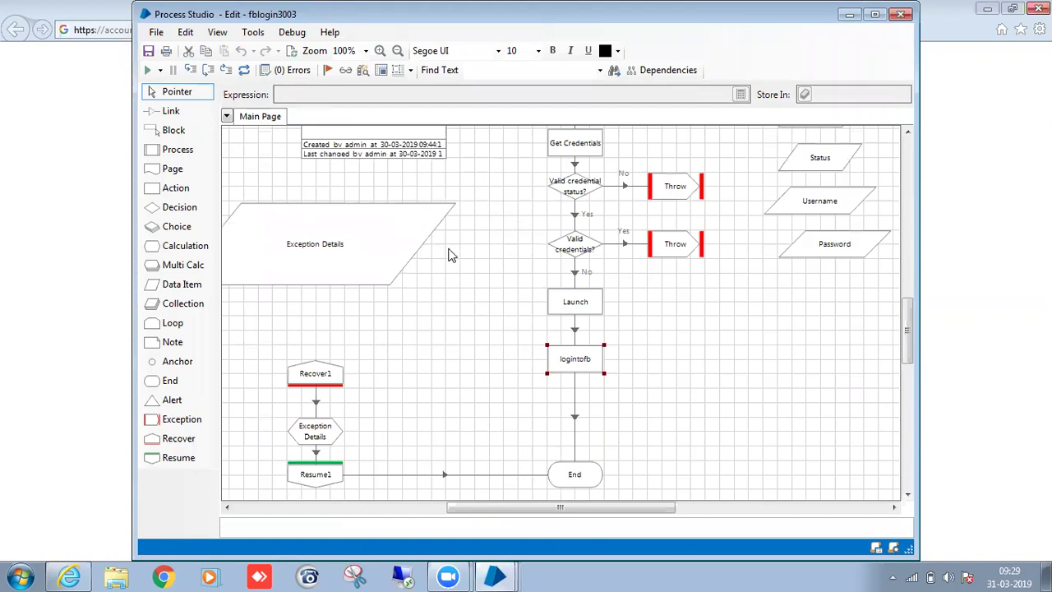
scroll(453, 255, "up", 2)
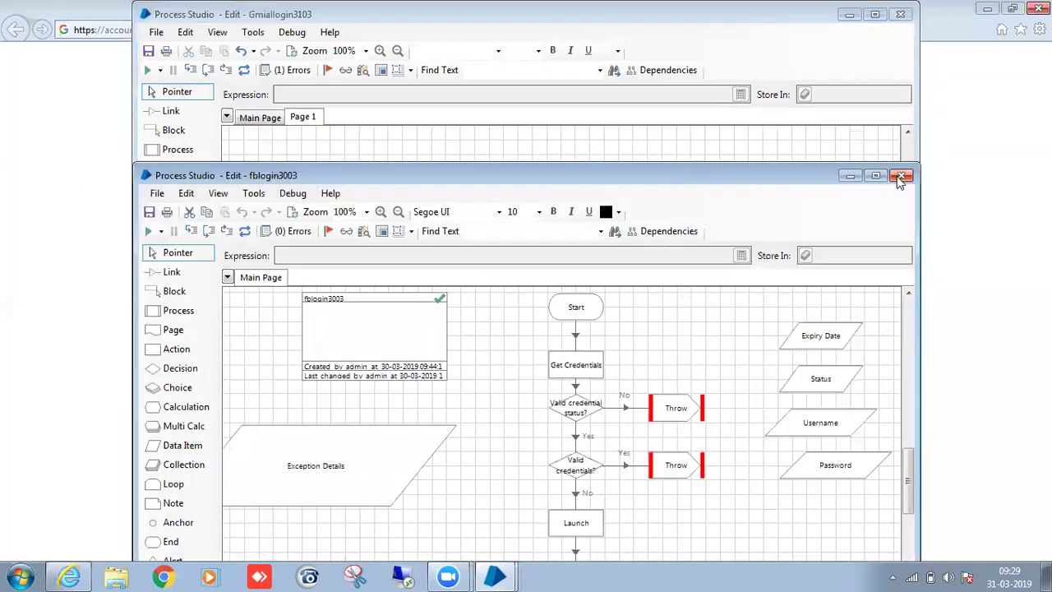
left_click(899, 176)
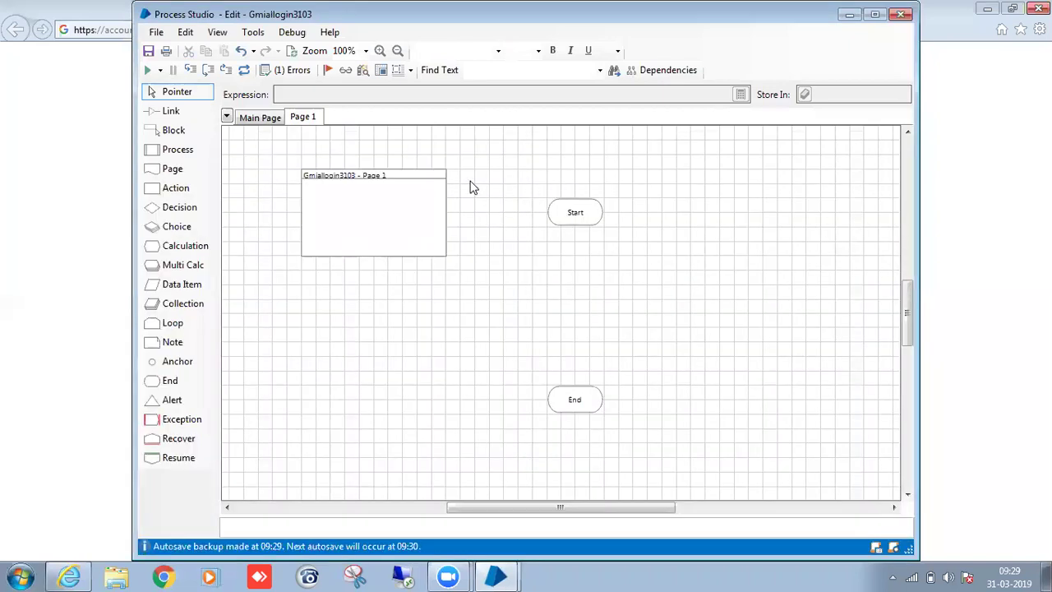
Rename Page 1 to Intialize.
left_click(265, 118)
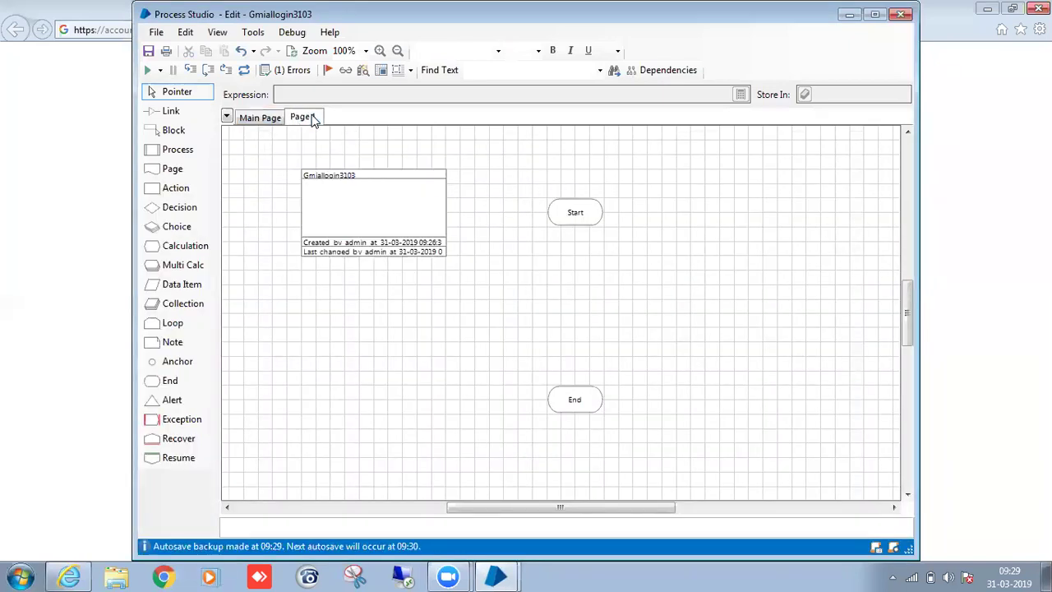
right_click(312, 120)
left_click(354, 157)
key("BackSpace")
type("Intialize")
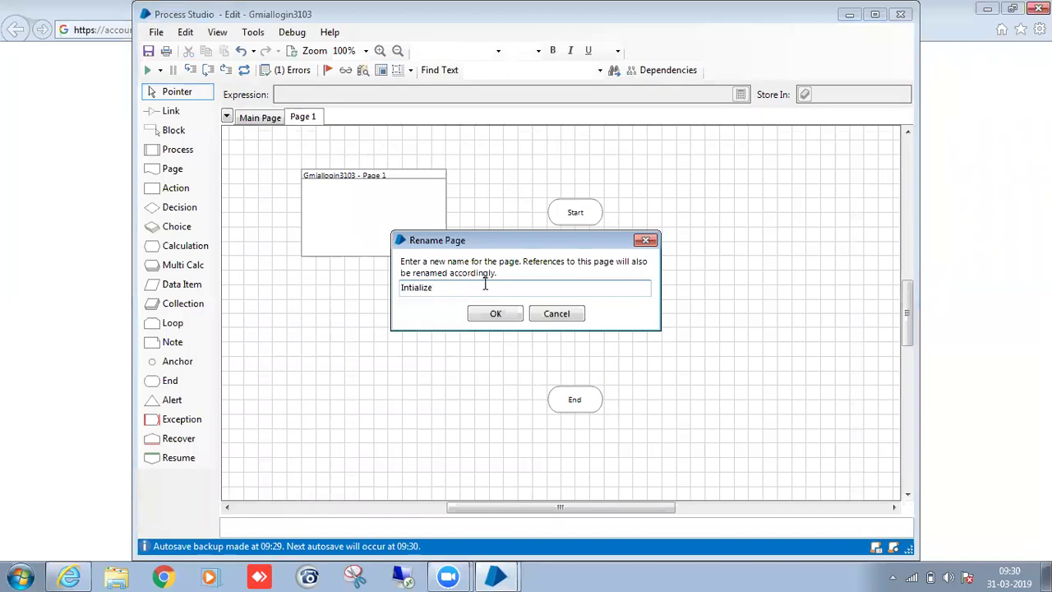
left_click(496, 313)
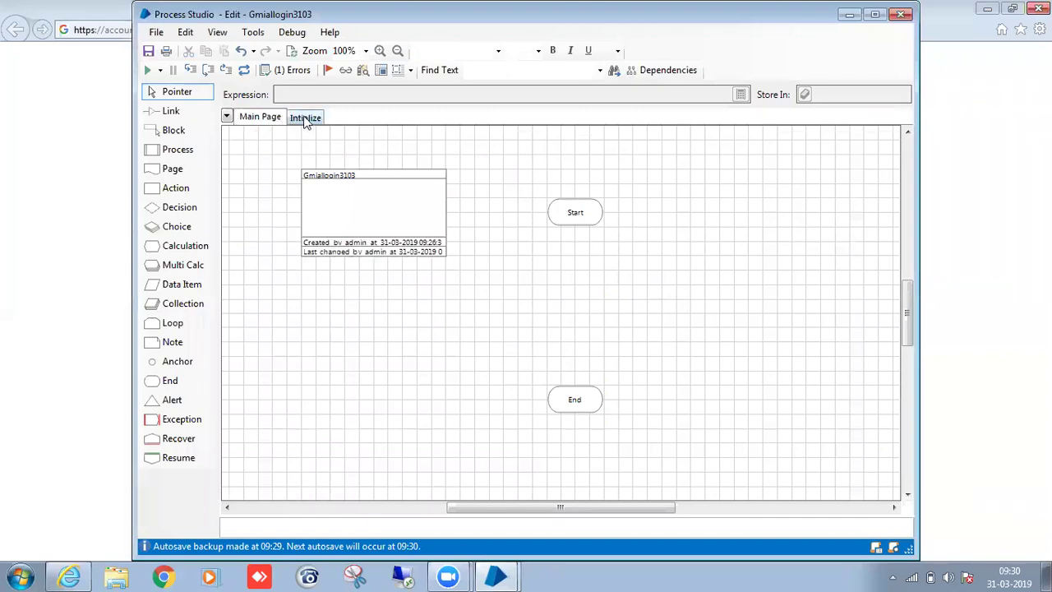
Move the End stage further down the Intialize page.
left_click_drag(564, 409, 569, 467)
left_click(600, 369)
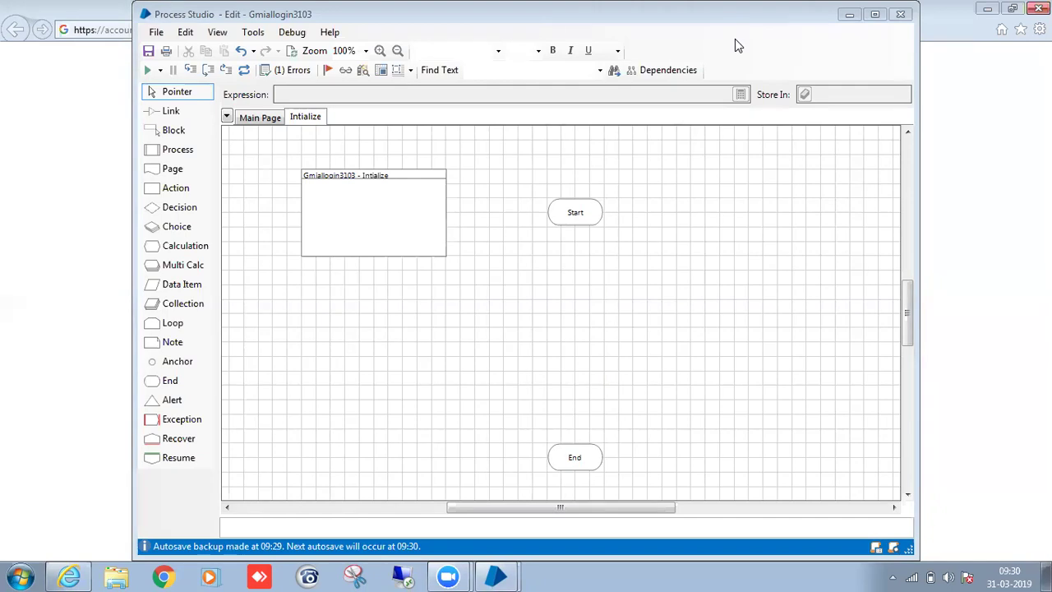
scroll(485, 259, "down", 2)
scroll(526, 255, "up", 2)
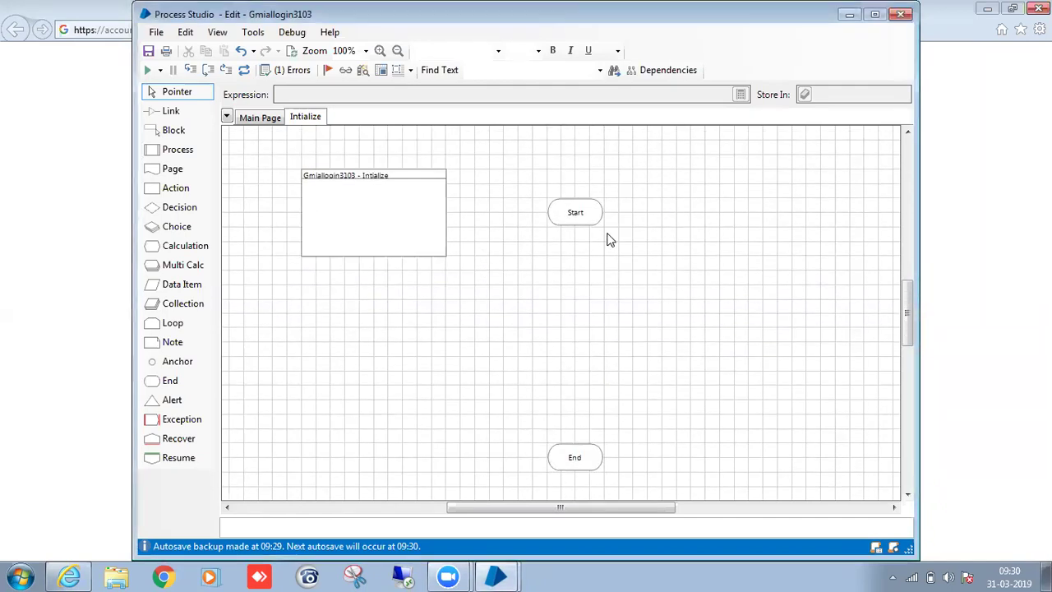
left_click_drag(577, 460, 563, 474)
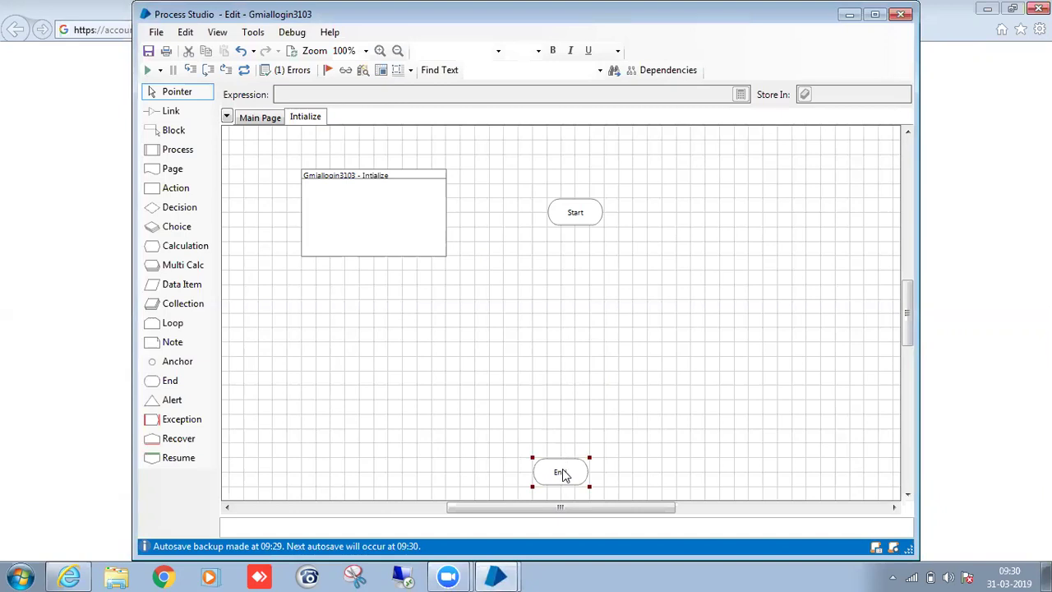
left_click(603, 425)
Switch back and forth between Main Page and Intialize to compare them.
left_click(264, 117)
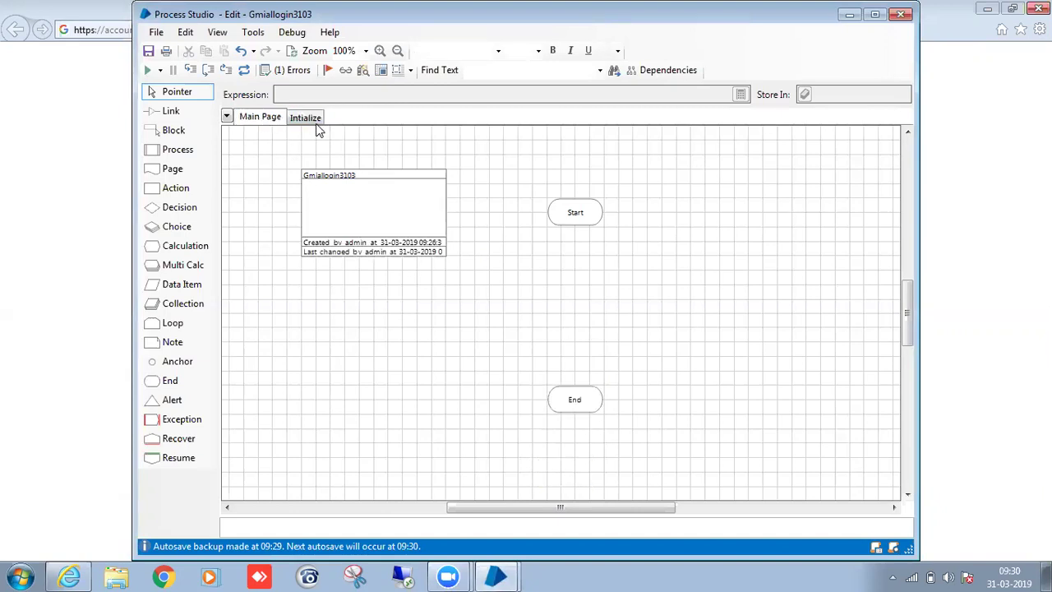
left_click(317, 124)
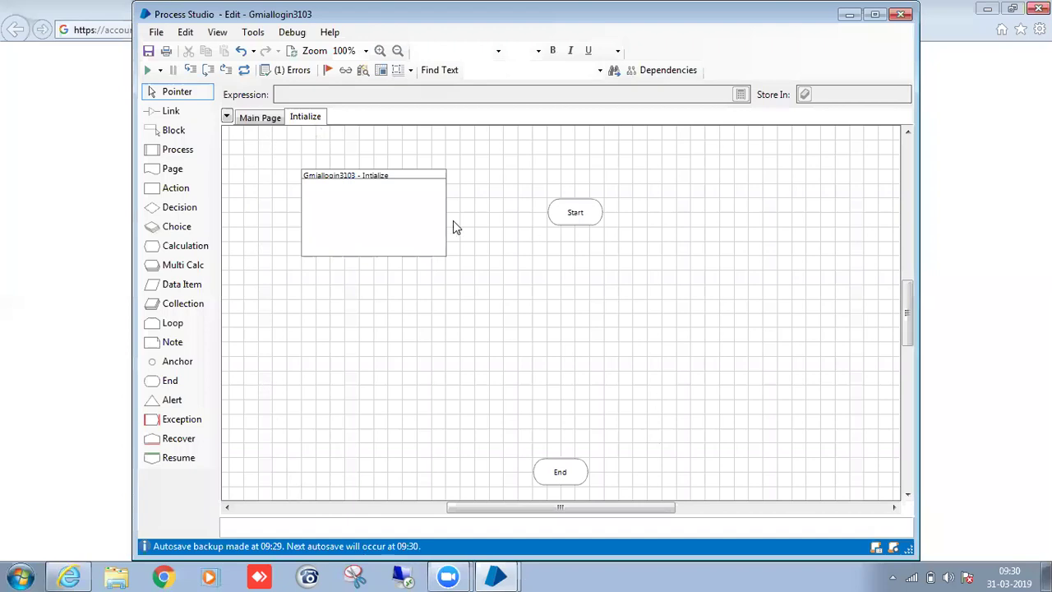
left_click(282, 121)
left_click(311, 120)
left_click(260, 118)
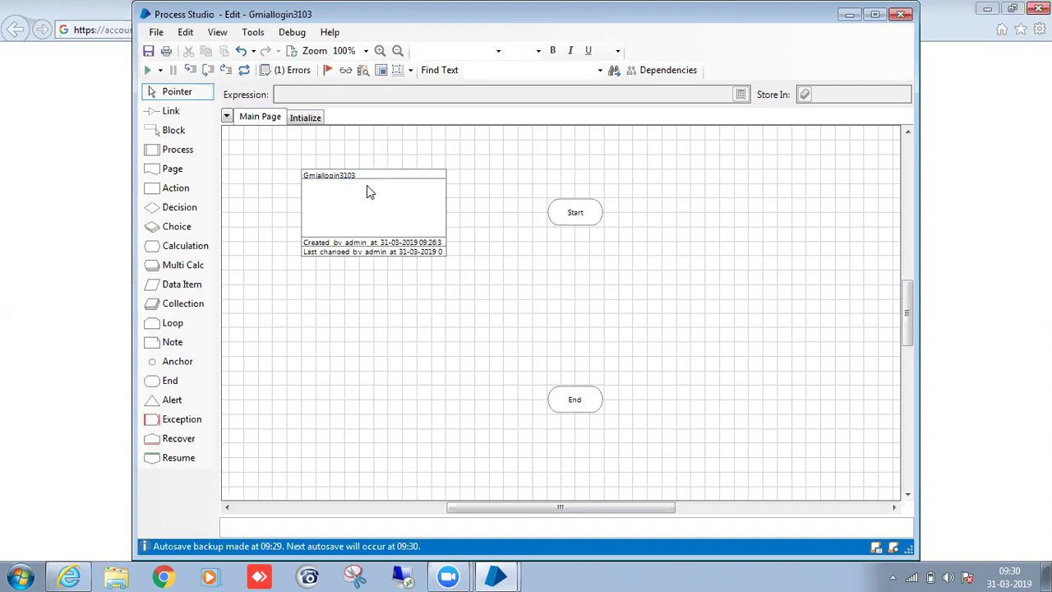
left_click(311, 120)
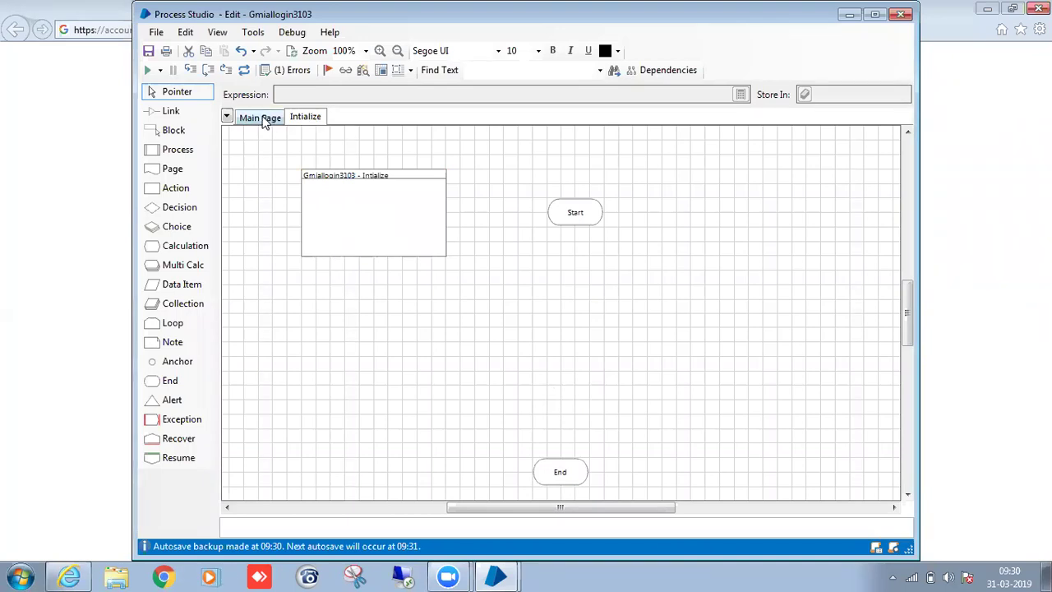
left_click(264, 118)
left_click(302, 118)
Place an Action1 stage just below Start on the Intialize page.
scroll(602, 253, "down", 1)
left_click_drag(562, 397, 591, 398)
scroll(576, 329, "up", 1)
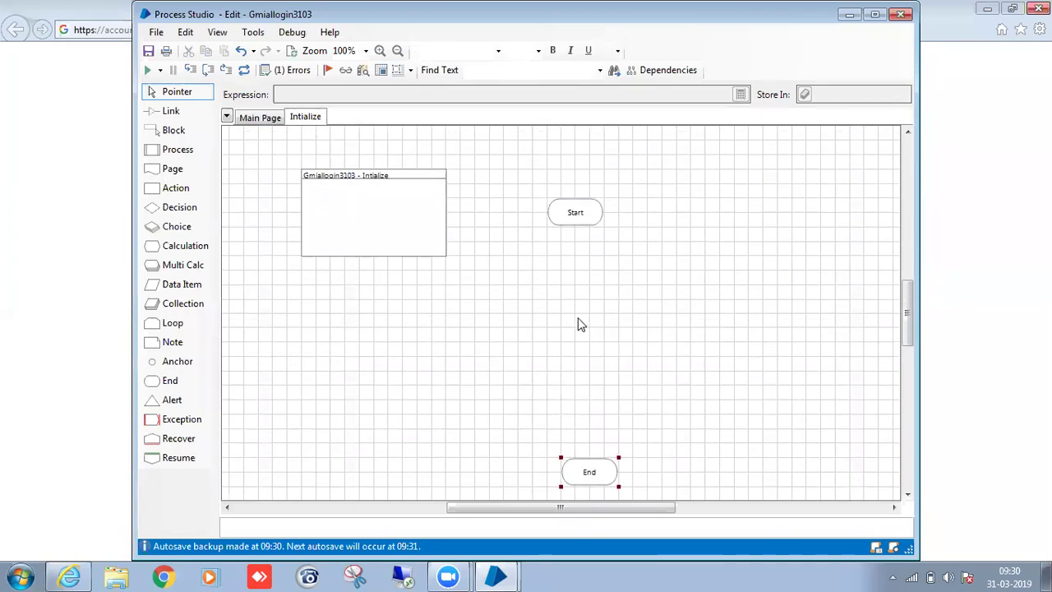
left_click(579, 261)
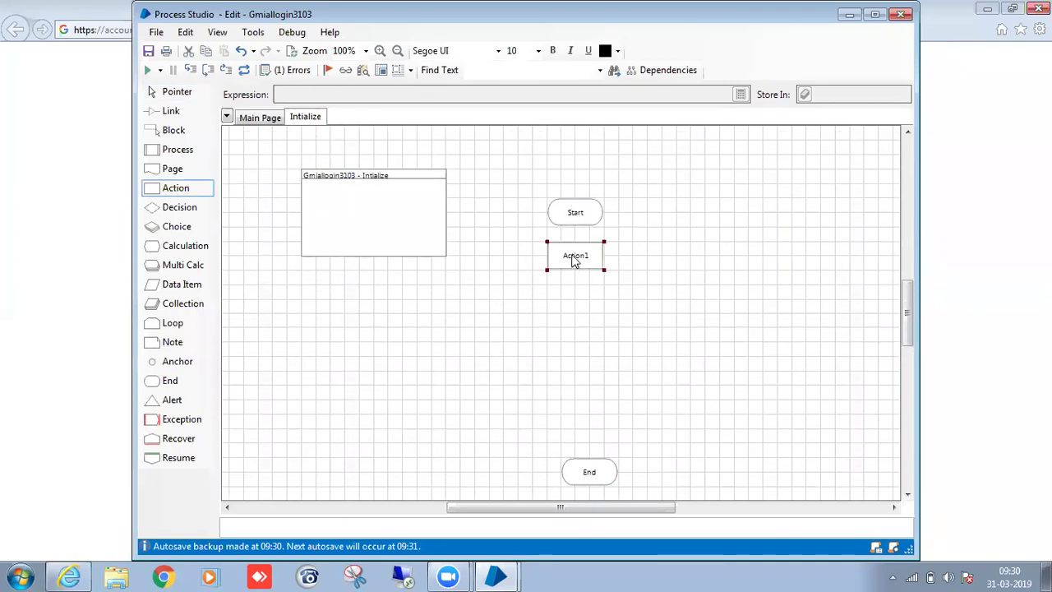
Set the action to Credentials > Get with Credentials Name "Gmail credentials".
double_click(575, 260)
left_click(528, 135)
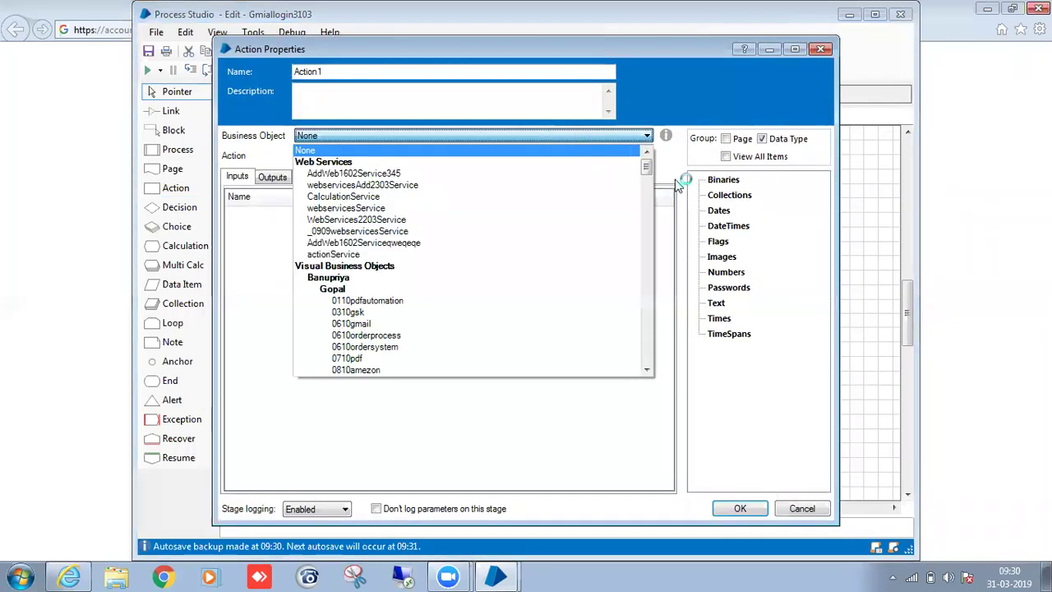
left_click_drag(648, 169, 647, 359)
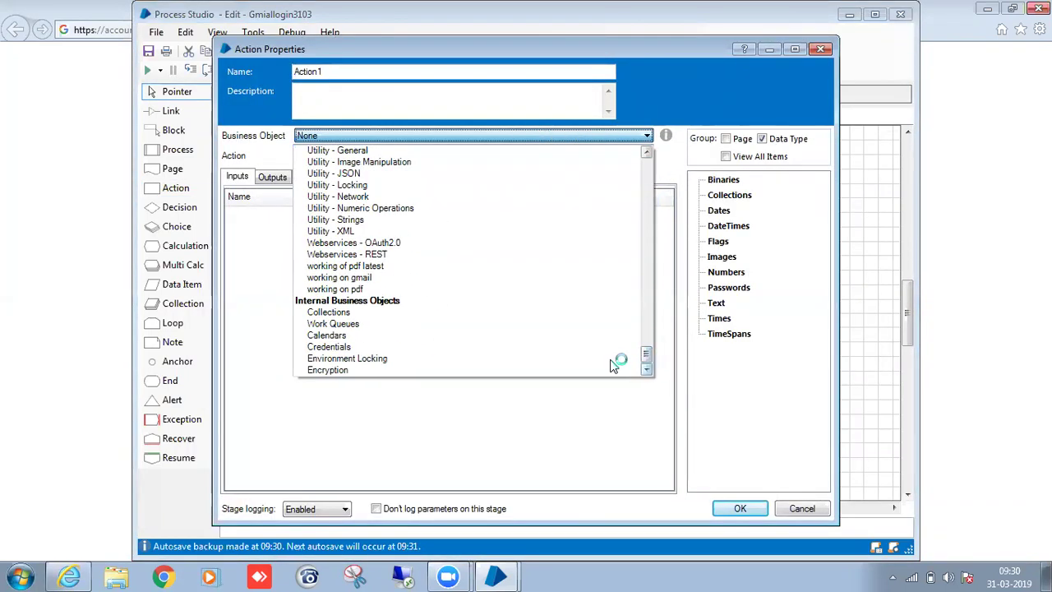
left_click(416, 347)
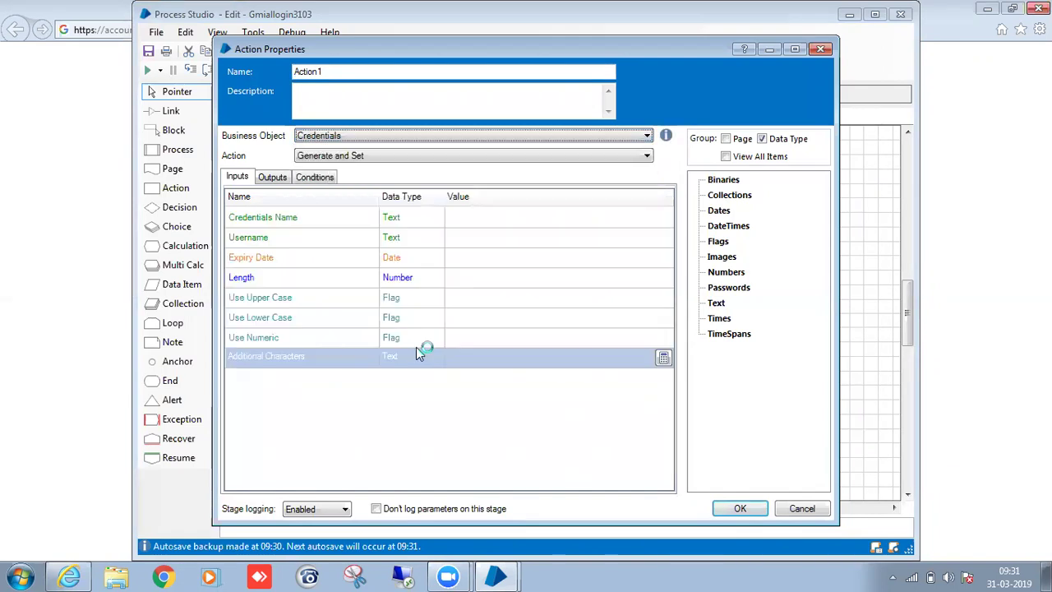
left_click(357, 155)
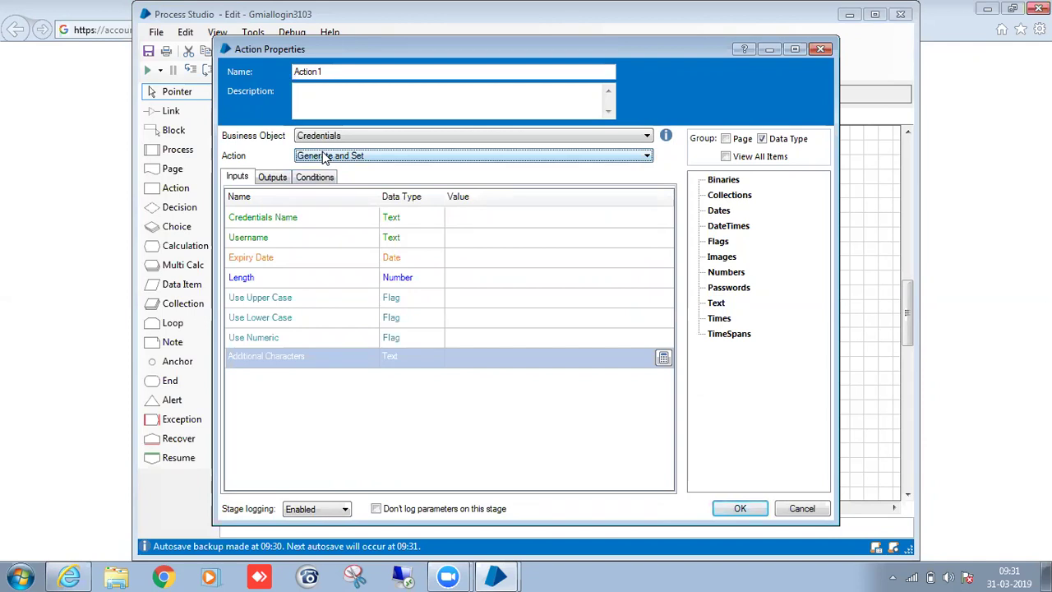
left_click(324, 157)
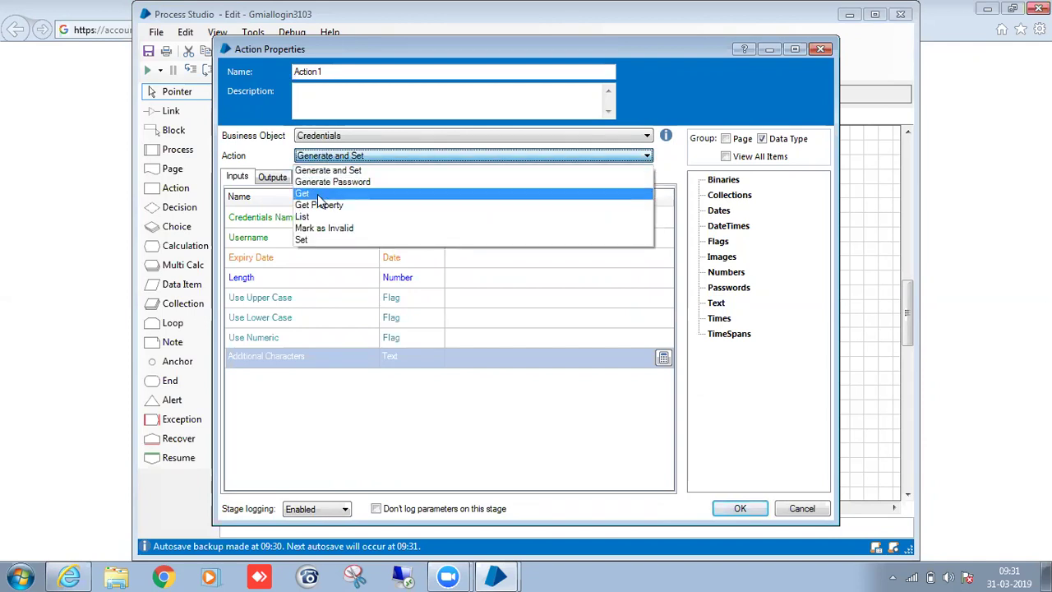
left_click(325, 191)
left_click(457, 215)
left_click(485, 215)
type("\"Gmail credentials")
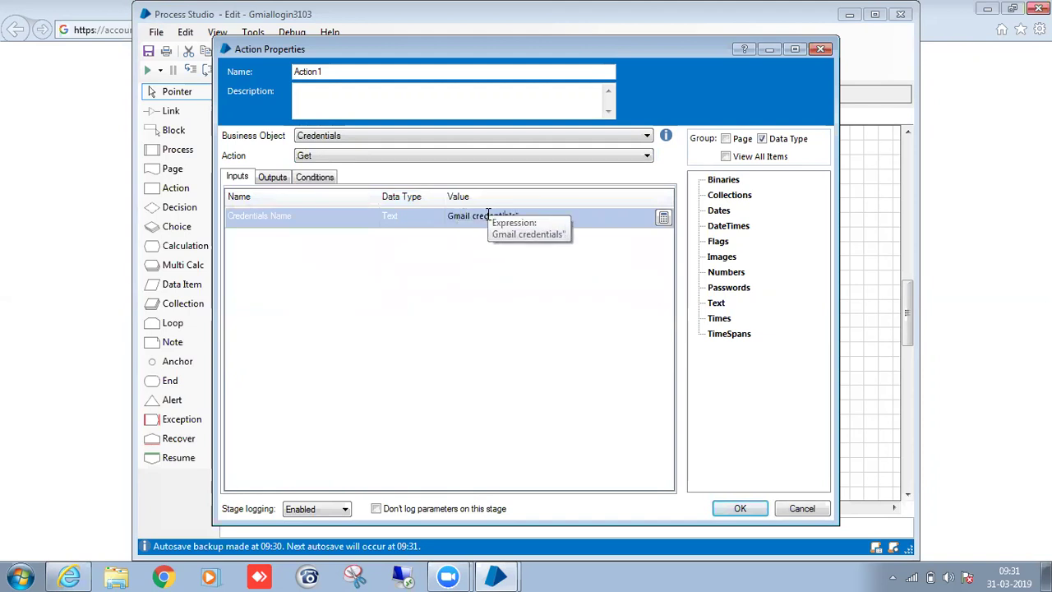
left_click(494, 262)
Auto-create Password, Username, Expiry Date and Status data items for the outputs.
left_click(265, 180)
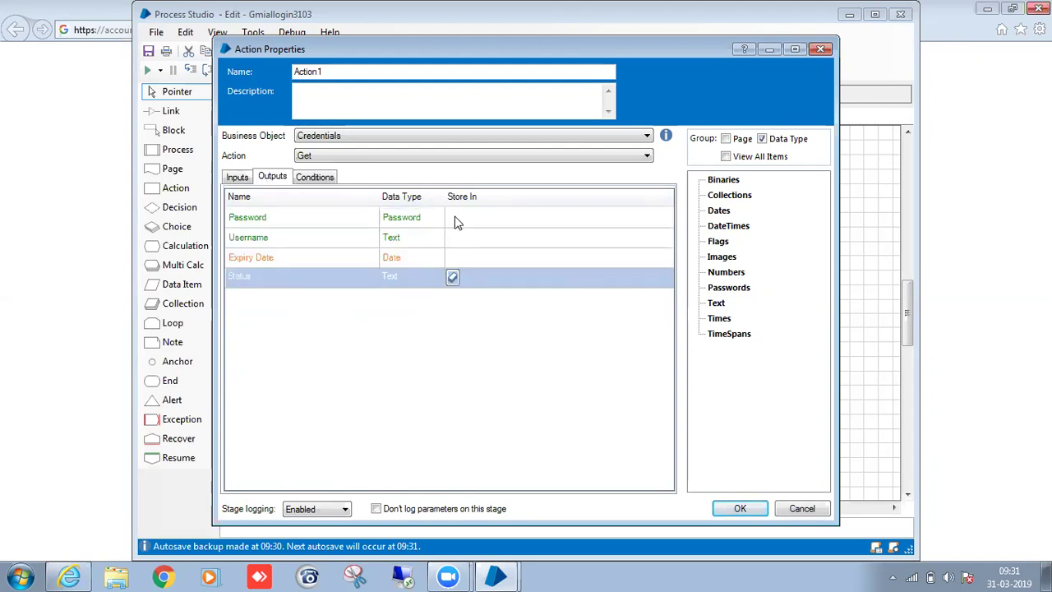
left_click(453, 218)
left_click(452, 217)
left_click(455, 238)
left_click(453, 238)
left_click(453, 257)
left_click(453, 258)
left_click(453, 277)
left_click(453, 277)
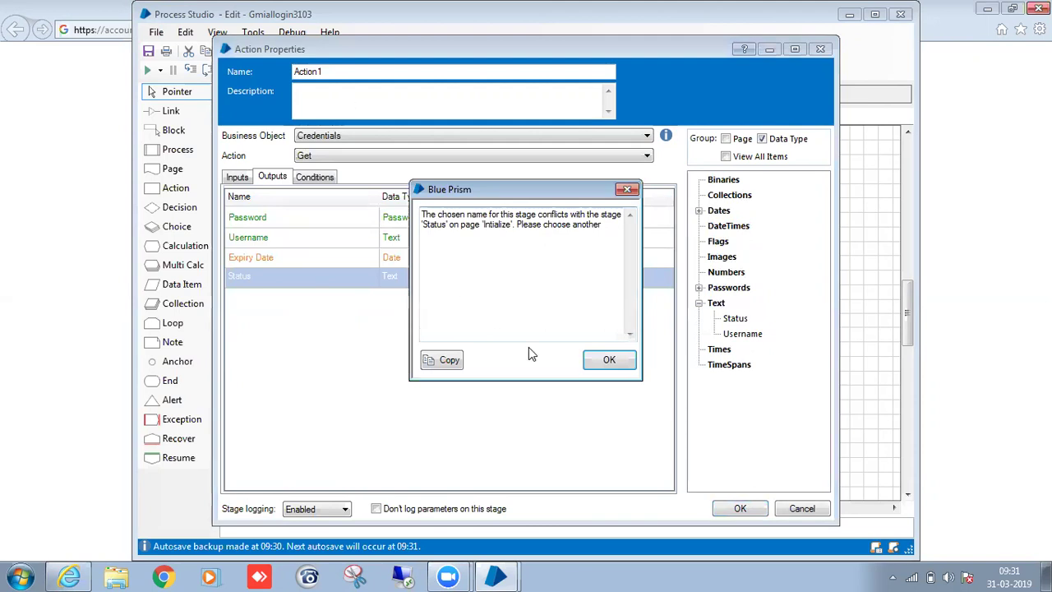
left_click(606, 359)
Rename the stage to Get Credentials and confirm the settings.
left_click_drag(359, 69, 226, 62)
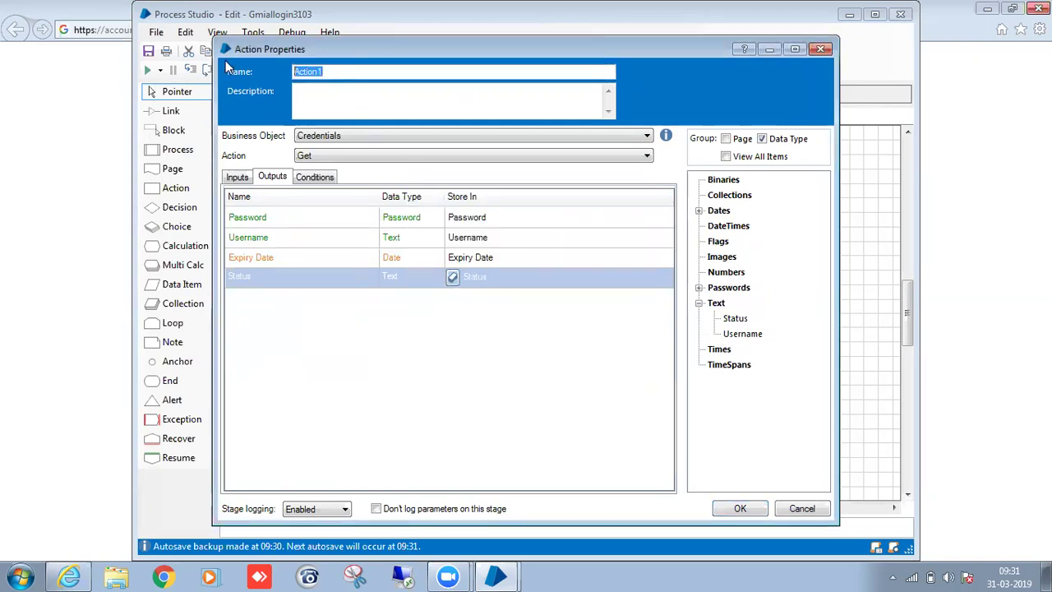
key("BackSpace")
type("Get Credentials")
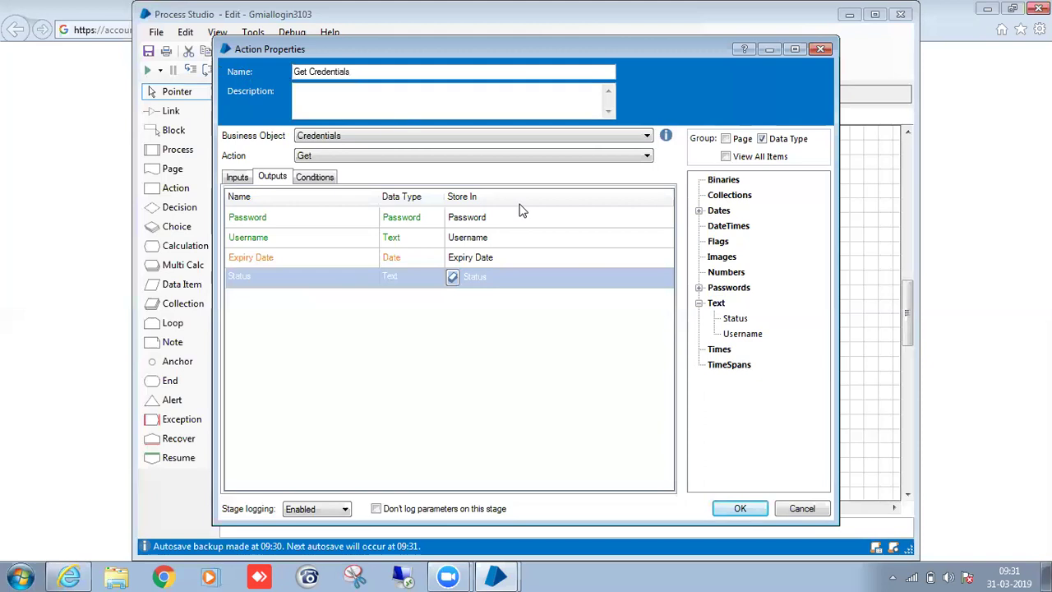
left_click(739, 508)
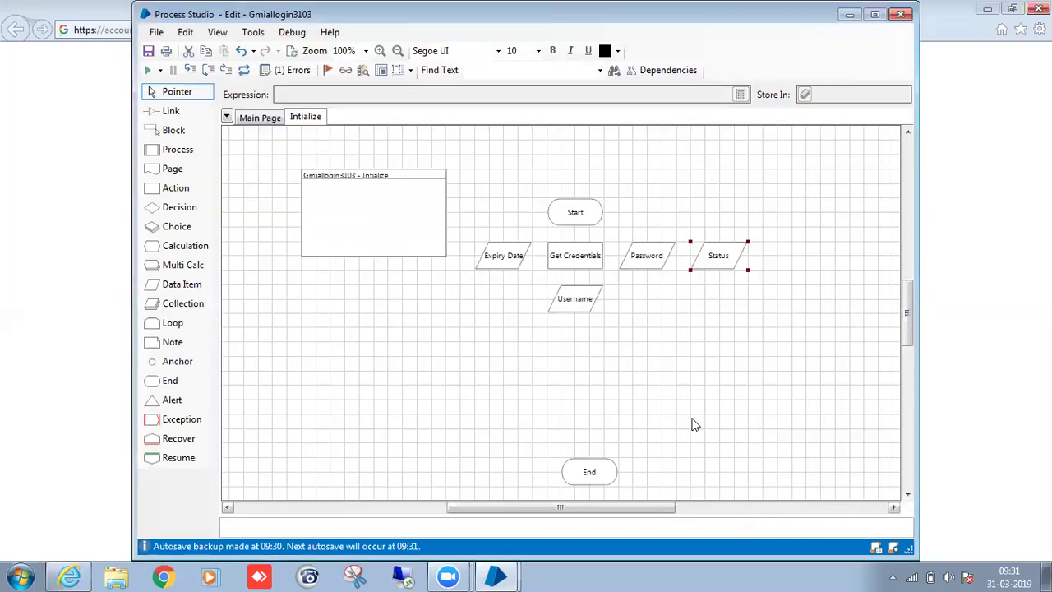
Line up Expiry Date and Username to the right and link Start to Get Credentials.
left_click_drag(481, 255, 756, 258)
left_click_drag(568, 297, 826, 257)
key("l")
left_click_drag(589, 211, 580, 261)
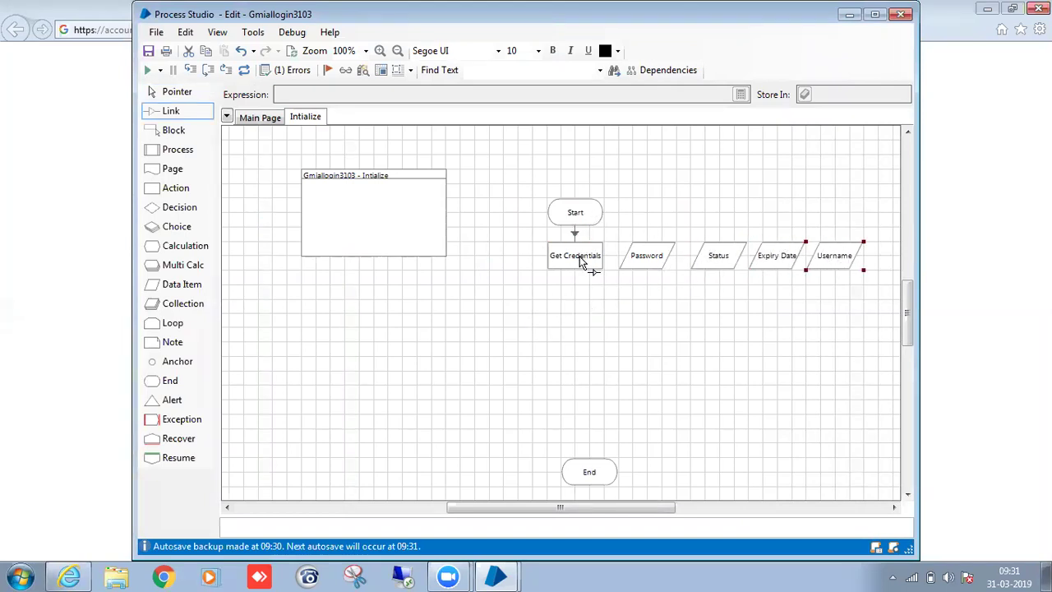
key("p")
left_click(620, 324)
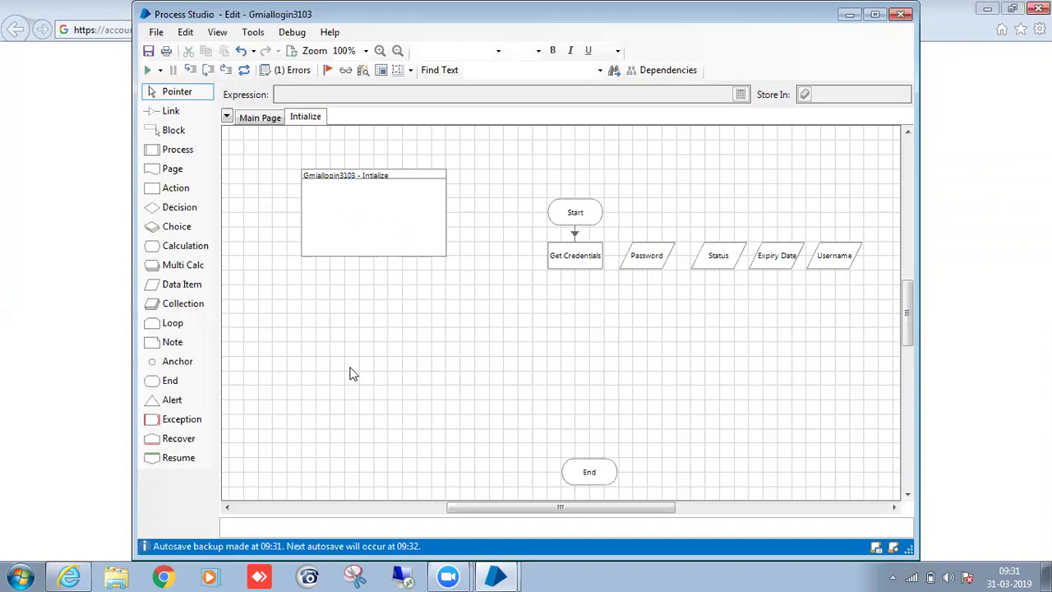
Add a Decision1 stage below Get Credentials and link to it.
left_click_drag(207, 212, 571, 306)
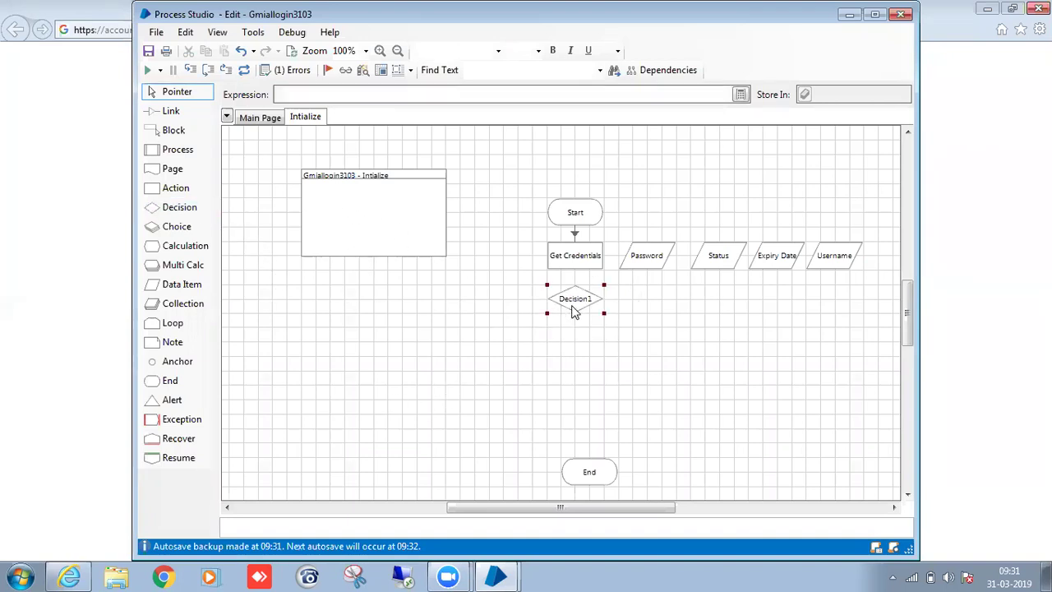
left_click(630, 344)
left_click(171, 111)
left_click_drag(565, 256, 578, 300)
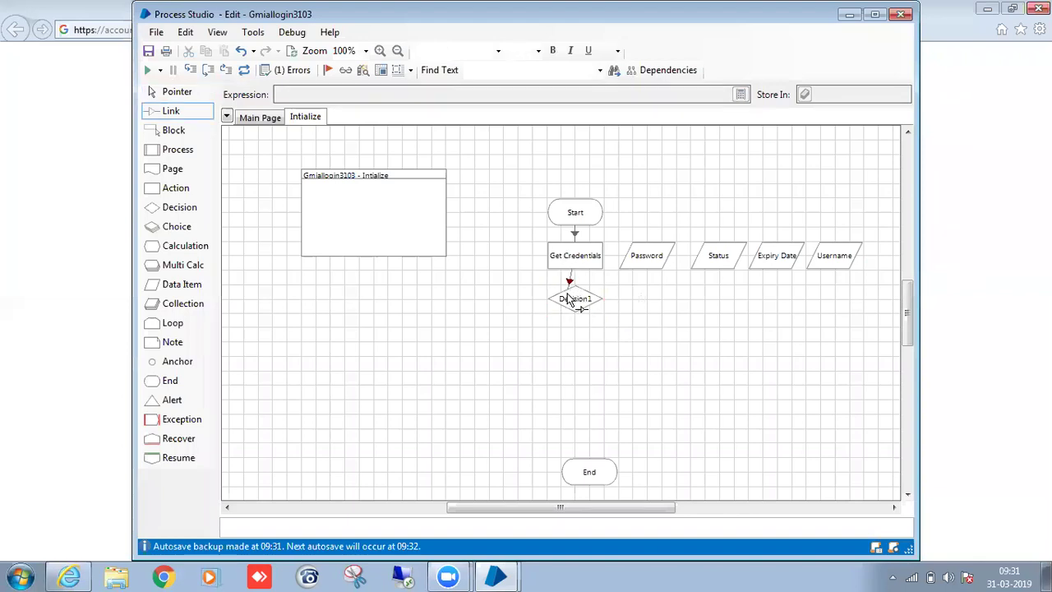
Set the decision expression to [Status]="Valid".
double_click(575, 299)
left_click(484, 223)
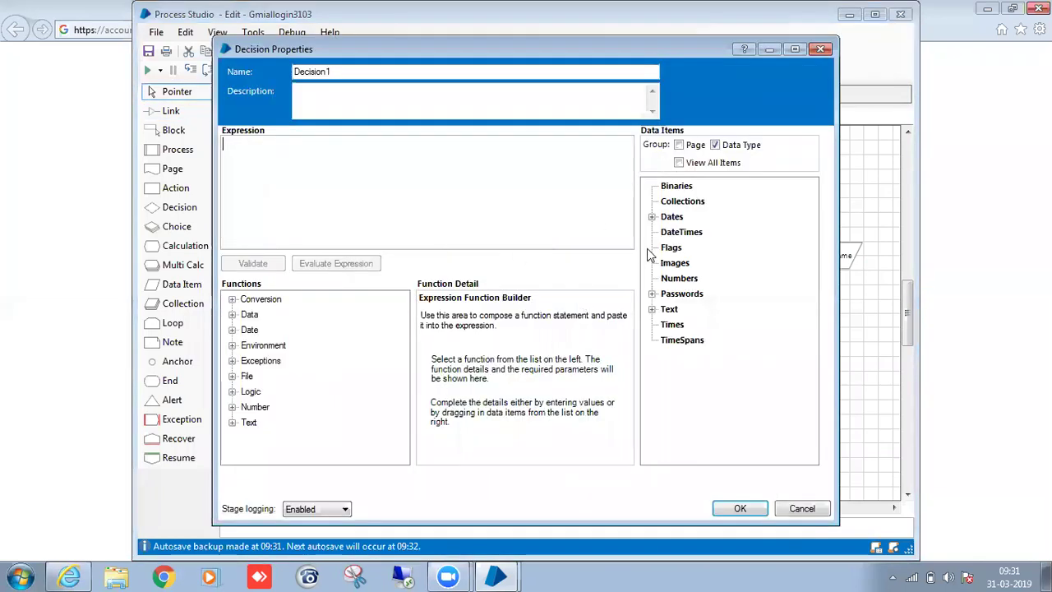
left_click(654, 310)
left_click(655, 311)
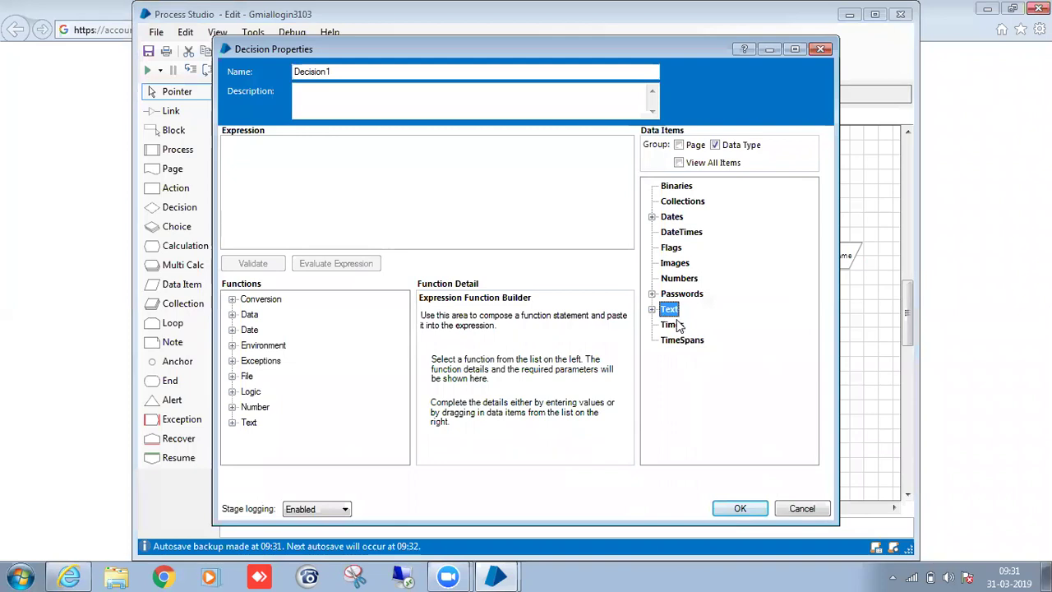
left_click(653, 310)
left_click_drag(688, 324, 530, 225)
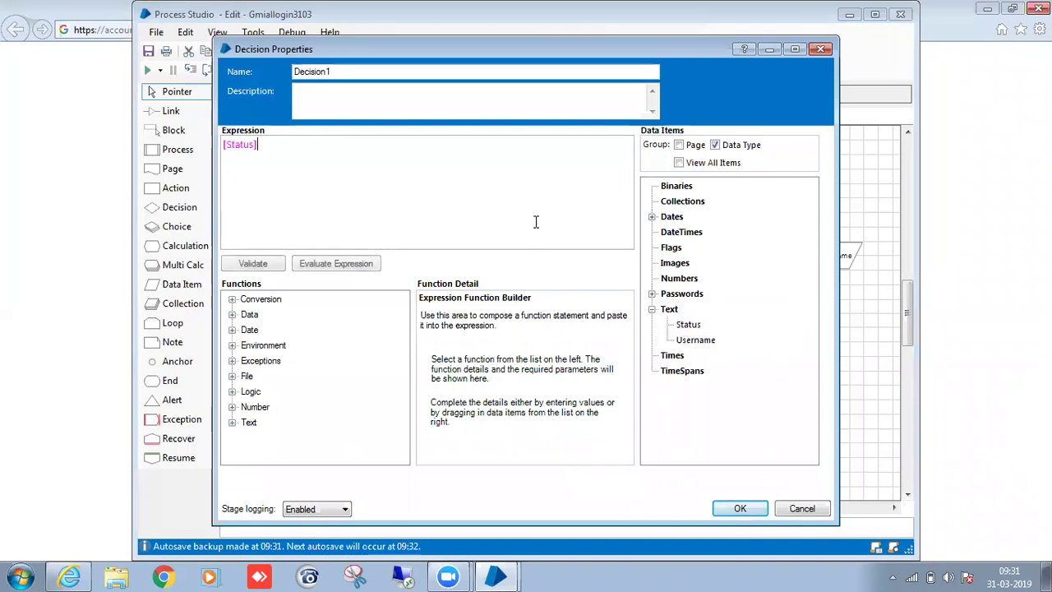
type("=\"VAL")
key("BackSpace")
key("BackSpace")
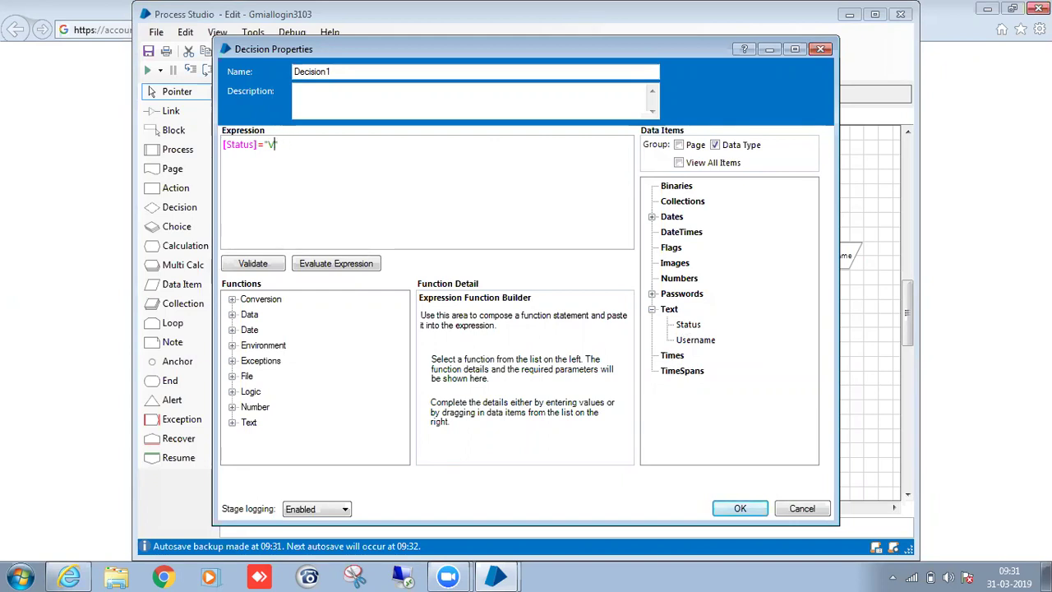
type("alid\"")
Name the decision "Credential status is valid?" and confirm.
left_click(477, 71)
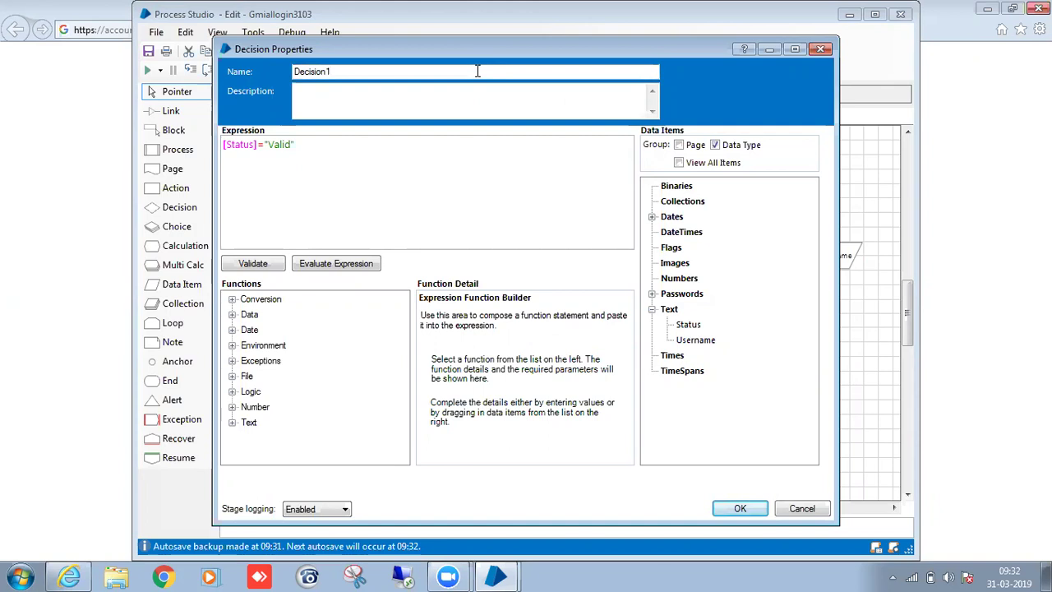
key("BackSpace")
key("BackSpace")
key("BackSpace")
key("BackSpace")
key("BackSpace")
key("BackSpace")
type("C")
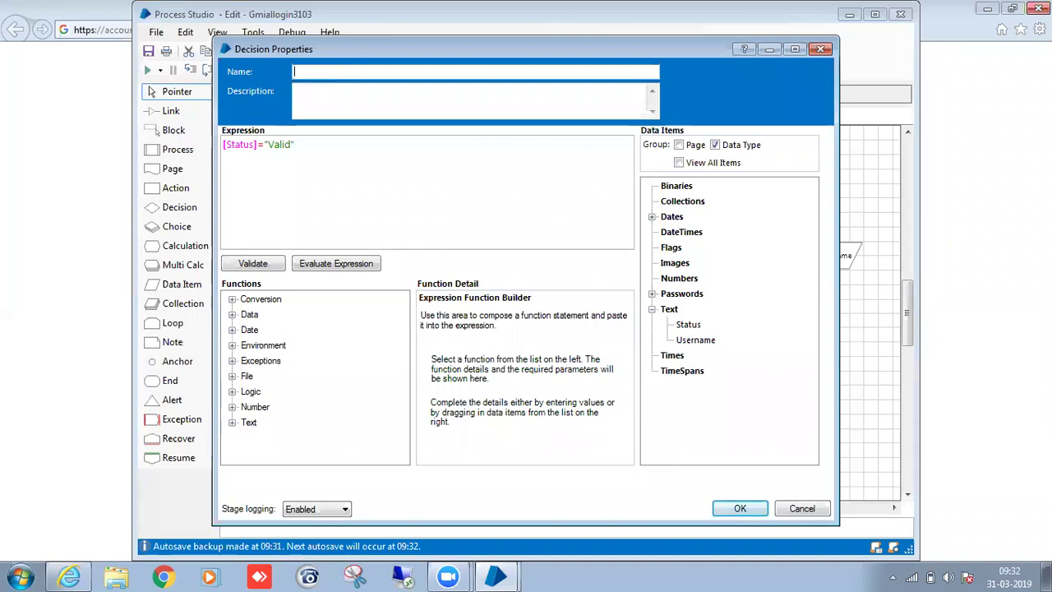
type("redential status is valid?")
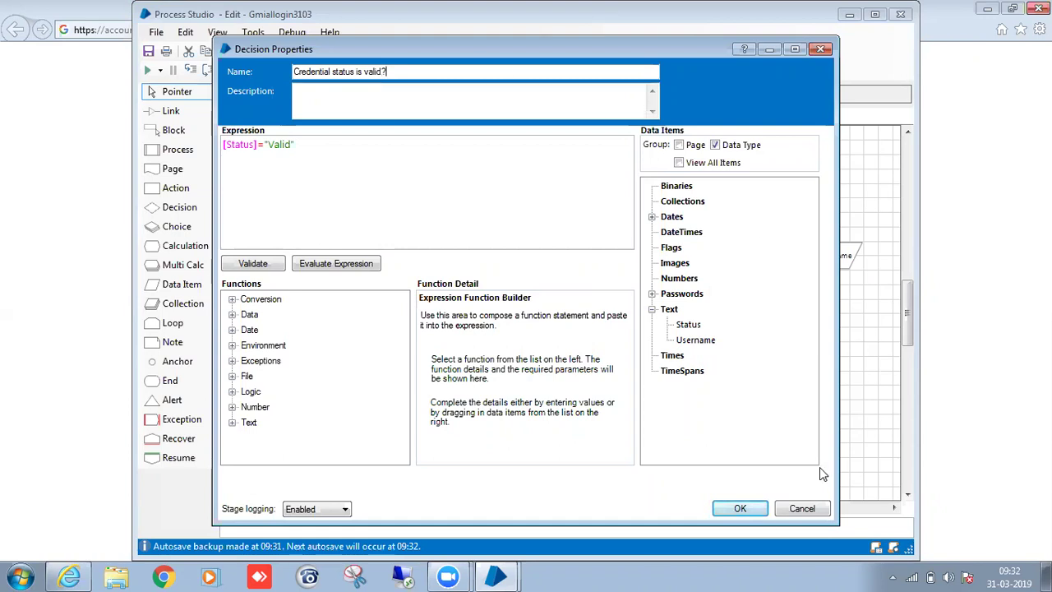
left_click(740, 508)
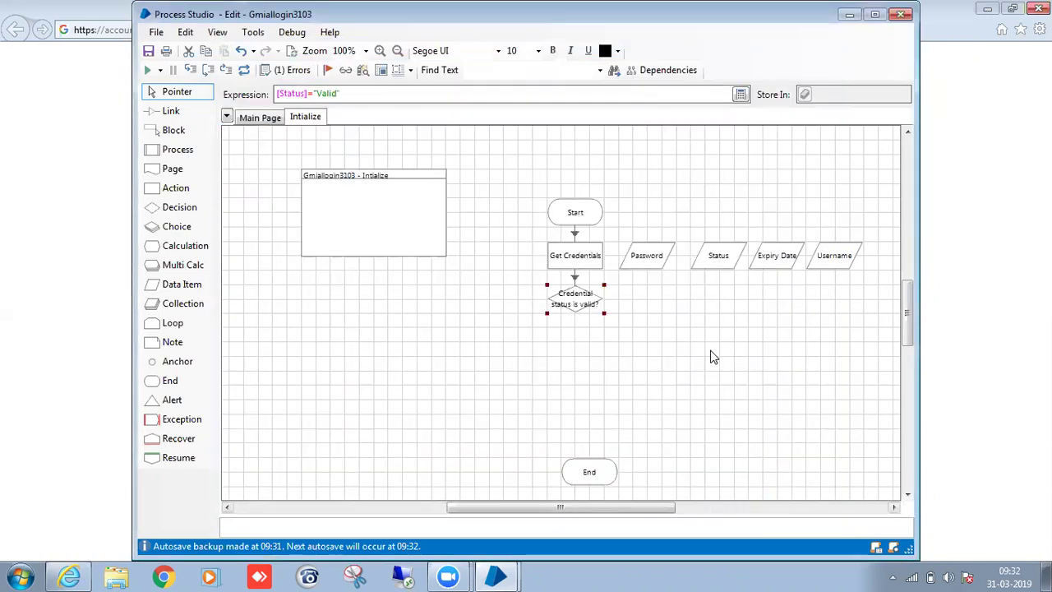
Adjust the status decision and End positions, then place a new decision below the check.
left_click_drag(571, 314, 578, 321)
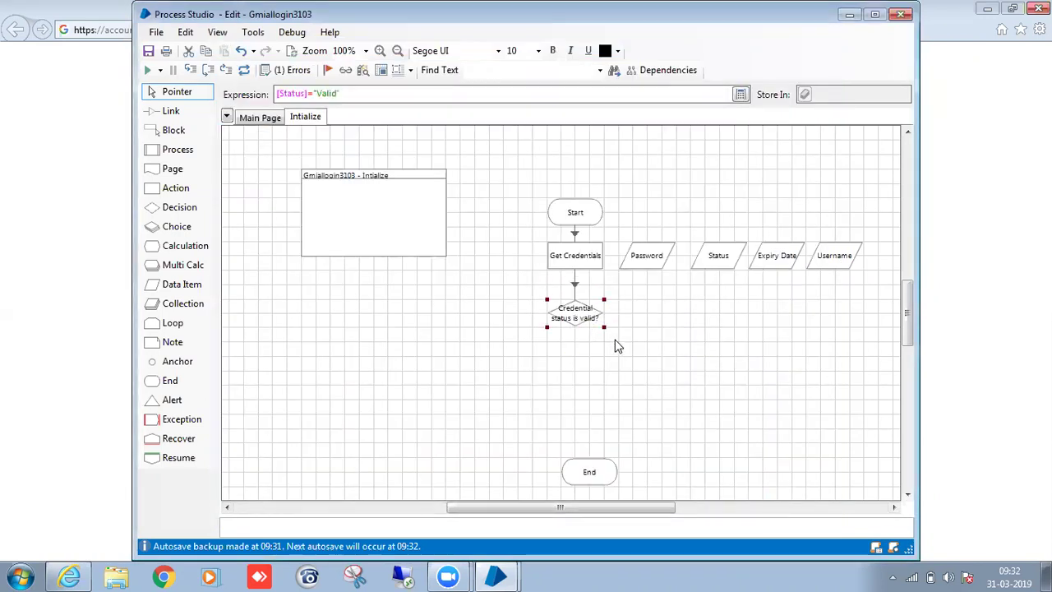
left_click(616, 341)
left_click(575, 472)
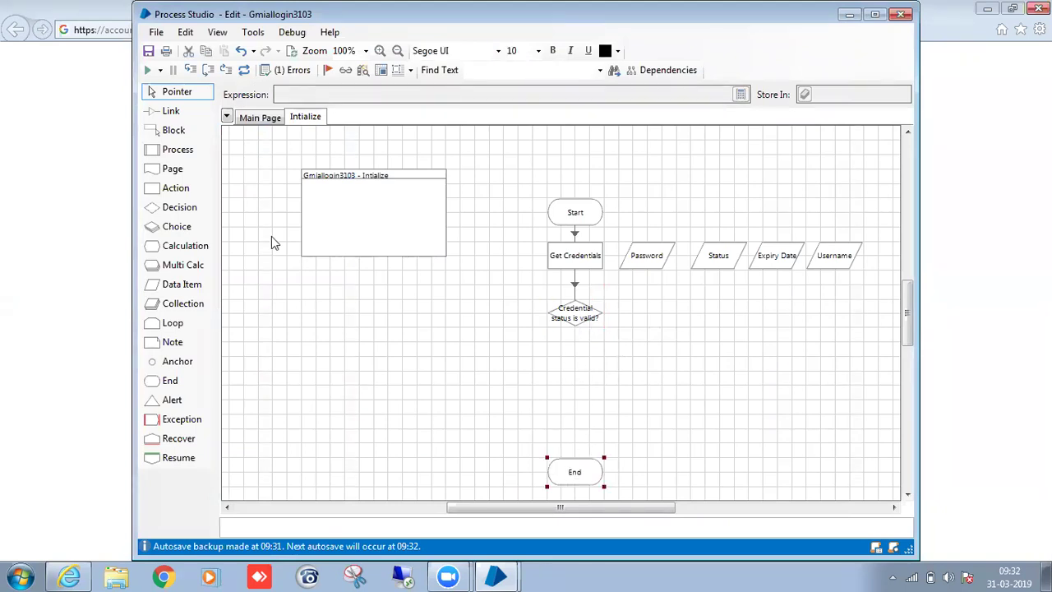
left_click(186, 207)
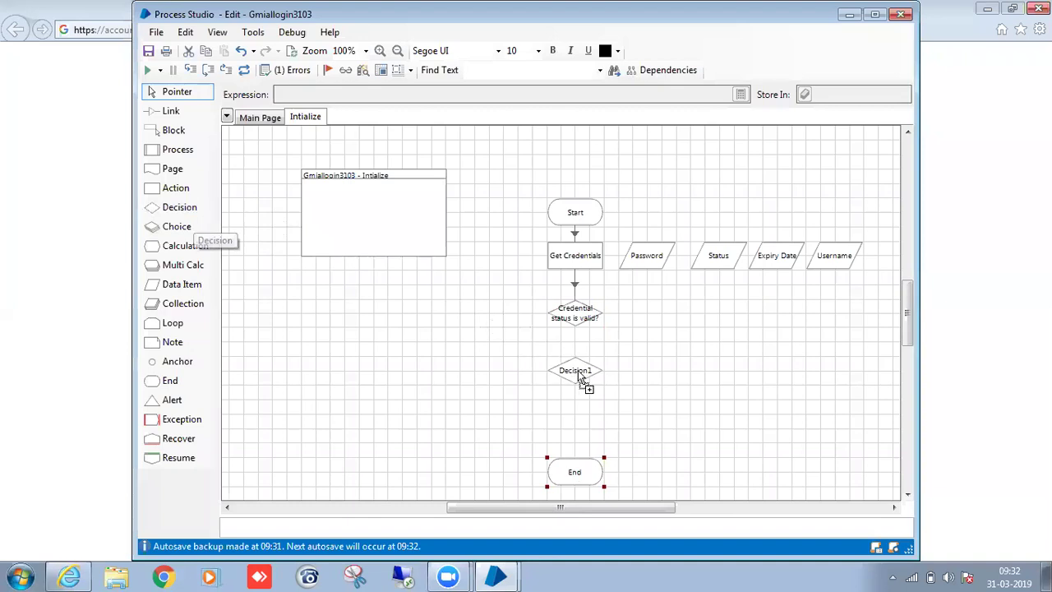
left_click(578, 374)
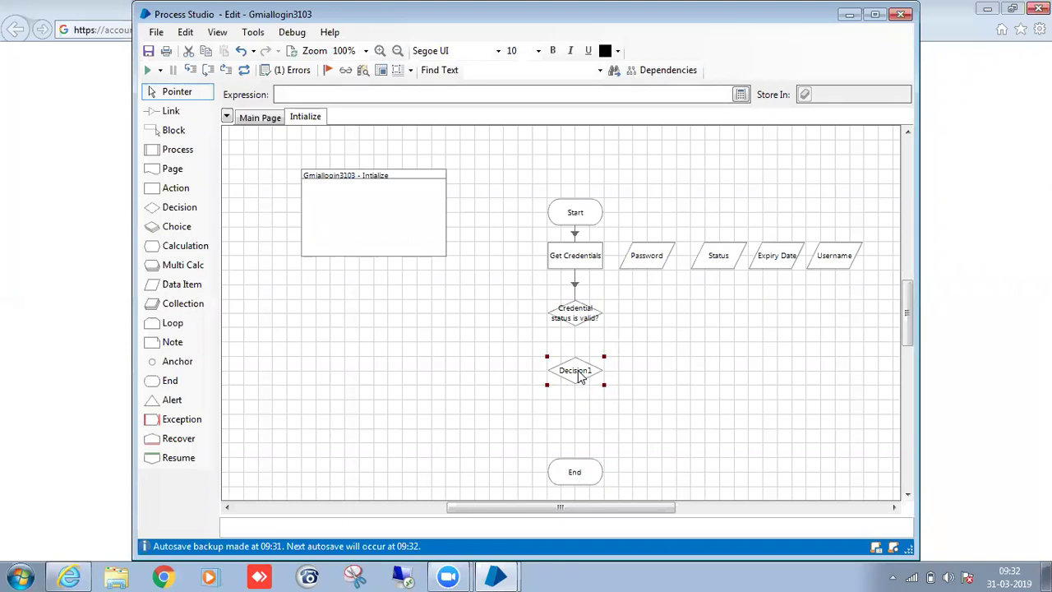
Build Len([Username]) with the function builder and follow it with OR.
double_click(574, 374)
left_click(387, 172)
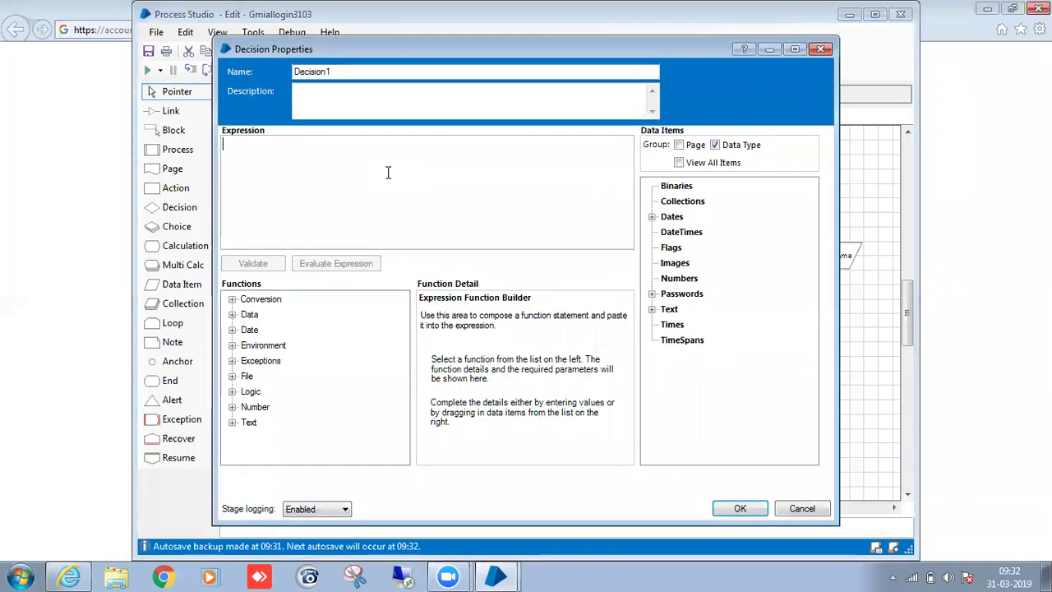
left_click(232, 422)
mouse_move(402, 400)
left_mouse_down()
mouse_move(402, 419)
mouse_move(405, 398)
left_mouse_up()
left_click(263, 376)
double_click(669, 310)
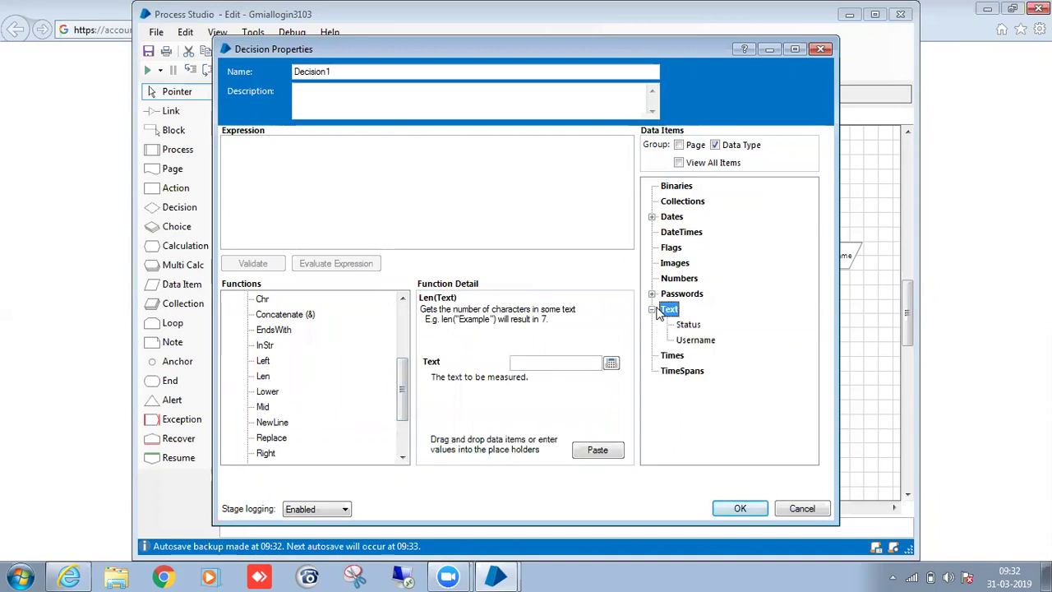
left_click_drag(695, 341, 593, 366)
left_click(596, 451)
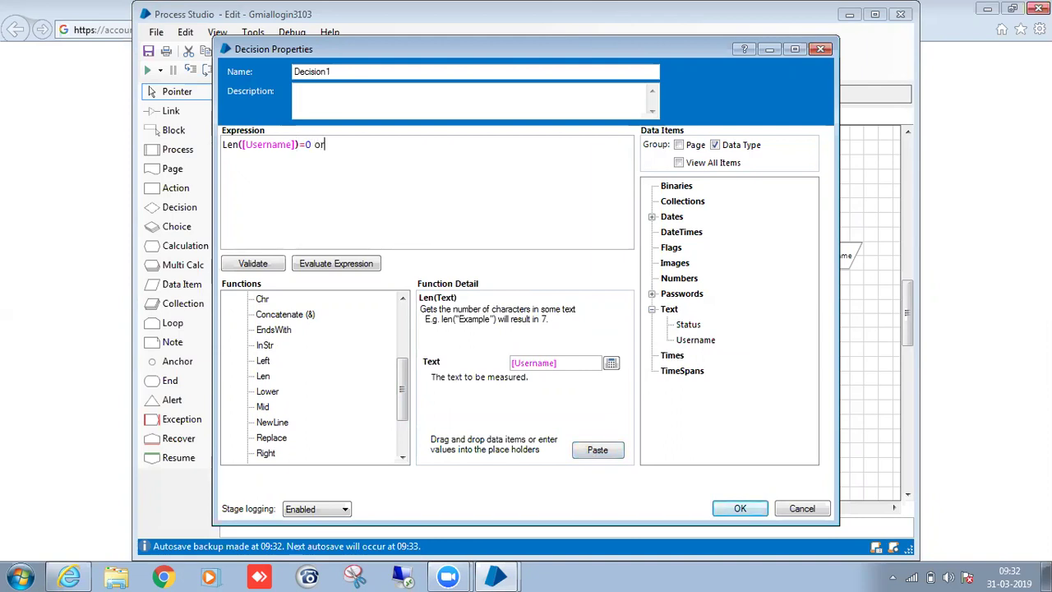
key("BackSpace")
key("BackSpace")
key("BackSpace")
type("OR")
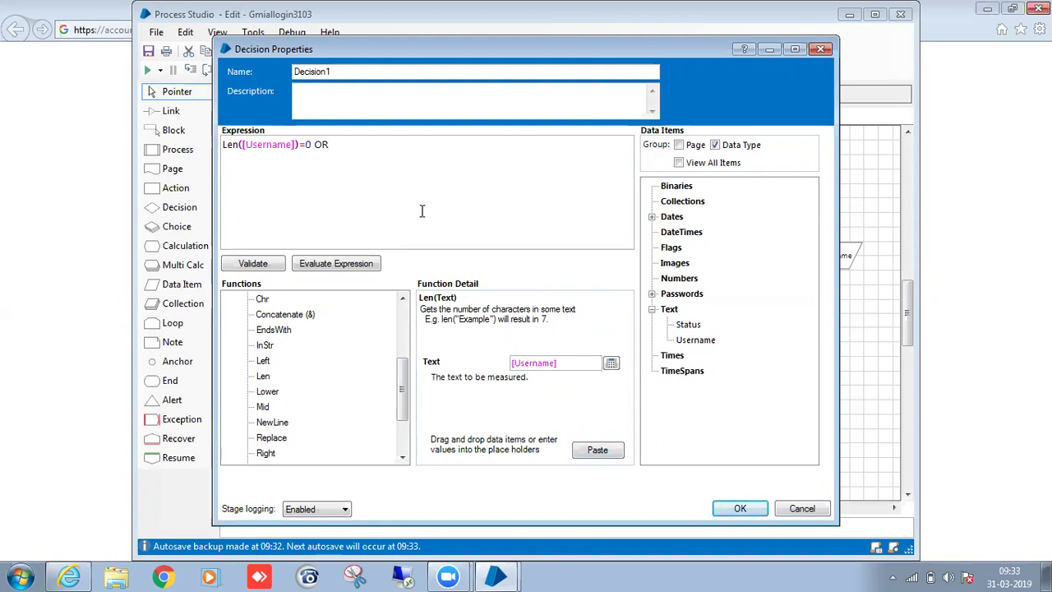
Append Len([Password]) and finish the expression as Len([Username])=0 OR Len([Password])=0.
left_click(573, 363)
key("BackSpace")
key("BackSpace")
key("BackSpace")
key("BackSpace")
key("BackSpace")
key("BackSpace")
key("BackSpace")
key("BackSpace")
key("BackSpace")
key("BackSpace")
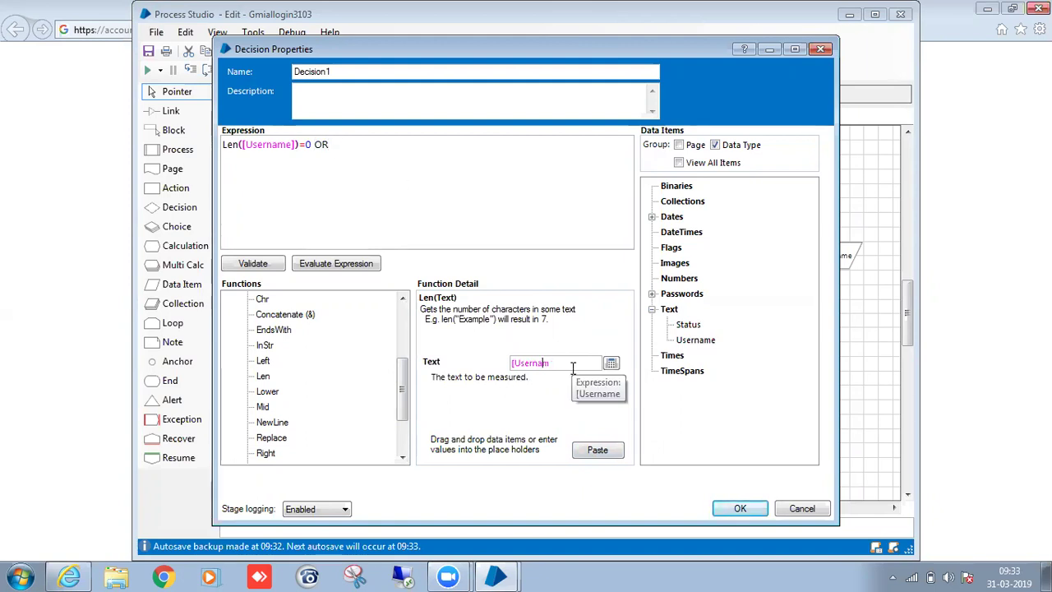
left_click(652, 294)
left_click_drag(692, 310, 589, 366)
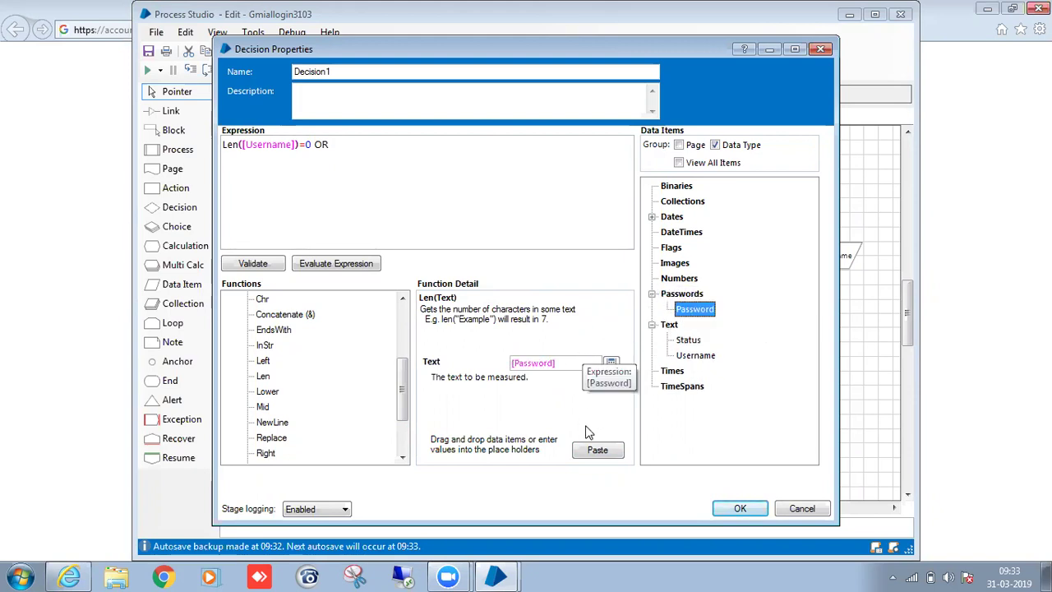
left_click(589, 452)
left_click(486, 161)
type("=0")
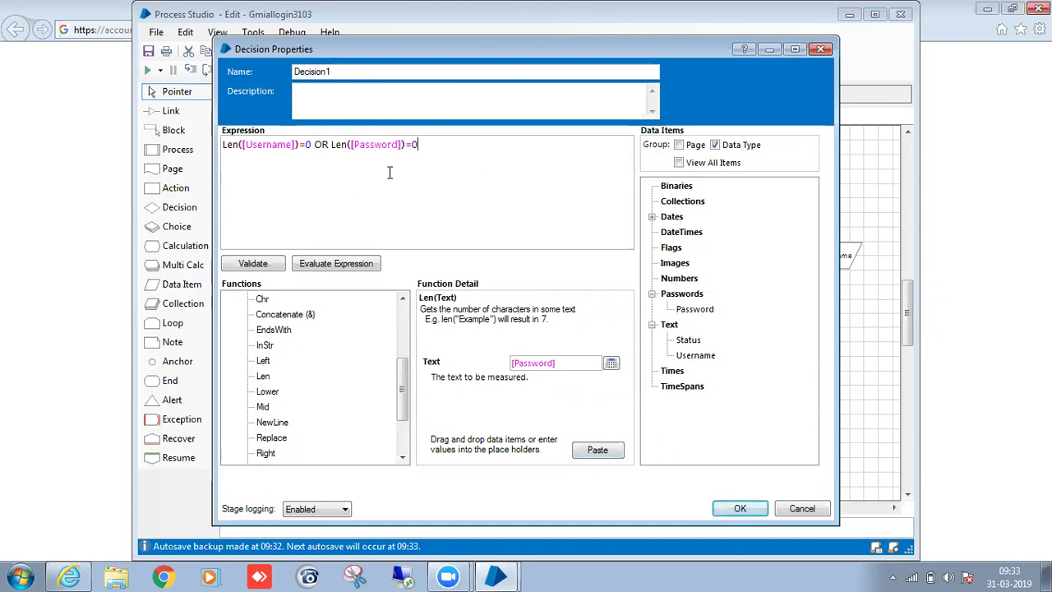
Name the decision "Empty credentials?" and confirm.
left_click(381, 72)
key("BackSpace")
key("BackSpace")
key("BackSpace")
key("BackSpace")
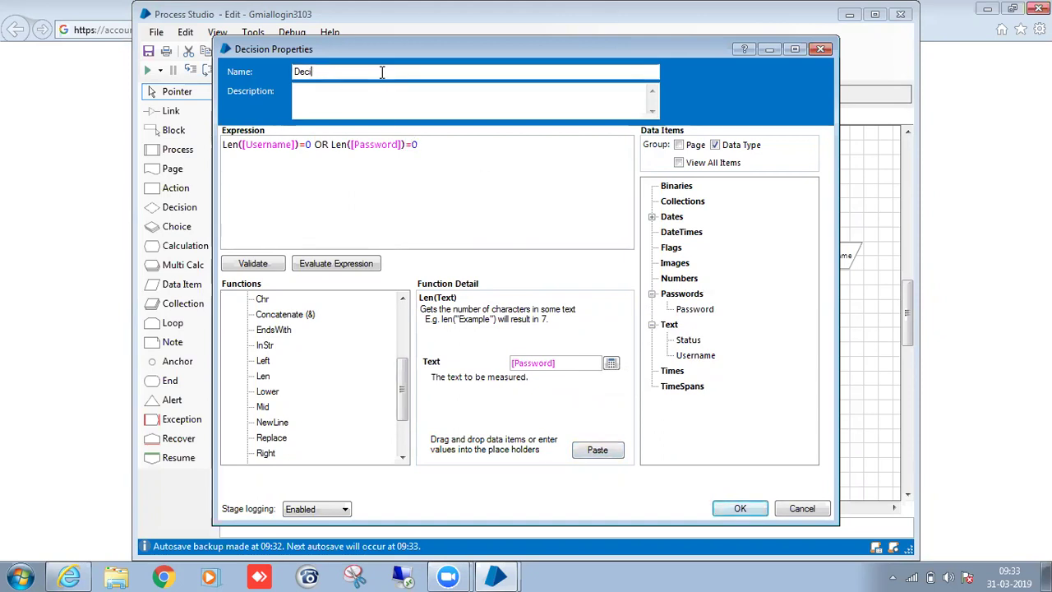
key("BackSpace")
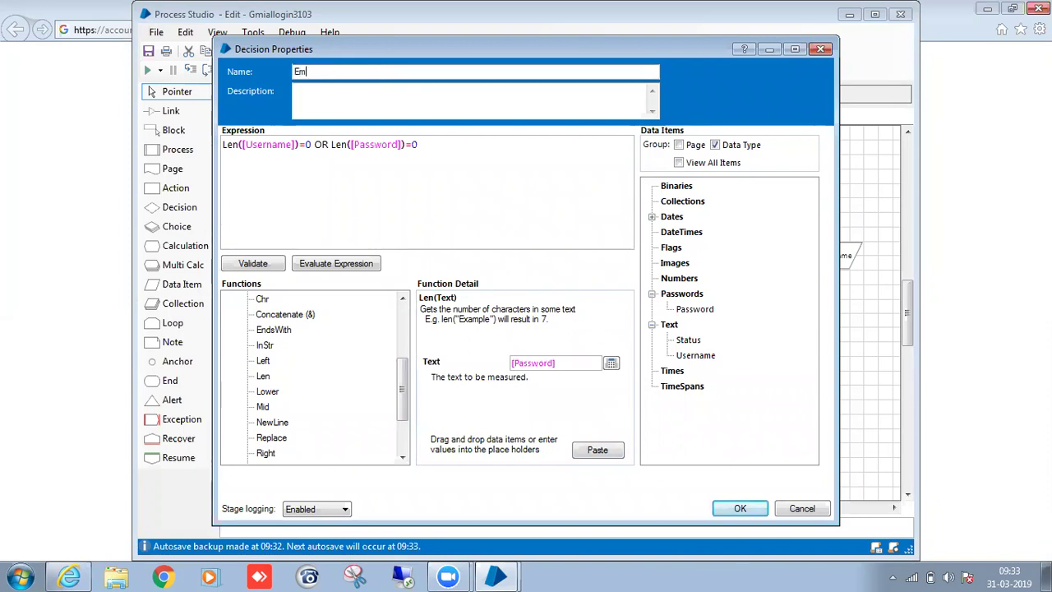
type("Empty credentials?")
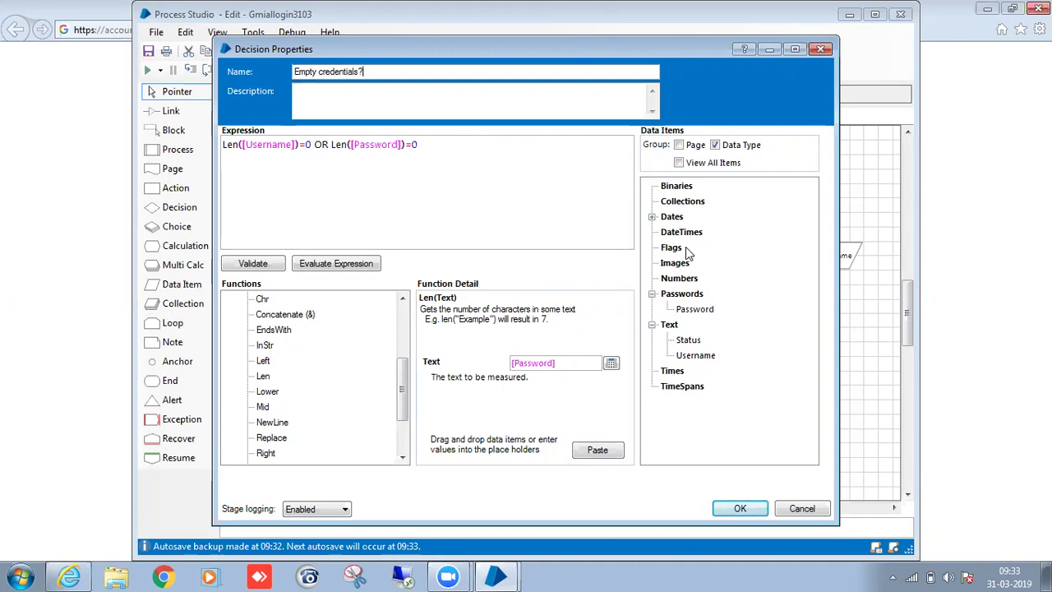
left_click(742, 509)
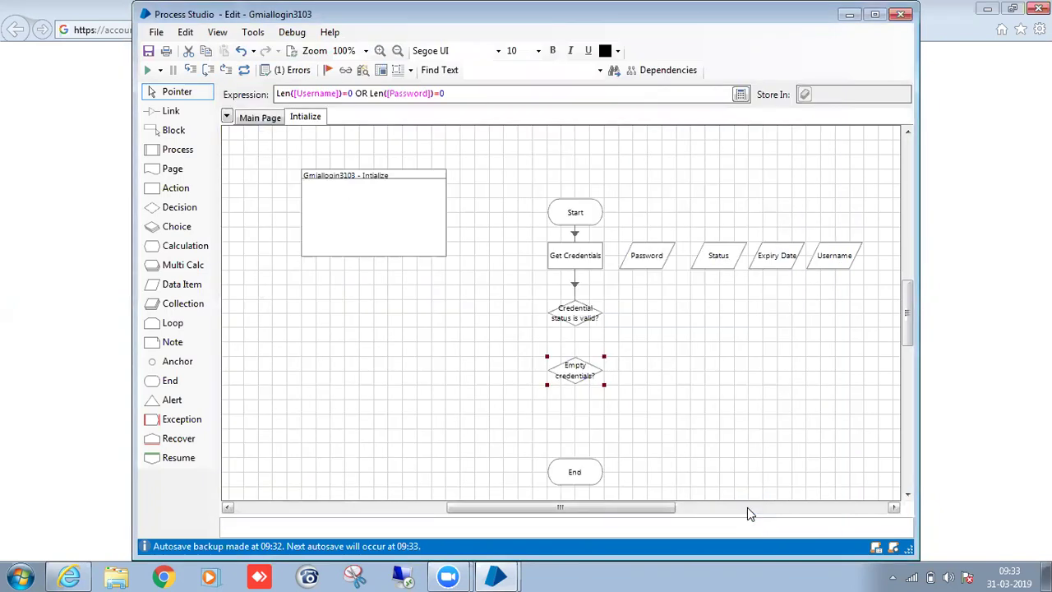
Link the status check's Yes to Empty credentials?, add Exception1 beside it, and link Yes to Exception1.
left_click(782, 384)
left_click_drag(591, 329, 598, 382)
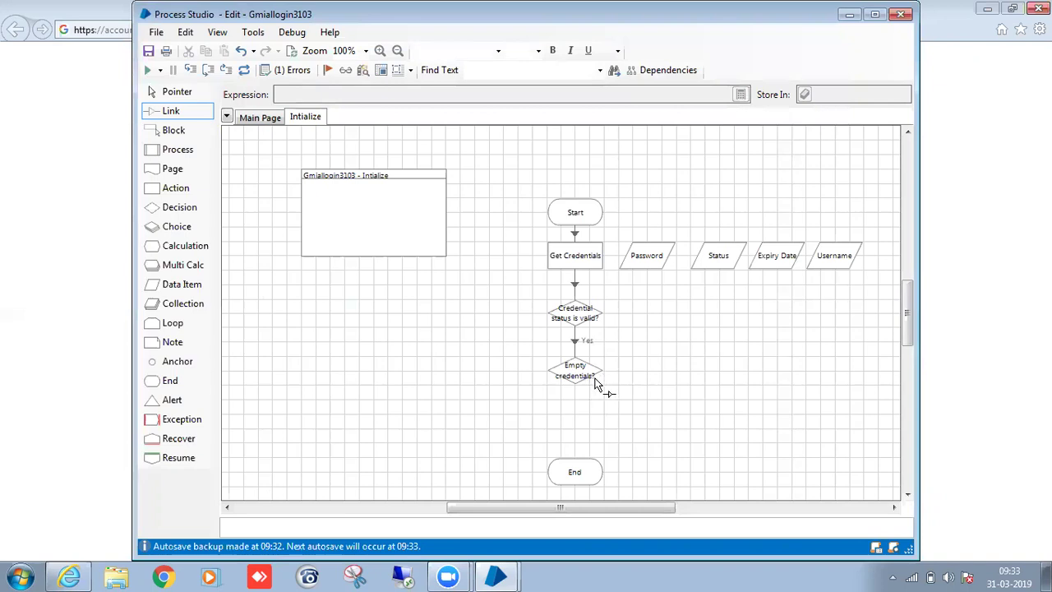
mouse_move(590, 485)
left_mouse_down()
mouse_move(696, 392)
mouse_move(575, 462)
mouse_move(582, 476)
left_mouse_up()
left_click_drag(170, 421, 678, 384)
key("l")
mouse_move(581, 370)
left_mouse_down()
mouse_move(659, 373)
mouse_move(578, 442)
mouse_move(575, 458)
left_mouse_up()
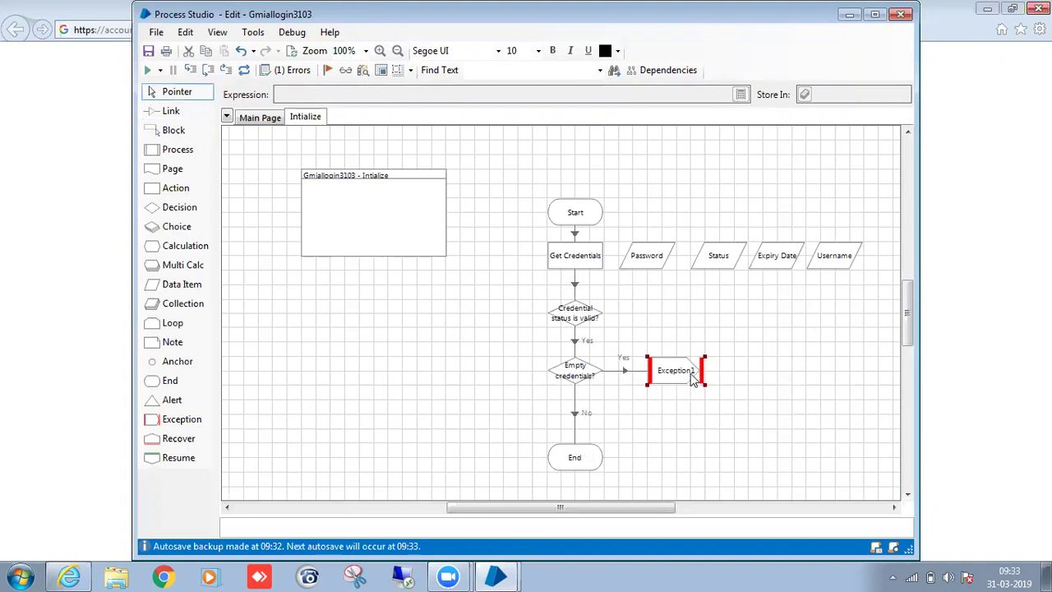
Rename the exception stage to BE_CredentialsNotProper.
double_click(695, 378)
key("BackSpace")
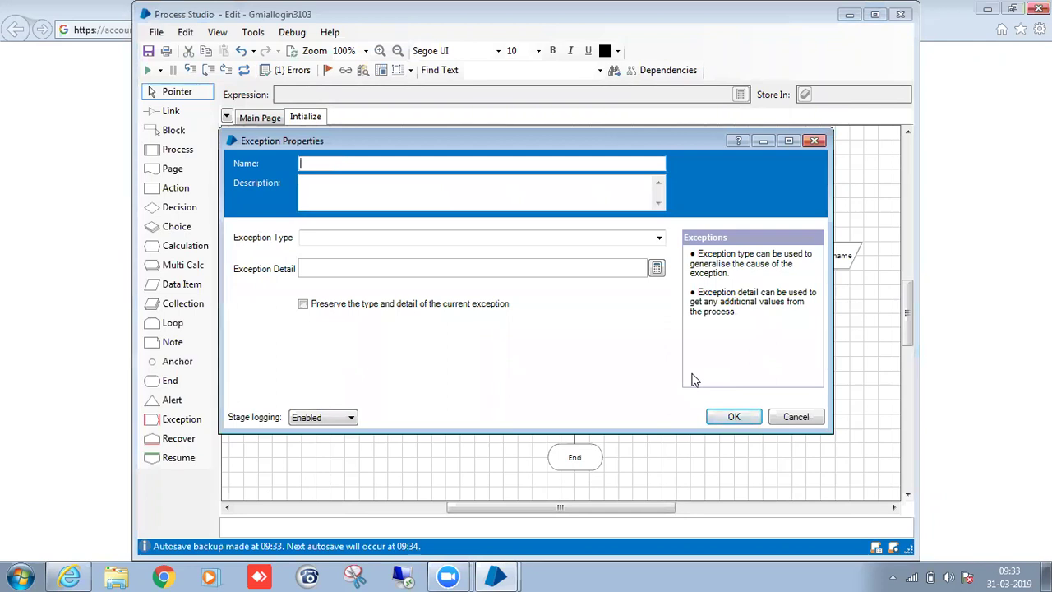
type("BE")
type("_Credentials ")
type("otProper")
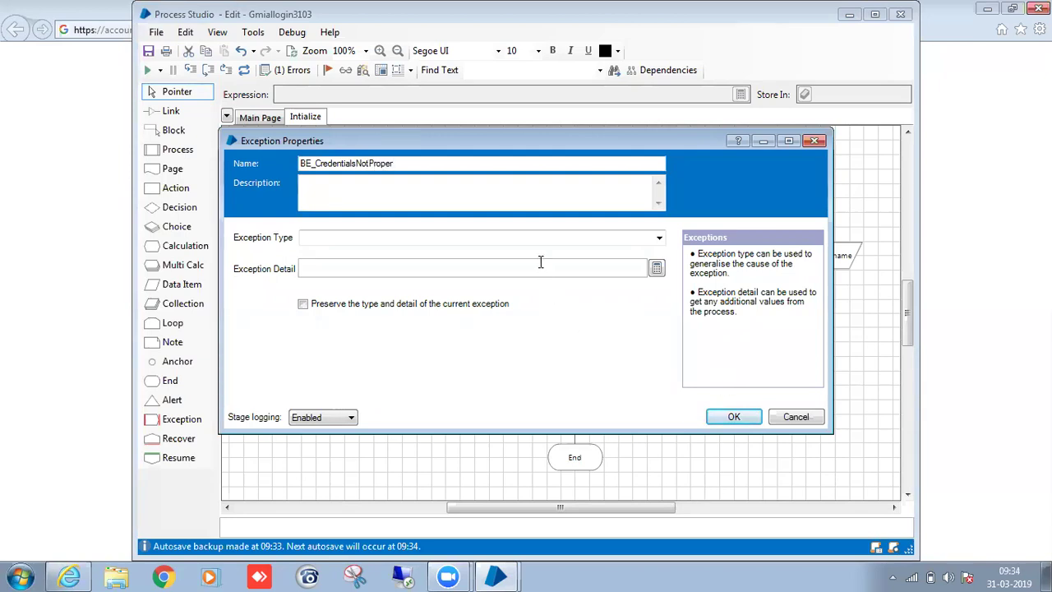
Make it a BusinessException with detail 'username or password empty please check and rerun the bot'.
left_click(608, 238)
left_click(659, 237)
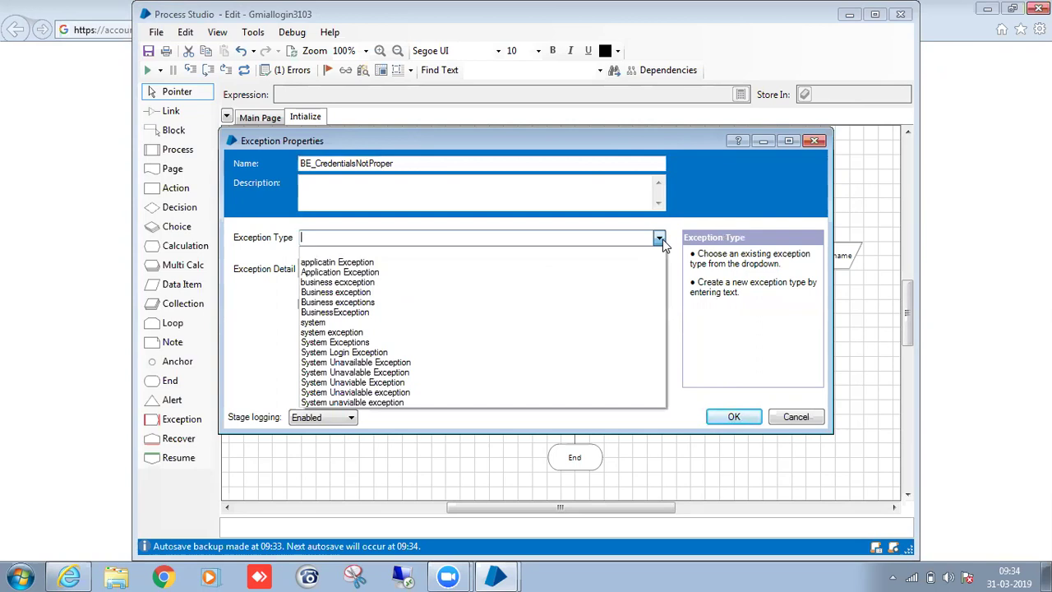
left_click(422, 312)
left_click(385, 269)
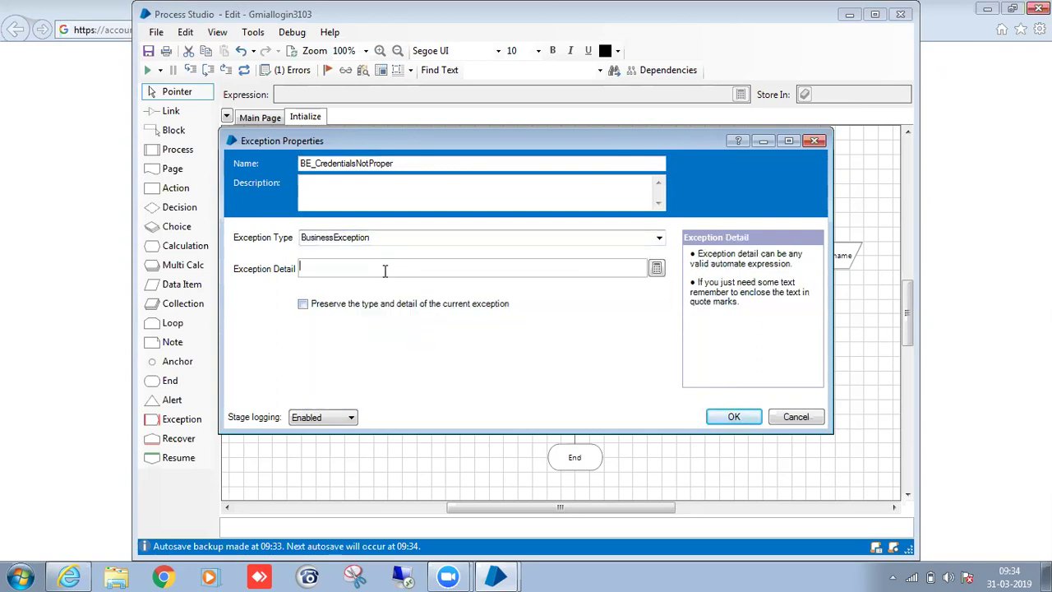
type("\"username o")
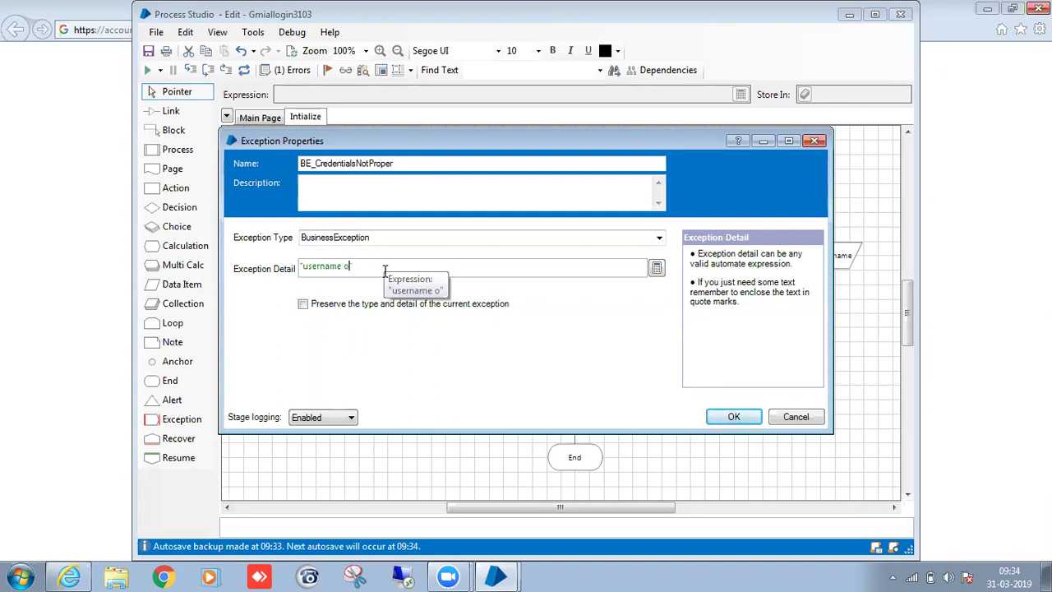
type("r password ")
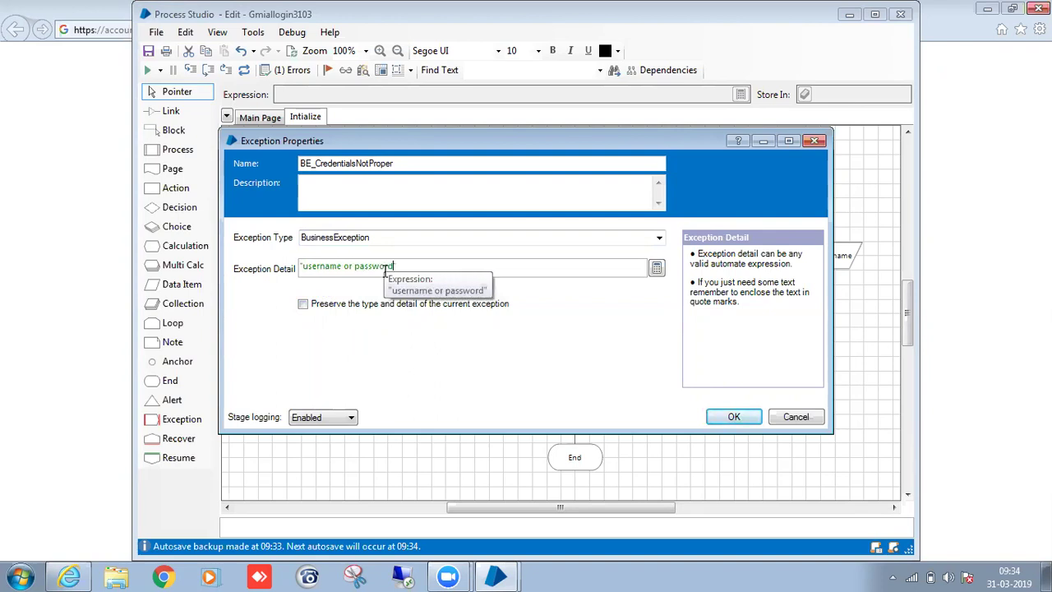
type("empt")
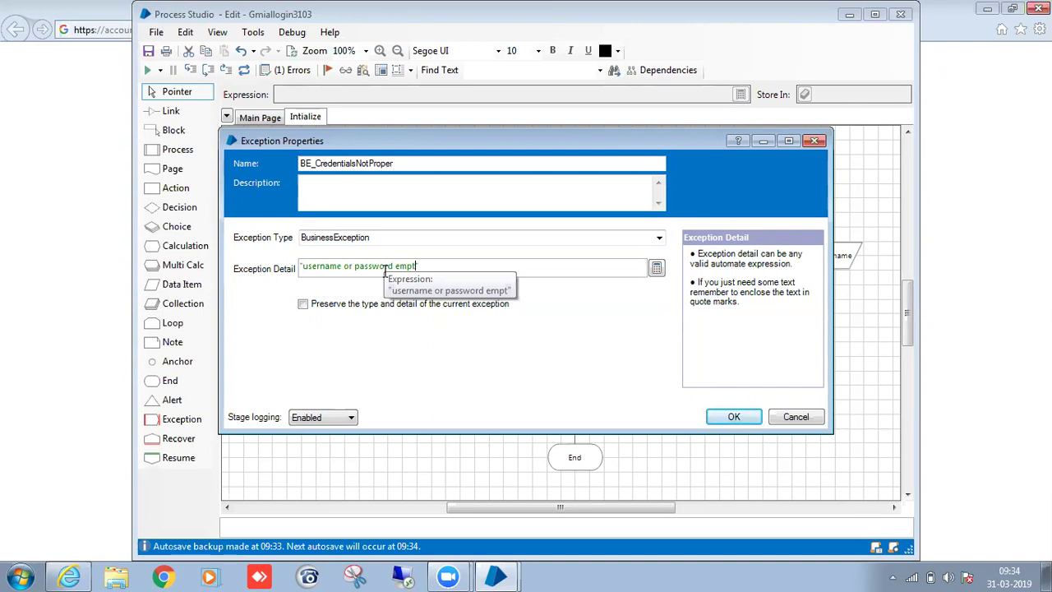
type("y please c")
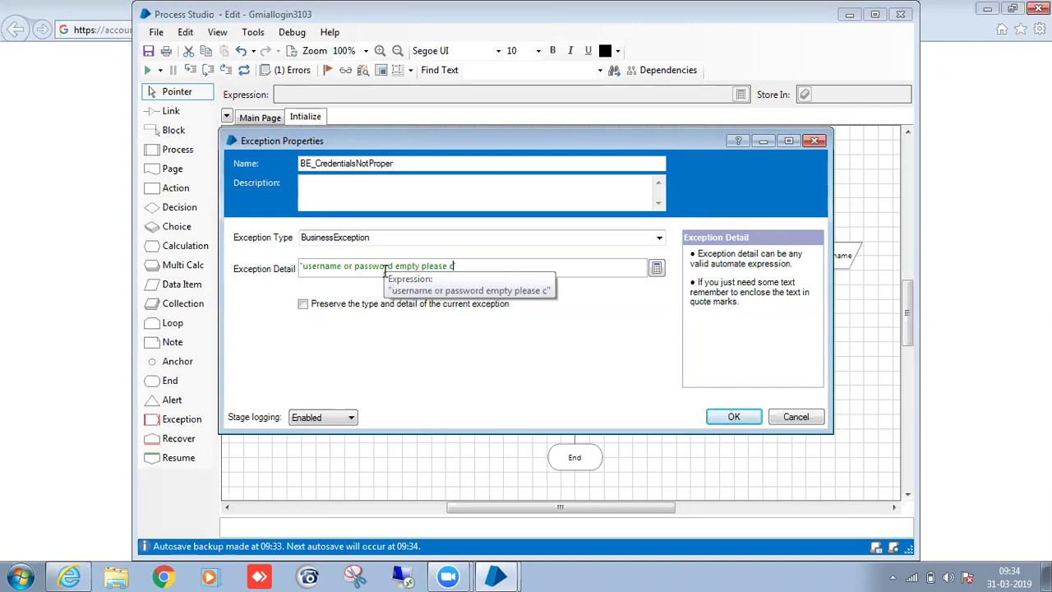
type("heck and re")
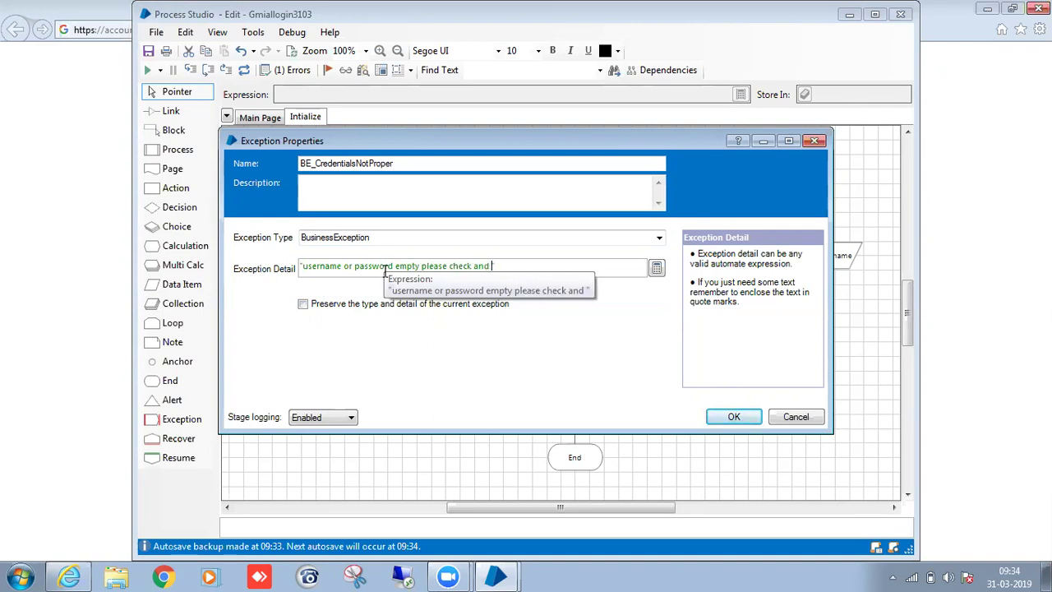
type("run the b")
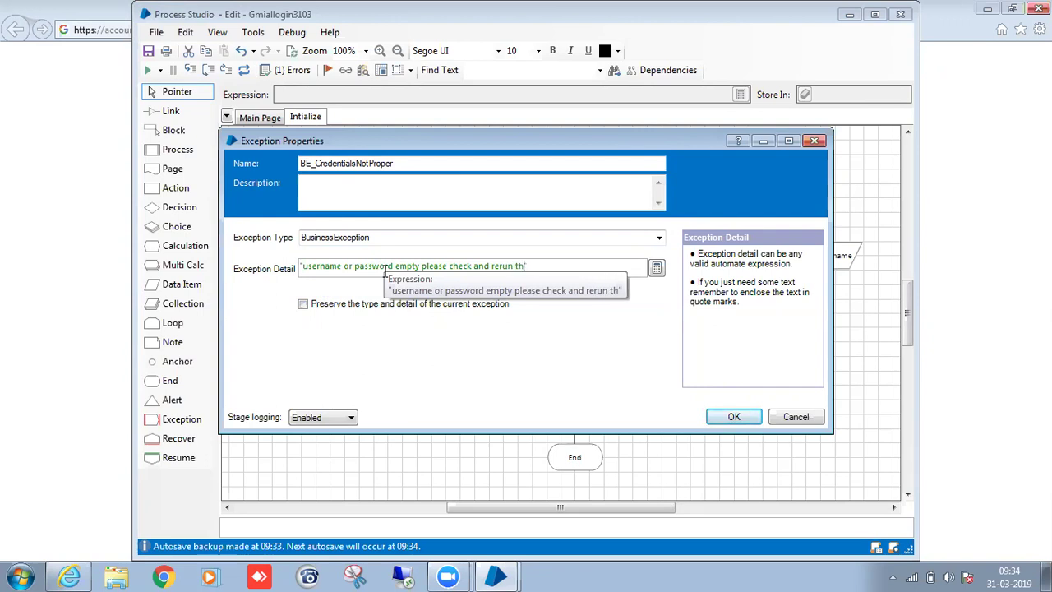
type("ot")
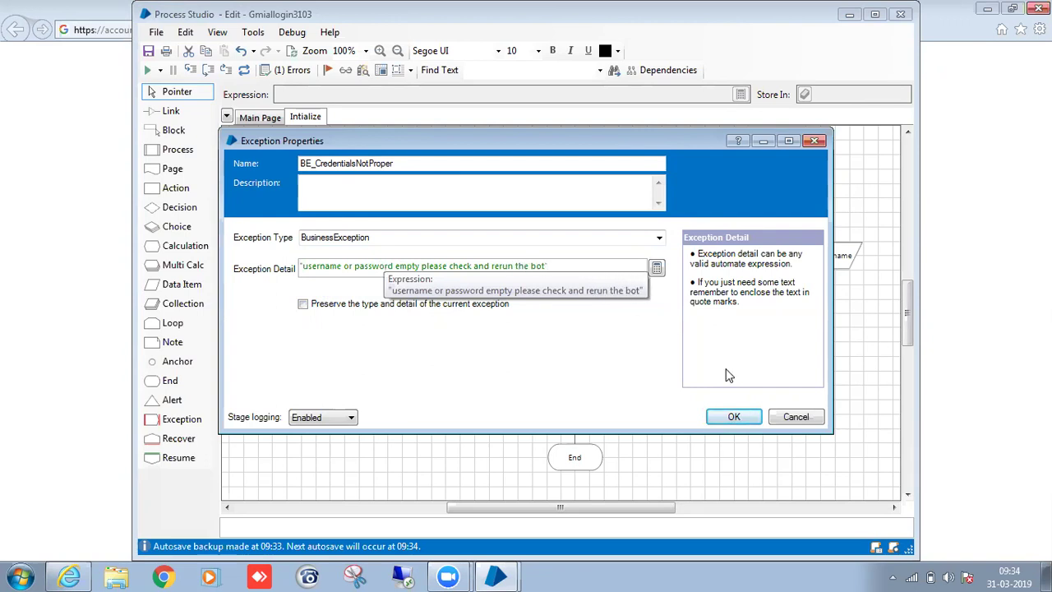
left_click(732, 416)
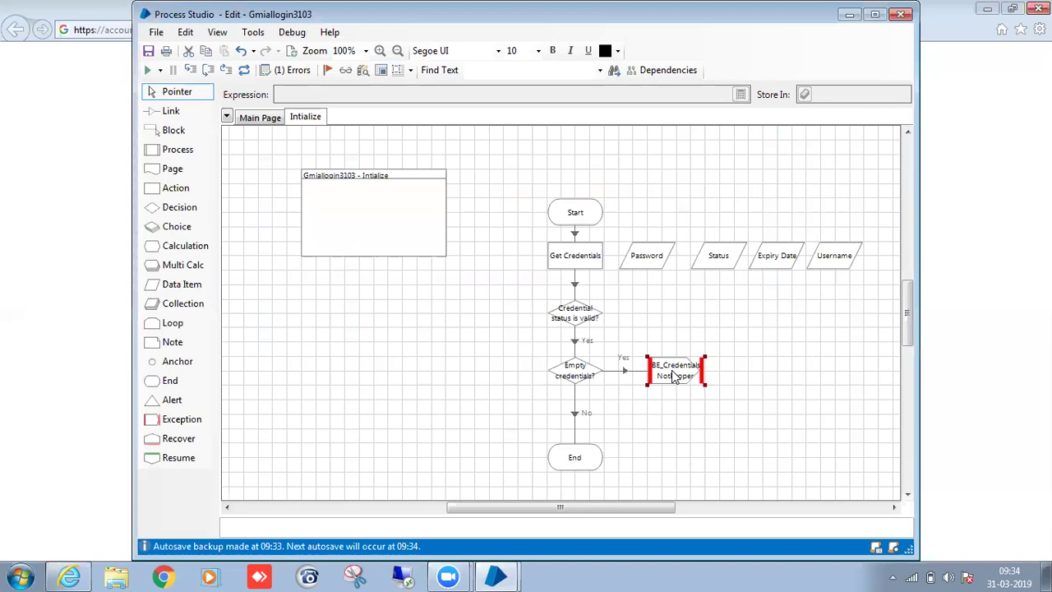
Duplicate the exception stage beside the credential check and rename the copy BE_InvalidCredentials.
key("ctrl+c")
key("ctrl+v")
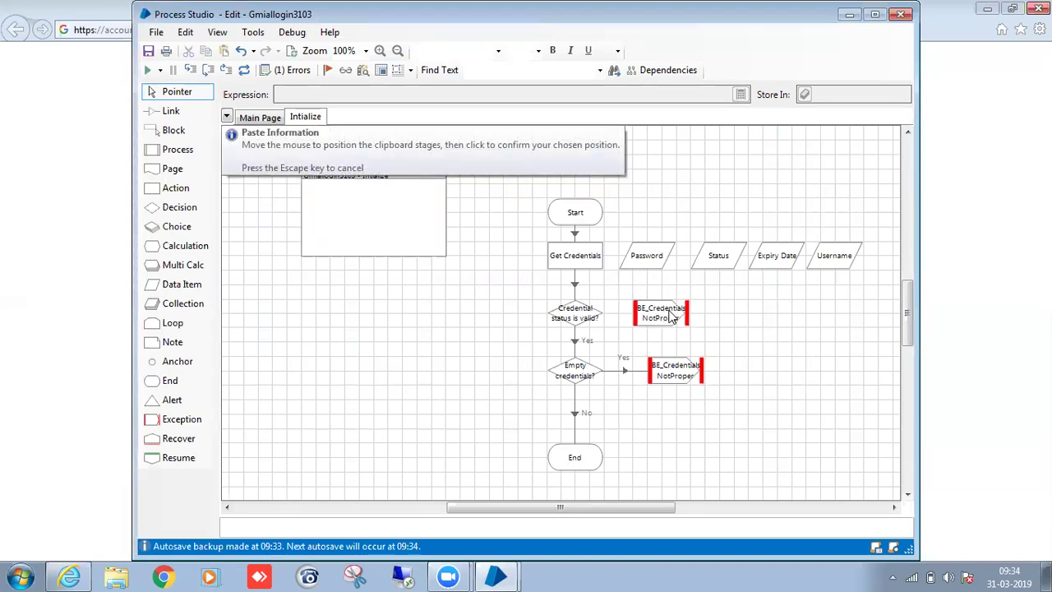
double_click(672, 316)
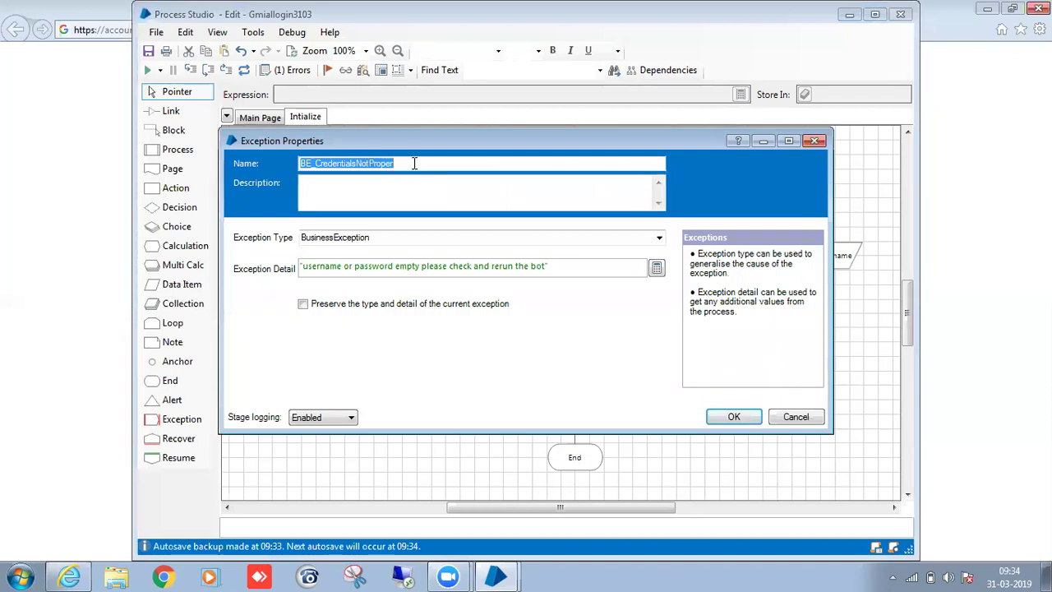
left_click(414, 163)
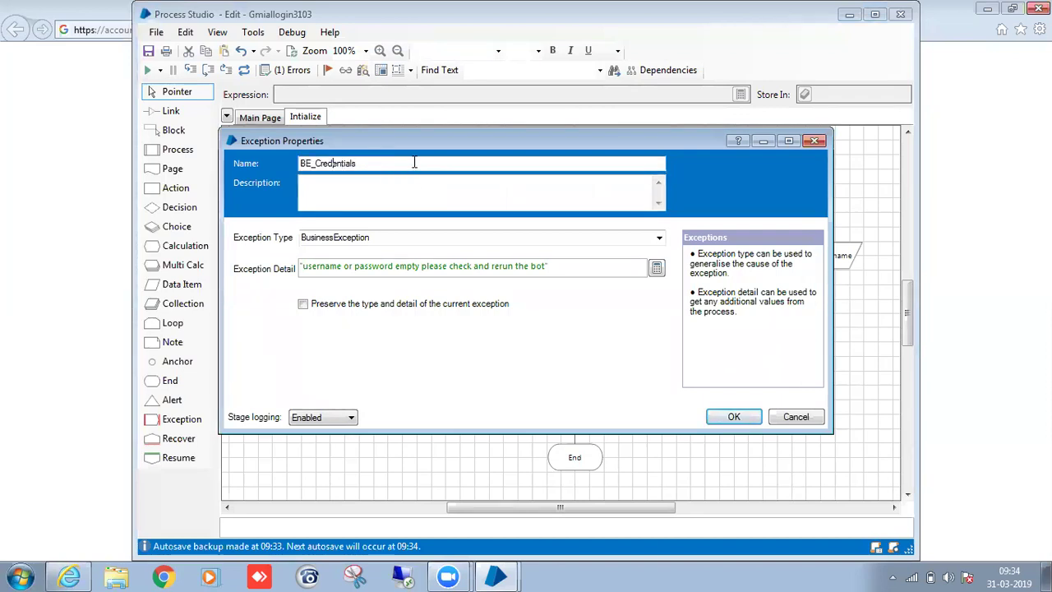
left_click(316, 163)
type("InvalidCred")
Change the copy's detail to 'Invalid credentials please check and rerun the bot' and save.
left_click(548, 266)
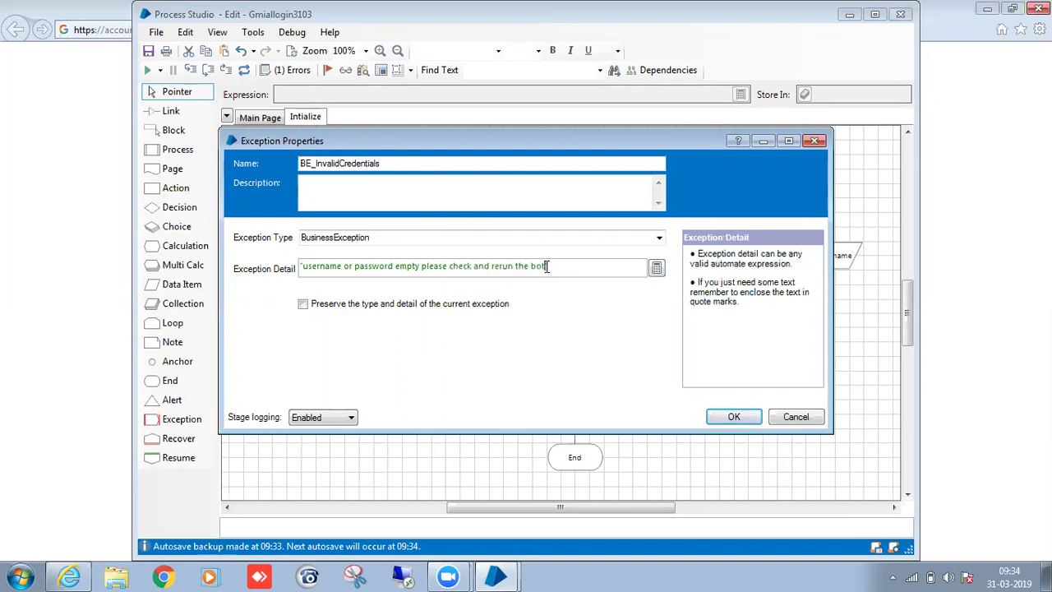
type("\"")
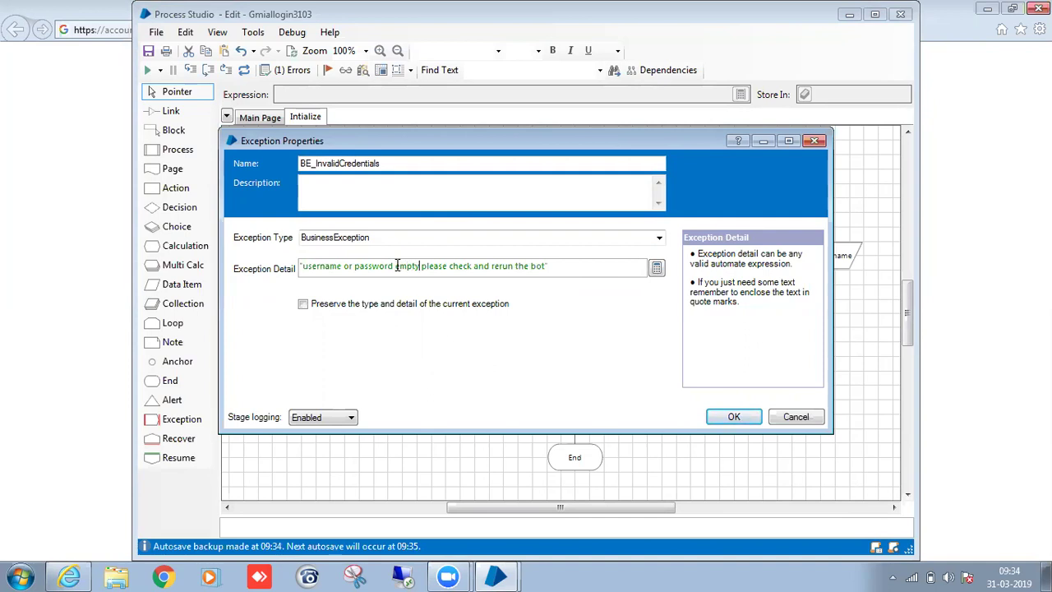
key("BackSpace")
key("BackSpace")
key("BackSpace")
key("BackSpace")
key("BackSpace")
key("BackSpace")
key("BackSpace")
key("BackSpace")
key("BackSpace")
key("BackSpace")
key("BackSpace")
key("BackSpace")
key("BackSpace")
key("BackSpace")
key("BackSpace")
key("BackSpace")
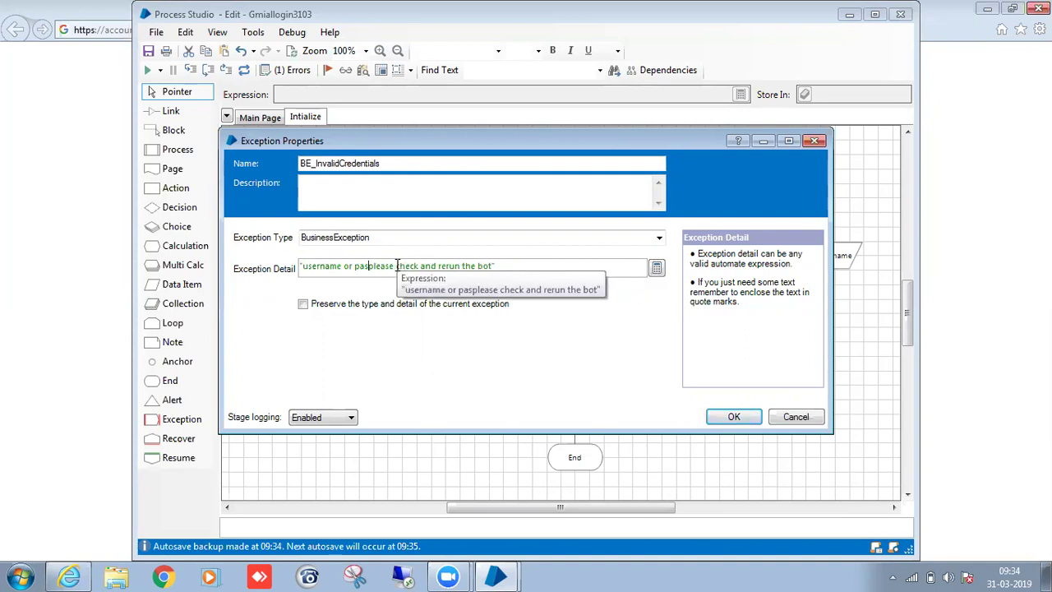
key("BackSpace")
key("BackSpace")
key("BackSpace")
key("BackSpace")
key("BackSpace")
key("BackSpace")
key("BackSpace")
key("BackSpace")
key("BackSpace")
key("BackSpace")
key("BackSpace")
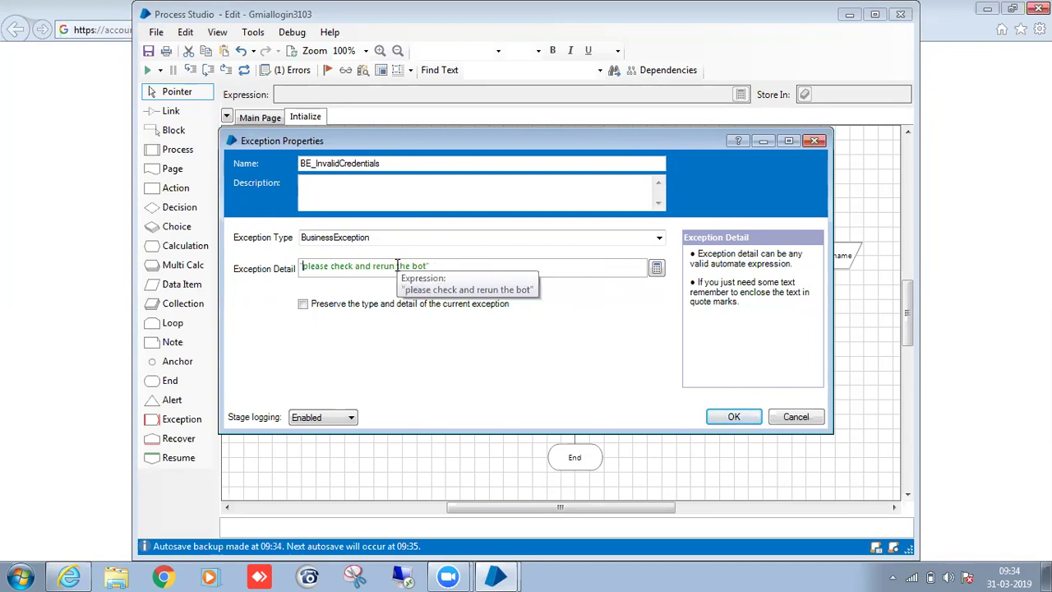
type("Invali")
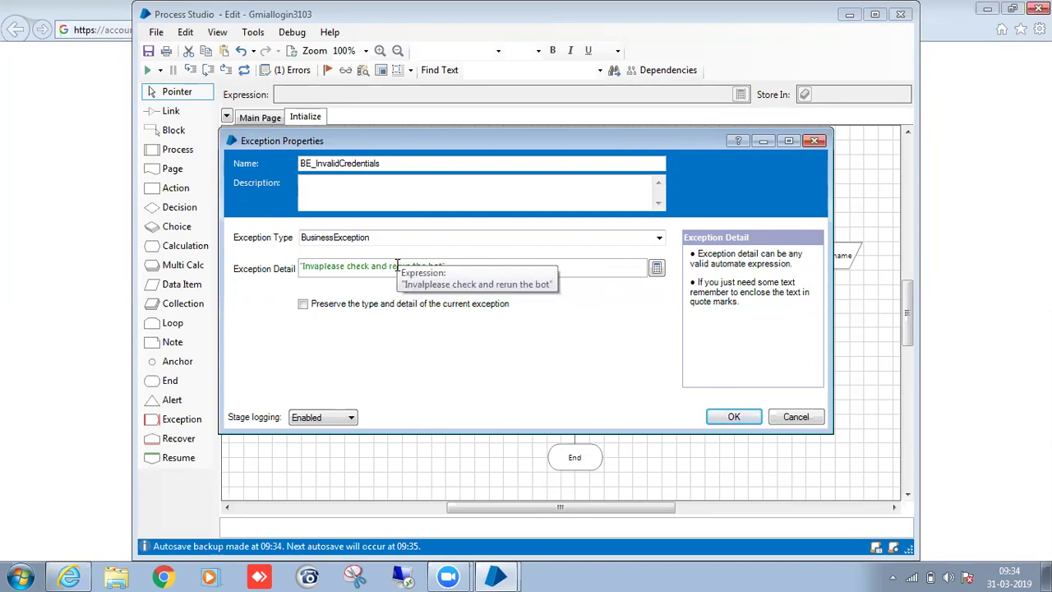
type("d cre")
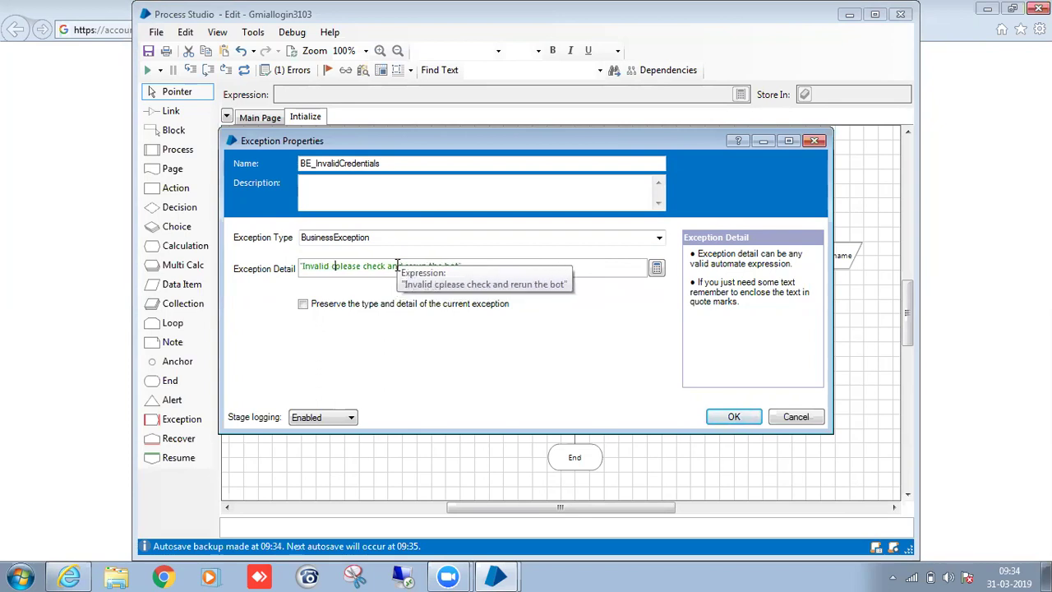
type("dentials")
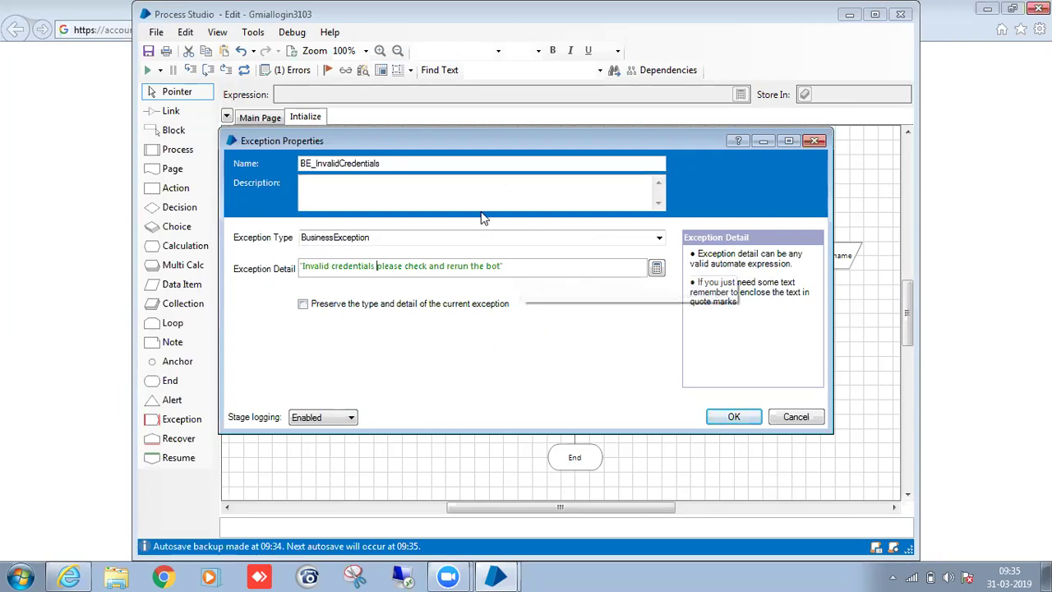
left_click(726, 416)
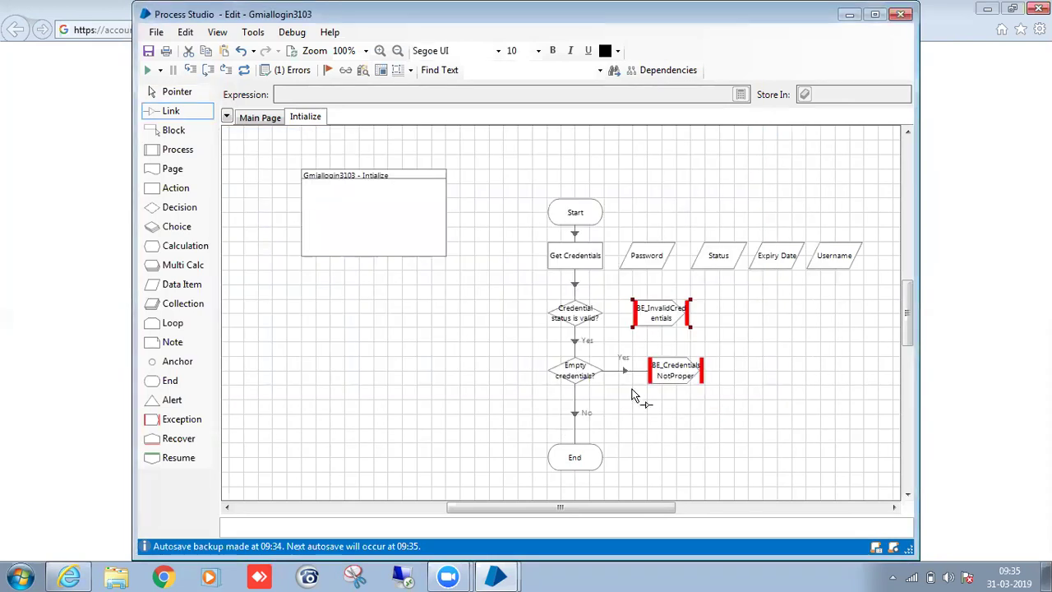
Link the credential check's No branch to BE_InvalidCredentials and set all stages to Tahoma 11.
left_click_drag(585, 322, 658, 325)
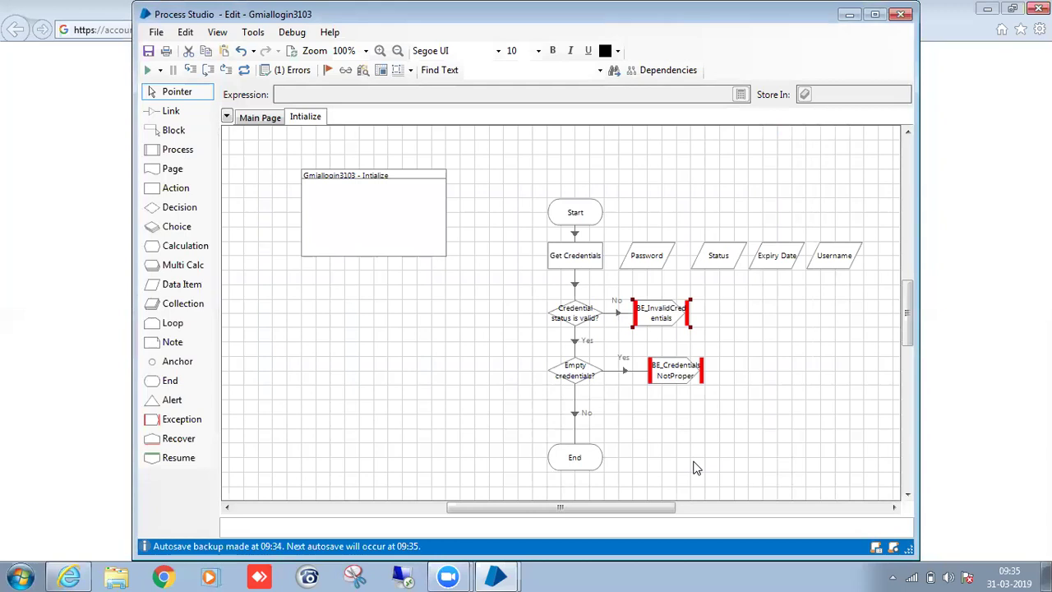
key("ctrl+a")
left_click(463, 53)
type("t")
left_click(498, 51)
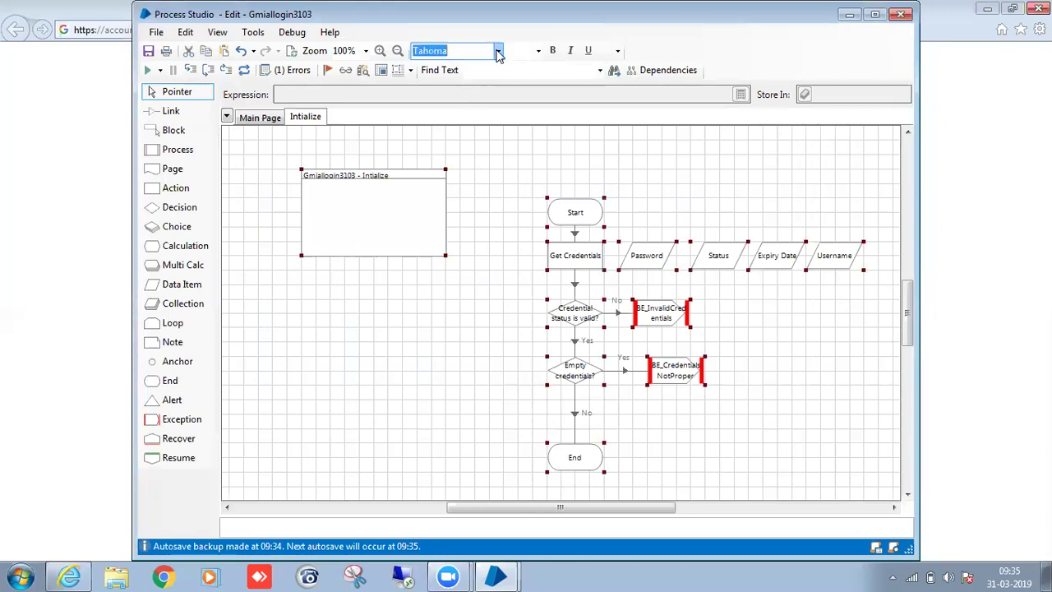
left_click(450, 161)
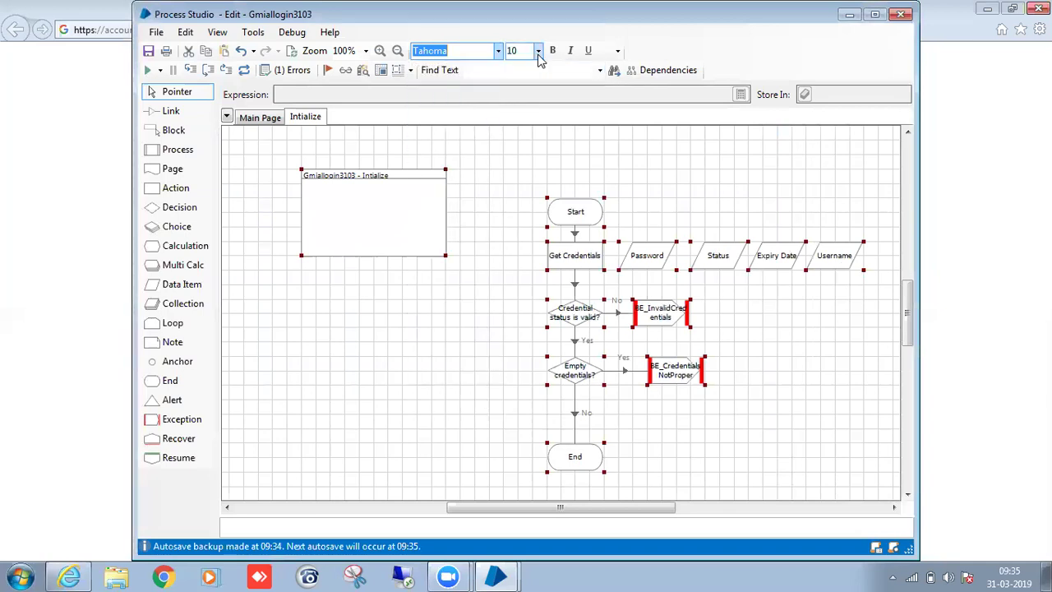
left_click(538, 51)
left_click(531, 104)
Widen the BE_InvalidCredentials and BE_CredentialsNotProper stages so their names fit on one line.
left_click(770, 339)
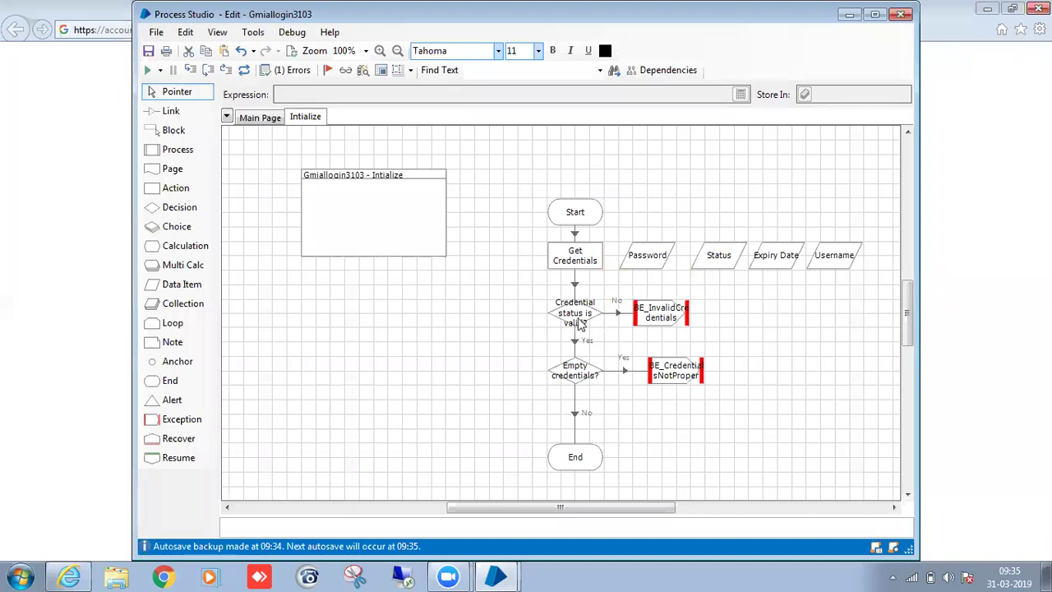
left_click(578, 320)
left_click(592, 382)
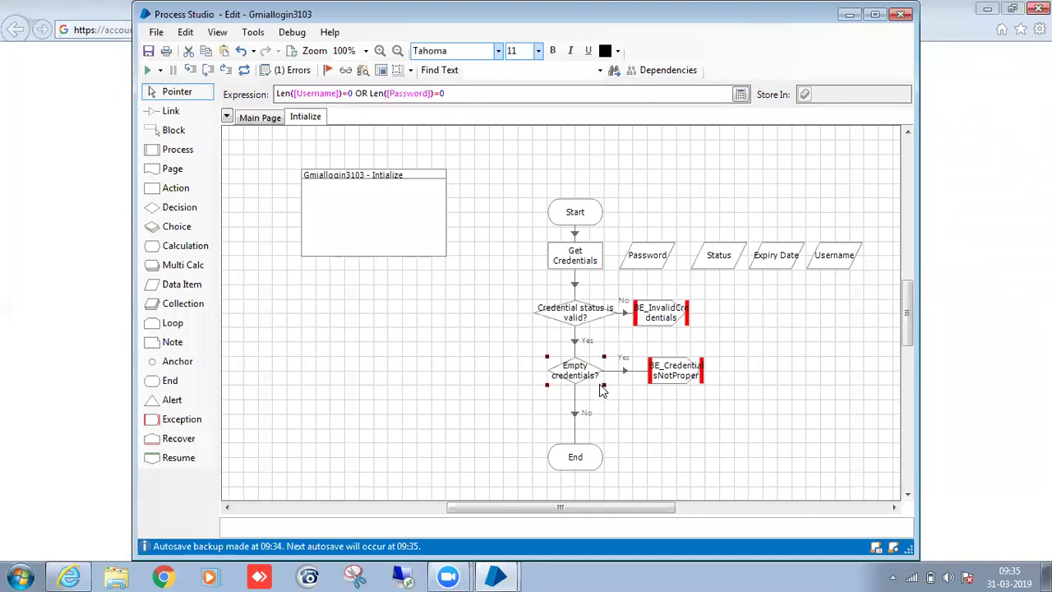
left_click(668, 321)
left_click_drag(691, 327, 736, 319)
left_click(697, 378)
mouse_move(703, 382)
left_mouse_down()
mouse_move(751, 384)
mouse_move(721, 381)
left_mouse_up()
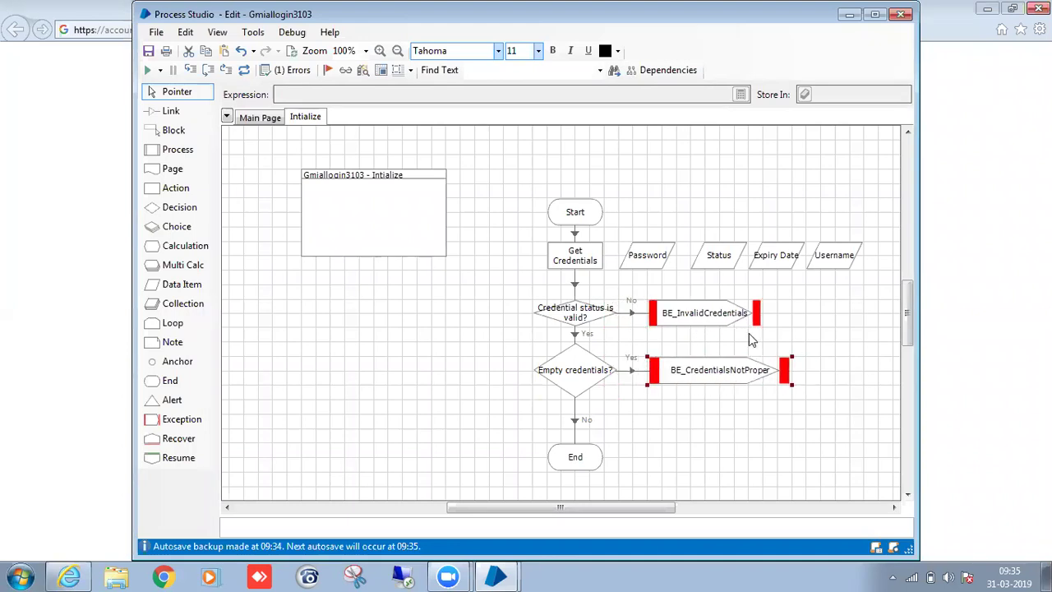
left_click(748, 323)
mouse_move(763, 326)
left_mouse_down()
mouse_move(781, 326)
mouse_move(755, 316)
left_mouse_up()
Regroup Password, Username, Status and Expiry Date at the top right and flatten the Empty credentials? decision.
left_click_drag(654, 268, 855, 210)
left_click_drag(785, 250, 840, 252)
left_click_drag(729, 254, 861, 257)
scroll(599, 383, "down", 1)
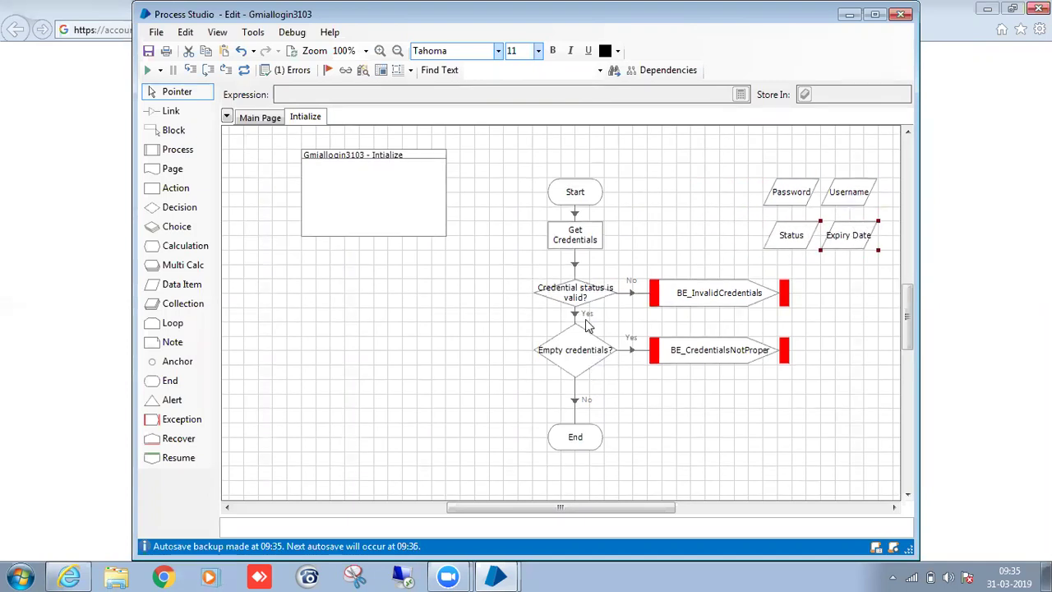
left_click(589, 297)
left_click(580, 374)
left_click_drag(620, 376, 621, 366)
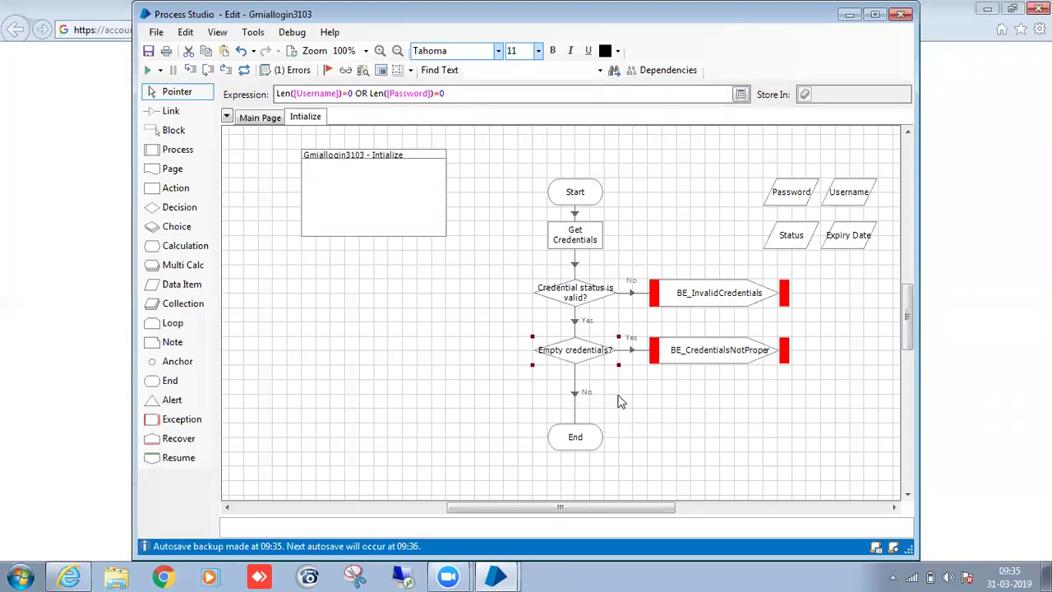
Enclose Password, Username, Status and Expiry Date in a block named OutputsToThePage.
left_click(189, 130)
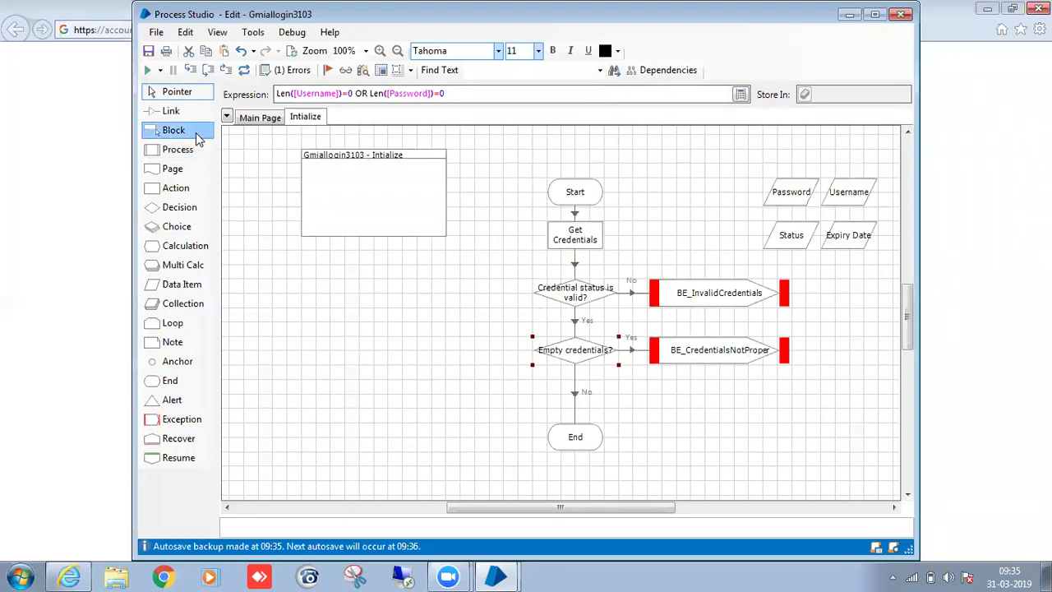
left_click_drag(751, 158, 876, 270)
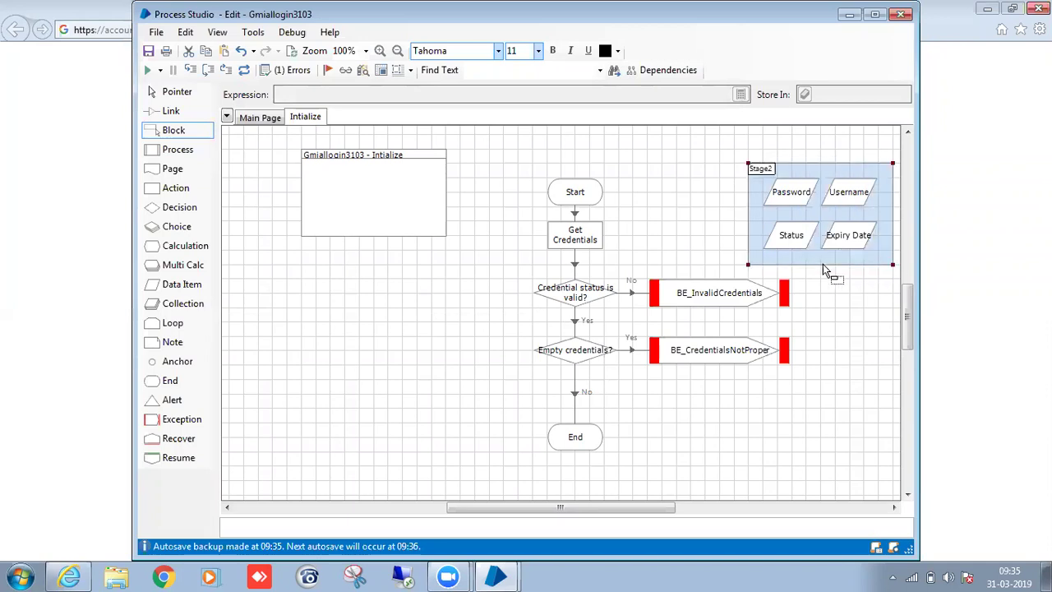
double_click(770, 169)
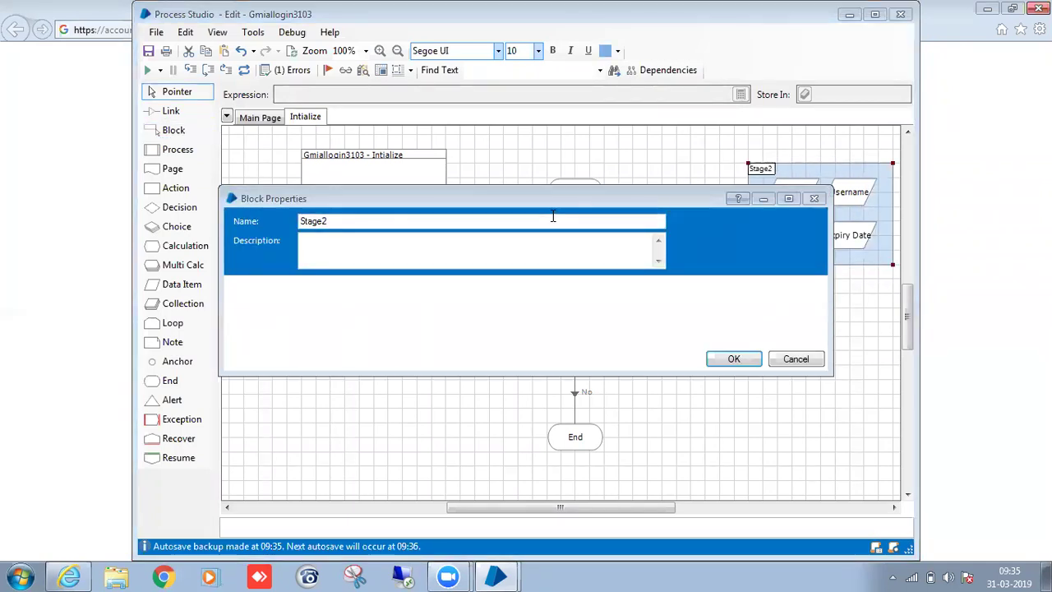
double_click(553, 218)
key("BackSpace")
type("OutputsToTheP")
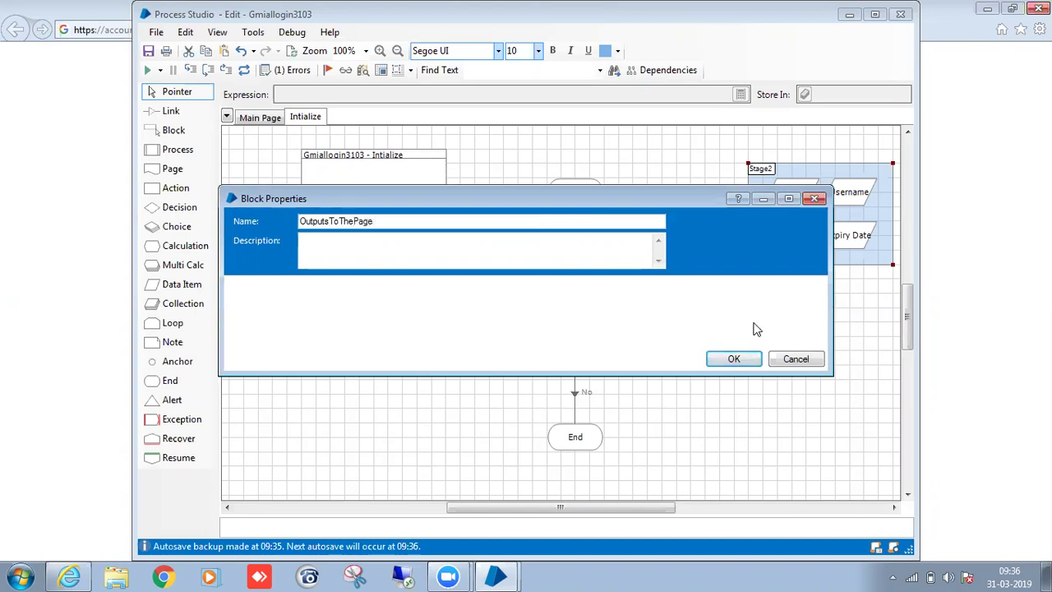
left_click(745, 360)
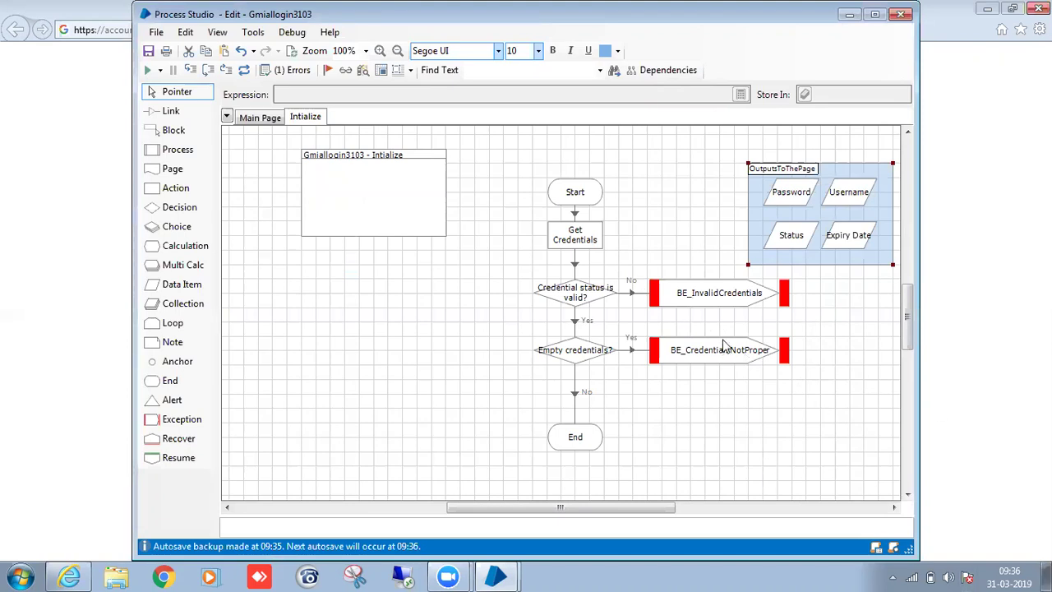
left_click(729, 310)
On the Main Page, move End down and add a page stage referencing Intialize below Start.
left_click(277, 120)
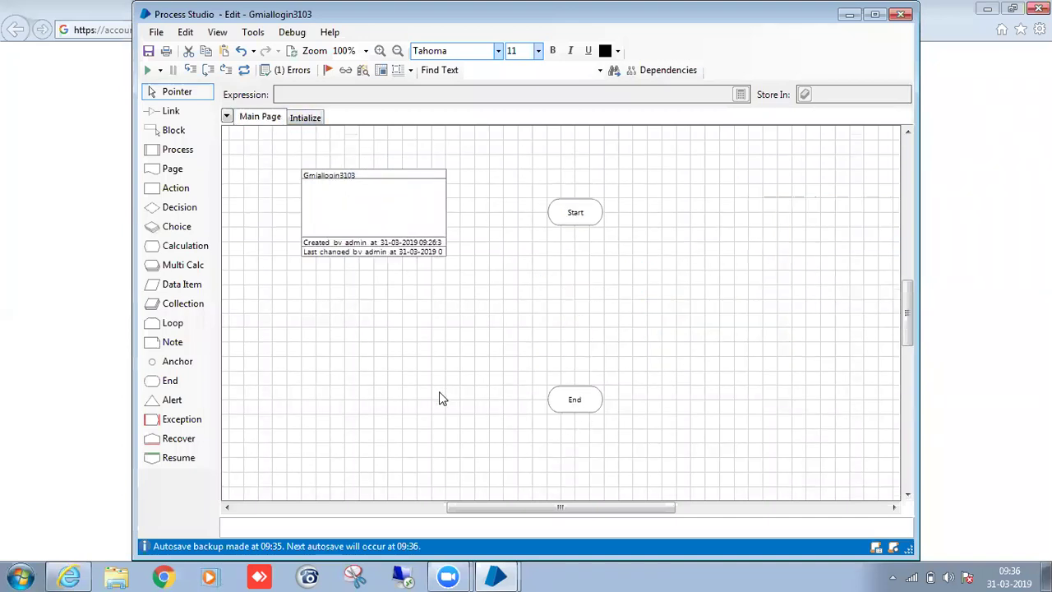
left_click_drag(585, 411, 587, 489)
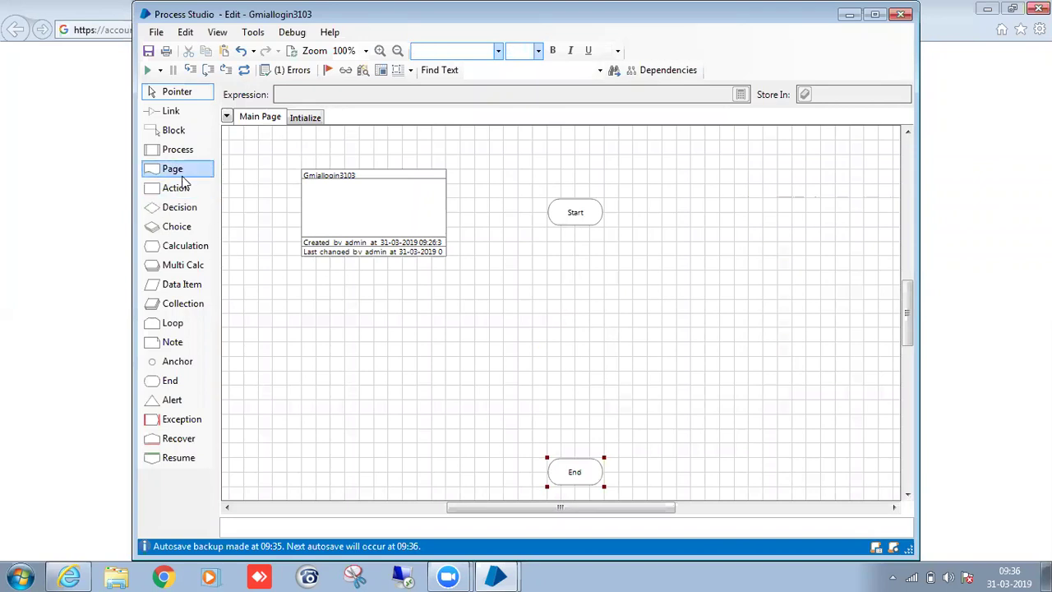
left_click_drag(188, 171, 347, 232)
left_click(576, 273)
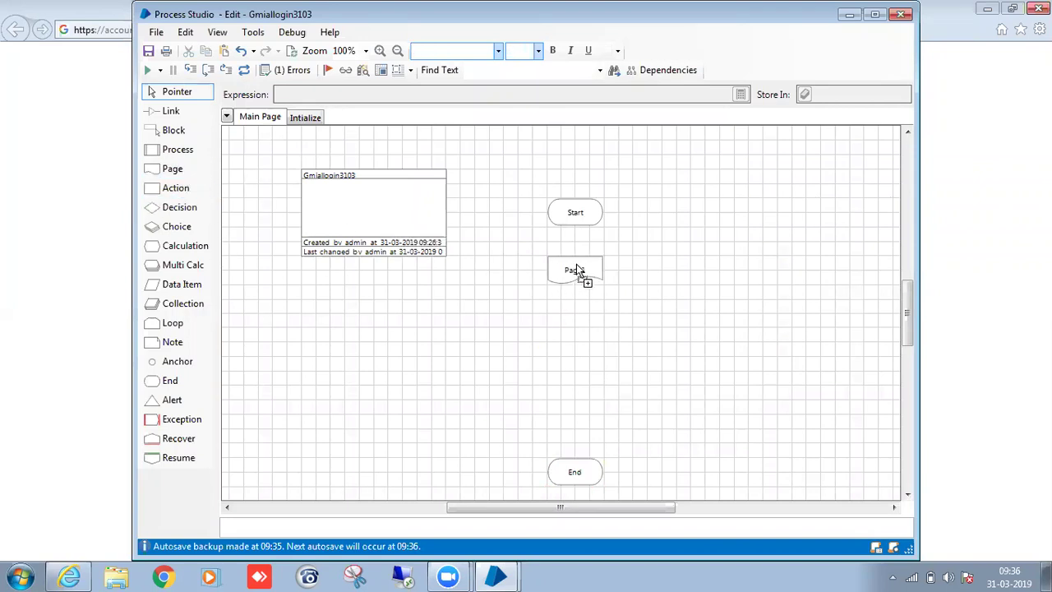
left_click(727, 490)
left_click(278, 167)
left_click(728, 490)
Check the Intialize page's outputs, then link Start to the new Intialize stage.
left_click(308, 121)
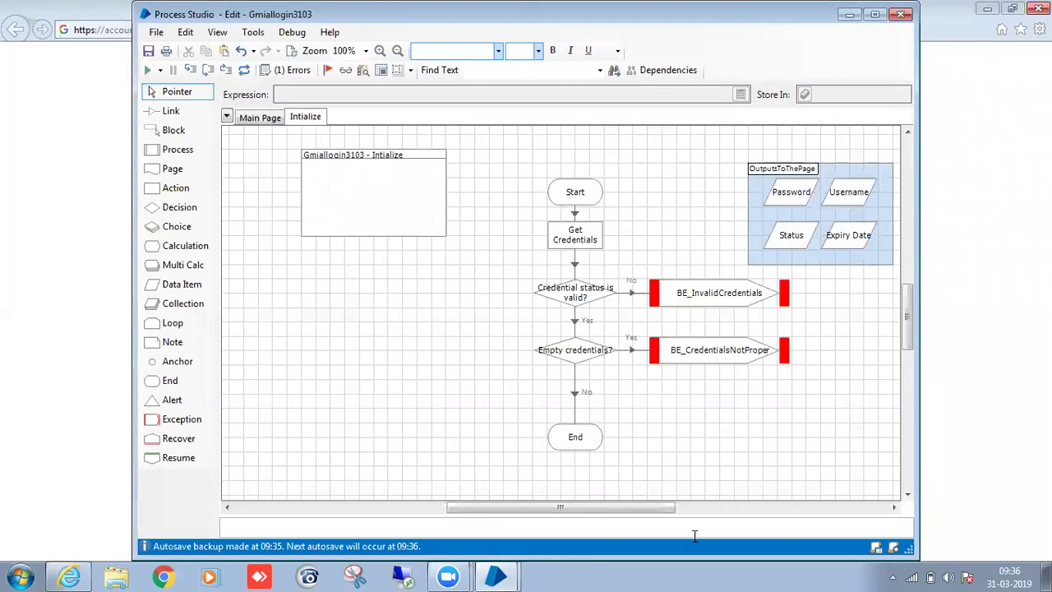
left_click(775, 195)
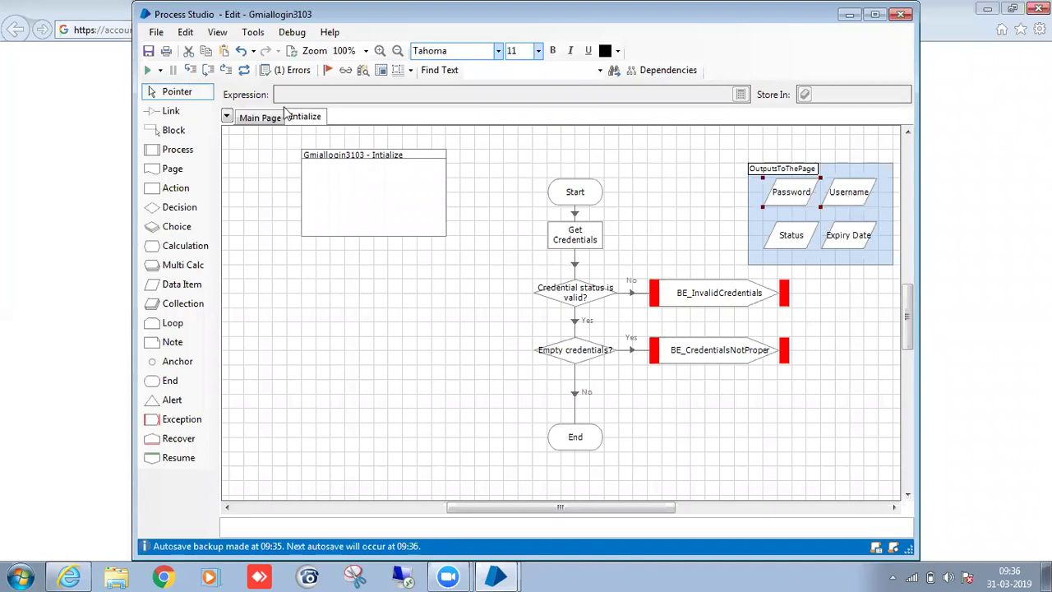
left_click(260, 117)
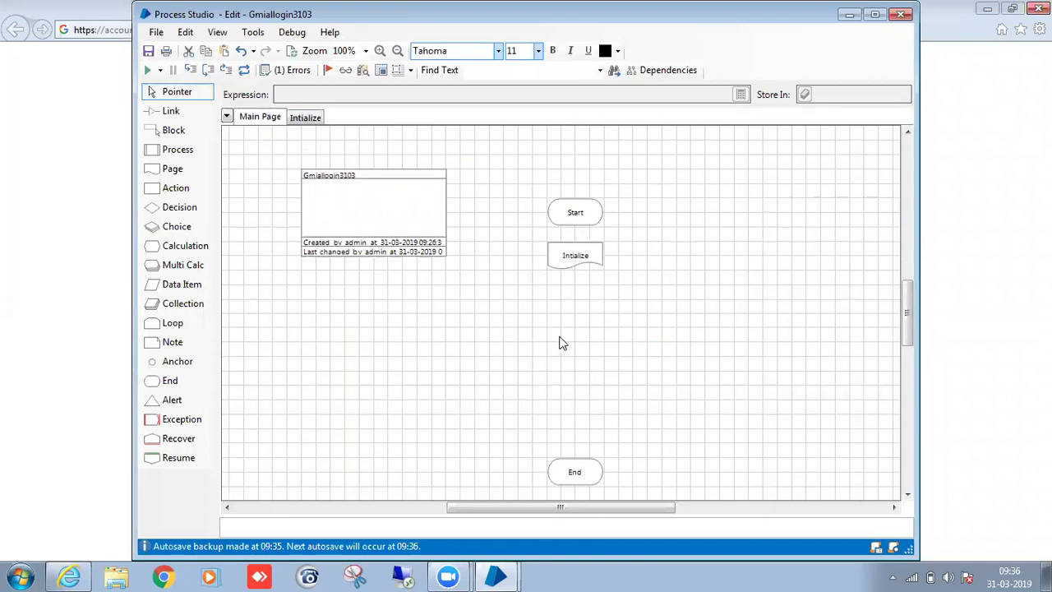
left_click(171, 111)
left_click_drag(575, 259, 579, 265)
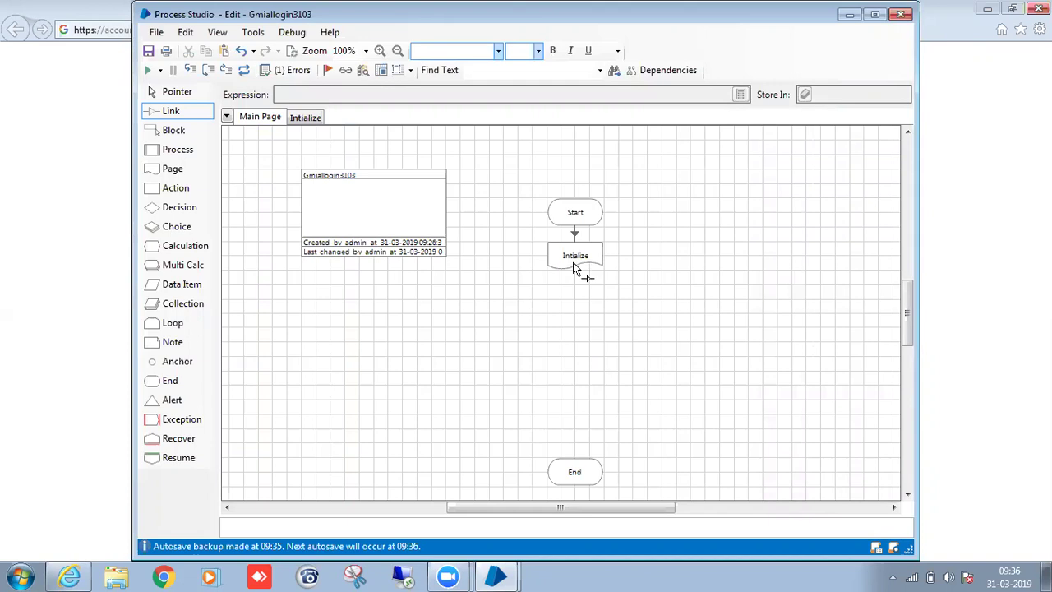
left_click(305, 117)
Add two outputs to the Intialize End stage: one Password type and one Text type.
scroll(622, 364, "down", 3)
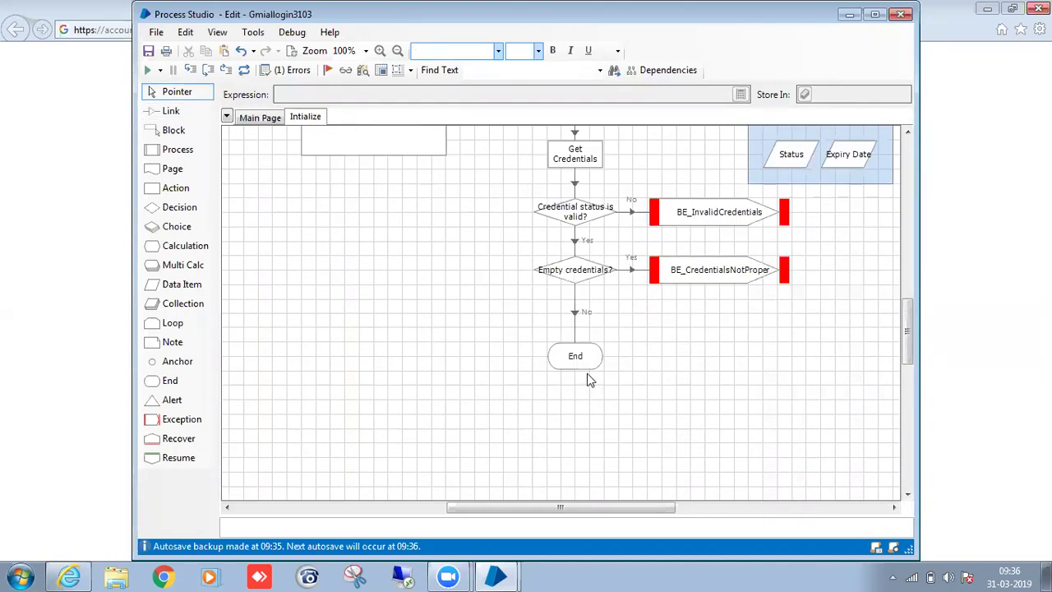
double_click(579, 357)
left_click(576, 479)
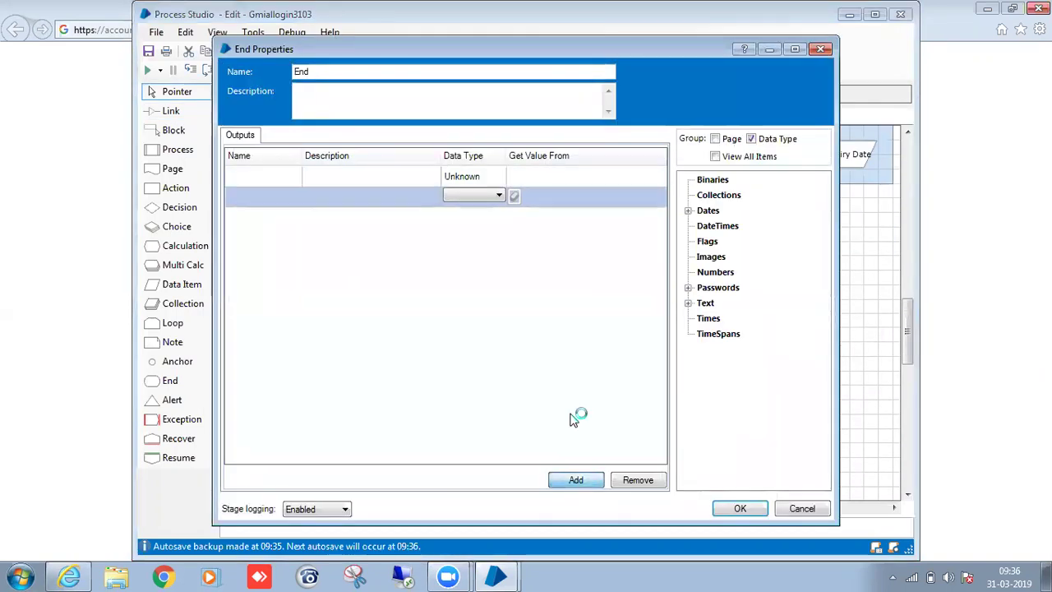
left_click(475, 176)
left_click(476, 247)
left_click(496, 196)
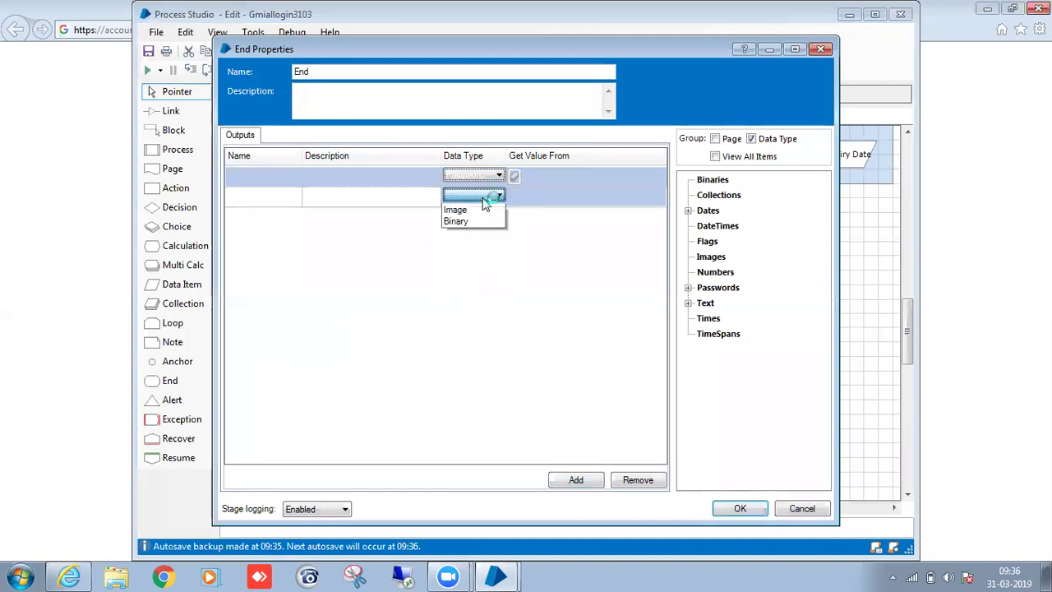
left_click(483, 282)
Source the outputs from the Password and Username items, naming them Password and Email.
left_click(542, 176)
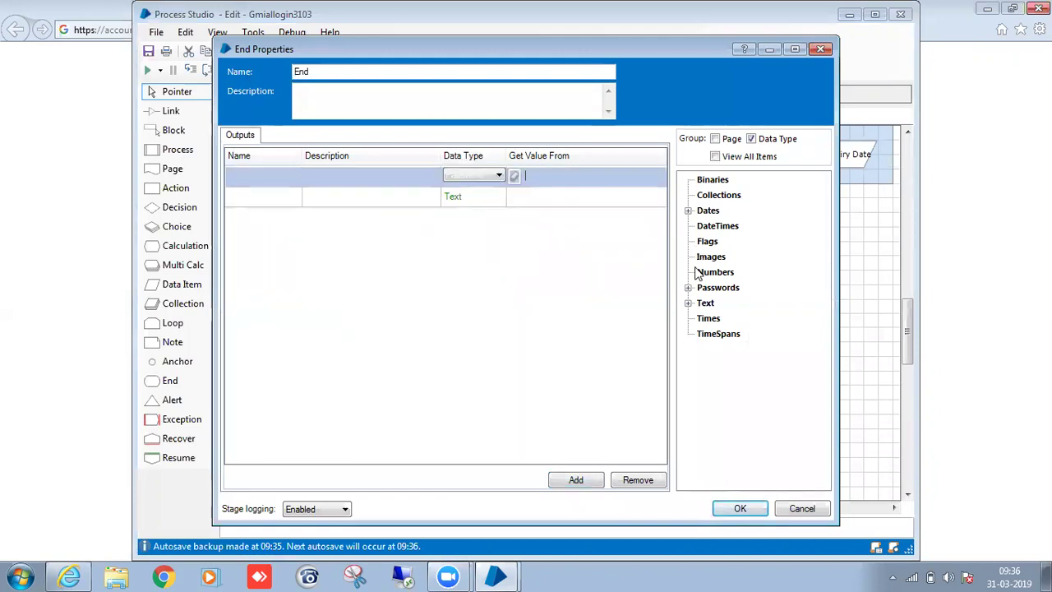
left_click(689, 287)
left_click_drag(731, 302, 712, 292)
left_click_drag(563, 188, 559, 184)
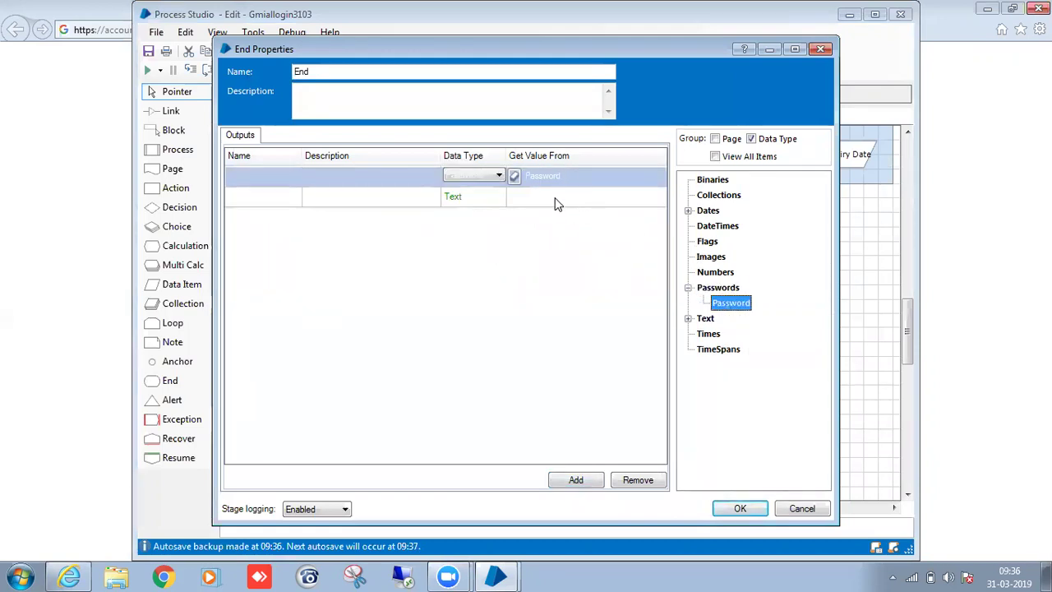
left_click(689, 318)
left_click_drag(724, 355, 559, 197)
left_click(286, 174)
type("Password")
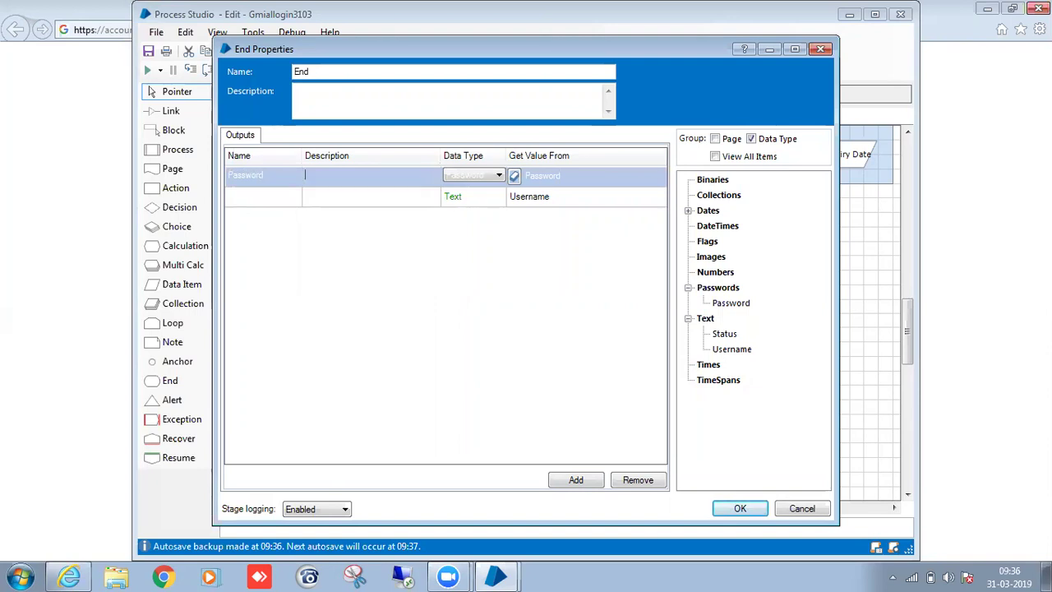
key("Tab")
key("Tab")
left_click(280, 204)
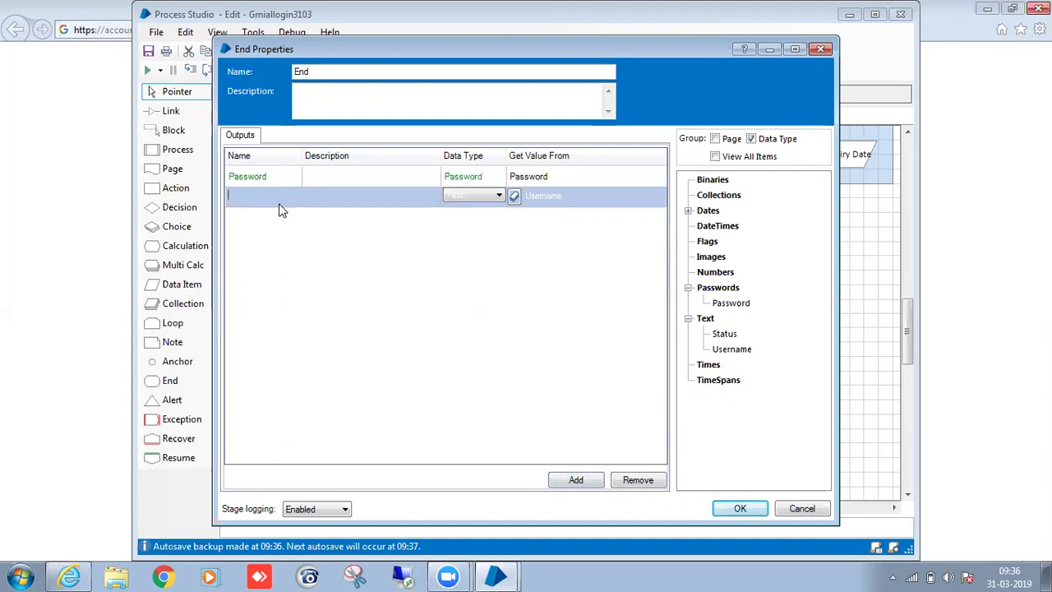
left_click(738, 510)
left_click(260, 116)
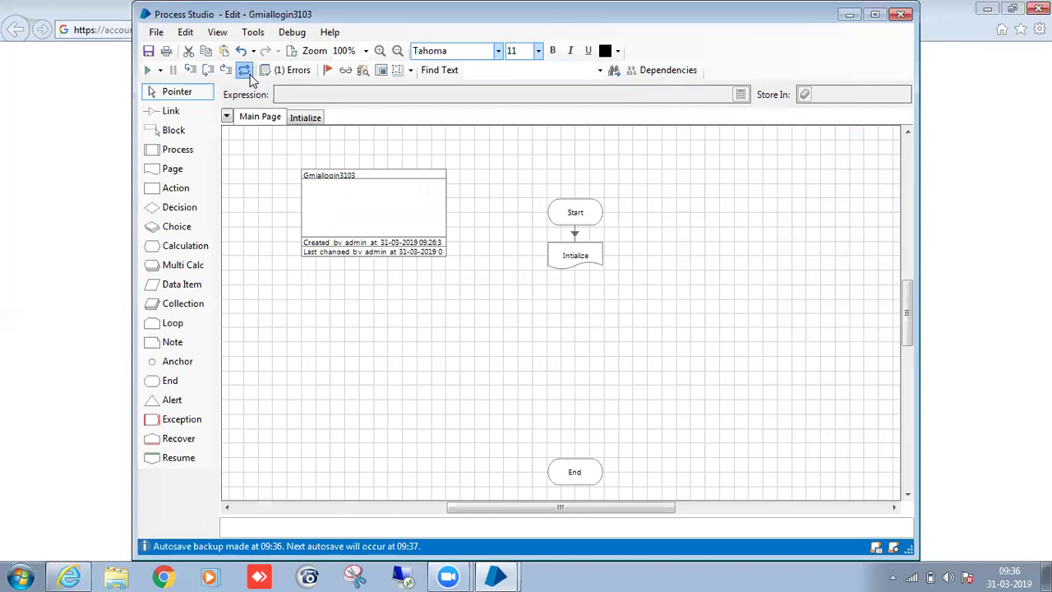
Store Intialize's Password and Email outputs in auto-created data items placed beside the flow.
left_click(468, 331)
double_click(561, 270)
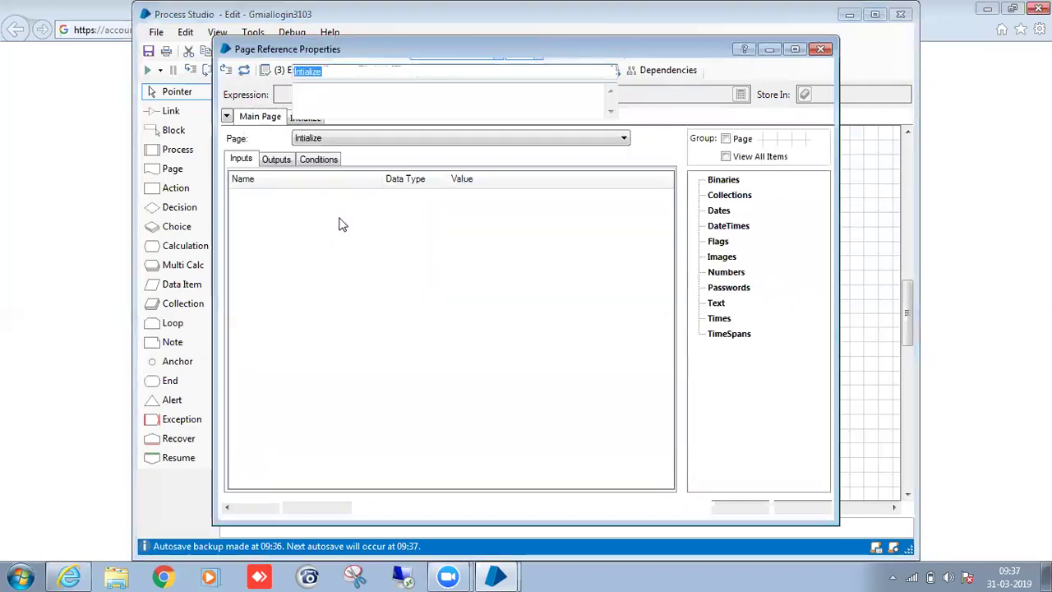
left_click(276, 159)
left_click(486, 201)
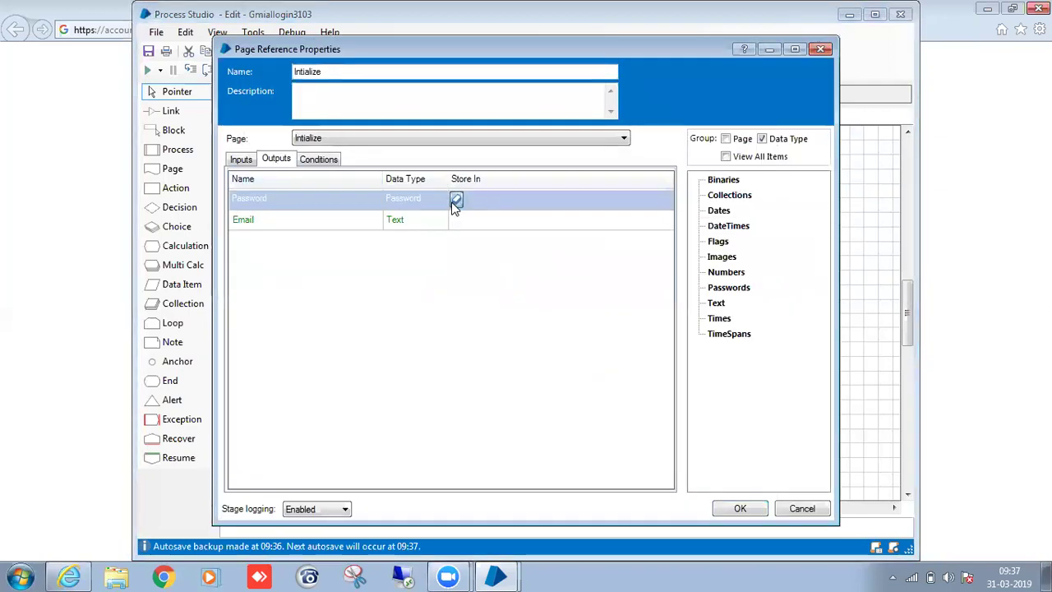
left_click(456, 199)
left_click(456, 219)
left_click(740, 508)
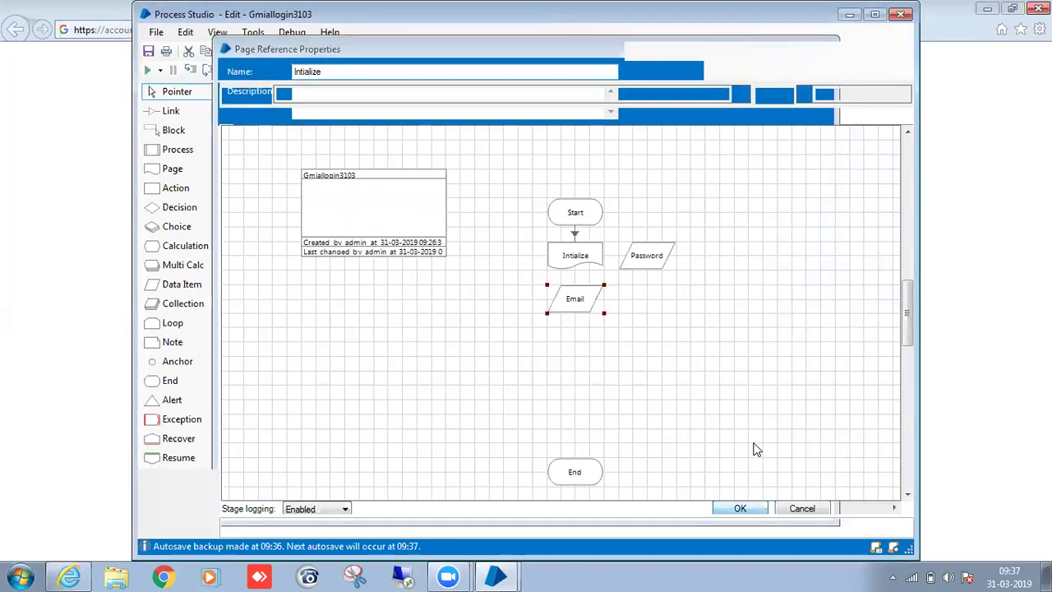
left_click_drag(649, 261, 752, 272)
left_click_drag(580, 301, 696, 258)
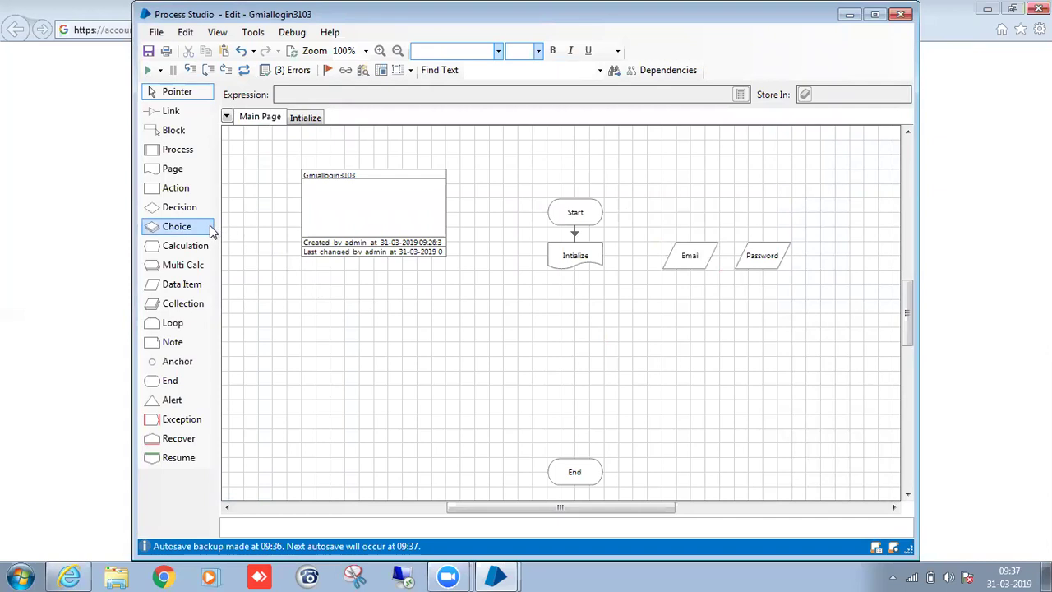
Add an action stage below Intialize using the gmaillogin object's Launch action, named Launch.
left_click_drag(186, 188, 550, 305)
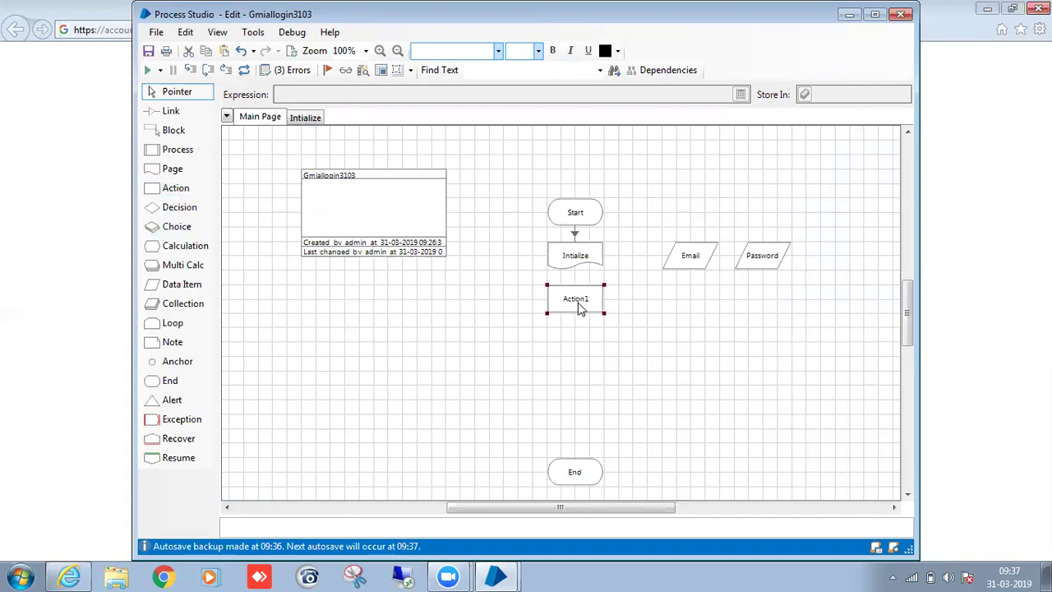
double_click(576, 301)
left_click(453, 137)
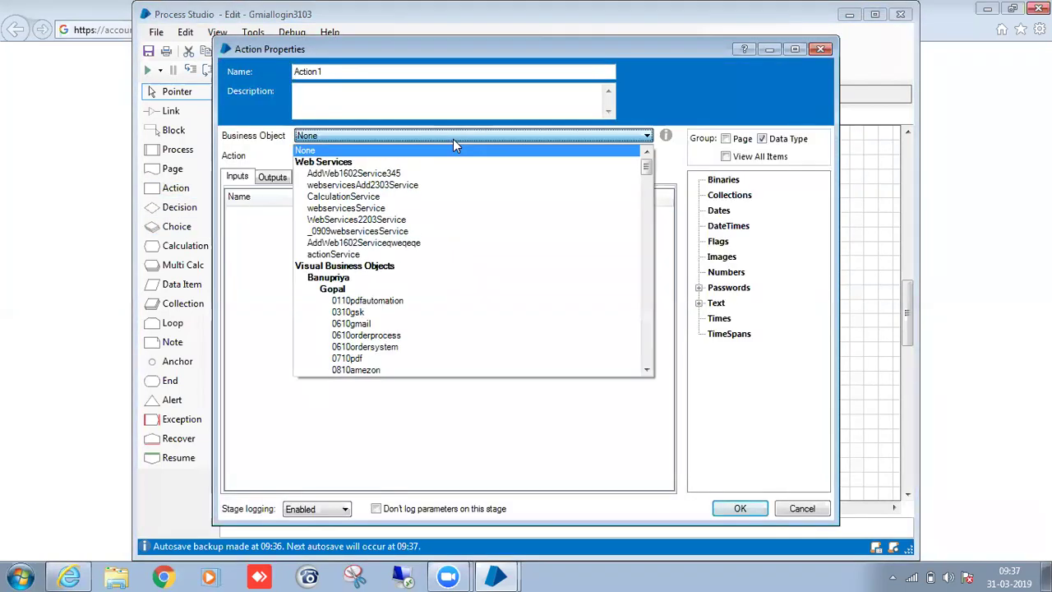
scroll(468, 223, "down", 20)
scroll(469, 230, "down", 2)
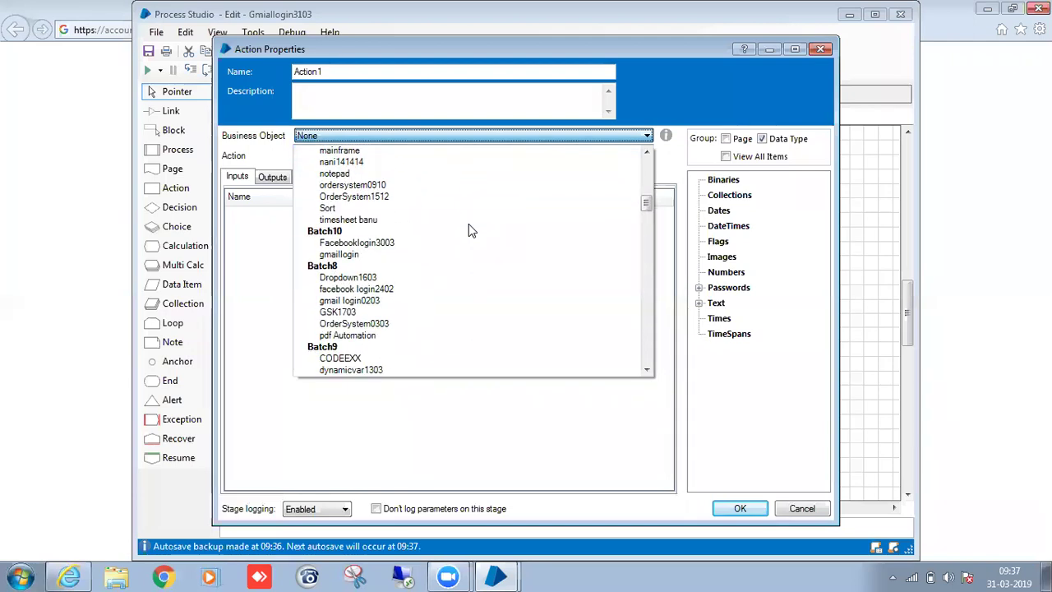
left_click(446, 257)
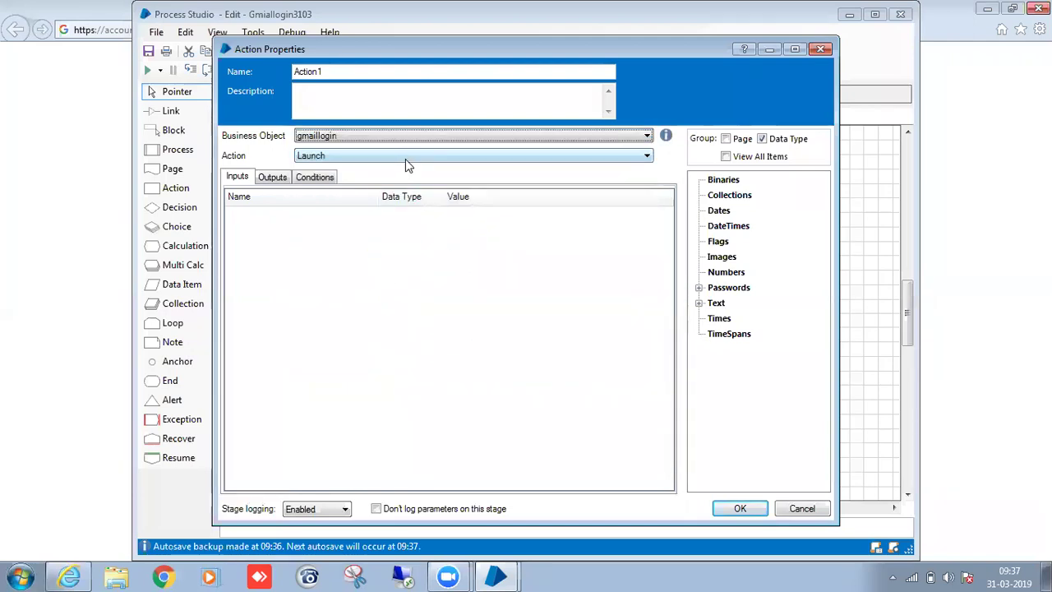
left_click(325, 72)
left_click_drag(325, 72, 229, 69)
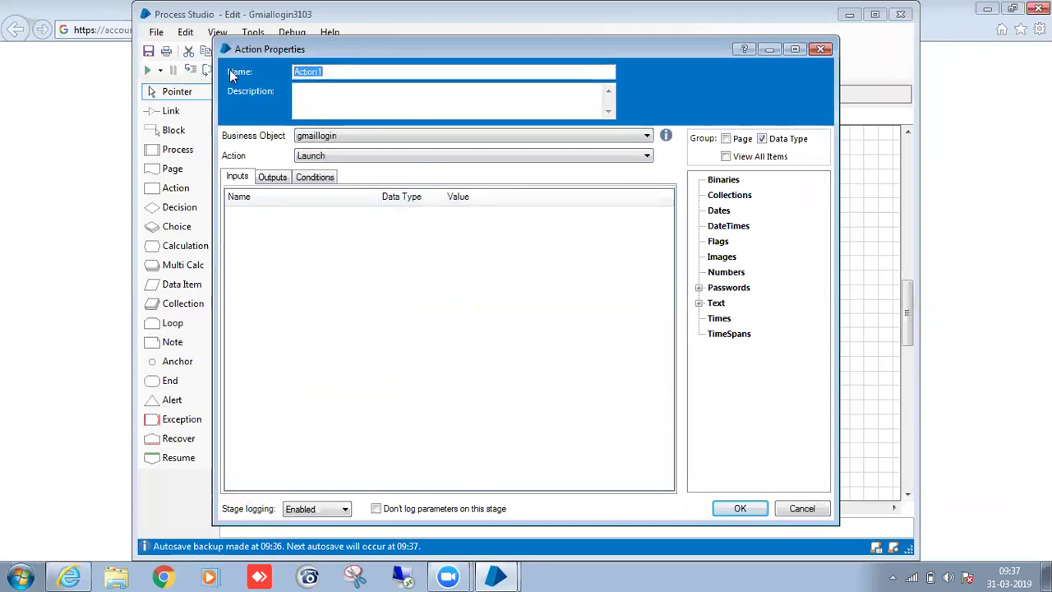
type("Launch")
Link Intialize to Launch and create a duplicate action named Login calling LoginToGmail.
left_click(714, 510)
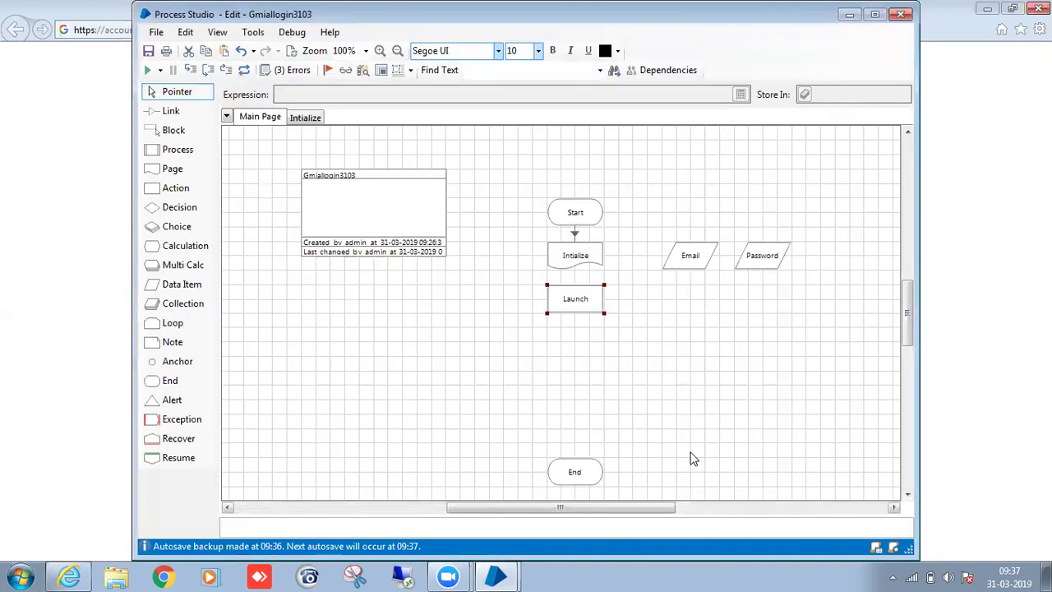
left_click_drag(583, 304, 584, 305)
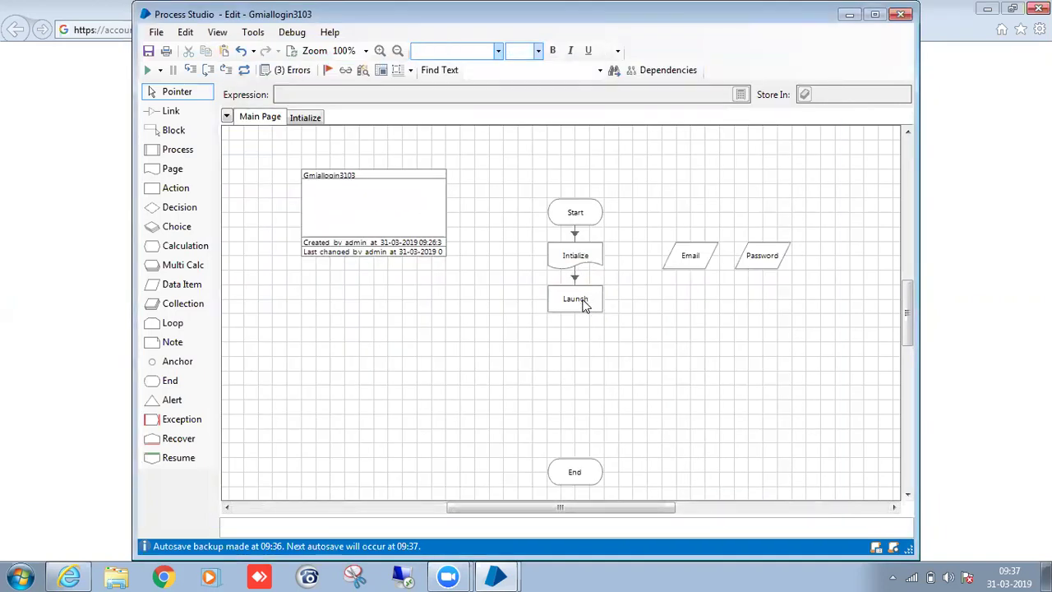
left_click(597, 307)
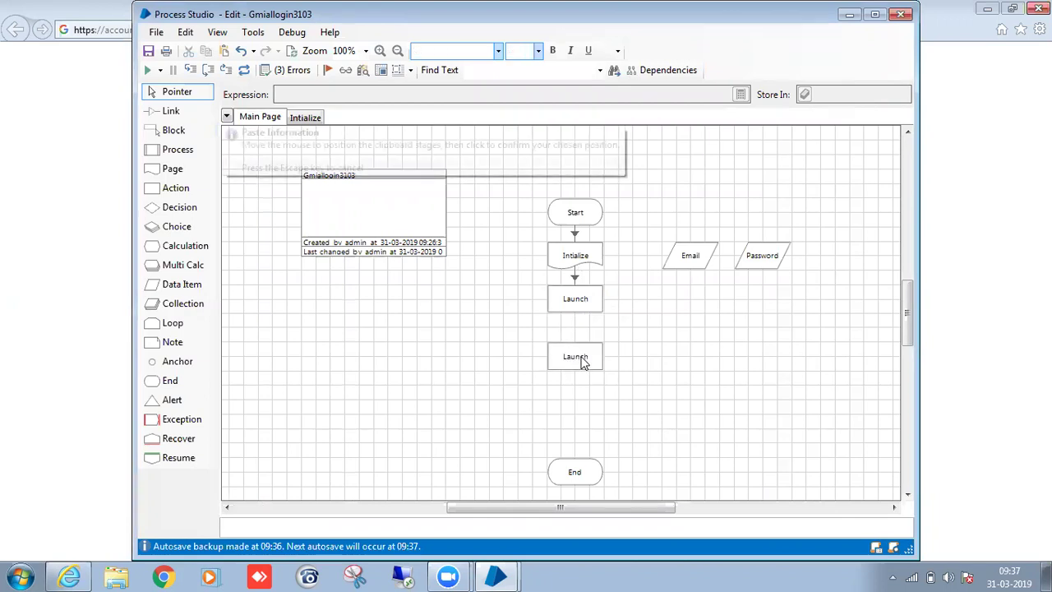
double_click(583, 357)
type("Login")
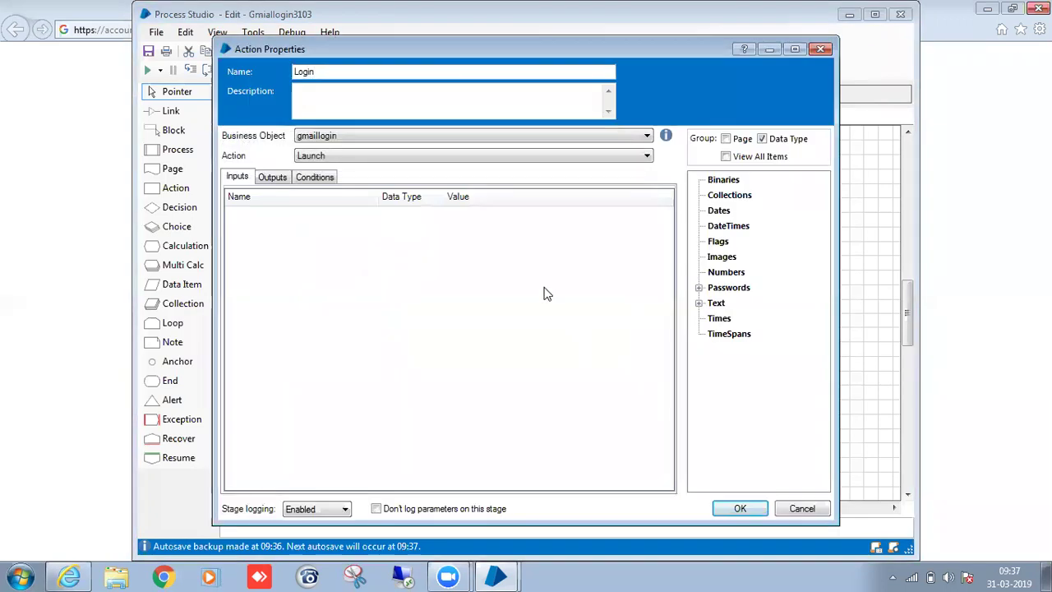
left_click(525, 155)
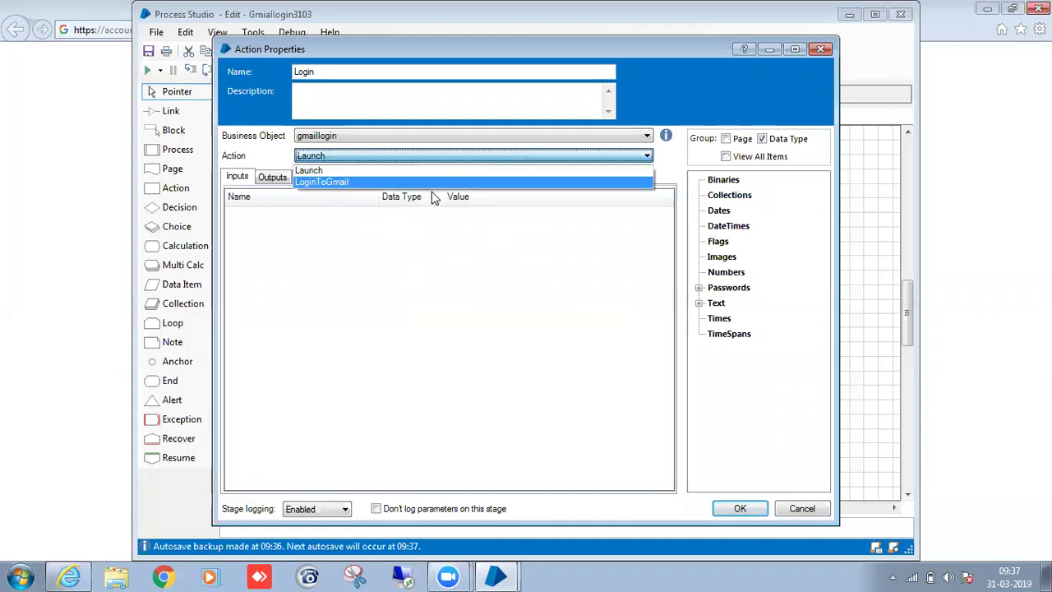
left_click(434, 197)
left_click(436, 156)
left_click(425, 182)
Feed Email into Login's UserName input and Password into its Password input.
left_click(495, 217)
left_click(497, 238)
left_click(499, 219)
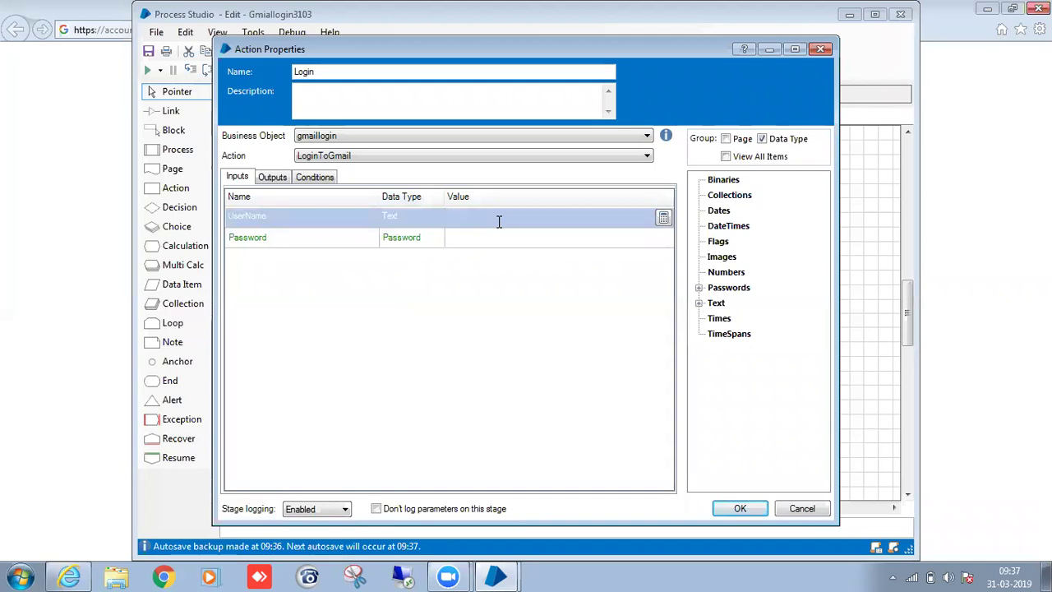
left_click(504, 239)
left_click(501, 216)
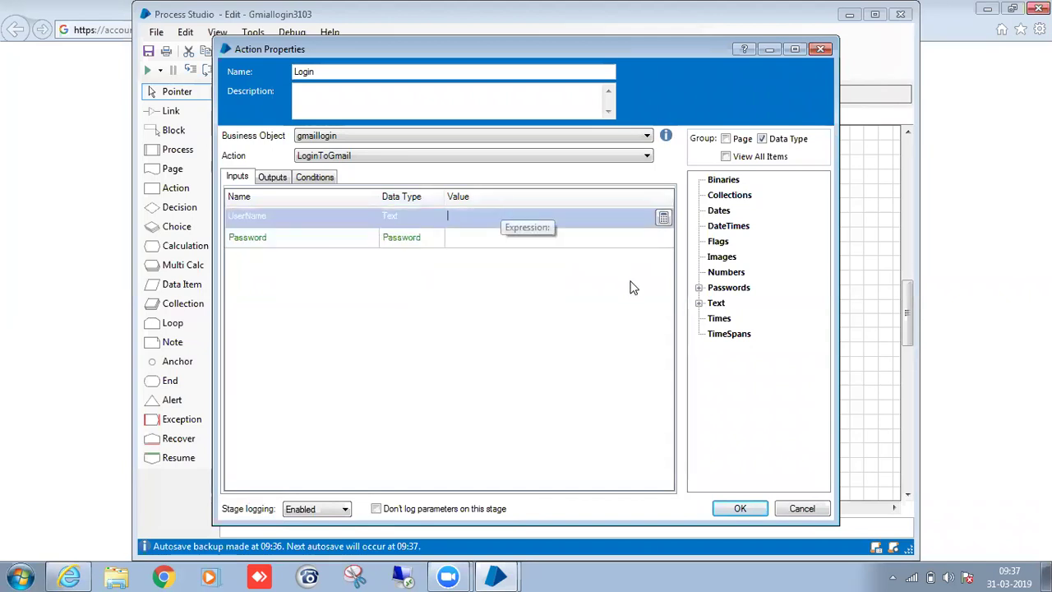
left_click(699, 288)
left_click_drag(735, 309, 503, 238)
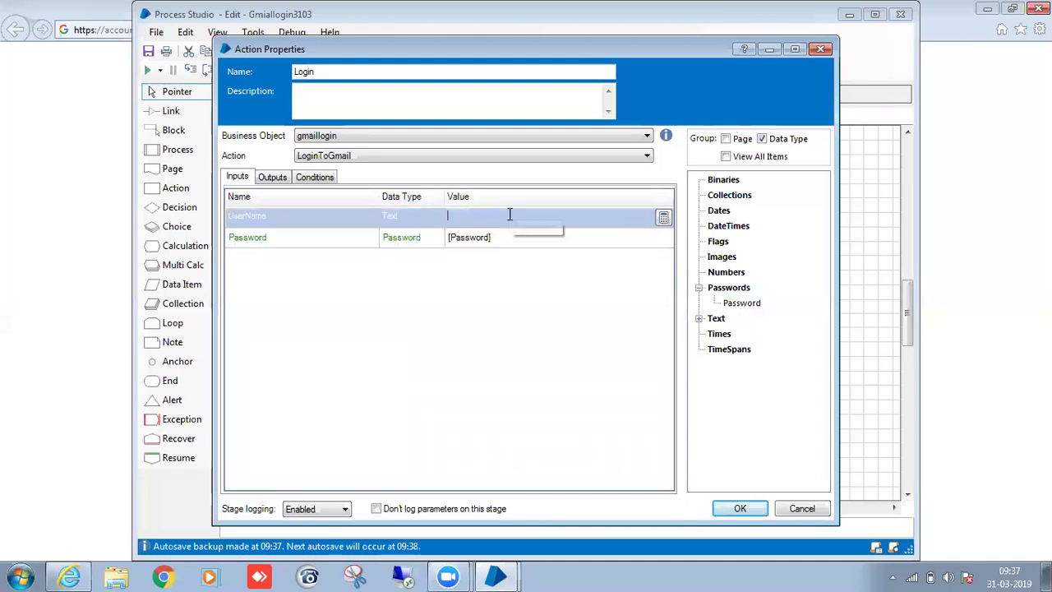
left_click(698, 319)
left_click_drag(731, 333, 499, 218)
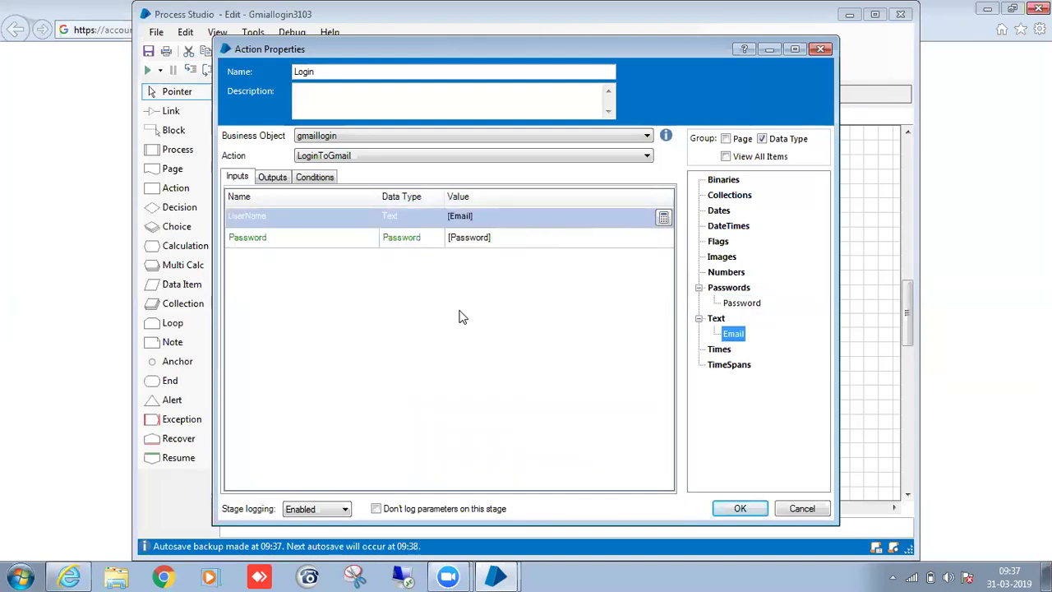
left_click(274, 178)
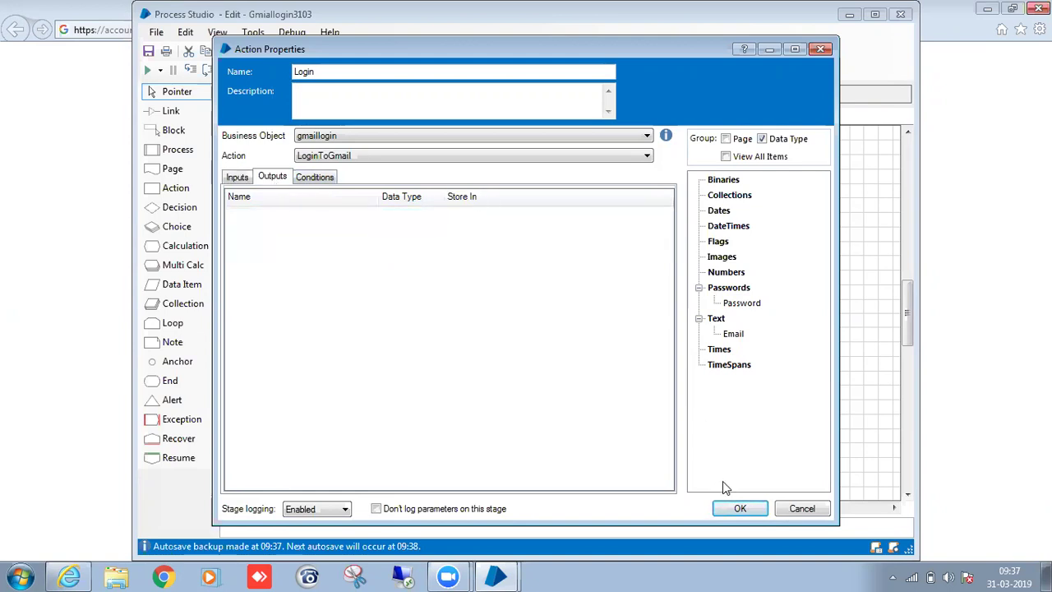
left_click(737, 508)
Link Launch to Login and Login down to End.
left_click(697, 409)
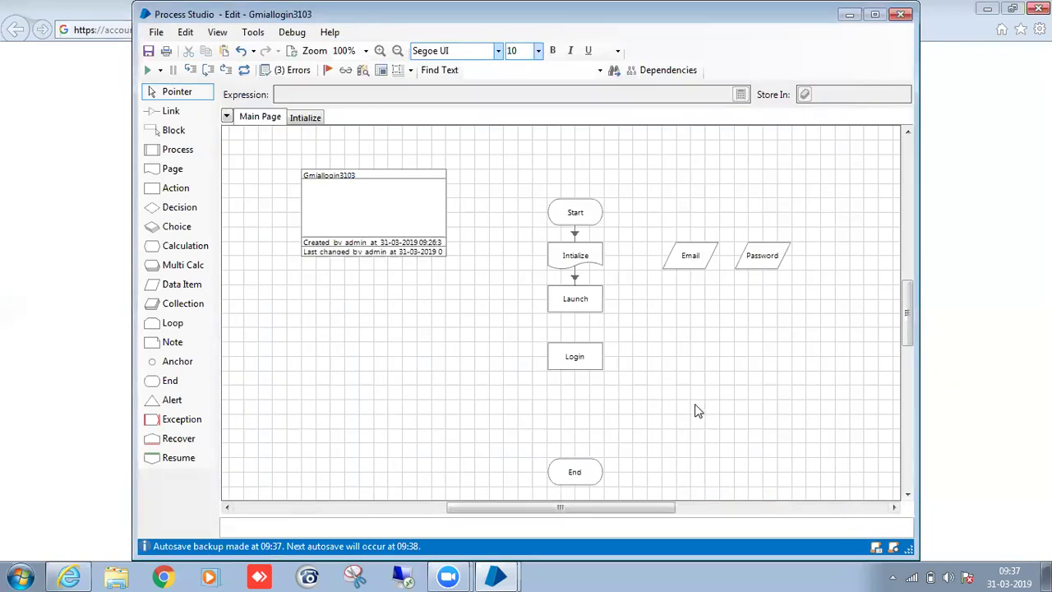
left_click_drag(583, 296, 587, 471)
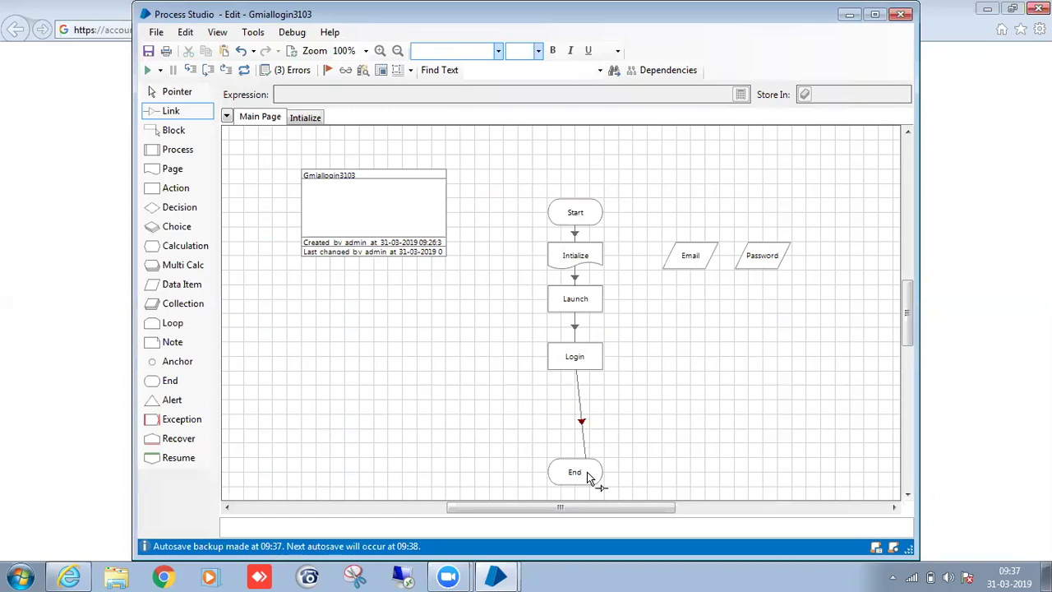
left_click(740, 508)
left_click_drag(576, 359, 576, 468)
Add a Recover, a Resume and a Calculation stage to the Main Page.
scroll(719, 392, "down", 5)
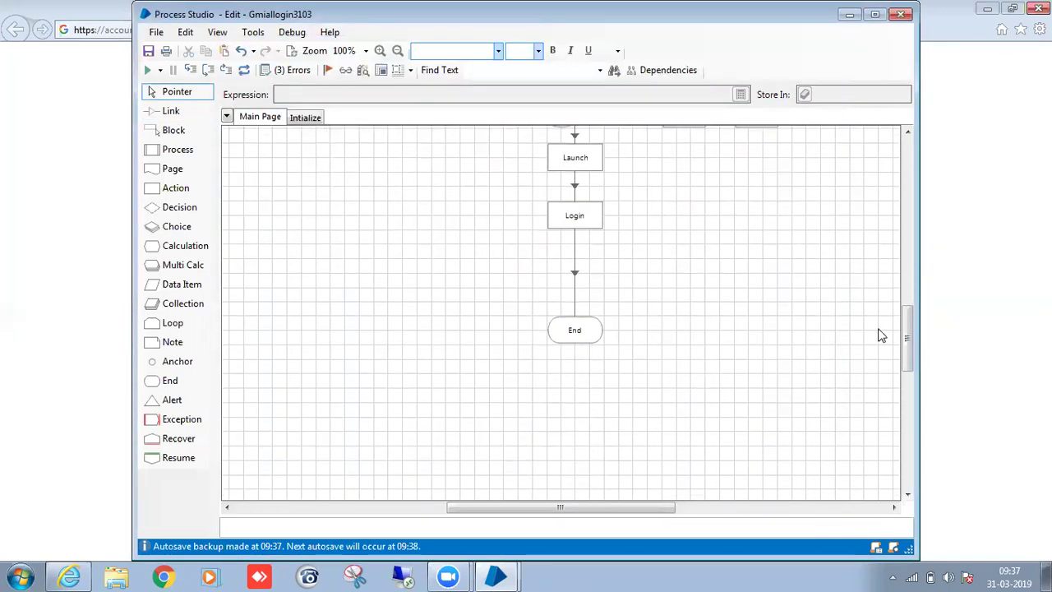
left_click_drag(176, 439, 352, 238)
left_click_drag(176, 458, 345, 339)
left_click_drag(198, 246, 352, 278)
Set the calculation's expression to ExceptionDetail(), with result and stage name Exception Details.
double_click(345, 275)
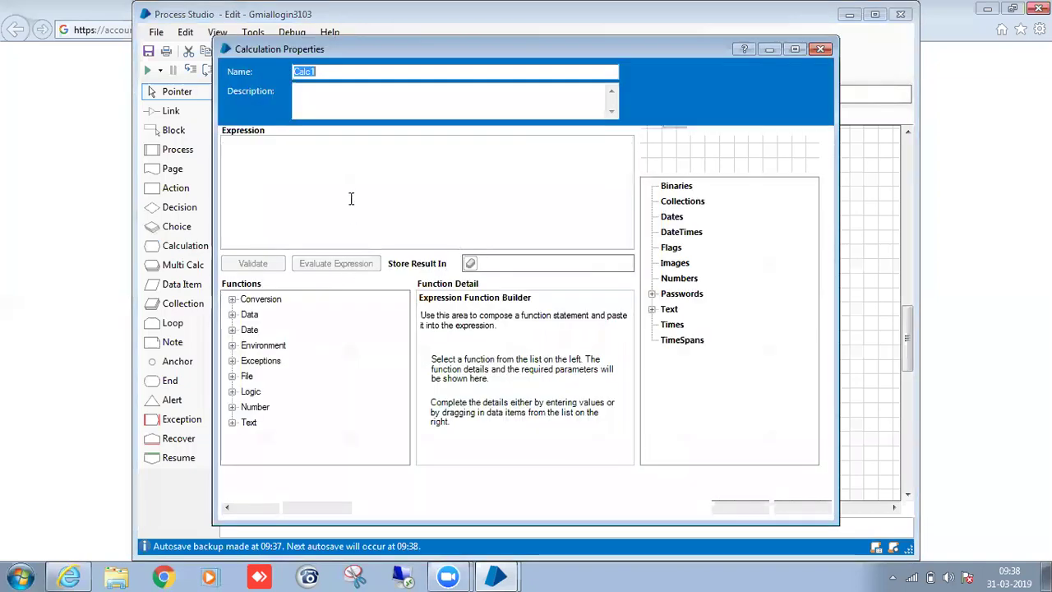
left_click(232, 361)
left_click(284, 391)
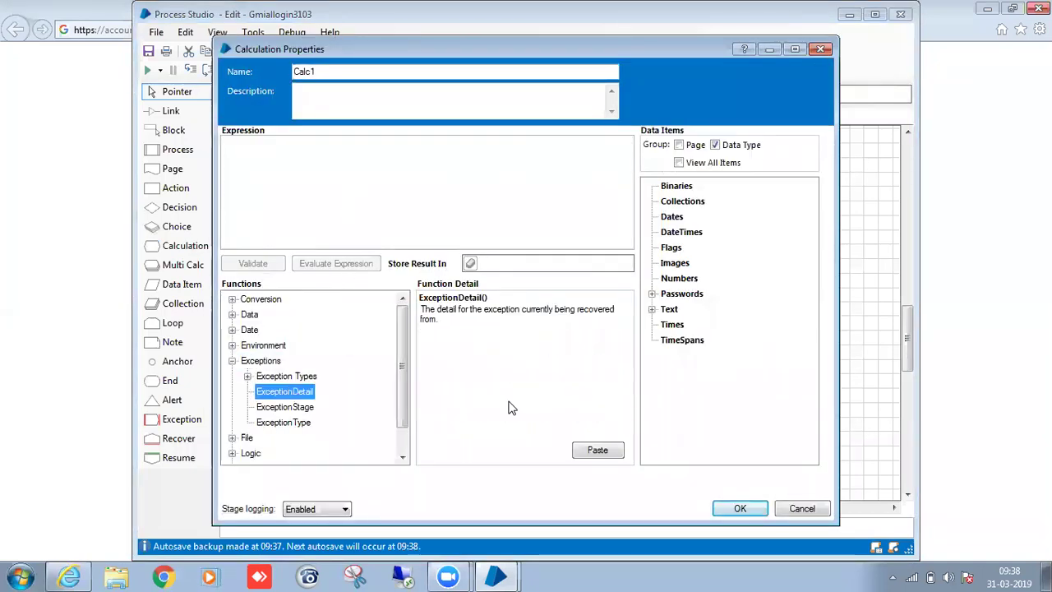
left_click(596, 450)
left_click(539, 263)
type("e")
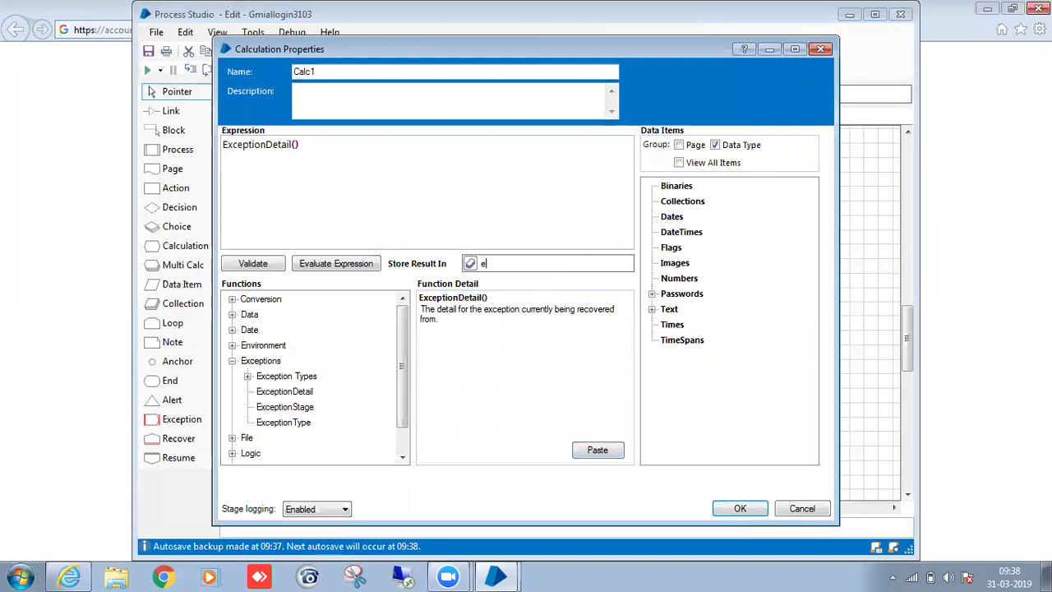
key("BackSpace")
type("Exce")
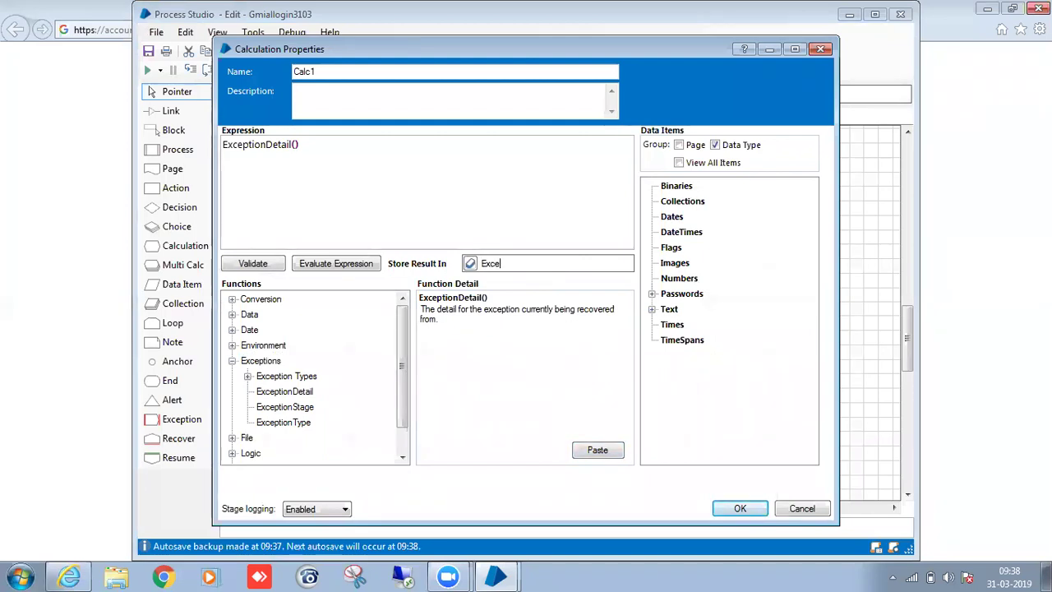
key("BackSpace")
type("eption Details")
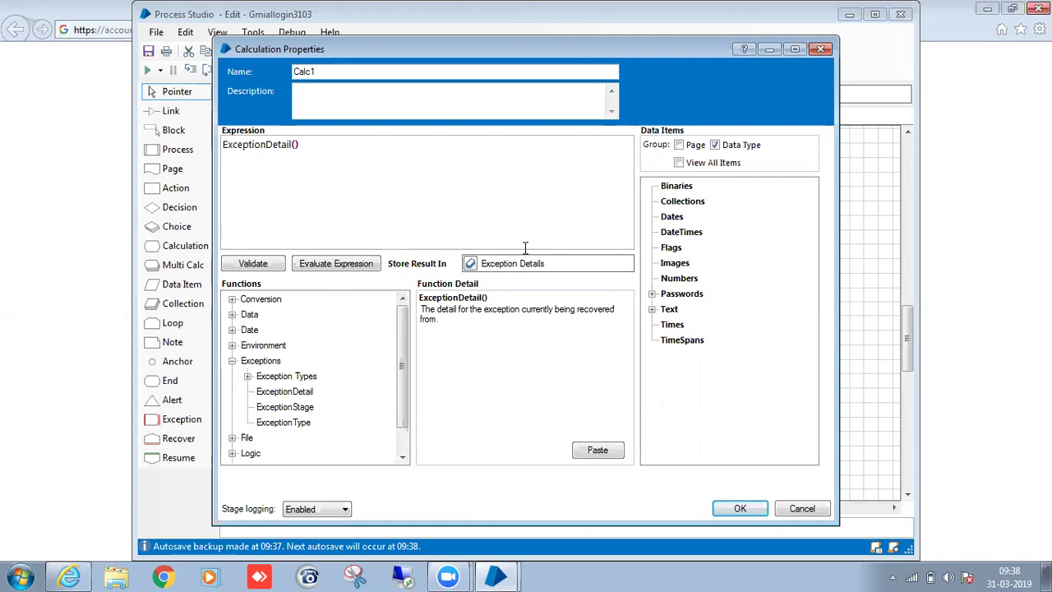
left_click(404, 70)
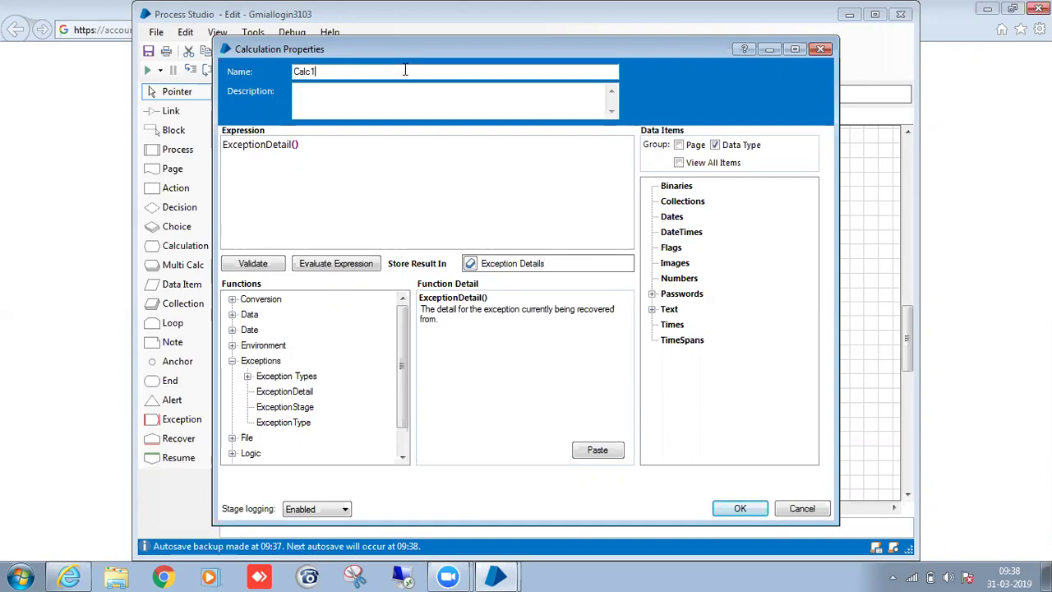
type("Exception Details")
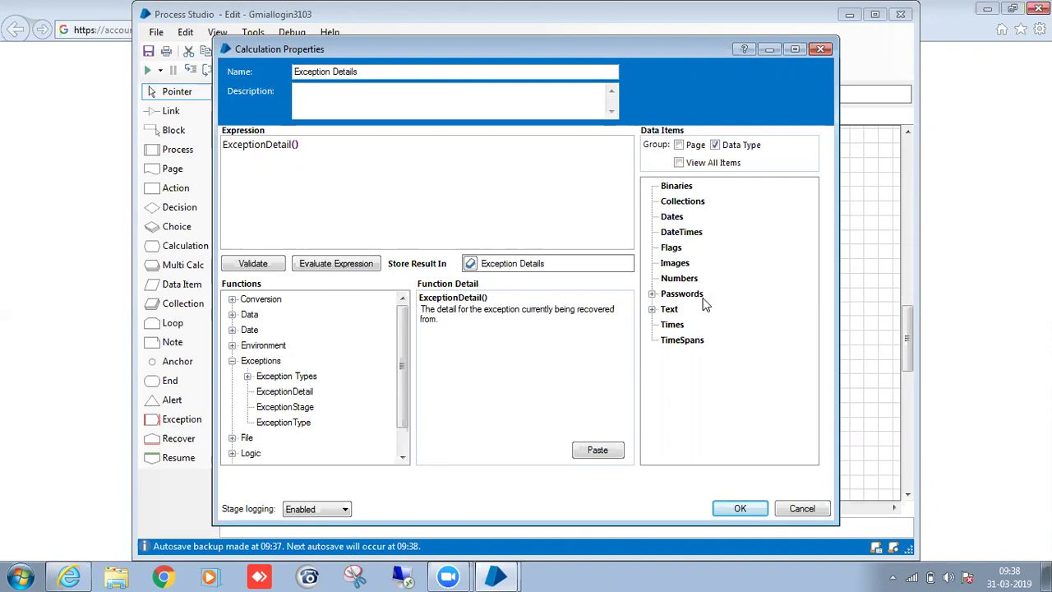
left_click(736, 509)
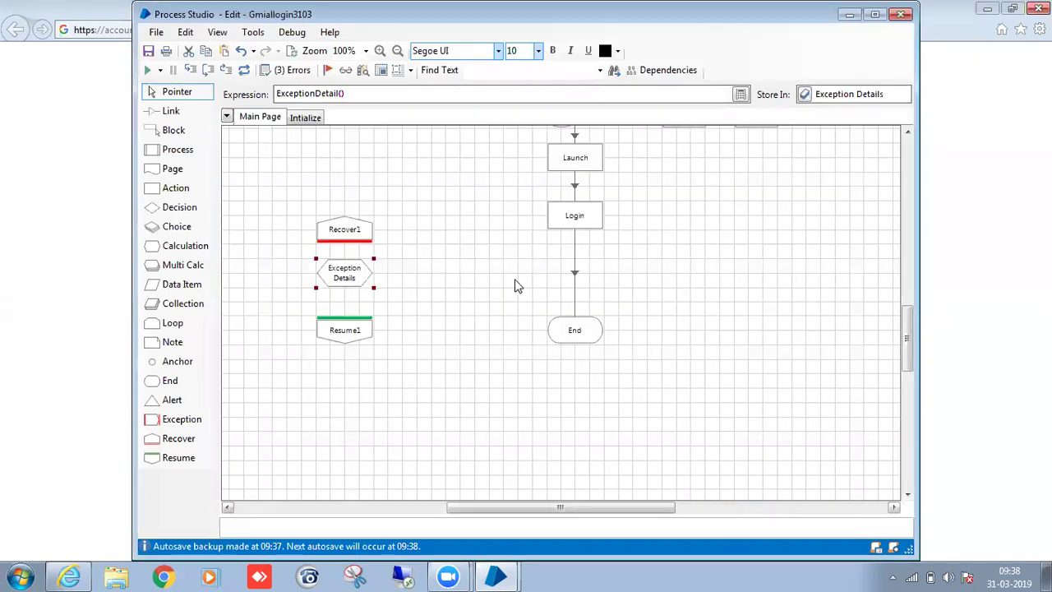
Link Recover1 → Exception Details → Resume1 and create the Exception Details data item beside the flow.
left_click(449, 343)
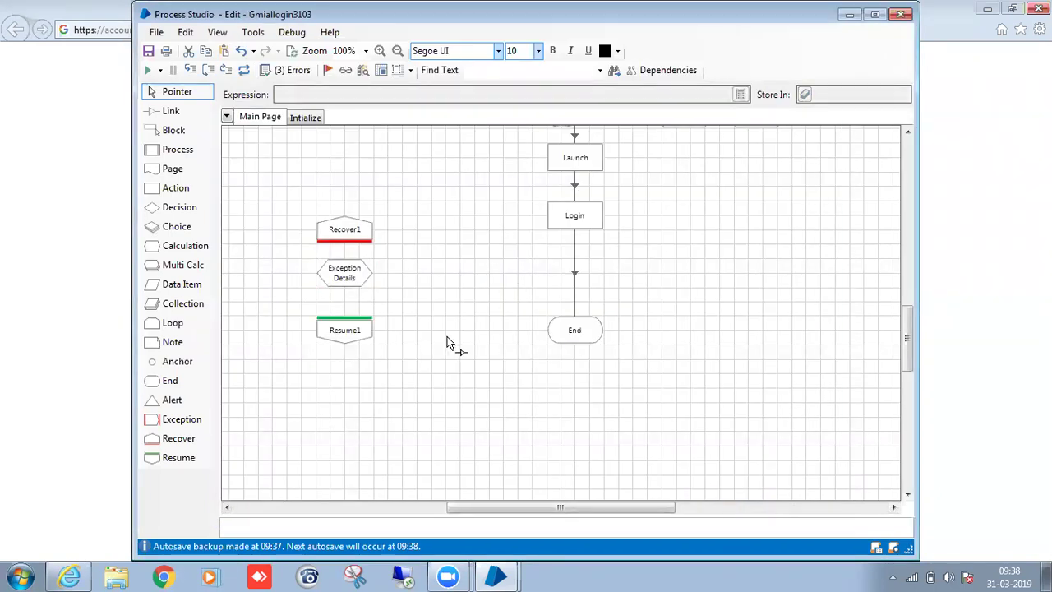
mouse_move(350, 238)
left_mouse_down()
mouse_move(352, 328)
mouse_move(564, 336)
left_mouse_up()
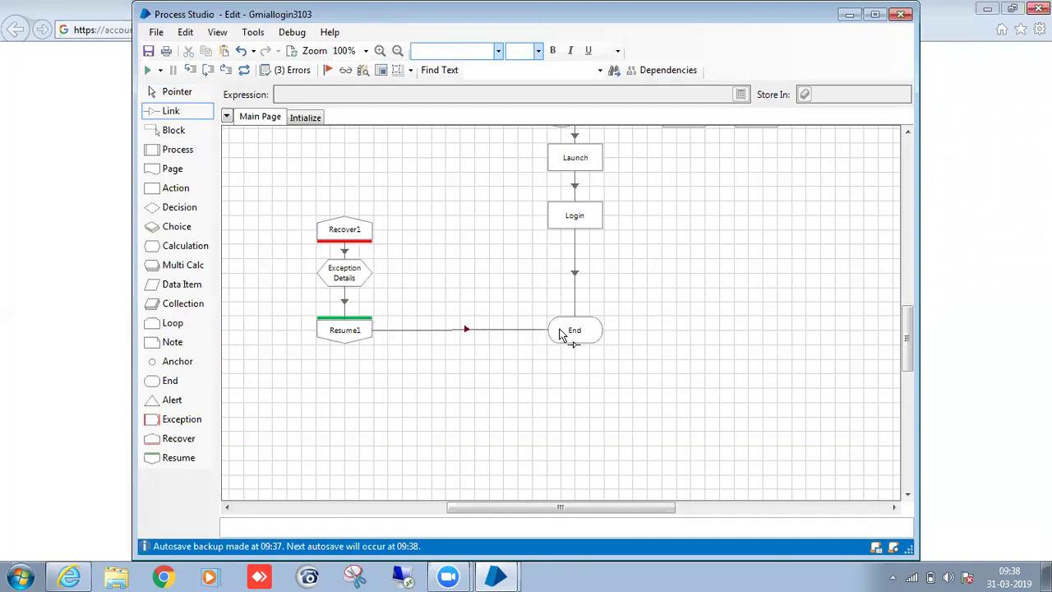
double_click(342, 279)
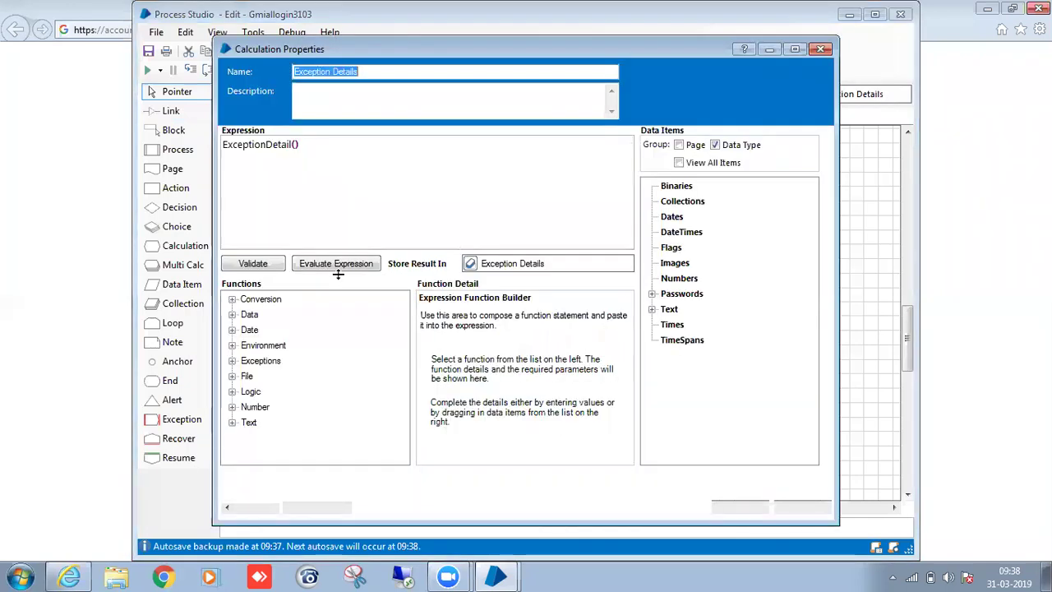
left_click(471, 264)
left_click(737, 509)
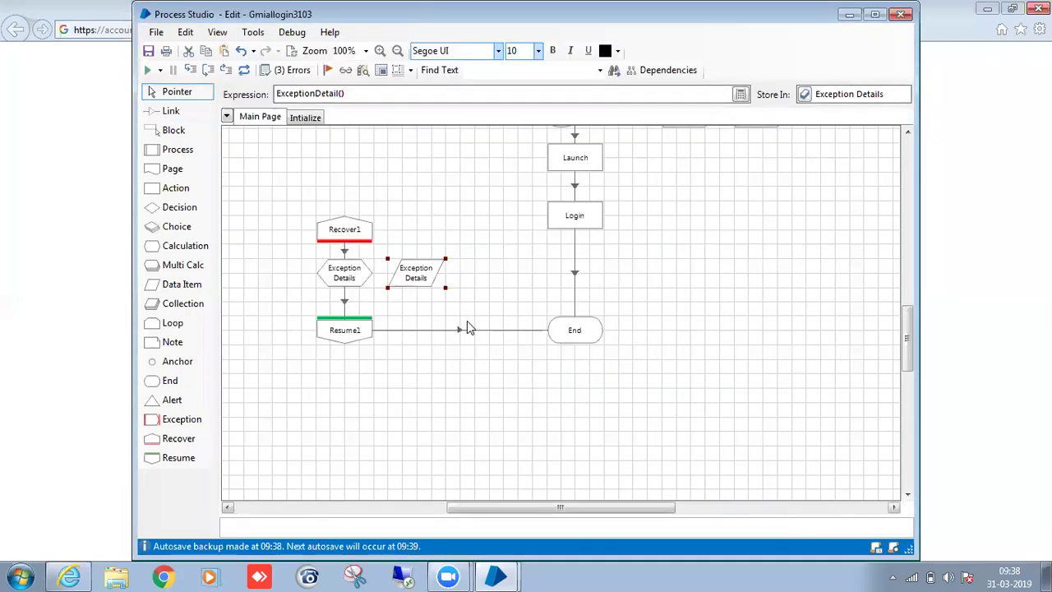
left_click_drag(402, 268, 705, 279)
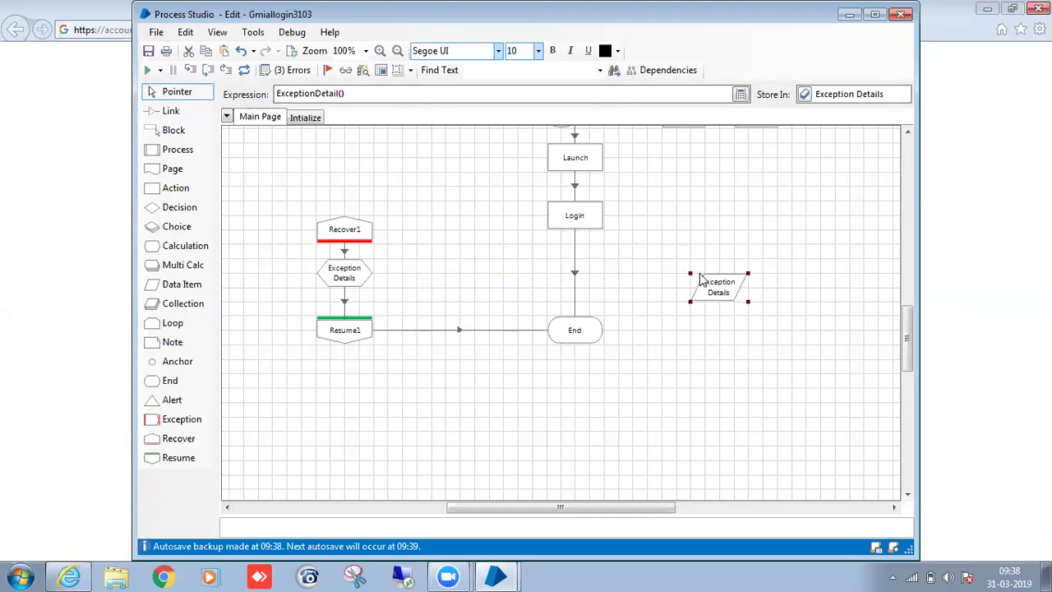
left_click_drag(902, 349, 903, 324)
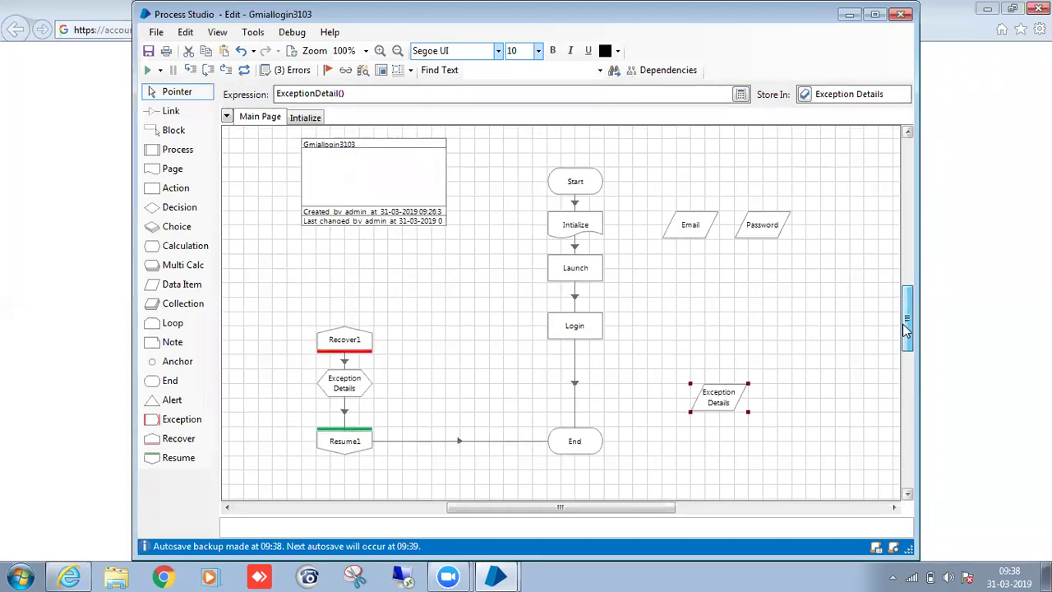
left_click(709, 363)
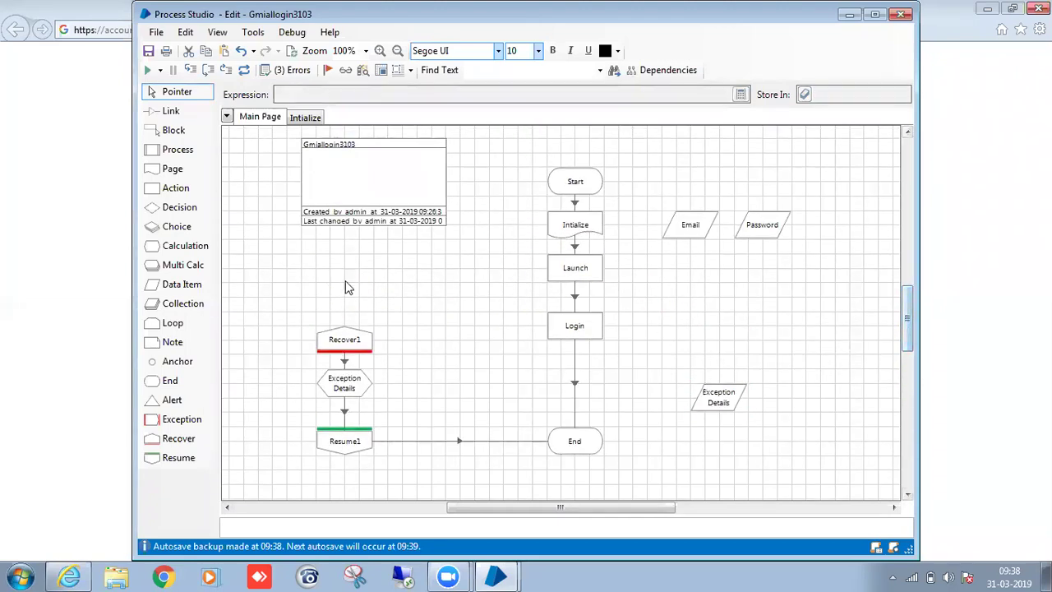
Draw one block around Email and Password and a second block around Exception Details.
left_click(174, 130)
left_click_drag(633, 182, 821, 268)
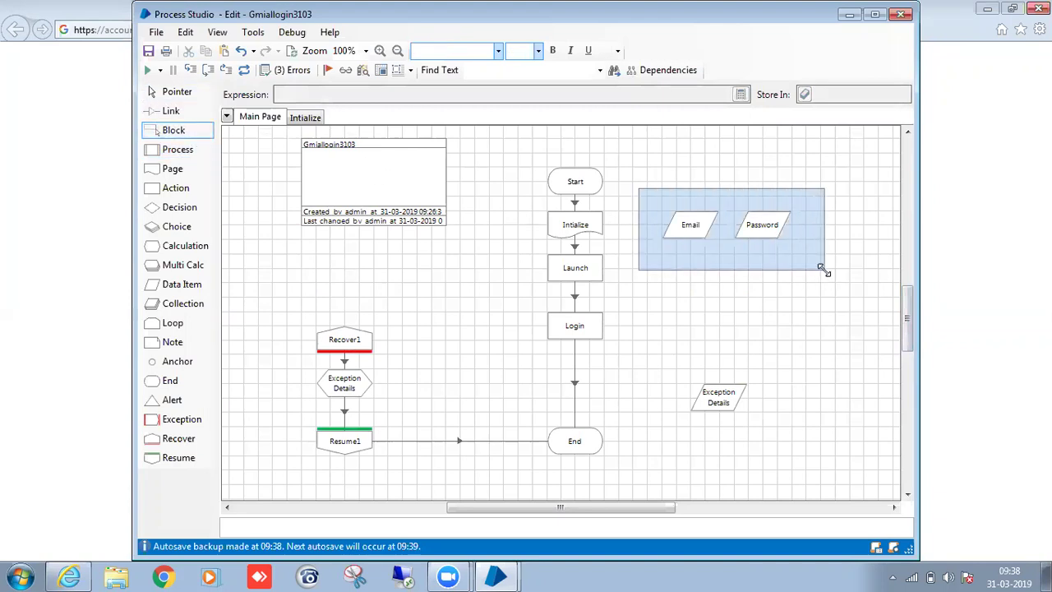
left_click_drag(662, 354, 778, 412)
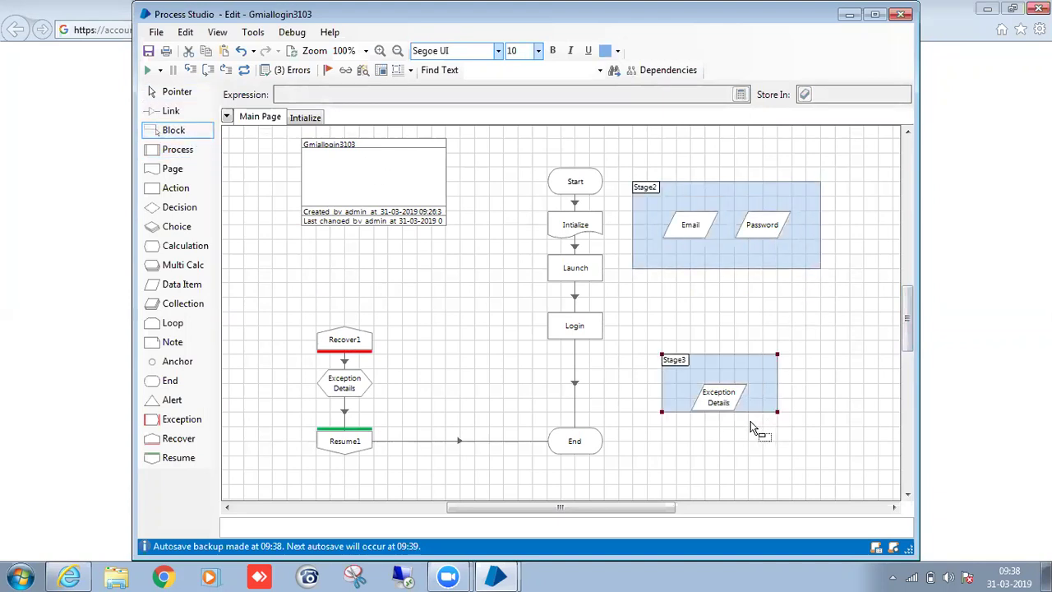
left_click_drag(679, 366, 650, 294)
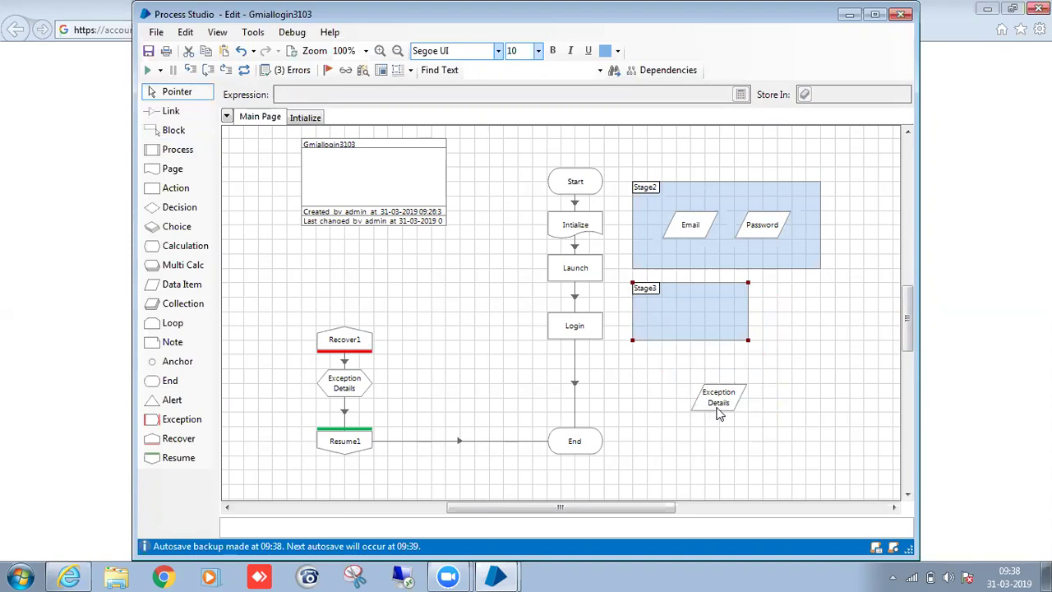
left_click_drag(718, 409, 703, 325)
Rename the Email/Password block to 'Crdentials'.
double_click(653, 186)
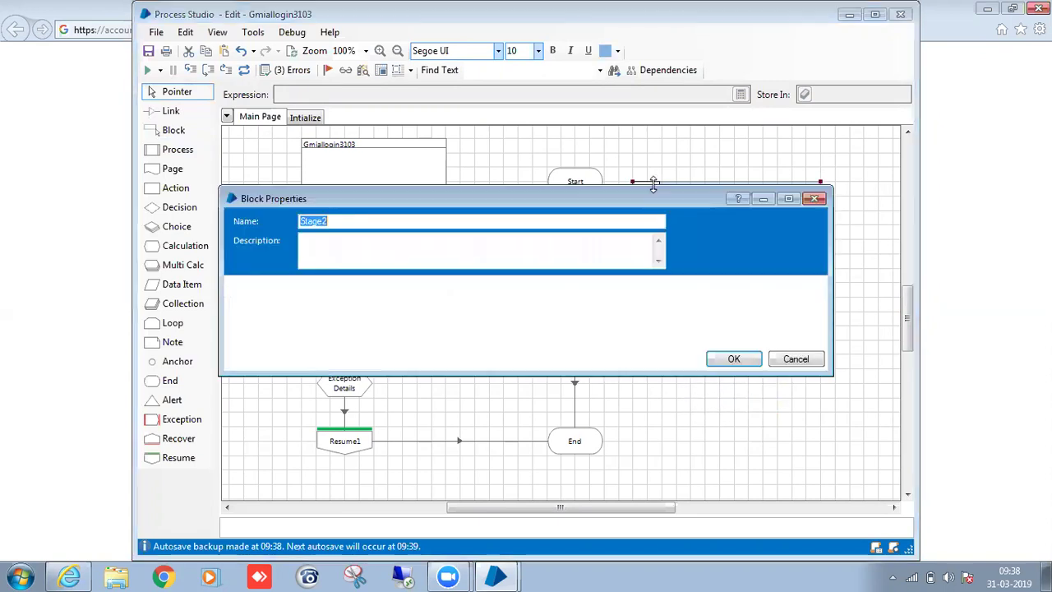
key("BackSpace")
type("Crdentials")
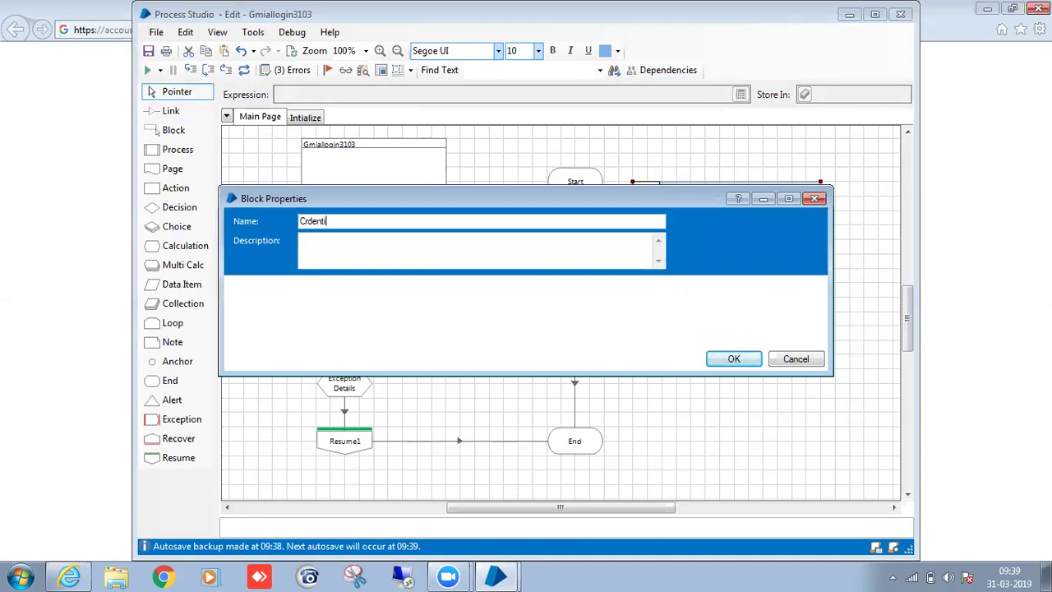
left_click(757, 361)
Set every object on the page to Tahoma font, size 11.
key("ctrl+a")
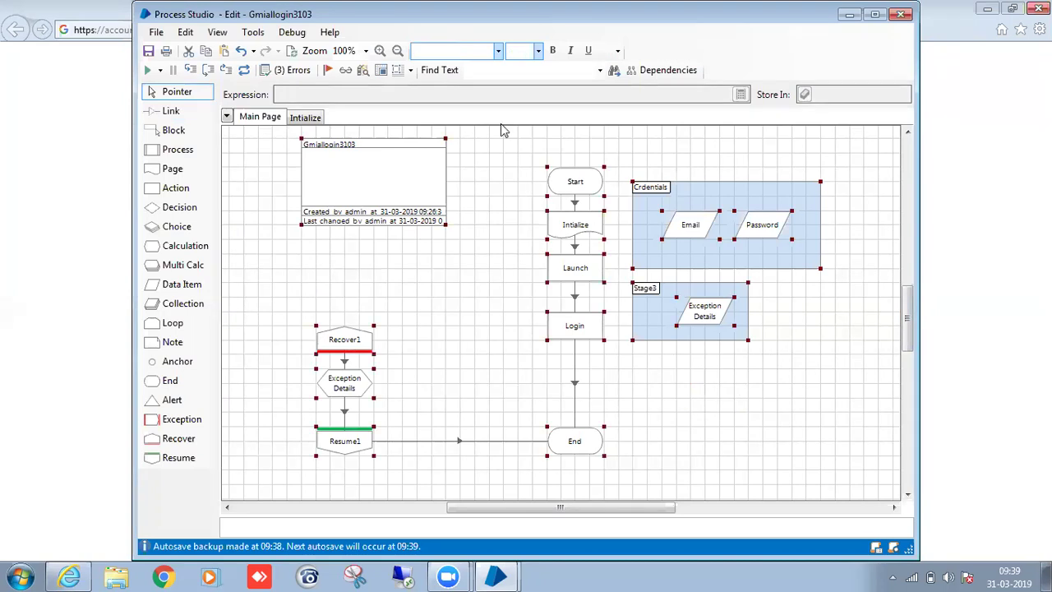
left_click(499, 52)
left_click(454, 161)
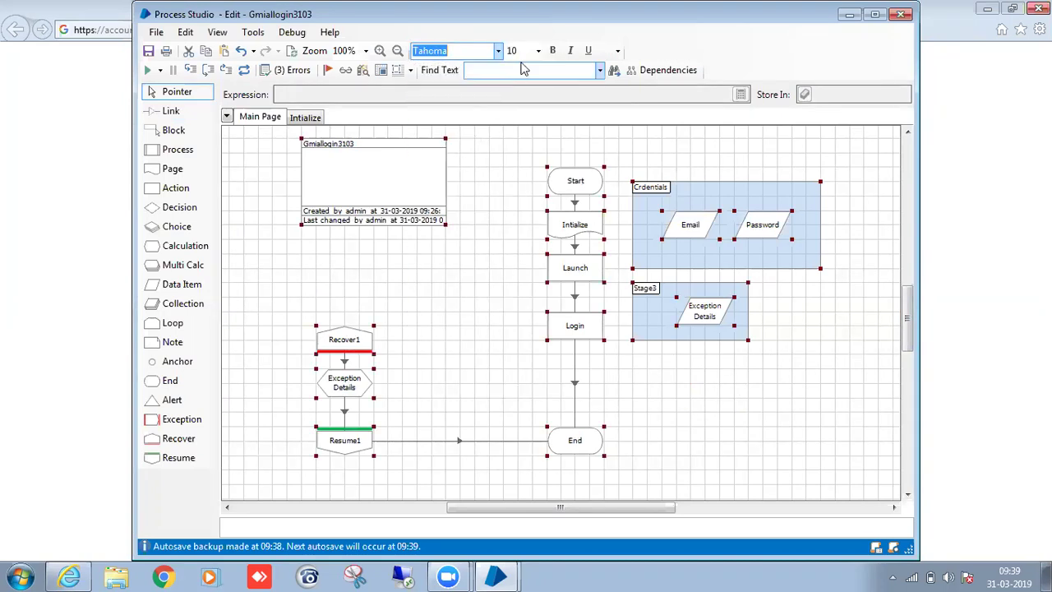
left_click(537, 51)
left_click(521, 99)
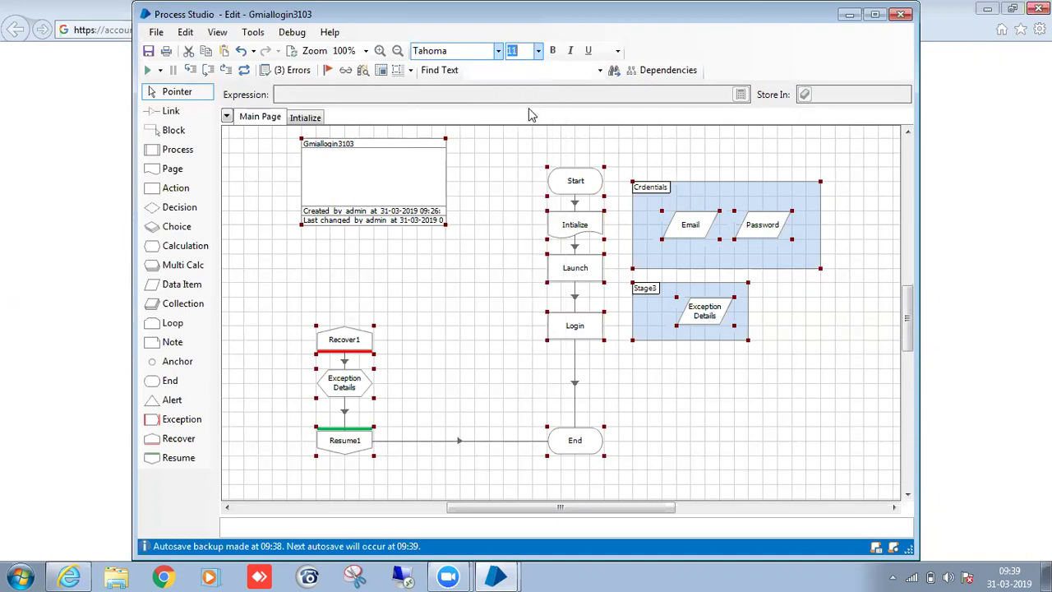
left_click(727, 366)
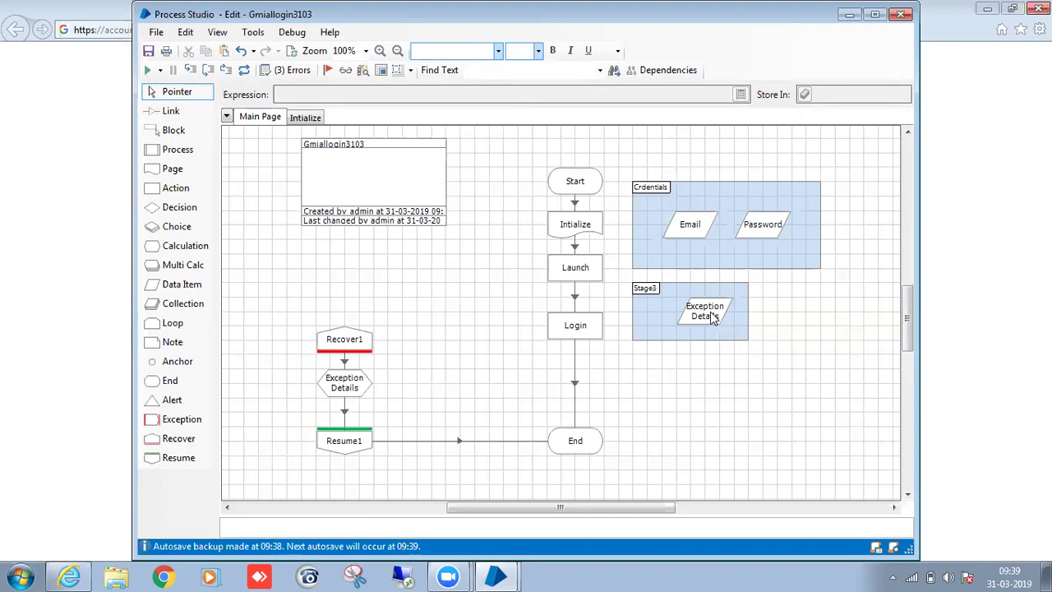
Rename the second block to 'Exception Details'.
double_click(650, 294)
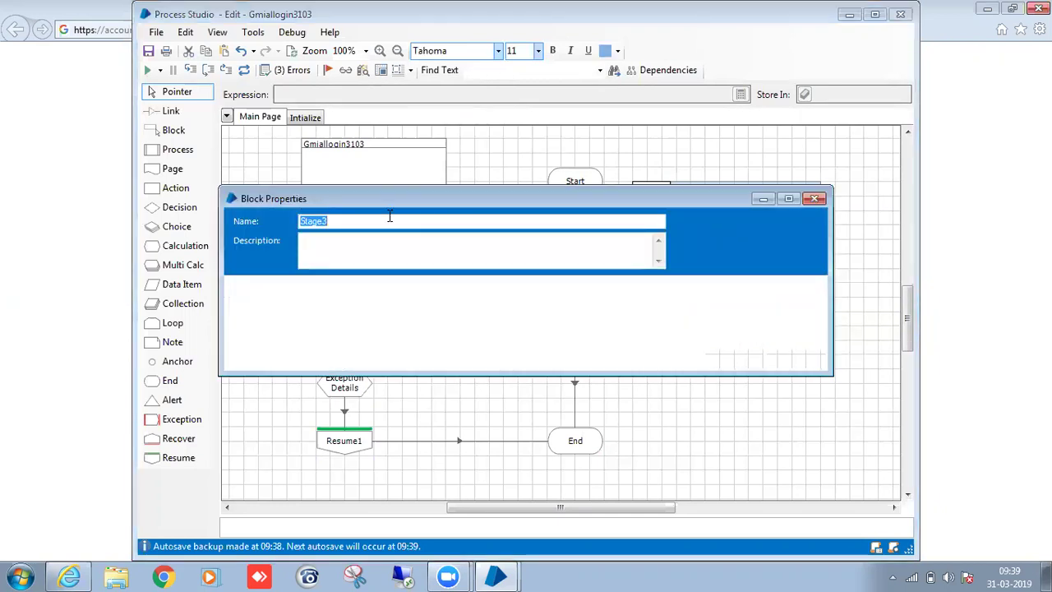
key("BackSpace")
type("Exception Details")
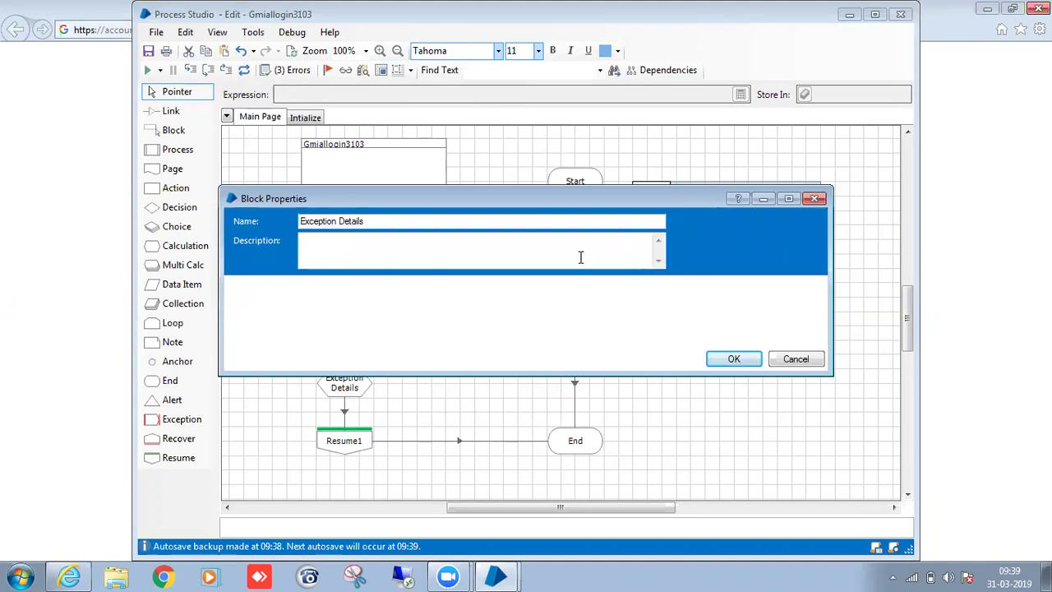
left_click(747, 360)
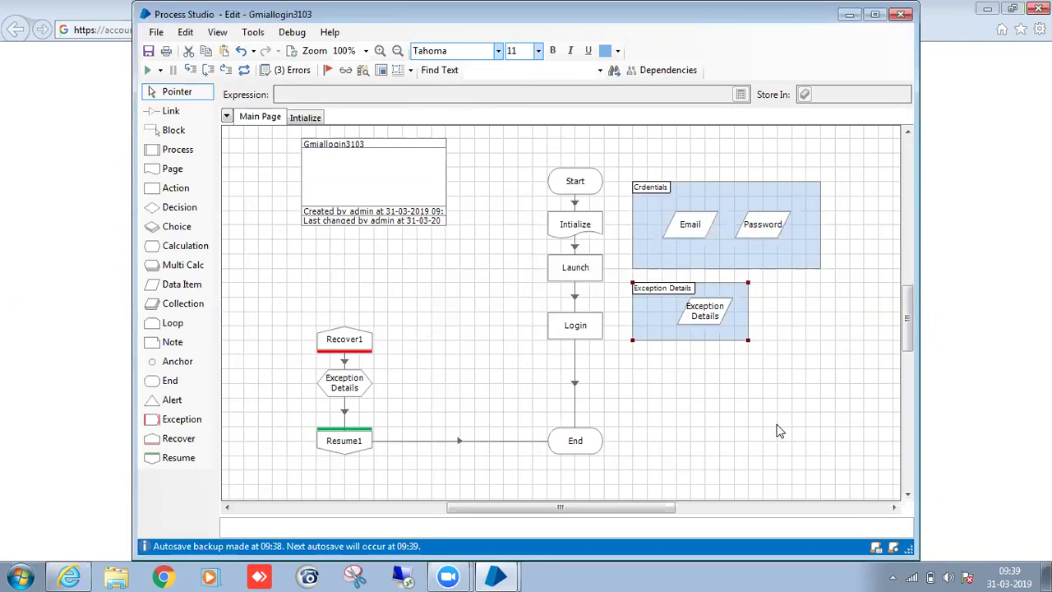
Give the Crdentials block a yellow fill, after briefly trying magenta.
left_click(660, 195)
left_click(617, 51)
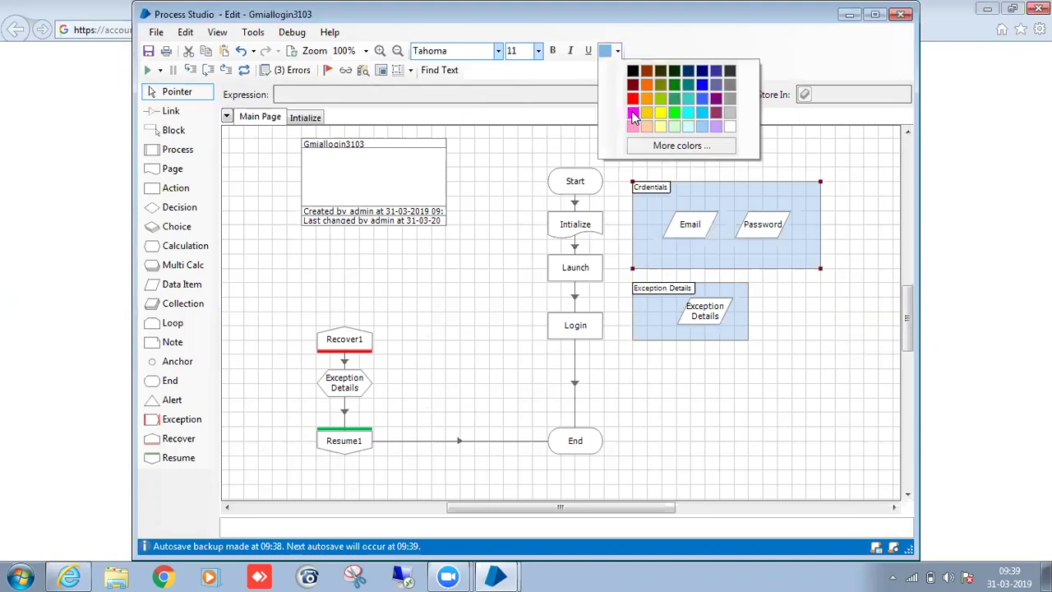
left_click(633, 114)
left_click(801, 322)
left_click(618, 51)
left_click(631, 70)
left_click(672, 226)
left_click(662, 186)
left_click(617, 51)
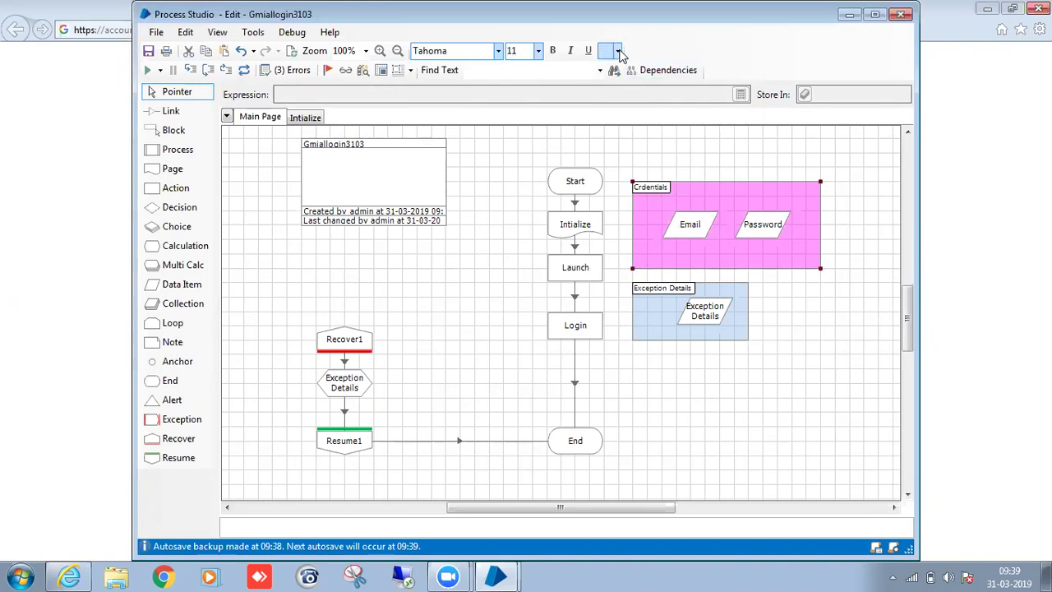
left_click(659, 113)
left_click(791, 335)
scroll(794, 337, "down", 2)
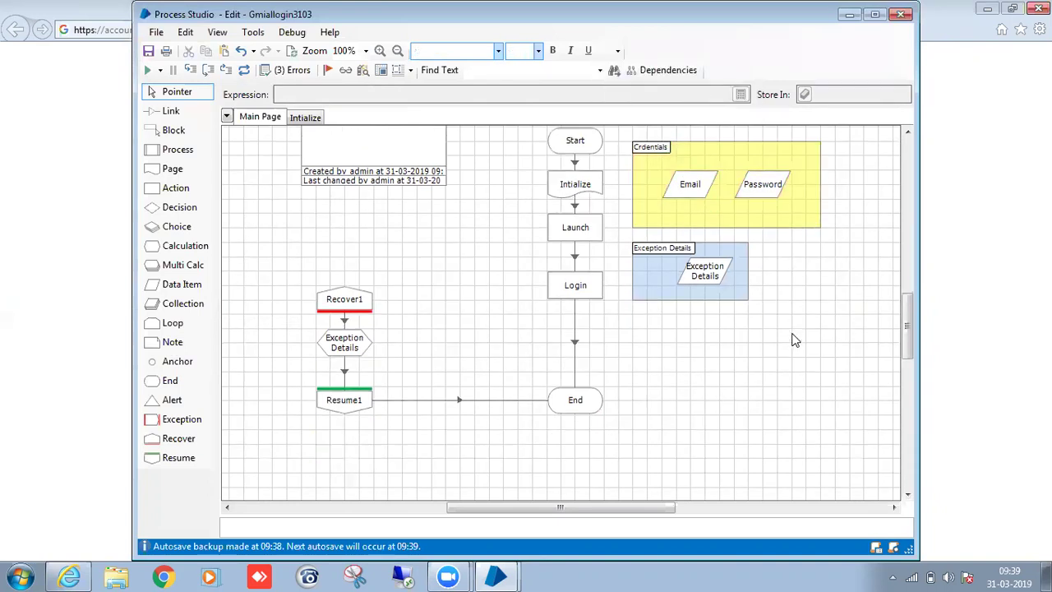
scroll(795, 337, "up", 3)
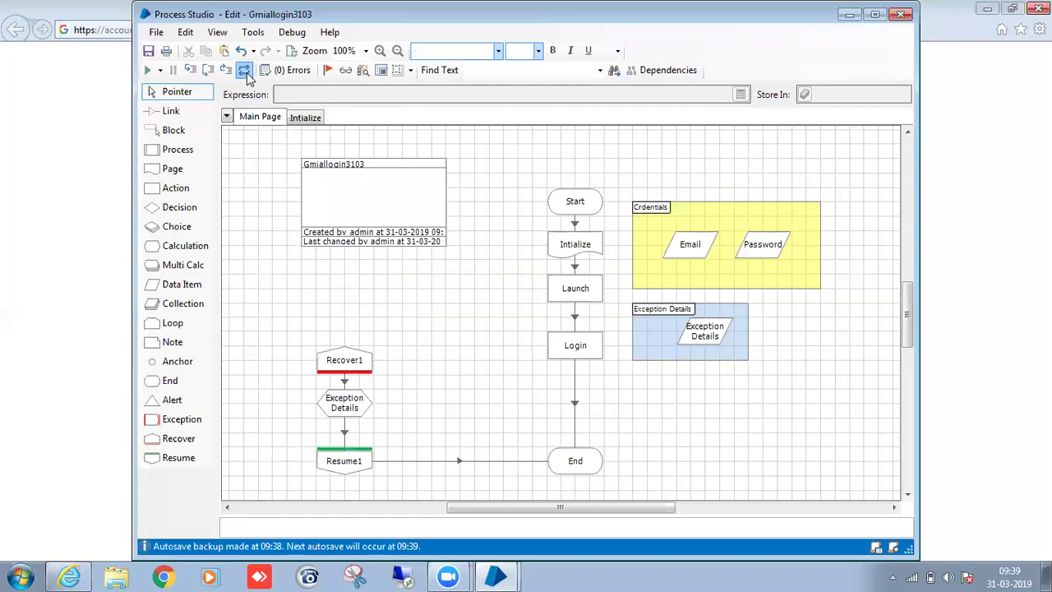
Validate the process, confirming zero errors, and bring Process Studio back to the front.
left_click(292, 51)
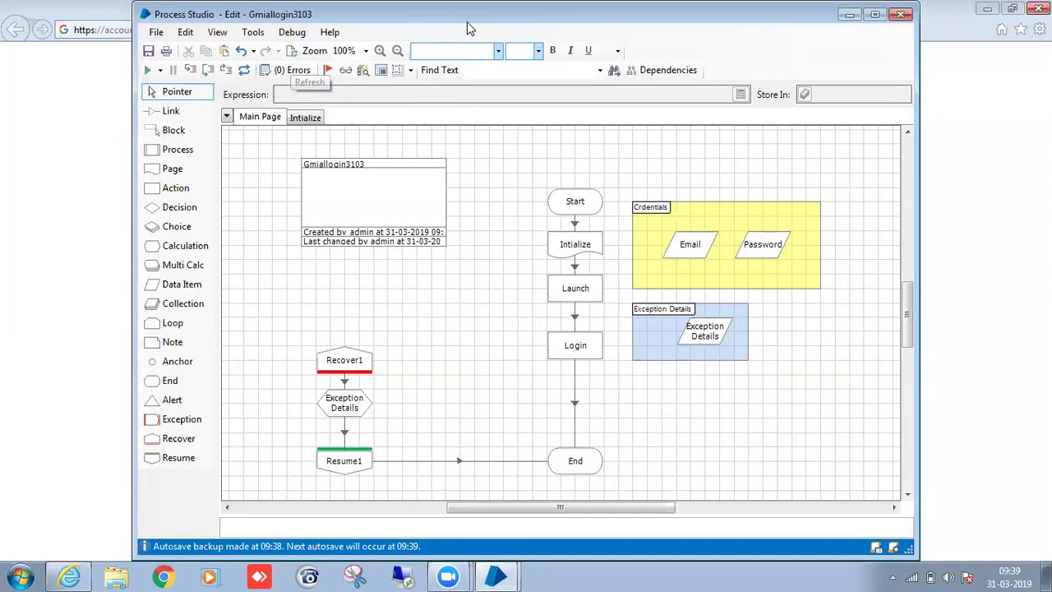
left_click_drag(467, 21, 453, 148)
left_click(1039, 10)
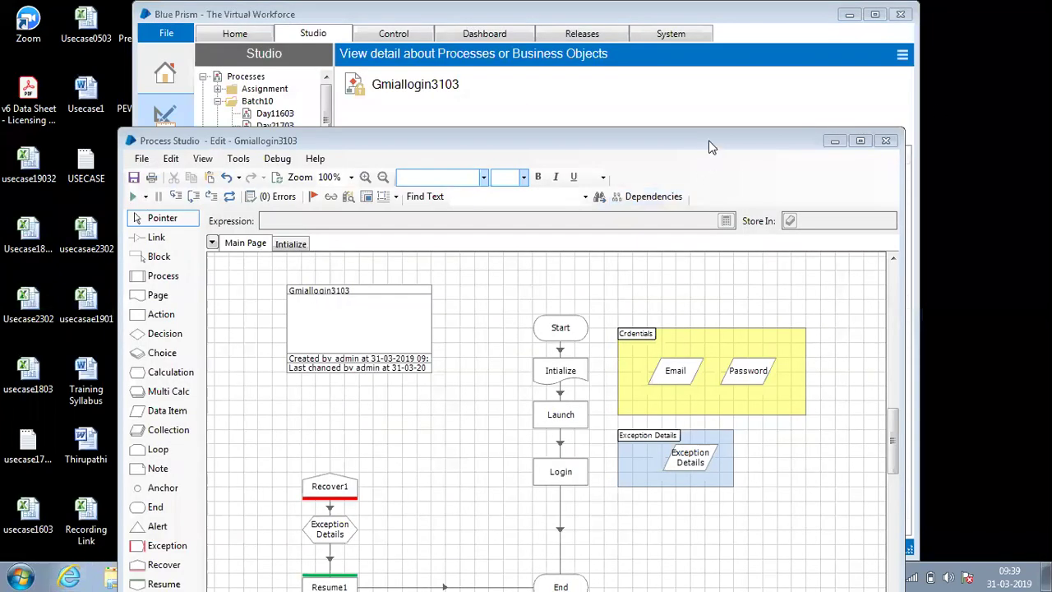
Maximize Process Studio and run Gmiallogin3103, which signs in and opens the Gmail inbox.
left_click_drag(712, 146, 712, 98)
double_click(712, 98)
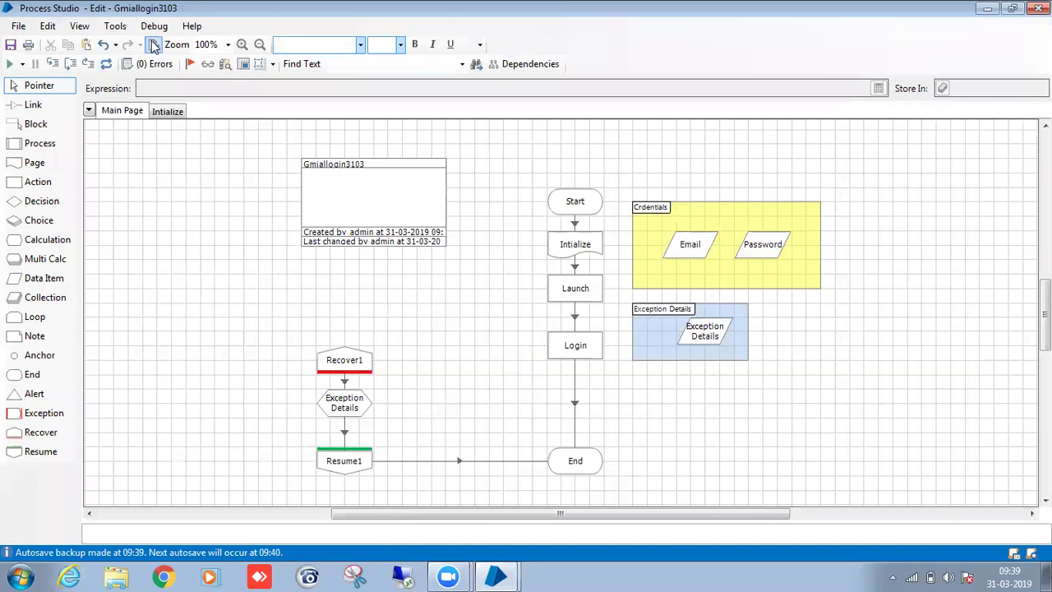
left_click(11, 65)
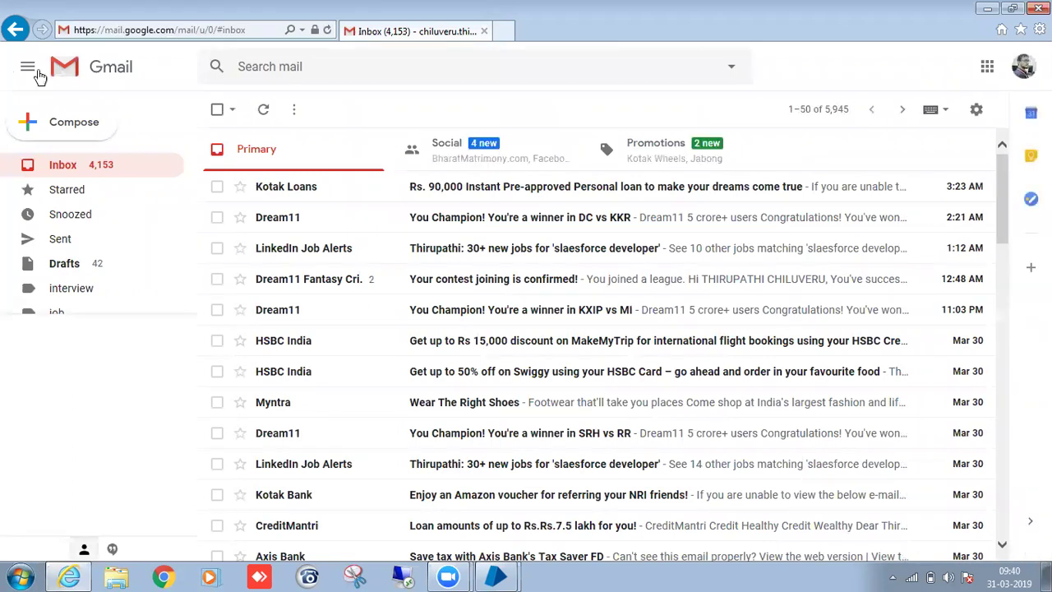
Read the Dream11 DC vs KKR winner email, then close the browser, leaving the page.
left_click(540, 232)
scroll(591, 318, "down", 3)
scroll(646, 435, "down", 2)
scroll(650, 427, "up", 5)
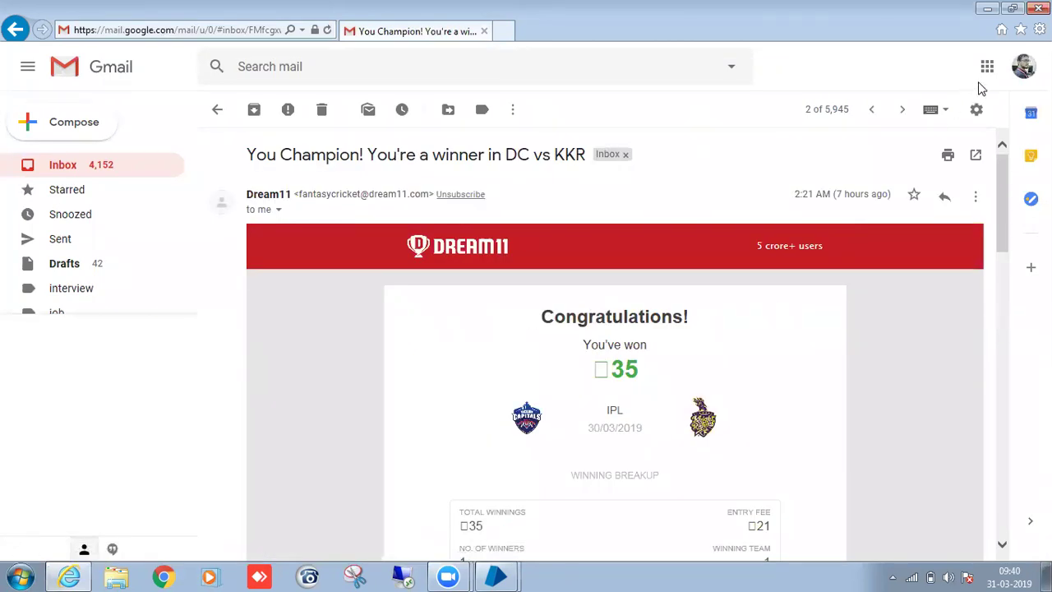
left_click(1039, 9)
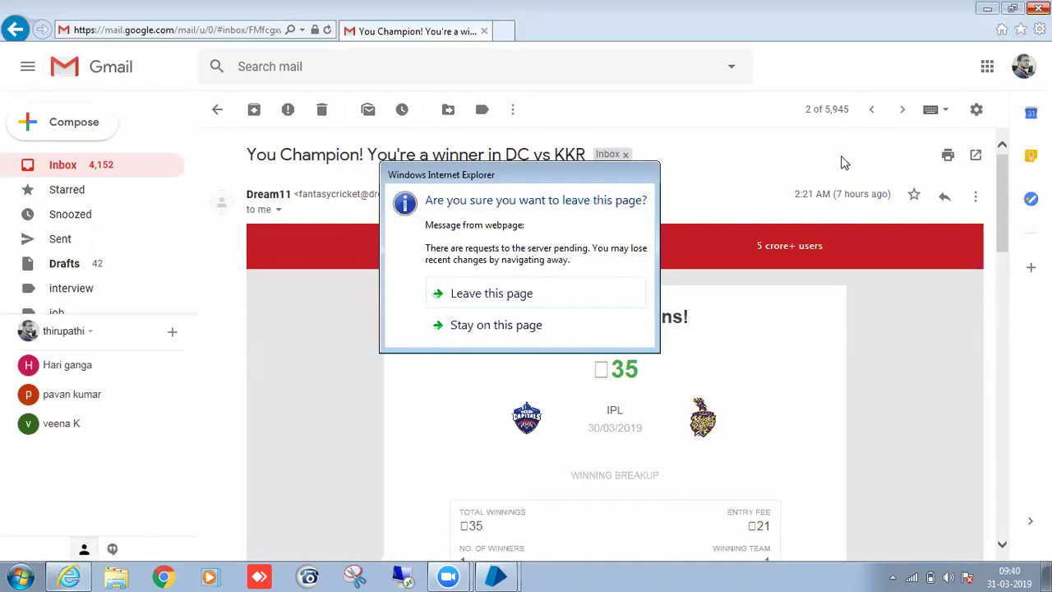
left_click(538, 298)
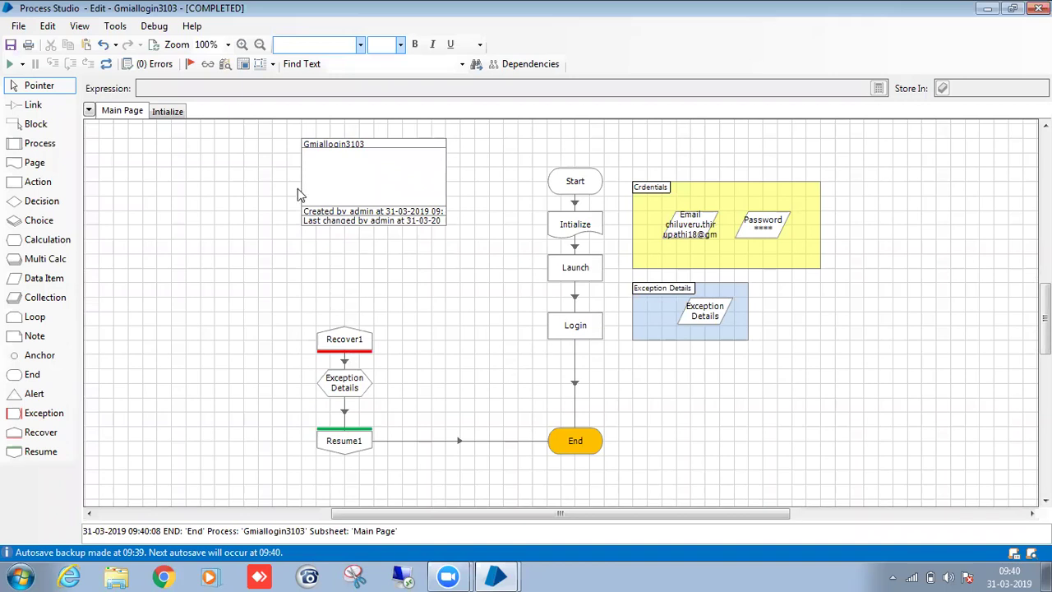
Reset the finished run and mark Gmiallogin3103 to publish to Control Room.
left_click(112, 65)
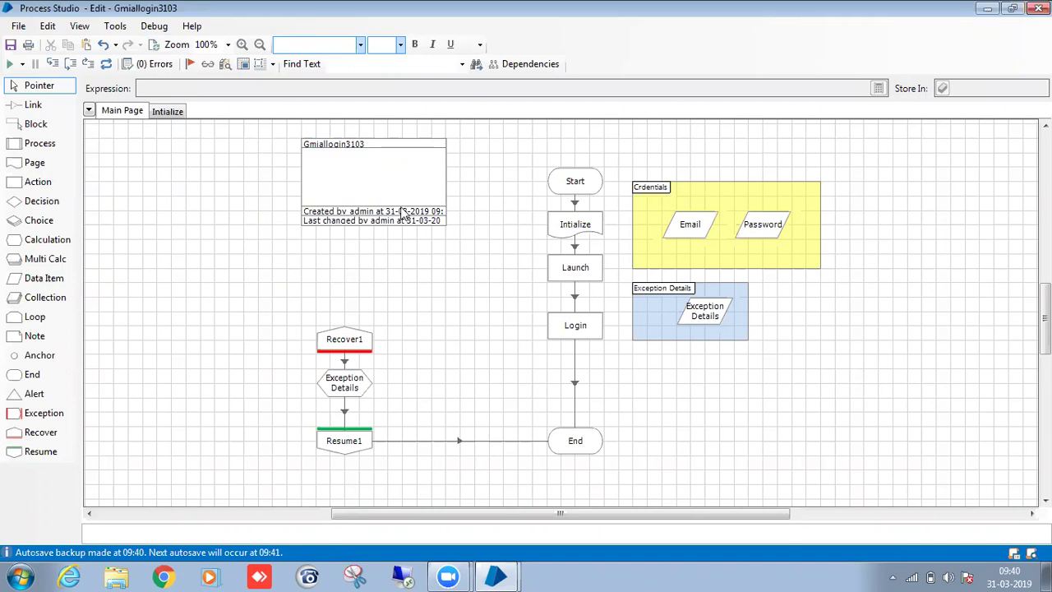
double_click(402, 209)
left_click(231, 507)
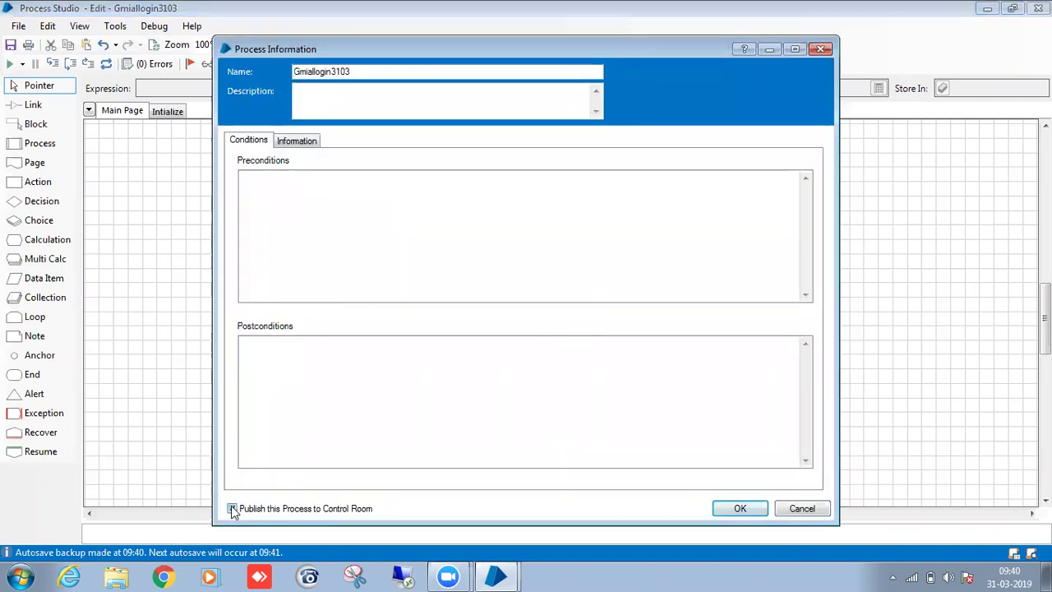
left_click(734, 509)
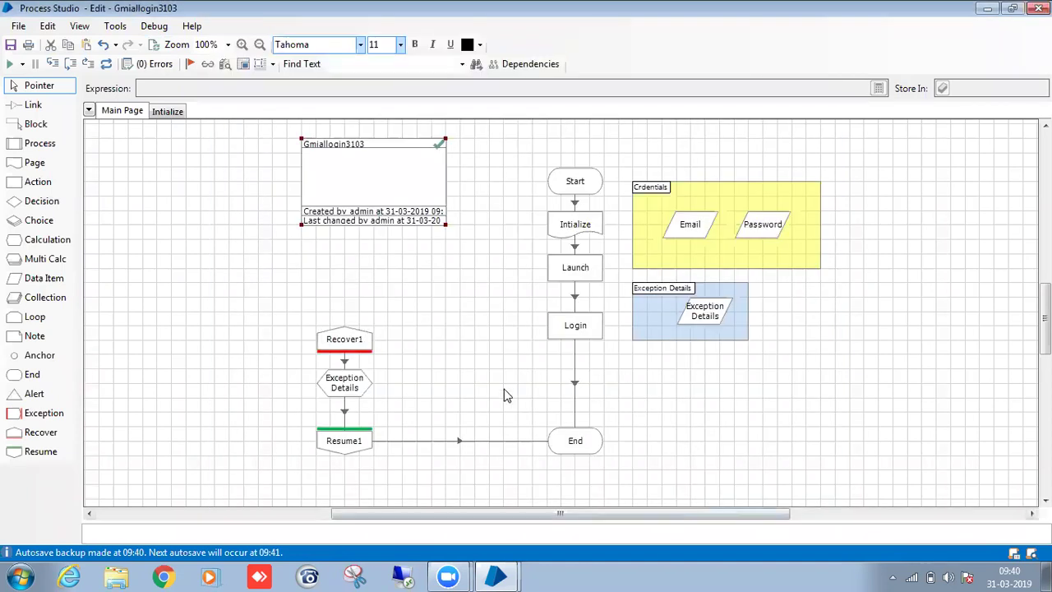
Save the process with the comment 'save'.
key("ctrl+s")
type("save")
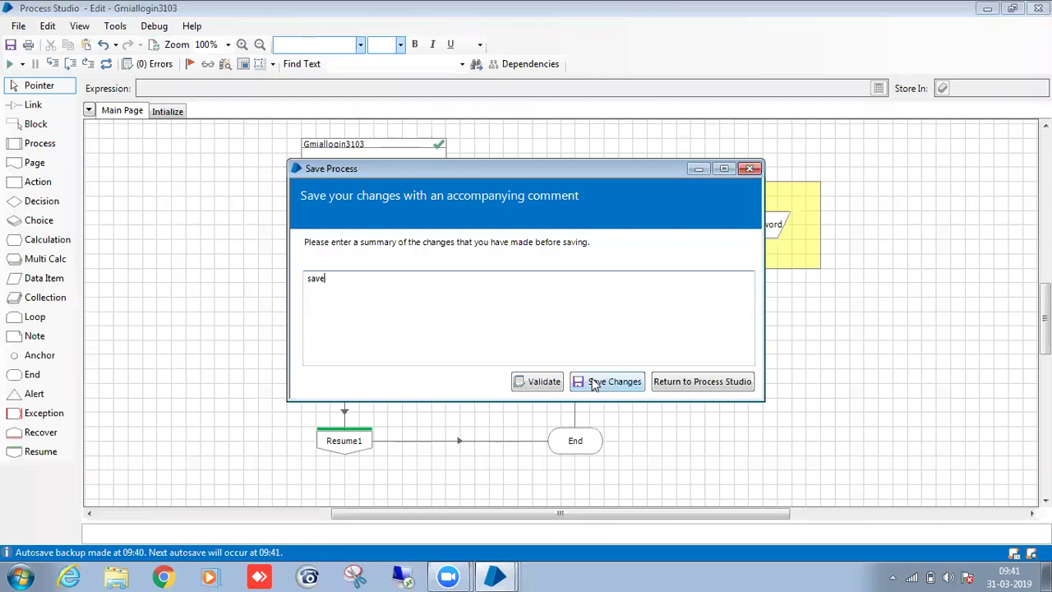
left_click(600, 382)
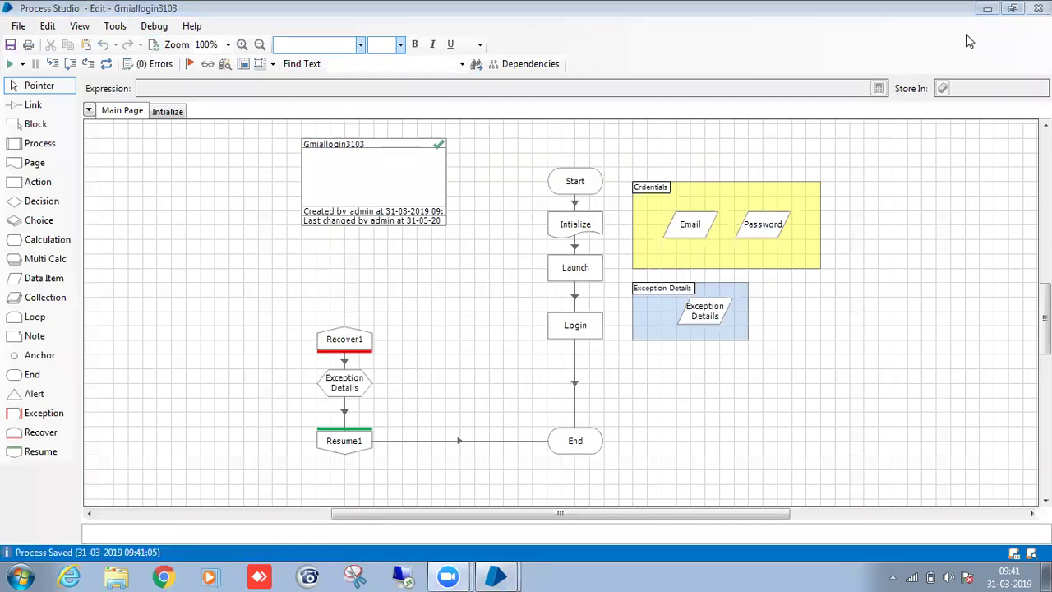
Close the process editor, refresh the Control page and expand the Batch10 folder.
left_click(1038, 8)
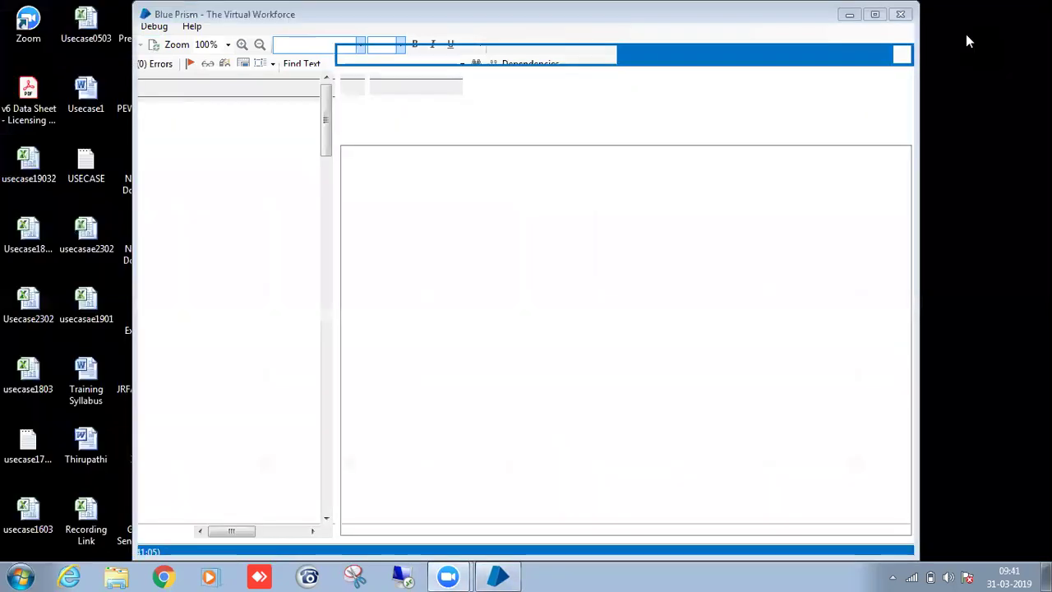
left_click(402, 34)
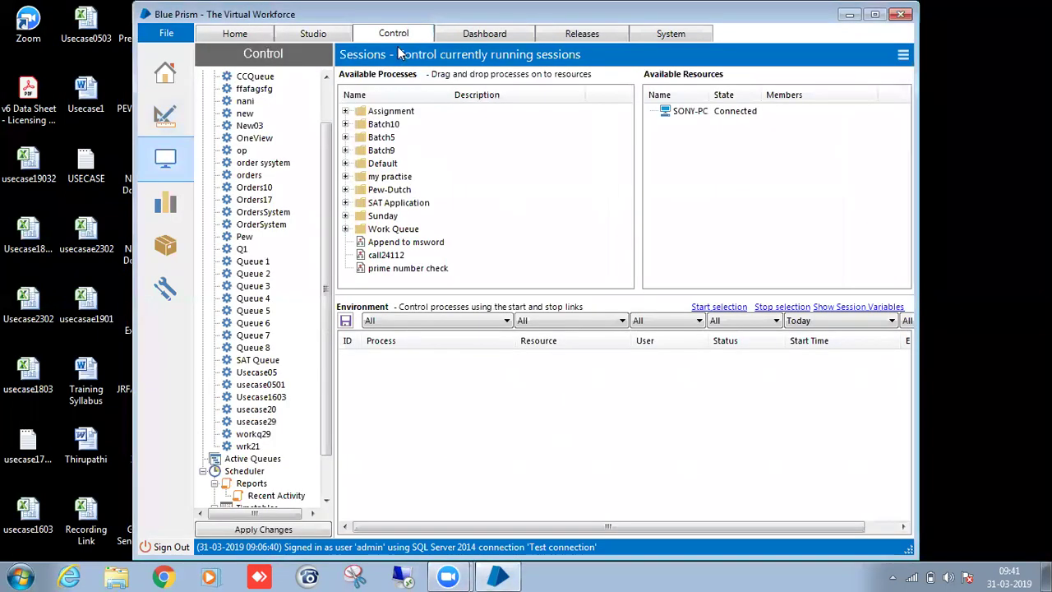
left_click(903, 56)
left_click(872, 74)
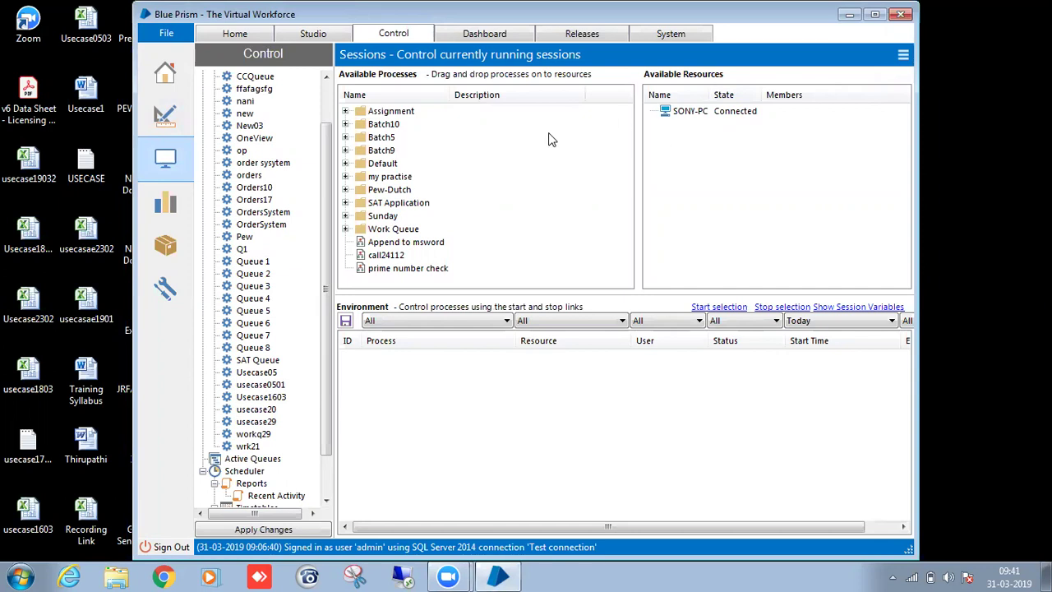
left_click(345, 124)
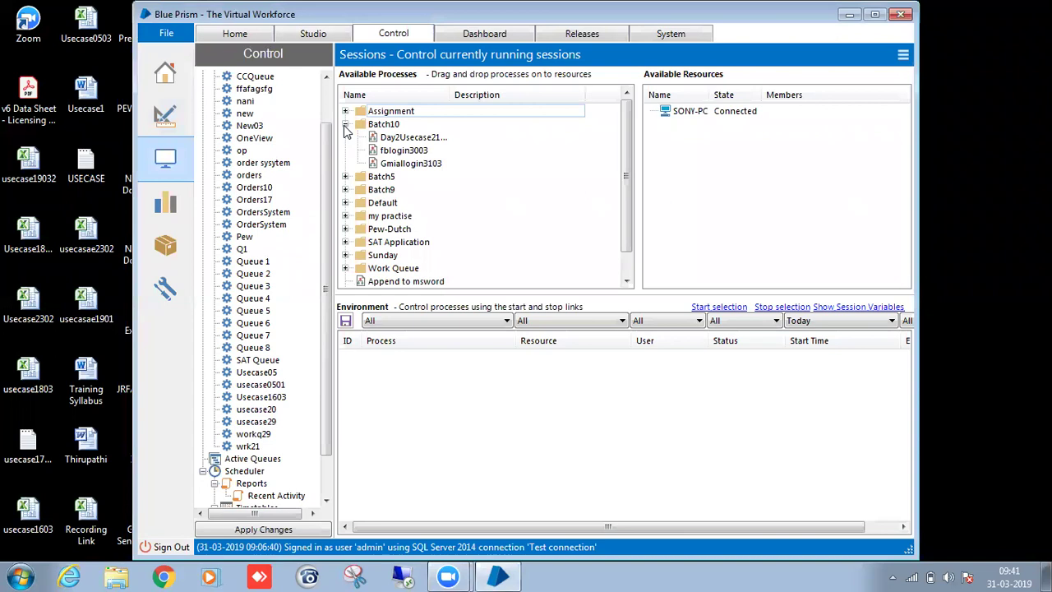
Assign Gmiallogin3103 to the SONY-PC resource and dismiss the 'too busy' refusal.
left_click_drag(328, 369, 328, 388)
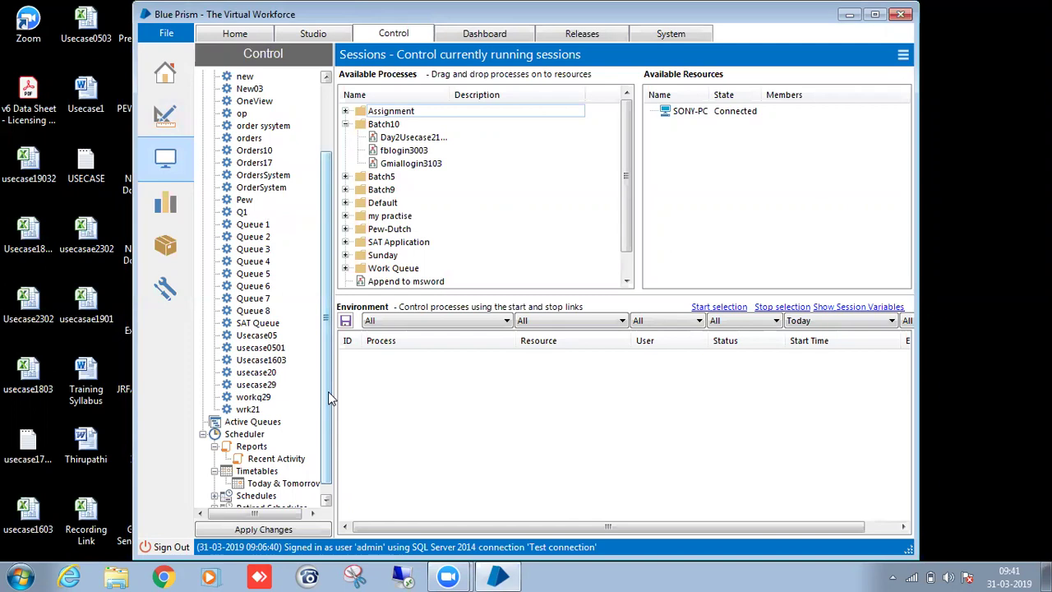
left_click(404, 152)
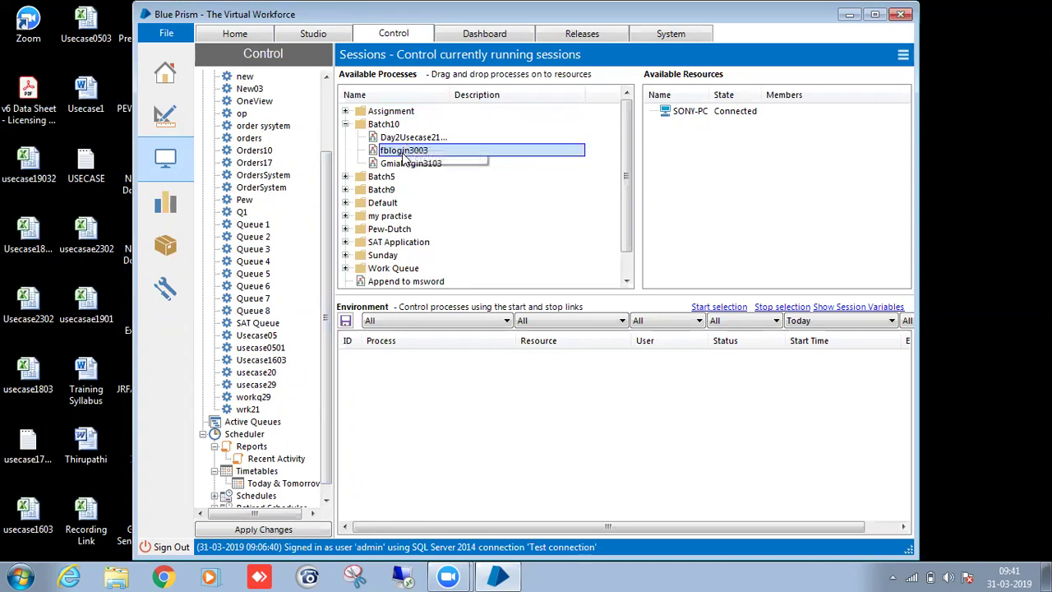
left_click(405, 162)
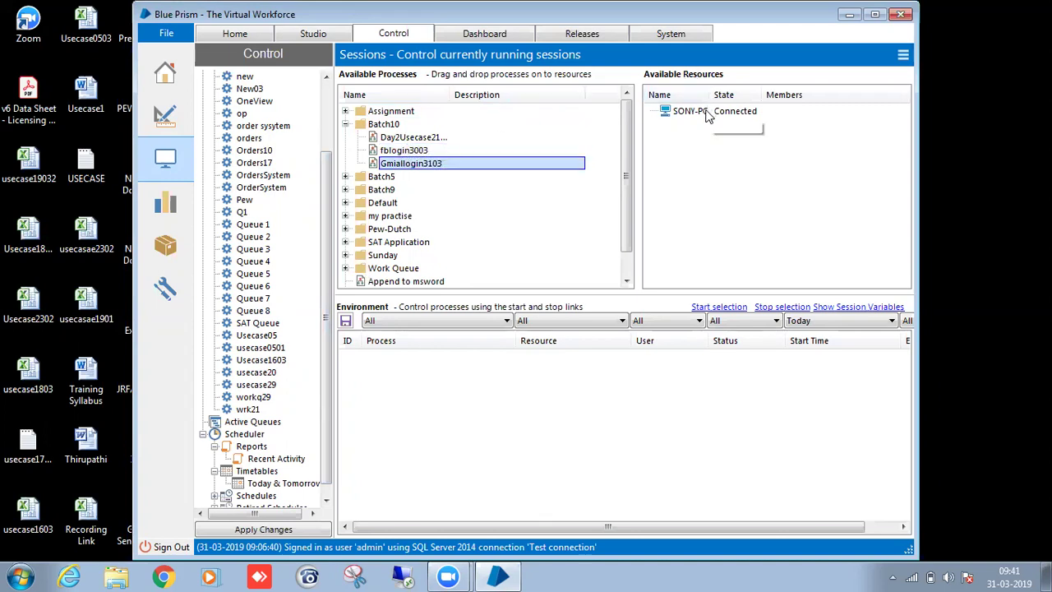
left_click_drag(502, 164, 697, 113)
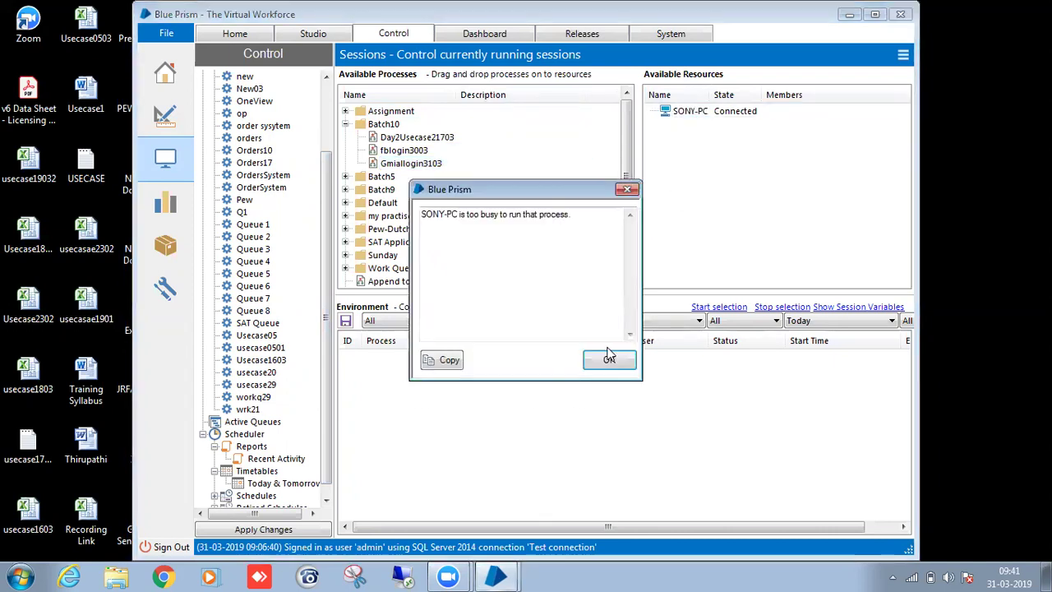
left_click(609, 360)
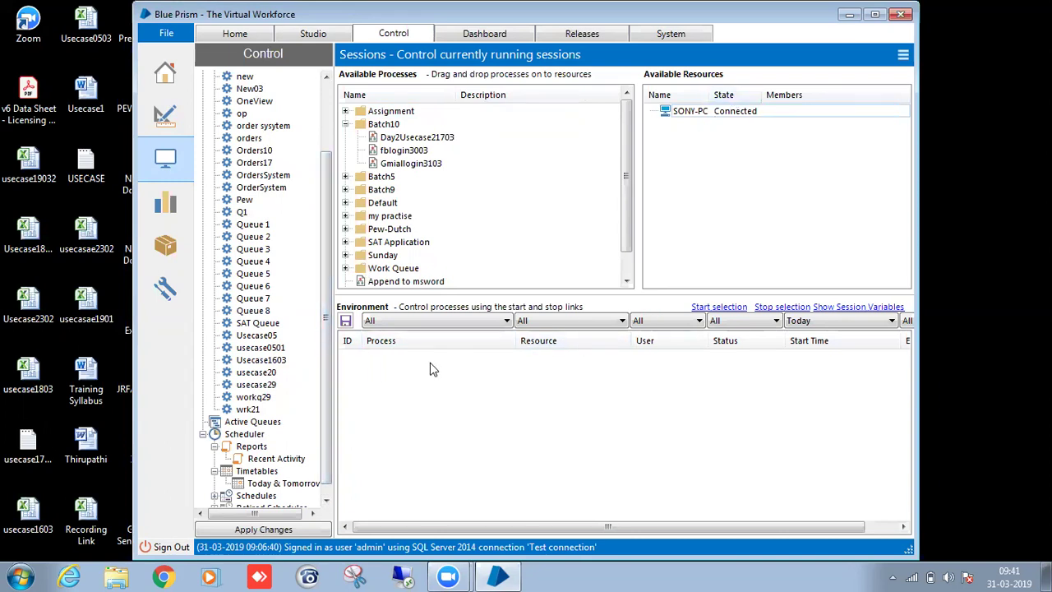
right_click(609, 358)
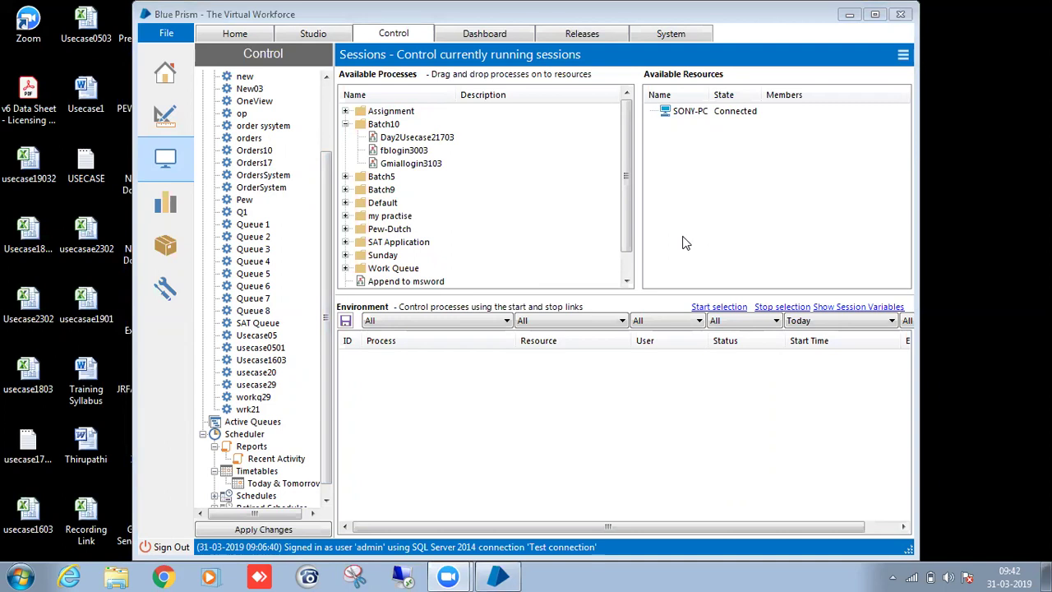
left_click(691, 114)
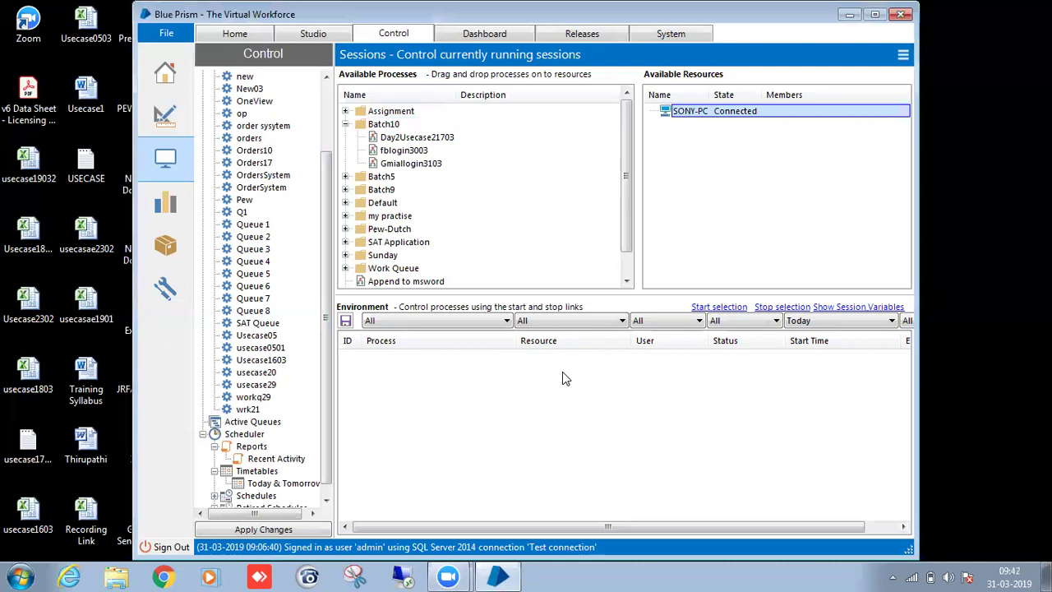
left_click(608, 320)
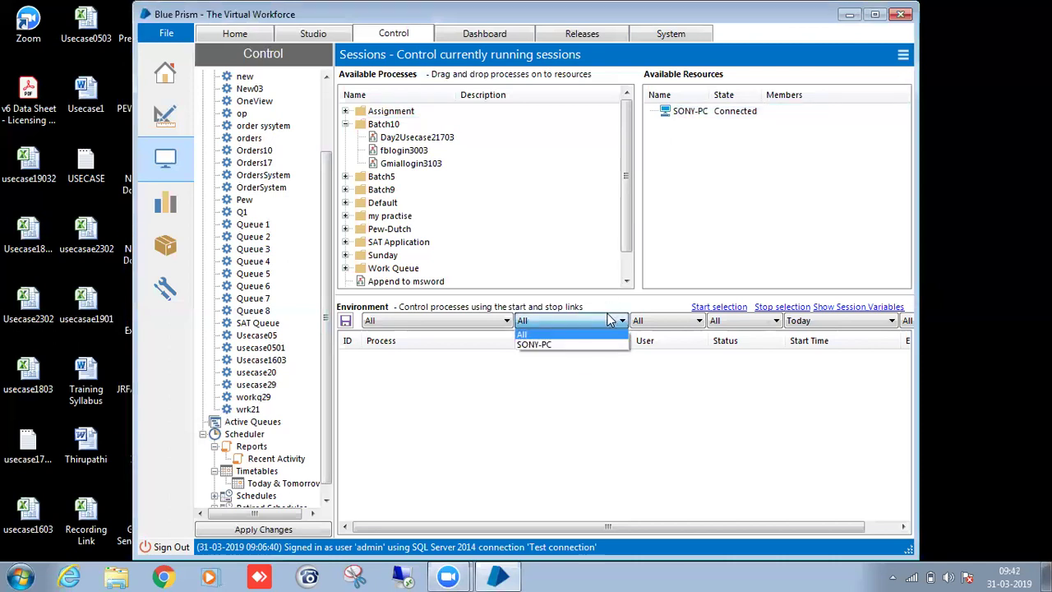
left_click(598, 327)
left_click(597, 324)
left_click(585, 335)
left_click(582, 323)
left_click(572, 346)
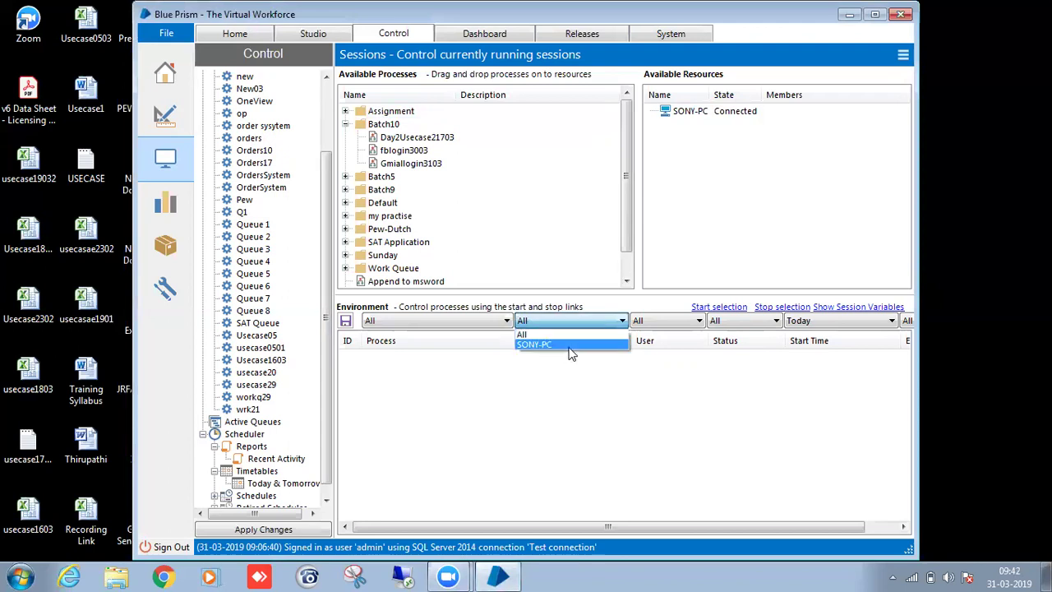
left_click(675, 324)
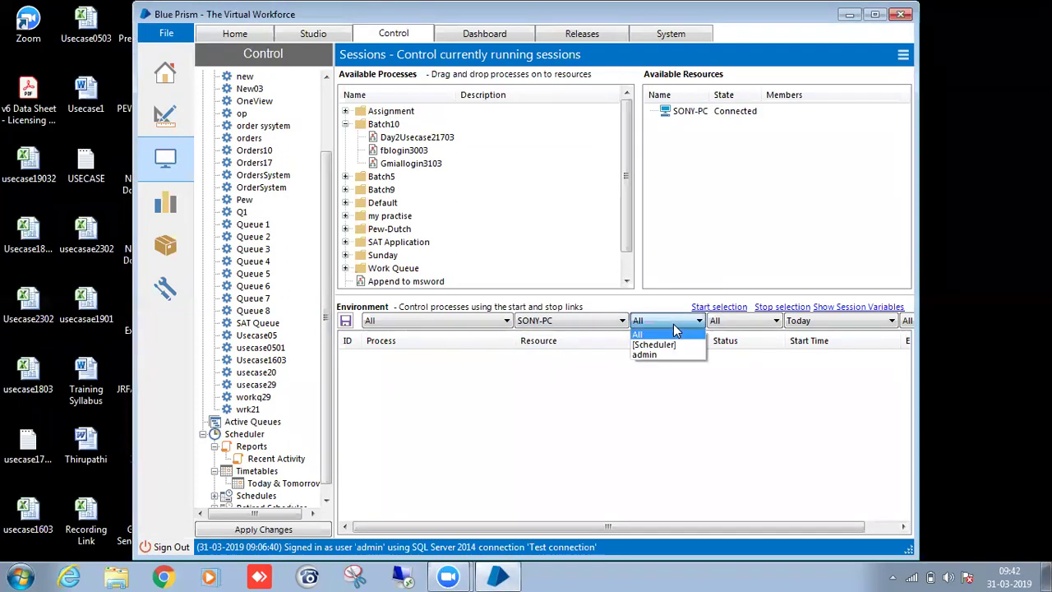
left_click(673, 346)
left_click(670, 323)
left_click(669, 355)
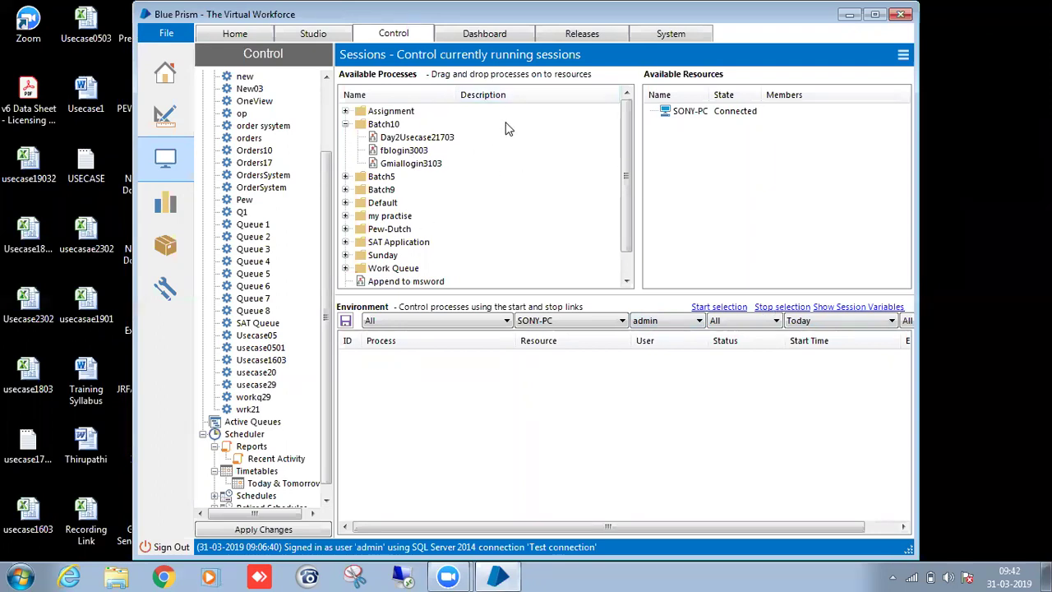
left_click(300, 39)
left_click(401, 35)
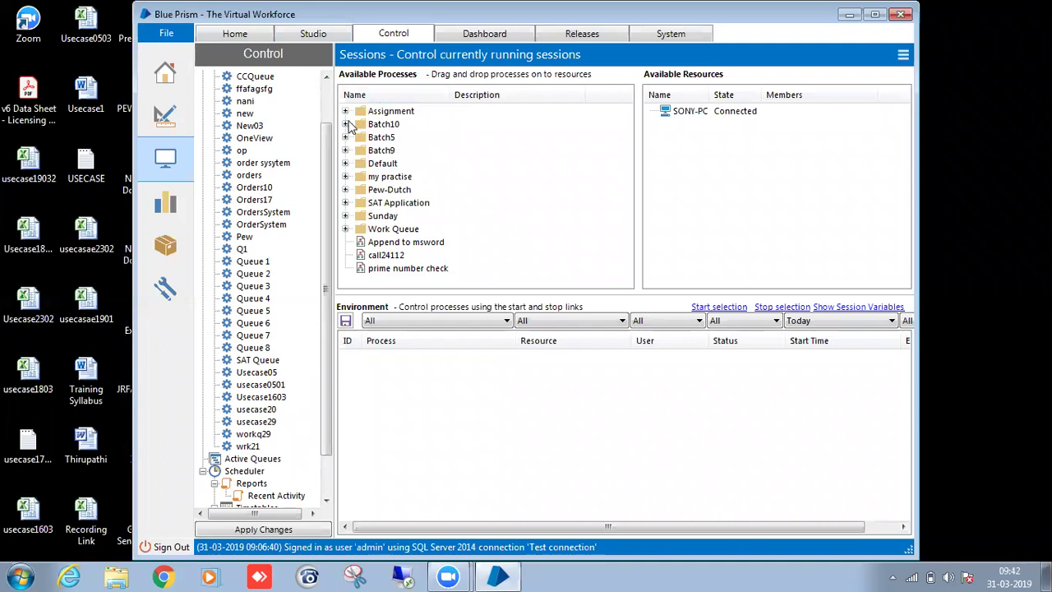
left_click(346, 124)
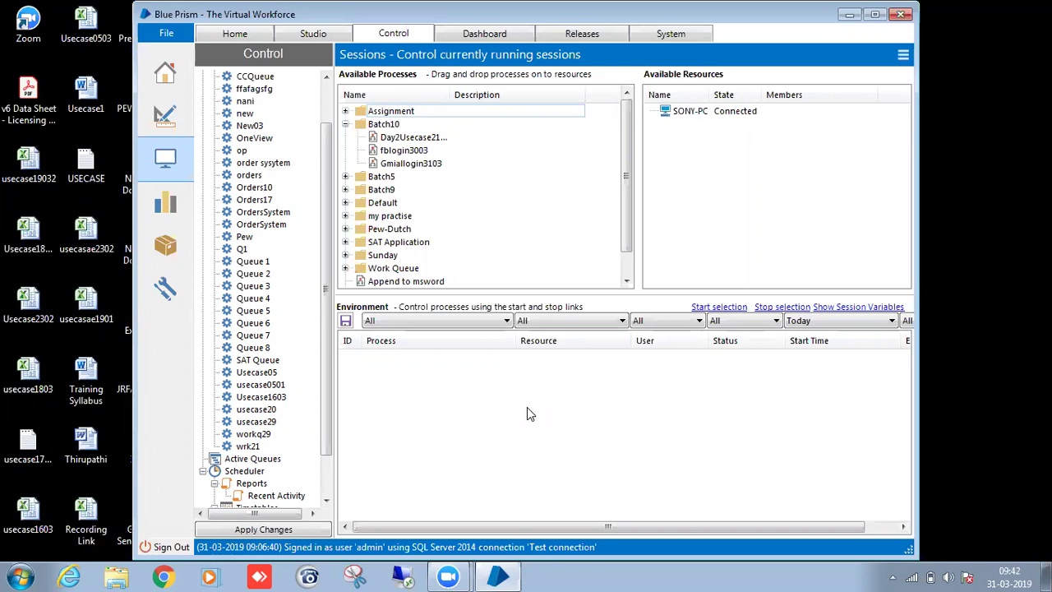
right_click(543, 364)
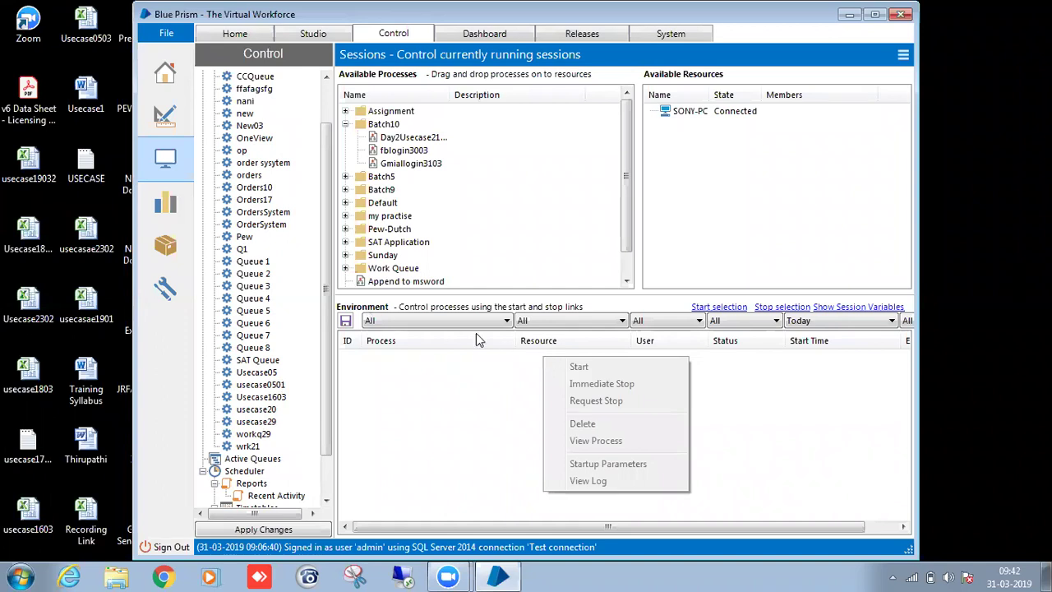
left_click(523, 388)
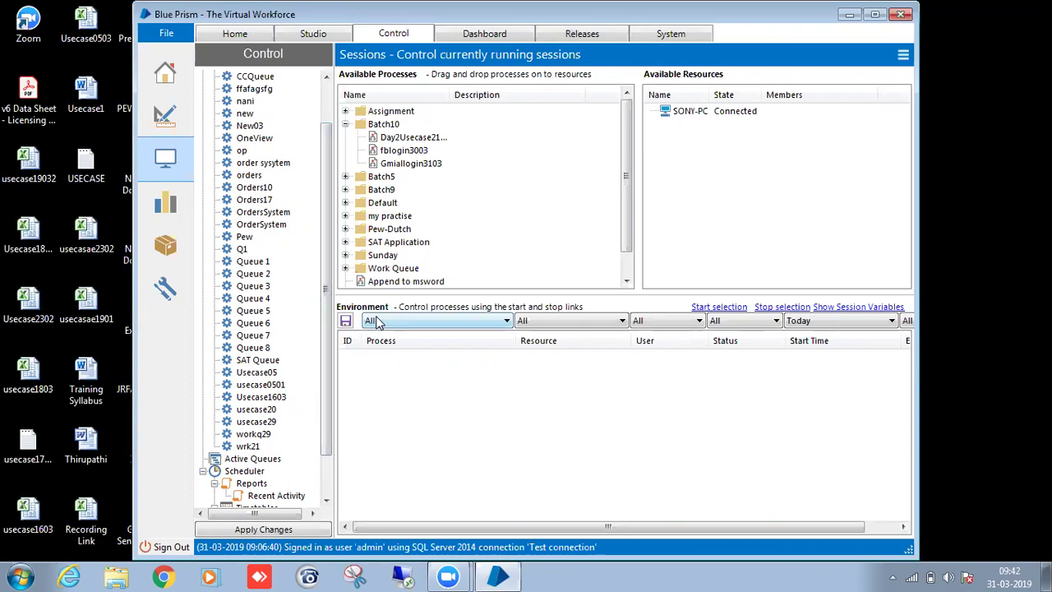
right_click(575, 367)
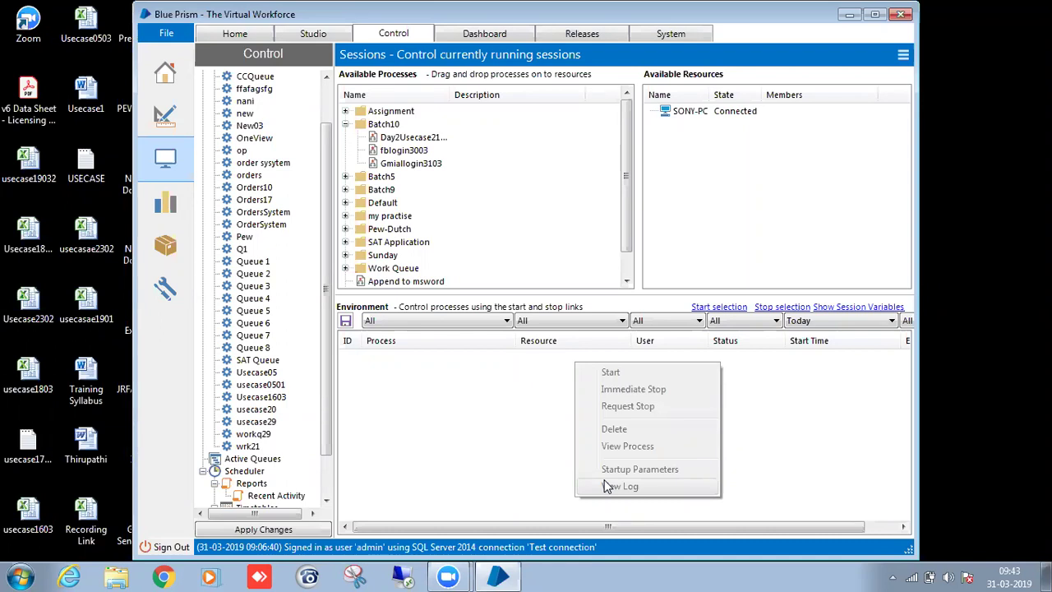
left_click(728, 47)
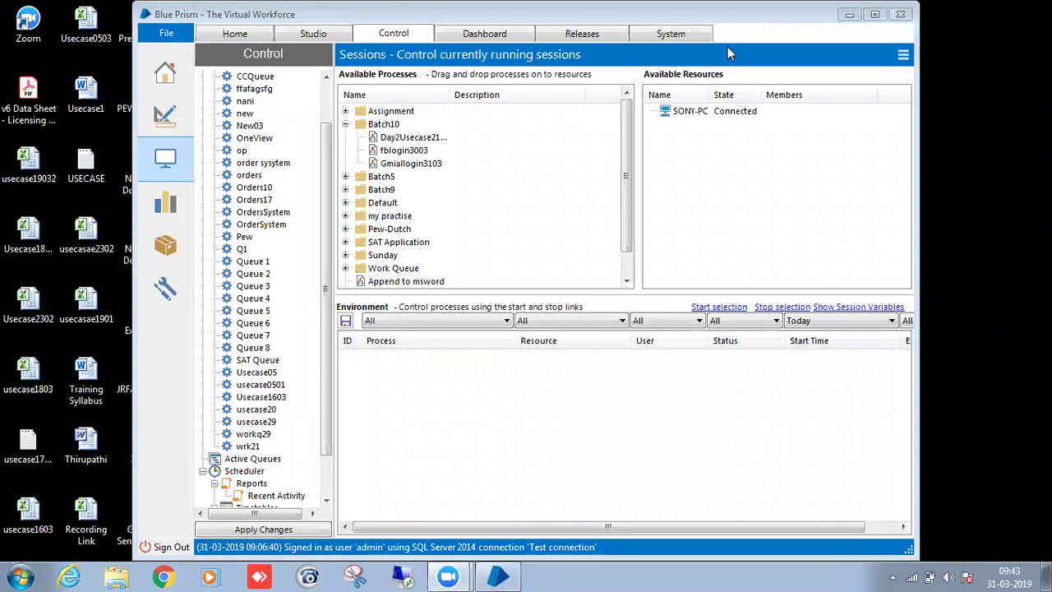
left_click(573, 403)
Show the Studio process list at the root Processes node and move Blue Prism to the right.
left_click(339, 38)
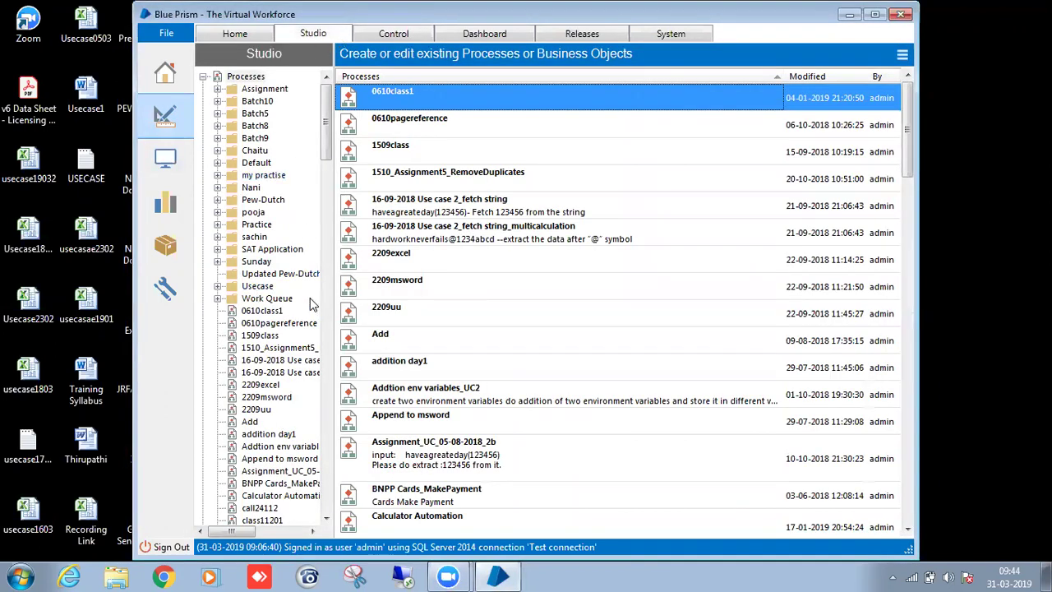
left_click(423, 35)
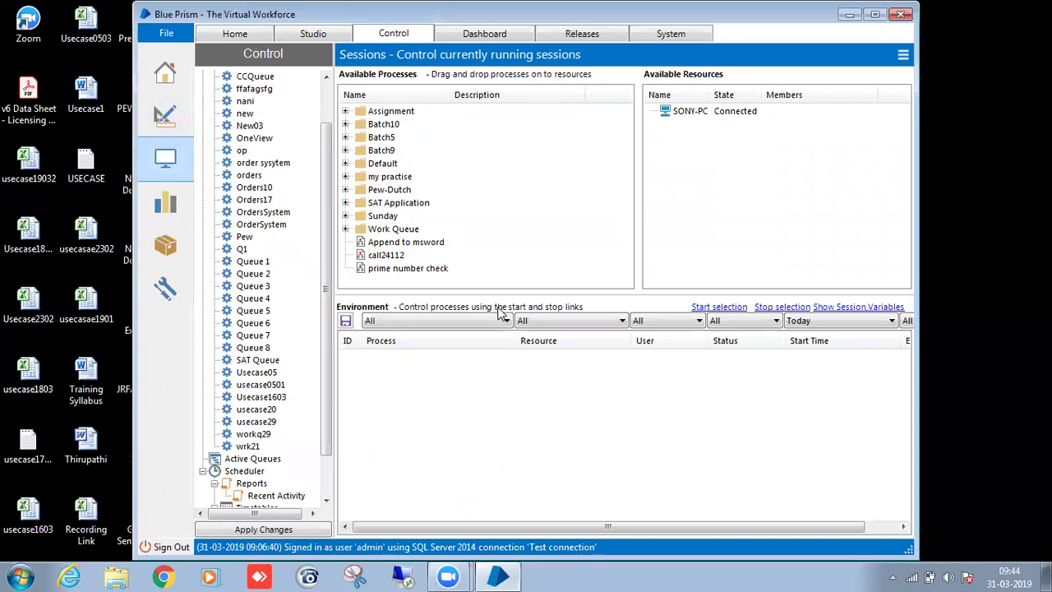
left_click(346, 36)
left_click(414, 37)
left_click(341, 36)
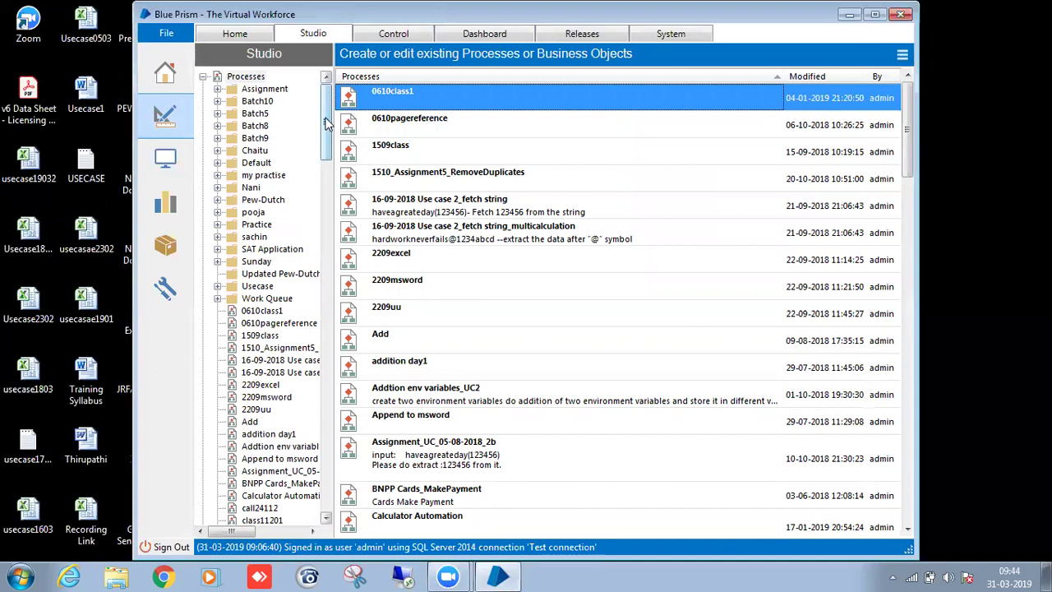
mouse_move(326, 119)
left_mouse_down()
mouse_move(326, 163)
mouse_move(326, 105)
left_mouse_up()
left_click(217, 101)
left_click(217, 101)
left_click(246, 75)
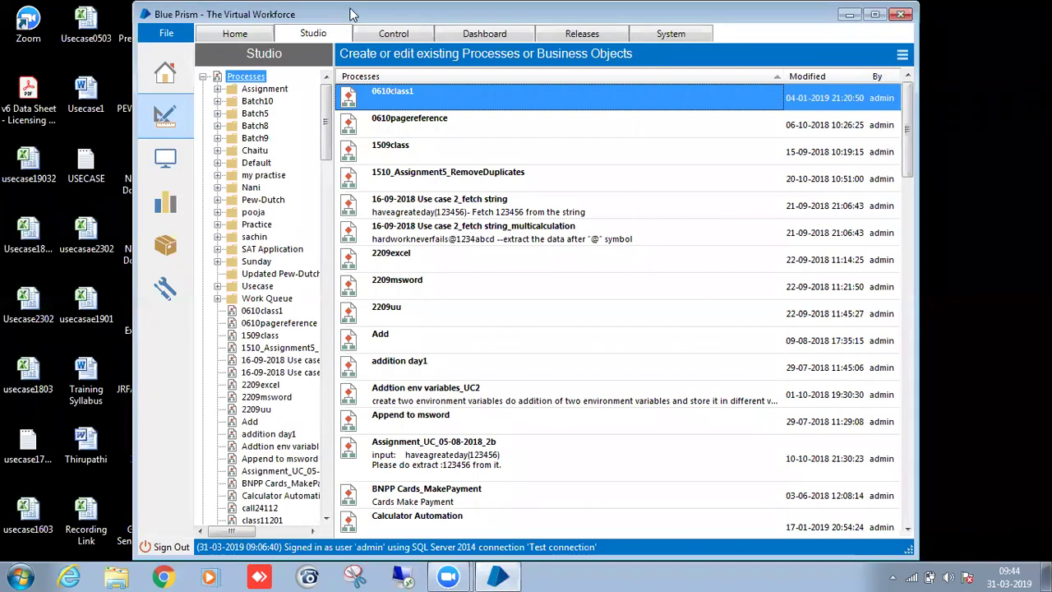
left_click_drag(351, 14, 693, 89)
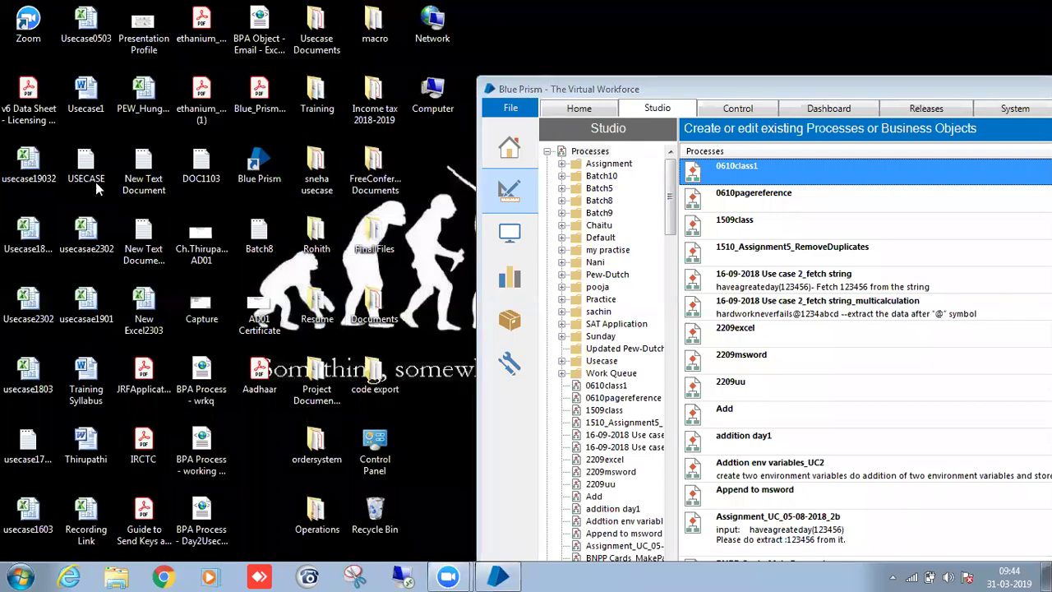
Look through the Training, Documents and FreeConferencecall Documents folders, closing each.
double_click(324, 95)
scroll(321, 148, "down", 3)
scroll(321, 148, "up", 5)
left_click(1039, 9)
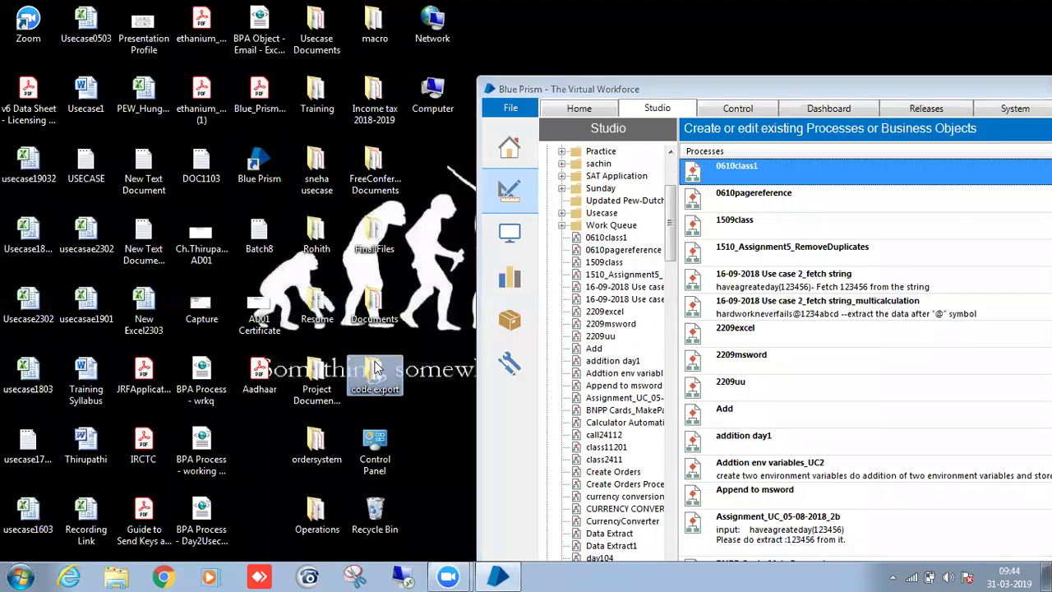
double_click(381, 323)
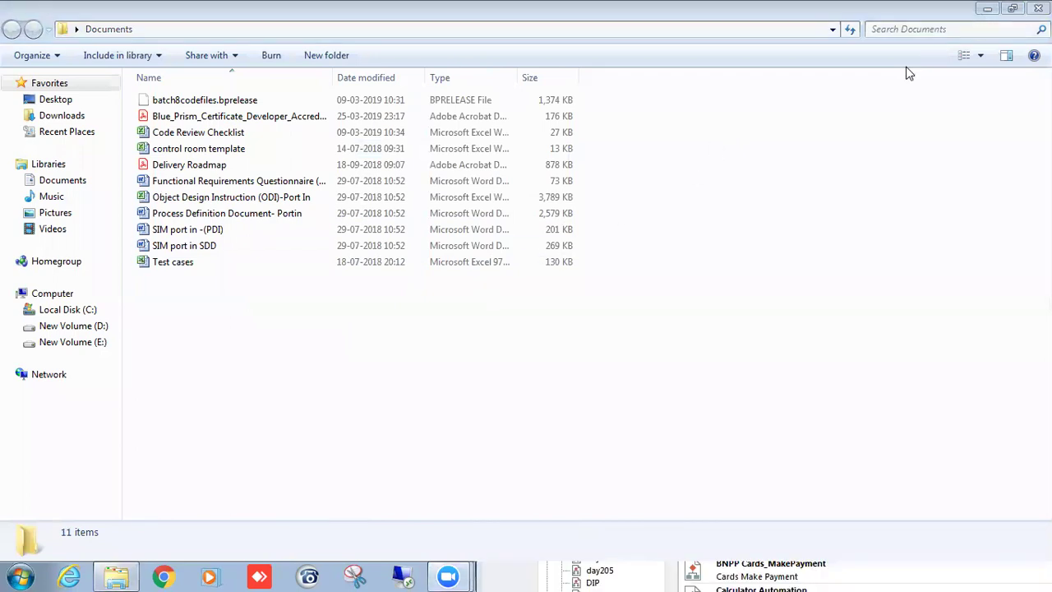
left_click(1040, 8)
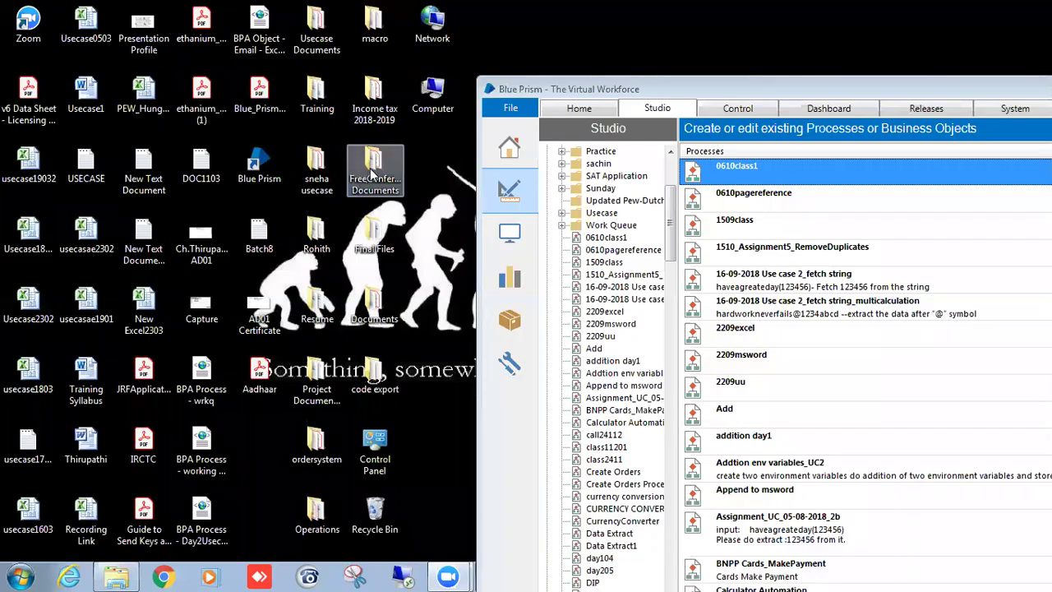
double_click(369, 176)
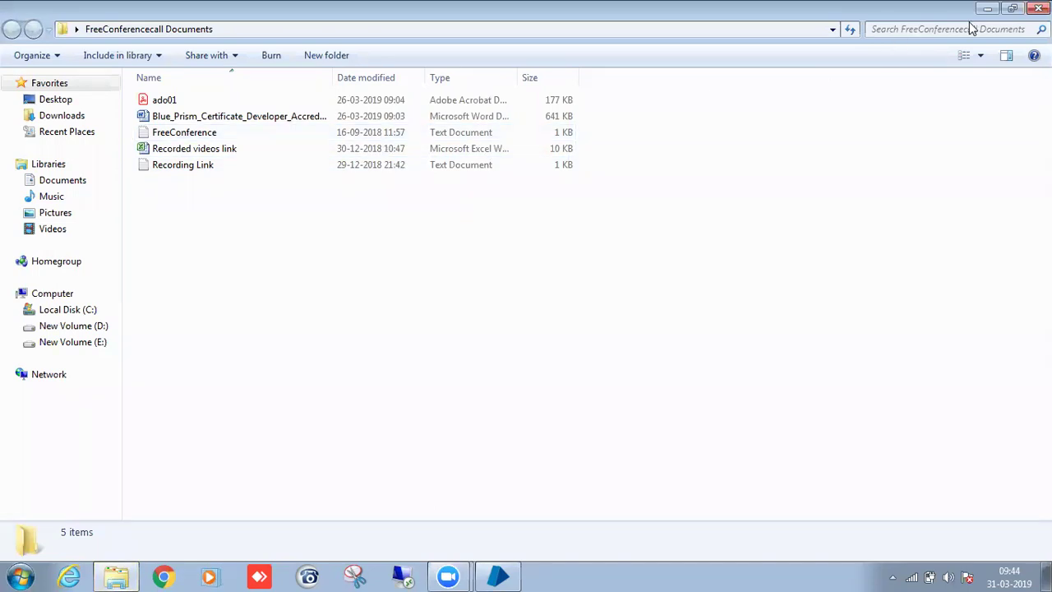
left_click(1038, 9)
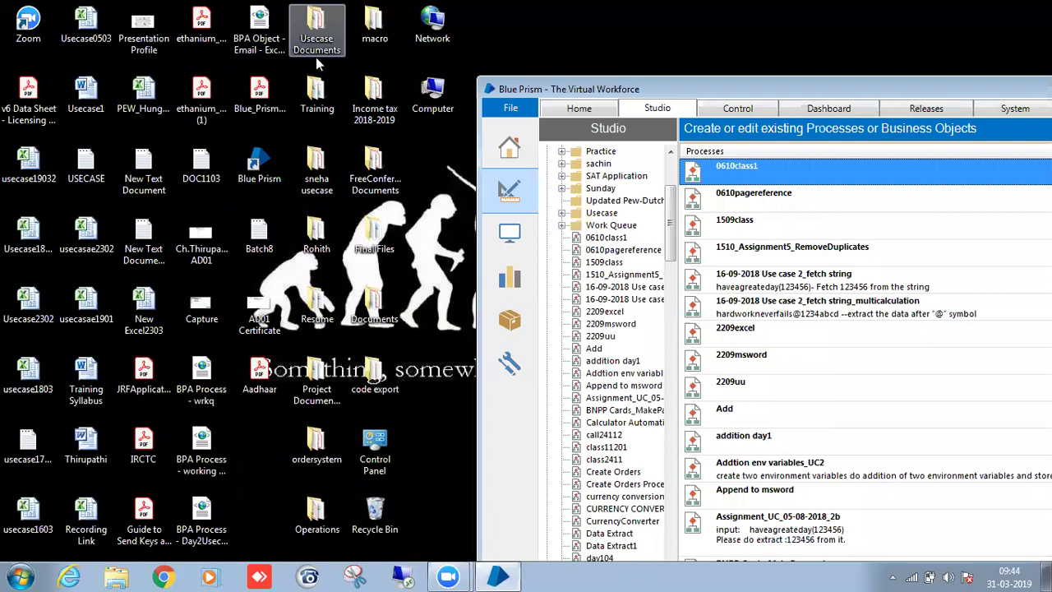
In the ordersystem folder, close the TrainingOrderSystem sign-in window and open OrdersNew.
double_click(316, 444)
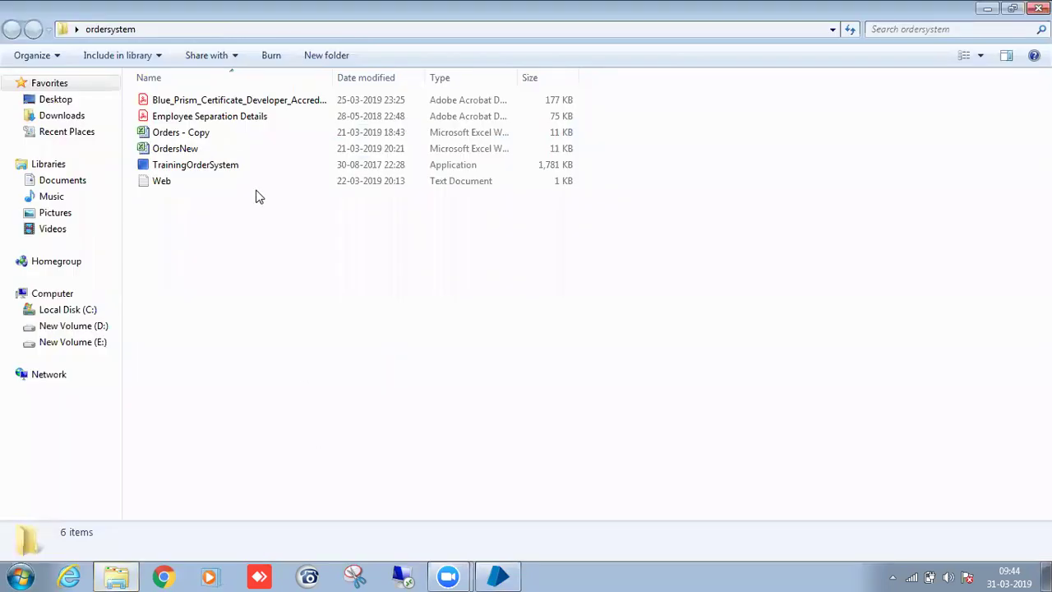
double_click(251, 167)
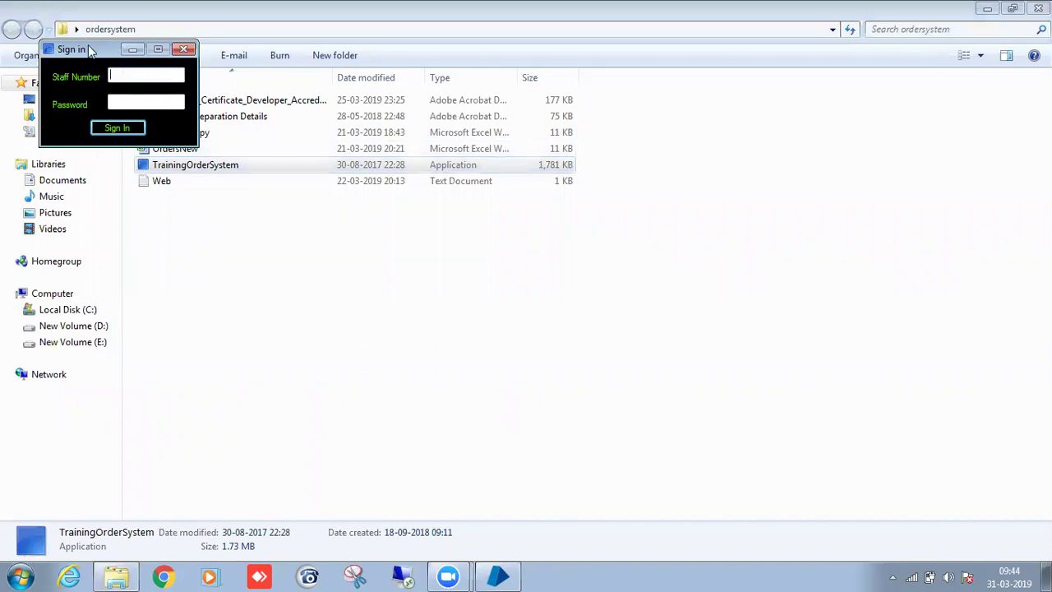
left_click_drag(90, 51, 658, 149)
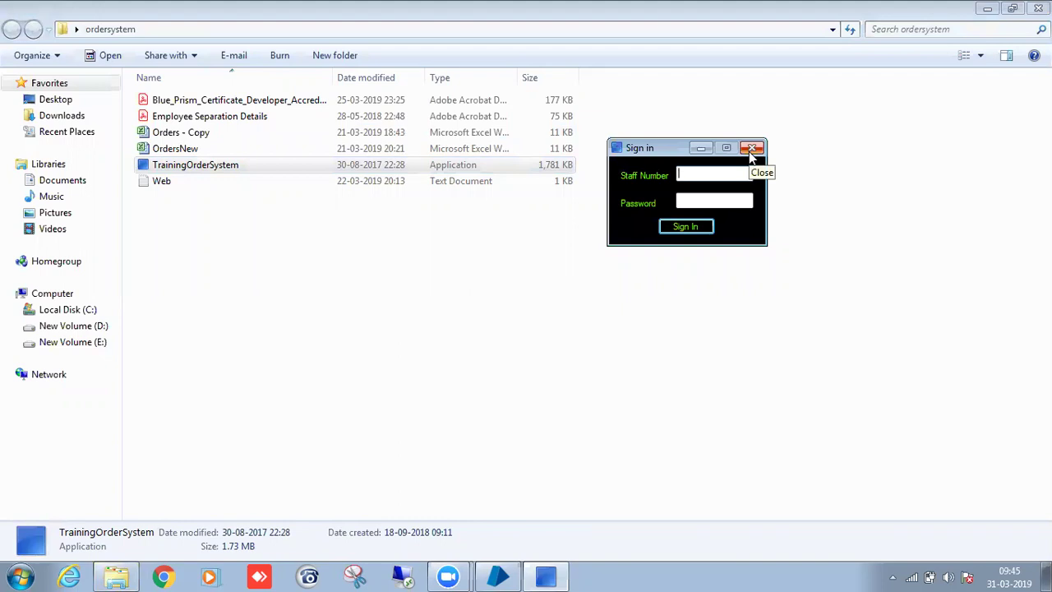
left_click(751, 148)
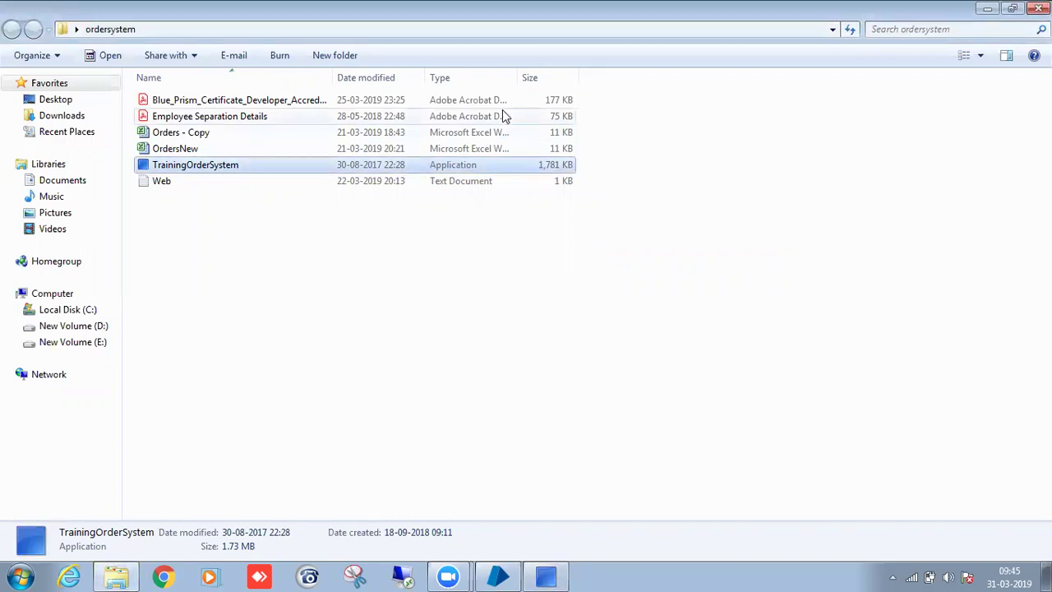
double_click(499, 149)
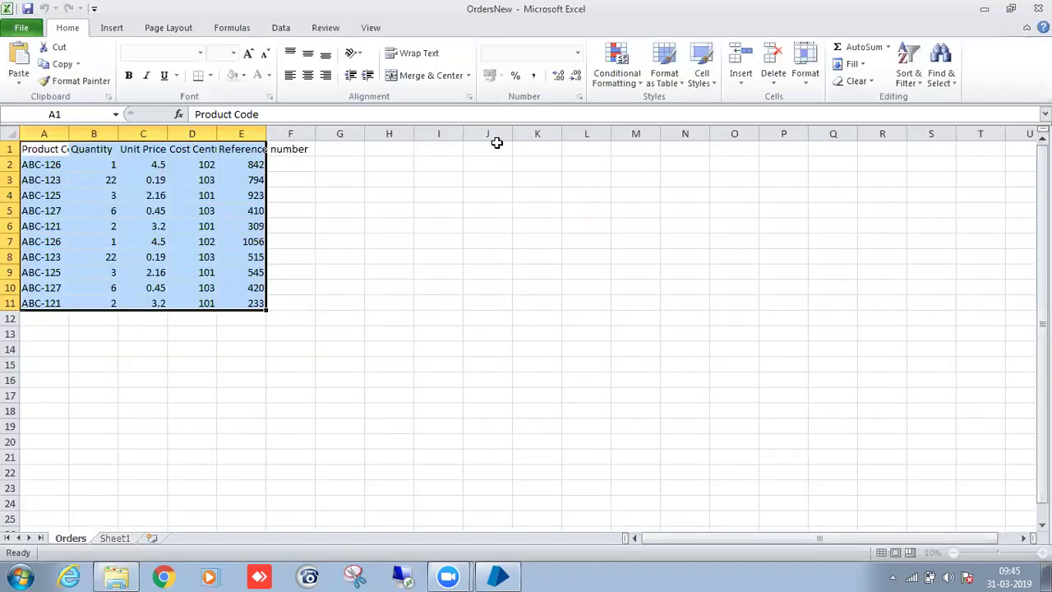
Clear the whole Reference number column E, then undo that clearing.
left_click(246, 176)
left_click(255, 164)
left_click(249, 148)
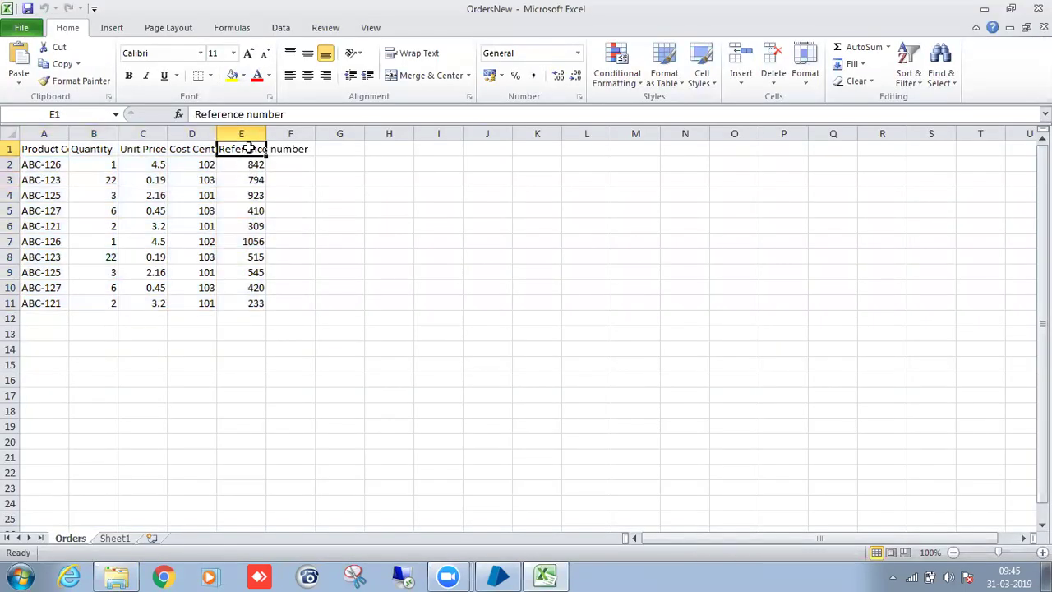
left_click(252, 114)
left_click(240, 132)
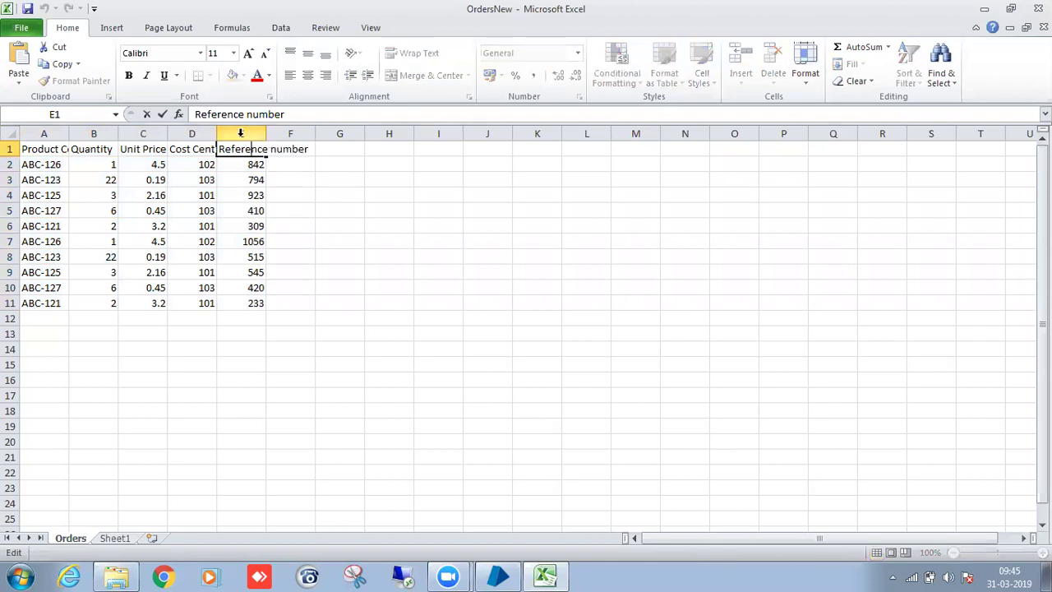
left_click(240, 133)
key("Delete")
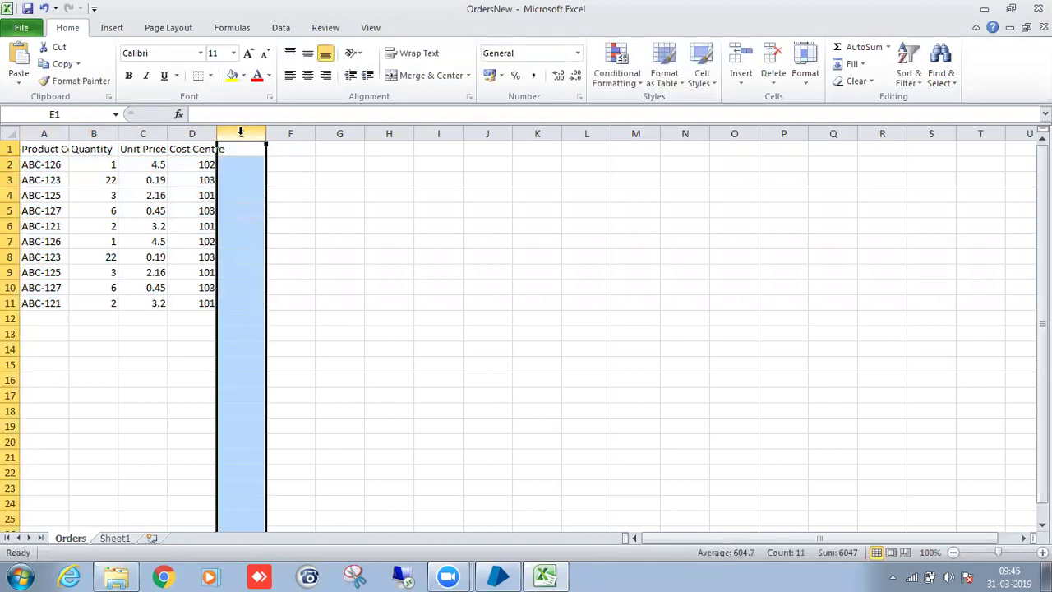
key("ctrl+z")
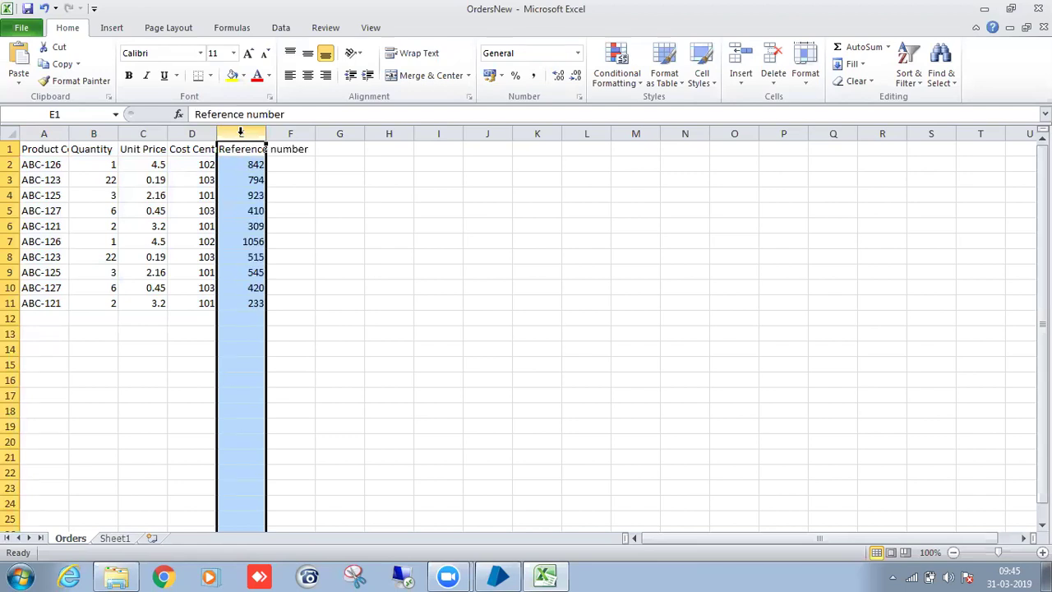
Work on E2:E11 below the Reference number header, then minimize Excel.
left_click(259, 164)
left_click_drag(266, 172, 267, 308)
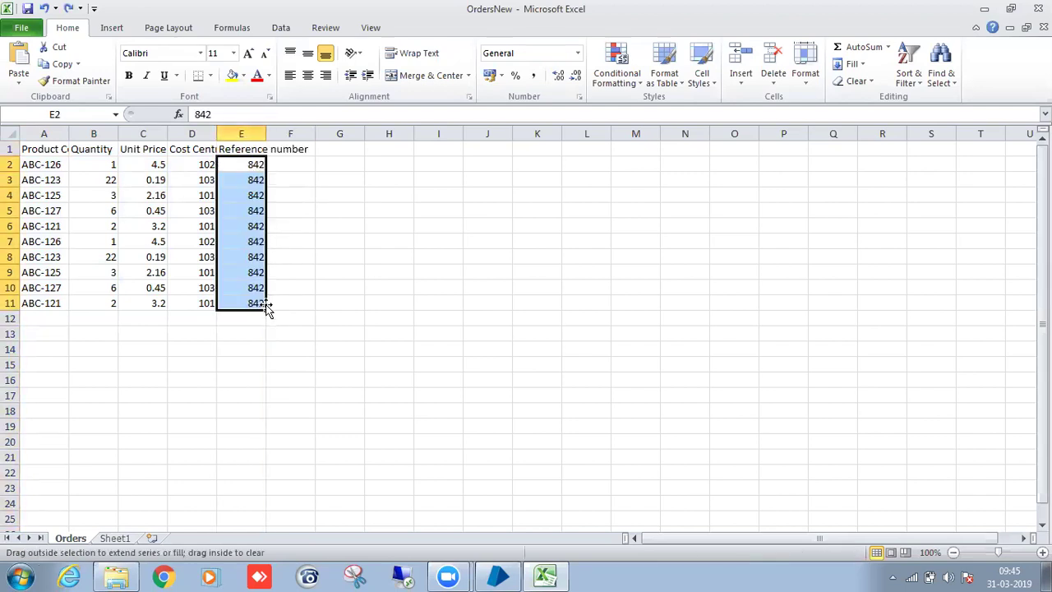
left_click(328, 285)
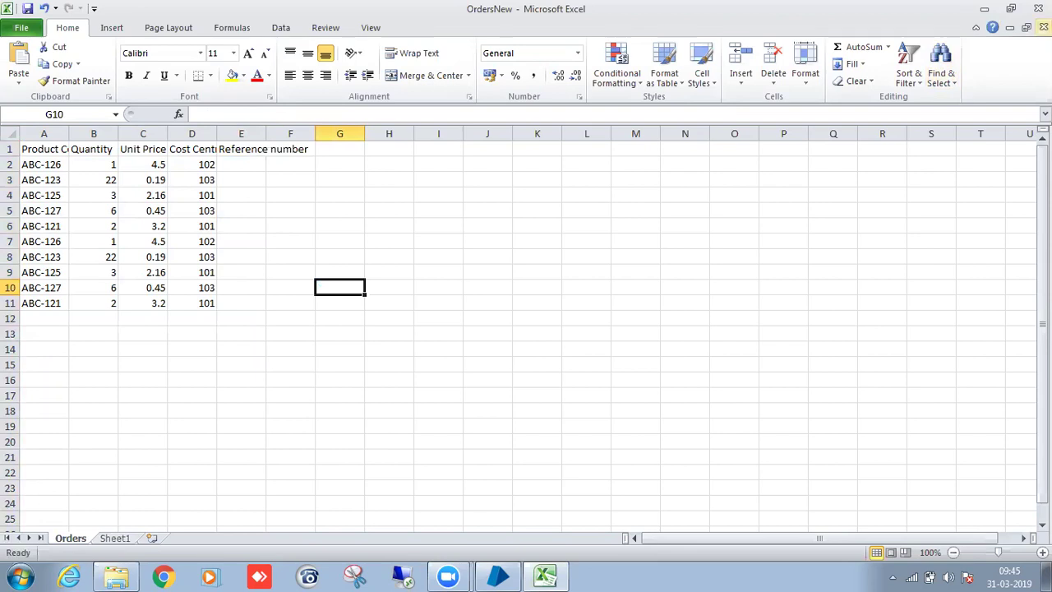
left_click(984, 9)
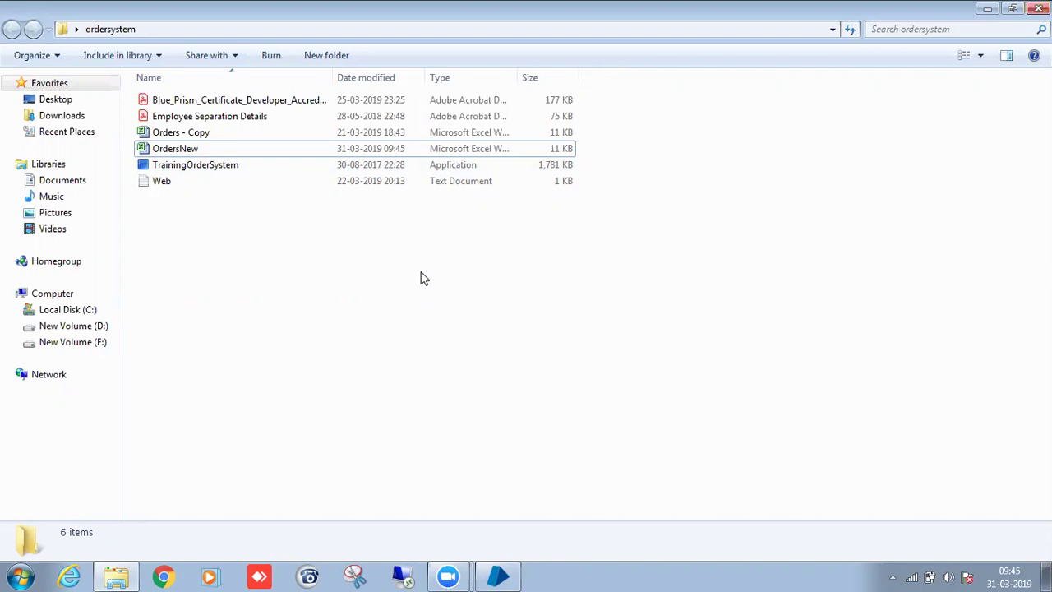
Reopen OrdersNew and review the first order's row: ABC-126, quantity, price 4.5, cost centre 102.
left_click(458, 152)
double_click(459, 152)
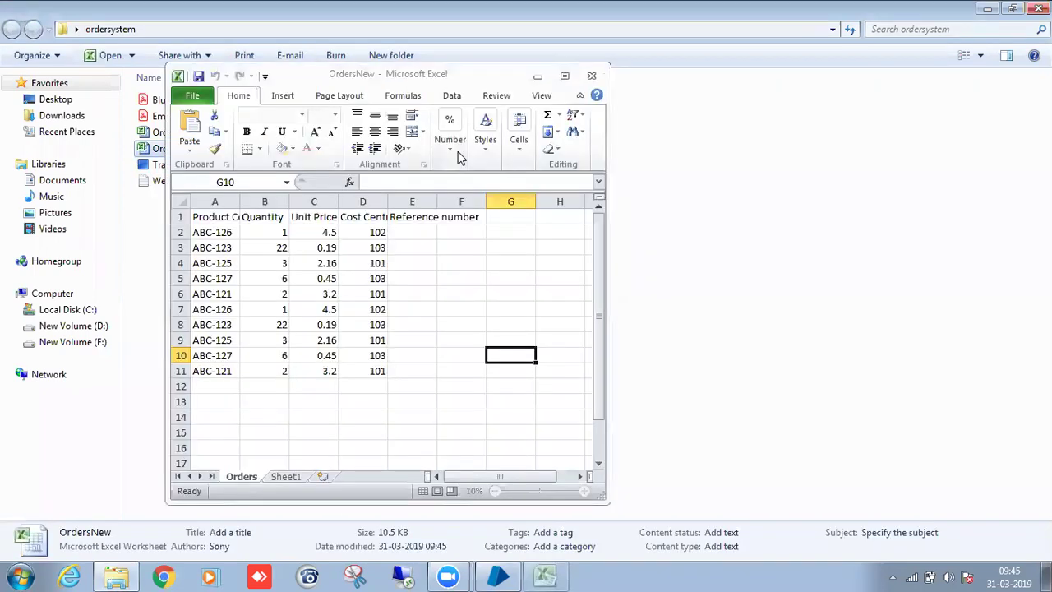
left_click(214, 237)
left_click(253, 233)
left_click(202, 232)
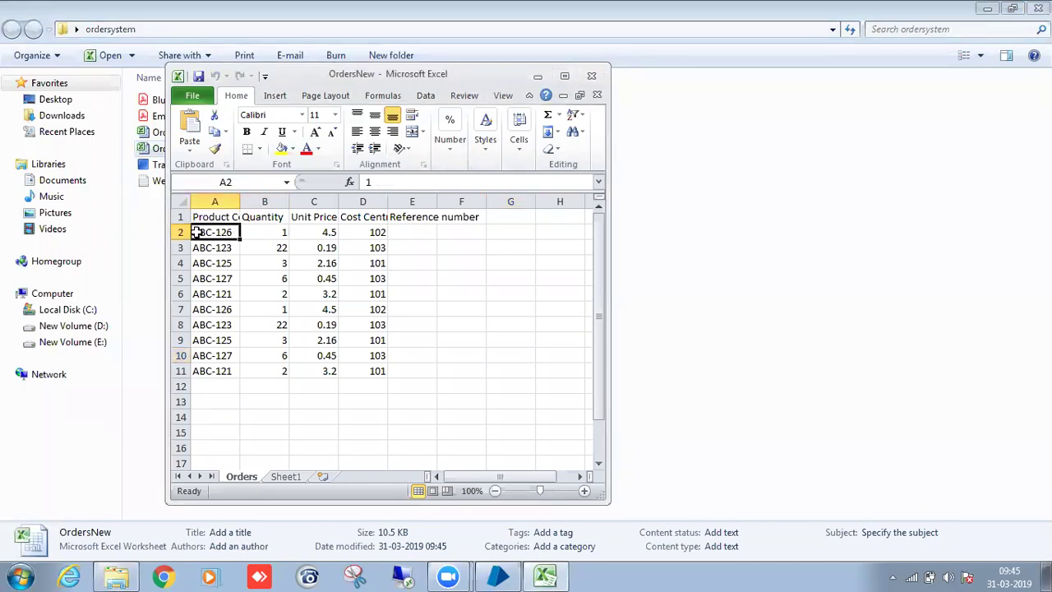
left_click(280, 231)
left_click(322, 233)
left_click(365, 233)
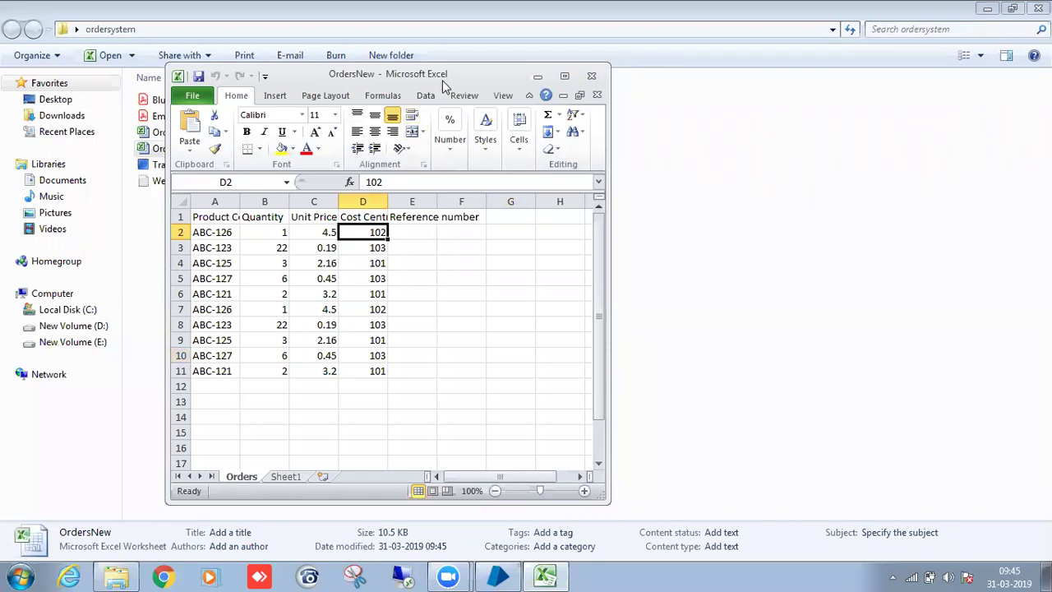
Move the Excel window and look over the order rows from A2 down to A11.
left_click_drag(450, 75, 610, 61)
left_click(366, 218)
left_click(425, 217)
left_click(485, 217)
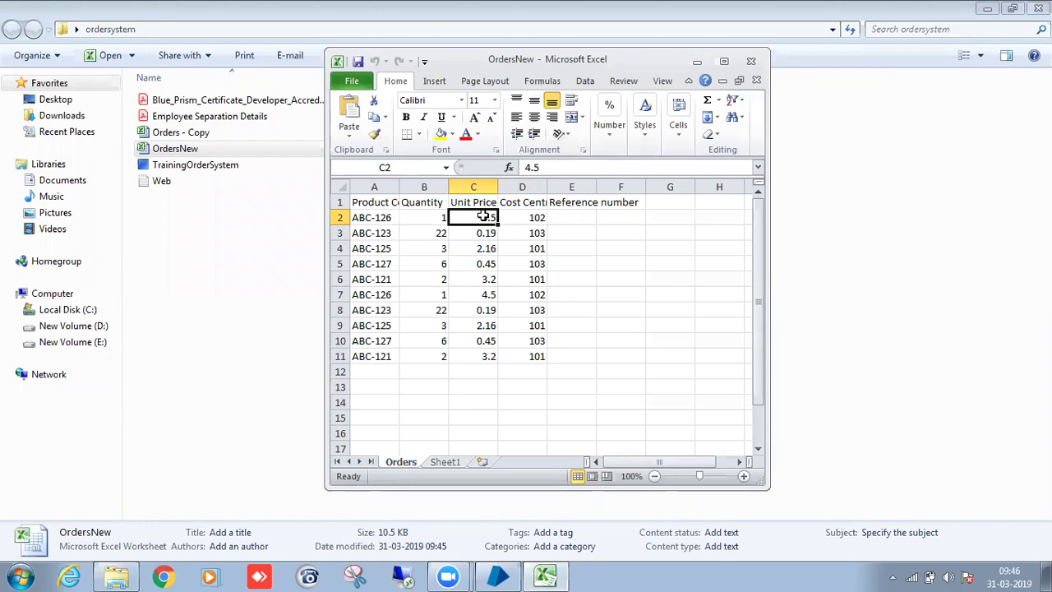
left_click(582, 219)
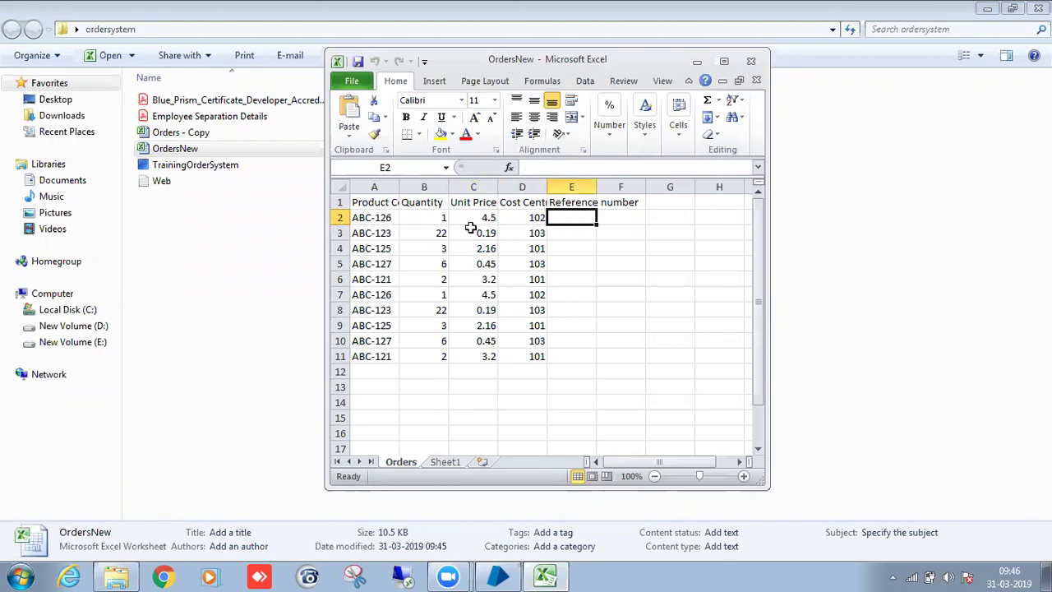
left_click(382, 234)
left_click(472, 235)
double_click(522, 234)
left_click(379, 233)
key("Down")
key("Down")
key("Down")
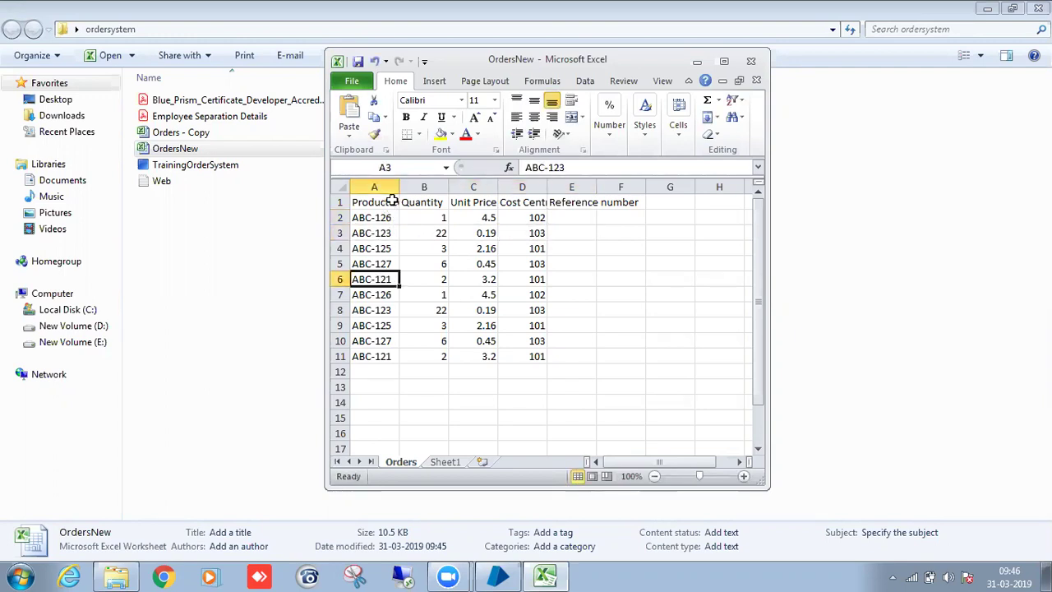
left_click(370, 355)
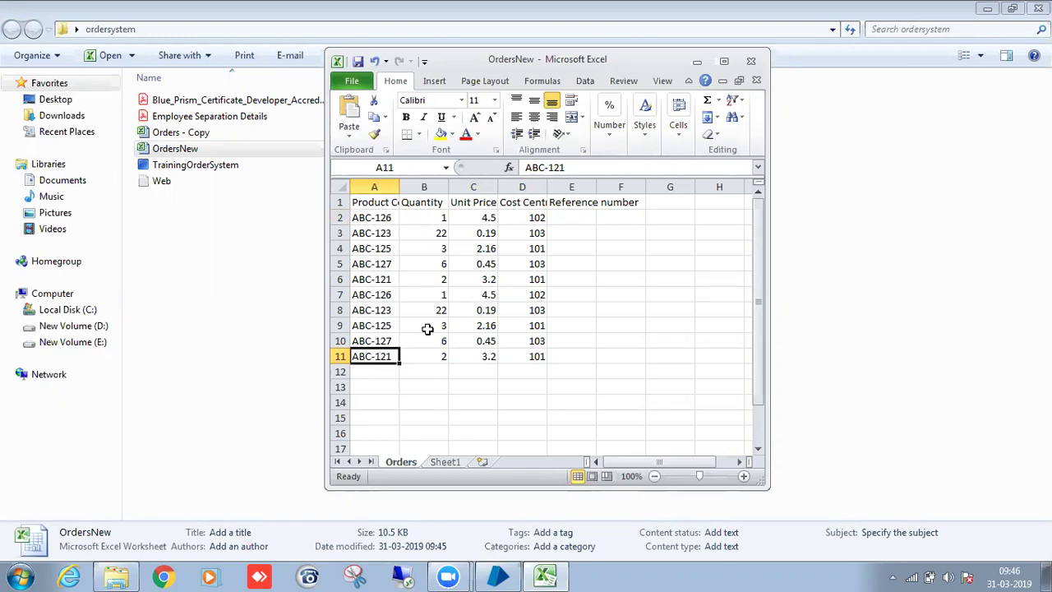
Put cell E2 into edit mode and bring the ordersystem folder back to the front.
left_click(371, 220)
left_click(426, 219)
left_click(476, 217)
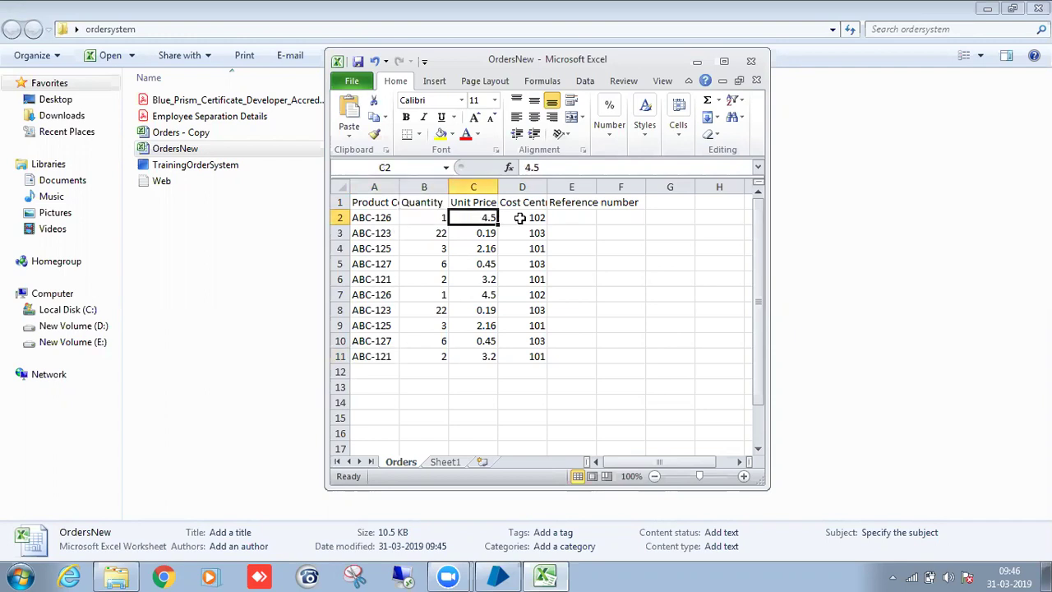
left_click(570, 219)
double_click(570, 219)
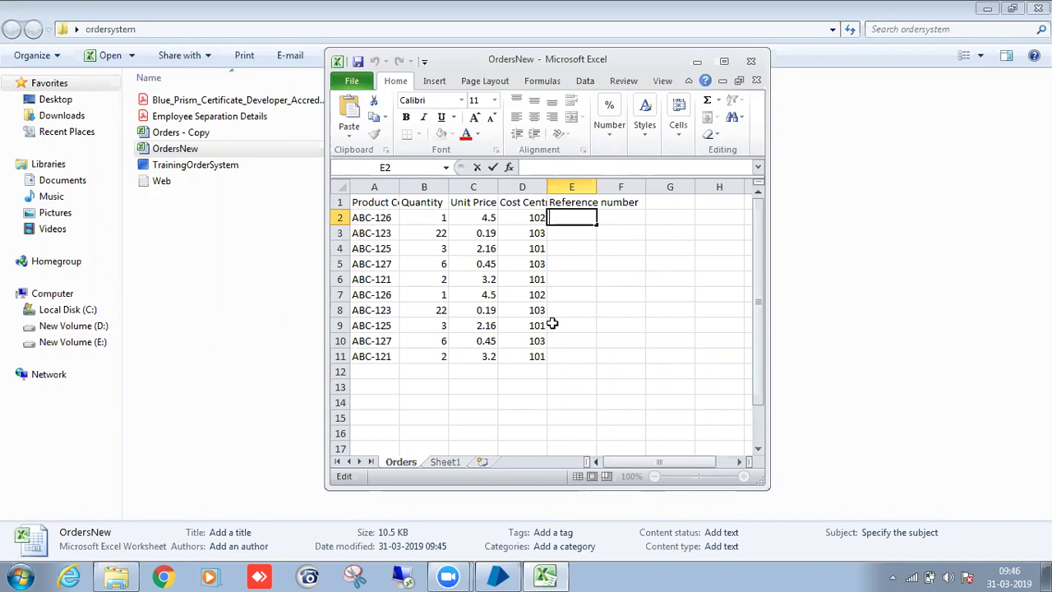
left_click(206, 243)
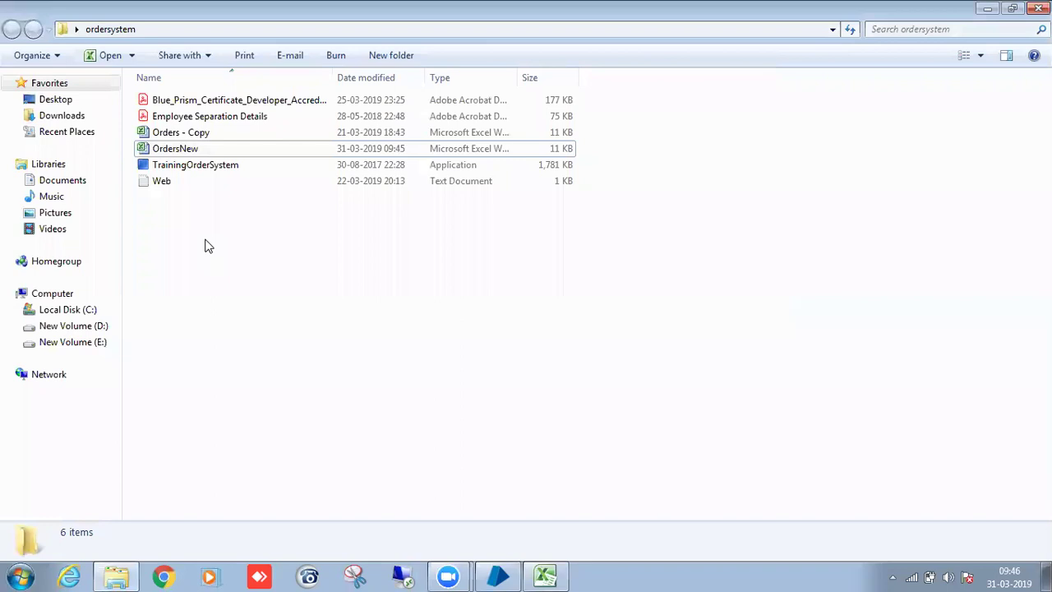
Launch TrainingOrderSystem, sign in with the admin account, and choose option 1 for a new order.
double_click(243, 166)
left_click_drag(131, 76, 774, 166)
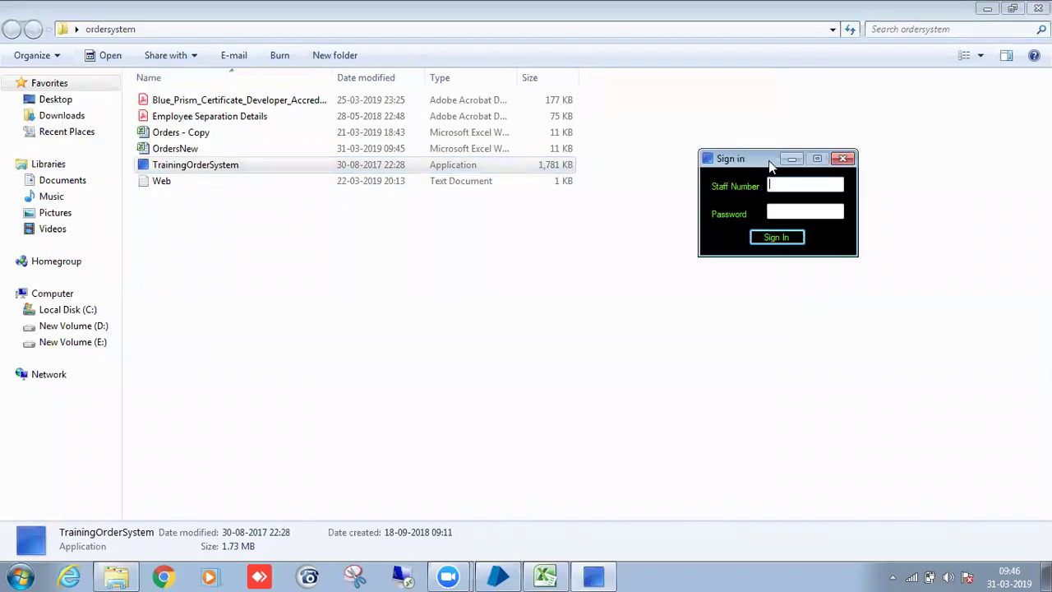
type("admin")
key("Tab")
type("admin")
key("Return")
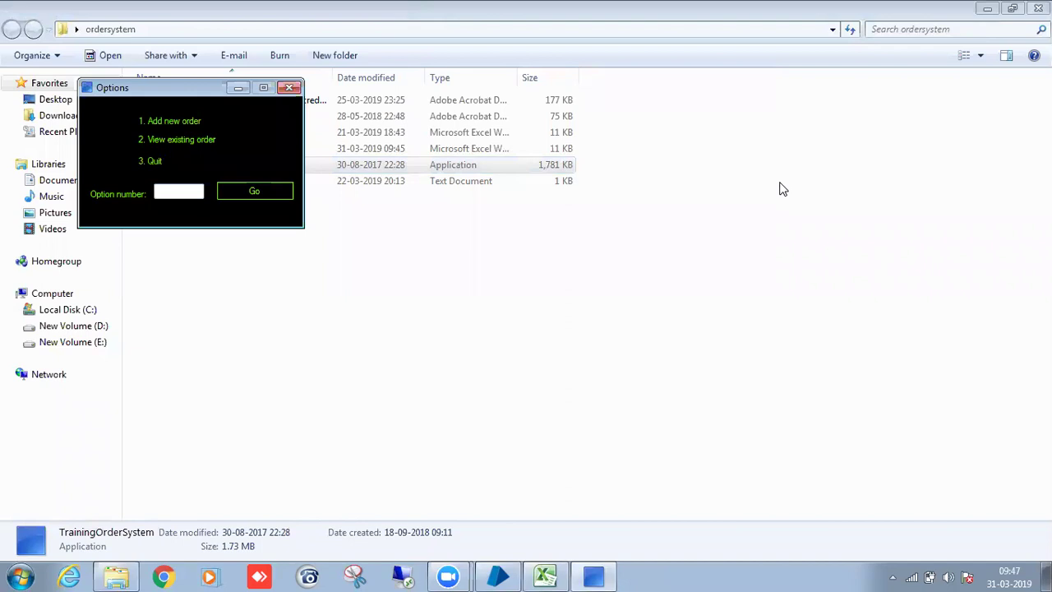
type("1")
left_click(249, 196)
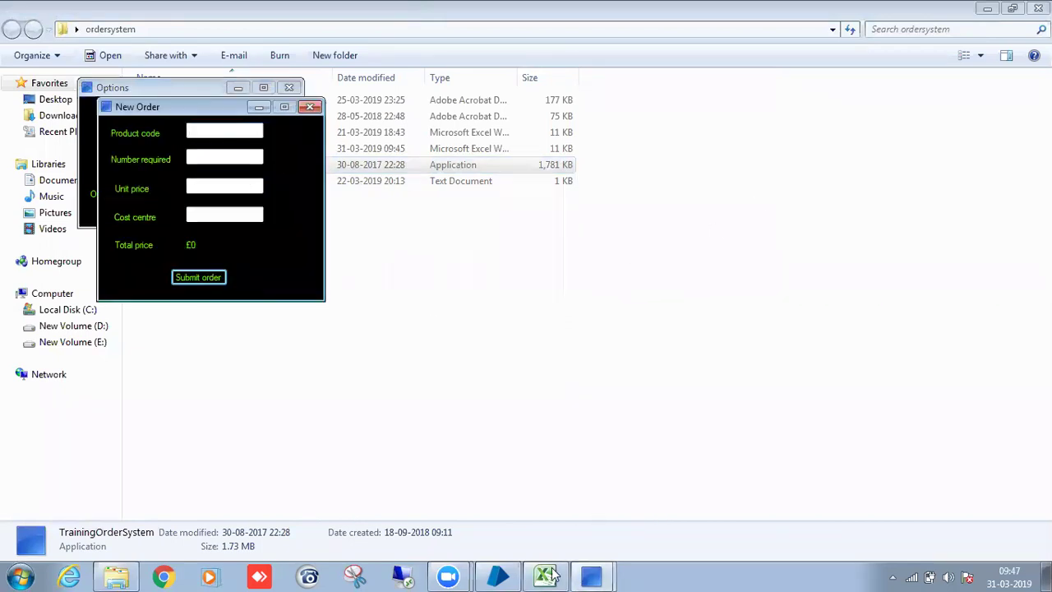
Submit an order for ABC-126 copied from A2, with quantity 1, price 4.5, cost centre 102.
left_click(549, 575)
left_click(383, 220)
key("ctrl+c")
left_click(258, 131)
key("ctrl+v")
left_click(253, 155)
type("1")
key("Tab")
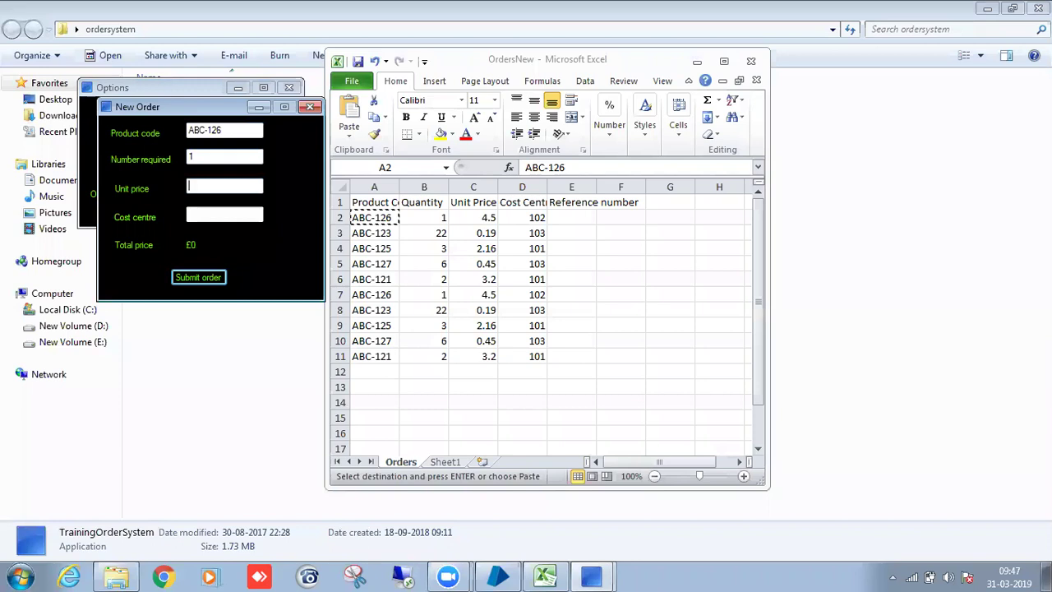
type("4.5")
key("Tab")
type("102")
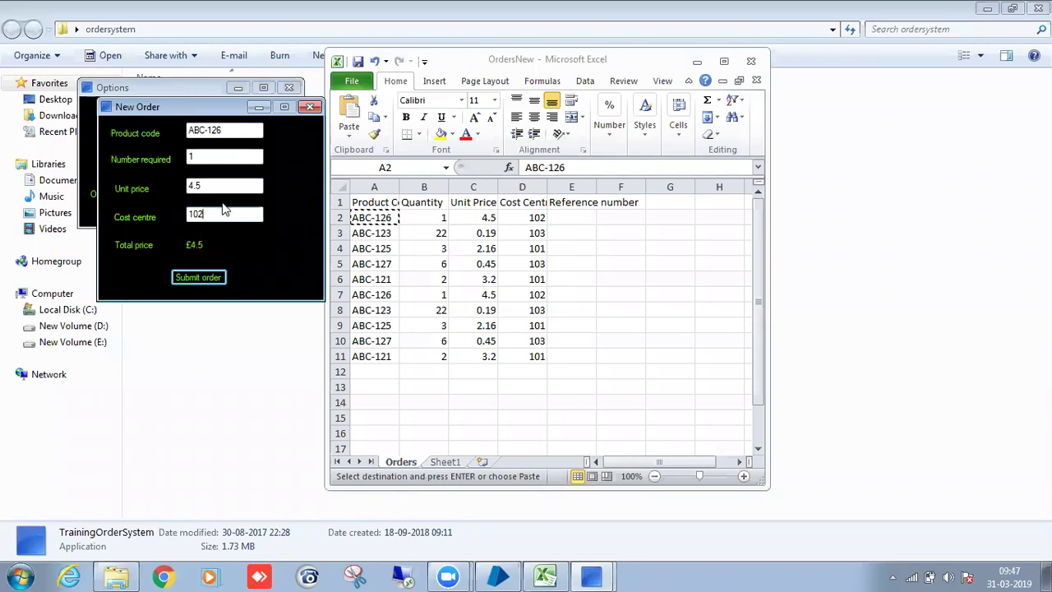
left_click(212, 280)
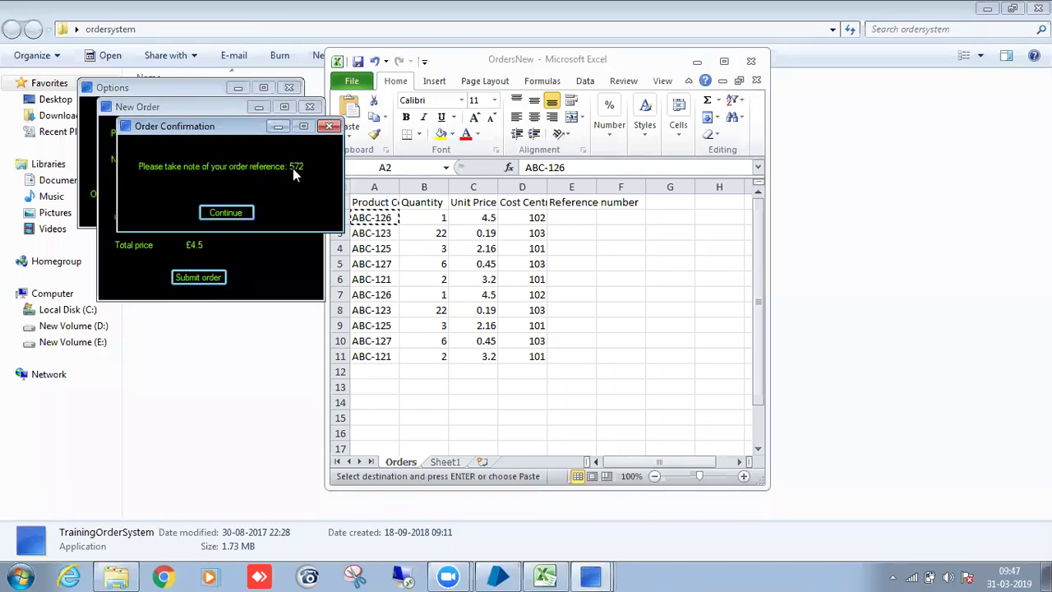
Record reference 572 in cell E2 and dismiss the order confirmation.
left_click(554, 211)
left_click(554, 212)
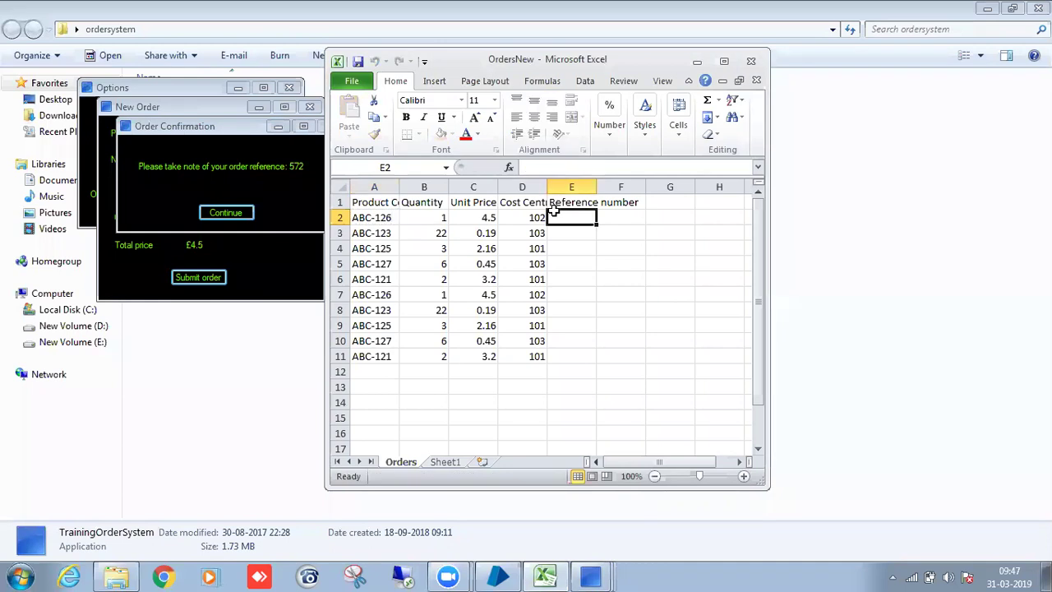
type("572")
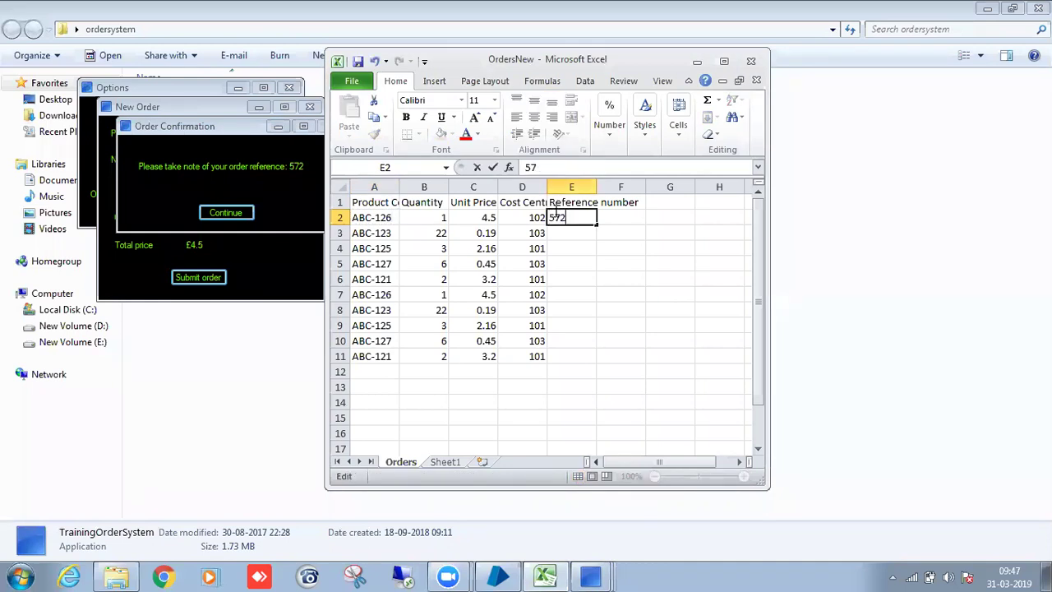
left_click(226, 213)
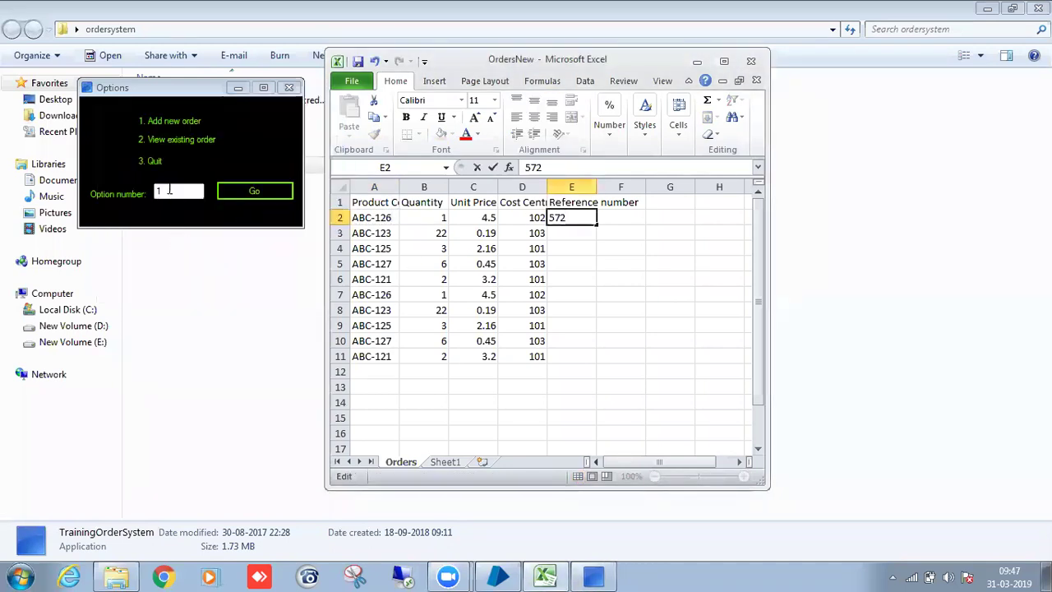
Start a new order and paste product code ABC-123 from cell A3.
left_click(258, 193)
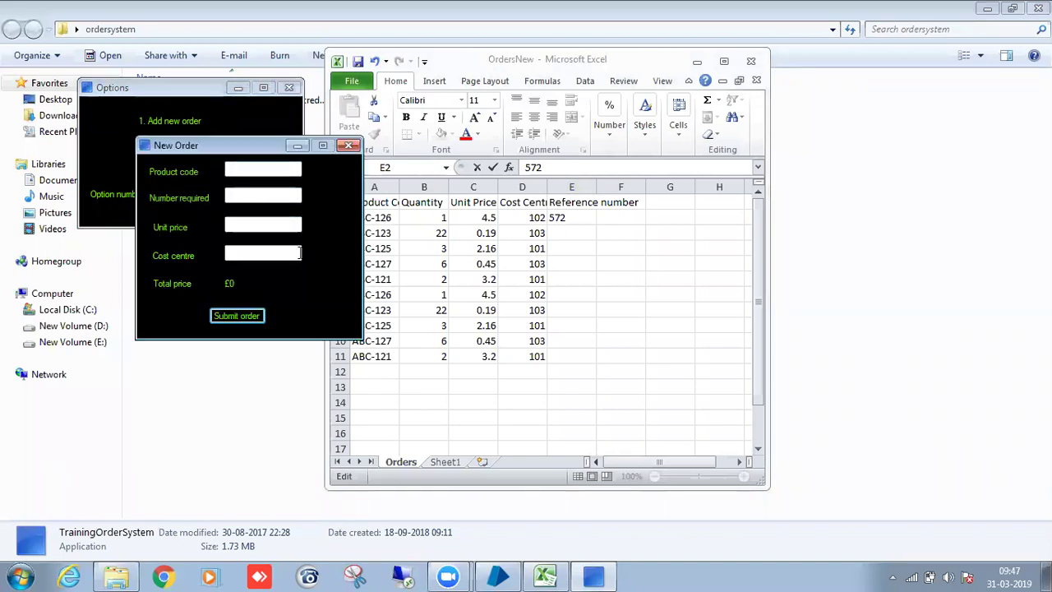
left_click_drag(276, 146, 200, 128)
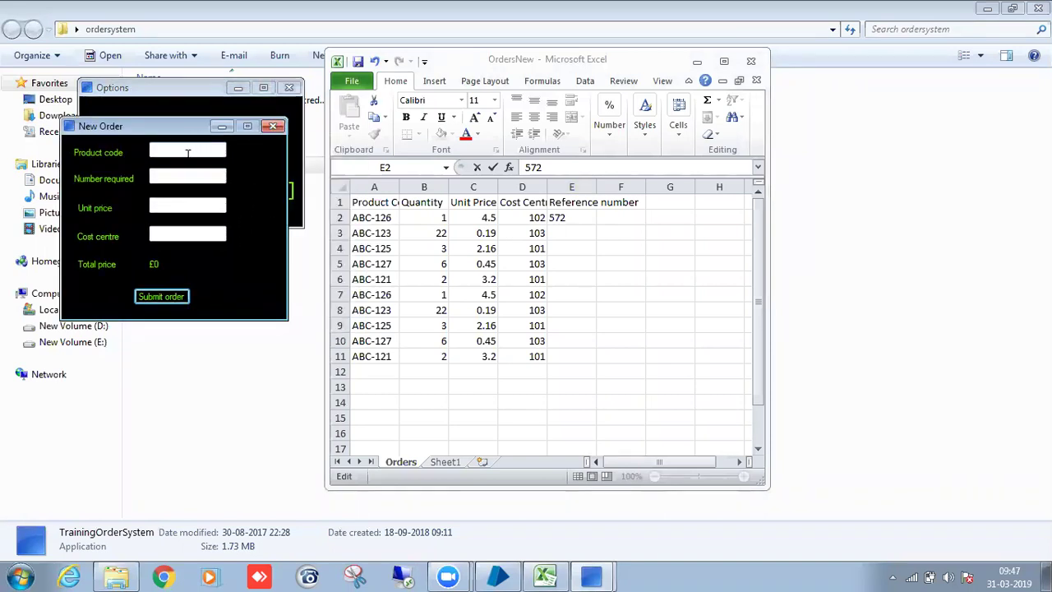
left_click(362, 232)
left_click(362, 233)
key("ctrl+c")
left_click(210, 149)
key("ctrl+v")
Fill in quantity 22, unit price 0.19, cost centre 103 and submit the order.
left_click(198, 175)
type("22")
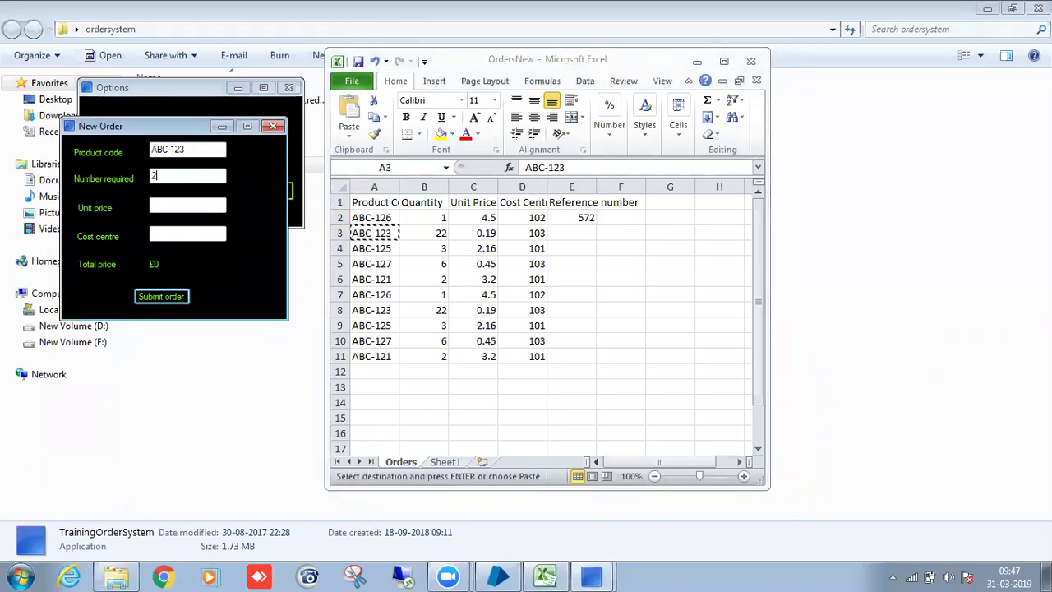
left_click(203, 205)
type("0.19")
left_click(176, 234)
type("103")
left_click(174, 300)
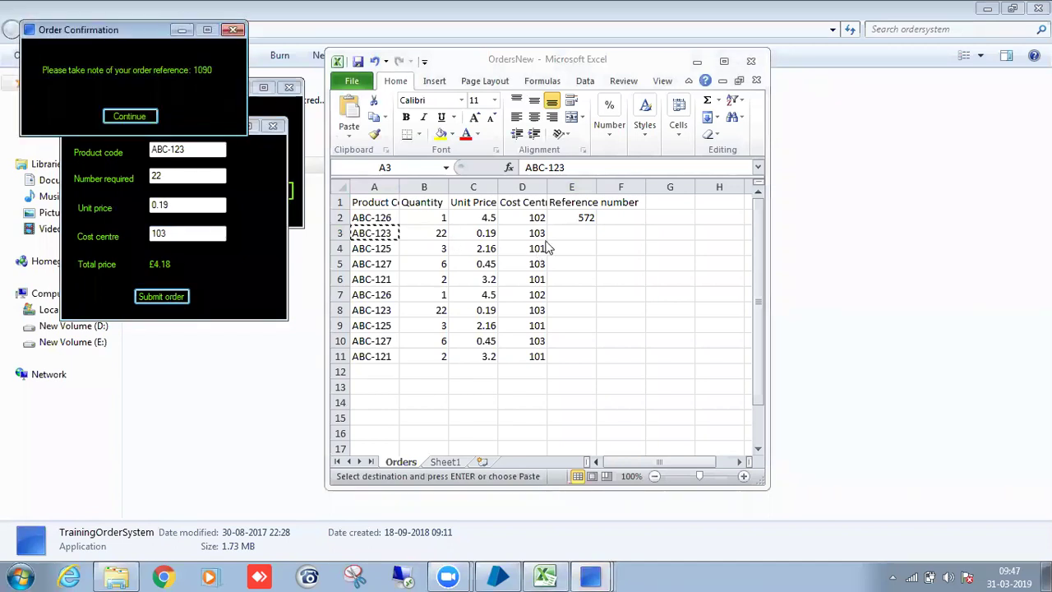
Record reference 1090 in cell E3, dismiss the confirmation, and close the extra New Order form.
double_click(573, 233)
type("1090")
left_click(129, 116)
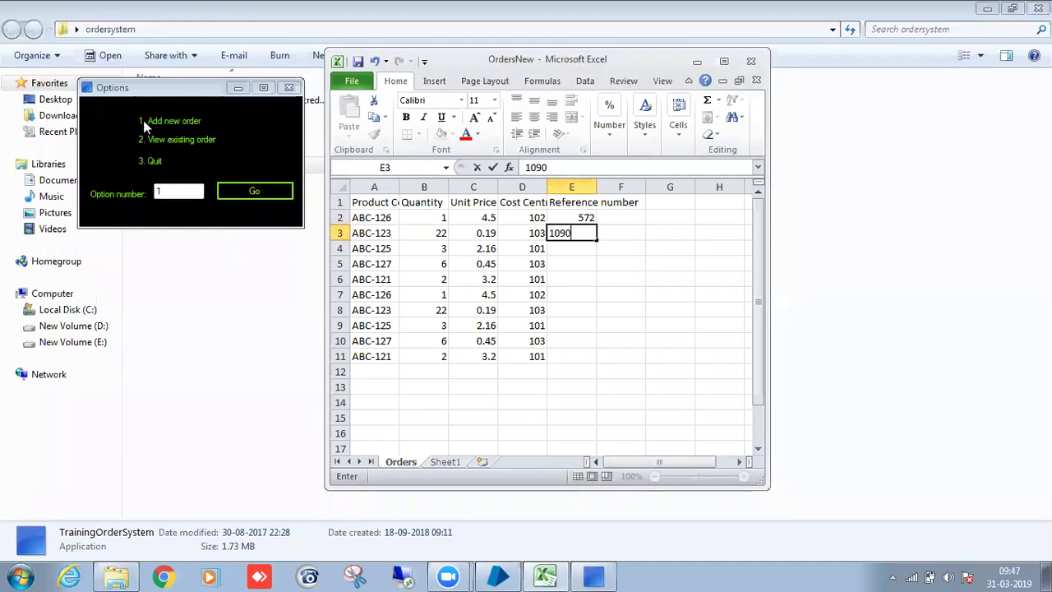
left_click(259, 195)
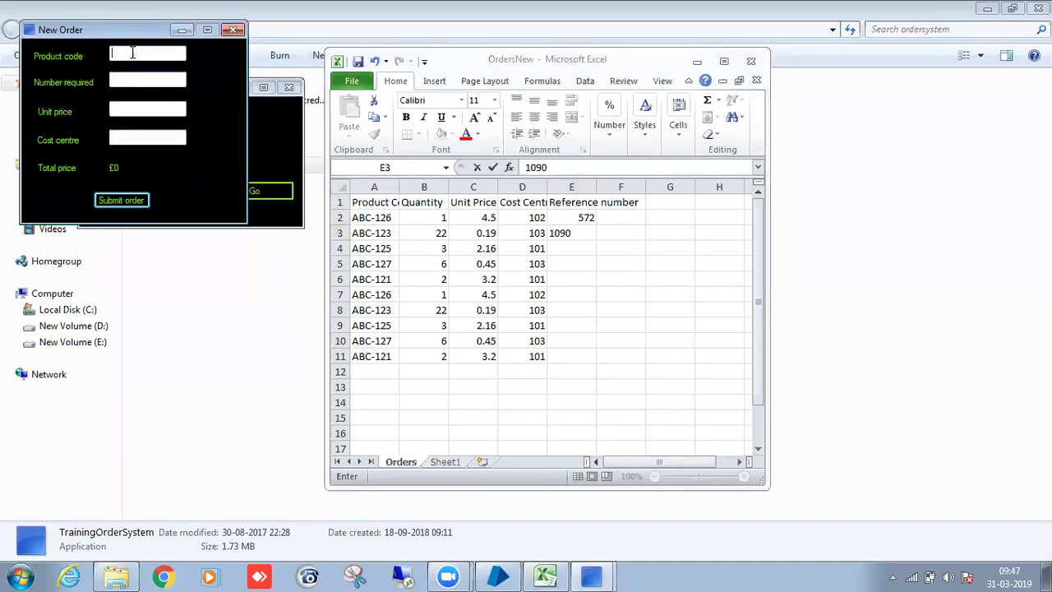
left_click_drag(124, 30, 172, 198)
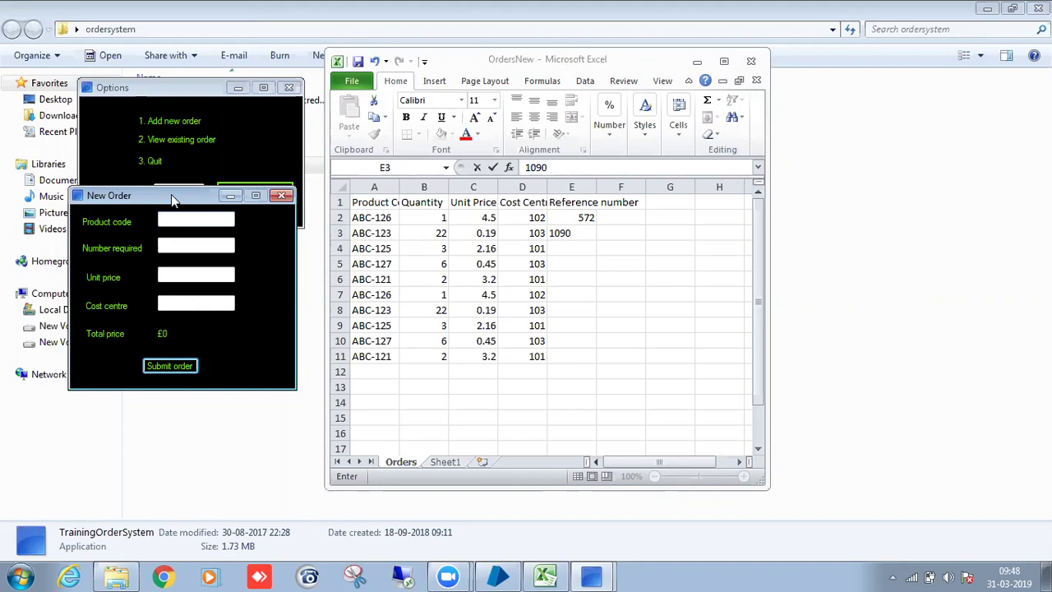
left_click(282, 195)
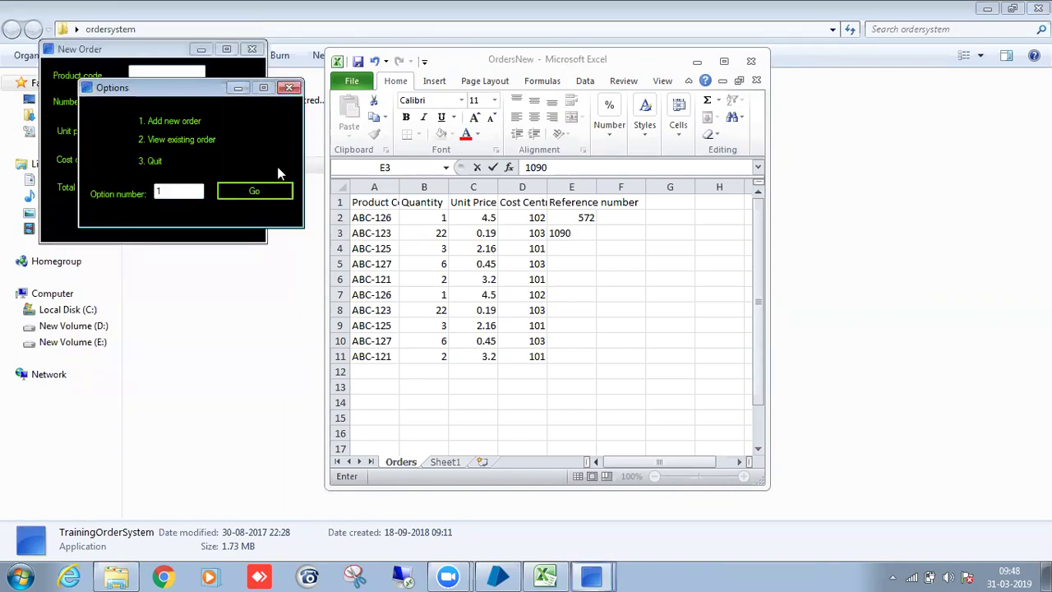
left_click_drag(196, 90, 192, 86)
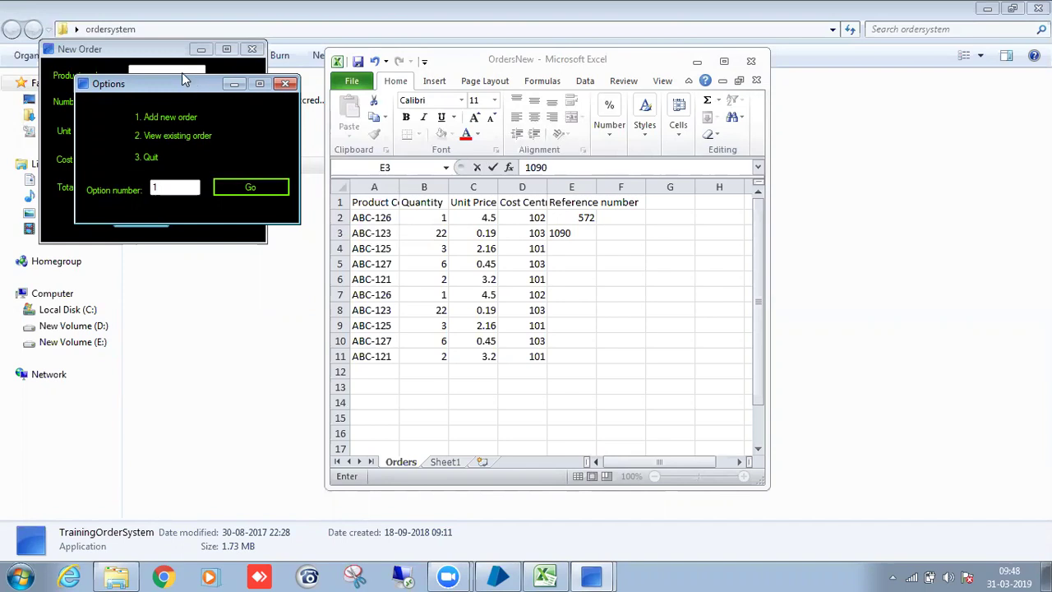
Close the options window and clear the reference numbers from E2:E3.
left_click(284, 83)
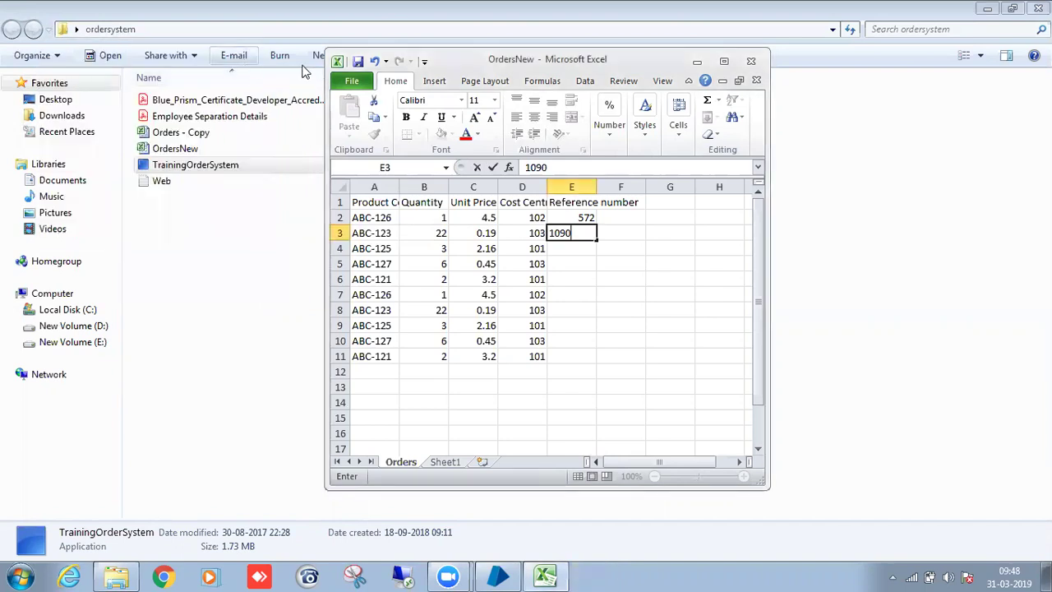
left_click(617, 294)
left_click(585, 232)
left_click(588, 220)
key("Delete")
left_click(609, 243)
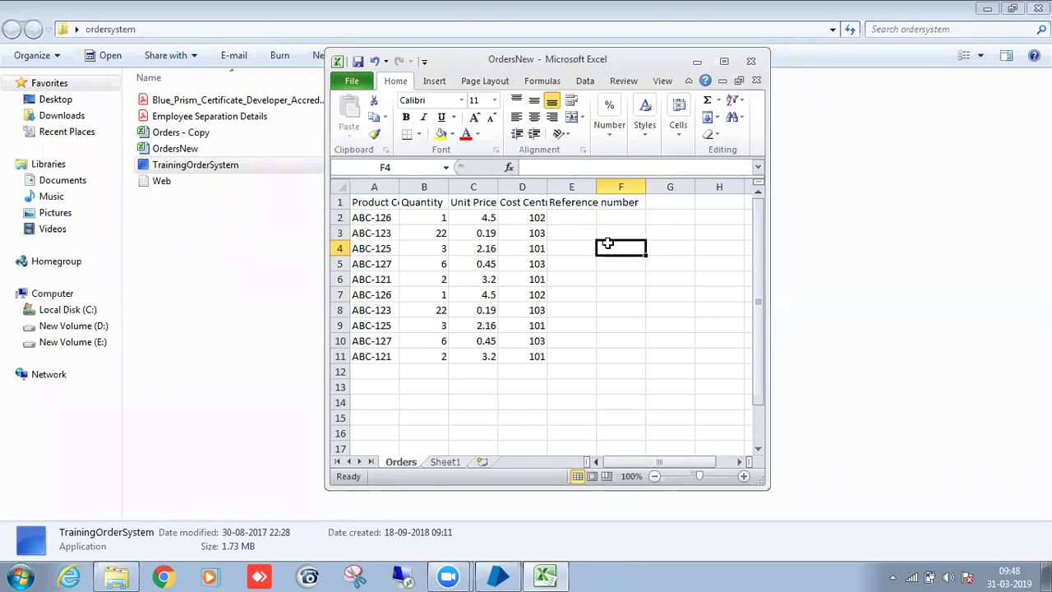
Close Excel and select the OrdersNew file in the ordersystem folder.
left_click(753, 62)
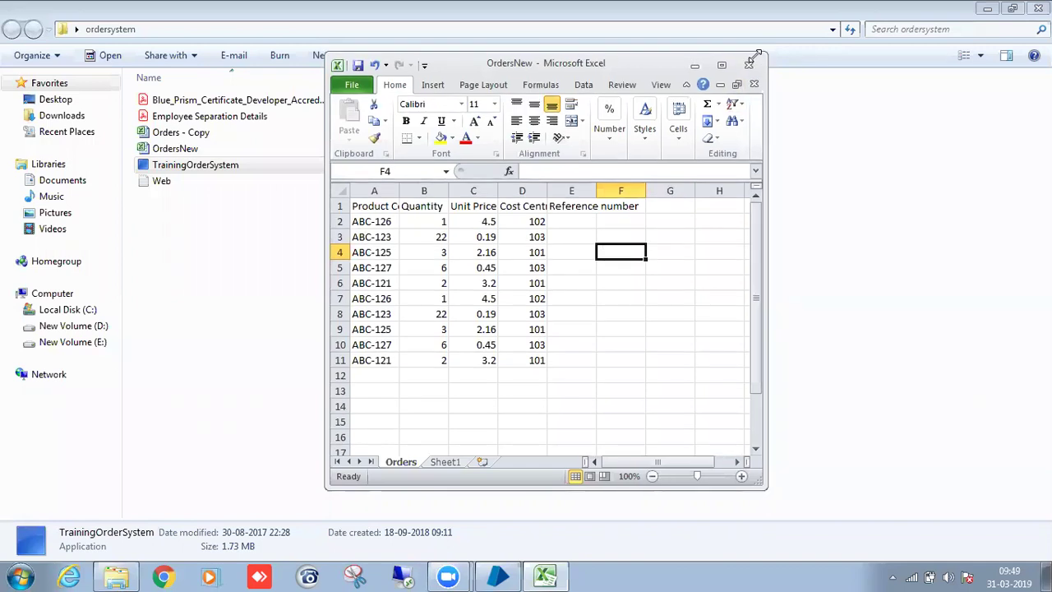
left_click(223, 194)
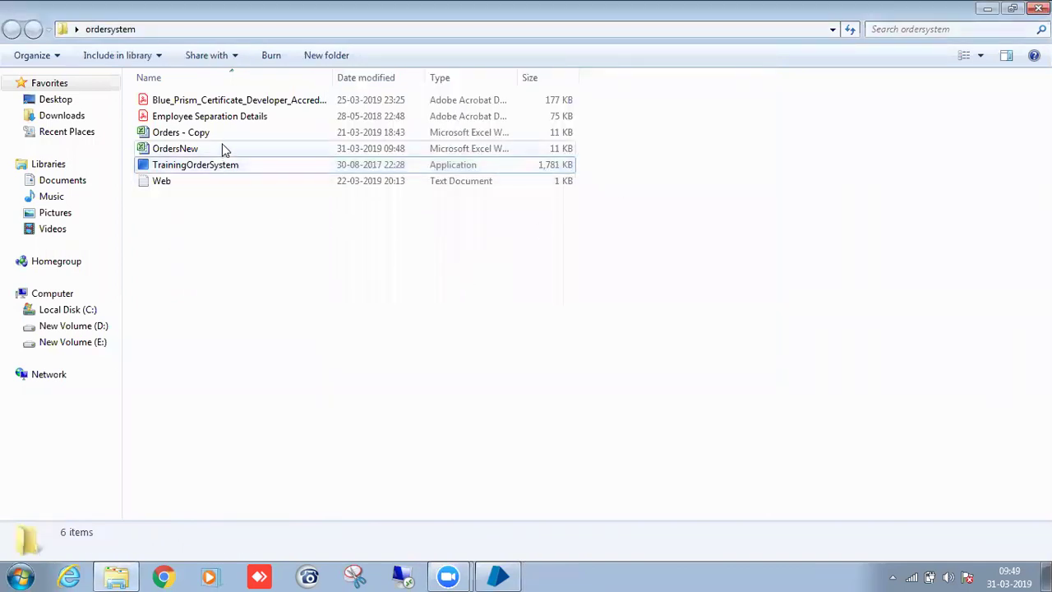
left_click(224, 144)
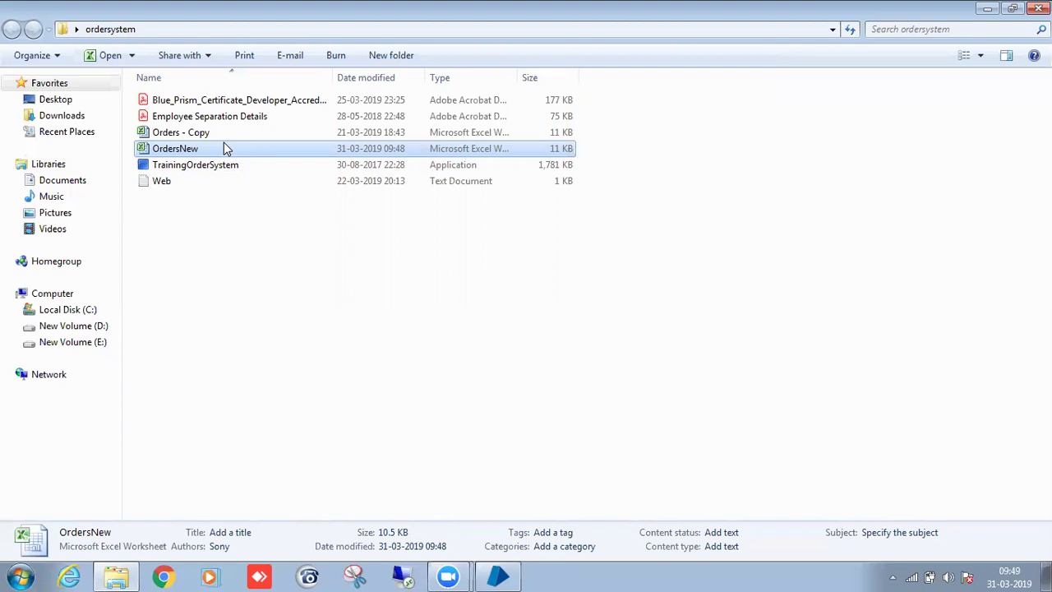
Copy the TrainingOrderSystem file's full path in Explorer and switch over to Blue Prism.
left_click(273, 168)
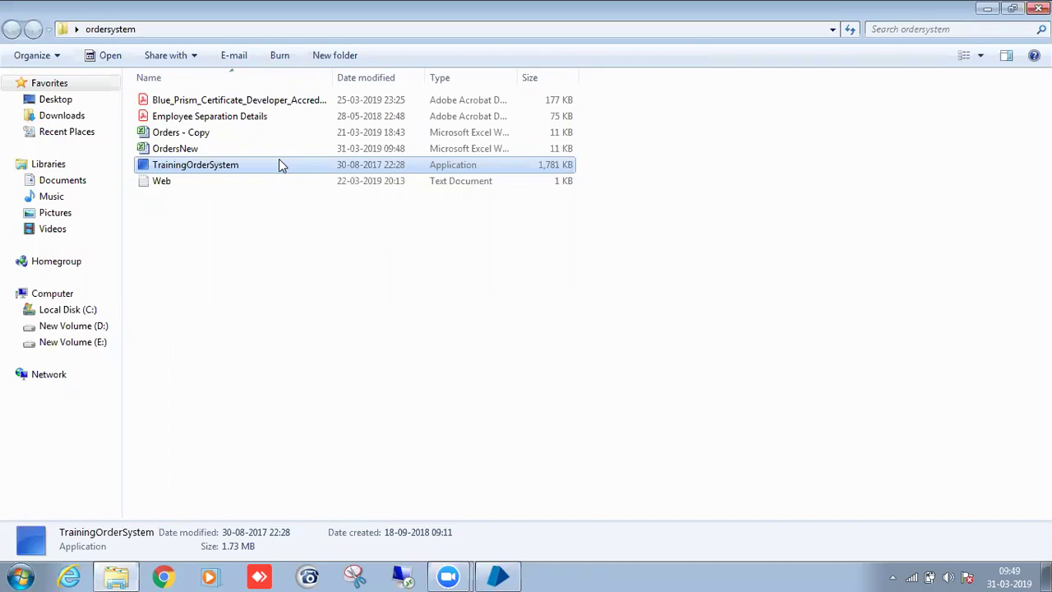
right_click(280, 165)
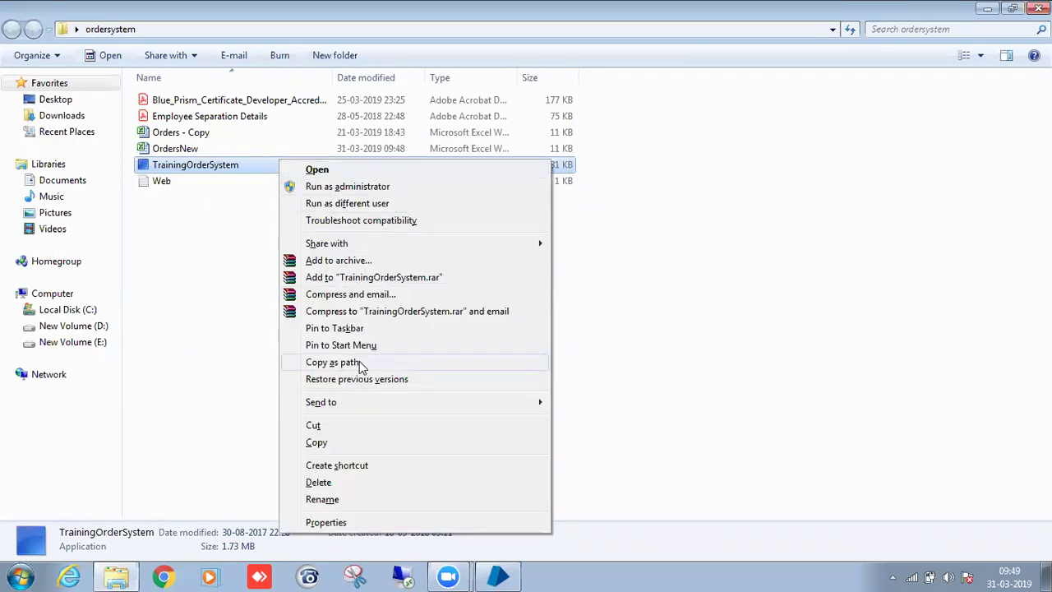
left_click(360, 362)
left_click(518, 576)
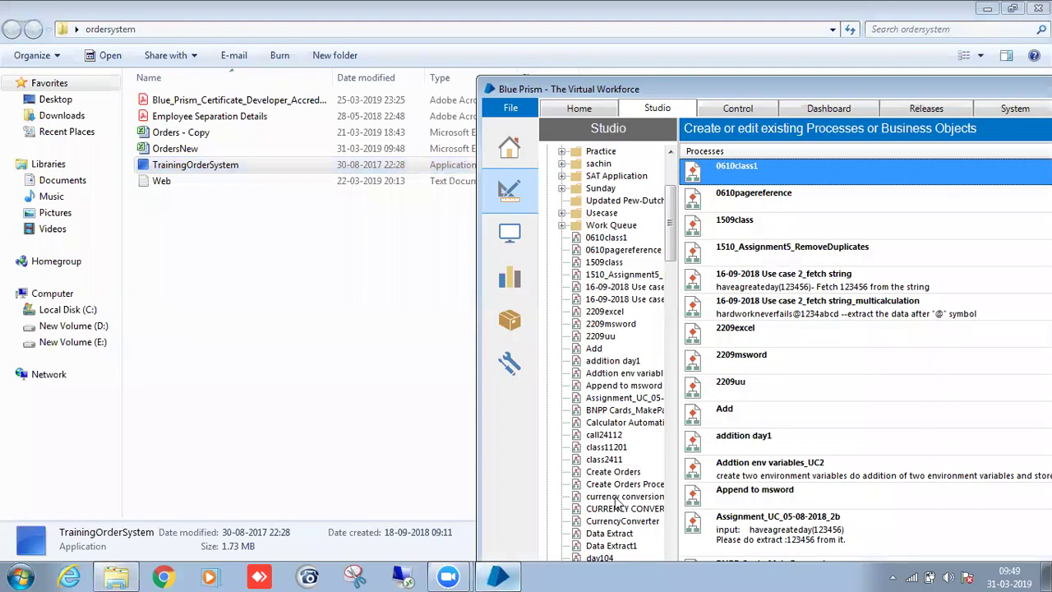
Create business object OrderSystem3103 in the Batch10 group and open its Application Modeller.
double_click(758, 87)
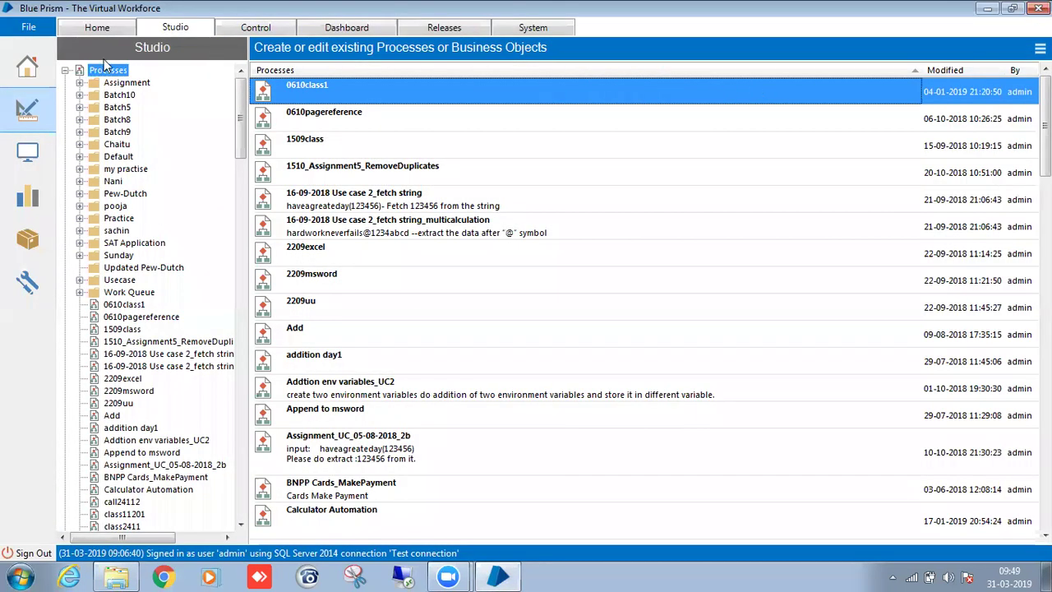
left_click(66, 71)
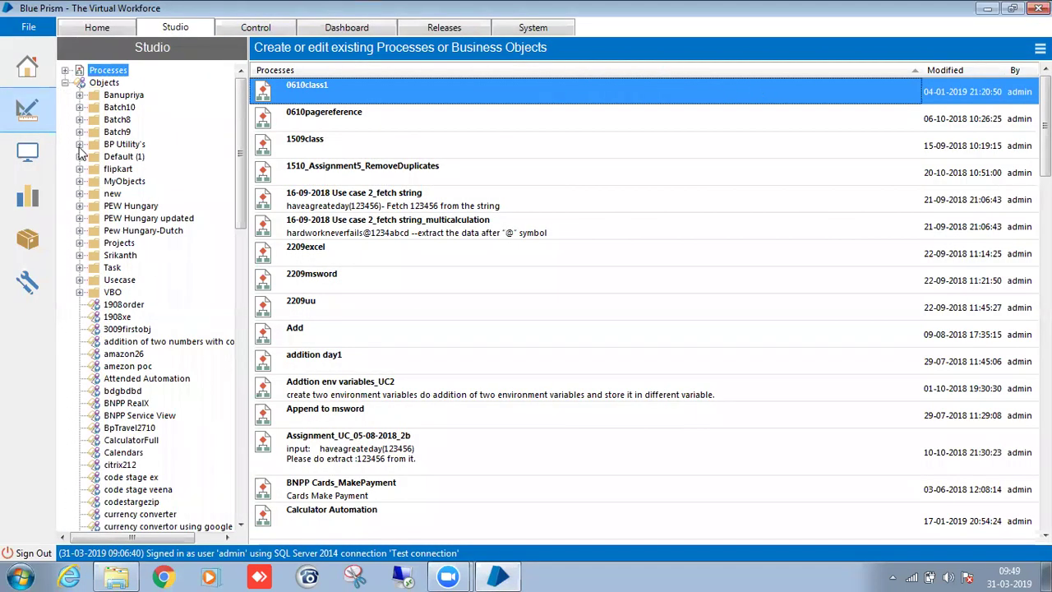
left_click(80, 108)
right_click(119, 107)
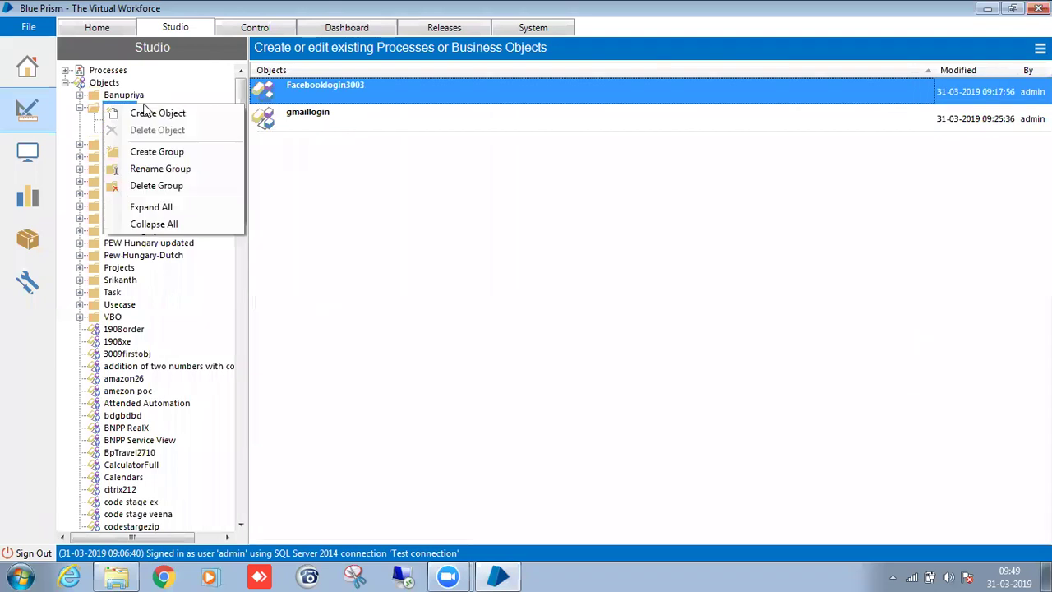
left_click(165, 111)
type("O")
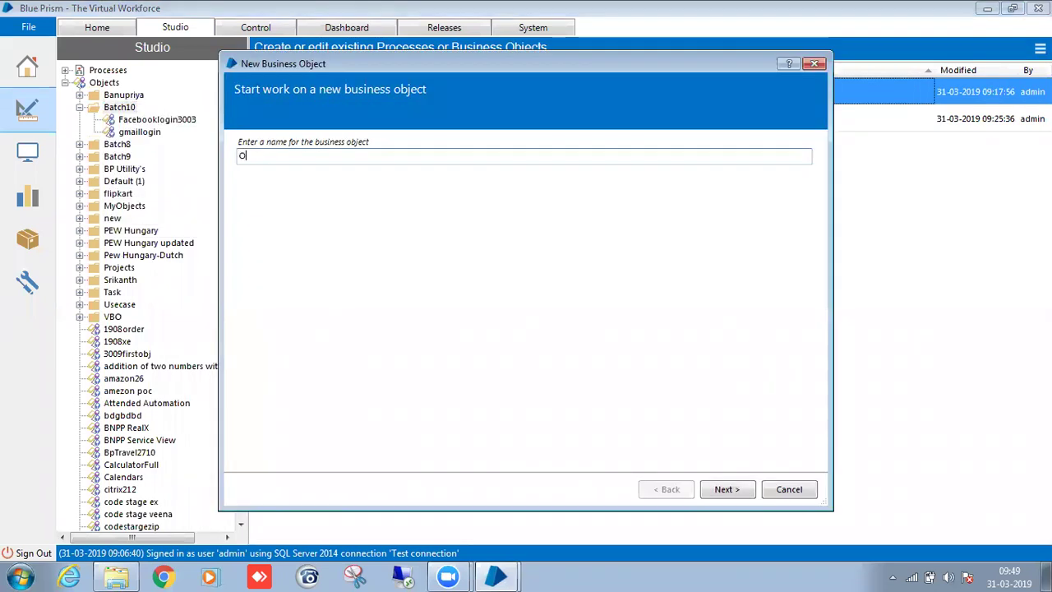
type("rderSystem3103")
left_click(730, 490)
left_click(730, 490)
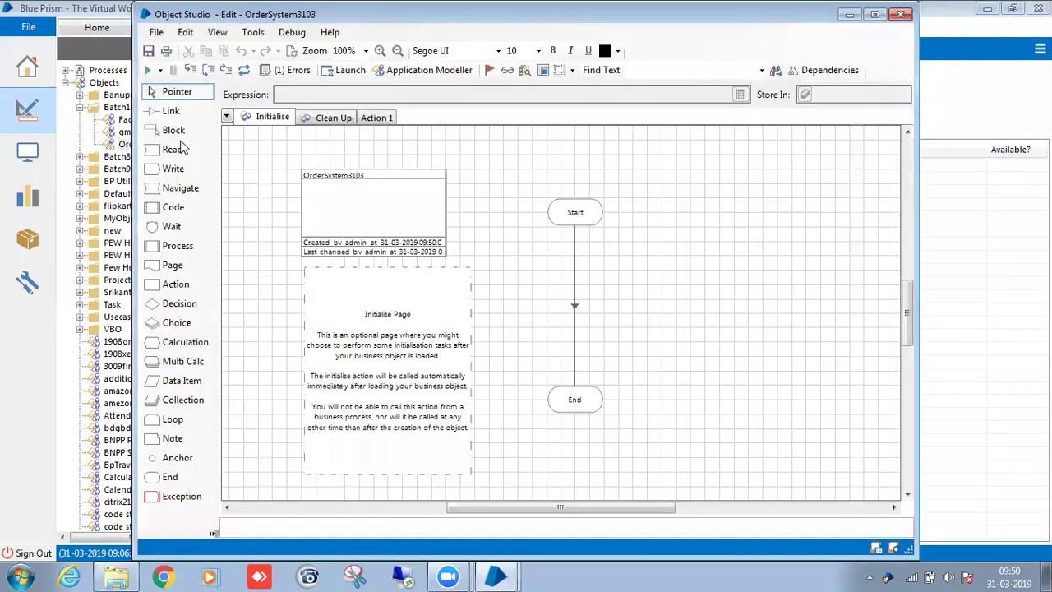
double_click(369, 17)
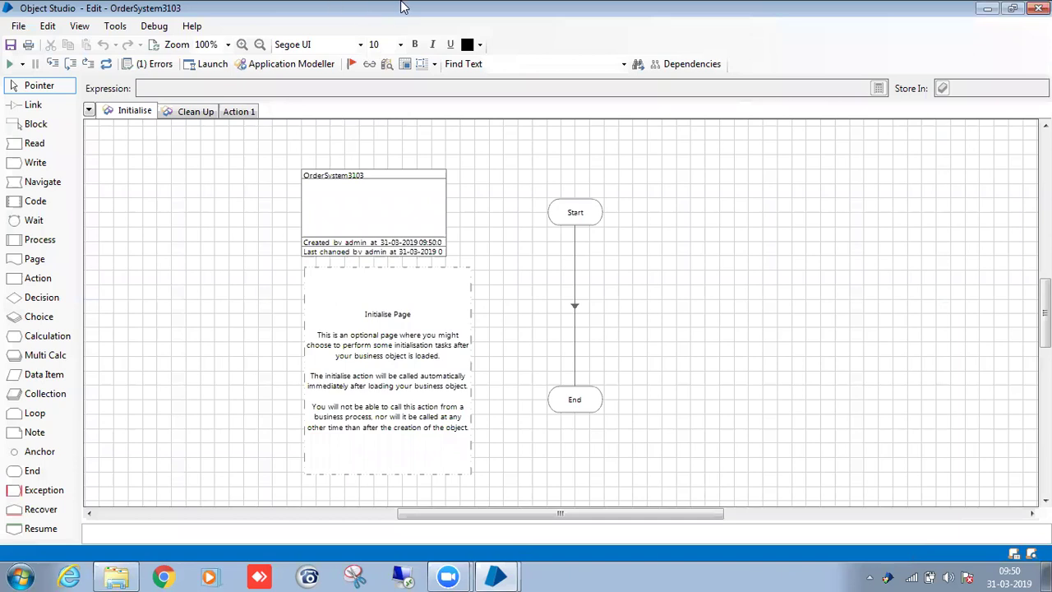
left_click(280, 63)
Set the executable path to the pasted TrainingOrderSystem.exe path, minus the quote, and finish the wizard.
left_click(727, 489)
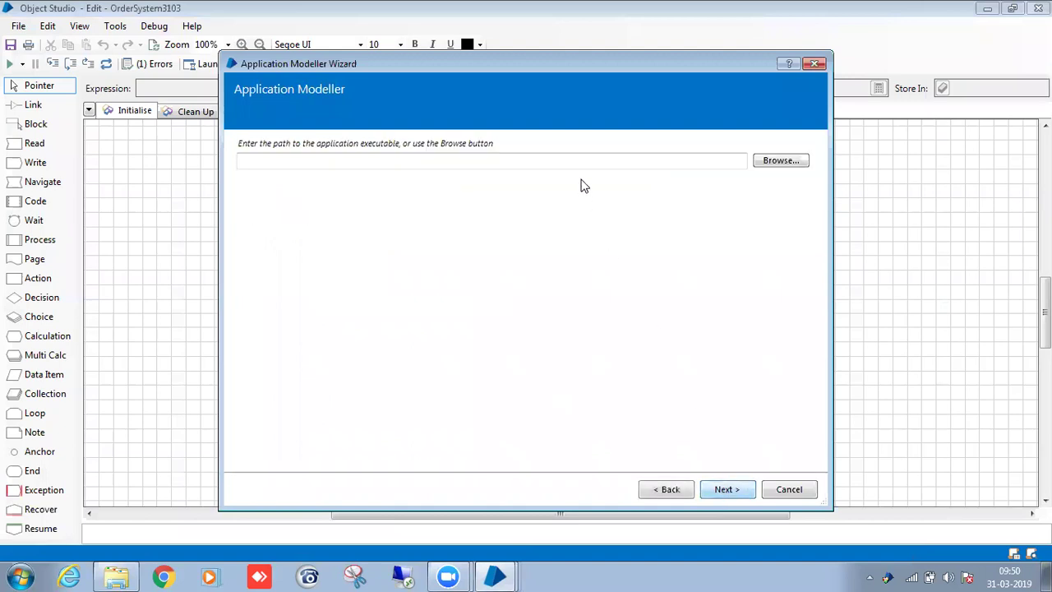
left_click(581, 164)
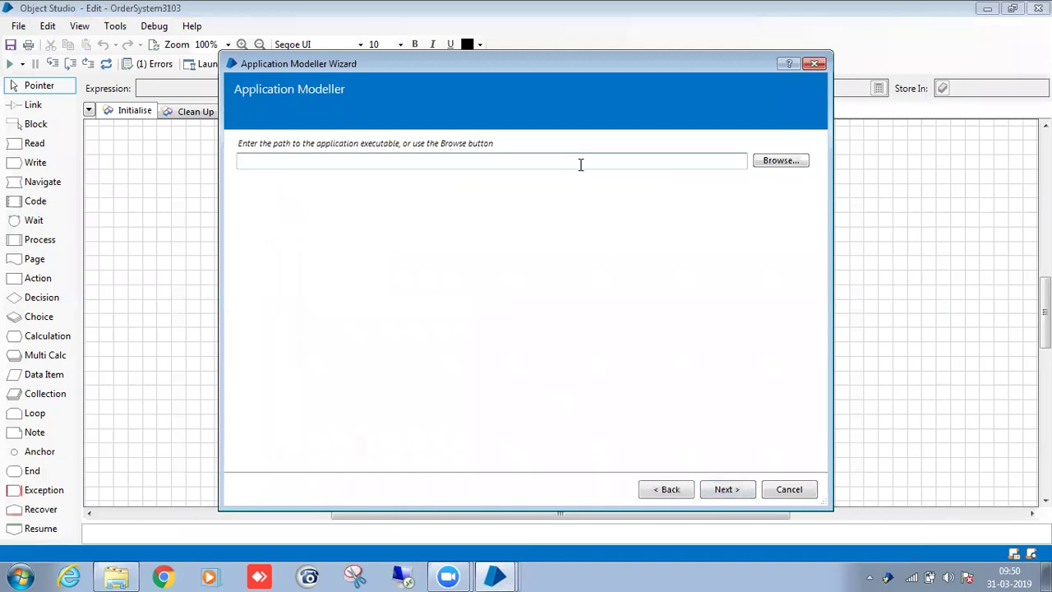
key("ctrl+v")
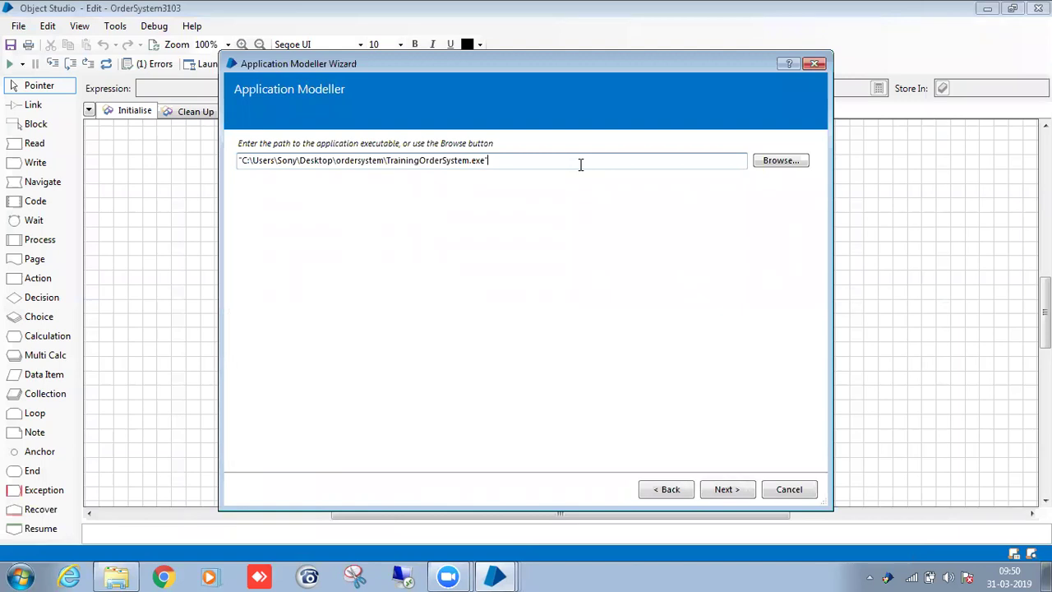
key("Left")
key("Delete")
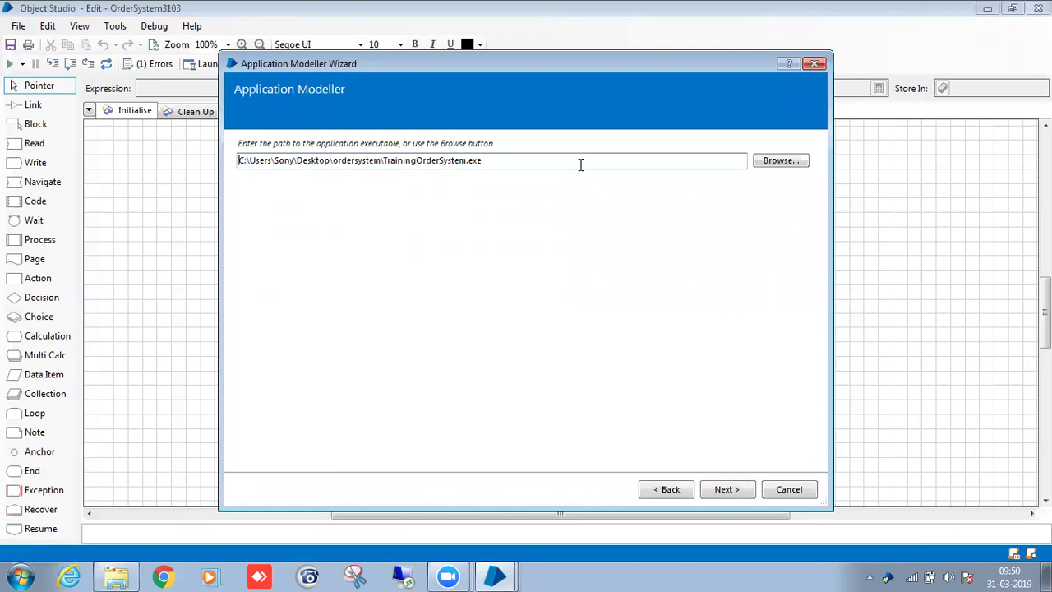
left_click(731, 489)
left_click(742, 490)
left_click(742, 490)
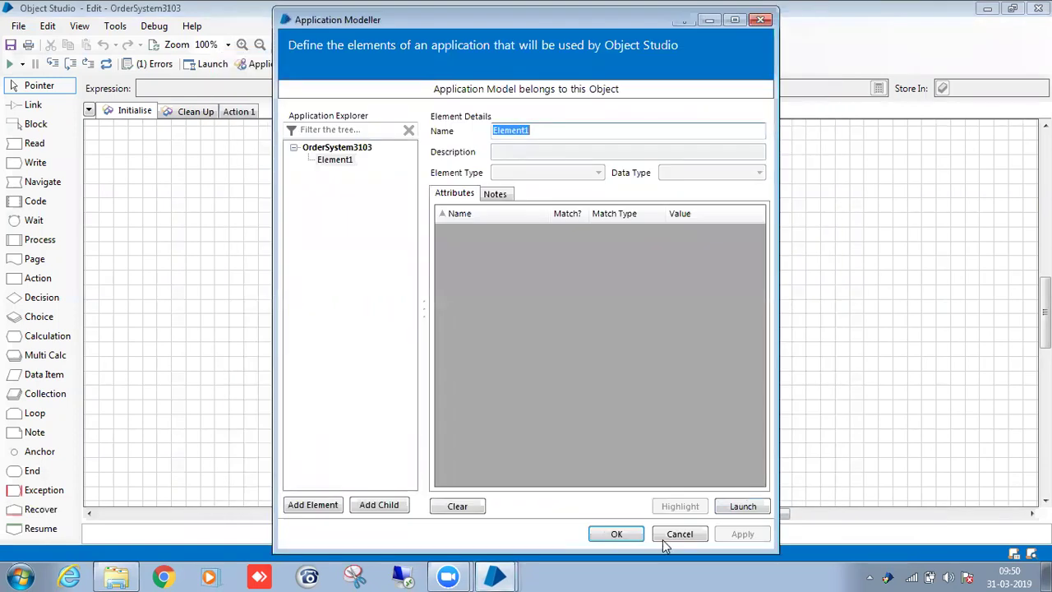
left_click(621, 539)
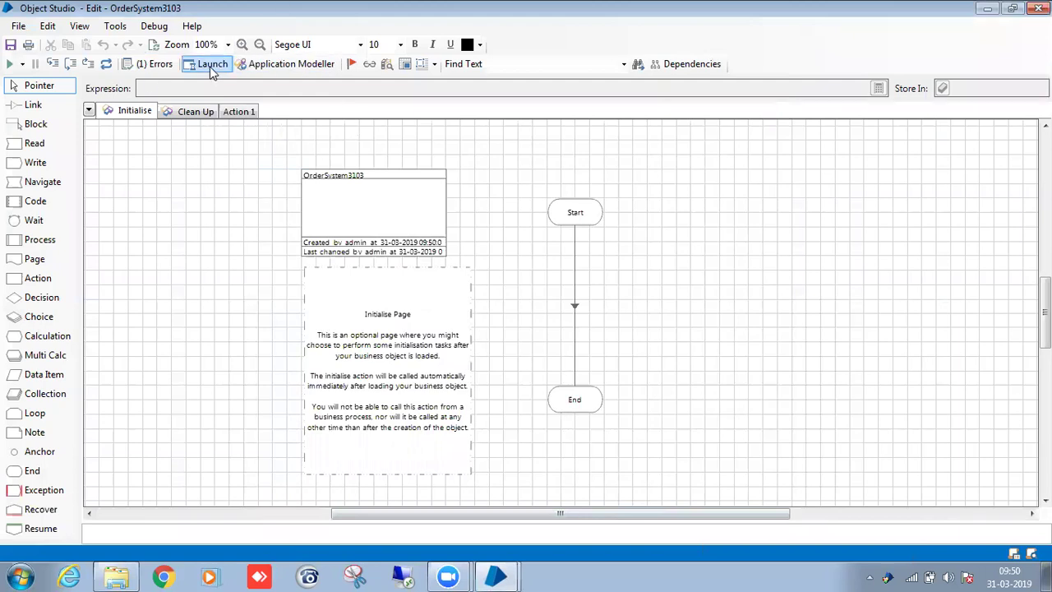
Launch the Training Order System and place its Sign in window on the right of the screen.
left_click(210, 70)
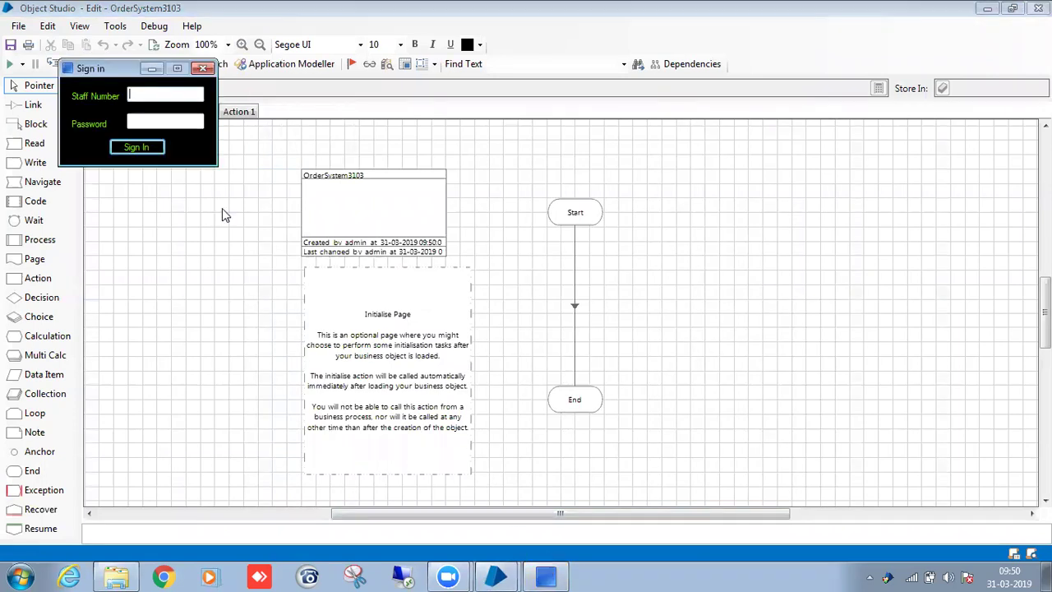
left_click_drag(116, 65, 555, 103)
left_click(634, 105)
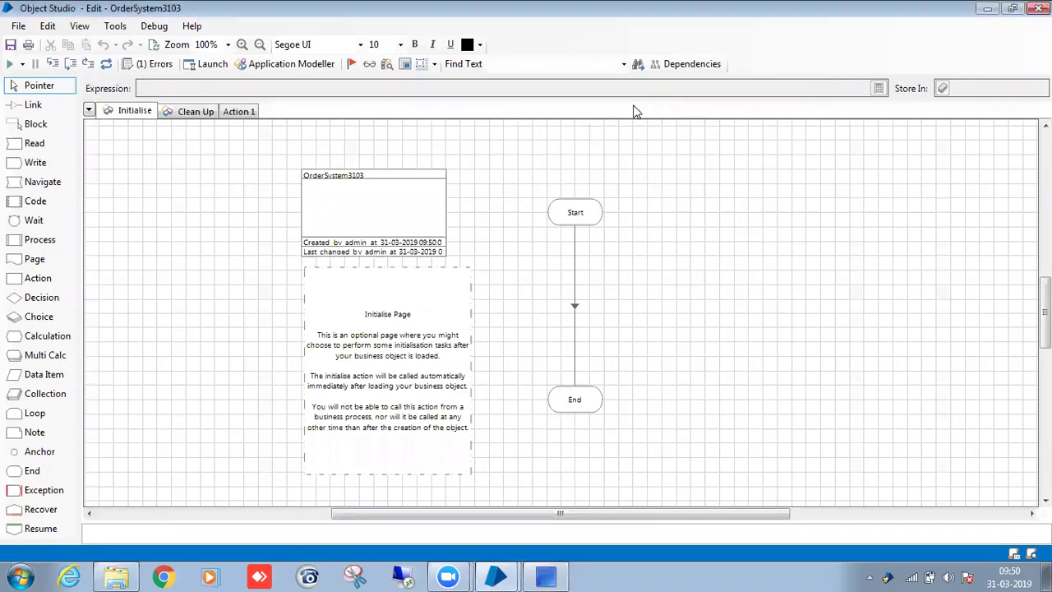
left_click(205, 67)
left_click_drag(123, 85, 516, 80)
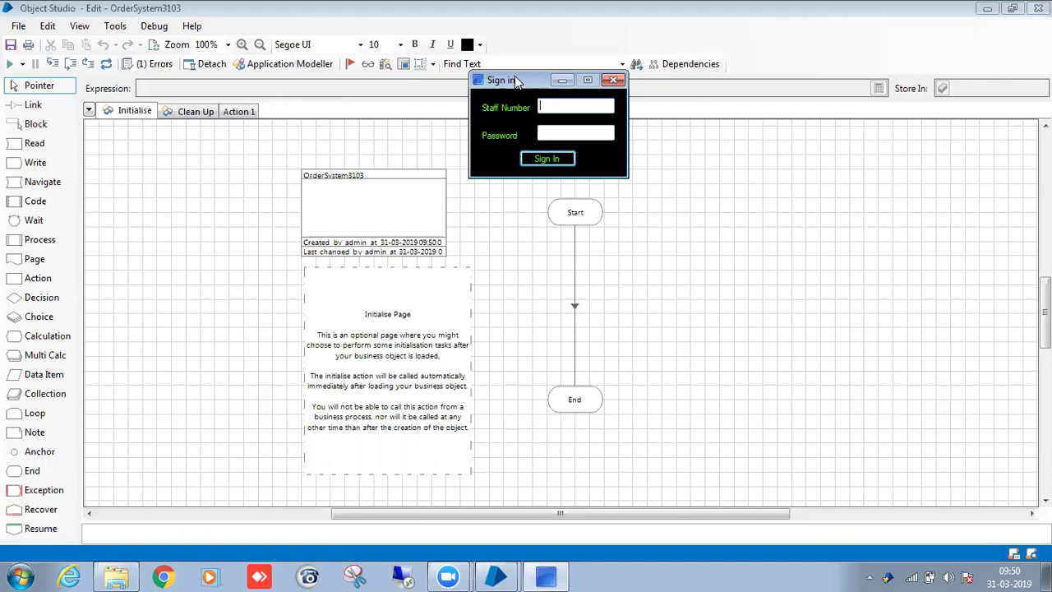
left_click_drag(527, 79, 712, 107)
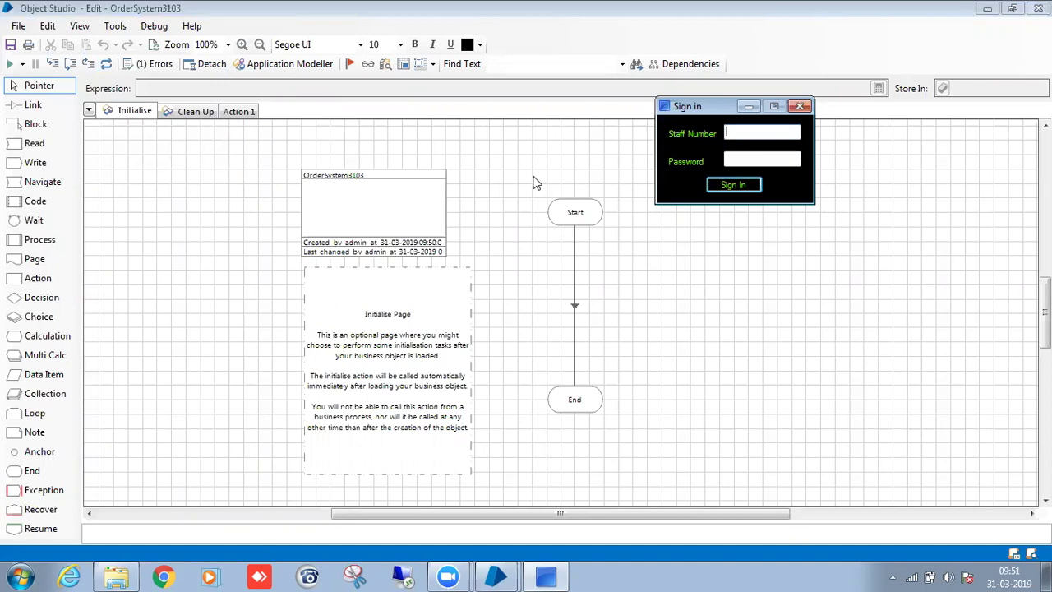
left_click_drag(689, 111, 735, 88)
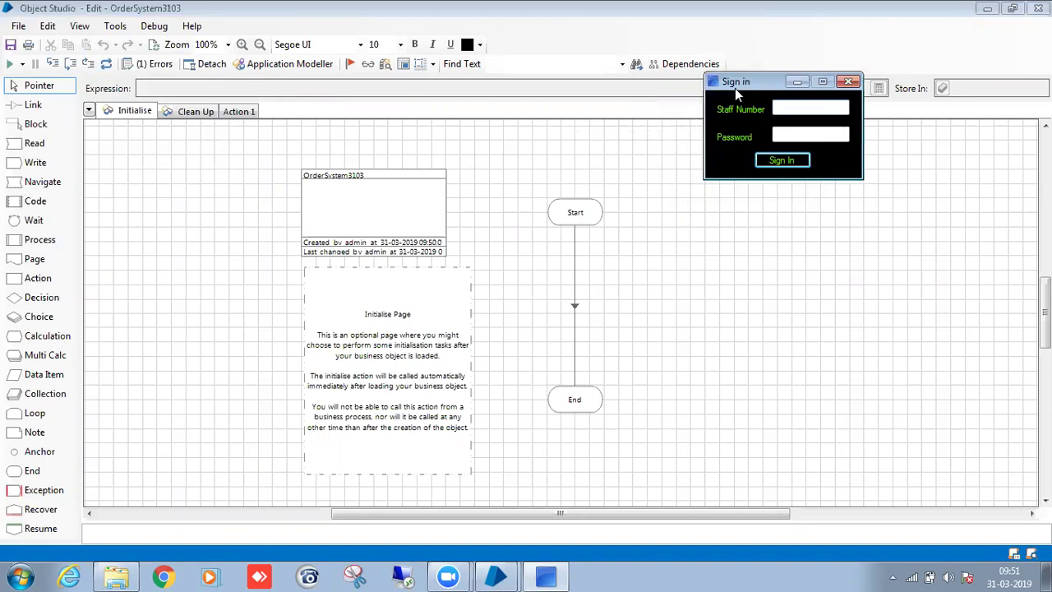
left_click(312, 65)
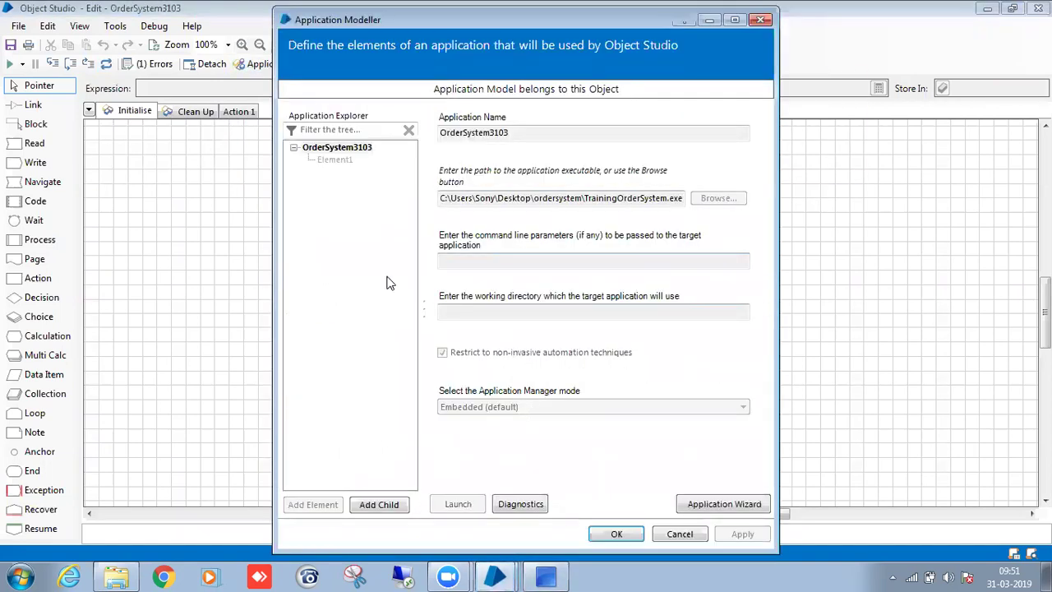
Select Element1 and arrange the Sign in window and Application Modeller side by side.
left_click(334, 161)
left_click(539, 575)
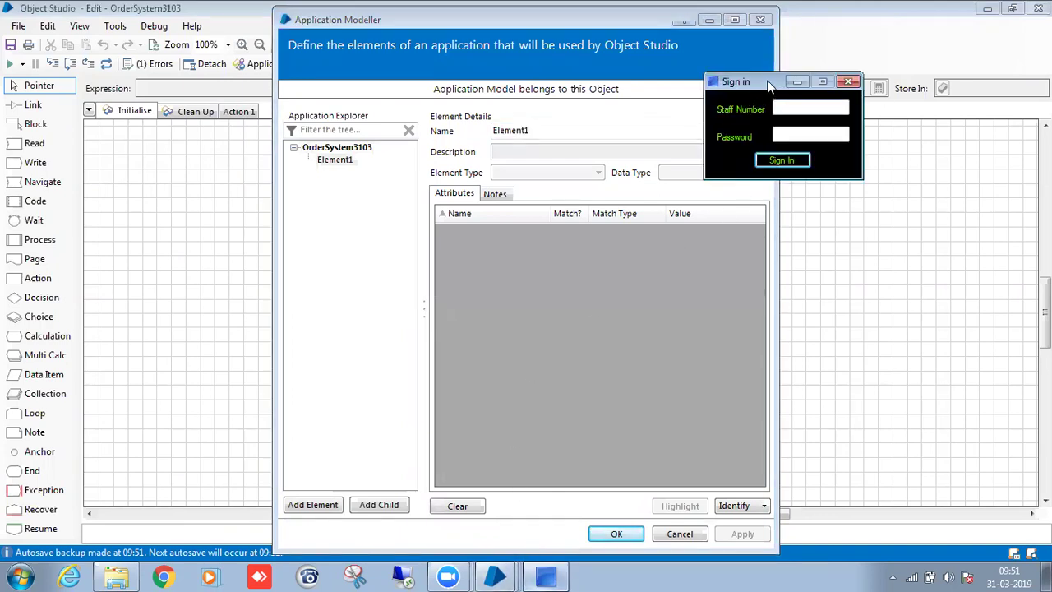
left_click_drag(768, 83, 887, 81)
left_click(560, 23)
left_click_drag(561, 21, 417, 18)
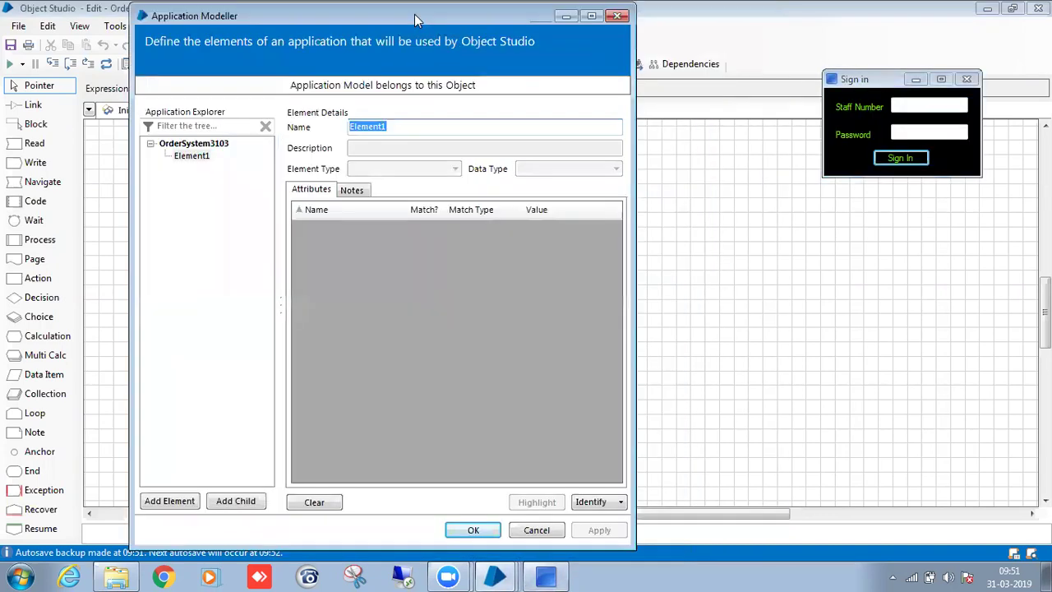
Identify the Sign in window as element 'Login Window' and confirm it highlights.
left_click(592, 502)
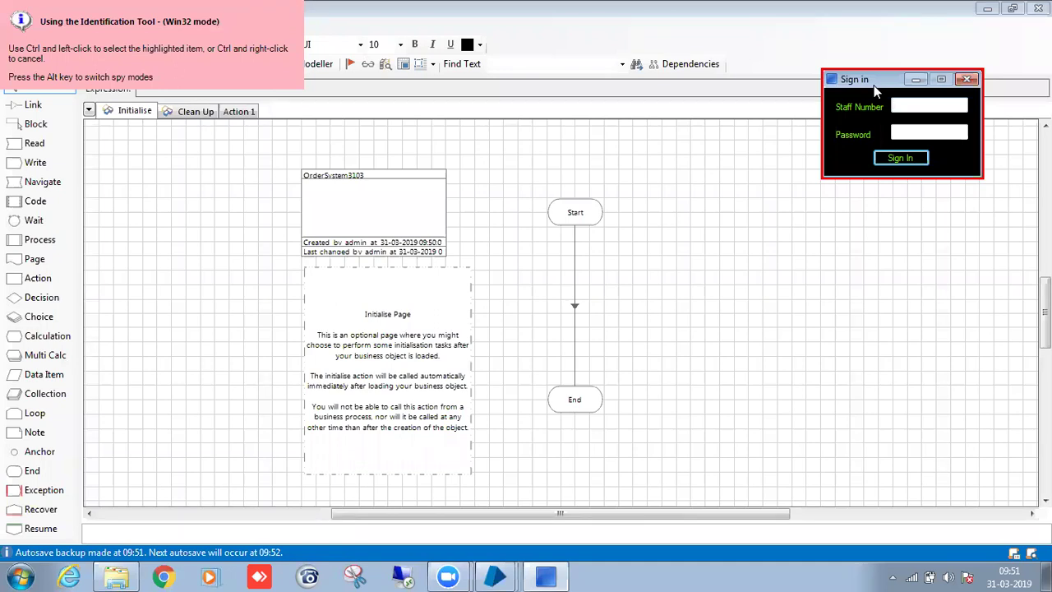
left_click(876, 92, "ctrl")
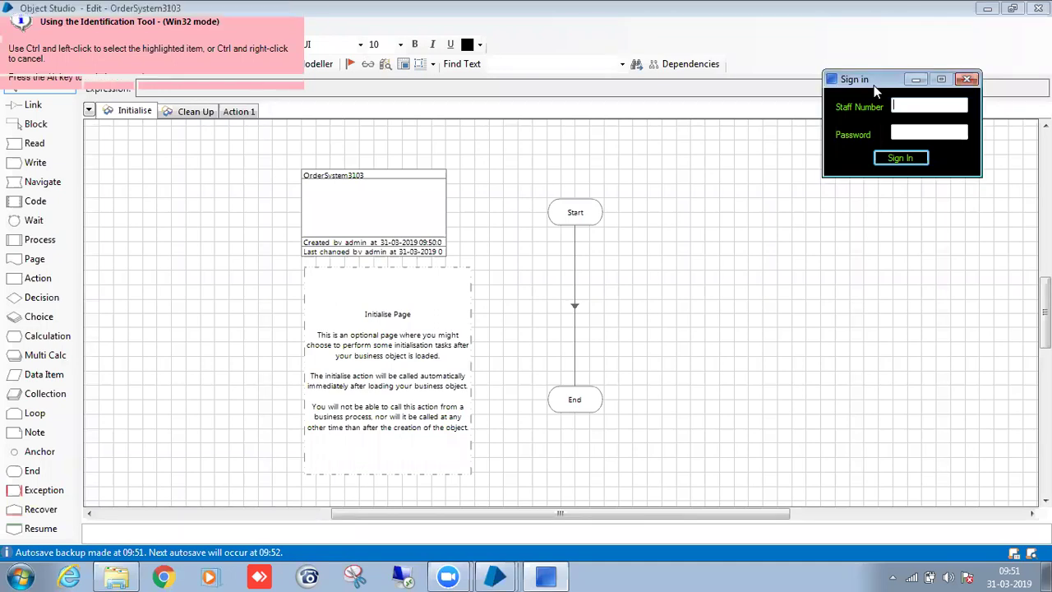
type("Login Window")
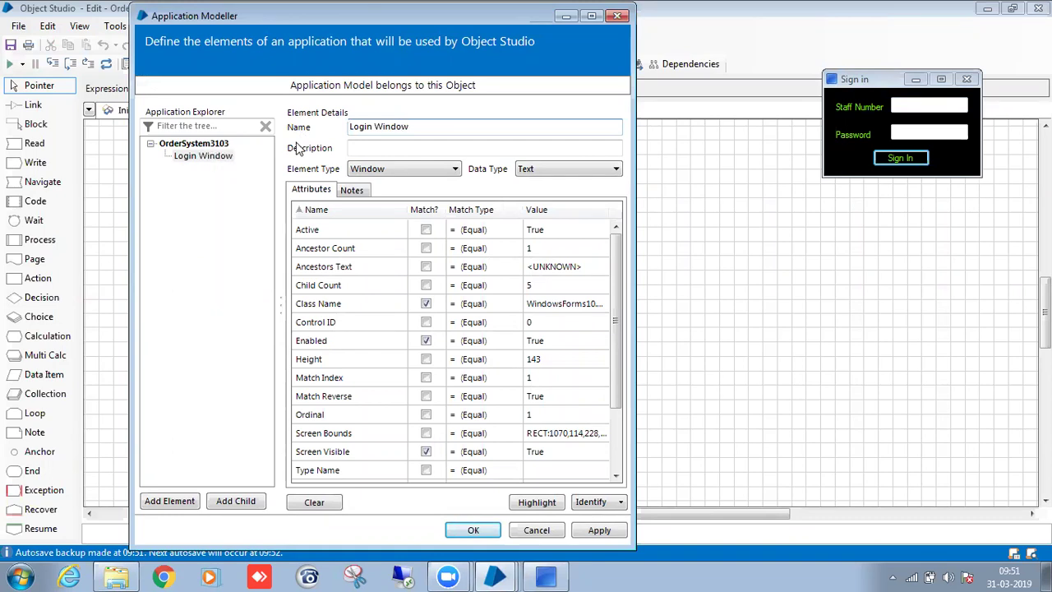
left_click(433, 211)
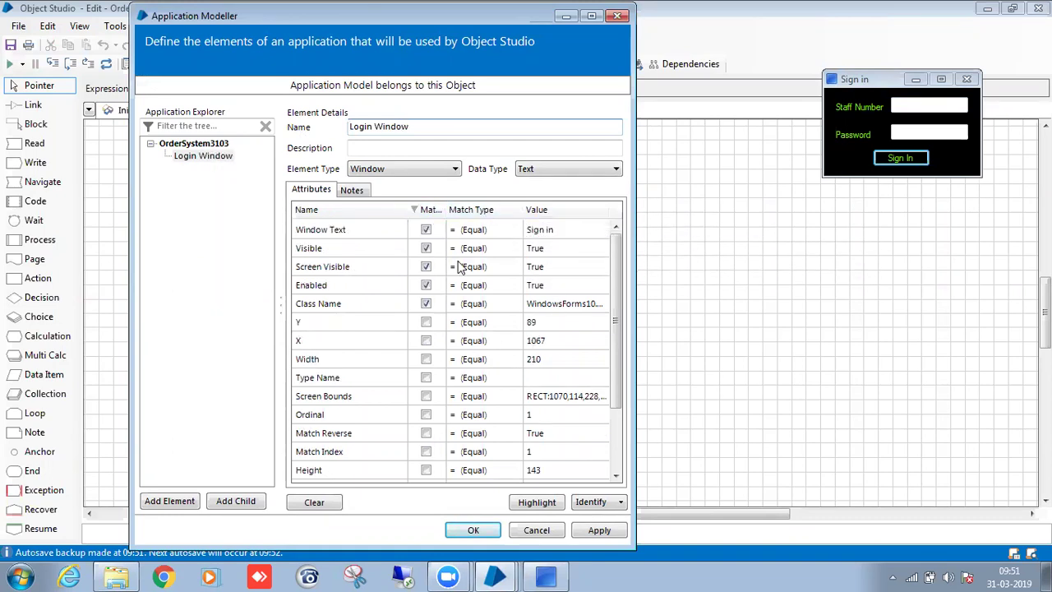
left_click(536, 504)
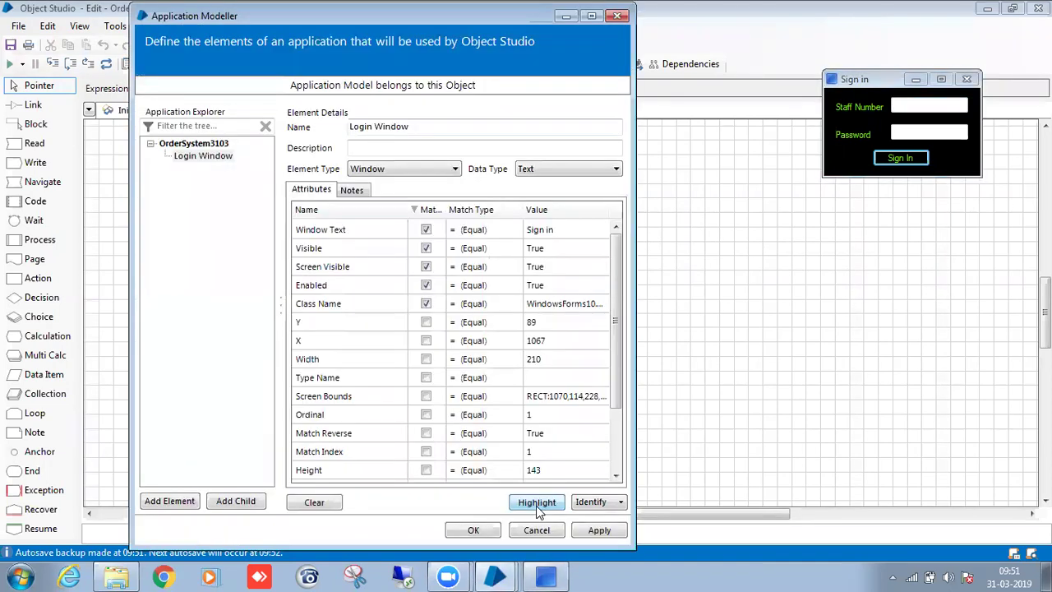
left_click(219, 159)
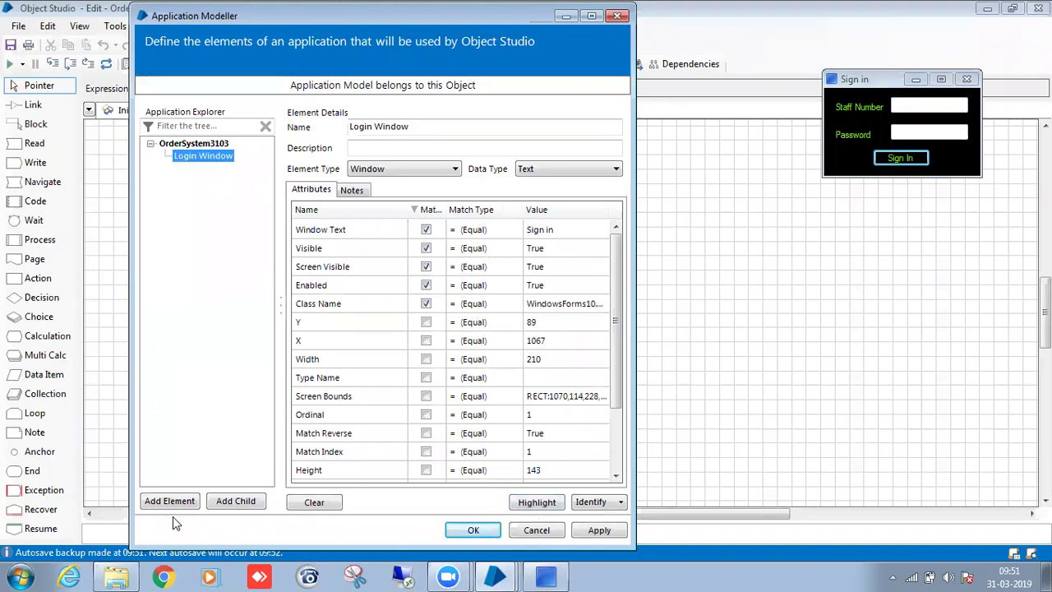
Capture the Staff Number field as a child of Login Window; Highlight reports multiple matches.
left_click(233, 503)
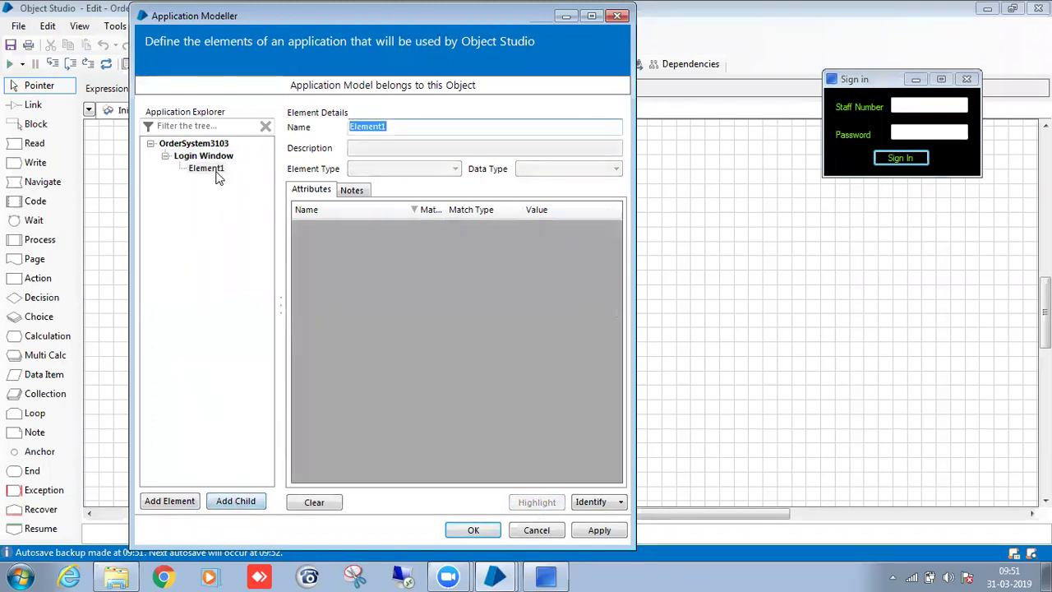
left_click(585, 503)
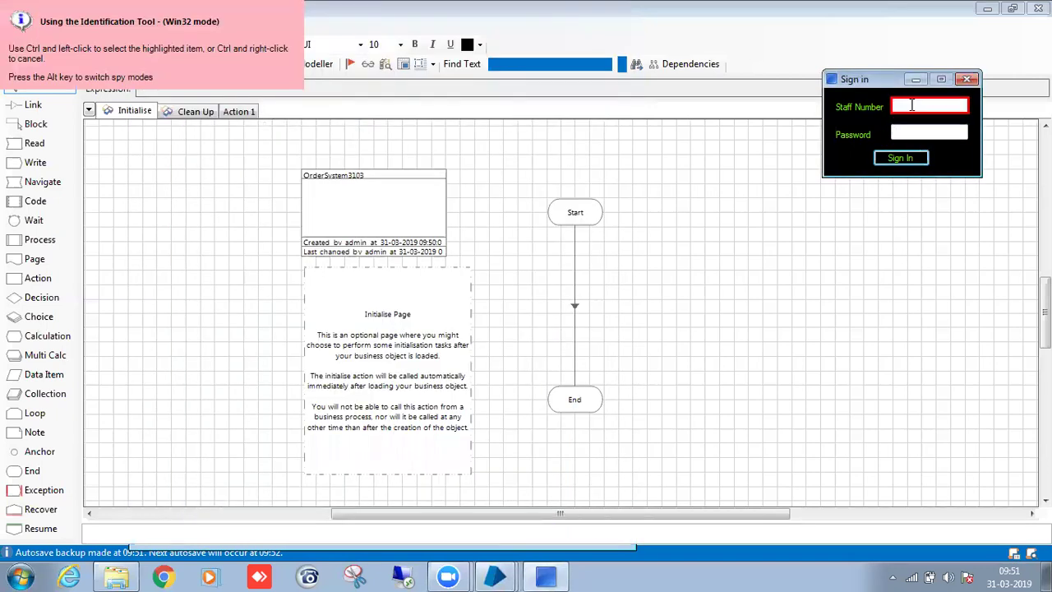
left_click(912, 105, "ctrl")
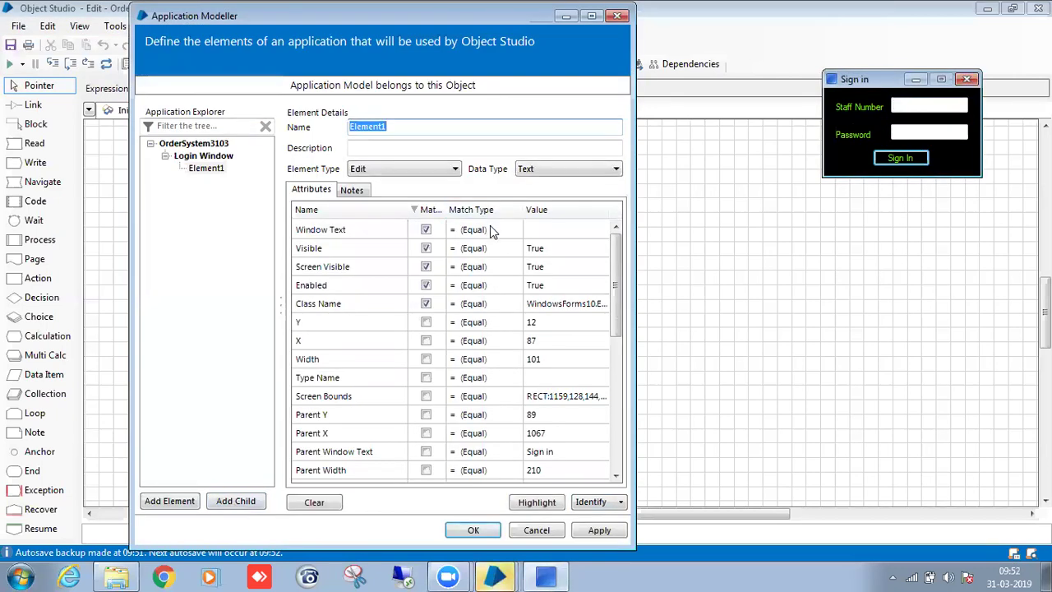
left_click(538, 503)
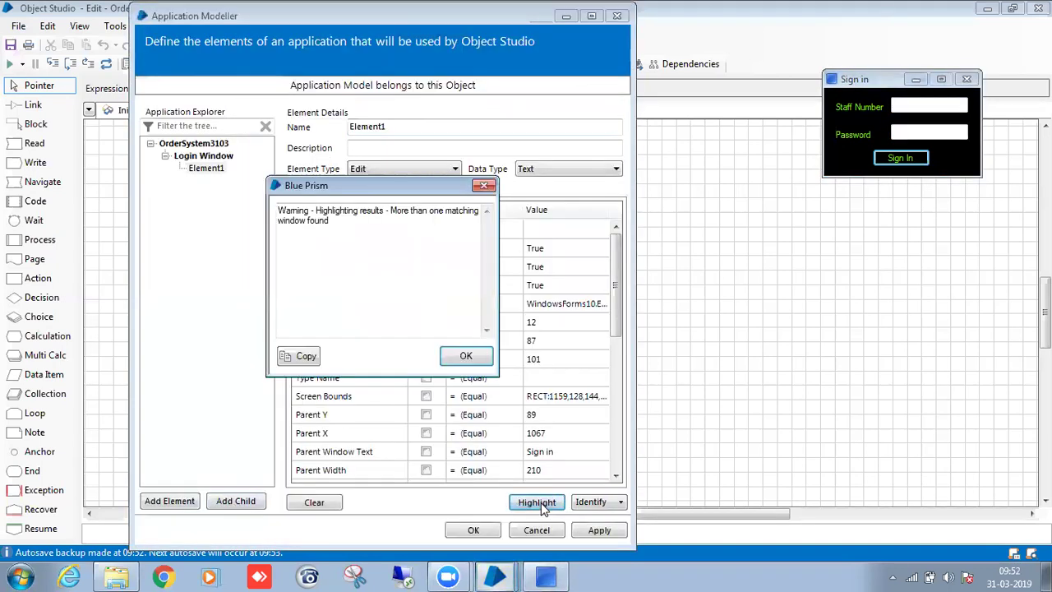
left_click(467, 359)
Match the Staff Number element on Ordinal instead of Window Text and re-test Highlight.
left_click(429, 211)
left_click(429, 211)
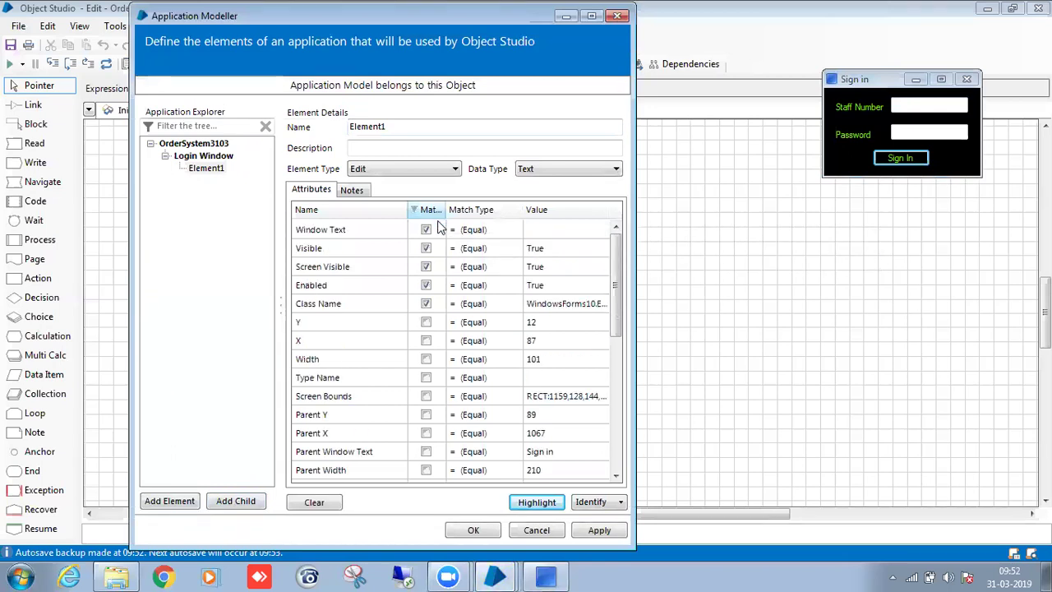
left_click(426, 229)
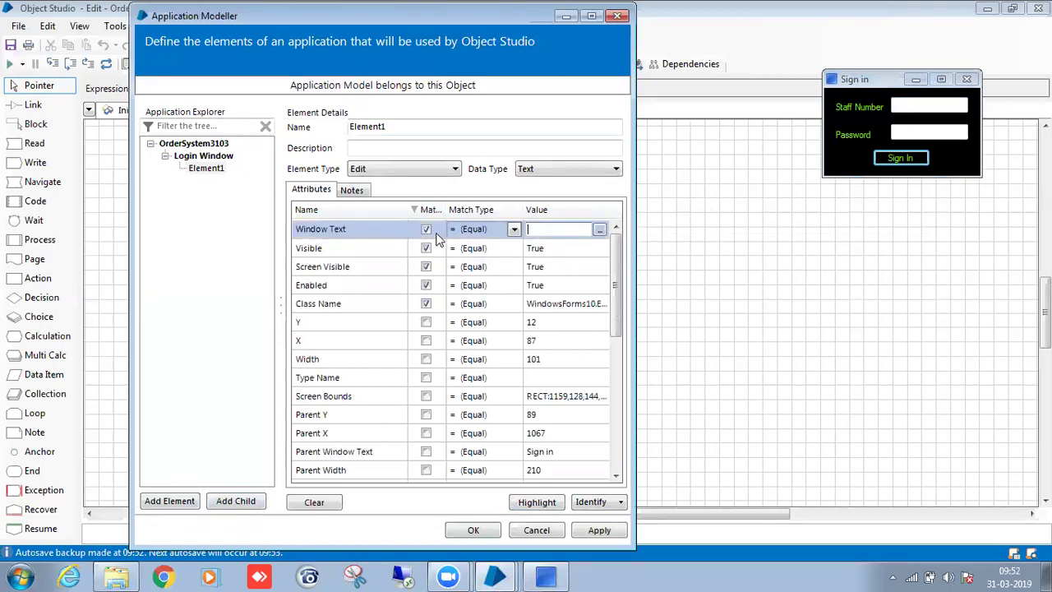
left_click(427, 210)
left_click(427, 210)
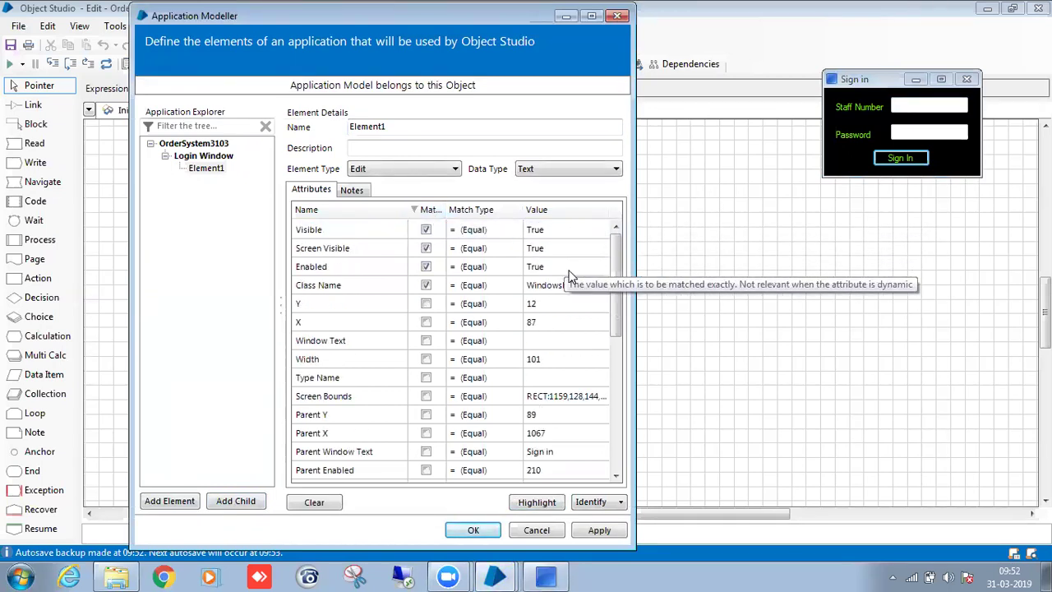
left_click_drag(616, 280, 617, 435)
left_click(431, 326)
left_click(426, 325)
left_click(536, 502)
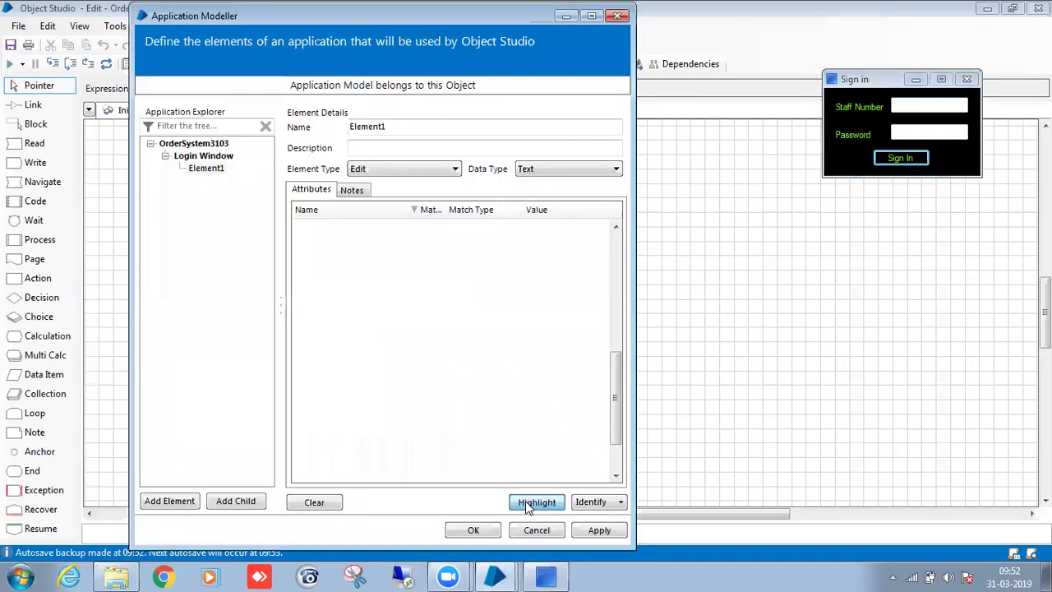
left_click(416, 211)
left_click(416, 212)
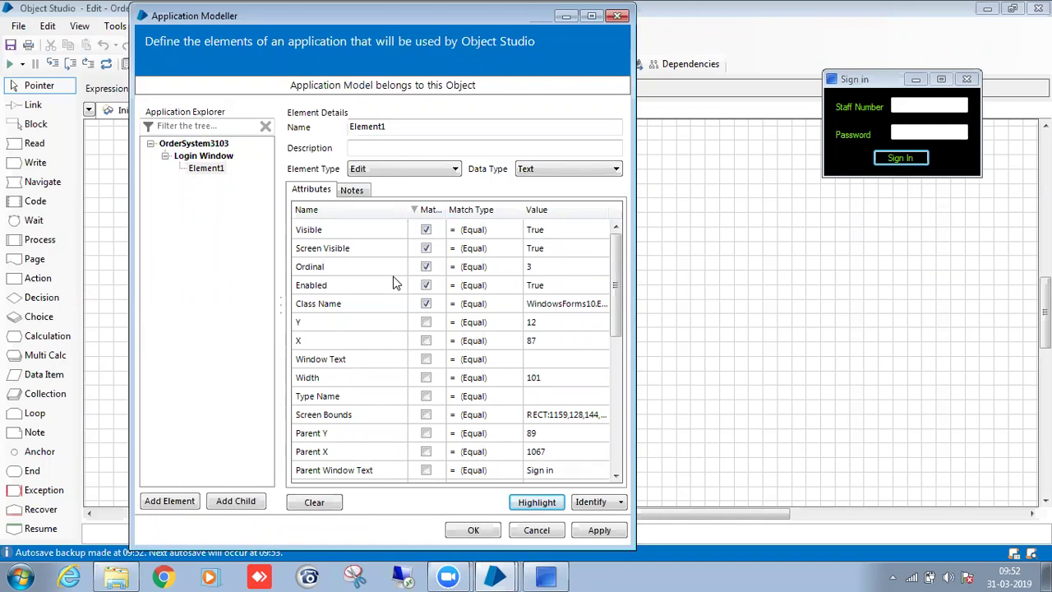
Rename the element to 'Win32_TextBox_Staff Number'.
left_click(418, 125)
key("BackSpace")
key("BackSpace")
key("BackSpace")
key("BackSpace")
key("BackSpace")
key("BackSpace")
key("BackSpace")
key("BackSpace")
type("Win32")
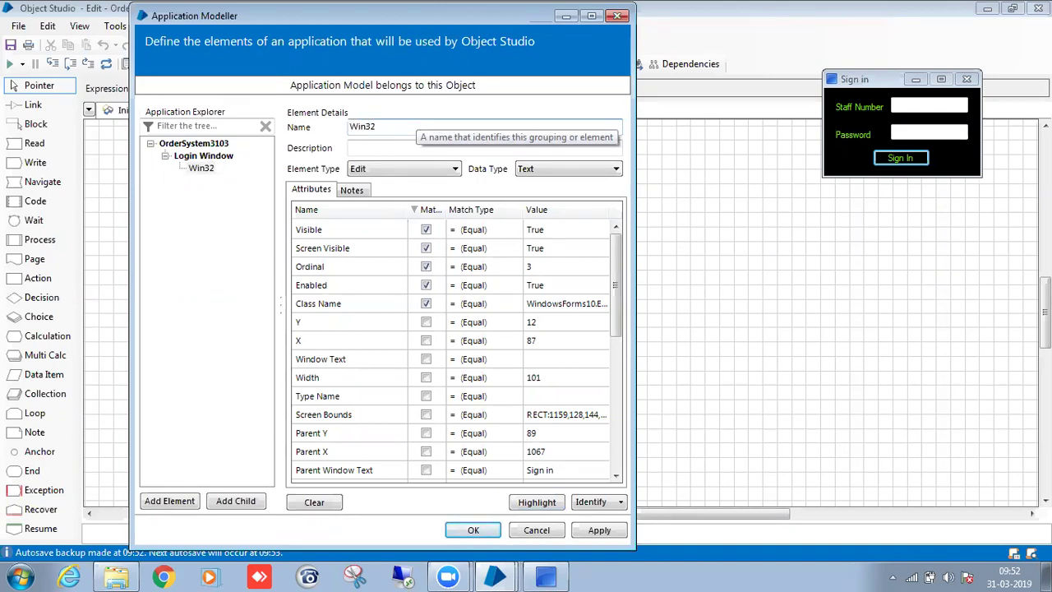
type("_Tex")
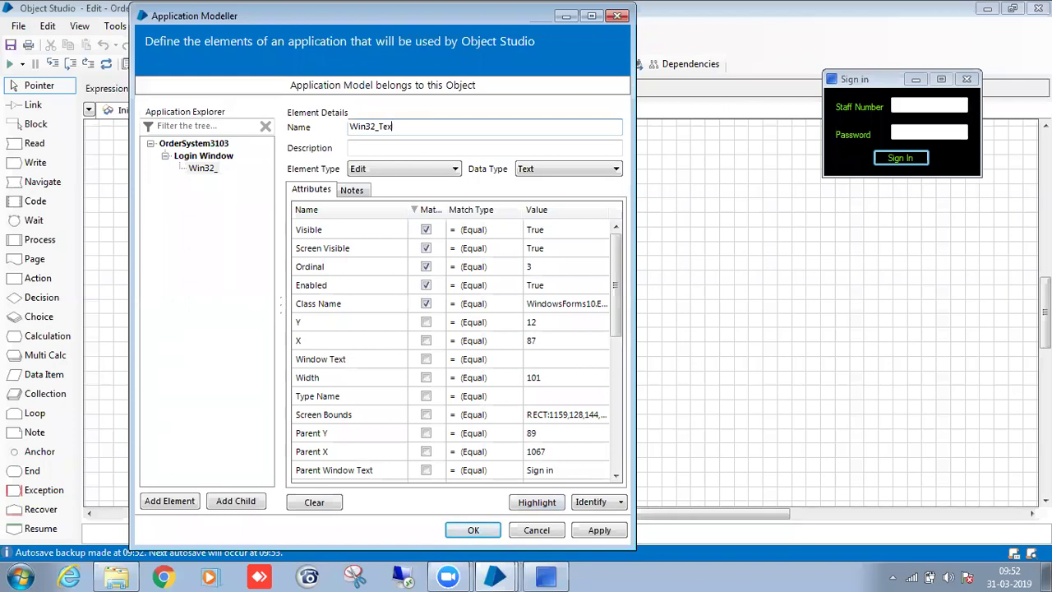
type("tBox_")
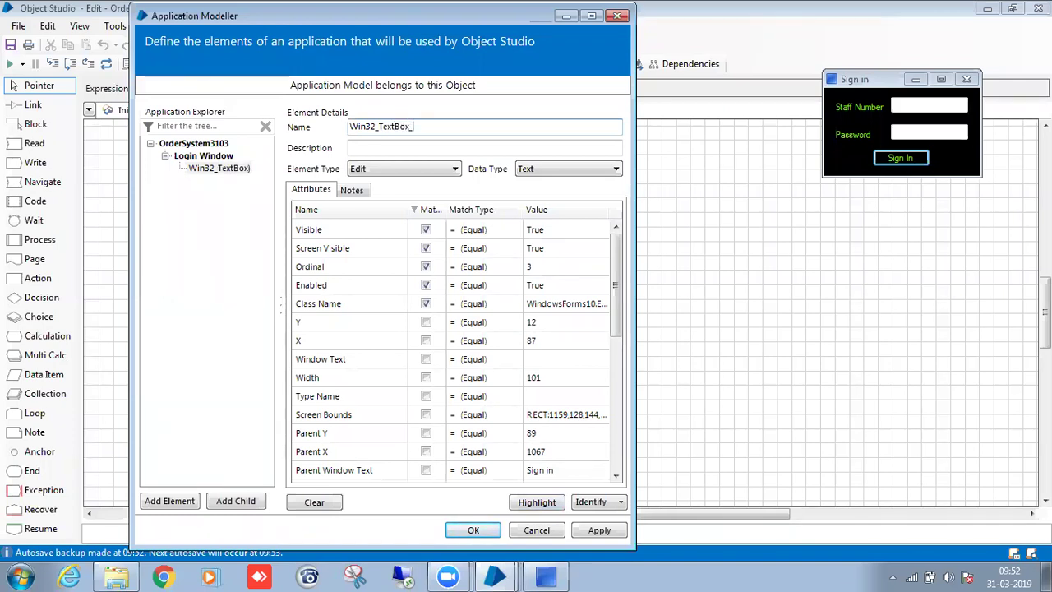
type("Staff Numb")
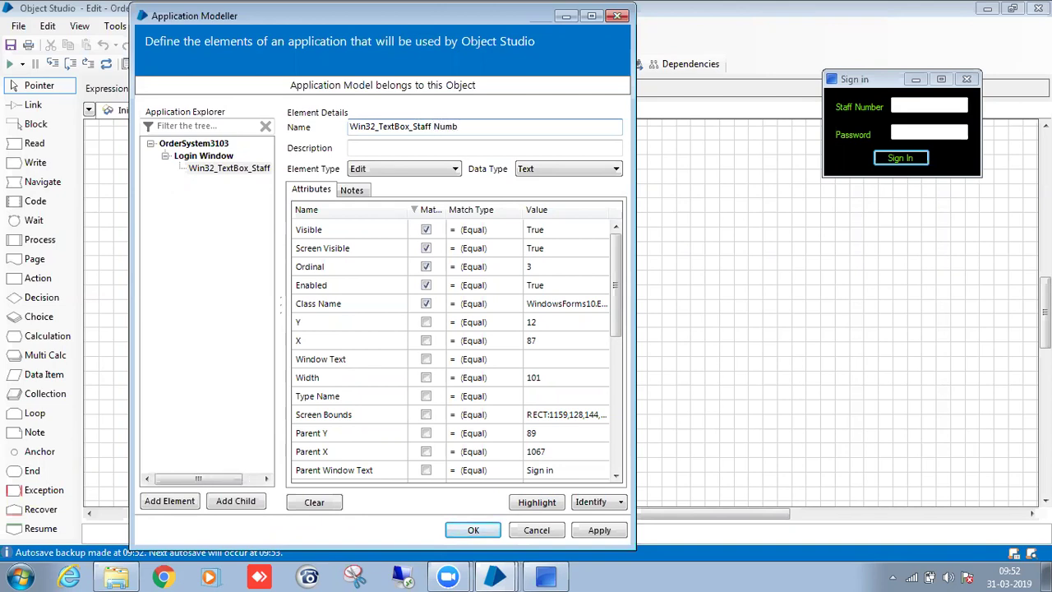
type("er")
left_click(258, 170)
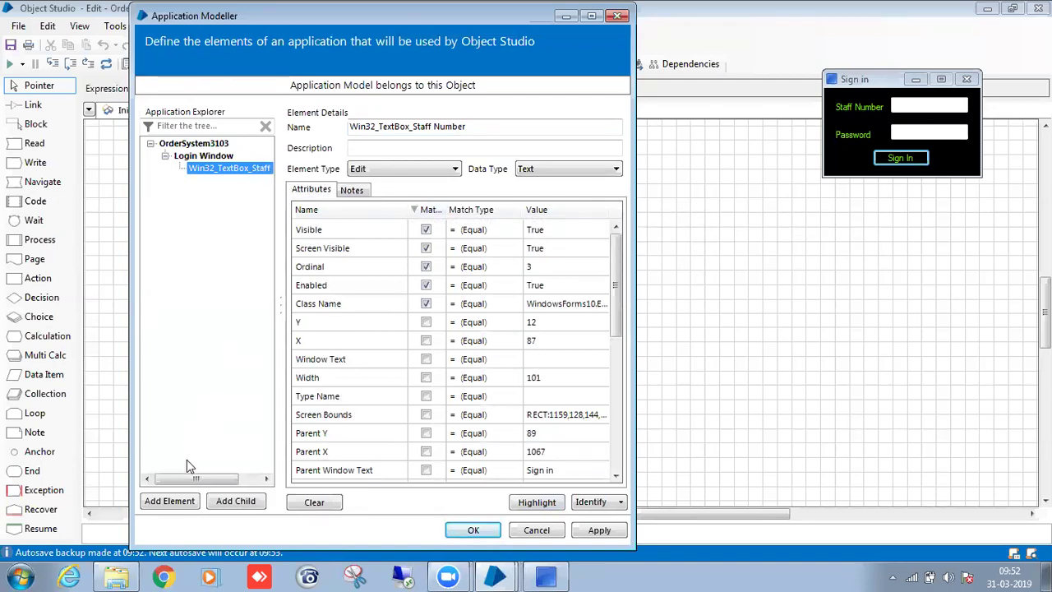
left_click(170, 500)
Capture the Password field into a new element and delete its default name Element1.
left_click(589, 502)
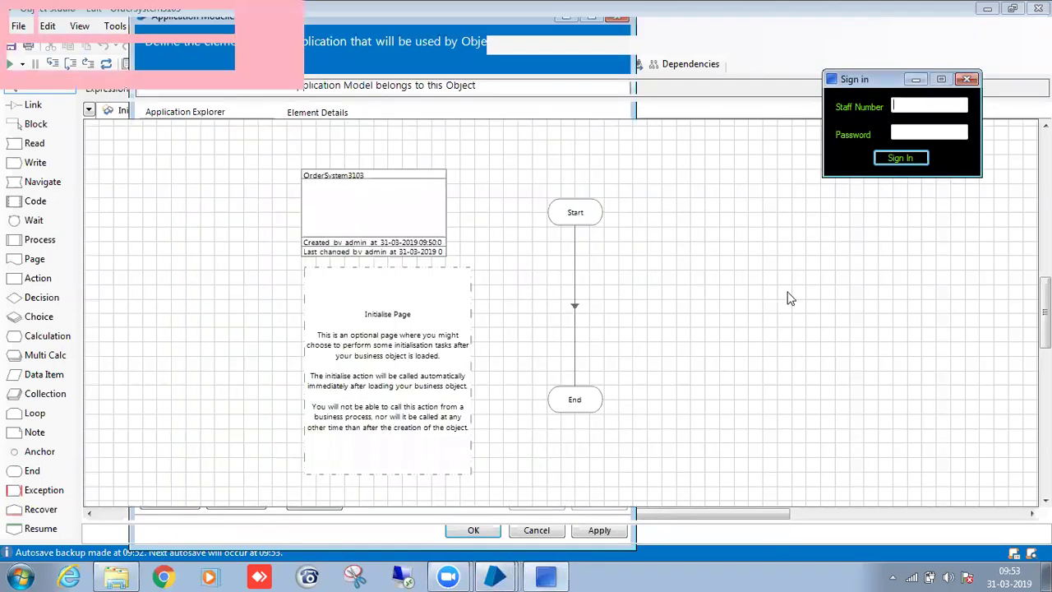
left_click(928, 134, "ctrl")
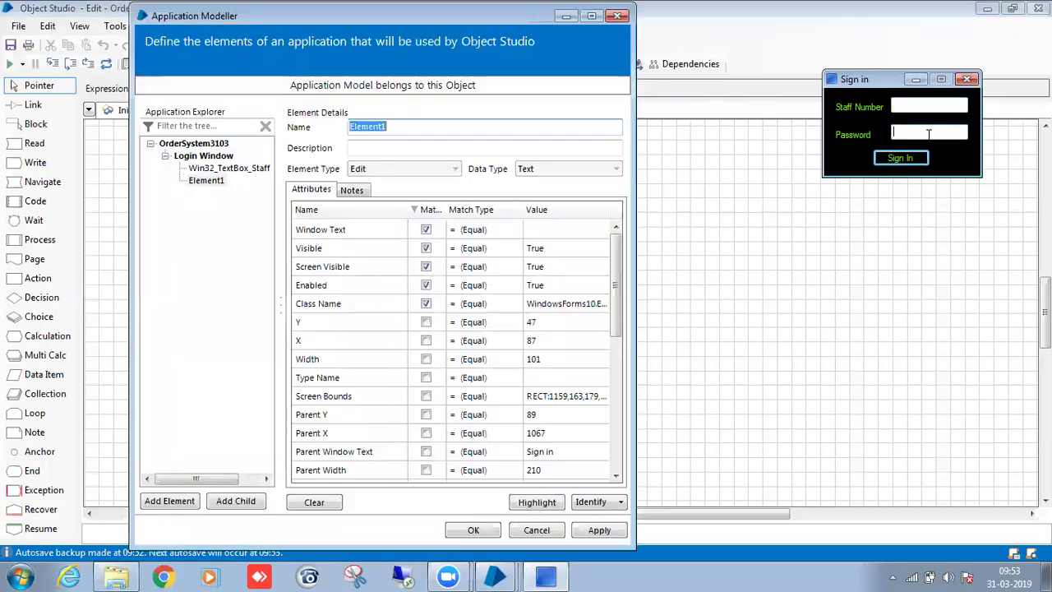
left_click(414, 129)
double_click(391, 126)
left_click(365, 127)
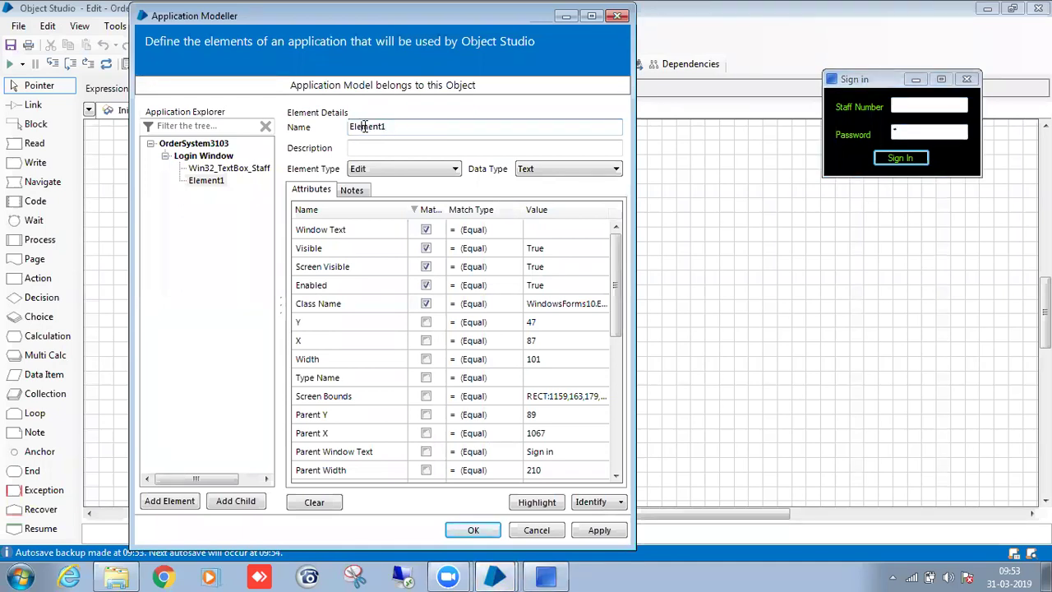
double_click(374, 126)
key("BackSpace")
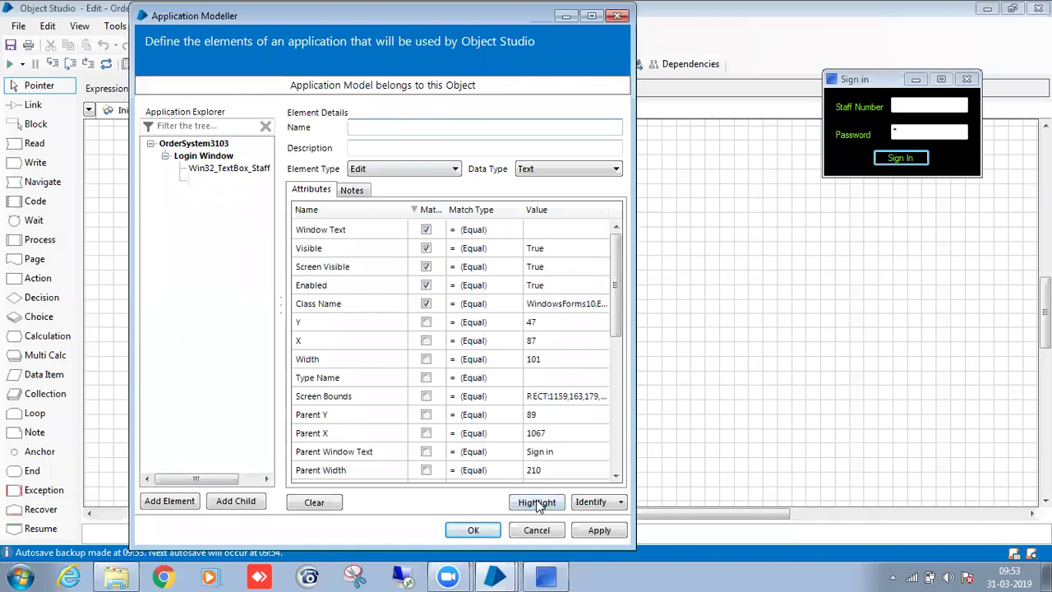
Make the Password element match on Ordinal instead of Window Text and test Highlight.
left_click(538, 503)
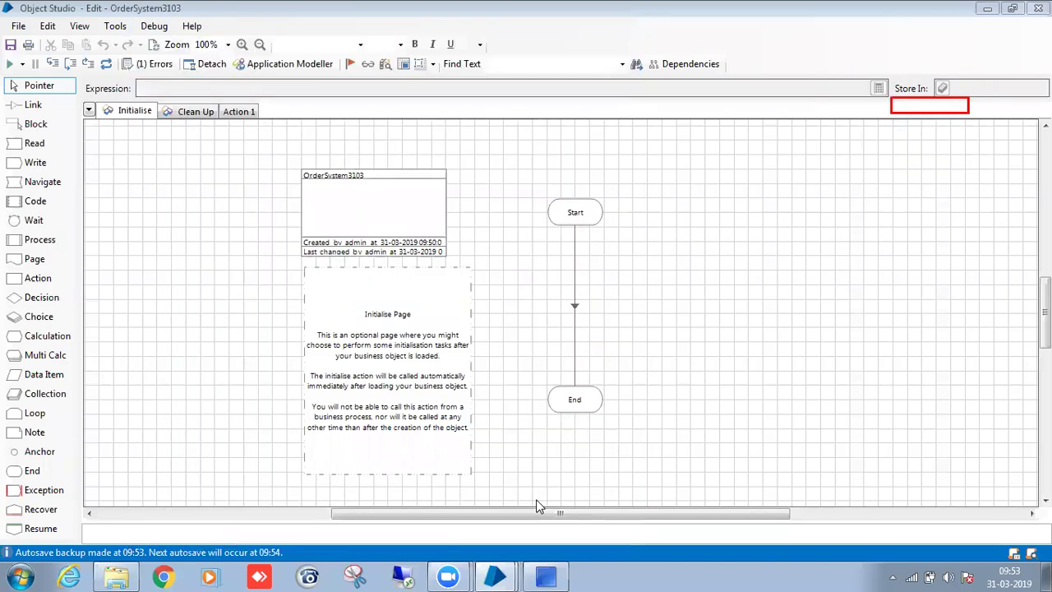
left_click(433, 210)
left_click(433, 211)
left_click(427, 229)
left_click(427, 212)
left_click(428, 213)
left_click_drag(620, 278, 621, 362)
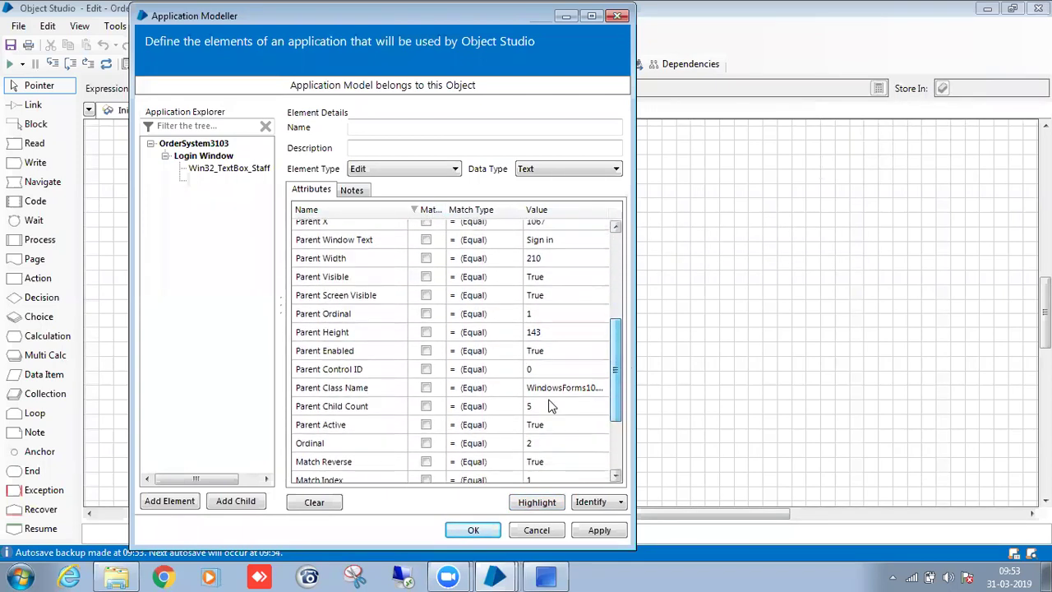
left_click(426, 443)
left_click(428, 211)
left_click(428, 210)
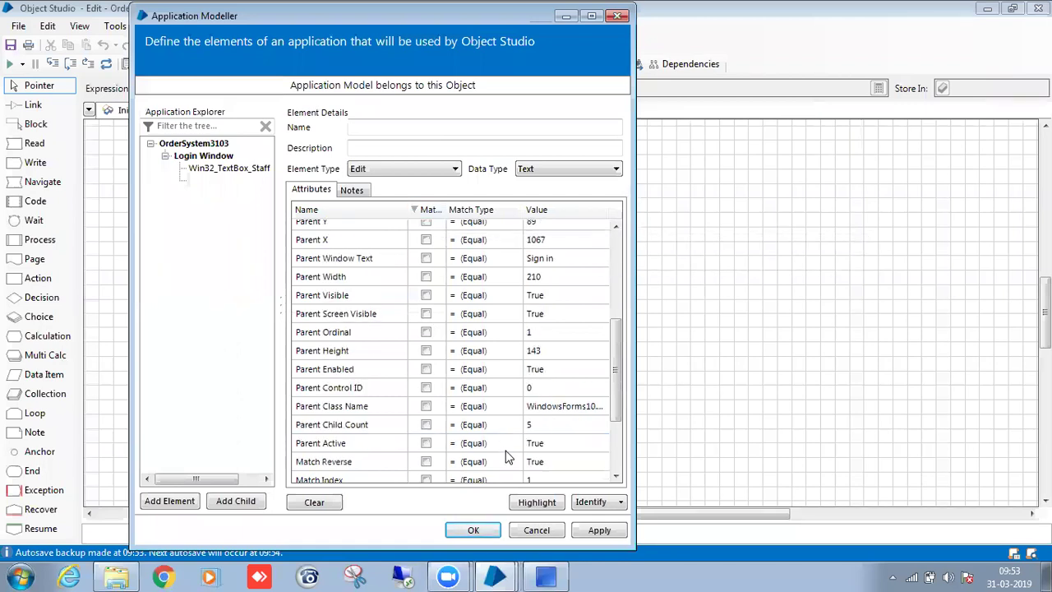
left_click(474, 529)
Bring the Sign in window back into view and return to the Password element's name box.
left_click(555, 575)
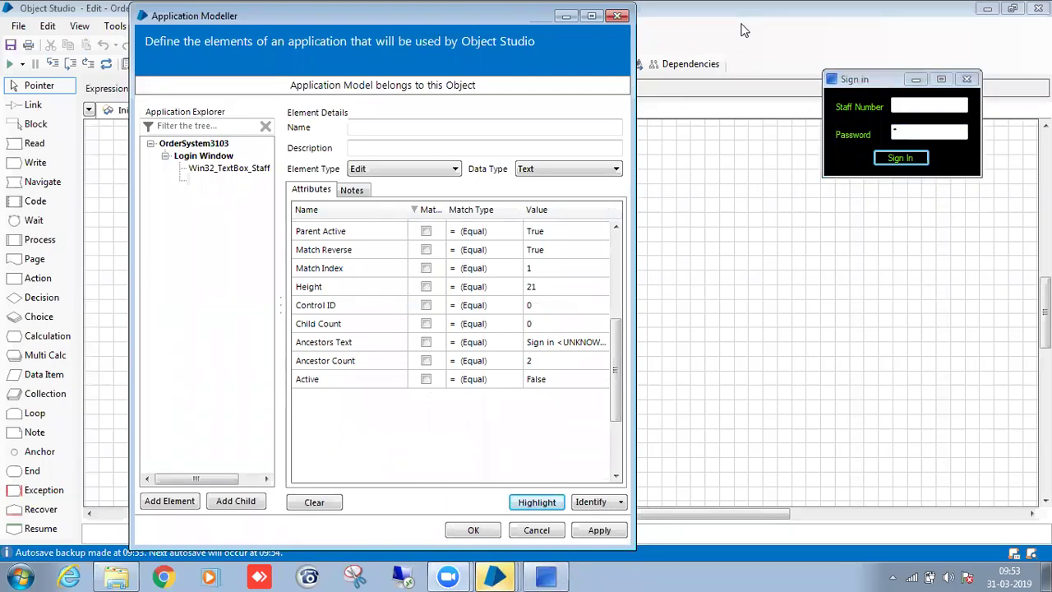
left_click(687, 243)
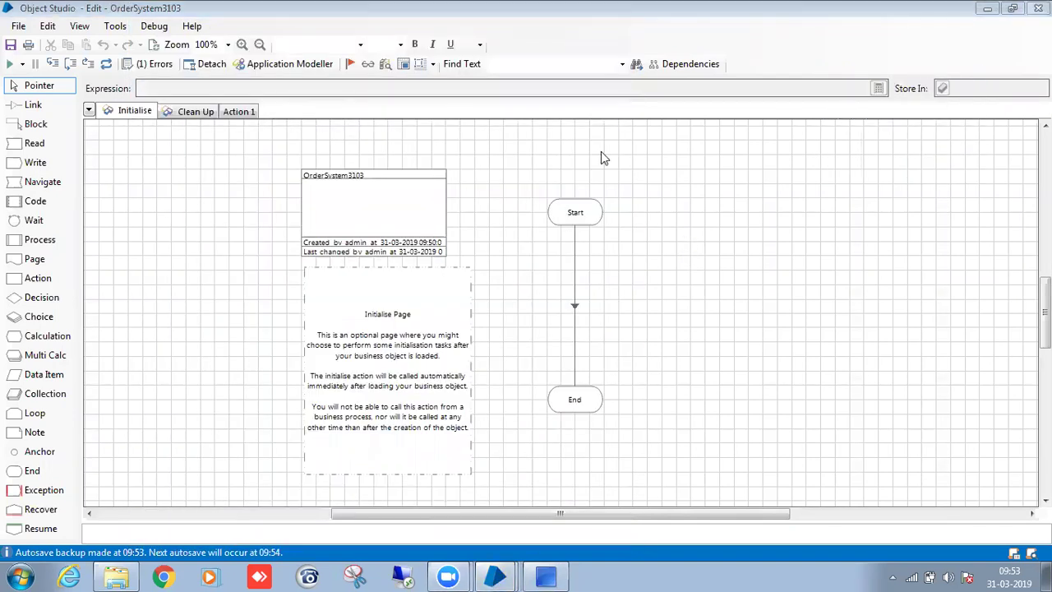
left_click(307, 65)
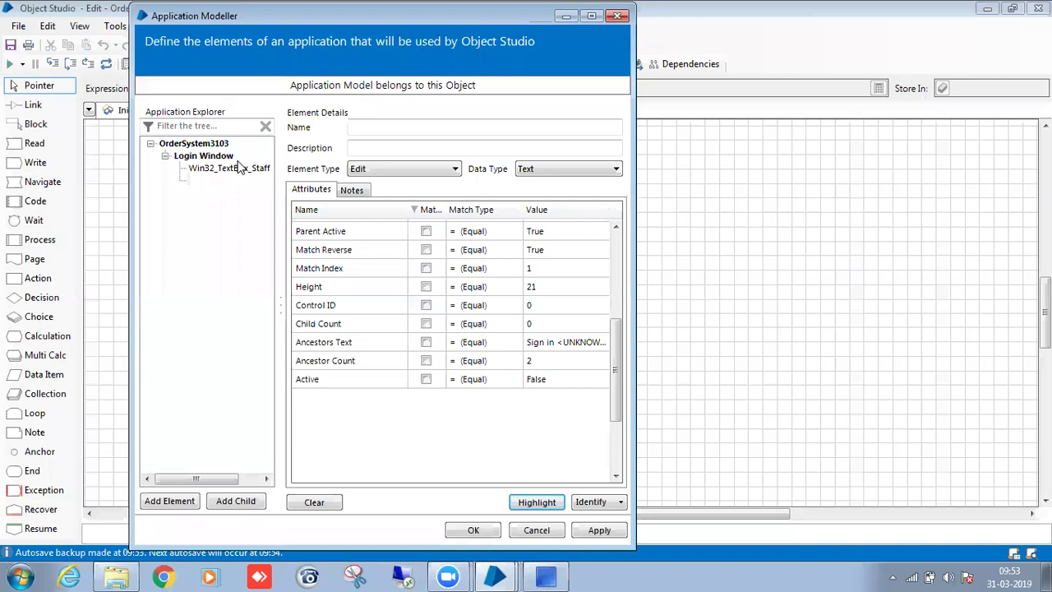
left_click(557, 576)
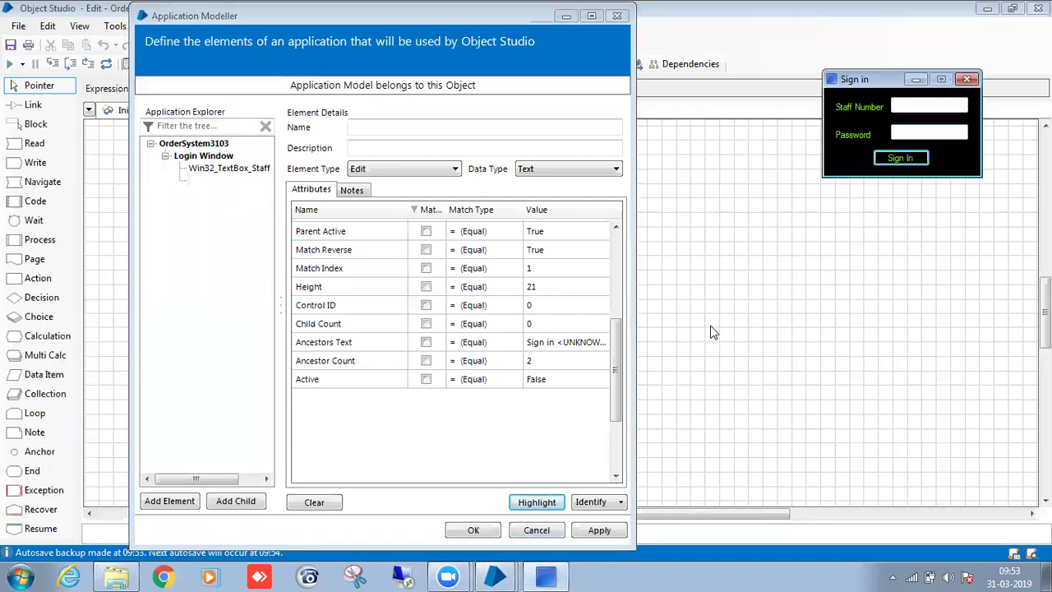
left_click(548, 506)
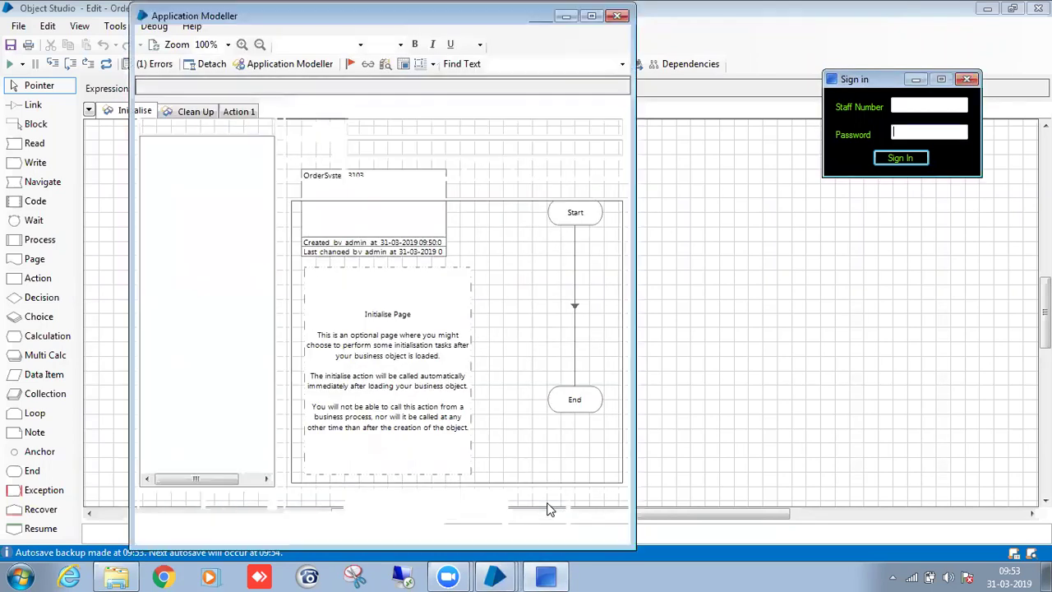
left_click(368, 129)
Finish naming the element Win32_TextBox_Password and confirm it highlights the Password field.
type("Win32")
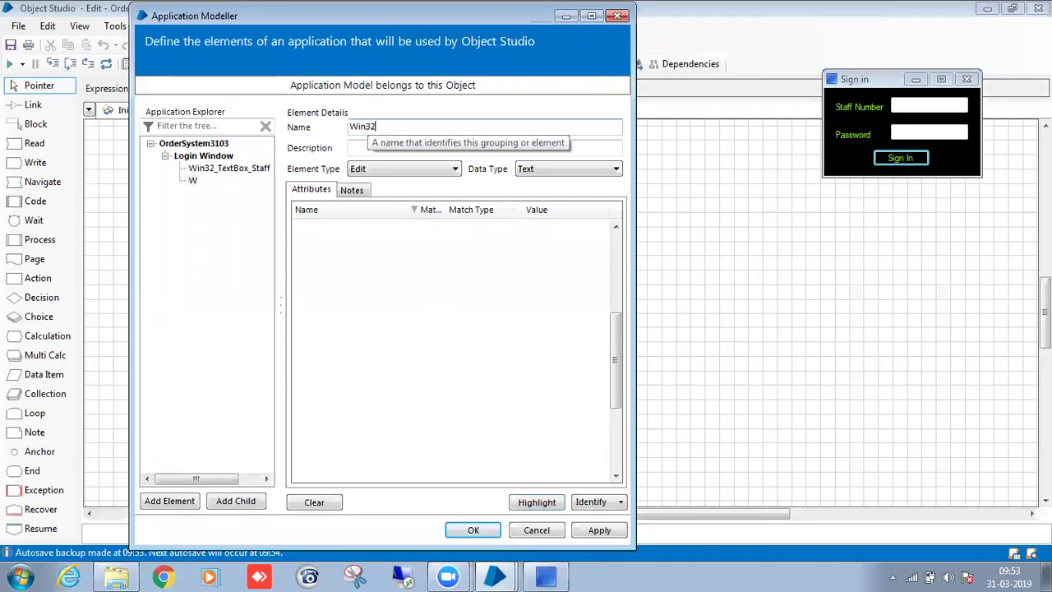
type("_TextBox_Passwo")
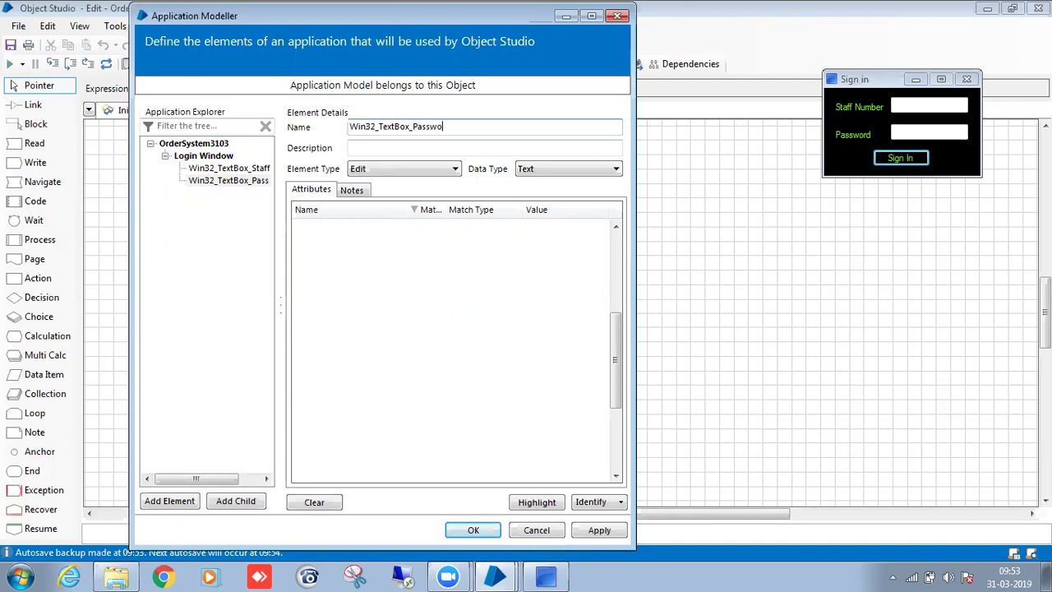
left_click(434, 215)
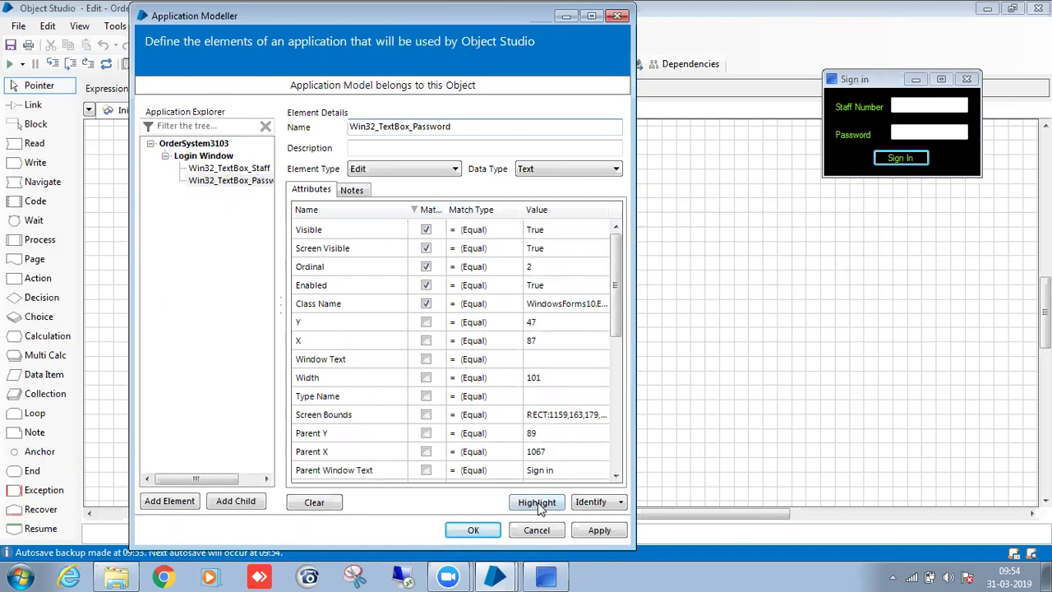
left_click(537, 503)
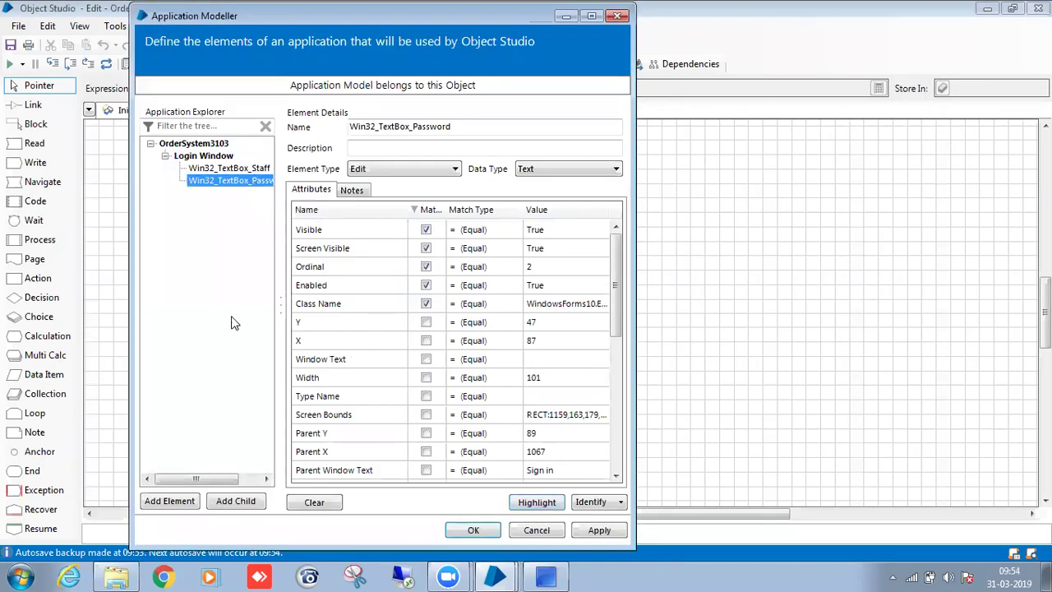
left_click(172, 501)
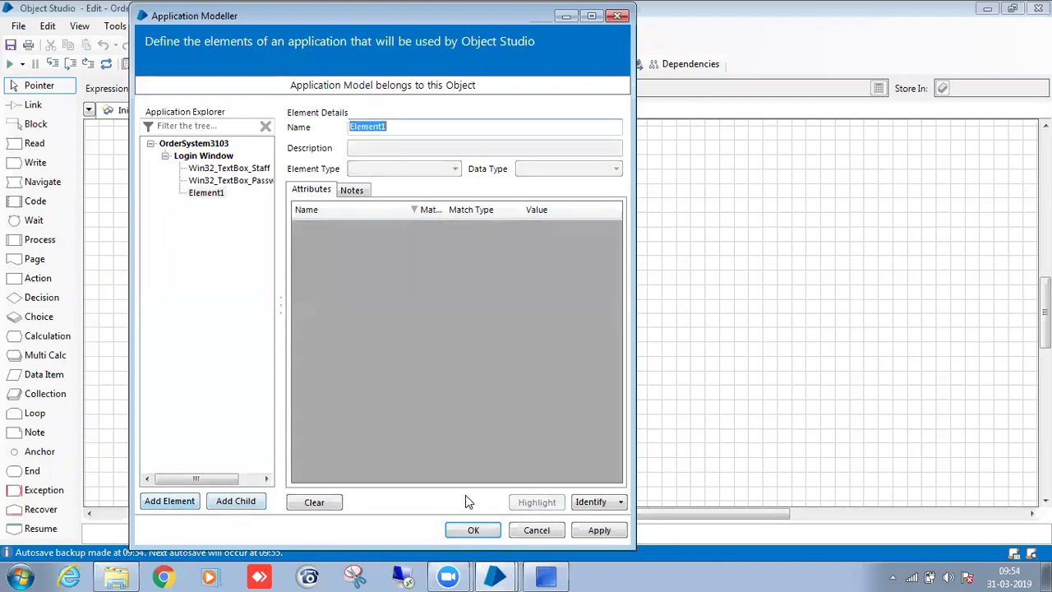
Capture the Sign In button into the new element and name it Win32_Buton_SignIn.
left_click(595, 503)
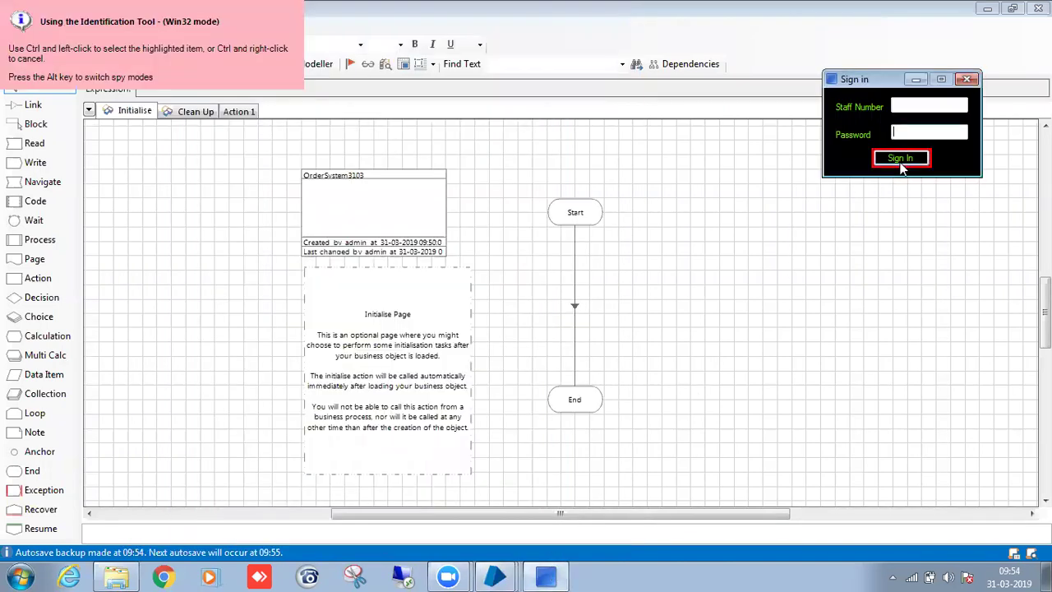
left_click(901, 165, "ctrl")
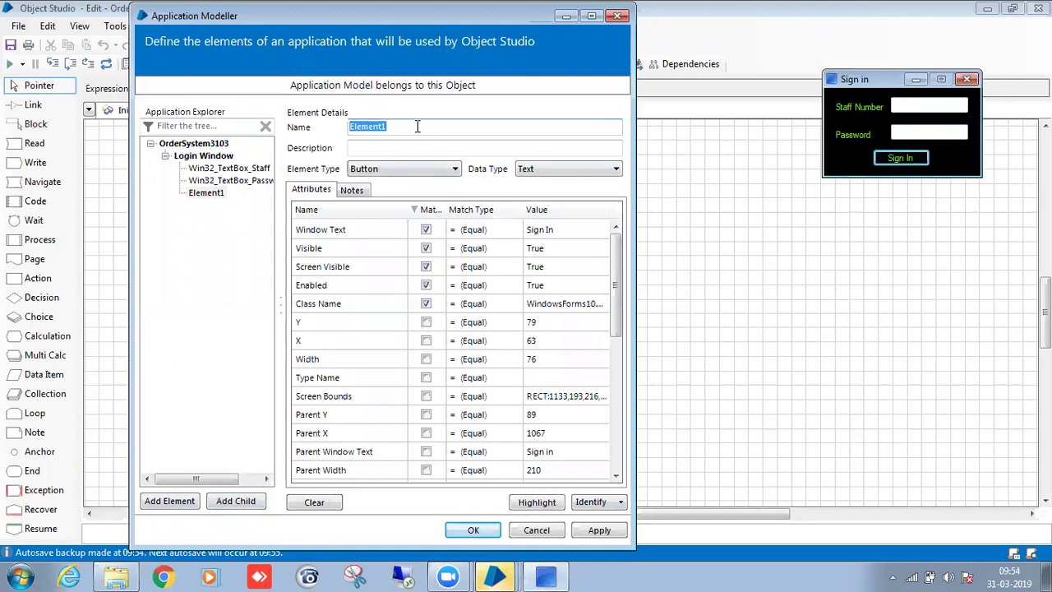
left_click(417, 125)
key("BackSpace")
key("BackSpace")
key("BackSpace")
key("BackSpace")
key("BackSpace")
key("BackSpace")
key("BackSpace")
type("w")
key("BackSpace")
type("Win32_Buton_")
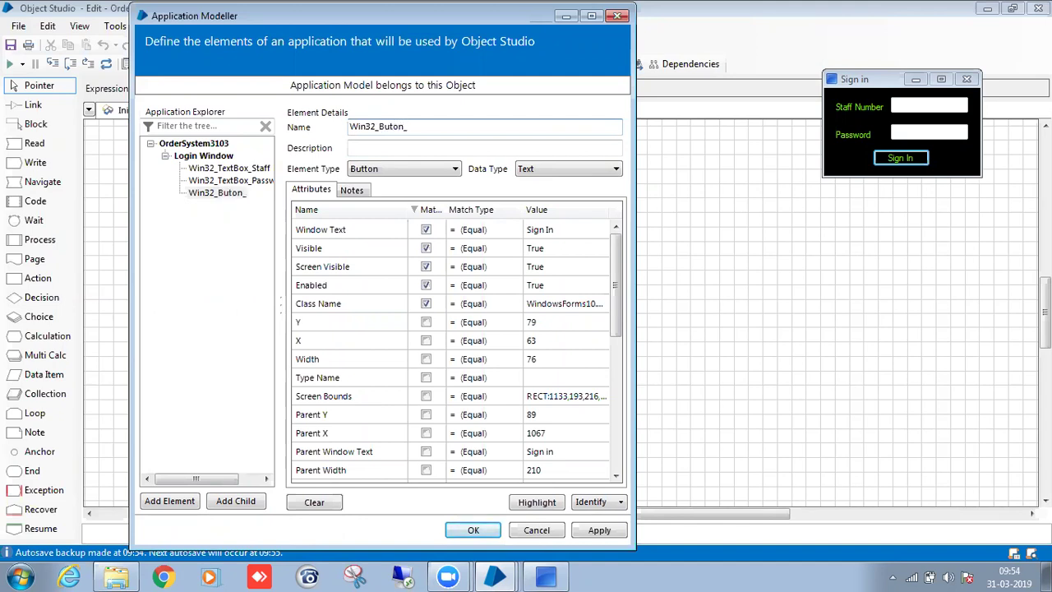
type("SignIn")
Add Ordinal to the button's match attributes and sort matched rows to the top.
scroll(617, 327, "down", 5)
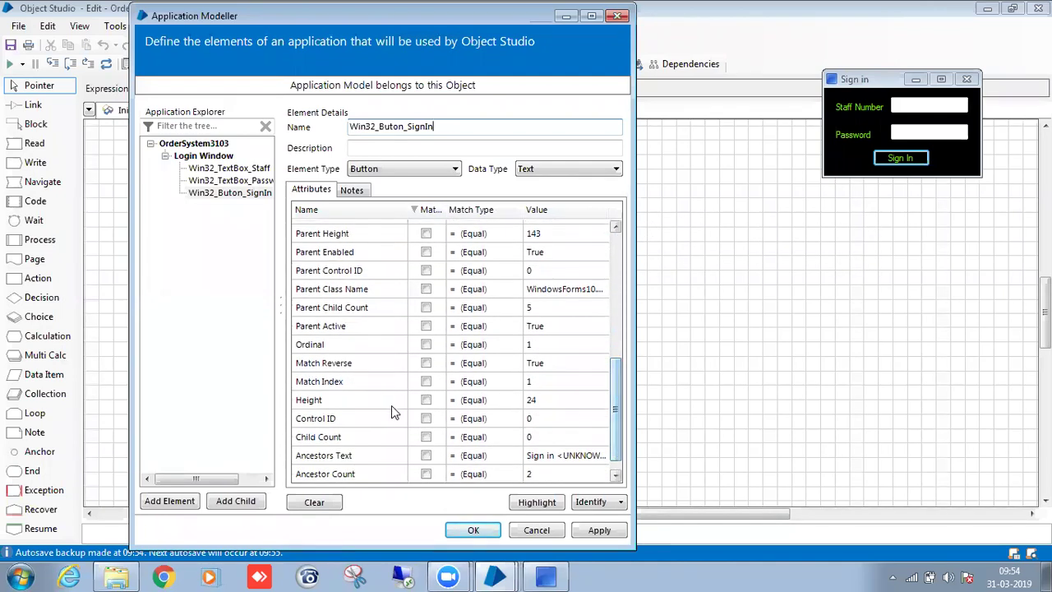
left_click(425, 344)
left_click(423, 209)
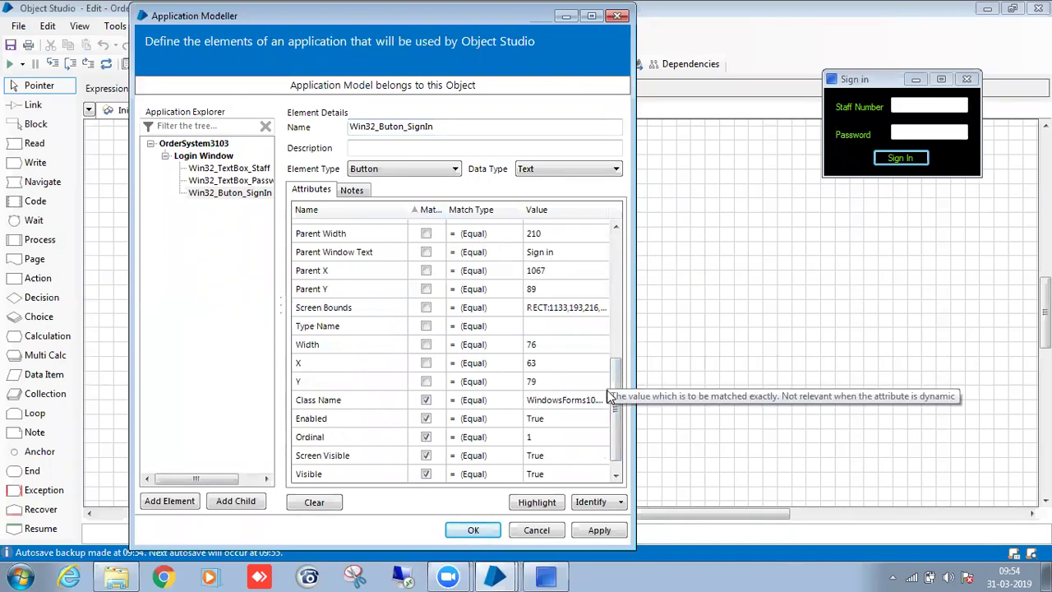
left_click_drag(615, 400, 635, 280)
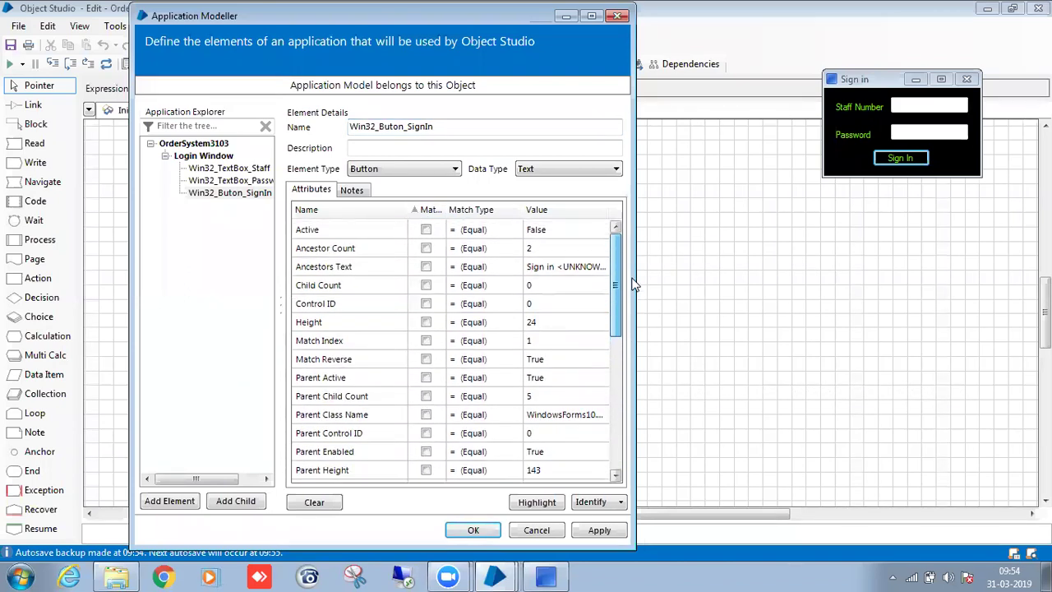
left_click(424, 211)
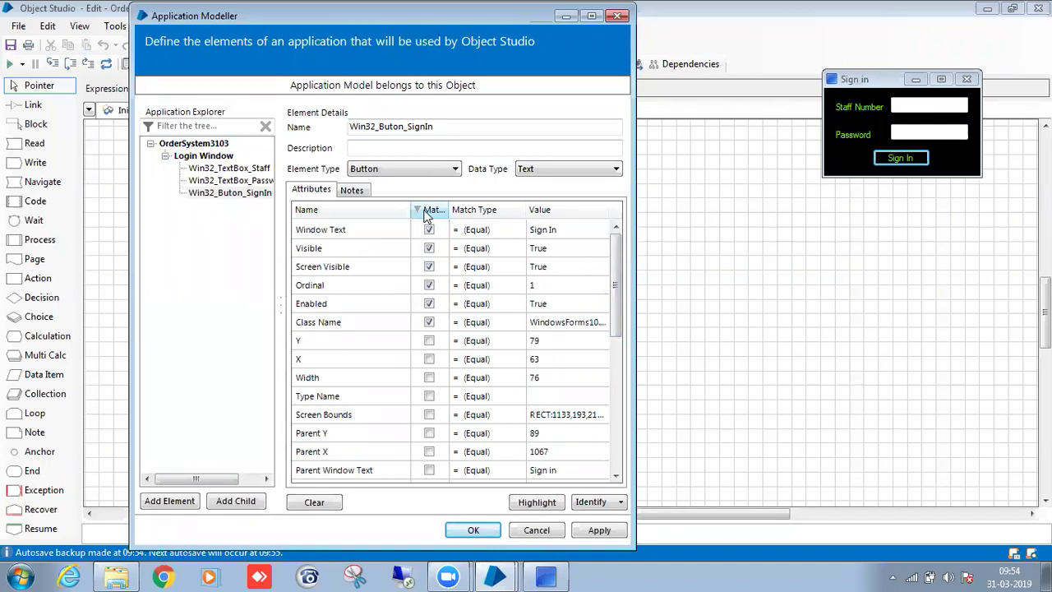
left_click(259, 194)
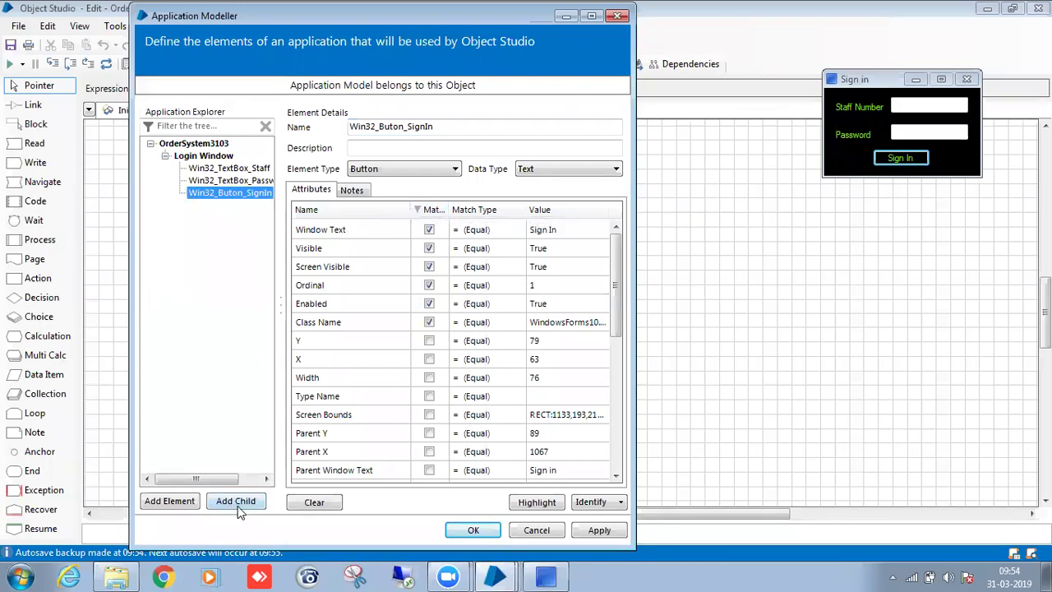
left_click(179, 505)
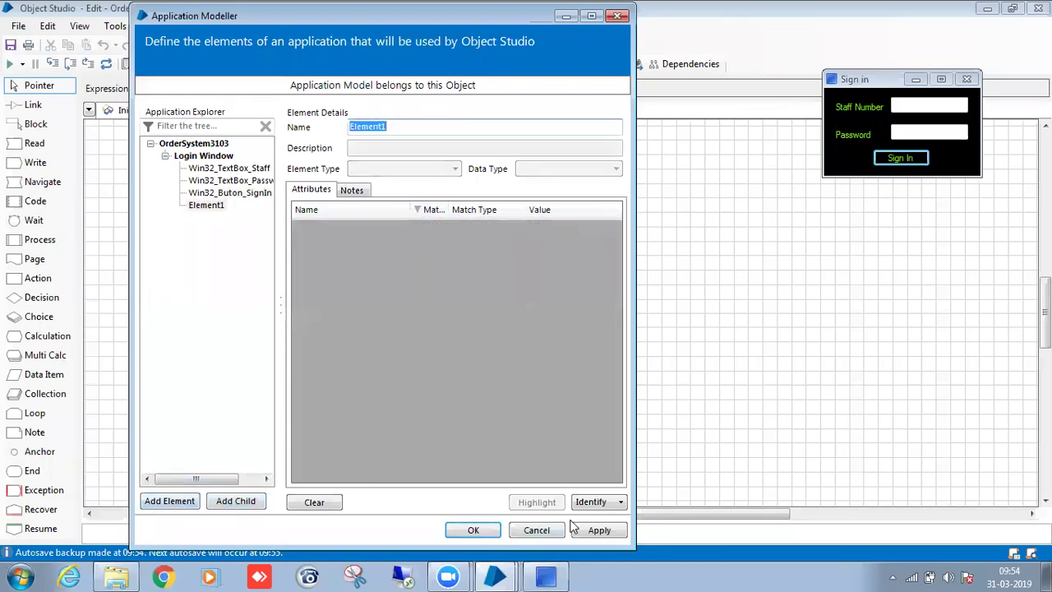
left_click(588, 502)
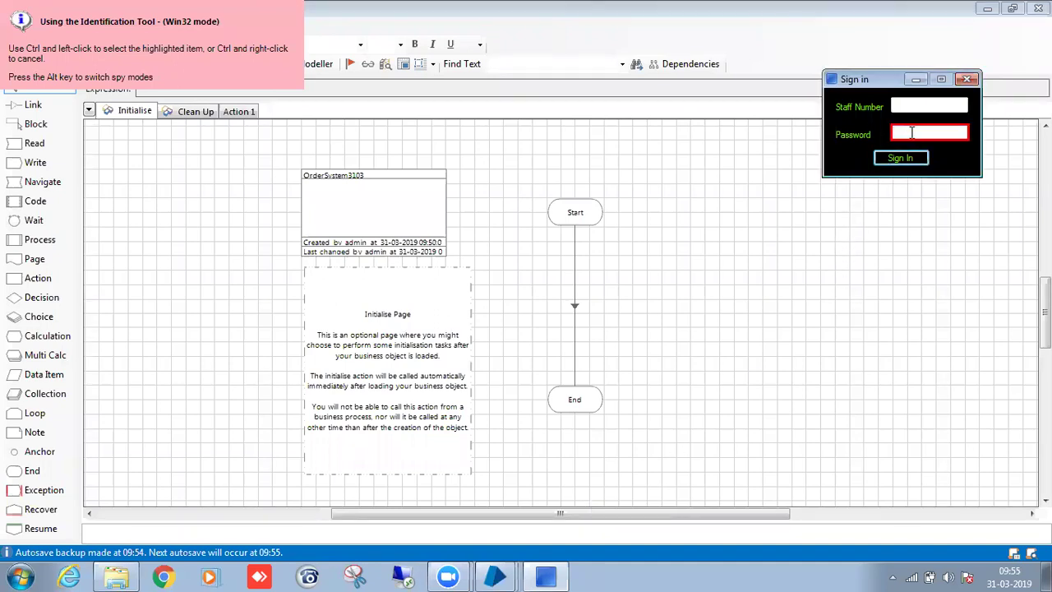
key("alt")
key("alt")
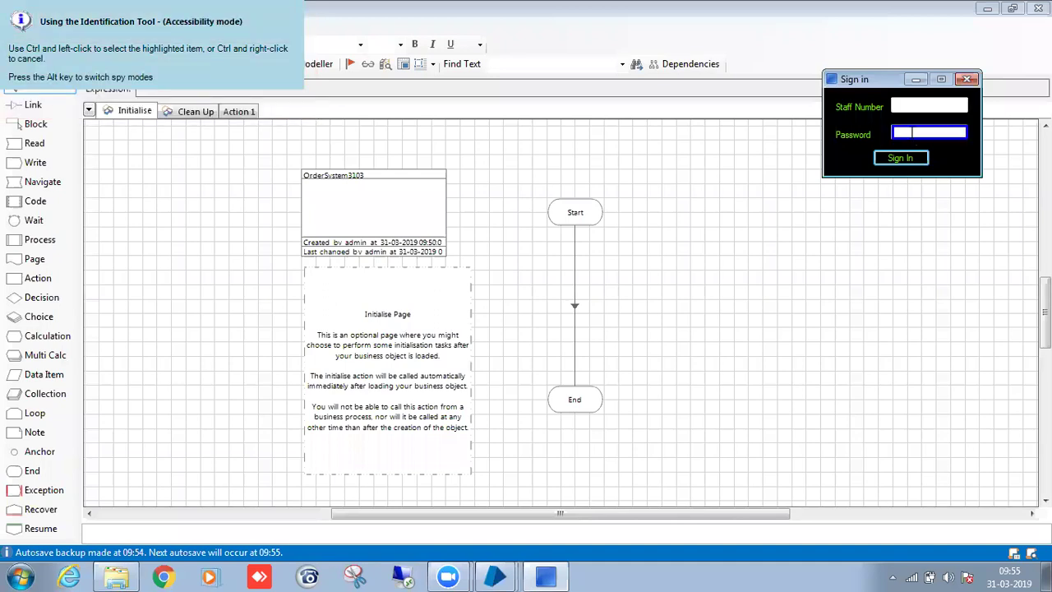
left_click(915, 132, "ctrl")
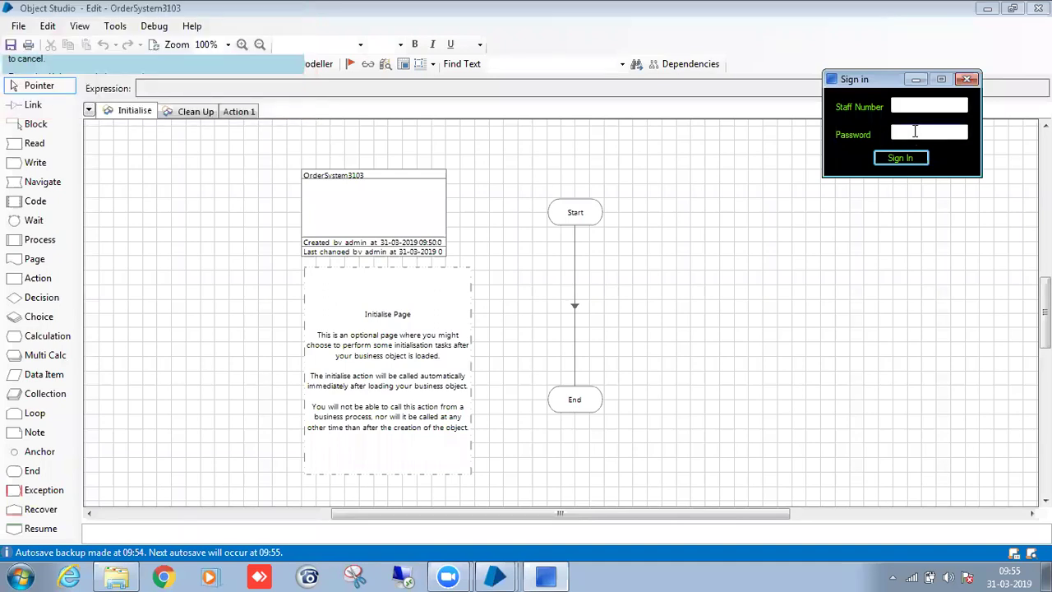
left_click(434, 211)
left_click(435, 212)
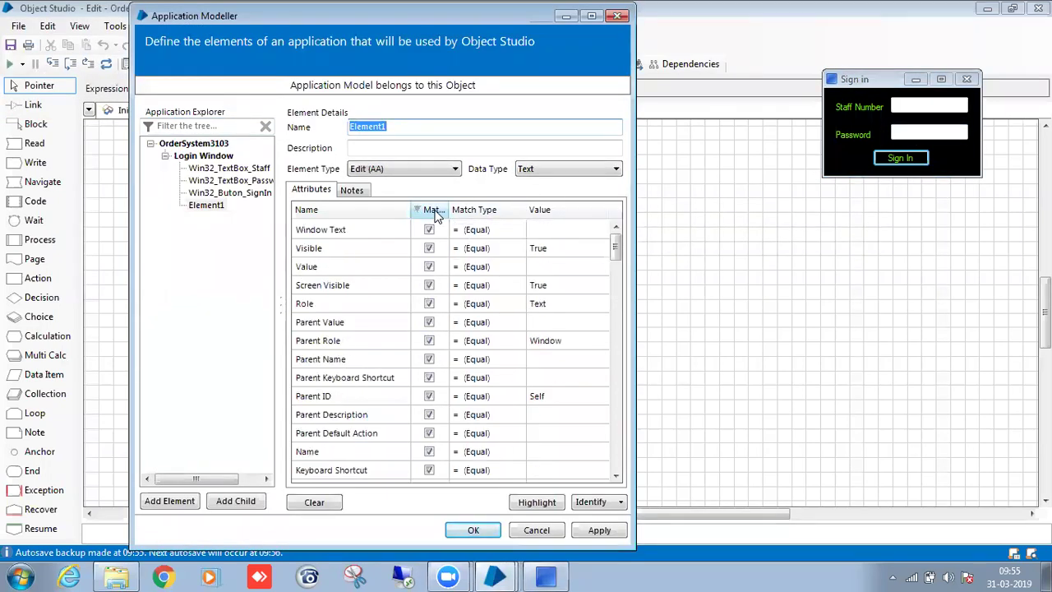
left_click(343, 396)
left_click(346, 379)
left_click(345, 416)
left_click(343, 432)
left_click(345, 451)
left_click(347, 434)
left_click(356, 411)
left_click(360, 396)
left_click(364, 382)
left_click(370, 398)
left_click(374, 418)
left_click(376, 431)
left_click(382, 396)
left_click(386, 377)
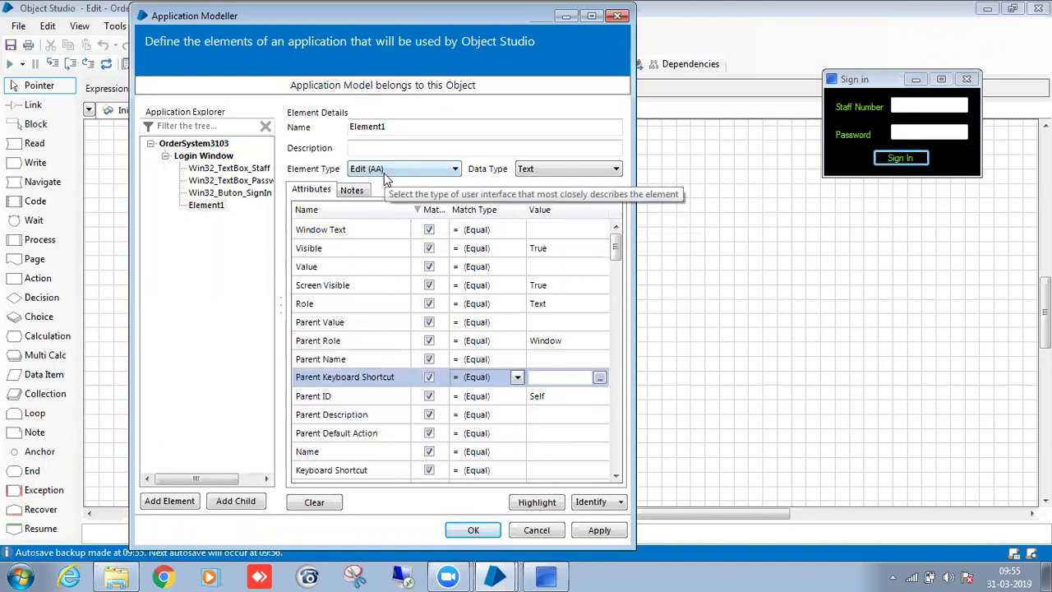
right_click(205, 206)
left_click(245, 278)
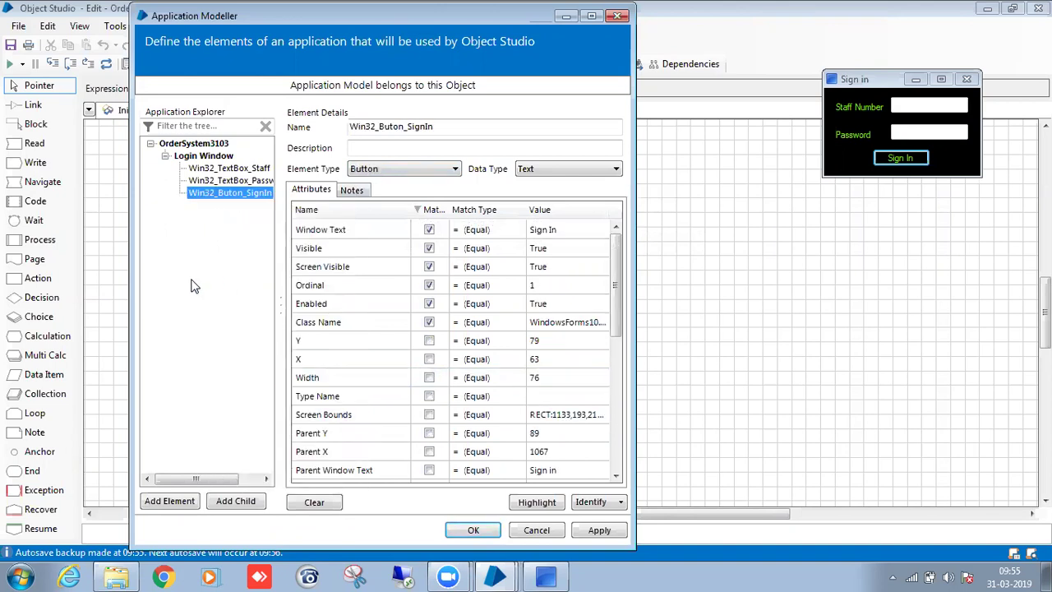
left_click(230, 168)
Highlight the Staff Number, Password and Sign In button elements to verify each one.
left_click(538, 502)
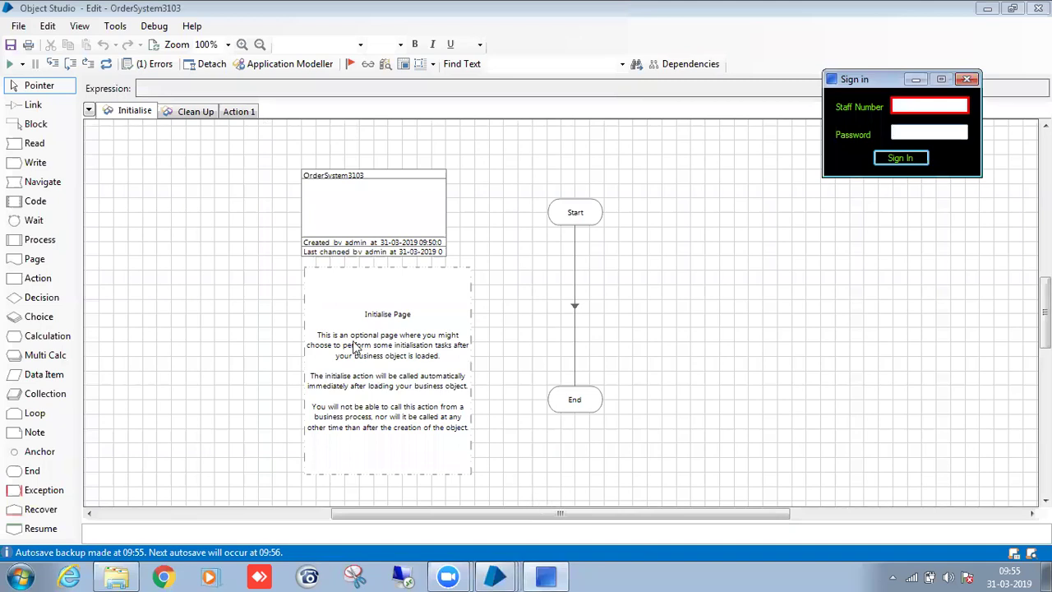
left_click(232, 182)
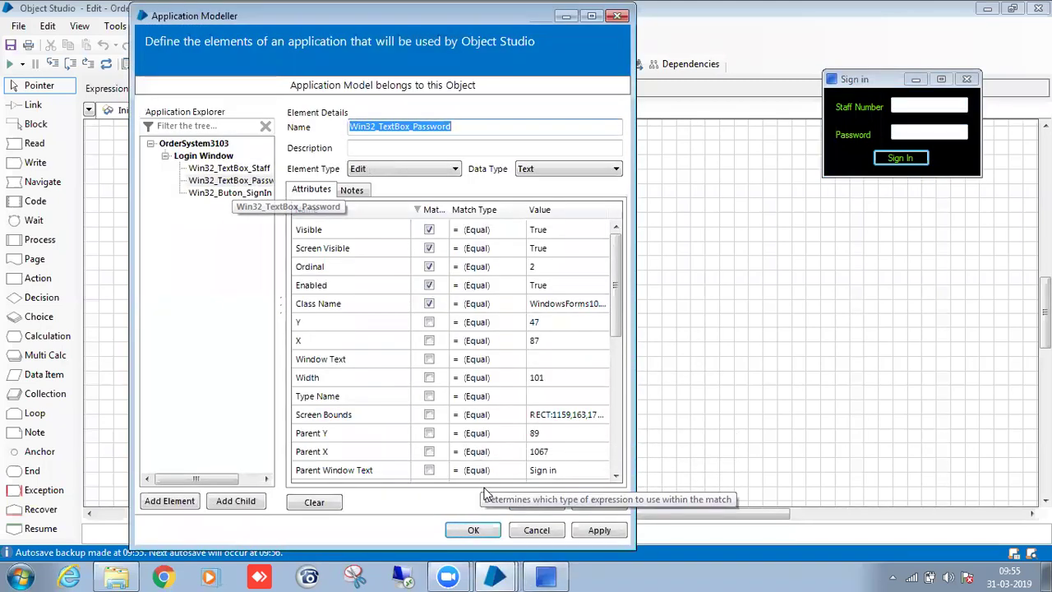
left_click(526, 503)
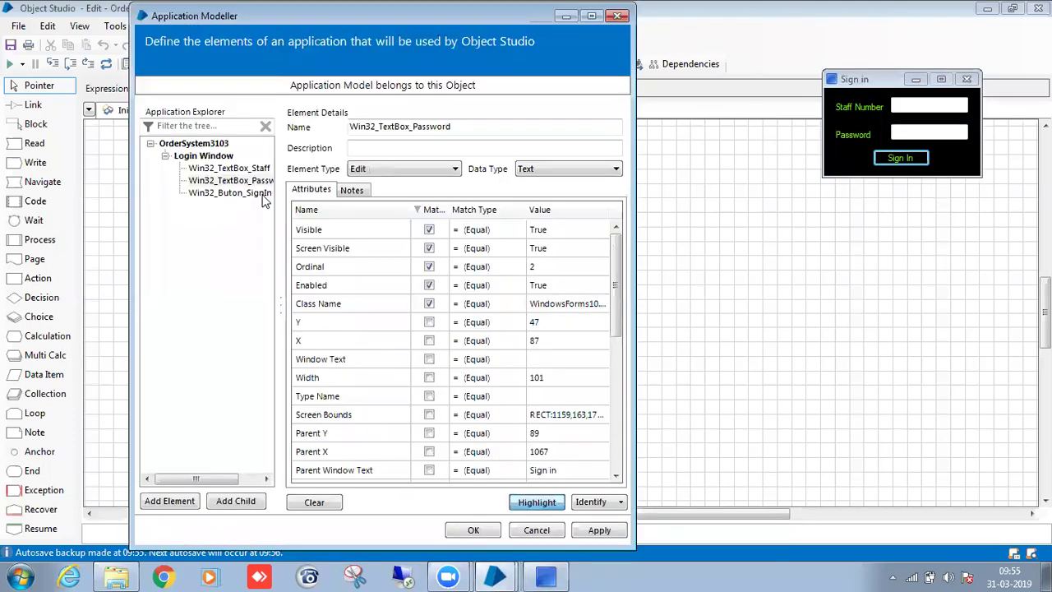
left_click(261, 194)
left_click(536, 502)
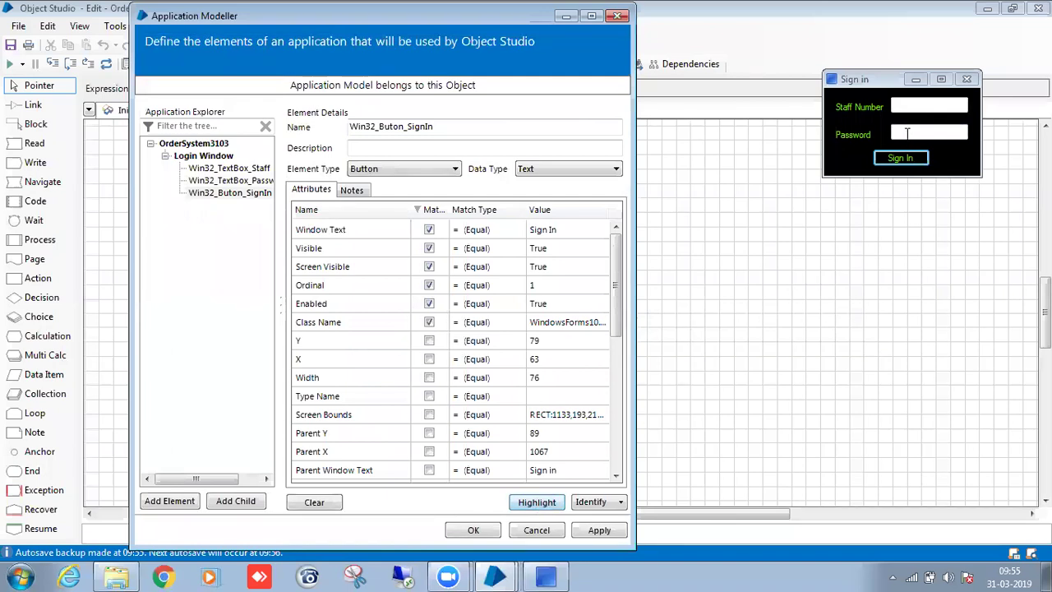
Sign in to the Training Order System with staff number 'admin'.
left_click(913, 105)
type("admin")
key("Tab")
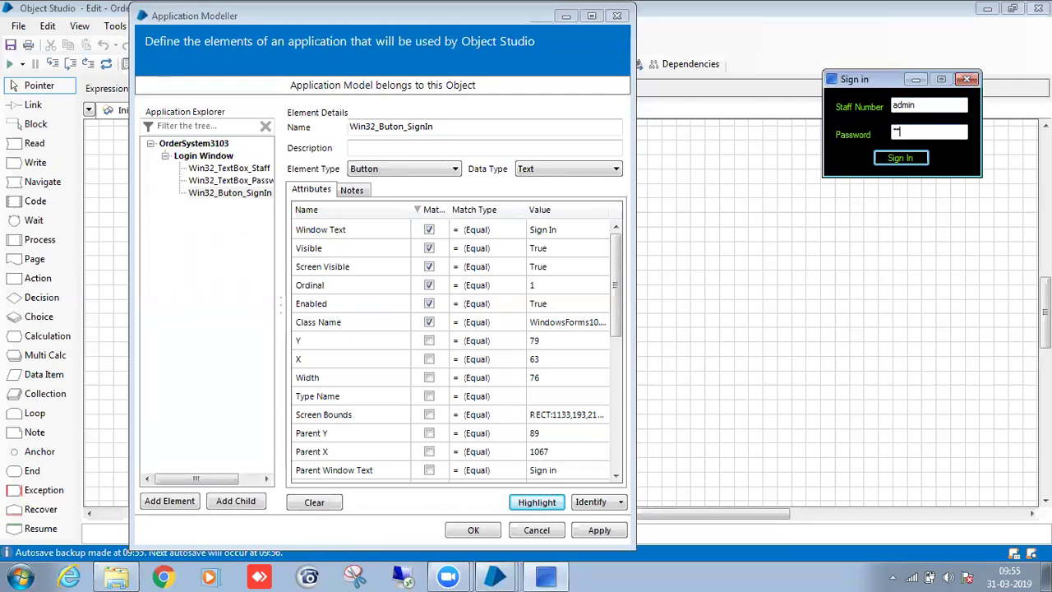
key("Return")
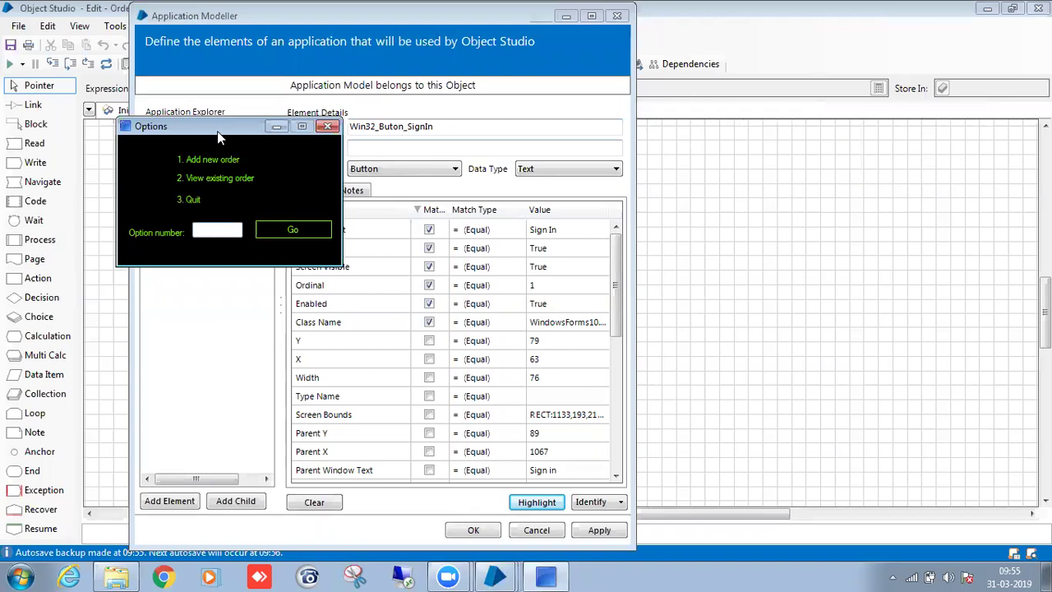
Move the Options window aside, collapse Login Window, and add a new top-level element.
left_click_drag(217, 131, 805, 90)
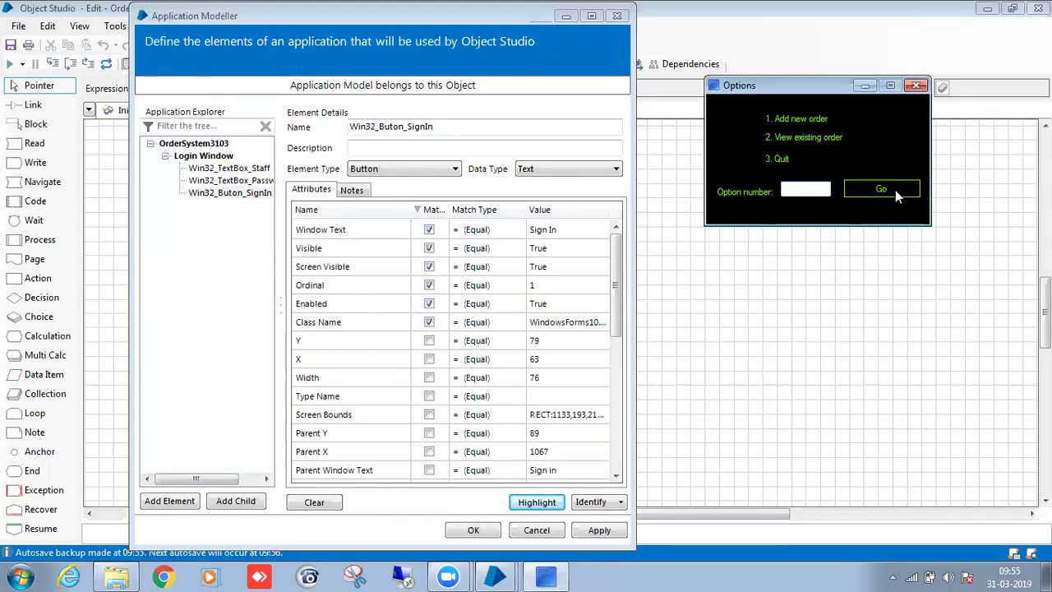
left_click(191, 155)
left_click(165, 155)
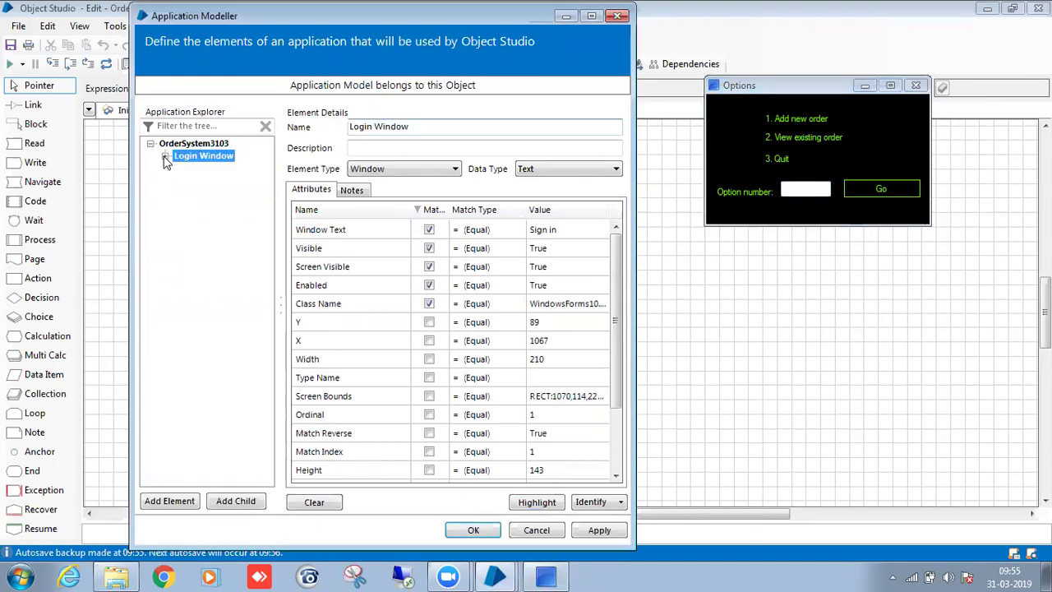
left_click(171, 500)
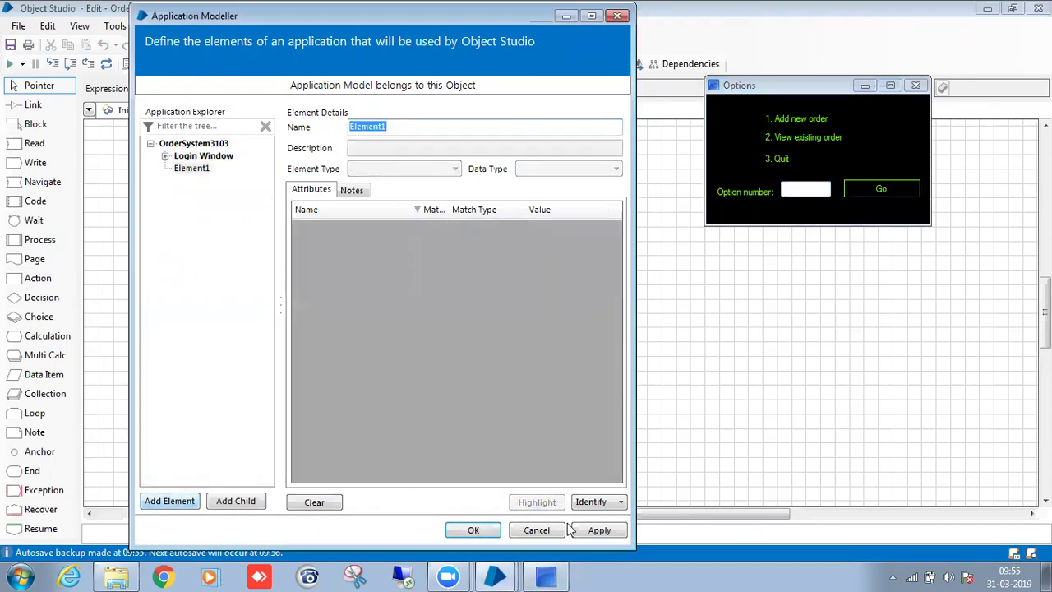
Capture the Options window as element 'Options Window', verify it with Highlight, and add a blank child.
left_click(592, 503)
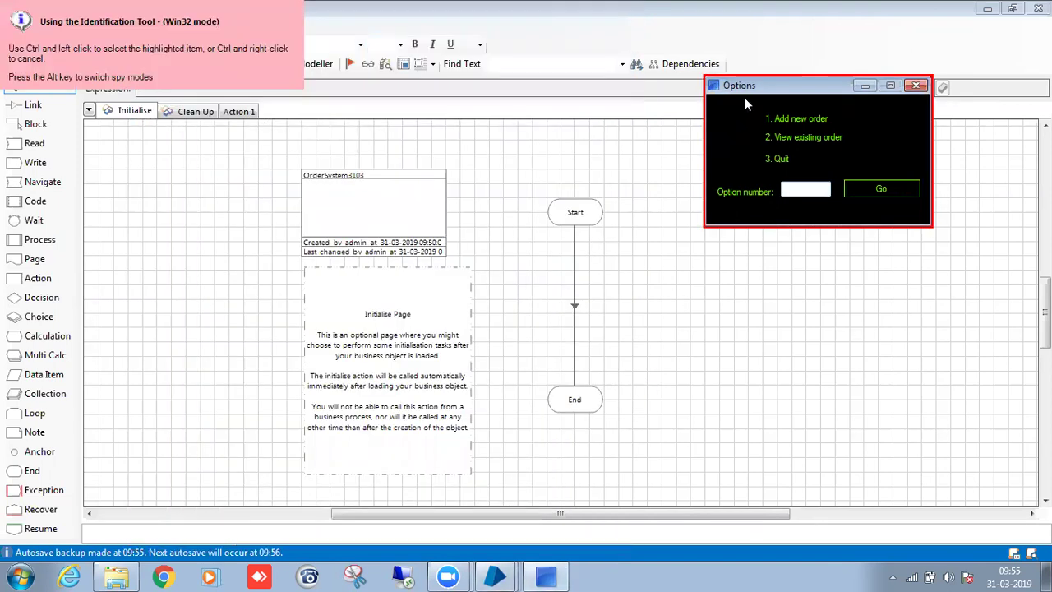
left_click(744, 97, "ctrl")
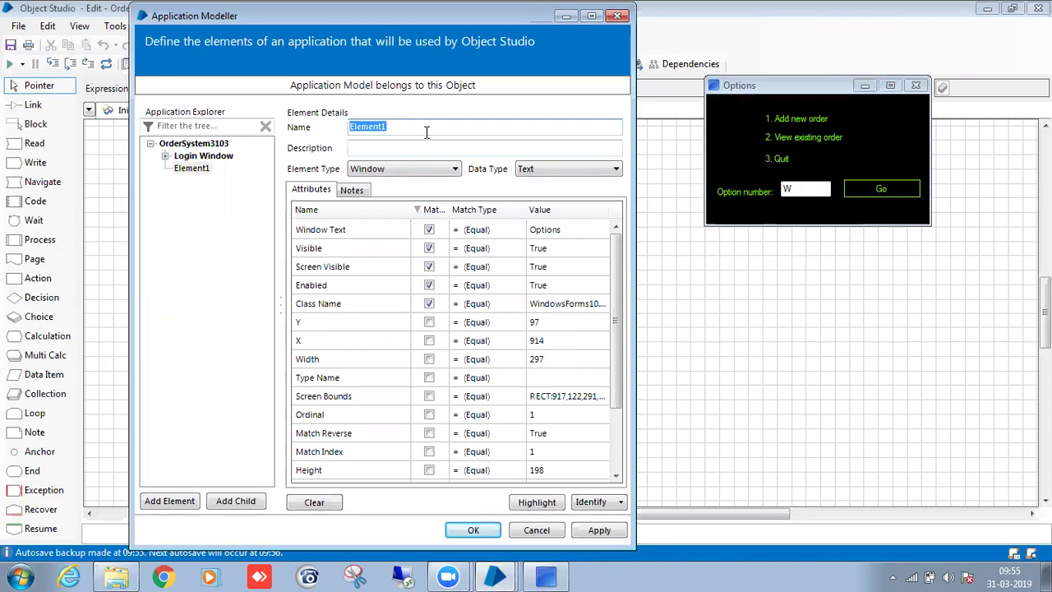
key("BackSpace")
type("Op")
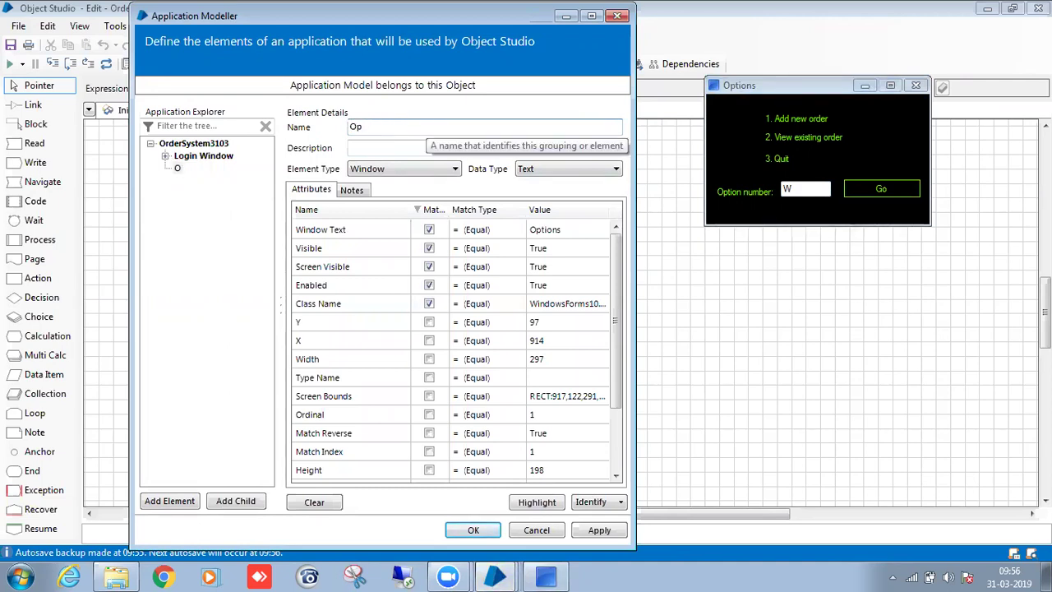
type("tions Window")
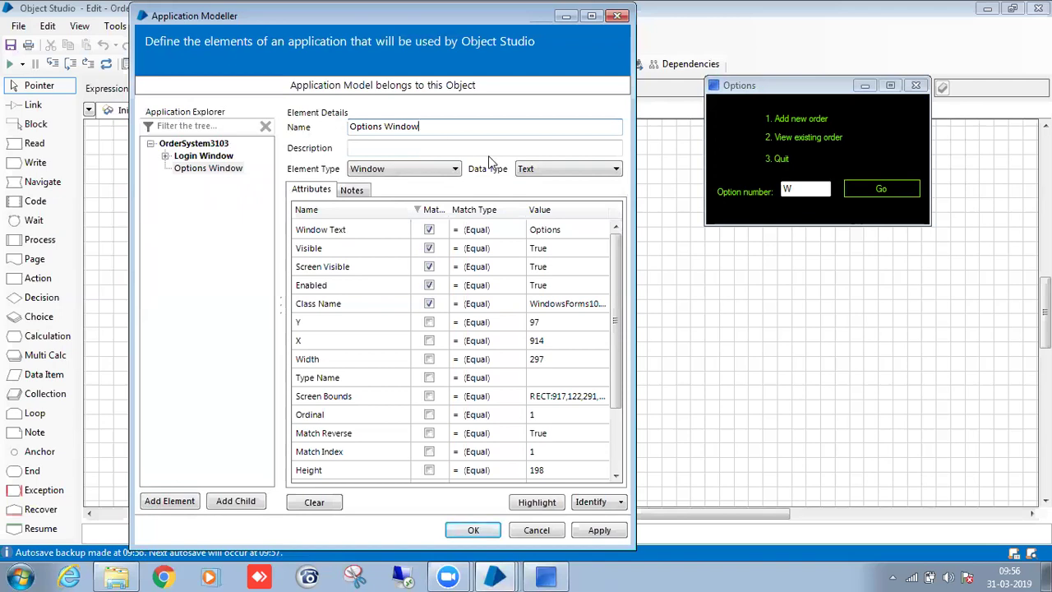
left_click(536, 503)
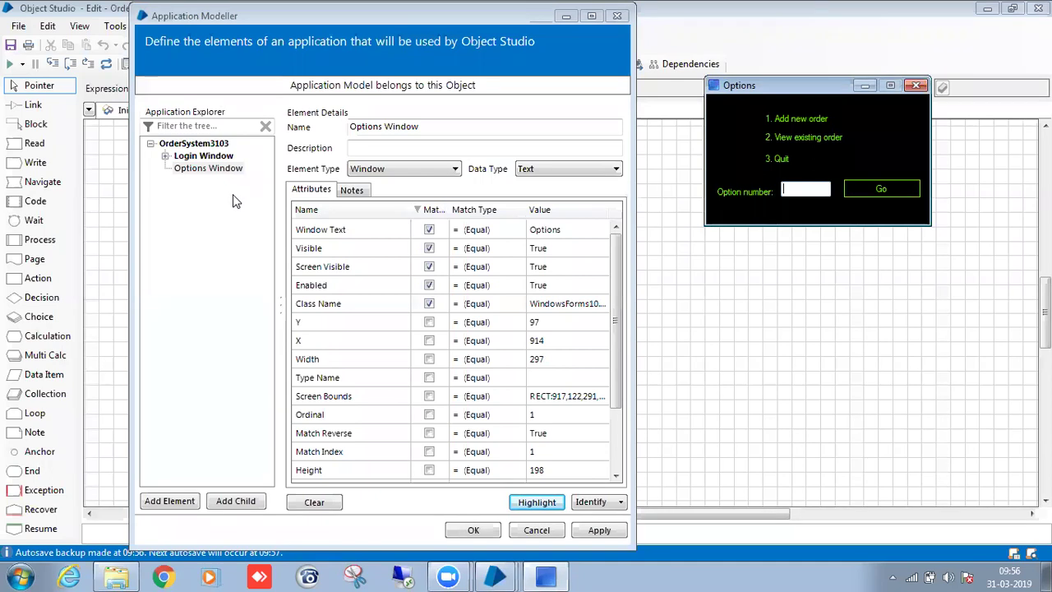
left_click(231, 170)
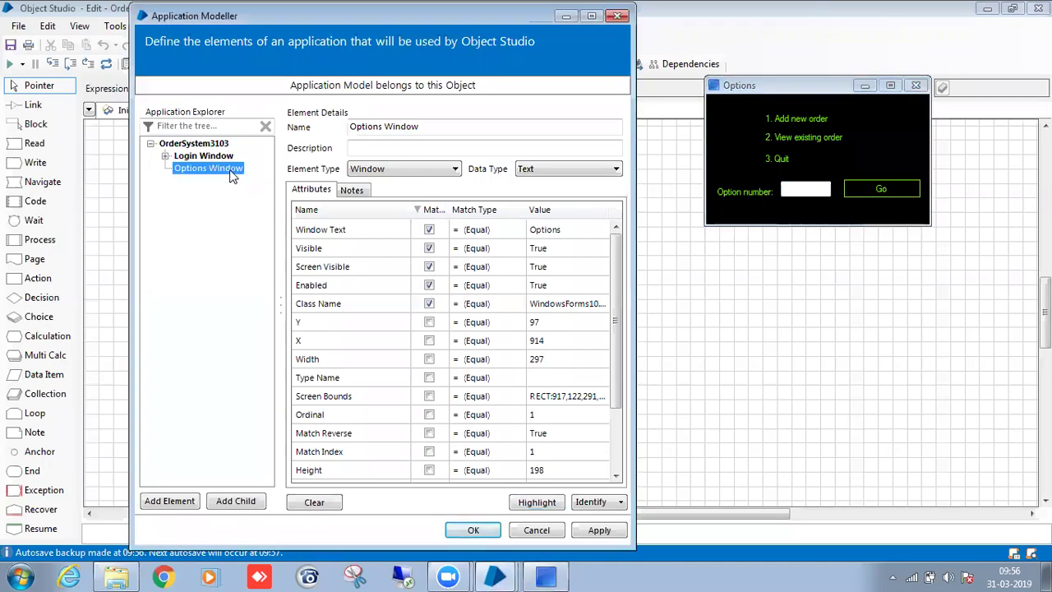
left_click(233, 503)
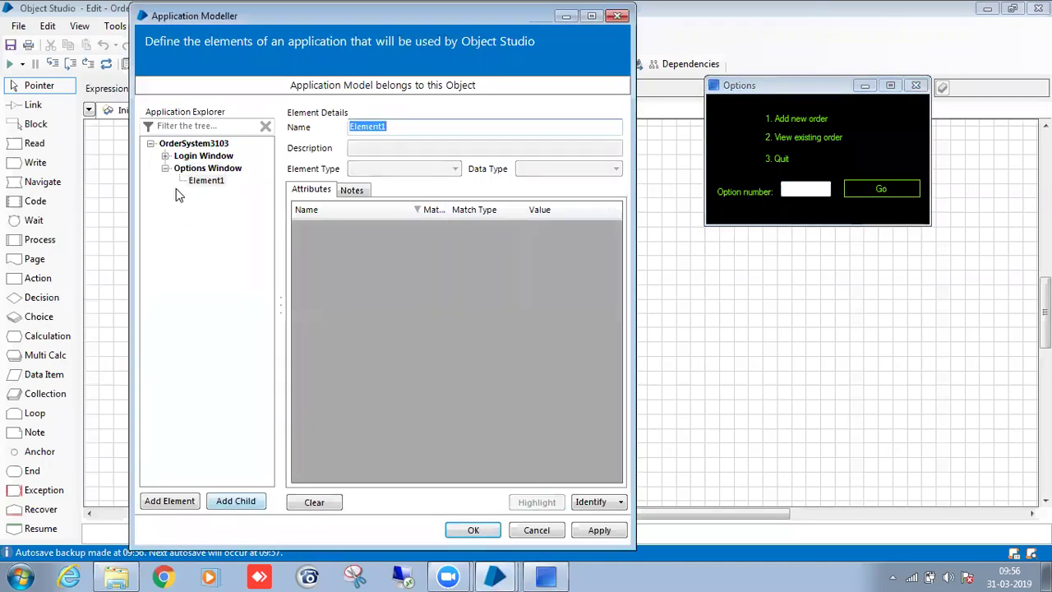
Capture the Option number box and name it Win32_TextBox_OptionNumber.
left_click(167, 156)
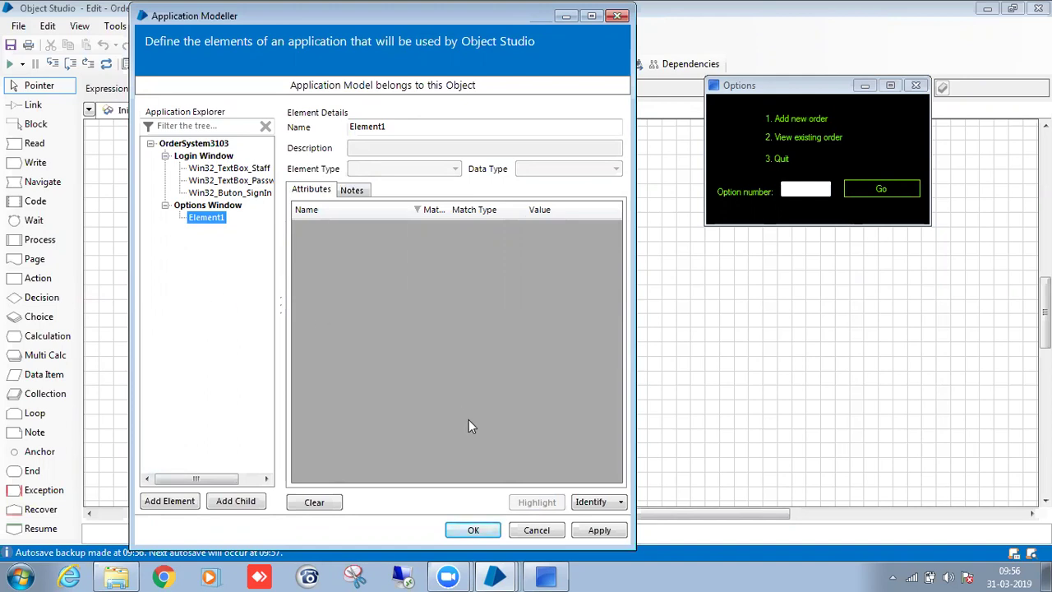
left_click(600, 501)
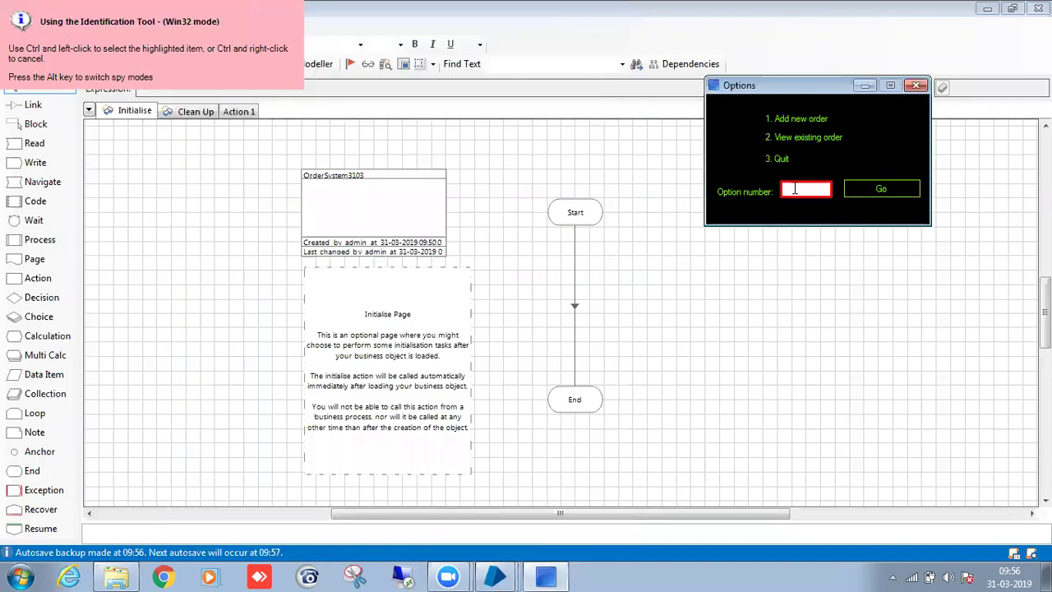
left_click(794, 189, "ctrl")
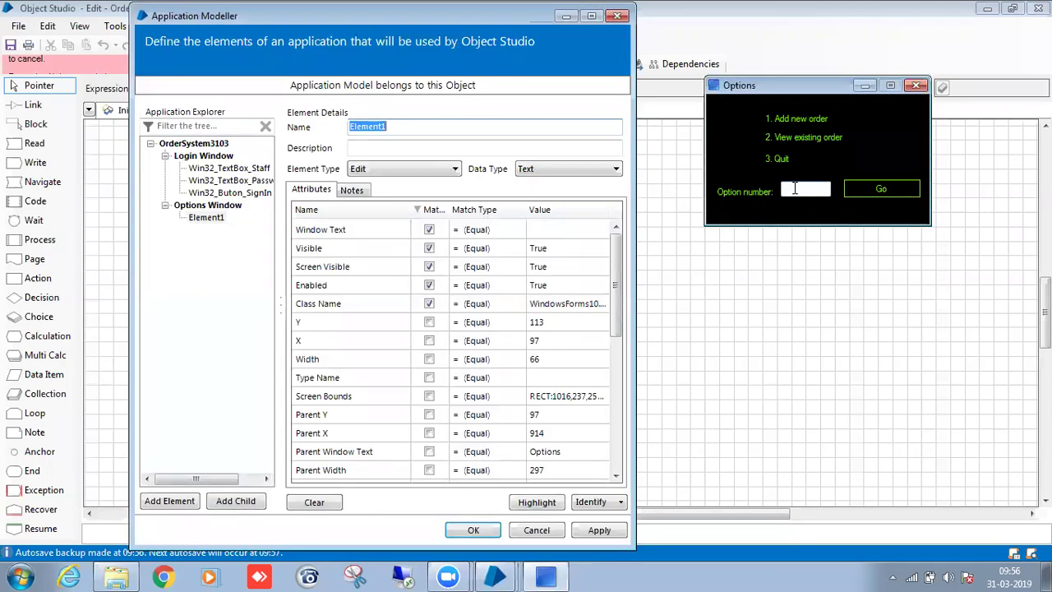
left_click(795, 188)
type("Wi")
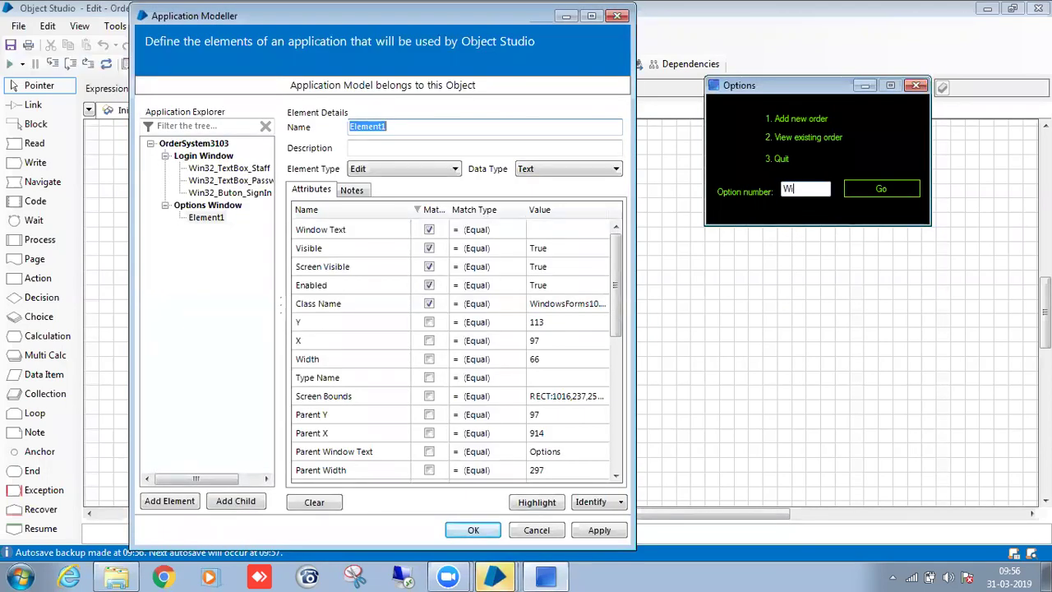
left_click(462, 128)
key("BackSpace")
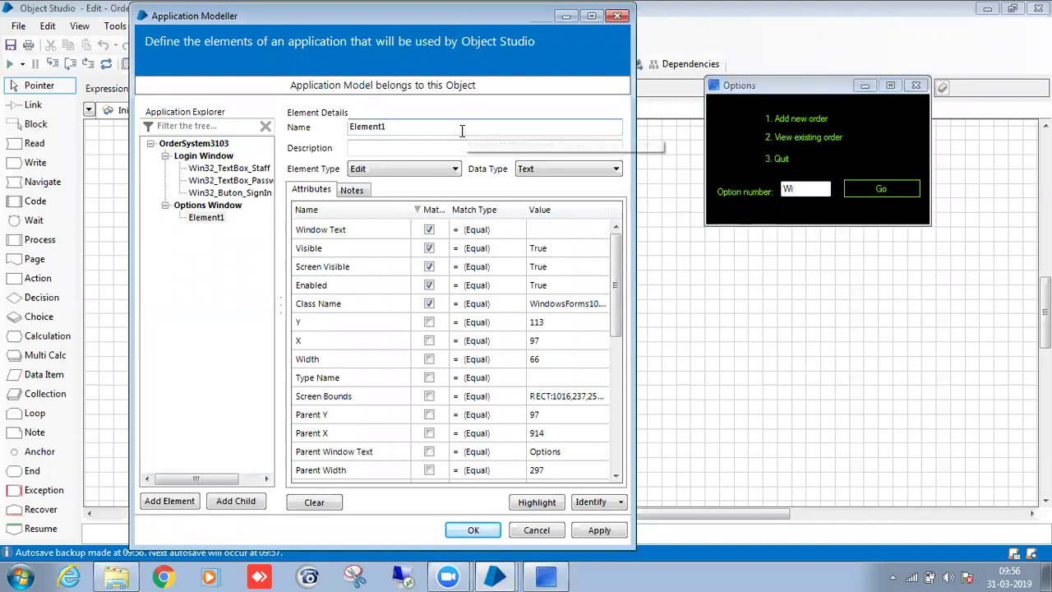
key("BackSpace")
key("BackSpace")
key("BackSpace")
key("BackSpace")
key("BackSpace")
key("BackSpace")
key("BackSpace")
type("Wi")
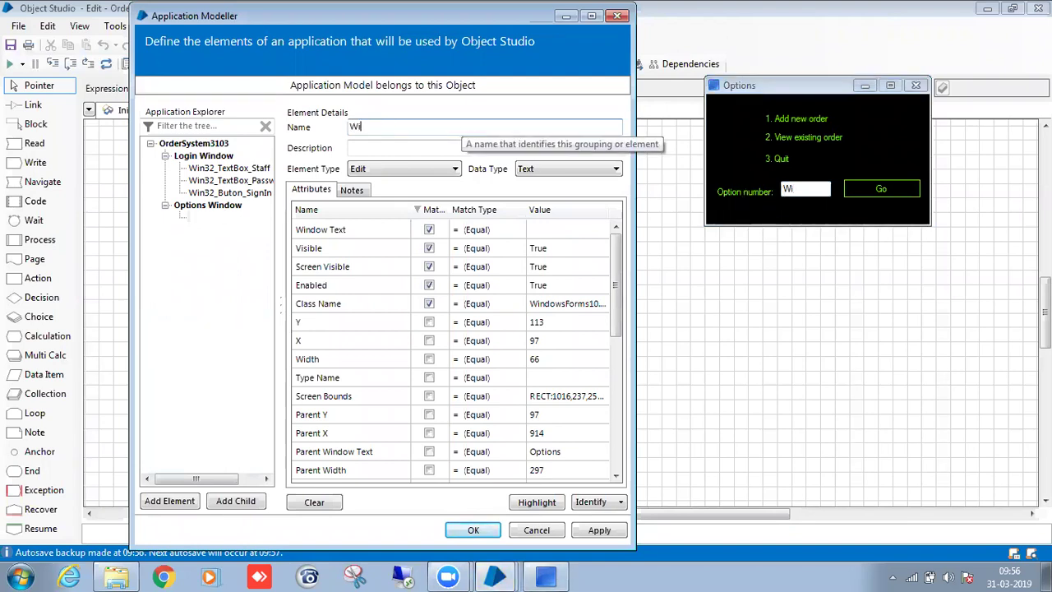
type("n32_")
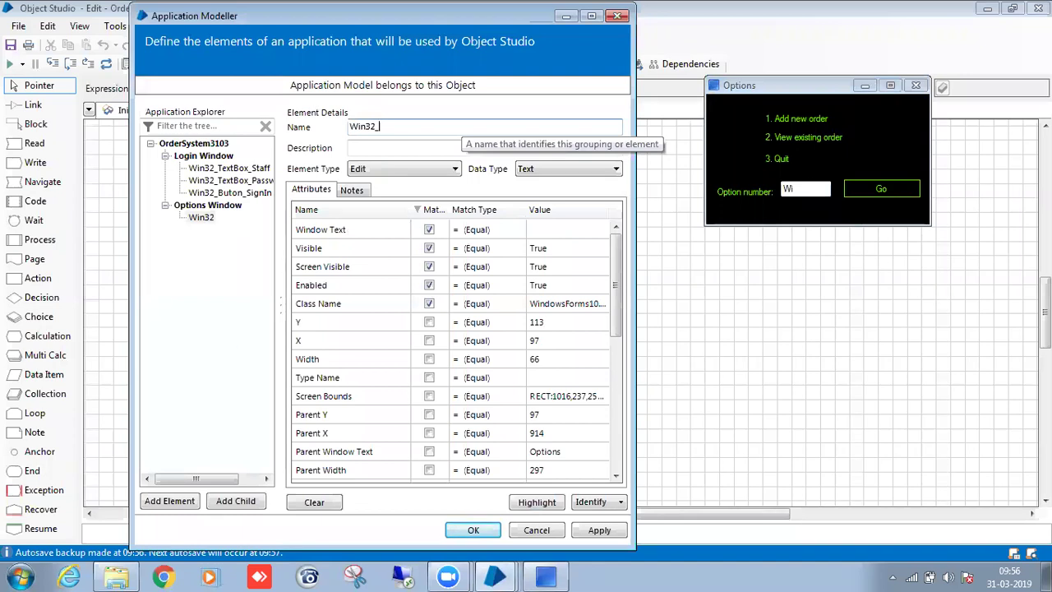
type("TextBox_O")
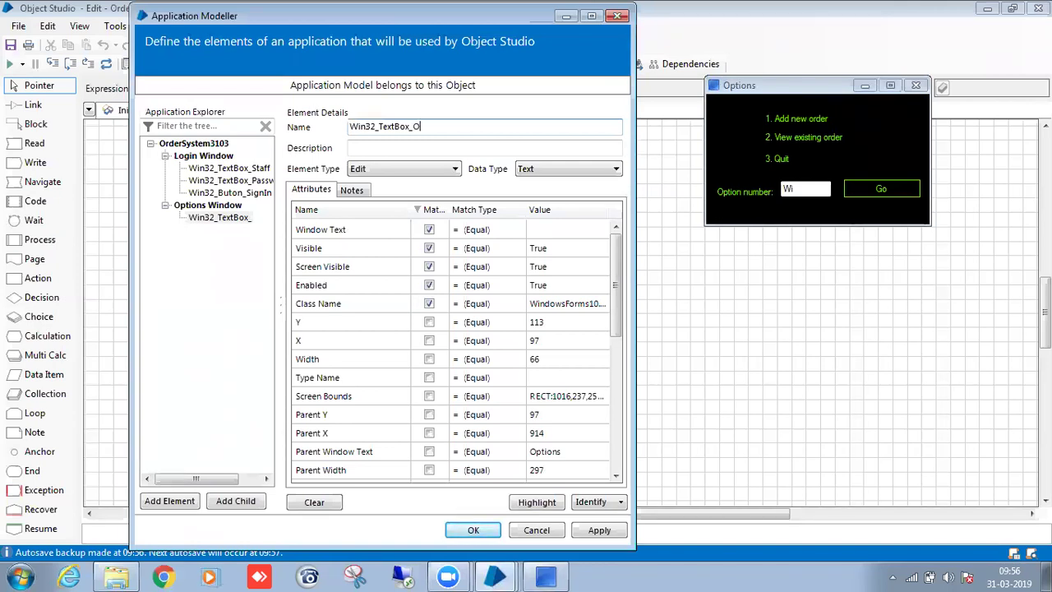
type("ption NUM")
left_click(445, 129)
key("BackSpace")
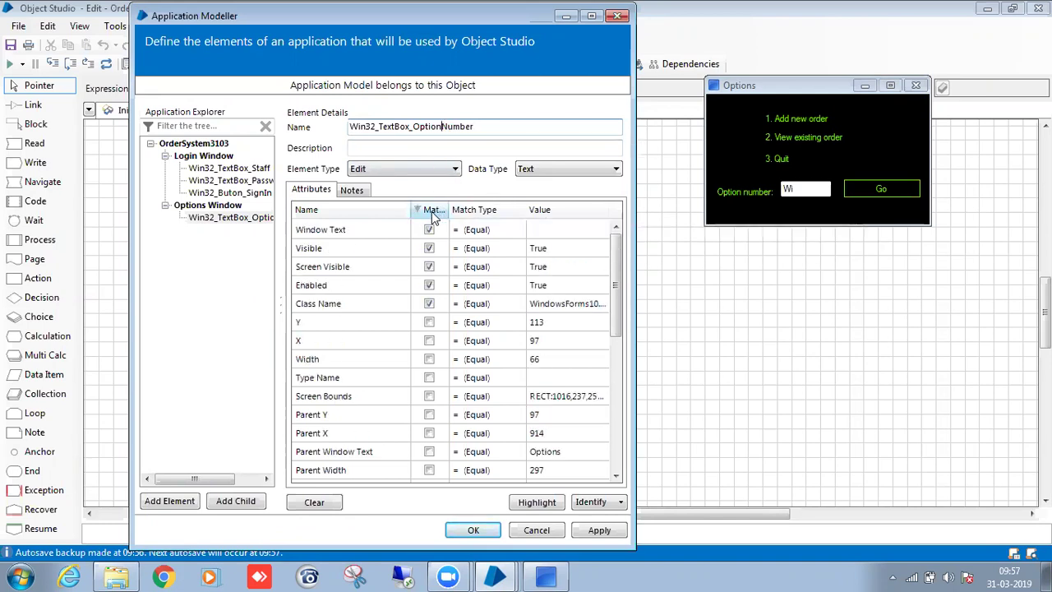
Stop matching on Window Text, adjust Ordinal matching, and confirm the Option number box highlights.
left_click(429, 229)
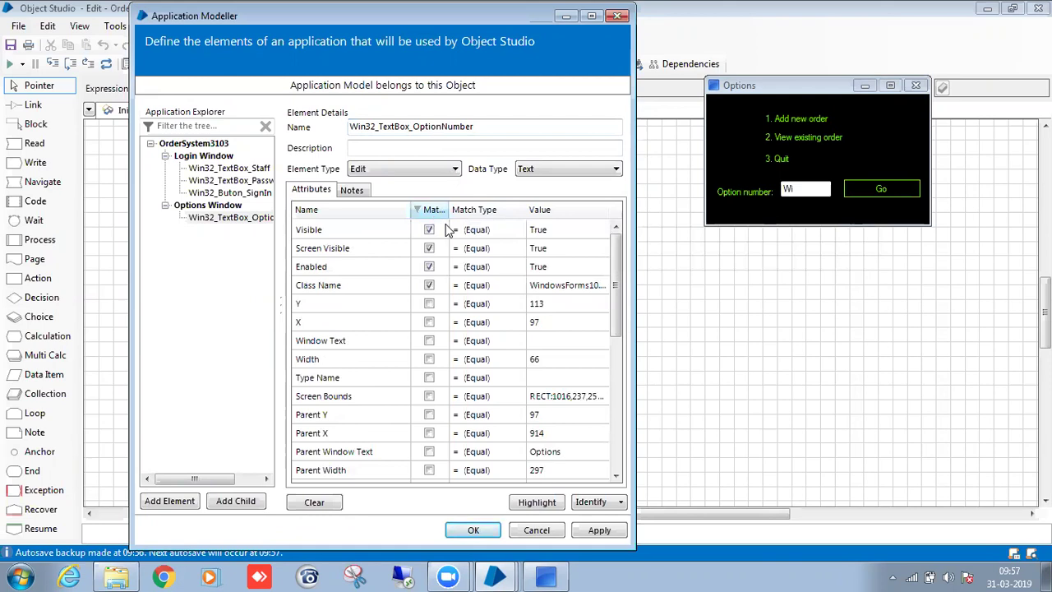
left_click(538, 503)
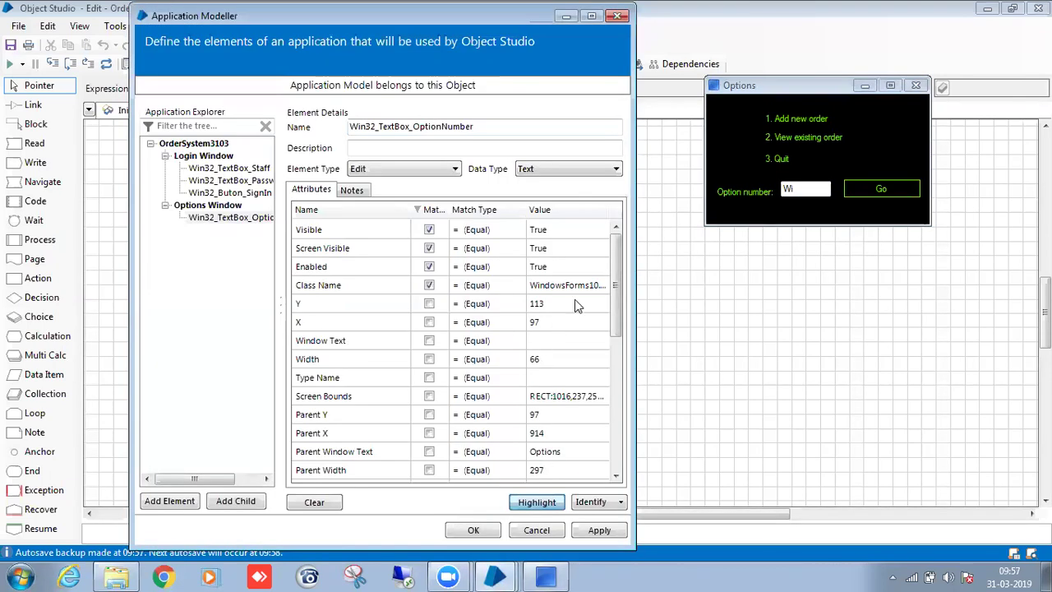
left_click_drag(613, 304, 621, 415)
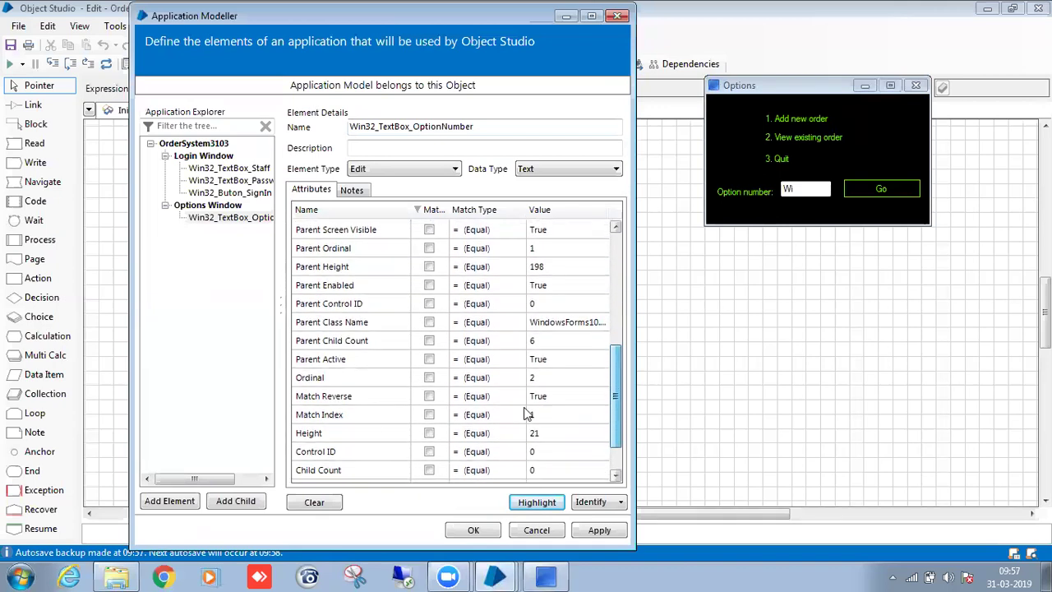
left_click(430, 379)
left_click(432, 210)
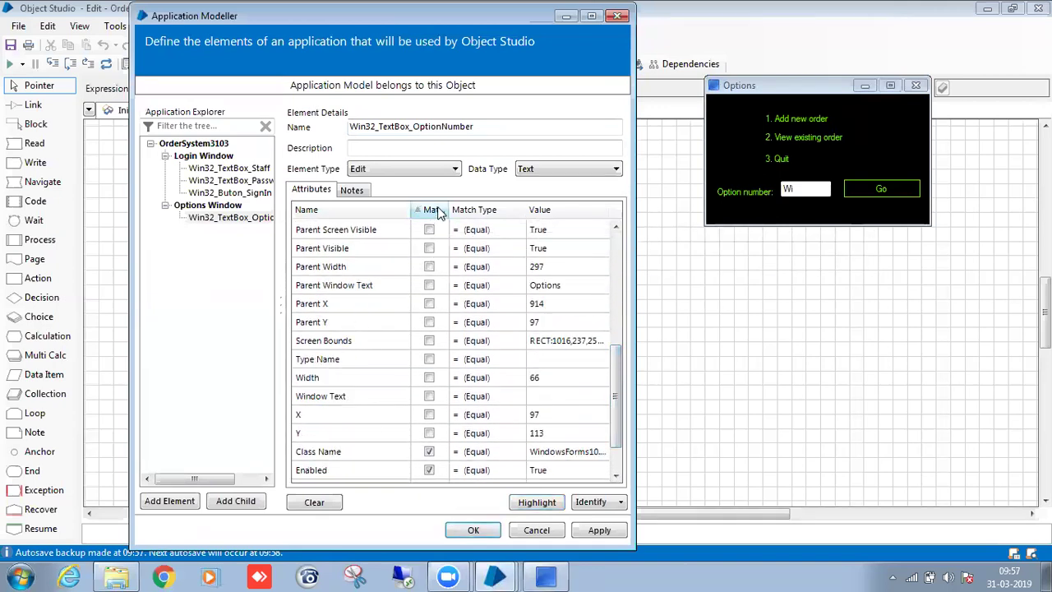
left_click(548, 503)
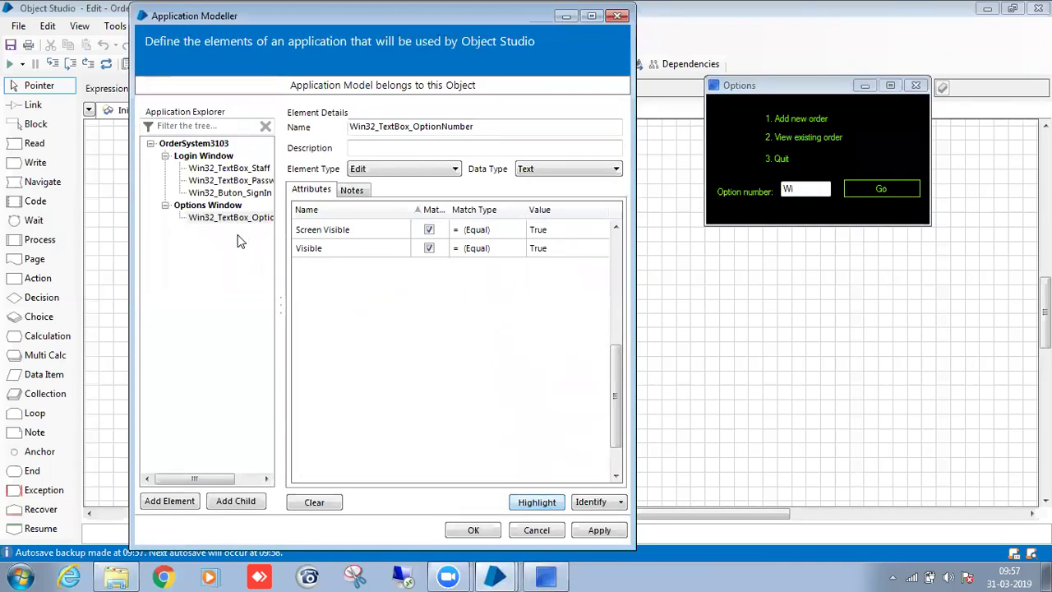
Add a new element, capture the Go button into it, and highlight to check the match.
double_click(191, 507)
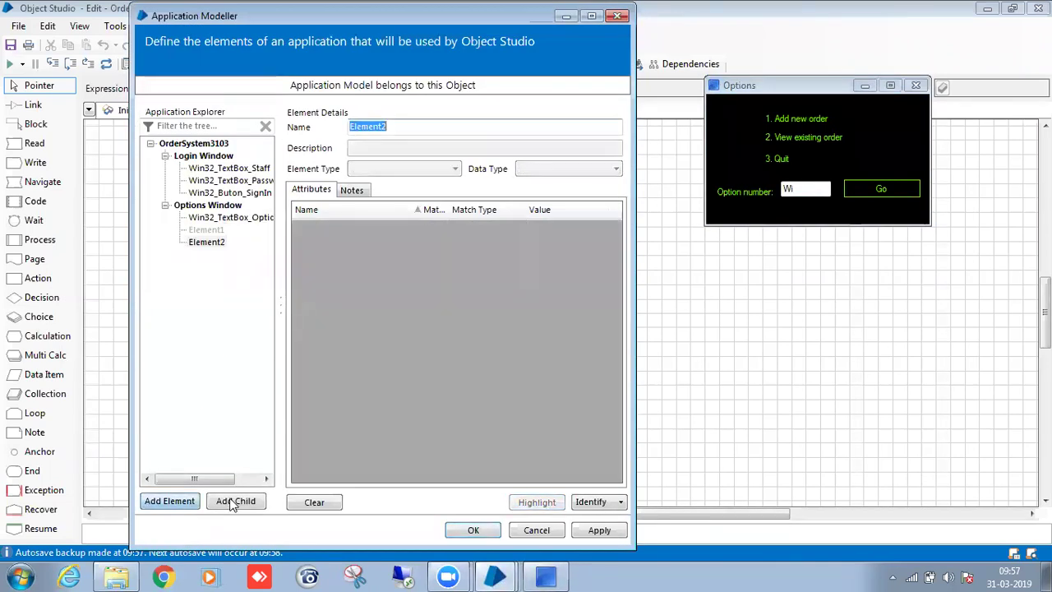
left_click(209, 230)
left_click(595, 503)
left_click(866, 184, "ctrl")
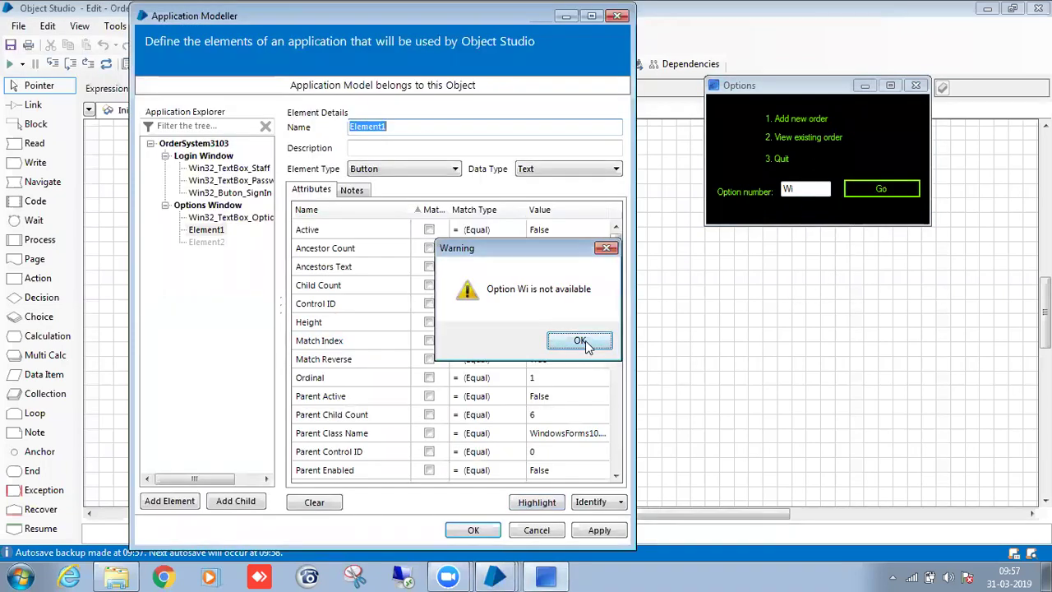
left_click(580, 341)
left_click(211, 232)
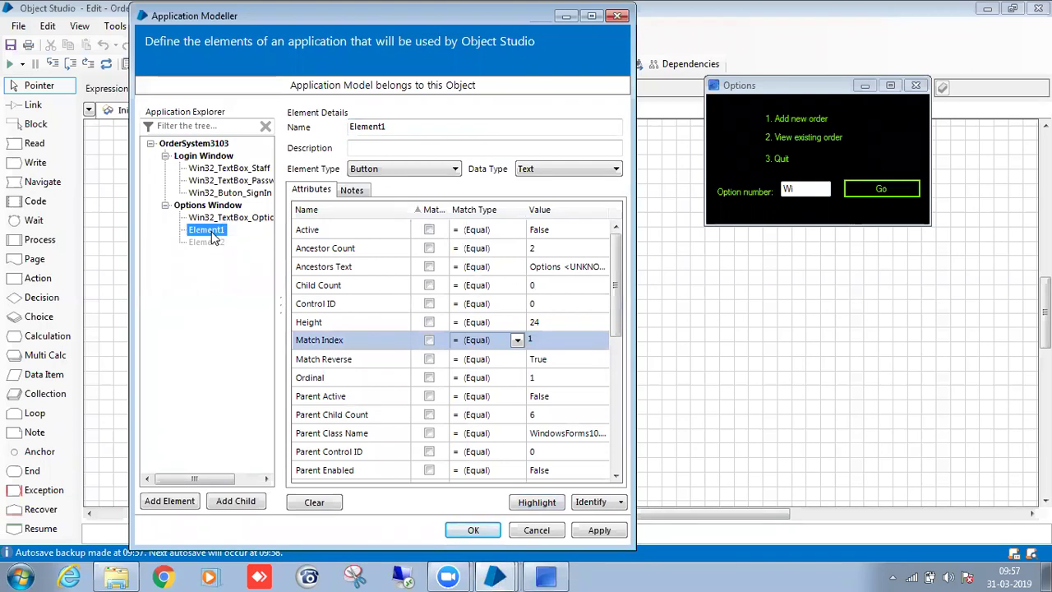
left_click(440, 214)
left_click(439, 214)
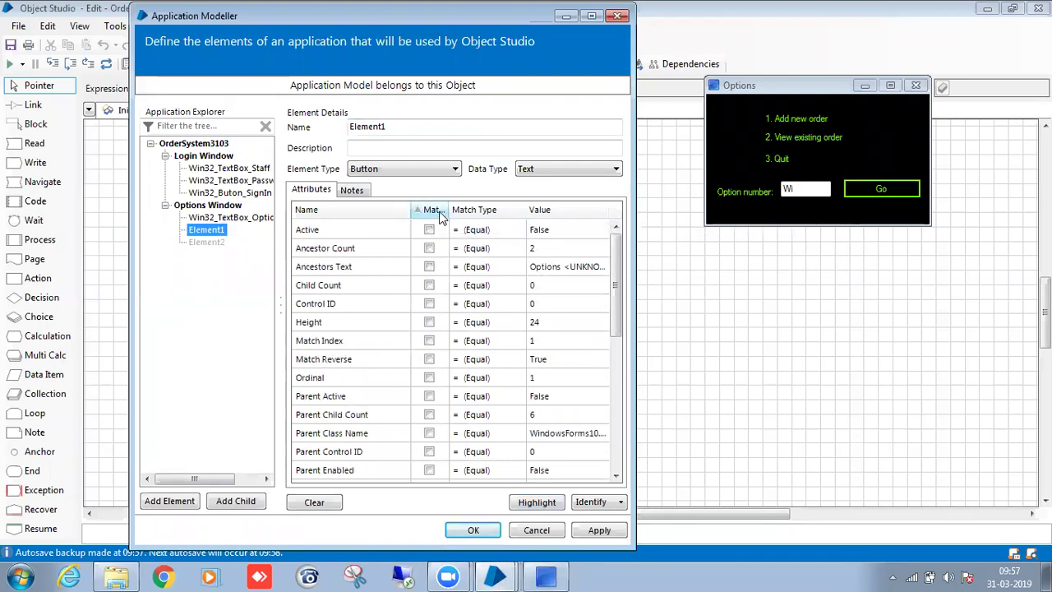
left_click(440, 214)
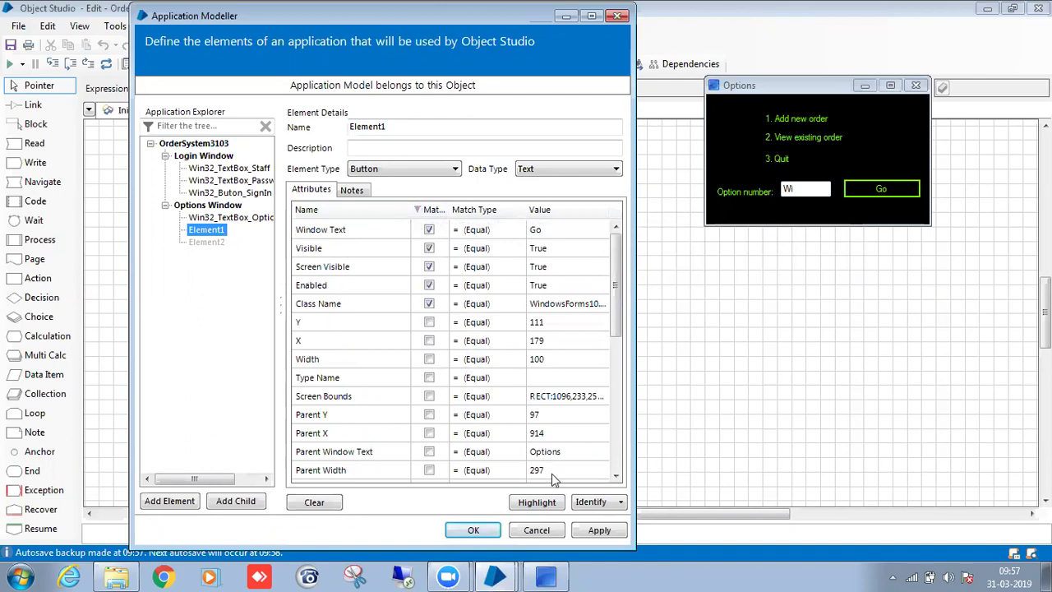
left_click(550, 504)
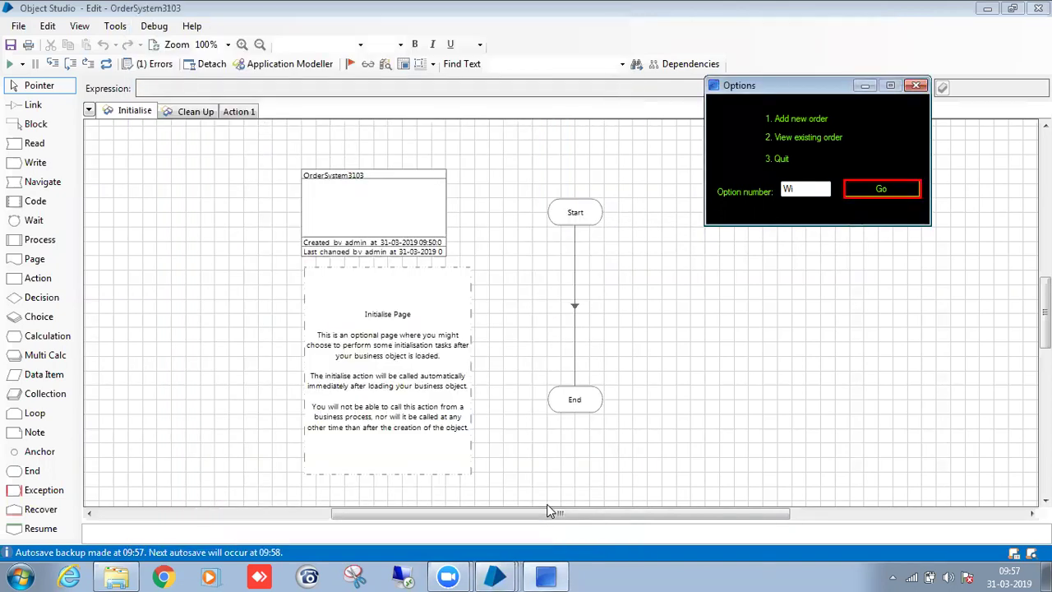
left_click(548, 505)
Rename the element Win32_Button_Go and confirm it still highlights the Go button.
left_click(427, 129)
key("BackSpace")
key("BackSpace")
key("BackSpace")
key("BackSpace")
key("BackSpace")
key("BackSpace")
key("BackSpace")
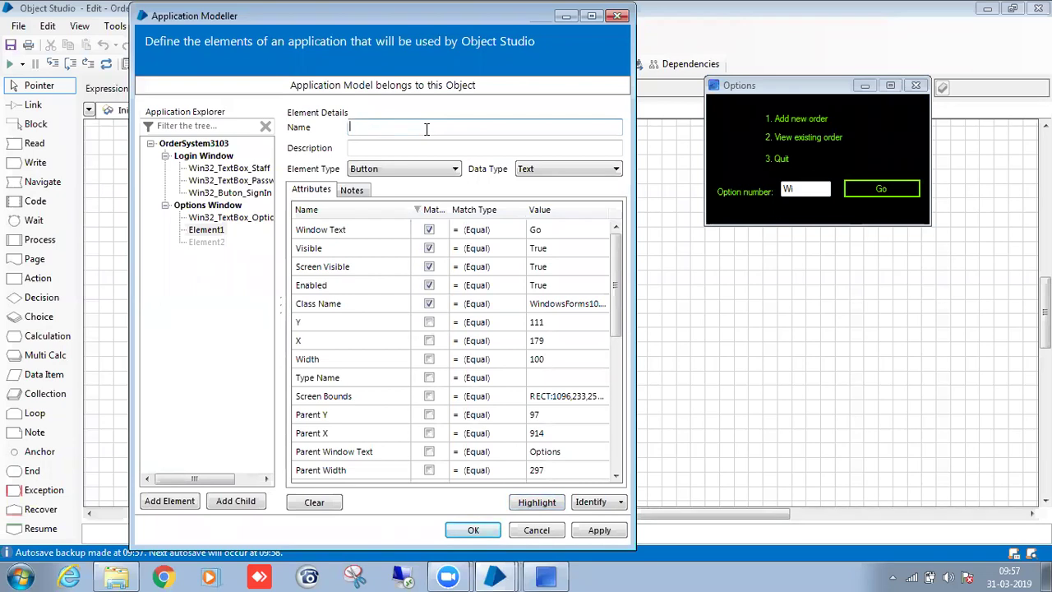
type("Win")
type("_TextBox_Go")
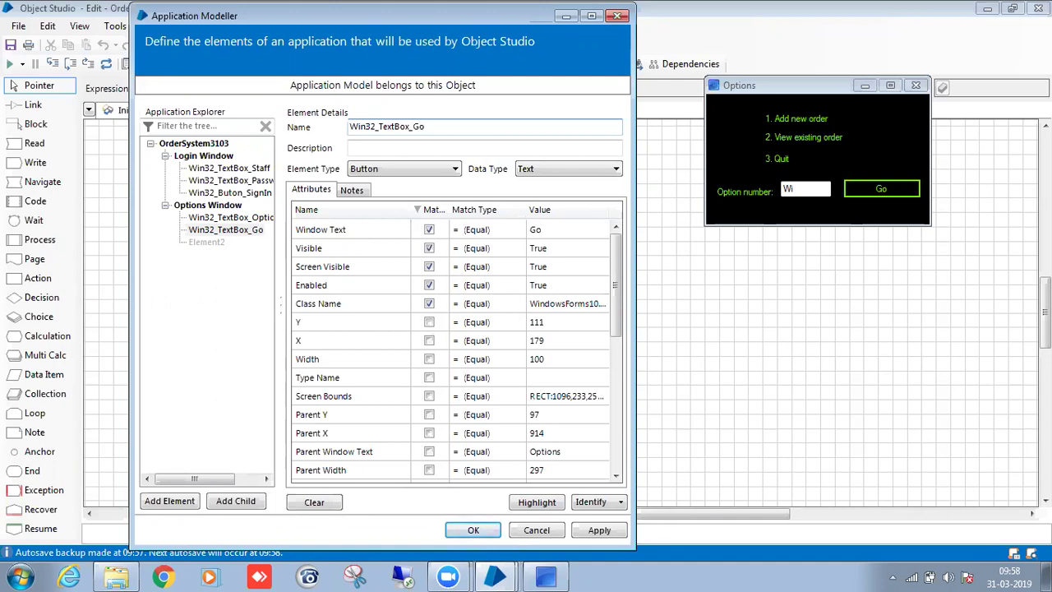
key("BackSpace")
key("BackSpace")
key("BackSpace")
key("BackSpace")
key("BackSpace")
key("BackSpace")
key("BackSpace")
type("Button")
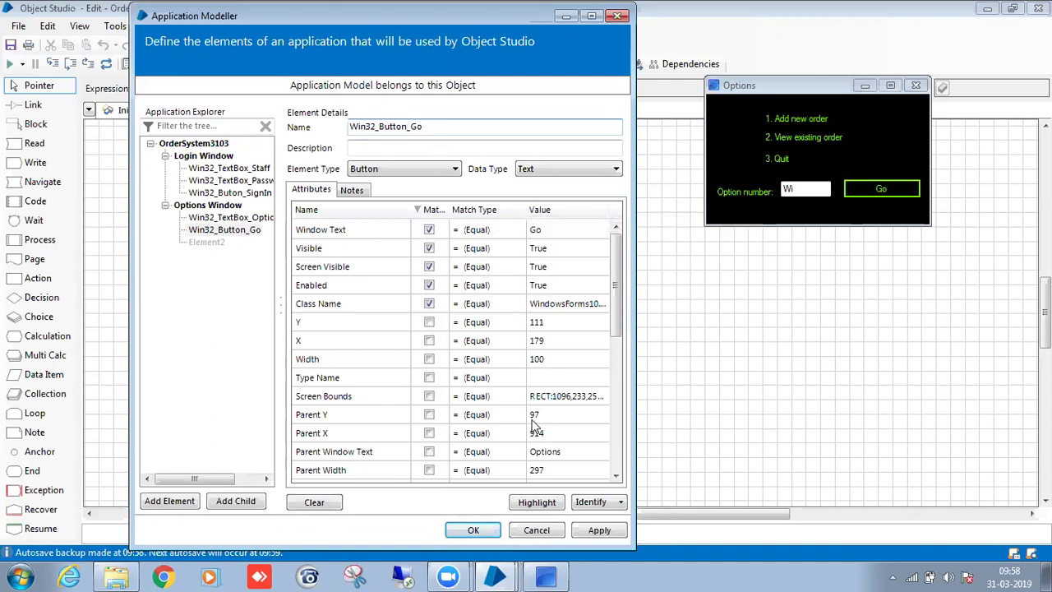
left_click(538, 504)
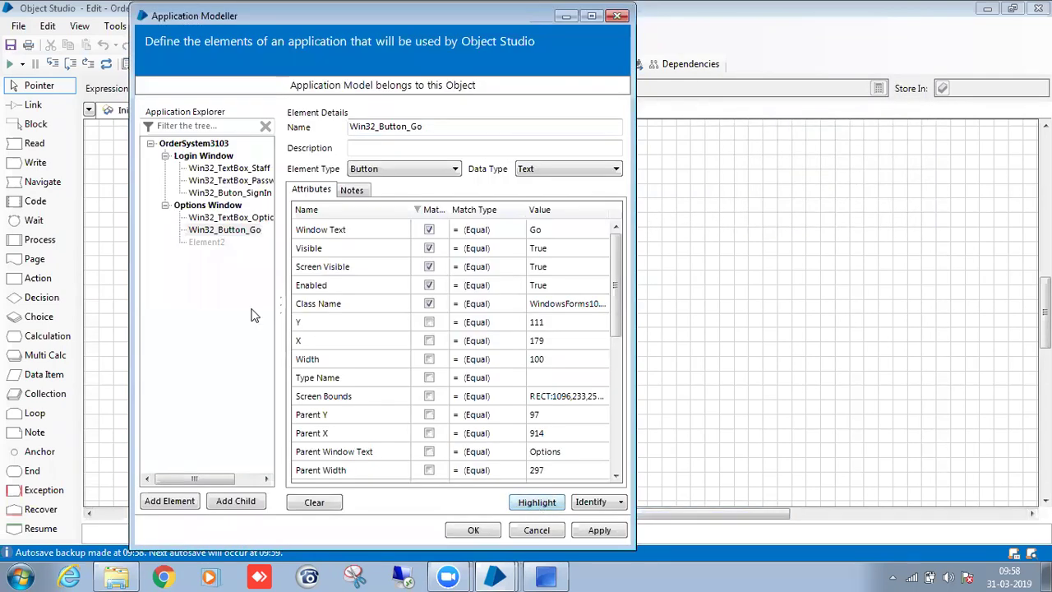
Delete the unused empty Element2.
left_click(207, 241)
right_click(206, 242)
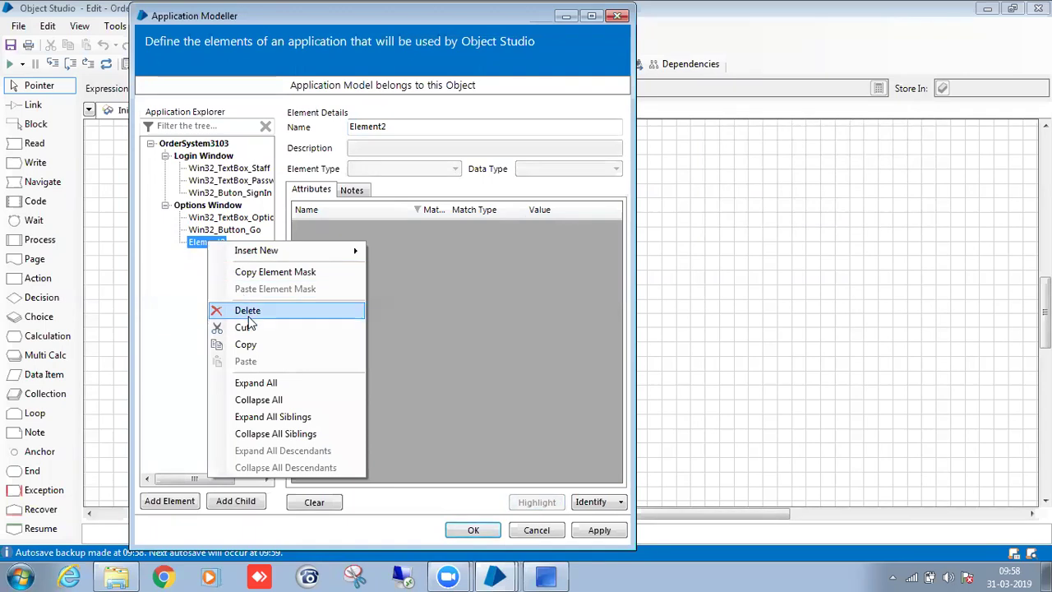
left_click(247, 307)
Enter option 1 in the Options window to open the New Order window and move it aside.
left_click(546, 577)
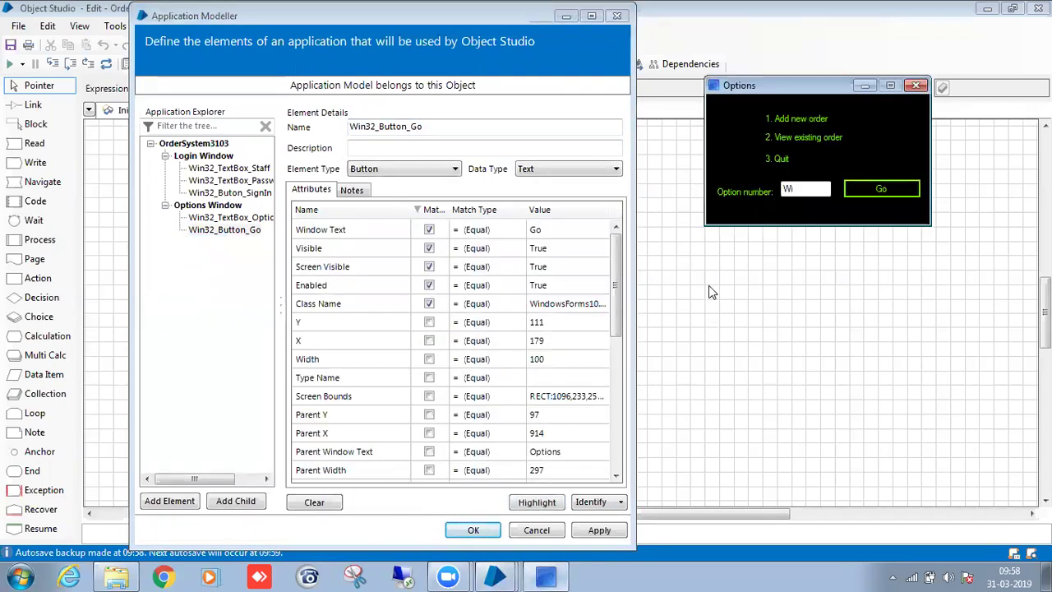
left_click_drag(805, 194, 764, 188)
key("BackSpace")
type("1")
left_click(883, 190)
left_click_drag(251, 154, 816, 95)
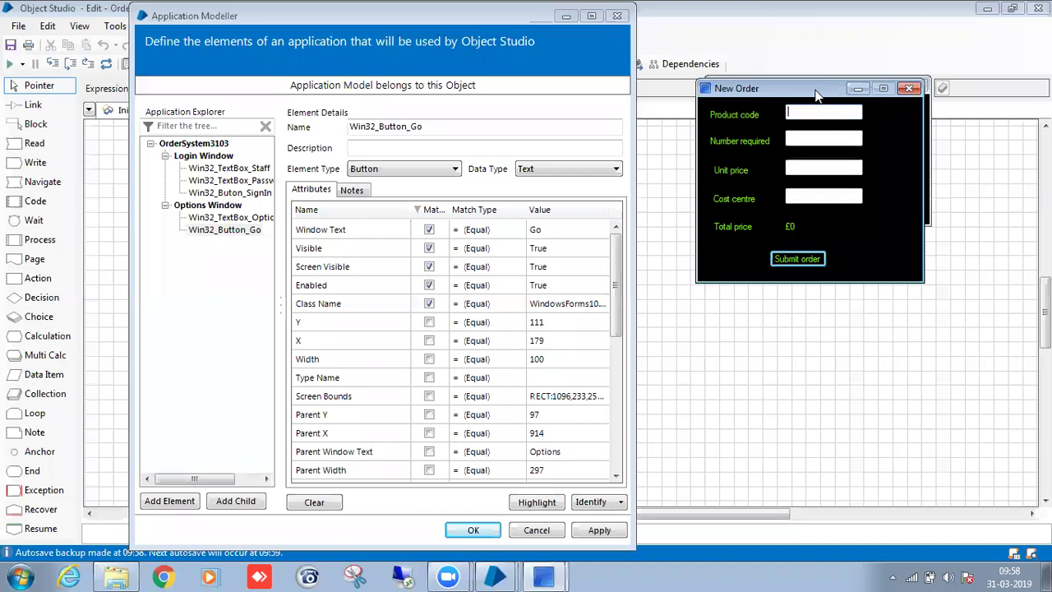
Add a top-level element capturing the New Order window and name it New Order Window.
left_click(179, 208)
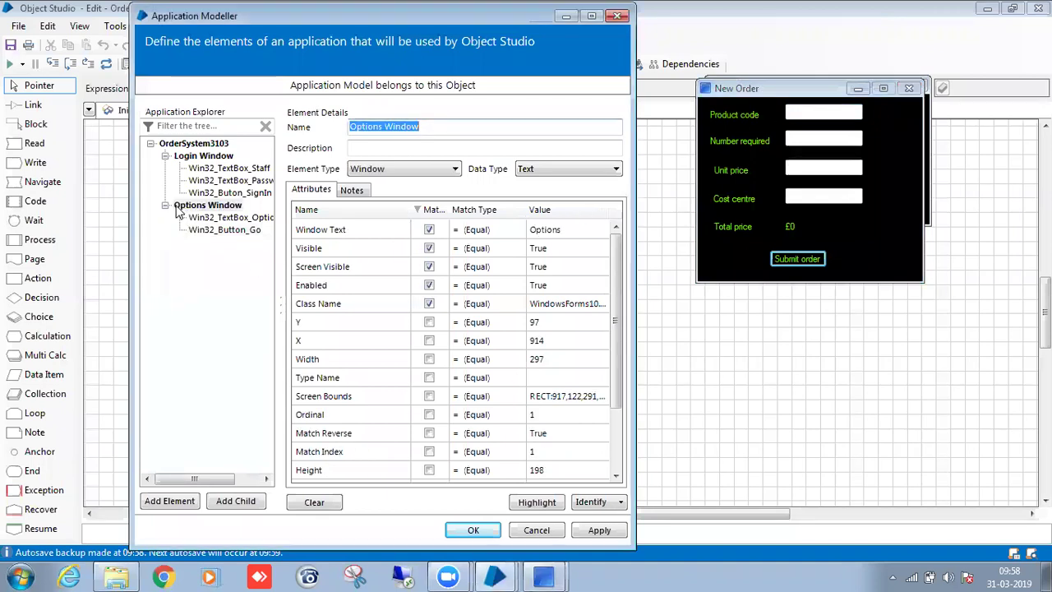
left_click(165, 206)
left_click(205, 206)
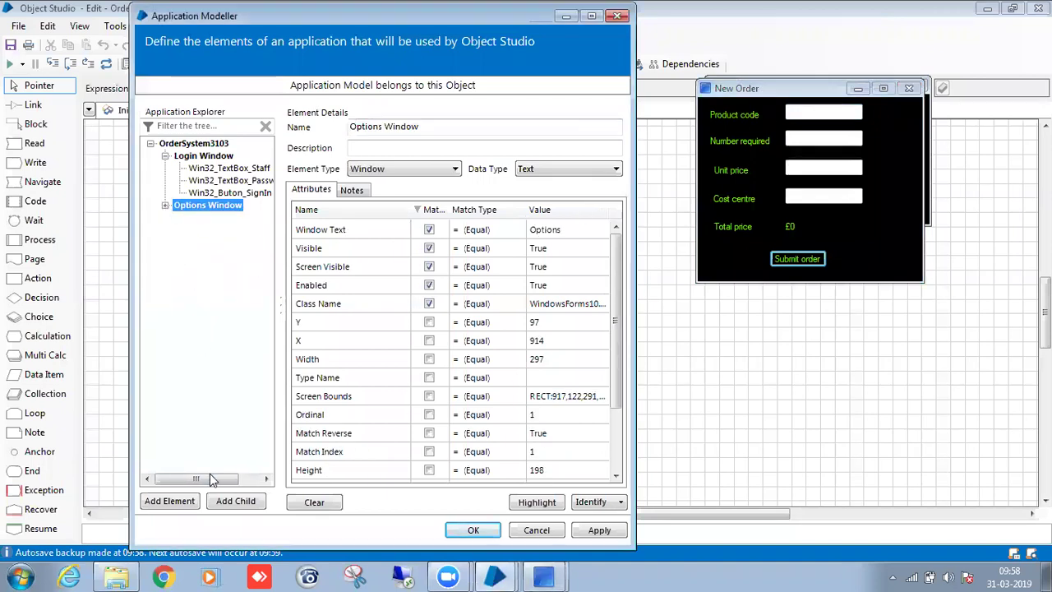
left_click(169, 501)
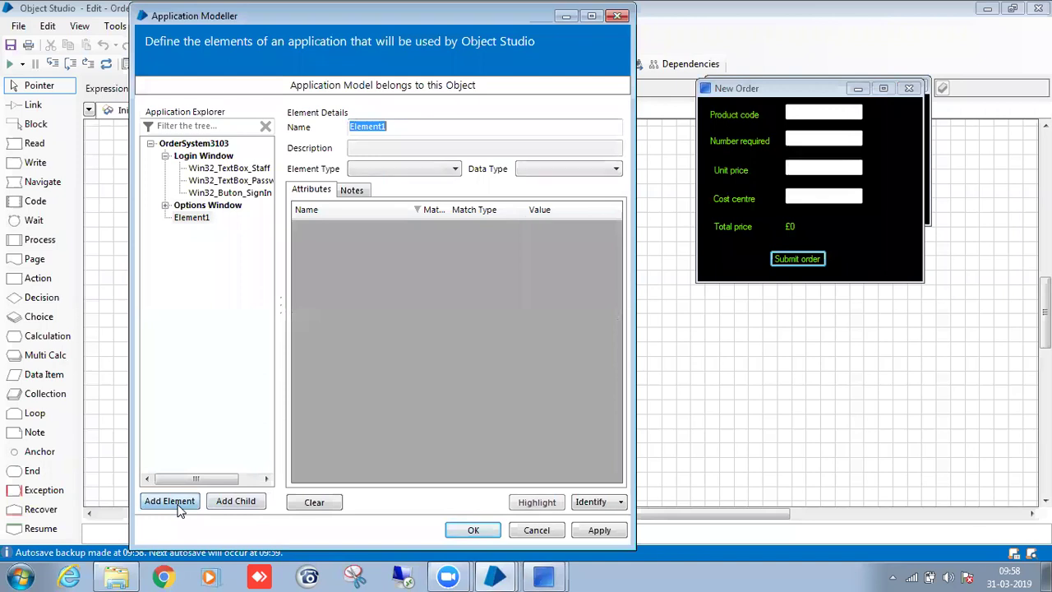
left_click(592, 502)
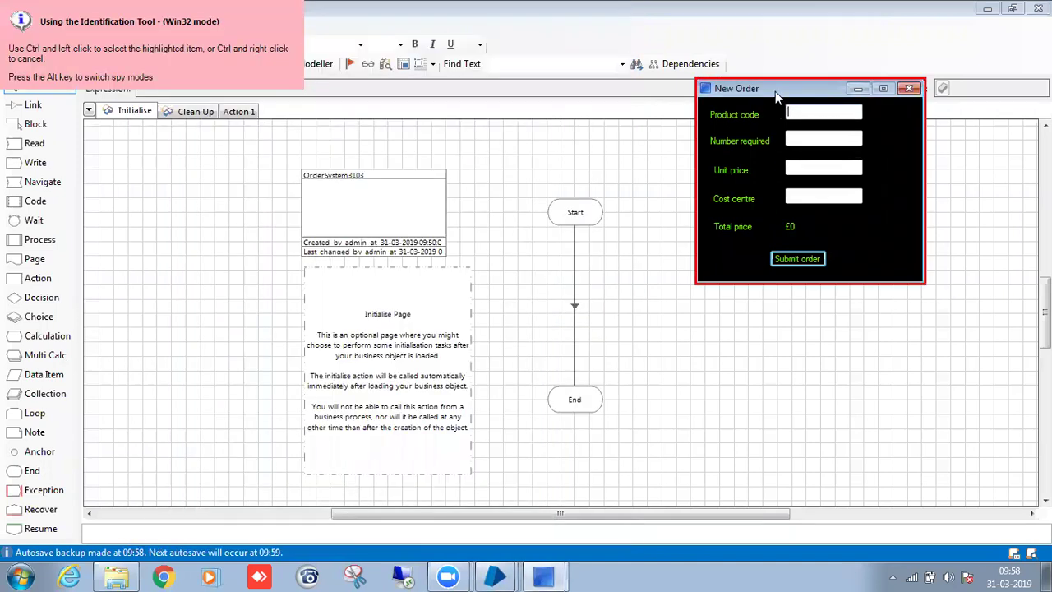
left_click(775, 92, "ctrl")
left_click(823, 112)
type("New")
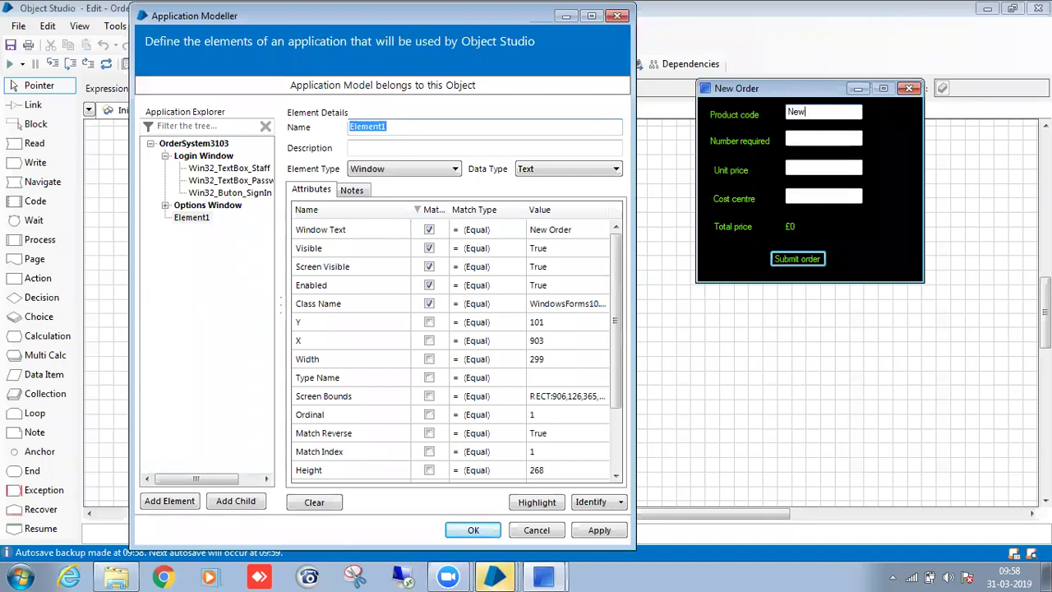
left_click(537, 121)
left_click(536, 125)
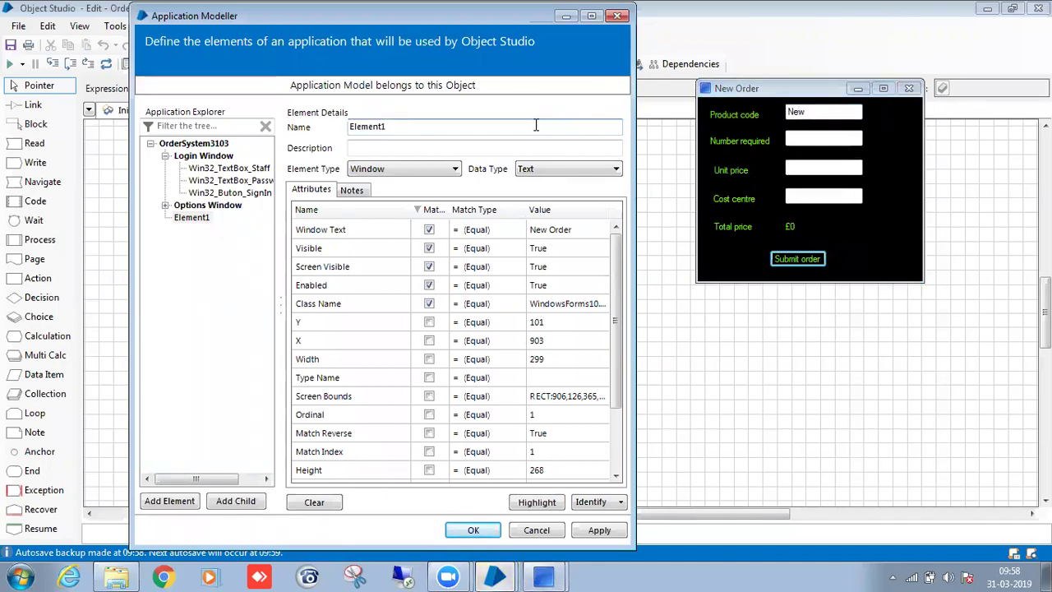
key("BackSpace")
key("BackSpace")
key("BackSpace")
key("BackSpace")
key("BackSpace")
key("BackSpace")
key("BackSpace")
type("New Order W")
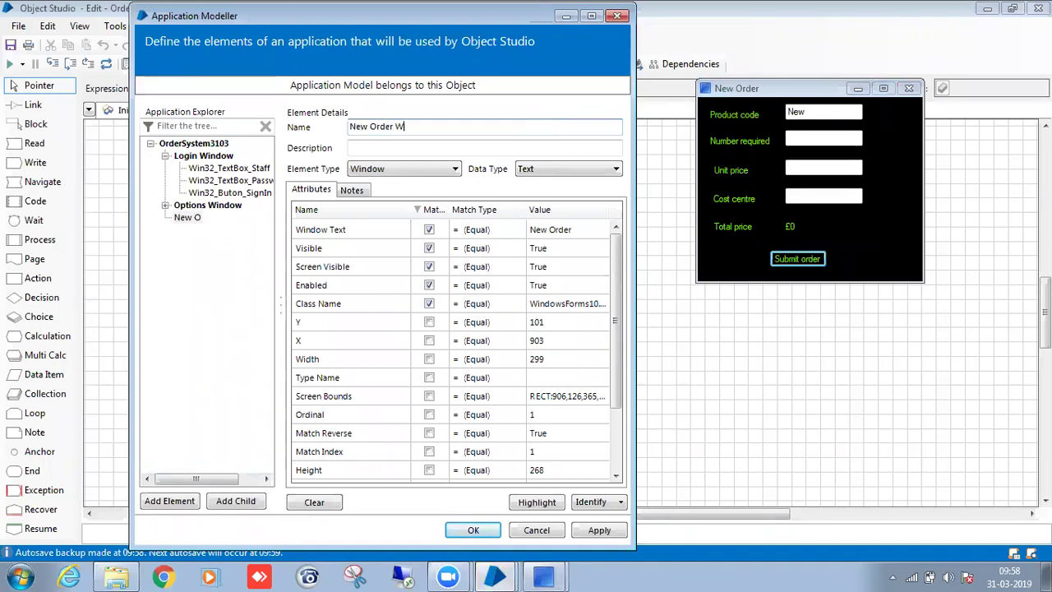
type("indow")
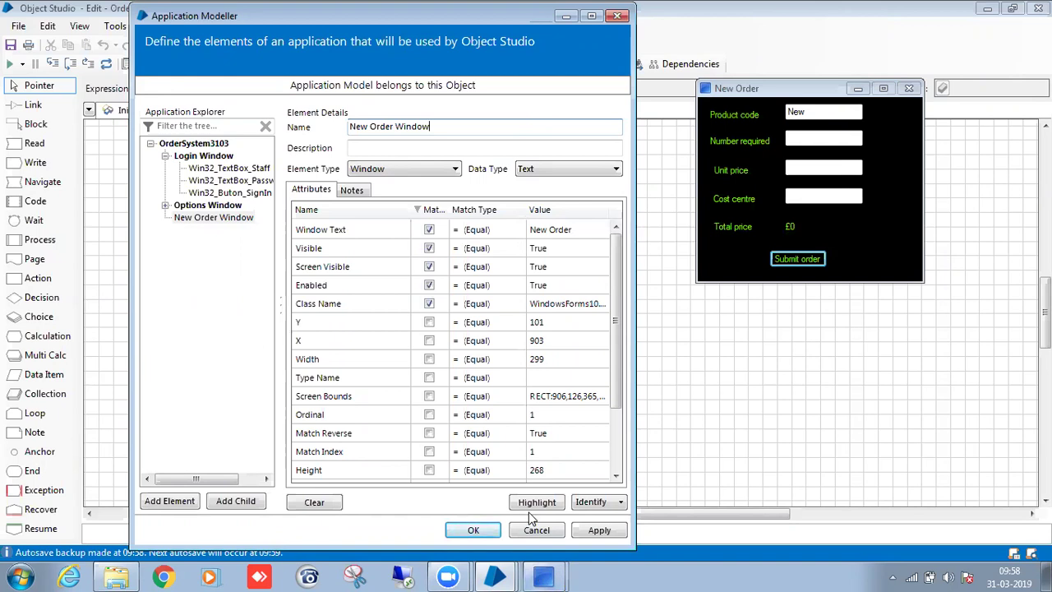
Add a child element under New Order Window and start identifying its control.
right_click(212, 221)
key("Escape")
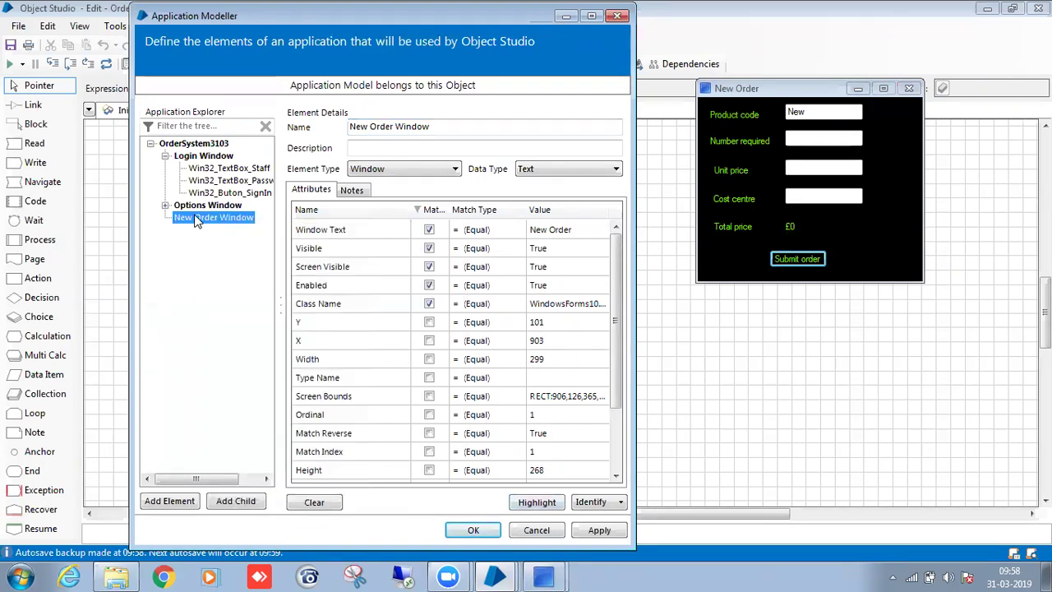
left_click(236, 500)
left_click(589, 502)
Capture the Product code field and name it Win32_TextBox_ProductCode.
mouse_move(544, 576)
left_click(544, 541)
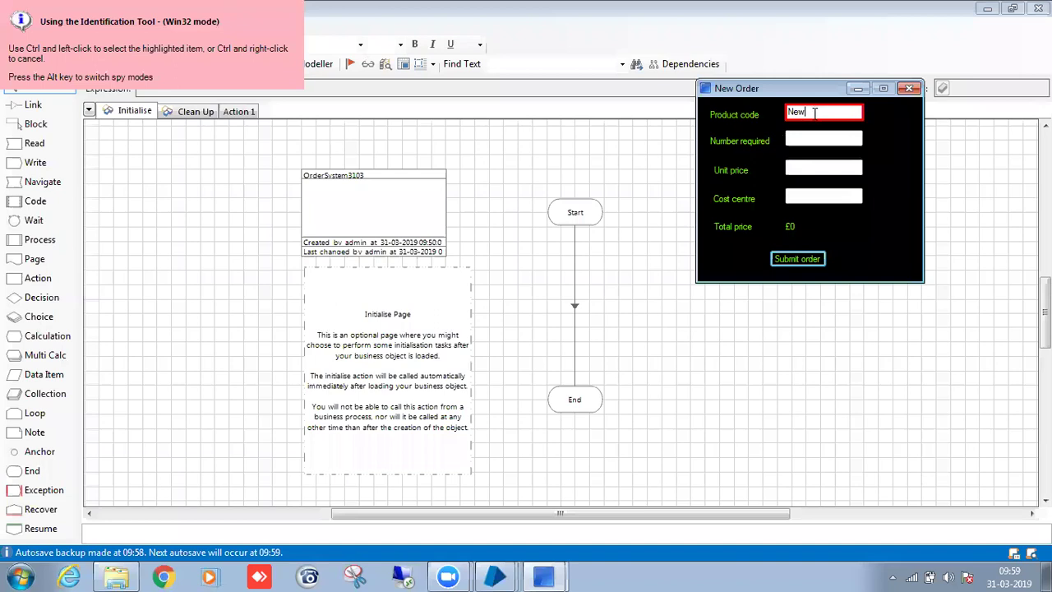
left_click(815, 114, "ctrl")
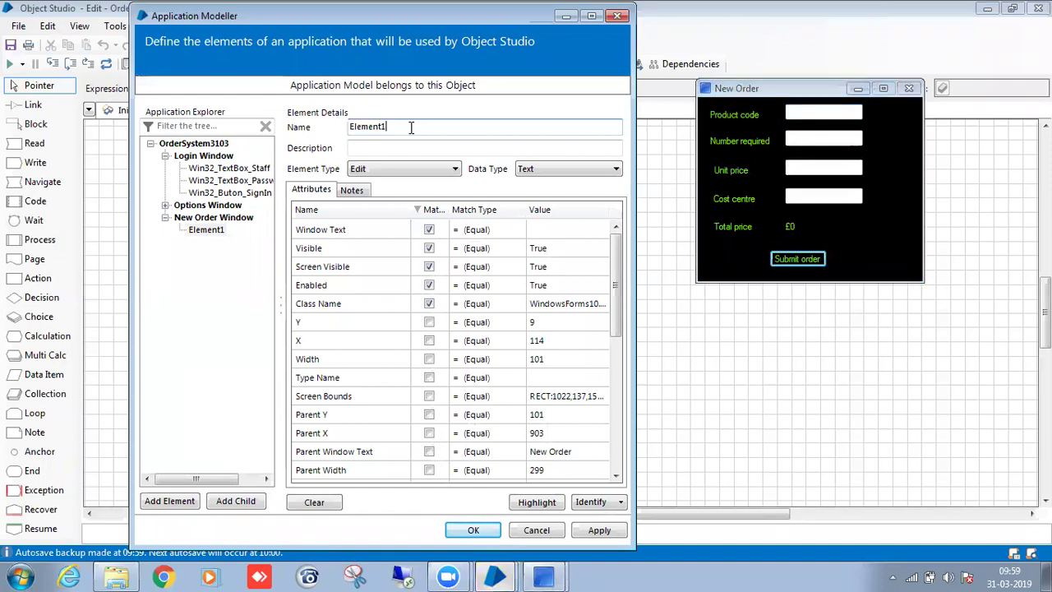
key("BackSpace")
key("BackSpace")
key("BackSpace")
key("BackSpace")
key("BackSpace")
key("BackSpace")
key("BackSpace")
key("BackSpace")
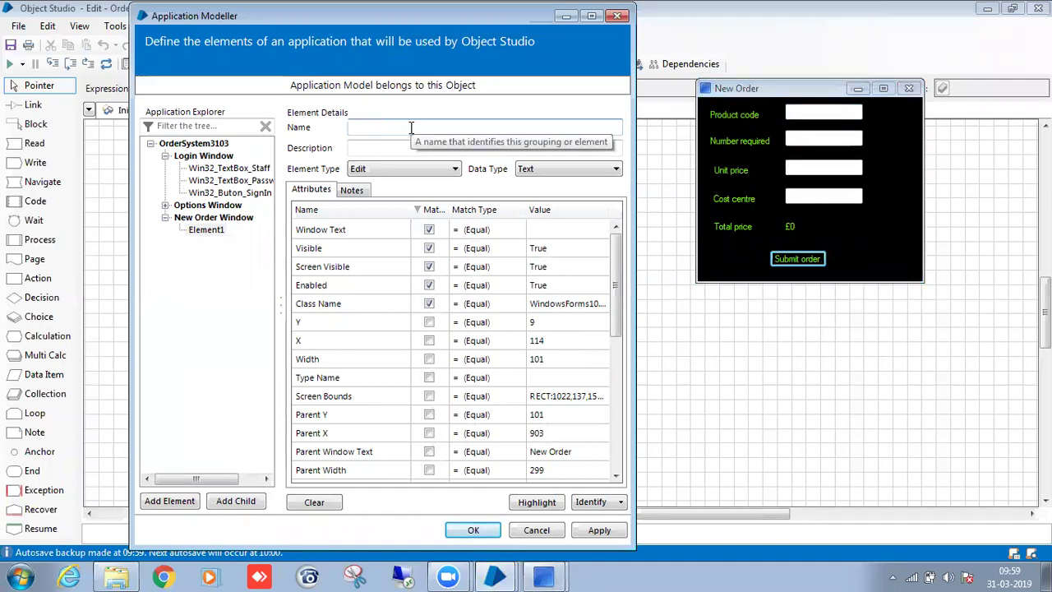
type("Win32_Tex")
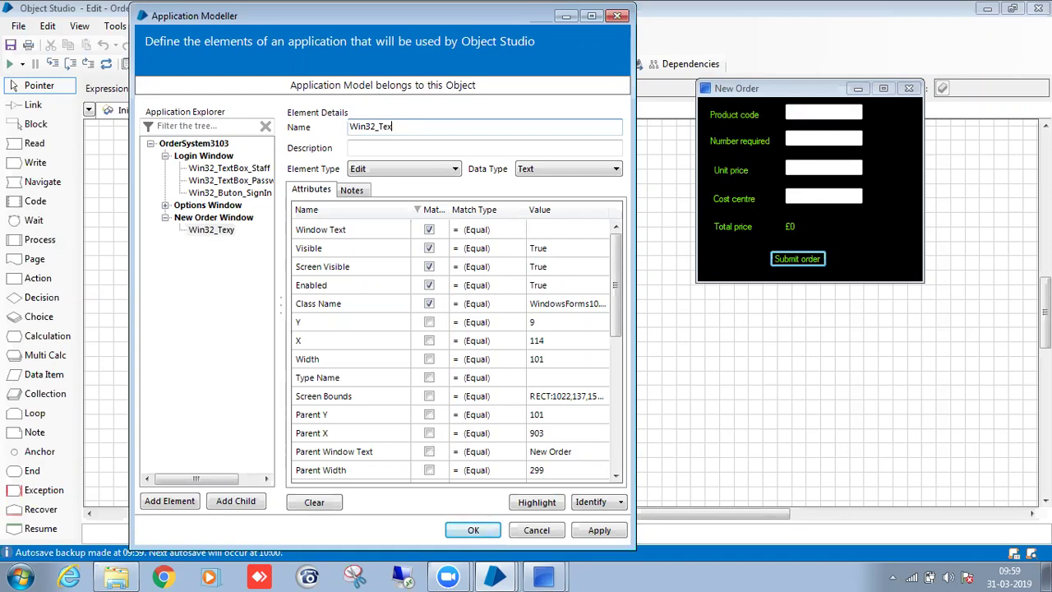
type("tBox_ProductCode")
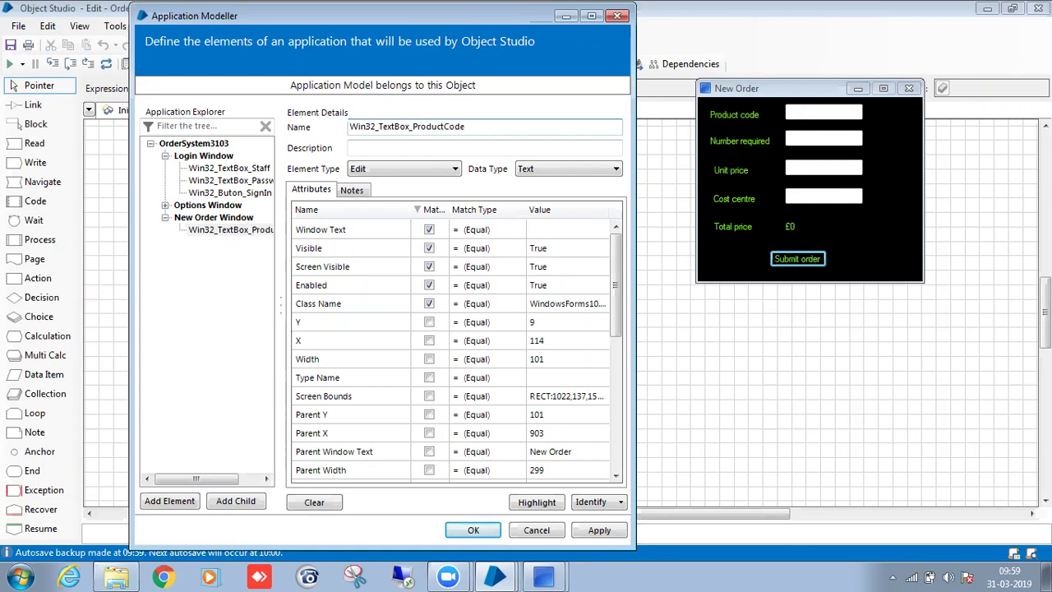
Match on Ordinal instead of Window Text so only Product code highlights.
left_click(429, 230)
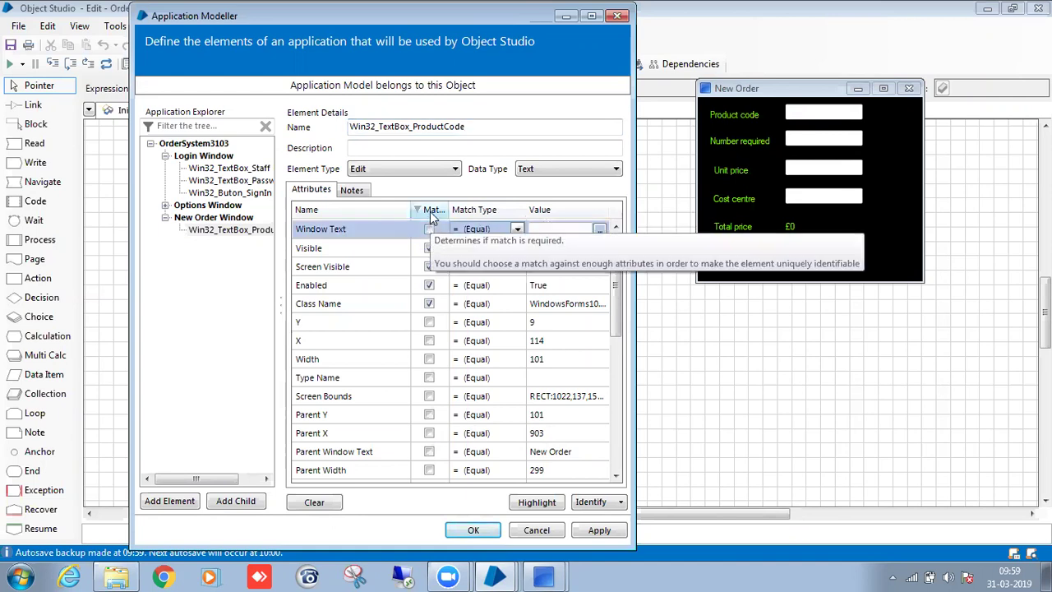
left_click(550, 507)
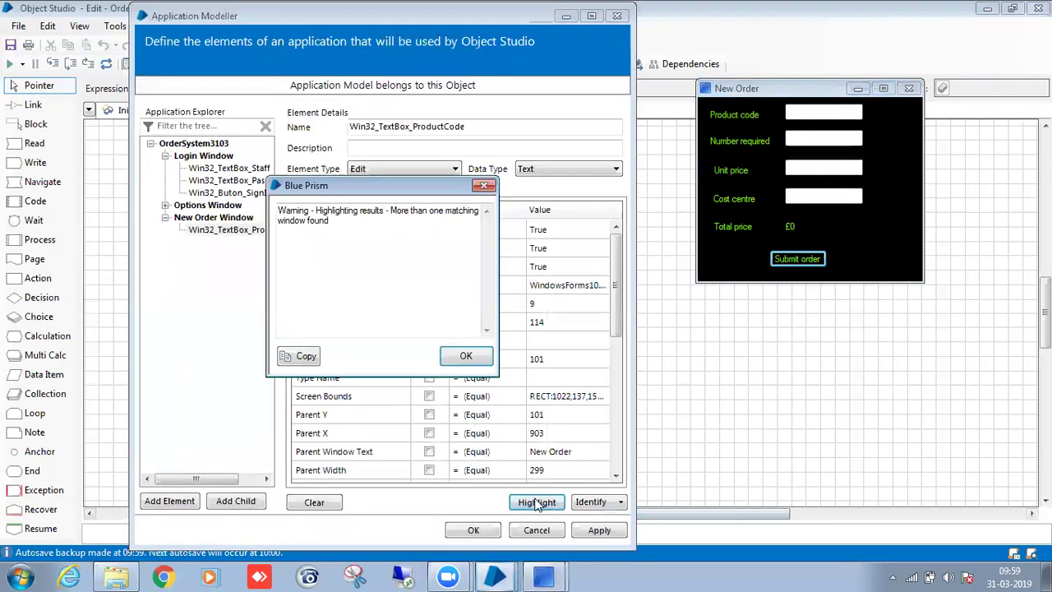
left_click(463, 355)
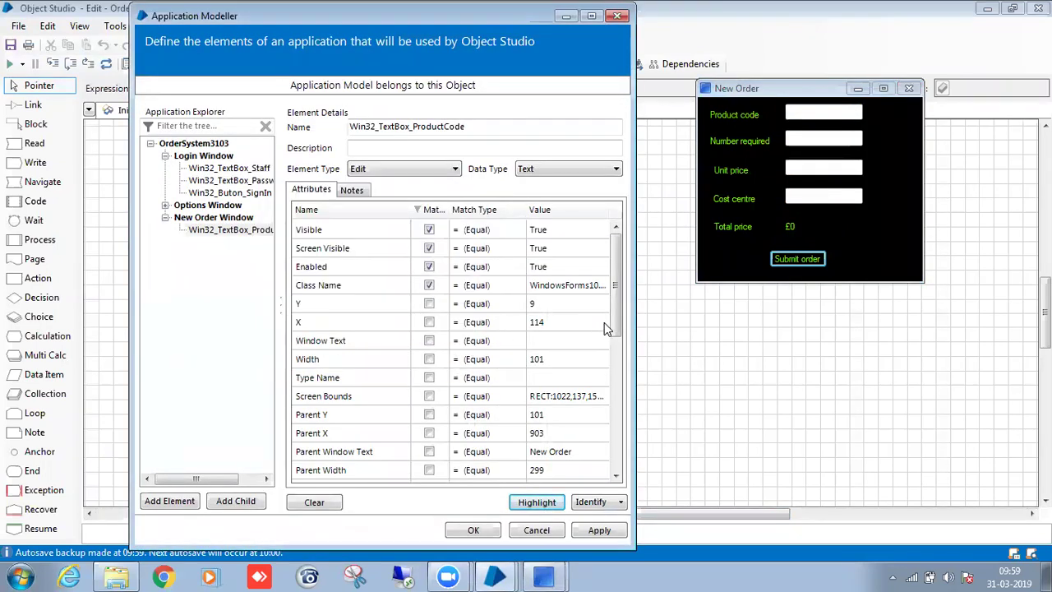
left_click_drag(622, 381, 641, 445)
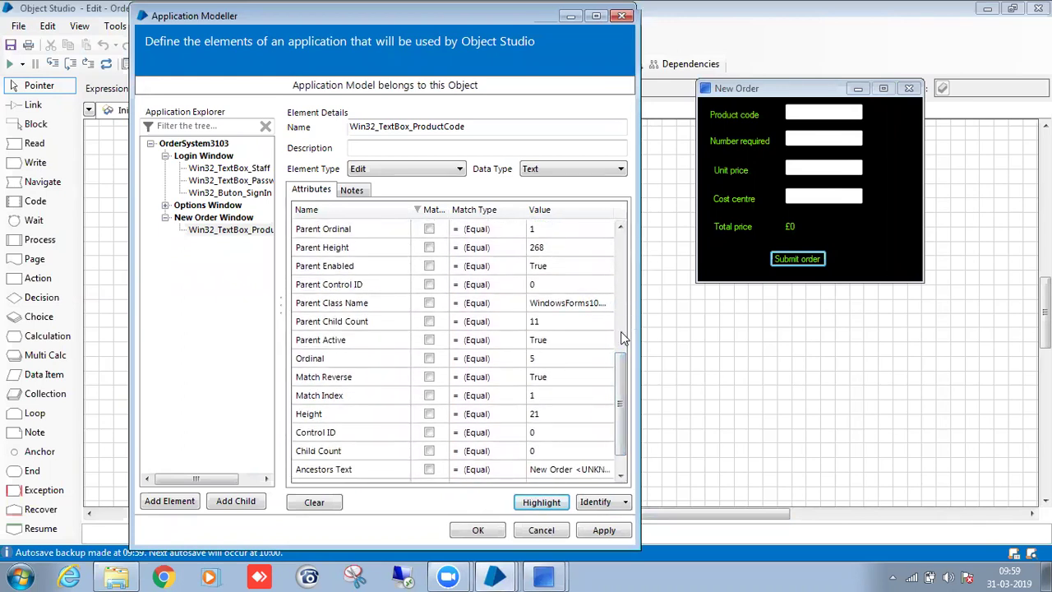
left_click(621, 332)
left_click_drag(621, 282, 635, 400)
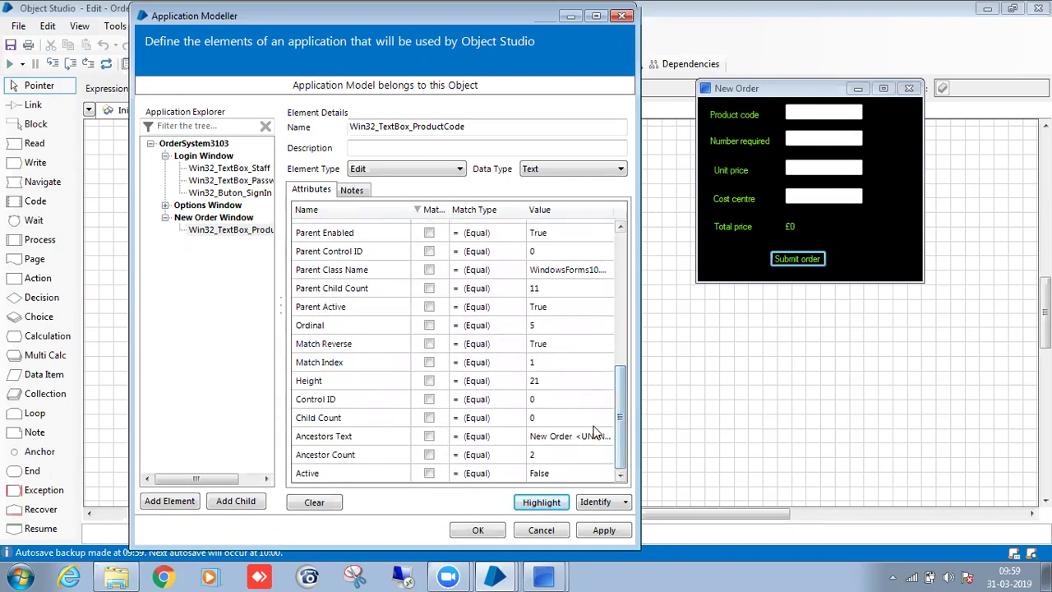
left_click(429, 325)
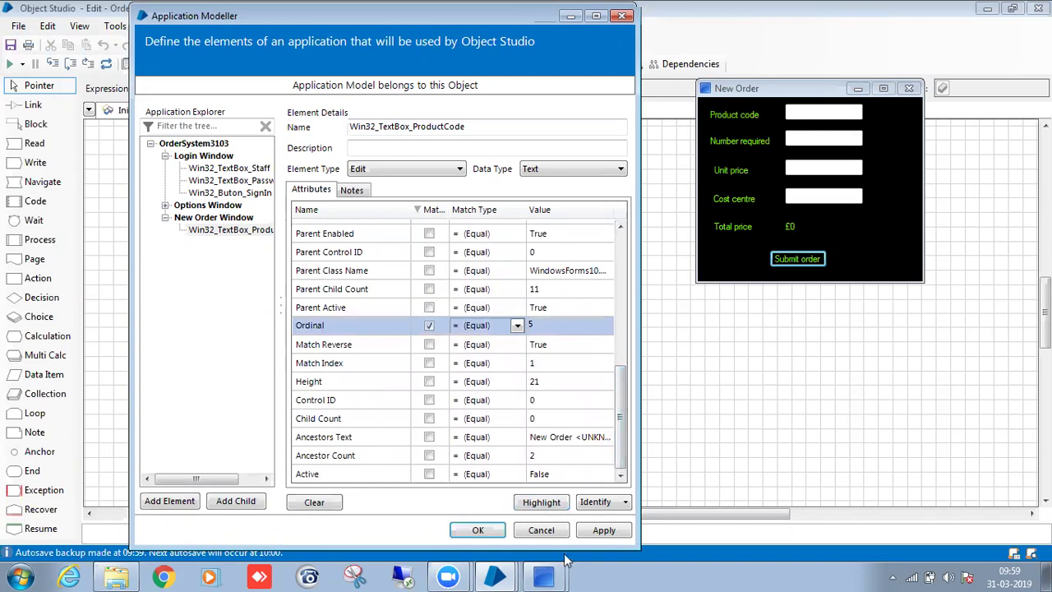
left_click(553, 505)
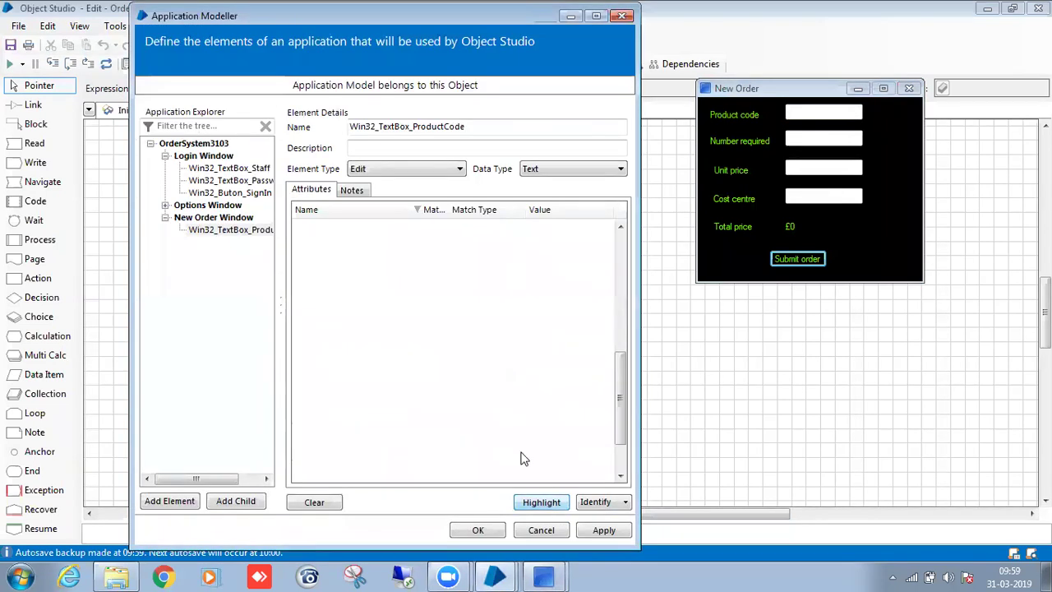
left_click(230, 235)
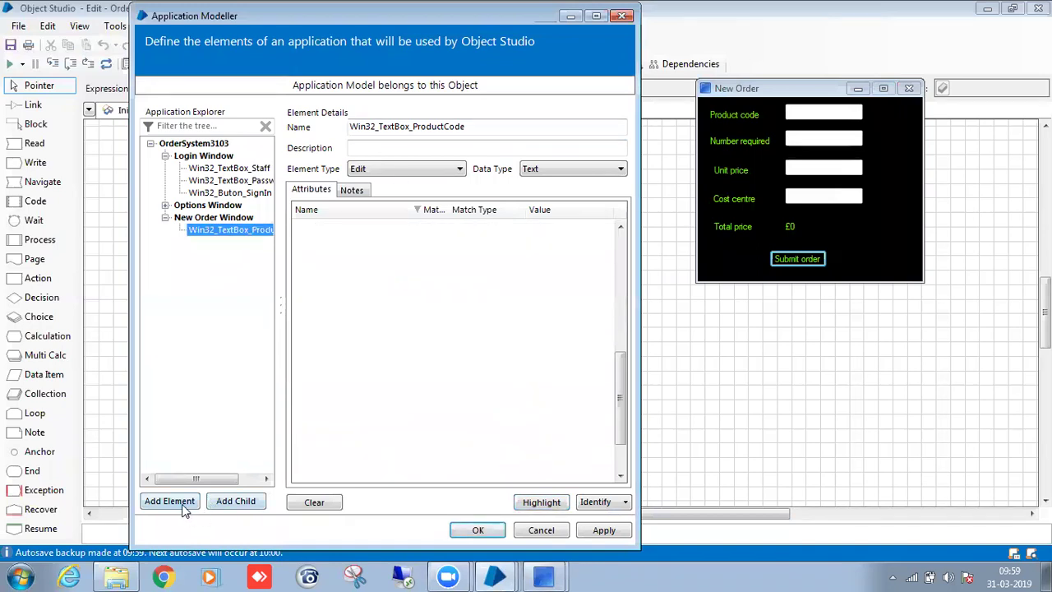
Add an element capturing the Number required field, named Win32_TextBox_NumberRequired.
left_click(182, 504)
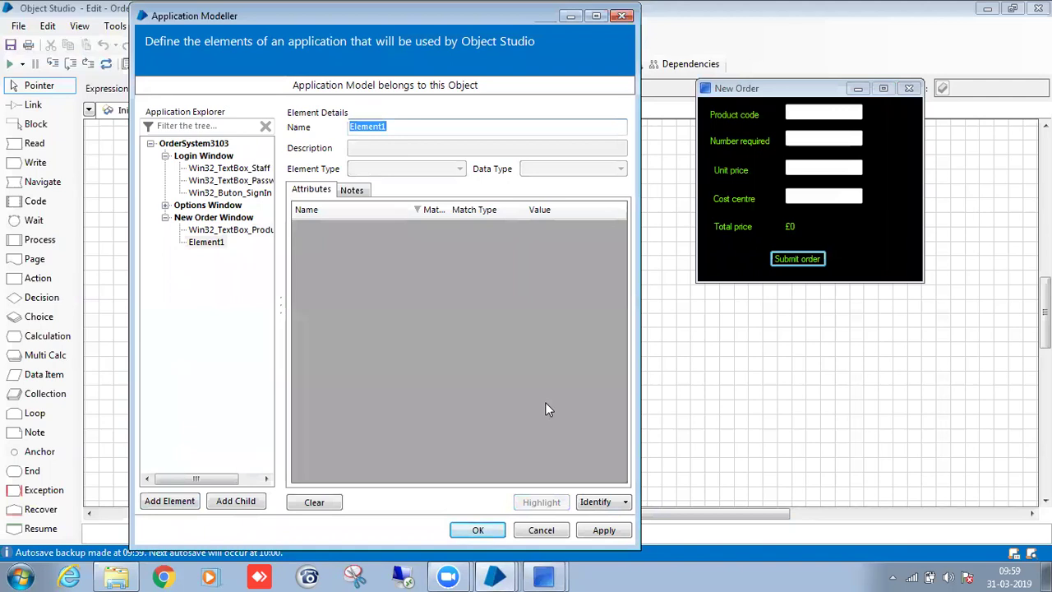
left_click(238, 231)
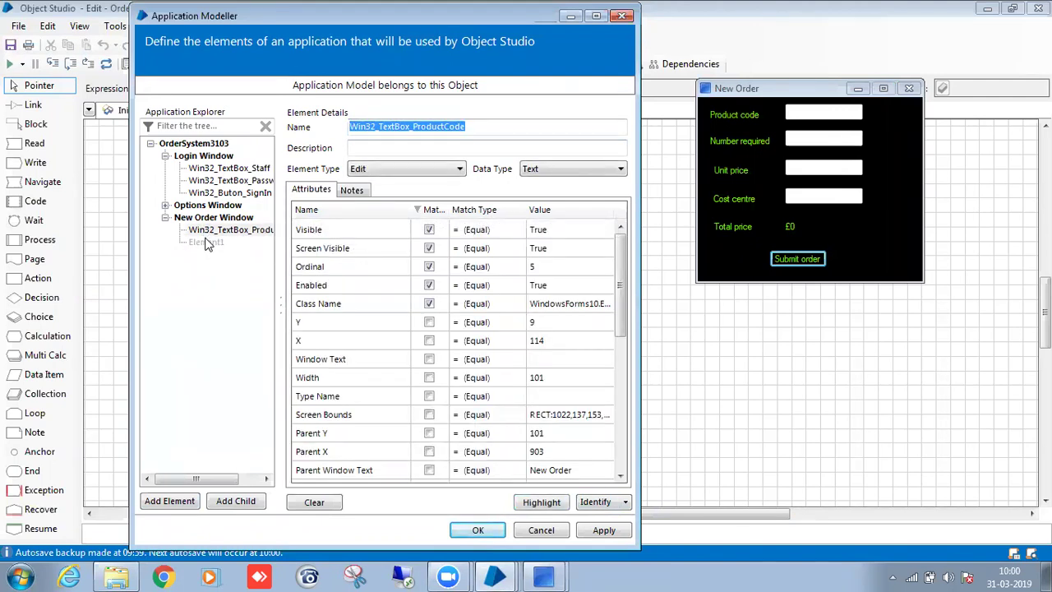
left_click(207, 242)
left_click(584, 503)
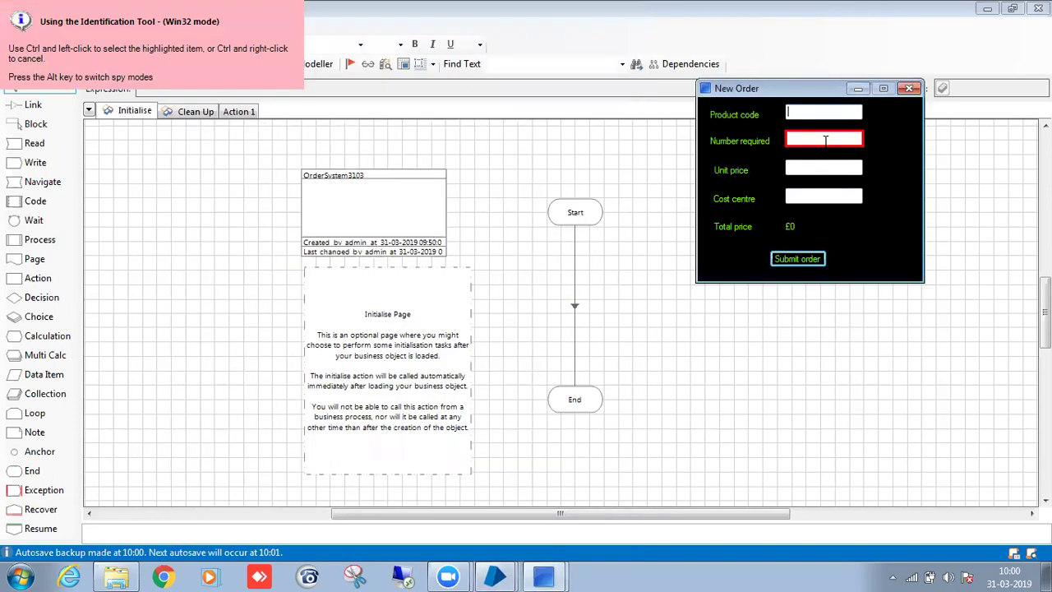
left_click(825, 140, "ctrl")
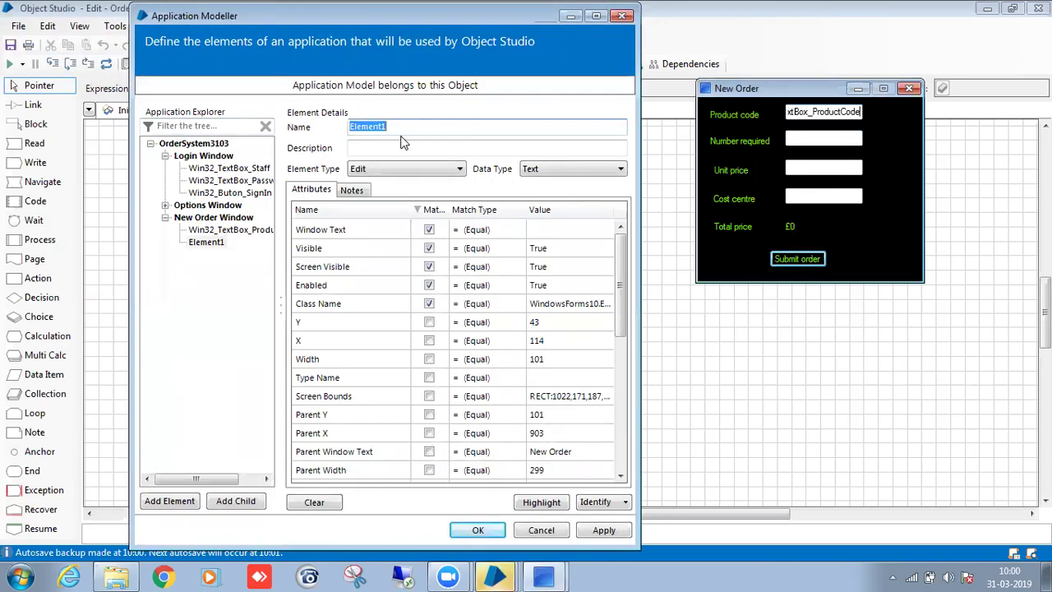
left_click(407, 130)
double_click(375, 127)
type("Win32_TextBox_ProductCode")
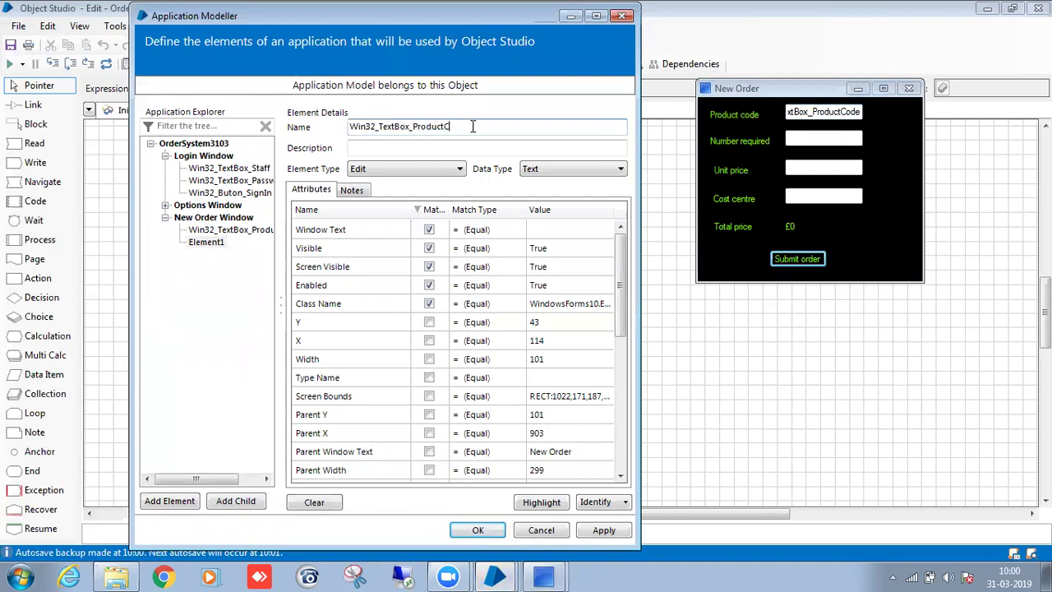
key("BackSpace")
key("BackSpace")
key("BackSpace")
key("BackSpace")
key("BackSpace")
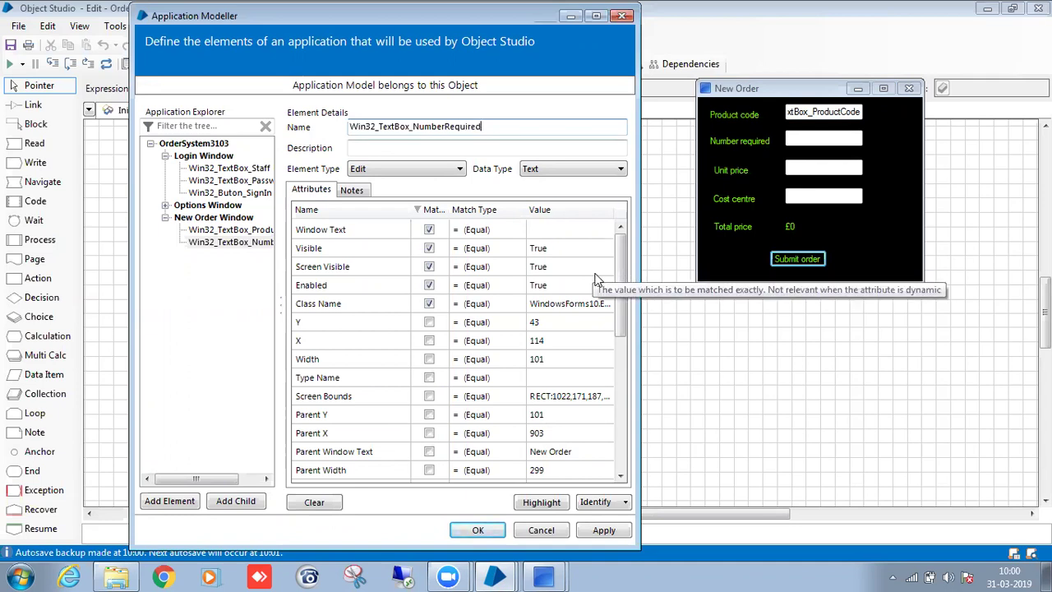
Match it on Ordinal instead of Window Text and check the highlight.
left_click(429, 230)
left_click_drag(622, 286, 624, 409)
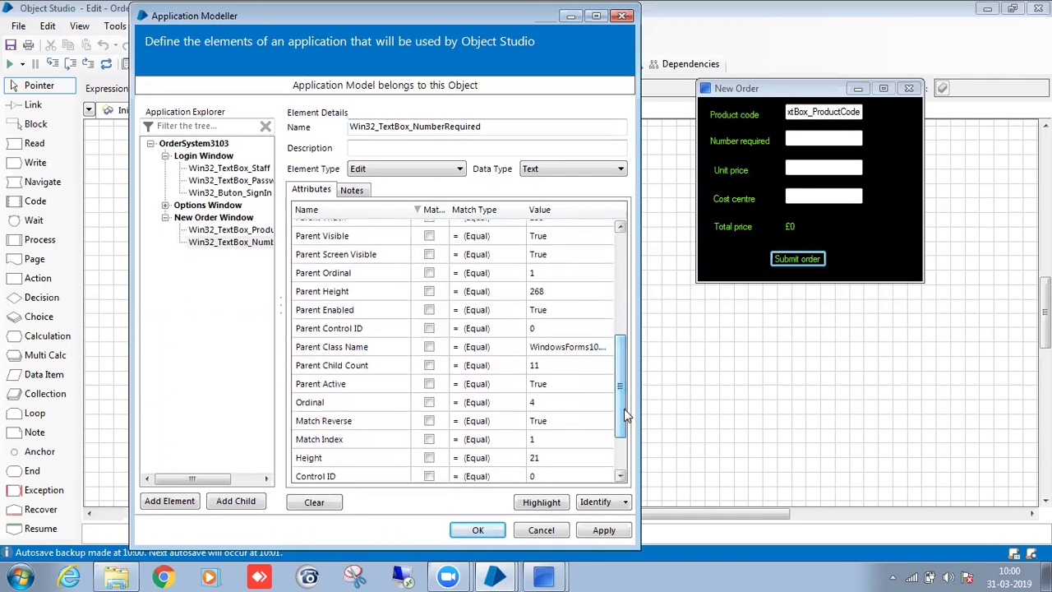
left_click(429, 402)
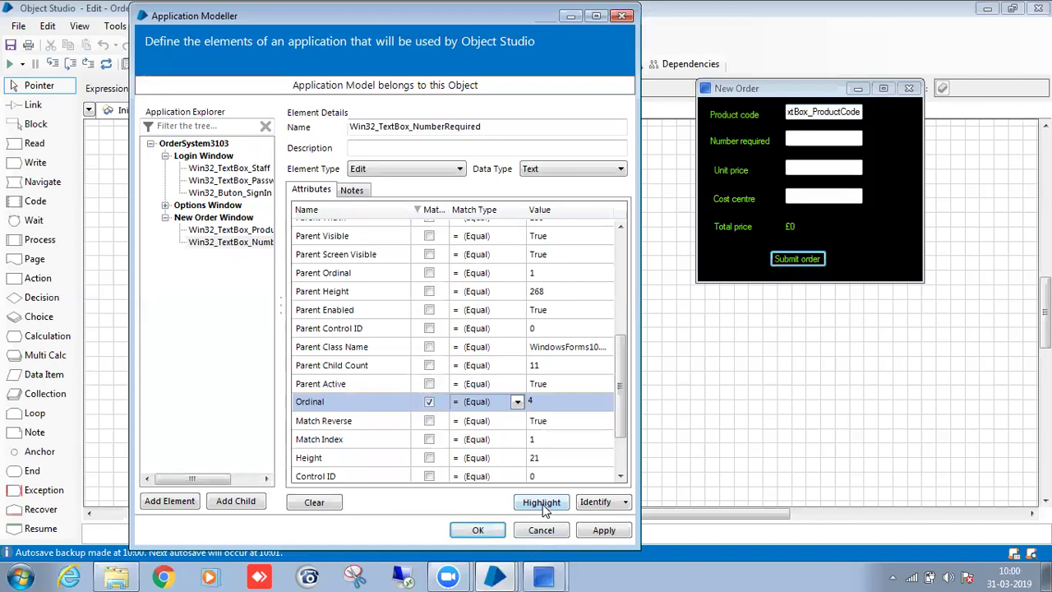
left_click(542, 503)
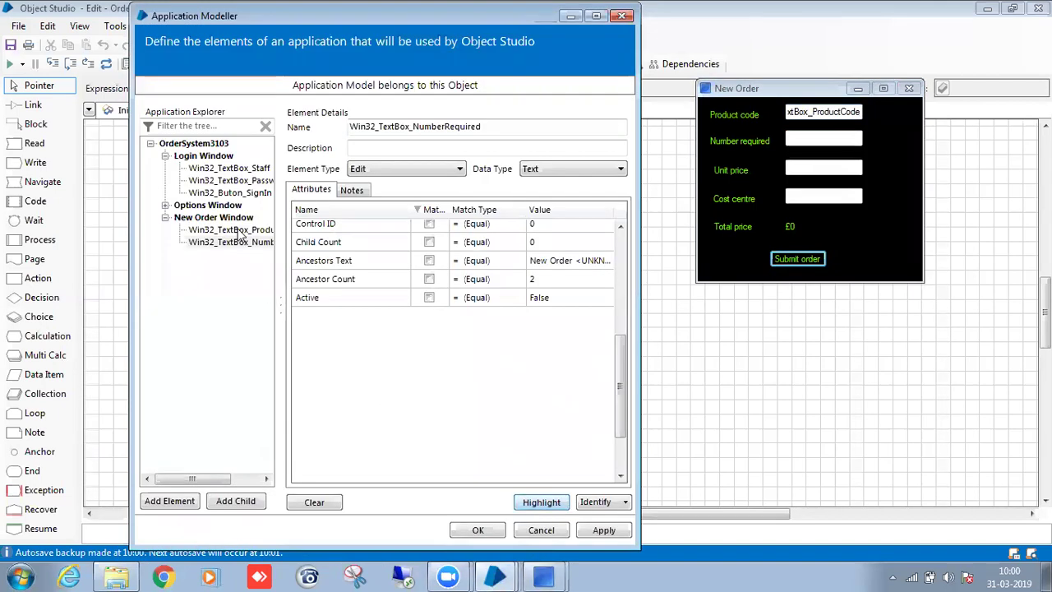
Add an element capturing the Unit price field and paste the copied element name.
left_click(167, 504)
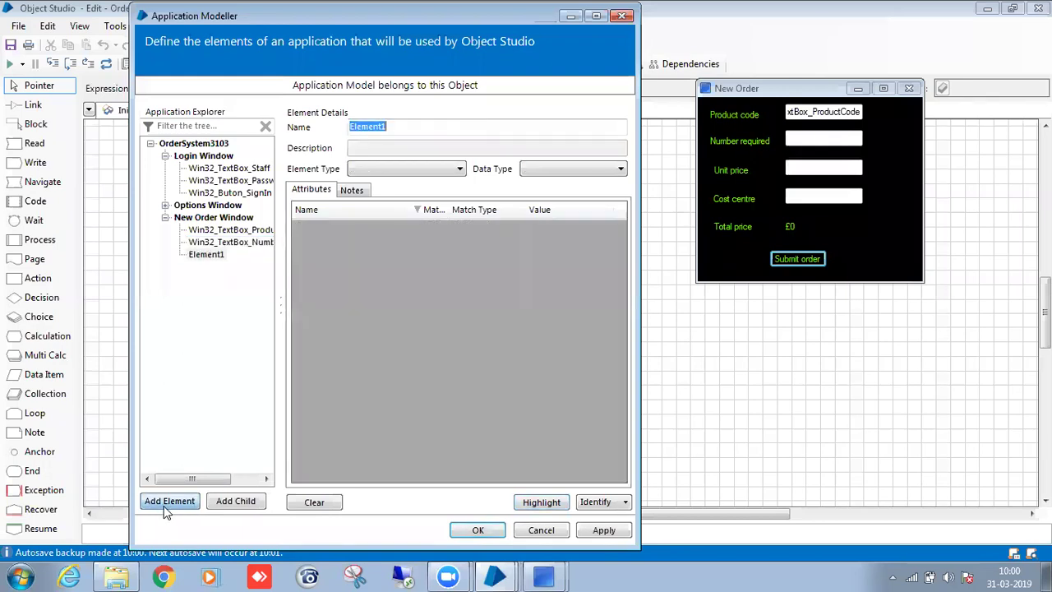
left_click(588, 500)
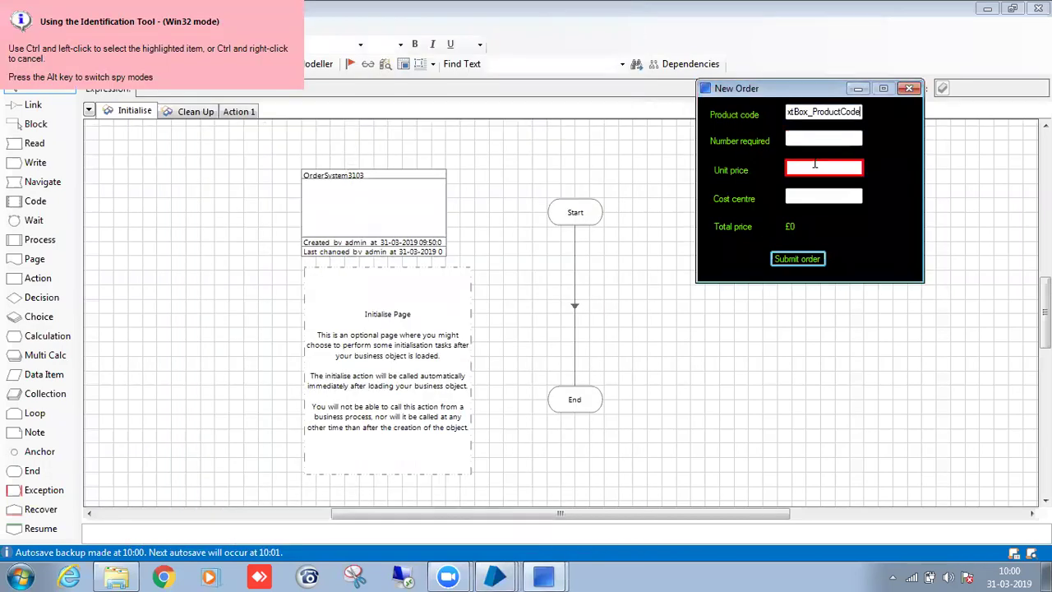
left_click(815, 166, "ctrl")
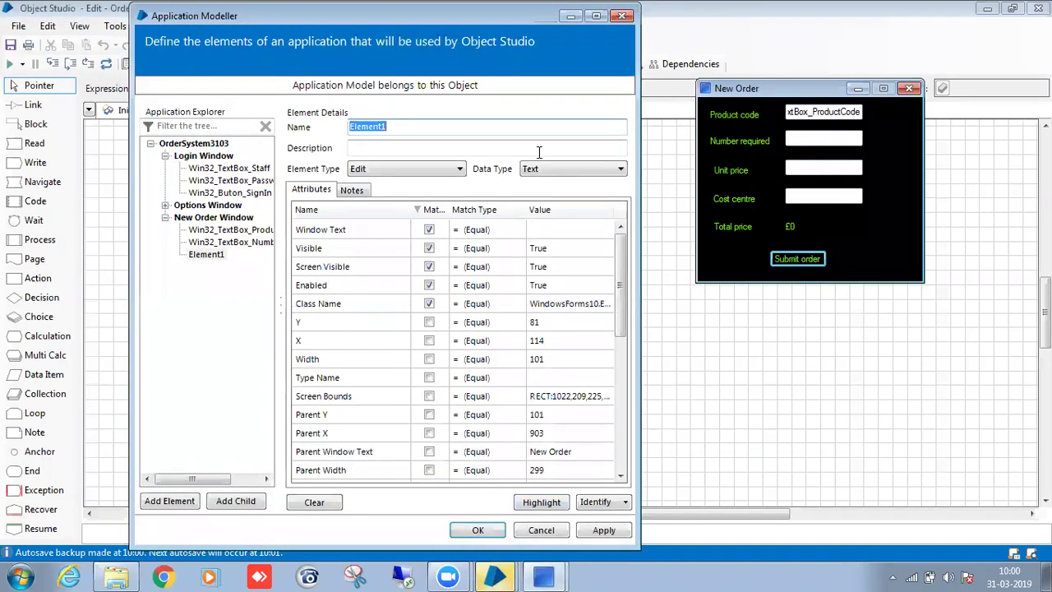
left_click(455, 127)
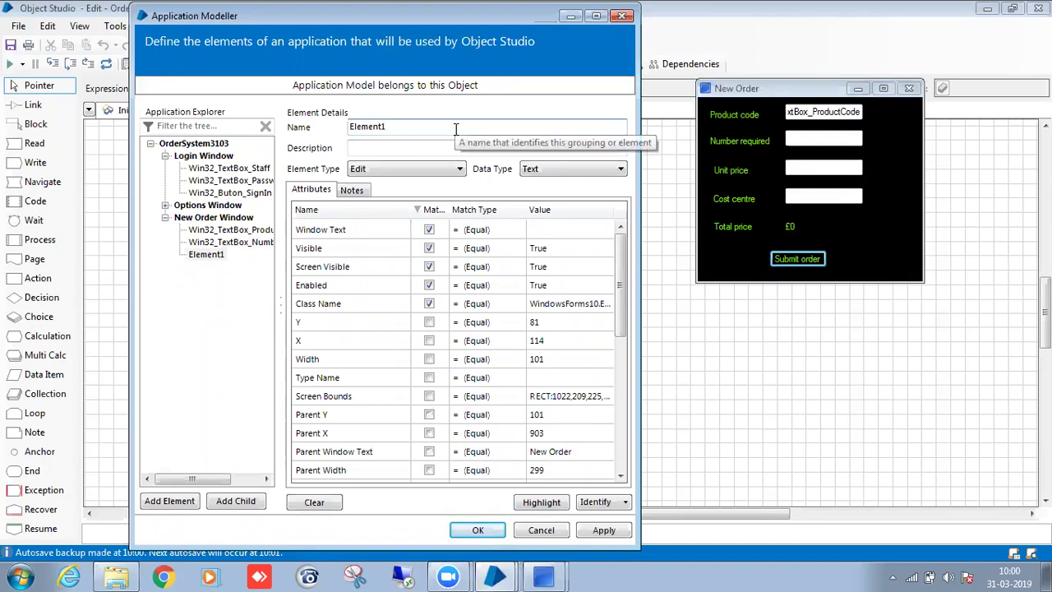
key("BackSpace")
key("BackSpace")
key("BackSpace")
key("BackSpace")
key("BackSpace")
key("BackSpace")
key("BackSpace")
key("BackSpace")
type("Win32_TextBox_ProductCode")
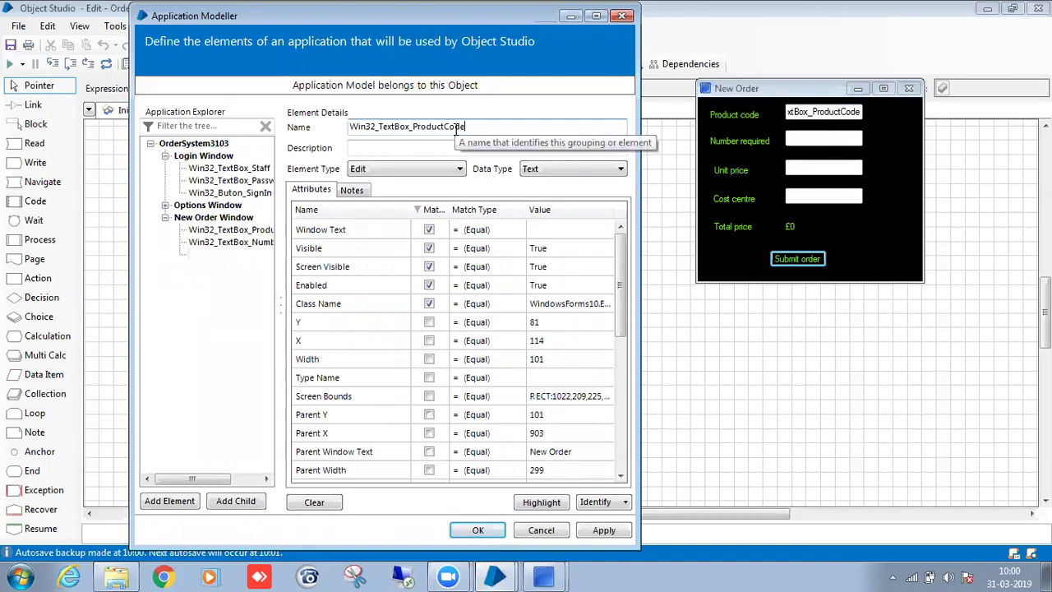
Match it on Ordinal 3 instead of Window Text and check which field highlights.
left_click(429, 229)
left_click(429, 229)
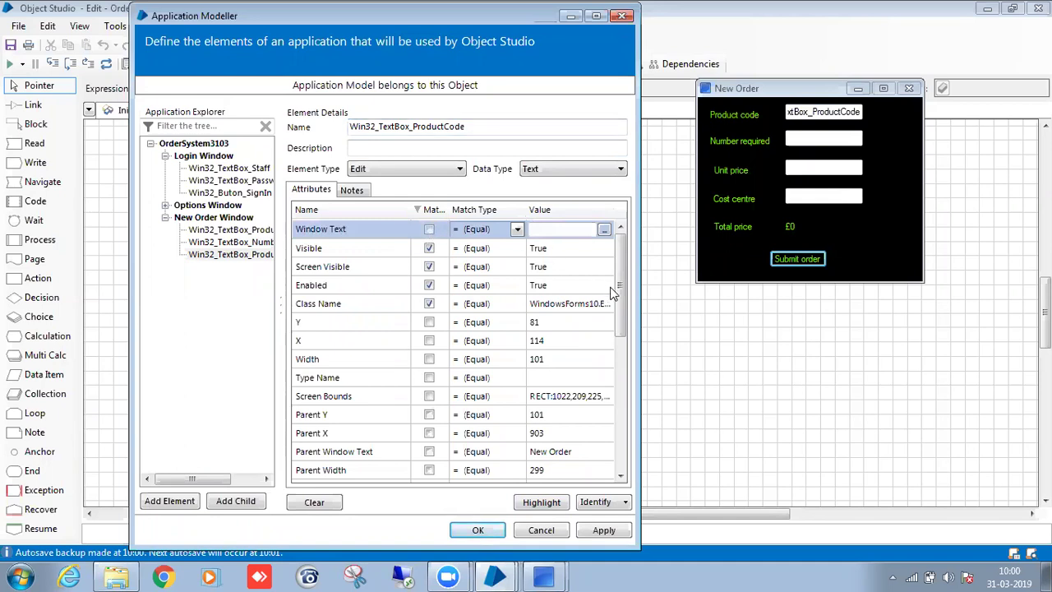
left_click(612, 284)
left_click_drag(624, 285, 623, 345)
scroll(615, 370, "down", 3)
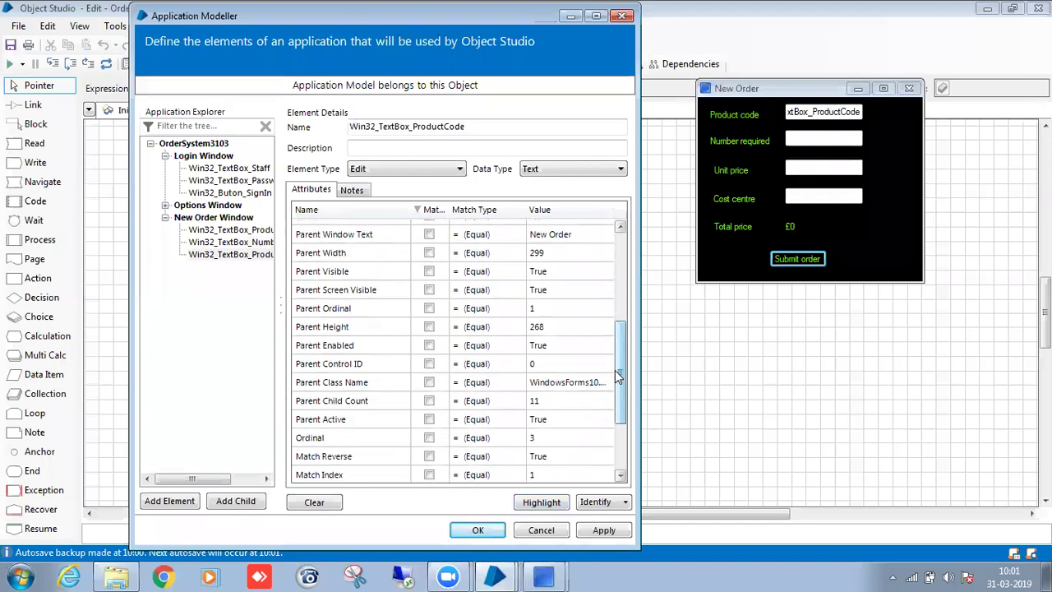
left_click(429, 359)
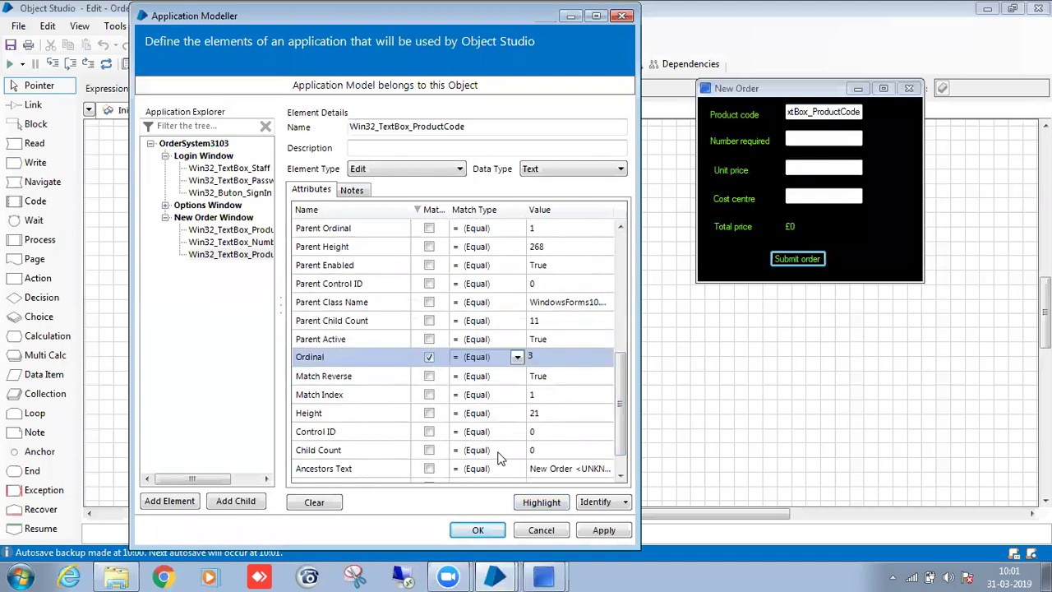
left_click(532, 503)
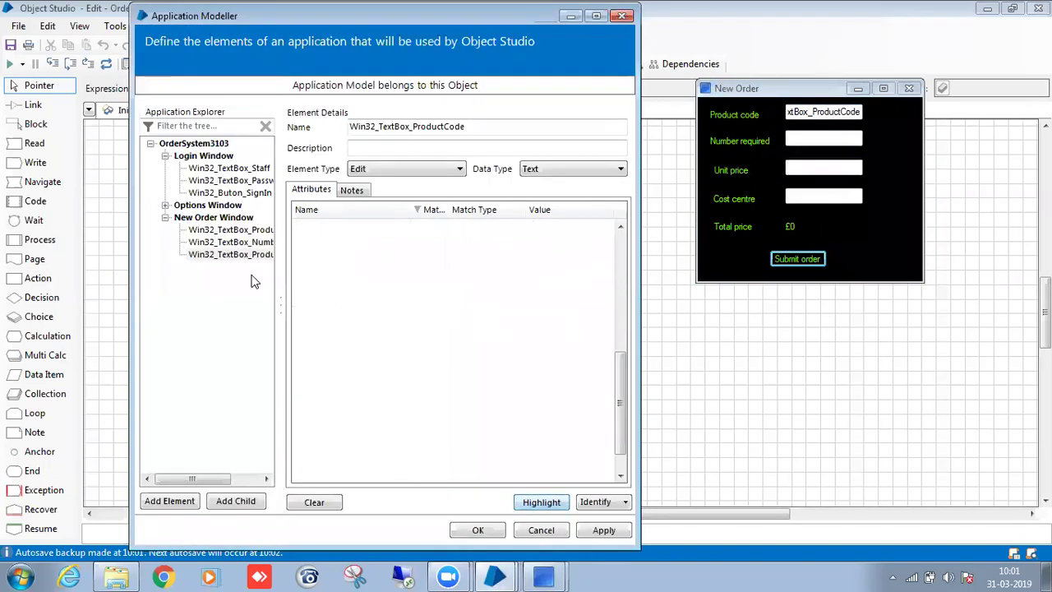
Add a new element capturing the Cost centre field.
left_click(181, 500)
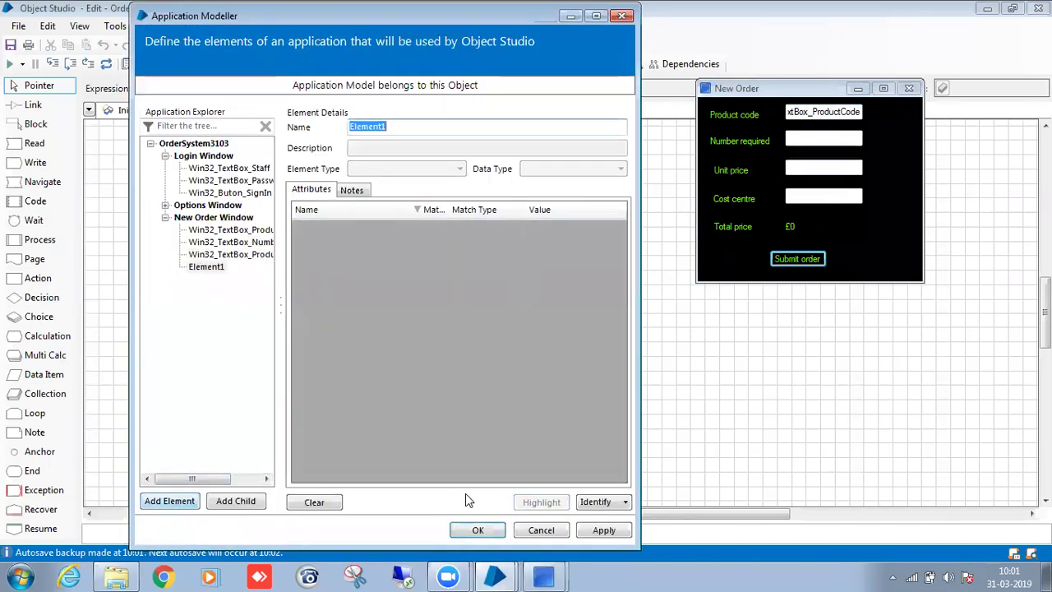
left_click(595, 503)
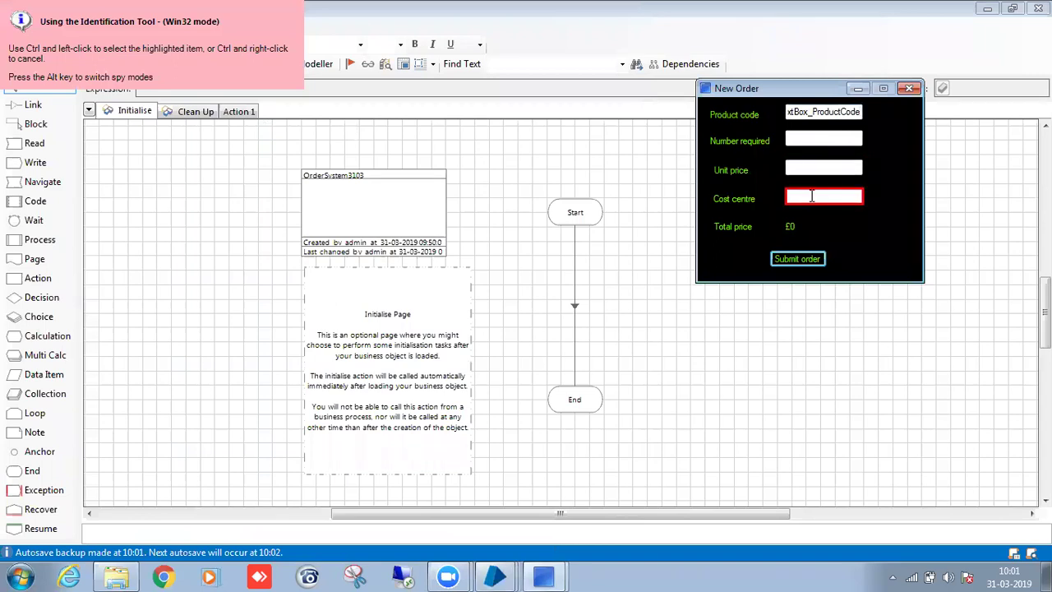
left_click(812, 196, "ctrl")
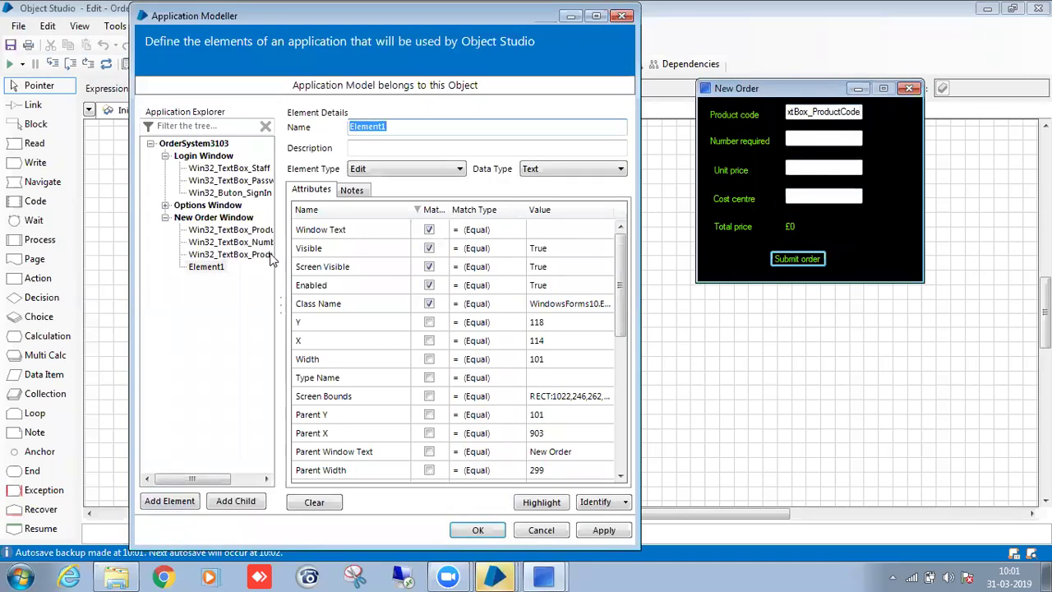
Rename the Unit price element Win32_TextBox_UnitPrice and verify it highlights Unit price.
left_click(494, 126)
key("BackSpace")
key("BackSpace")
key("BackSpace")
key("BackSpace")
key("BackSpace")
key("BackSpace")
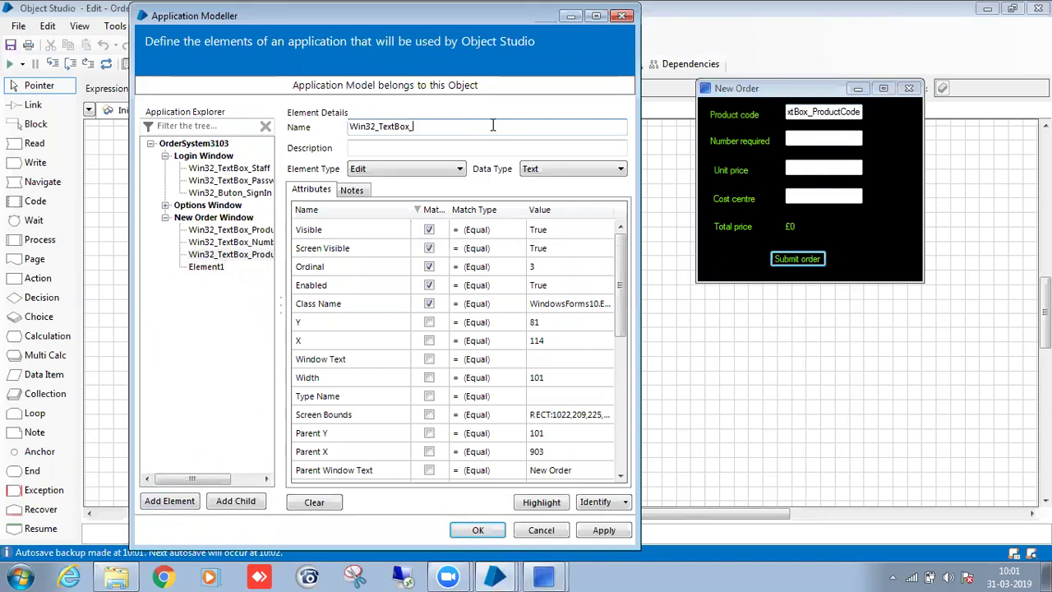
type("UnitPrice")
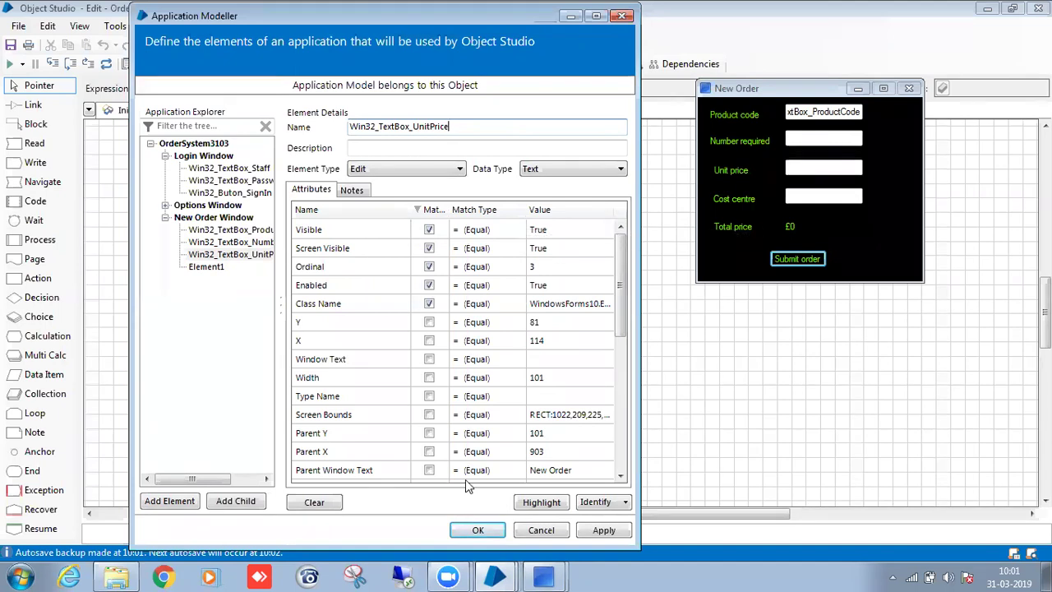
left_click(530, 501)
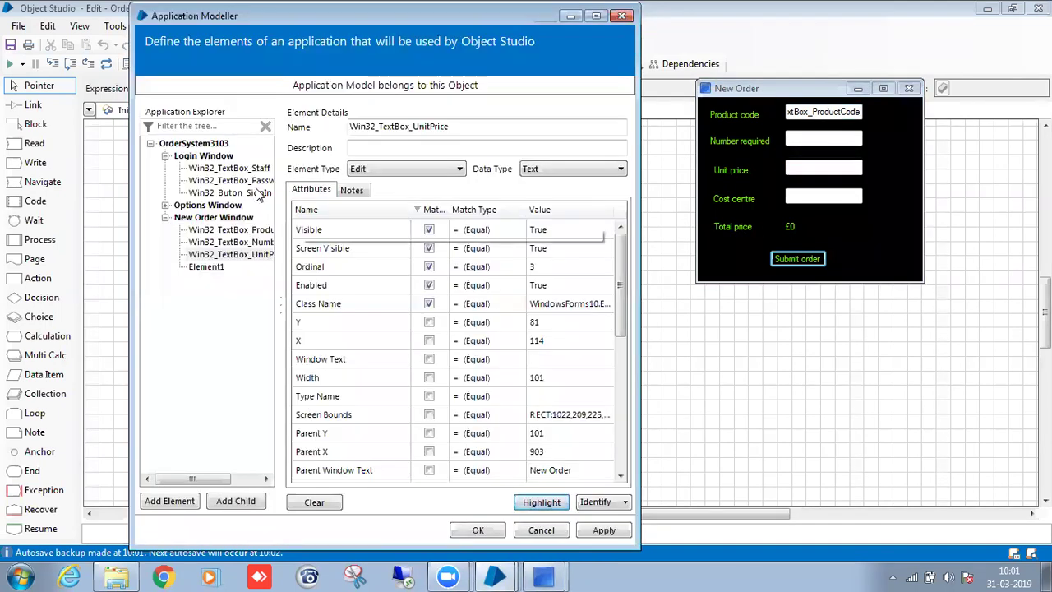
Begin naming the Cost centre element from the pasted Win32_TextBox_ prefix.
left_click(209, 267)
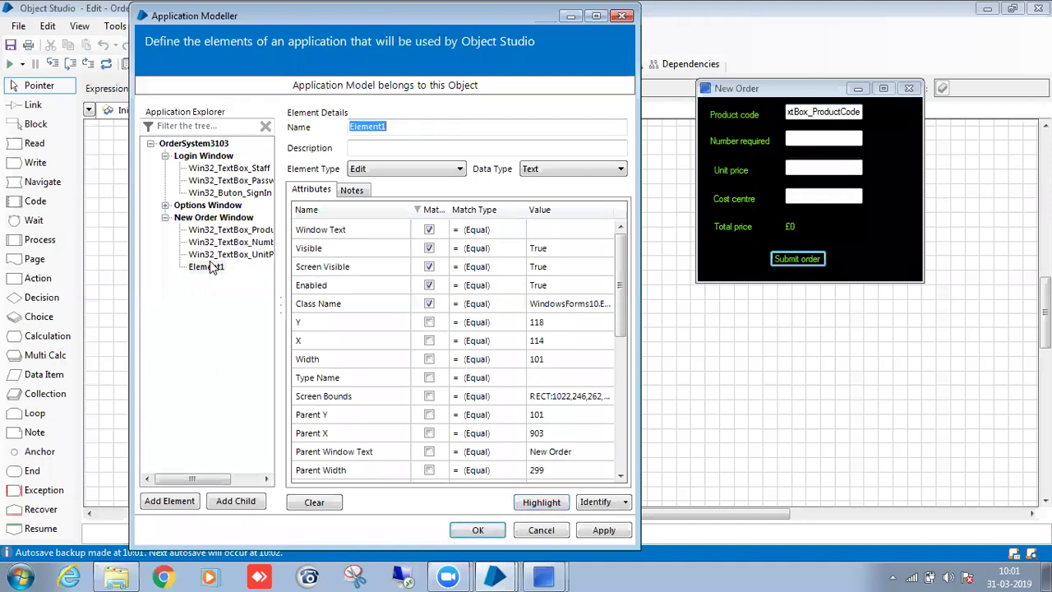
left_click(441, 126)
key("BackSpace")
key("BackSpace")
key("BackSpace")
key("BackSpace")
key("BackSpace")
key("BackSpace")
key("BackSpace")
type("Win32_TextBox_ProductCode")
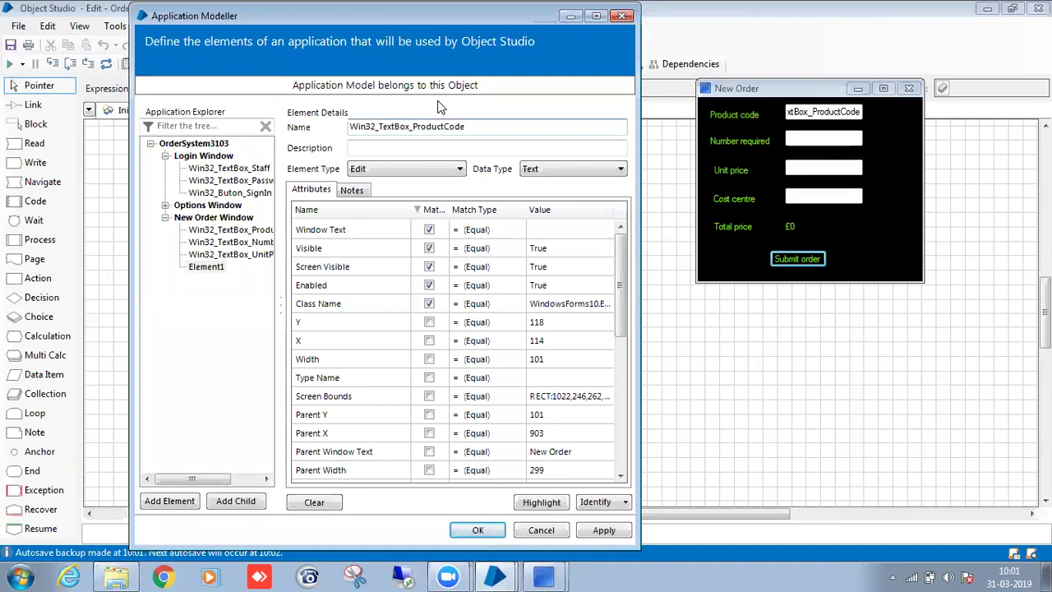
key("BackSpace")
key("BackSpace")
key("BackSpace")
key("BackSpace")
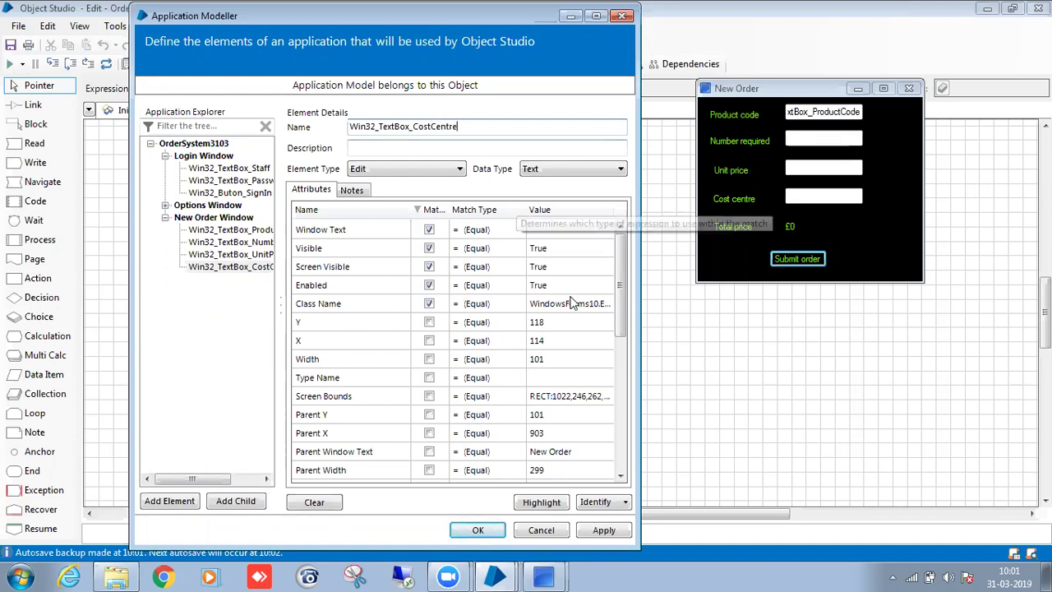
Match the Cost centre element on Ordinal 2 instead of Window Text and test it.
left_click(429, 229)
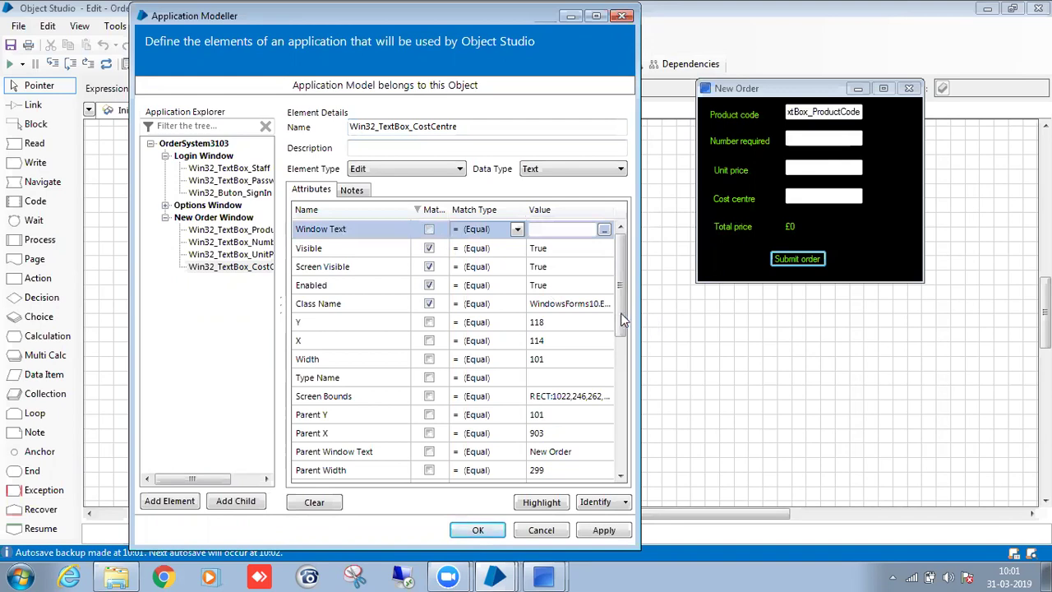
left_click_drag(617, 311, 623, 415)
left_click(429, 397)
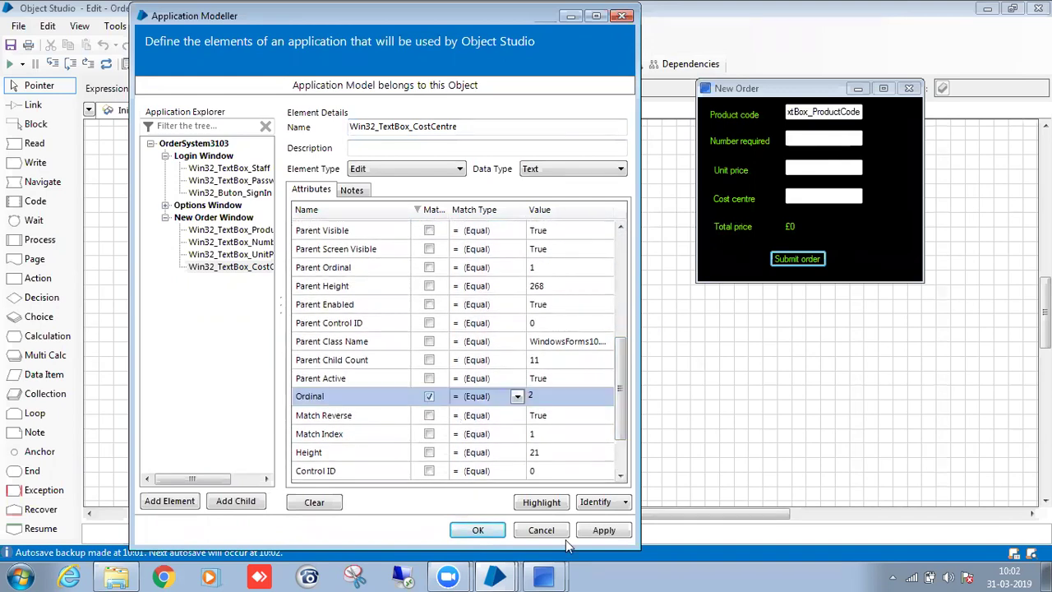
left_click(545, 501)
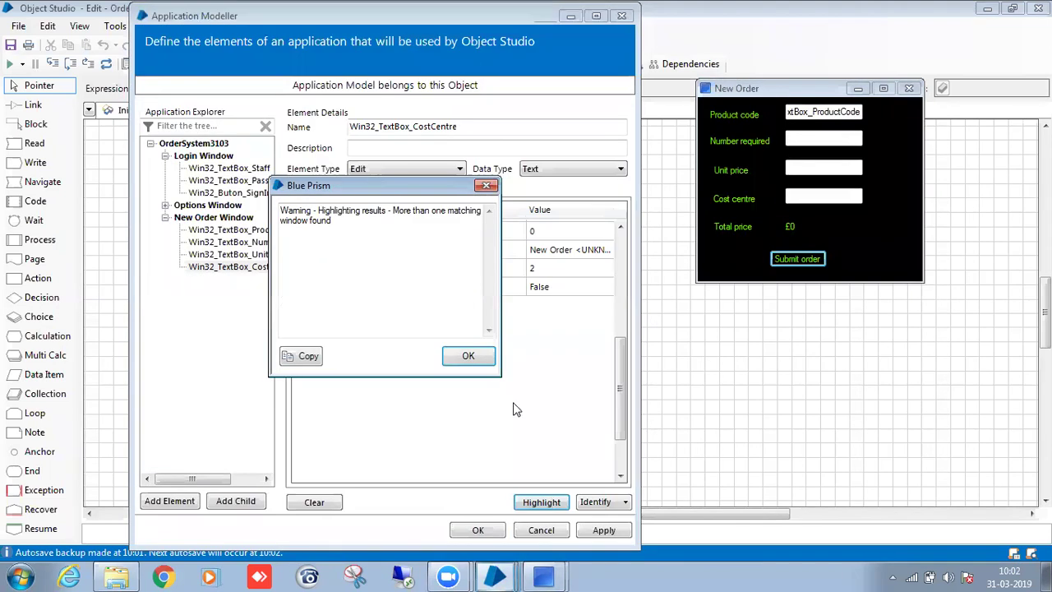
left_click(475, 359)
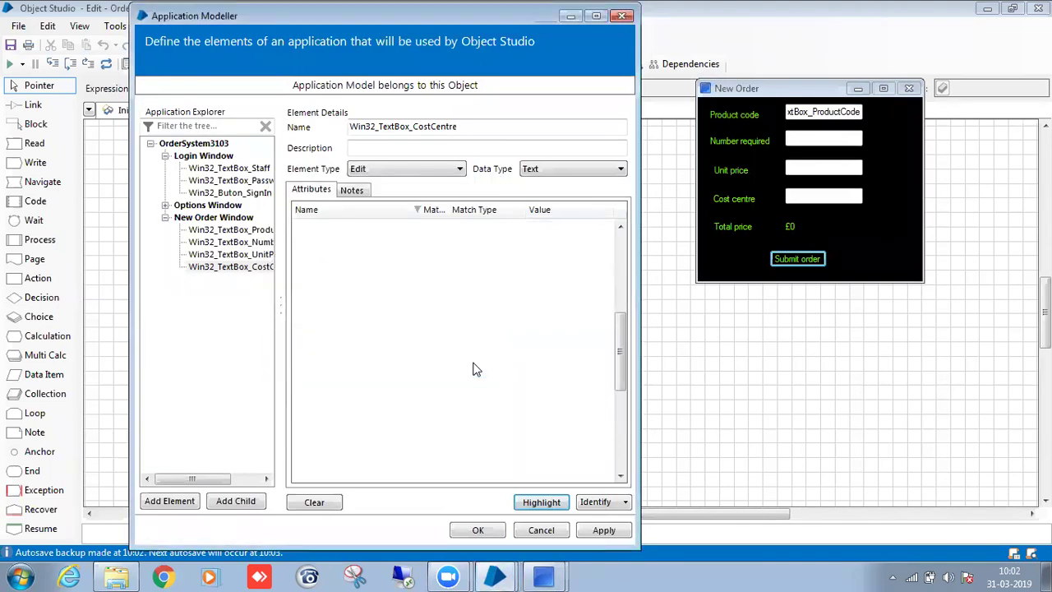
left_click(419, 212)
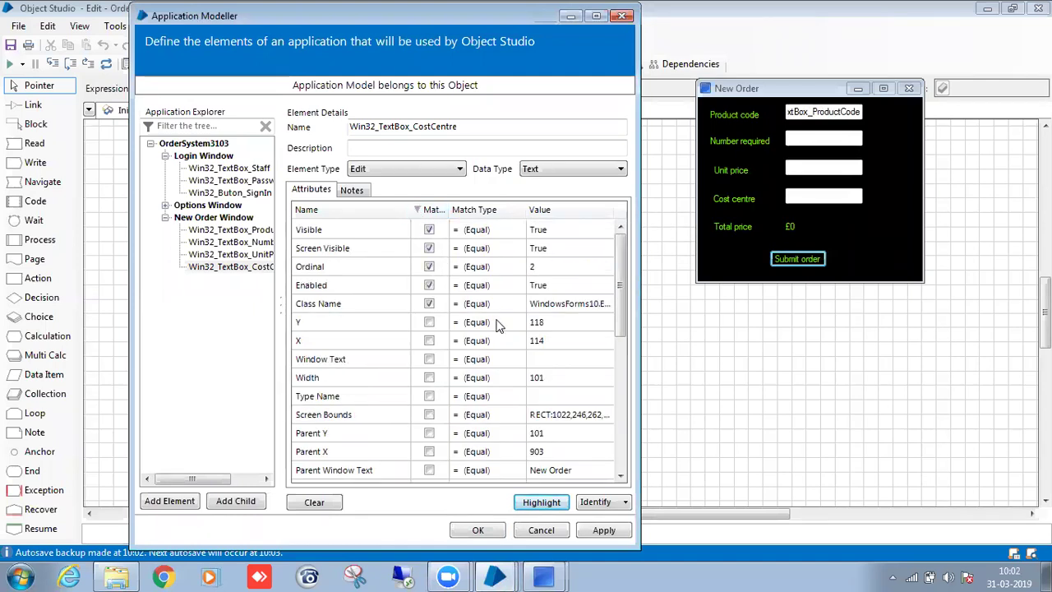
left_click(544, 504)
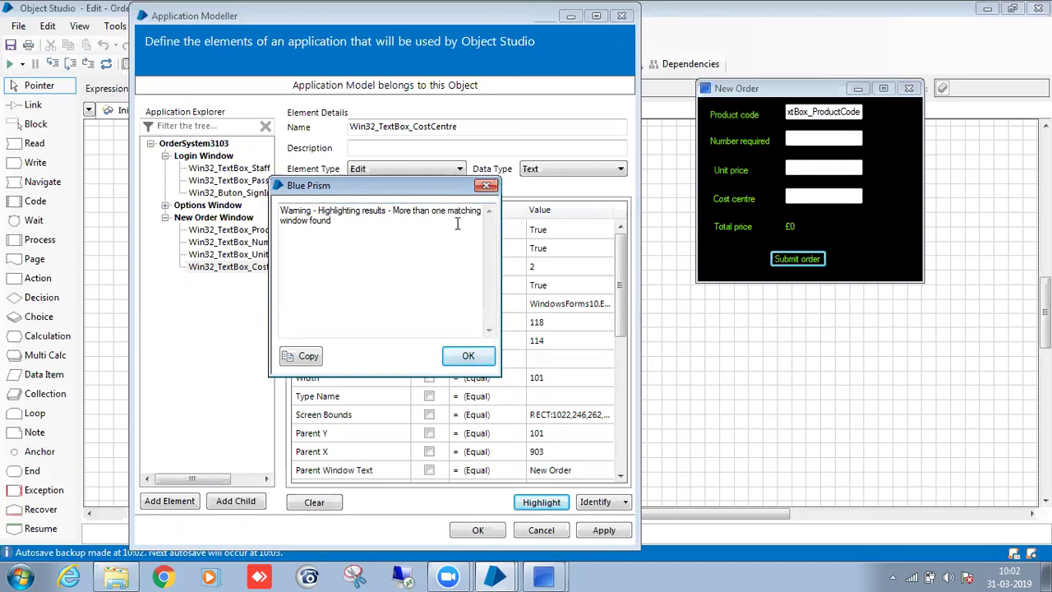
left_click(467, 356)
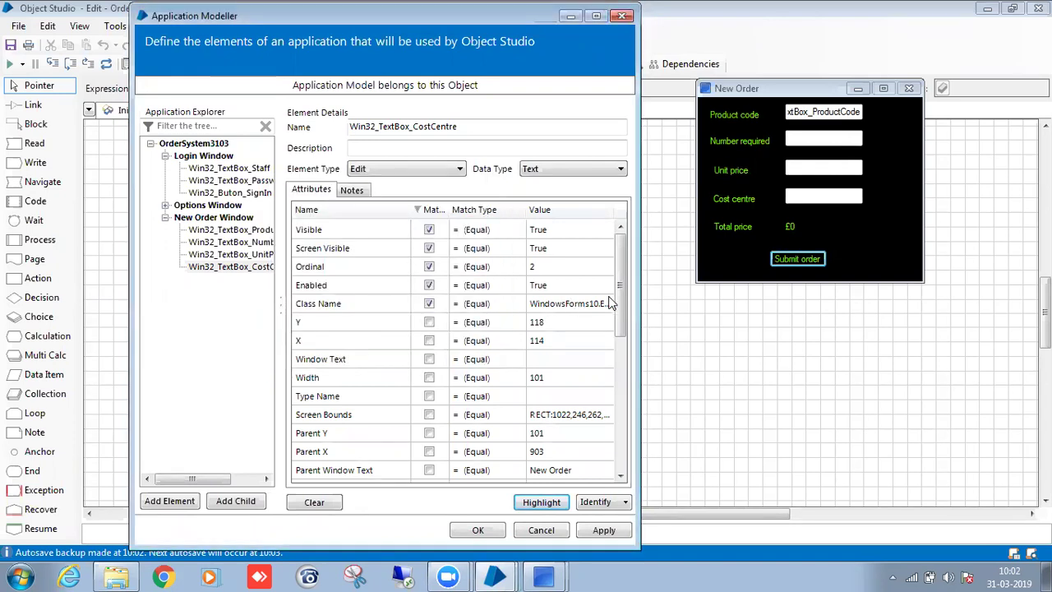
Also match on Match Index so only the Cost centre box highlights.
mouse_move(618, 302)
left_mouse_down()
mouse_move(623, 450)
mouse_move(629, 287)
left_mouse_up()
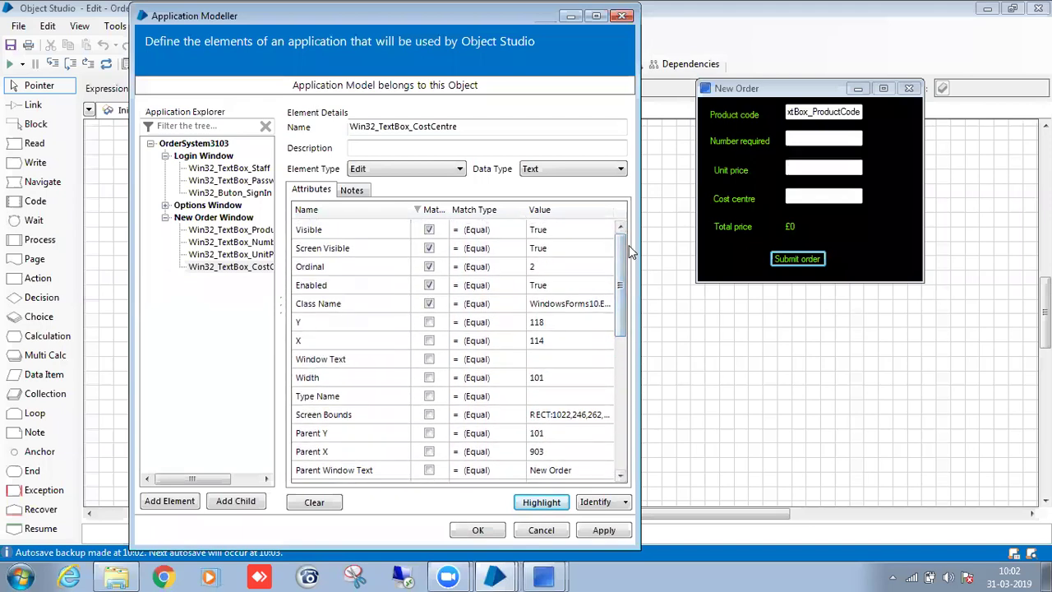
left_click_drag(618, 304, 644, 458)
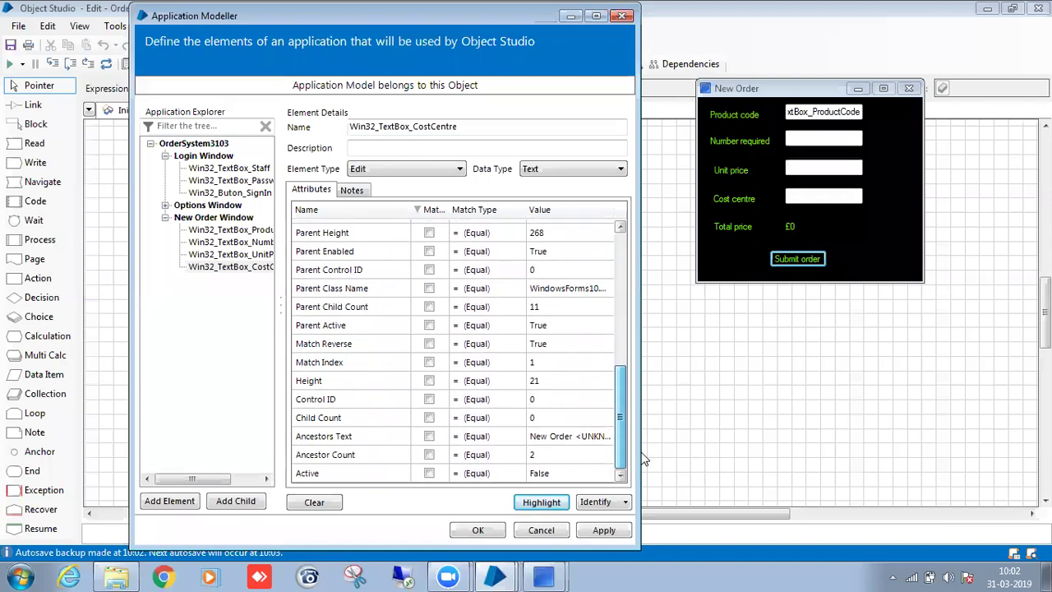
left_click(429, 363)
left_click(542, 502)
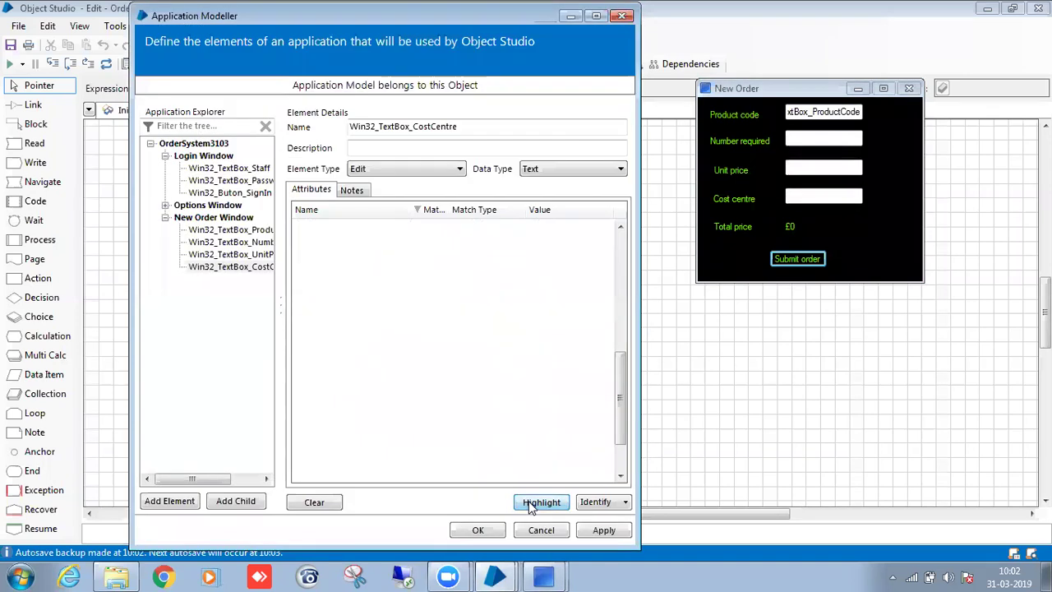
left_click(426, 215)
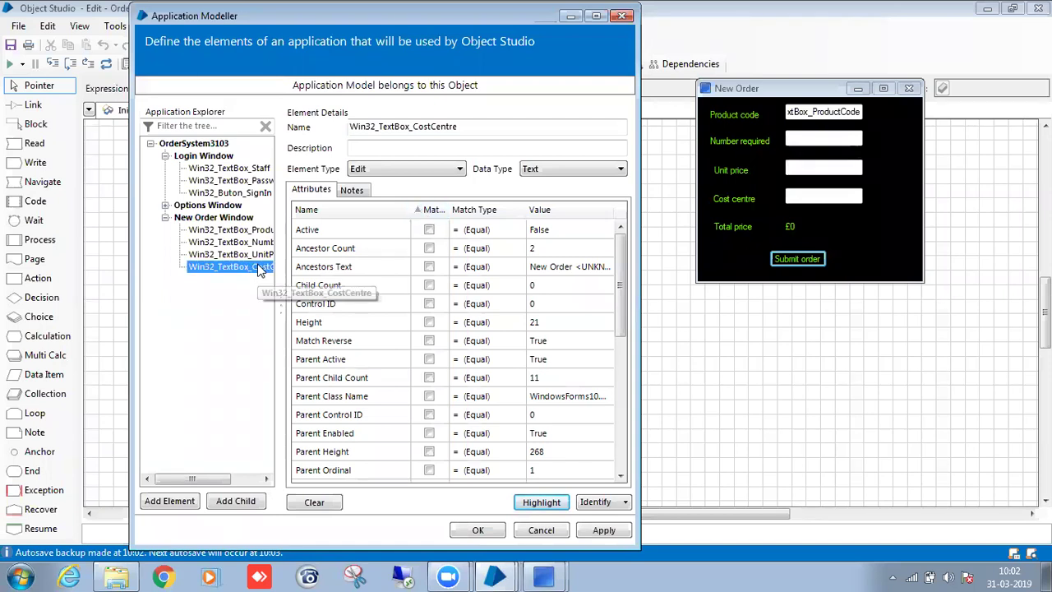
Add a New Order Window element named Win32_TextBox_SubmitOrder, captured from the Submit order button.
left_click(176, 503)
left_click(595, 502)
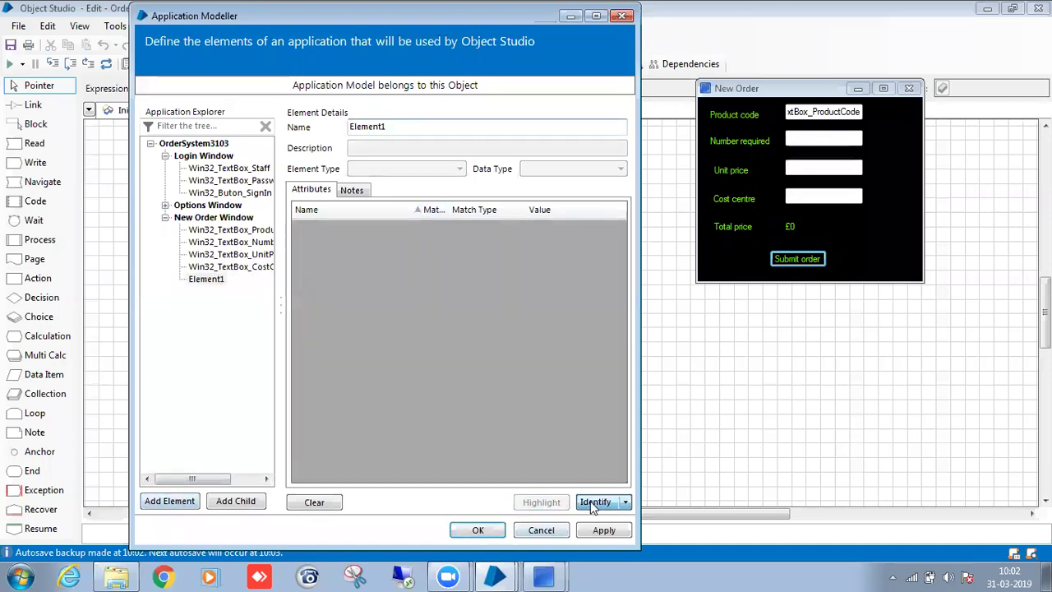
left_click(792, 261, "ctrl")
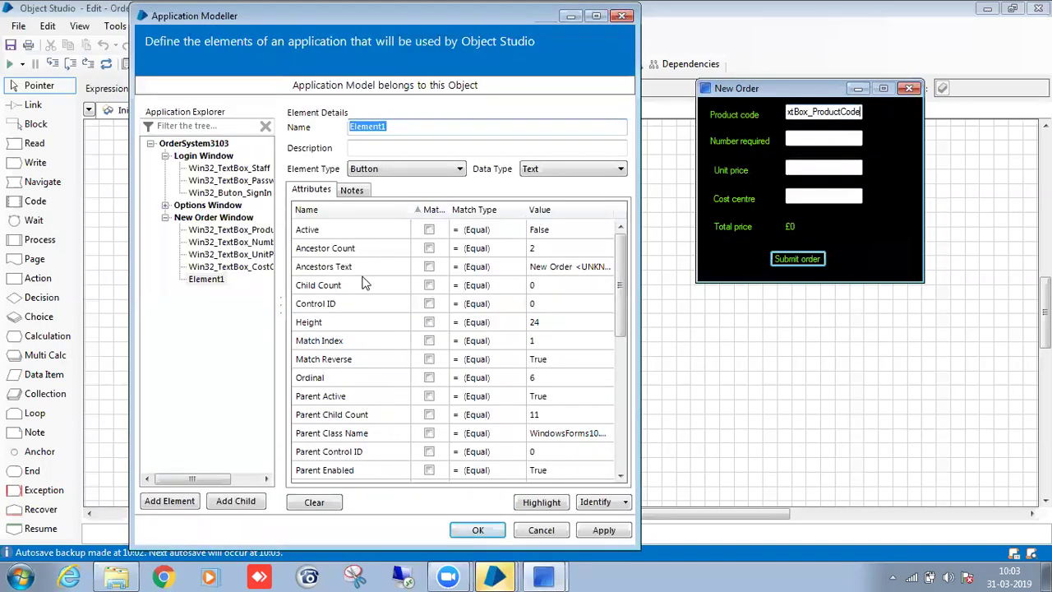
type("Win32_TextBox_ProductCode")
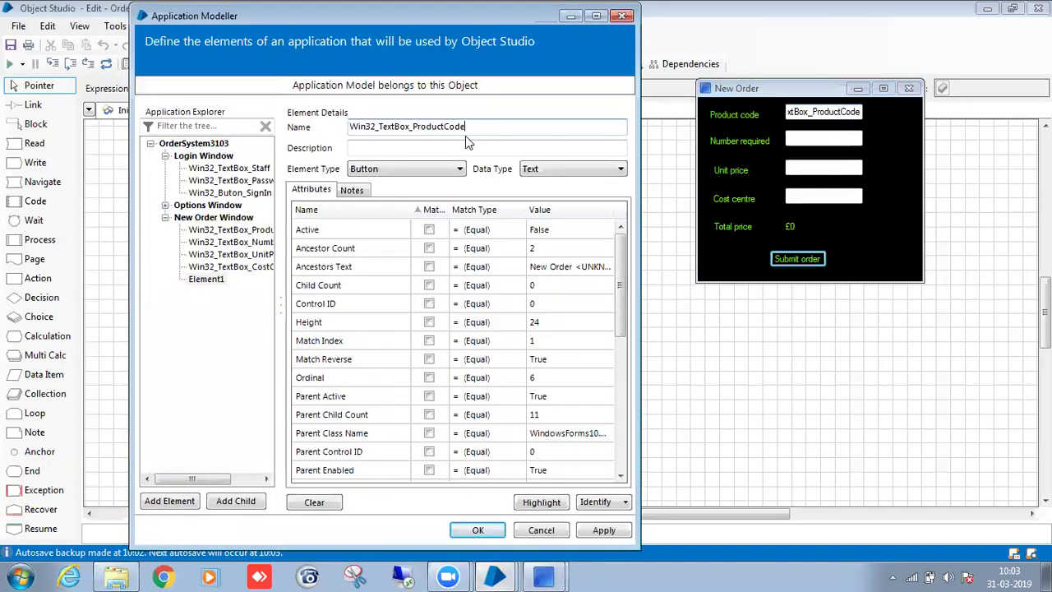
key("BackSpace")
key("BackSpace")
key("BackSpace")
key("BackSpace")
key("BackSpace")
key("BackSpace")
key("BackSpace")
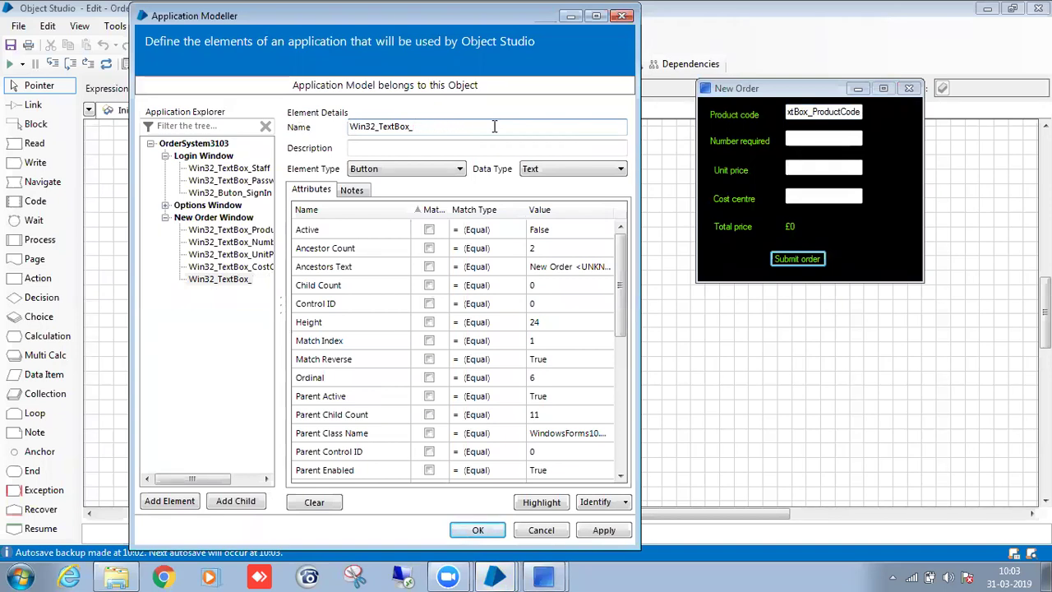
type("SubmitOrder")
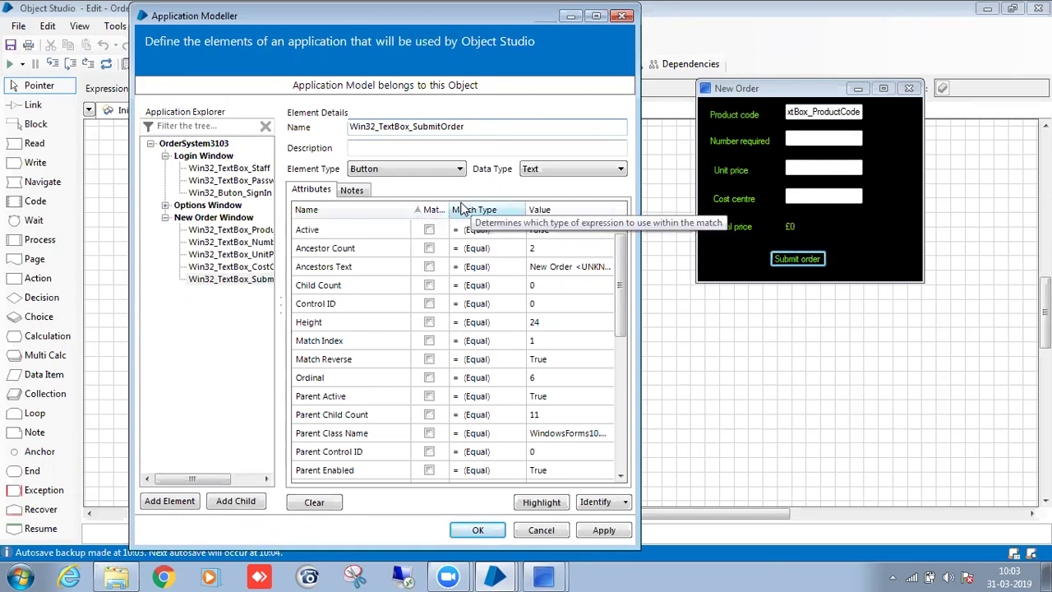
Match the element on Ordinal, confirm it finds Submit order, and select the Product code text.
left_click(436, 210)
left_click_drag(623, 300, 624, 444)
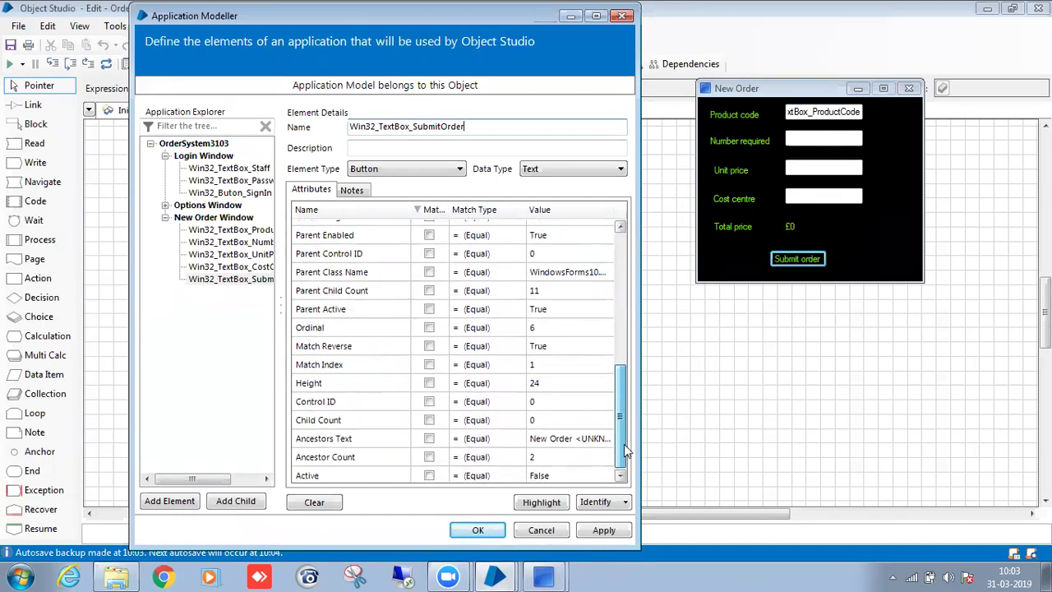
left_click(429, 327)
left_click(532, 502)
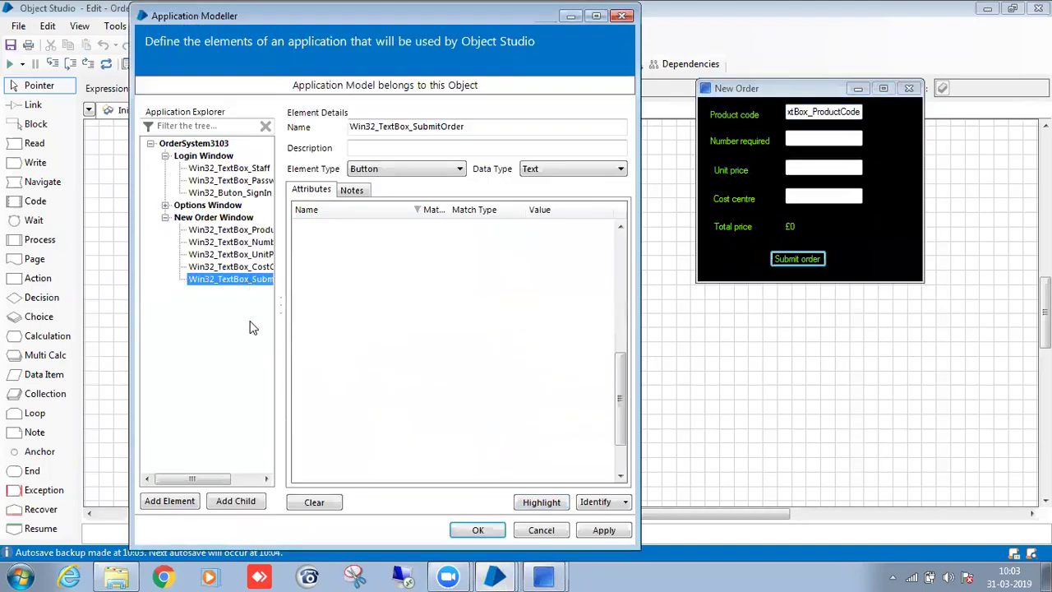
left_click(847, 112)
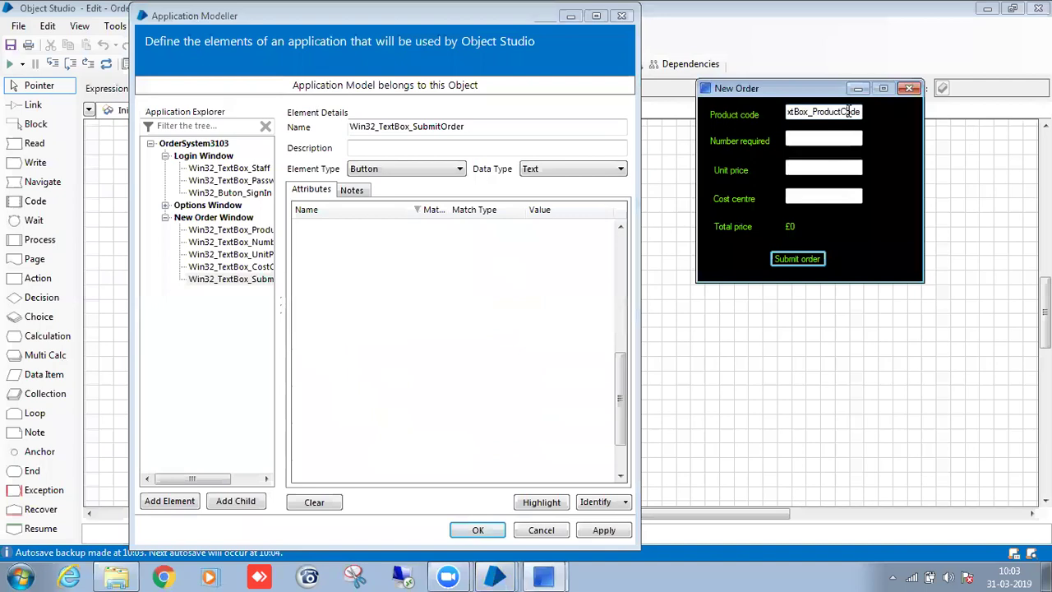
double_click(849, 112)
Clear the Product code field and copy ABC-126 from cell A2 of OrdersNew.xlsx.
key("BackSpace")
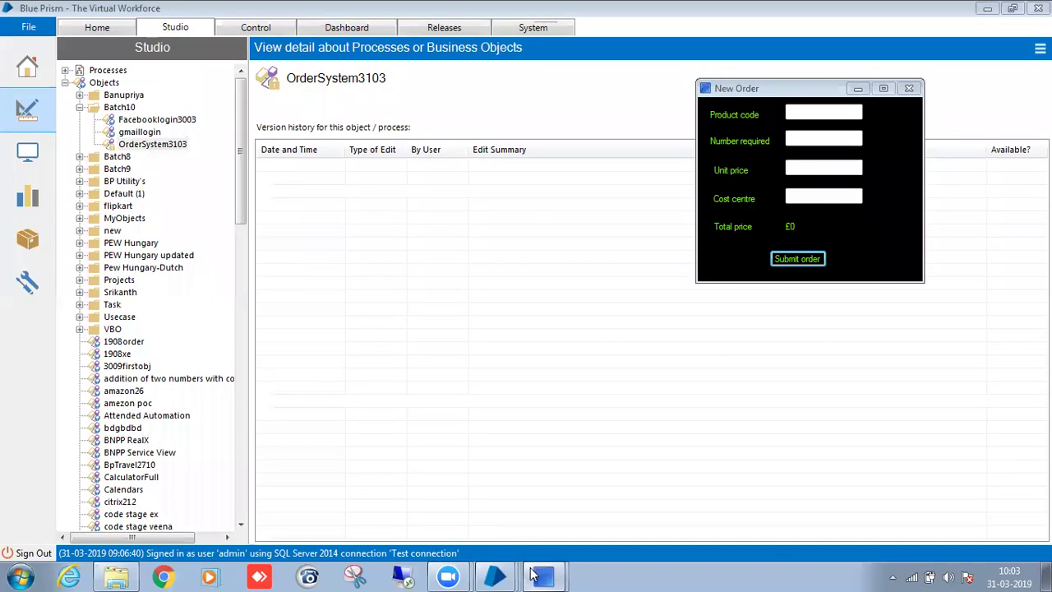
mouse_move(546, 574)
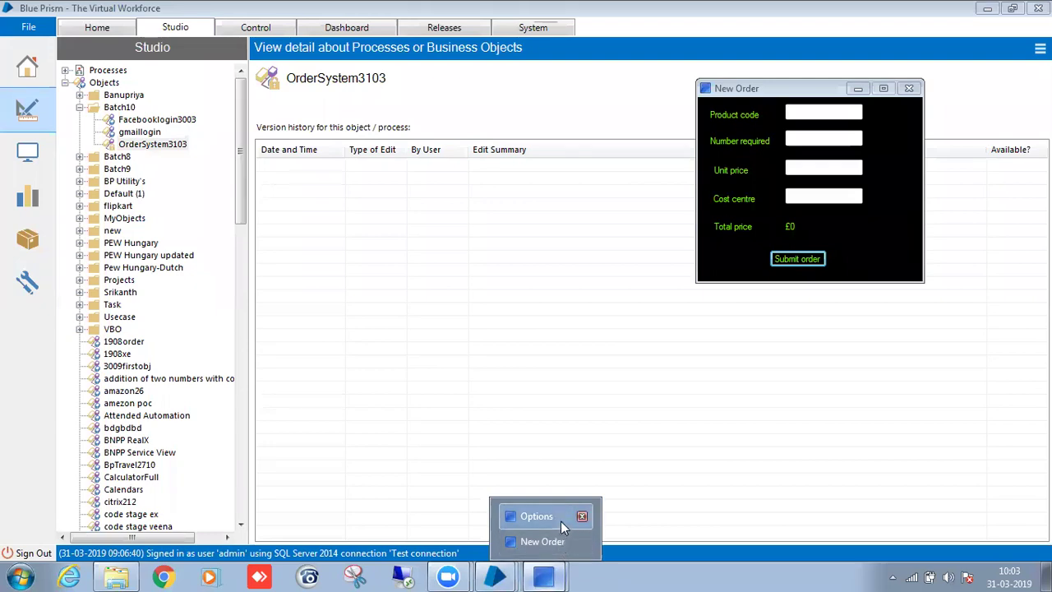
left_click(617, 437)
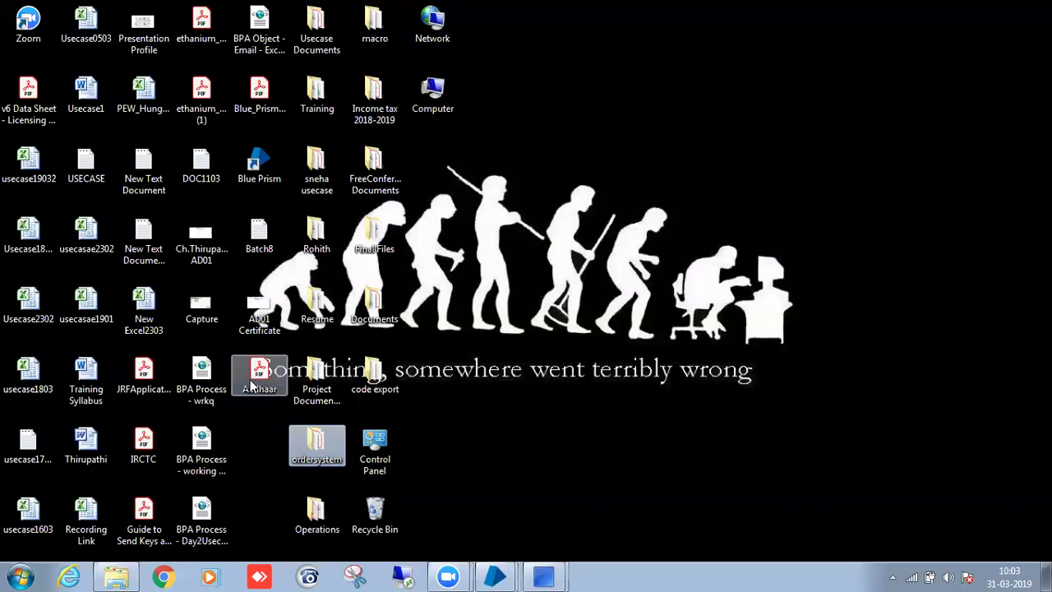
double_click(319, 446)
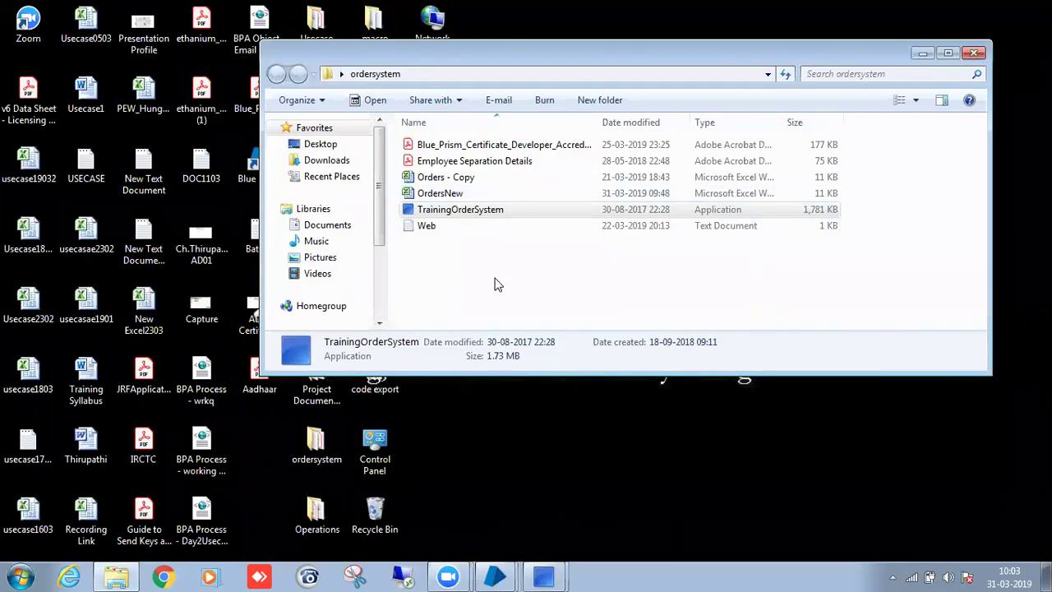
double_click(439, 194)
left_click(390, 224)
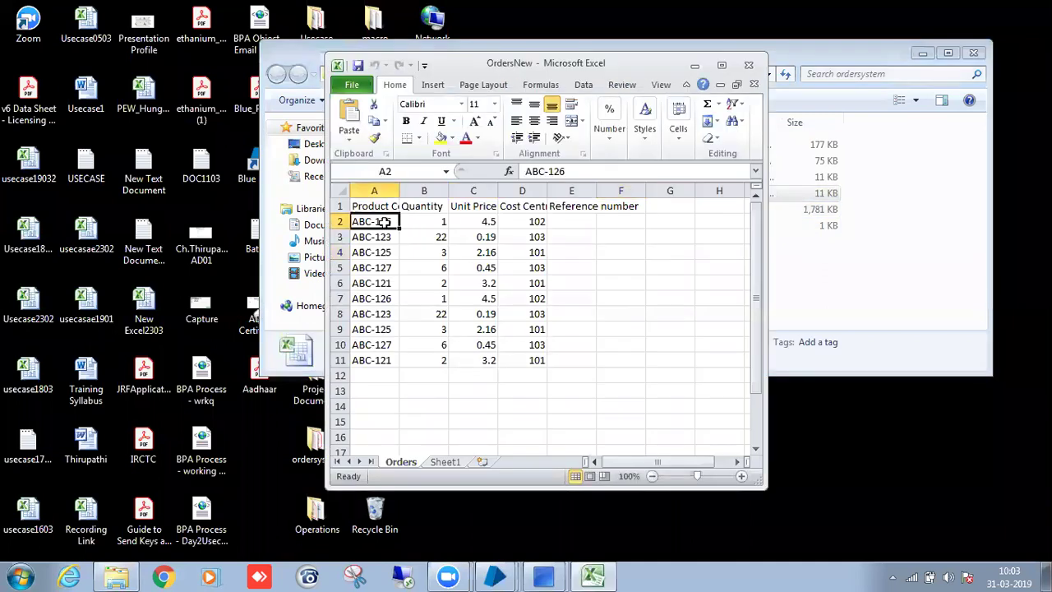
key("ctrl+c")
Submit a New Order for ABC-126 with quantity 1, price 4.5 and cost centre 102.
mouse_move(552, 573)
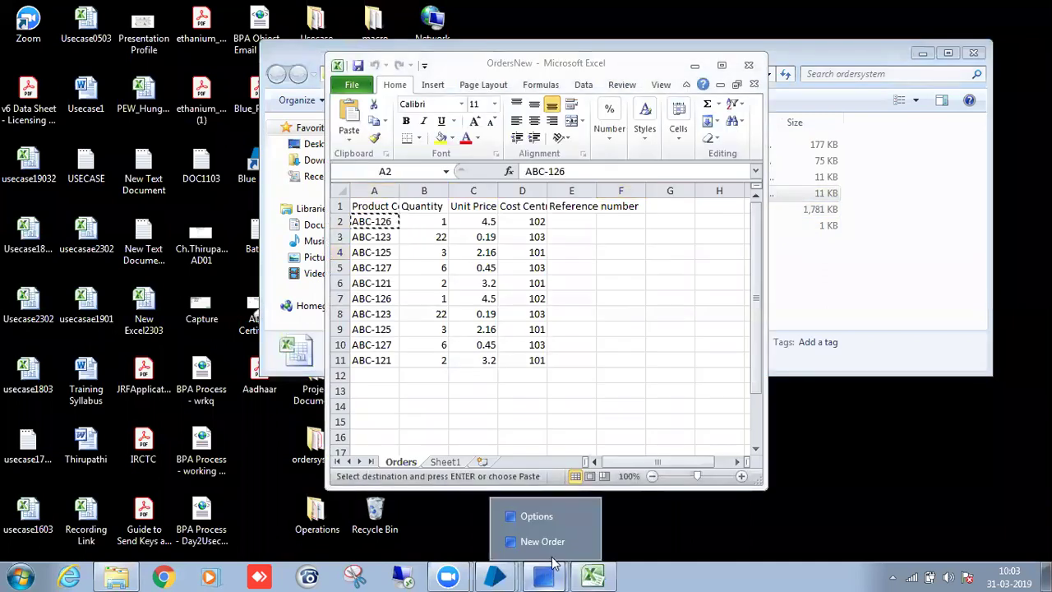
left_click(559, 542)
key("ctrl+v")
left_click(794, 138)
key("Tab")
key("Tab")
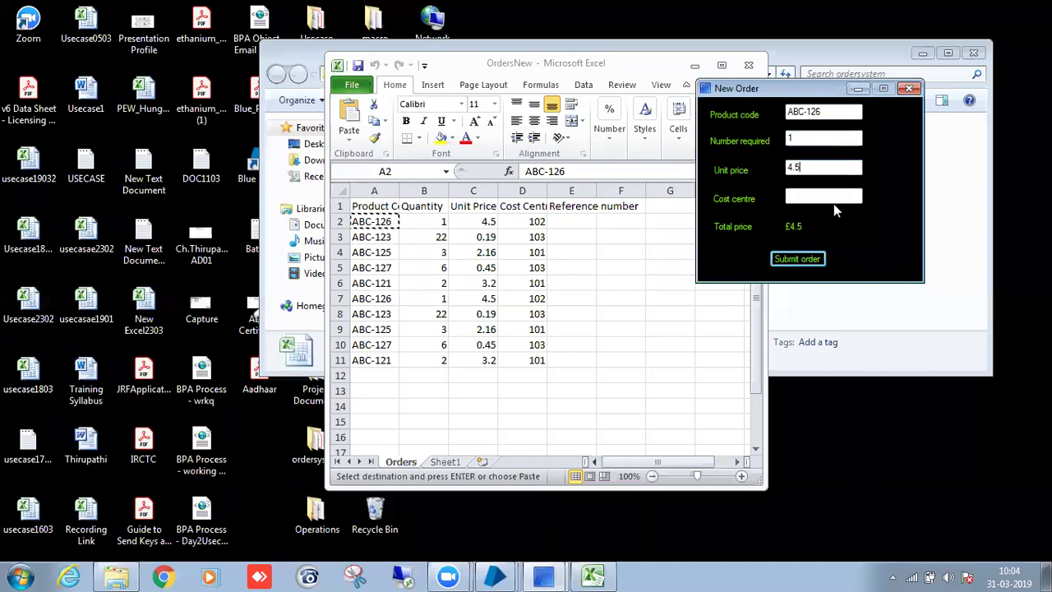
left_click(834, 195)
left_click(810, 262)
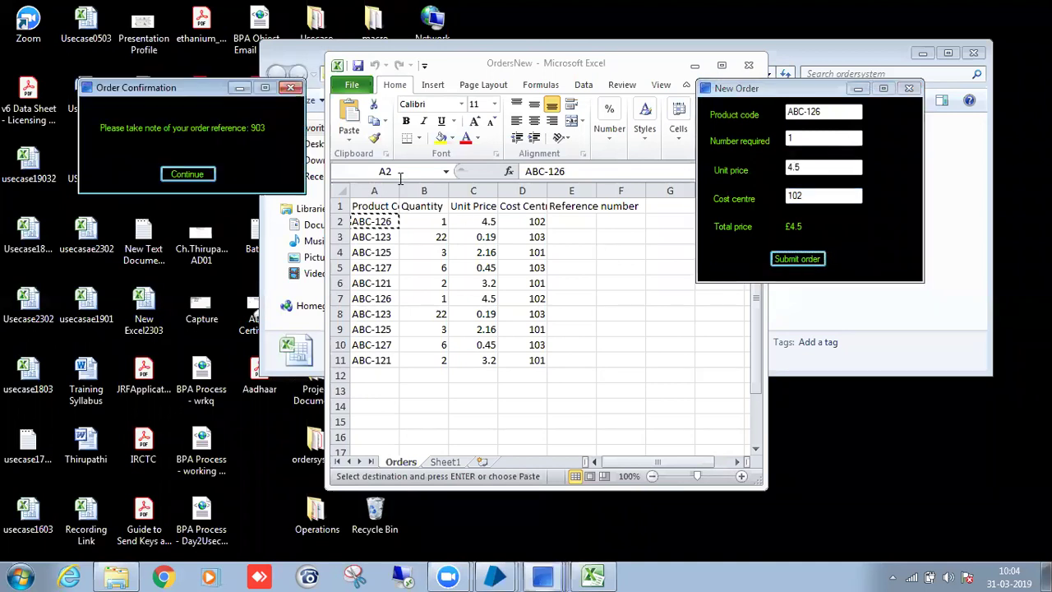
left_click_drag(184, 91, 770, 198)
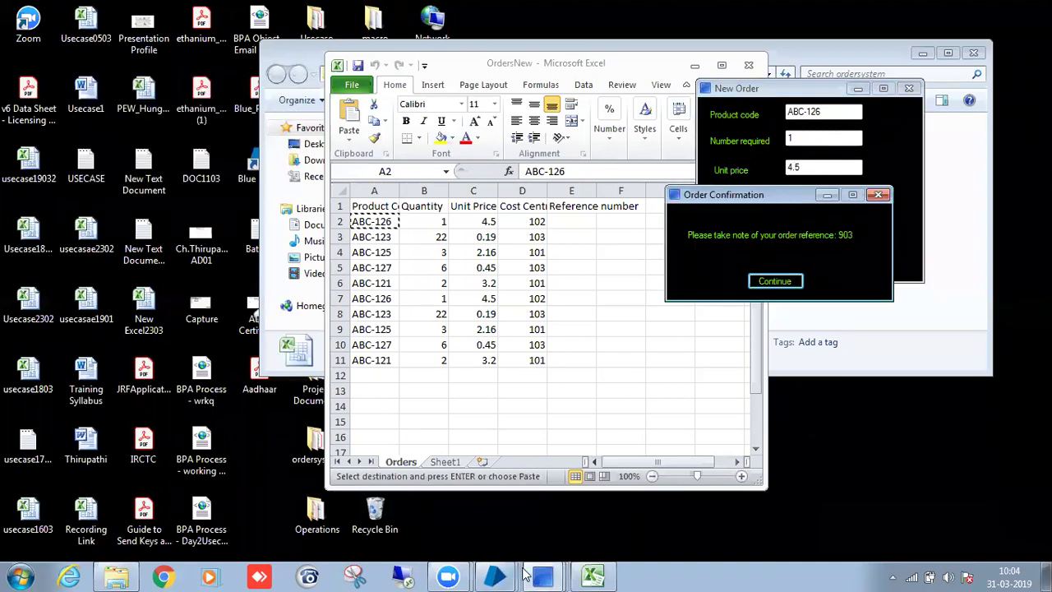
Capture the Order Confirmation window as an element named 'Order Confirmation' and add a child under it.
mouse_move(520, 574)
left_click(516, 535)
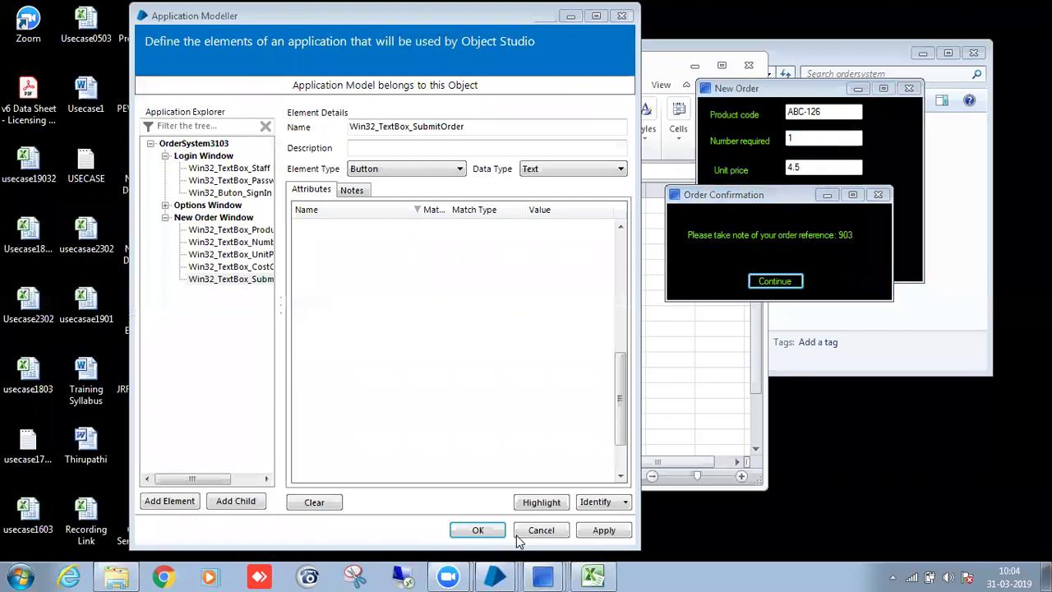
left_click(168, 217)
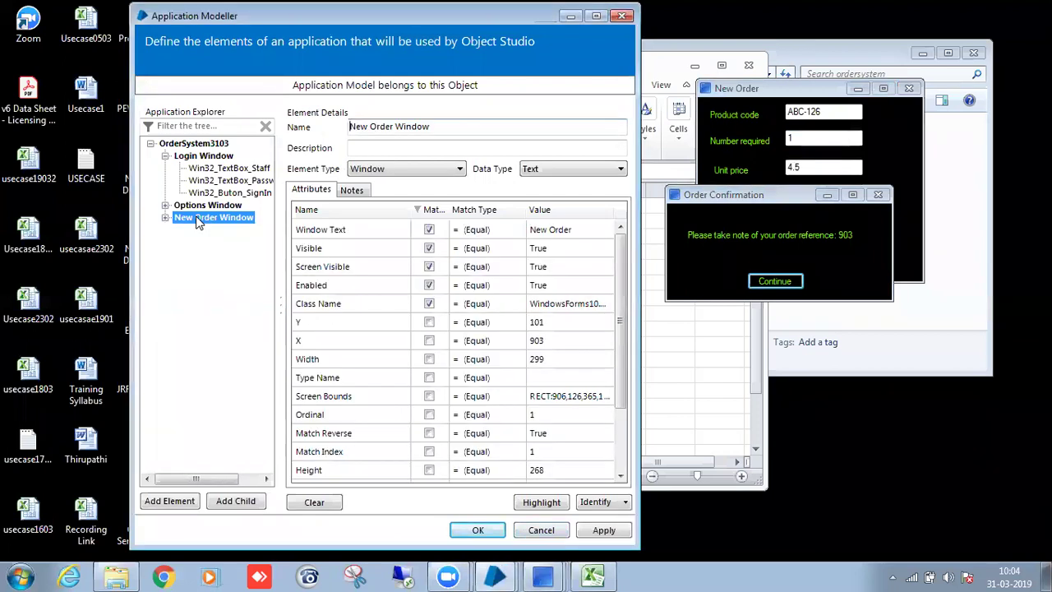
left_click(169, 501)
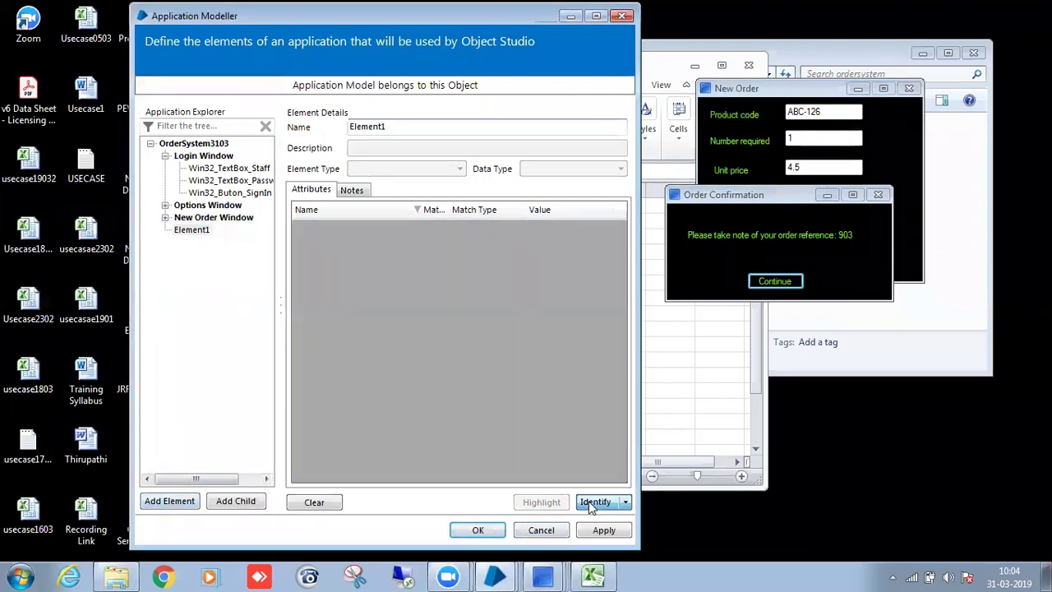
left_click(595, 501)
left_click(730, 207, "ctrl")
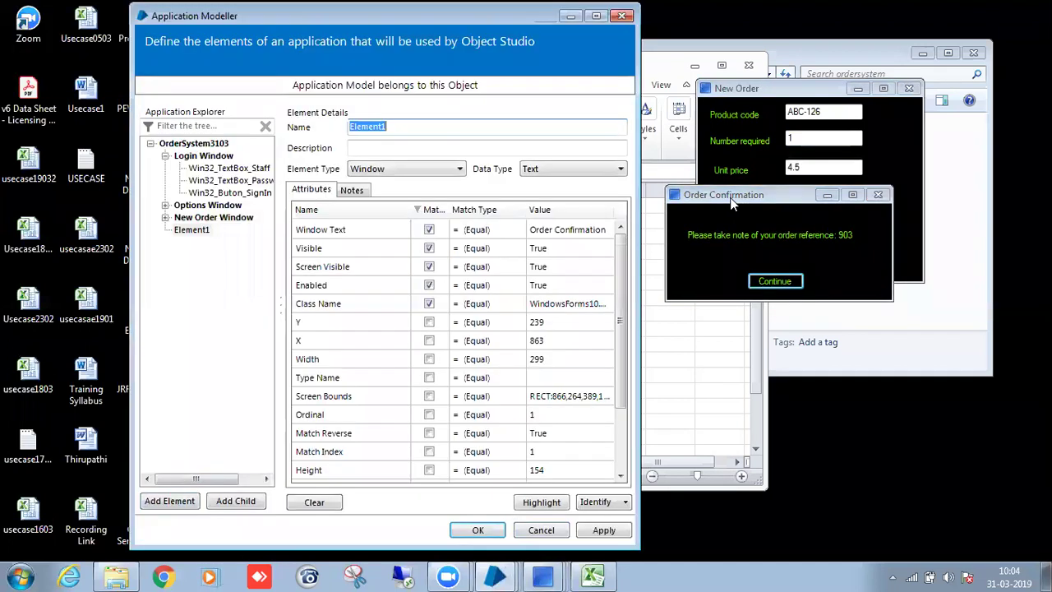
key("BackSpace")
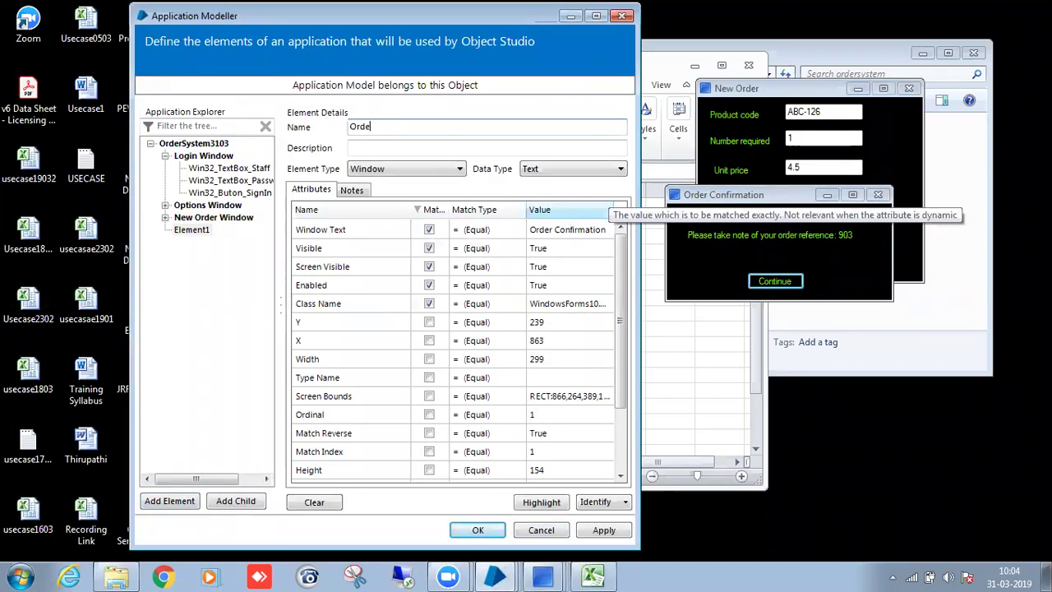
type("Order C")
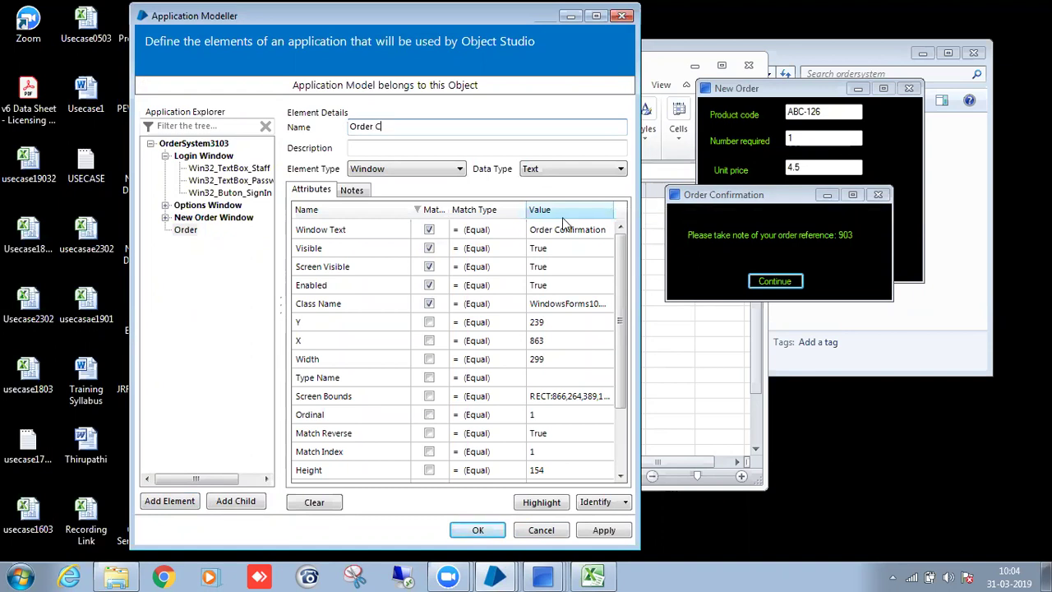
type("onfirmation")
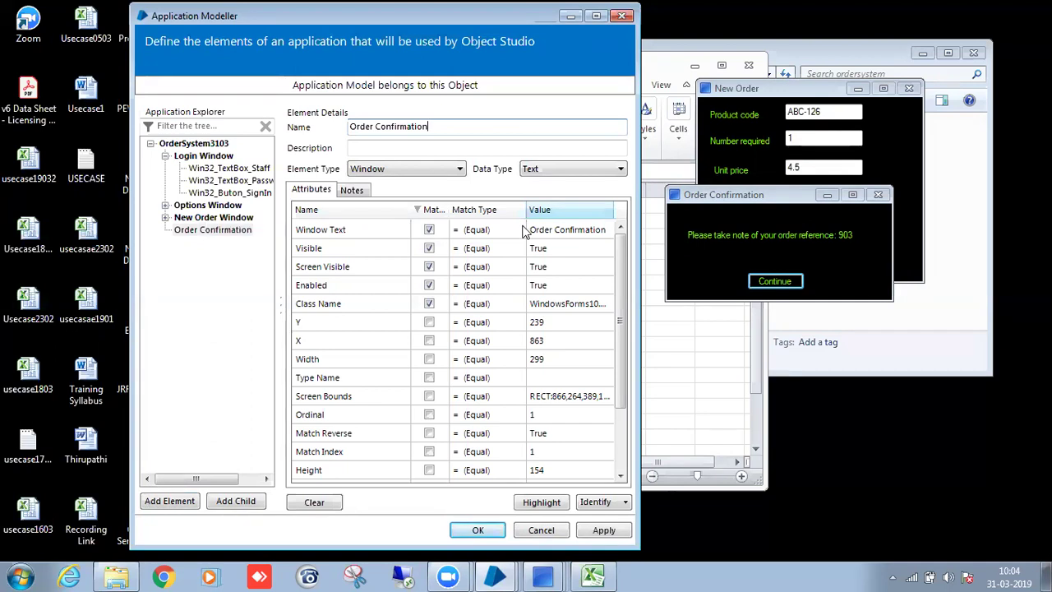
left_click(234, 231)
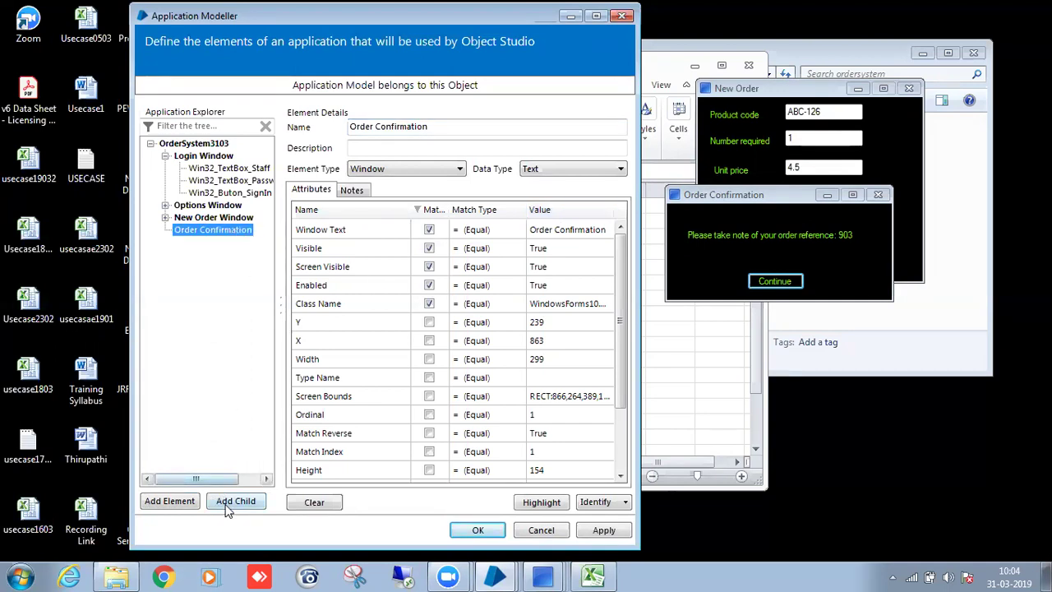
left_click(232, 503)
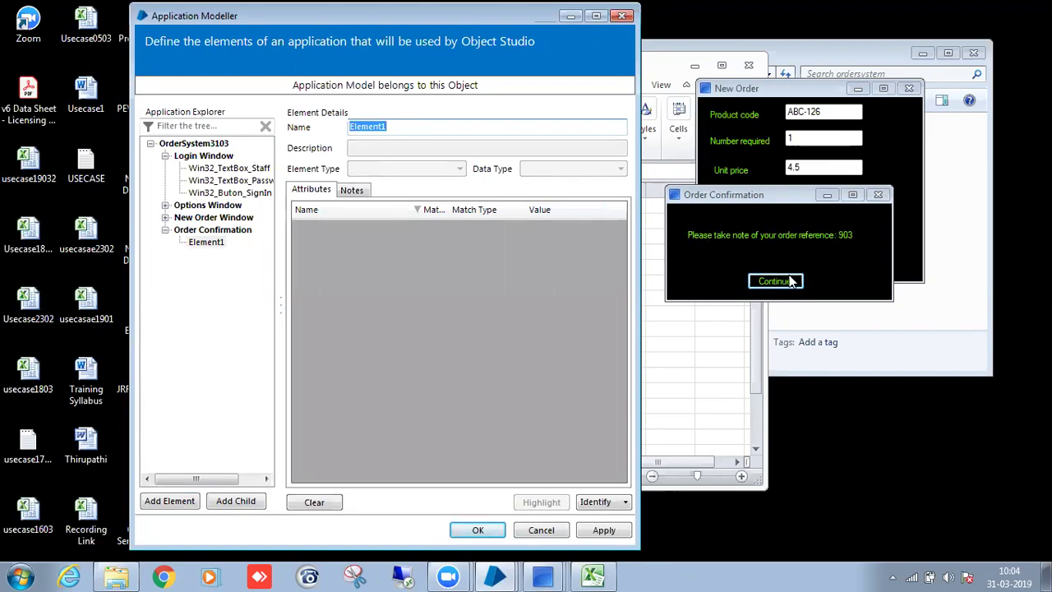
Identify the order reference label and name the child element Win32_Label_ReferenceNumber.
left_click(596, 503)
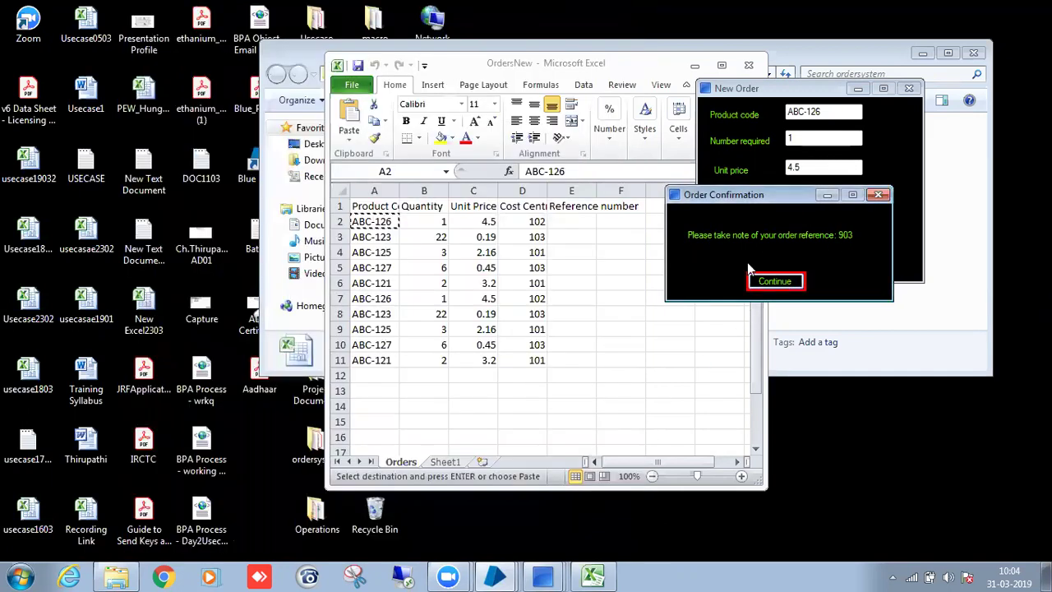
left_click(746, 236, "ctrl")
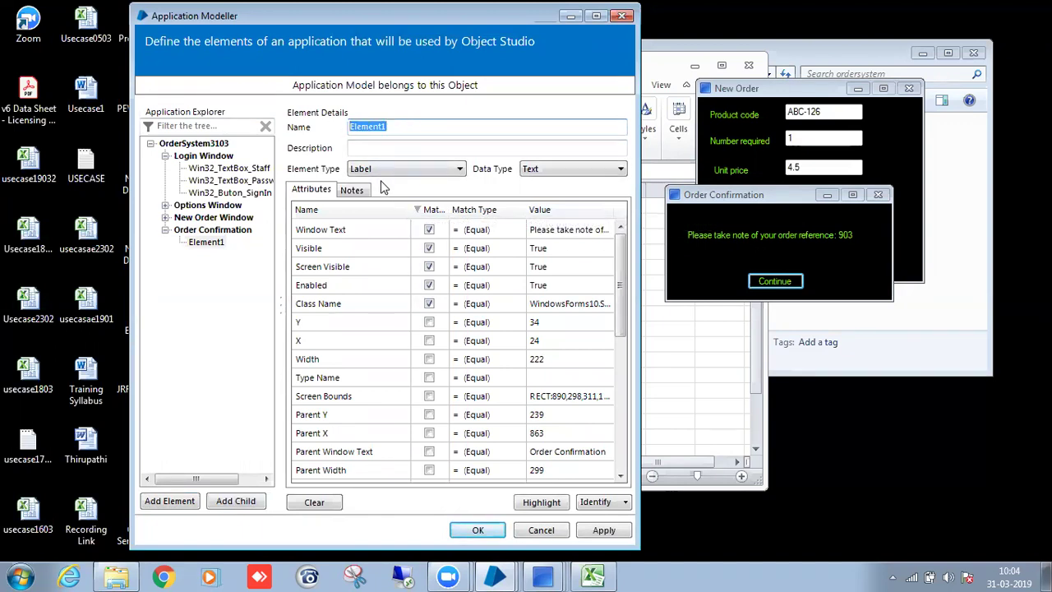
key("BackSpace")
type("Win32_")
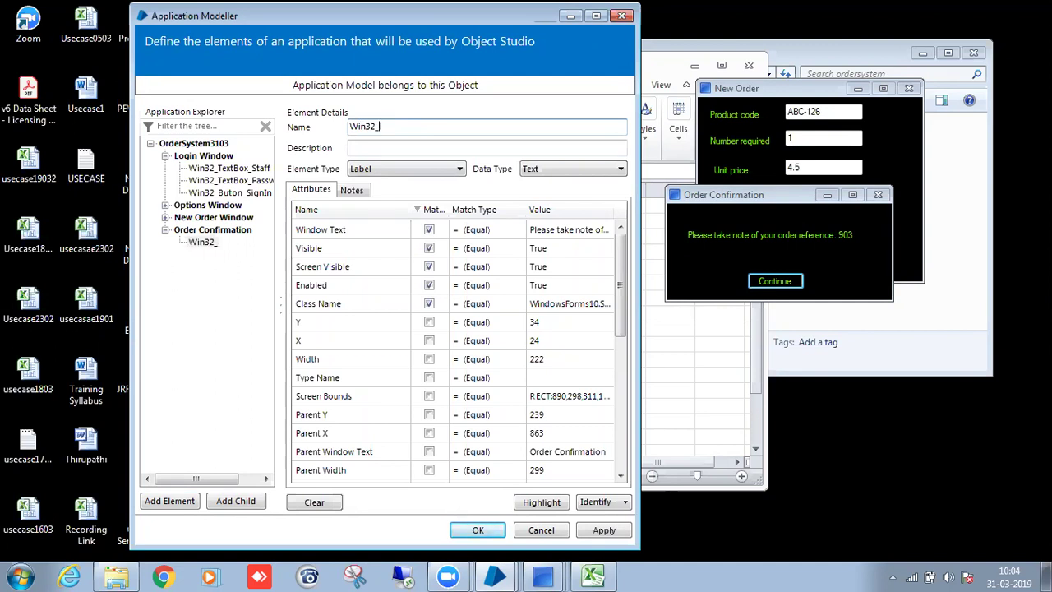
type("Lab")
type("el_Reference")
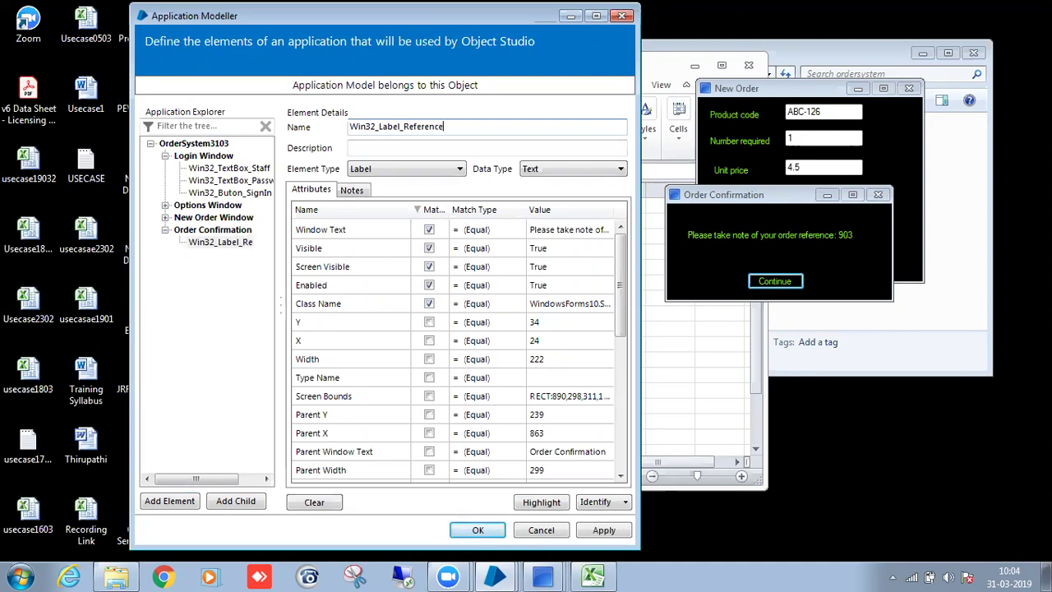
type("Number")
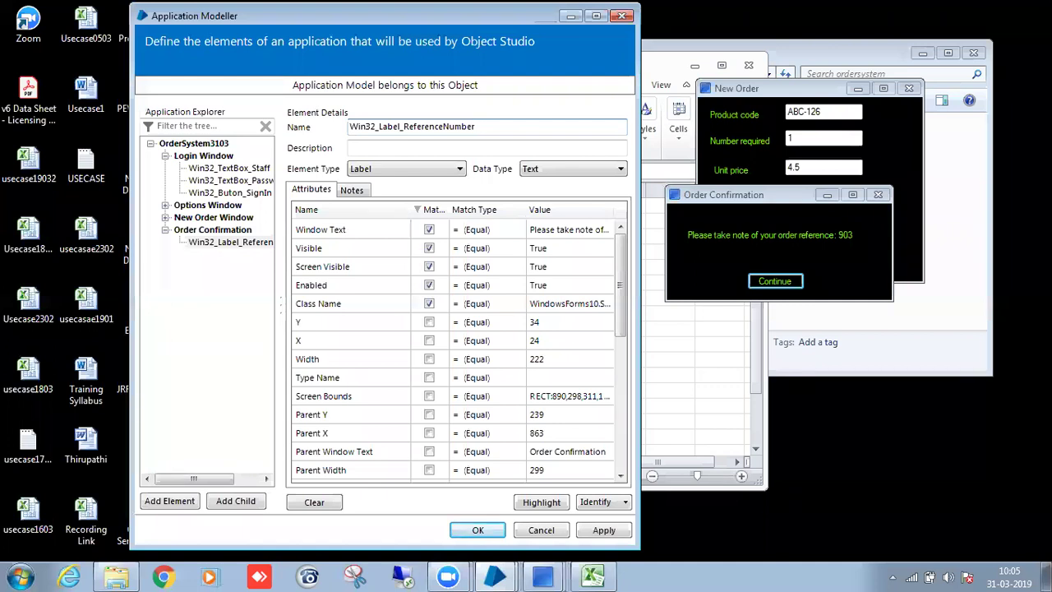
Add a new element under Order Confirmation; identifying the Continue control fails with a spying error.
left_click(207, 243)
left_click(168, 502)
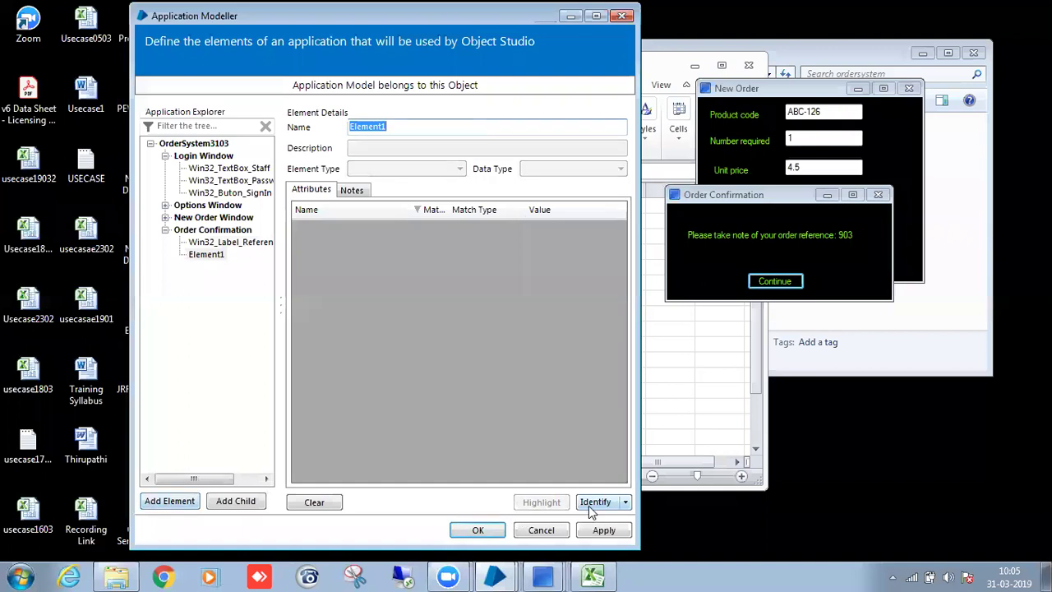
left_click(588, 504)
left_click(792, 281)
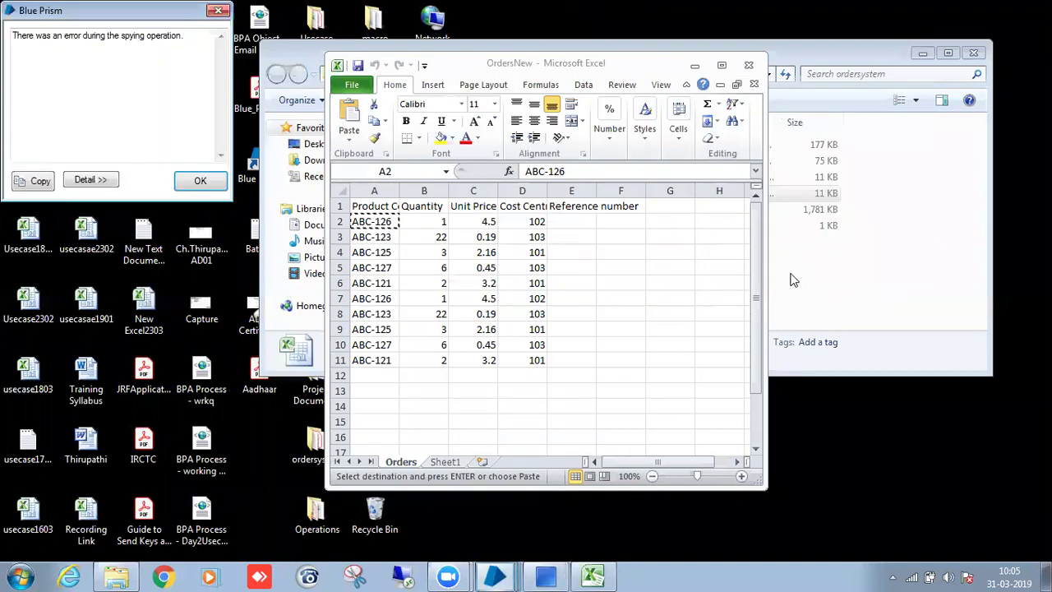
left_click(222, 184)
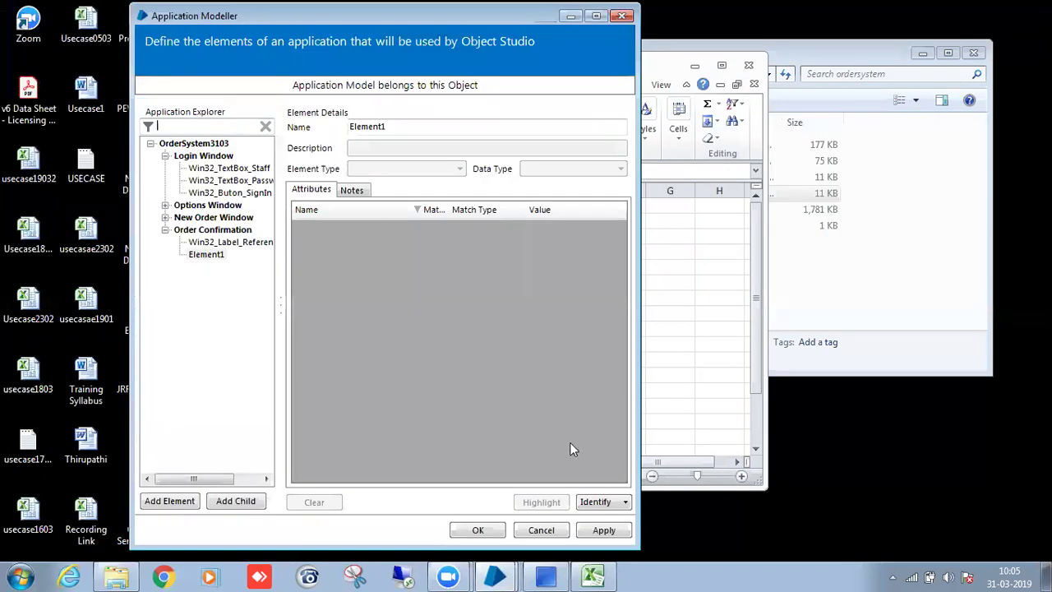
Open a new order form from Options and arrange it beside the OrdersNew spreadsheet.
left_click(548, 575)
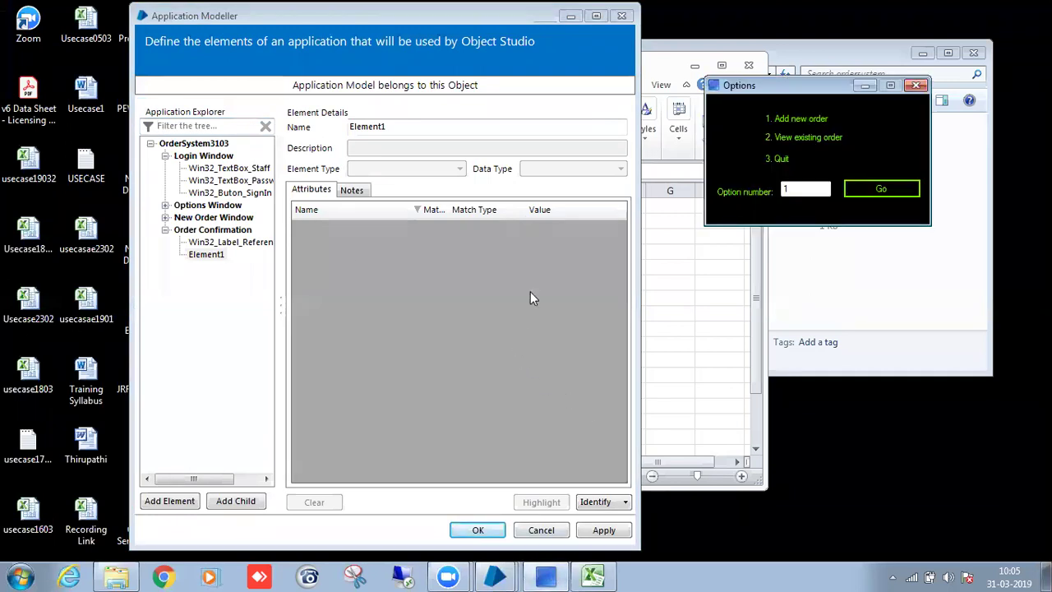
left_click(207, 255)
left_click(860, 192)
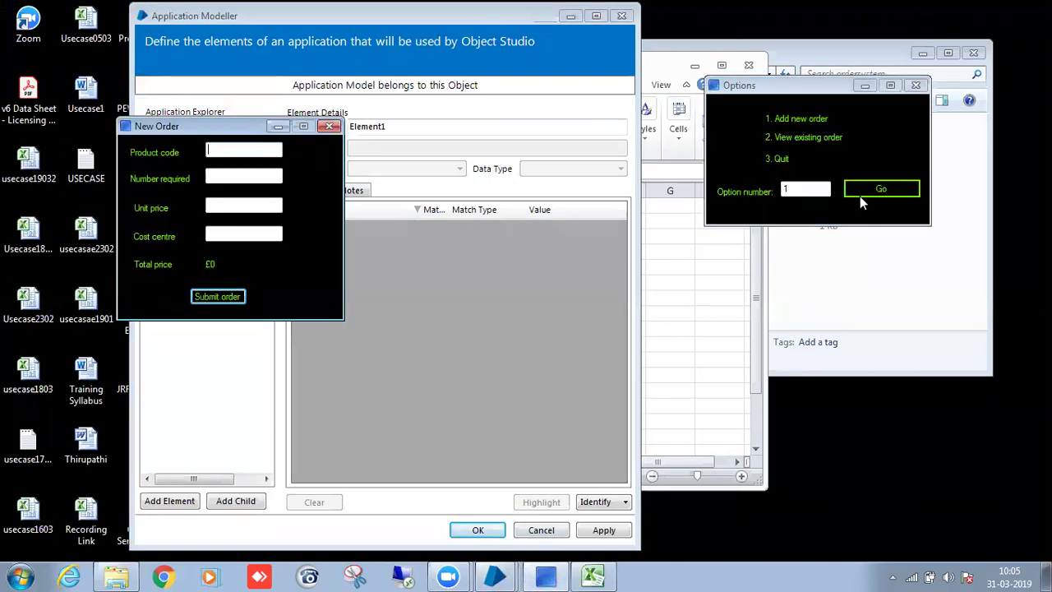
left_click_drag(219, 123, 528, 104)
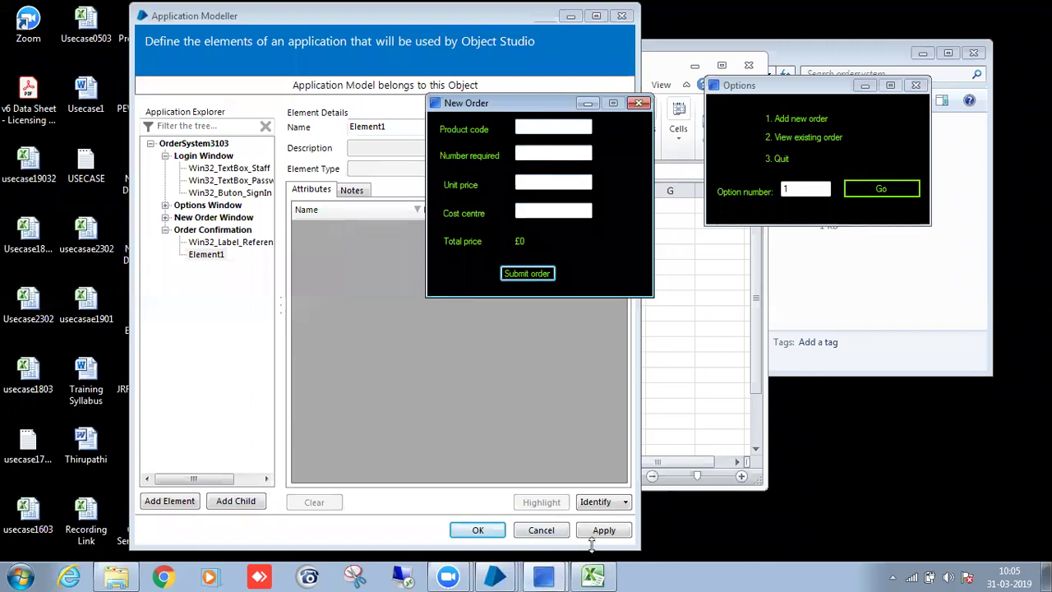
left_click(593, 575)
left_click_drag(641, 63, 491, 24)
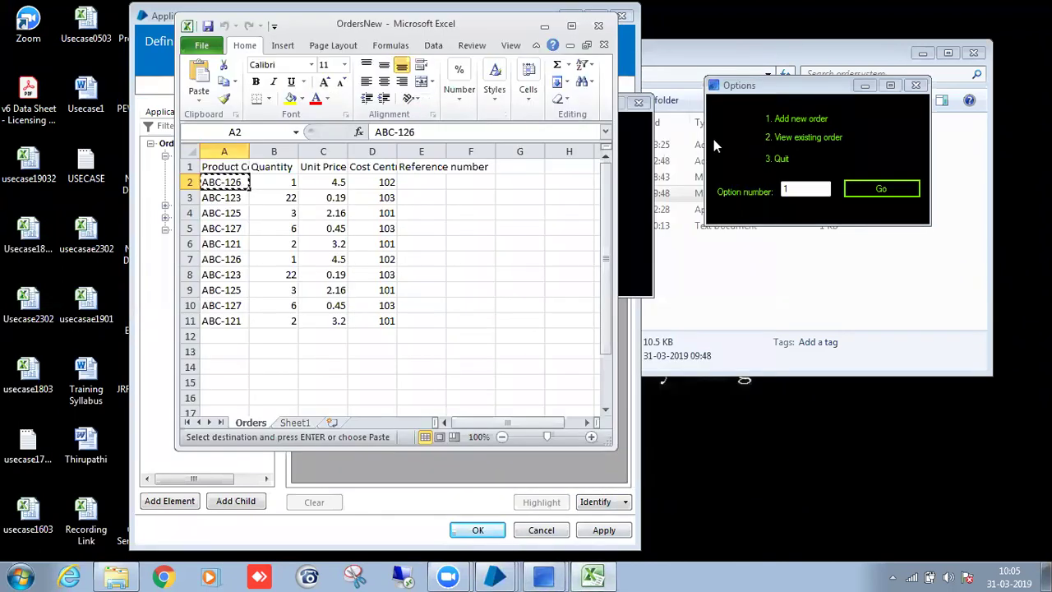
left_click(624, 117)
left_click_drag(524, 109, 730, 104)
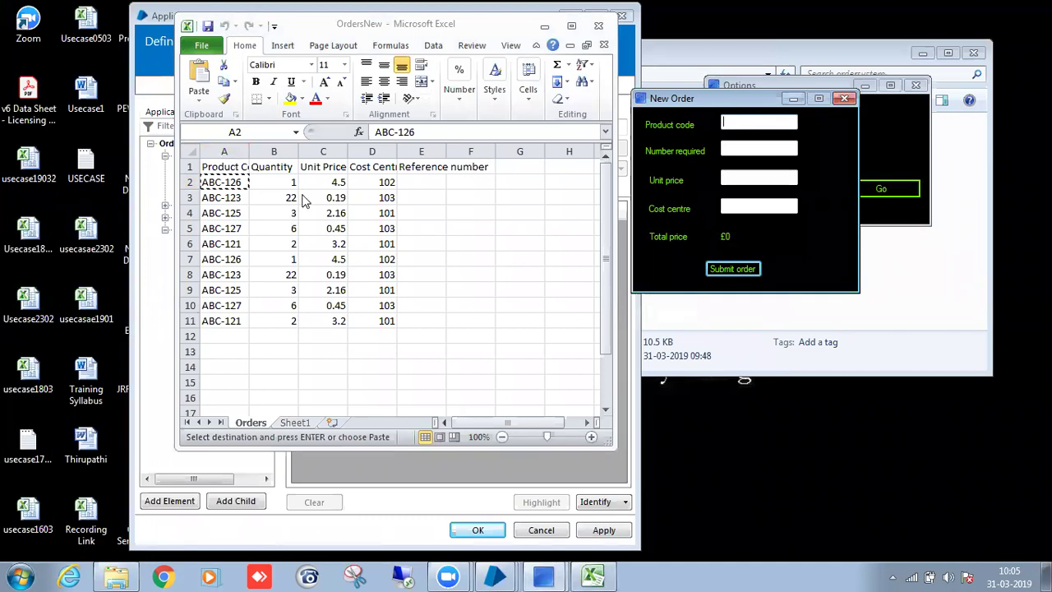
Paste product code ABC-126 from cell A2 and set Number required to 1.
left_click(236, 182)
key("ctrl+c")
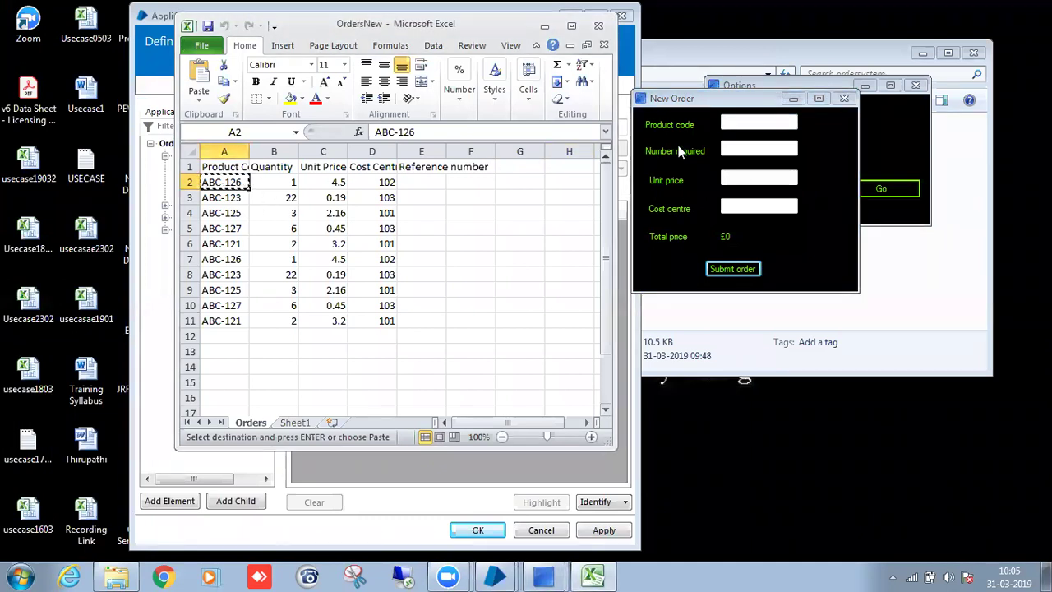
left_click(752, 123)
key("ctrl+v")
type("1")
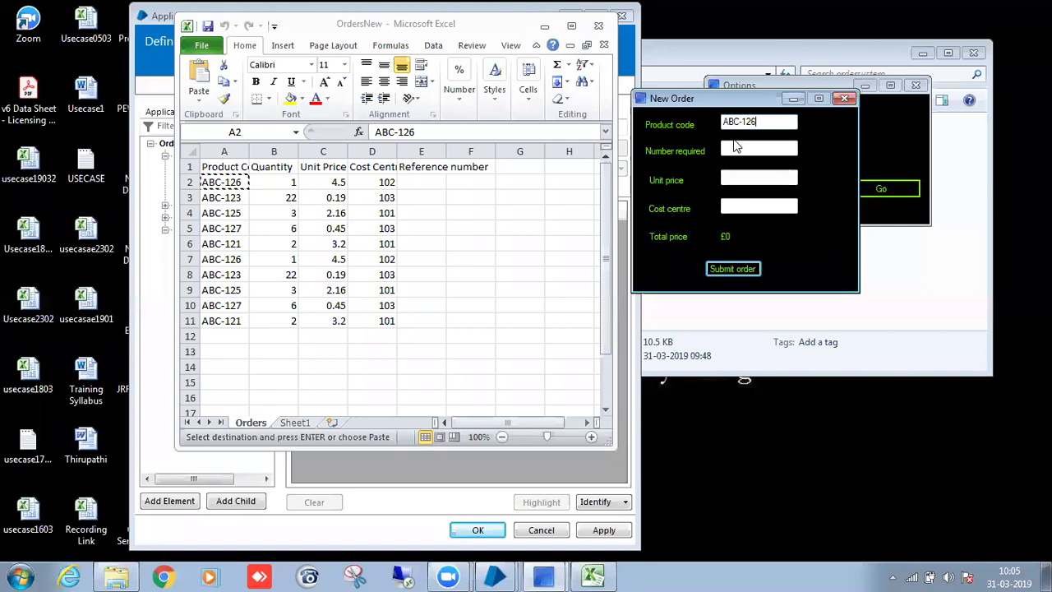
left_click(756, 148)
left_click(777, 123)
key("BackSpace")
left_click(773, 147)
type("1")
Enter unit price 4.5 and cost centre 102, then submit the order.
left_click(748, 179)
type("4.5")
left_click(748, 206)
type("102")
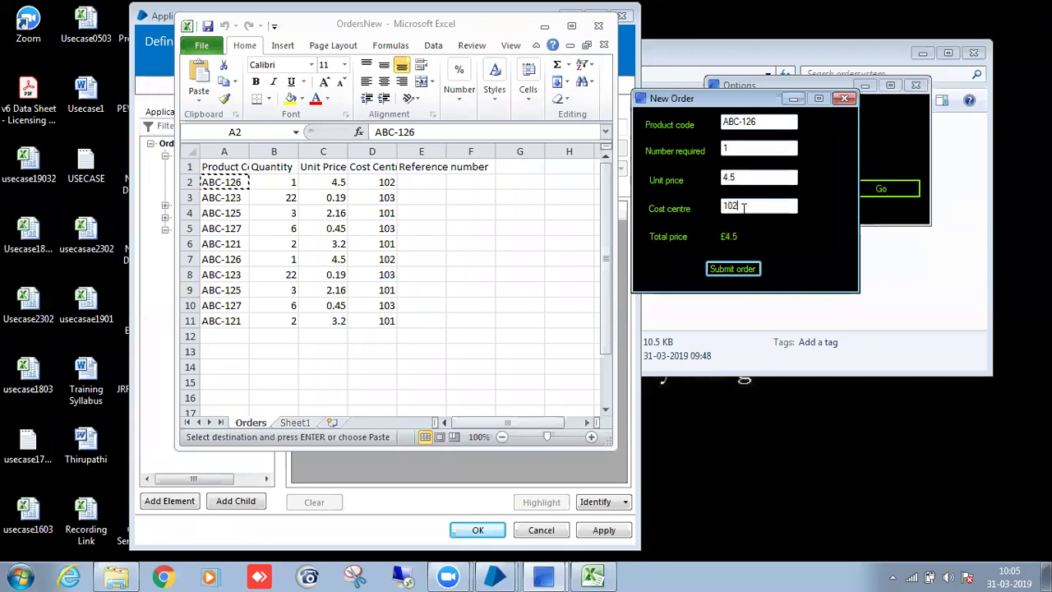
left_click(727, 277)
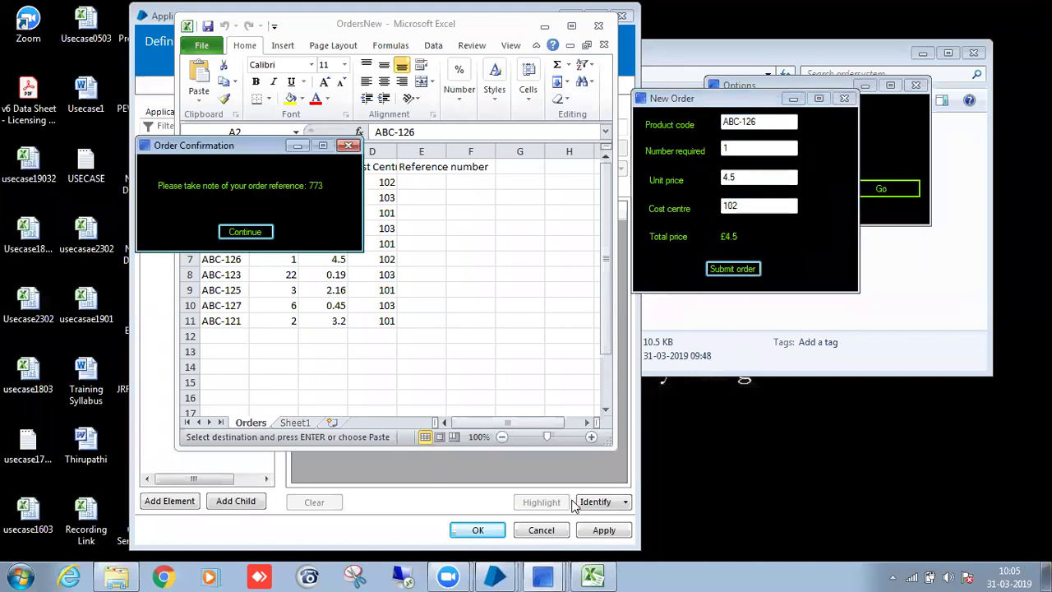
left_click(419, 506)
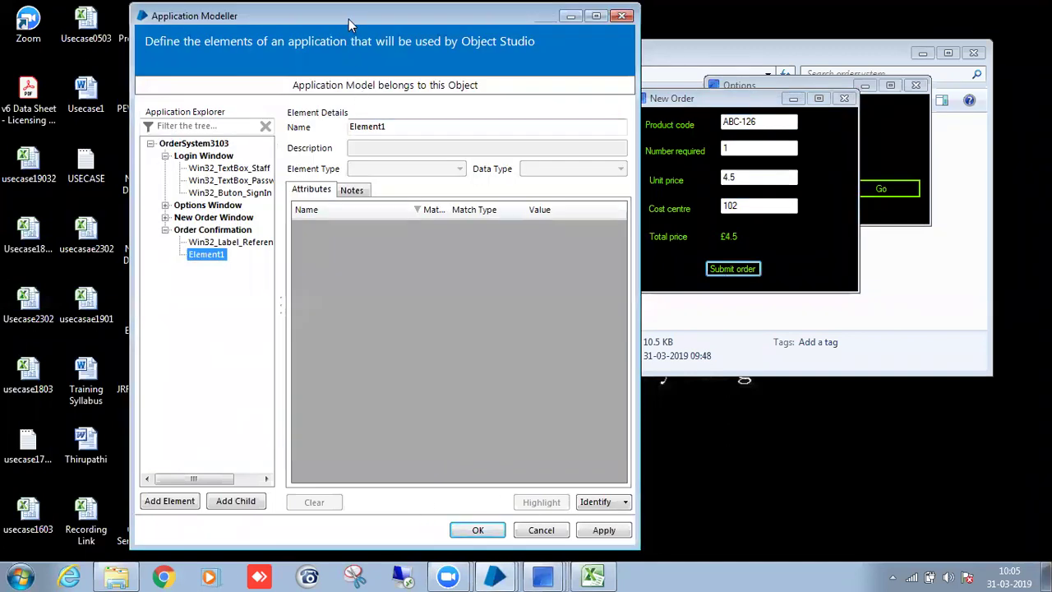
Capture the Continue button as Win32_Button_Continue, sort attributes by Match, and verify it highlights.
left_click_drag(348, 19, 699, 39)
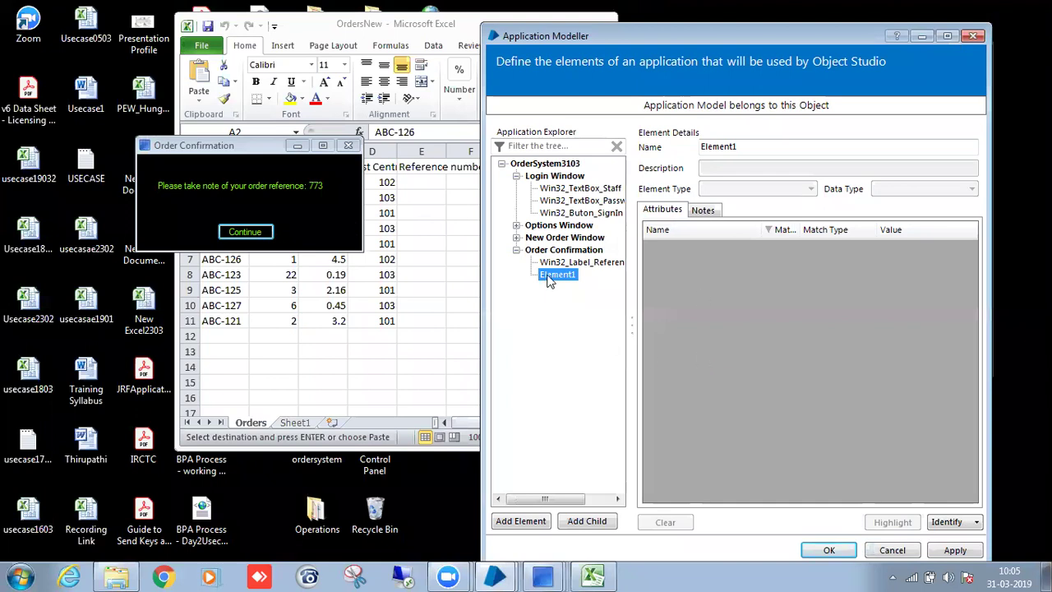
left_click(942, 522)
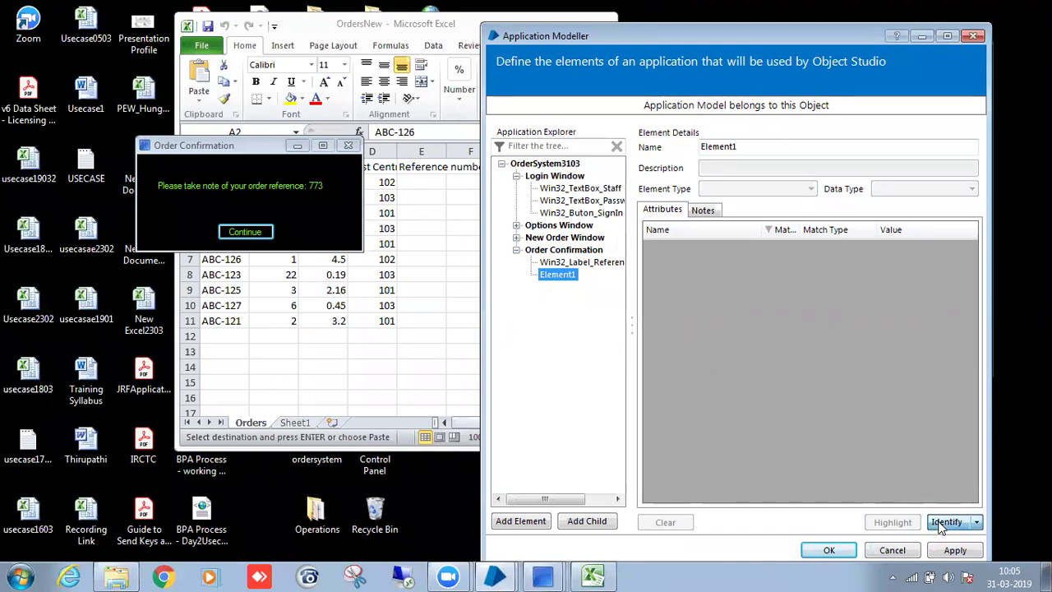
left_click(260, 231, "ctrl")
type("E")
type("Win32")
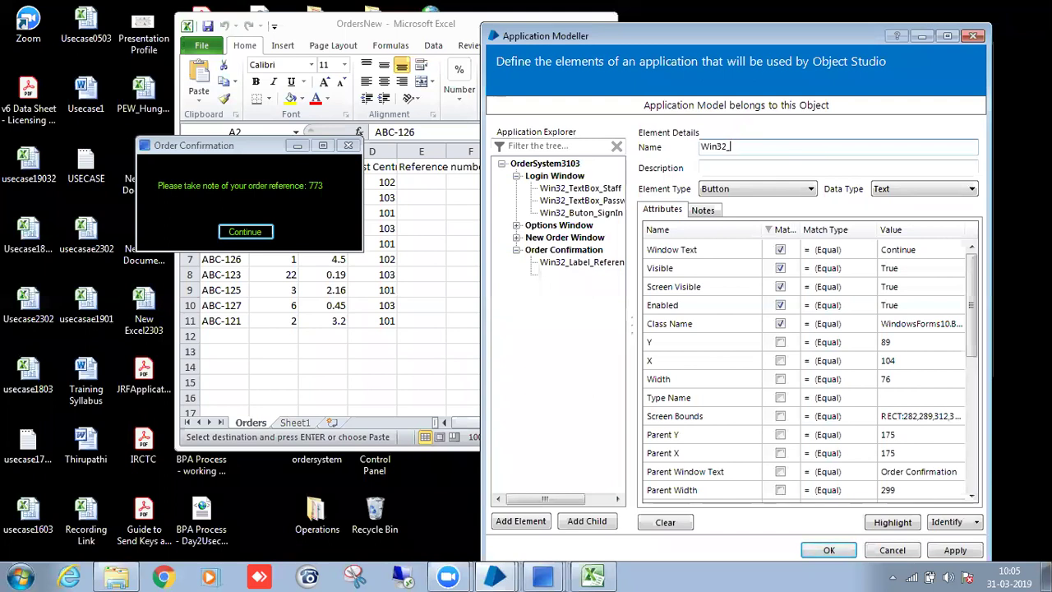
type("_Button_Cont")
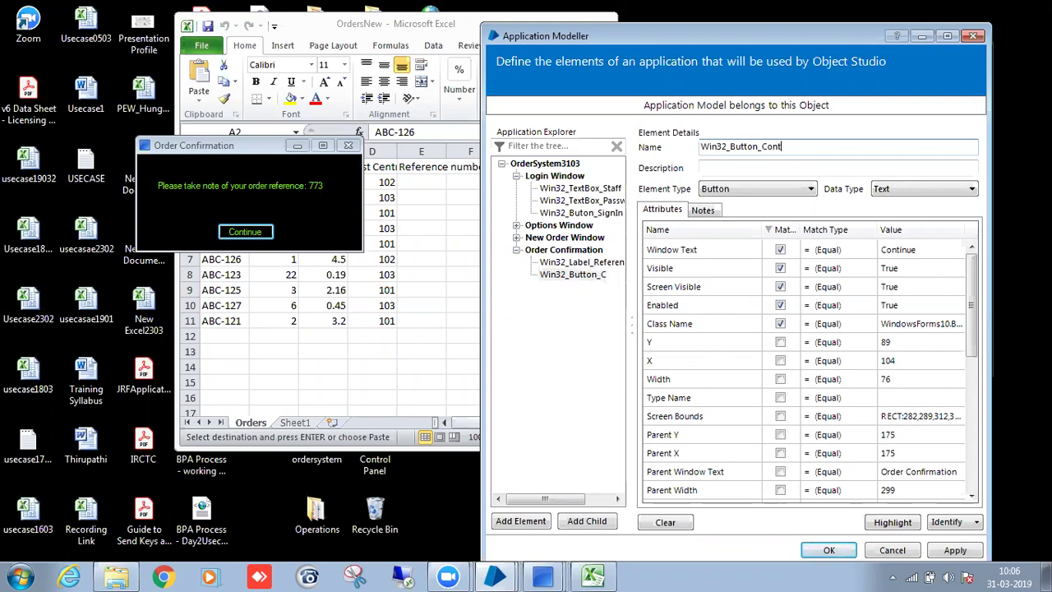
type("ue")
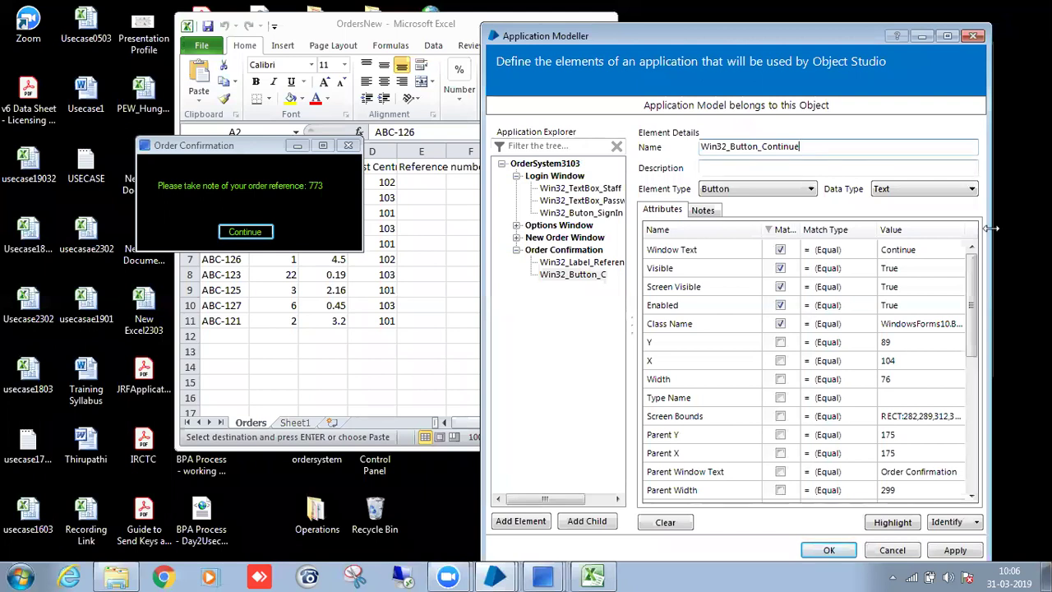
left_click_drag(972, 302, 973, 406)
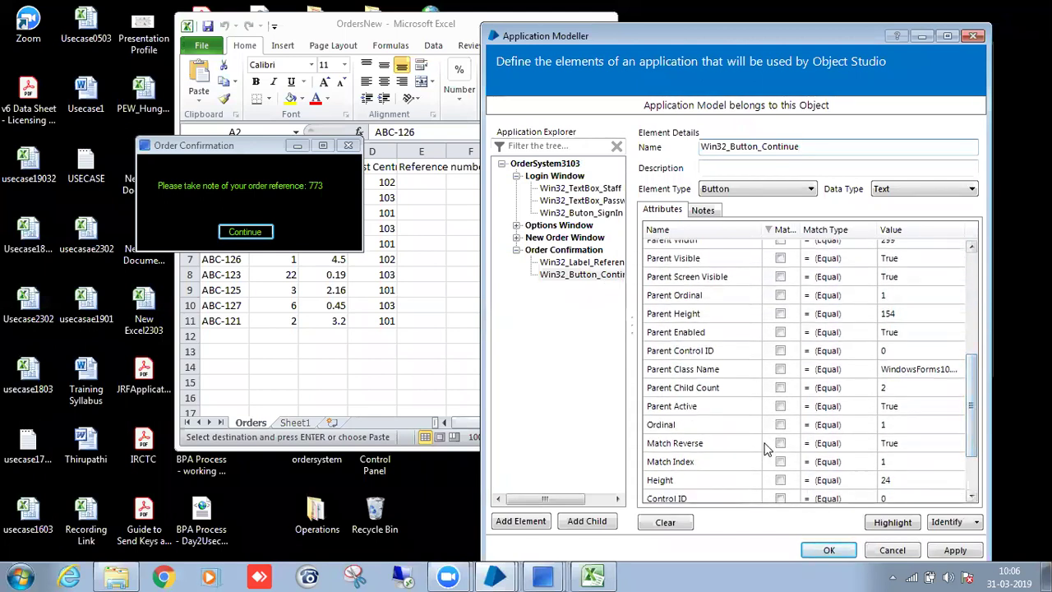
left_click(778, 234)
left_click(781, 236)
left_click(889, 524)
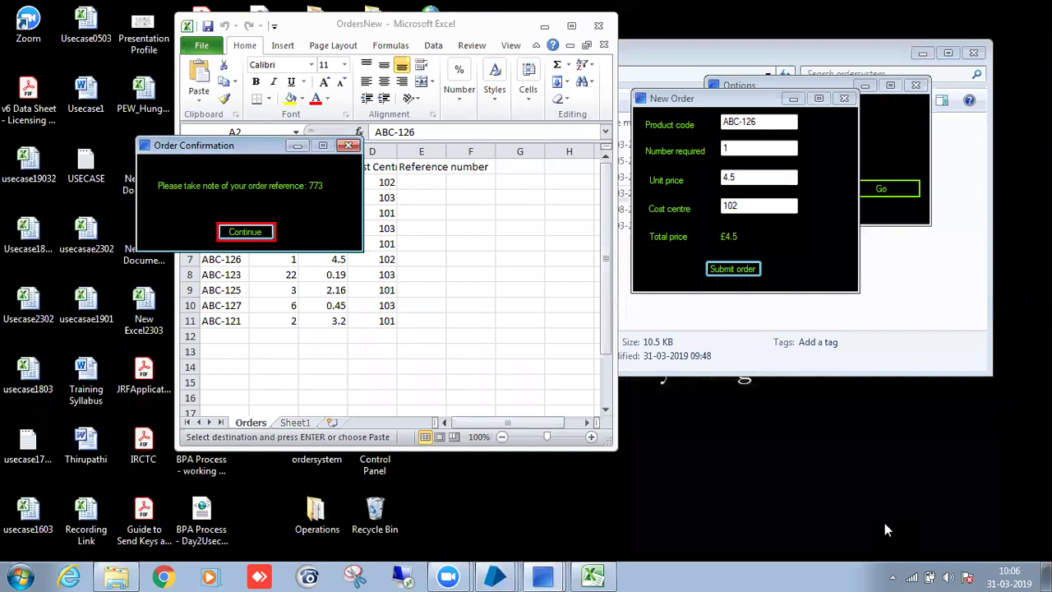
Open Win32_Label_ReferenceNumber, sort attributes by match, and view its full stored Window Text.
left_click(885, 525)
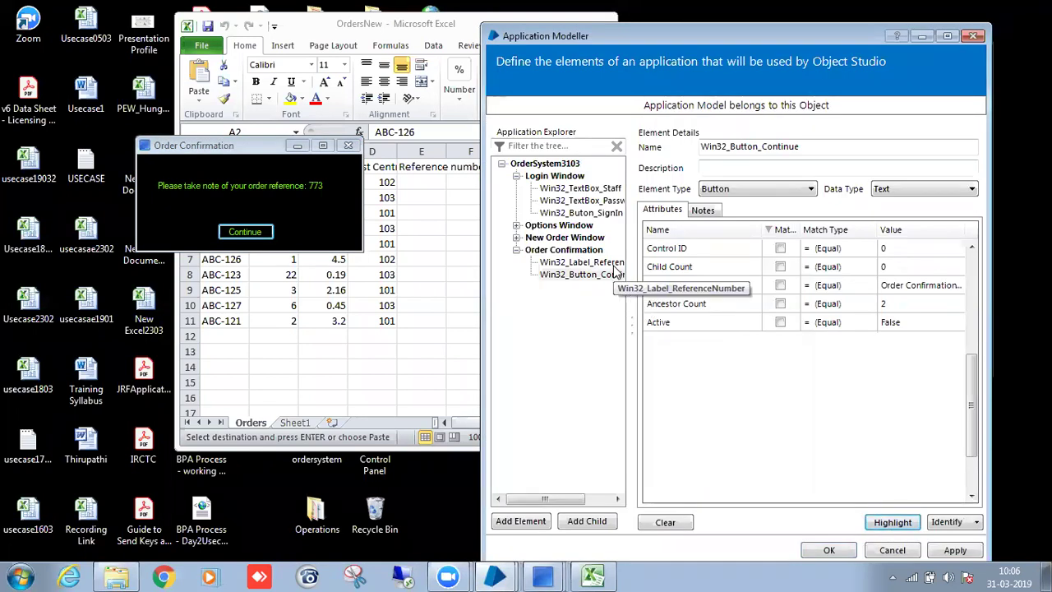
left_click(581, 262)
left_click(781, 230)
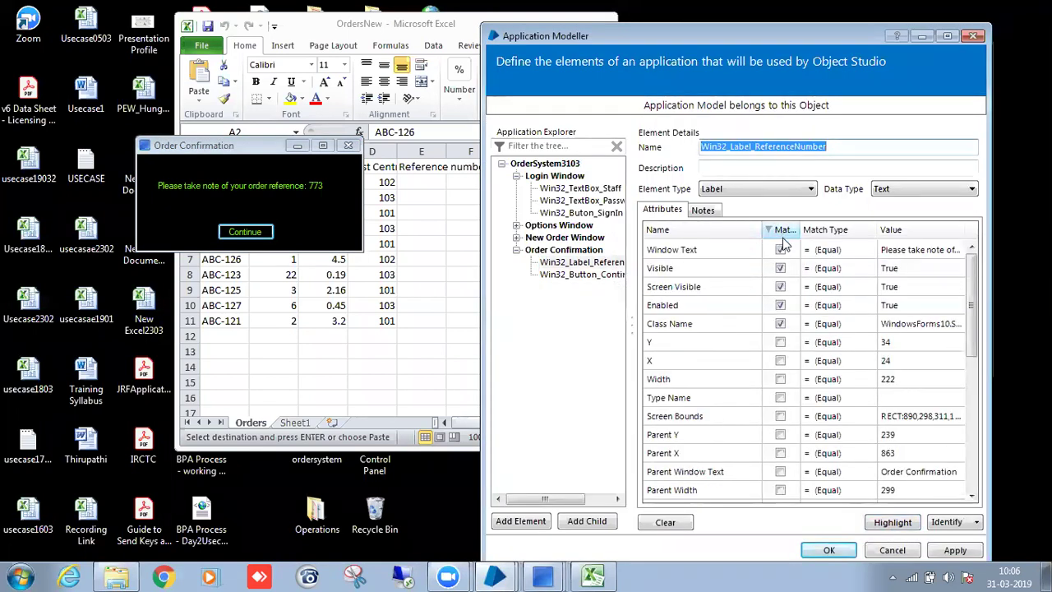
left_click(898, 255)
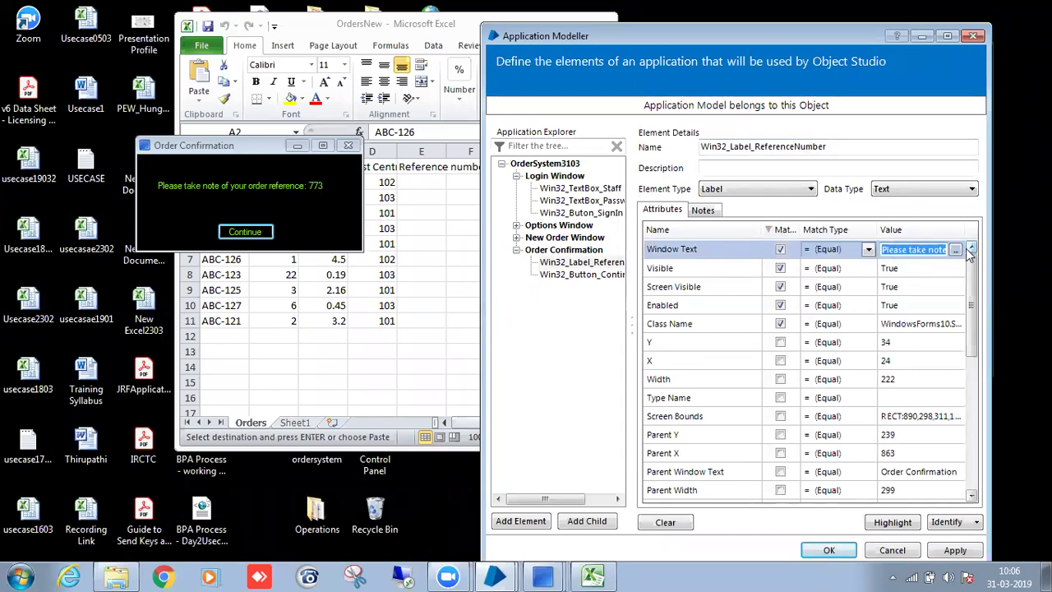
left_click(956, 250)
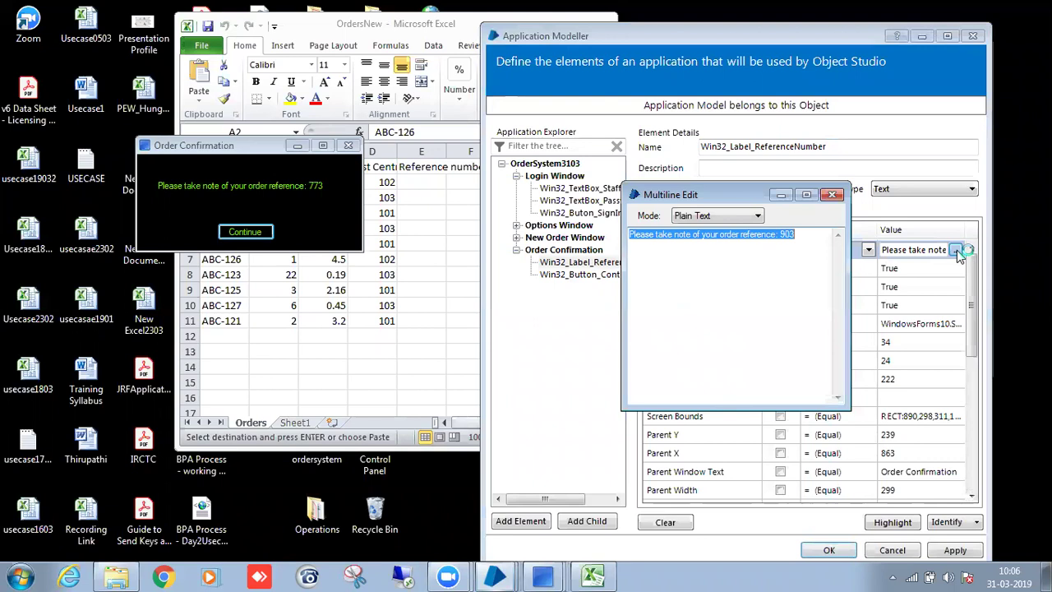
left_click(794, 237)
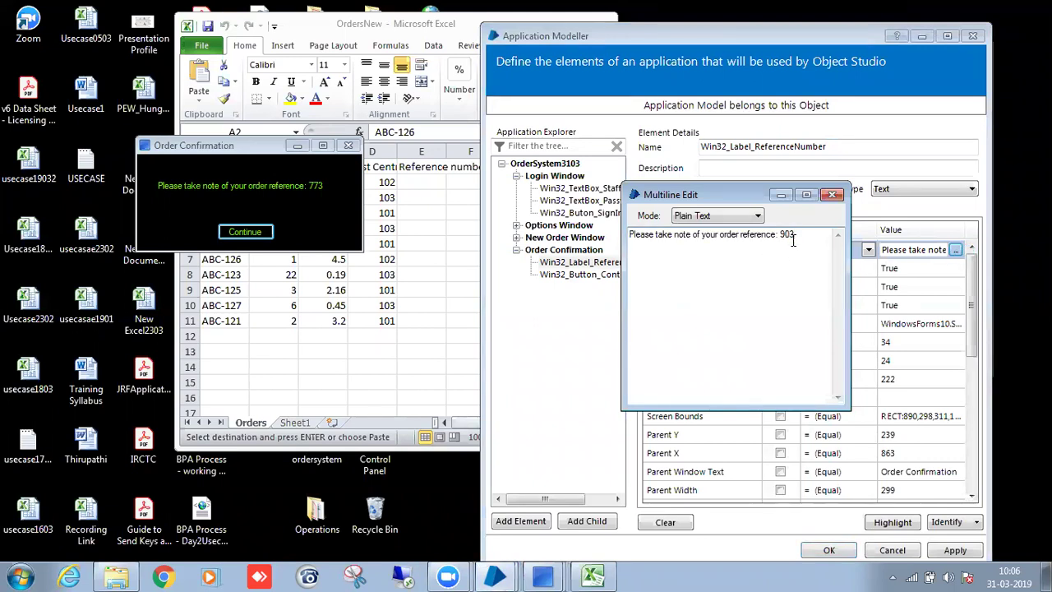
left_click(782, 197)
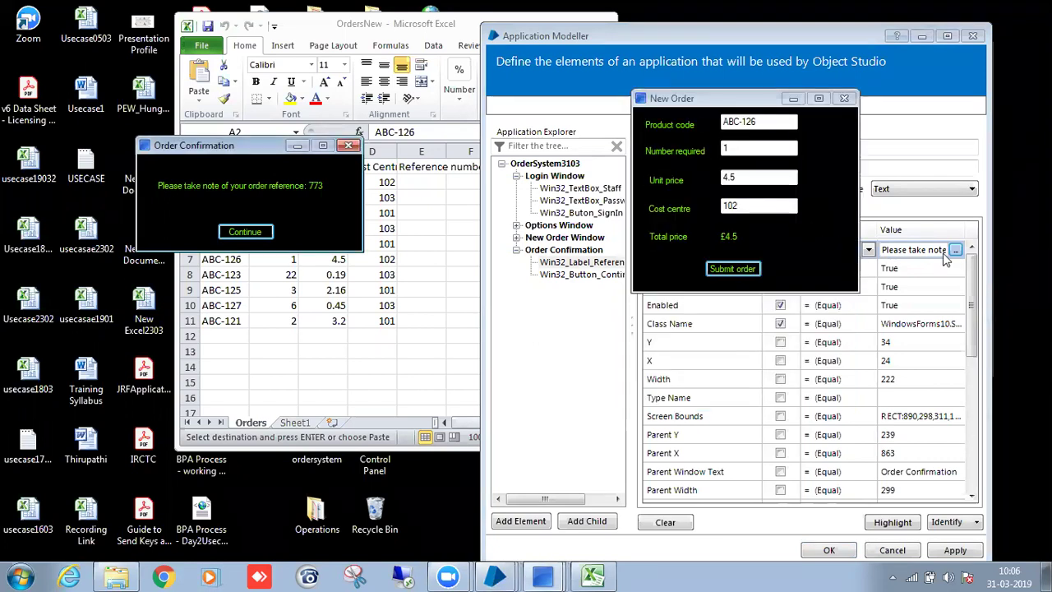
left_click(972, 271)
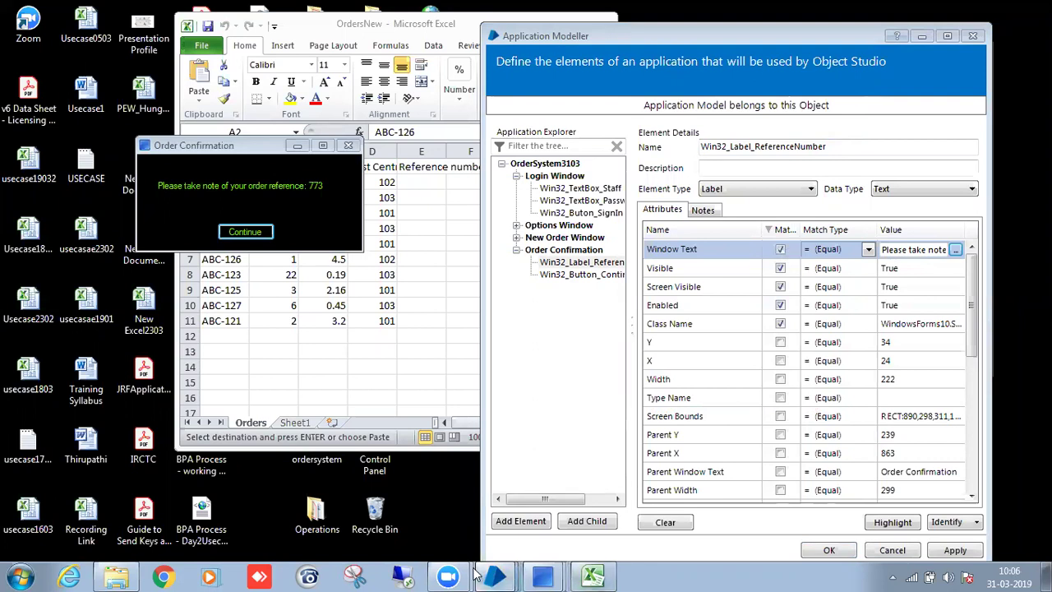
Close the text viewer and Highlight the label, which reports no matching window.
mouse_move(490, 574)
left_click(536, 536)
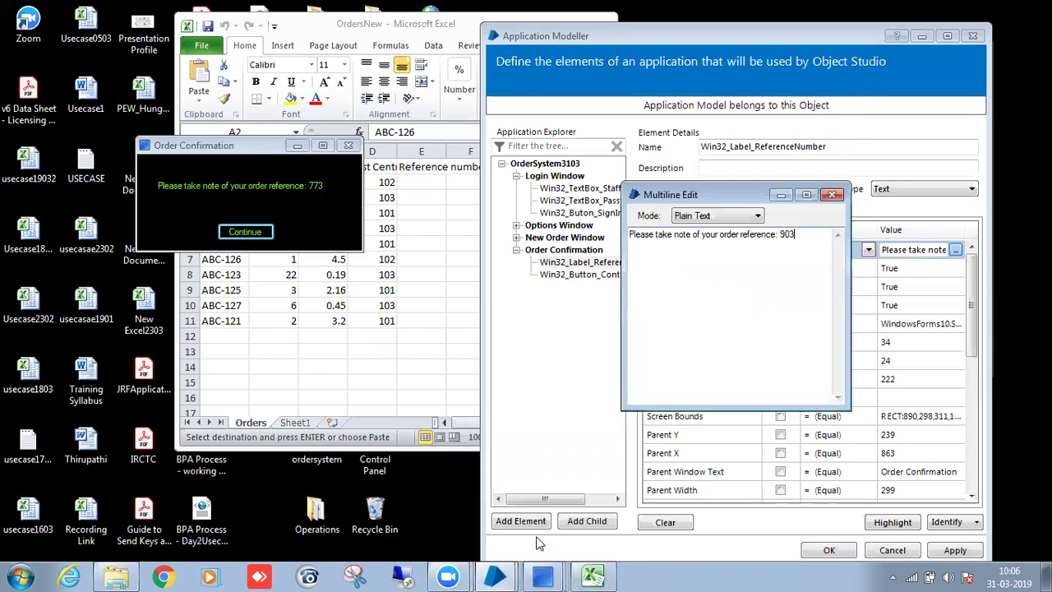
left_click(832, 194)
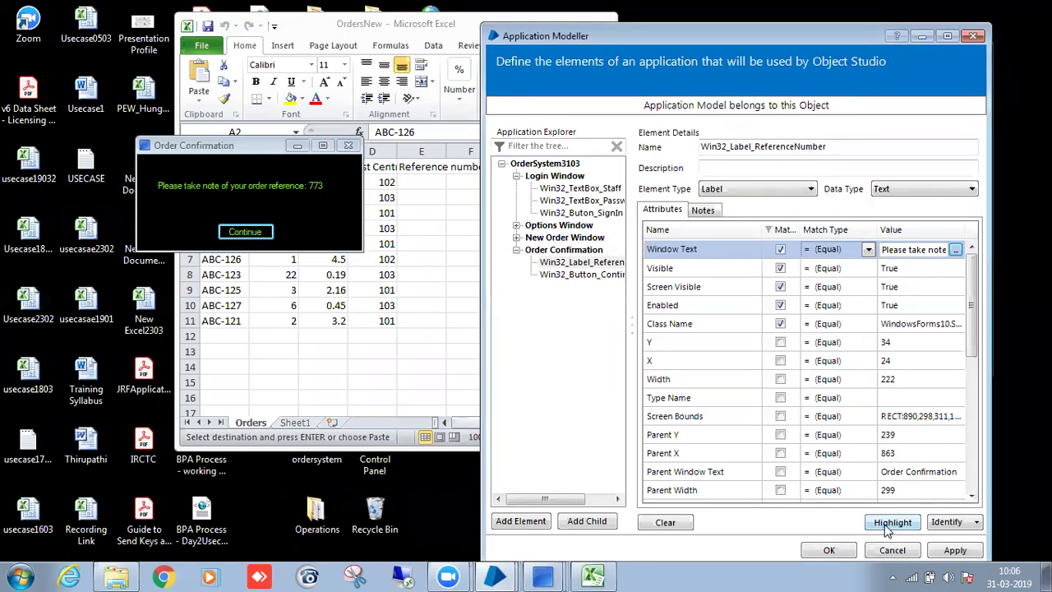
left_click(888, 526)
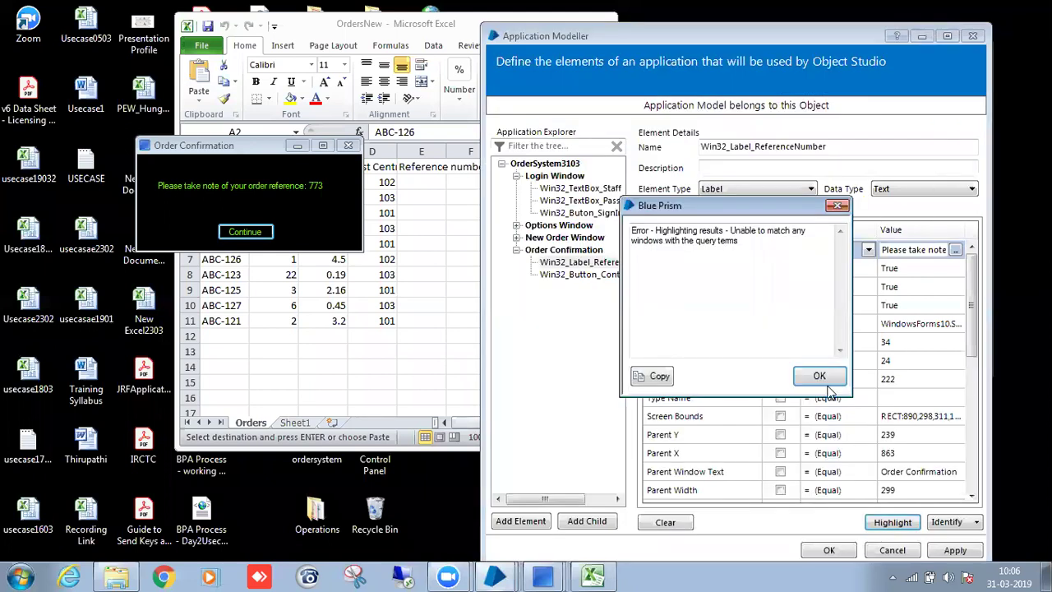
Swap Window Text matching for Ordinal 2 on Win32_Label_ReferenceNumber so only the reference label highlights.
left_click(819, 376)
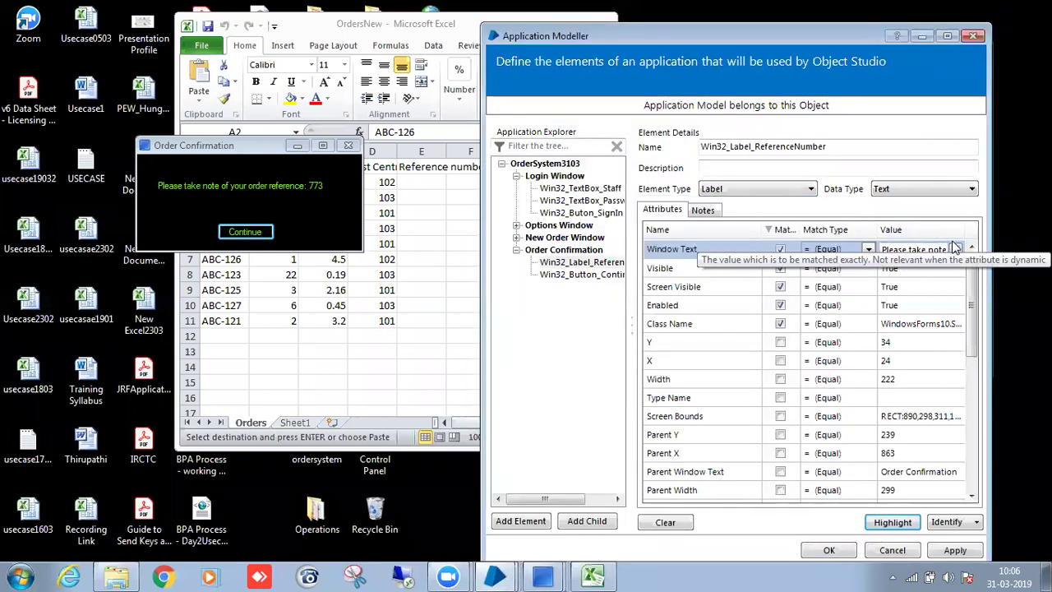
left_click(780, 249)
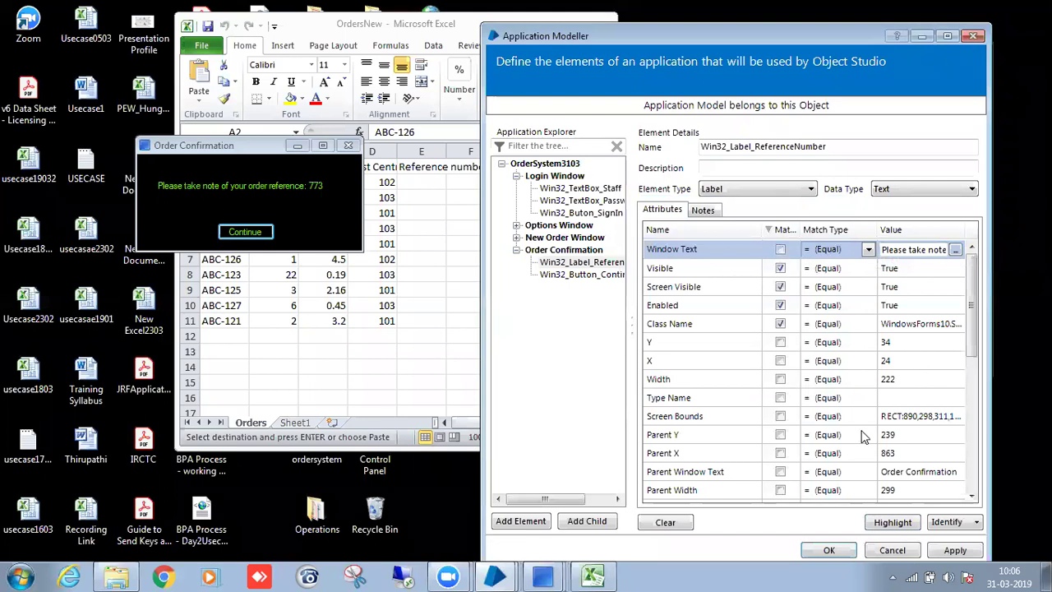
left_click(878, 527)
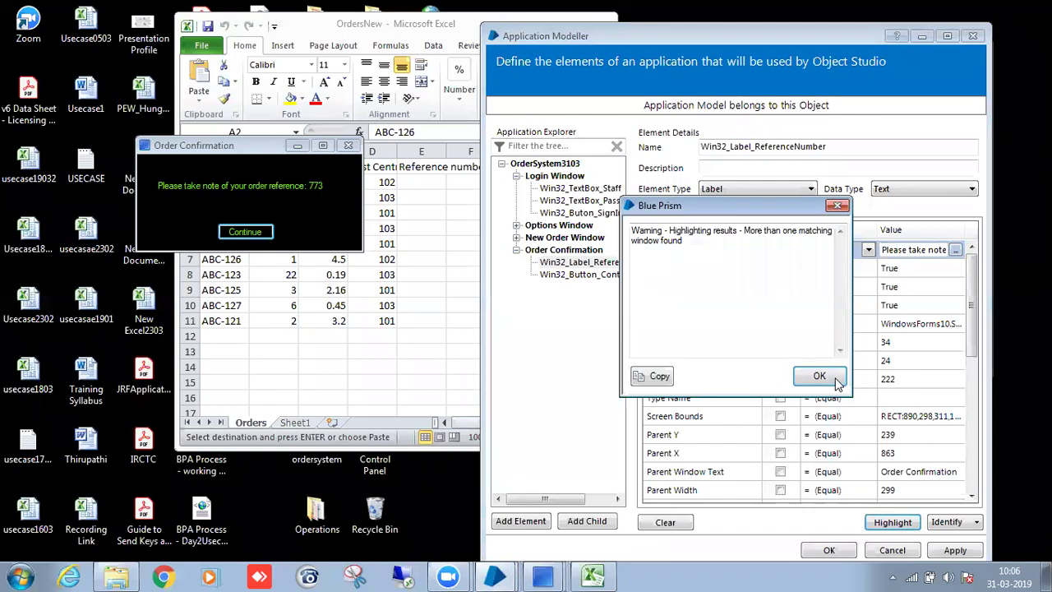
left_click(834, 380)
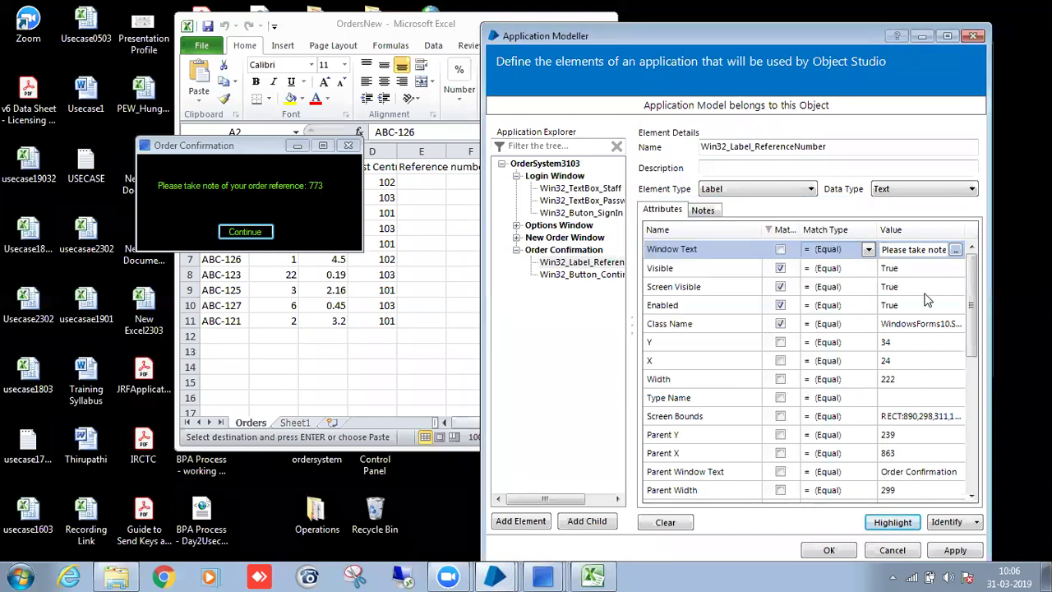
left_click_drag(969, 314, 987, 435)
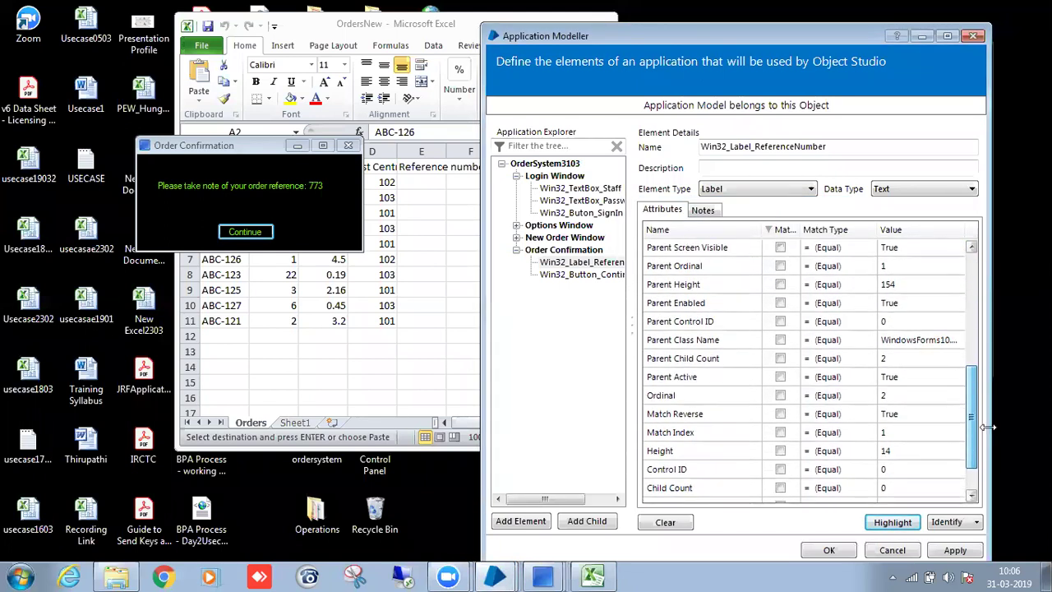
left_click(780, 401)
left_click(903, 520)
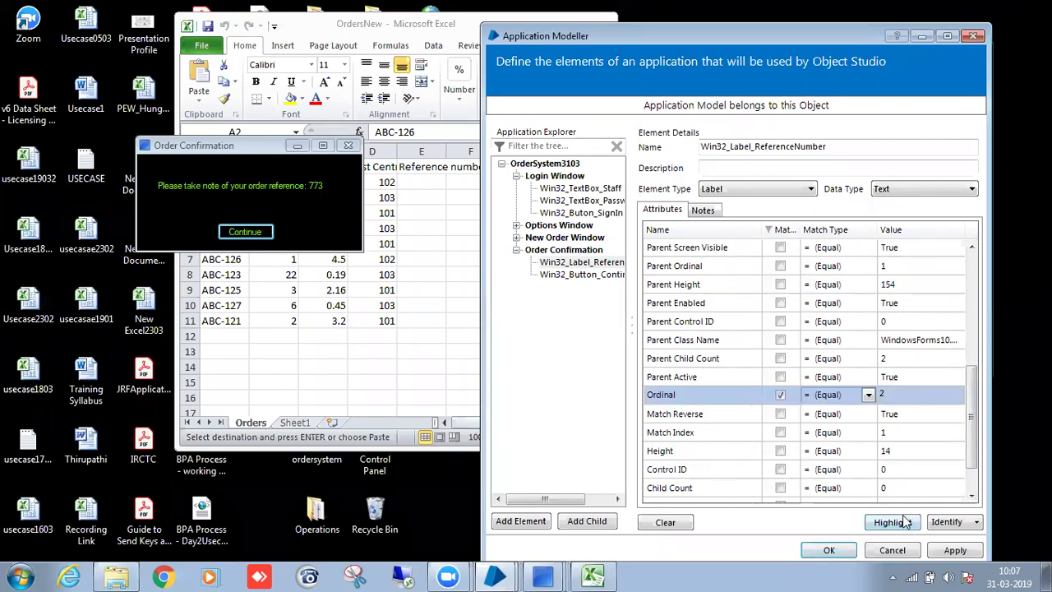
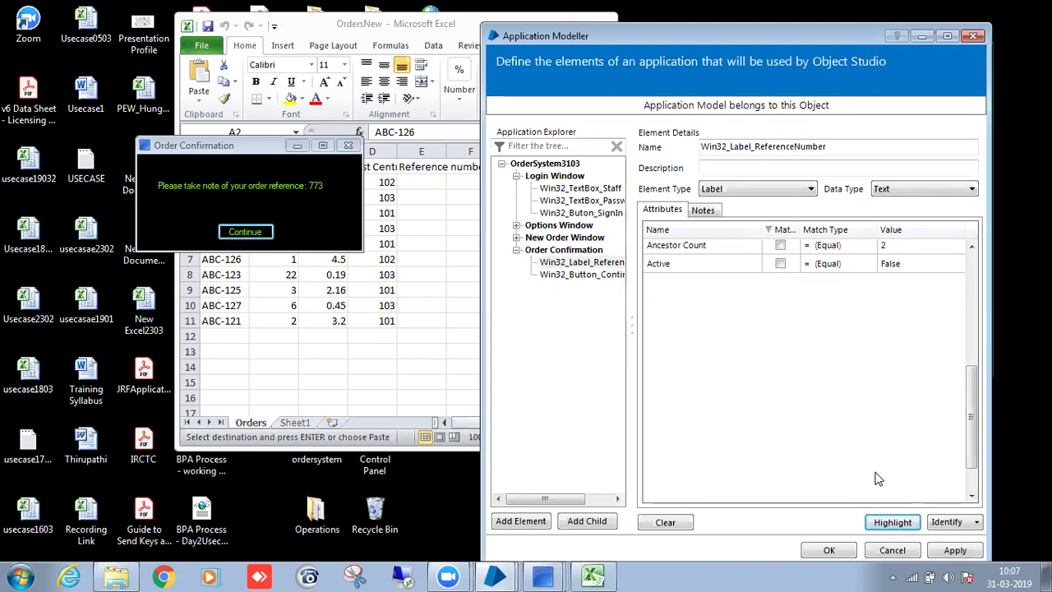
Highlight the order reference label, keep the element definition changes, and close the order system windows.
left_click(893, 523)
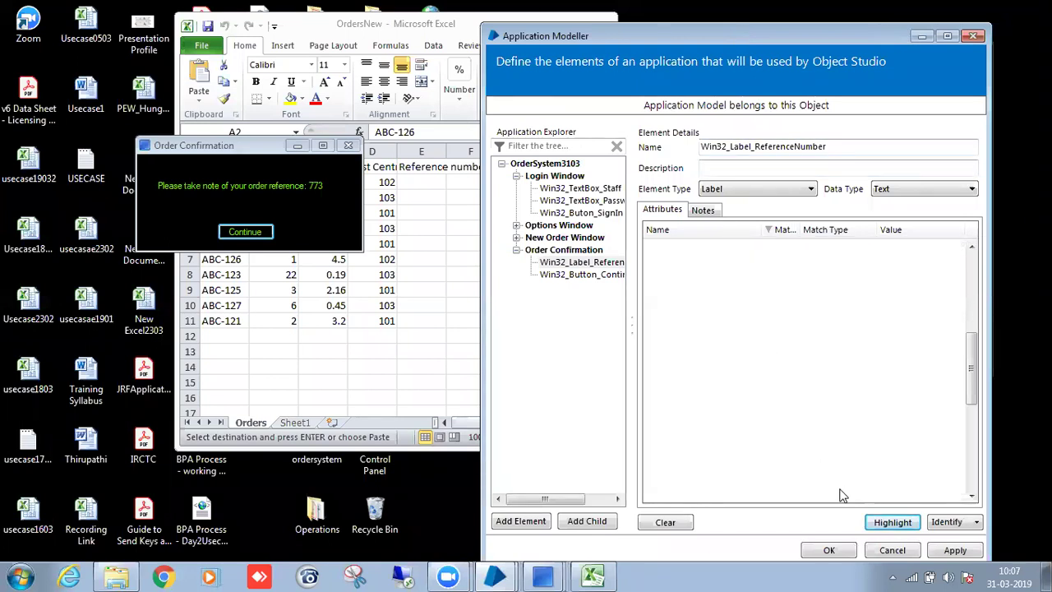
left_click(839, 549)
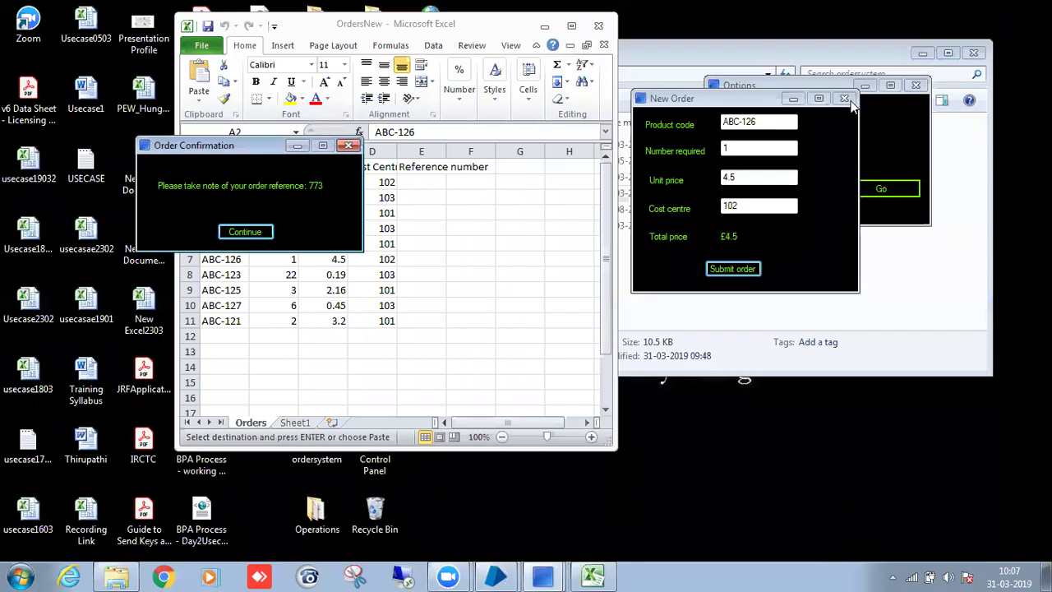
left_click(349, 147)
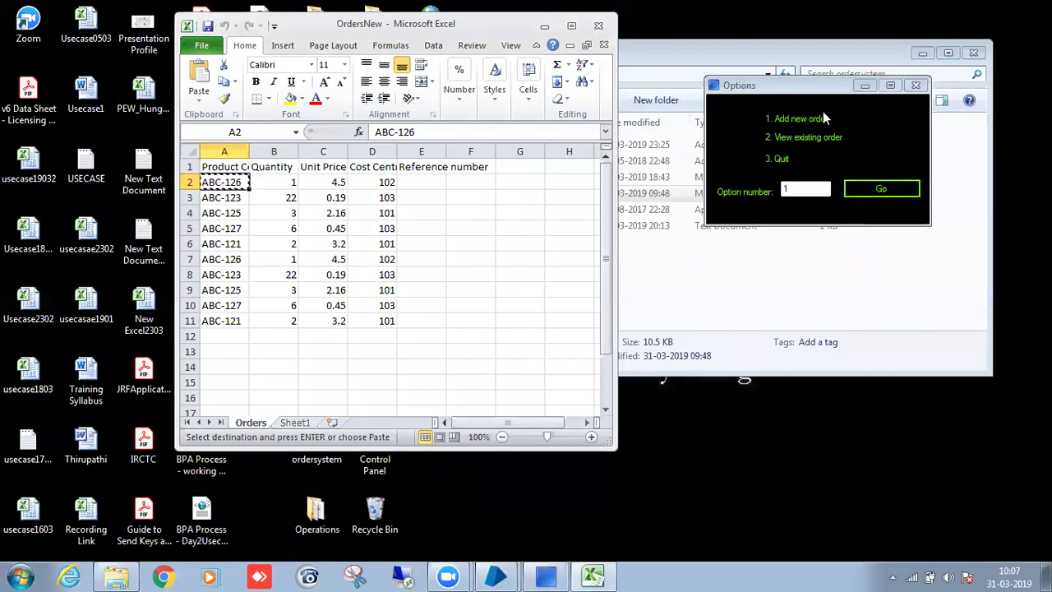
left_click(914, 86)
Return to Object Studio's OrderSystem3103 object on the Action 1 page.
mouse_move(513, 573)
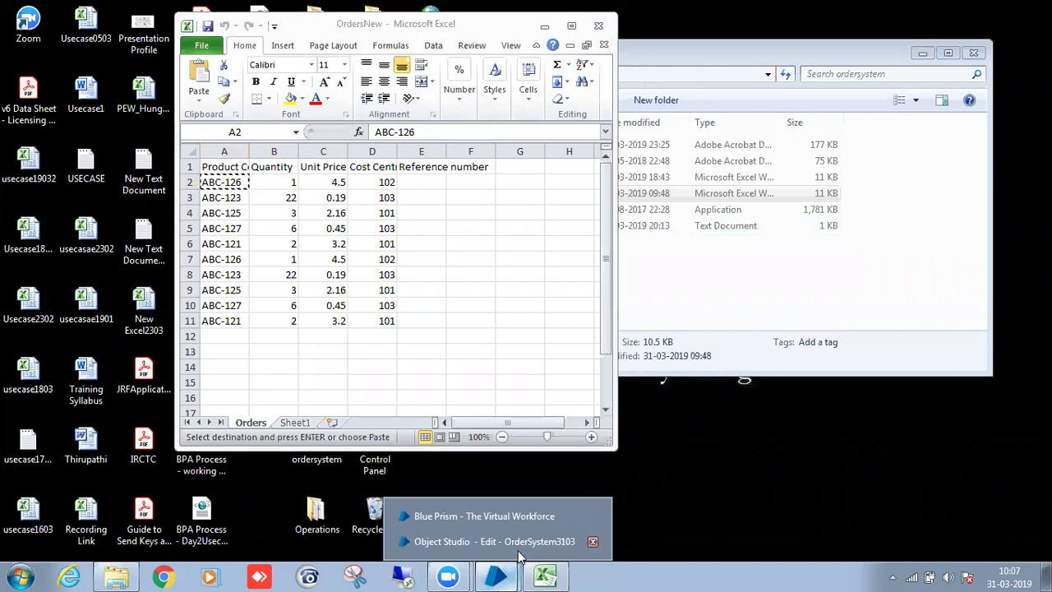
left_click(509, 543)
left_click(239, 111)
Review and close the application element definitions, then scroll the Action 1 page.
left_click(293, 64)
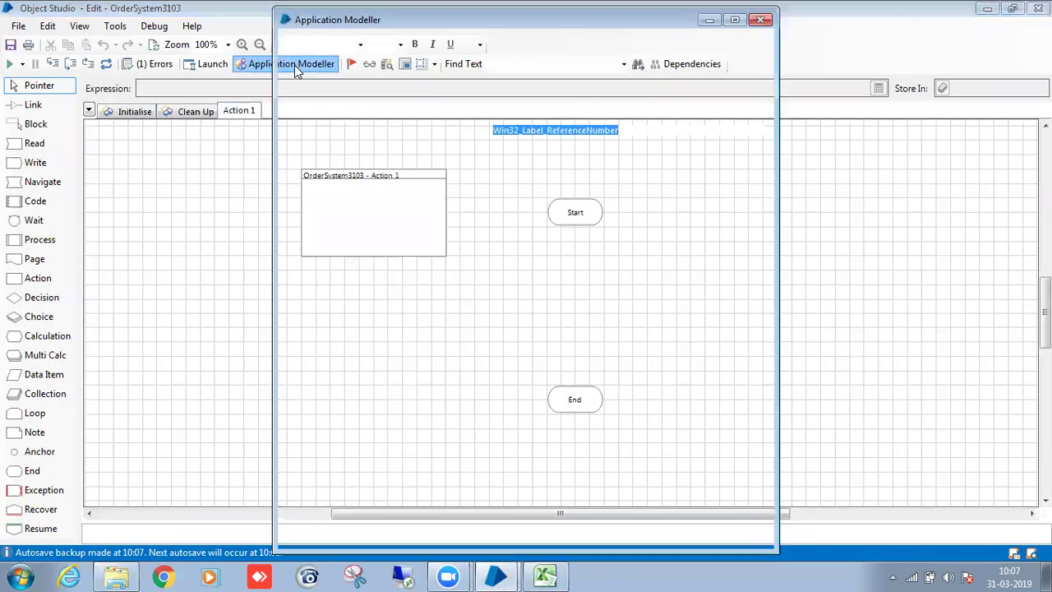
left_click_drag(365, 483, 337, 491)
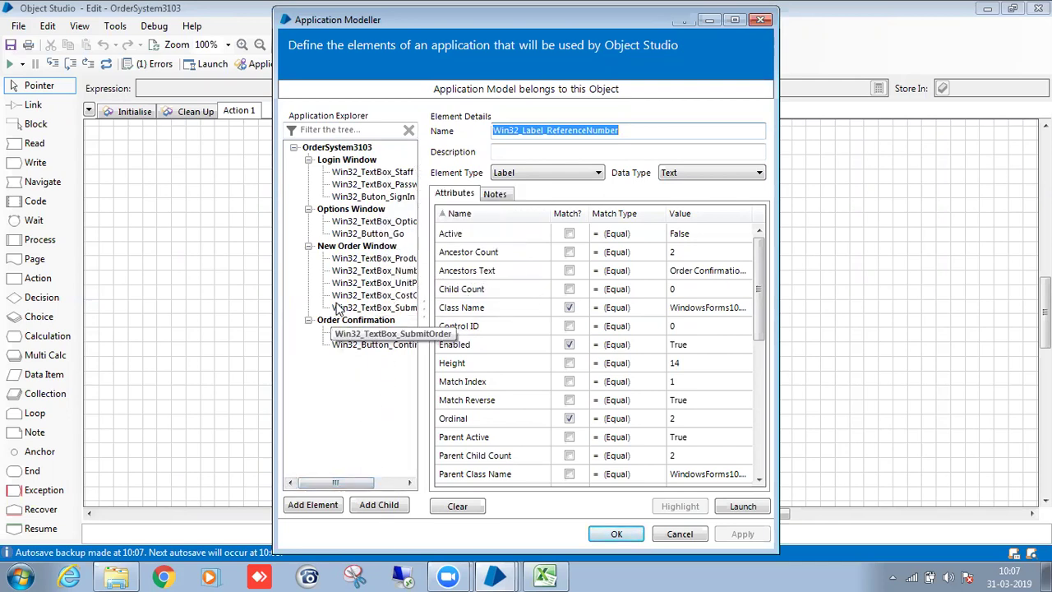
left_click(616, 535)
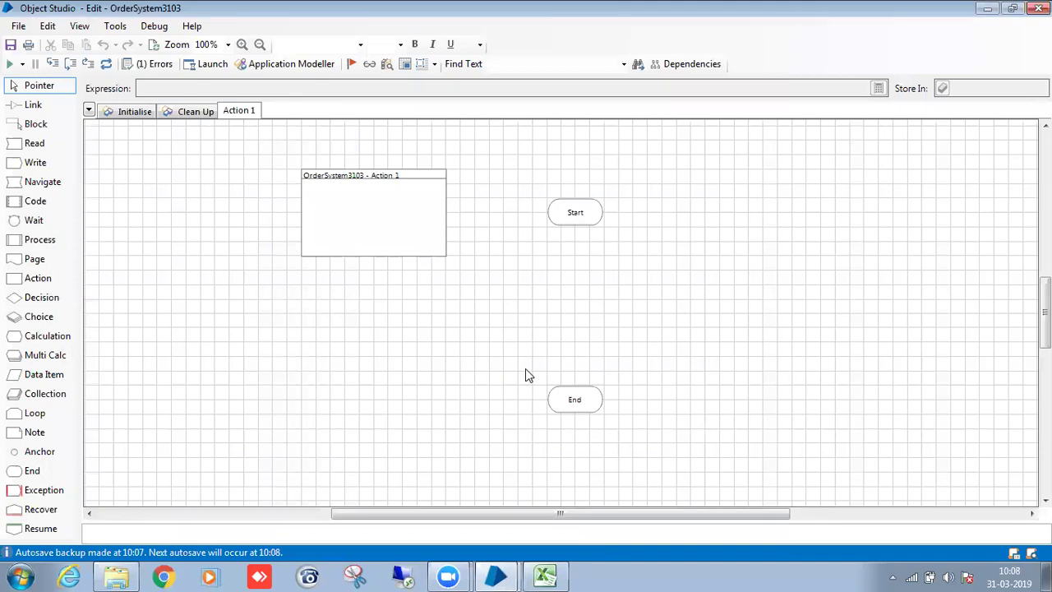
scroll(518, 394, "up", 3)
scroll(543, 415, "down", 3)
scroll(579, 391, "up", 3)
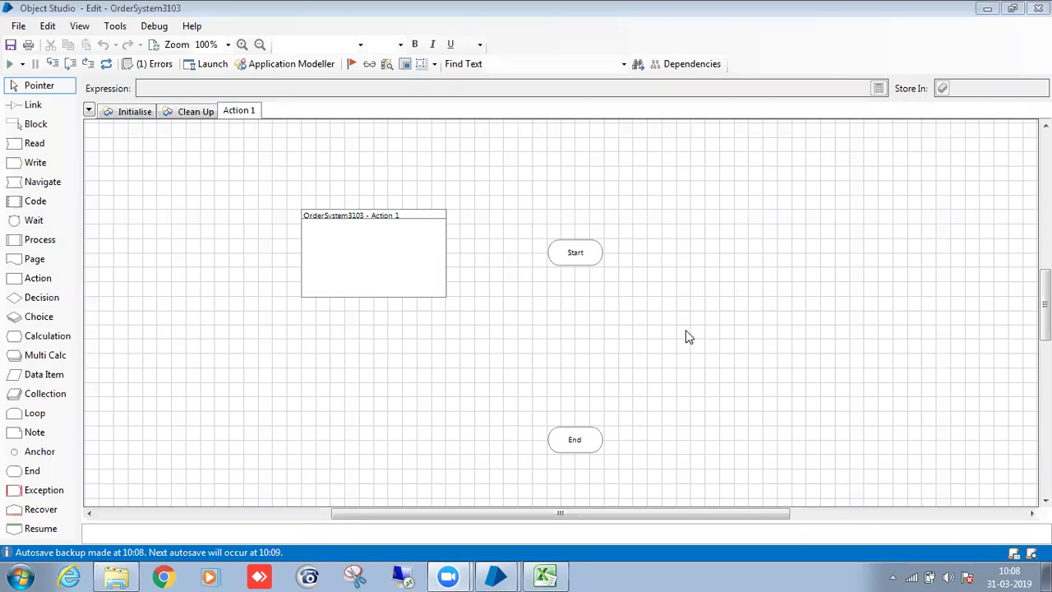
Rename the Action 1 page to 'Launch' from its tab's context menu.
right_click(818, 244)
left_click(712, 217)
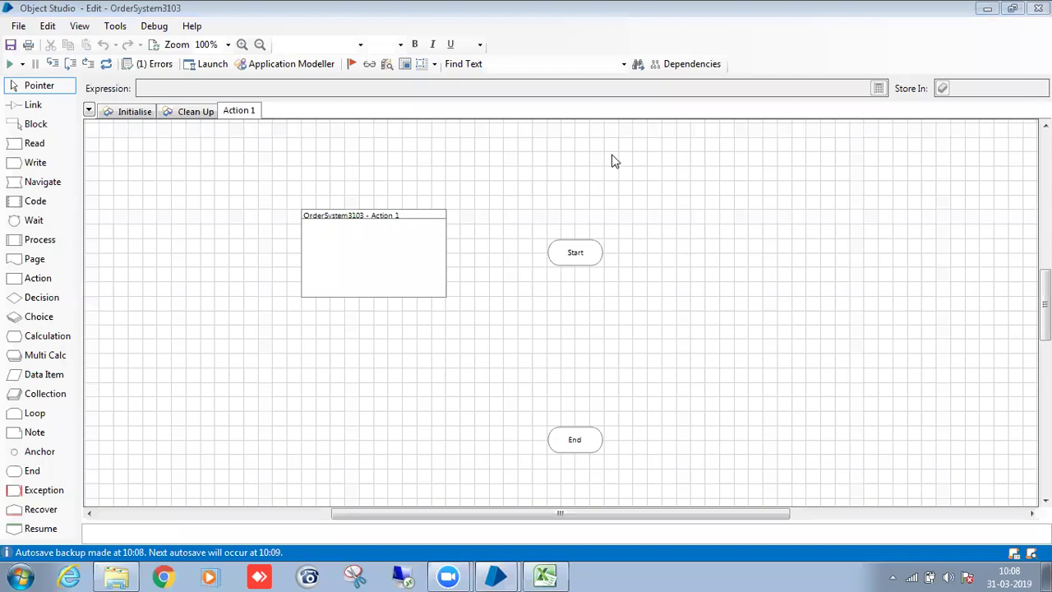
scroll(471, 212, "down", 1)
scroll(395, 197, "up", 1)
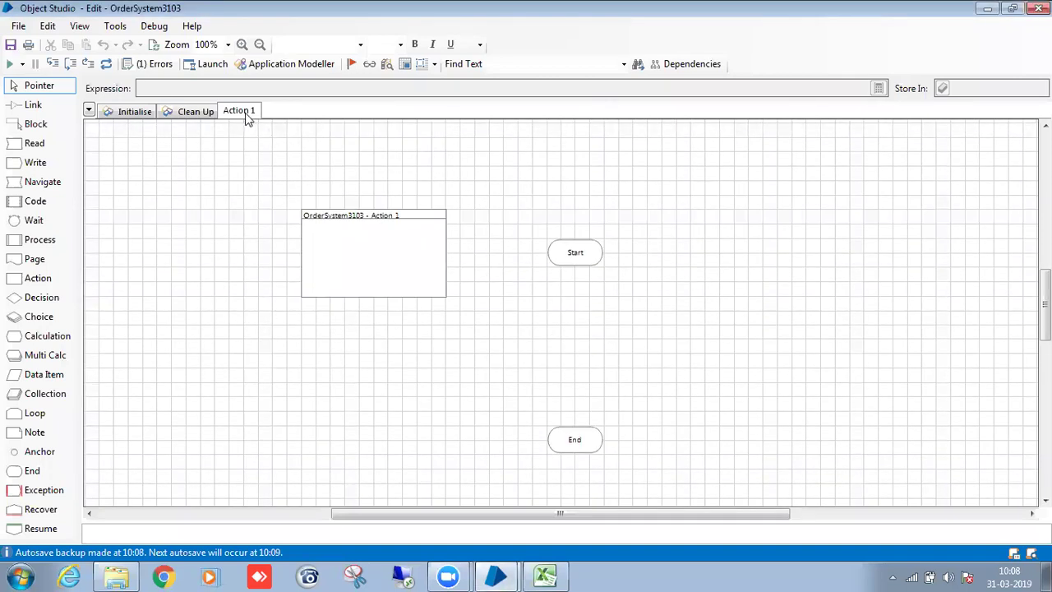
right_click(248, 118)
left_click(310, 157)
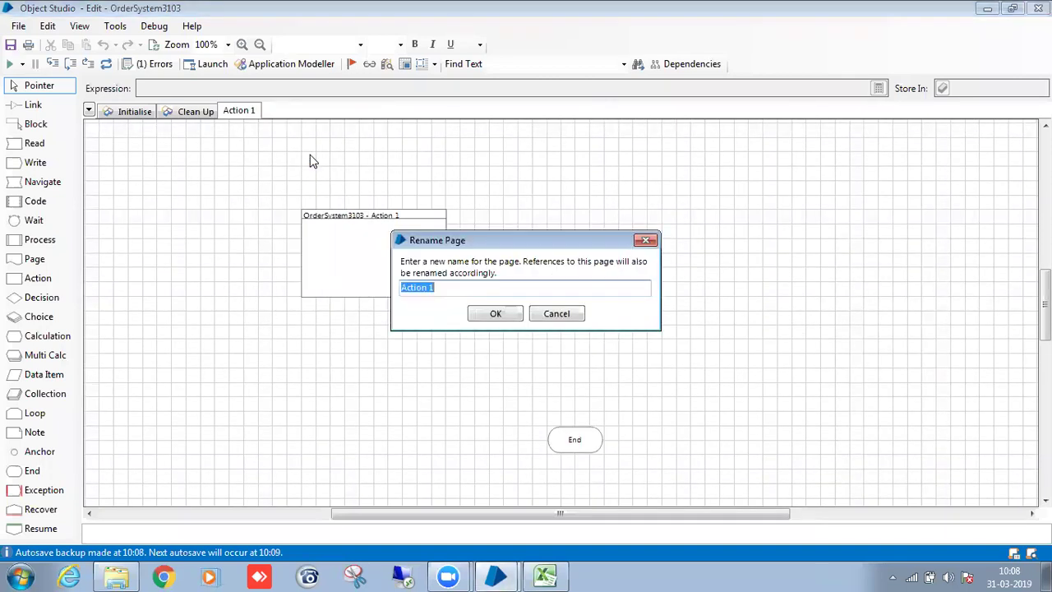
type("Launch")
left_click(487, 313)
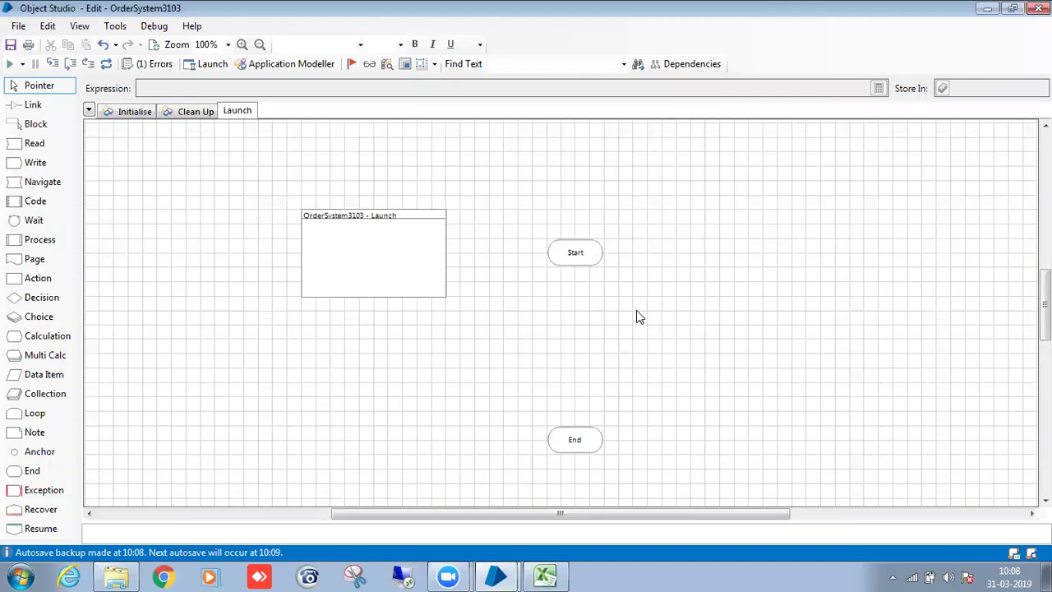
scroll(637, 312, "down", 3)
Place a Read stage below Start that reads OrderSystem3103's Is Connected data.
left_click_drag(590, 323, 591, 398)
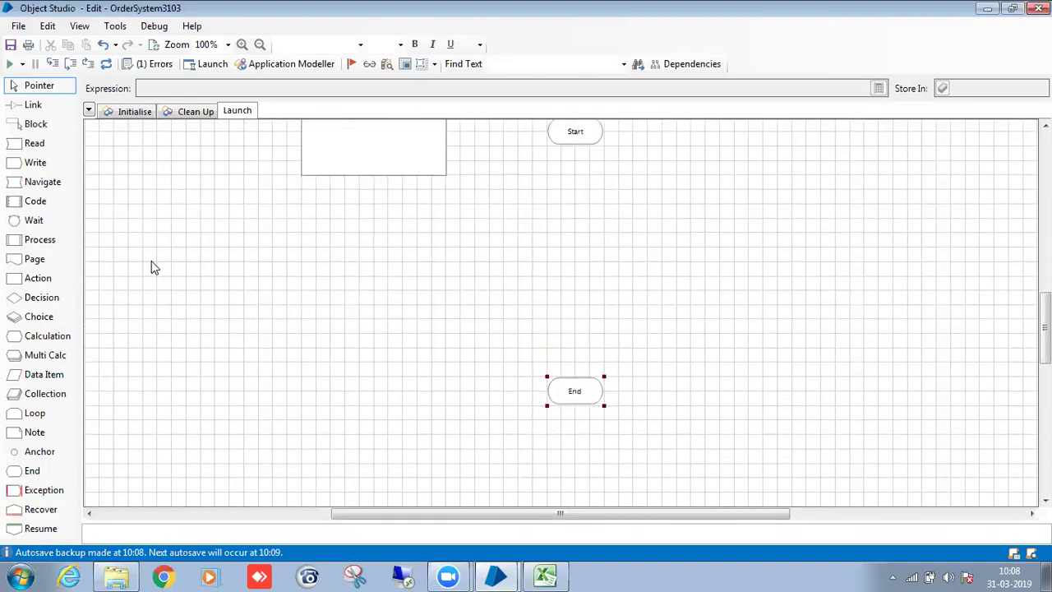
left_click_drag(43, 154, 573, 180)
double_click(573, 179)
left_click_drag(250, 175, 407, 175)
left_click(557, 176)
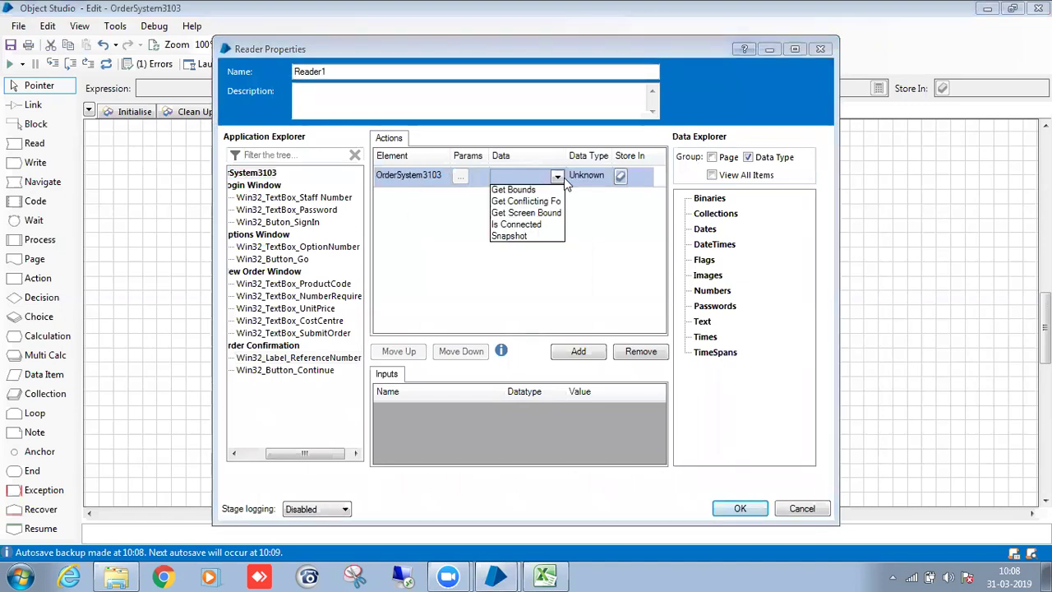
left_click(522, 221)
Store the result in a new Is Connected flag and name the stage 'Read Application Status'.
type("IS")
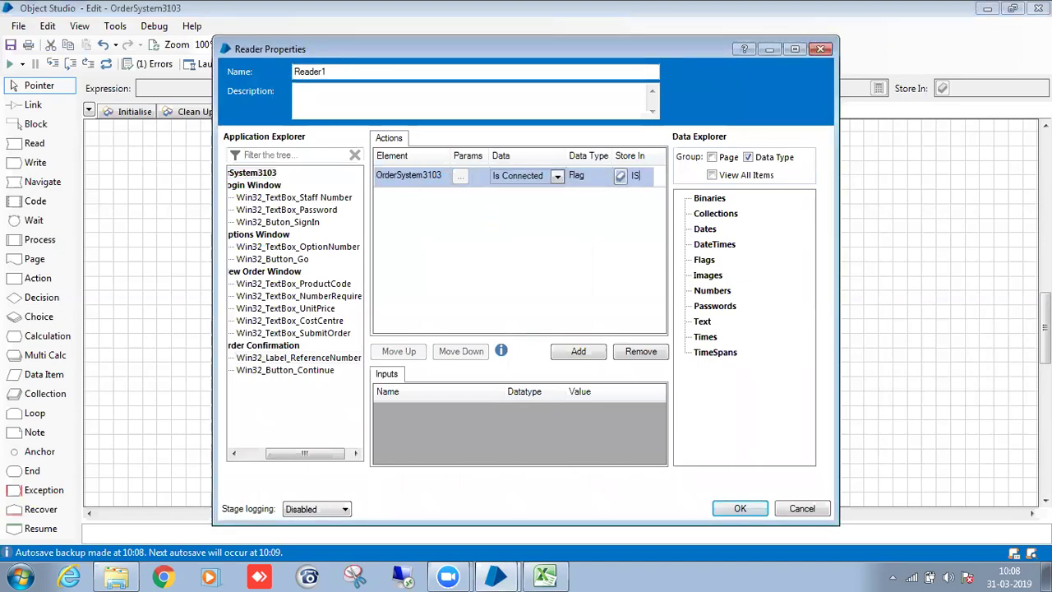
key("BackSpace")
key("BackSpace")
type("s")
type(" Connec")
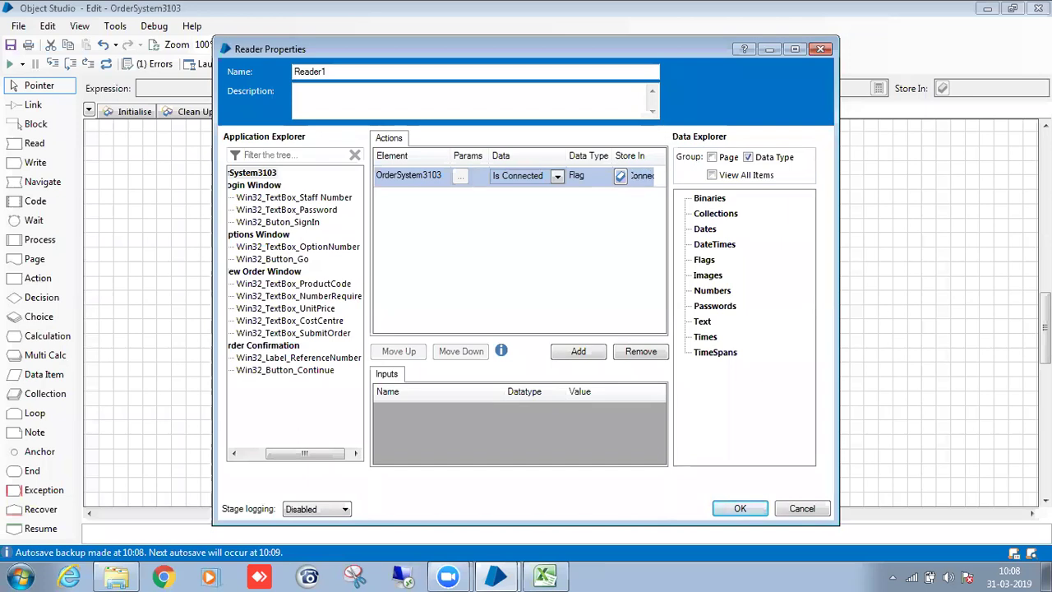
left_click(621, 176)
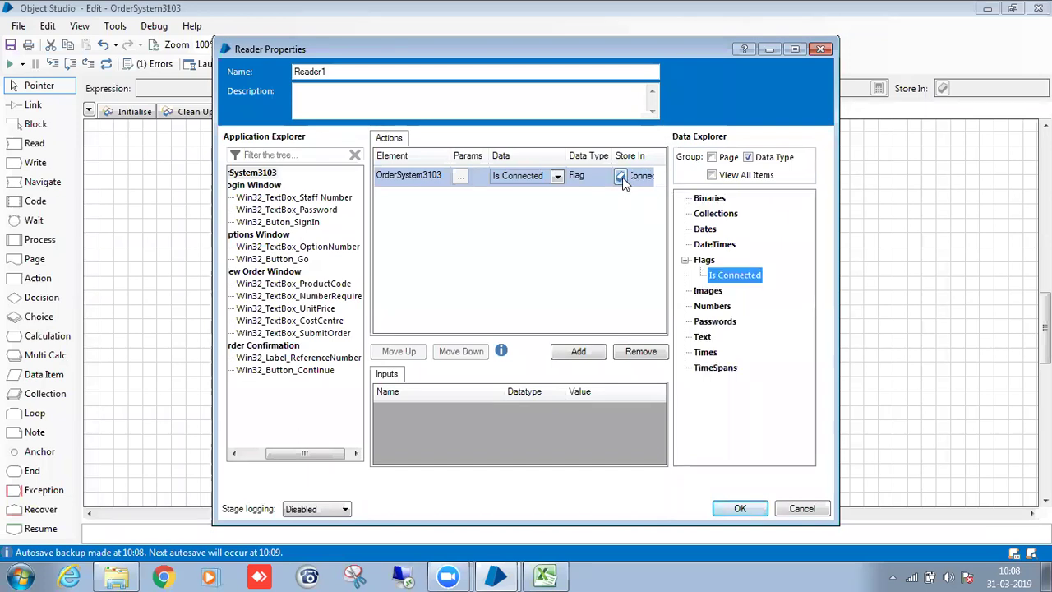
double_click(364, 69)
key("BackSpace")
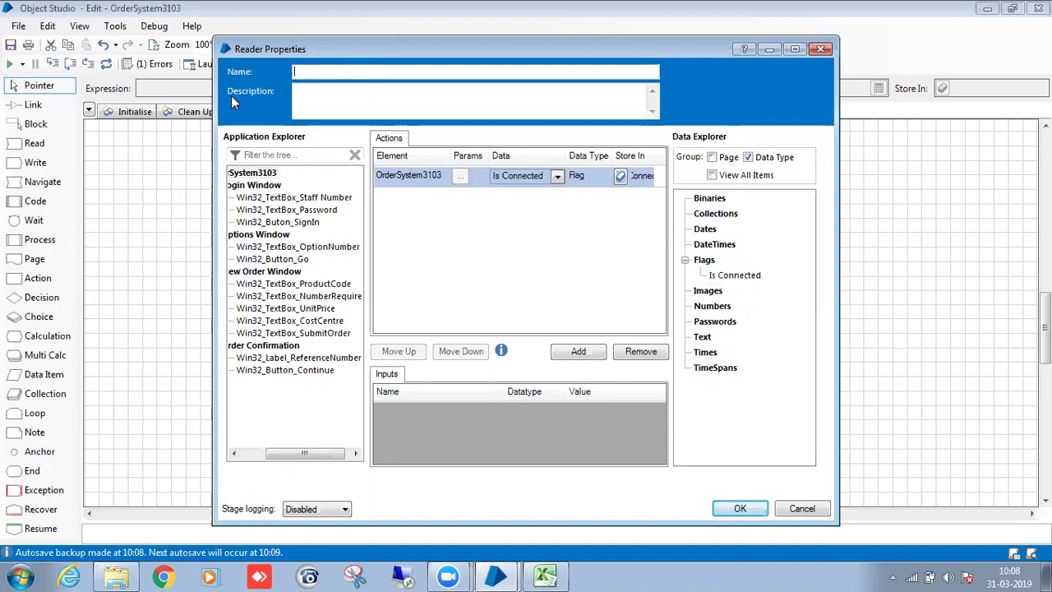
type("Read Application Status")
left_click(740, 508)
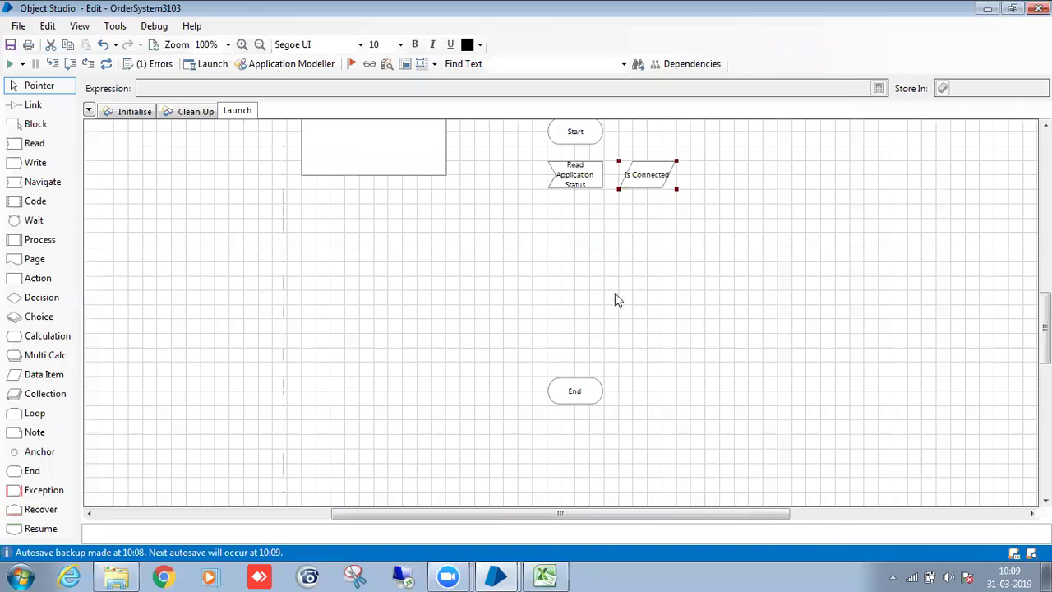
Tidy the Read Application Status stage and link Start to it.
left_click_drag(669, 184, 723, 186)
left_click(580, 187)
left_click_drag(604, 190, 618, 190)
left_click(613, 223)
key("l")
left_click(585, 174)
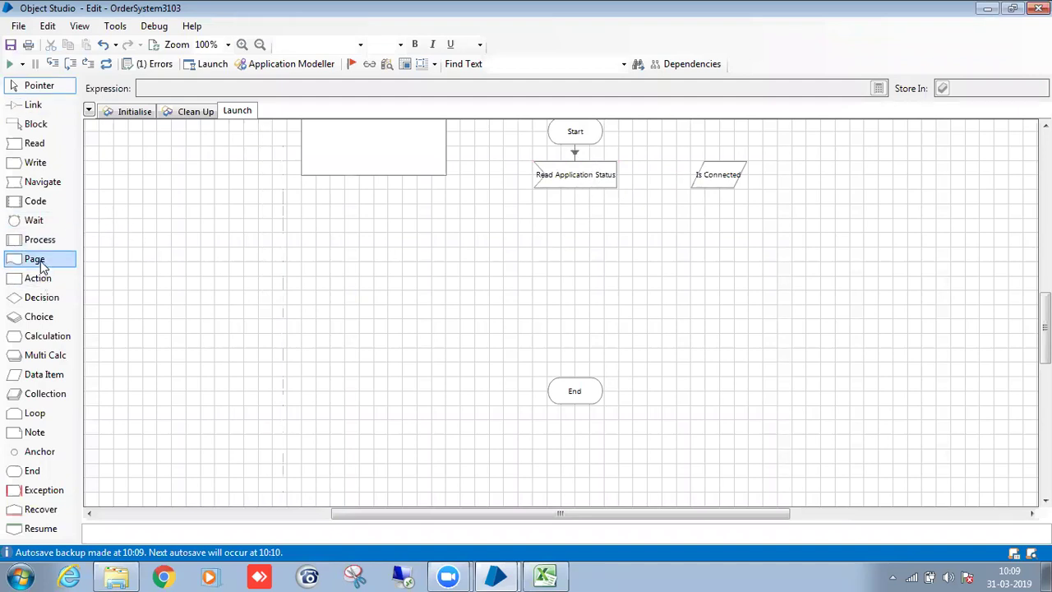
Add an 'Is Connected' decision testing [Is Connected] and link it to End.
left_click_drag(58, 301, 575, 283)
scroll(715, 354, "up", 1)
double_click(576, 281)
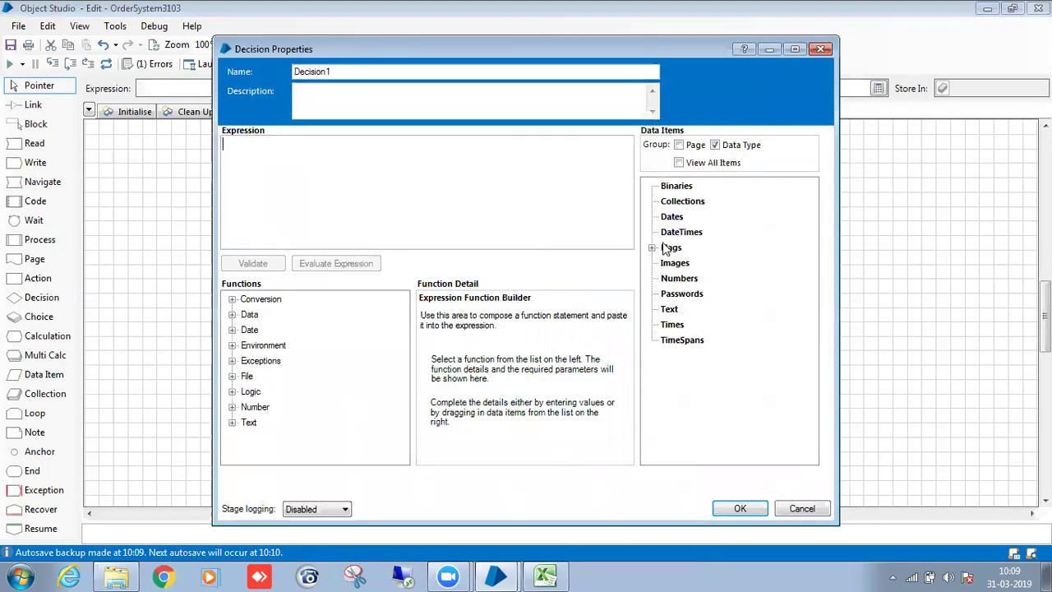
left_click_drag(518, 213, 512, 209)
left_click_drag(354, 72, 227, 66)
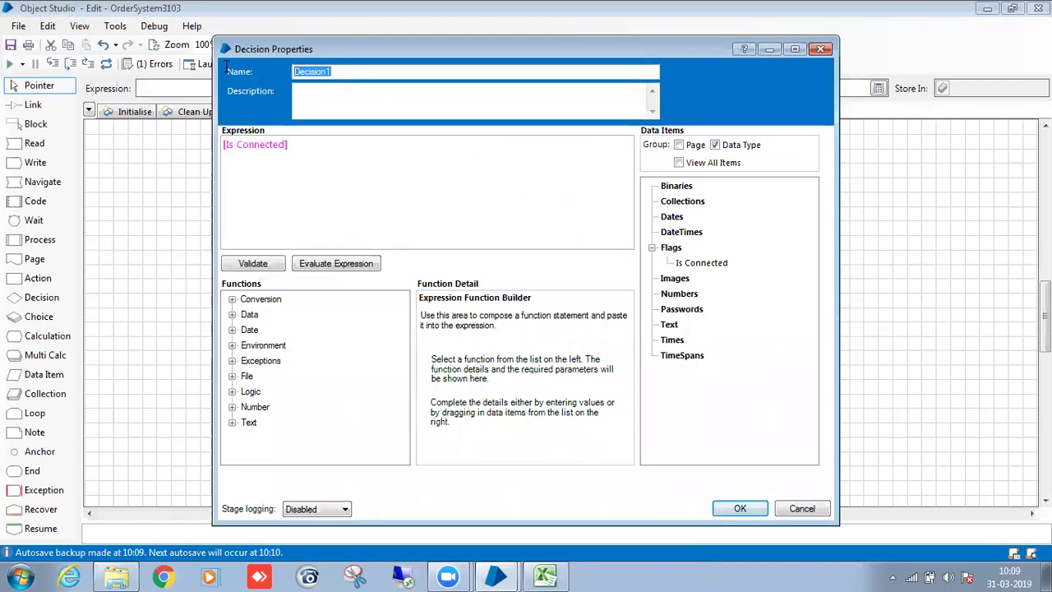
key("BackSpace")
type("IS")
key("BackSpace")
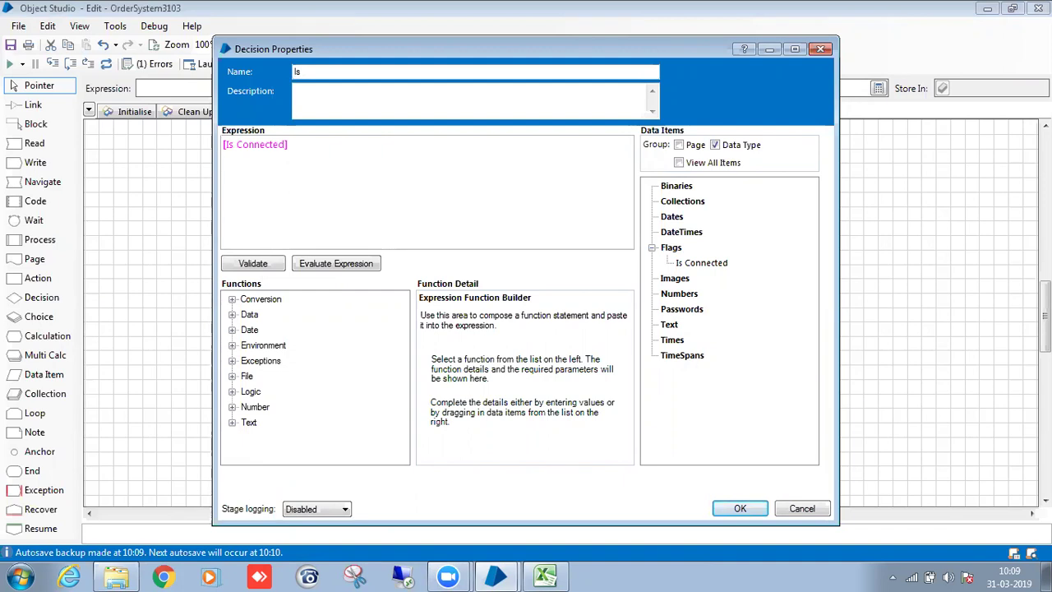
type("s Connec")
left_click(717, 509)
left_click_drag(570, 286, 588, 458)
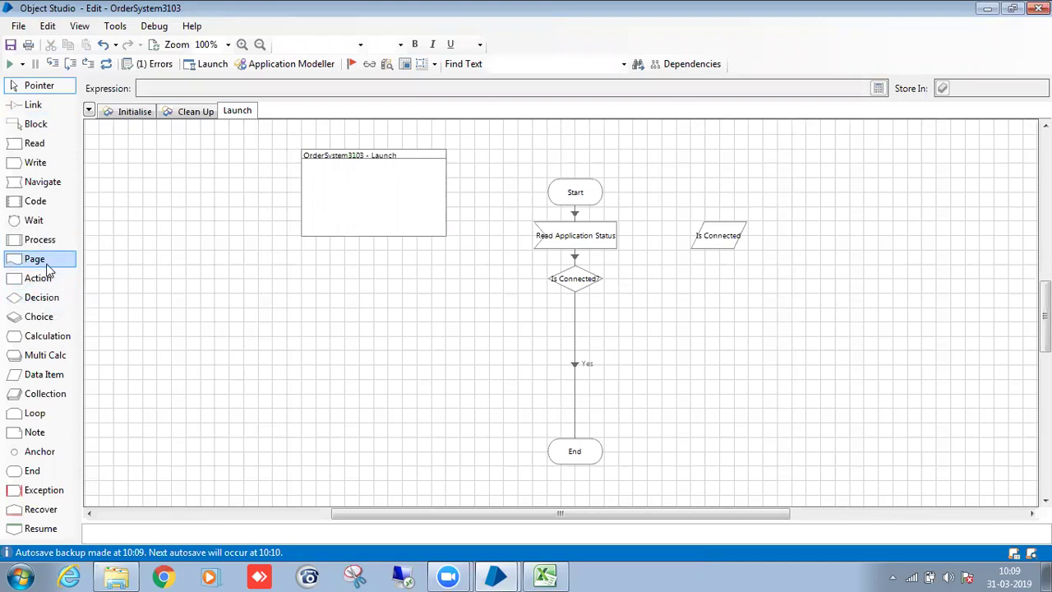
Add a Navigate stage named 'Attach' that attaches to OrderSystem3103.
left_click_drag(43, 182, 699, 291)
double_click(699, 284)
type("Attach")
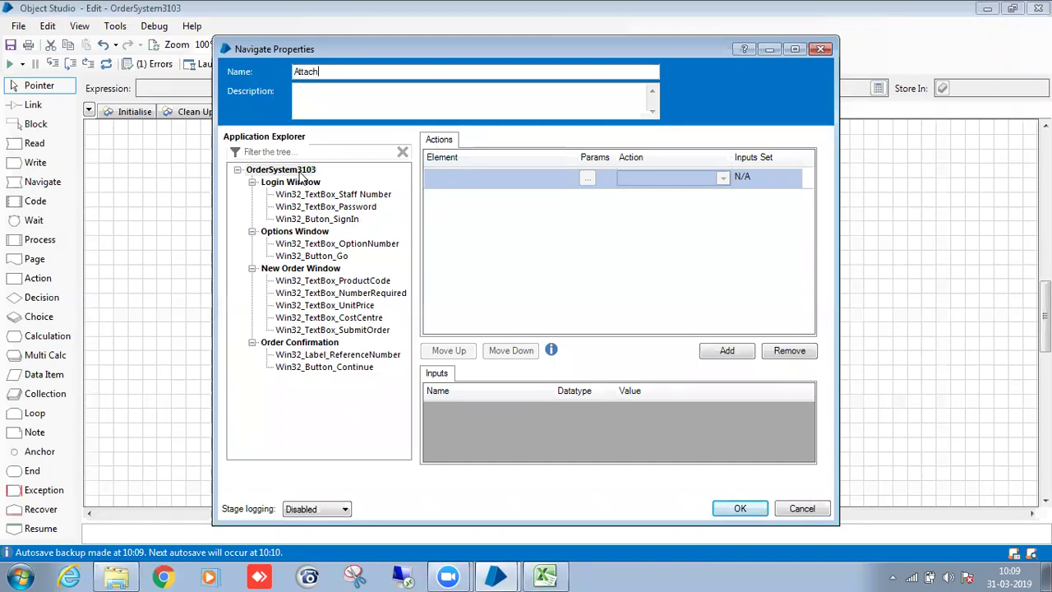
left_click_drag(303, 173, 573, 178)
left_click(621, 181)
left_click(646, 190)
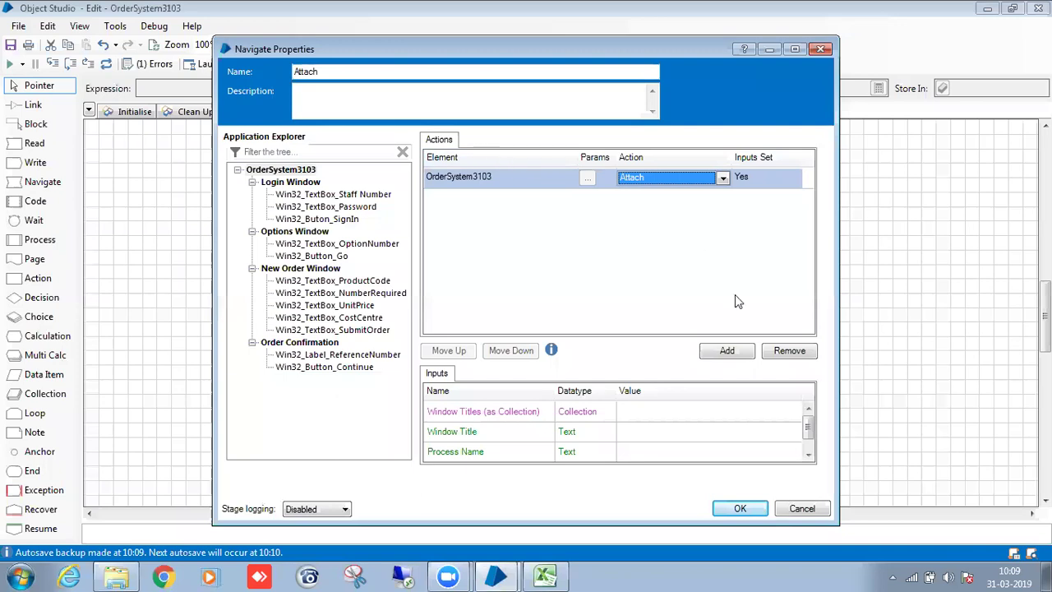
Select the Window Title and Process Name inputs, then show the desktop with Win+D.
left_click_drag(809, 418, 810, 430)
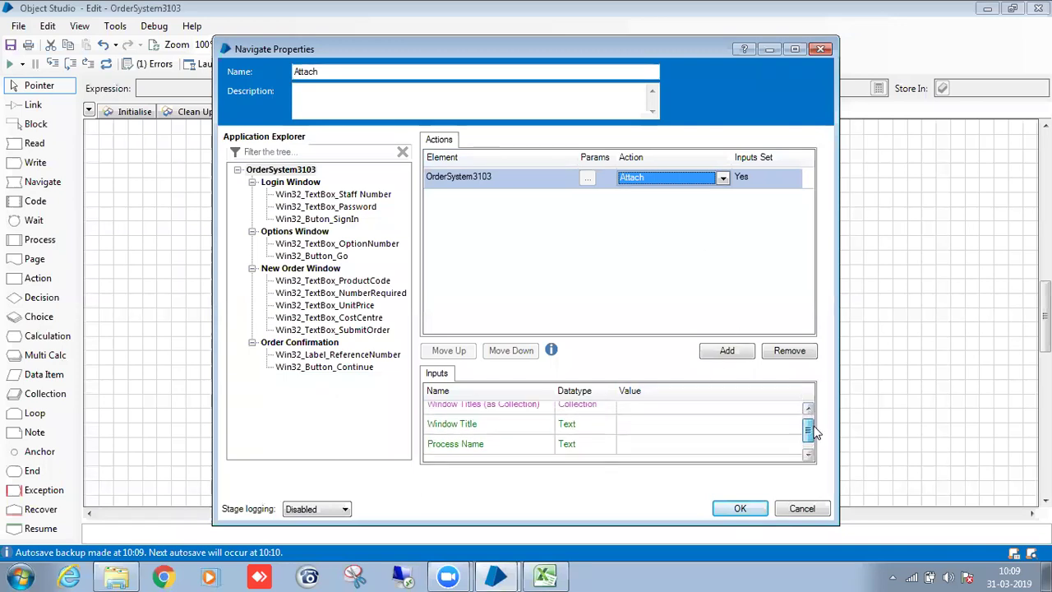
left_click(667, 422)
left_click(665, 443)
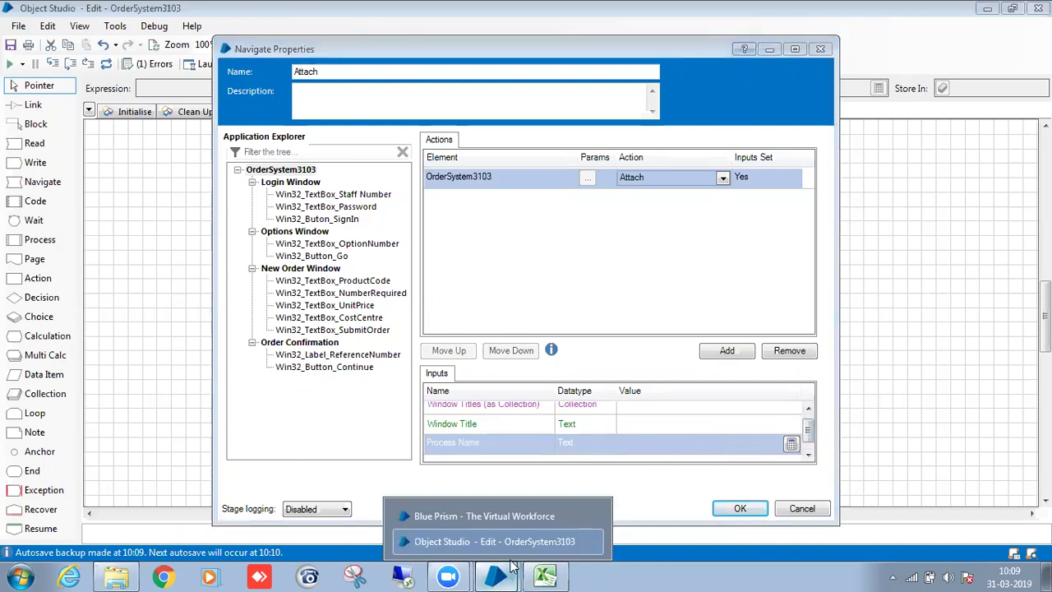
left_click(596, 538)
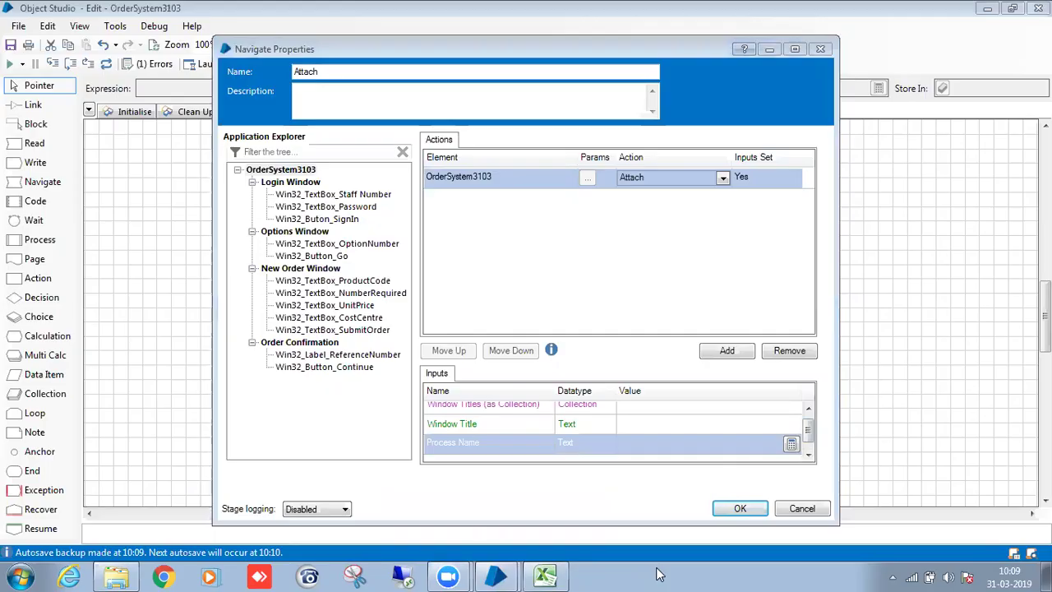
key("super+d")
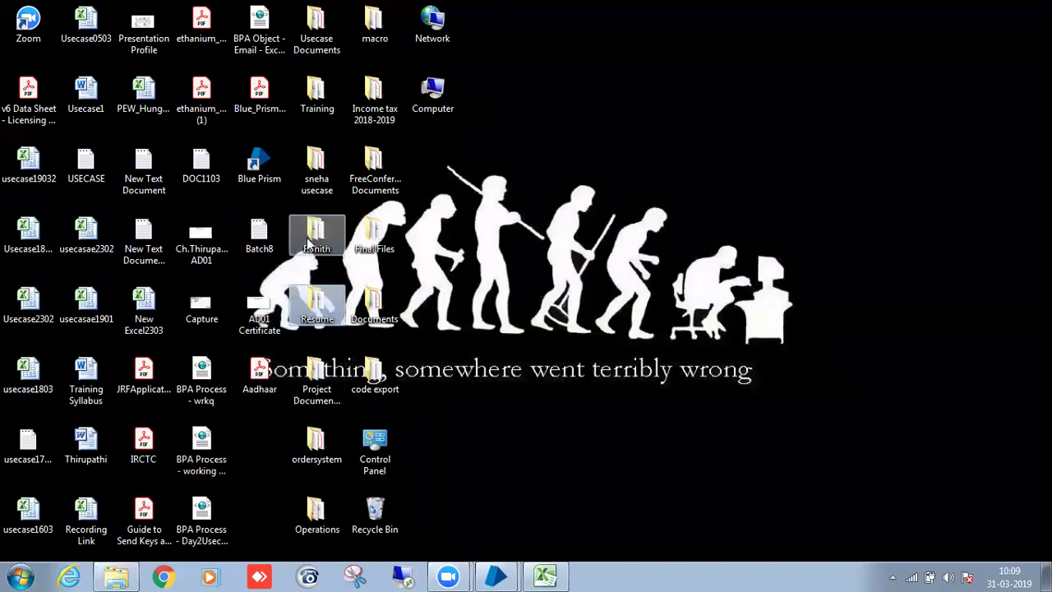
From the ordersystem folder, minimise OrdersNew, launch TrainingOrderSystem, and centre its Sign in window.
double_click(326, 461)
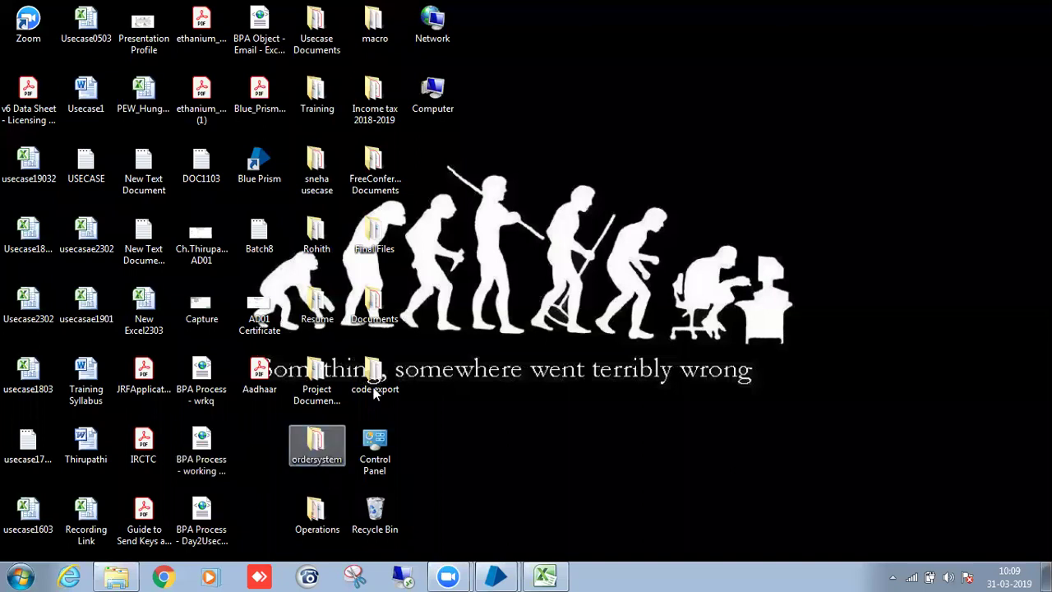
double_click(496, 193)
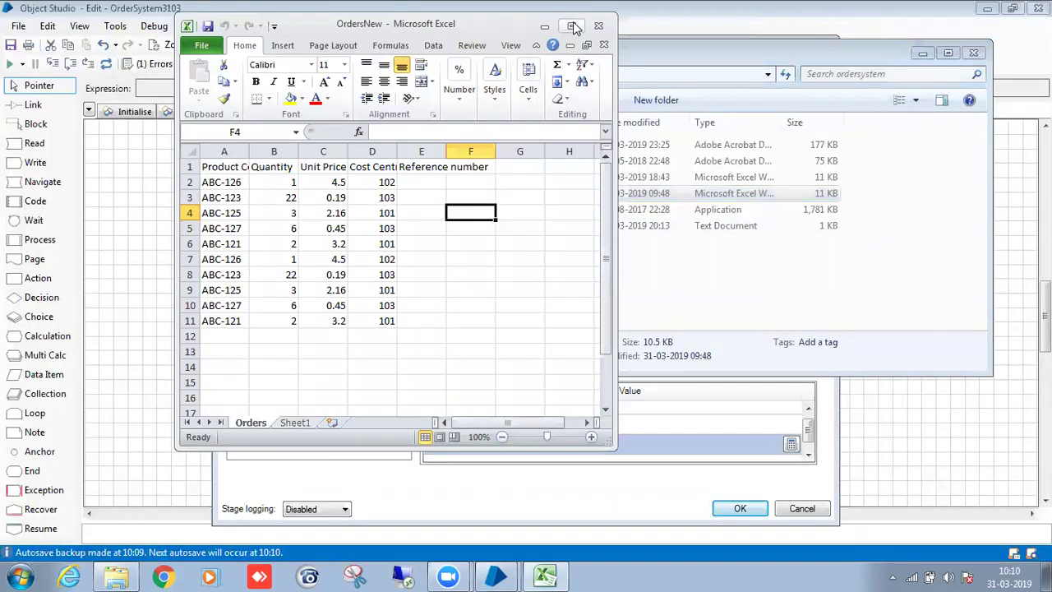
left_click(544, 25)
left_click(493, 260)
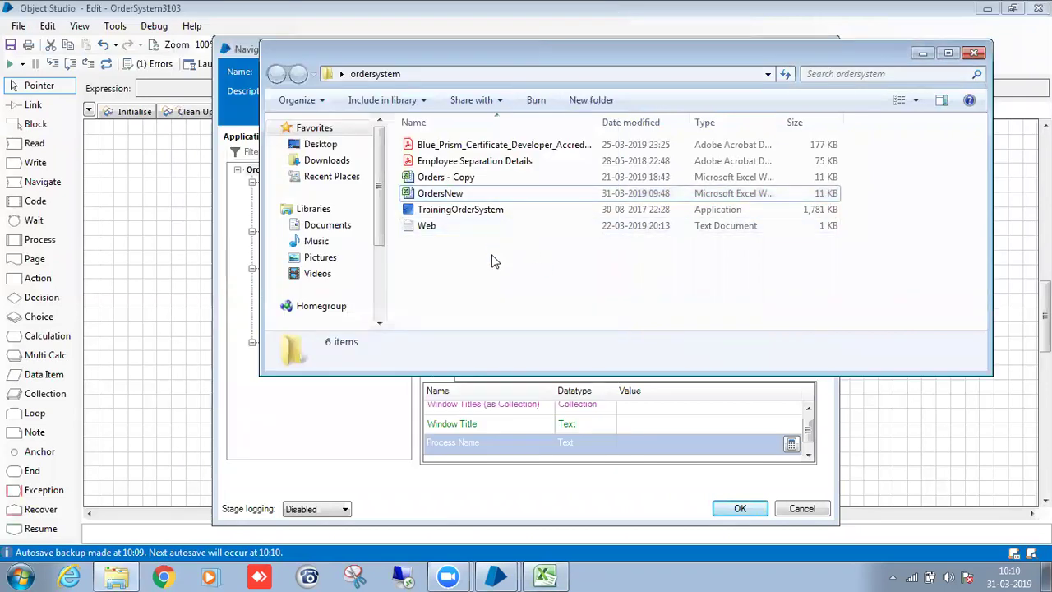
double_click(438, 212)
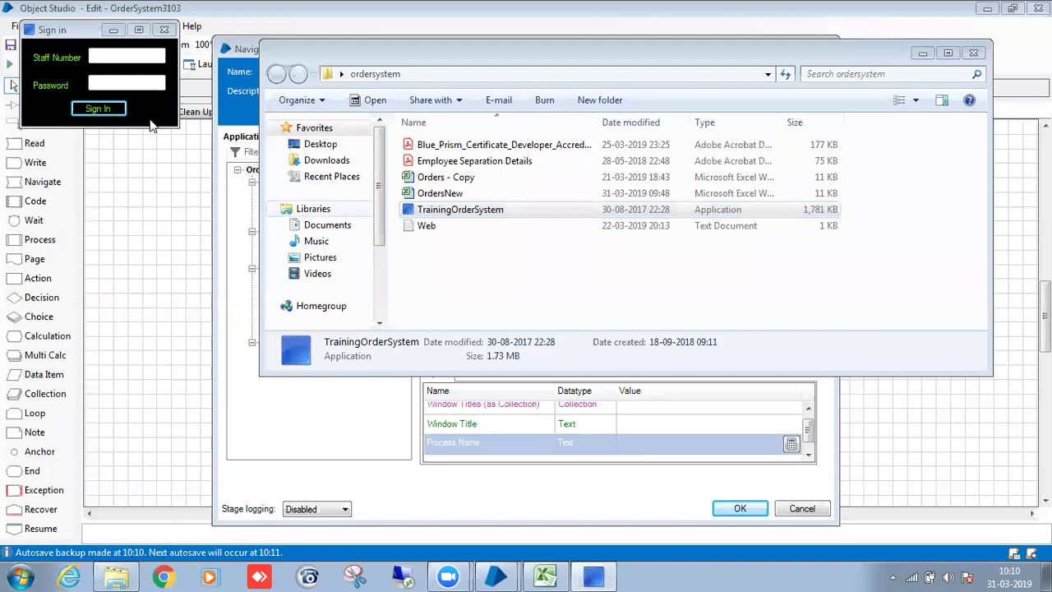
left_click(63, 34)
left_click_drag(63, 34, 585, 145)
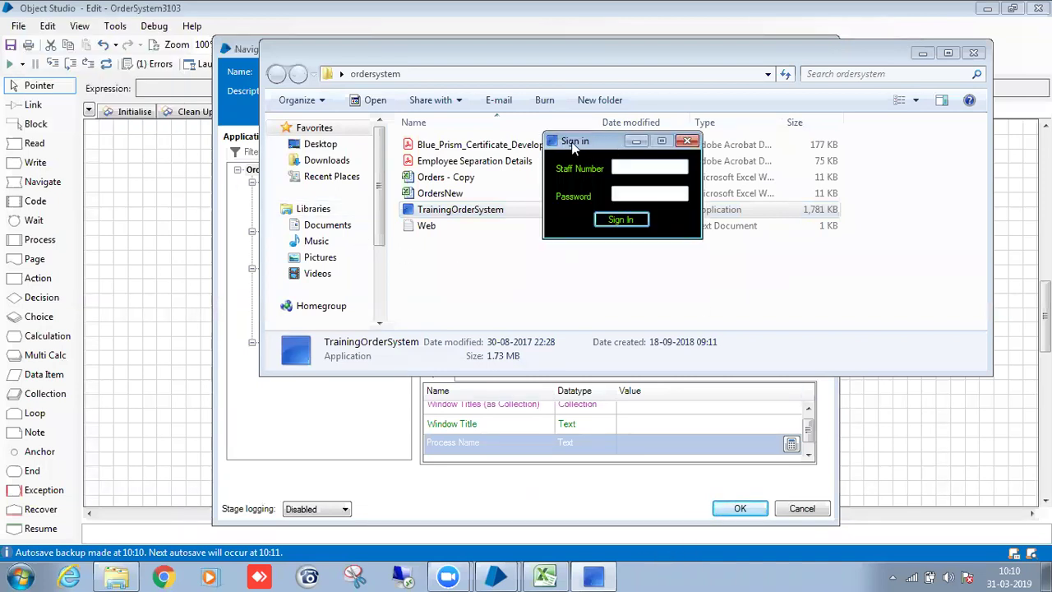
Set the Attach stage's Window Title to "*Sign in" after checking the window's title.
left_click(740, 509)
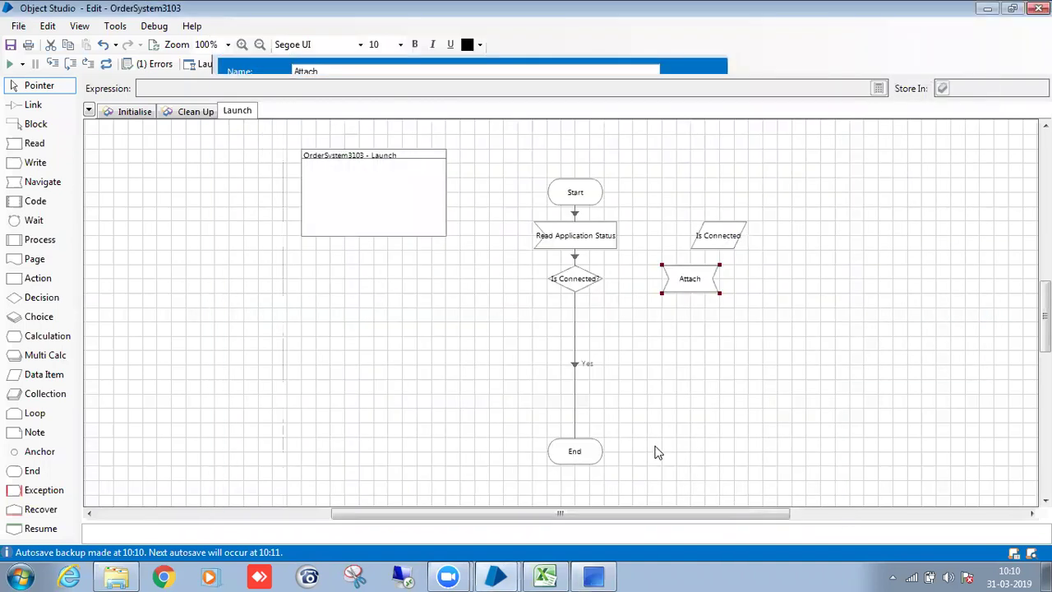
double_click(697, 287)
left_click(667, 432)
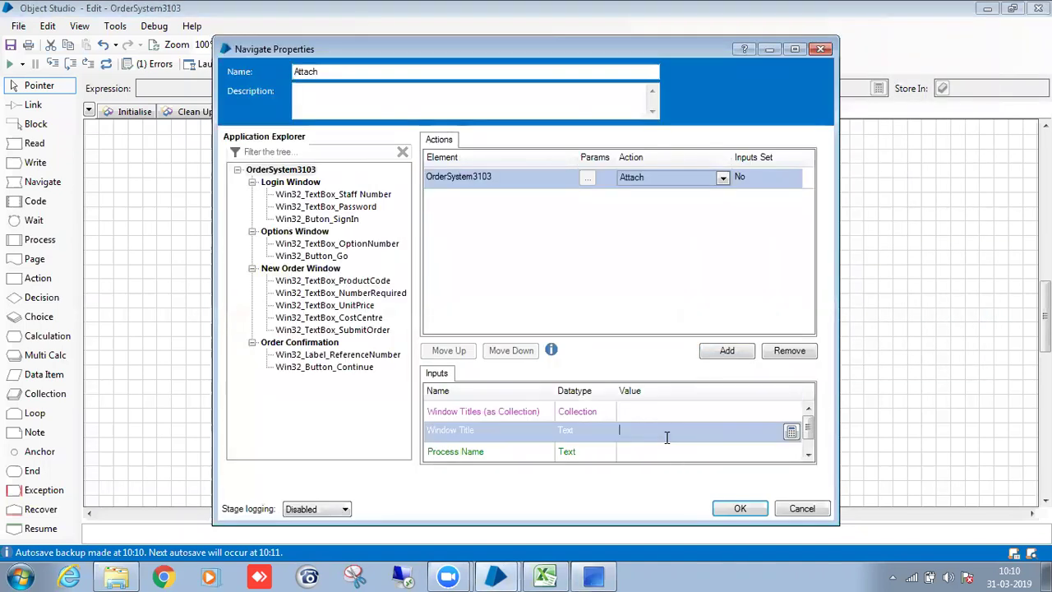
type("\"*Sign In")
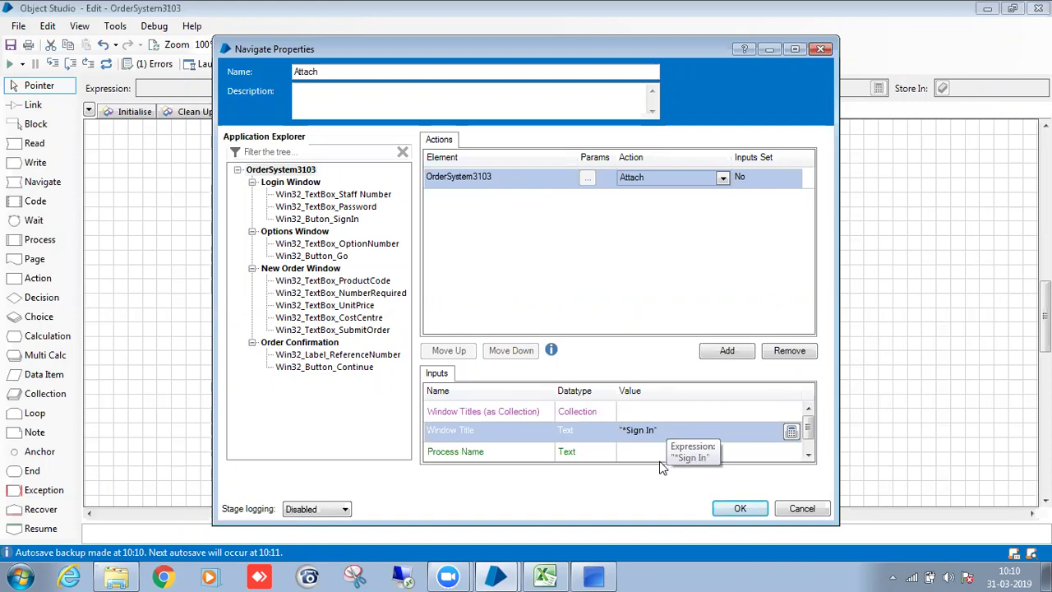
left_click(613, 576)
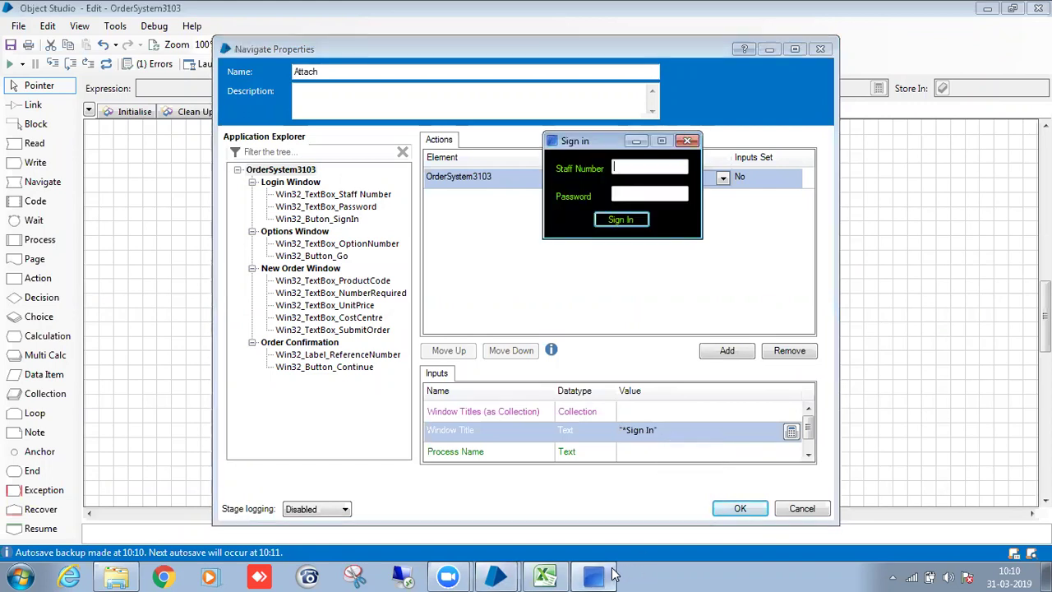
left_click(615, 574)
left_click(654, 438)
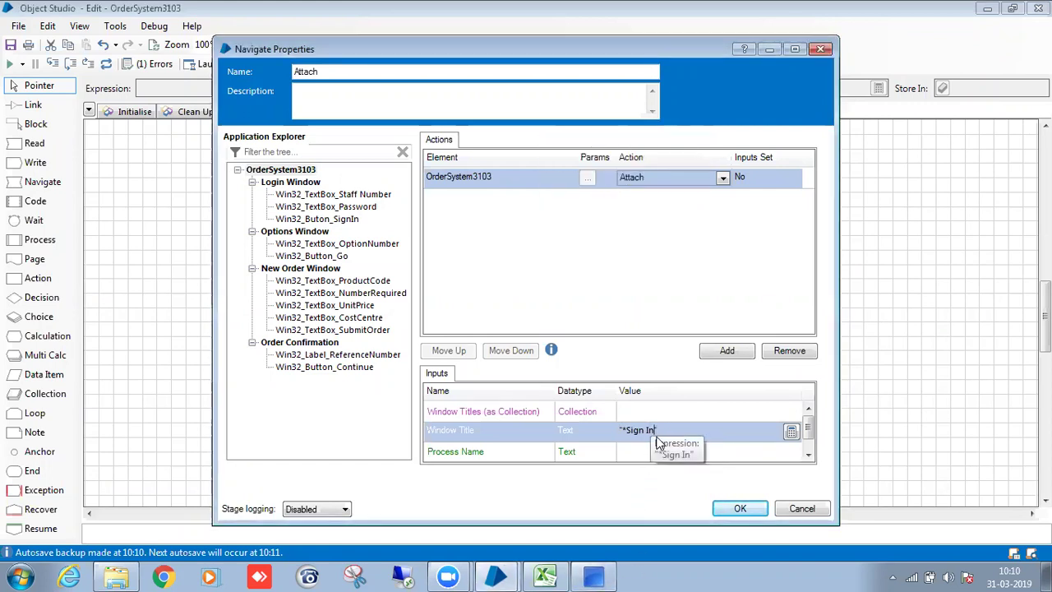
key("BackSpace")
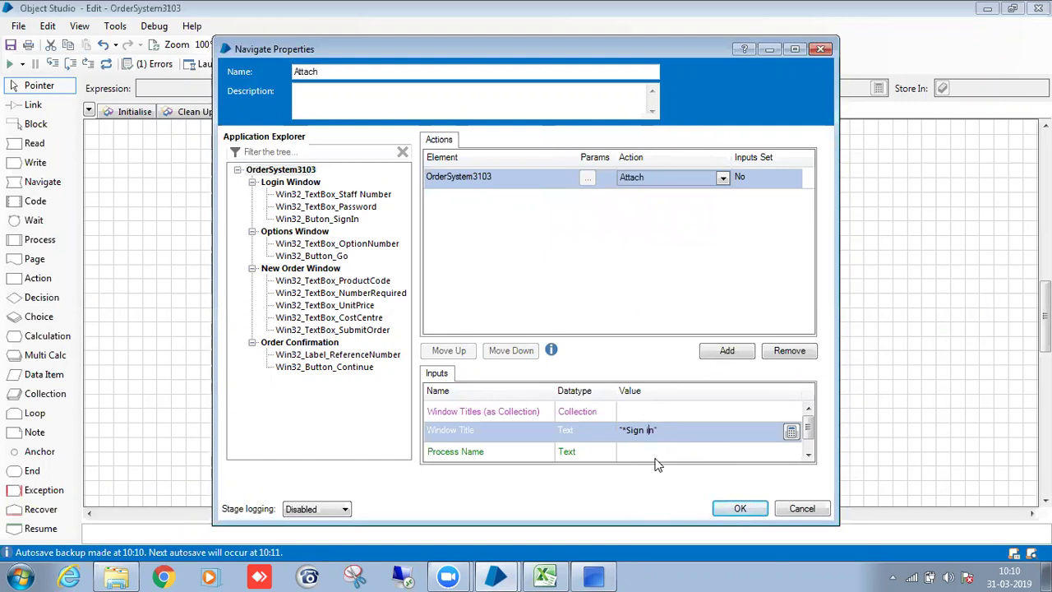
left_click(656, 456)
Look up the process behind the Sign in window in Task Manager.
left_click(703, 574)
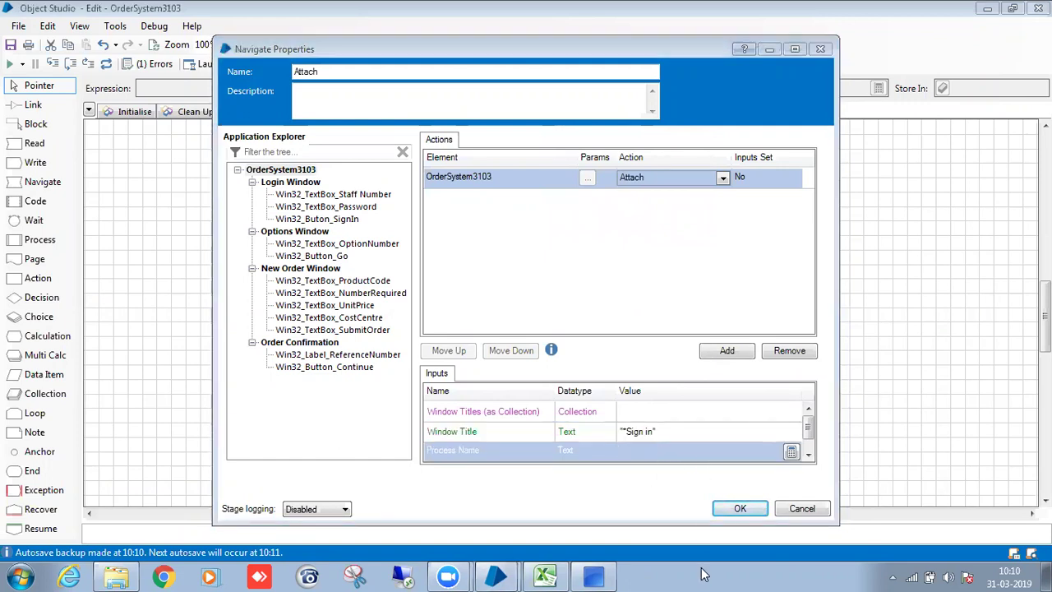
right_click(703, 574)
left_click(737, 531)
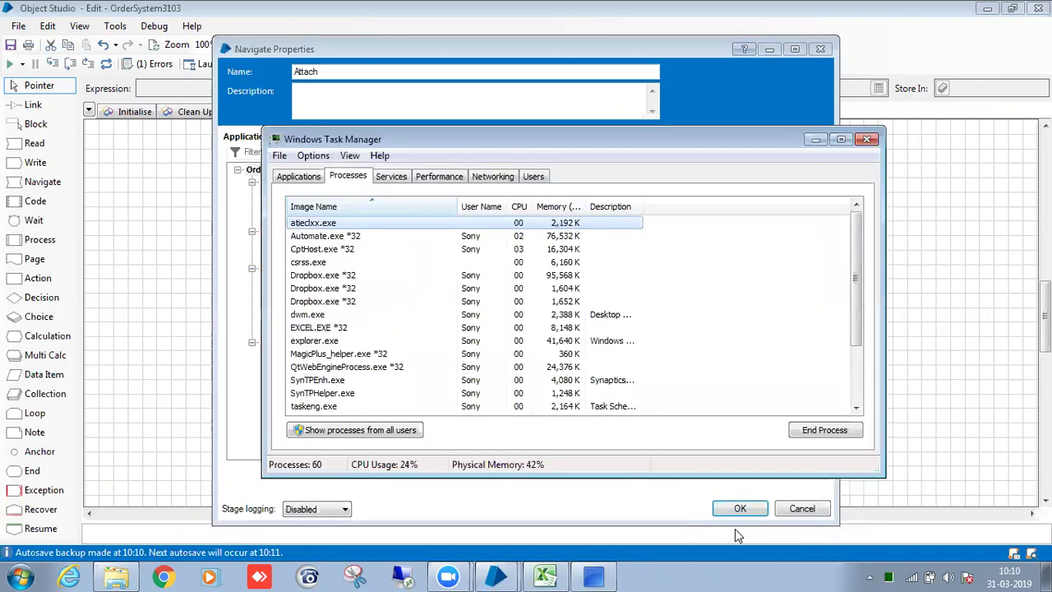
left_click(298, 176)
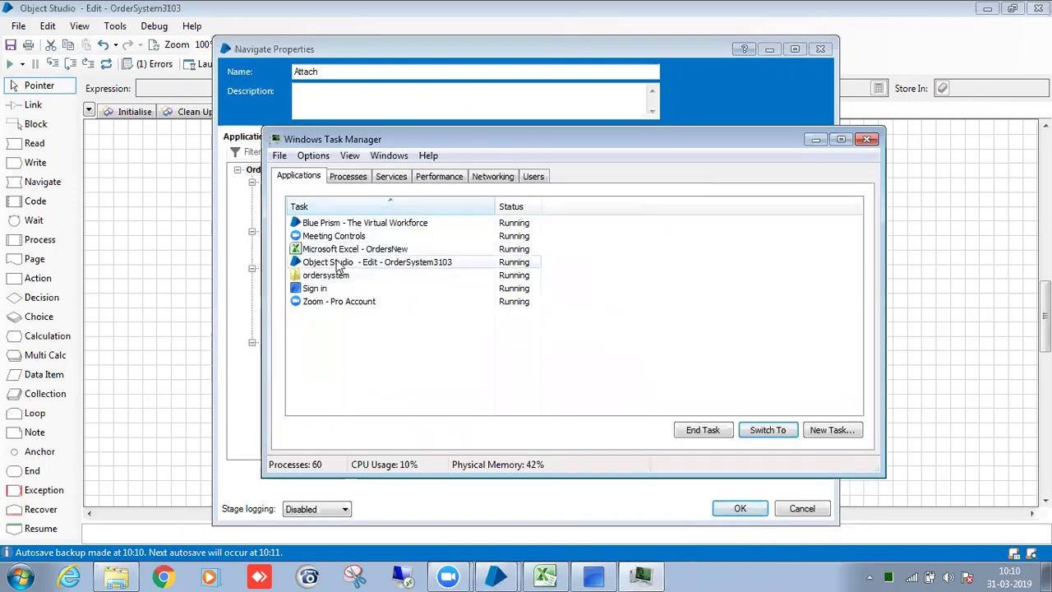
double_click(355, 291)
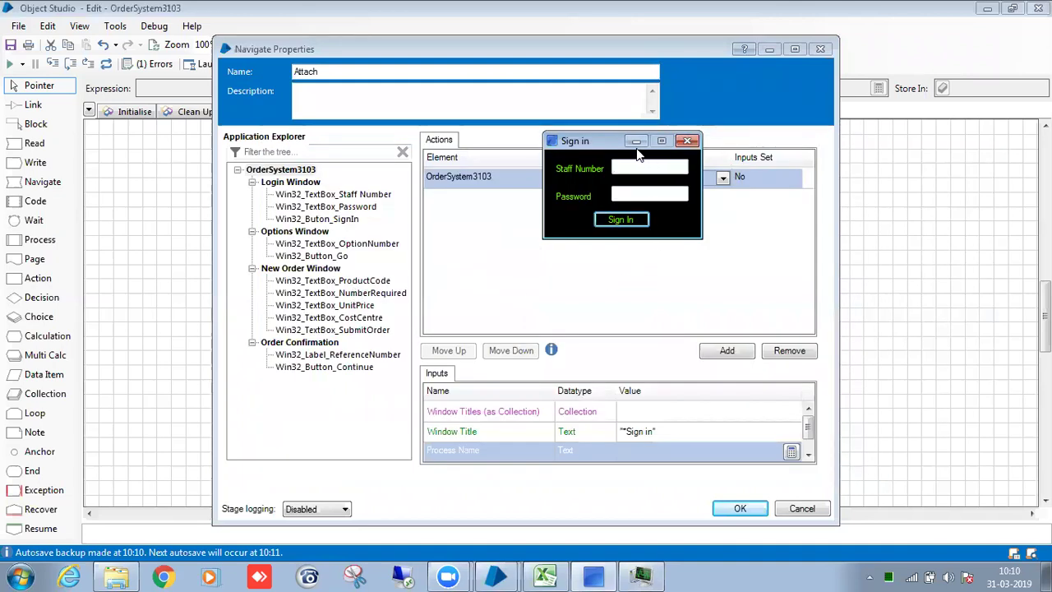
left_click(643, 575)
right_click(353, 285)
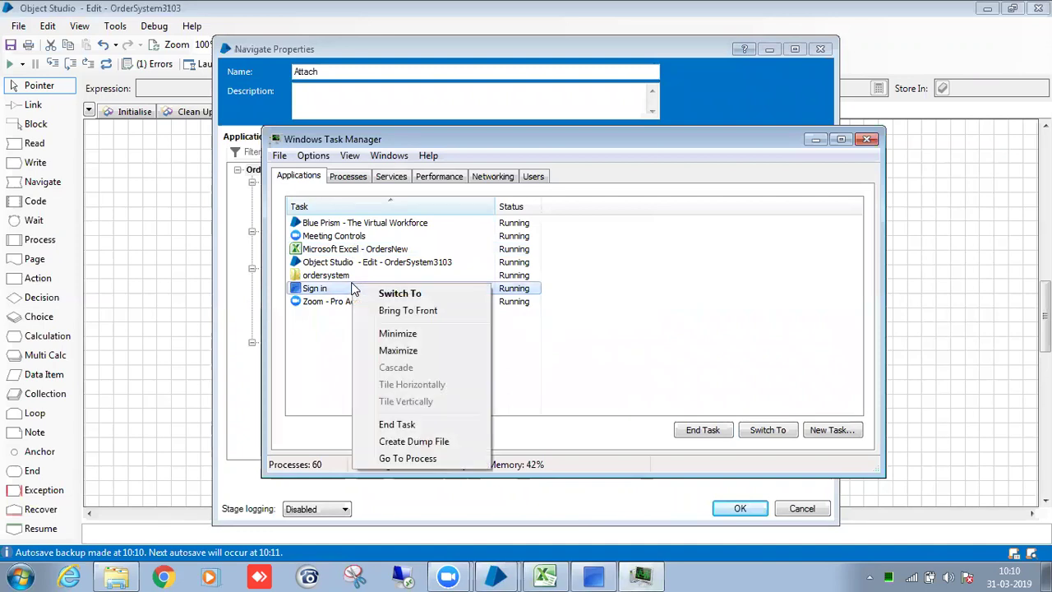
left_click(423, 460)
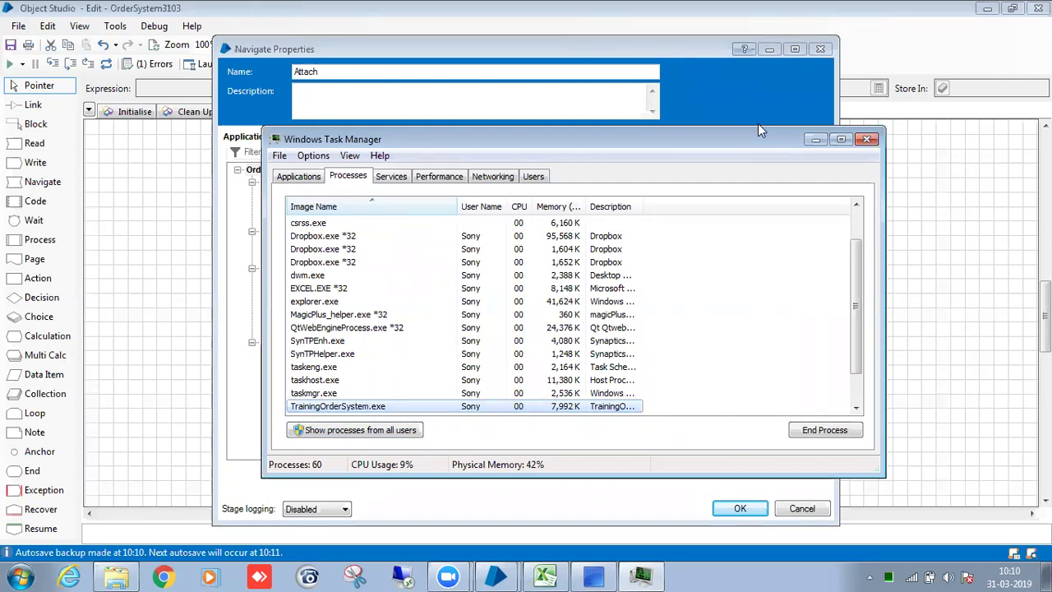
left_click(868, 139)
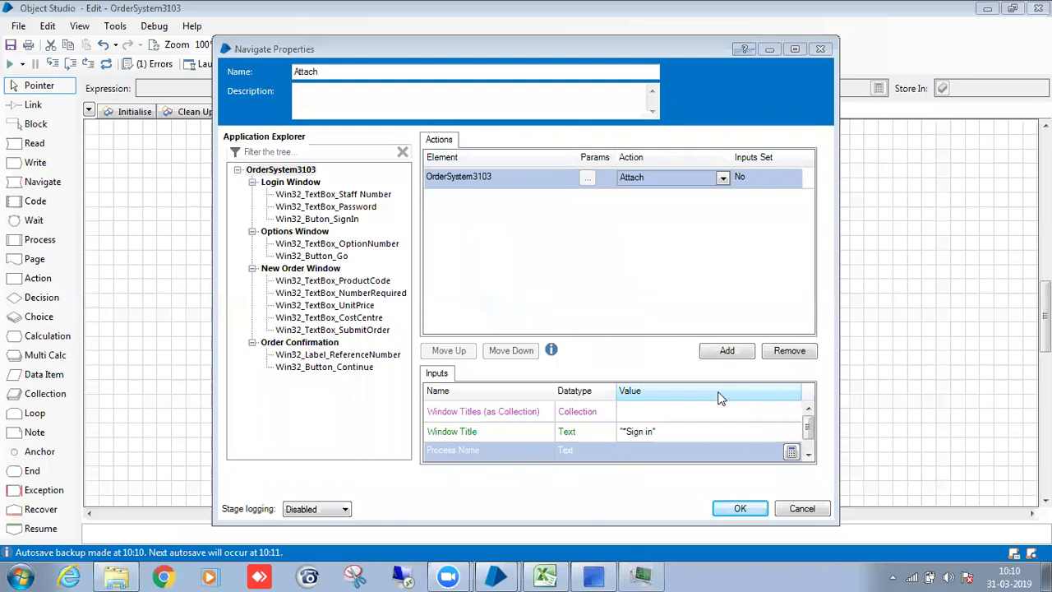
Set Process Name to "TrainingOrderSystem" and save the Attach stage.
left_click(681, 452)
type("\"")
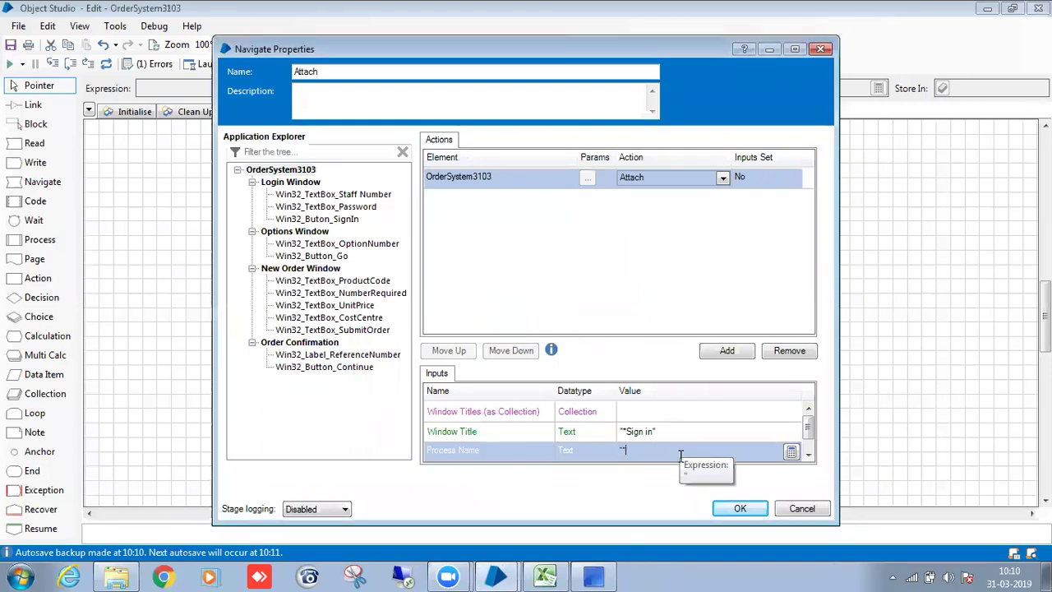
type("TrainingOrderSystem")
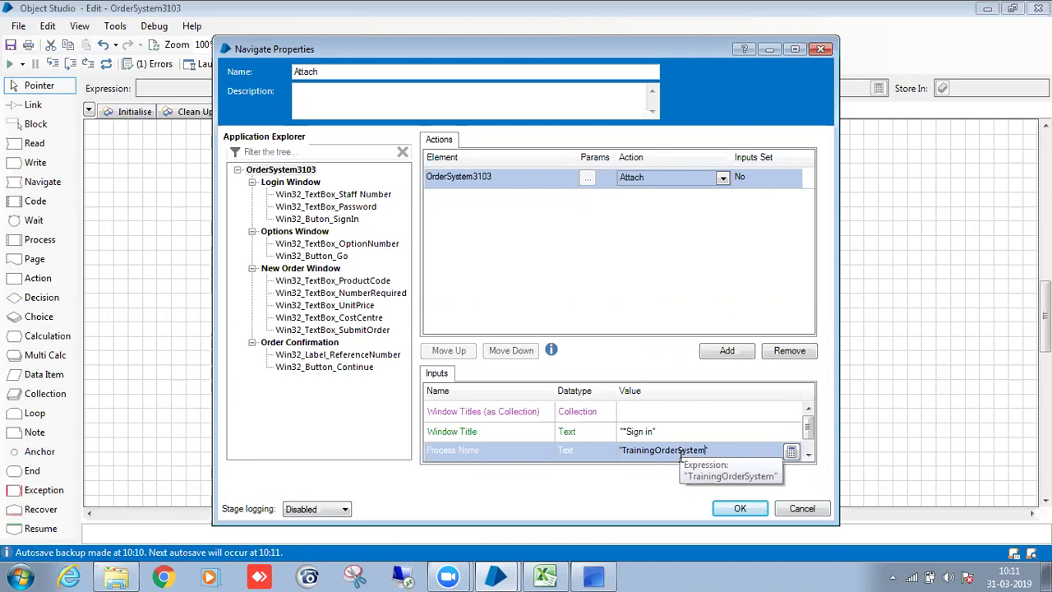
left_click(727, 510)
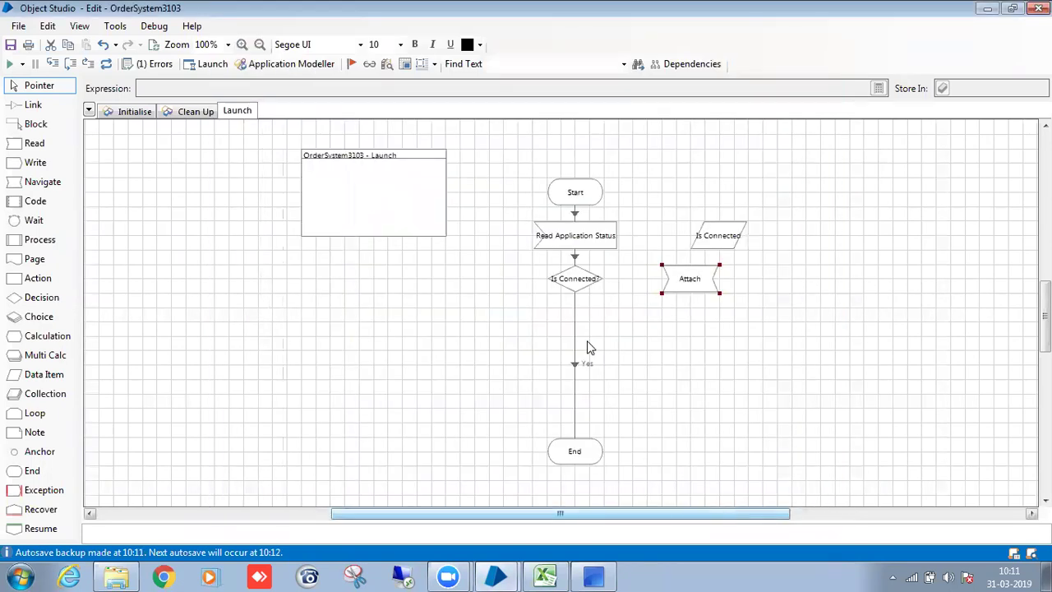
Link the decision's No branch to Attach, and Attach through an anchor to End.
left_click_drag(594, 271, 668, 288)
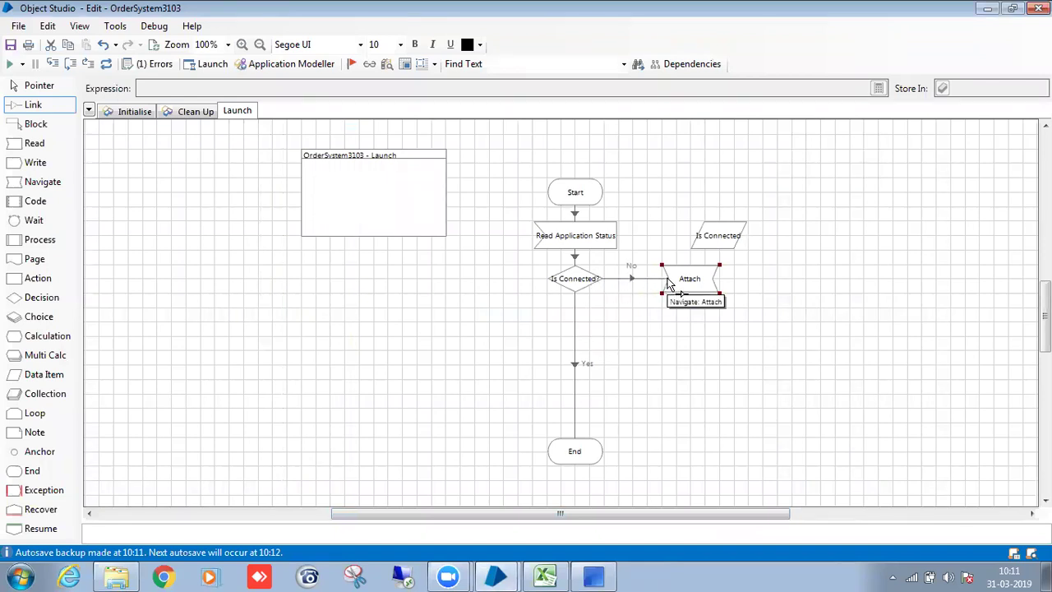
left_click_drag(38, 452, 691, 460)
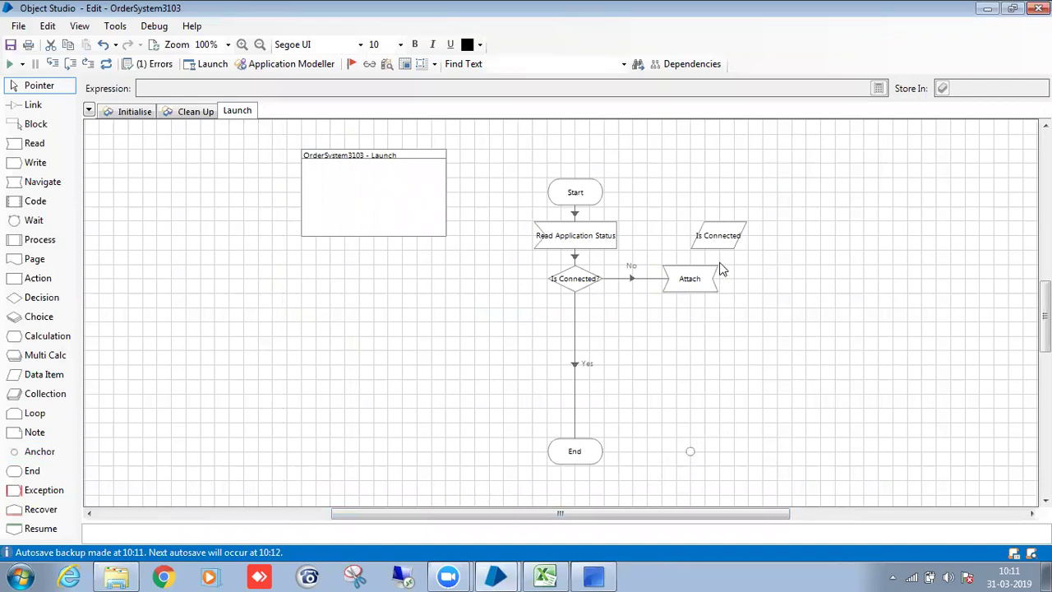
left_click_drag(720, 238, 776, 240)
mouse_move(710, 284)
left_mouse_down()
mouse_move(693, 454)
mouse_move(606, 445)
left_mouse_up()
left_click_drag(779, 244, 807, 200)
left_click(777, 212)
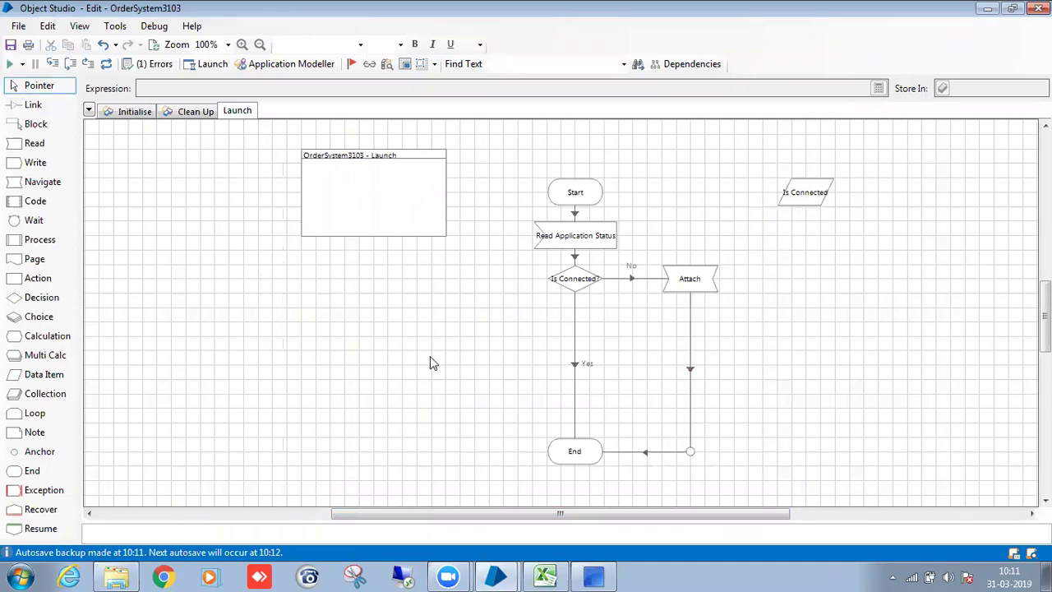
scroll(587, 343, "up", 1)
scroll(644, 348, "down", 1)
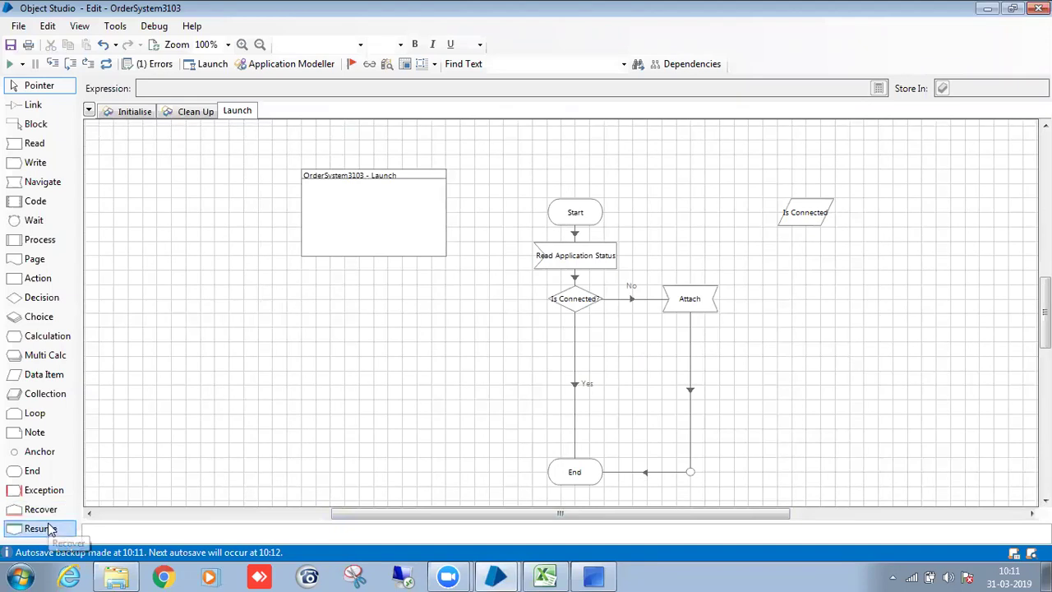
Add Recover1 and Resume1 stages and a new Navigate stage targeting OrderSystem3103.
left_click_drag(64, 509, 847, 275)
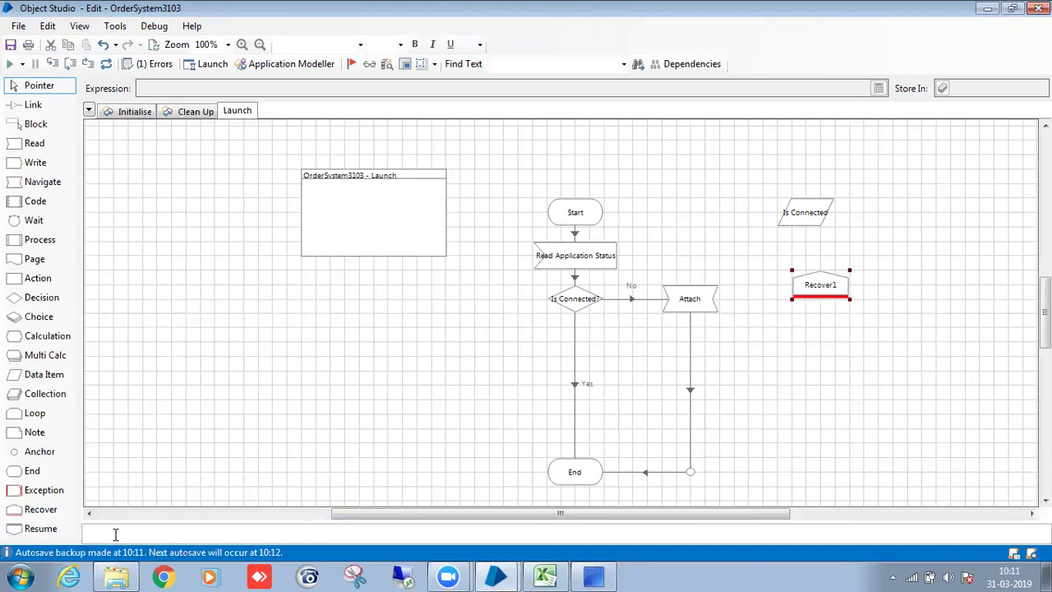
left_click_drag(65, 527, 822, 470)
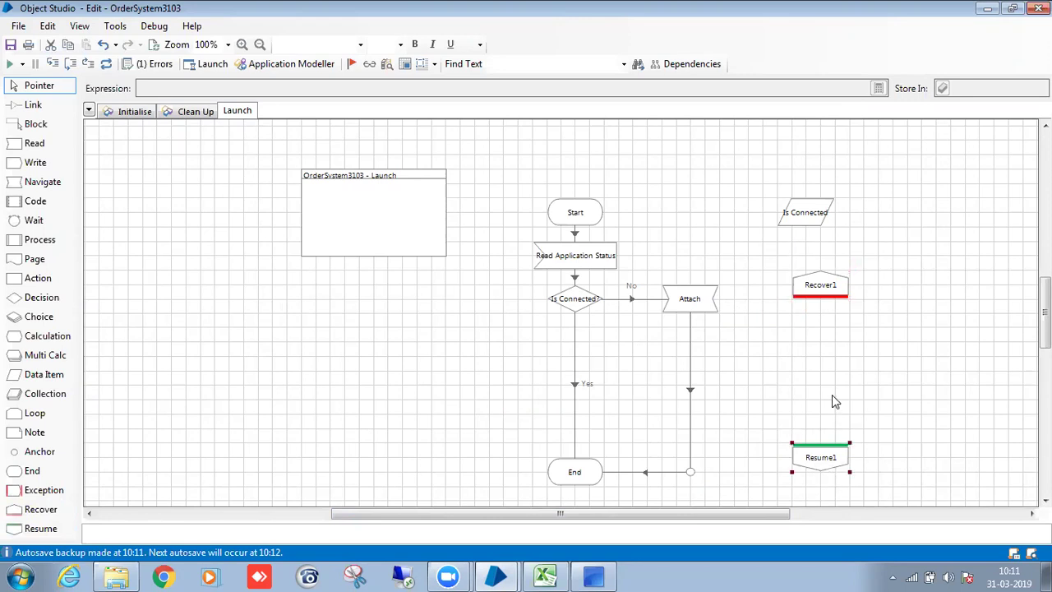
left_click_drag(828, 284, 818, 200)
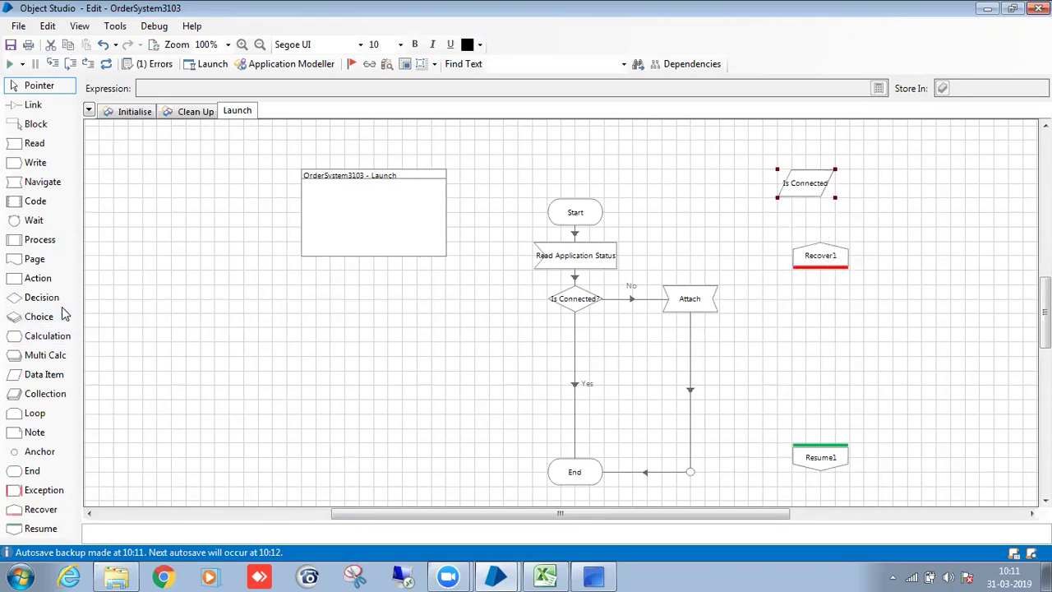
left_click_drag(37, 182, 822, 353)
double_click(829, 346)
left_click_drag(308, 169, 576, 175)
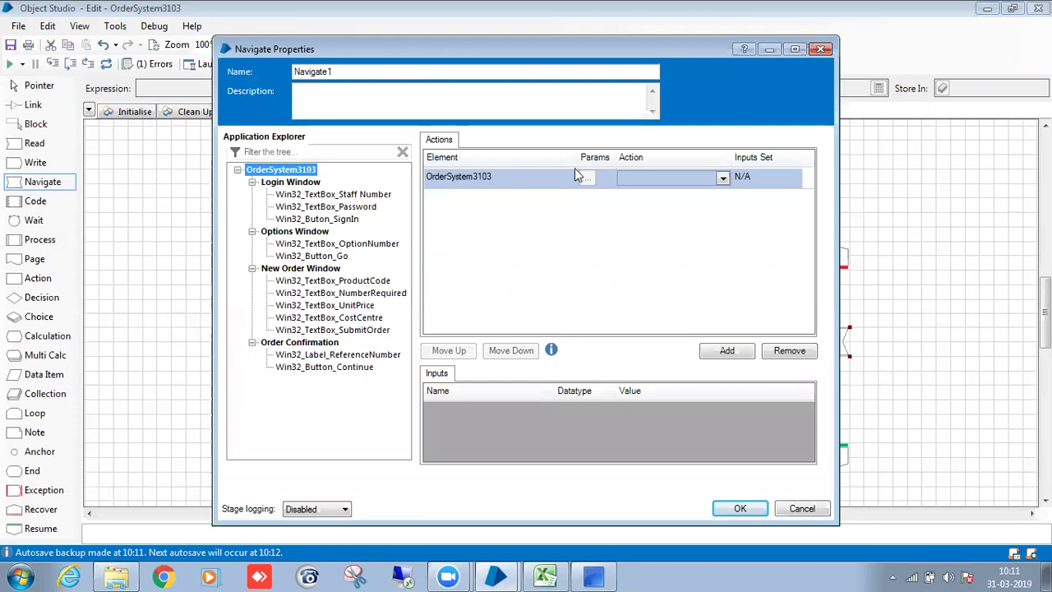
Give the Navigate stage the Launch action and name it 'Launch'.
left_click(648, 179)
left_click(655, 249)
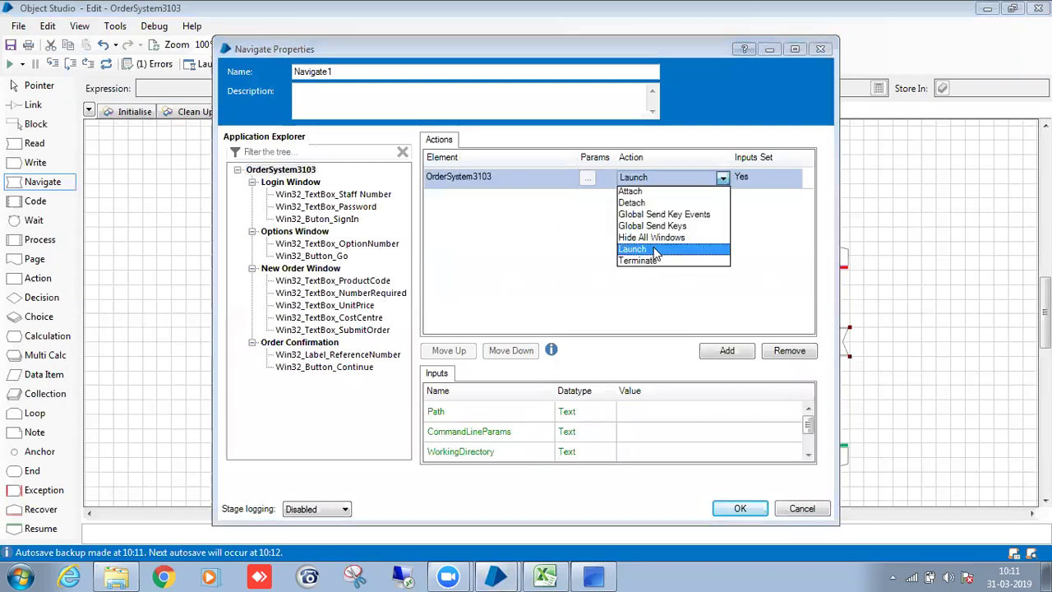
left_click(371, 70)
double_click(371, 71)
key("BackSpace")
type("Launch")
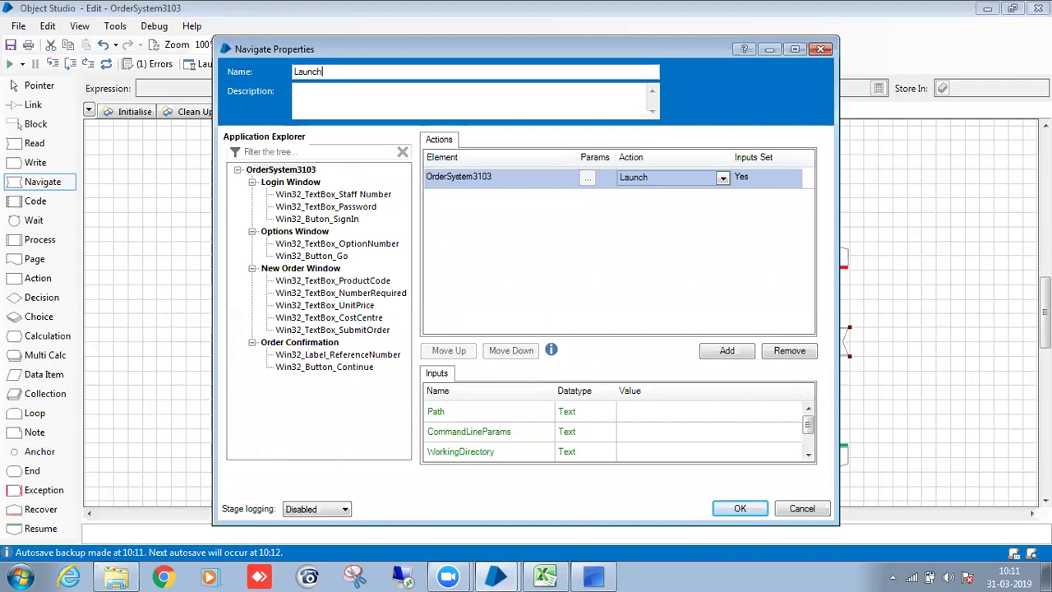
left_click(735, 509)
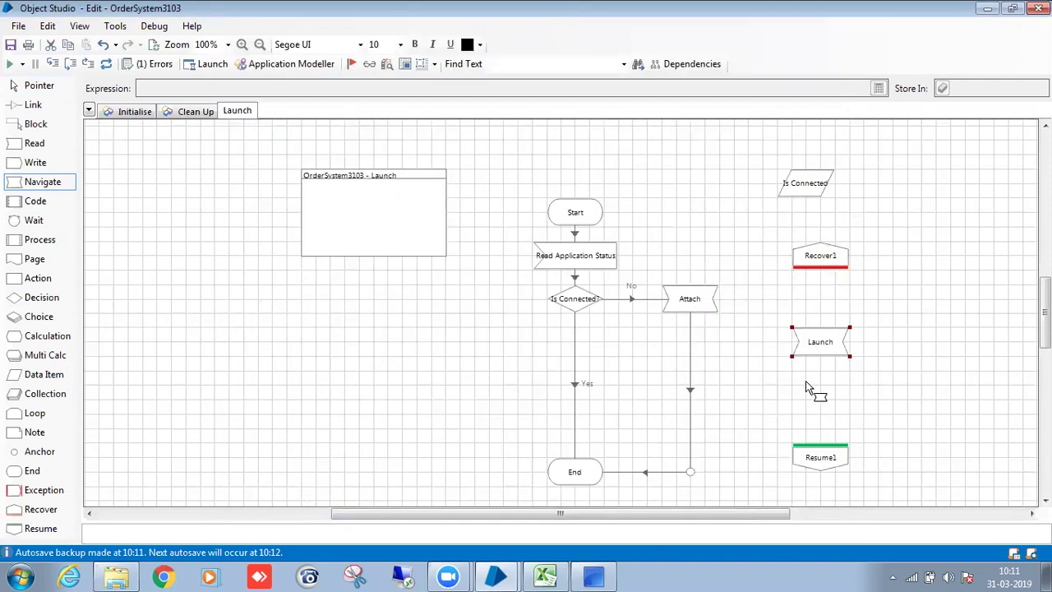
Link Recover1 to Launch, Launch to Resume1, and Resume1 into the junction before End.
key("x")
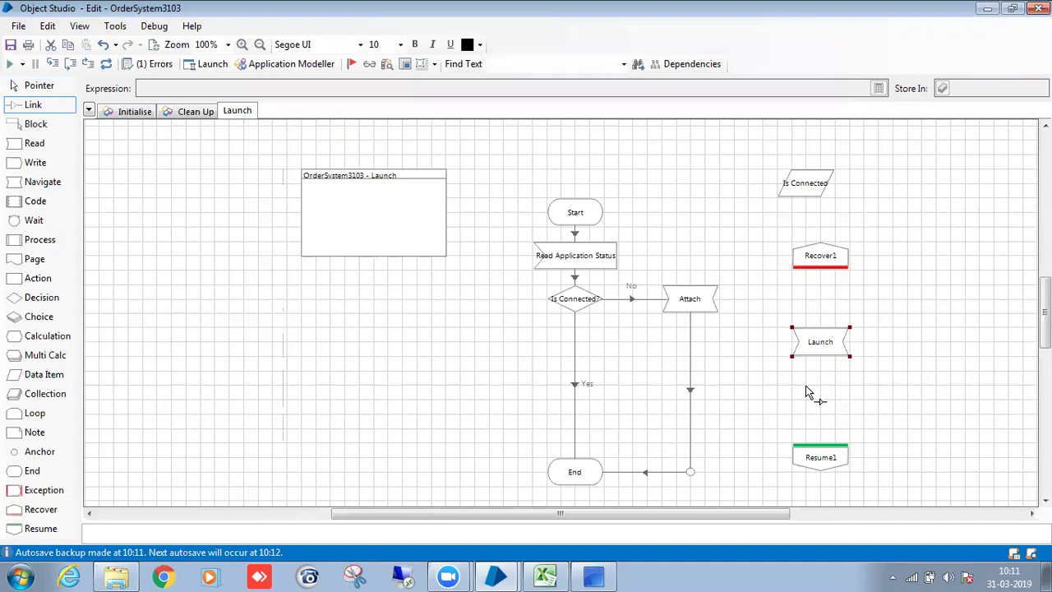
left_click_drag(823, 266, 696, 478)
left_click_drag(846, 456, 691, 473)
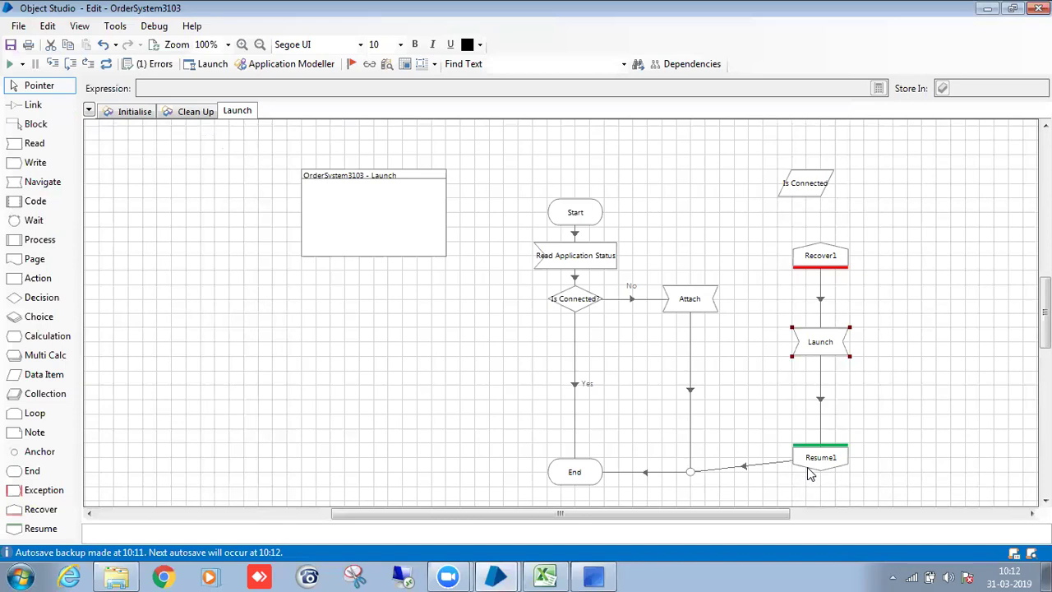
left_click_drag(803, 463, 807, 472)
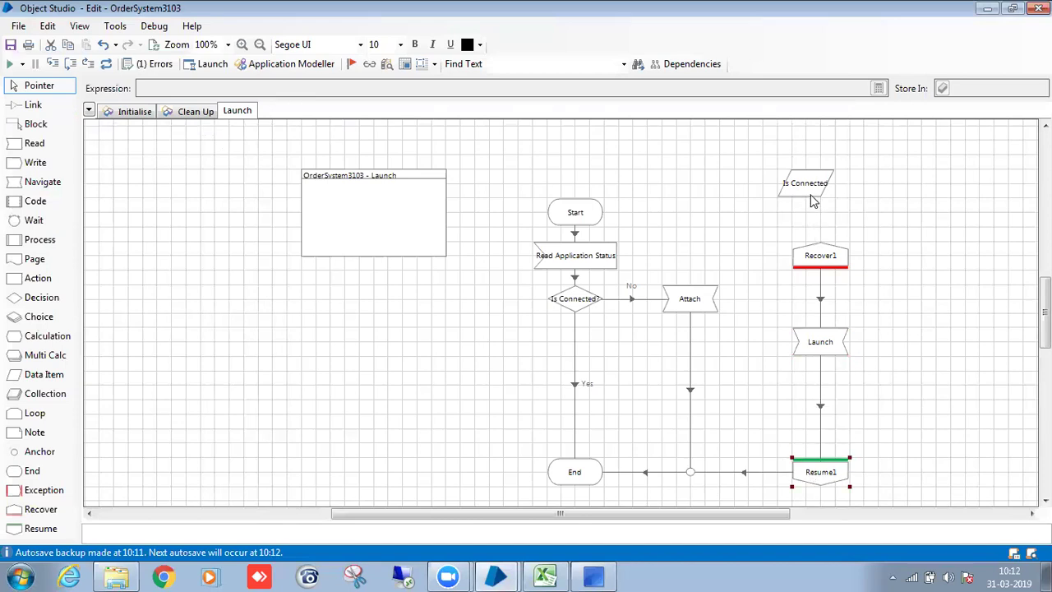
left_click_drag(812, 201, 436, 390)
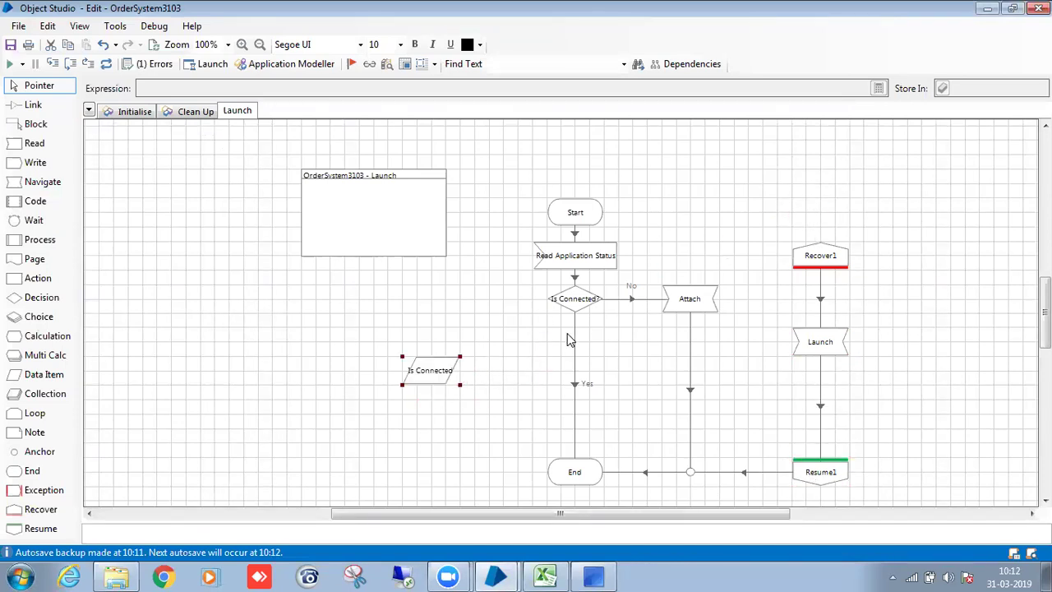
left_click(594, 575)
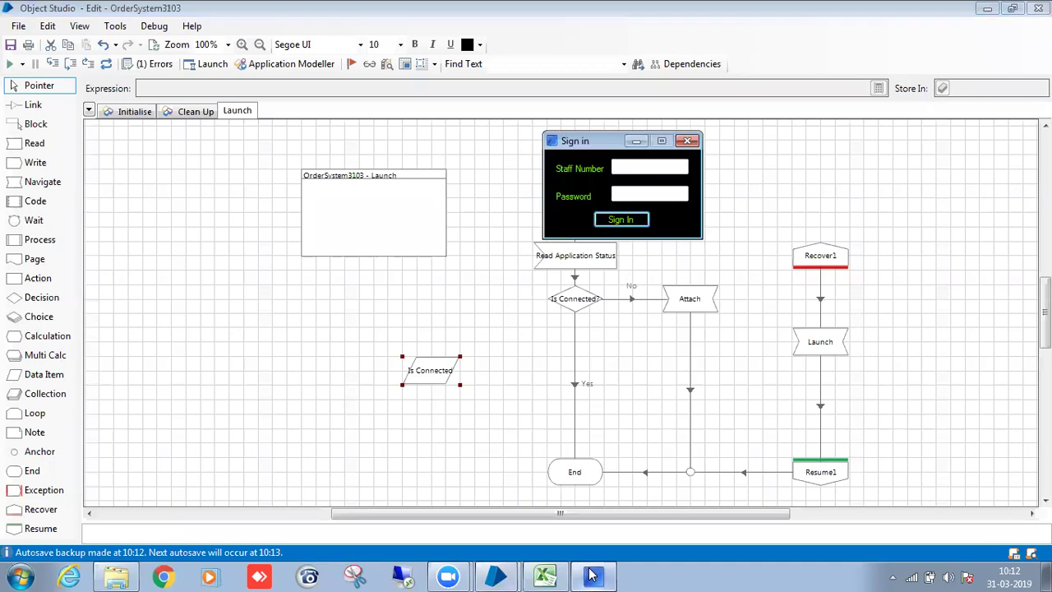
Publish the Launch page.
left_click(593, 576)
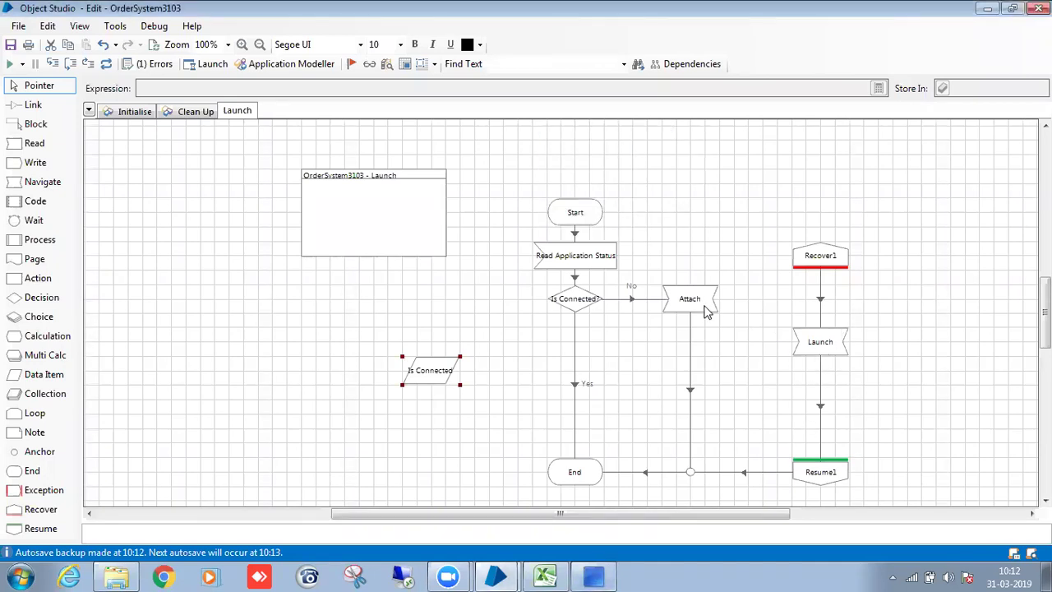
right_click(245, 112)
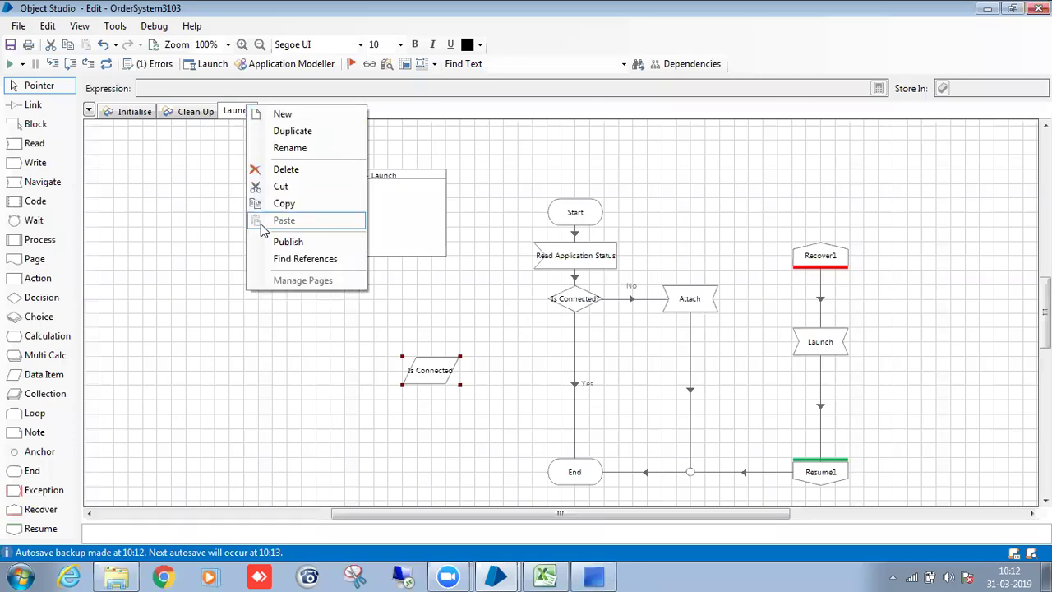
left_click(260, 242)
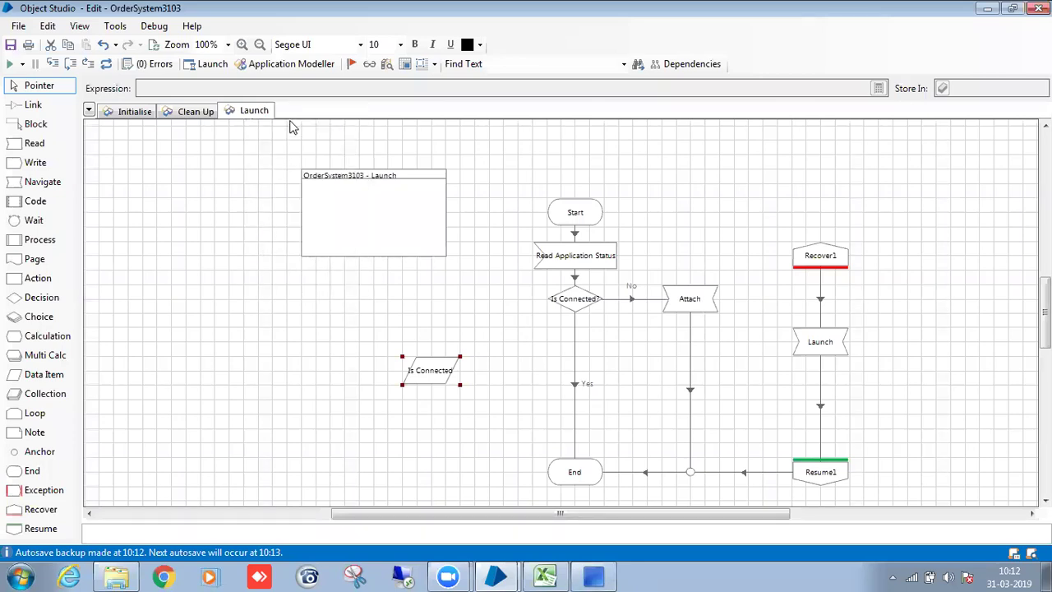
Create a new page named 'Sign in'.
right_click(292, 115)
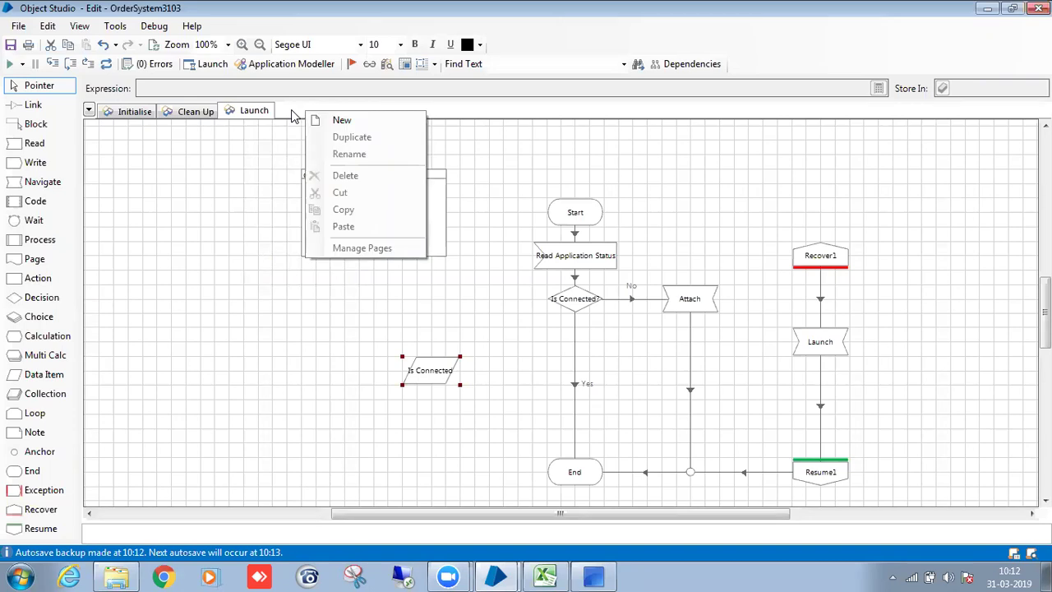
left_click(337, 119)
key("BackSpace")
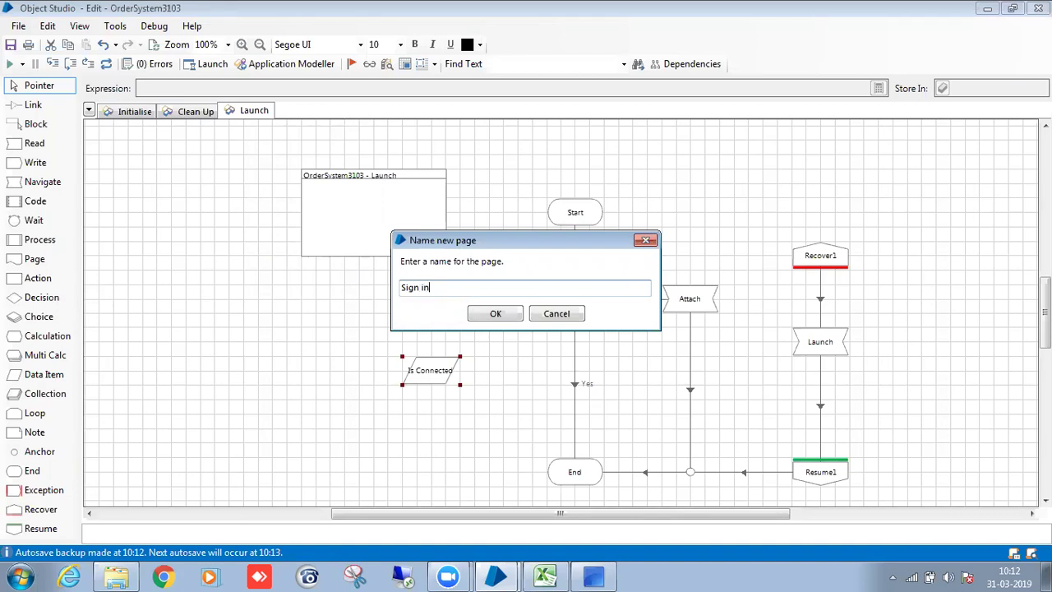
left_click(496, 313)
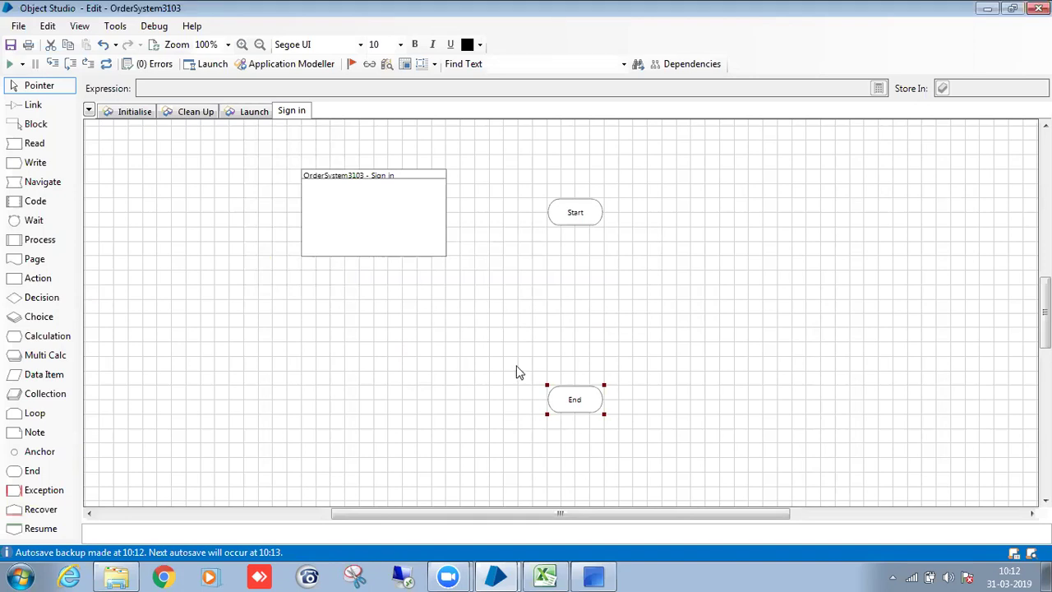
Place two new data items side by side next to Start on the Sign in page.
left_click(594, 575)
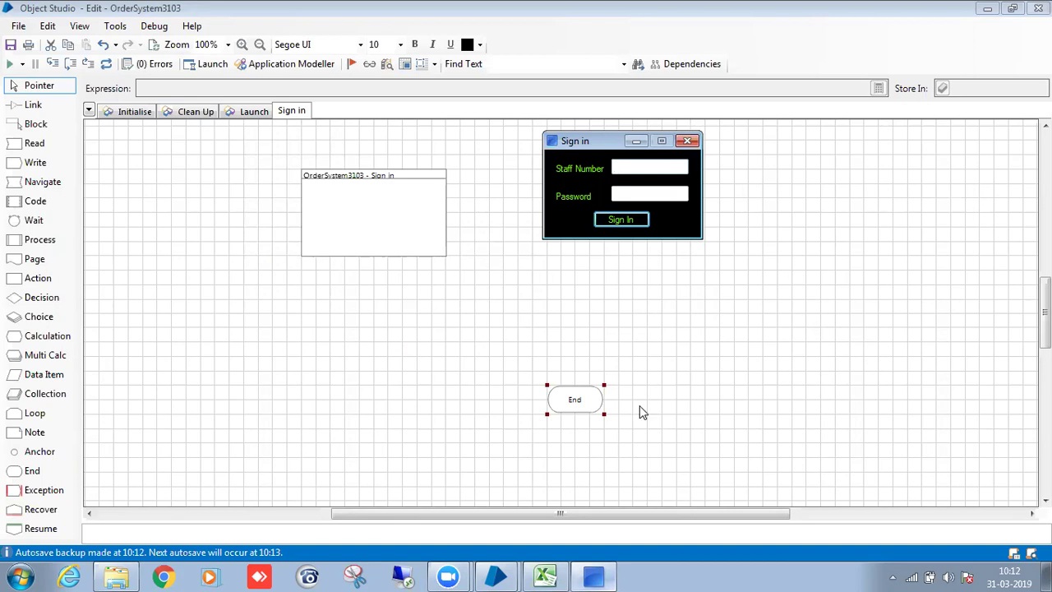
left_click(637, 141)
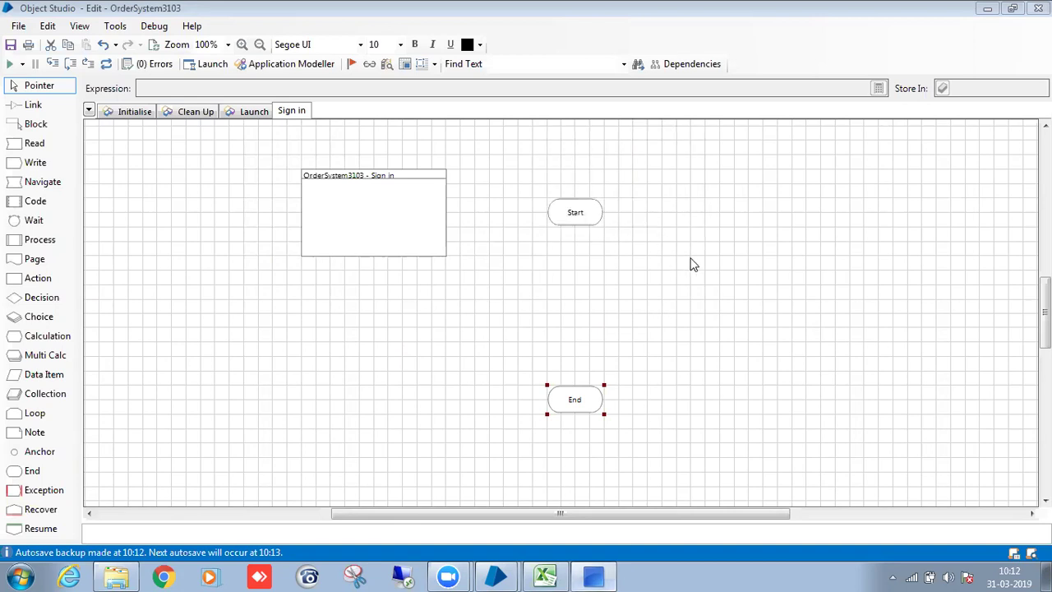
left_click(85, 278)
left_click_drag(49, 383, 726, 239)
left_click_drag(56, 375, 834, 235)
left_click_drag(721, 234, 750, 234)
left_click_drag(709, 189, 882, 265)
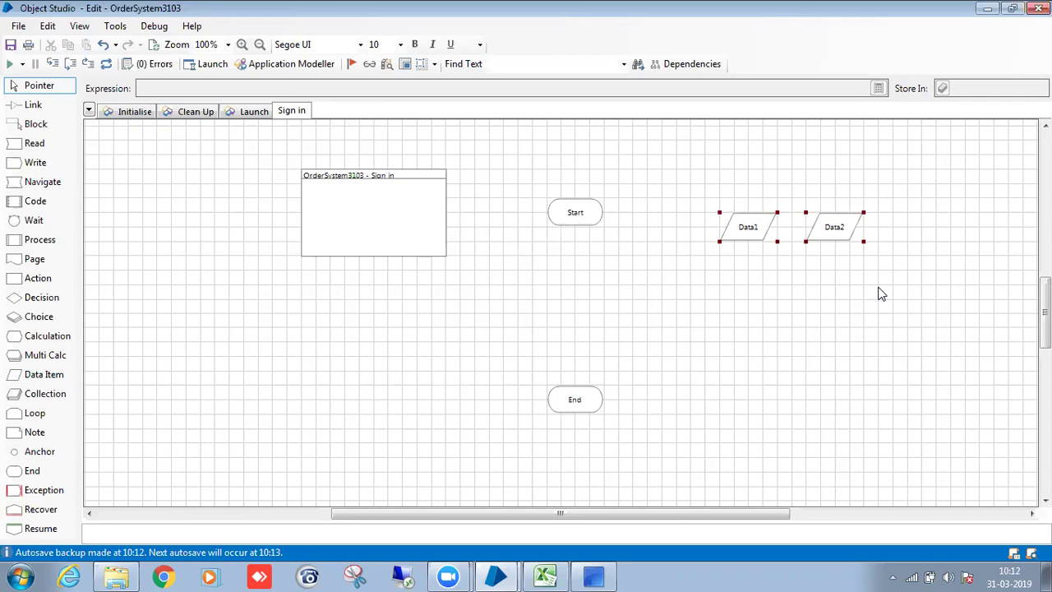
Make the first data item Staff Number of type Text.
double_click(756, 235)
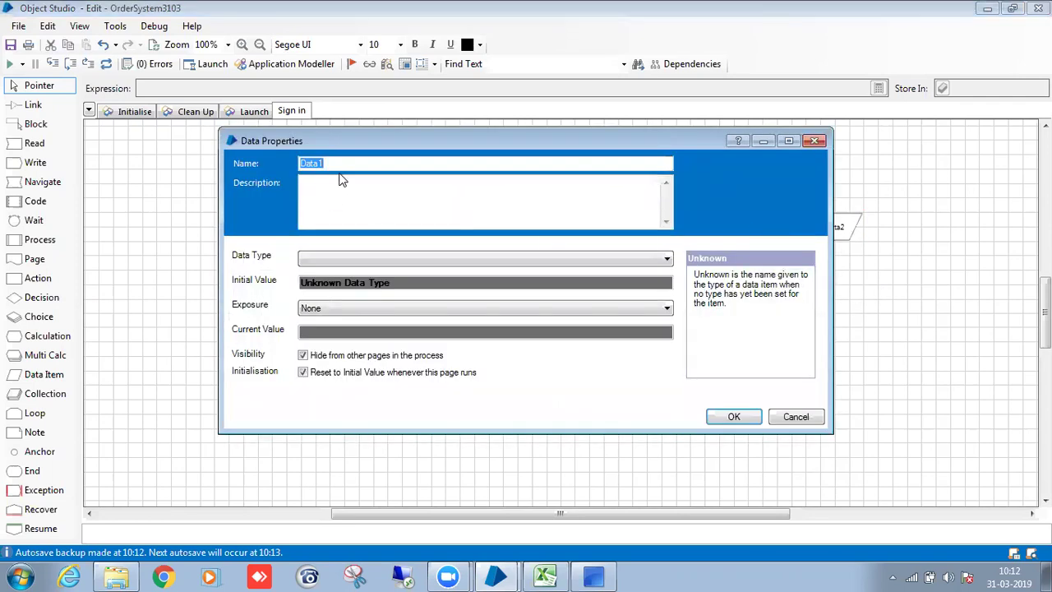
type("Staff Number")
left_click(353, 259)
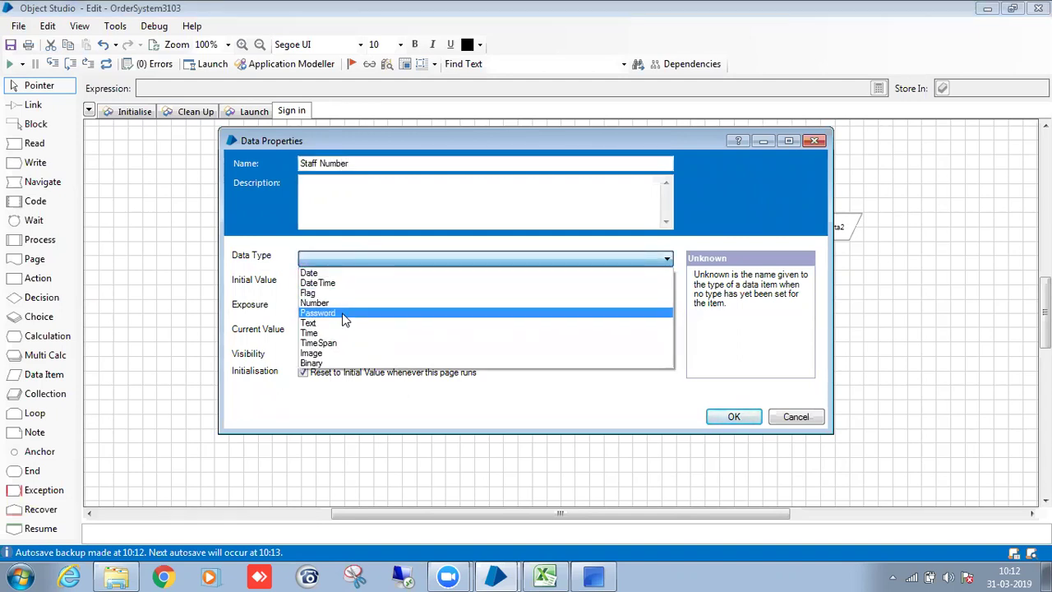
left_click(343, 323)
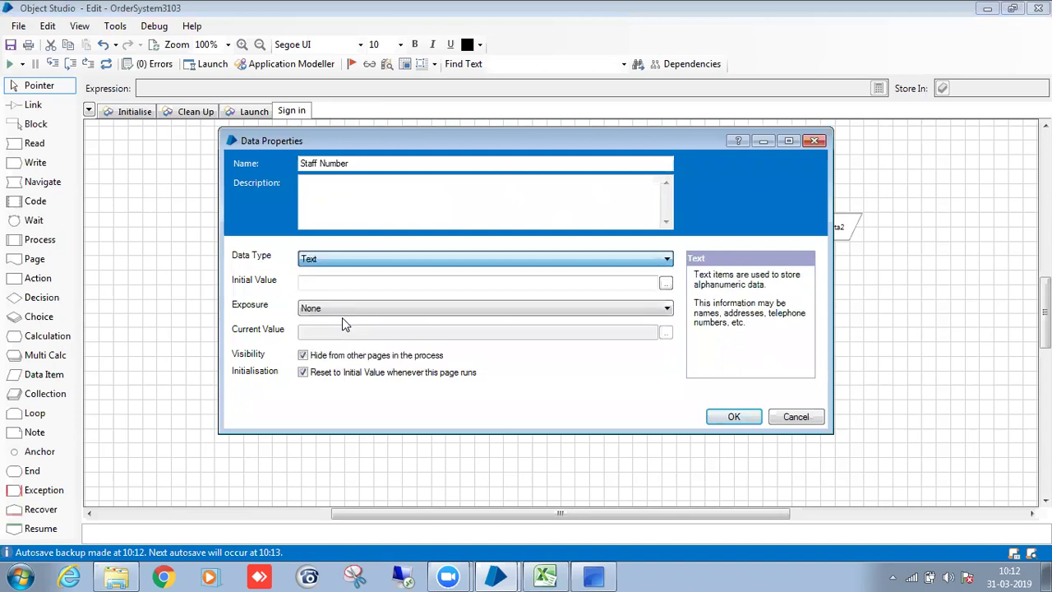
left_click(733, 416)
Make the second data item Password of type Password.
double_click(829, 236)
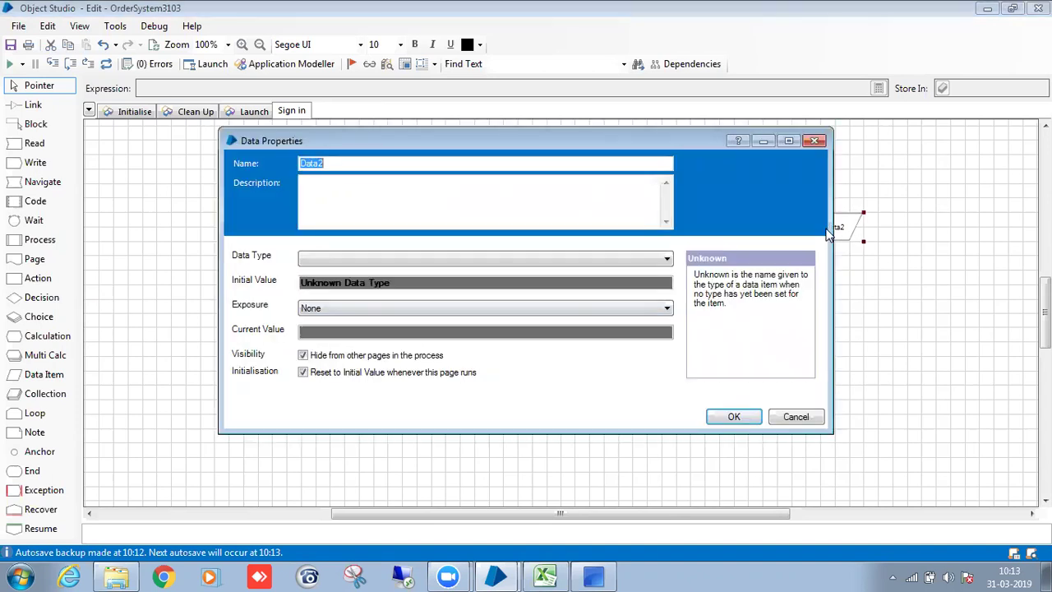
key("BackSpace")
type("Password")
left_click(638, 263)
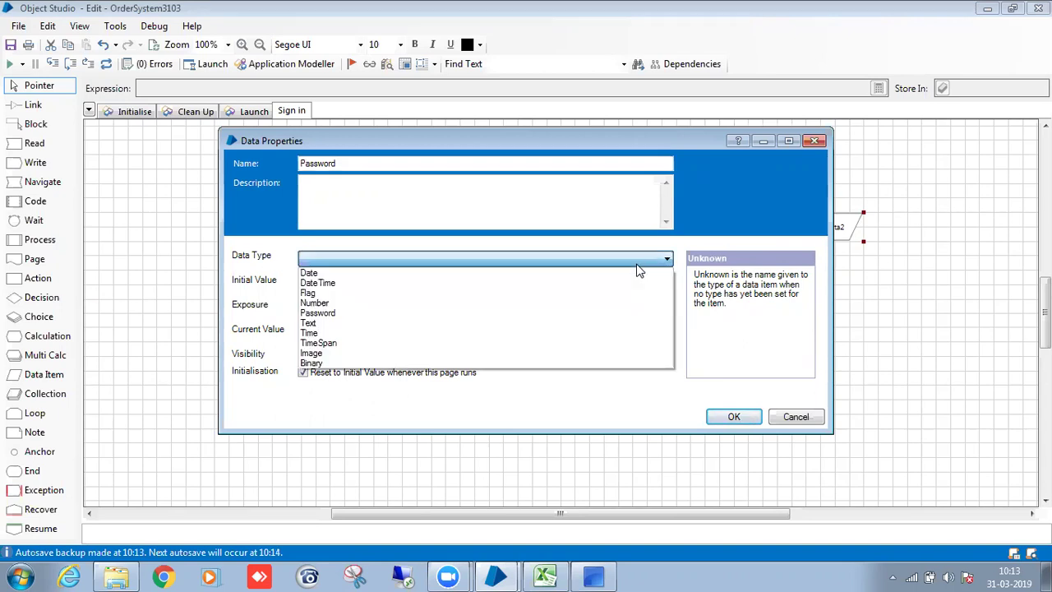
left_click(573, 316)
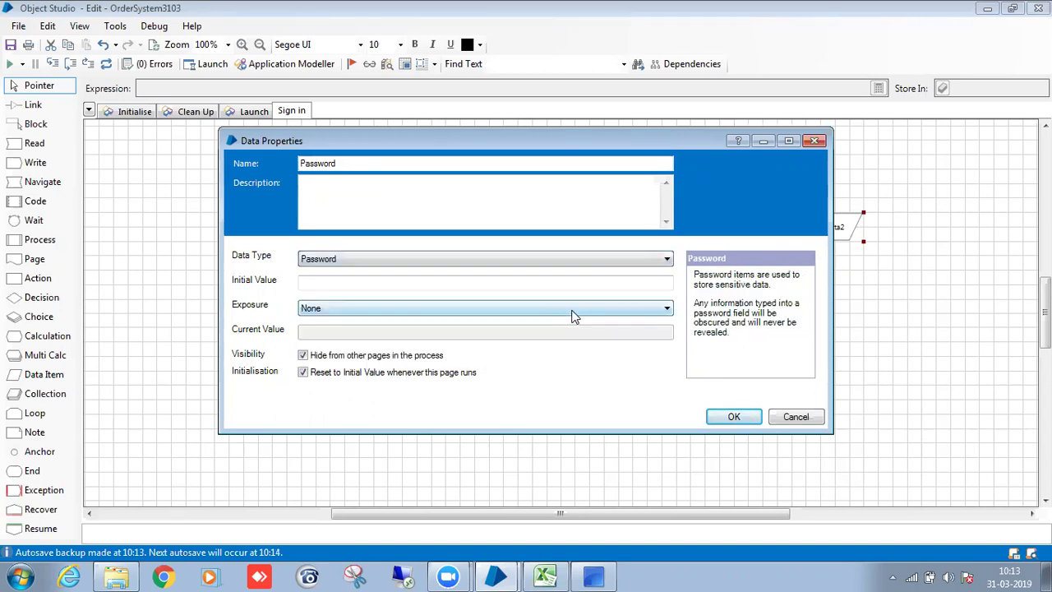
left_click(722, 412)
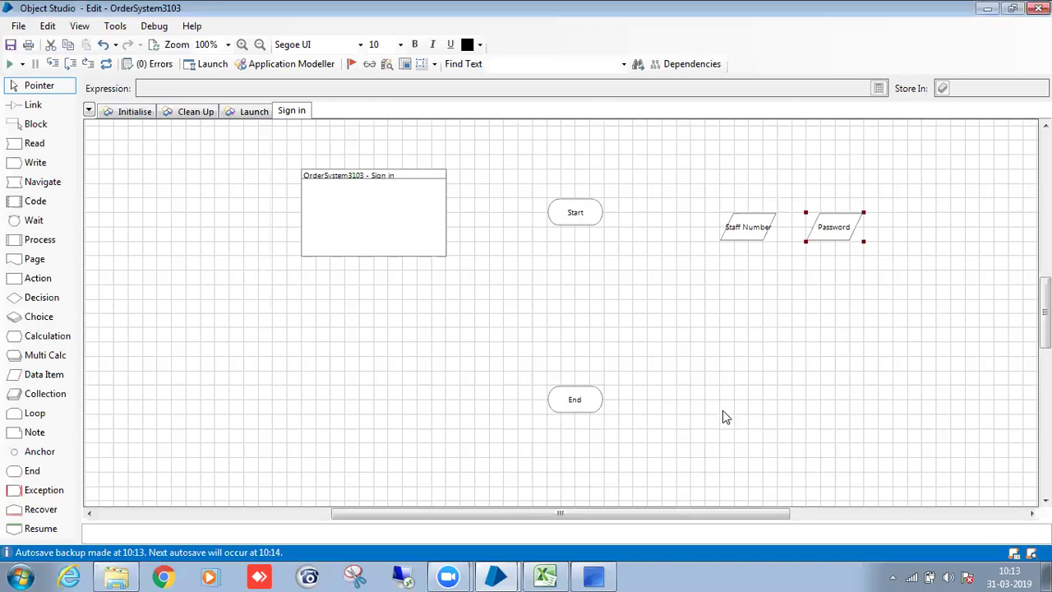
Draw a block named Credentials around the Staff Number and Password items.
left_click(37, 124)
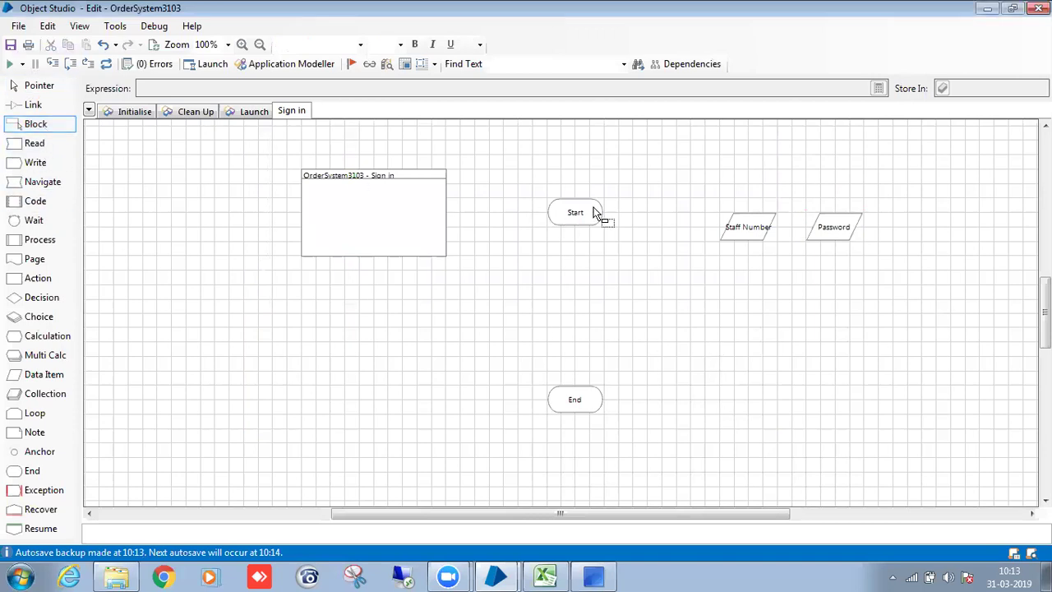
mouse_move(699, 194)
left_mouse_down()
mouse_move(872, 271)
mouse_move(893, 269)
left_mouse_up()
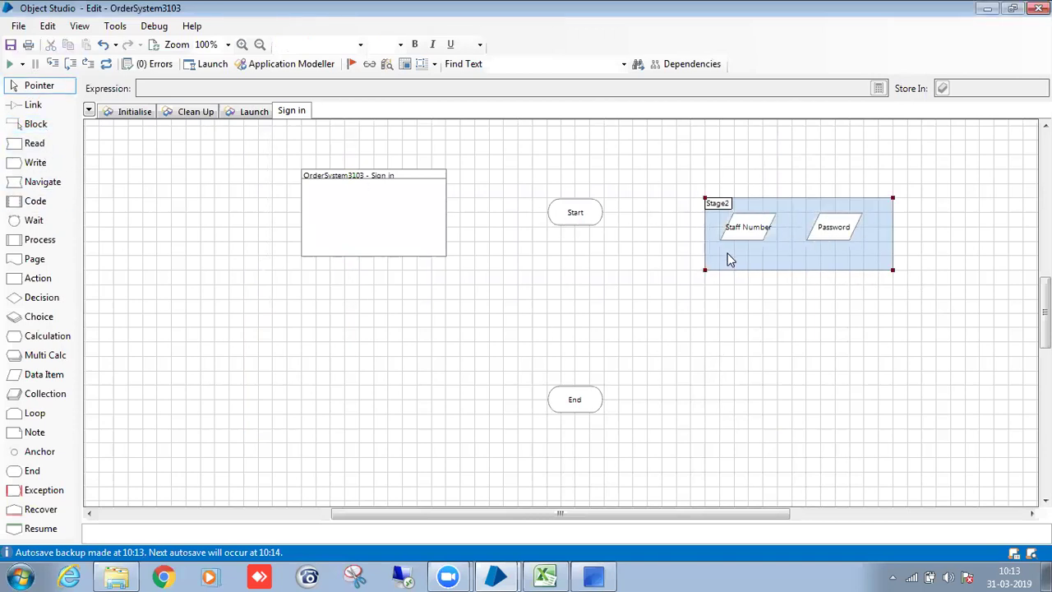
double_click(724, 209)
key("BackSpace")
type("Credent")
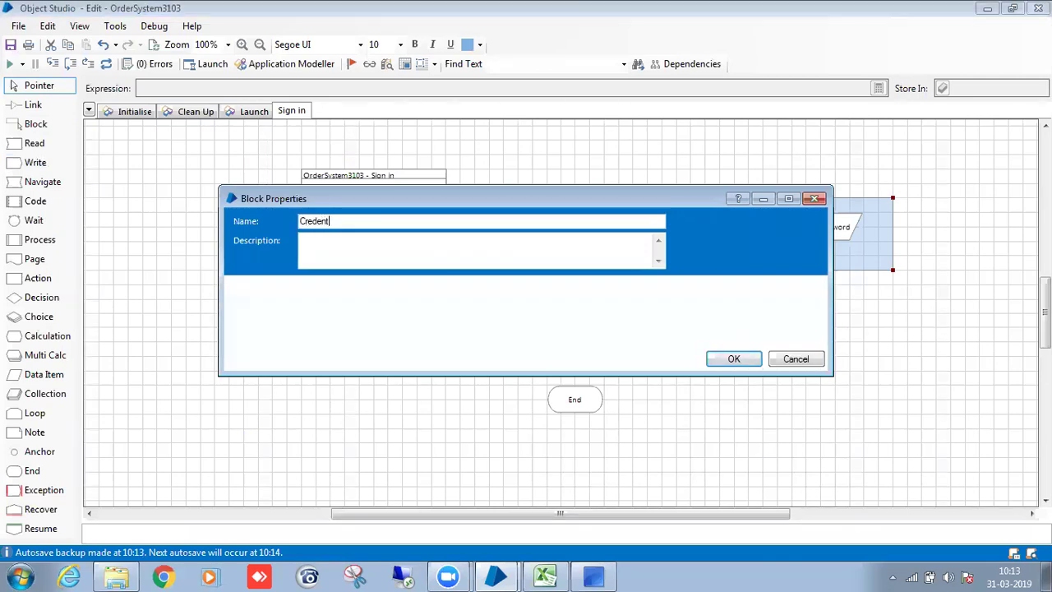
key("BackSpace")
key("BackSpace")
type("ls")
left_click(731, 361)
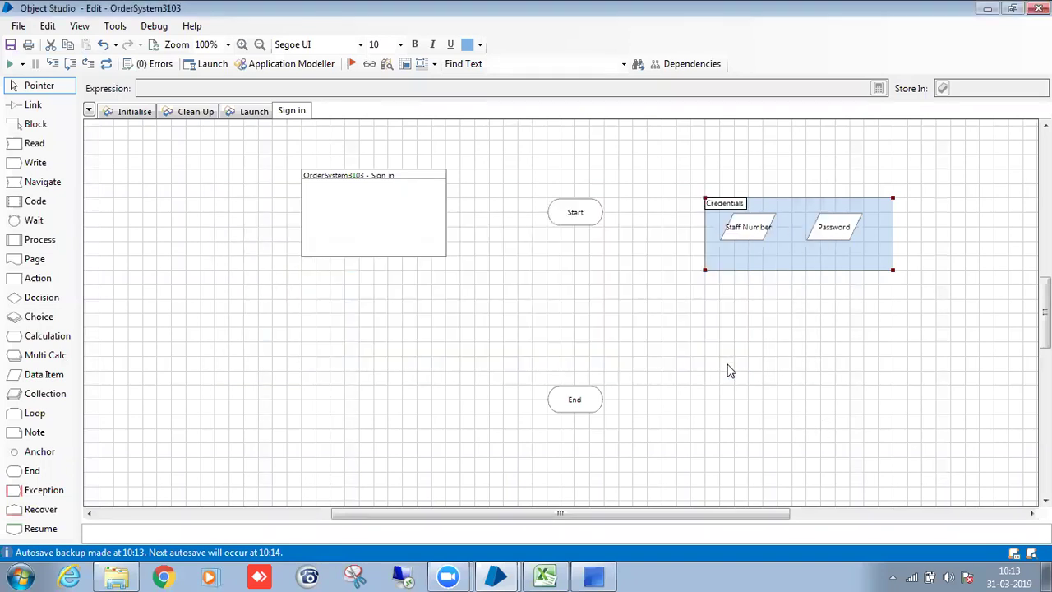
Shift Start and End slightly left and drop a wait stage beside Start.
left_click_drag(588, 215, 560, 215)
left_click_drag(582, 404, 548, 411)
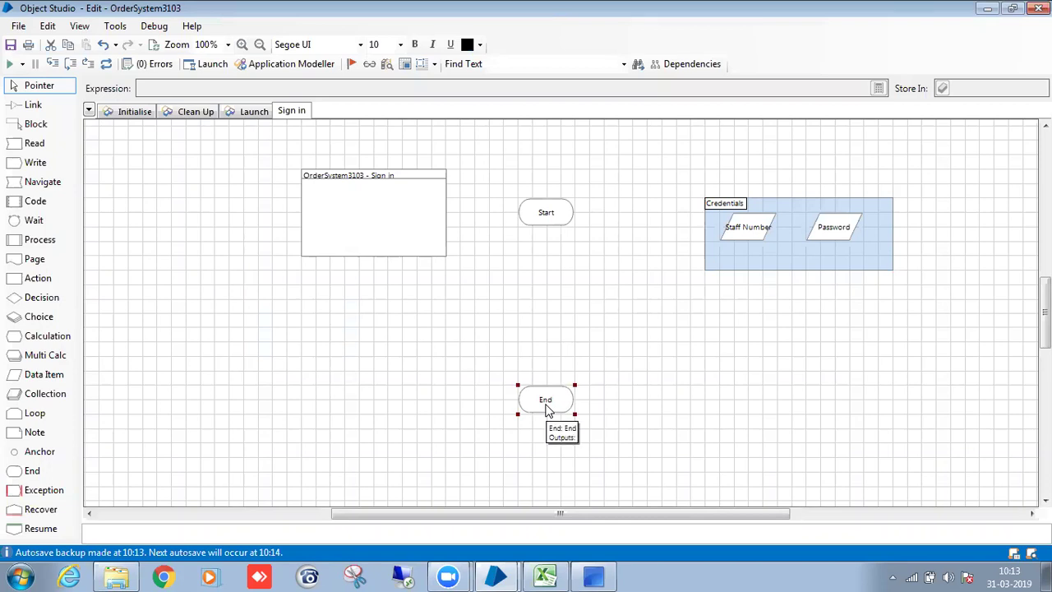
left_click(594, 576)
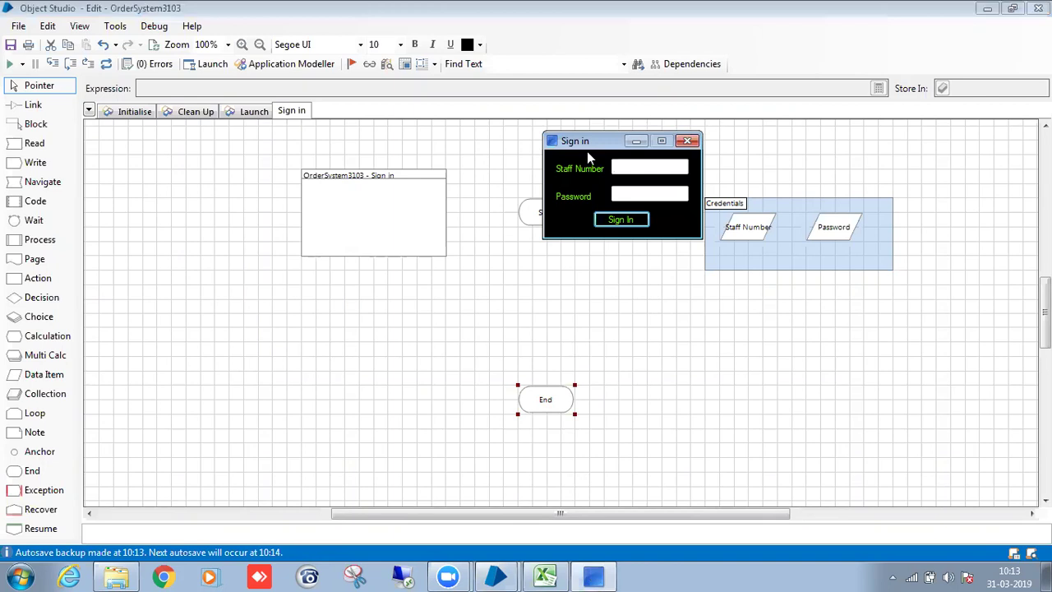
left_click(631, 140)
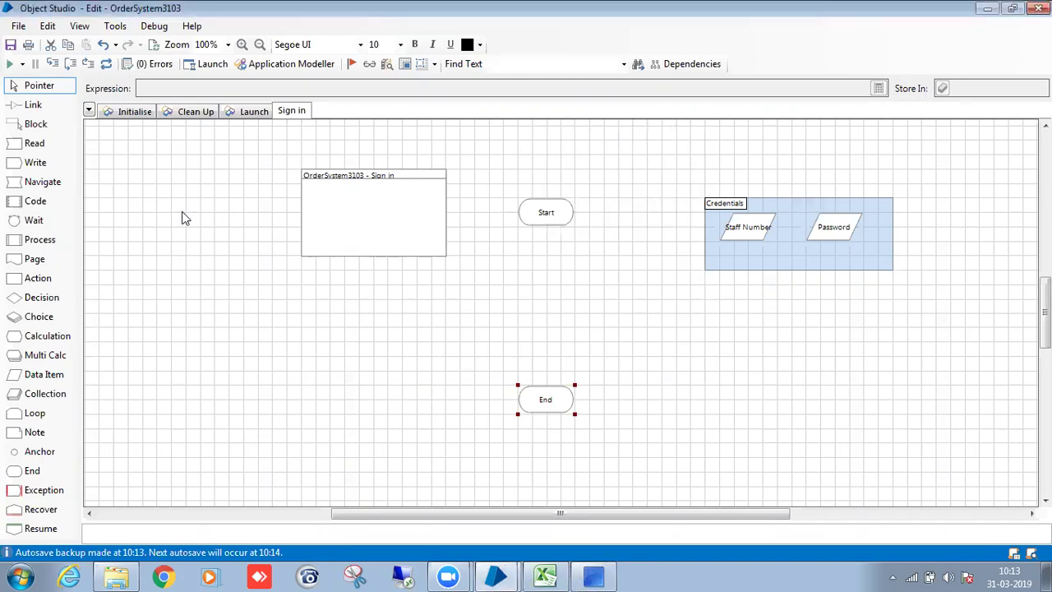
left_click_drag(56, 230, 664, 216)
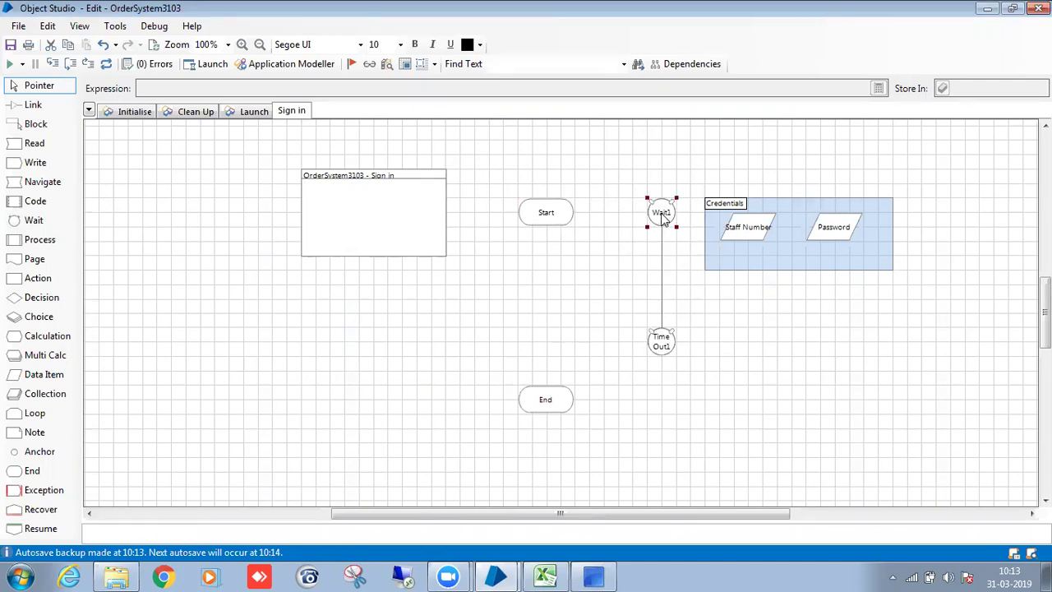
Set the wait stage to check the password text box exists, timeout 10, named Waitfor_Password Element.
double_click(662, 216)
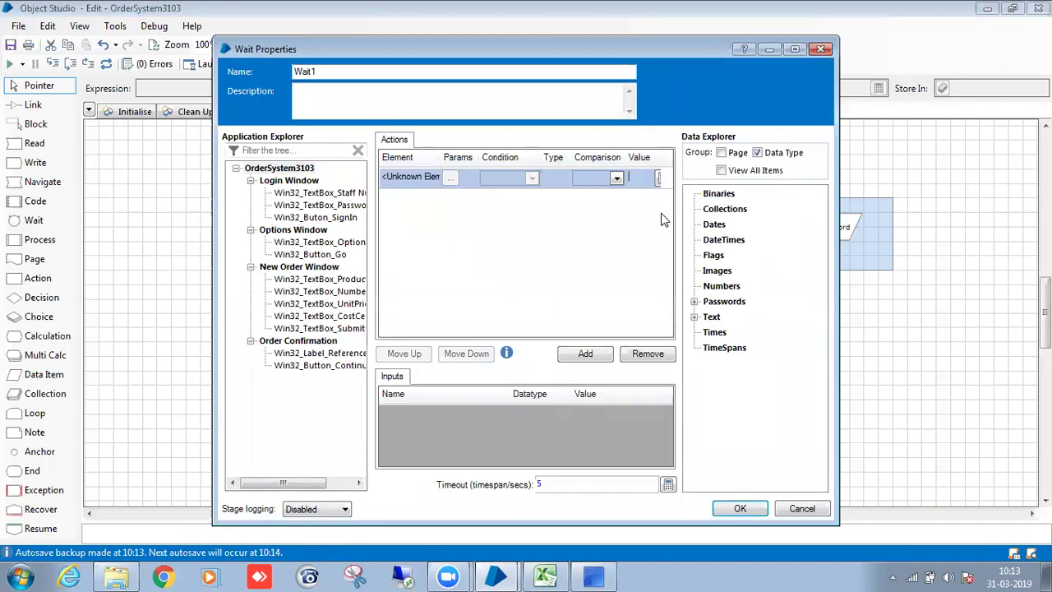
left_click(289, 207)
left_click_drag(289, 212, 413, 176)
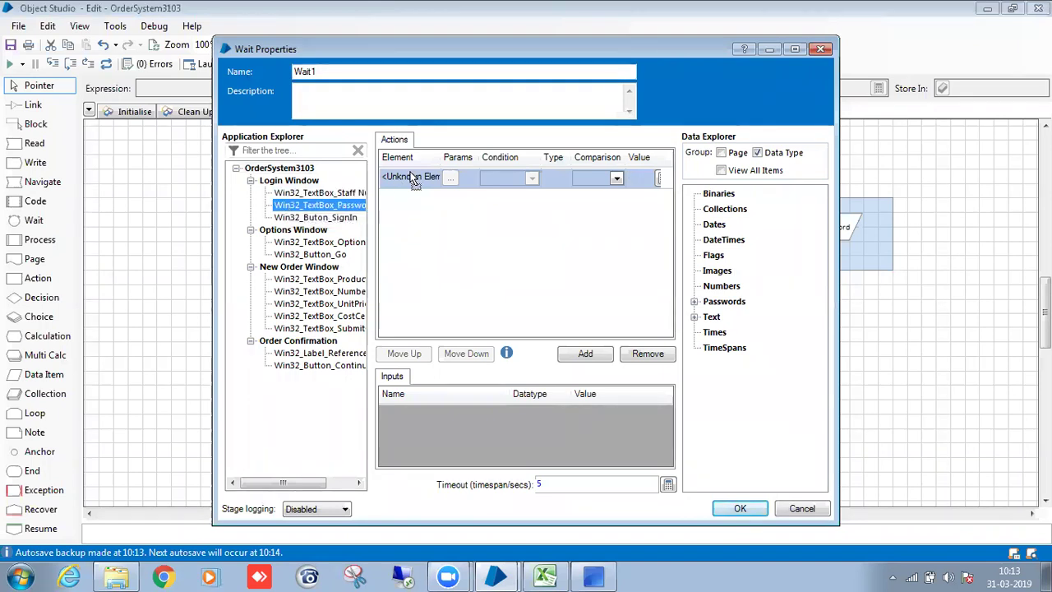
left_click(532, 179)
left_click(524, 193)
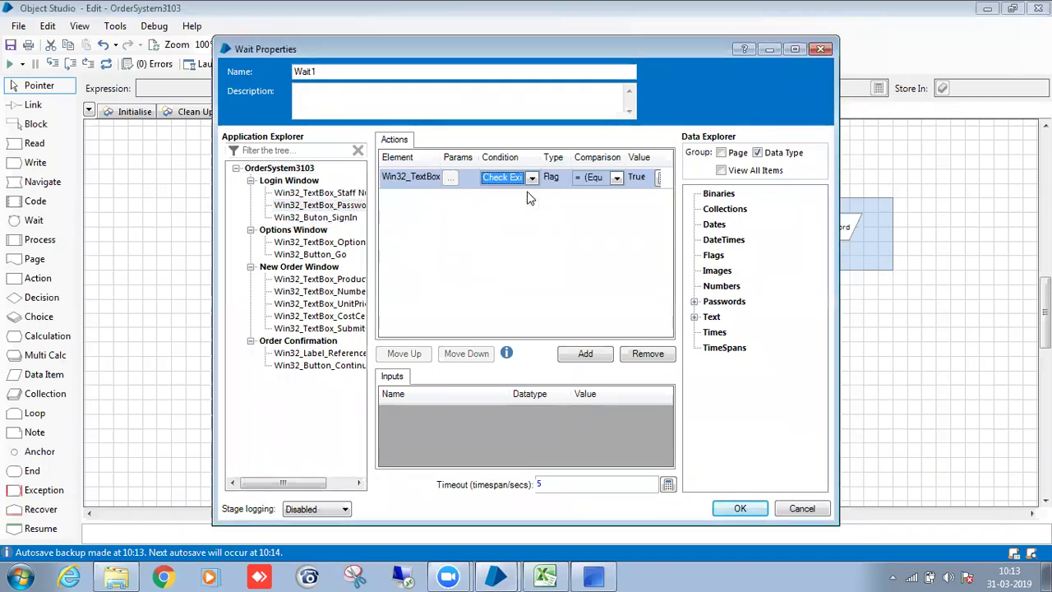
left_click(564, 485)
key("BackSpace")
type("10")
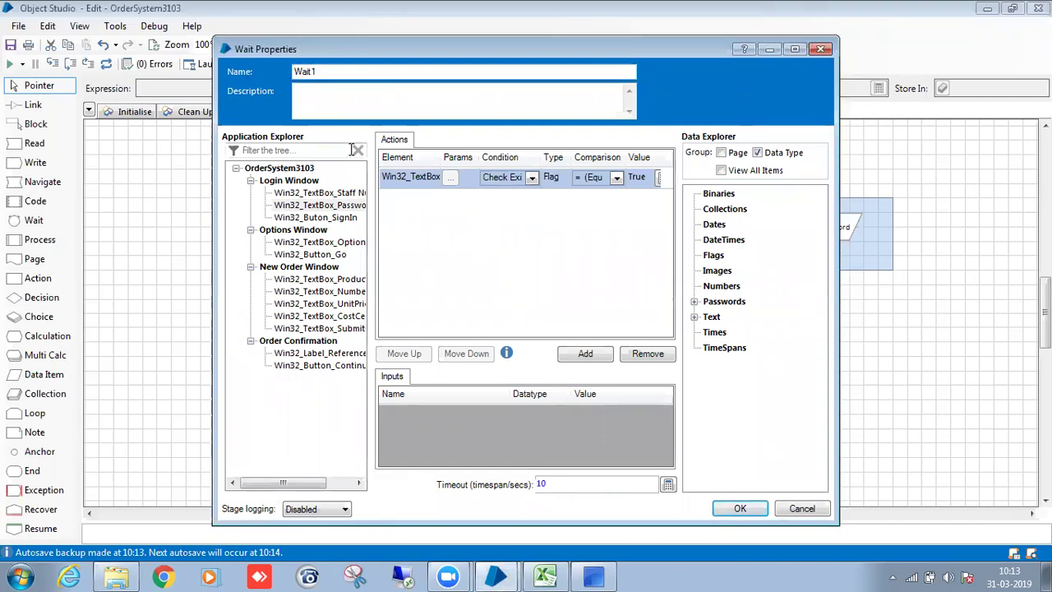
left_click(346, 72)
key("BackSpace")
type("for_Password Element")
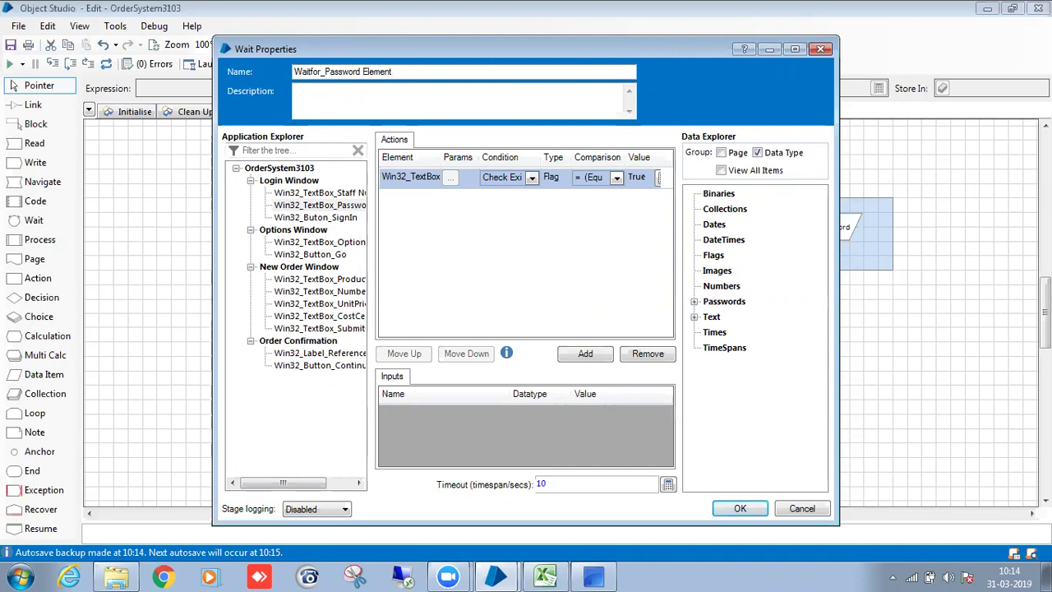
left_click(727, 509)
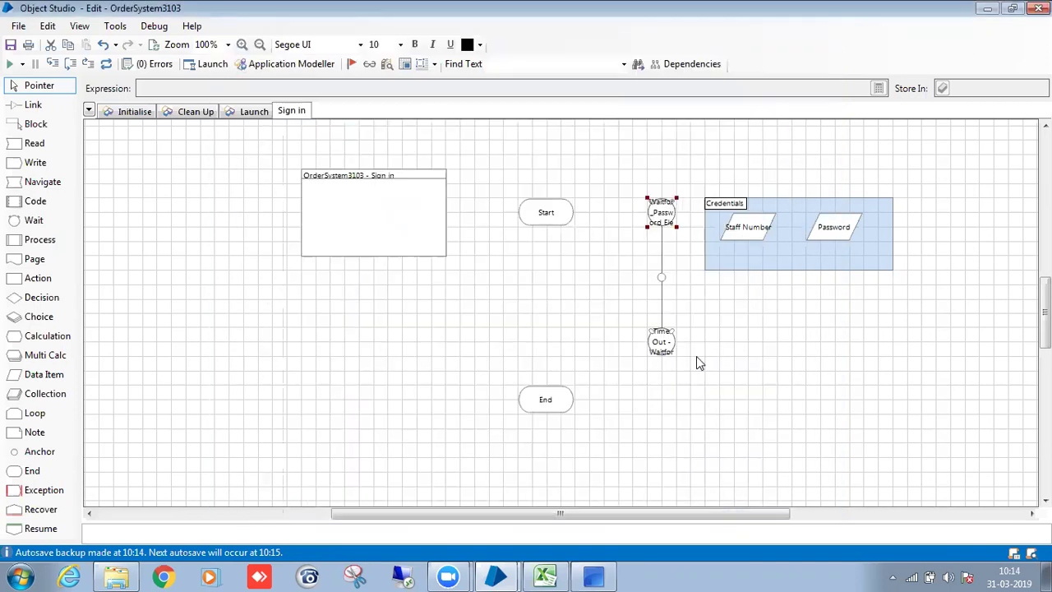
Link Start to Waitfor_Password Element and widen it and its Time Out stage to show full names.
middle_click(647, 324)
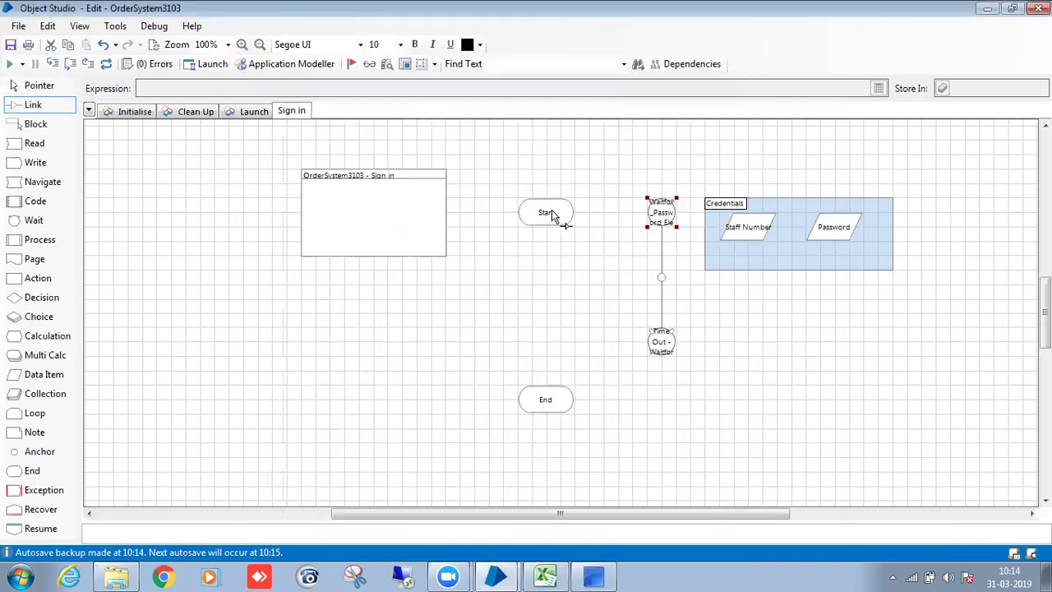
left_click_drag(551, 209, 667, 216)
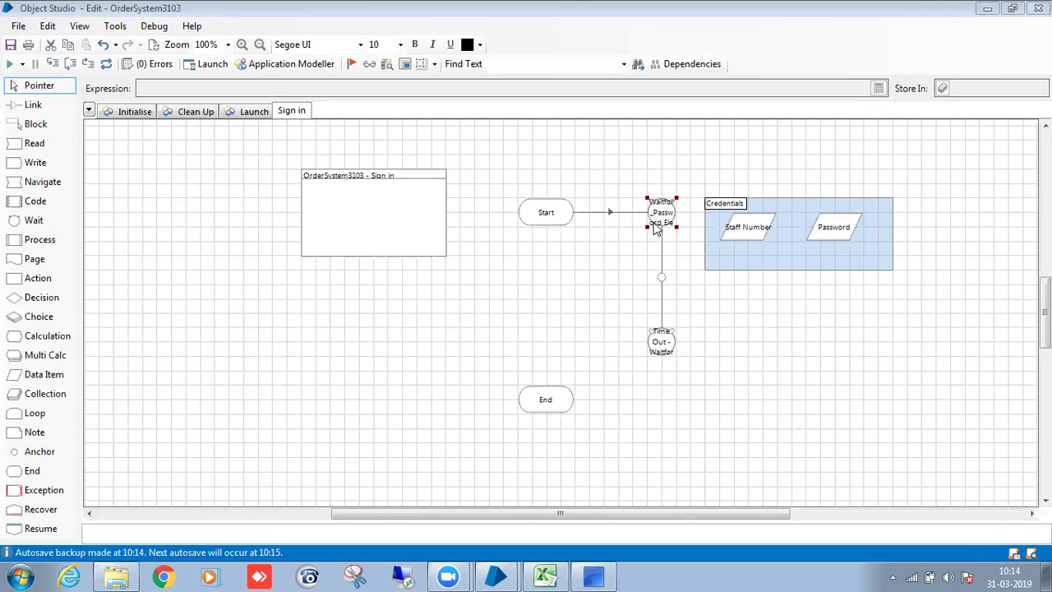
left_click_drag(641, 227, 630, 239)
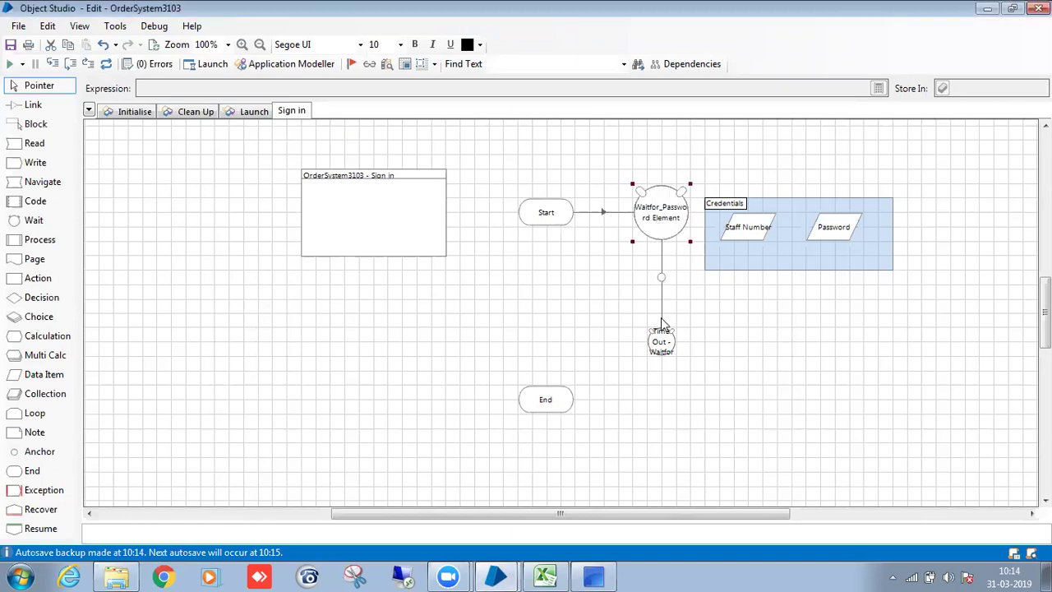
left_click(658, 349)
left_click_drag(647, 356, 633, 356)
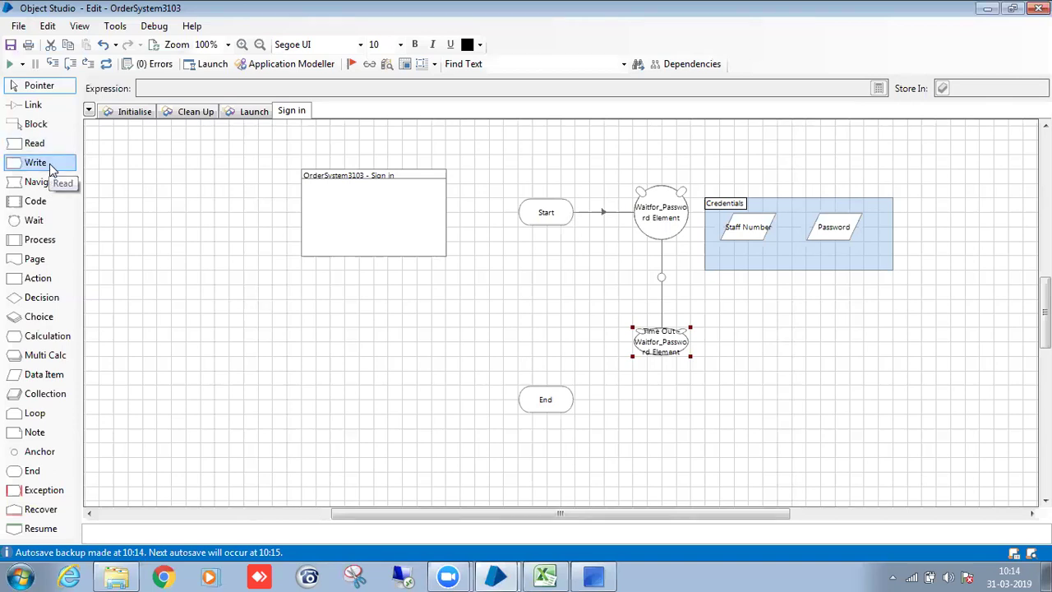
Add a write stage below Start with actions targeting the staff number and password text boxes.
left_click_drag(40, 167, 552, 287)
double_click(551, 285)
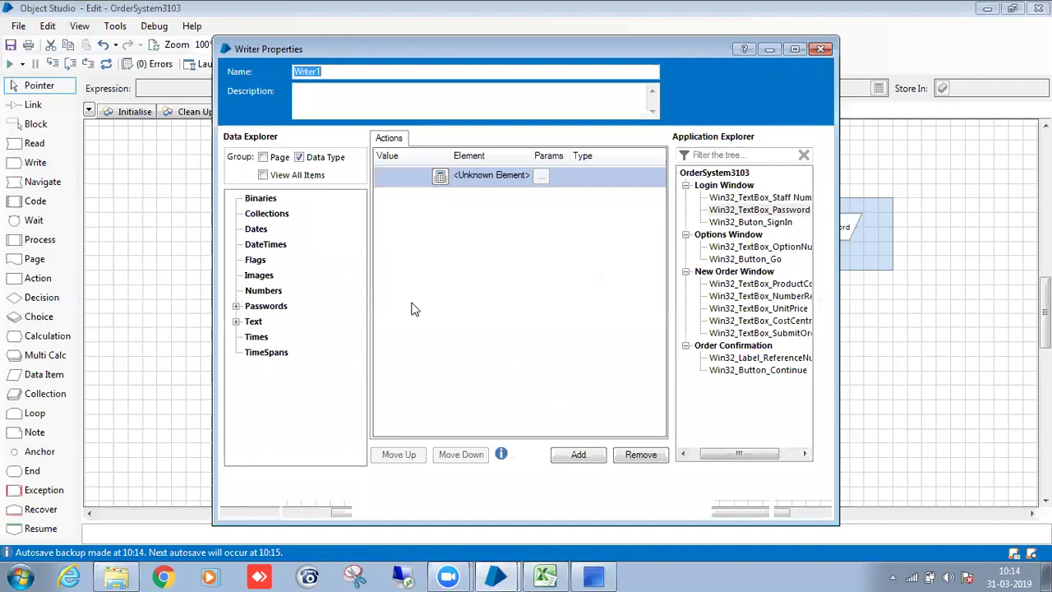
left_click_drag(760, 198, 504, 176)
left_click(578, 455)
left_click_drag(760, 210, 500, 198)
Feed Staff Number and Password into those actions and name the stage Give Credentials.
left_click(393, 174)
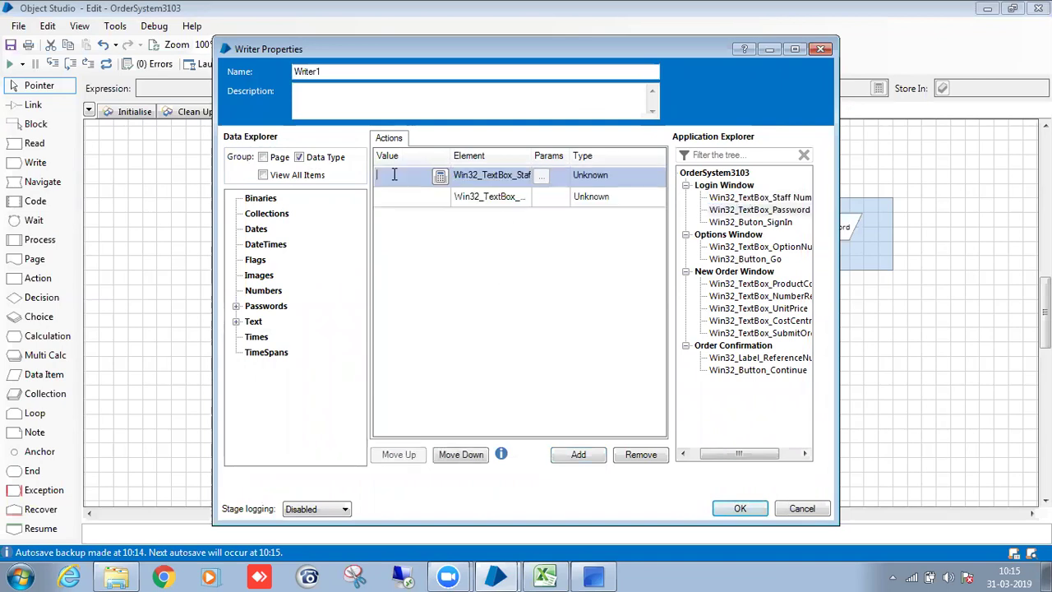
left_click(235, 322)
left_click_drag(274, 337, 403, 176)
left_click(237, 307)
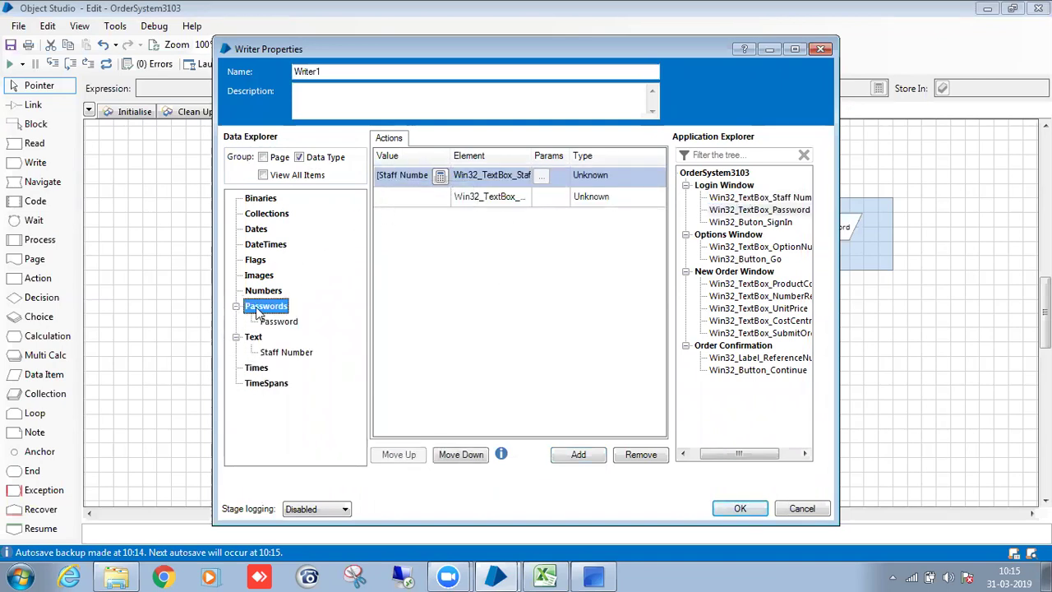
left_click_drag(277, 325, 407, 199)
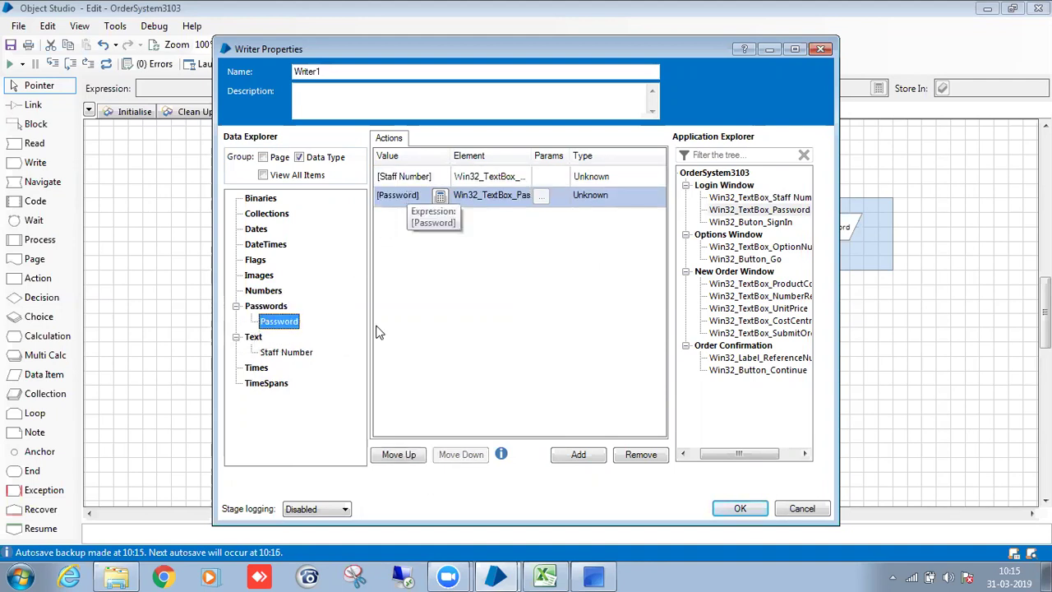
left_click_drag(532, 155, 569, 156)
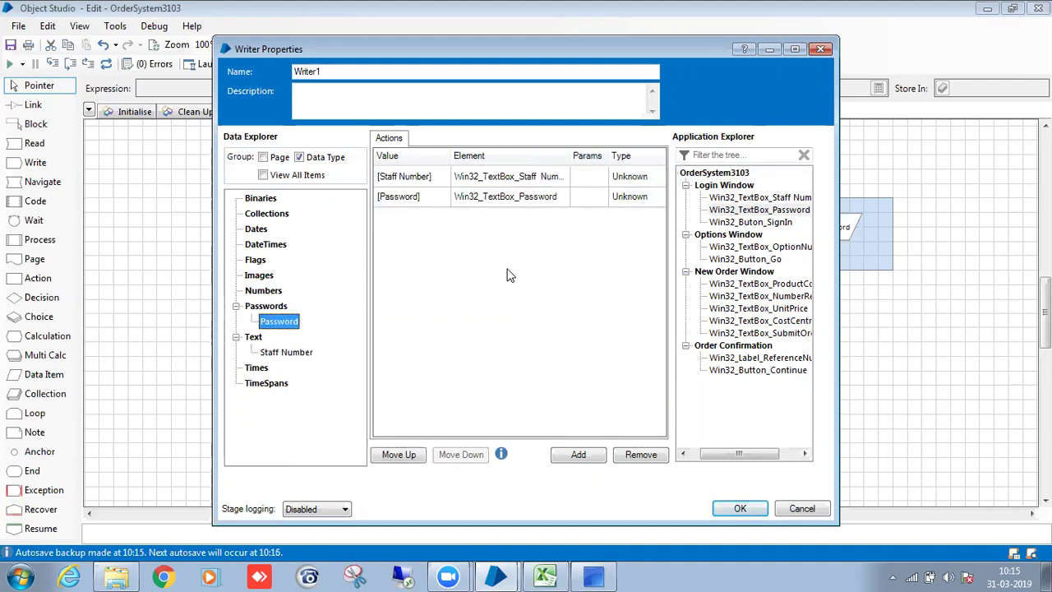
double_click(365, 75)
key("BackSpace")
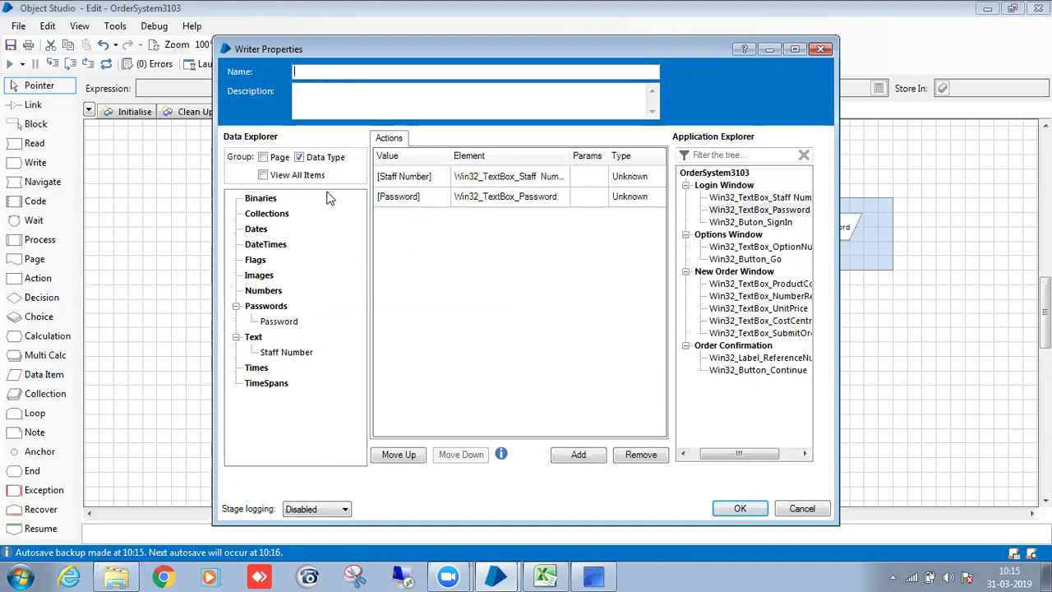
type("Give Credentials")
Link the wait stage's password-exists outcome to Give Credentials and align the two stages.
left_click(740, 508)
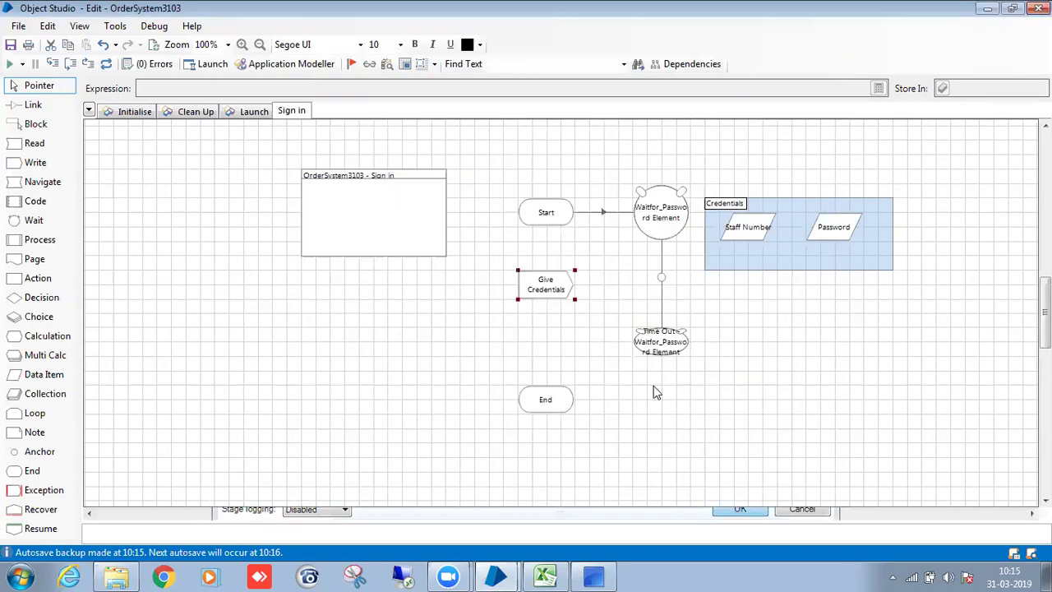
key("x")
left_click_drag(661, 277, 551, 272)
key("x")
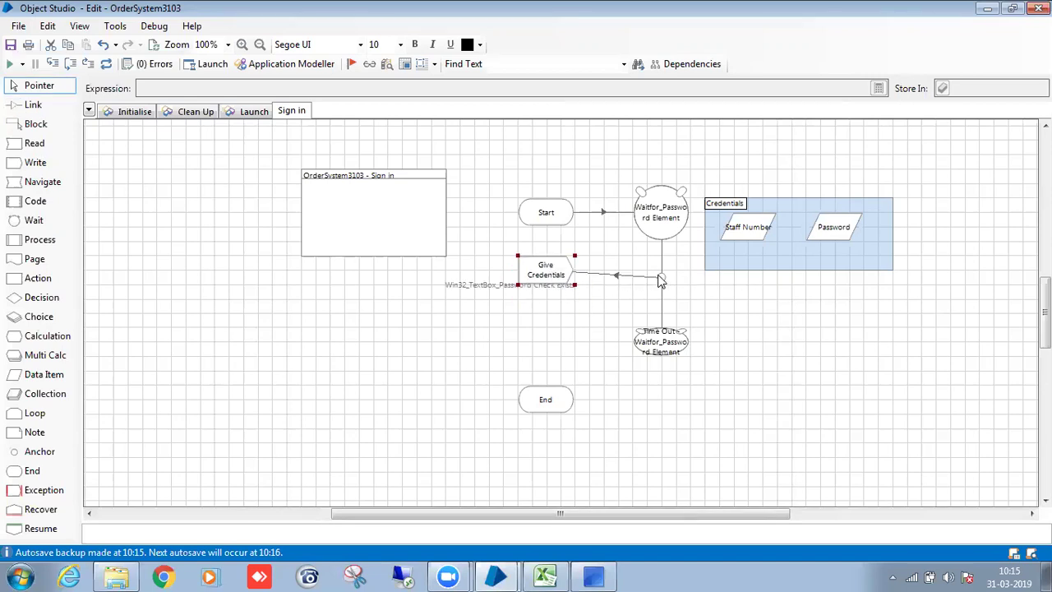
left_click_drag(661, 278, 663, 272)
left_click(559, 317)
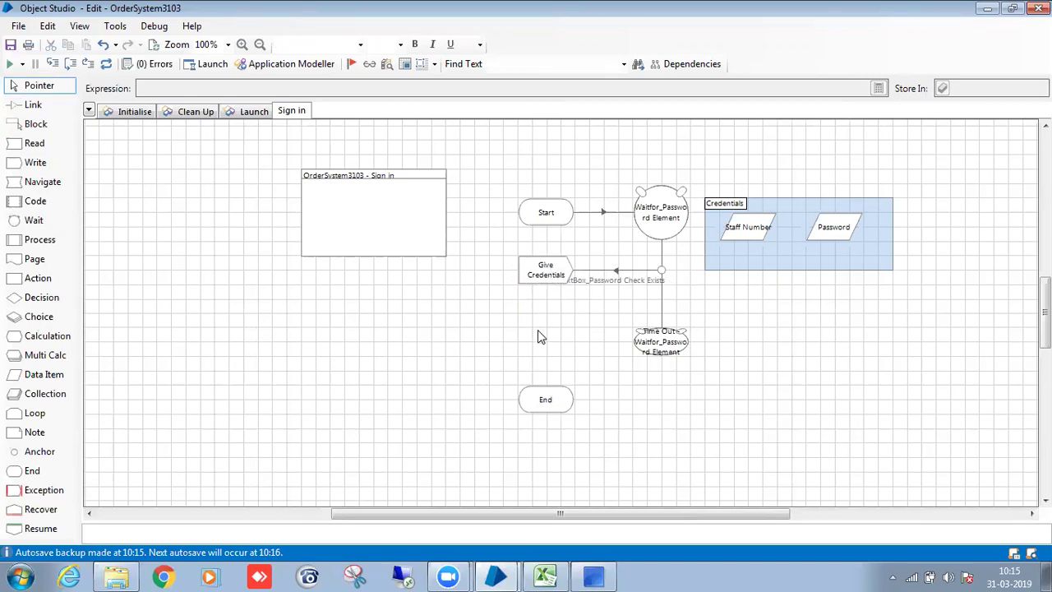
left_click_drag(41, 182, 551, 345)
Configure the navigate stage as Click SignIn, pressing the sign-in button.
double_click(554, 338)
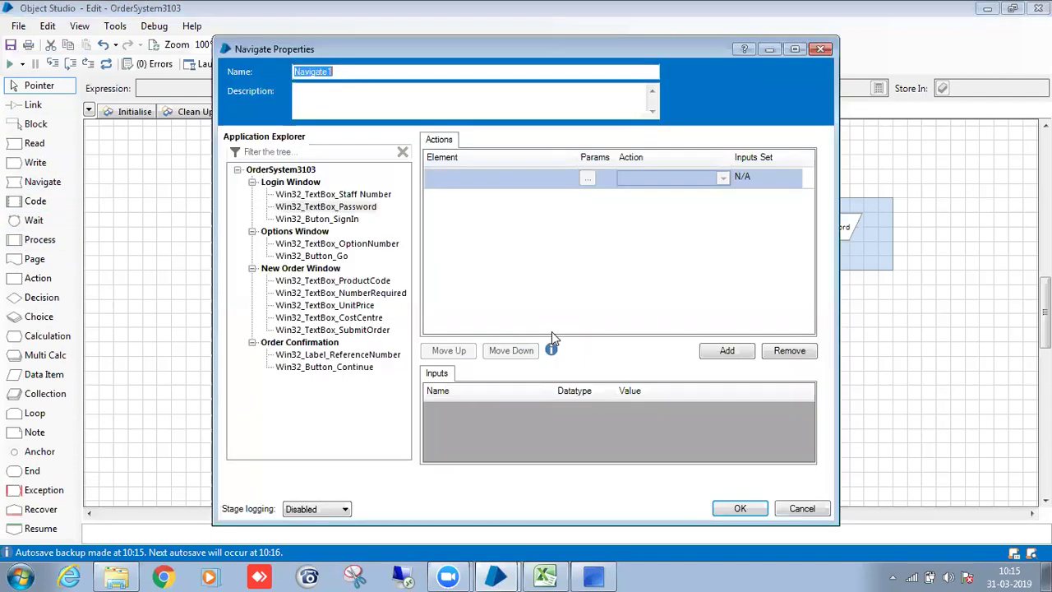
left_click_drag(337, 218, 462, 186)
left_click(647, 179)
left_click(650, 192)
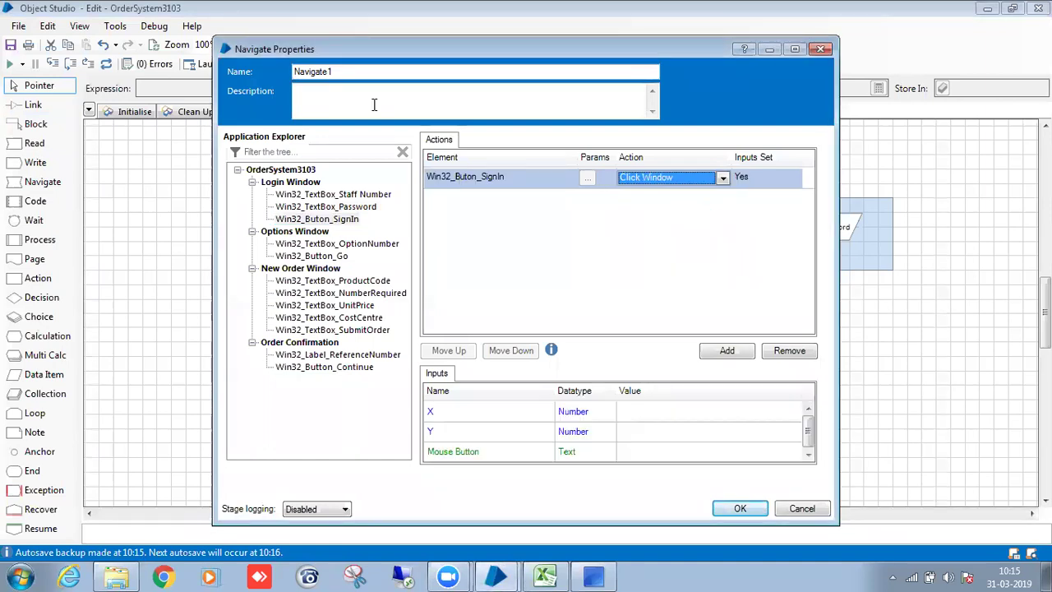
left_click(640, 177)
left_click(647, 261)
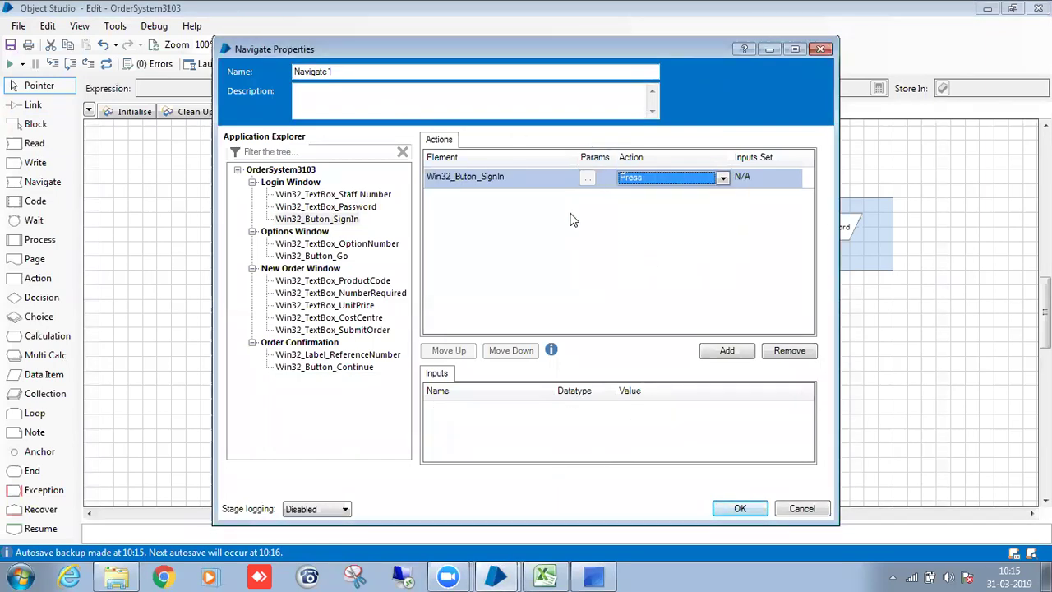
type("CL")
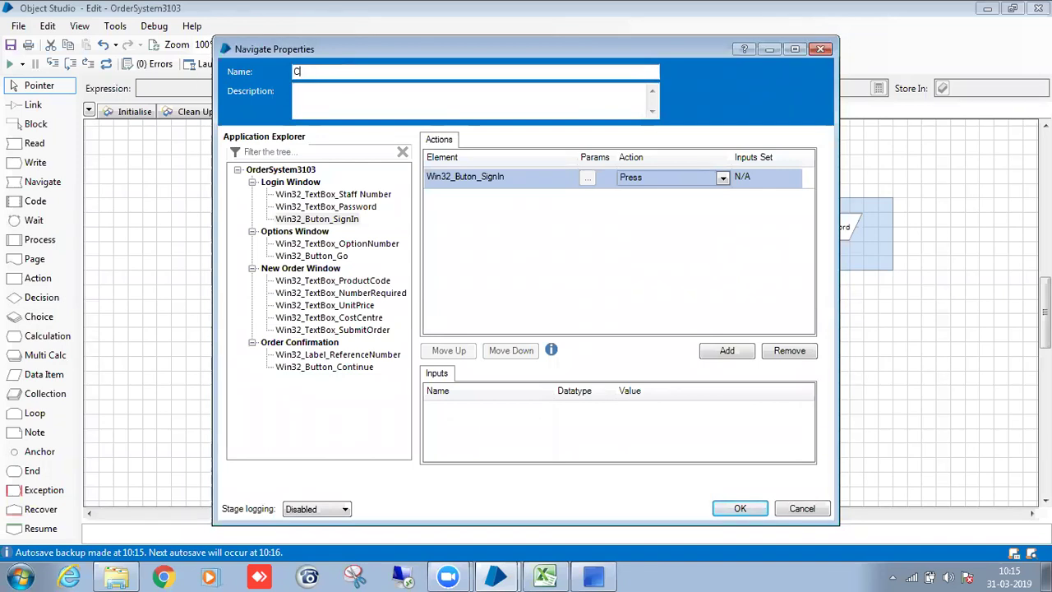
type("ick SignIn")
left_click(738, 509)
Link Give Credentials to Click SignIn and Click SignIn to End.
left_click(640, 432)
key("l")
left_click_drag(547, 273, 550, 325)
left_click_drag(547, 332, 549, 398)
Add an exception stage beside Time Out and link Time Out to it.
key("z")
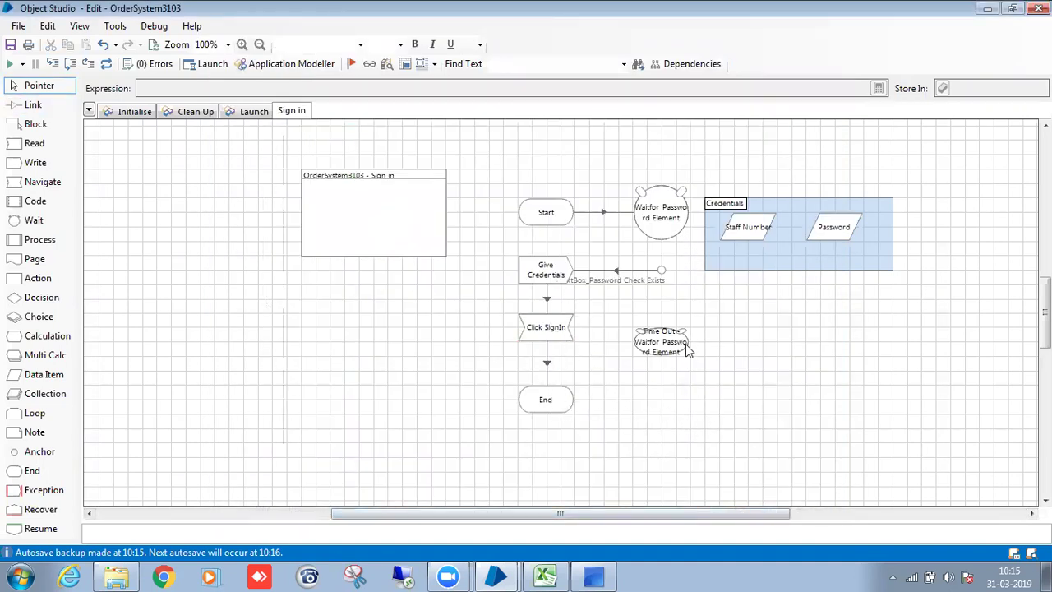
left_click(680, 352)
left_click(697, 358)
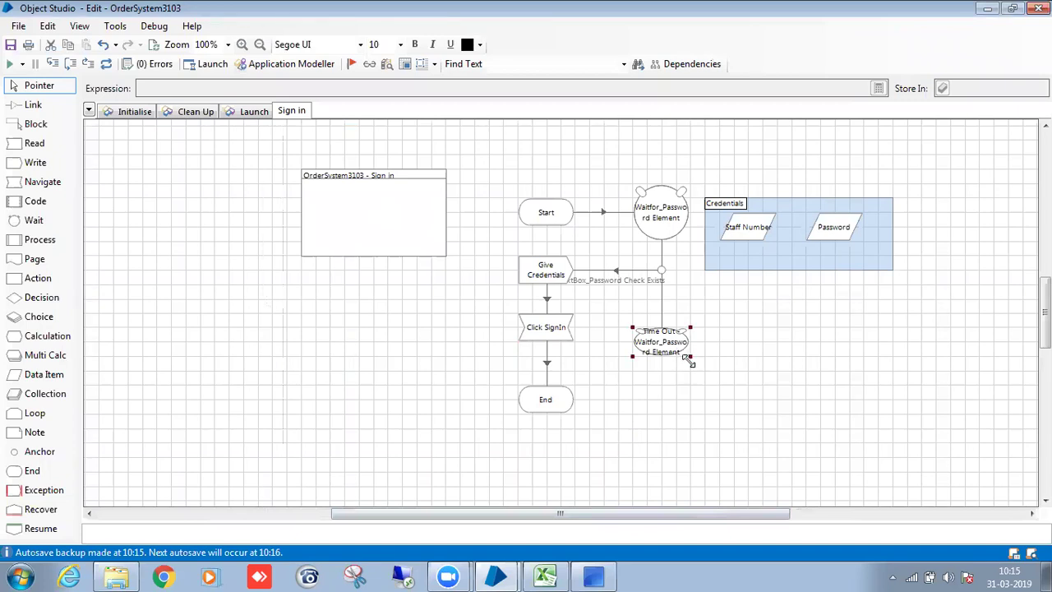
left_click_drag(45, 490, 752, 347)
key("x")
left_click_drag(669, 347, 734, 348)
Make it SE_TimeOut, a System Exception with detail 'IA Solution was not able to find Password elemrnt in 10 sec'.
double_click(734, 351)
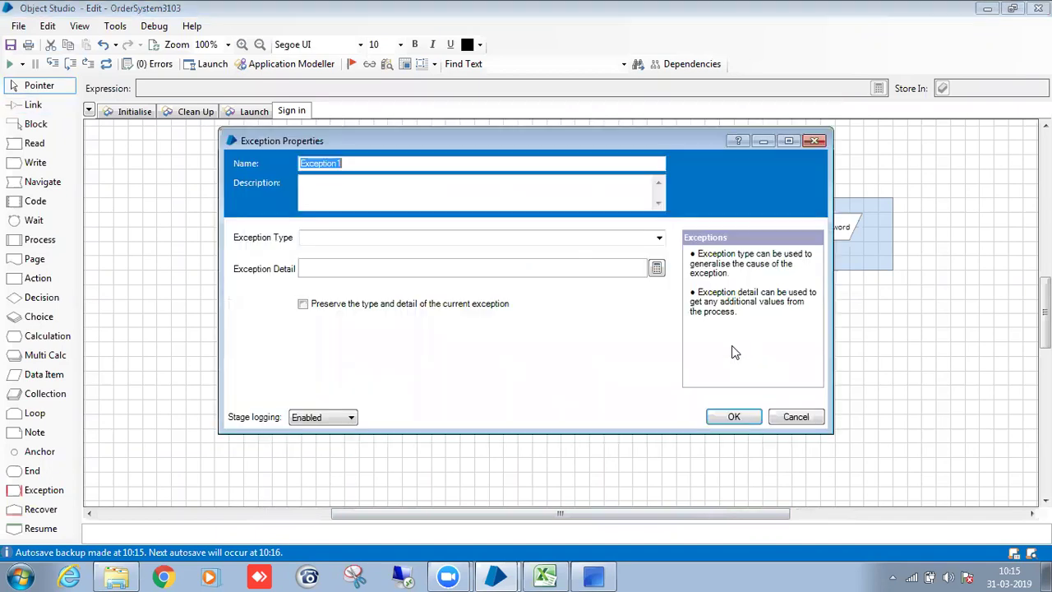
left_click(436, 236)
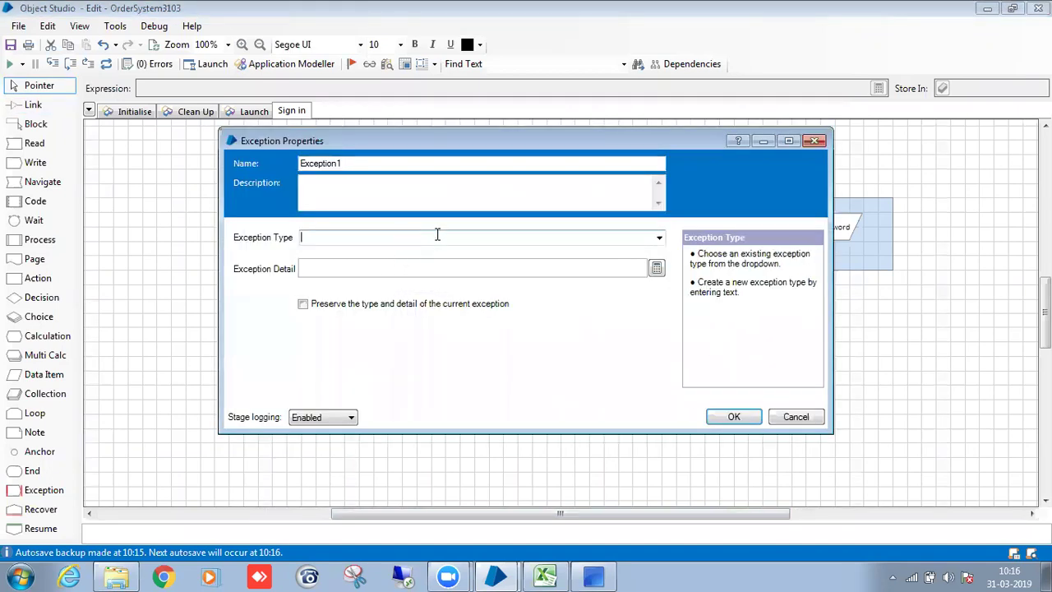
left_click(660, 238)
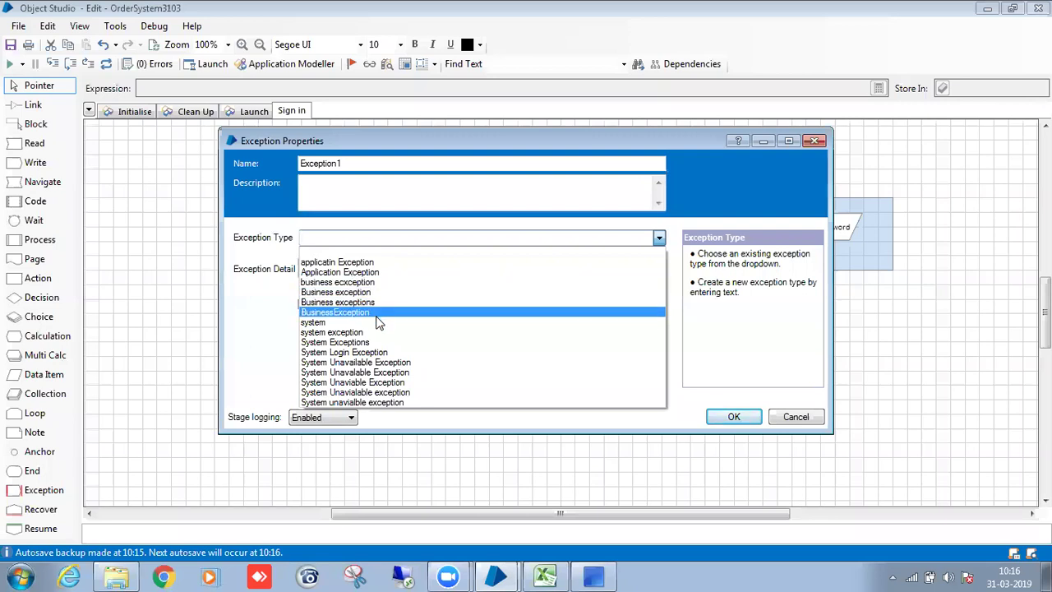
left_click(376, 343)
left_click_drag(355, 161, 268, 159)
key("BackSpace")
type("SE_TimeOut")
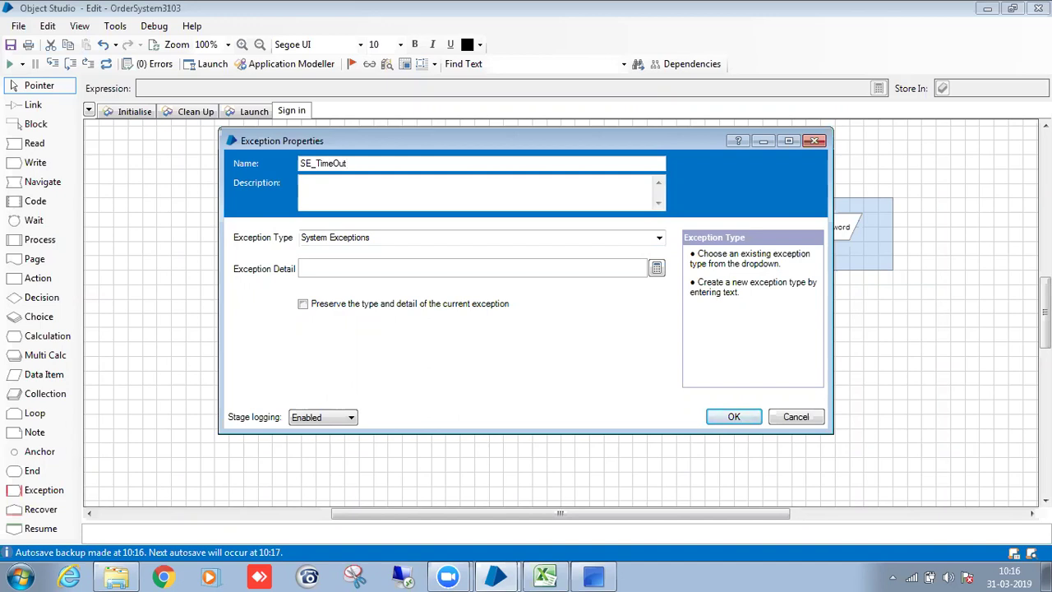
left_click(304, 269)
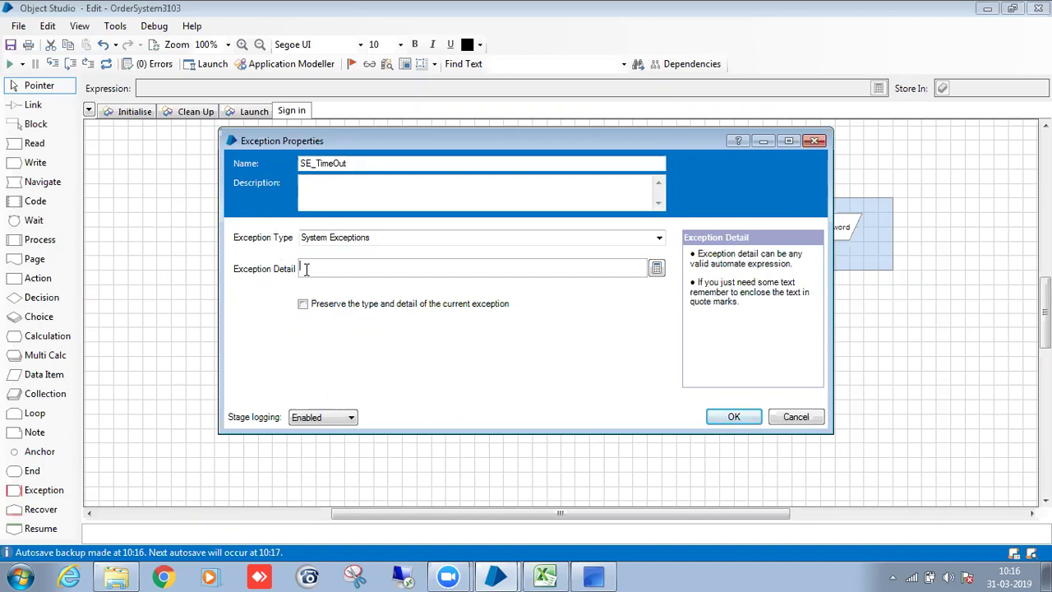
type("\"\"")
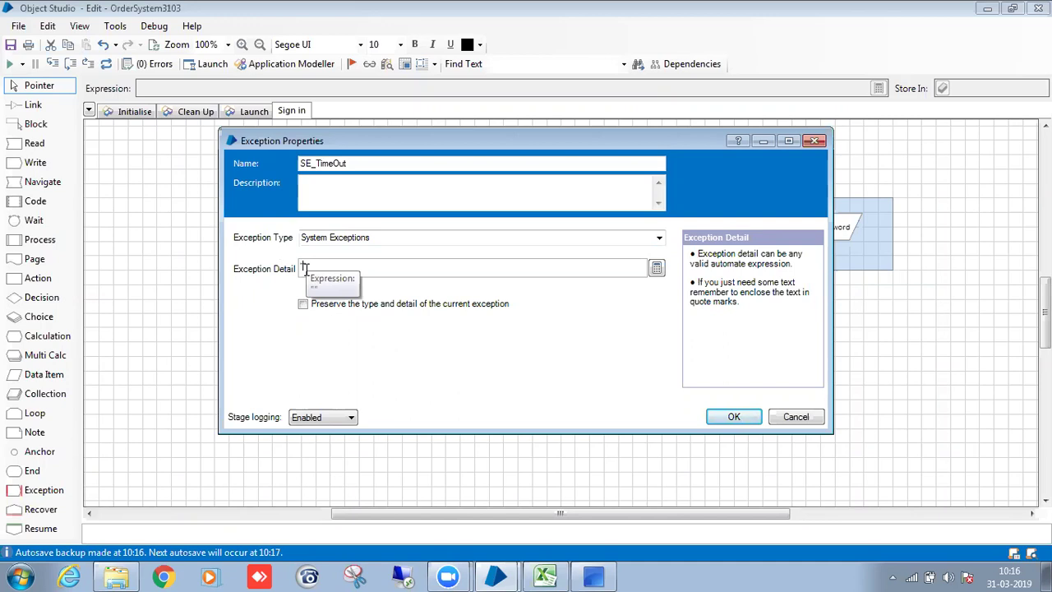
type("IA Solution was not able to find ")
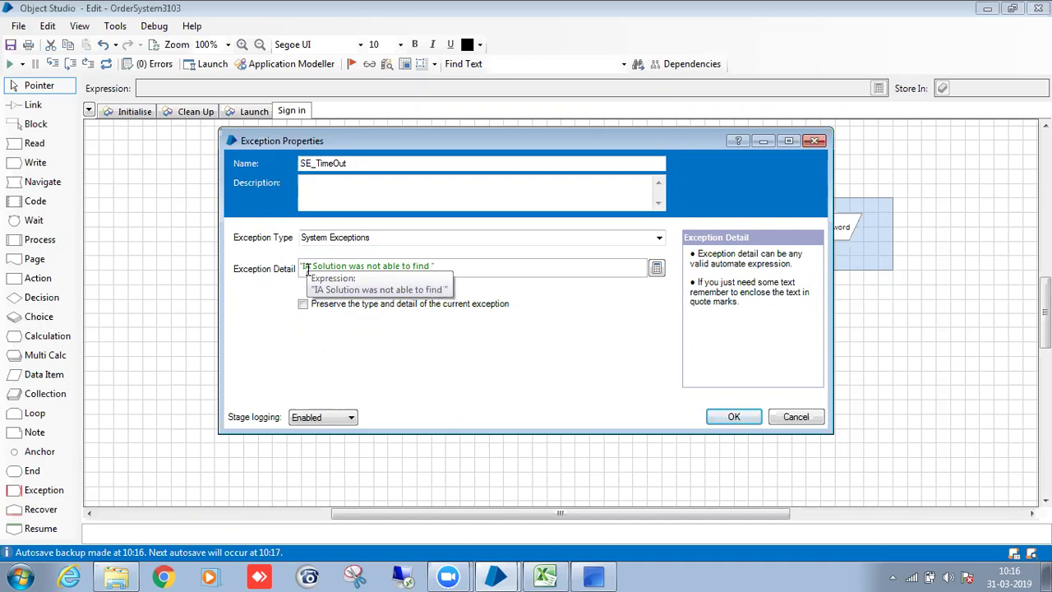
type("Password")
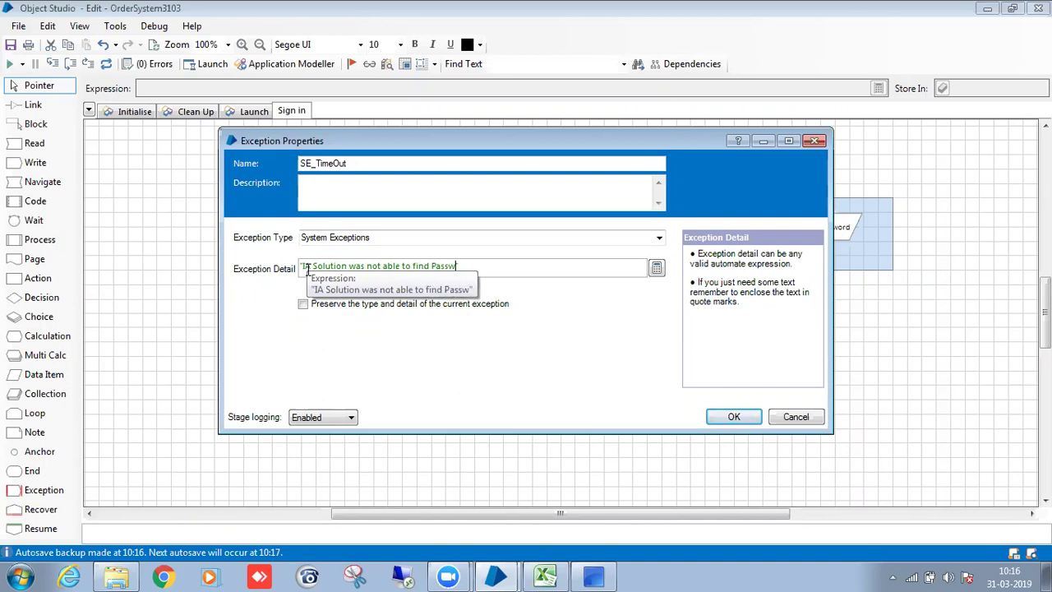
type(" elemrnt")
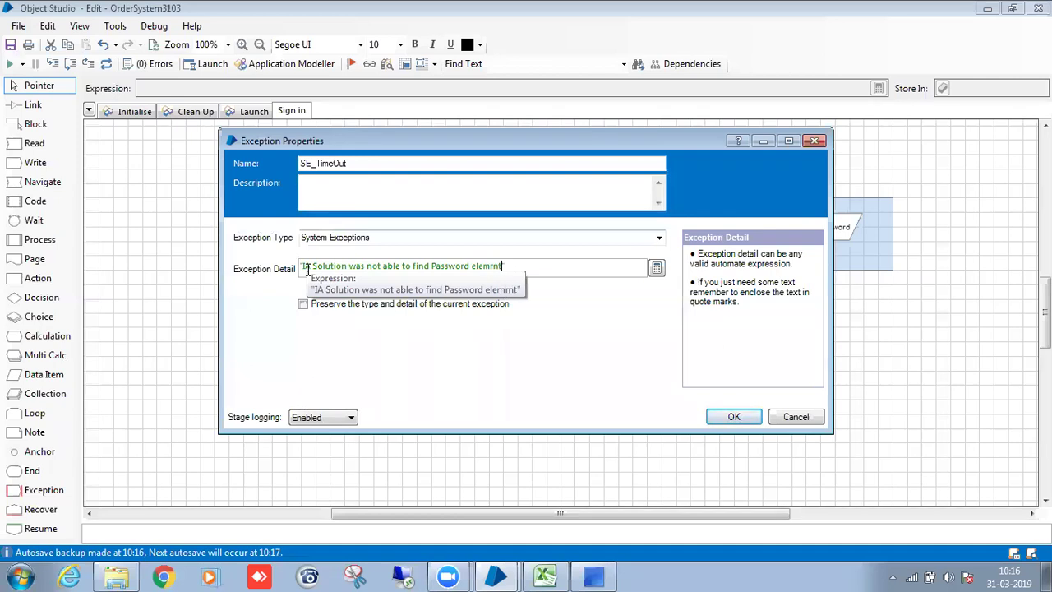
type(" in 10 sec")
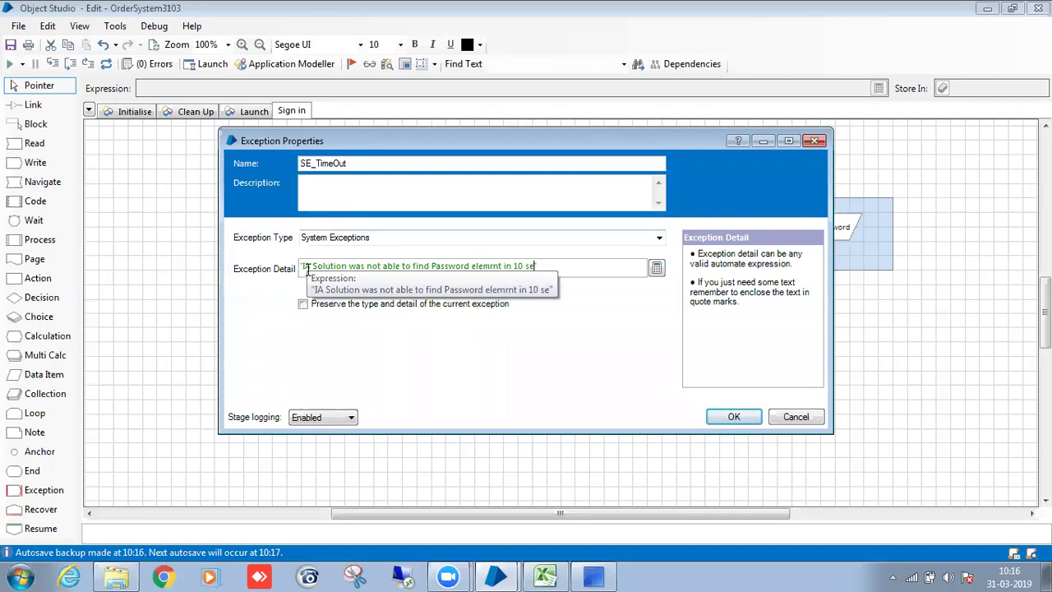
left_click(735, 417)
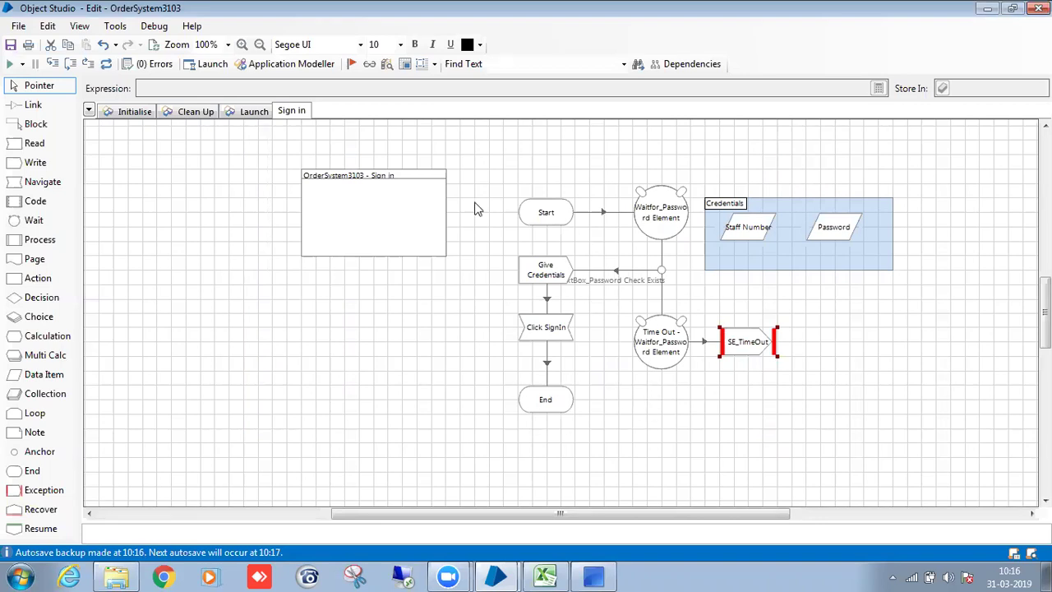
Publish the Sign in page.
right_click(295, 111)
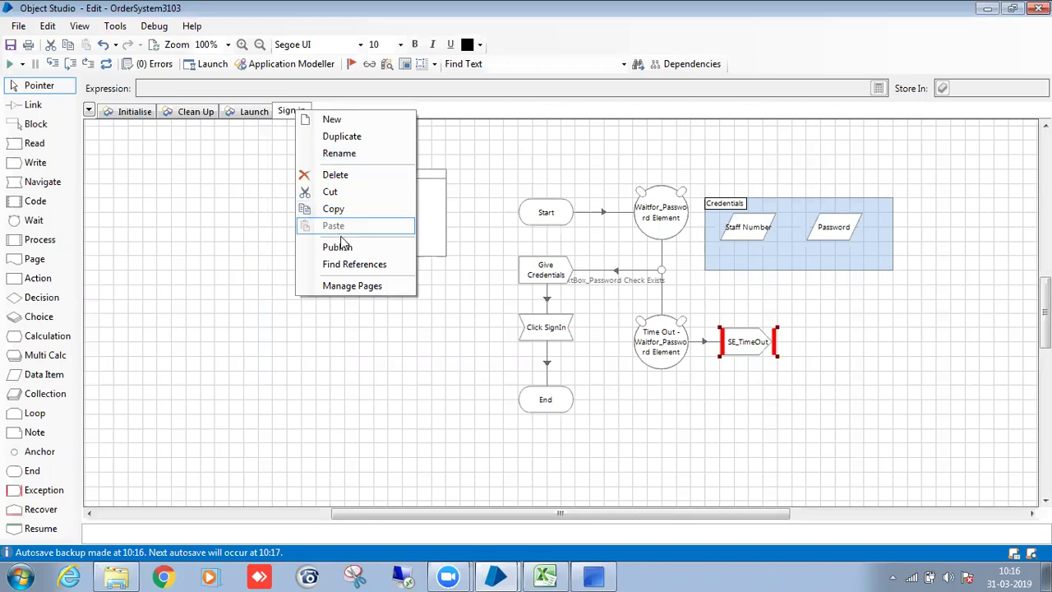
left_click(344, 247)
left_click(265, 113)
left_click(296, 115)
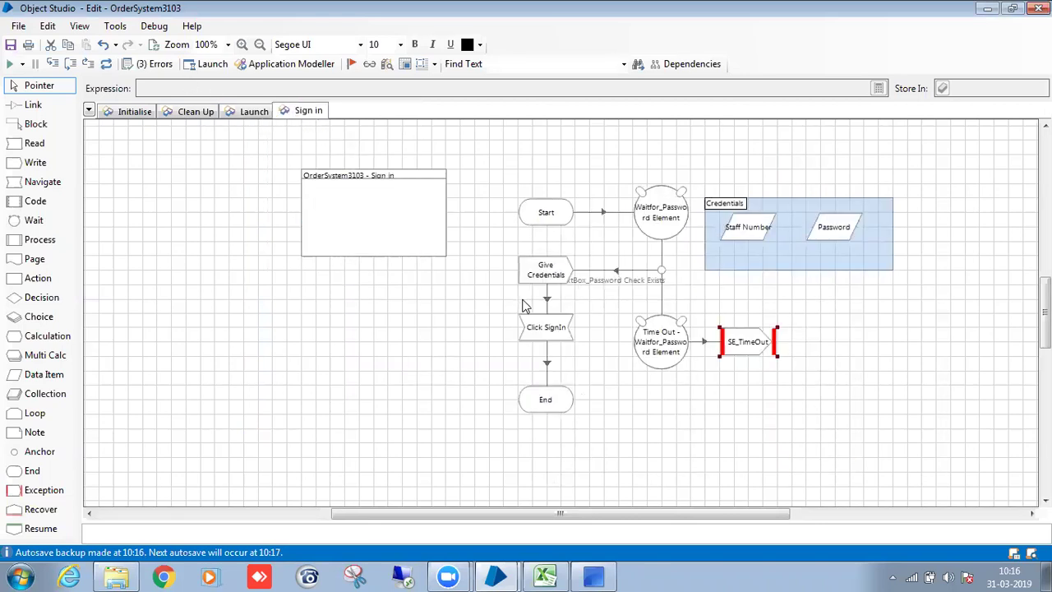
Sign into the order system with the staff number and password to reach the Options window.
left_click(592, 576)
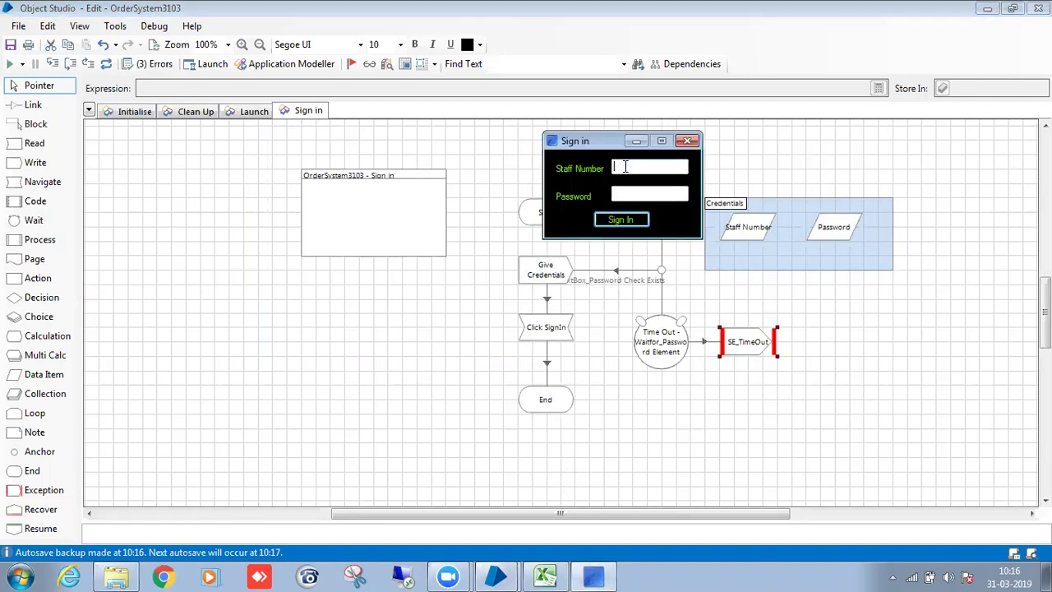
type("admin")
key("Tab")
type("admin")
key("Tab")
key("Return")
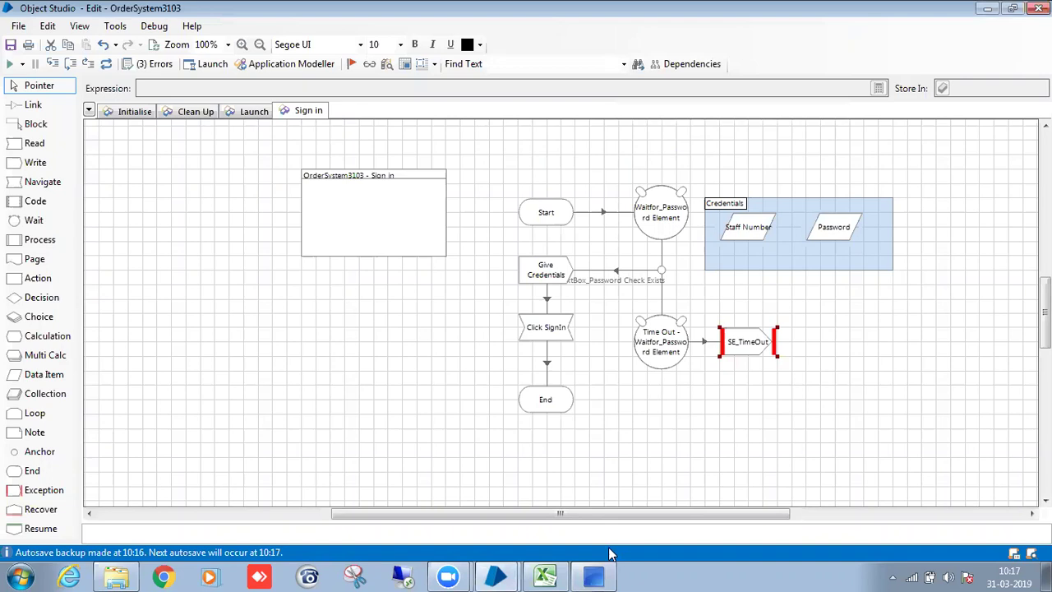
left_click(608, 576)
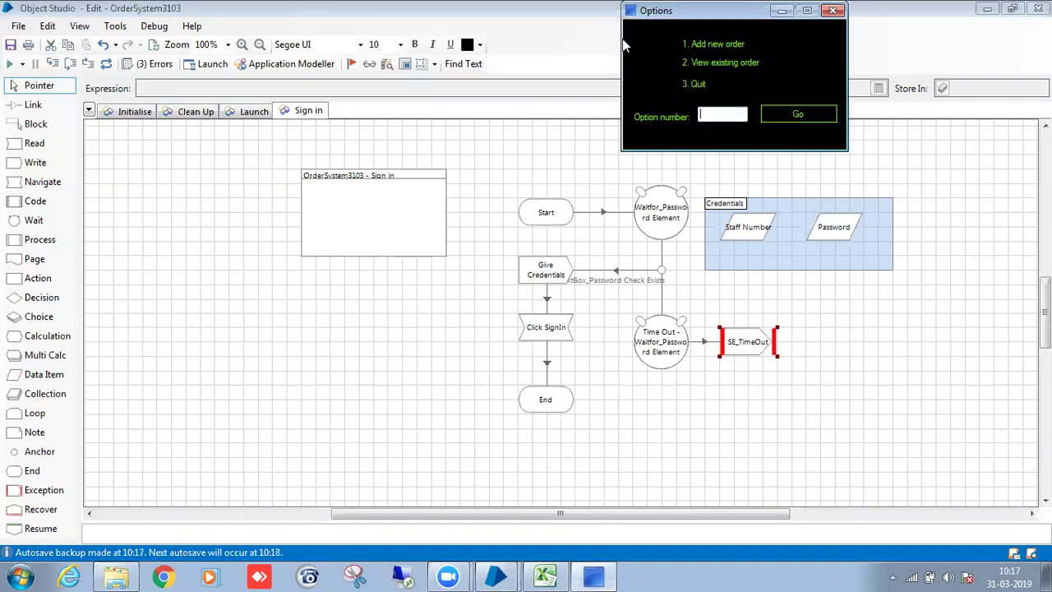
left_click(371, 122)
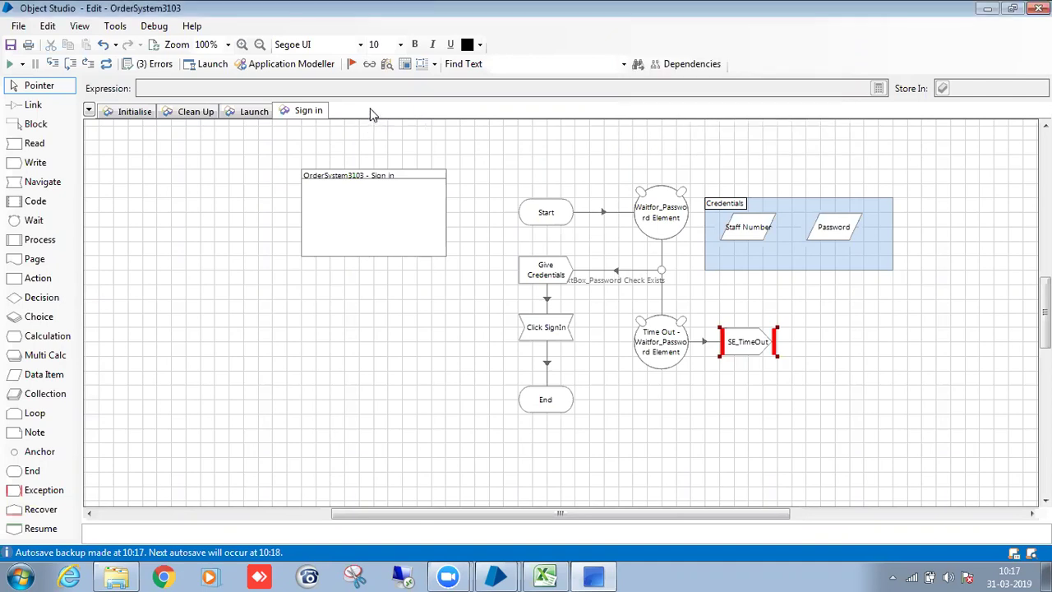
Create a new page named Give Option.
right_click(370, 113)
left_click(415, 117)
key("BackSpace")
type("Give Opt")
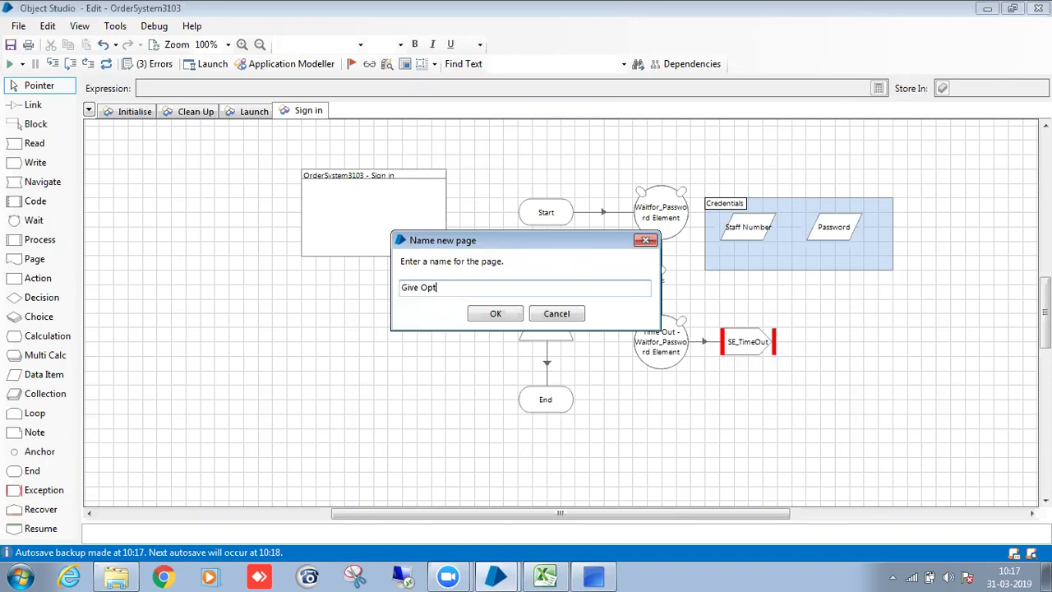
type("ion")
left_click(517, 315)
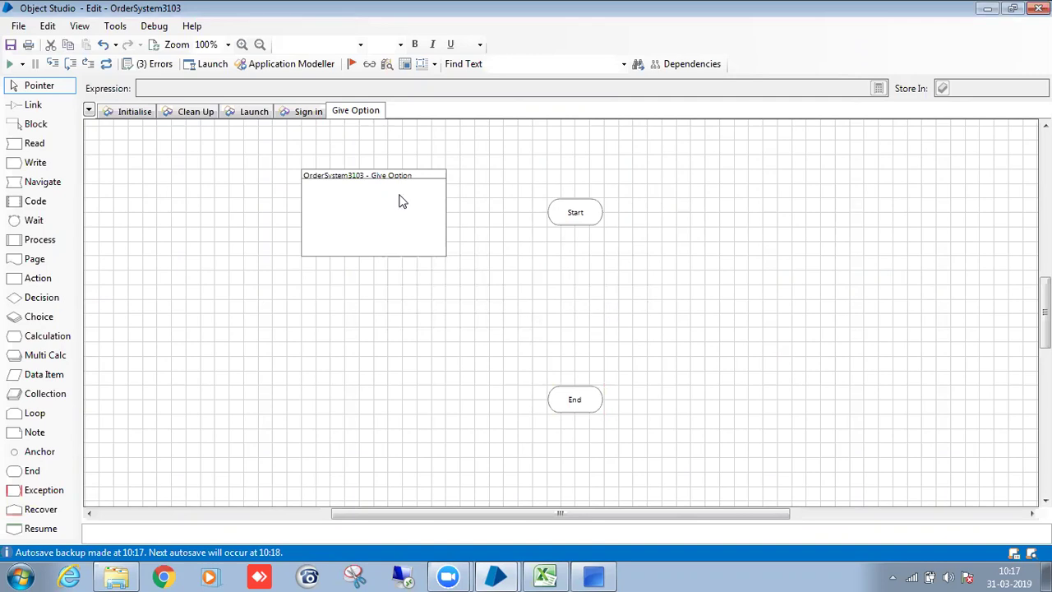
Add a Waitfor_Go button wait stage checking Win32_Button_Go exists, with a 10-second timeout.
left_click_drag(54, 221, 664, 214)
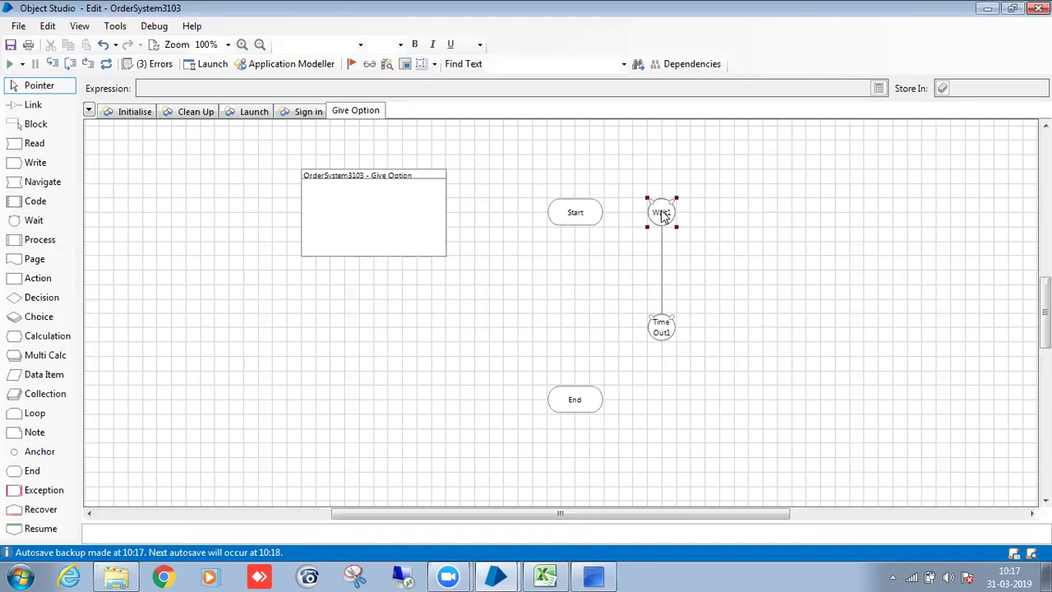
double_click(664, 214)
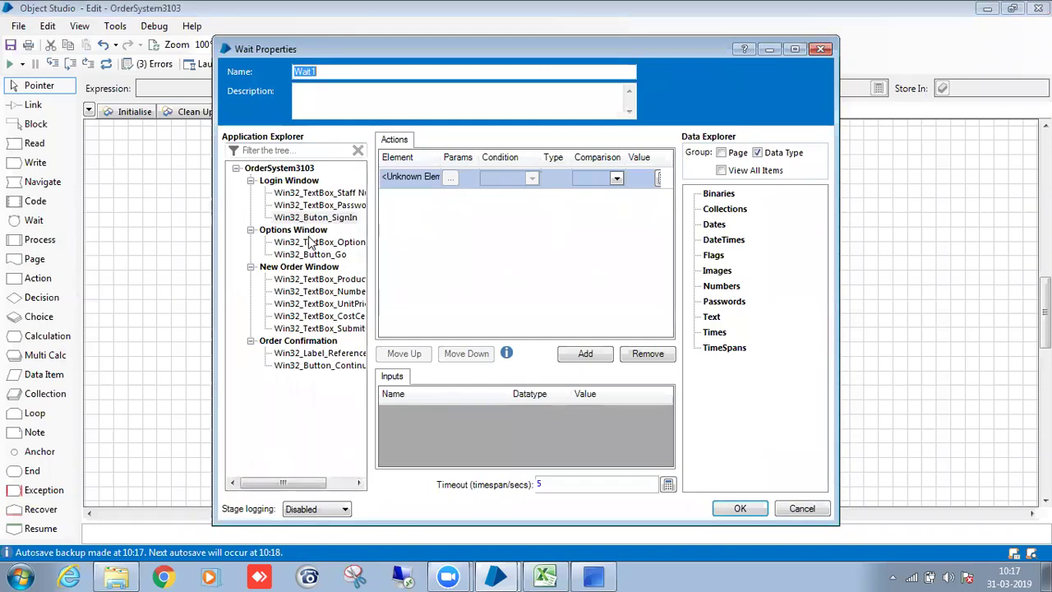
left_click(313, 231)
left_click(311, 254)
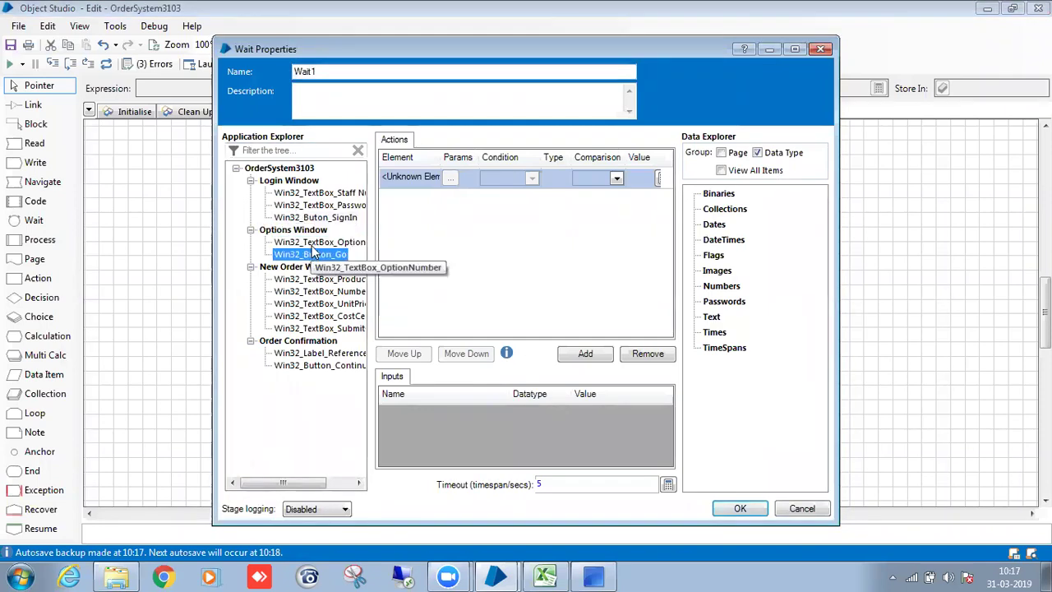
left_click_drag(313, 252, 411, 177)
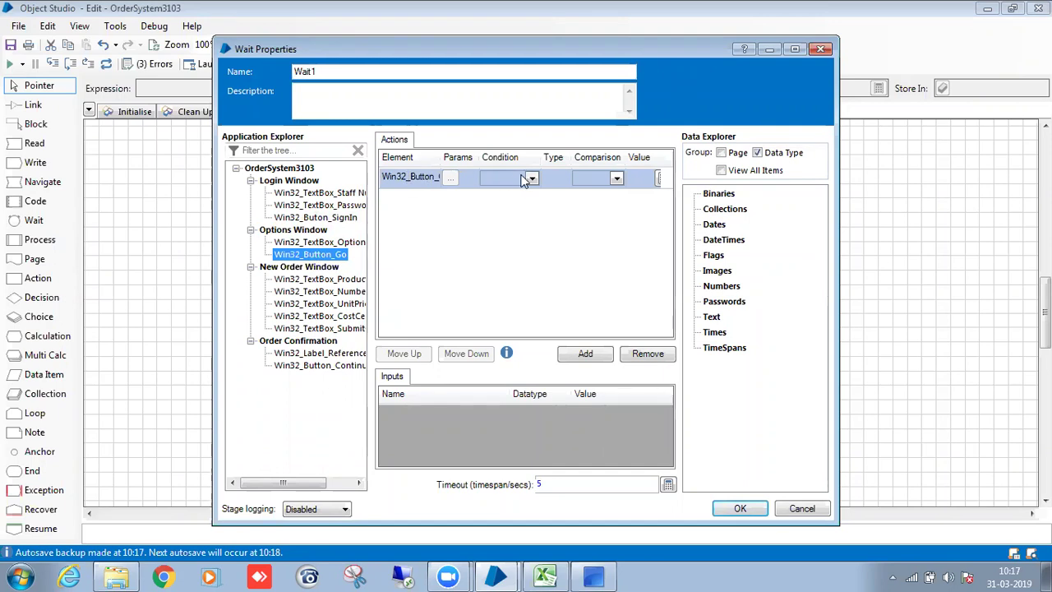
left_click(531, 178)
left_click(526, 192)
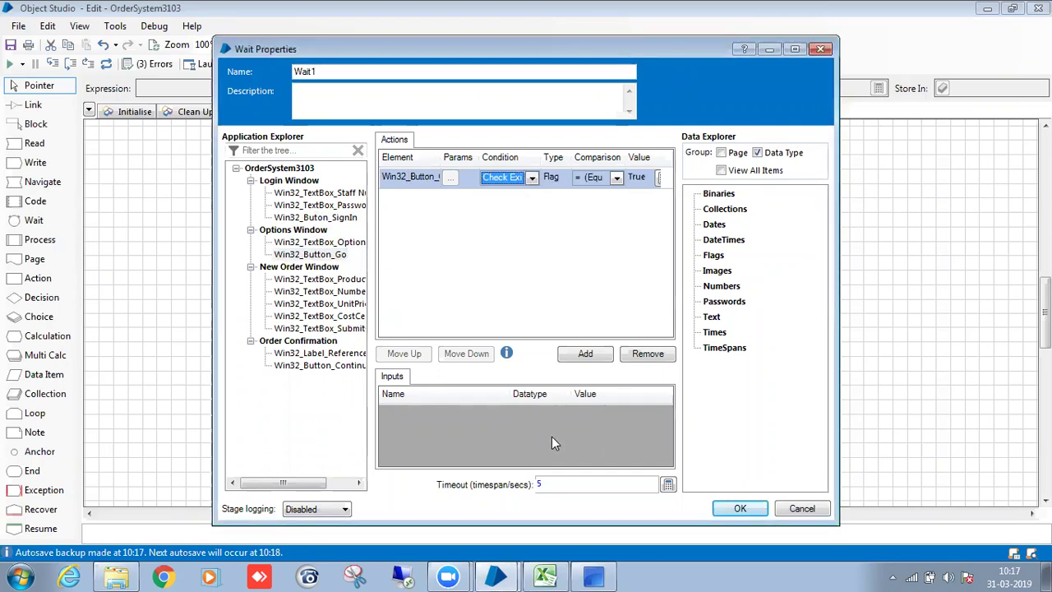
double_click(545, 486)
type("10")
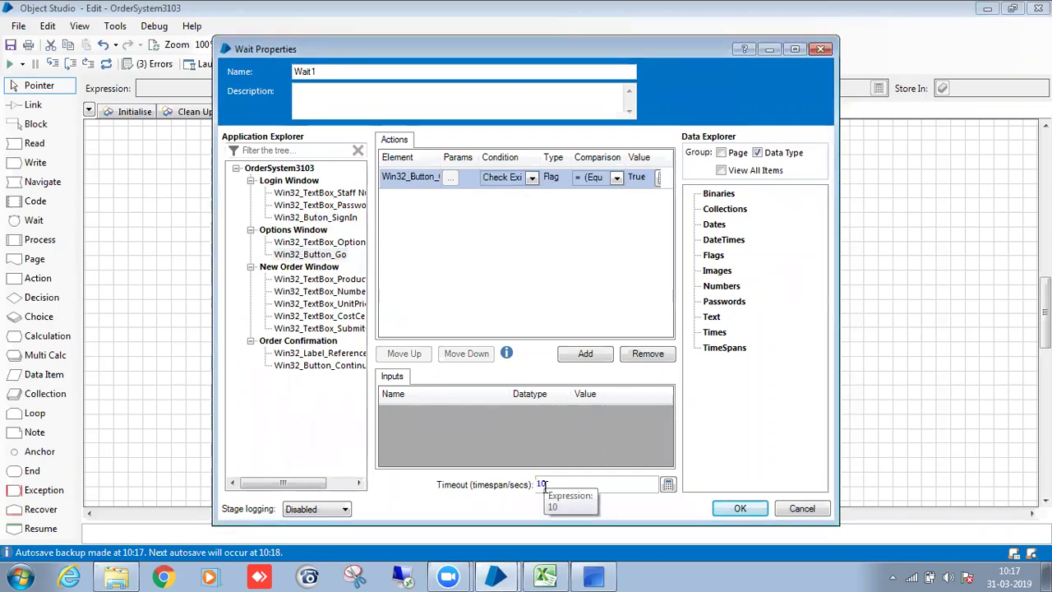
left_click(343, 69)
key("BackSpace")
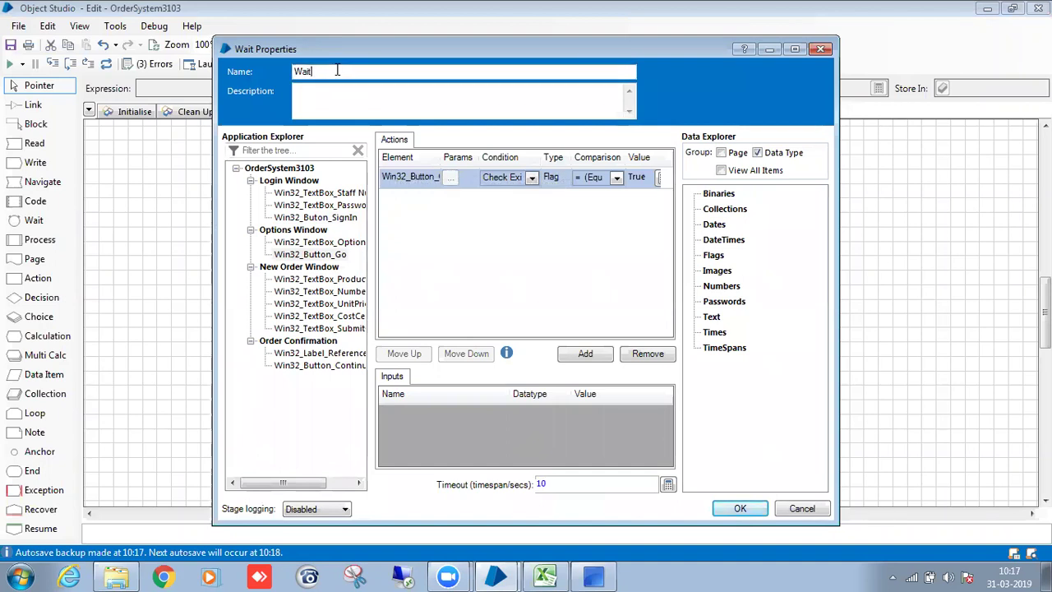
type("for_Go button")
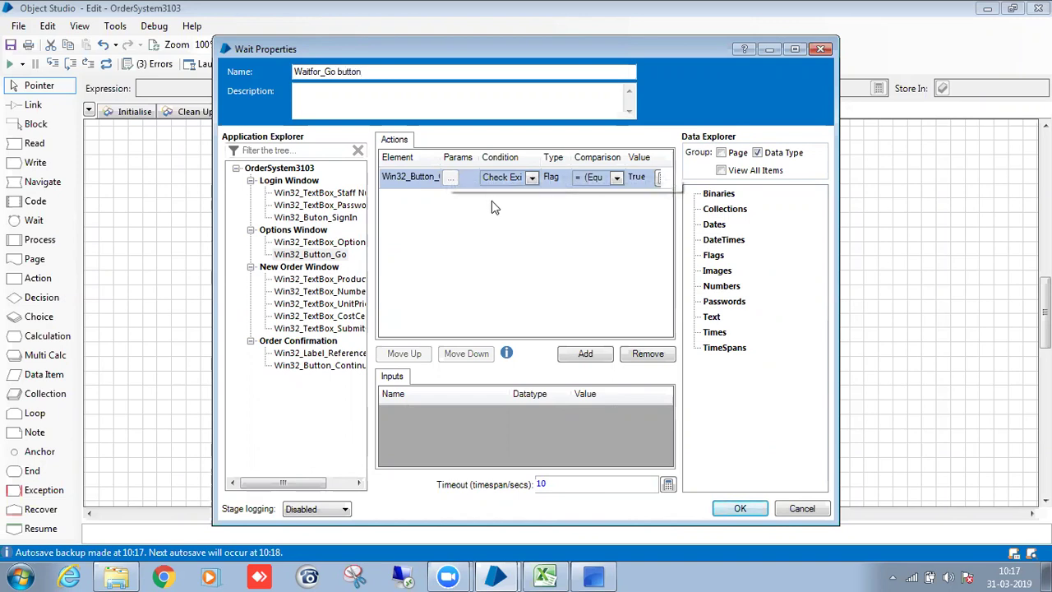
left_click(726, 511)
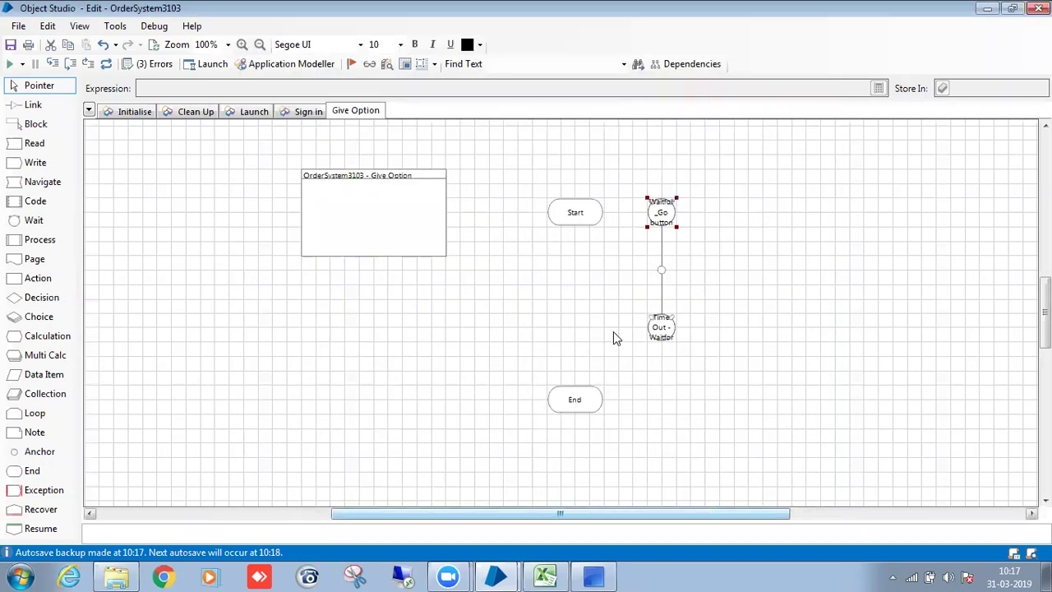
Link Start to the Waitfor_Go stage and enlarge the Waitfor_Go and Time Out stages.
key("x")
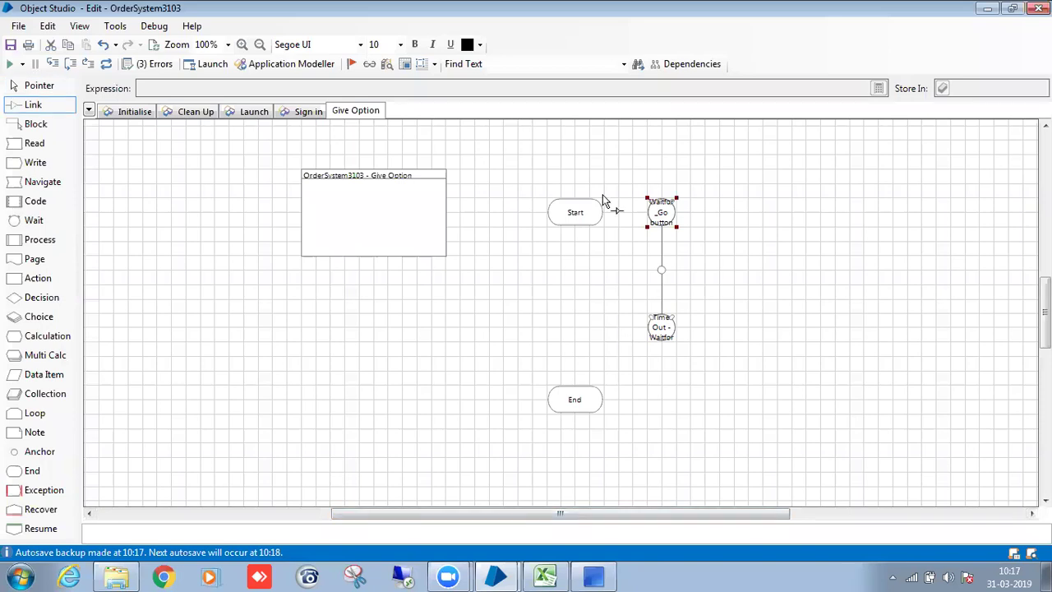
mouse_move(590, 212)
left_mouse_down()
mouse_move(664, 219)
mouse_move(696, 242)
left_mouse_up()
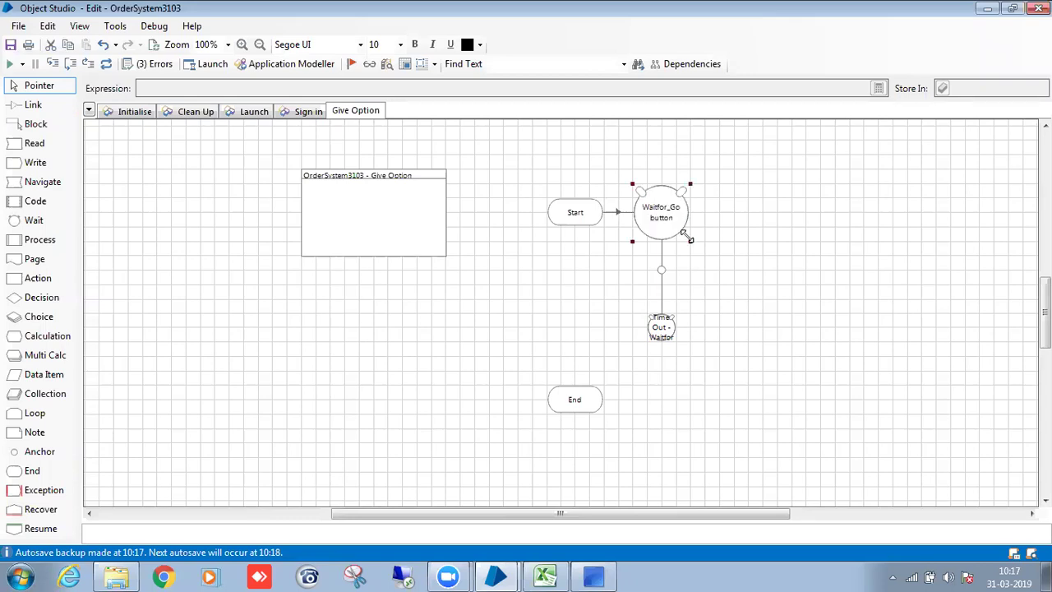
left_click(665, 332)
left_click_drag(674, 341, 687, 355)
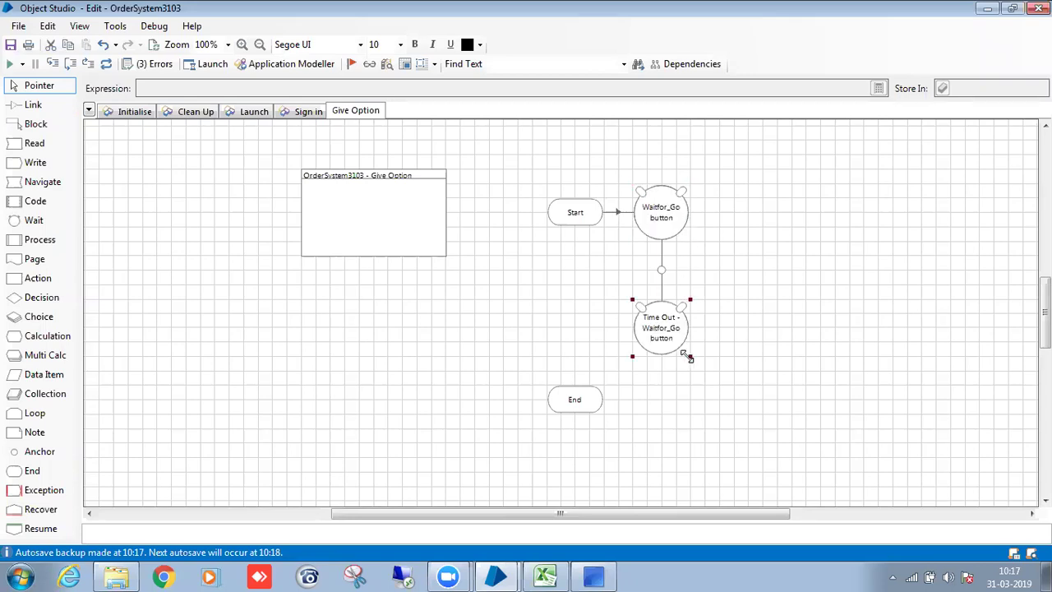
left_click(714, 344)
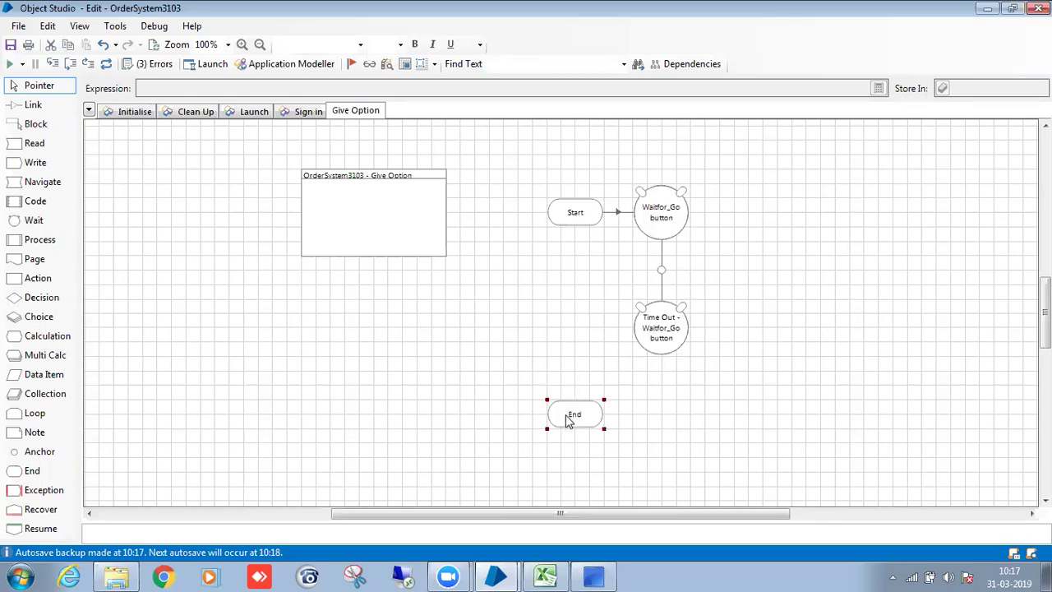
left_click(121, 262)
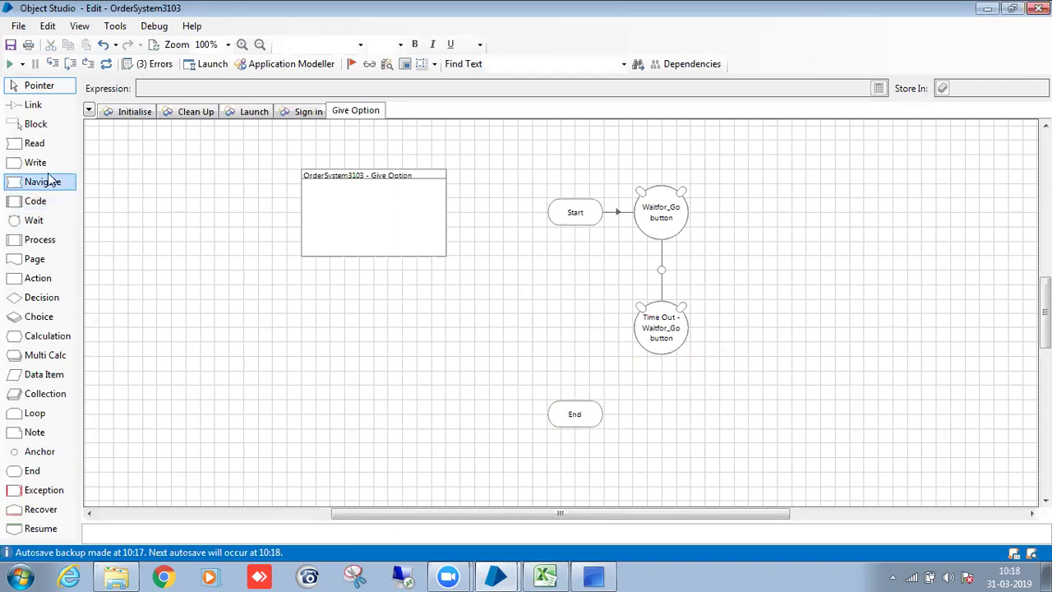
Add a write stage targeting Win32_TextBox_OptionNumber and begin naming it Give Option Number.
left_click_drag(37, 162, 578, 279)
double_click(578, 279)
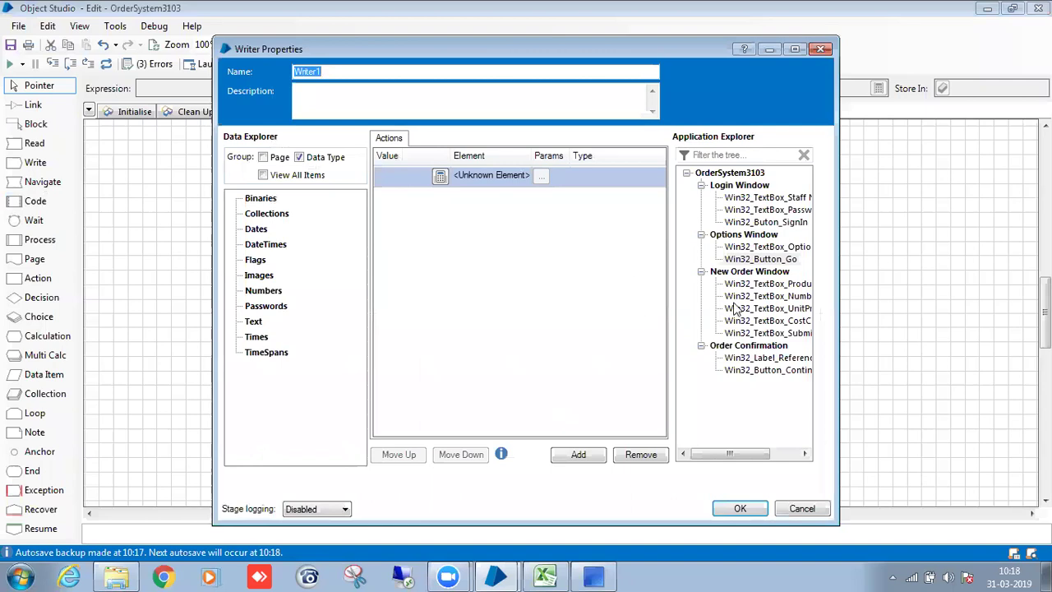
left_click_drag(768, 247, 495, 177)
left_click(351, 71)
left_click_drag(352, 71, 231, 78)
key("BackSpace")
type("Give")
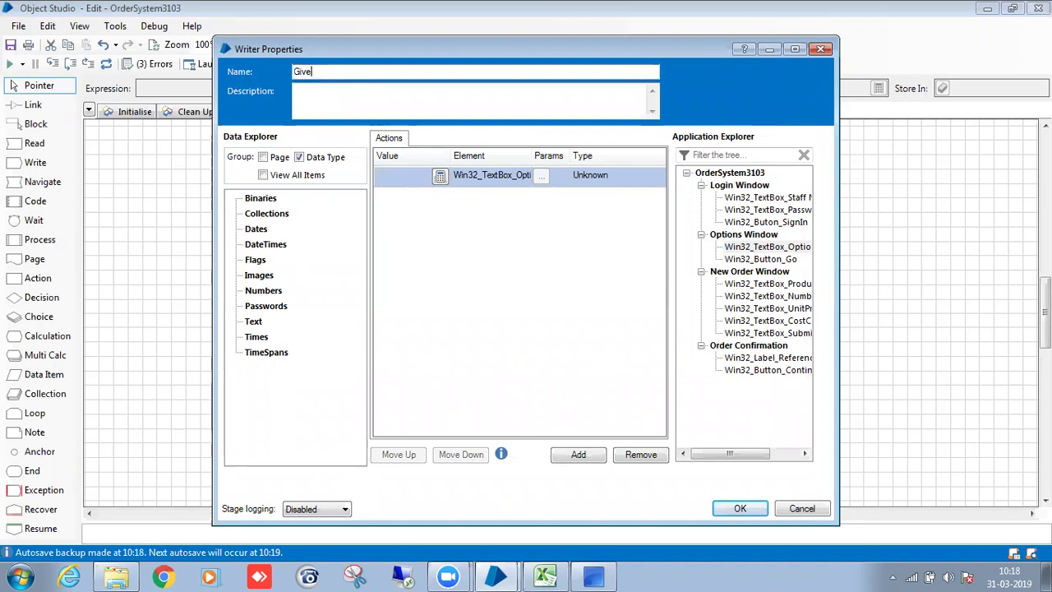
type(" Option Number")
Confirm the Give Option Number write stage and place a new data item on the page.
left_click(738, 509)
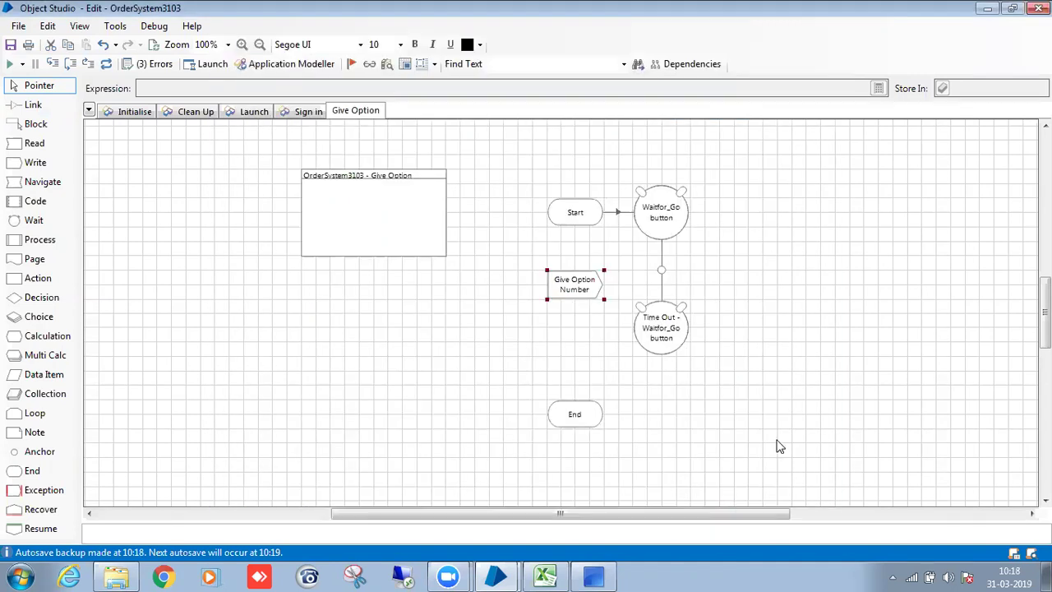
left_click(777, 270)
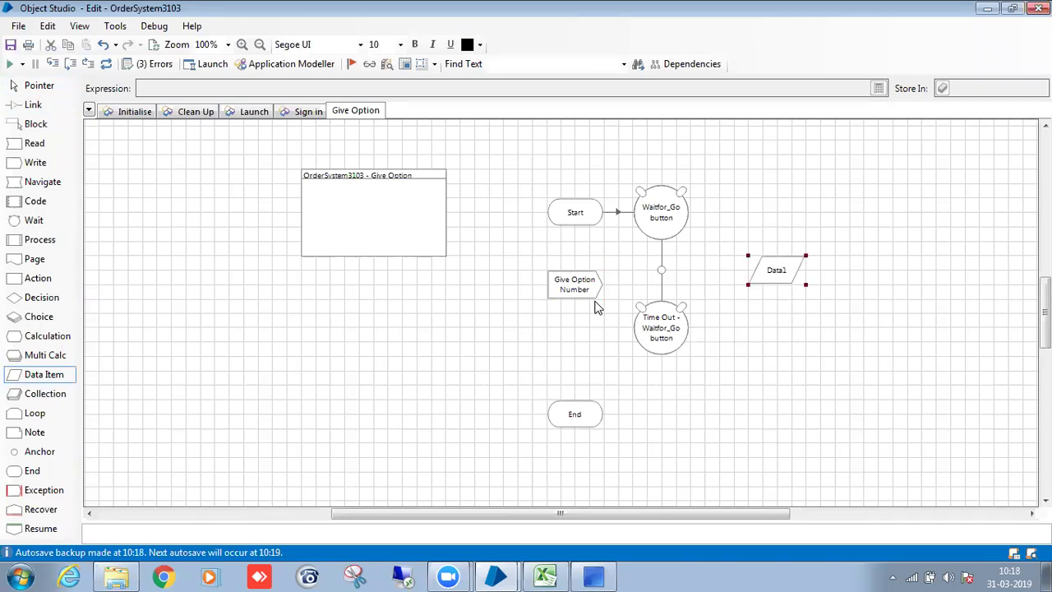
key("Escape")
double_click(587, 296)
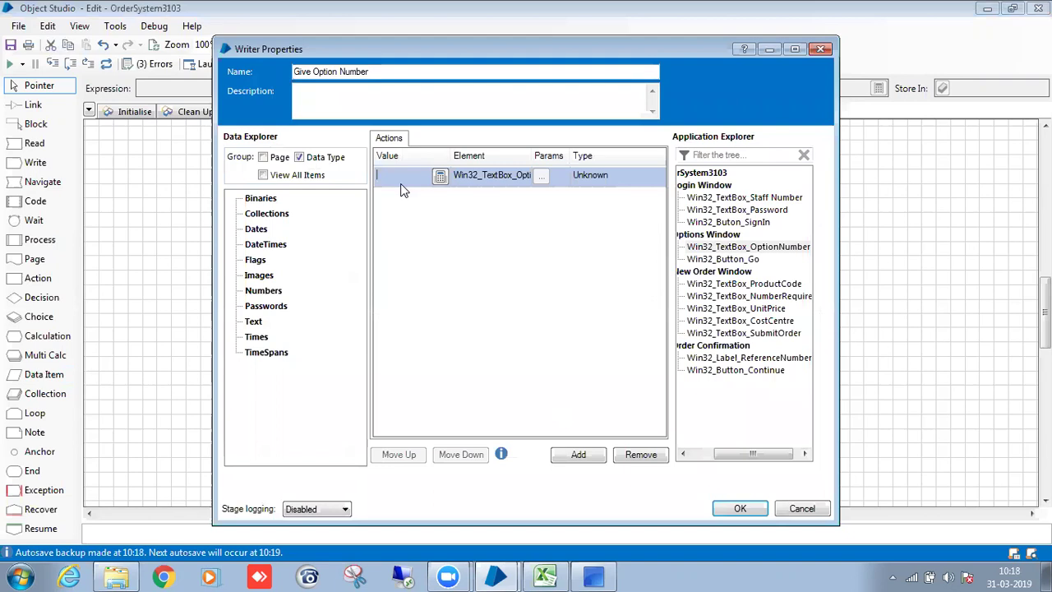
left_click(740, 509)
Make the data item Option Number, type Number, with initial value 1.
double_click(784, 277)
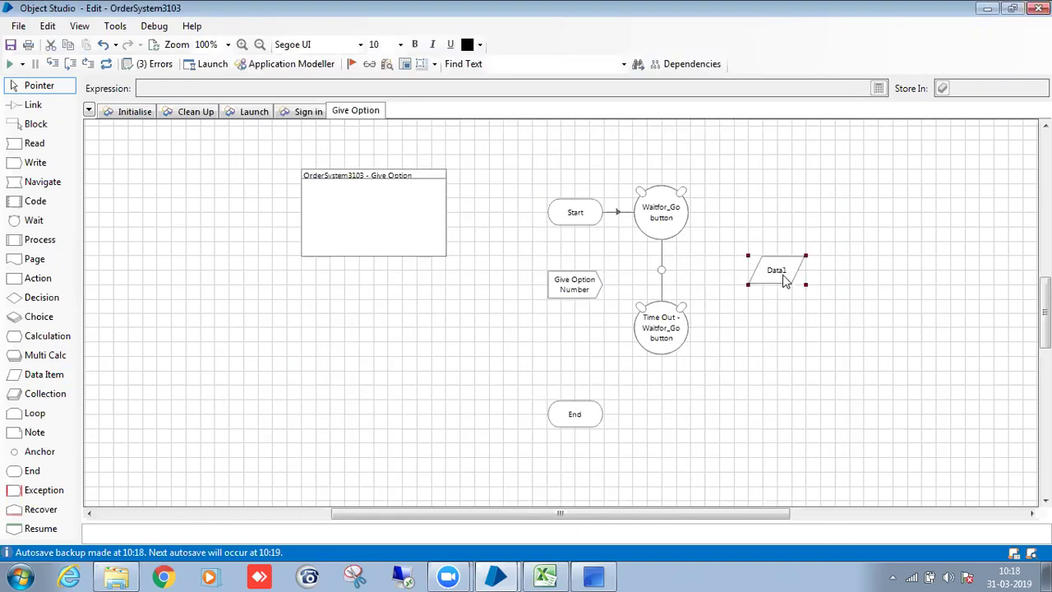
type("Option Numbe")
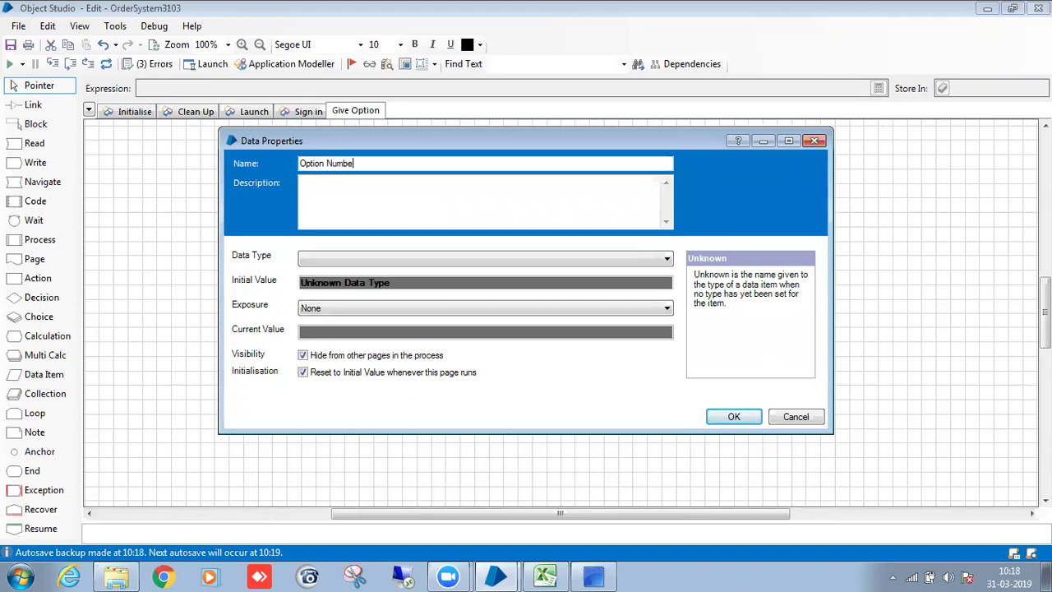
left_click(521, 258)
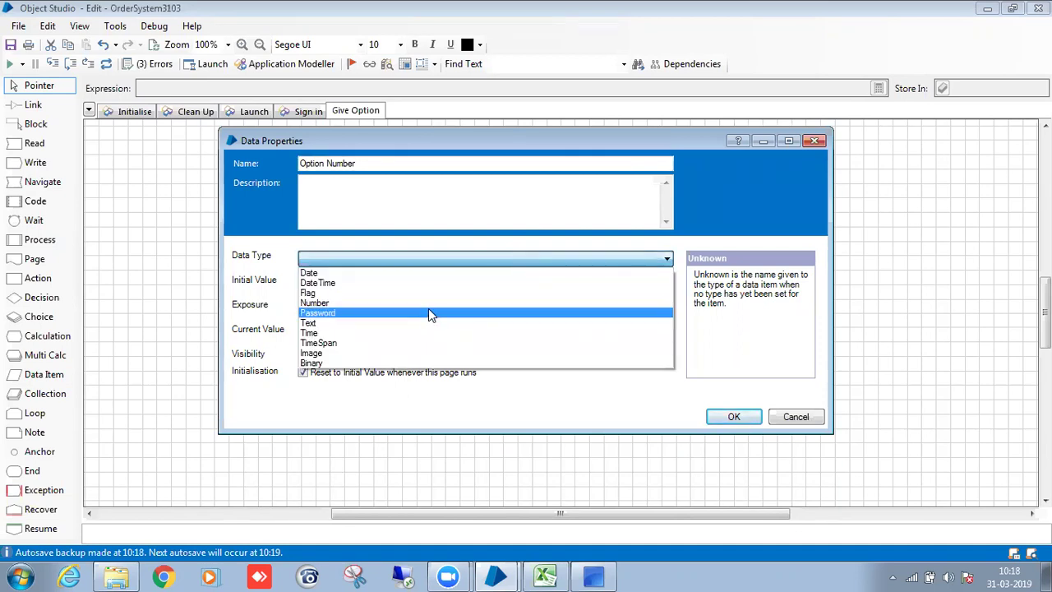
left_click(428, 310)
left_click(430, 261)
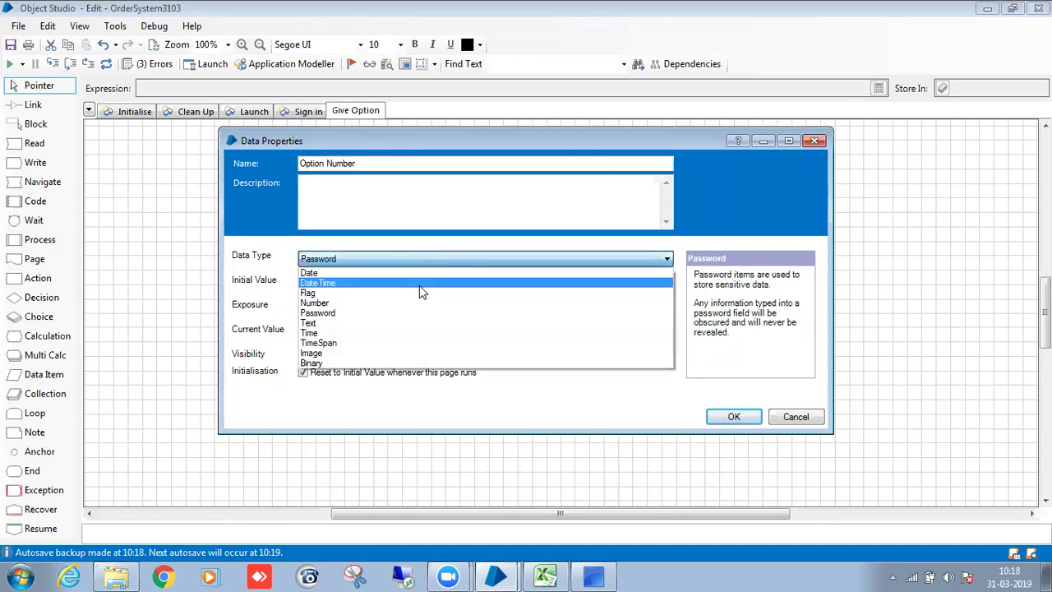
left_click(418, 304)
left_click(405, 284)
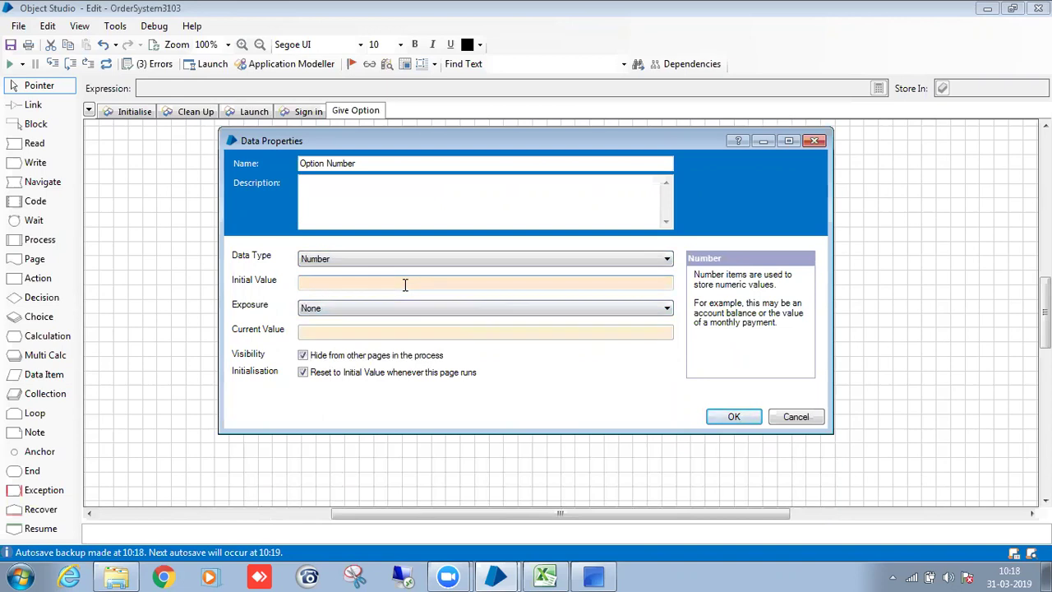
type("1")
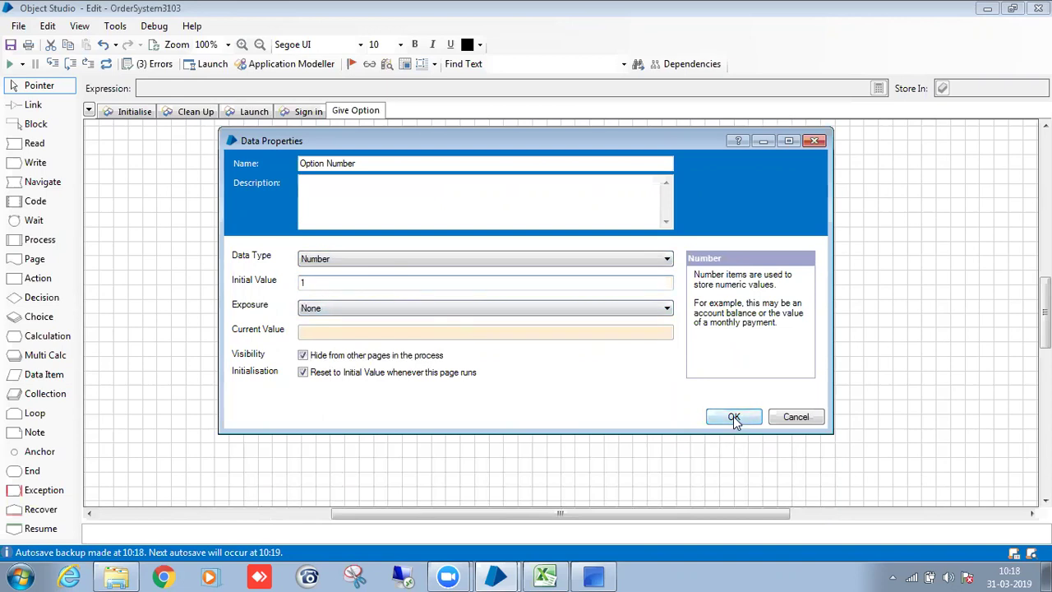
left_click(733, 416)
Link the Go button check to Give Option Number and have it write Option Number.
left_click_drag(783, 275, 347, 315)
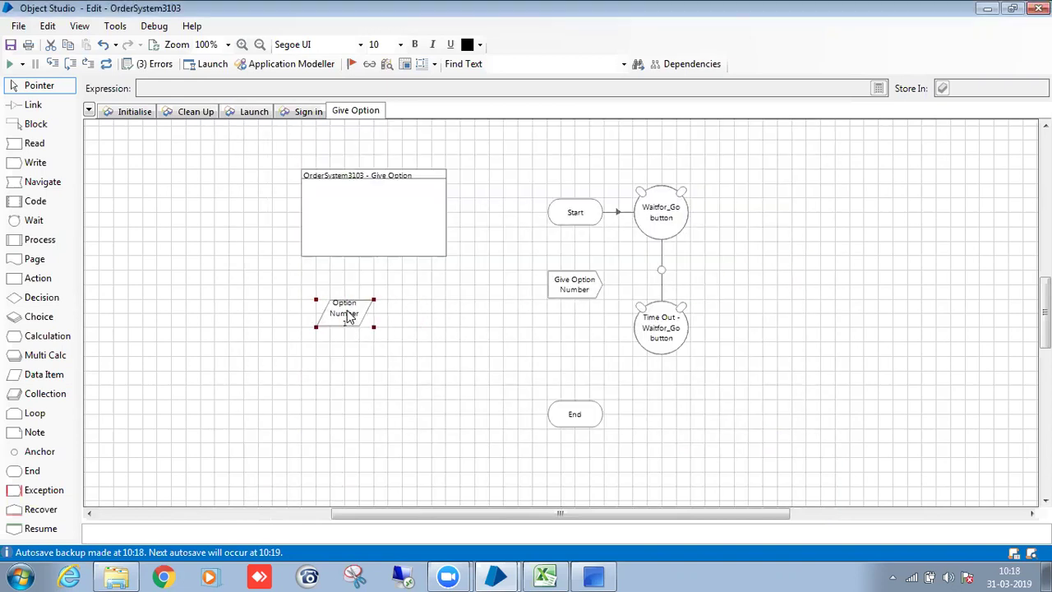
left_click_drag(662, 270, 578, 286)
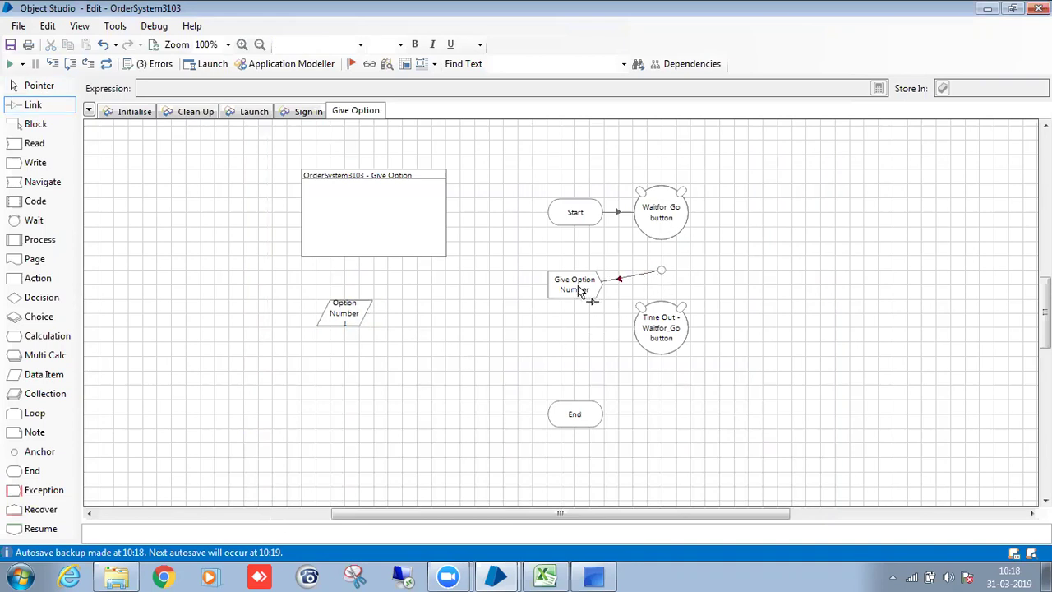
double_click(578, 291)
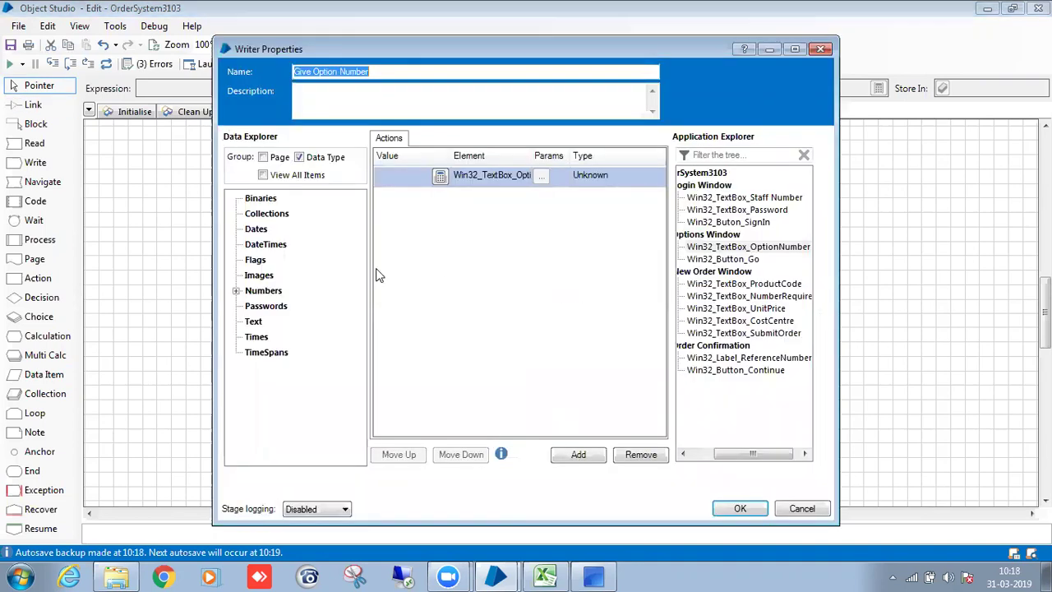
double_click(263, 290)
left_click(294, 307)
left_click_drag(294, 309, 402, 176)
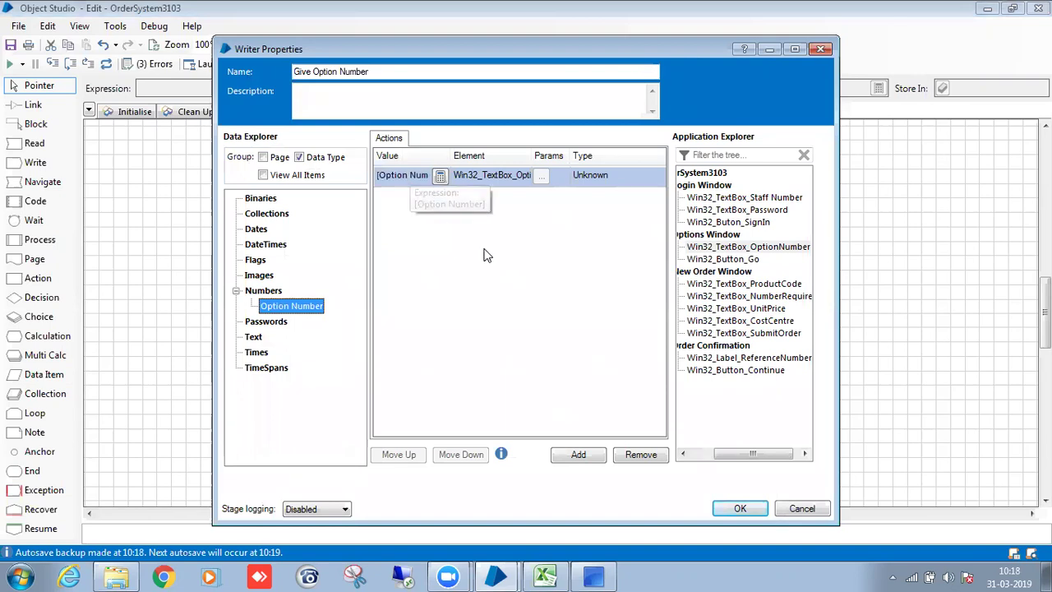
left_click(742, 508)
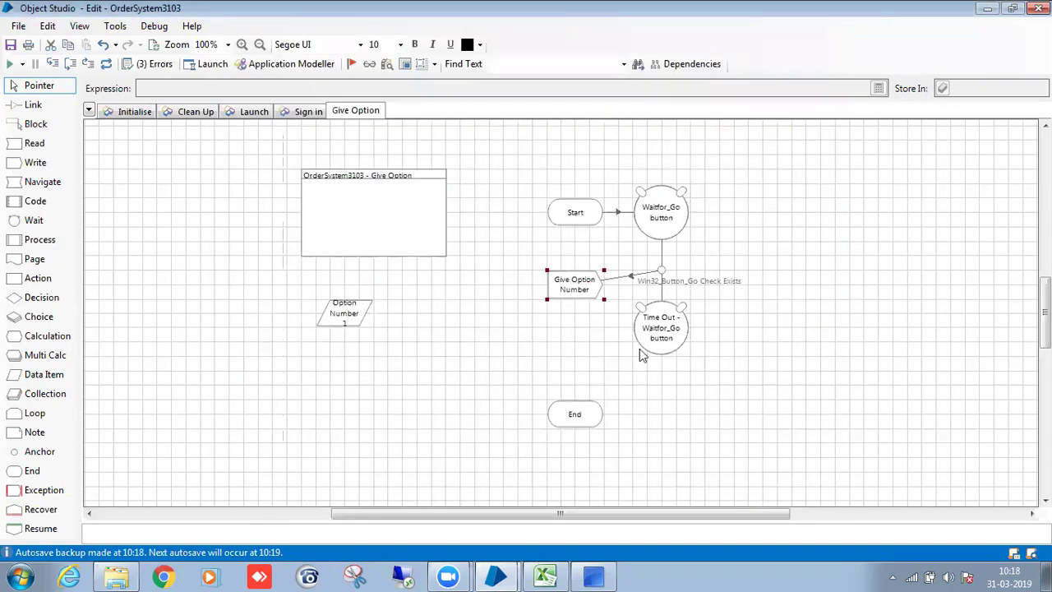
left_click_drag(564, 289, 565, 274)
Add an exception stage linked after Time Out with type System Exceptions.
mouse_move(43, 490)
left_mouse_down()
mouse_move(732, 348)
mouse_move(763, 327)
left_mouse_up()
left_click_drag(676, 334, 749, 331)
double_click(750, 332)
left_click(428, 238)
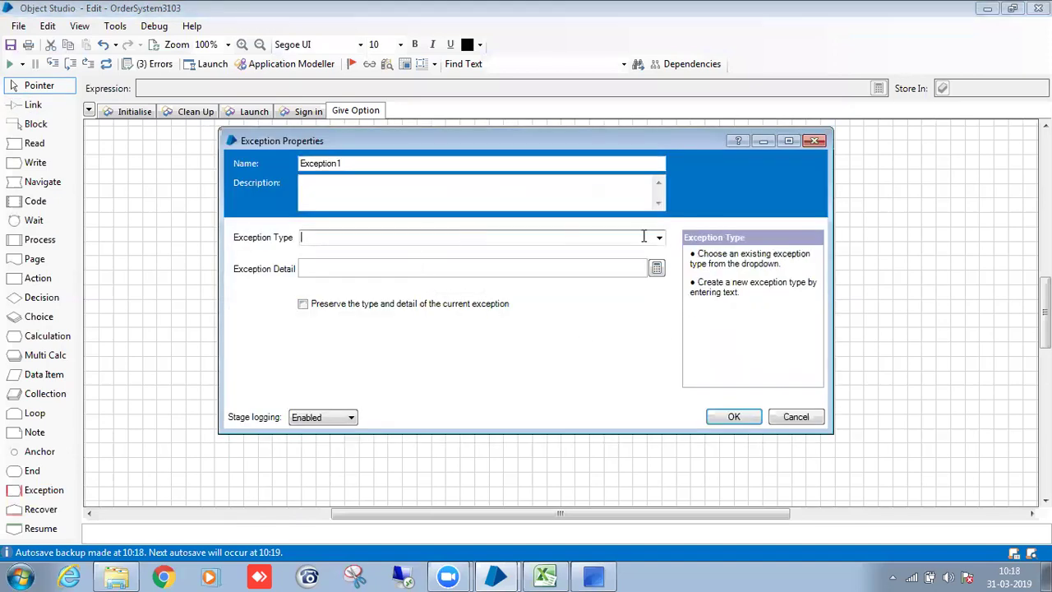
left_click(659, 237)
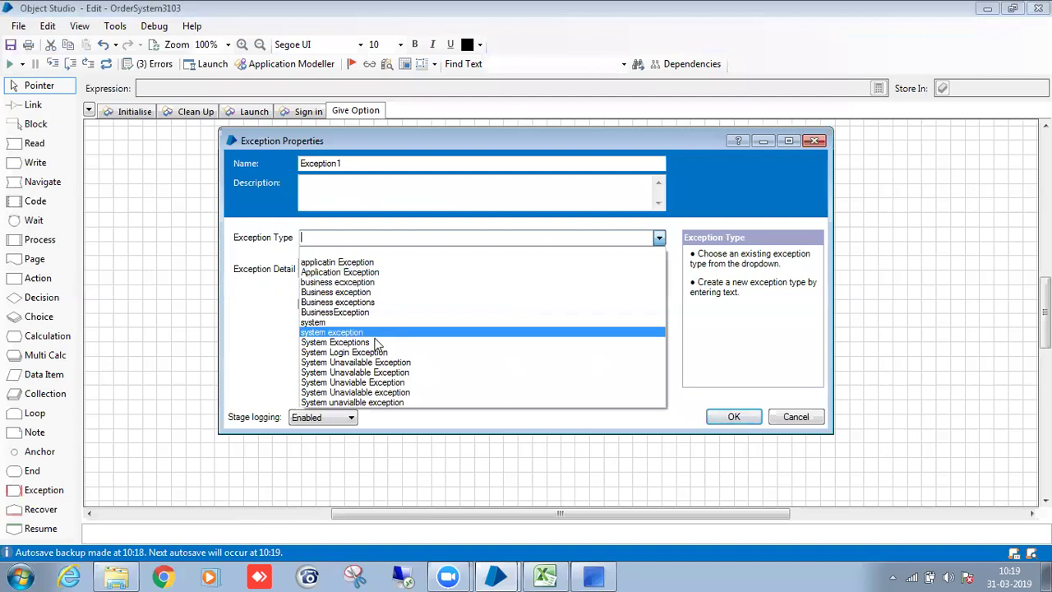
left_click(411, 342)
Set the exception detail to "IA Solution was not able to find go button 10 sec" and name it SE_TimeOut.
left_click(363, 267)
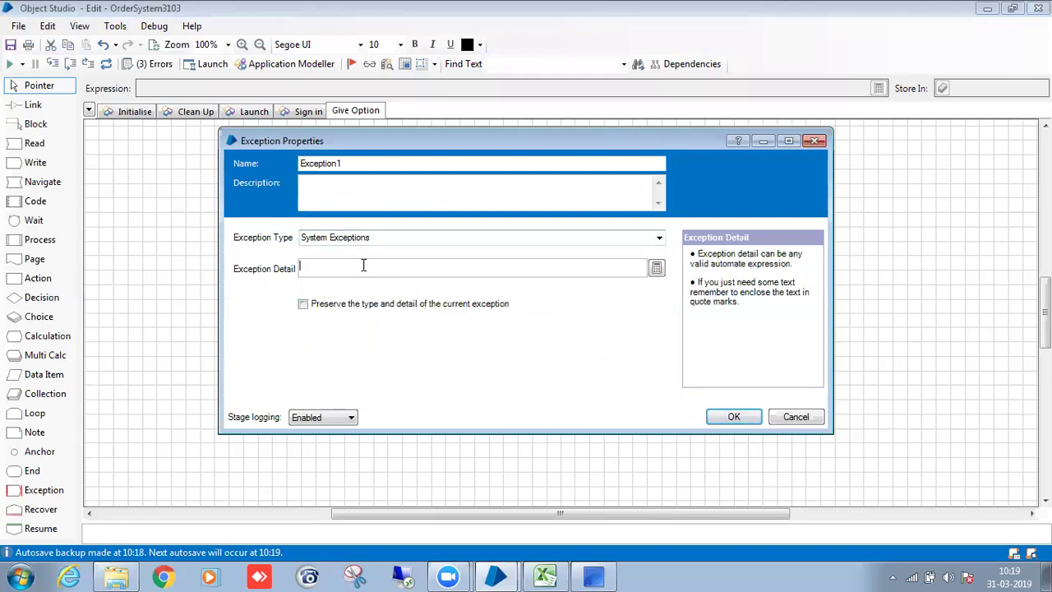
type("\"")
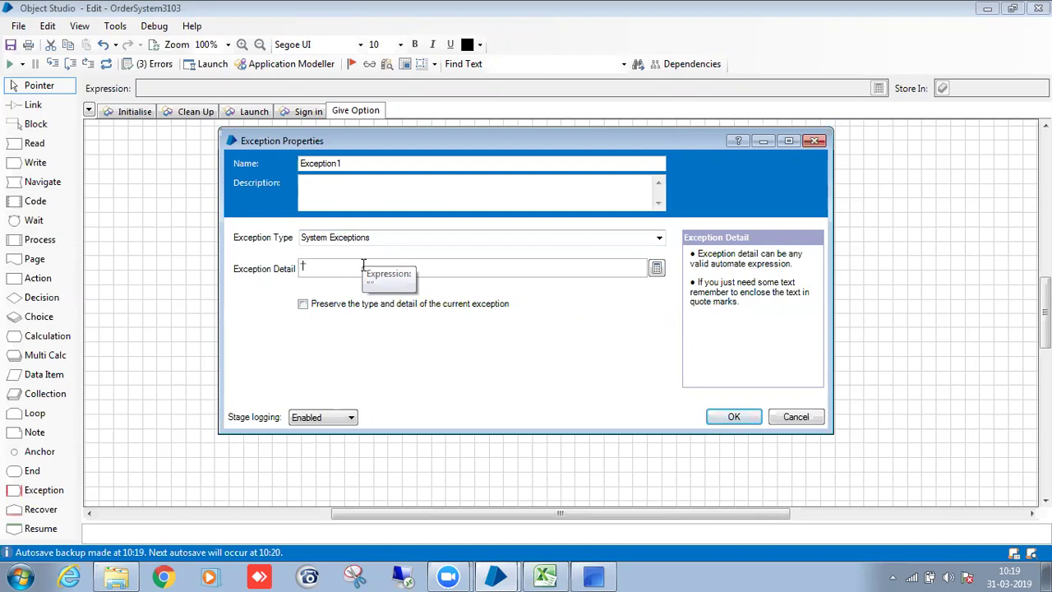
type("IA s")
key("BackSpace")
type("Solution")
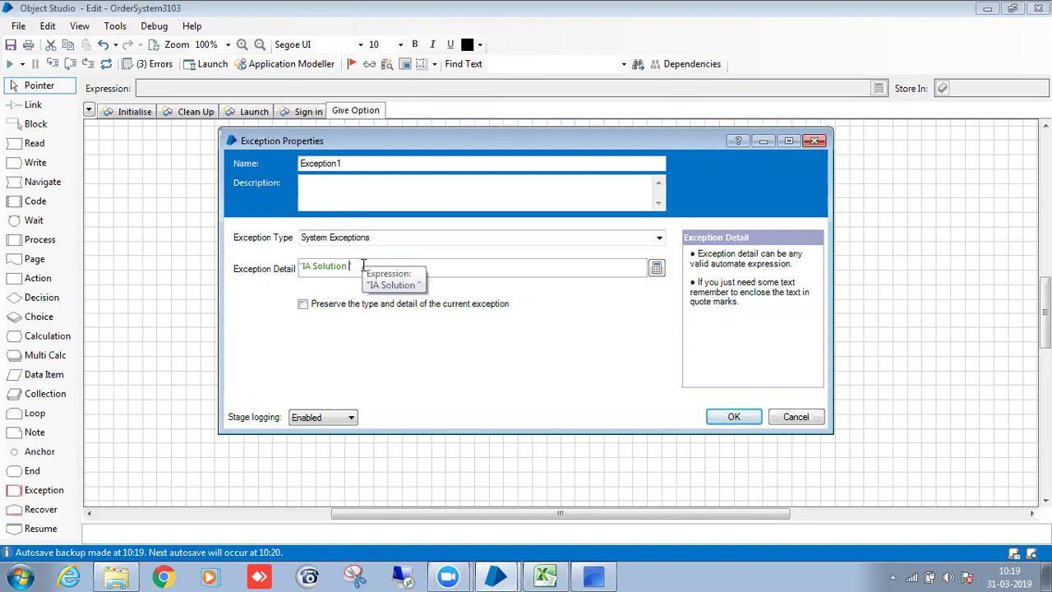
type("was not abl")
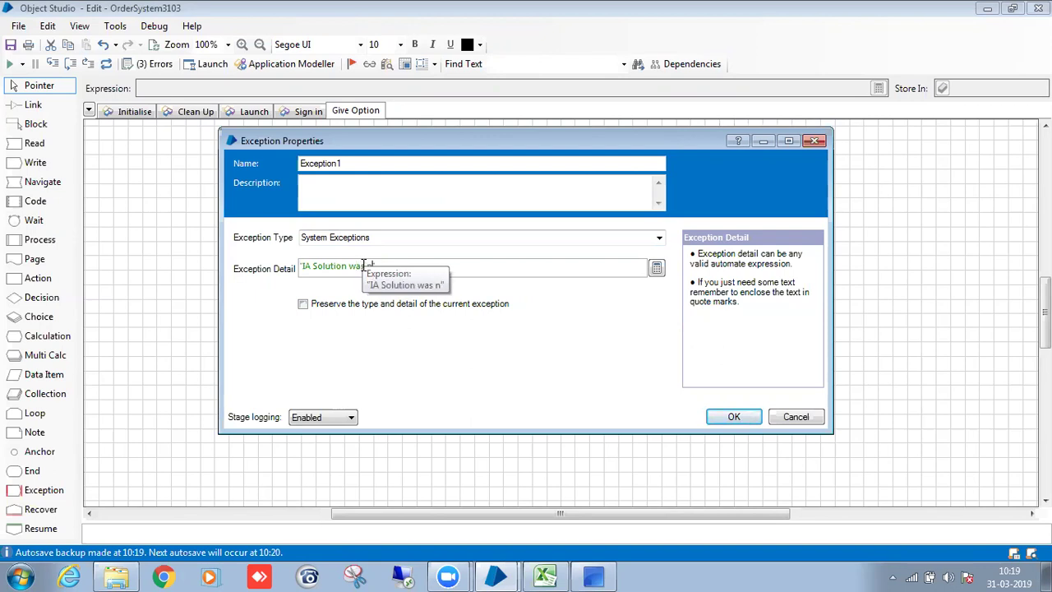
type("e to find ")
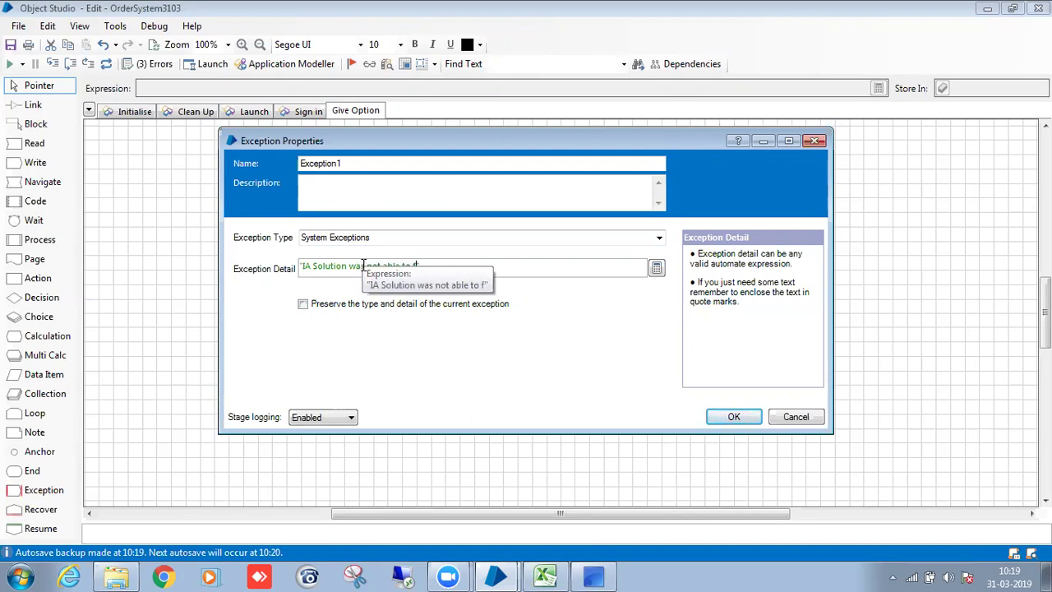
type("b")
key("BackSpace")
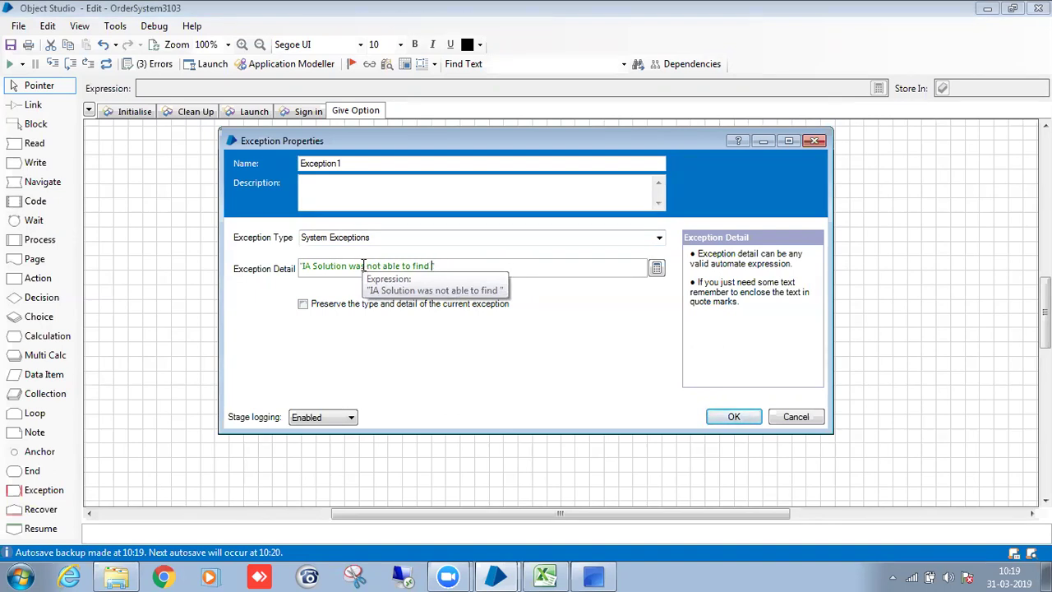
type("go butto")
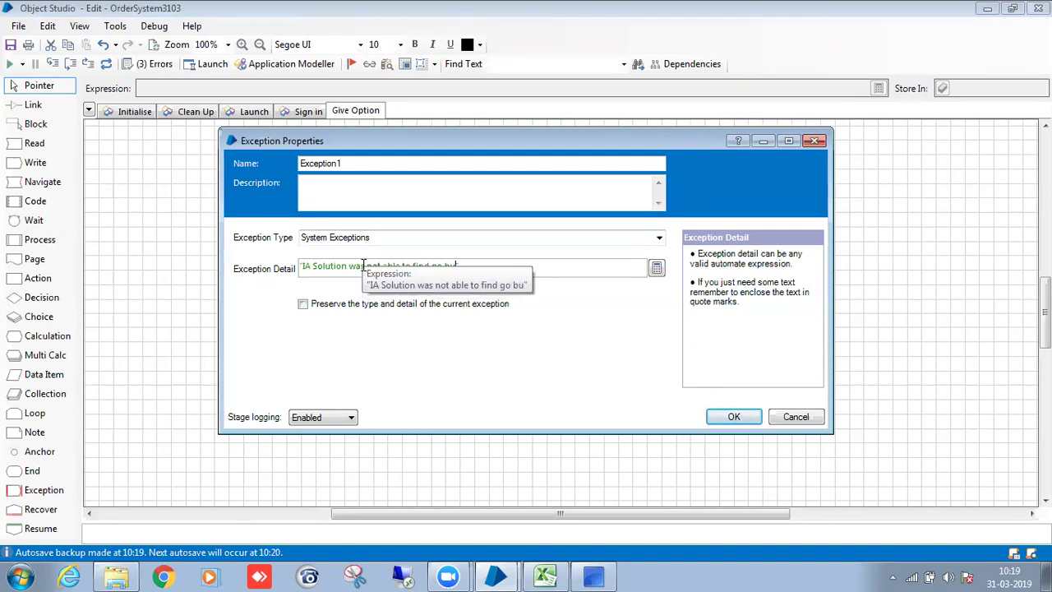
type("n 10 sec")
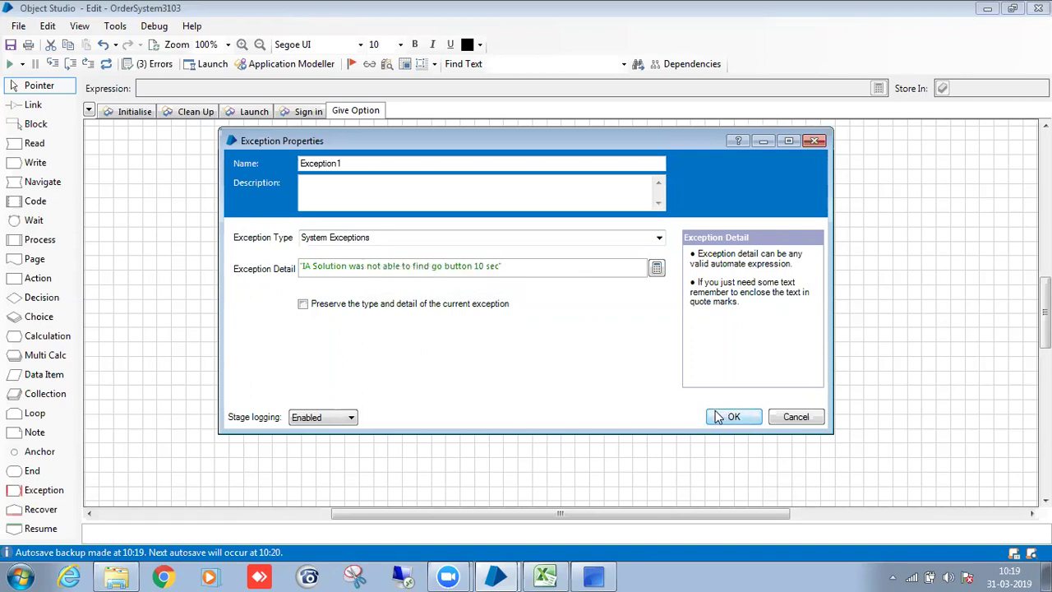
left_click(359, 163)
key("BackSpace")
key("BackSpace")
key("BackSpace")
key("BackSpace")
key("BackSpace")
key("BackSpace")
key("BackSpace")
key("BackSpace")
key("BackSpace")
key("BackSpace")
type("SE_TimeOut")
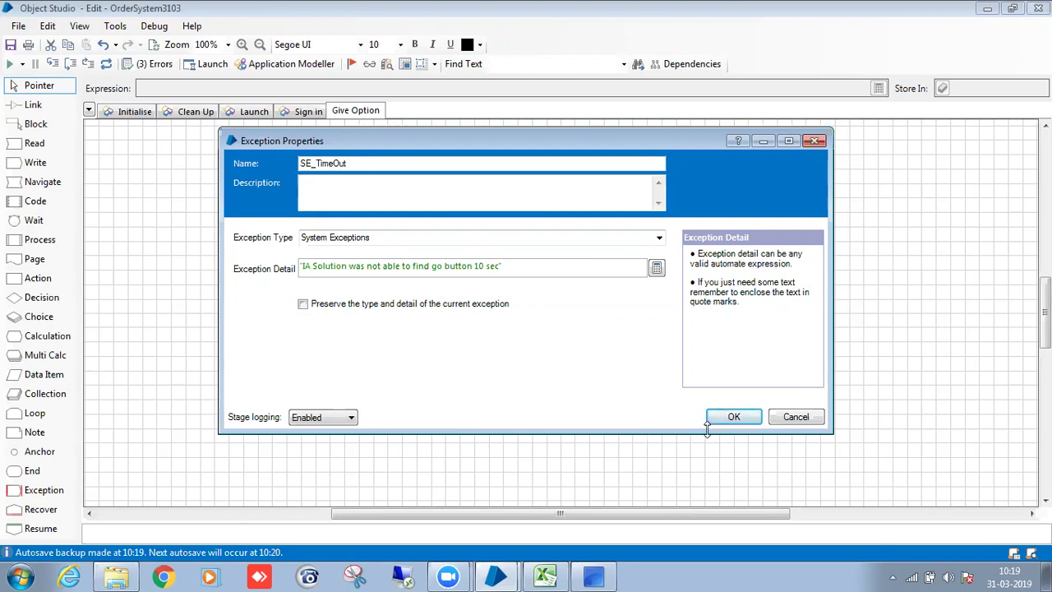
left_click(734, 418)
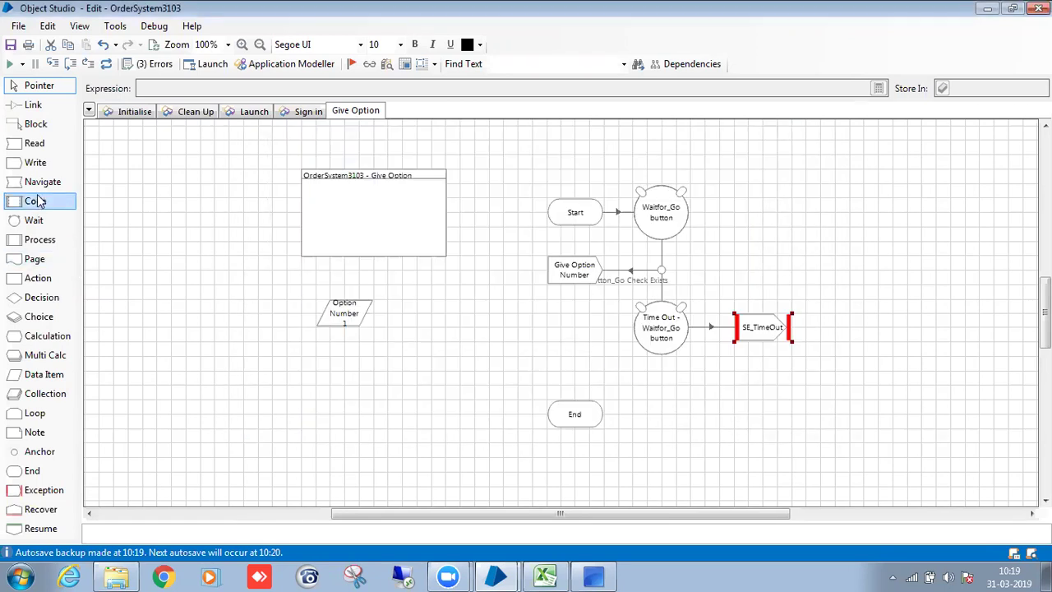
Add a navigate stage that presses the Win32_Button_Go element.
left_click_drag(35, 182, 571, 347)
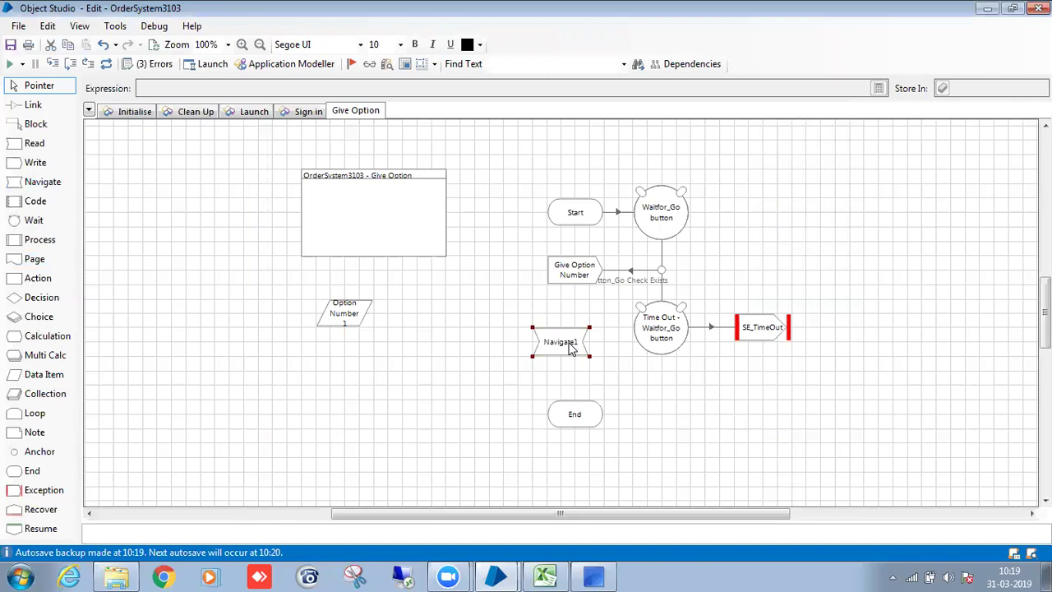
double_click(571, 348)
left_click_drag(345, 260, 452, 177)
left_click(650, 181)
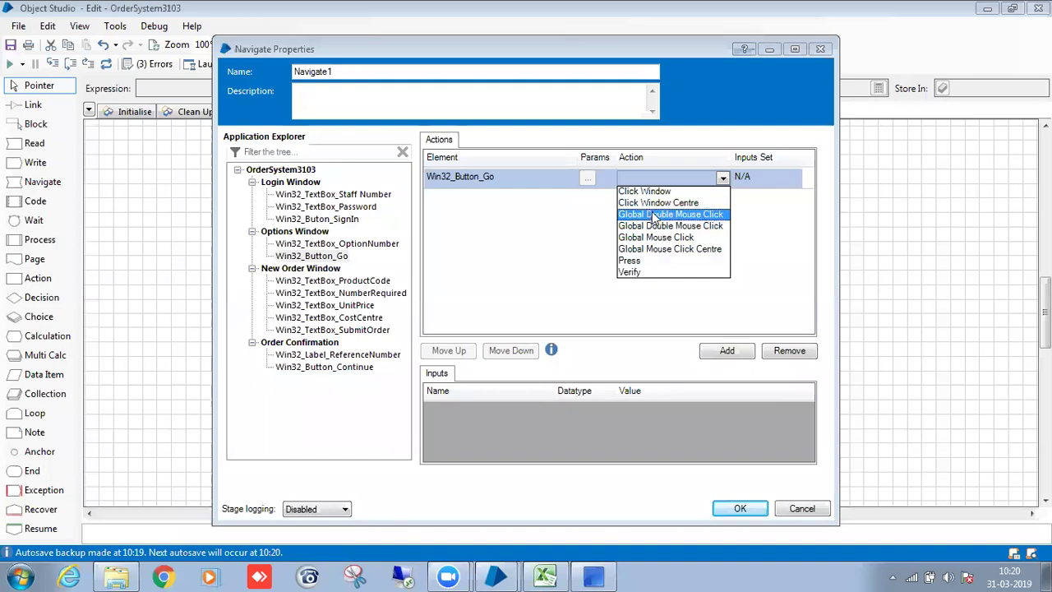
left_click(658, 260)
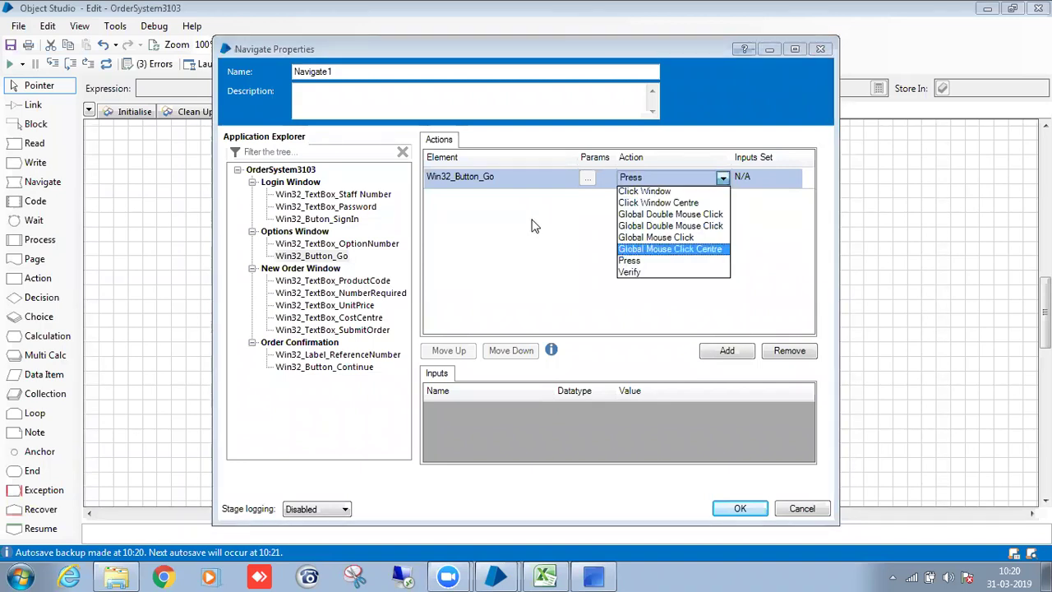
Name the navigate stage click GO, confirm it, and reopen it to fix the name.
left_click(453, 70)
key("BackSpace")
key("BackSpace")
key("BackSpace")
key("BackSpace")
key("BackSpace")
key("BackSpace")
key("BackSpace")
key("BackSpace")
key("BackSpace")
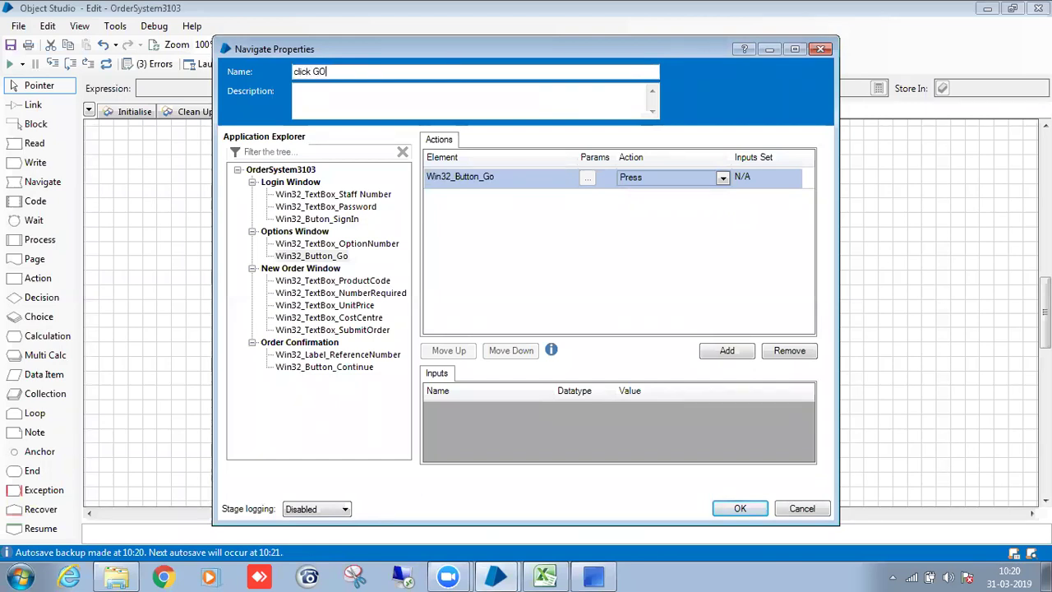
left_click(740, 508)
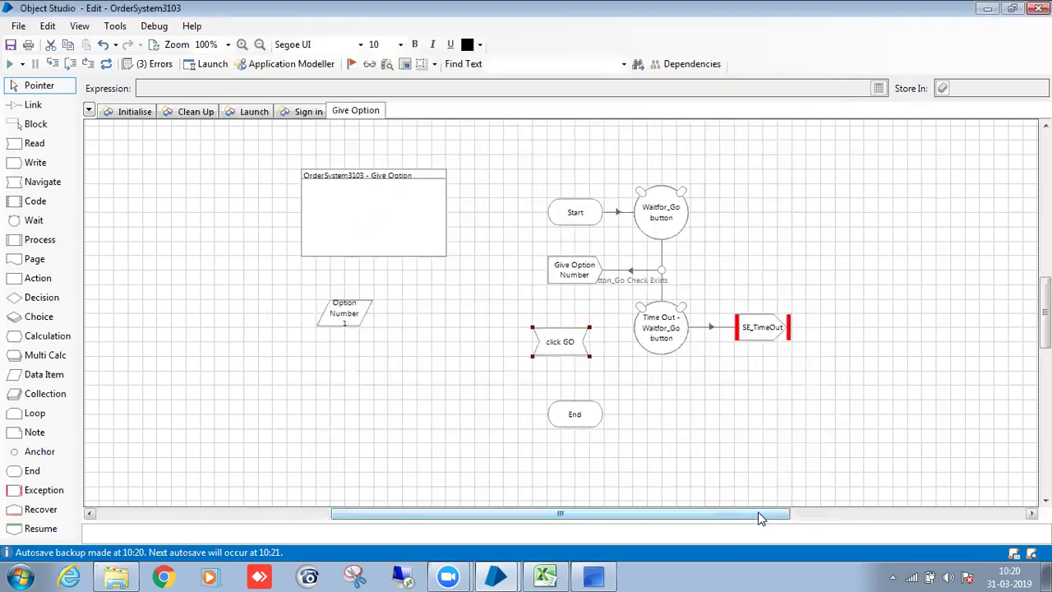
double_click(574, 357)
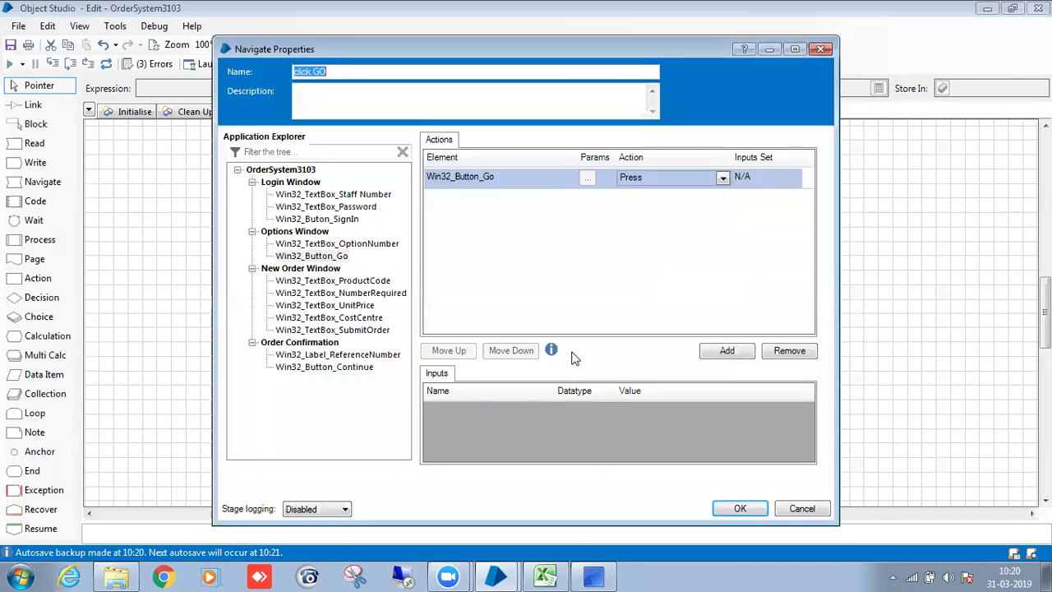
left_click(297, 73)
Rename the stage Click GO, align it above End, and link Give Option Number through Click GO to End.
key("BackSpace")
type("C")
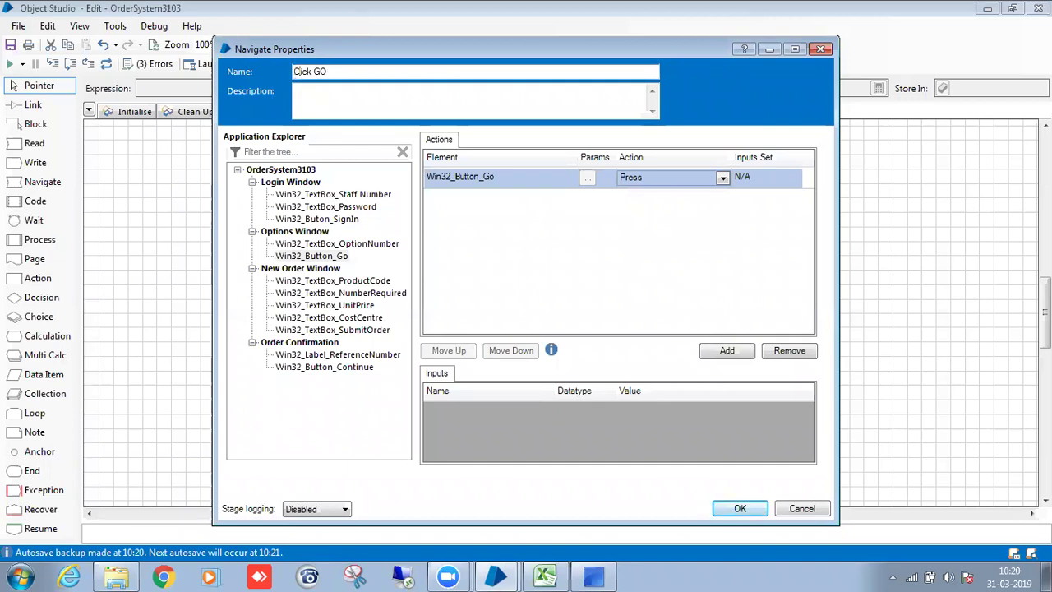
left_click(732, 508)
mouse_move(571, 343)
left_mouse_down()
mouse_move(594, 343)
mouse_move(585, 343)
left_mouse_up()
left_click(599, 404)
key("l")
left_click_drag(579, 278, 569, 411)
key("Escape")
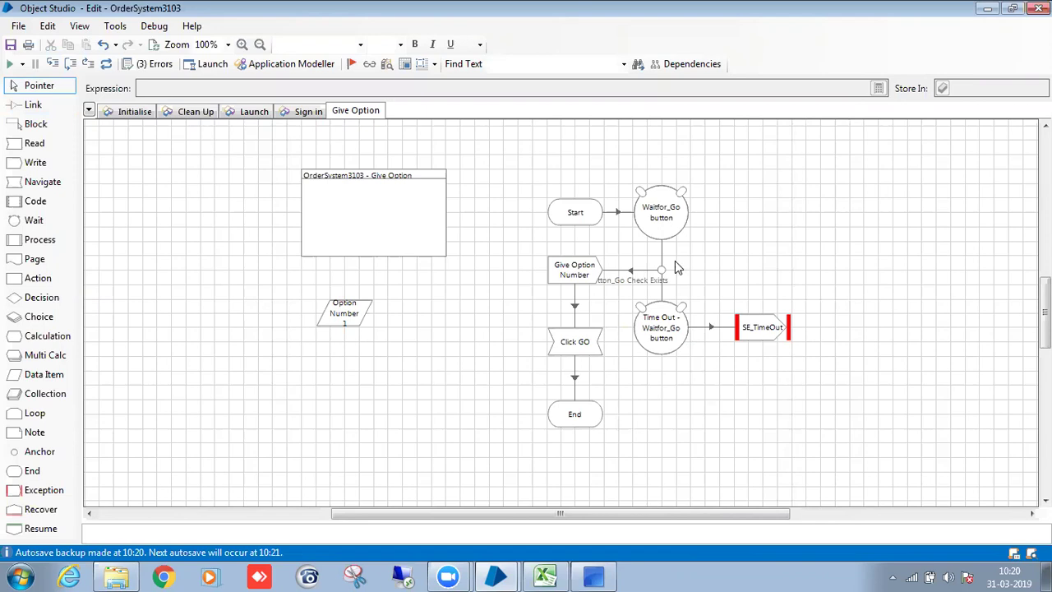
Shift Waitfor_Go, Time Out and SE_TimeOut right and enlarge SE_TimeOut.
left_click_drag(616, 180, 795, 369)
left_click_drag(670, 217, 712, 212)
left_click(798, 330)
mouse_move(836, 342)
left_mouse_down()
mouse_move(863, 356)
mouse_move(820, 338)
left_mouse_up()
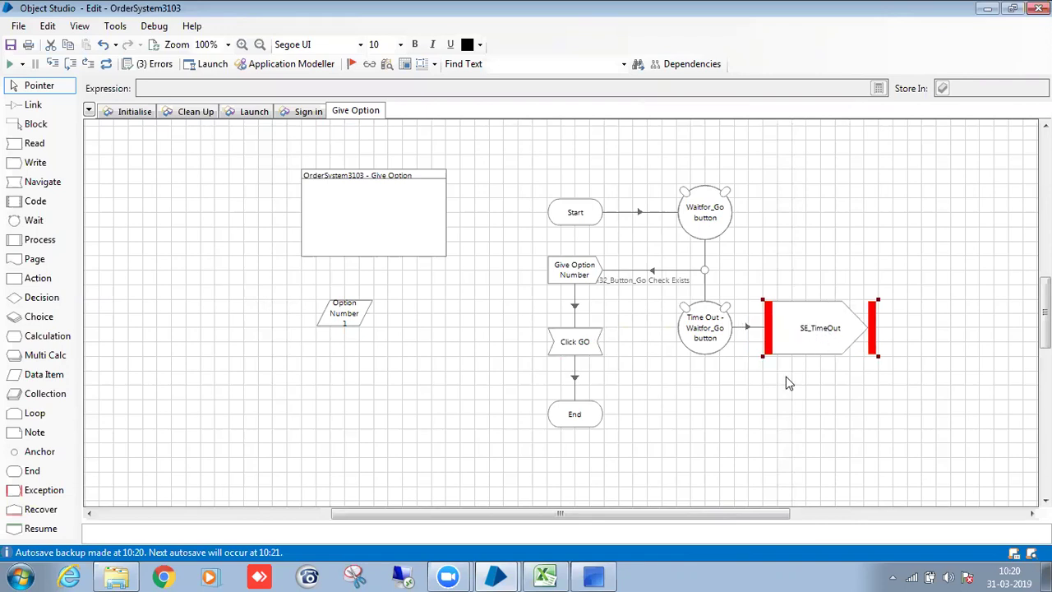
left_click(780, 415)
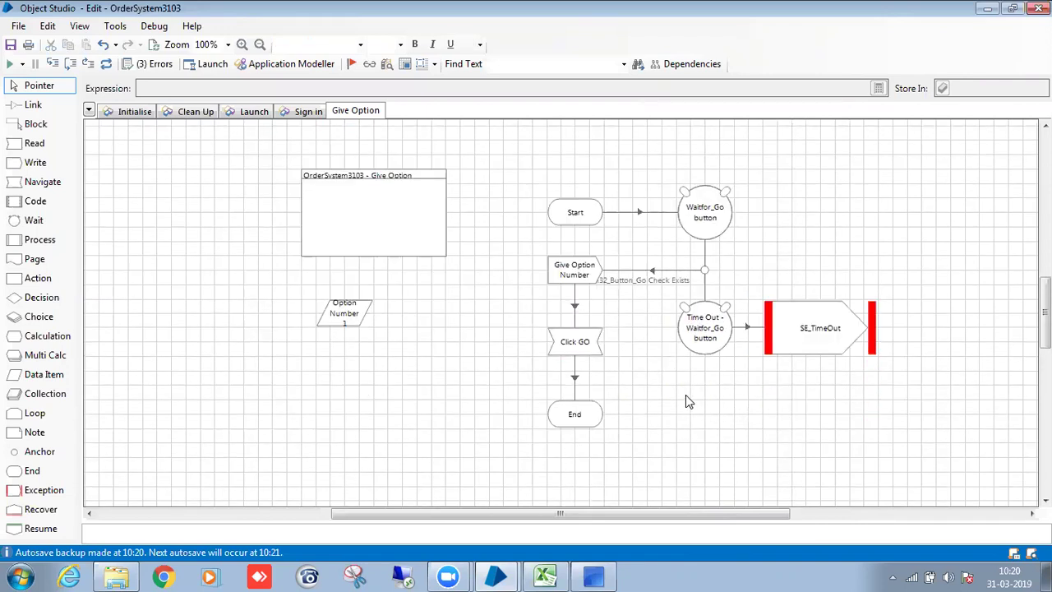
Set the text of all Give Option stages to Tahoma size 11.
key("ctrl+a")
left_click(329, 45)
type("T")
left_click(360, 44)
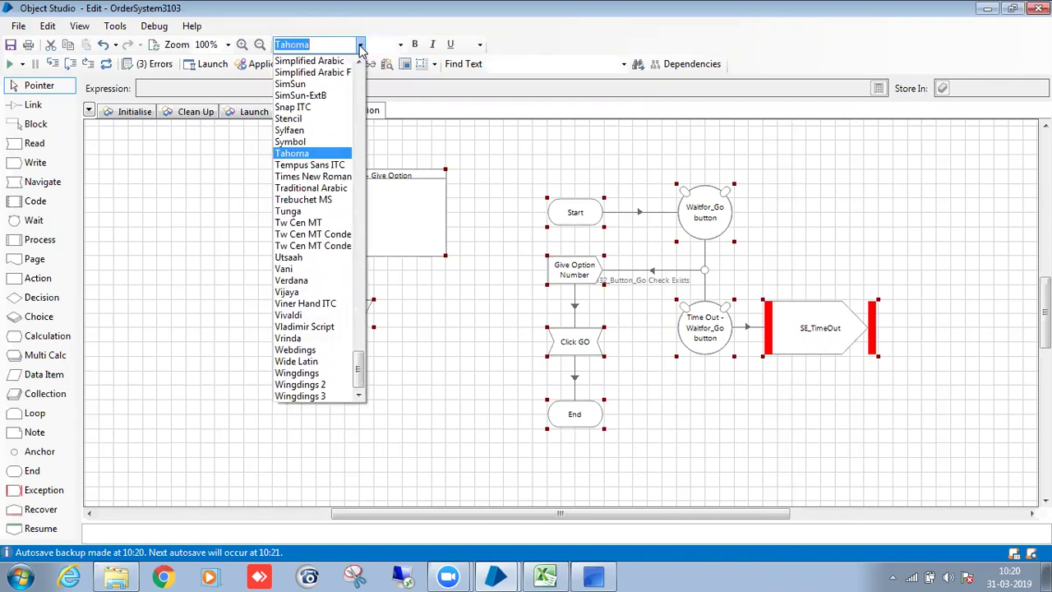
left_click(309, 153)
left_click(400, 45)
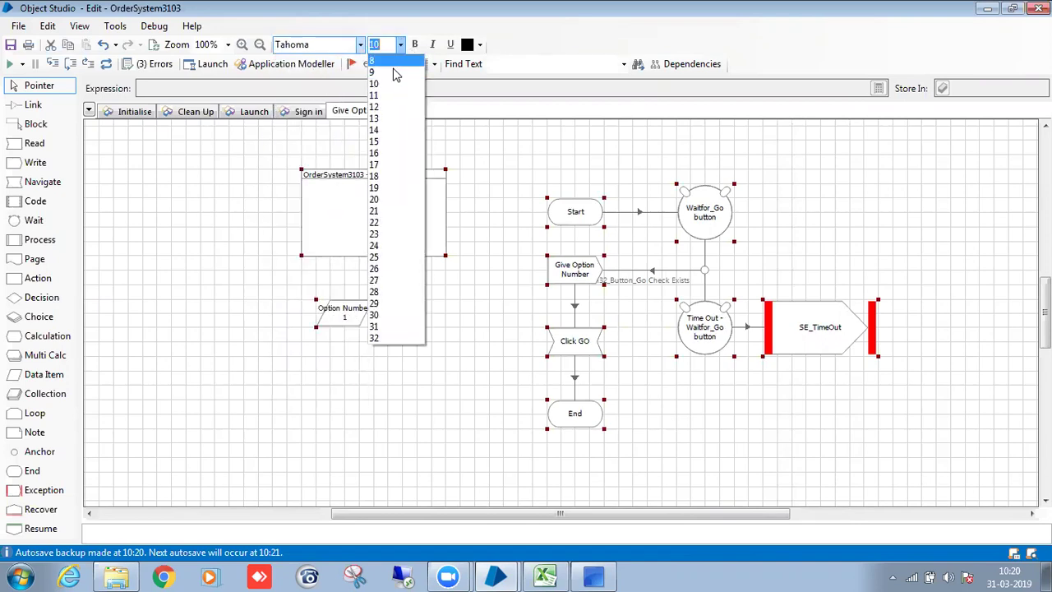
left_click(390, 96)
left_click(488, 282)
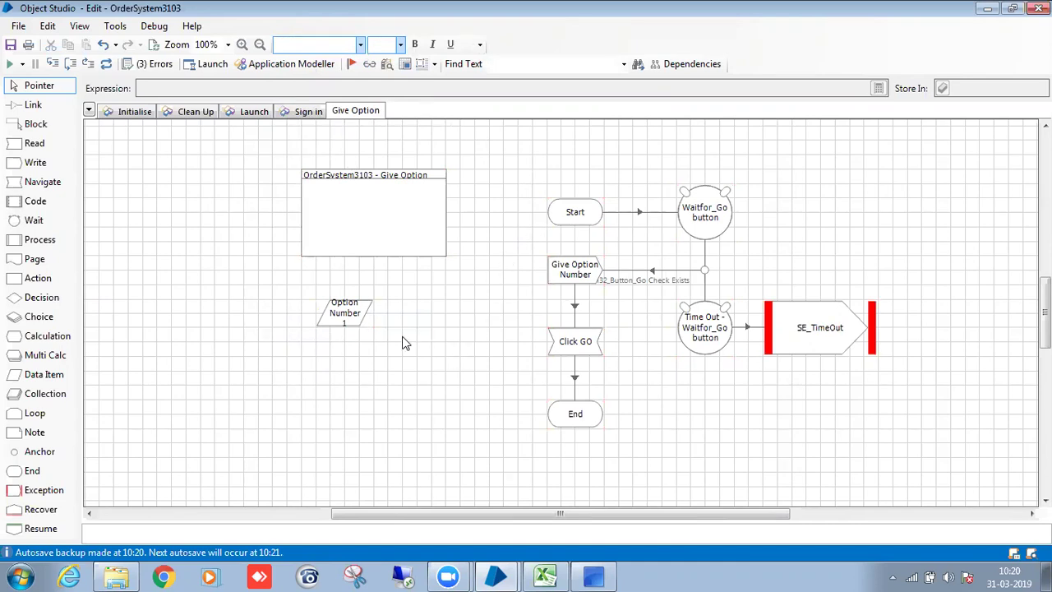
Widen the Option Number stage so its label fits.
left_click(352, 323)
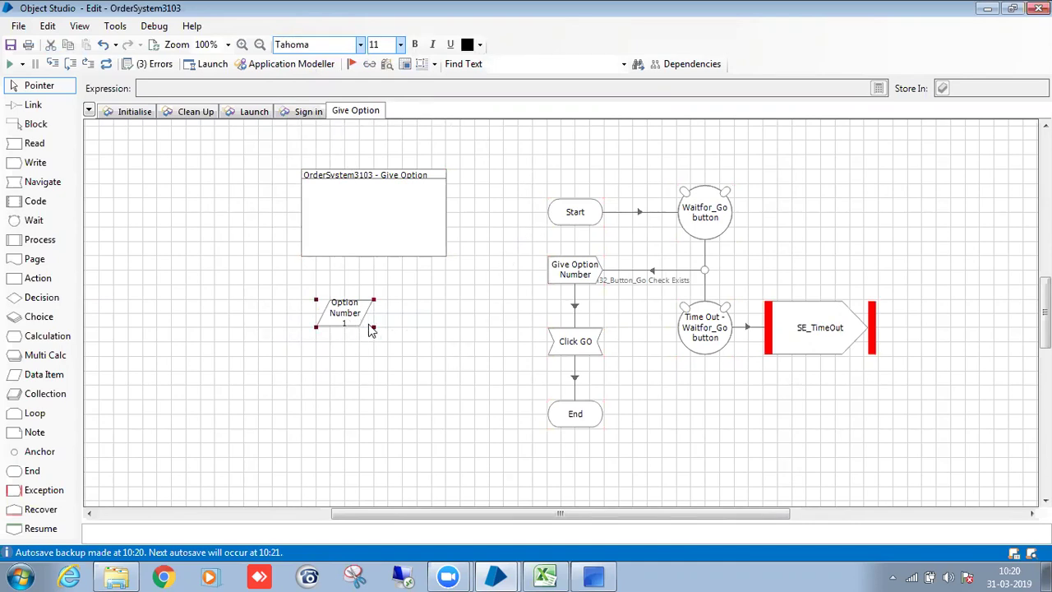
left_click_drag(376, 327, 372, 300)
left_click(423, 385)
scroll(423, 386, "up", 1)
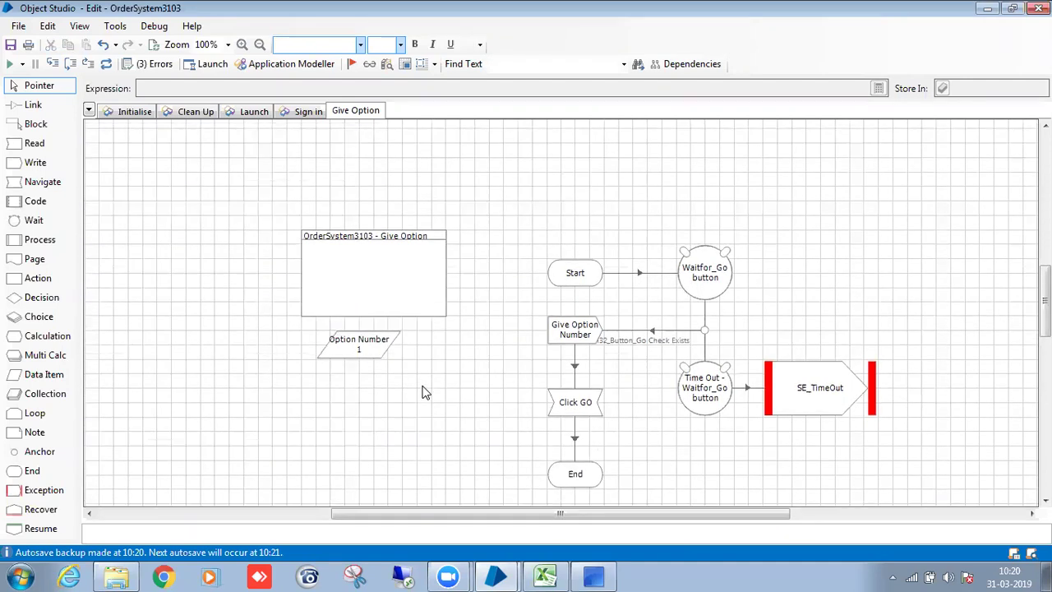
left_click_drag(367, 339, 369, 353)
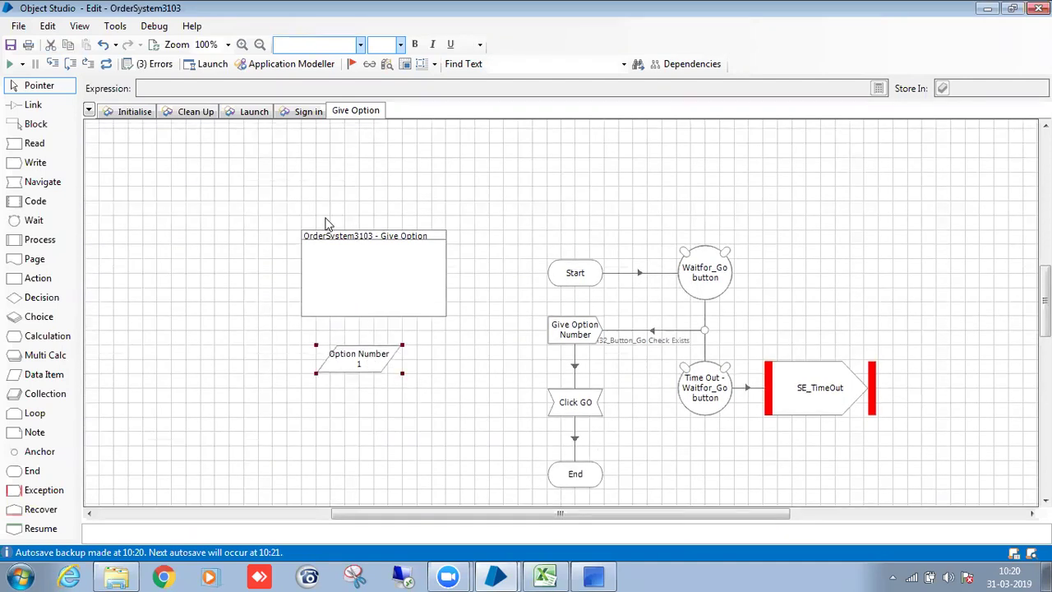
right_click(334, 112)
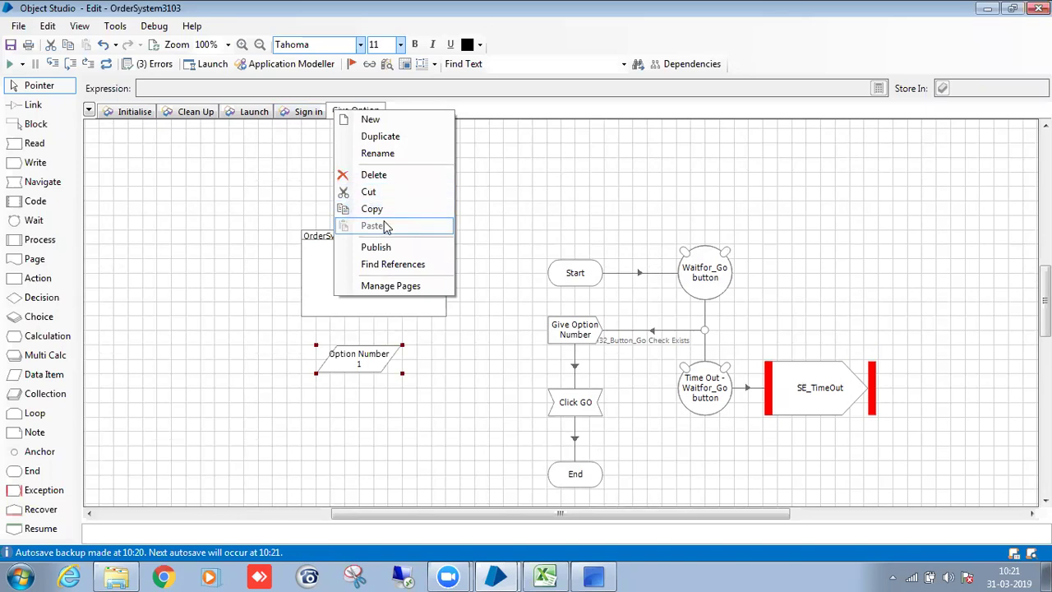
Publish Give Option and set all Sign in page stages to Tahoma size 10.
left_click(379, 247)
left_click(302, 112)
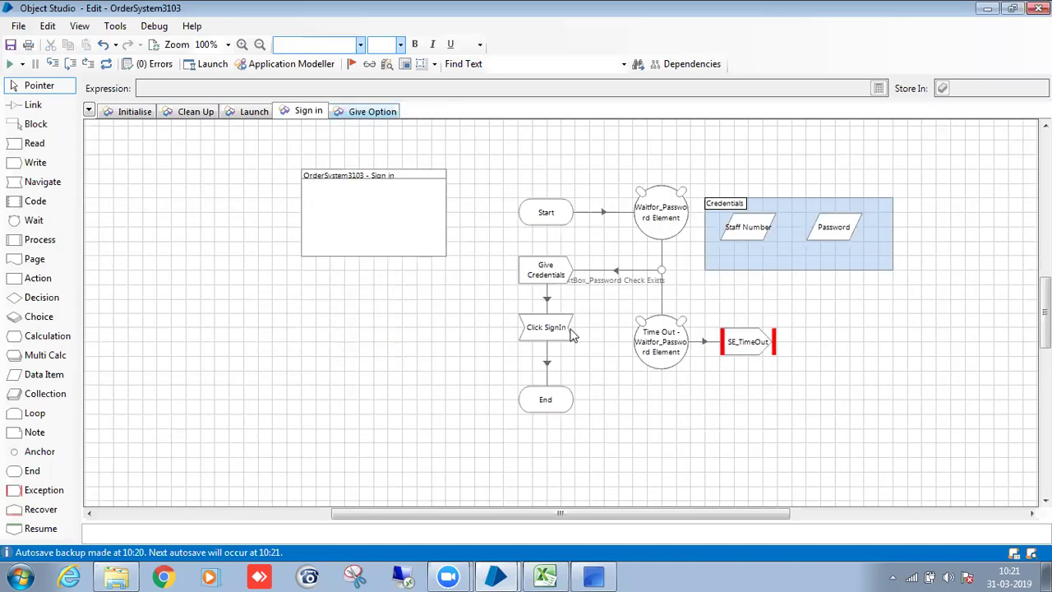
scroll(604, 359, "up", 1)
key("ctrl+a")
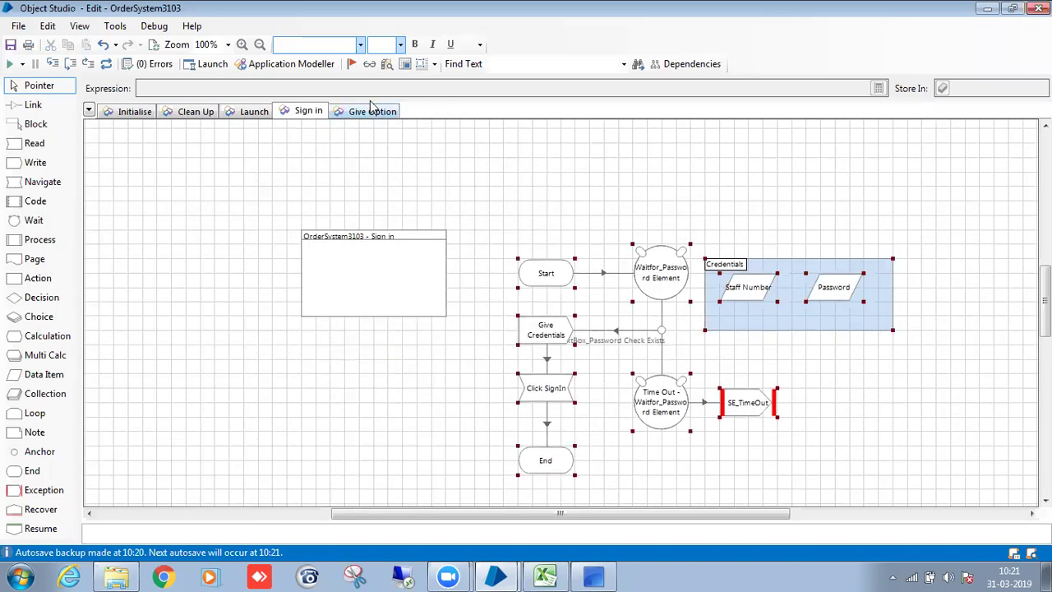
left_click(360, 45)
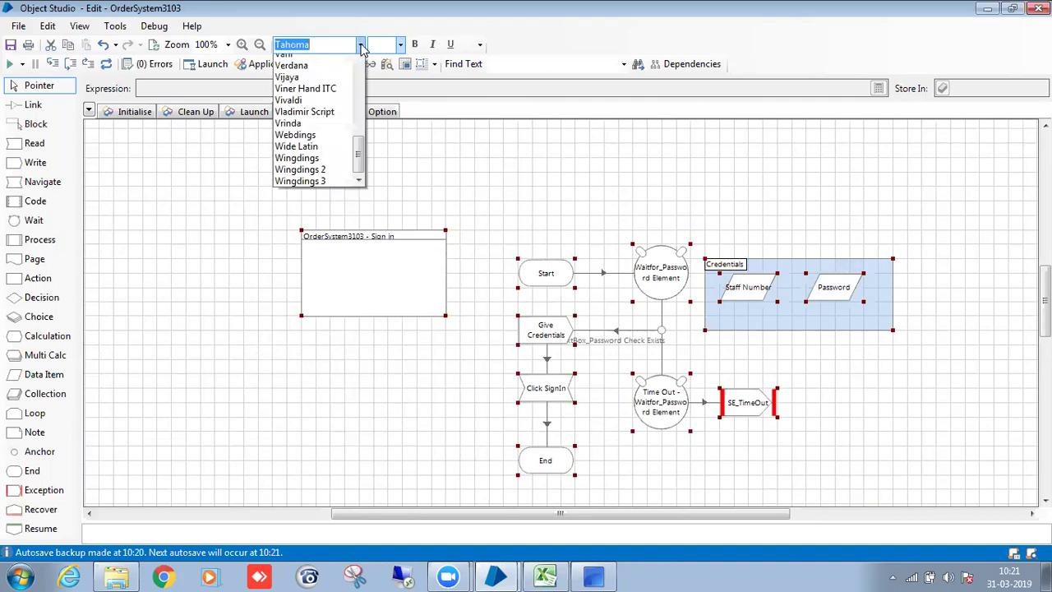
left_click(319, 155)
left_click(401, 45)
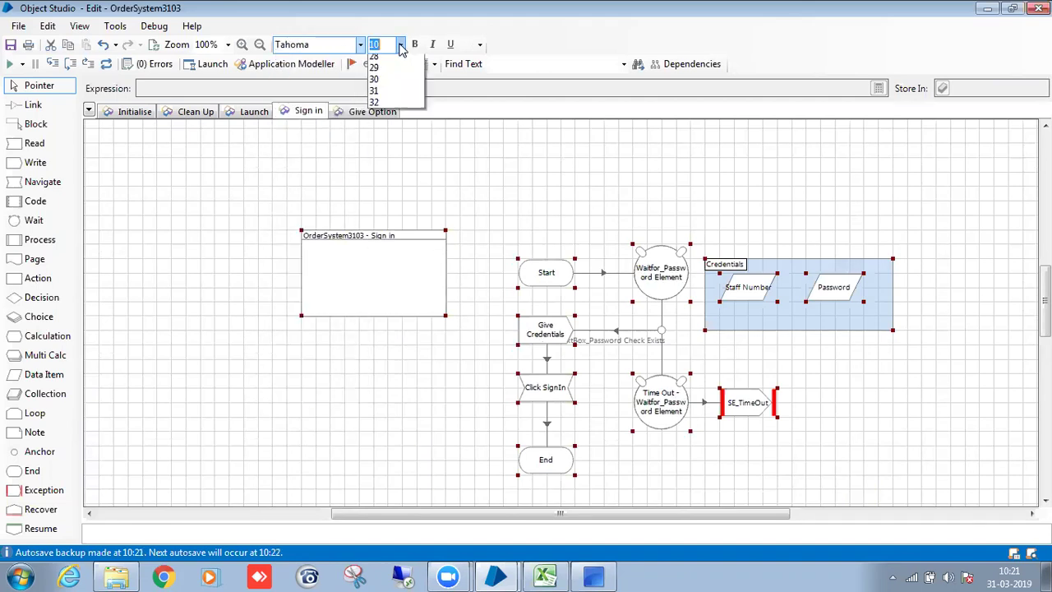
left_click(391, 98)
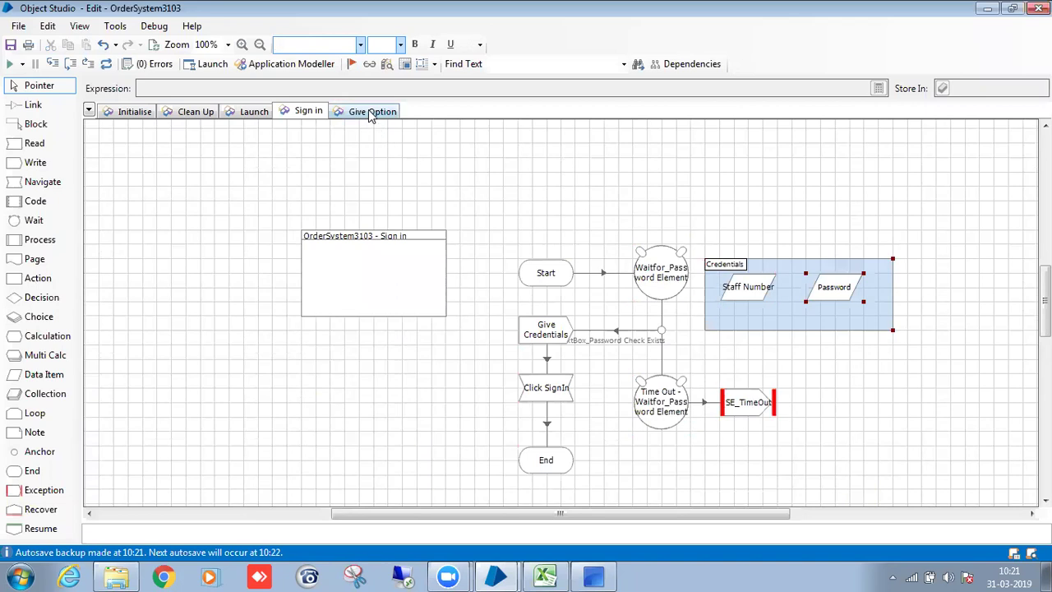
Add a new page named New Order from the Give Option page tabs.
left_click(373, 114)
right_click(417, 110)
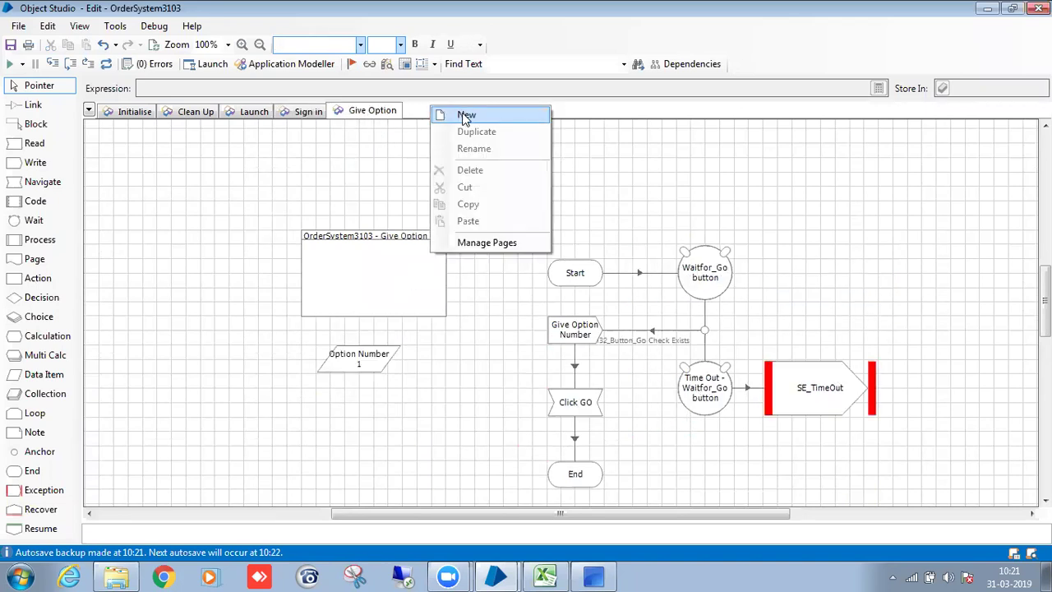
left_click(463, 113)
key("BackSpace")
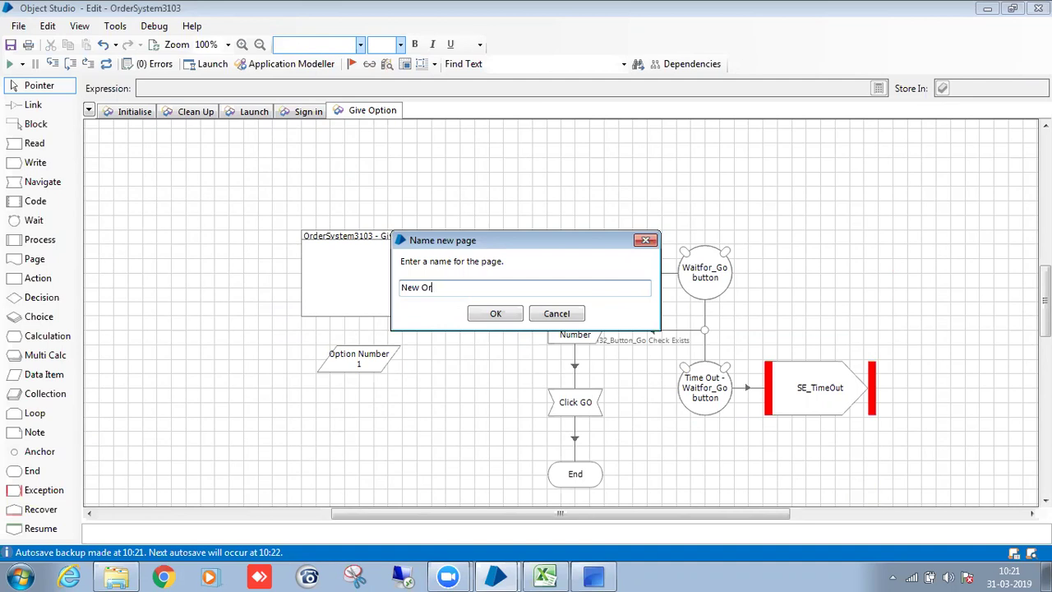
left_click(513, 313)
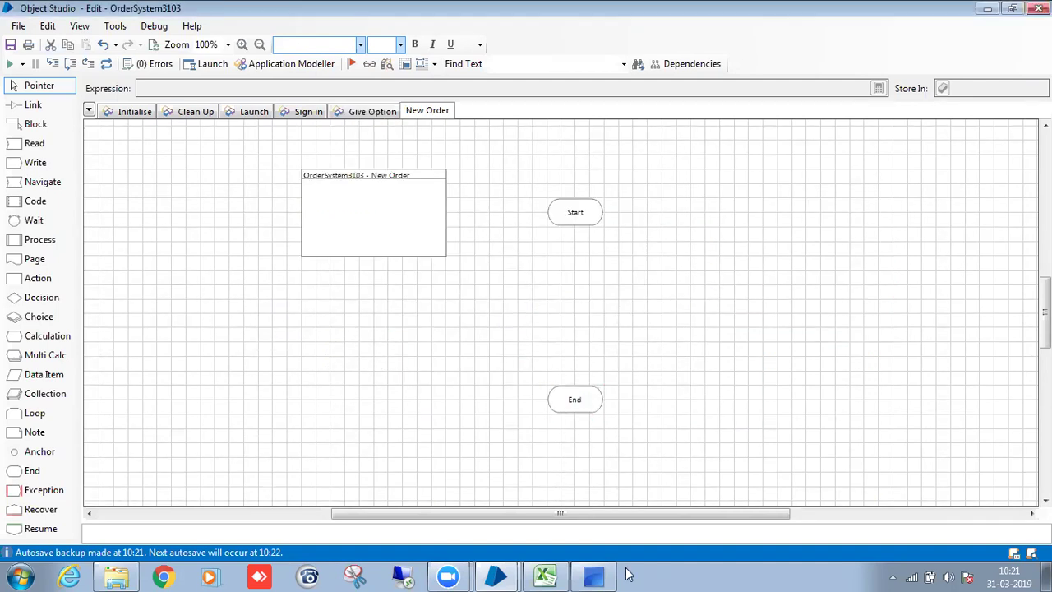
Open the New Order form via option 1 in the order app, then place a Wait stage beside Start.
left_click(597, 575)
left_click(708, 115)
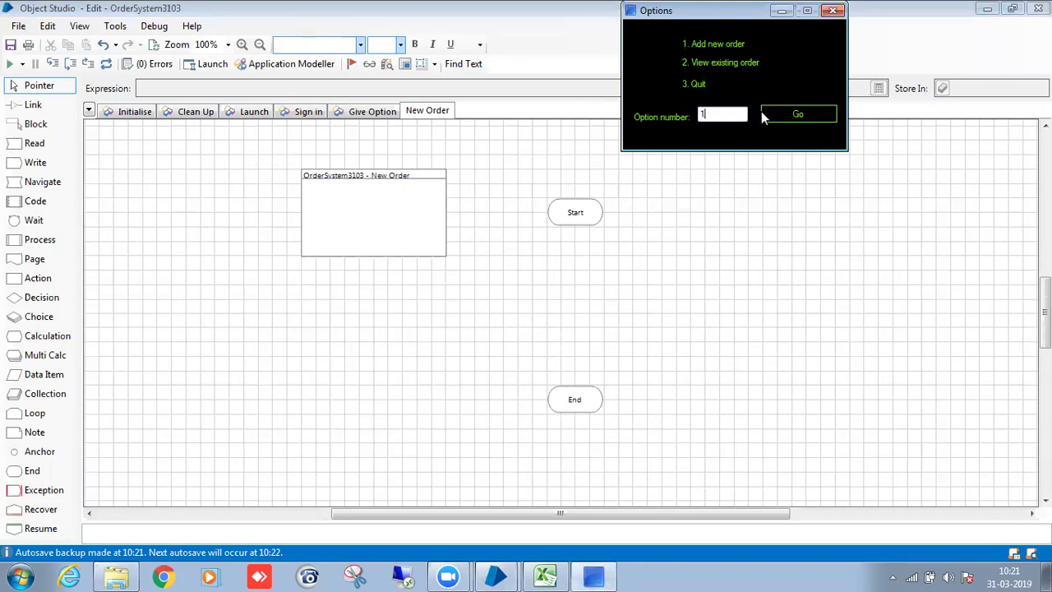
left_click(763, 114)
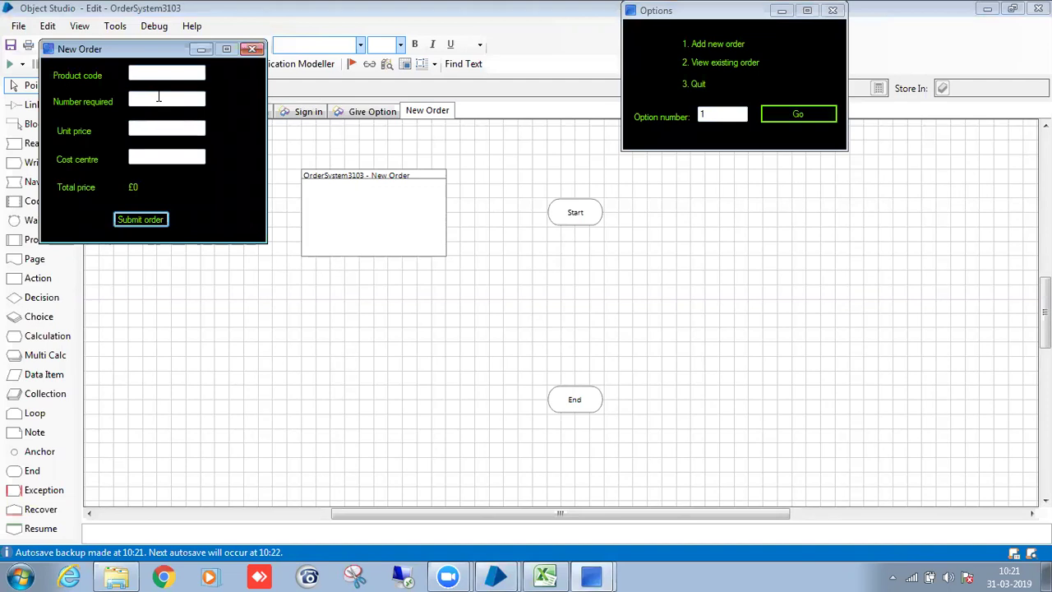
left_click(153, 100)
left_click(552, 262)
left_click_drag(33, 226, 688, 223)
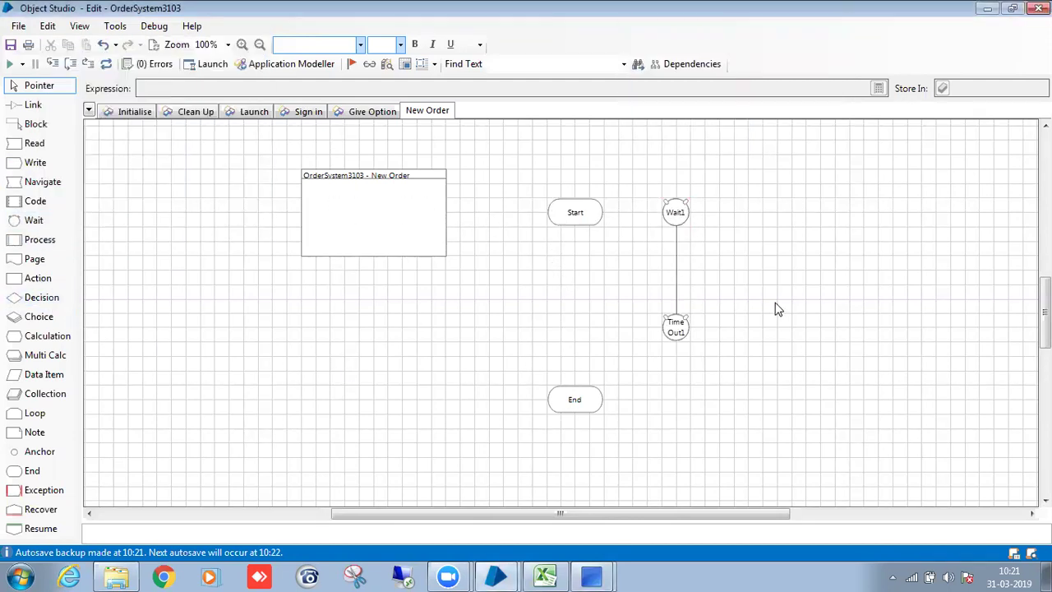
Make the wait Check Exists on Win32_TextBox_ProductCode with a 10-second timeout, named Waitfor_Product code element.
double_click(683, 211)
left_click_drag(335, 277, 421, 180)
left_click(529, 178)
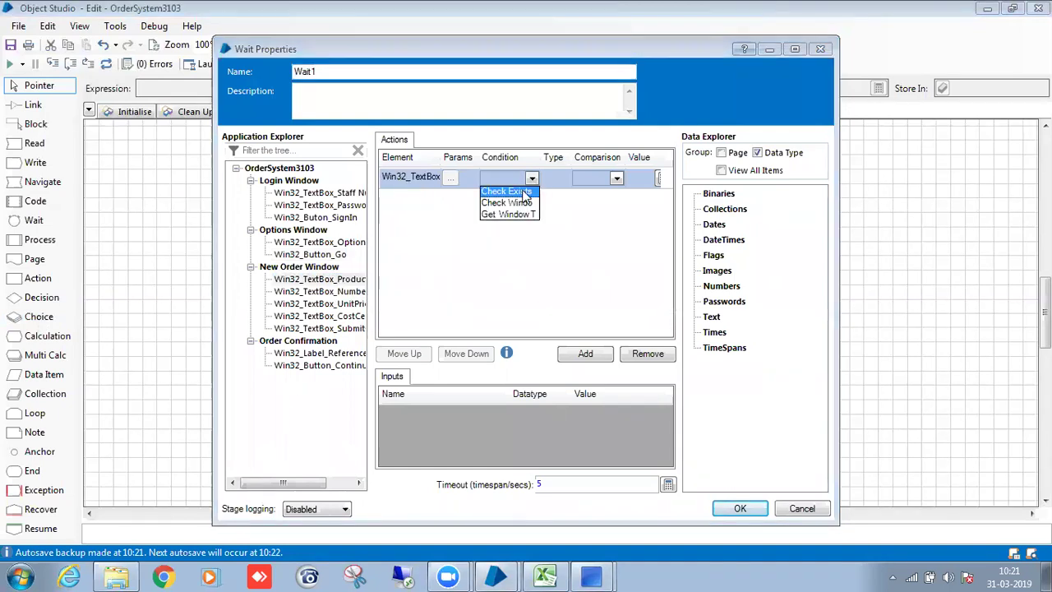
left_click(524, 193)
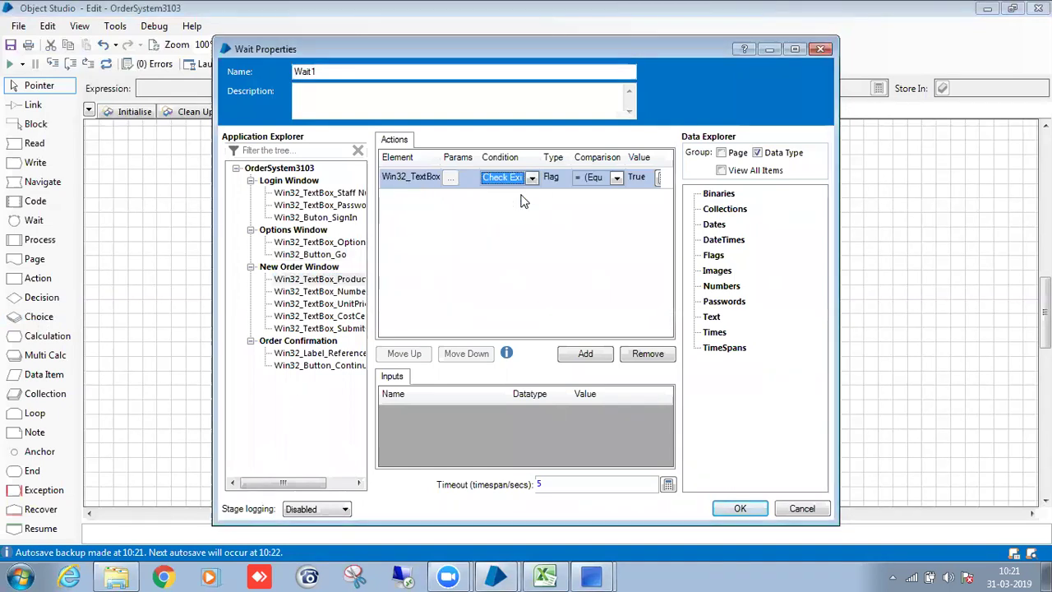
double_click(550, 483)
type("10")
left_click(345, 71)
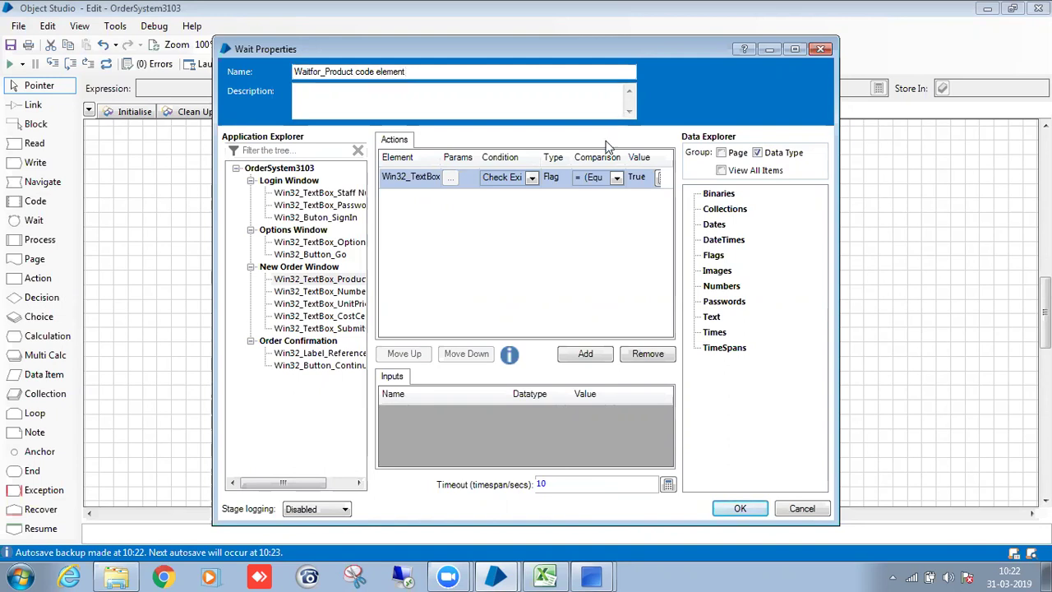
left_click(742, 509)
Widen the wait and Time Out stages, link Start to the wait, and return to Give Option.
left_click_drag(689, 228, 721, 234)
left_click(683, 337)
left_click_drag(689, 342, 720, 355)
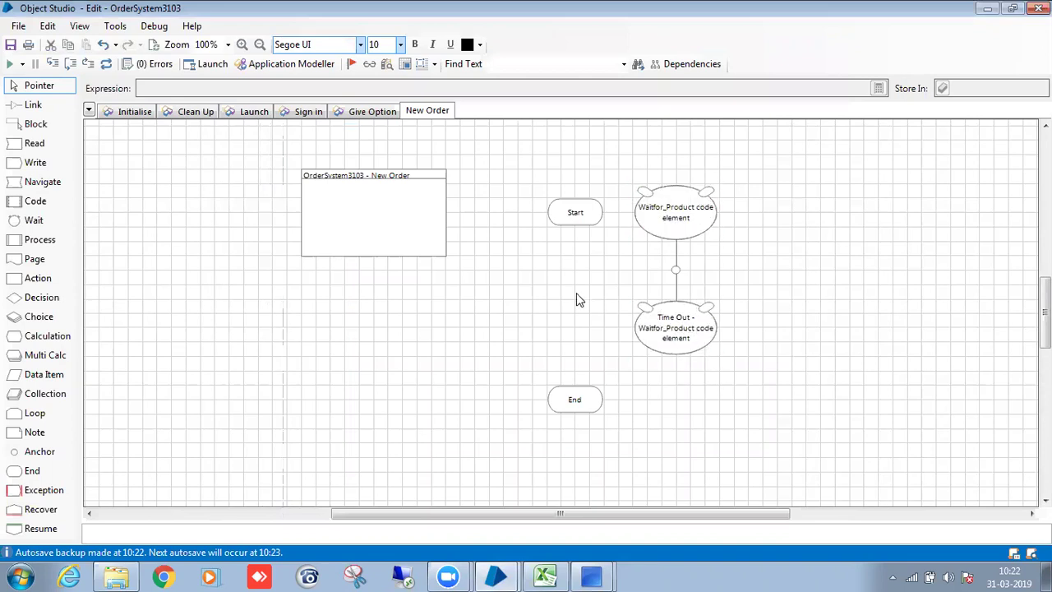
key("x")
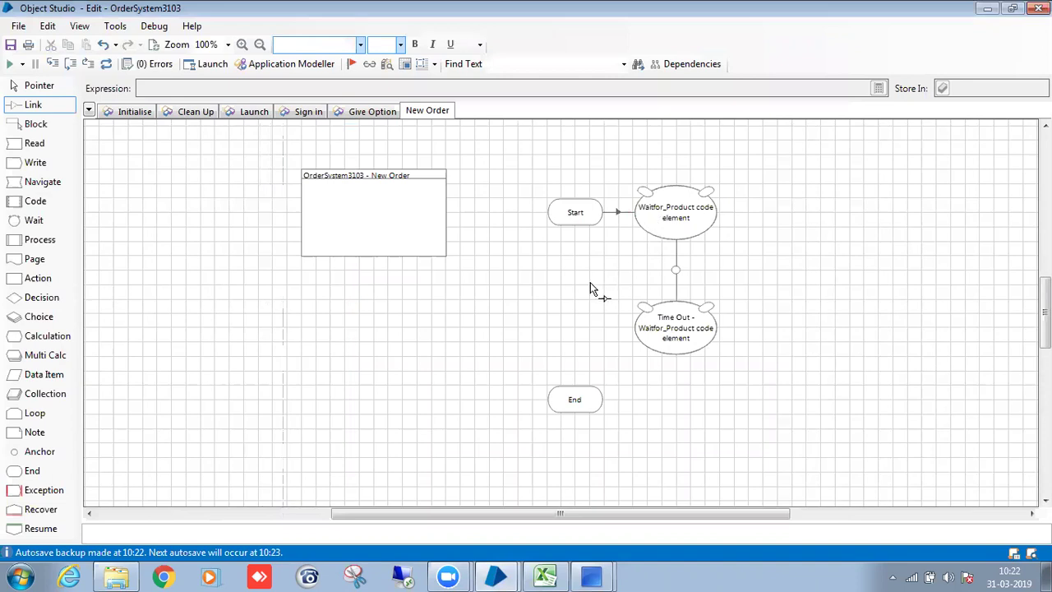
left_click(123, 306)
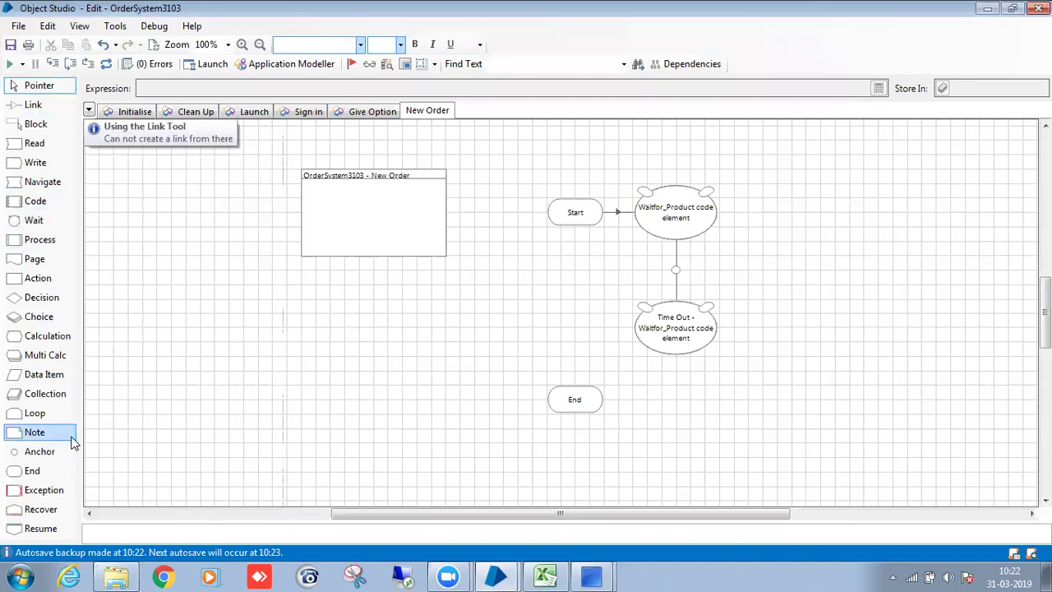
left_click(366, 115)
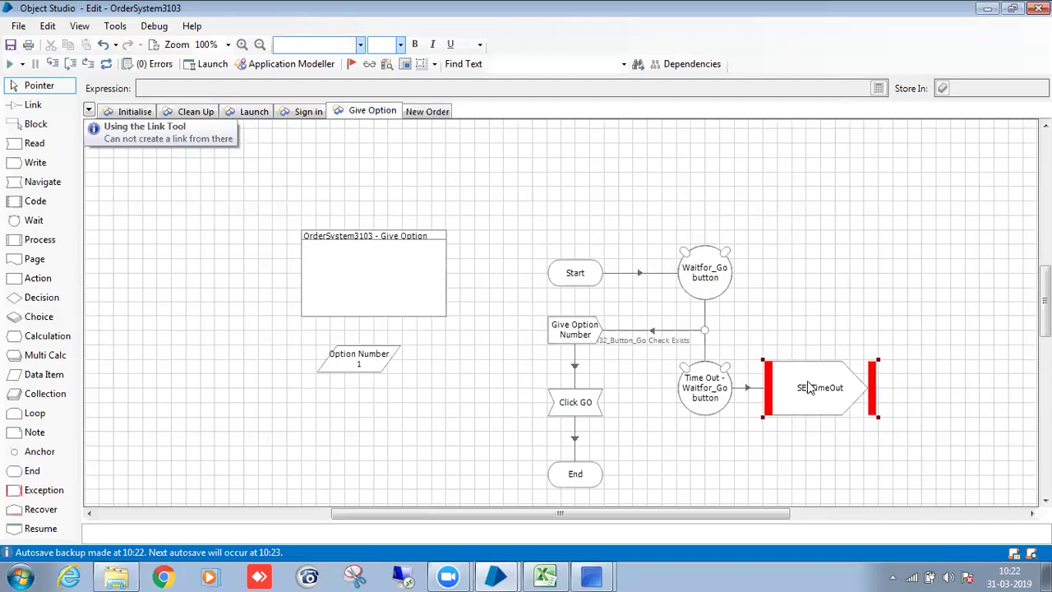
Paste a copy of the SE_TimeOut exception onto the New Order page and link Time Out to it.
key("ctrl+c")
left_click(427, 111)
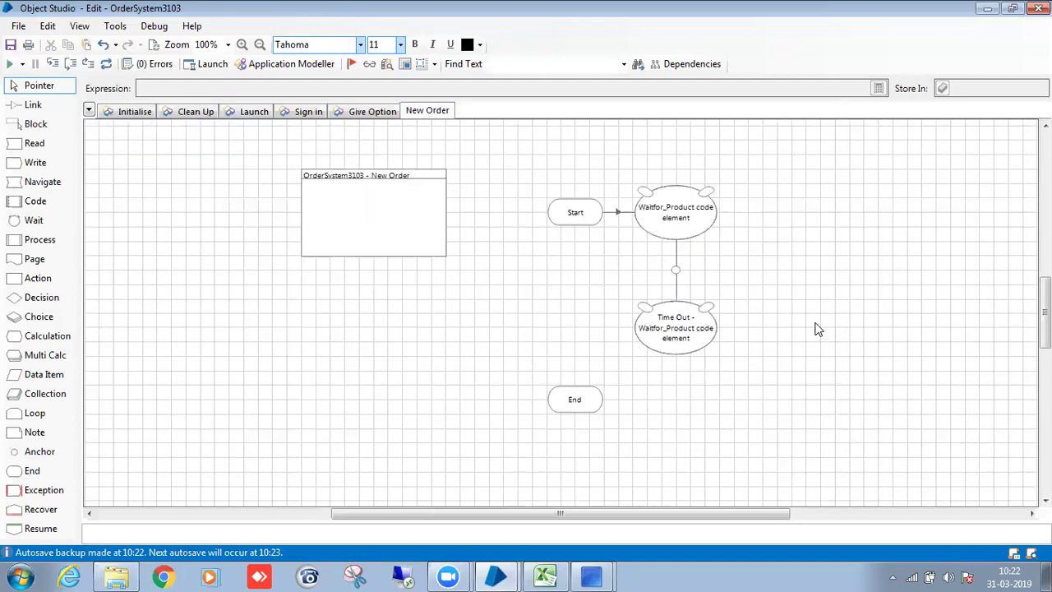
key("ctrl+v")
left_click(808, 330)
left_click_drag(714, 325, 787, 329)
Edit the SE_TimeOut exception detail, replacing 'go button' with 'Product code element'.
double_click(788, 331)
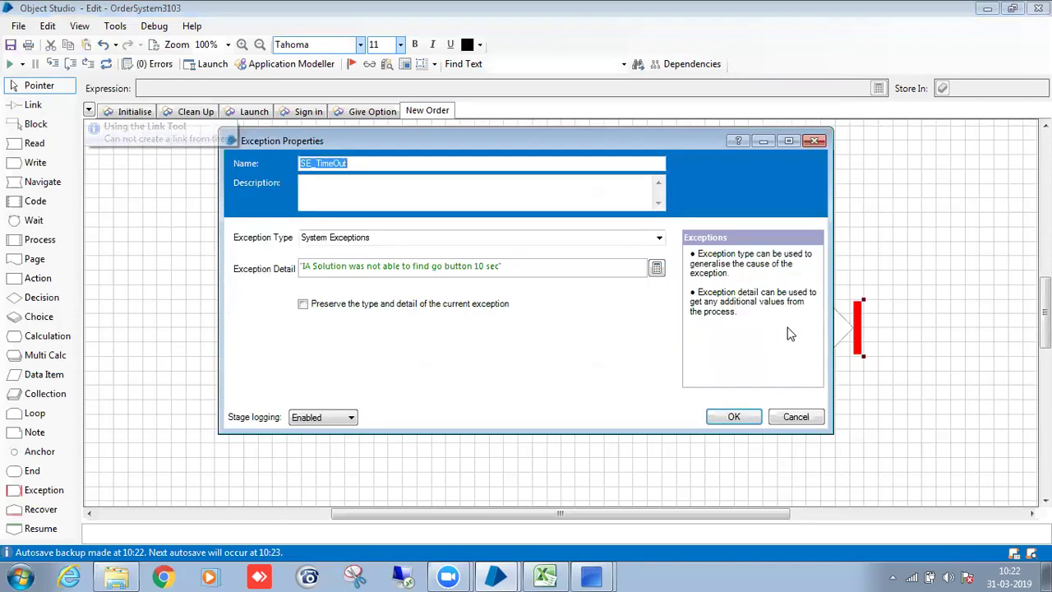
left_click(459, 268)
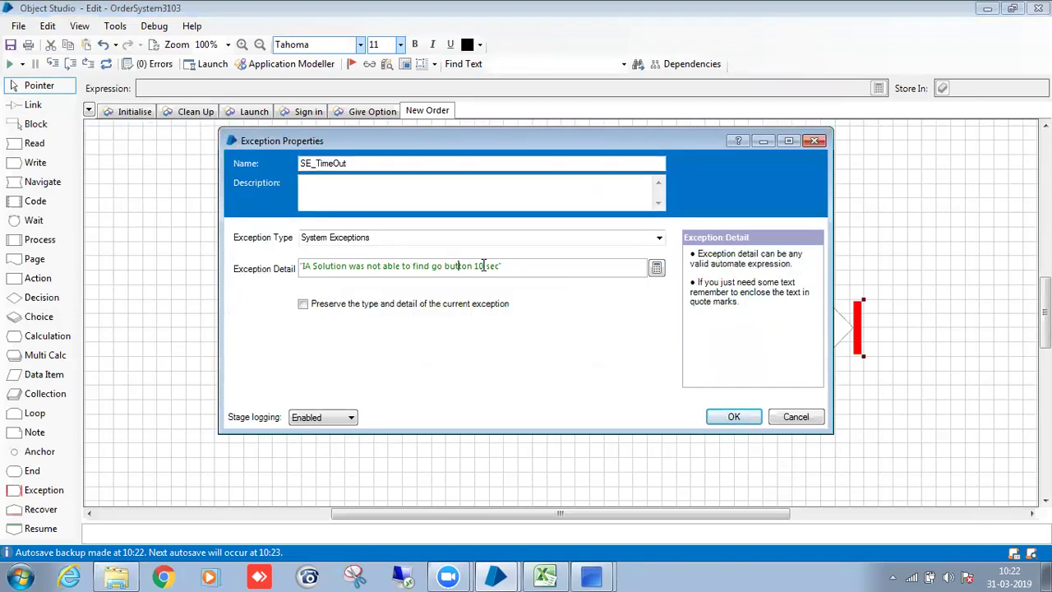
left_click(476, 268)
key("BackSpace")
key("BackSpace")
key("BackSpace")
key("BackSpace")
key("BackSpace")
key("BackSpace")
key("BackSpace")
key("BackSpace")
key("BackSpace")
key("BackSpace")
type("Product code element")
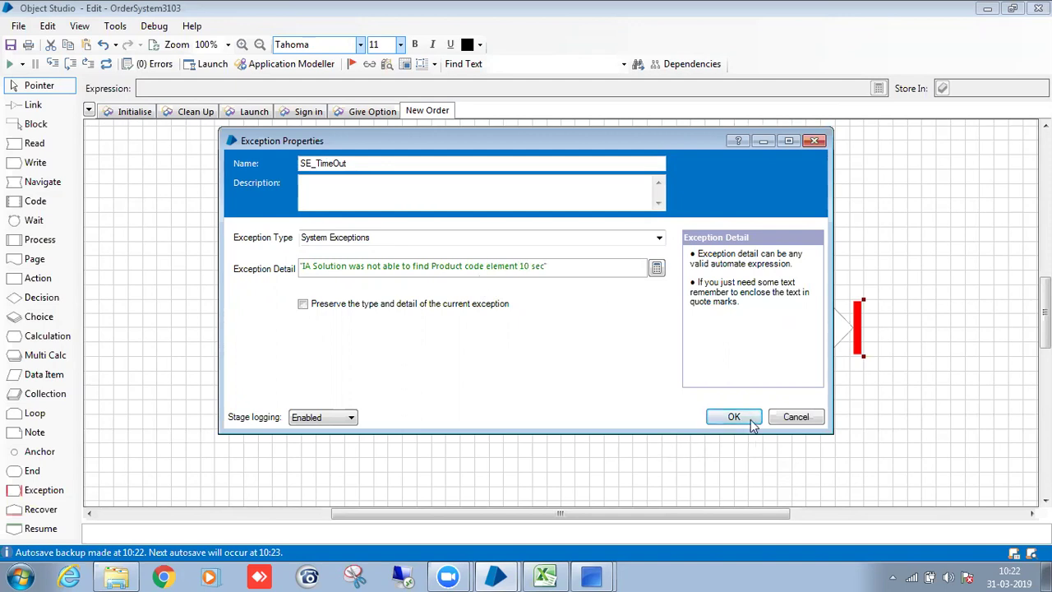
left_click(733, 417)
left_click(370, 111)
Correct the SE_TimeOut exception detail to read 'find Go button' with a capital G.
double_click(832, 392)
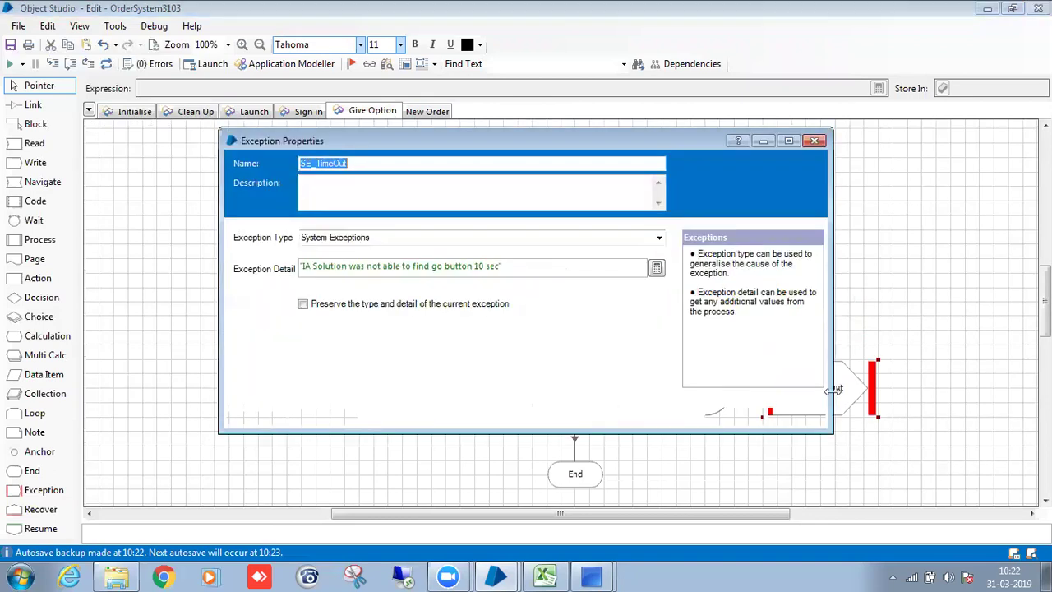
left_click(441, 266)
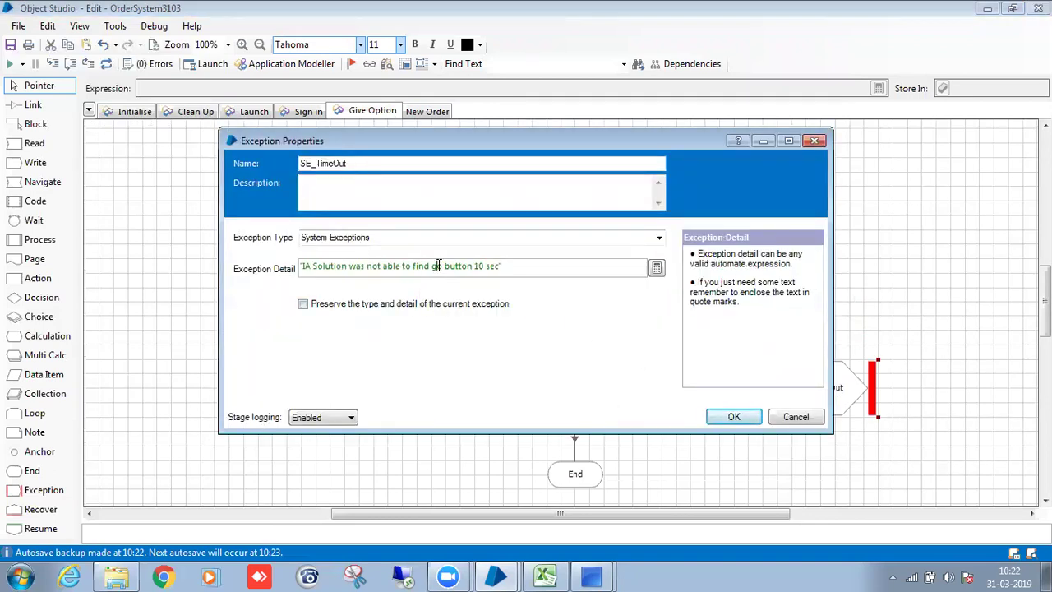
type("\\")
key("BackSpace")
key("BackSpace")
type("G")
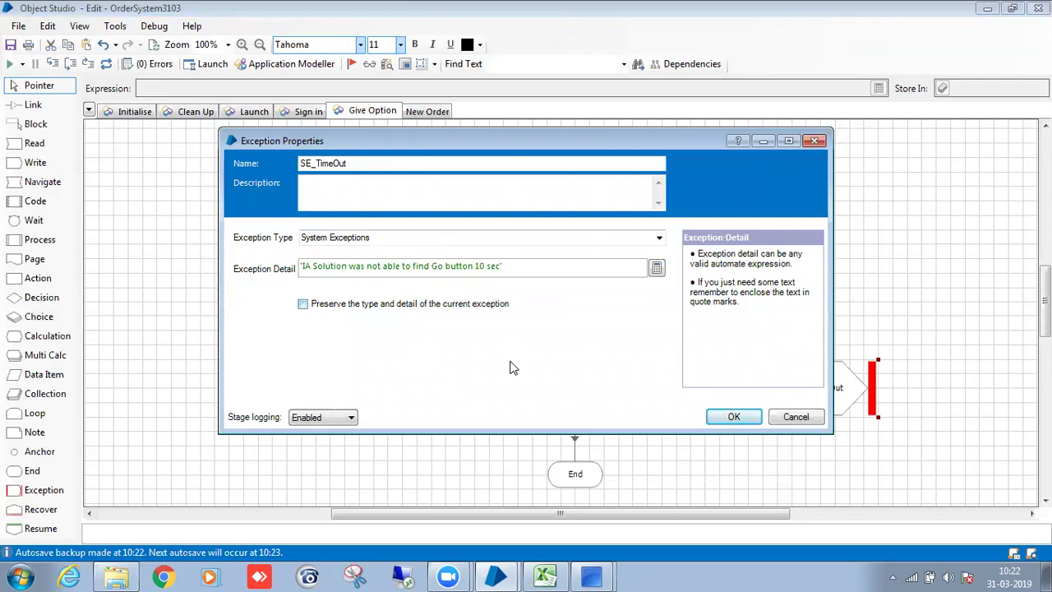
left_click(732, 417)
Line the End stage up directly under Start on the New Order page.
left_click(436, 111)
scroll(663, 283, "down", 2)
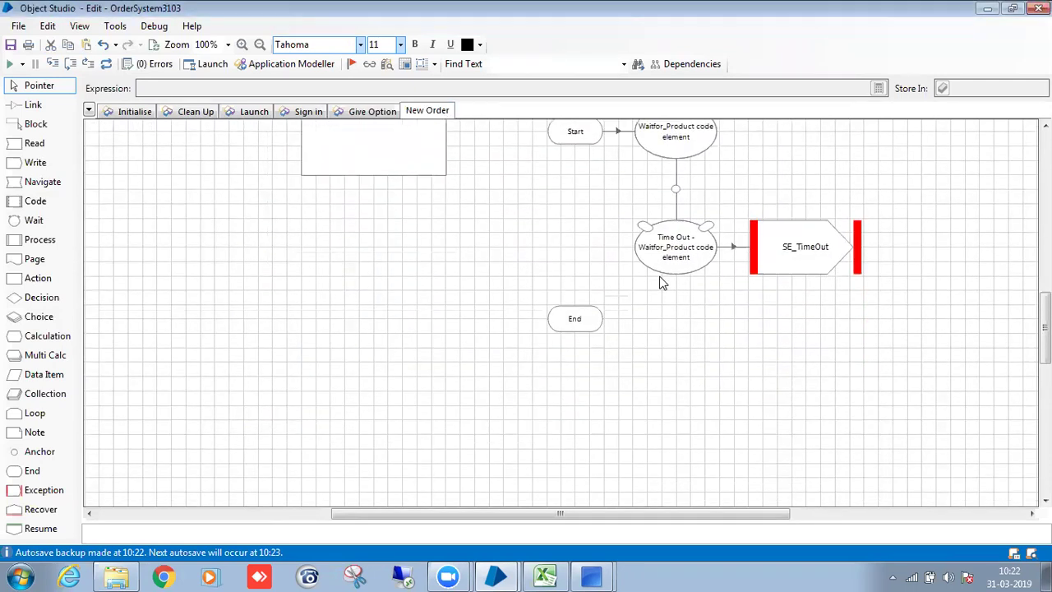
scroll(663, 283, "up", 2)
left_click(568, 239)
left_click_drag(562, 423, 548, 423)
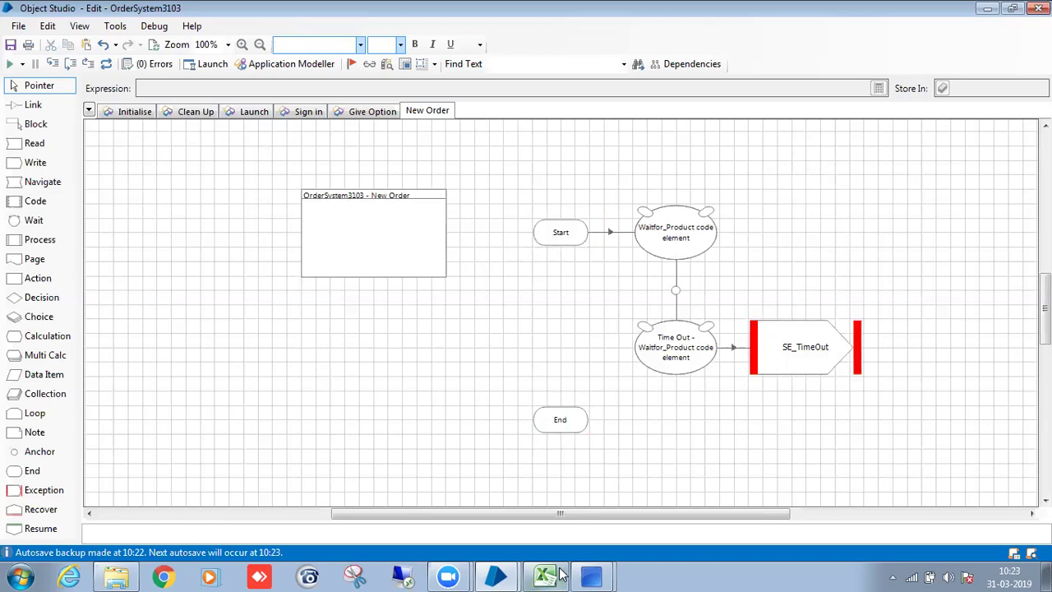
Review the New Order form, then add three input rows to the Start stage.
left_click(606, 559)
left_click(601, 544)
left_click(172, 100)
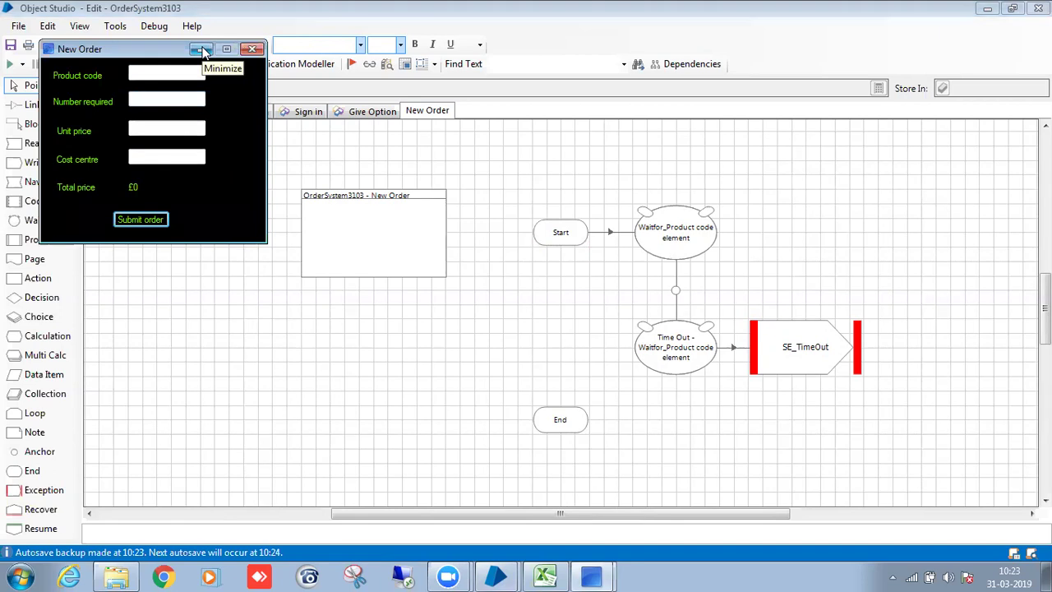
left_click(203, 51)
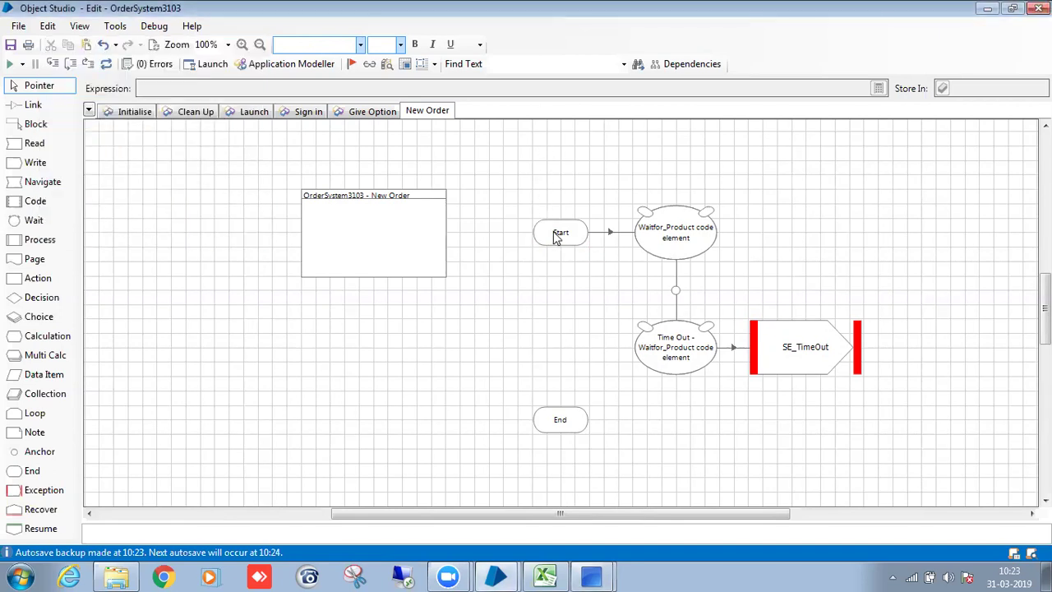
double_click(557, 238)
left_click(582, 482)
left_click(582, 482)
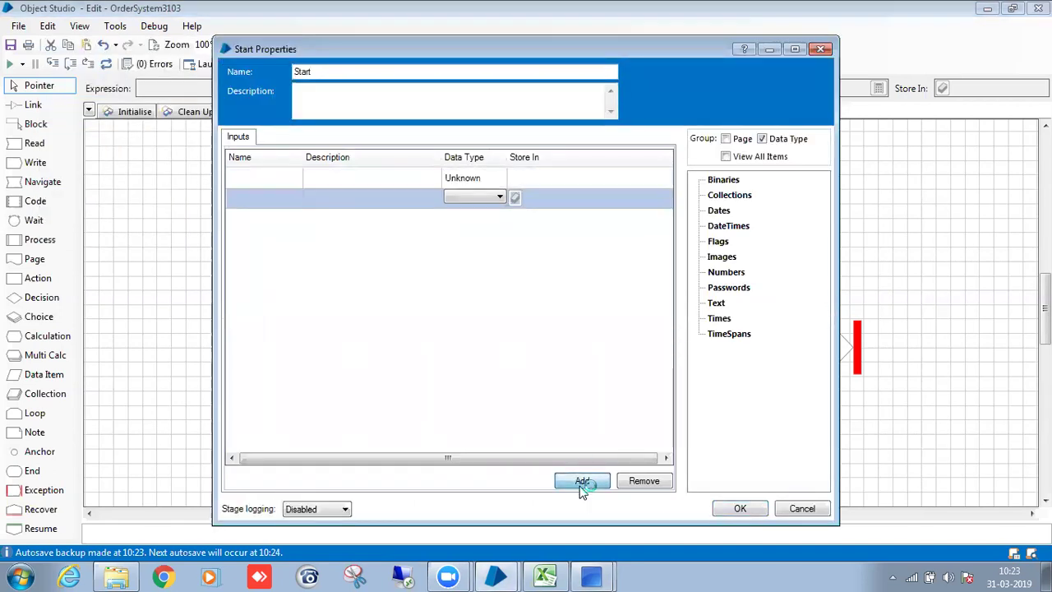
left_click(582, 482)
Set the first three Start inputs' data type to Text.
left_click(275, 176)
left_click(489, 175)
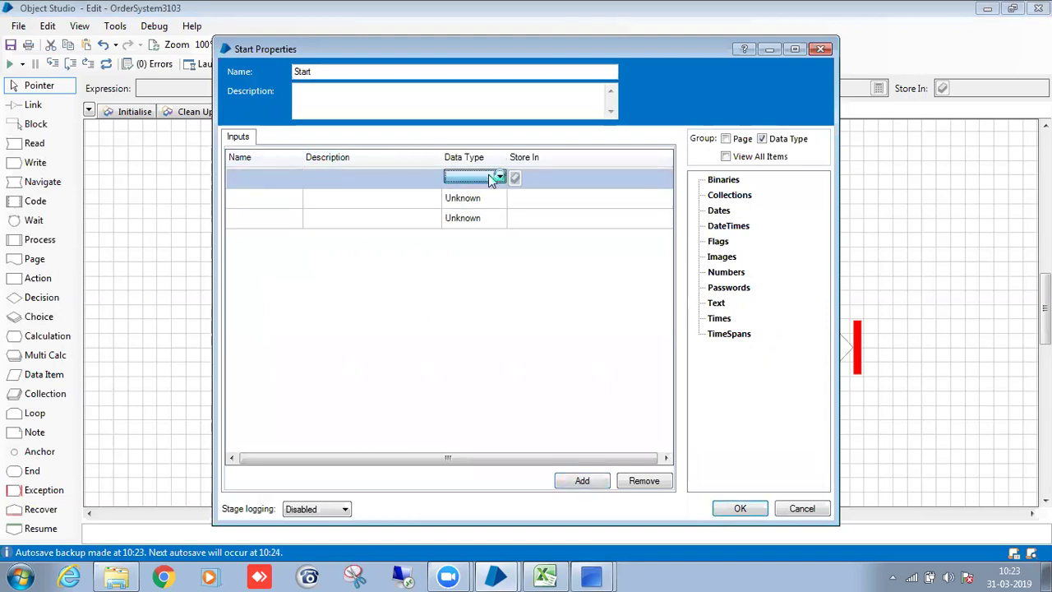
left_click(489, 174)
left_click(472, 260)
left_click(472, 197)
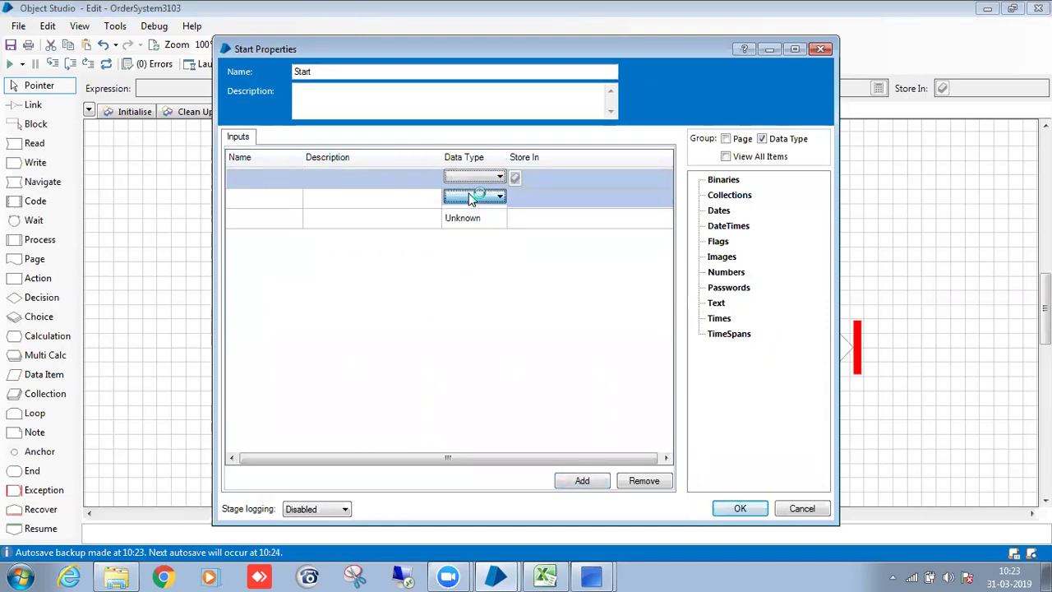
left_click(473, 197)
left_click(466, 280)
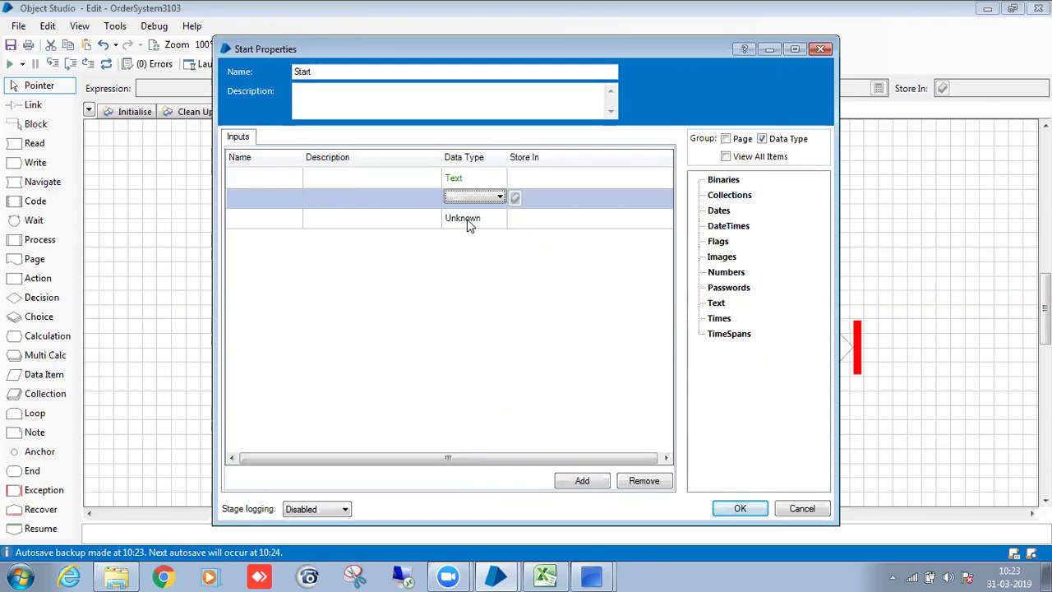
left_click(472, 217)
left_click(473, 217)
left_click(465, 301)
Add a fourth Start input row and make it Text as well.
left_click(583, 481)
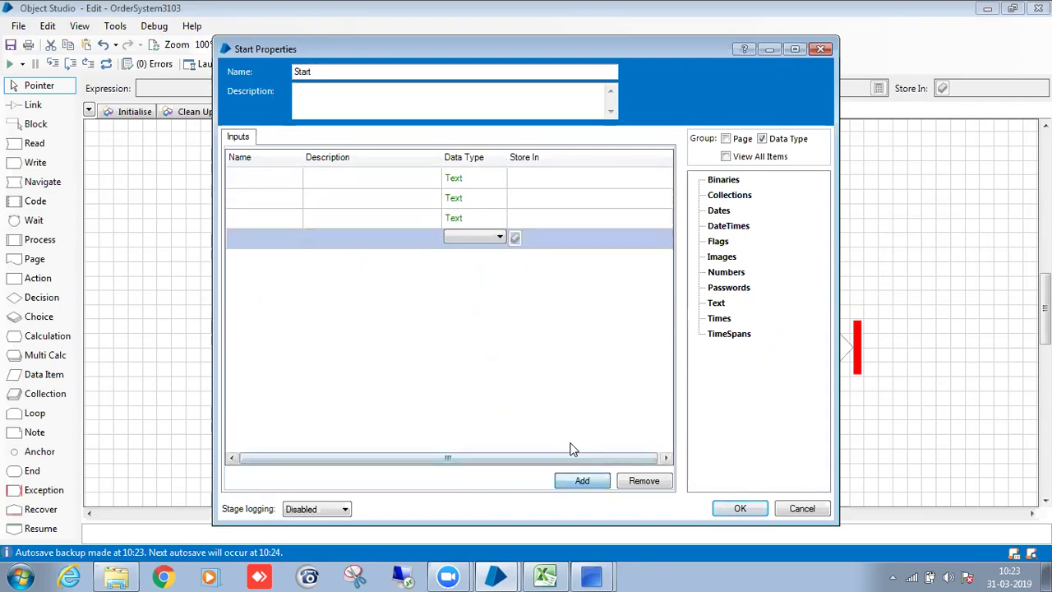
left_click(467, 237)
left_click(469, 236)
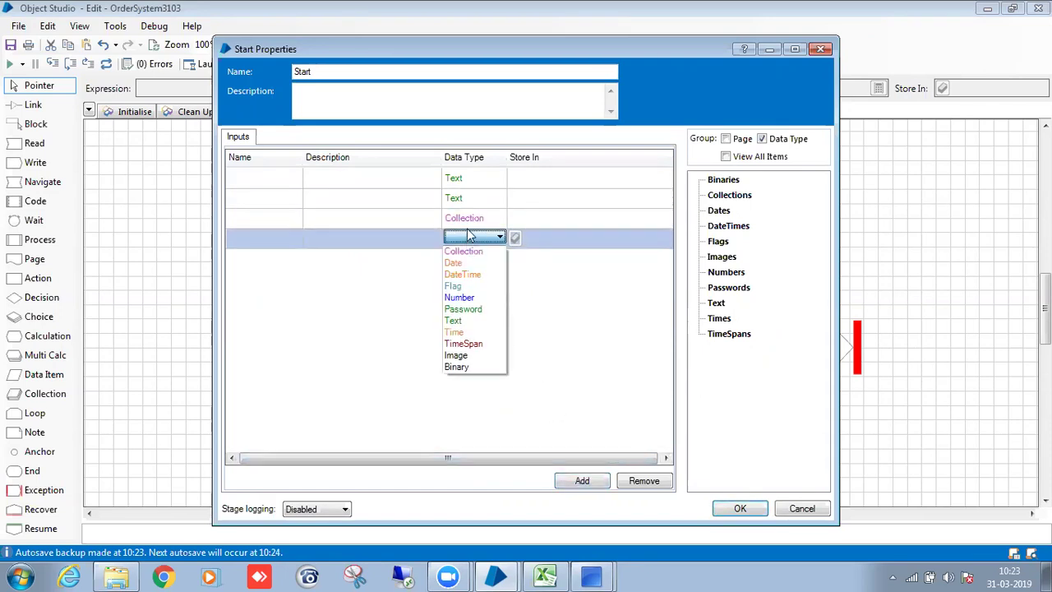
left_click(474, 218)
left_click(473, 218)
left_click(473, 218)
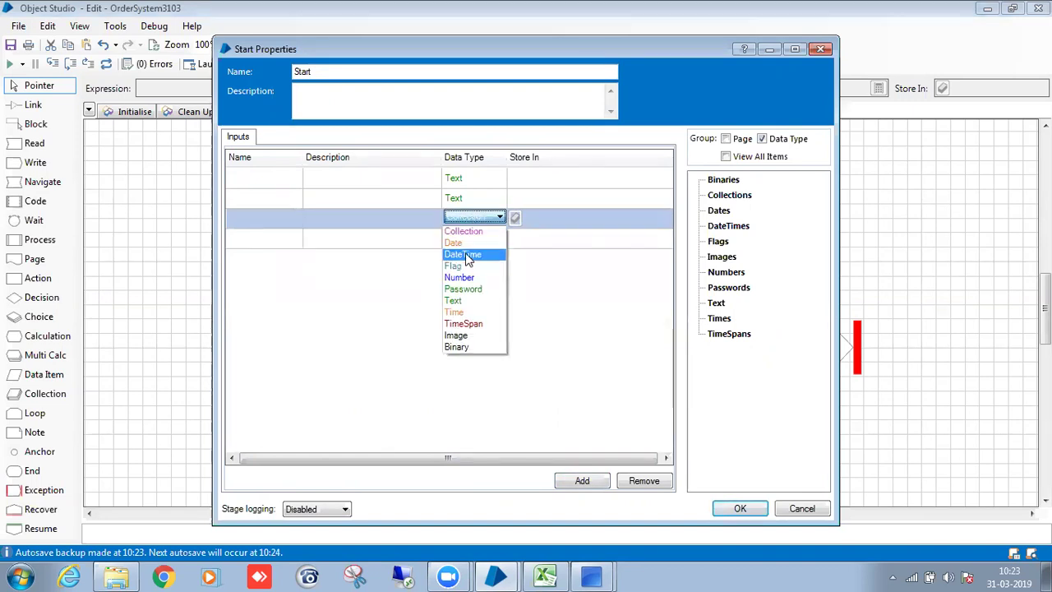
left_click(459, 302)
left_click(468, 239)
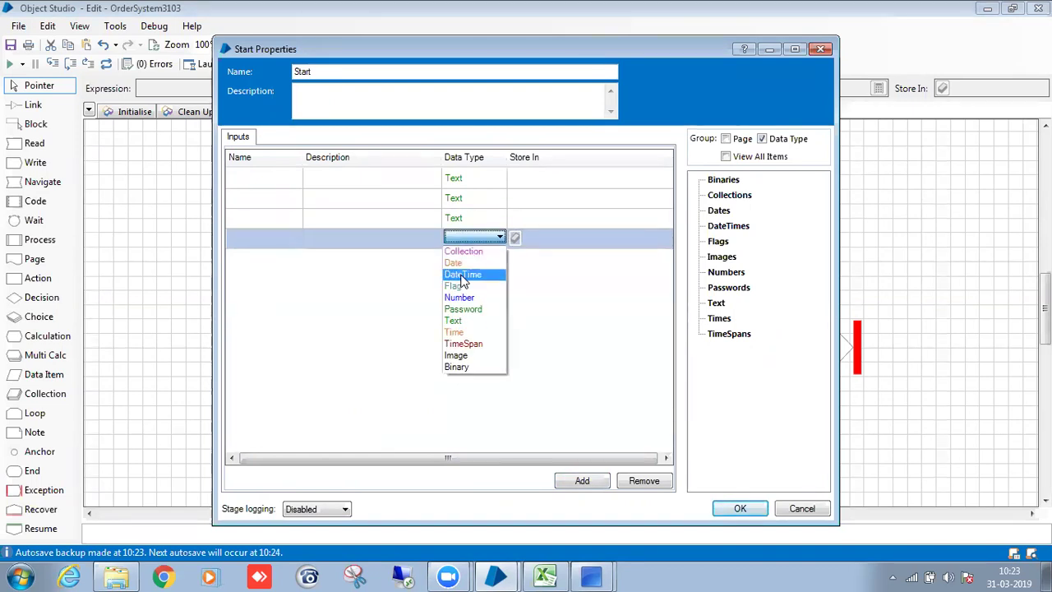
left_click(459, 320)
Name the first input Product code and auto-create its data item.
left_click(258, 173)
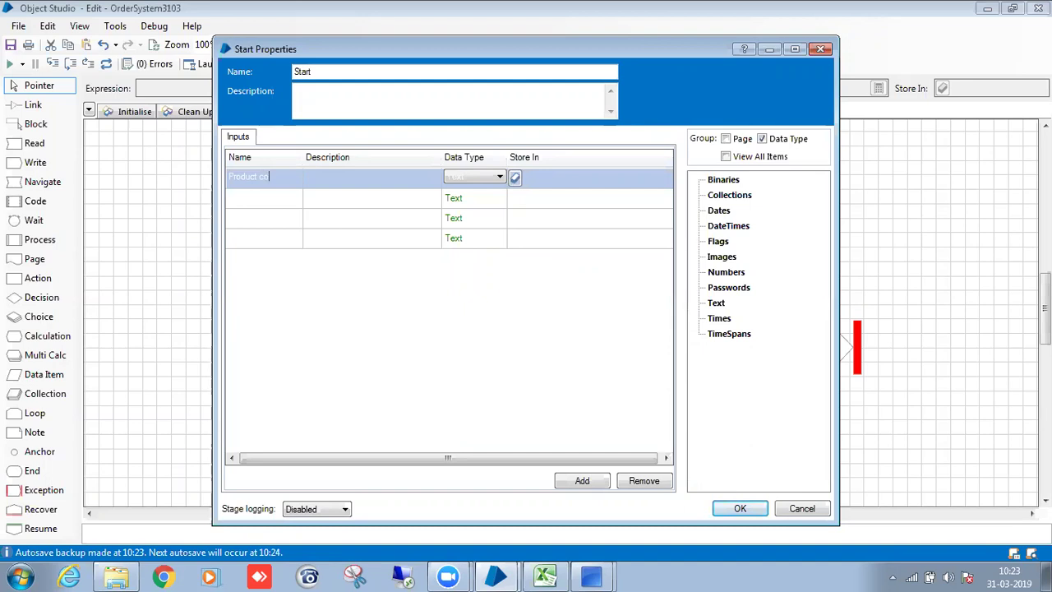
left_click(515, 176)
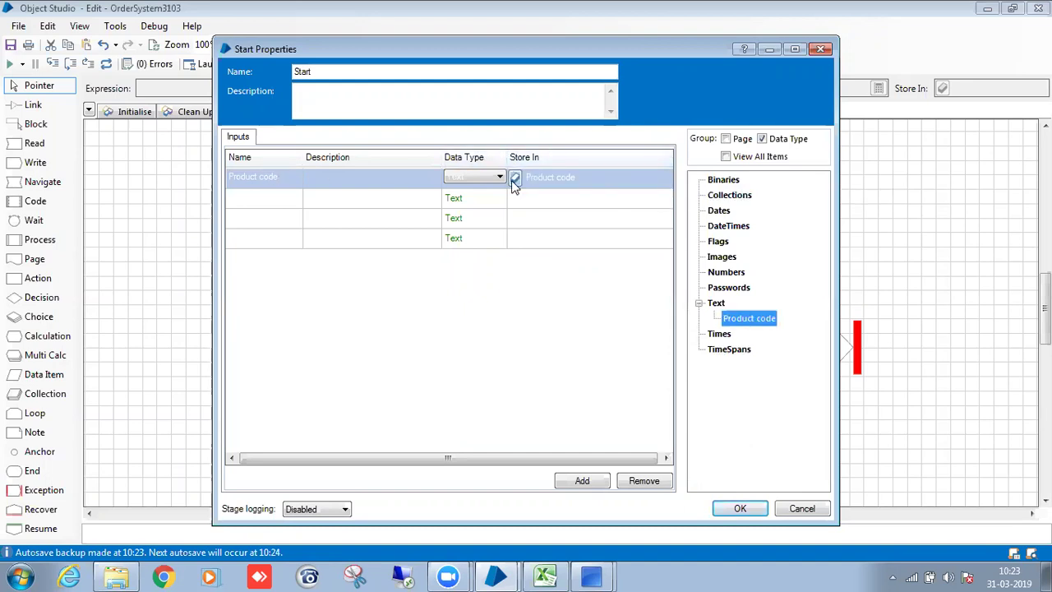
left_click(258, 208)
mouse_move(610, 576)
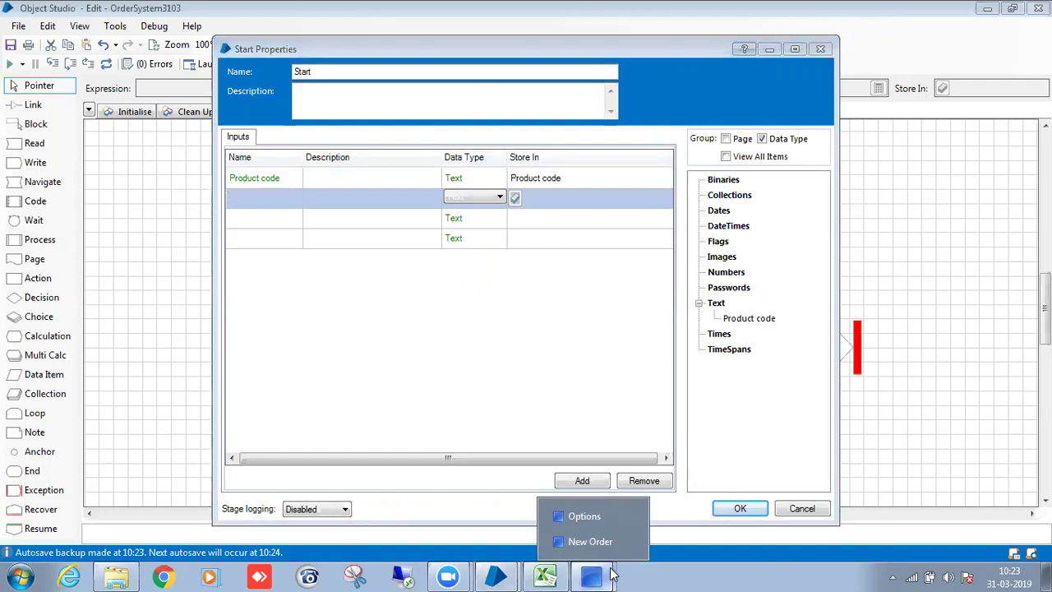
left_click(610, 544)
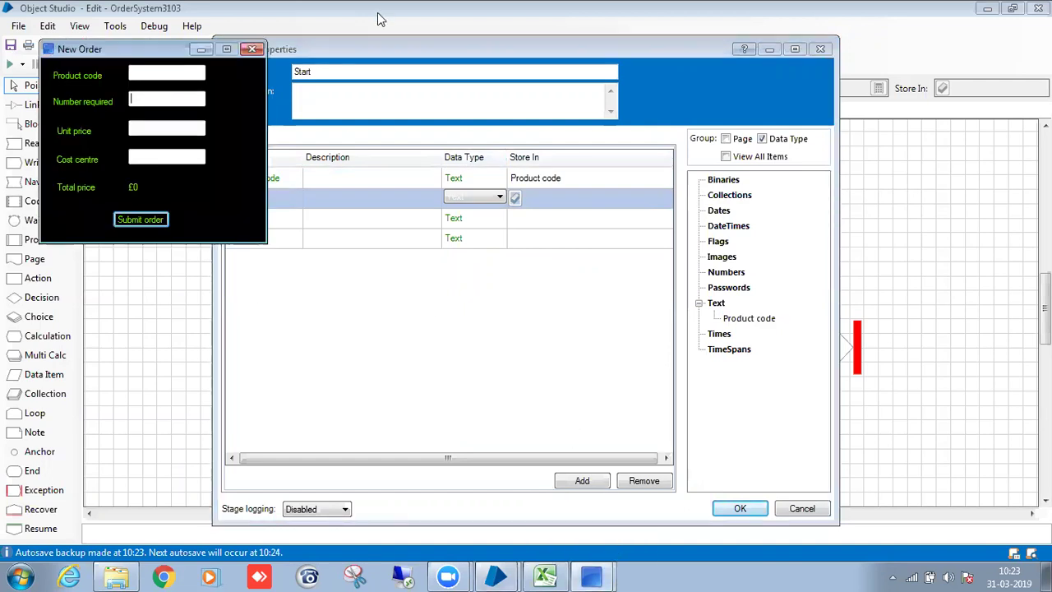
left_click_drag(376, 51, 520, 35)
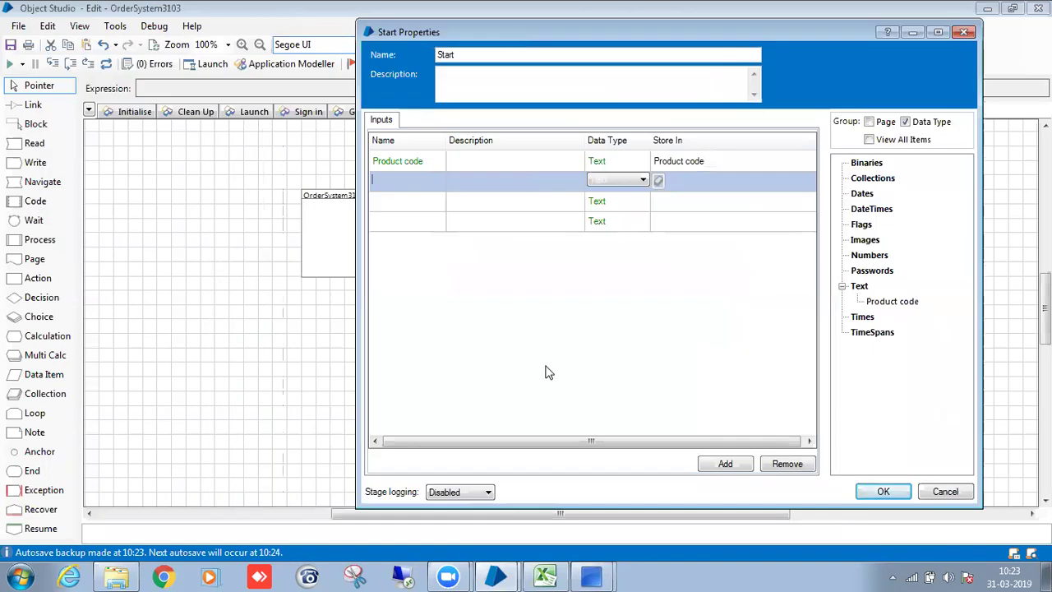
mouse_move(616, 574)
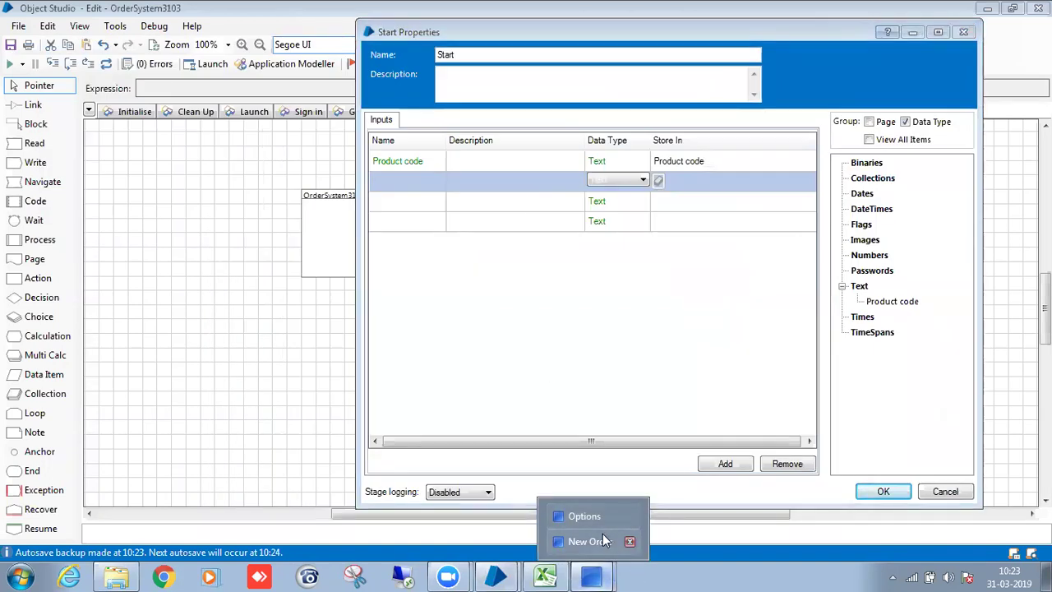
left_click(603, 541)
Name the second and third inputs Number Required and Unit Price with matching data items.
left_click(396, 179)
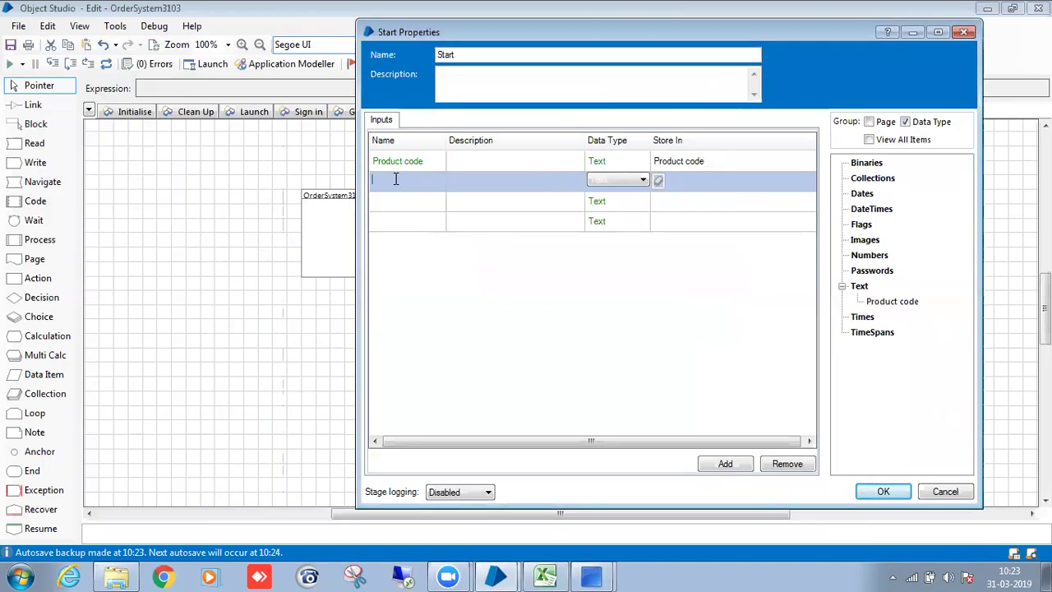
type("N")
key("BackSpace")
left_click(659, 180)
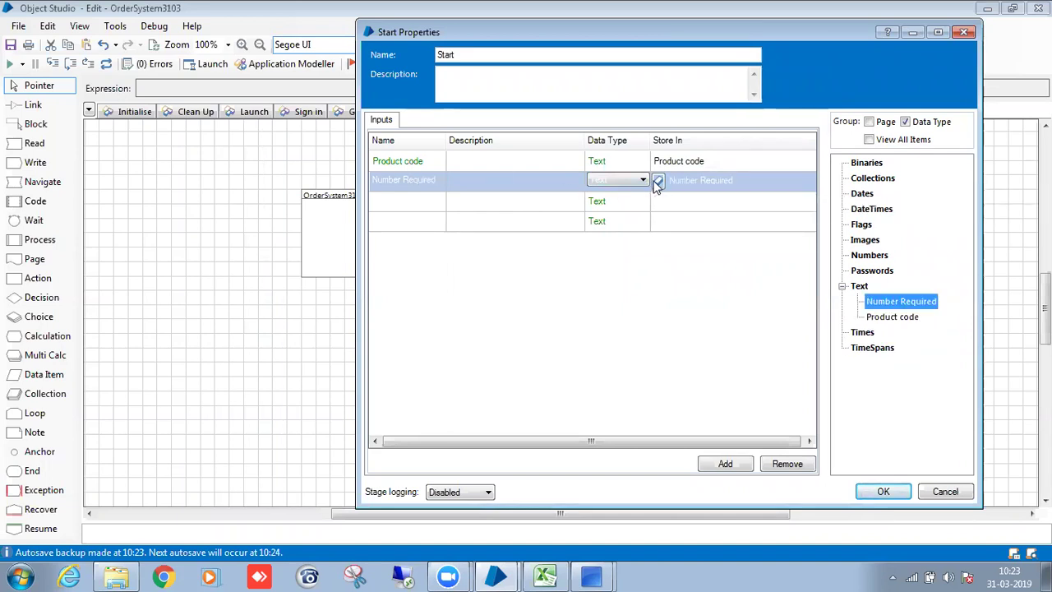
left_click(591, 577)
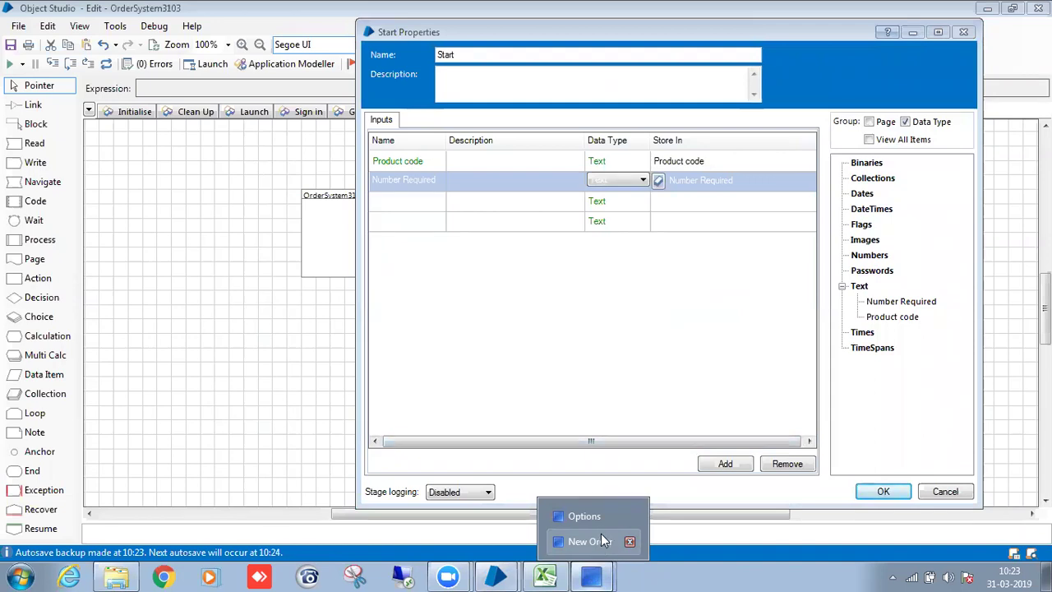
left_click(601, 535)
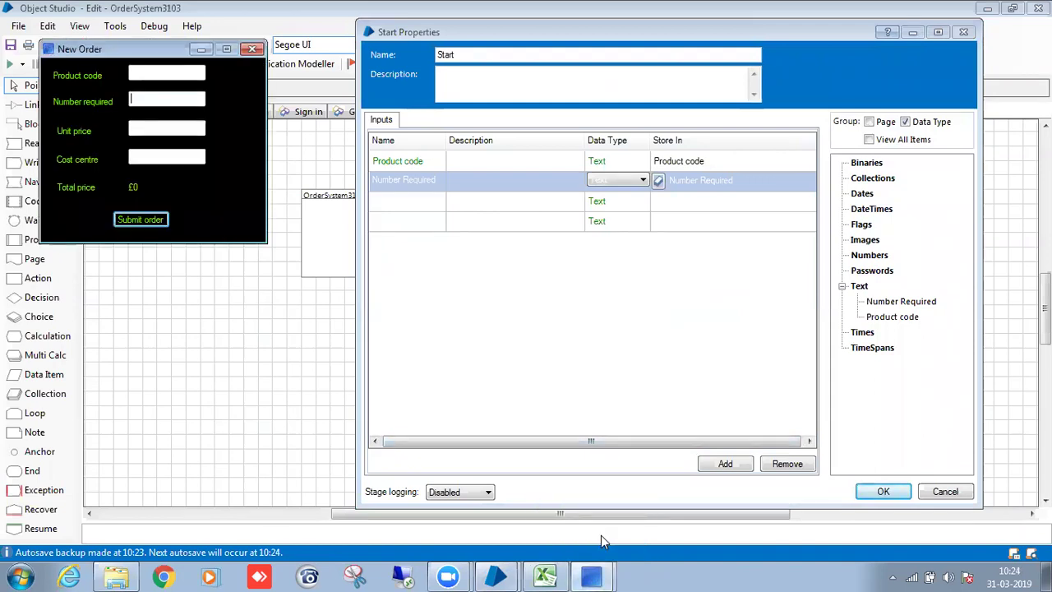
left_click(397, 211)
type("Unit")
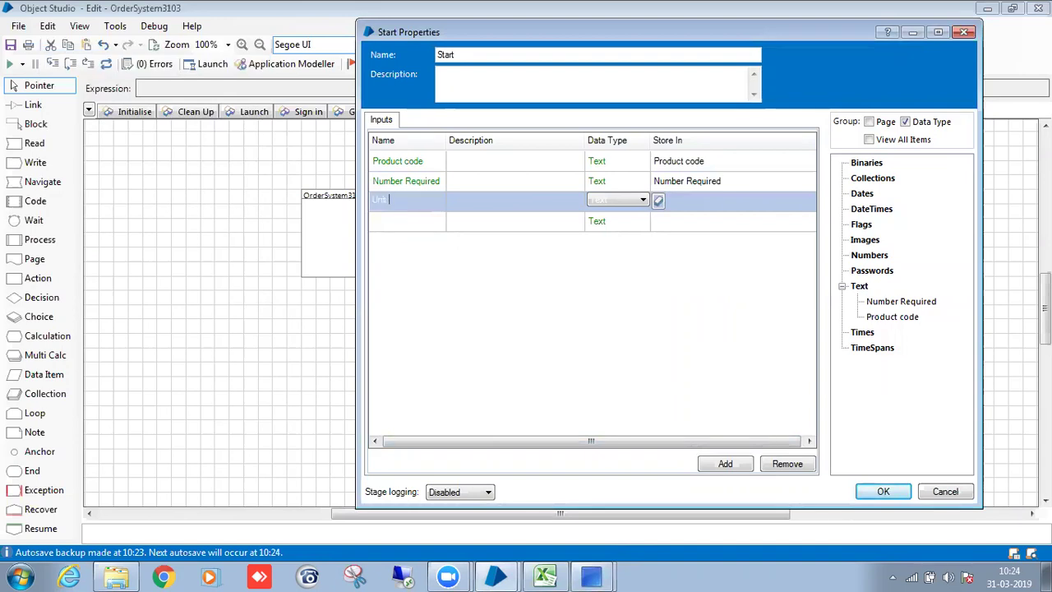
type(" Price")
left_click(659, 201)
Name the fourth input Cost Centre, create its data item and apply the Start settings.
mouse_move(592, 575)
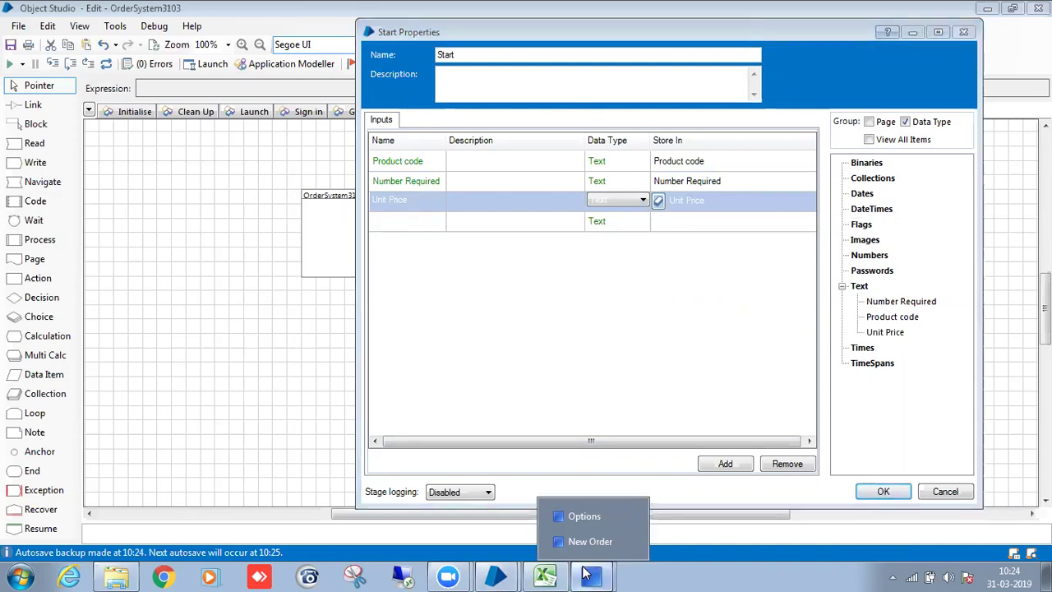
left_click(599, 534)
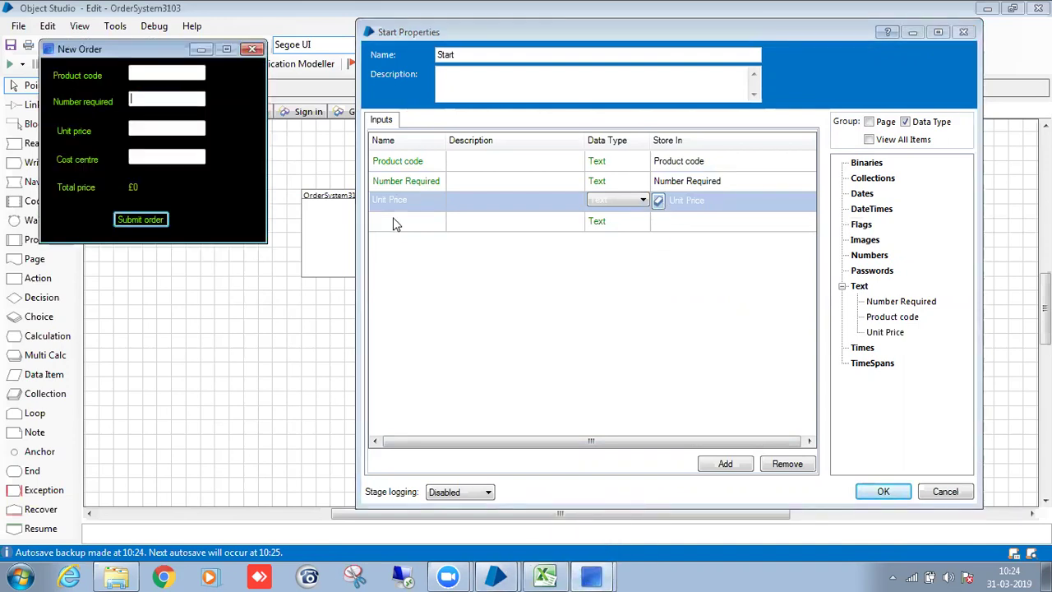
left_click(374, 215)
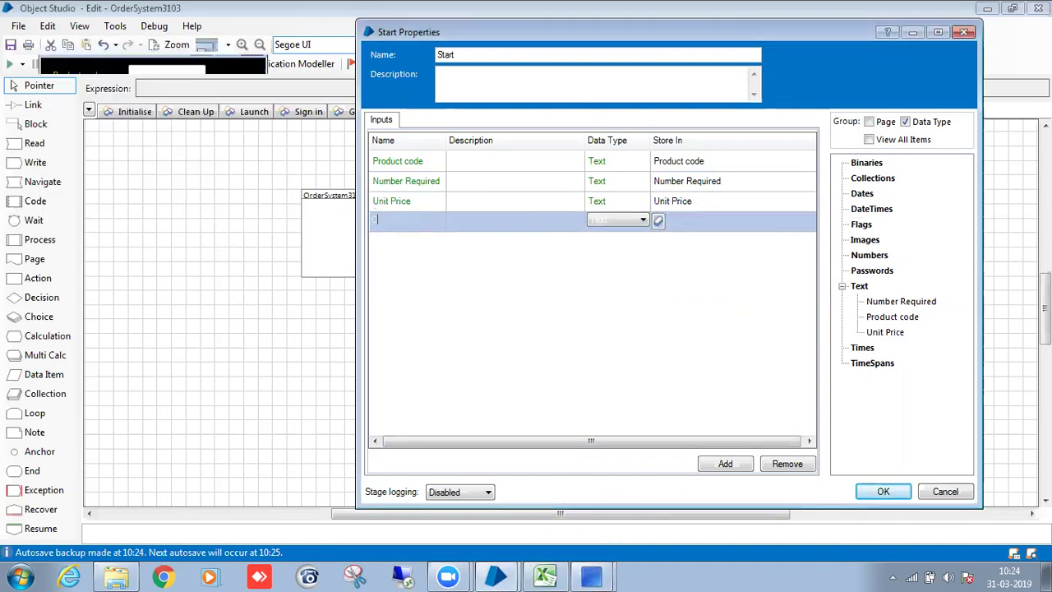
type("C")
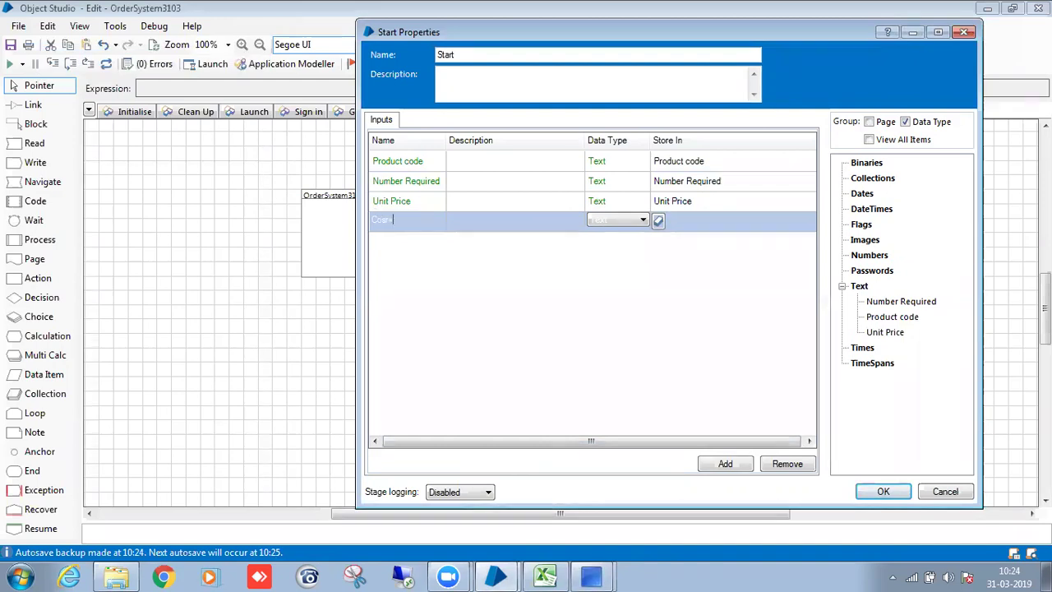
type("ost")
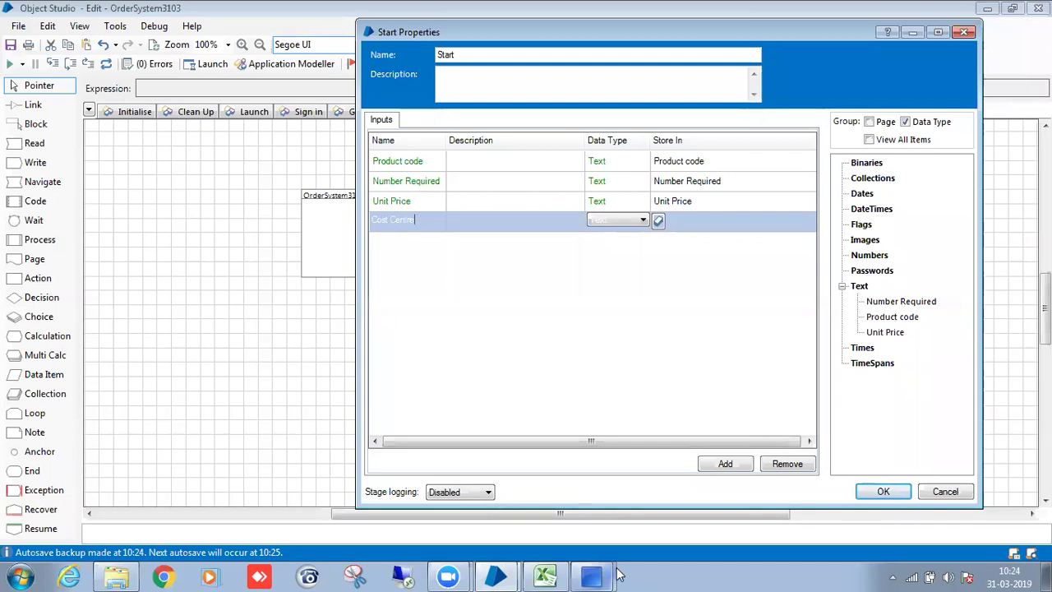
mouse_move(592, 575)
left_click(591, 542)
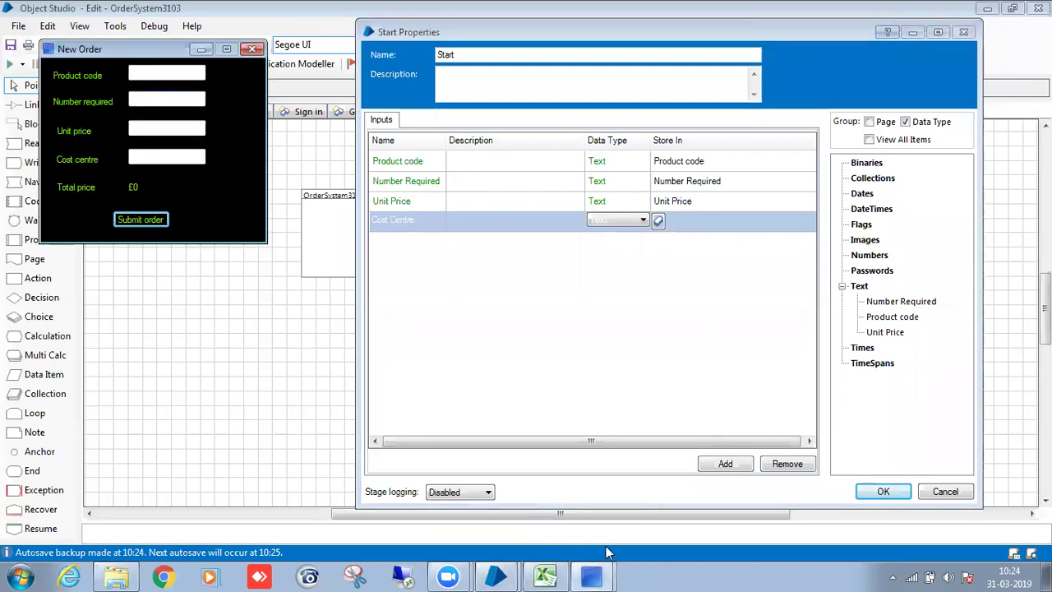
left_click(659, 222)
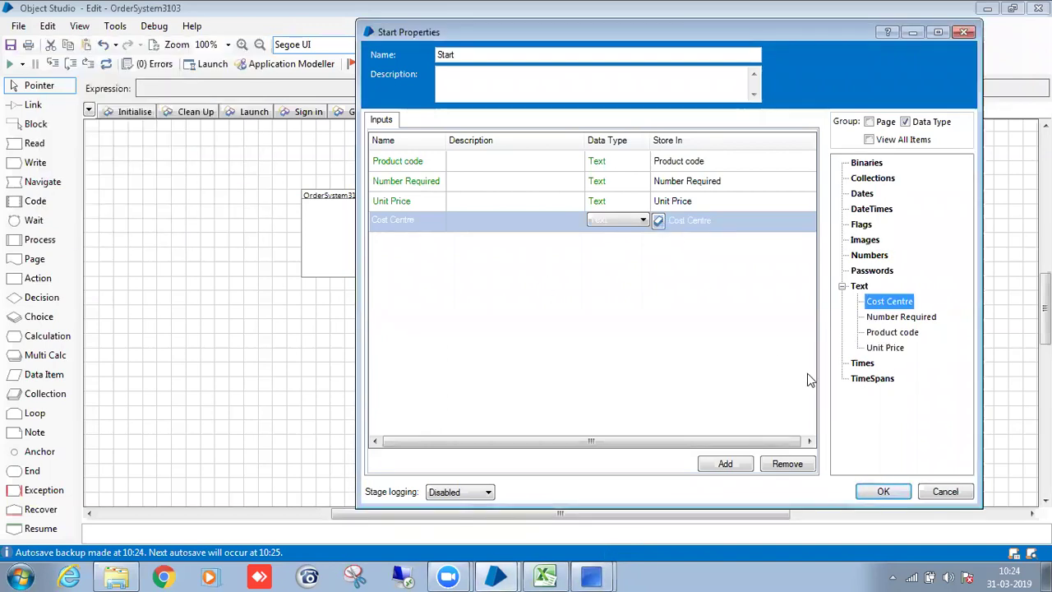
left_click(883, 491)
left_click_drag(557, 272, 334, 314)
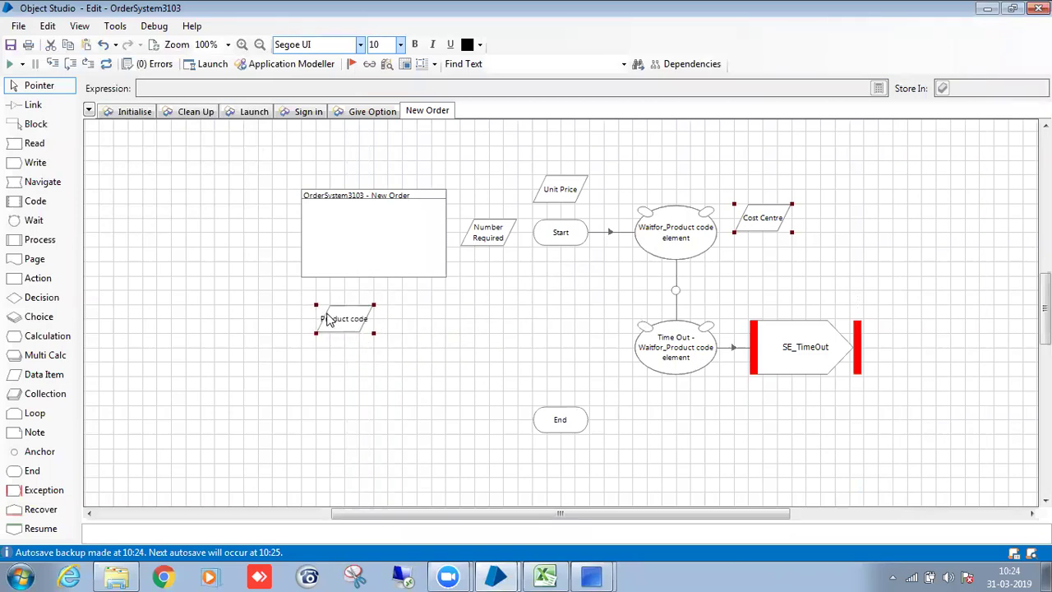
Group Number Required, Unit Price and Cost Centre beside Product code, then drop a Write stage below Start.
left_click_drag(495, 238, 426, 342)
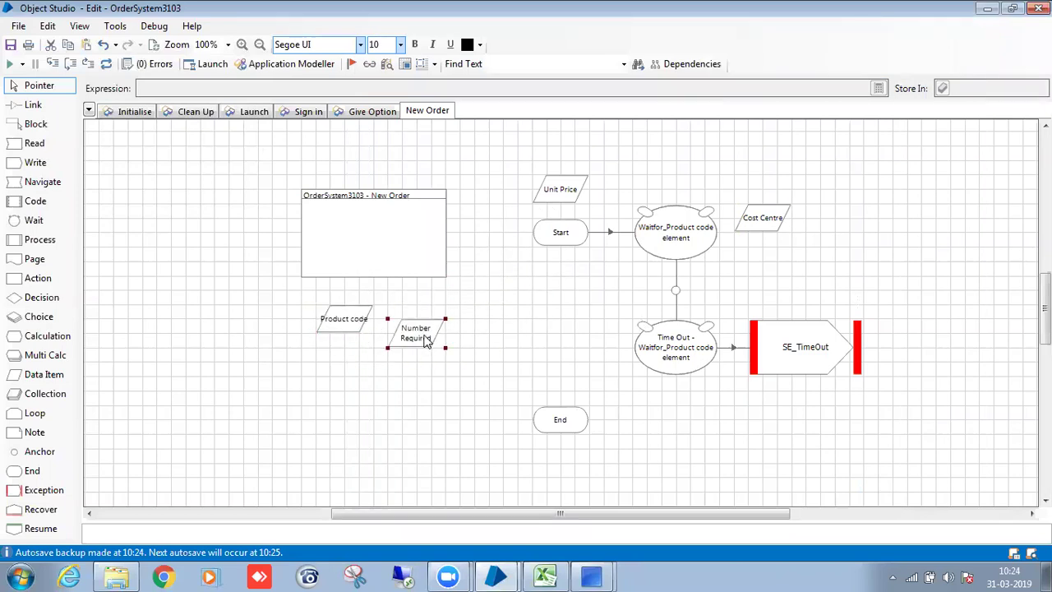
left_click_drag(571, 189, 342, 375)
left_click_drag(764, 233, 419, 387)
left_click(417, 331)
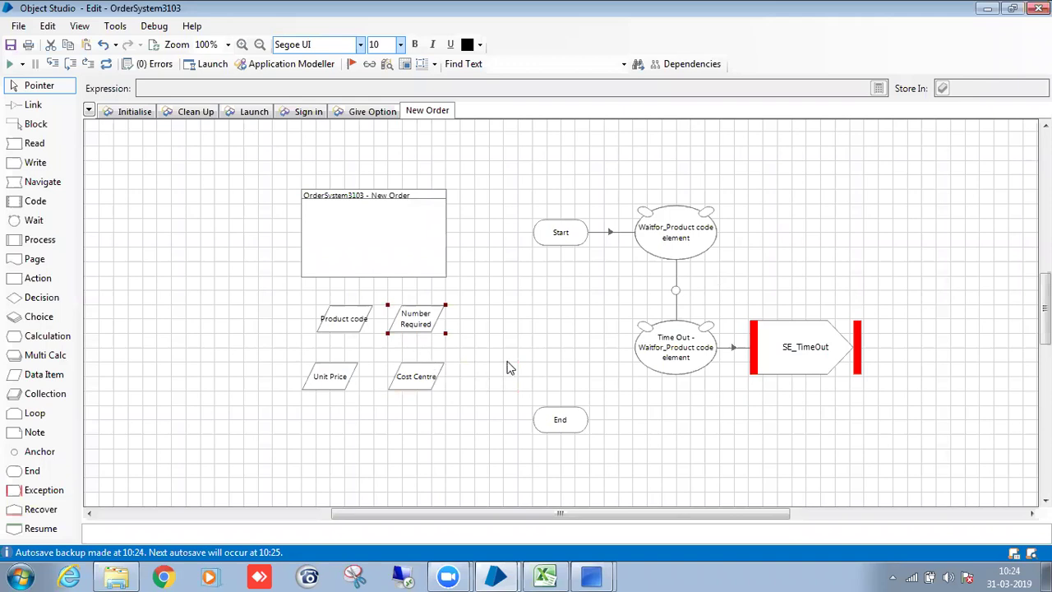
left_click(533, 341)
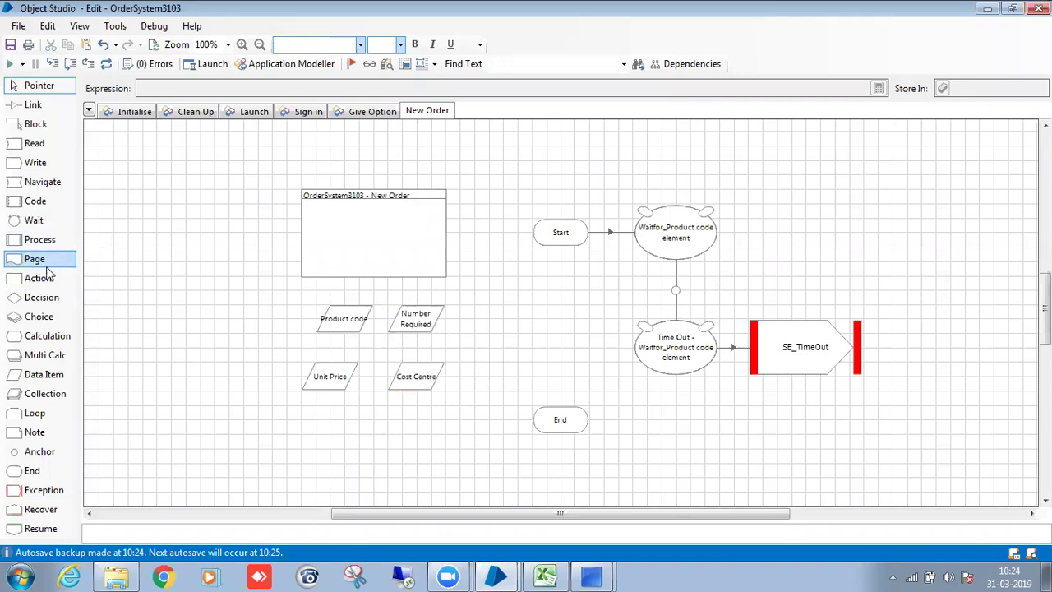
left_click_drag(37, 162, 570, 305)
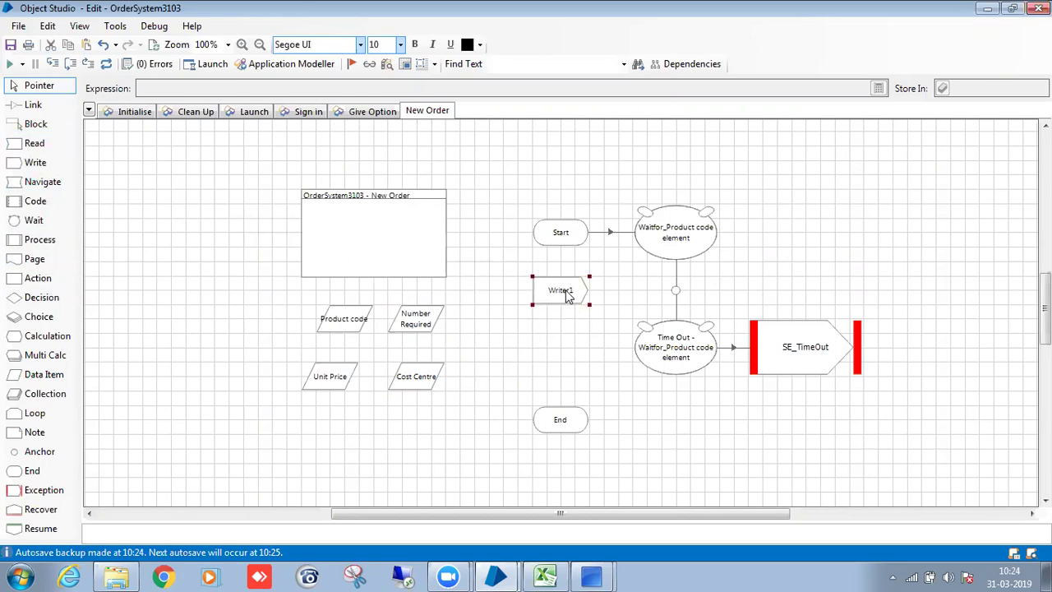
Give the write stage four rows targeting the ProductCode, NumberRequired, UnitPrice and CostCentre textboxes.
double_click(566, 295)
left_click(590, 454)
left_click(590, 454)
left_click(590, 454)
left_click(507, 183)
left_click_drag(754, 287, 524, 175)
left_click(493, 196)
left_click_drag(752, 296, 510, 194)
left_click(500, 216)
left_click_drag(771, 309, 531, 216)
left_click_drag(749, 321, 511, 239)
Fill each row's value from its matching data item and name the stage Give Order Details.
left_click(388, 176)
left_click(236, 321)
left_click(284, 337)
mouse_move(287, 337)
left_mouse_down()
mouse_move(355, 273)
mouse_move(295, 333)
left_mouse_up()
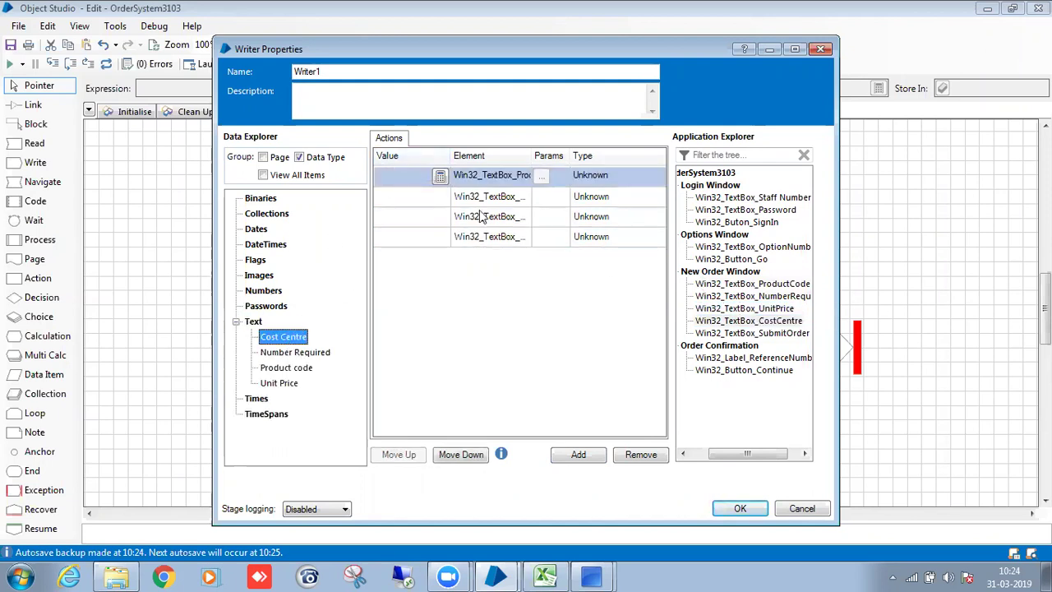
left_click_drag(534, 160, 586, 160)
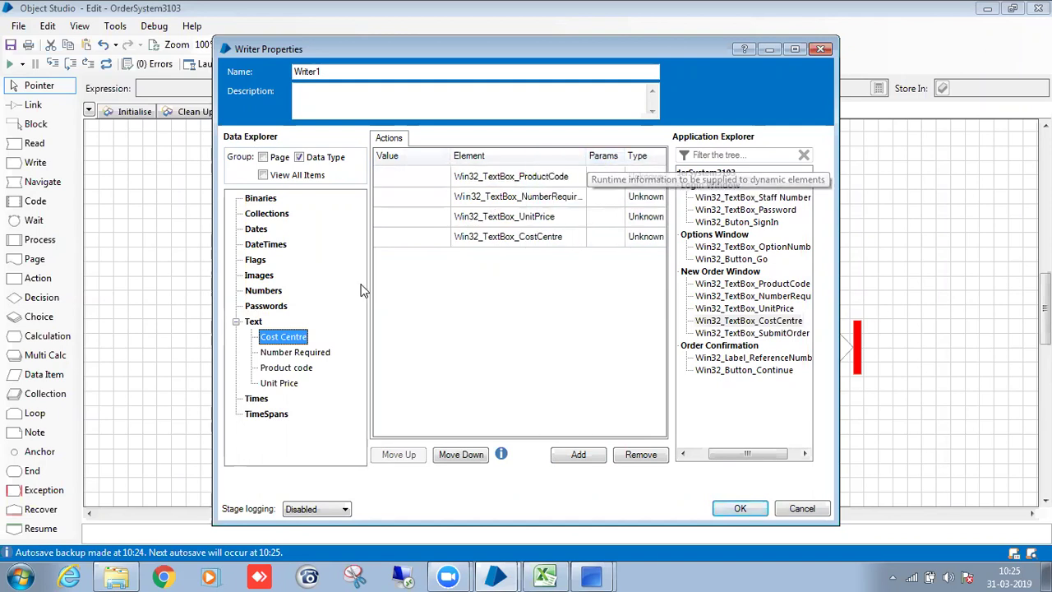
left_click_drag(285, 333, 401, 238)
left_click_drag(301, 369, 390, 247)
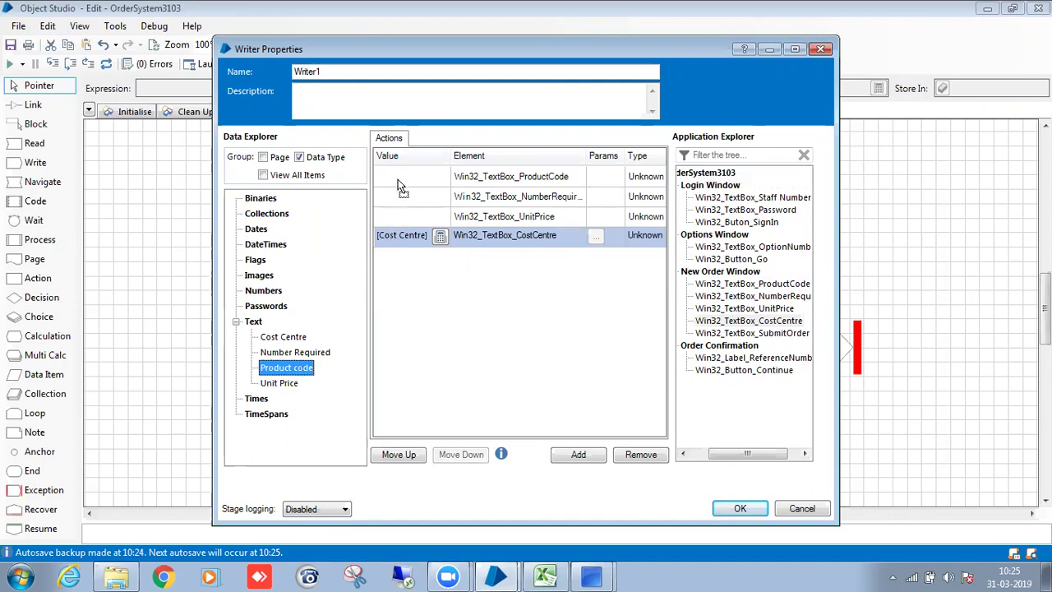
left_click_drag(398, 180, 398, 177)
left_click_drag(288, 388, 419, 216)
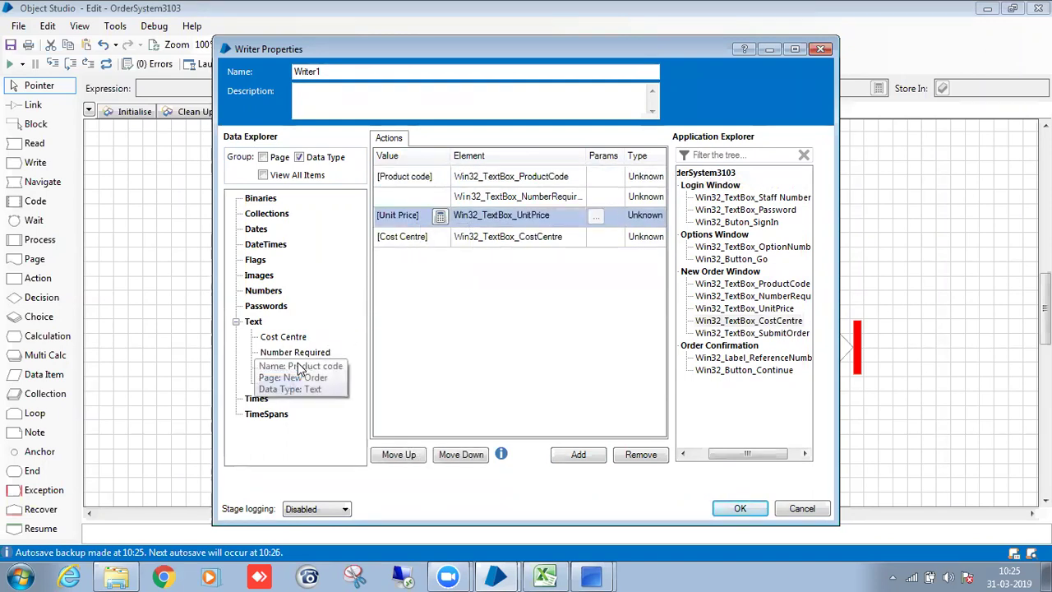
left_click_drag(320, 354, 403, 197)
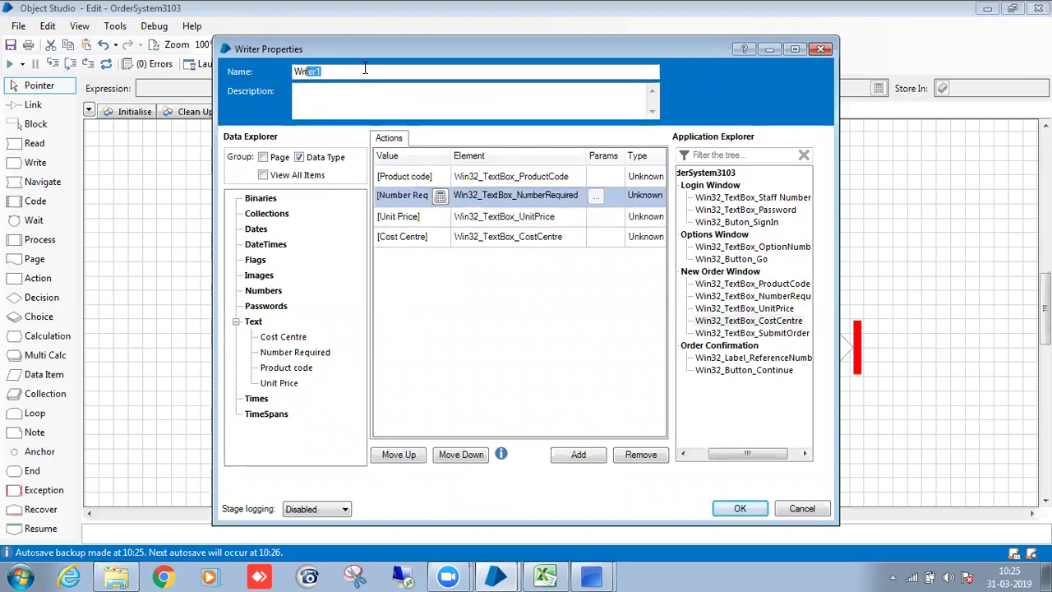
type("Give Order Details")
left_click(740, 508)
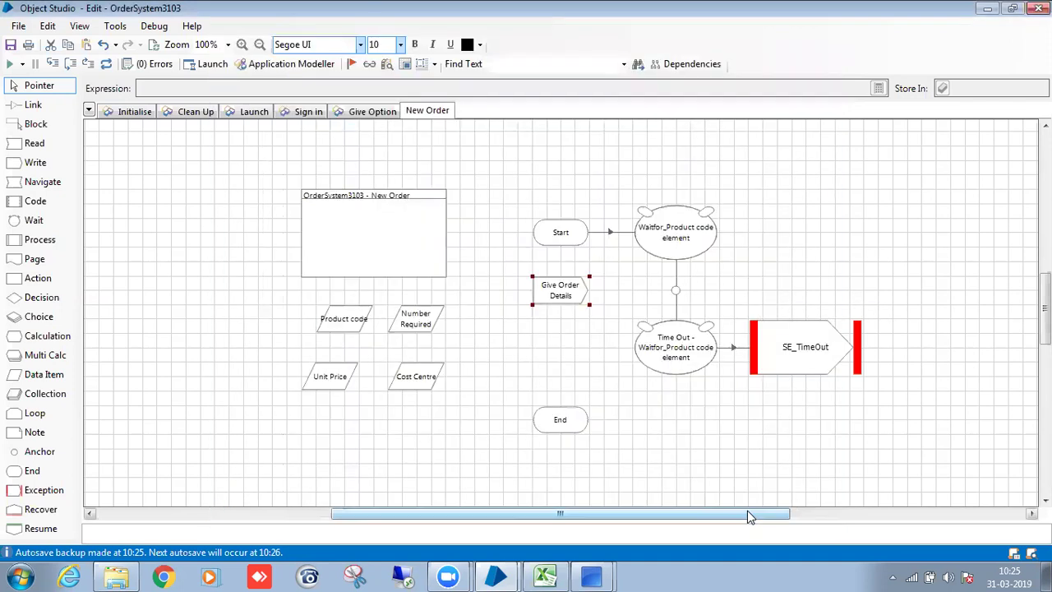
Route the product-code-exists outcome to Give Order Details and place a Navigate stage above End.
left_click_drag(673, 293, 581, 293)
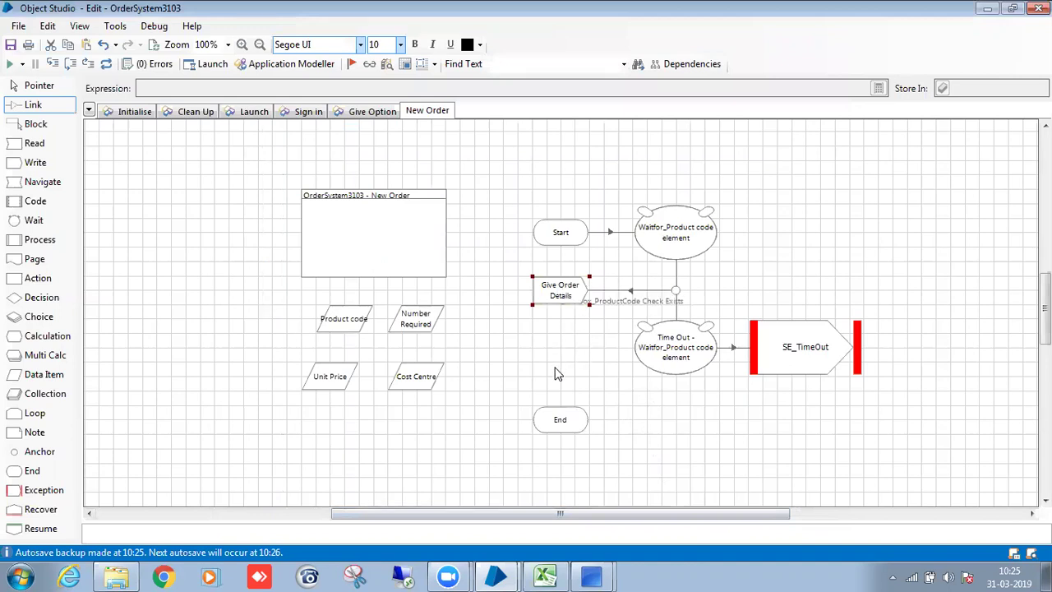
left_click(591, 577)
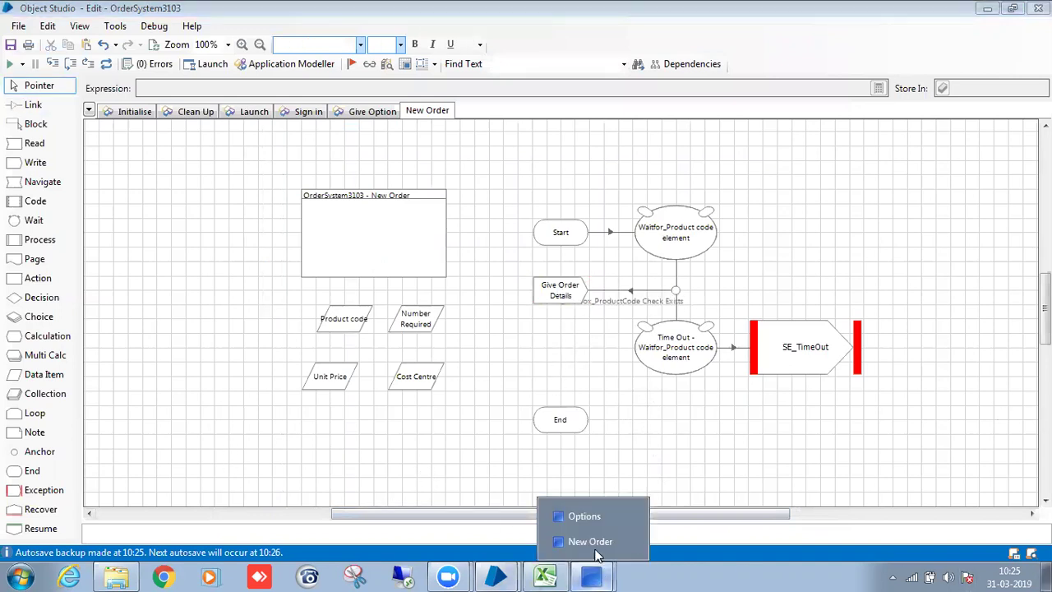
left_click(596, 549)
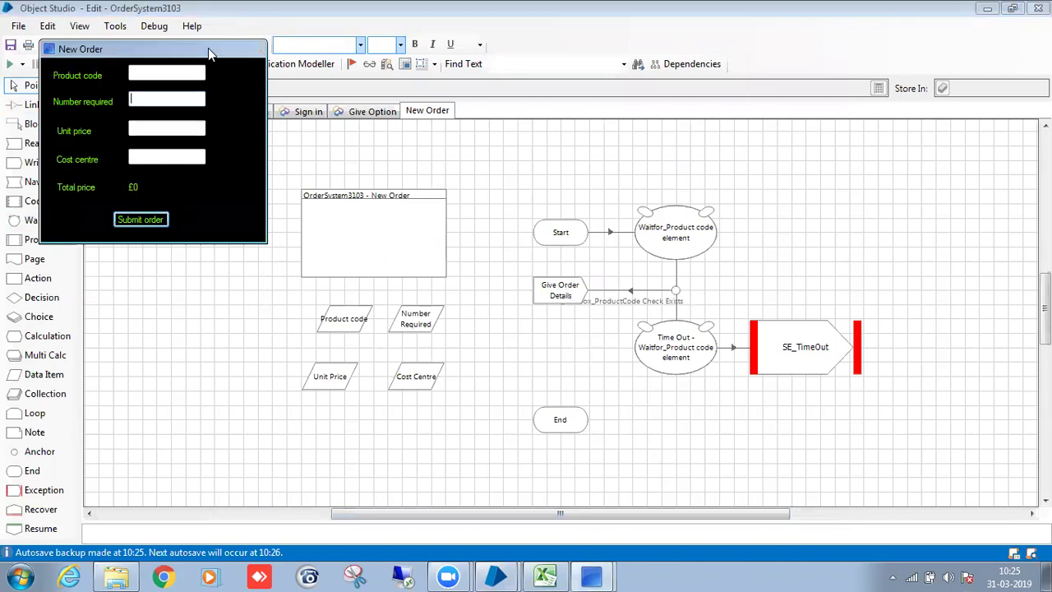
left_click(204, 49)
left_click_drag(42, 182, 562, 359)
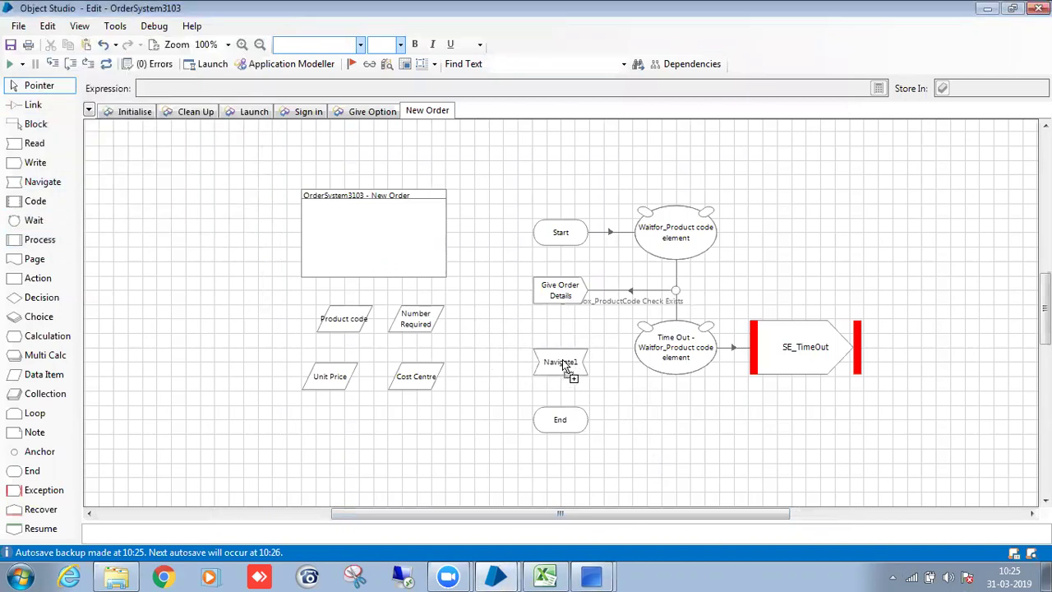
Set Navigate1 to Press Win32_TextBox_SubmitOrder and rename it click submit.
double_click(563, 357)
left_click_drag(345, 330, 489, 178)
left_click(658, 177)
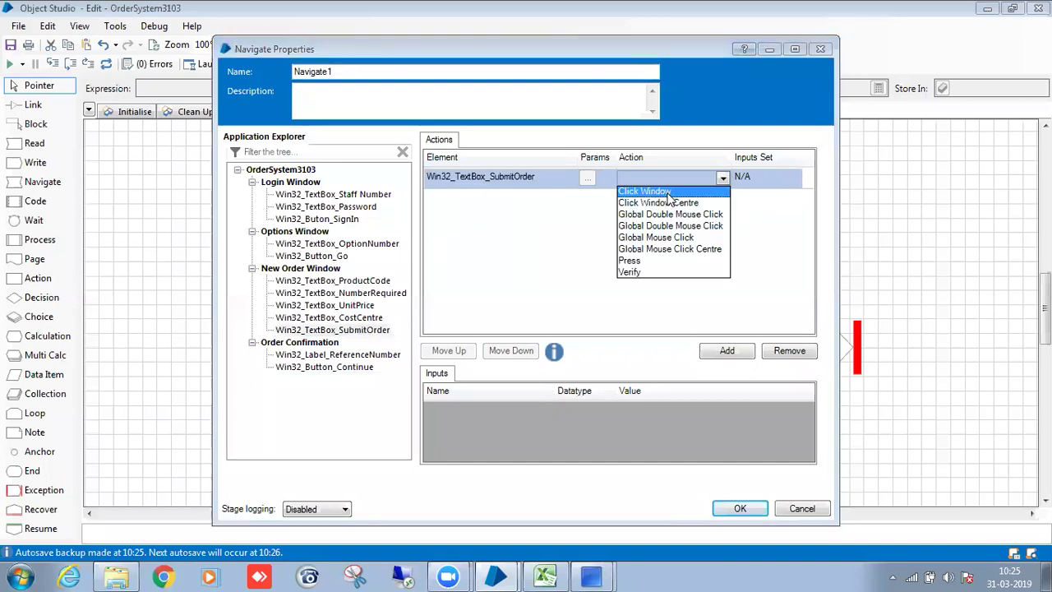
left_click(661, 260)
left_click(360, 70)
double_click(360, 70)
key("BackSpace")
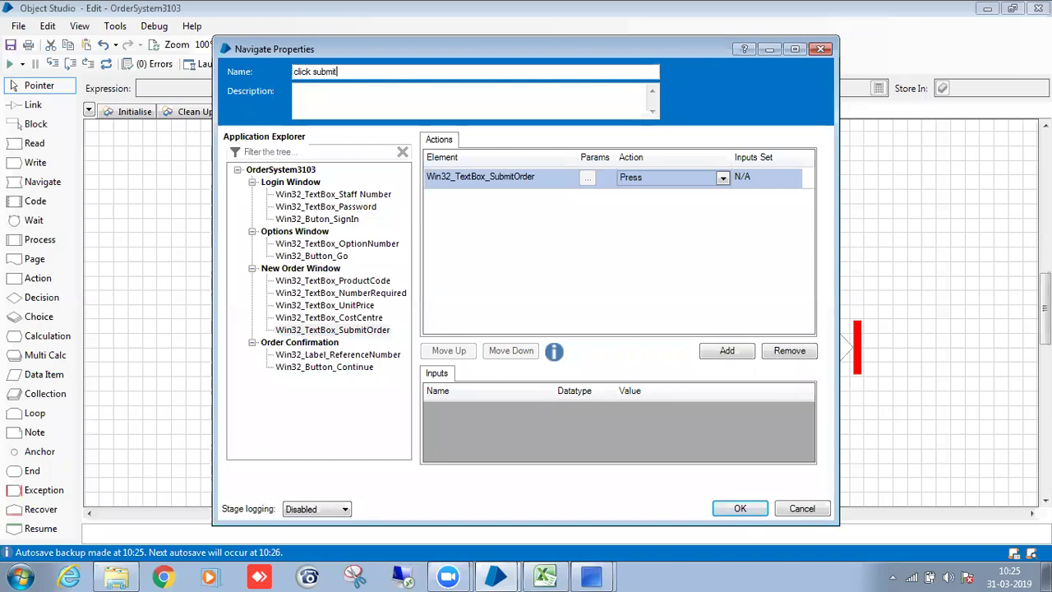
left_click(727, 510)
Link Give Order Details through click submit to End.
key("x")
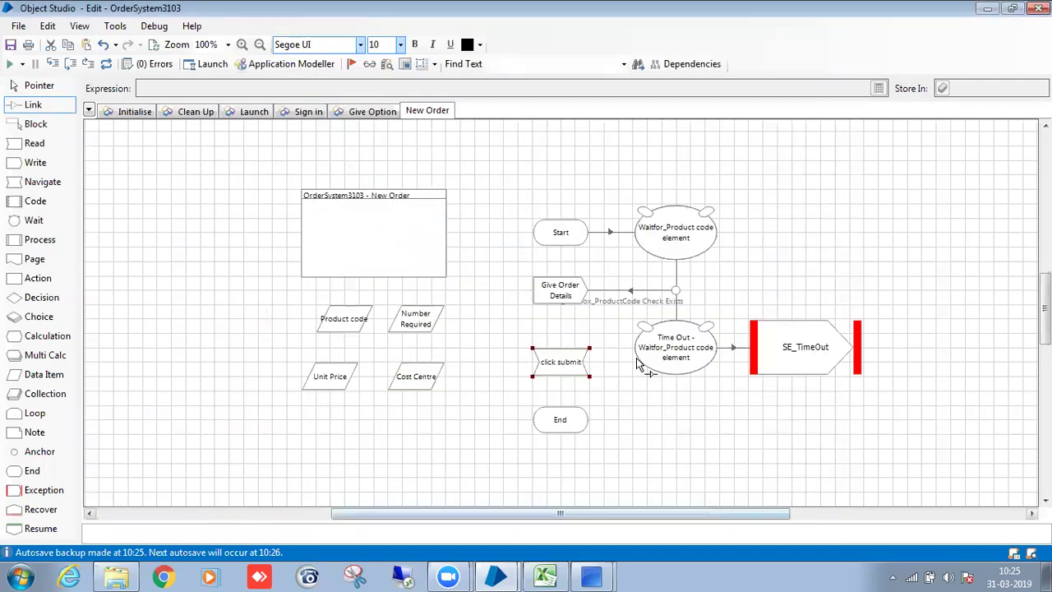
left_click_drag(566, 302, 559, 416)
key("Escape")
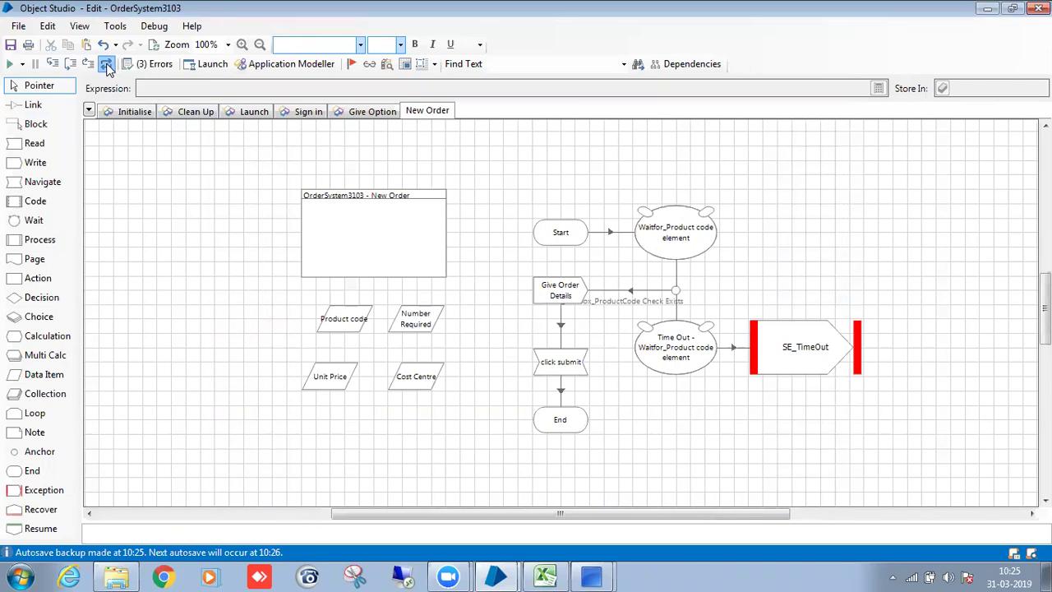
Publish the New Order page and save the business object with the comment 'save'.
right_click(430, 108)
left_click(473, 251)
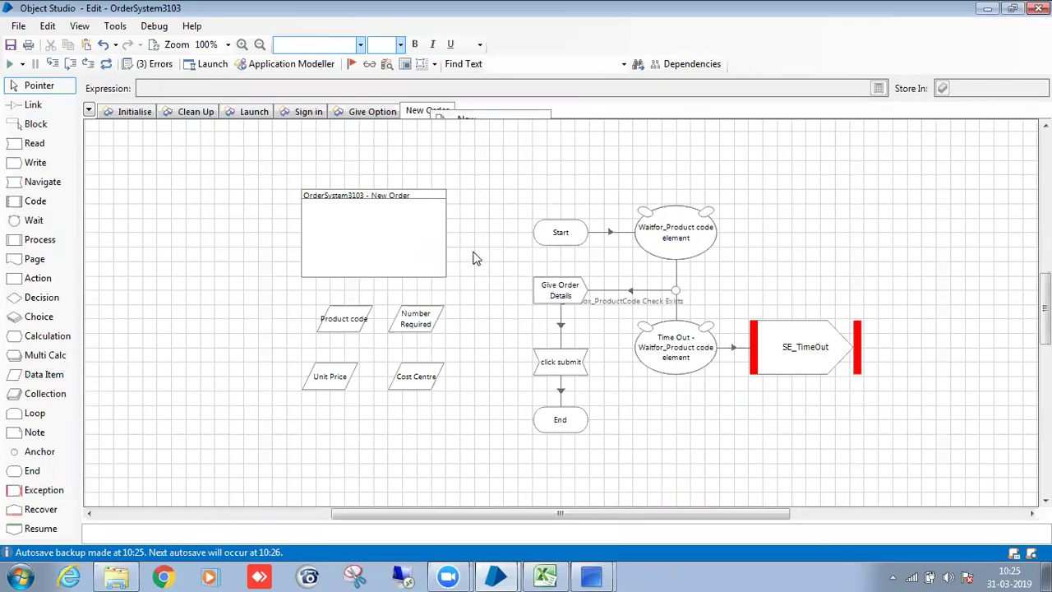
key("ctrl+s")
type("s")
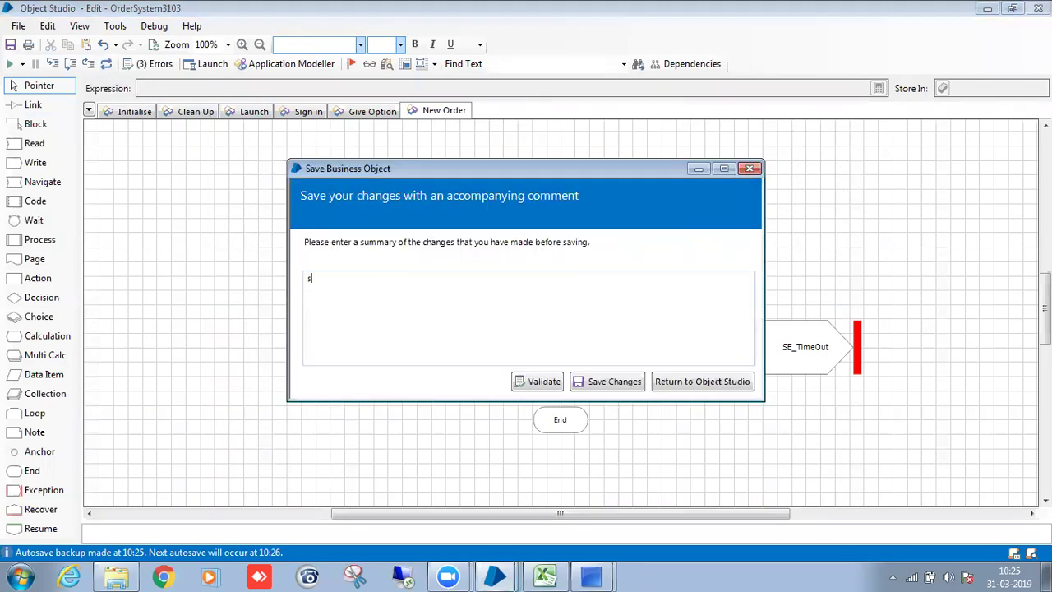
type("ave")
left_click(617, 385)
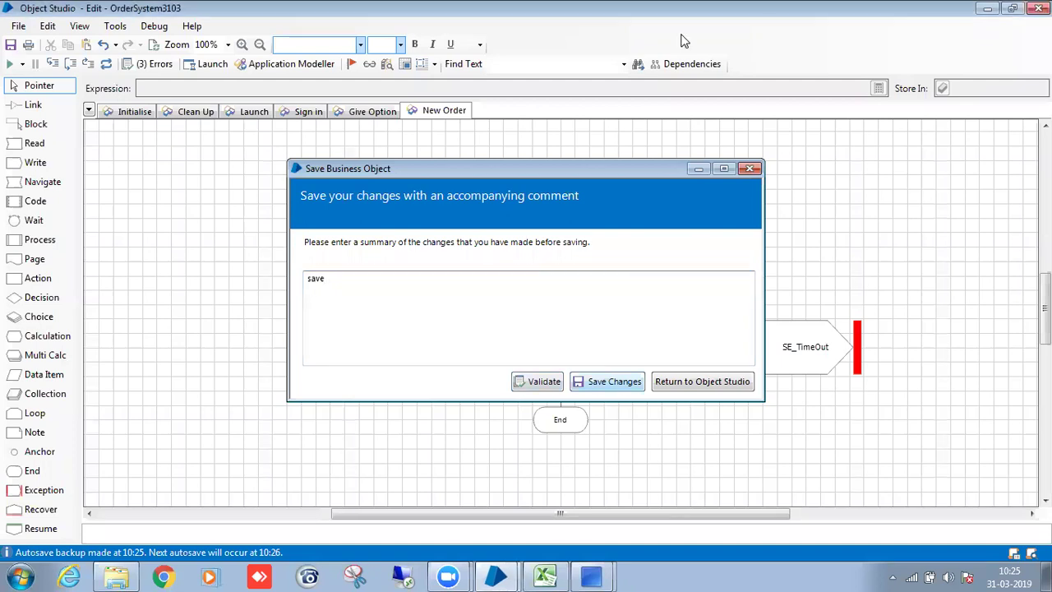
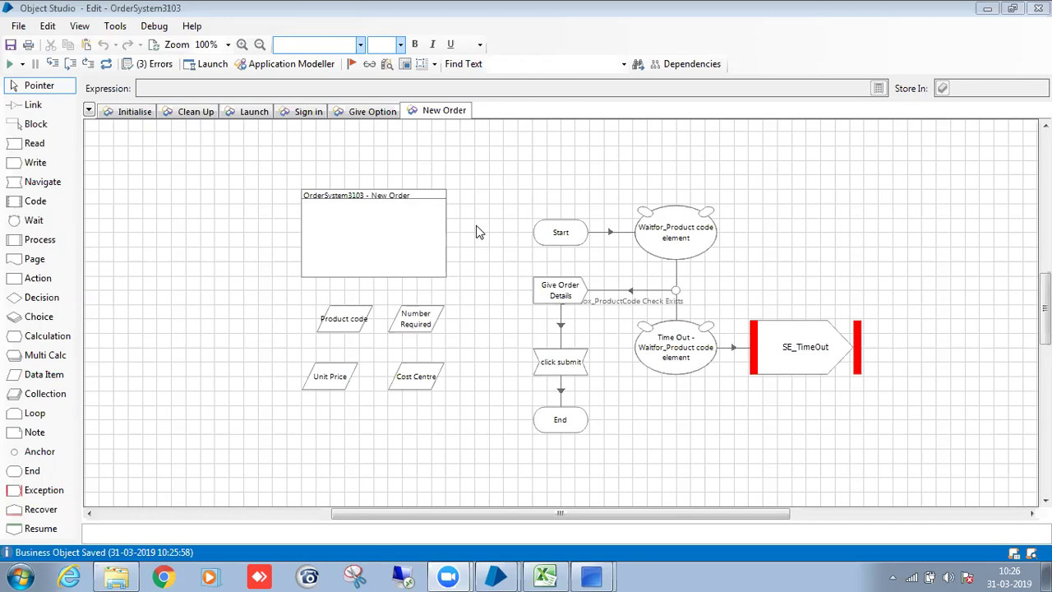
Review the Launch, Sign in and Give Option pages, then return to New Order.
left_click(257, 111)
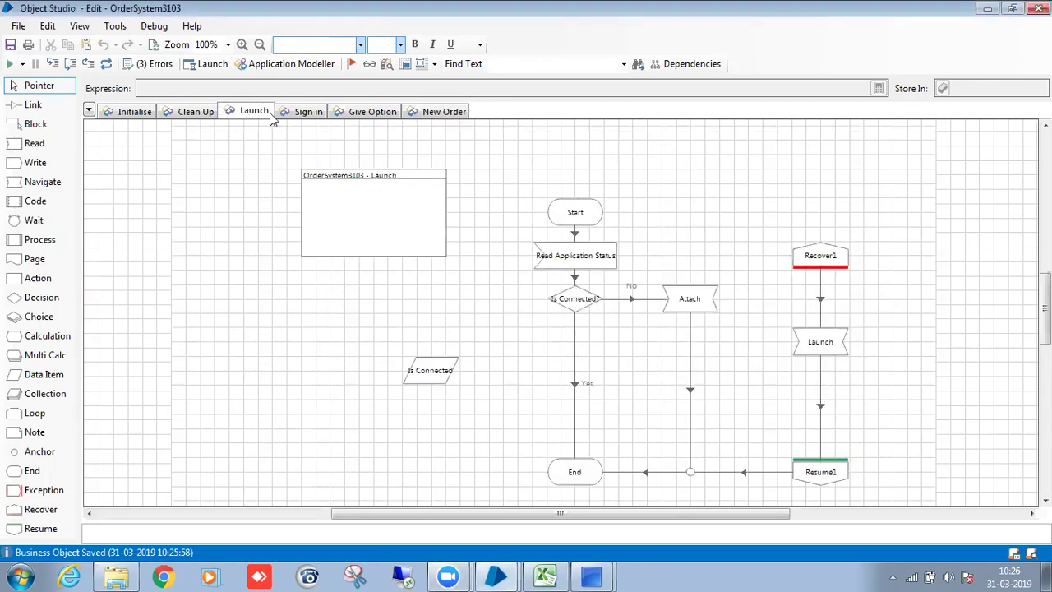
left_click(309, 112)
left_click(371, 112)
left_click(448, 111)
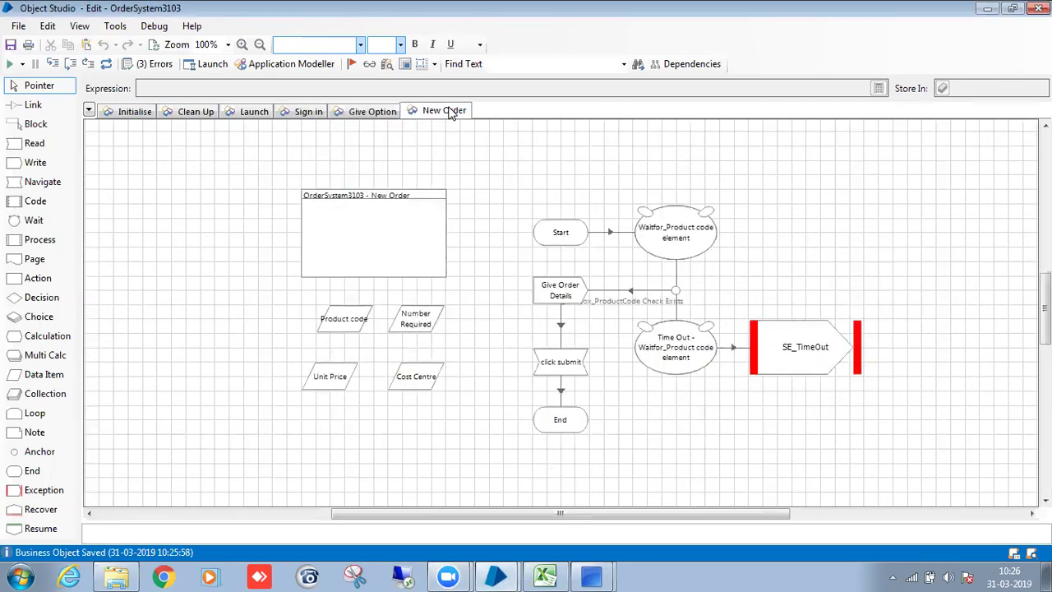
left_click(370, 112)
left_click(311, 113)
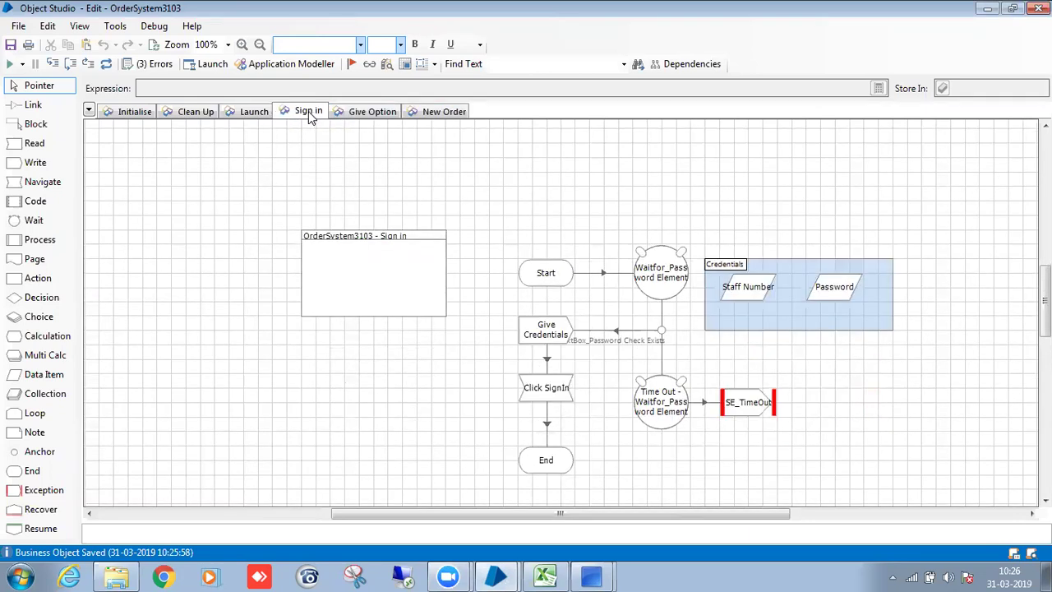
left_click(436, 116)
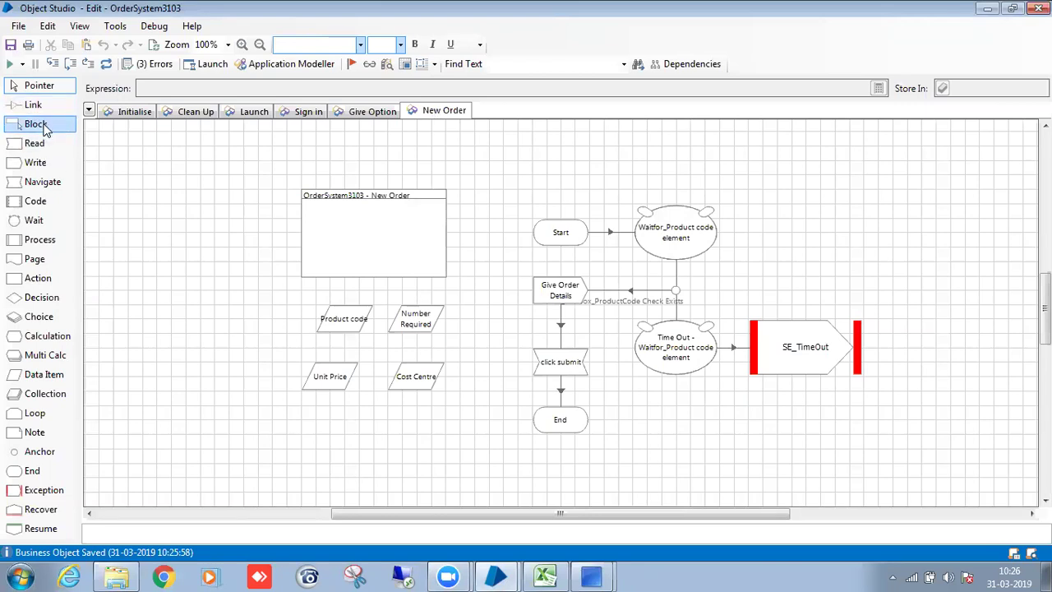
Enclose Product code, Number Required, Unit Price and Cost Centre in an 'Order Details' block, then validate.
left_click(45, 124)
left_click_drag(301, 290, 461, 420)
double_click(316, 302)
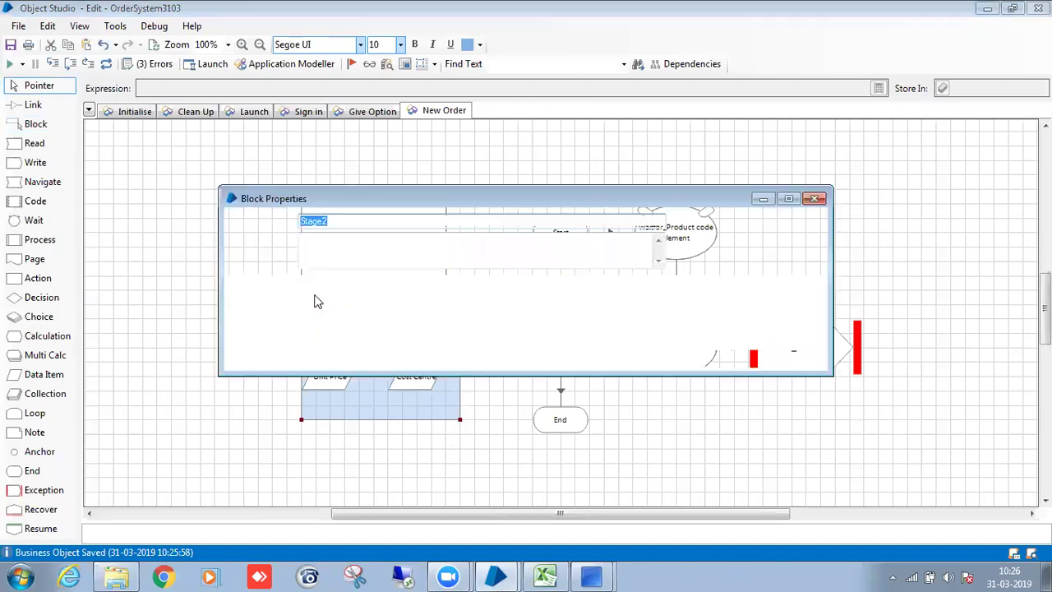
key("BackSpace")
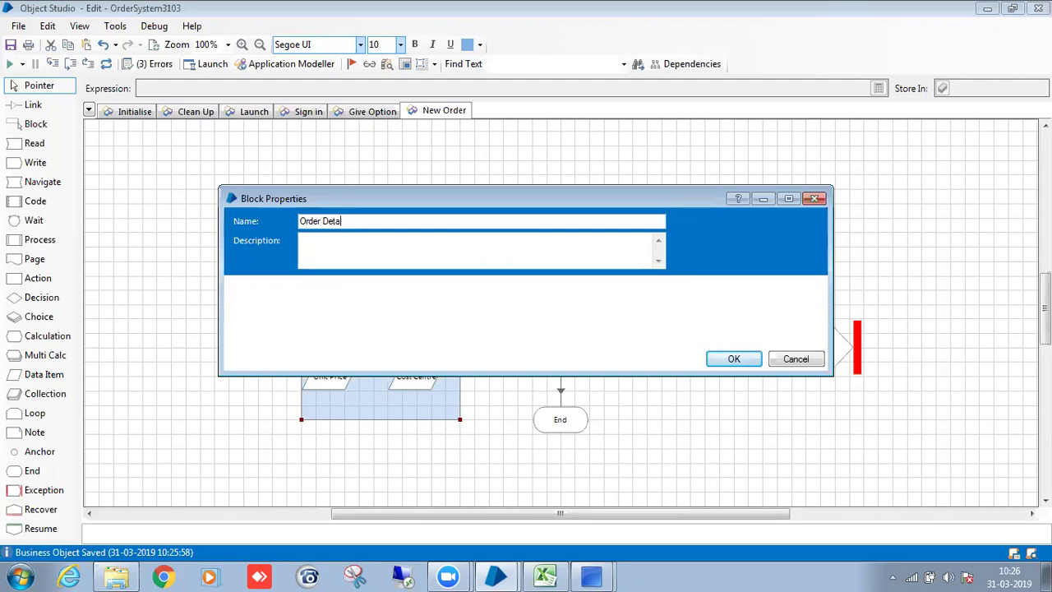
left_click(744, 363)
left_click_drag(328, 367, 352, 369)
left_click(345, 329)
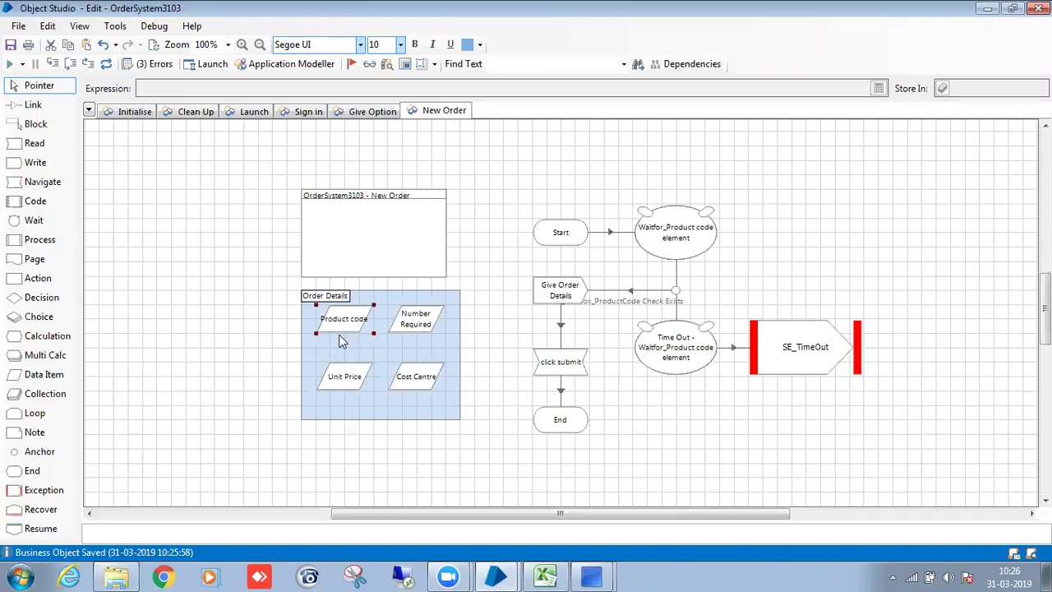
left_click(152, 64)
Resave the Click SignIn stage's properties to clear its three errors, and recheck validation.
left_click(524, 358)
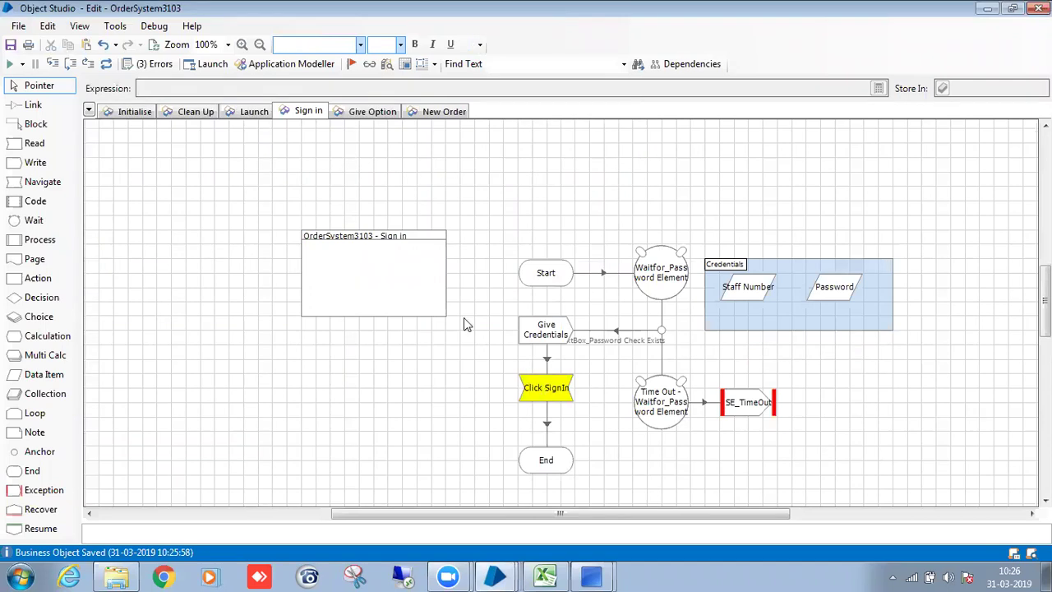
double_click(543, 392)
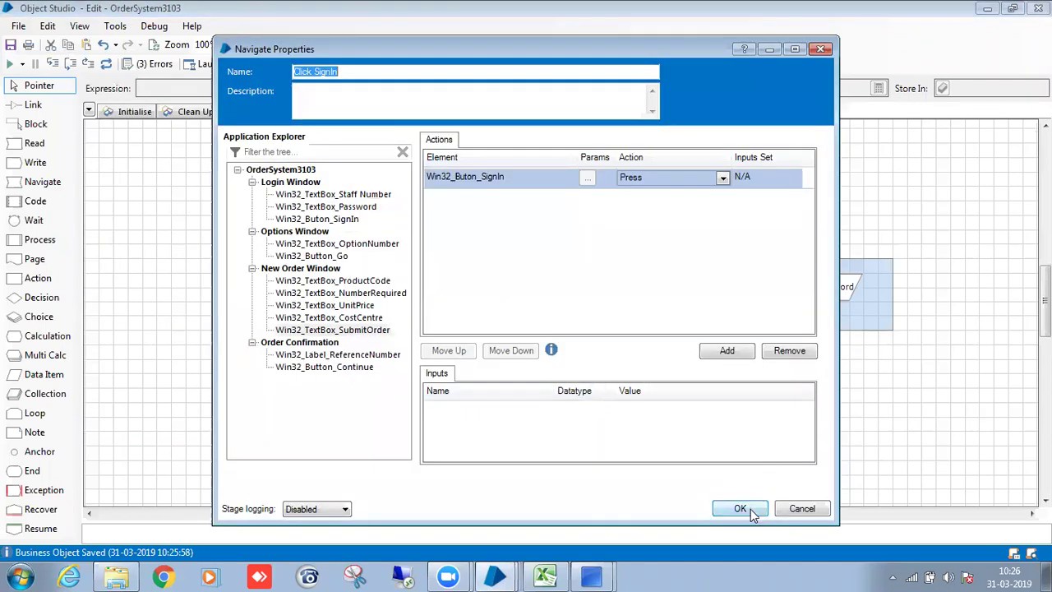
left_click(745, 509)
left_click(149, 66)
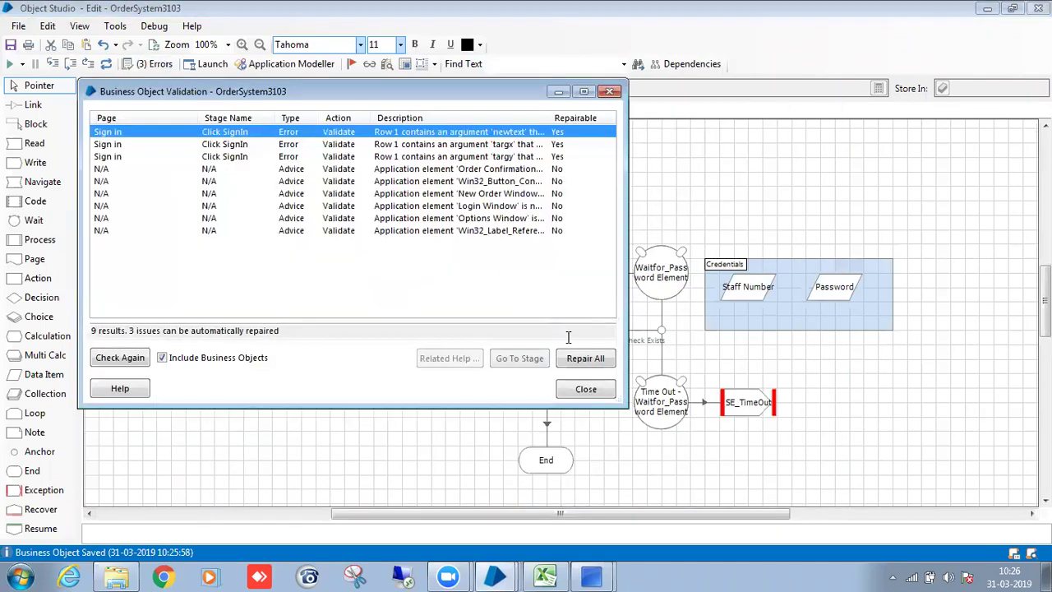
left_click(583, 388)
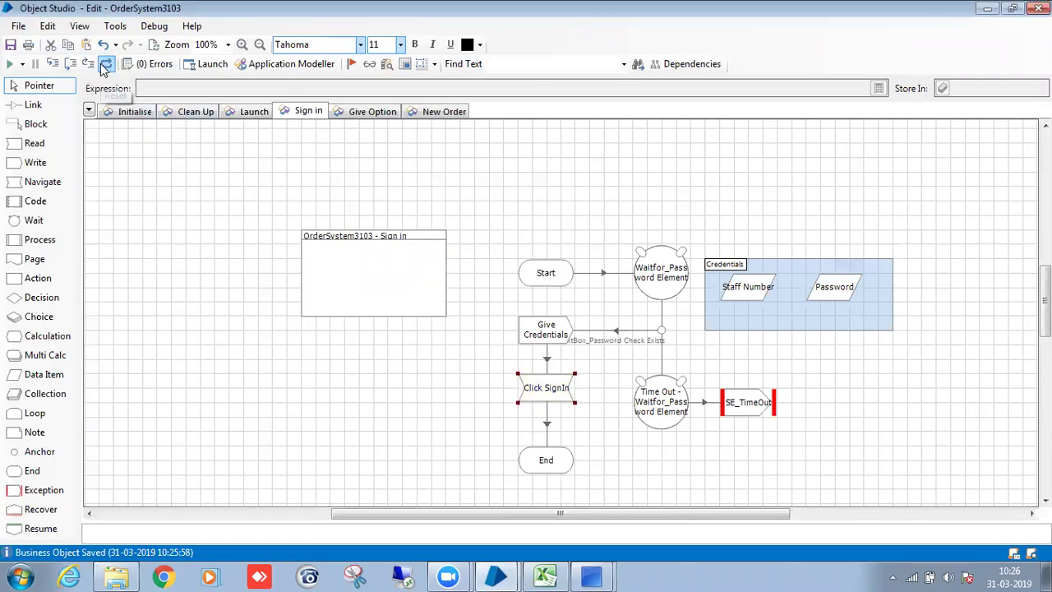
Browse the Give Option and Sign in pages, then bring up page options from the tab strip.
left_click(371, 111)
left_click(308, 111)
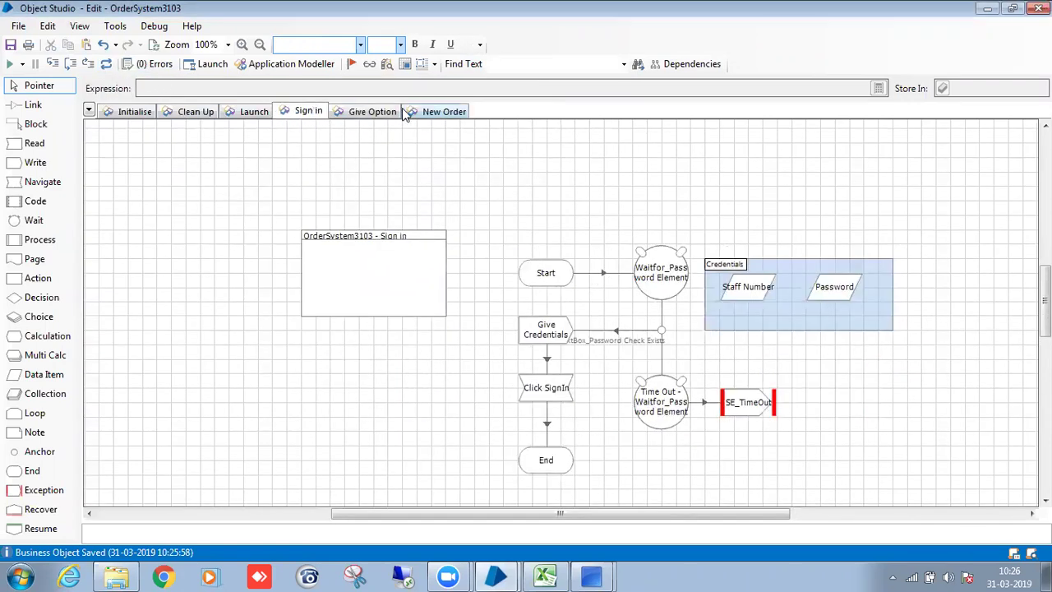
left_click(440, 112)
right_click(507, 112)
Add a new page named 'Get Reference Number'.
left_click(536, 124)
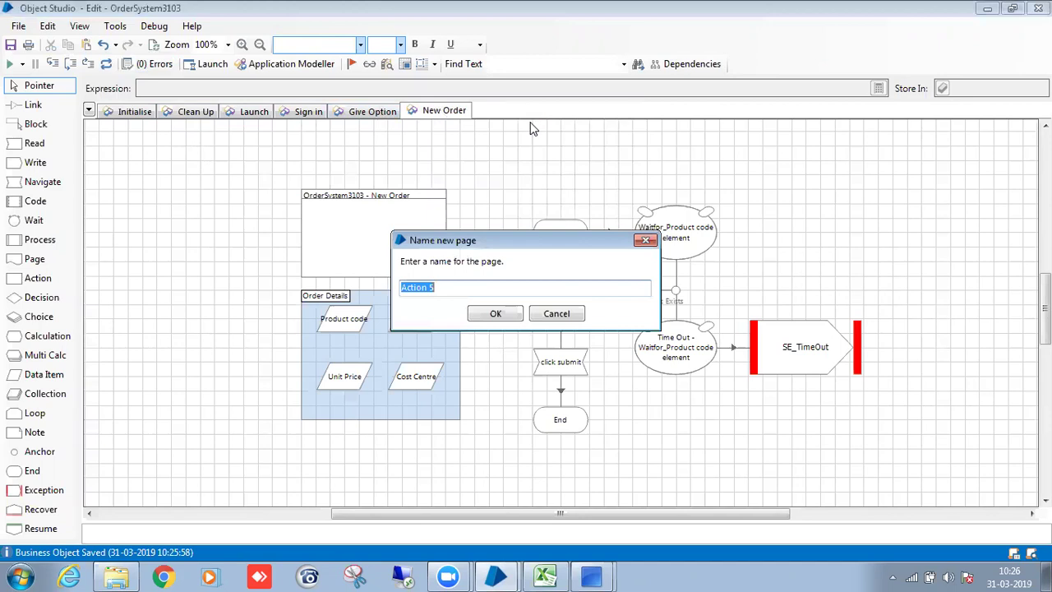
left_click_drag(462, 285, 376, 287)
key("BackSpace")
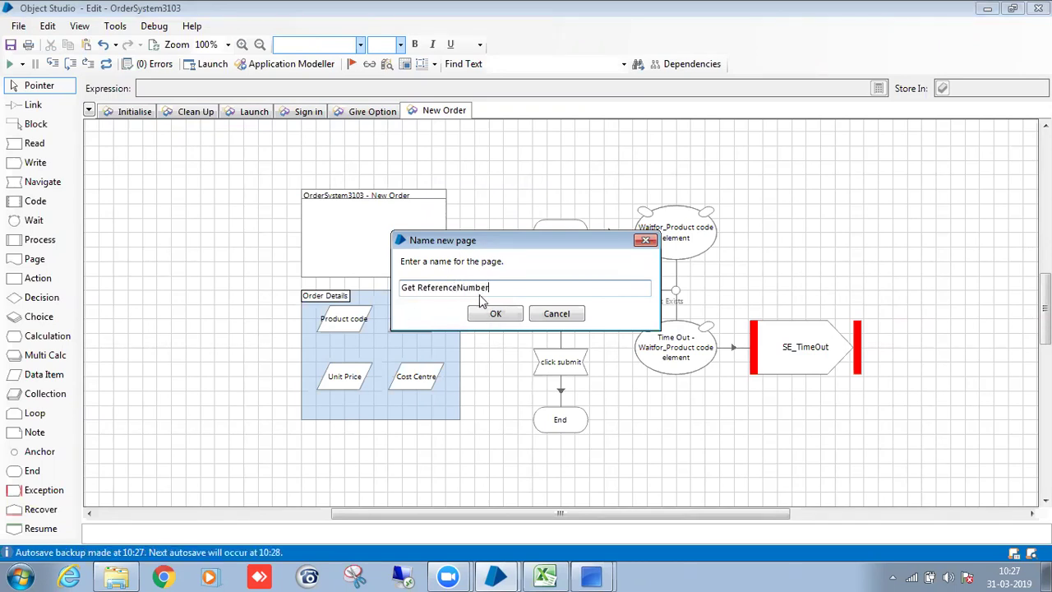
left_click(491, 313)
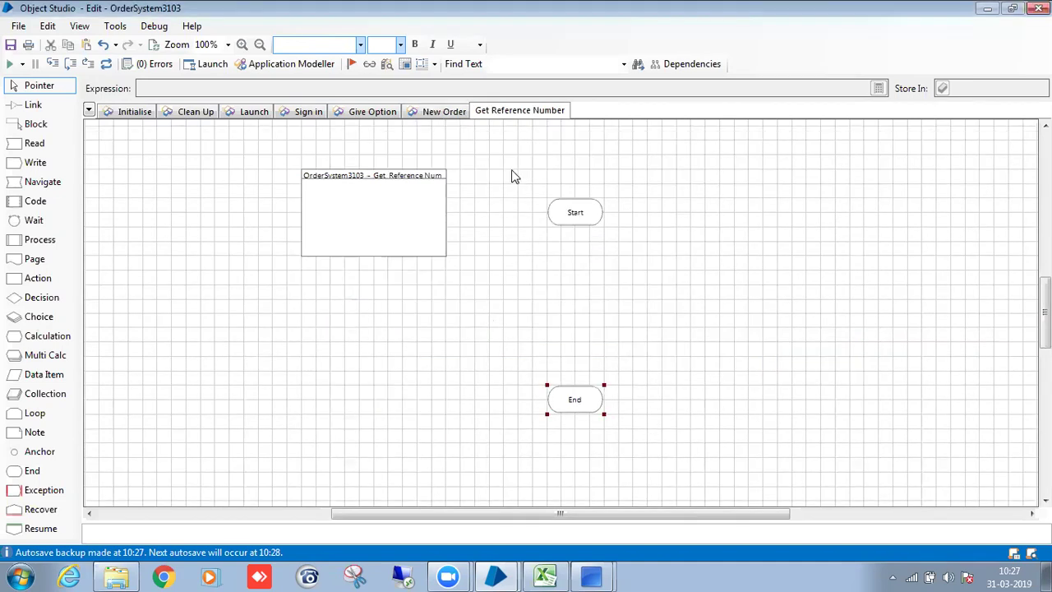
Place a wait stage right of Start and find Win32_Button_Continue among the Order Confirmation elements.
left_click_drag(34, 220, 713, 214)
double_click(713, 214)
left_click(305, 353)
left_click(306, 366)
left_click(305, 352)
left_click(304, 342)
left_click(304, 354)
left_click(305, 365)
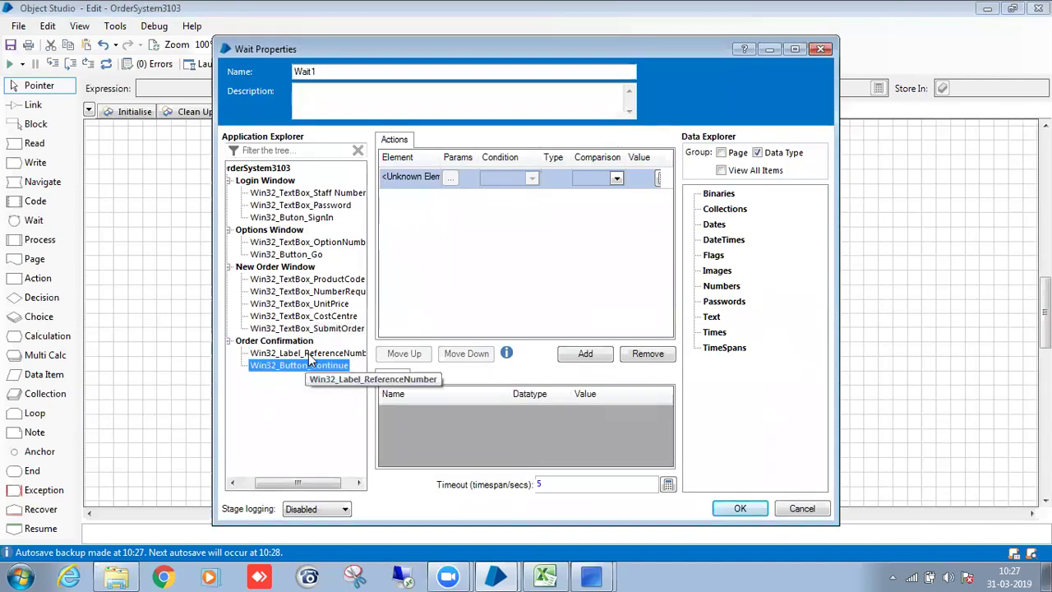
Make the wait check that Win32_Button_Continue exists, with a 10-second timeout.
left_click_drag(306, 366, 409, 178)
left_click(532, 178)
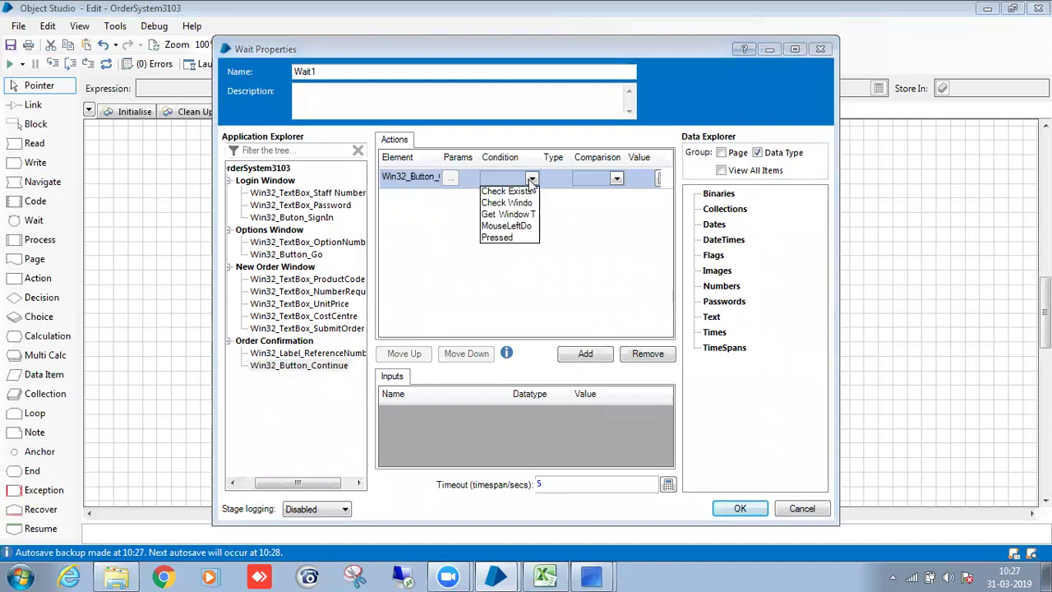
left_click(503, 190)
double_click(581, 484)
type("10")
left_click(737, 508)
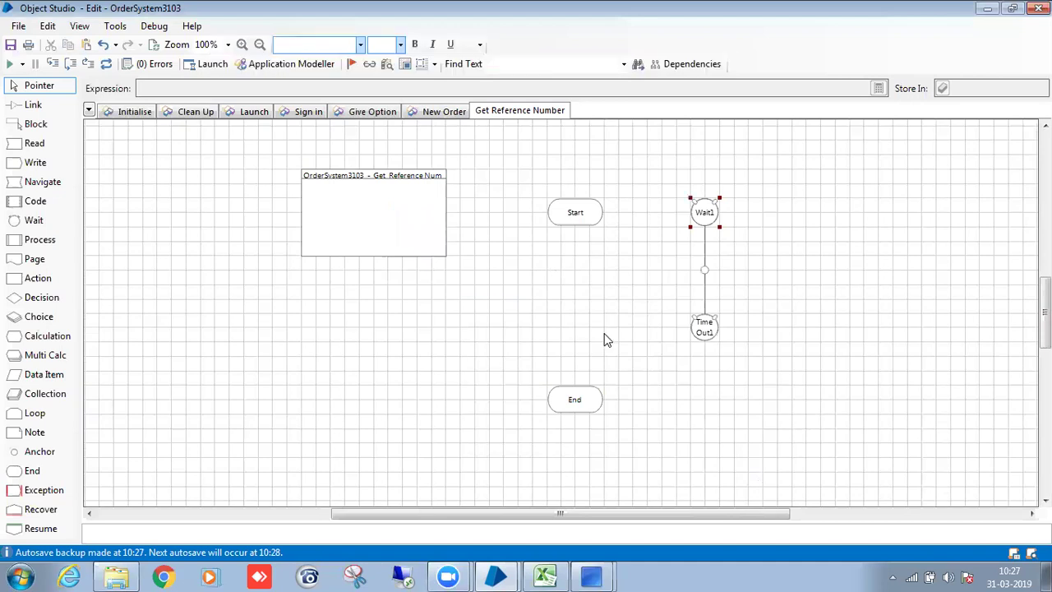
Enlarge the wait and Time Out1 stage shapes.
left_click_drag(721, 227, 732, 238)
left_click(720, 339)
left_click_drag(721, 340, 731, 350)
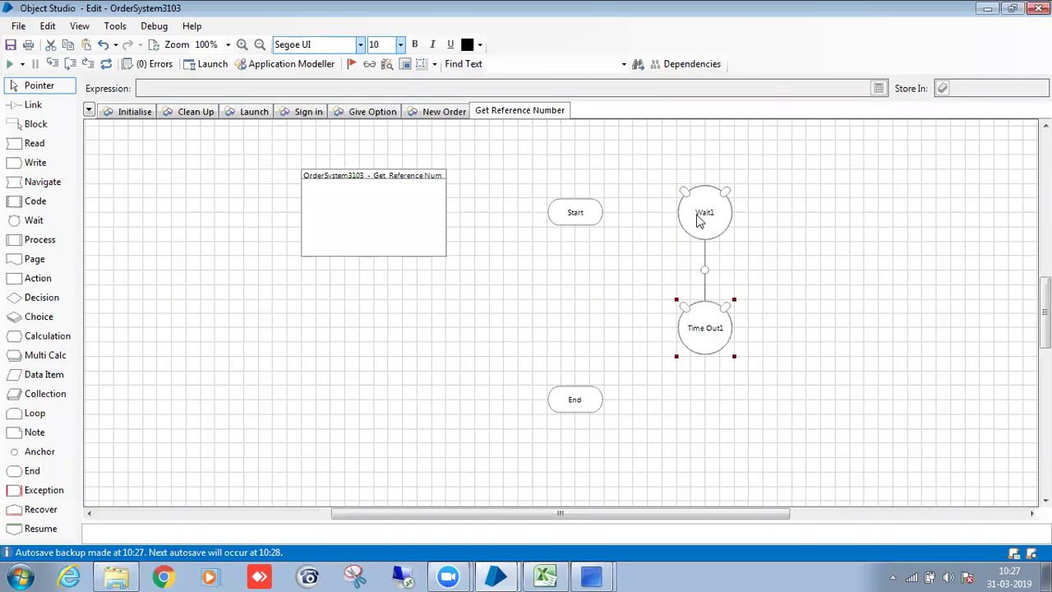
left_click(444, 111)
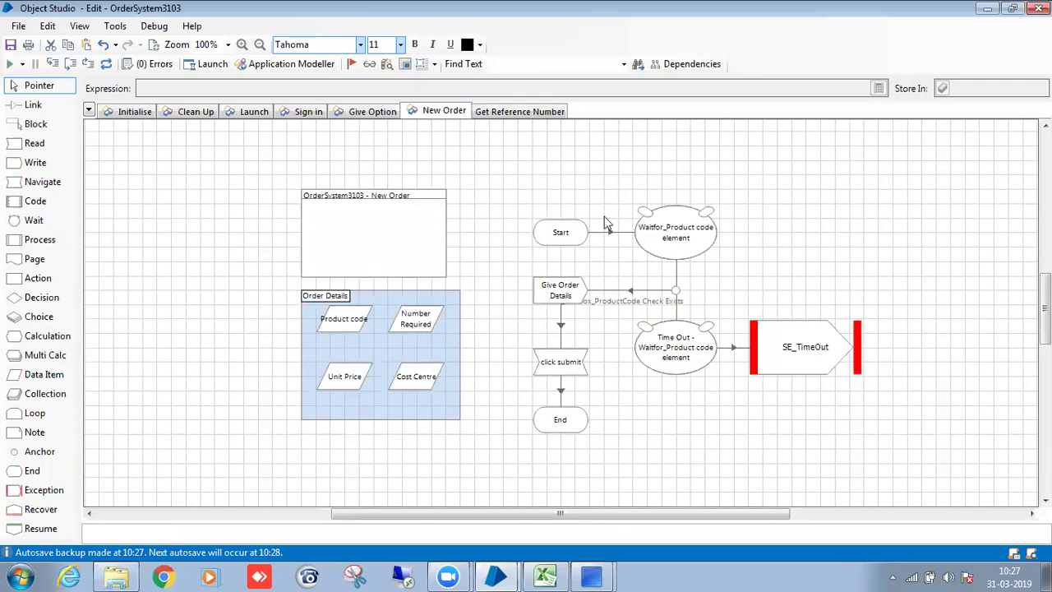
Paste the SE_TimeOut exception stage beside Time Out1 on Get Reference Number.
left_click(503, 111)
key("ctrl+v")
left_click(822, 335)
Change SE_TimeOut's Exception Detail to refer to Continue Button instead of Product code.
double_click(814, 336)
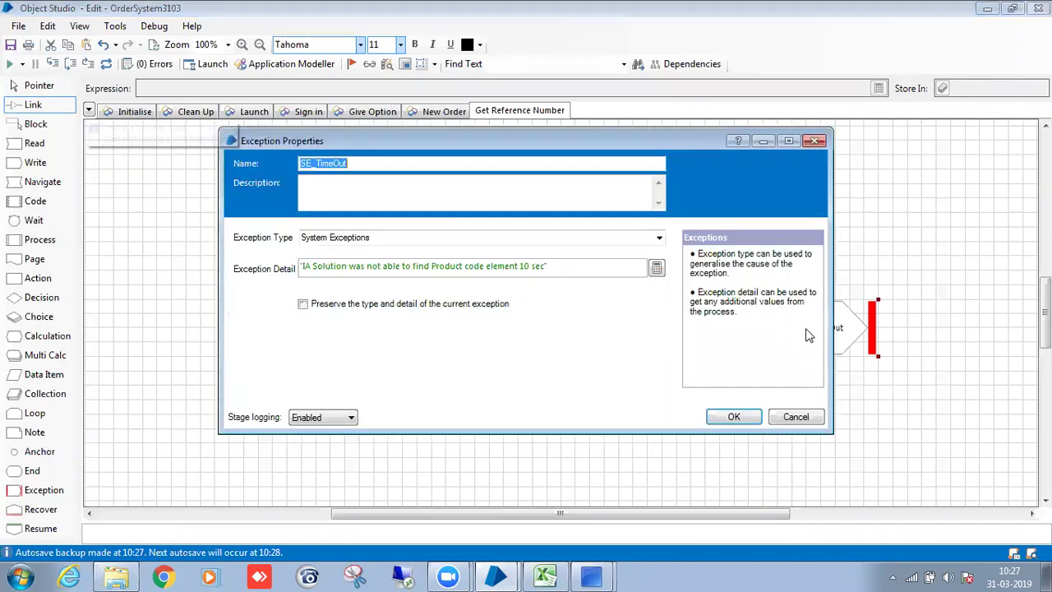
left_click(657, 267)
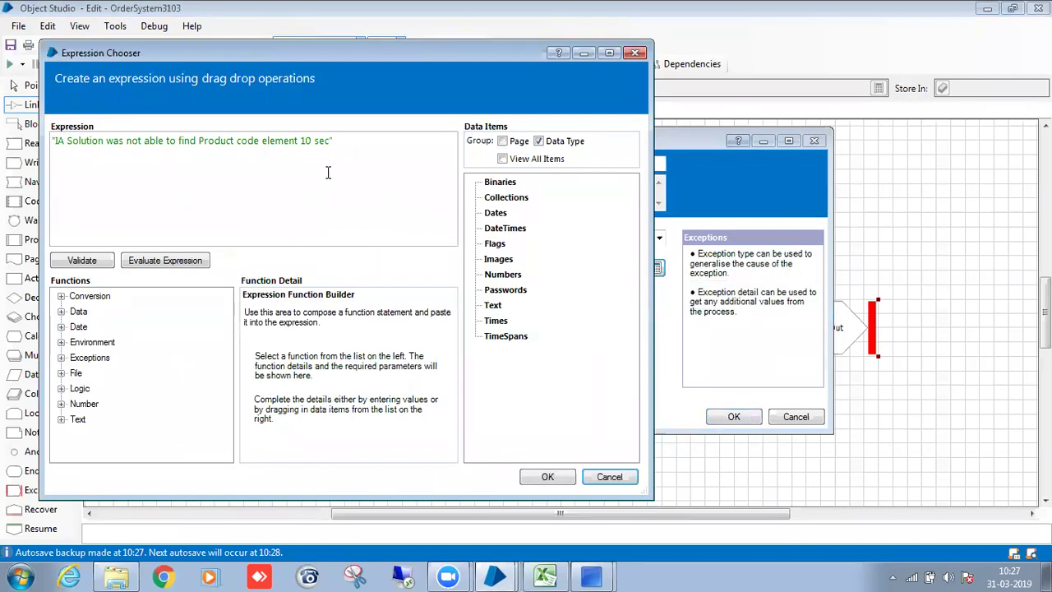
left_click(233, 141)
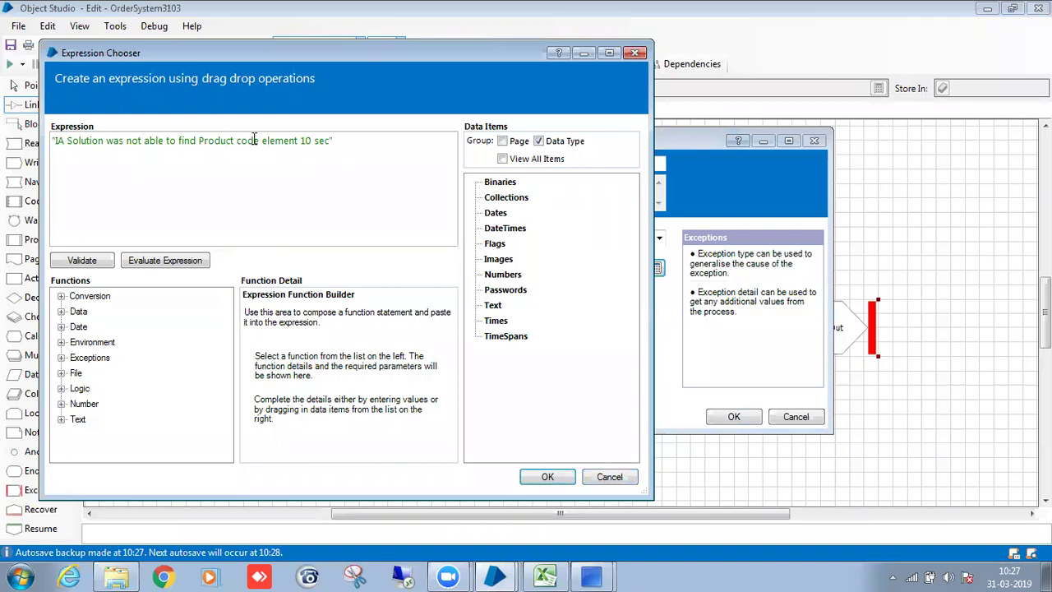
key("BackSpace")
key("BackSpace")
key("BackSpace")
key("BackSpace")
key("BackSpace")
key("BackSpace")
key("BackSpace")
key("BackSpace")
key("BackSpace")
key("BackSpace")
key("BackSpace")
key("BackSpace")
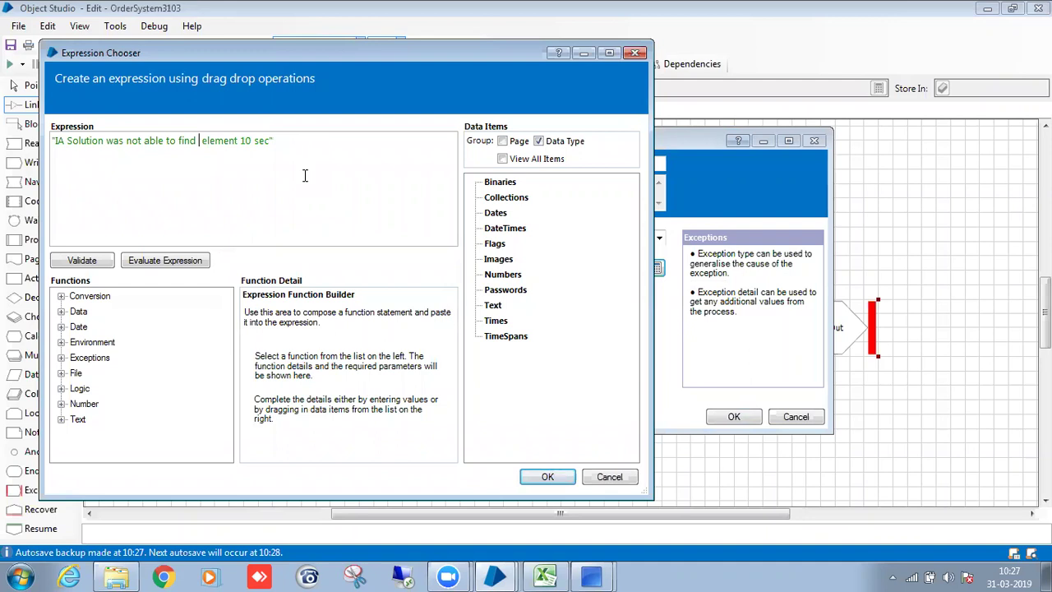
type("Conti")
type("nue By")
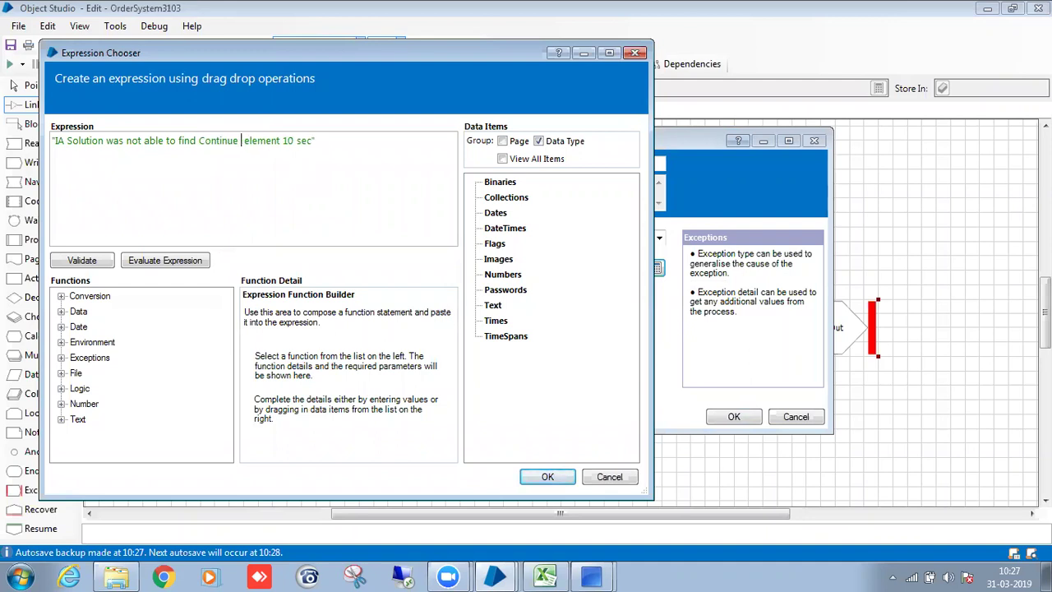
key("BackSpace")
type("utton")
left_click(559, 479)
left_click(740, 416)
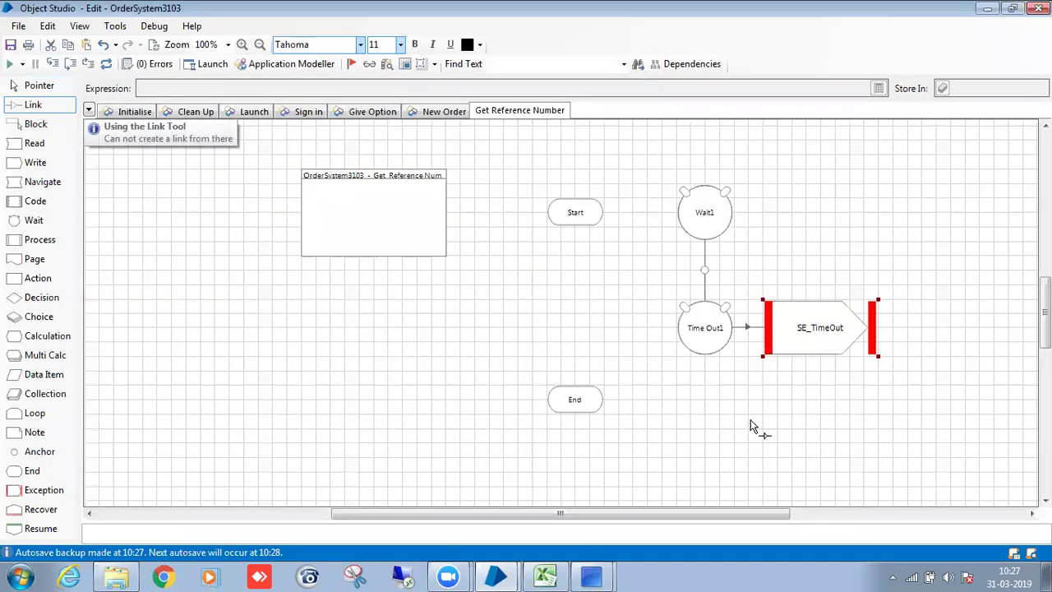
Rename the wait stage to 'Wait for Continue Button'.
key("Escape")
double_click(710, 234)
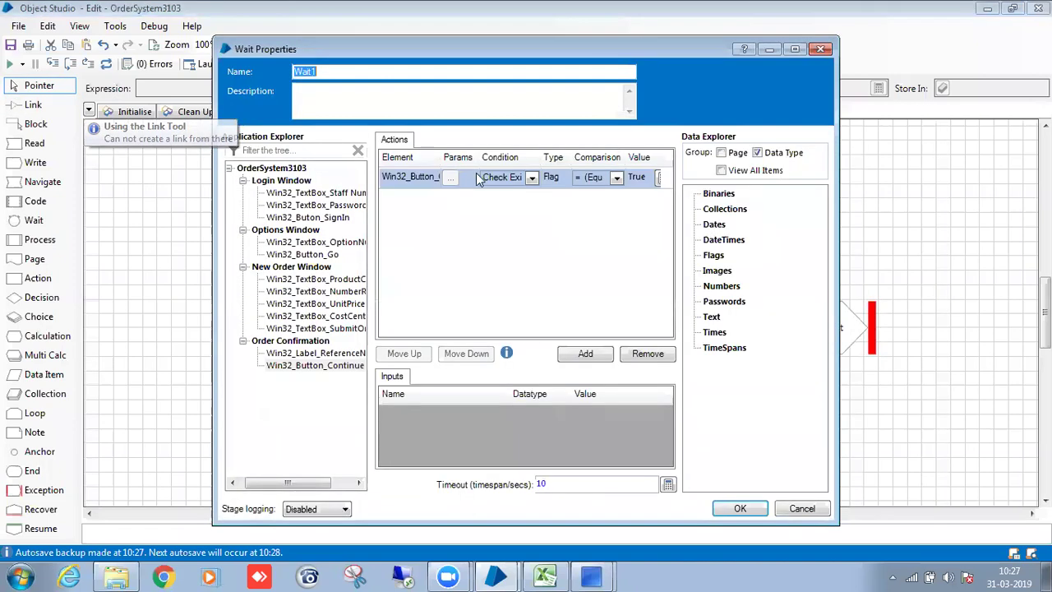
left_click(352, 75)
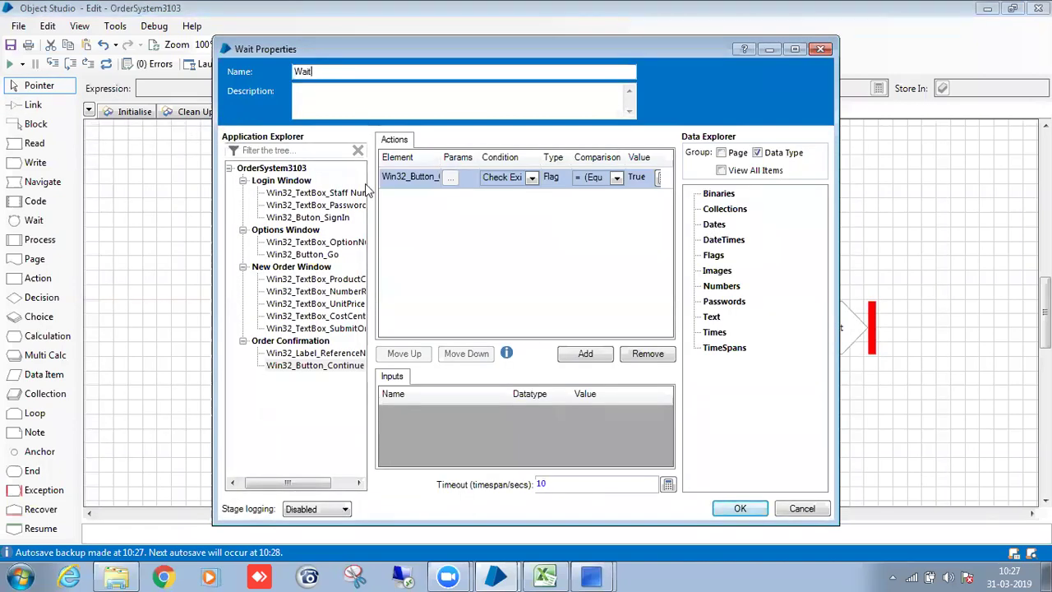
type("for Continue Button")
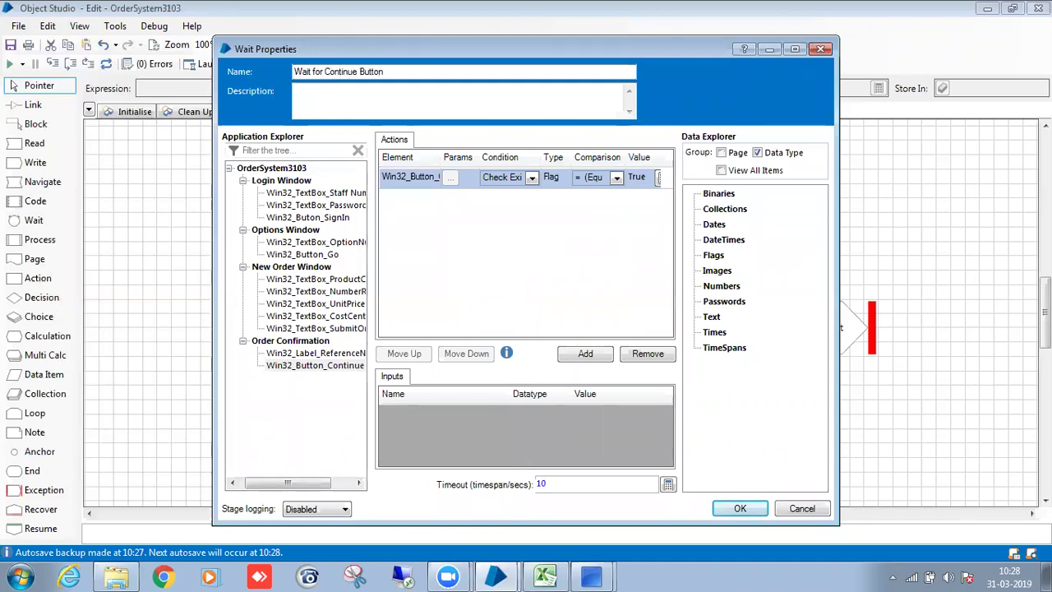
left_click(741, 510)
Link Start to Wait for Continue Button.
left_click(701, 253)
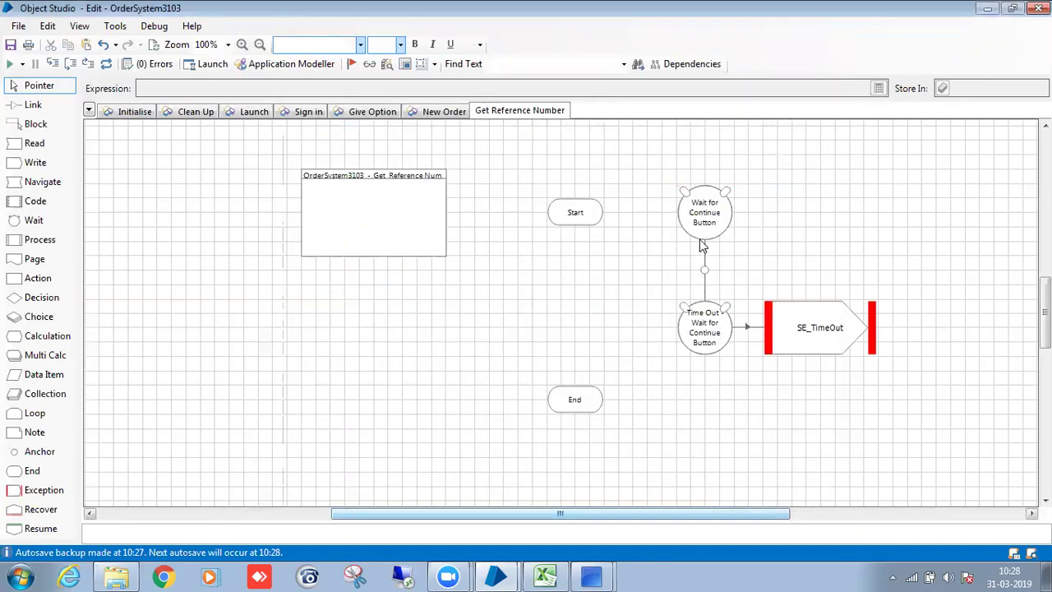
left_click_drag(583, 202, 694, 202)
right_click(633, 284)
scroll(633, 285, "down", 4)
scroll(631, 284, "up", 3)
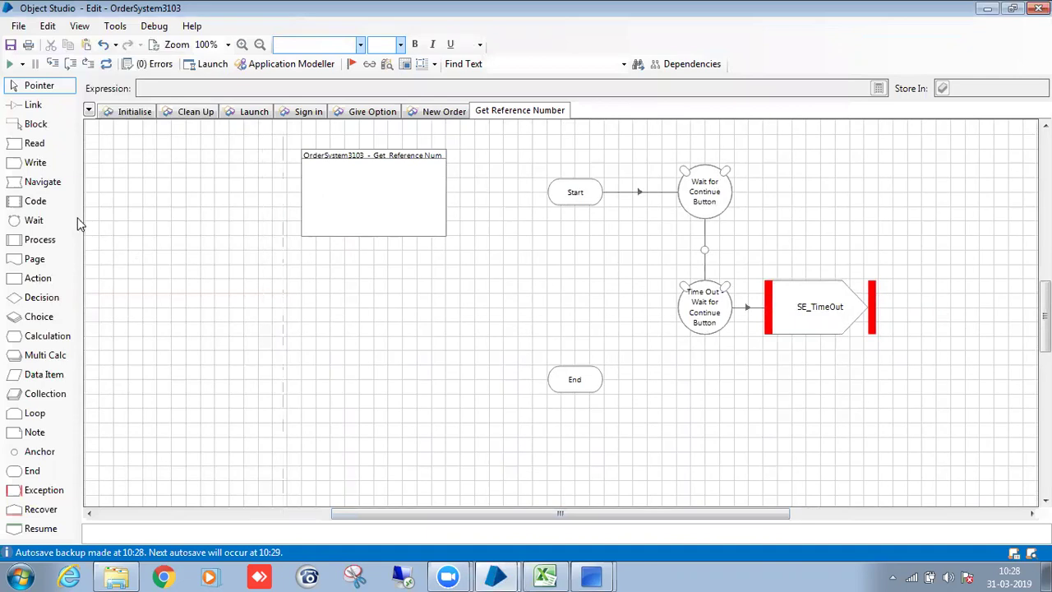
Add a Read stage that gets the text of Win32_Label_ReferenceNumber.
left_click_drag(34, 144, 565, 265)
double_click(577, 259)
left_click_drag(331, 359, 412, 175)
left_click(547, 177)
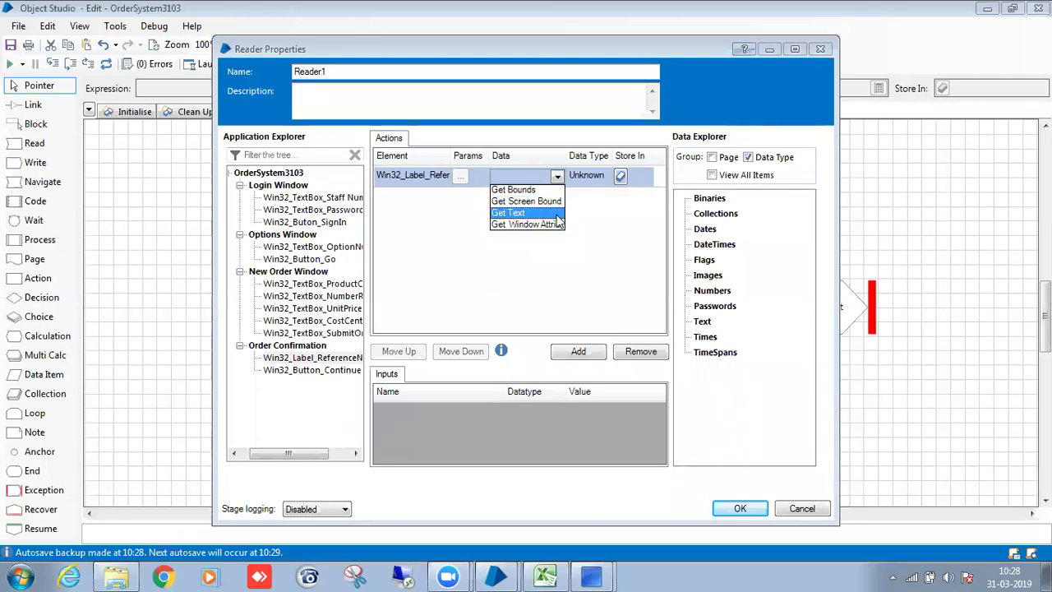
left_click(556, 215)
left_click(651, 175)
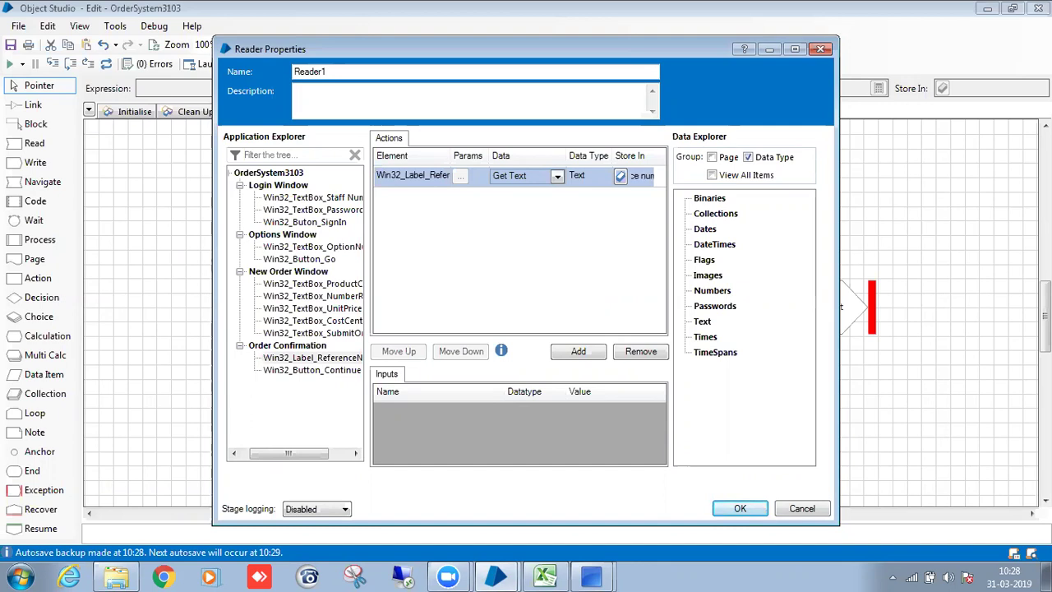
Store the text in a new Reference number data item and name the stage Read Reference Number.
left_click(621, 176)
key("BackSpace")
type("G")
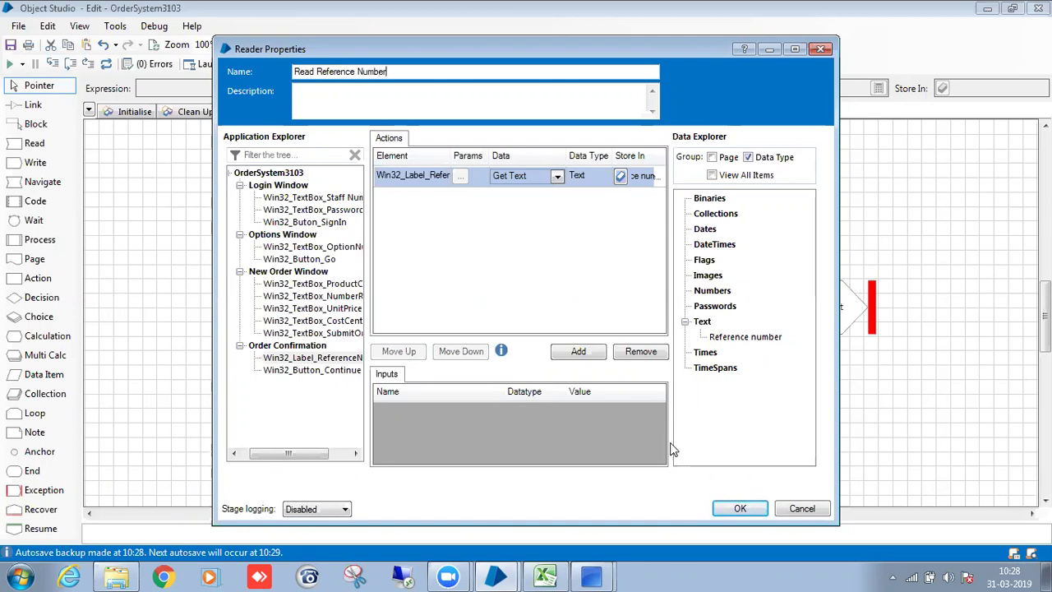
left_click(740, 508)
Move the Reference number data item left and link the wait stage to Read Reference Number.
left_click_drag(650, 259, 448, 301)
left_click(512, 299)
key("l")
left_click_drag(709, 257, 584, 253)
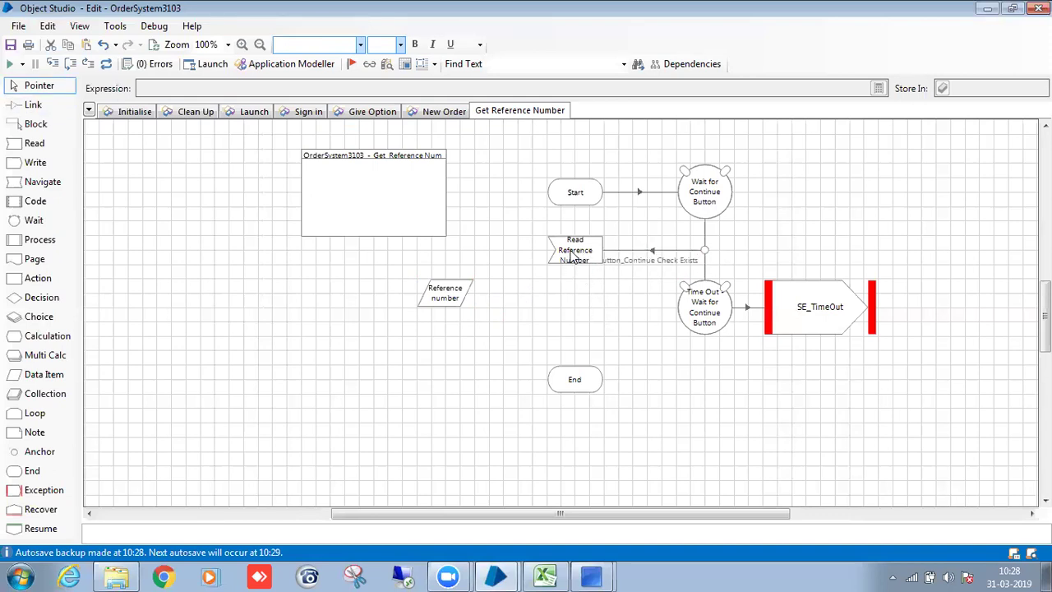
left_click(568, 258)
Add a Navigate stage 'Click Continue' that presses Win32_Button_Continue.
left_click_drag(45, 182, 584, 320)
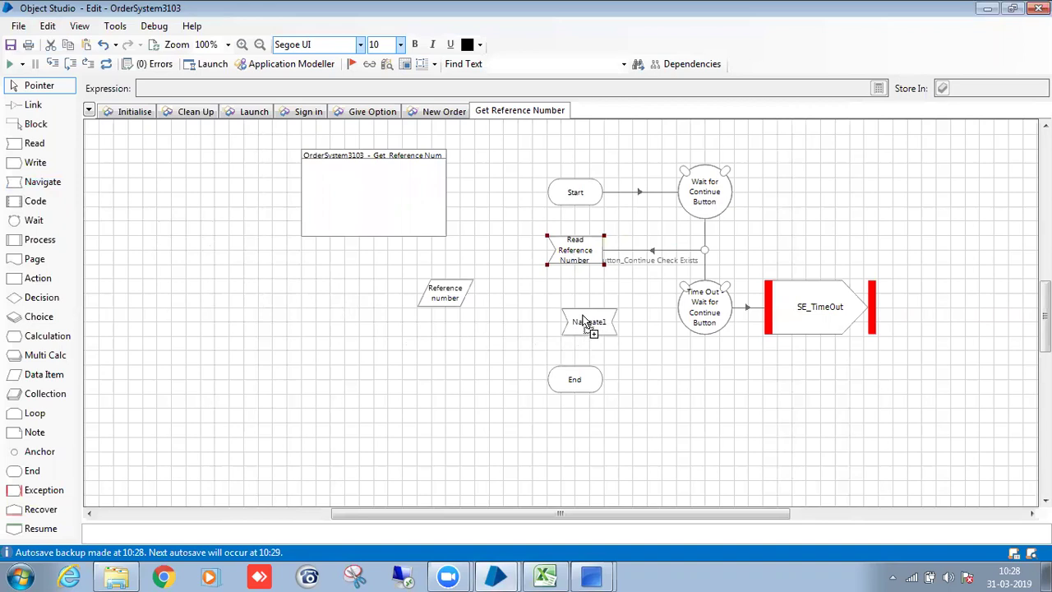
double_click(574, 313)
left_click_drag(329, 366, 477, 179)
left_click(722, 177)
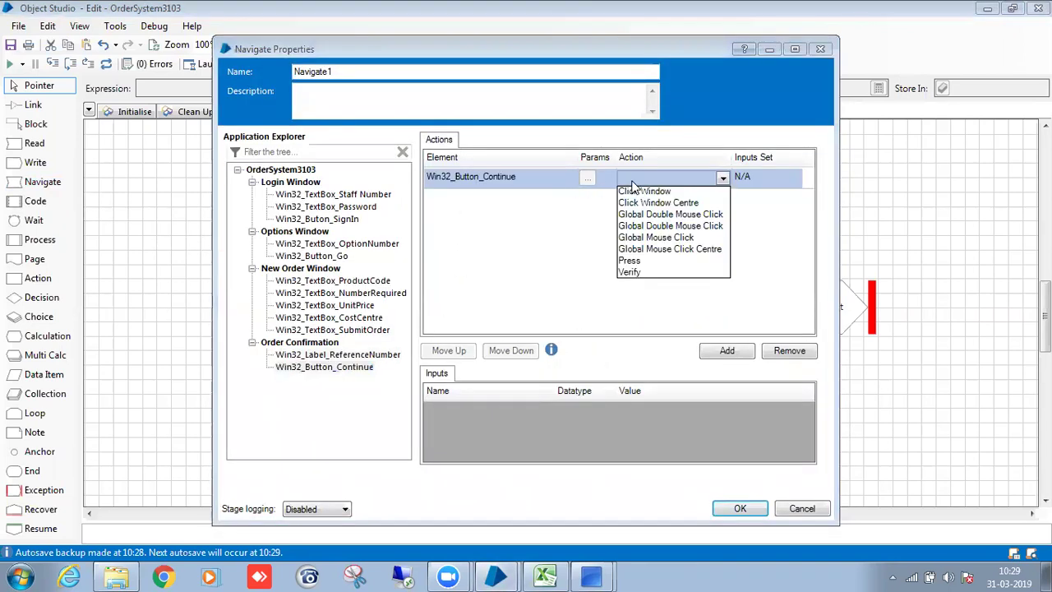
left_click(630, 259)
double_click(352, 71)
key("BackSpace")
type("Click Continue")
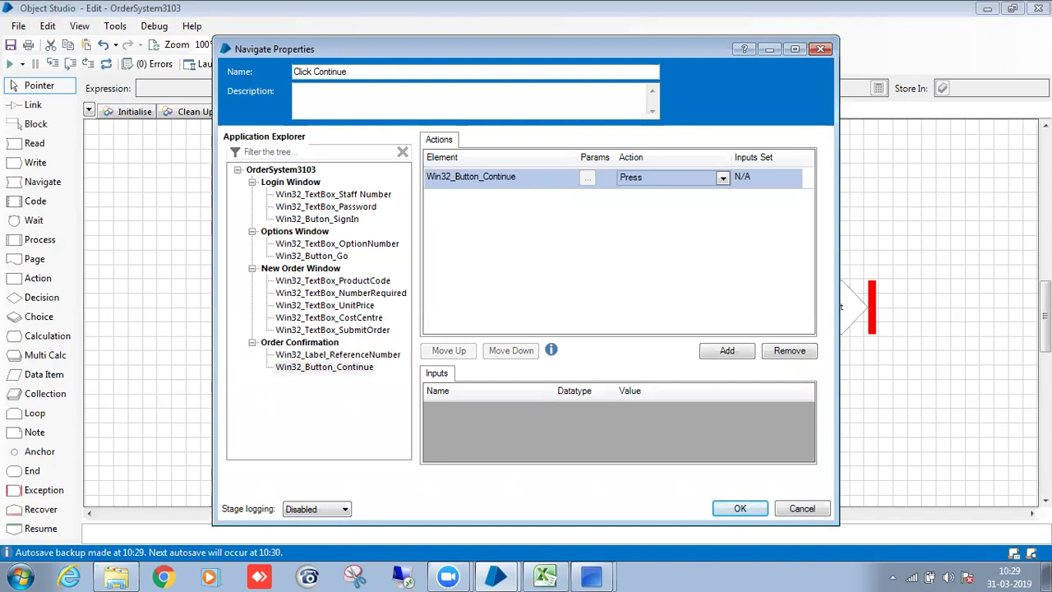
left_click(737, 508)
Link Read Reference Number to Click Continue to End, and reposition the Reference number item.
key("l")
left_click_drag(584, 260, 586, 305)
left_click_drag(585, 306, 579, 377)
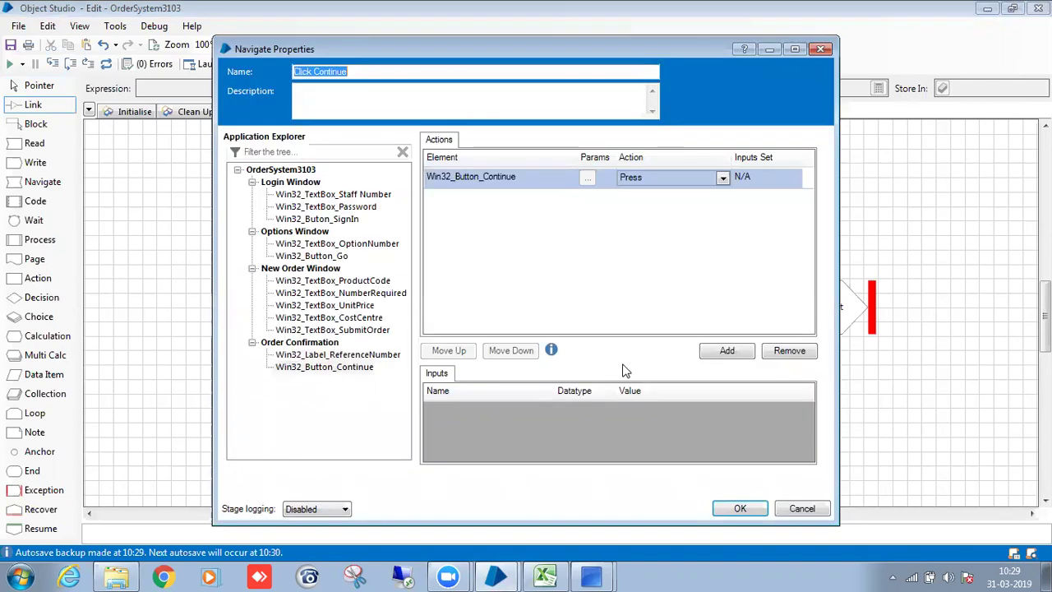
left_click(740, 509)
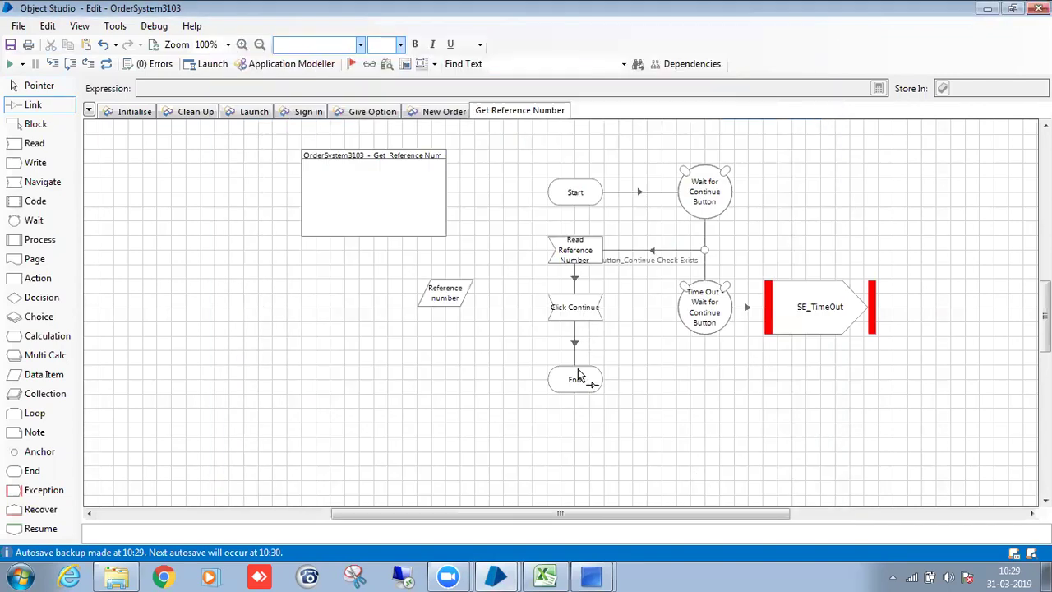
key("Escape")
left_click_drag(440, 310, 367, 295)
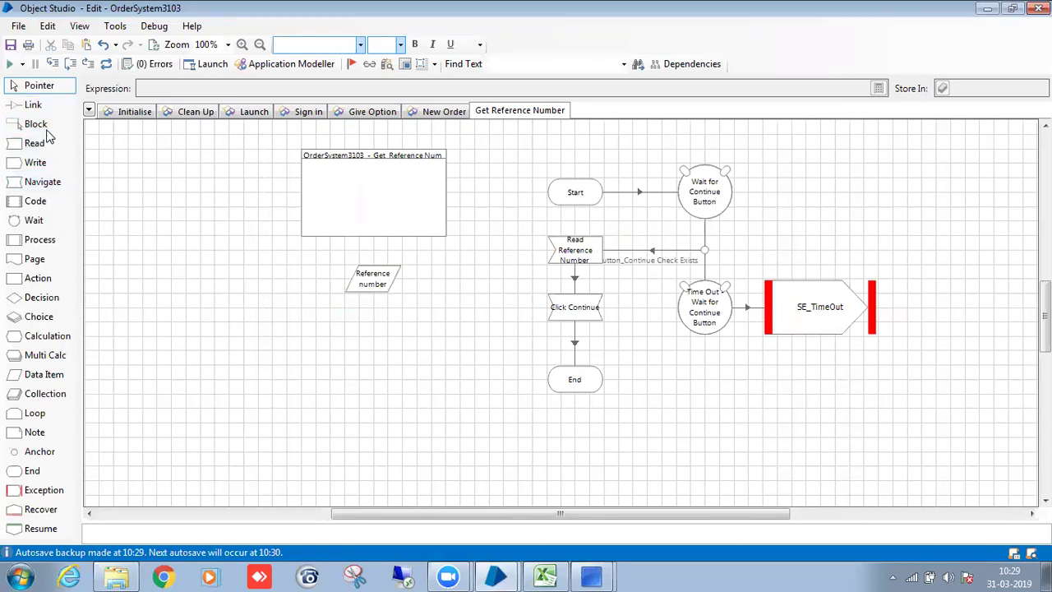
Draw a block around the Reference number data item and name it 'Reference Number'.
left_click(36, 125)
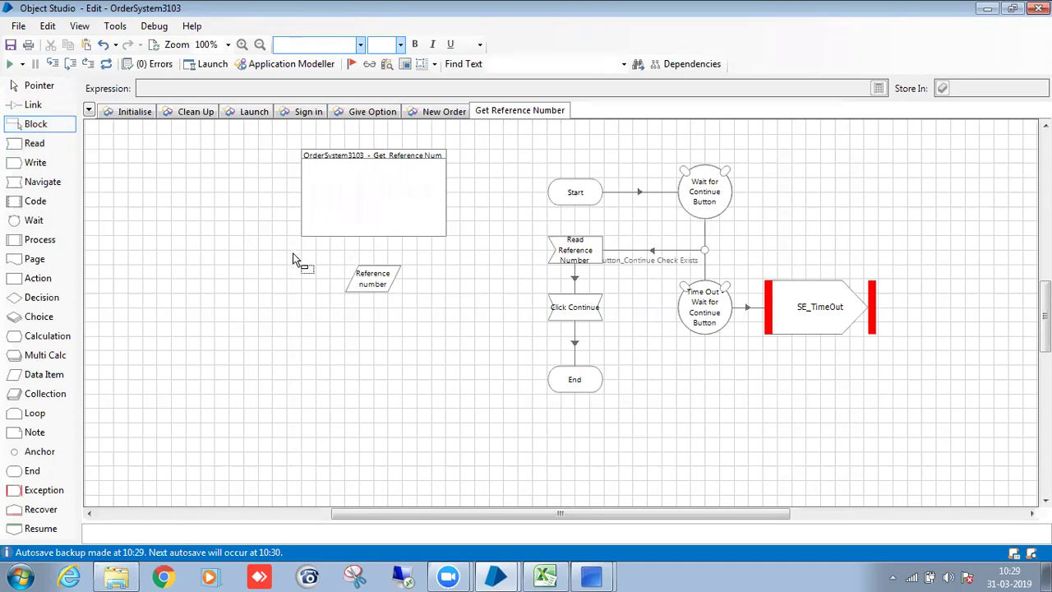
left_click_drag(301, 250, 444, 321)
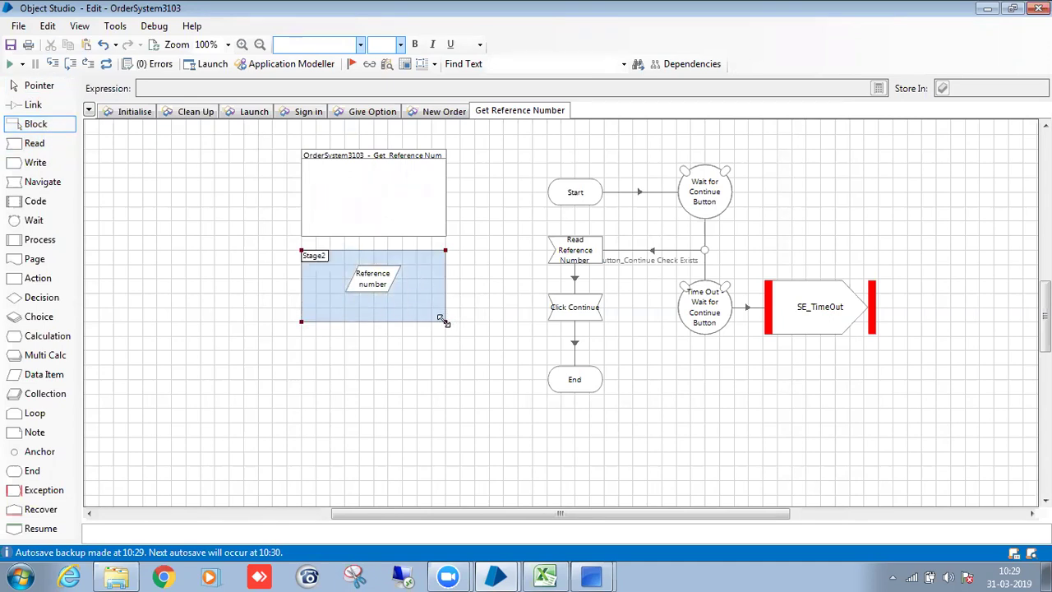
double_click(313, 262)
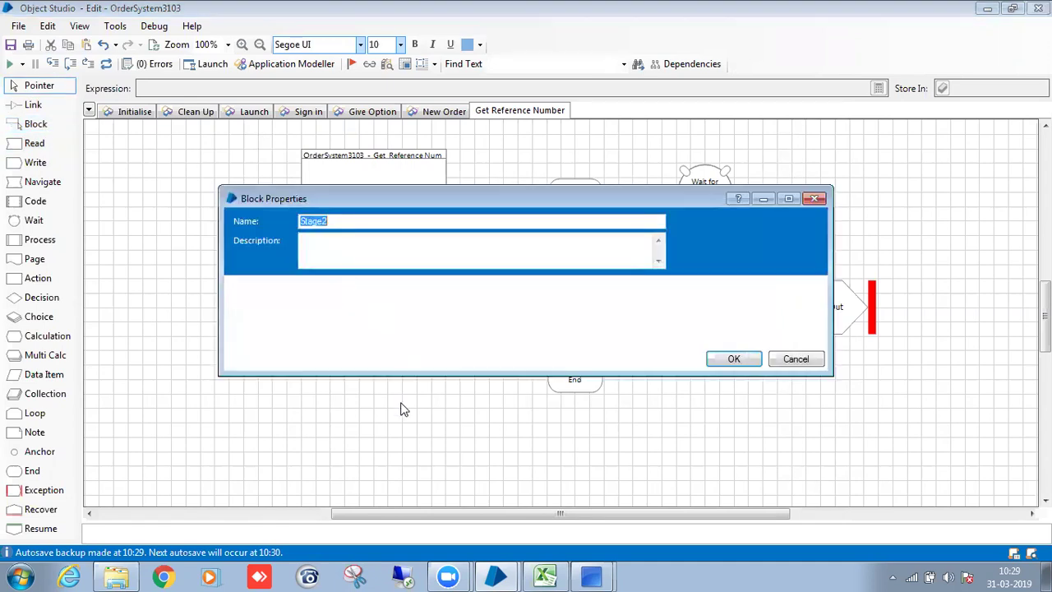
key("BackSpace")
type("Reference Number")
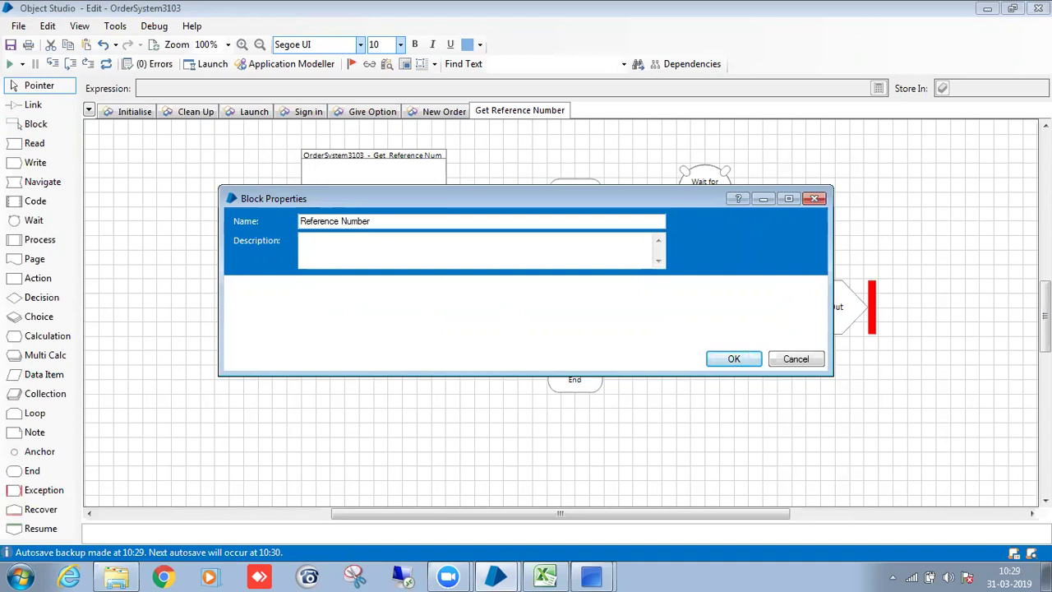
left_click(729, 364)
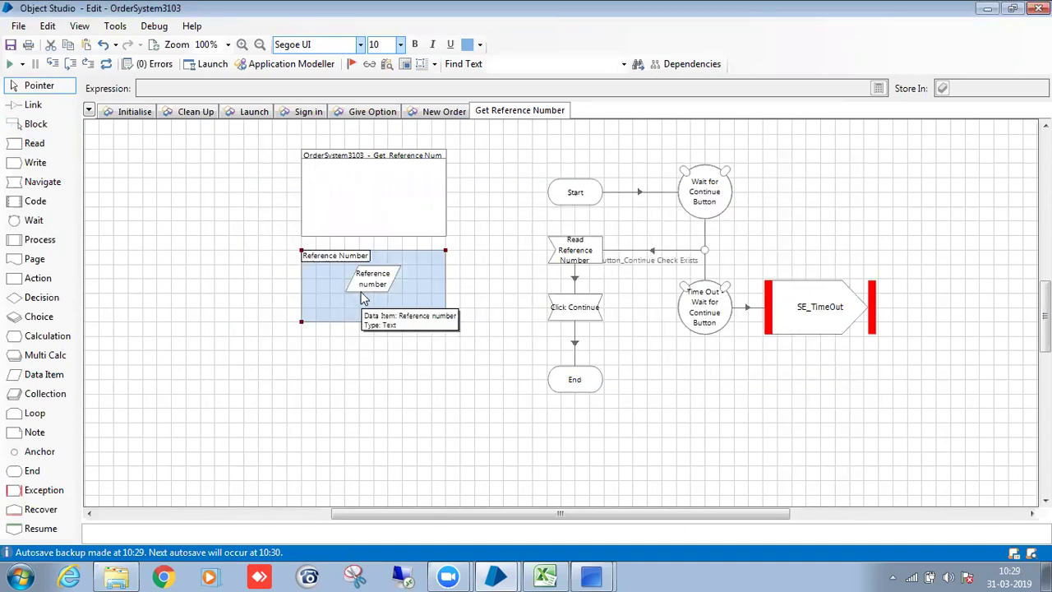
Give End a Text output named Reference Number, valued from the Reference number data item.
double_click(586, 383)
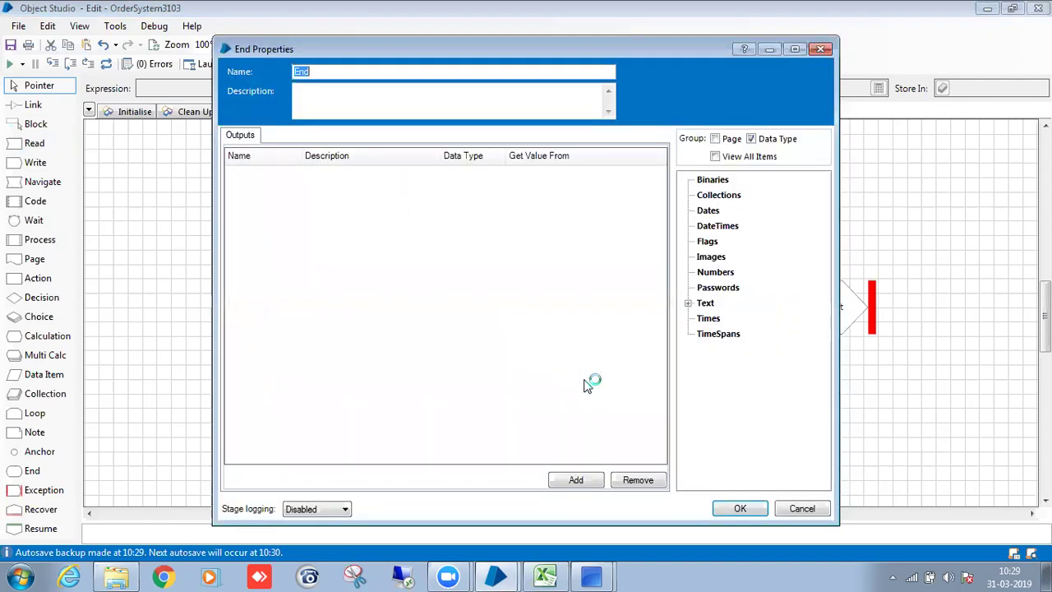
left_click(585, 481)
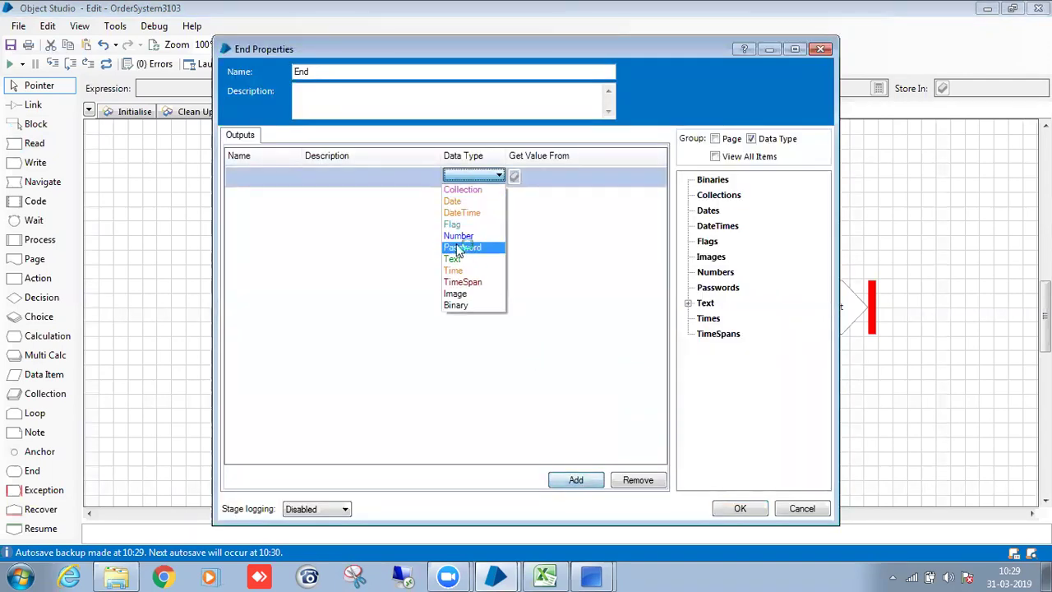
left_click(459, 256)
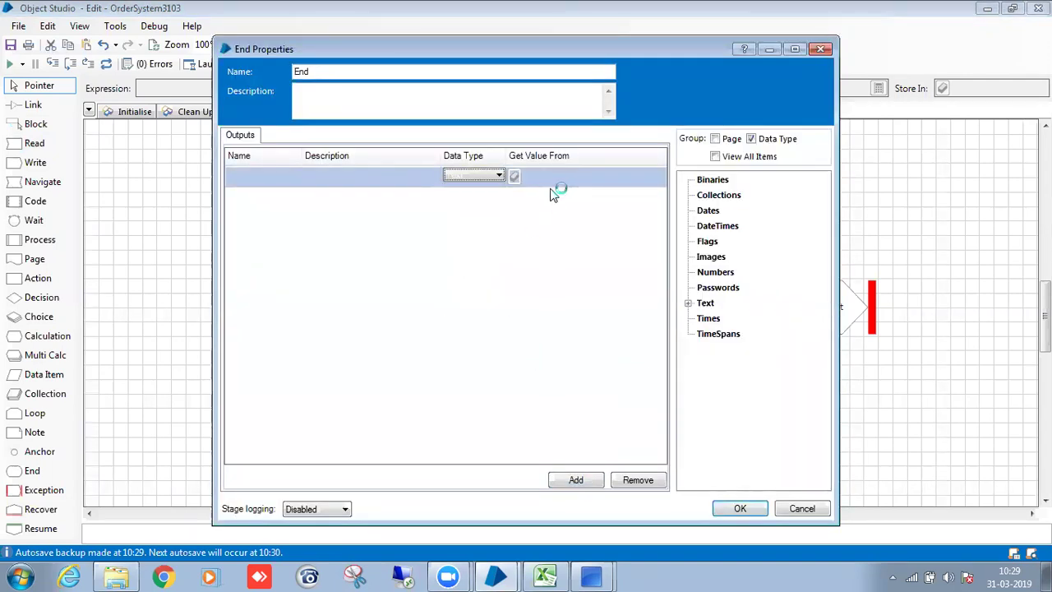
left_click(689, 303)
left_click_drag(744, 319, 558, 188)
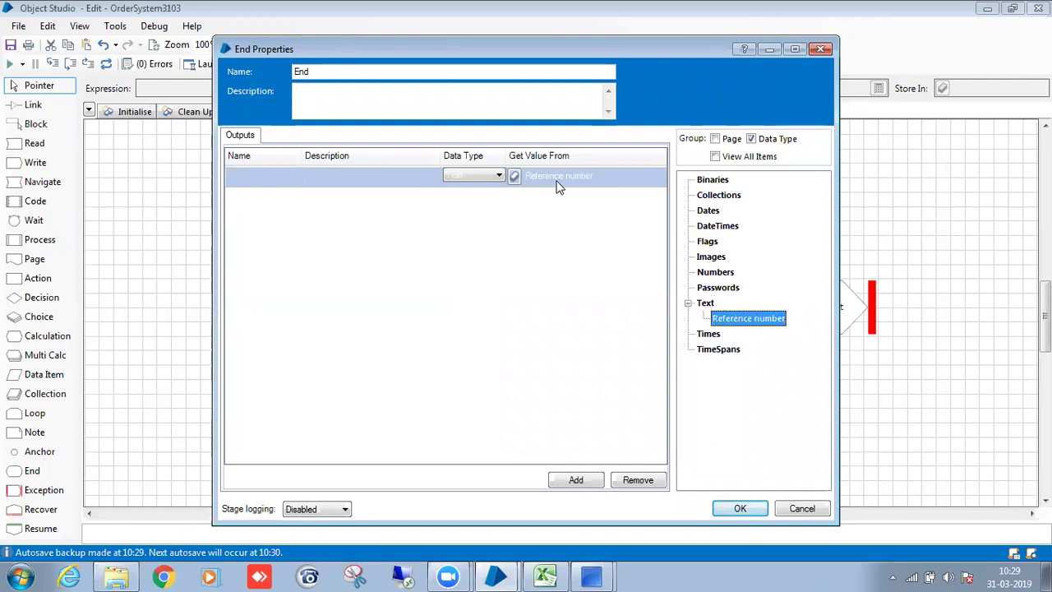
left_click(284, 175)
type("RE")
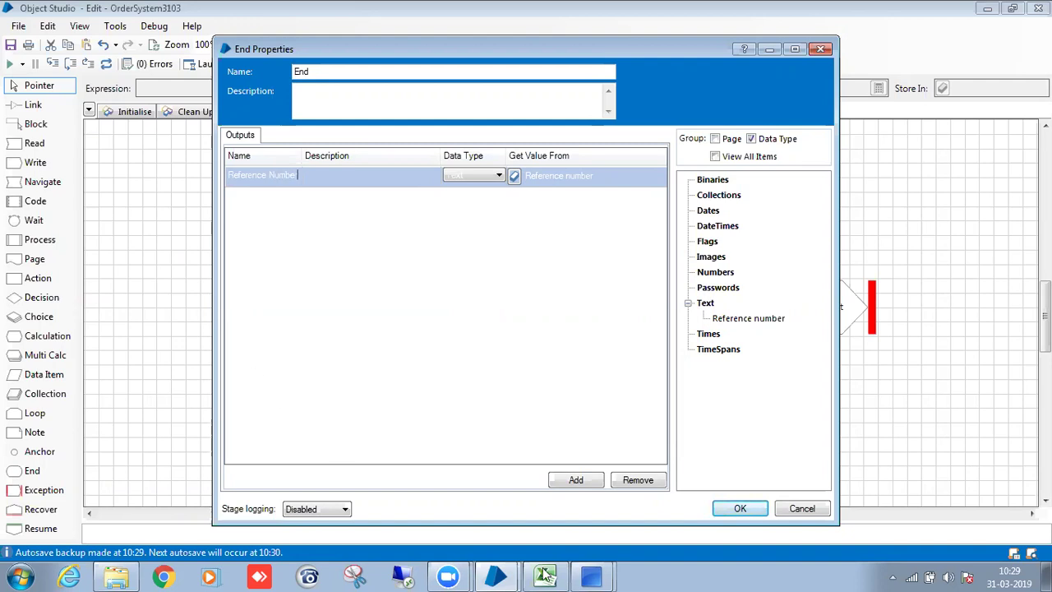
left_click(740, 508)
Save the business object with the comment 'save'.
left_click(250, 219)
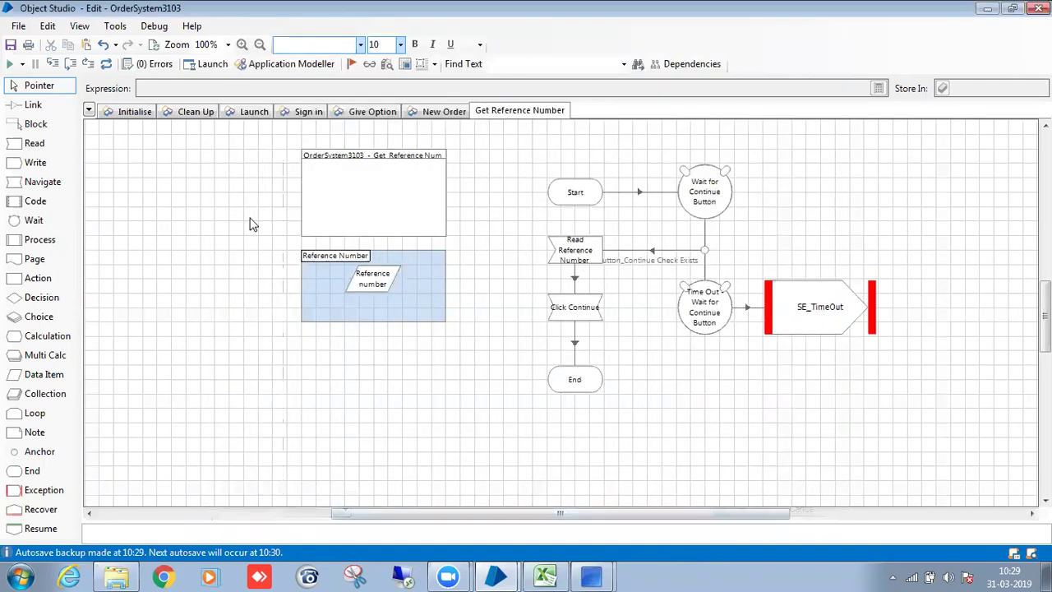
left_click(111, 66)
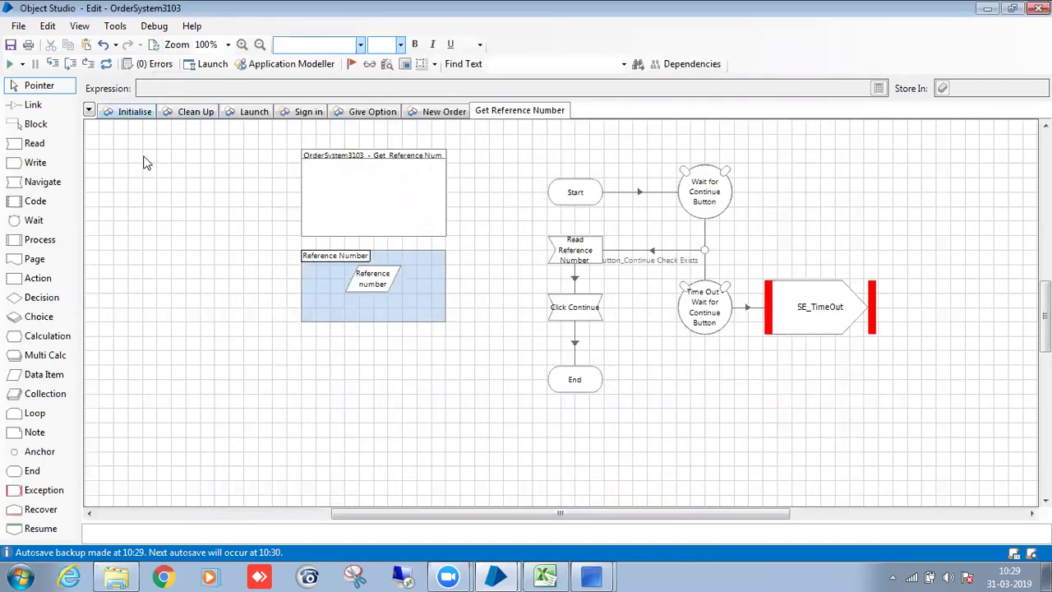
key("ctrl+s")
type("save")
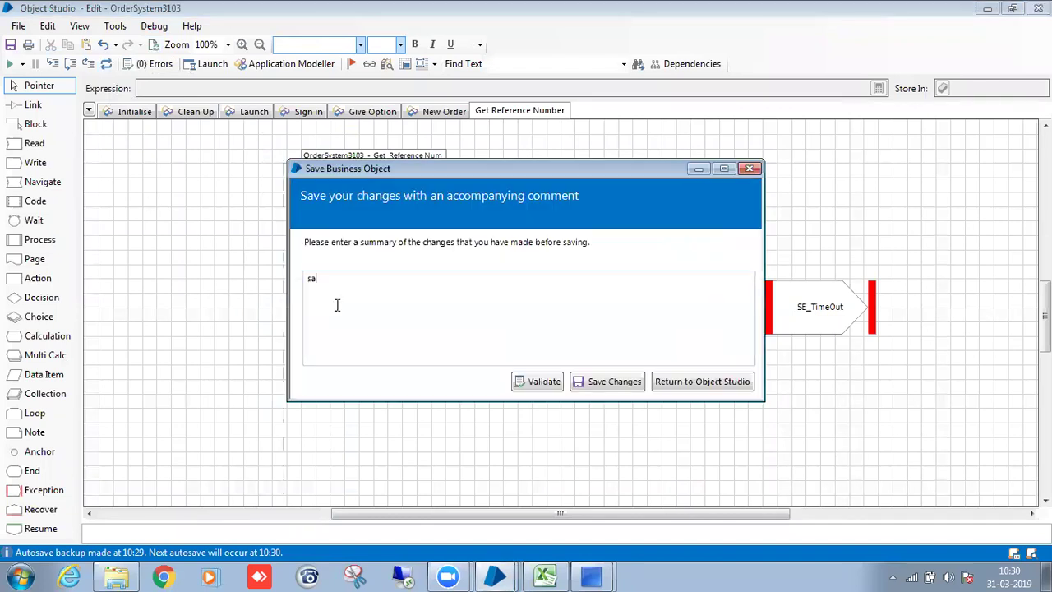
left_click(619, 382)
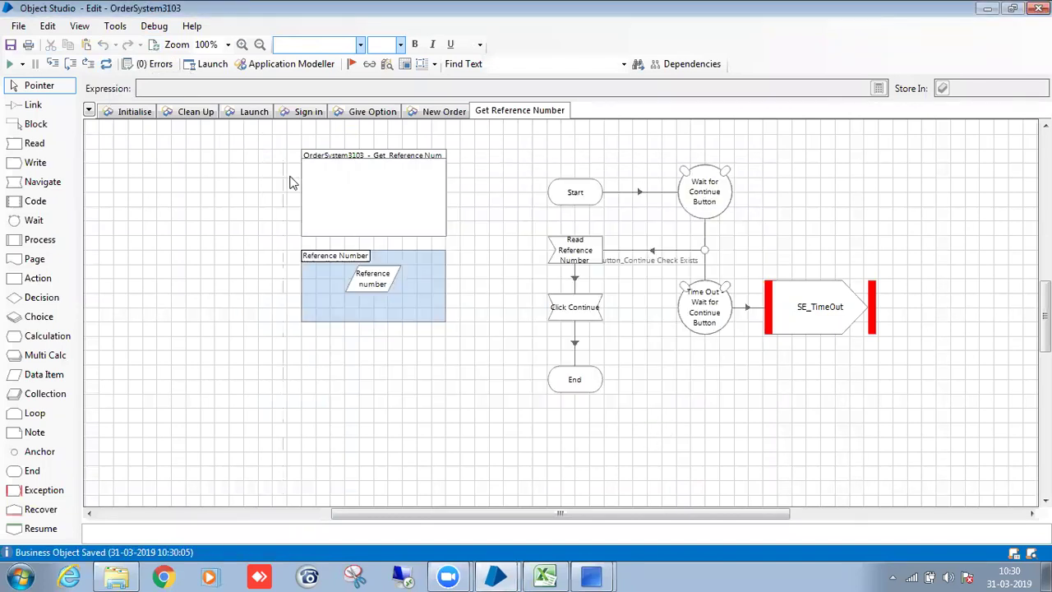
Review Clean Up, Launch, Give Option, New Order and Sign in, then select everything on Get Reference Number.
left_click(195, 111)
left_click(254, 111)
left_click(372, 111)
left_click(444, 111)
left_click(511, 112)
left_click(326, 113)
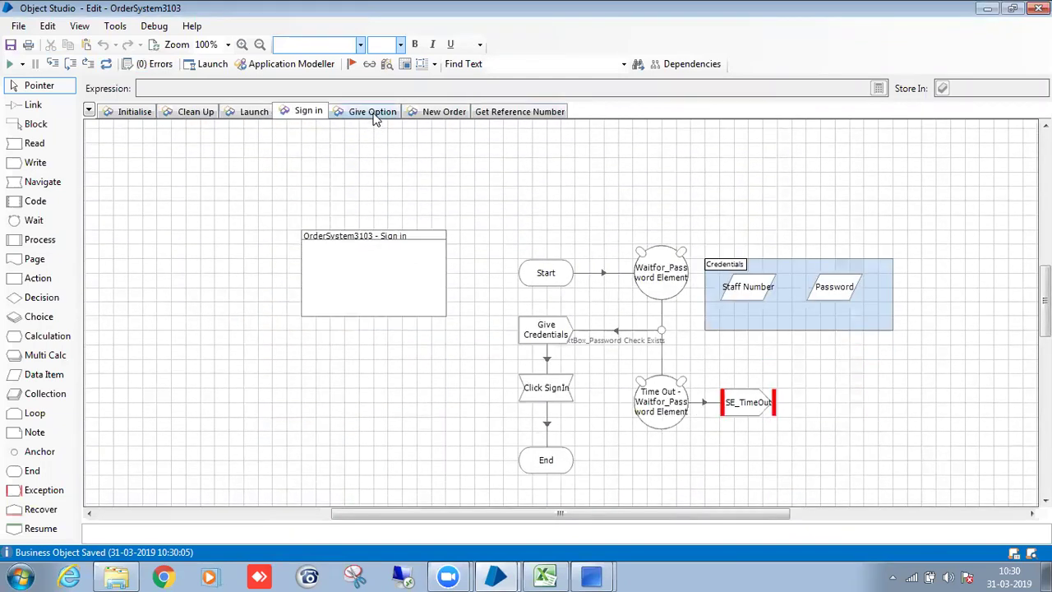
left_click(374, 115)
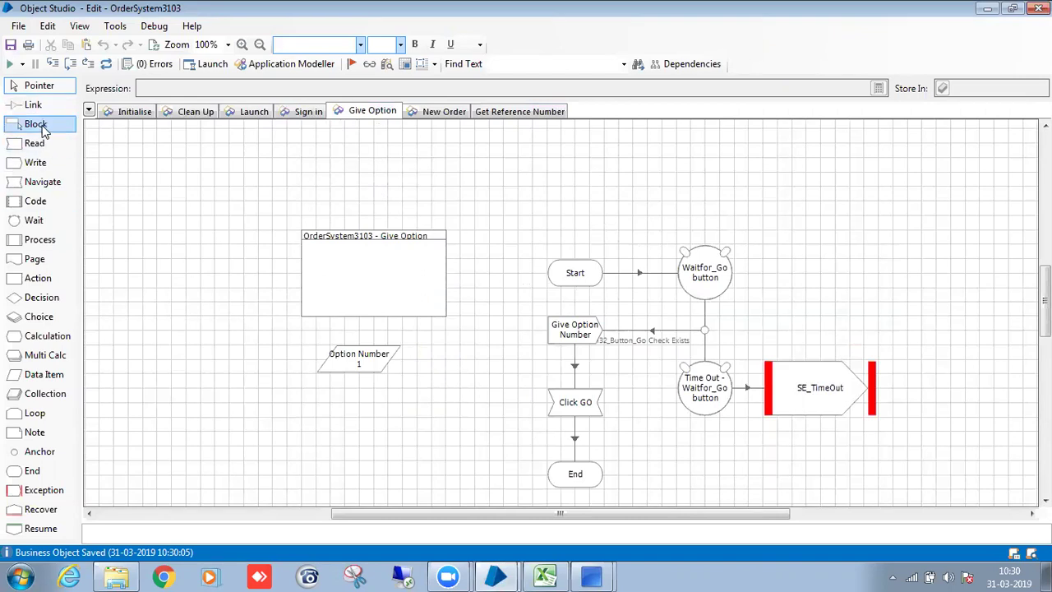
left_click(511, 112)
key("ctrl+a")
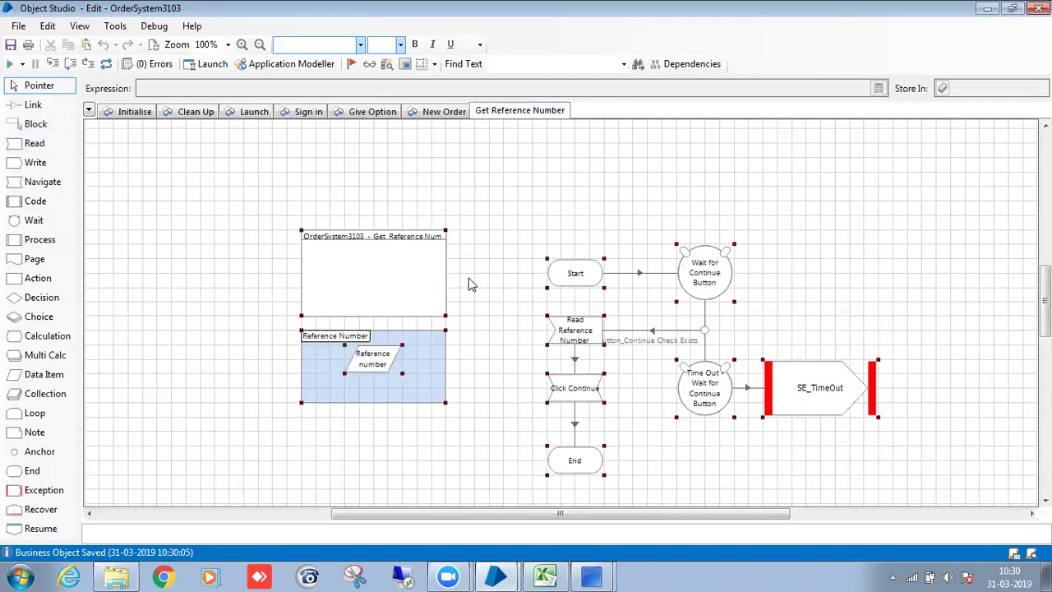
Set the selected stages' text to Tahoma at size 11.
left_click(360, 45)
left_click(329, 146)
left_click(400, 45)
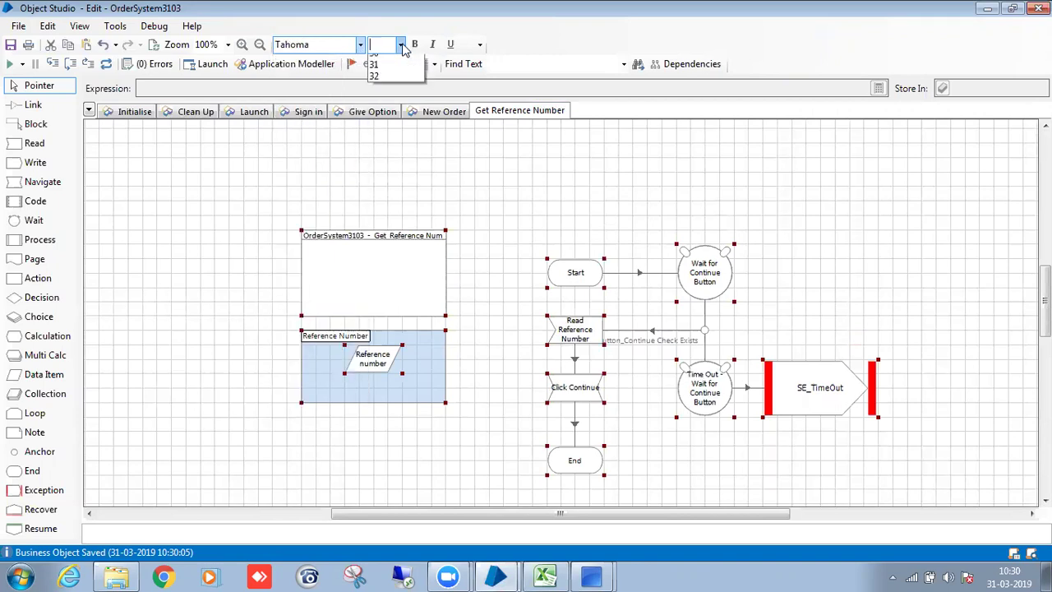
left_click(393, 95)
Select every stage on the New Order page and set its text to Tahoma at a larger size.
left_click(444, 111)
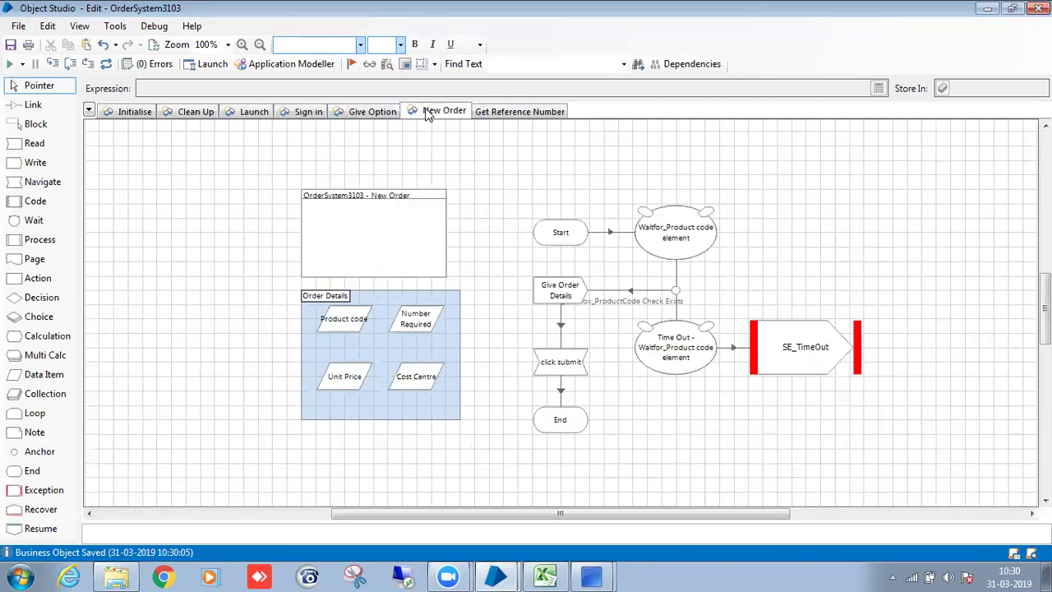
key("ctrl+a")
left_click(314, 43)
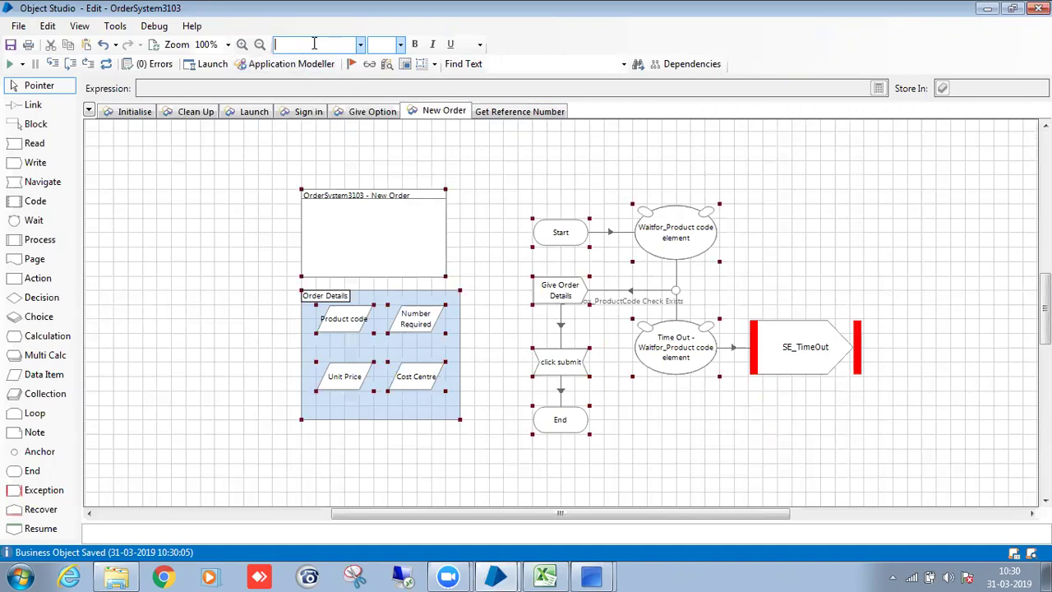
left_click(360, 45)
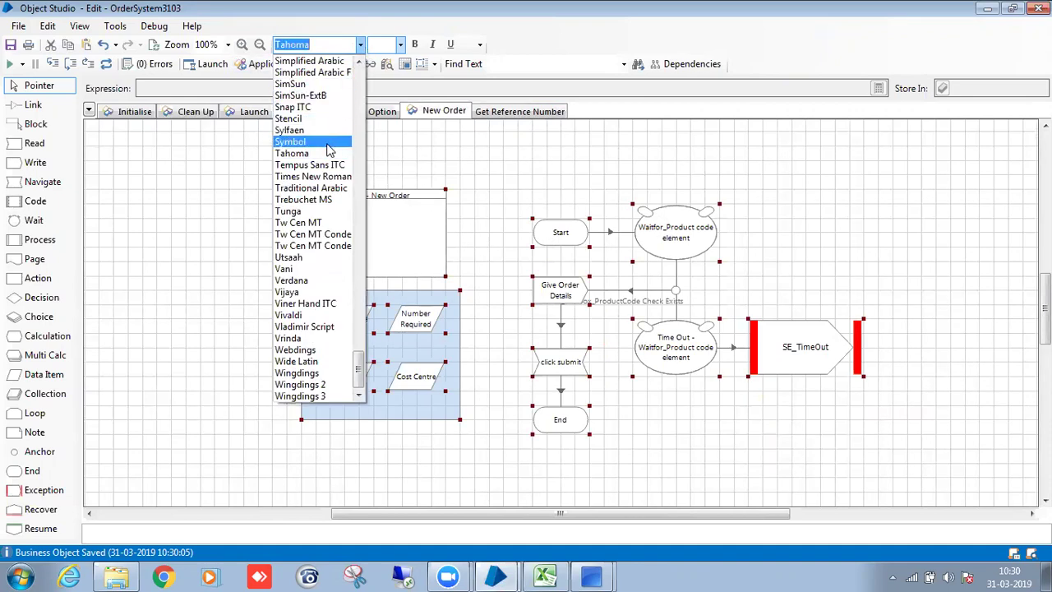
left_click(296, 140)
left_click(401, 45)
left_click(386, 99)
left_click(484, 209)
Save the object with the comment 'save'.
key("ctrl+s")
type("save")
left_click(612, 379)
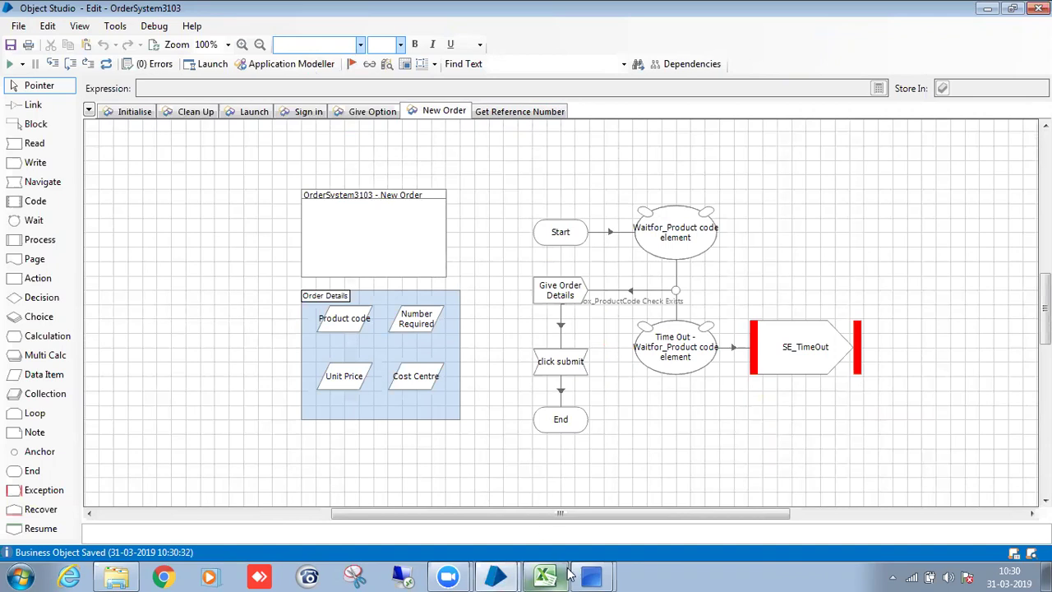
mouse_move(590, 576)
mouse_move(551, 575)
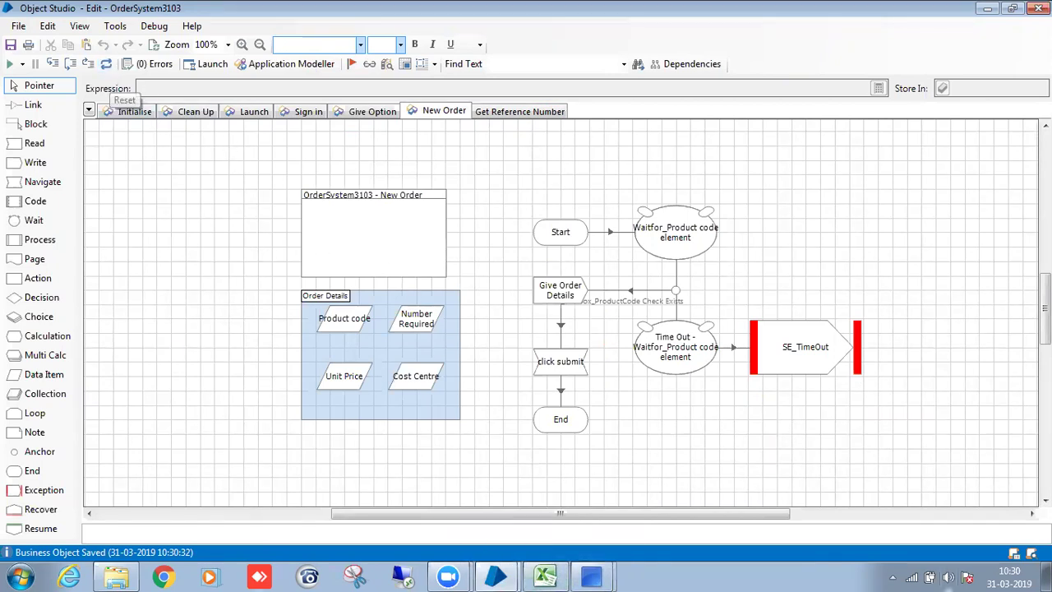
Publish the Get Reference Number page from its tab's context menu.
left_click(508, 115)
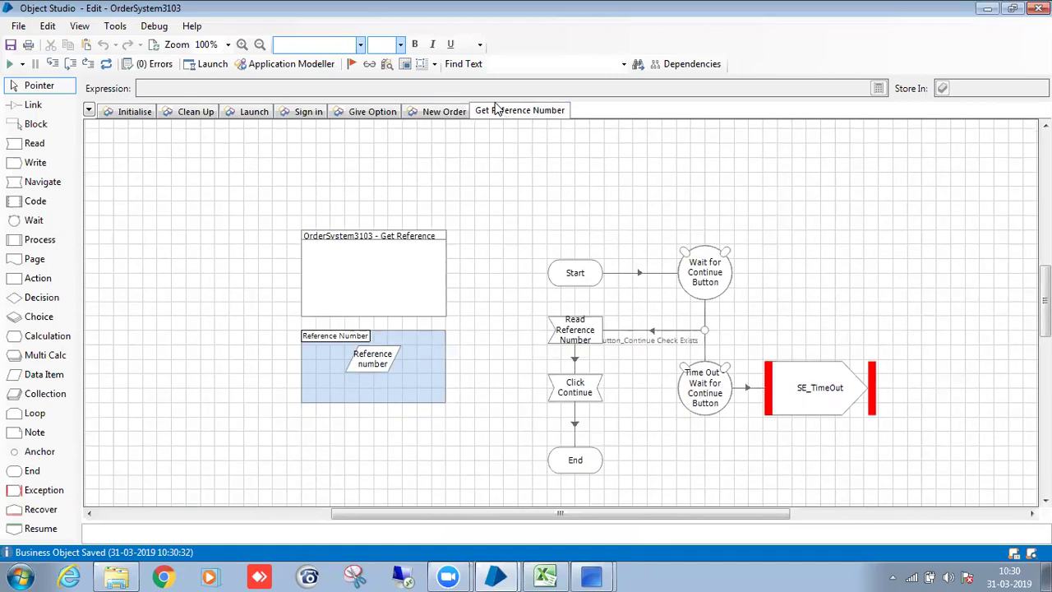
right_click(499, 109)
left_click(485, 144)
right_click(503, 117)
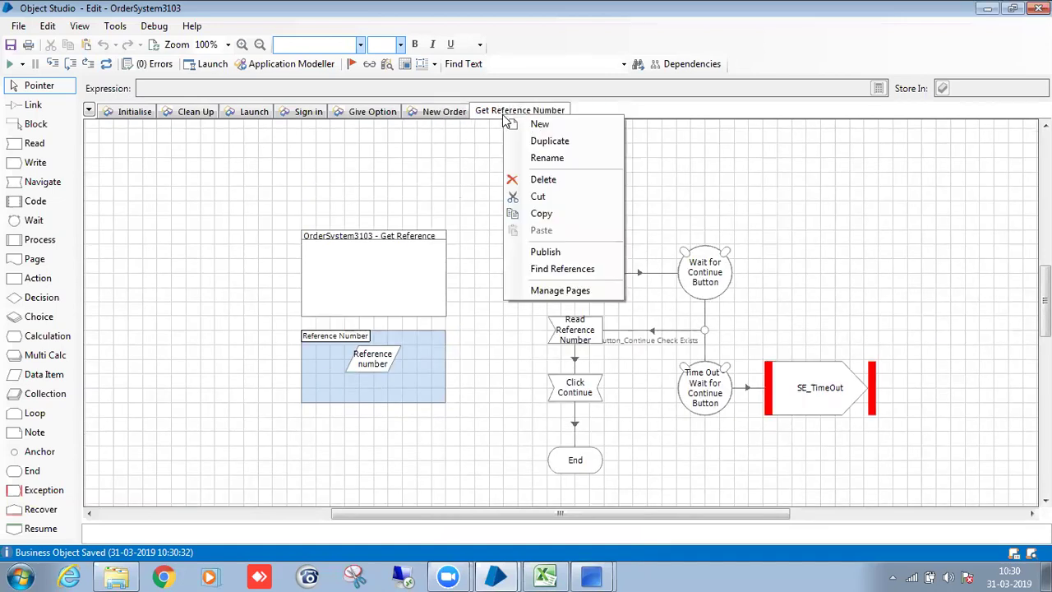
left_click(559, 251)
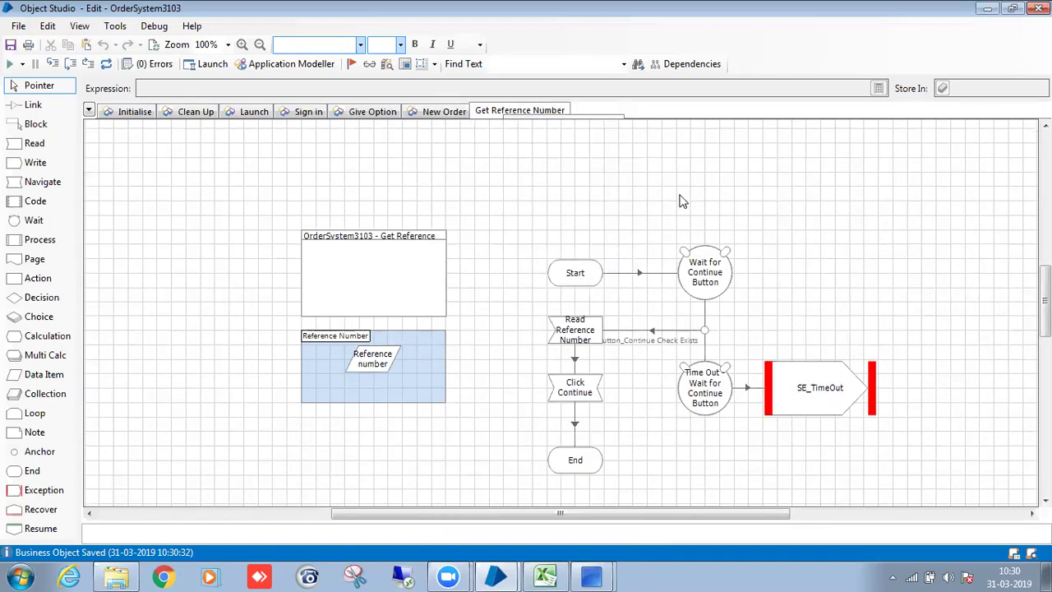
Return to the New Order page and minimize the New Order application window.
left_click(460, 112)
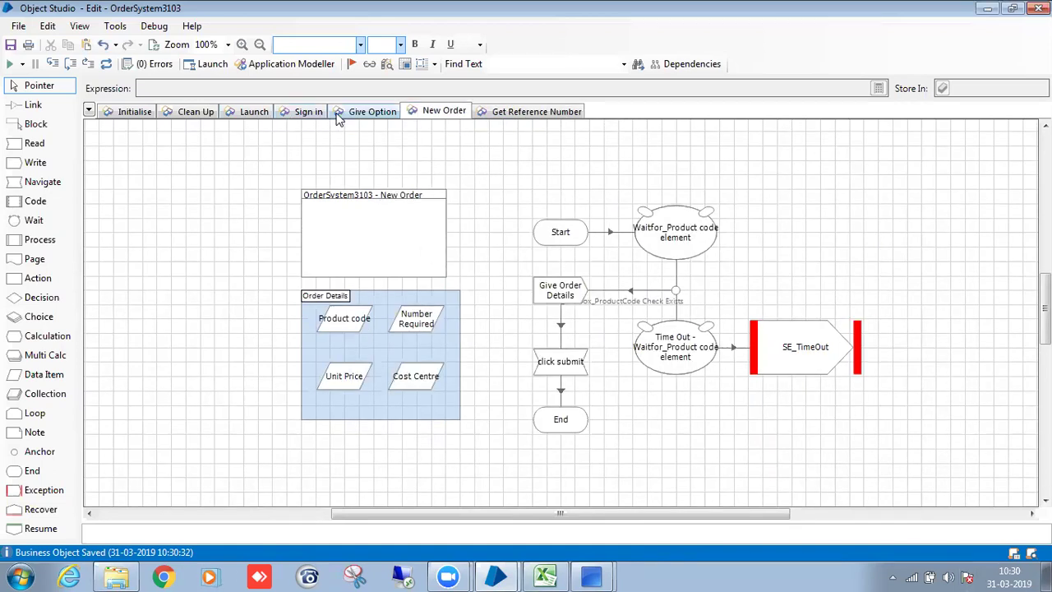
left_click(585, 543)
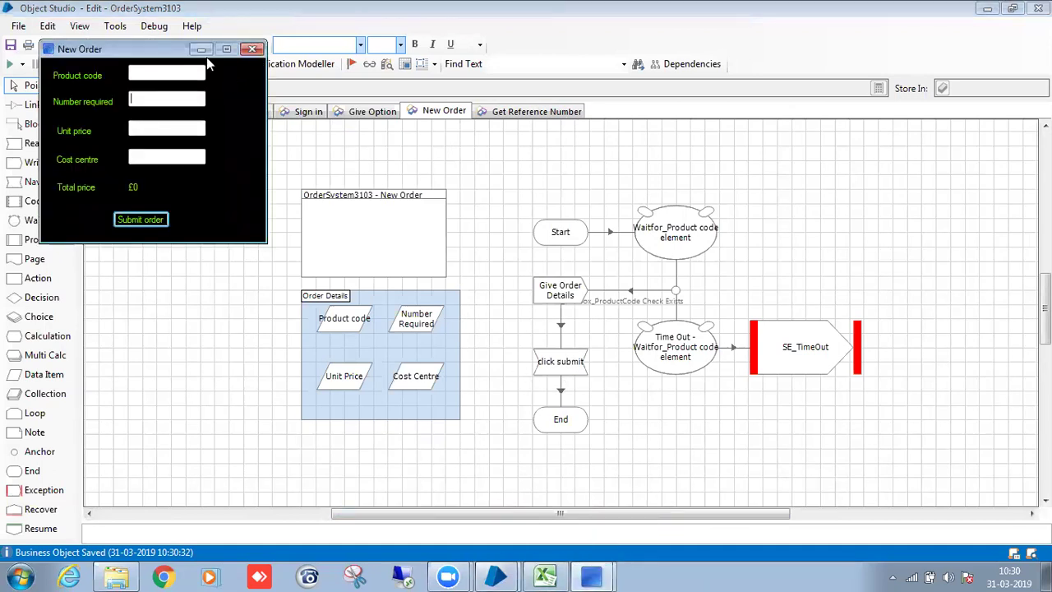
left_click(201, 49)
Create a new page named 'Terminate'.
right_click(612, 111)
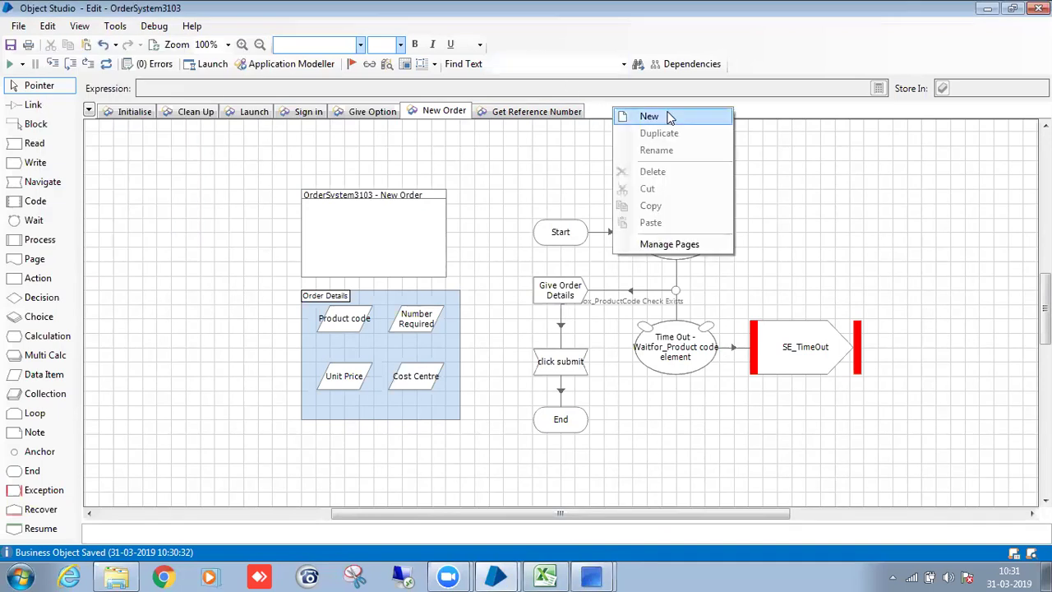
left_click(670, 118)
key("BackSpace")
type("Termin")
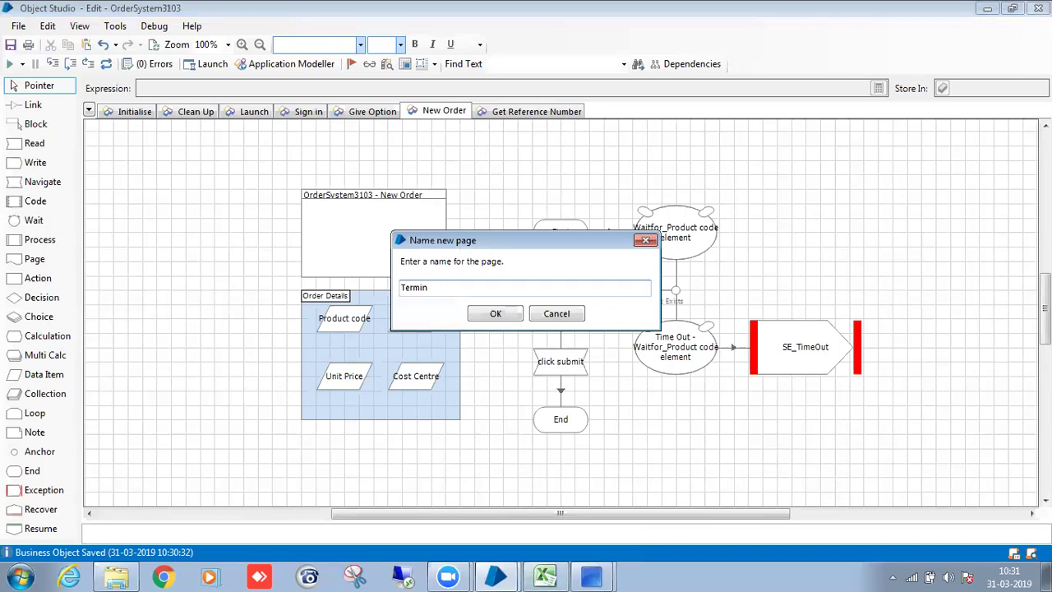
type("ate")
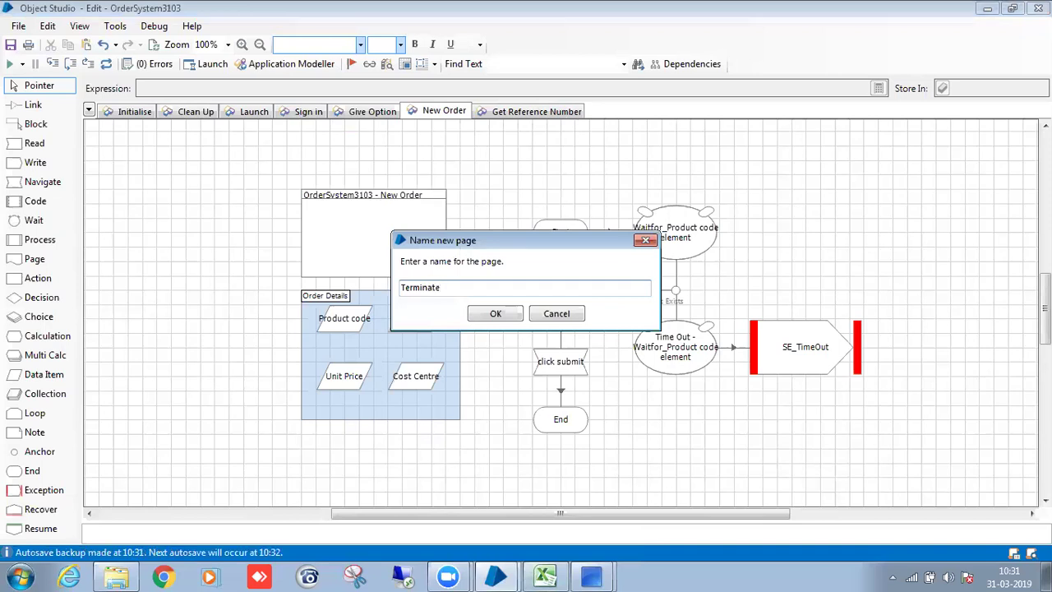
left_click(510, 319)
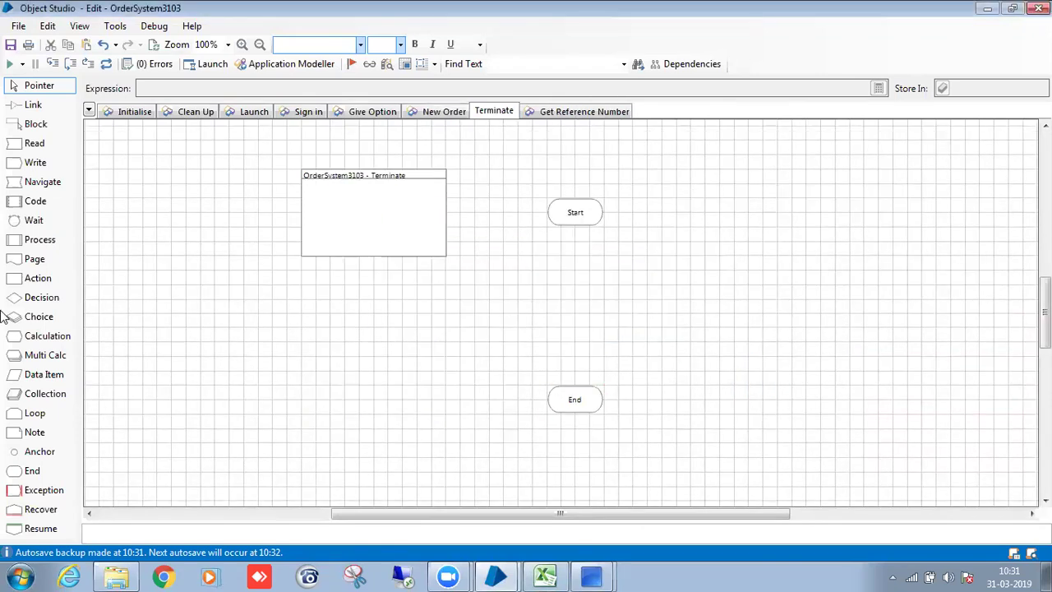
Add a Navigate stage named 'Terminate' that runs the Terminate action on OrderSystem3103.
left_click_drag(34, 185, 587, 291)
double_click(587, 291)
left_click_drag(286, 170, 473, 185)
left_click(636, 178)
left_click(663, 261)
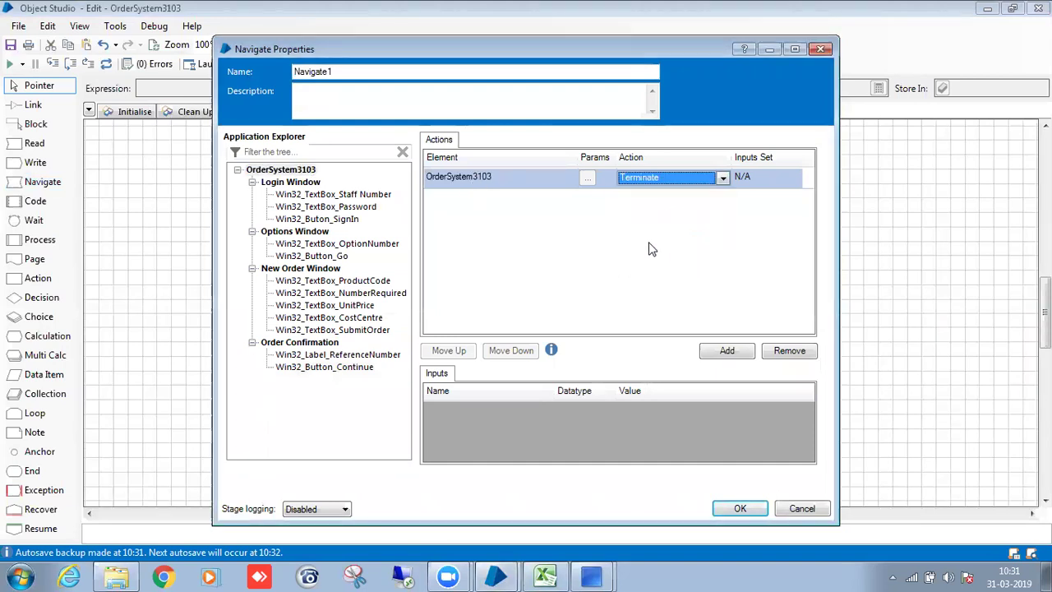
double_click(383, 73)
type("T")
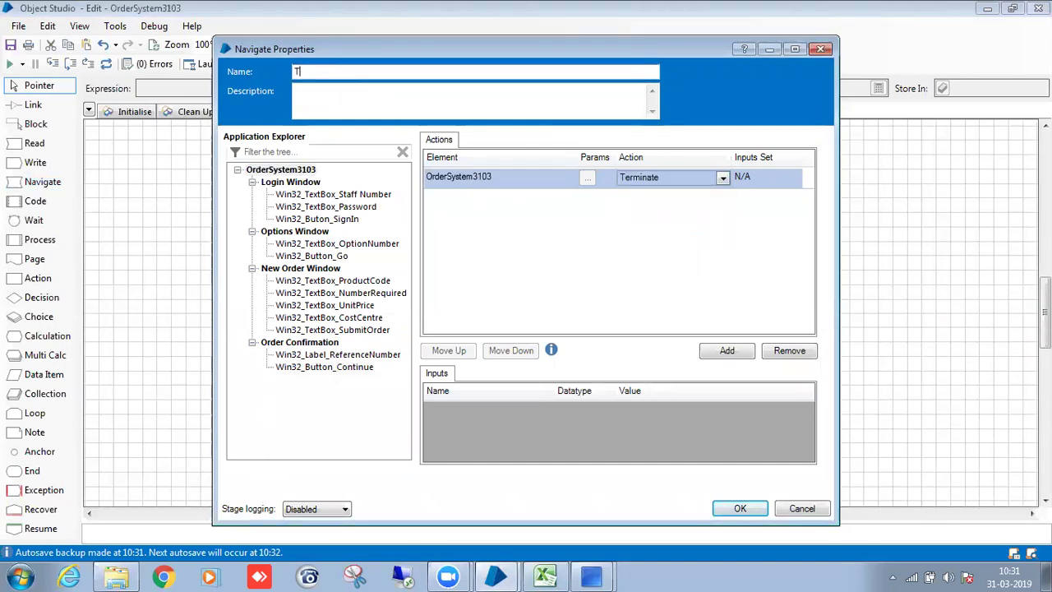
type("erminate")
left_click(739, 508)
Align the Terminate stage and link Start to Terminate to End.
left_click_drag(593, 288, 579, 289)
left_click(649, 310)
left_click(33, 104)
left_click_drag(567, 213, 590, 400)
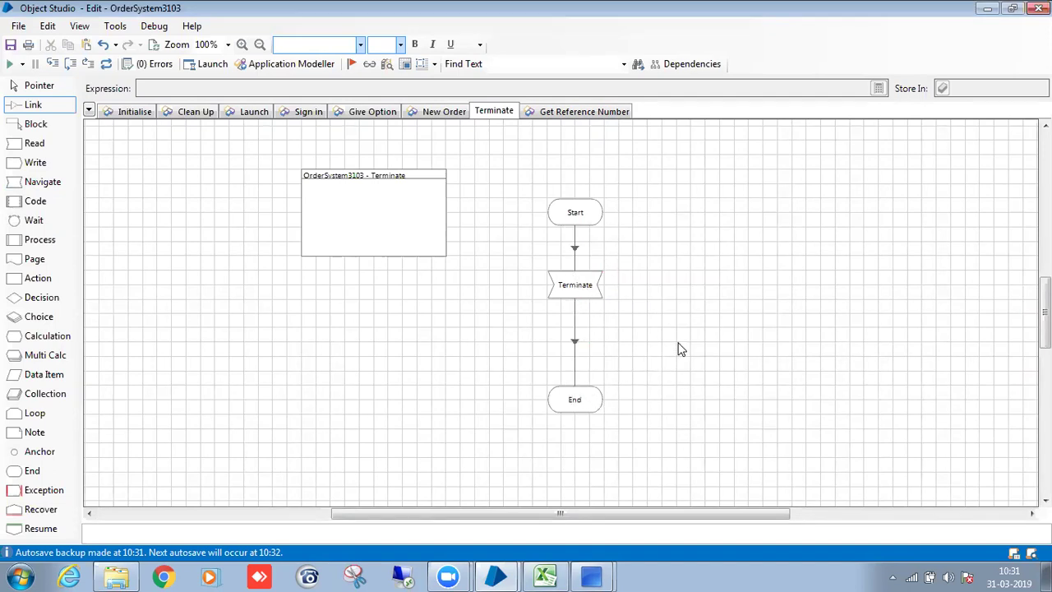
Publish the Terminate page and save the object with the comment 'save'.
right_click(495, 112)
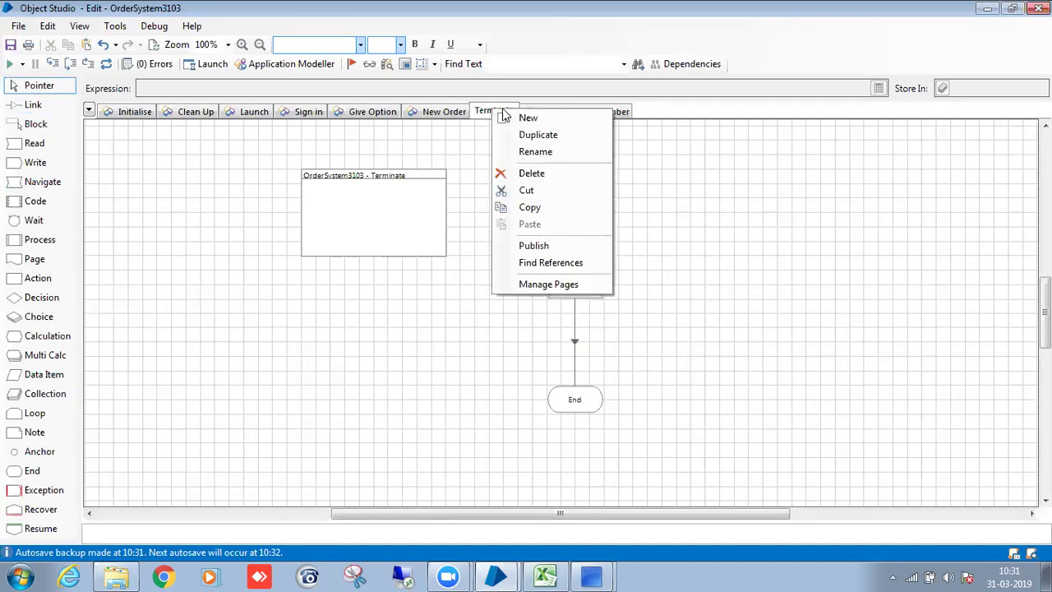
left_click(526, 210)
key("ctrl+s")
type("save")
left_click(606, 382)
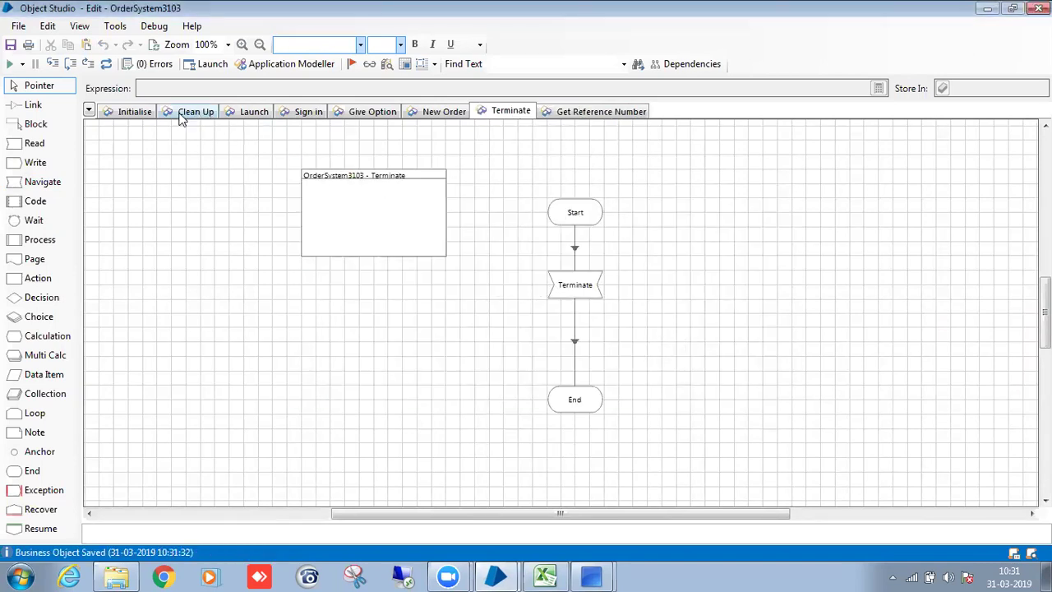
Review each page in turn, from Initialise through Get Reference Number.
left_click(137, 112)
left_click(188, 112)
left_click(254, 112)
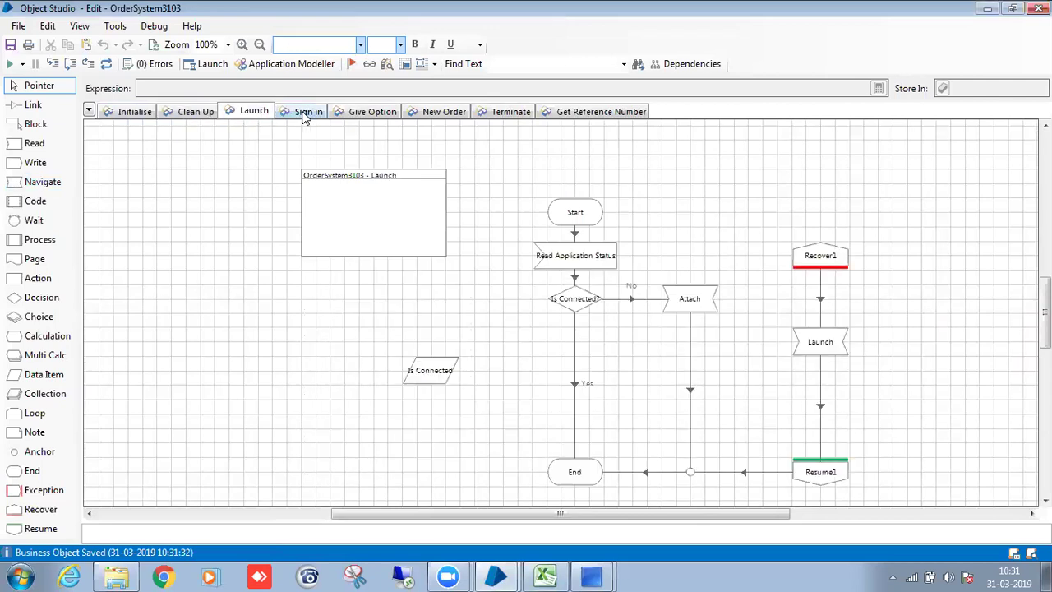
left_click(306, 115)
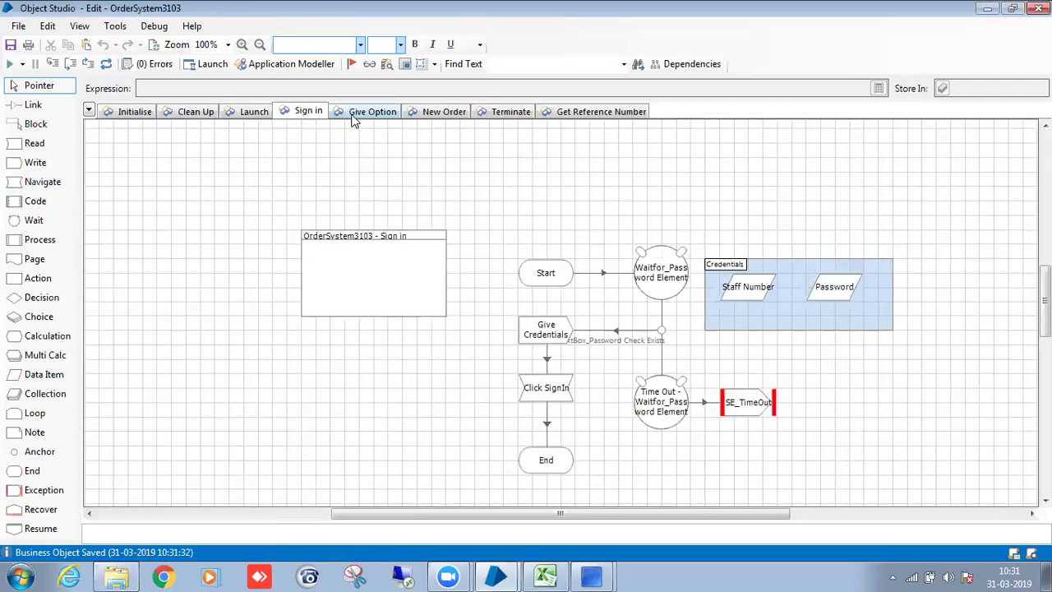
left_click(365, 115)
left_click(425, 115)
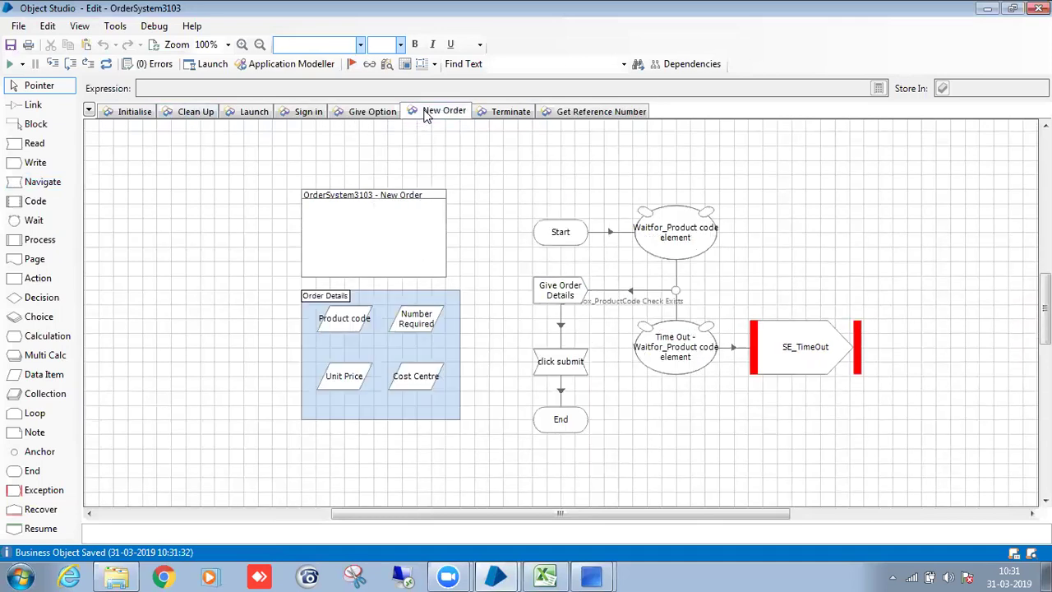
left_click(524, 115)
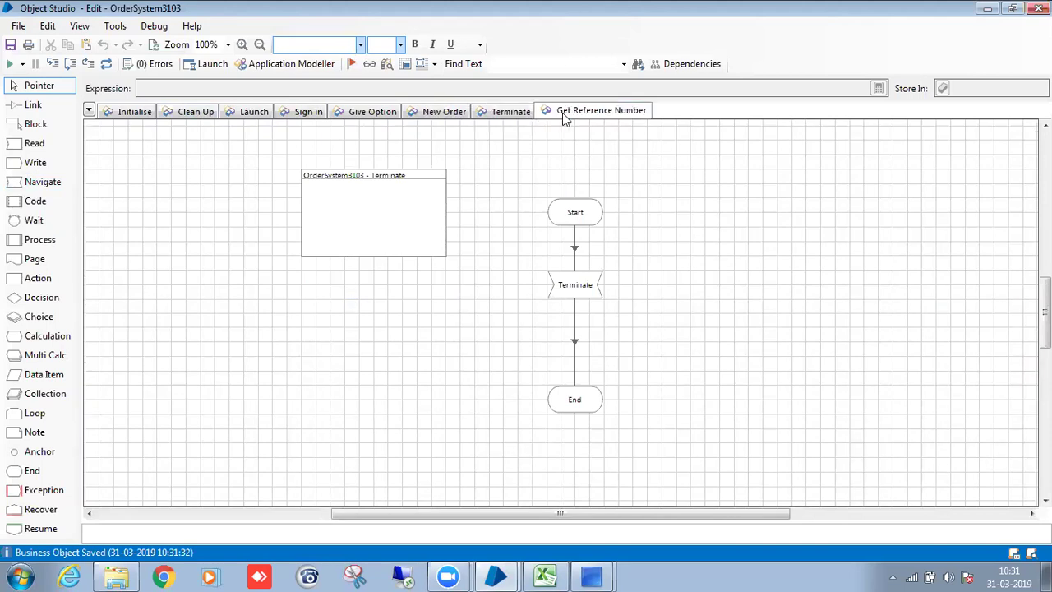
left_click(565, 113)
In Manage Pages, move Terminate below Get Reference Number and apply the new order.
right_click(714, 113)
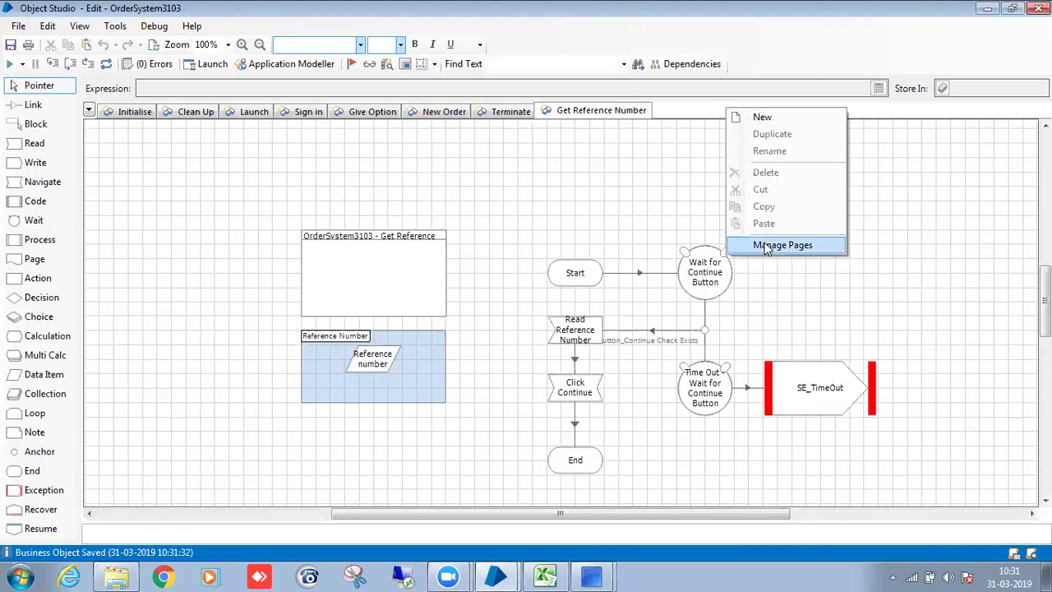
left_click(636, 199)
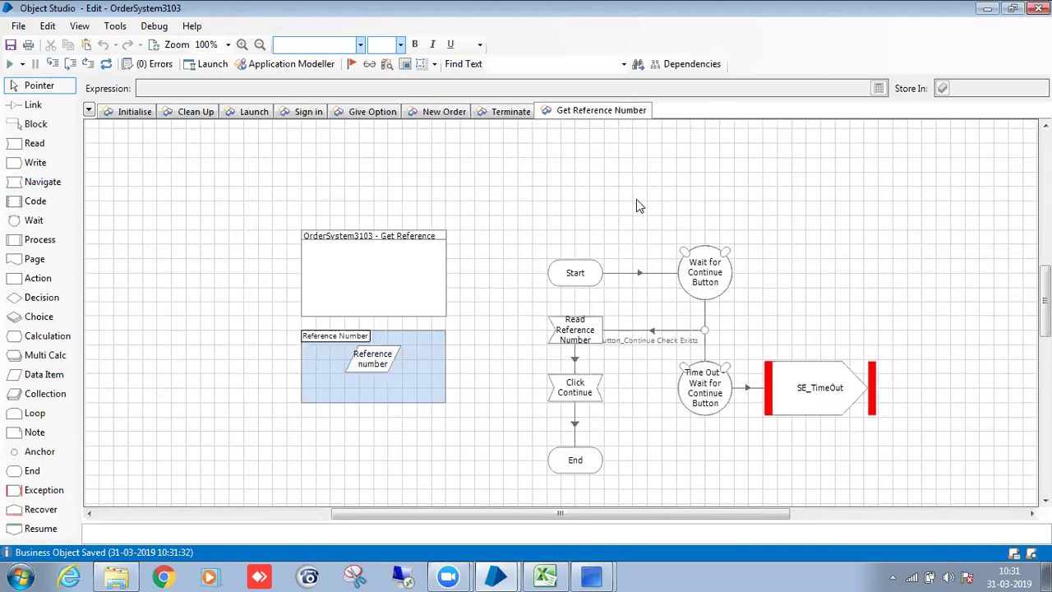
right_click(702, 107)
left_click(770, 244)
left_click(434, 202)
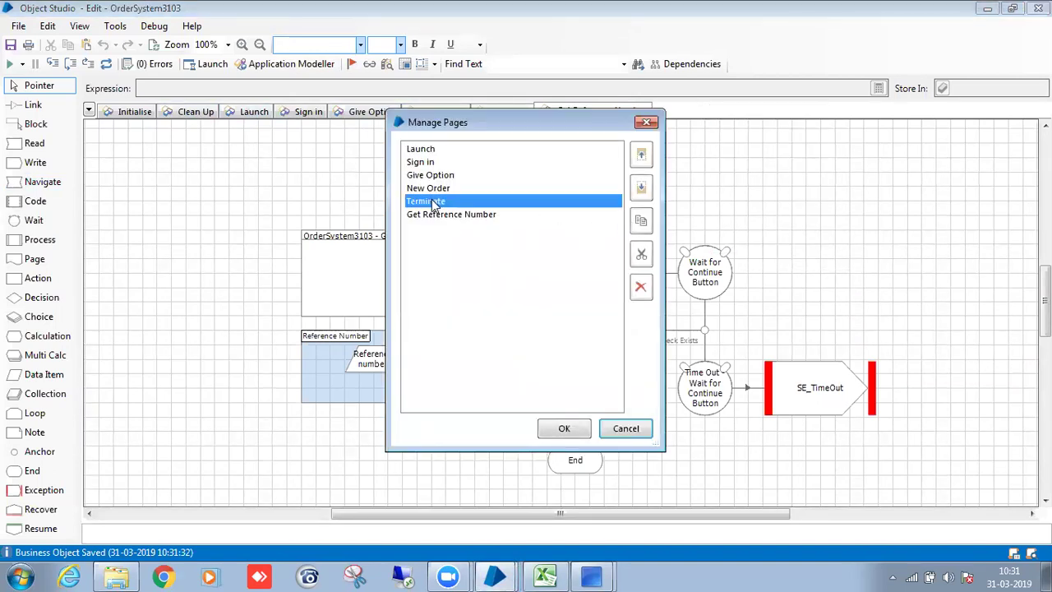
left_click(641, 188)
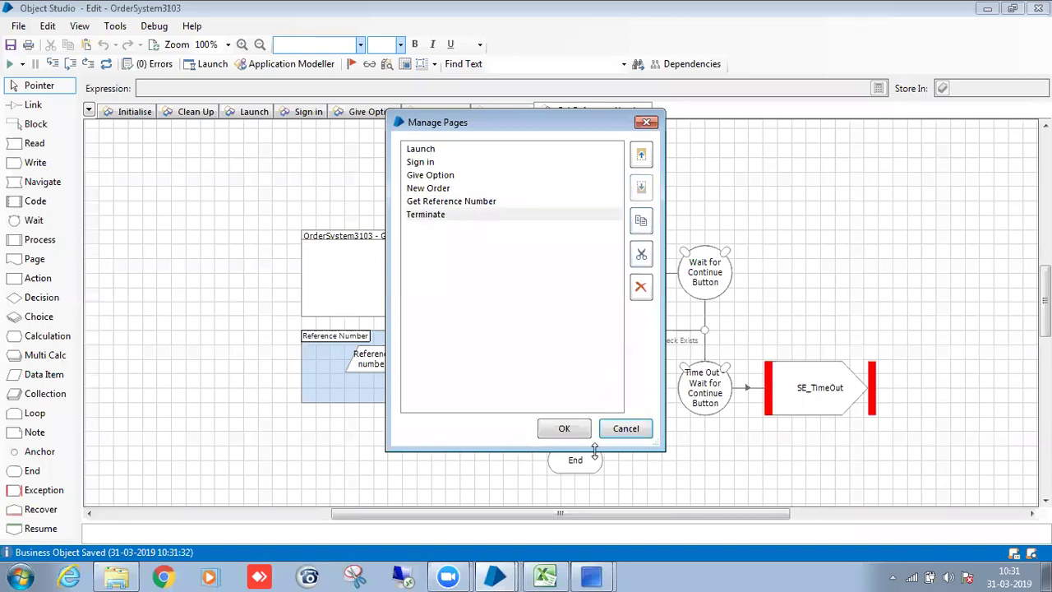
left_click(567, 430)
left_click(626, 112)
left_click(559, 115)
Save the OrderSystem3103 object with the comment 'save'.
key("ctrl+s")
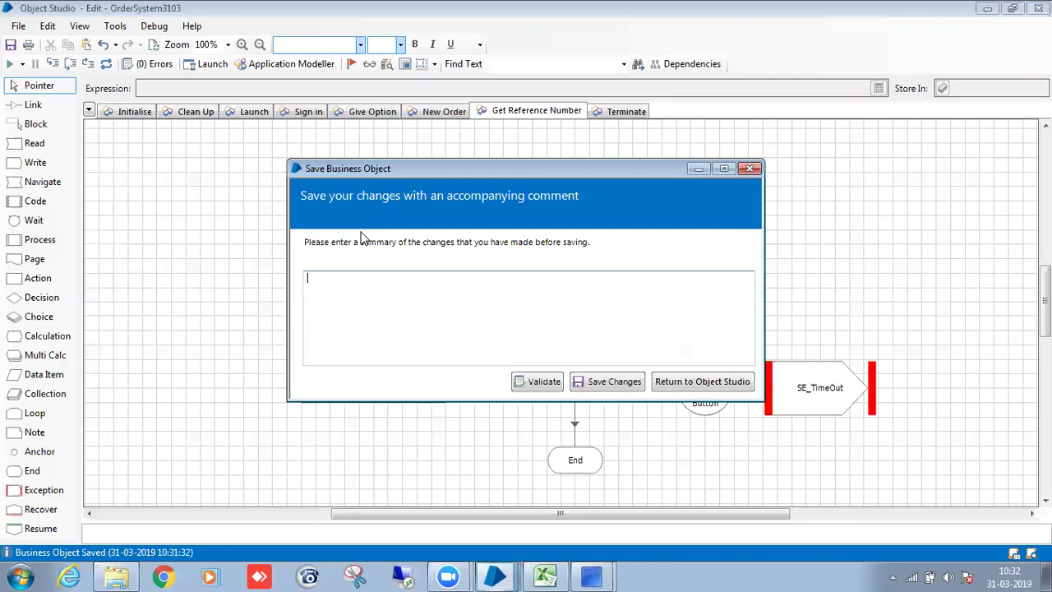
type("save")
left_click(602, 383)
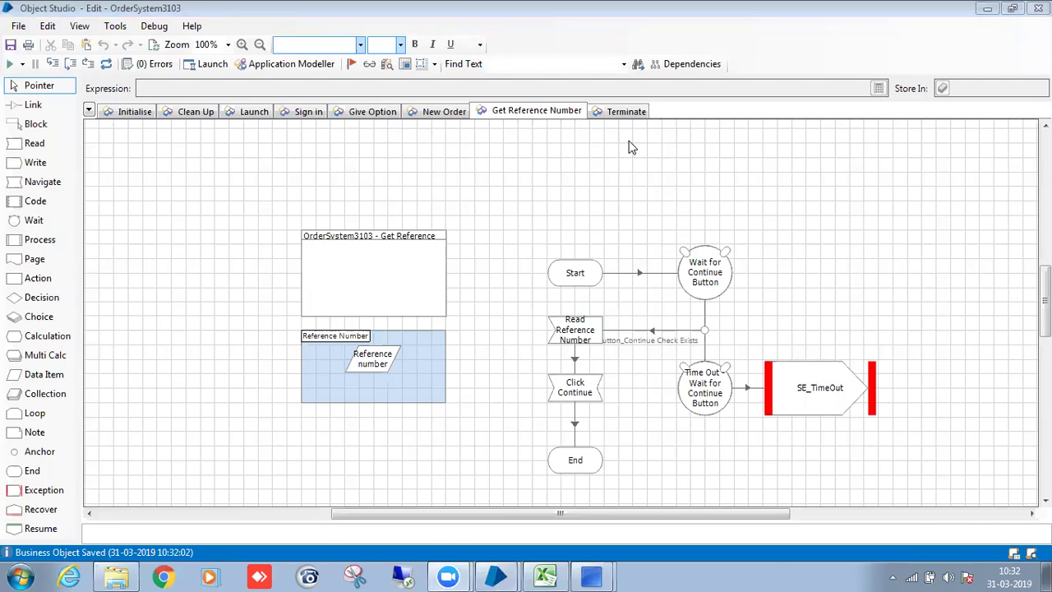
Save again, then restore down the Object Studio window and move it down and right.
key("ctrl+s")
type("save")
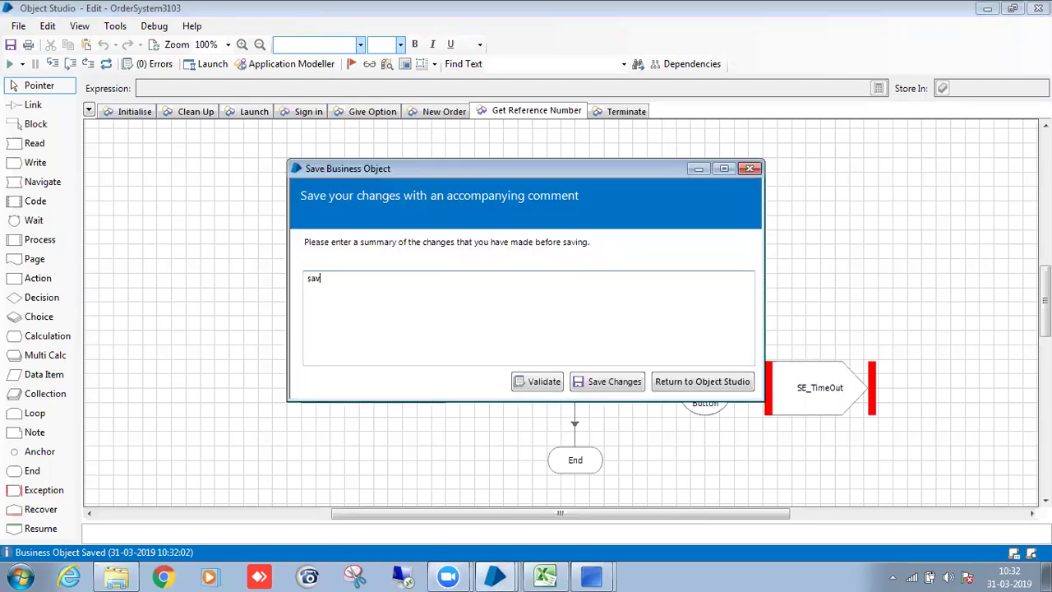
left_click(624, 382)
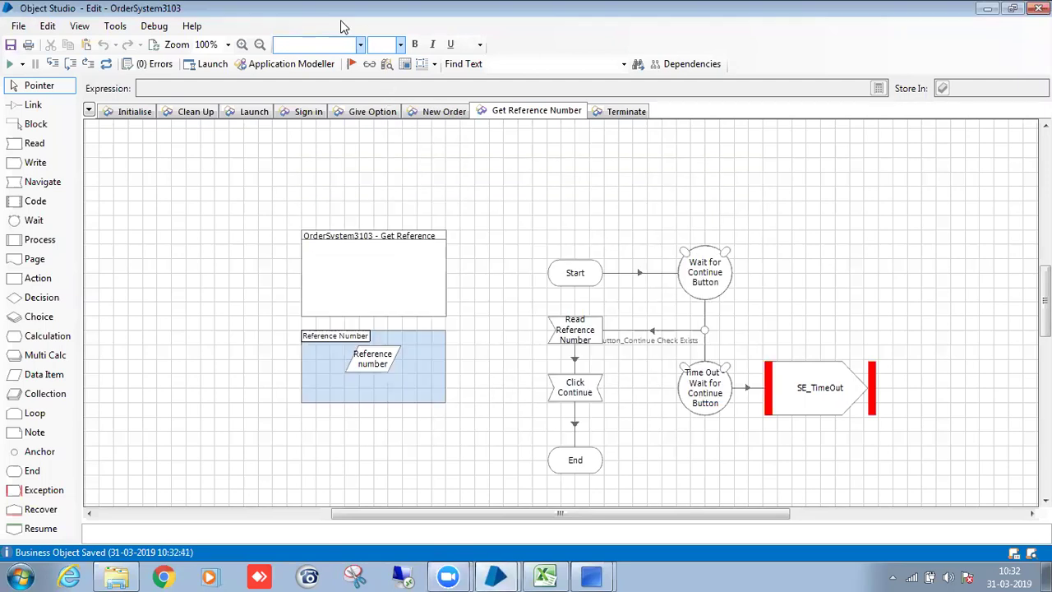
key("super+Down")
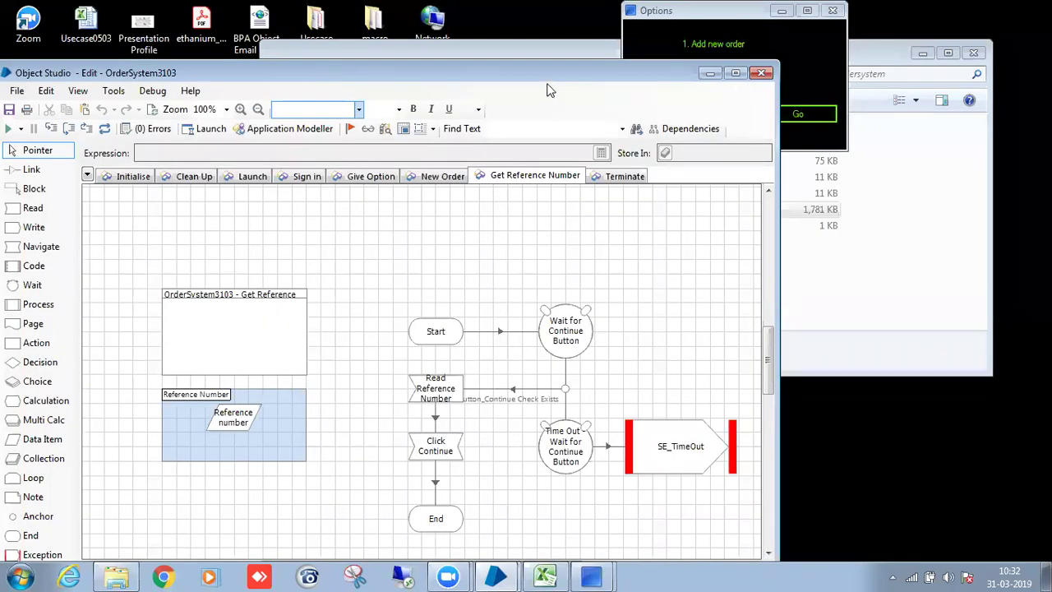
left_click_drag(578, 72, 647, 138)
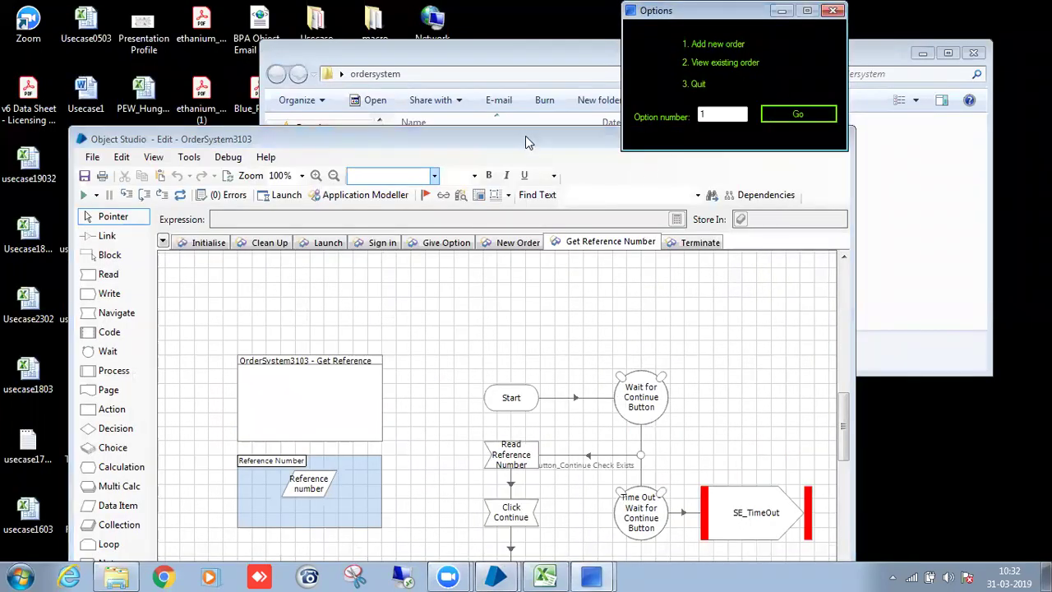